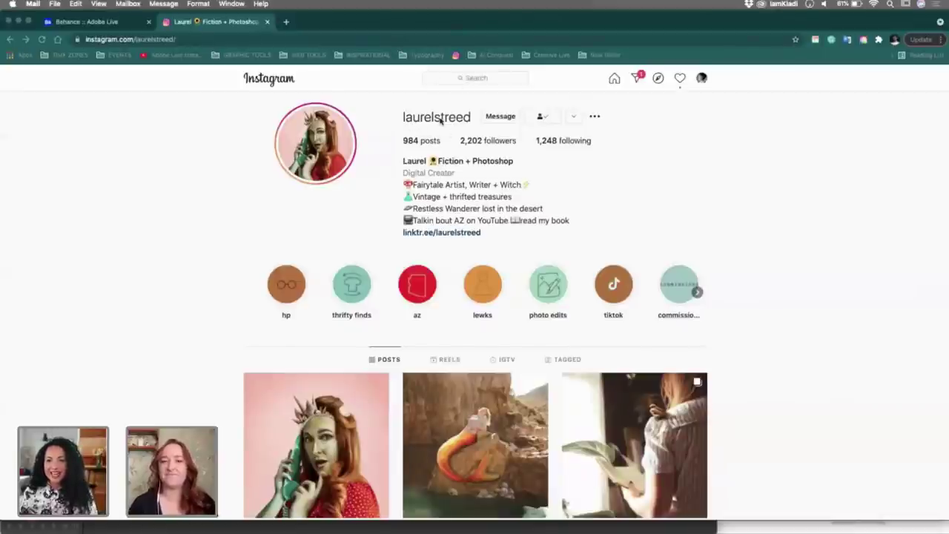
Step: Scroll the artist's Instagram grid past the profile header and make Chrome the active window
{"action": "scroll", "coordinate": [460, 248], "scroll_direction": "down", "scroll_amount": 3}
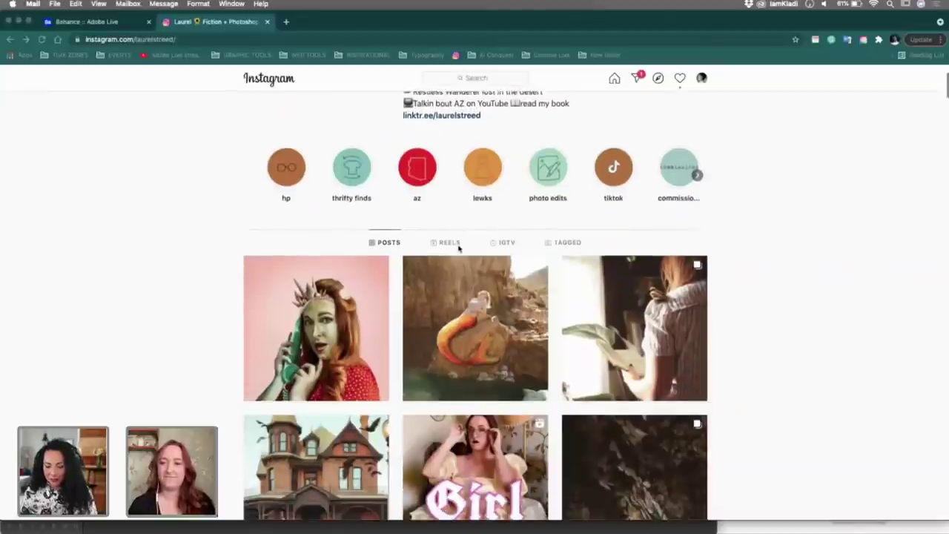
{"action": "scroll", "coordinate": [460, 247], "scroll_direction": "down", "scroll_amount": 5}
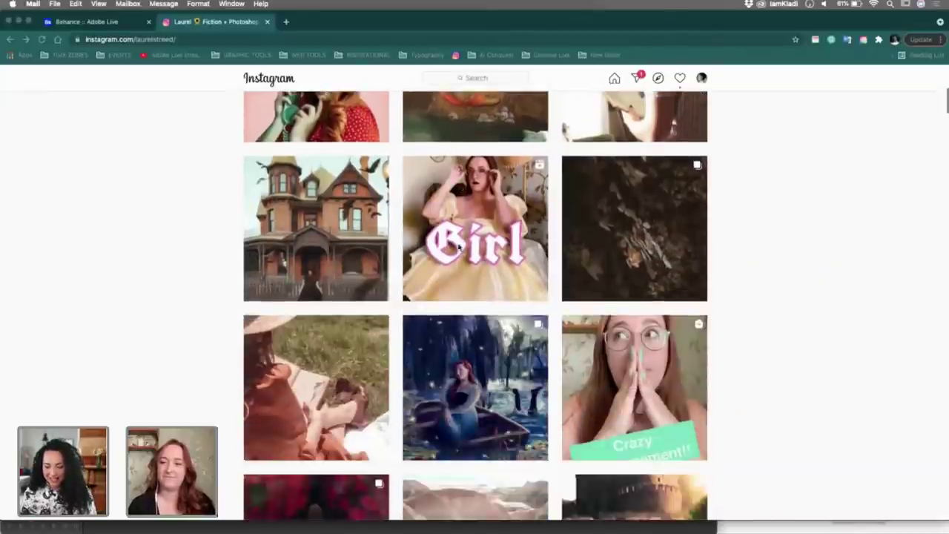
{"action": "scroll", "coordinate": [459, 248], "scroll_direction": "down", "scroll_amount": 2}
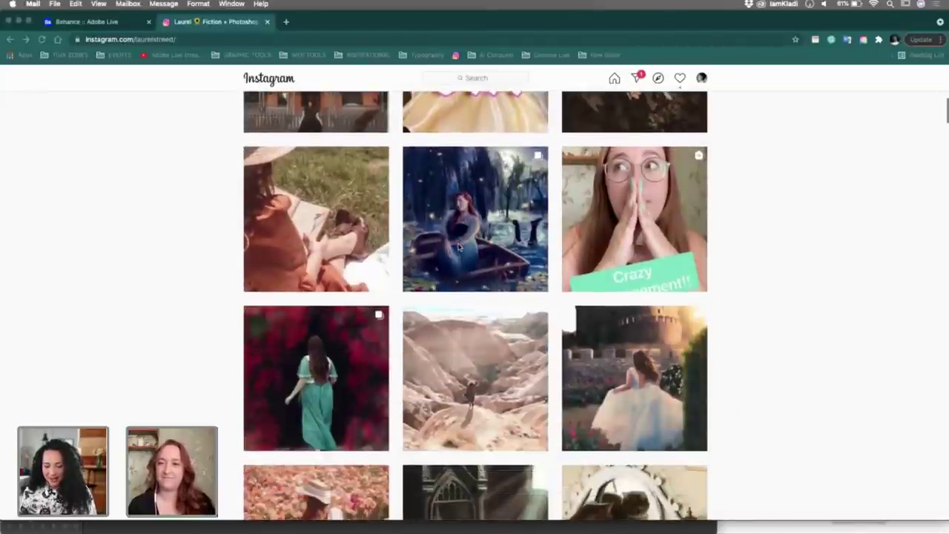
{"action": "scroll", "coordinate": [459, 248], "scroll_direction": "down", "scroll_amount": 4}
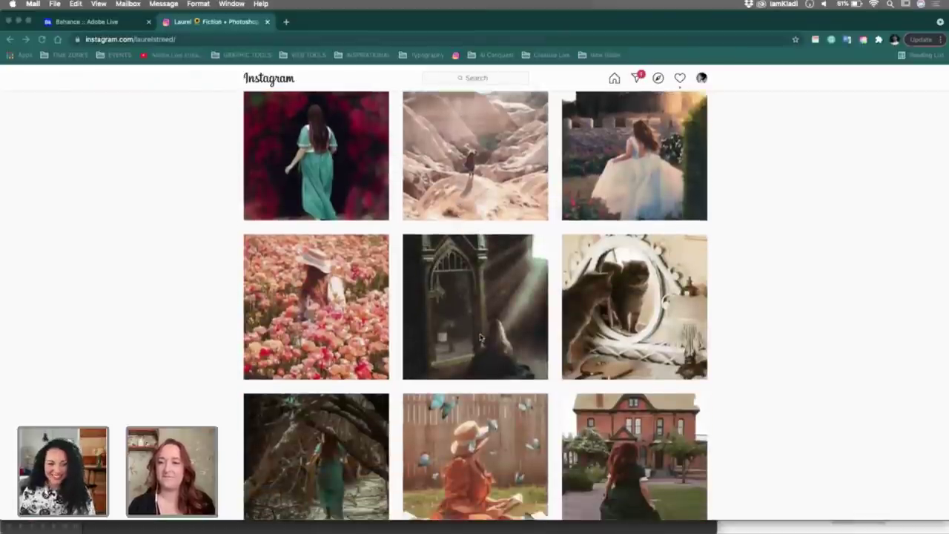
{"action": "scroll", "coordinate": [481, 337], "scroll_direction": "down", "scroll_amount": 3}
{"action": "scroll", "coordinate": [480, 338], "scroll_direction": "down", "scroll_amount": 1}
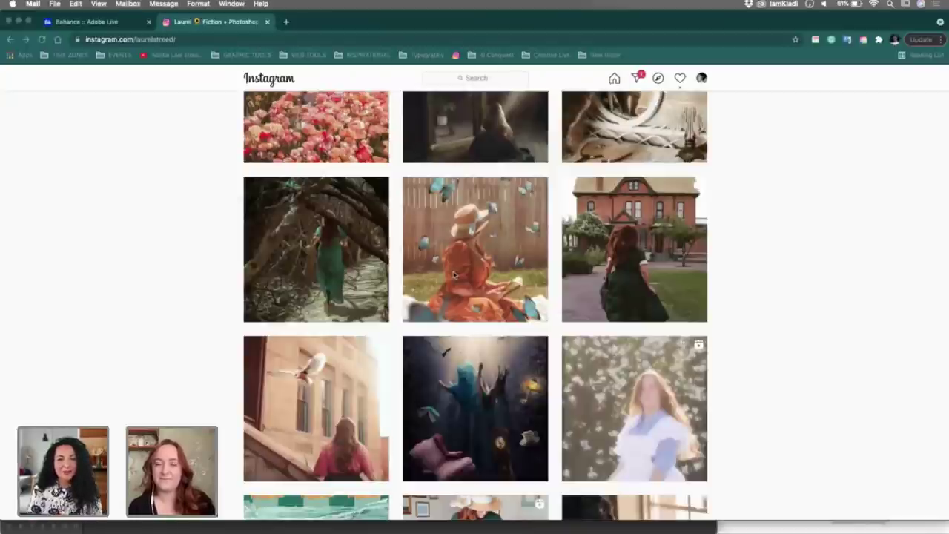
{"action": "left_click", "coordinate": [455, 276]}
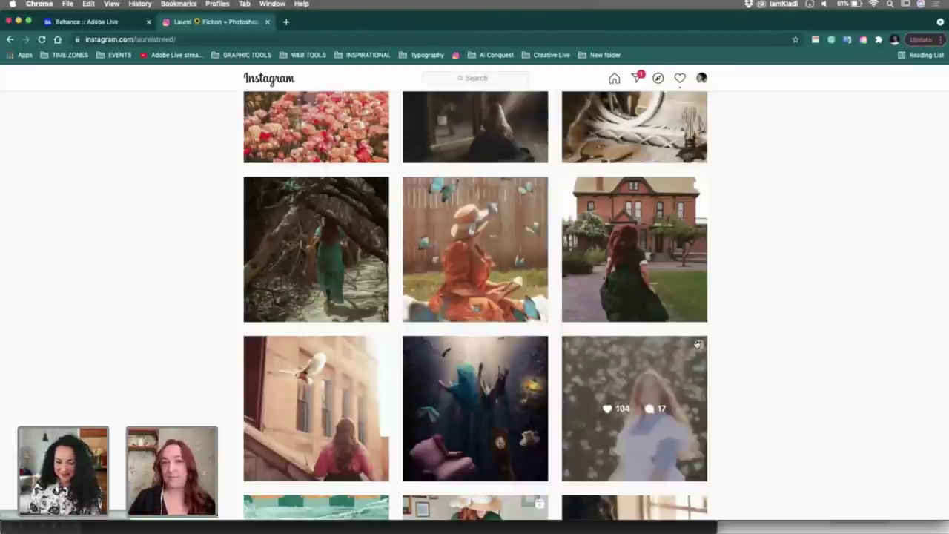
Step: Keep scrolling to older posts, such as the woman among paper planes
{"action": "scroll", "coordinate": [808, 296], "scroll_direction": "down", "scroll_amount": 1}
{"action": "scroll", "coordinate": [808, 296], "scroll_direction": "down", "scroll_amount": 3}
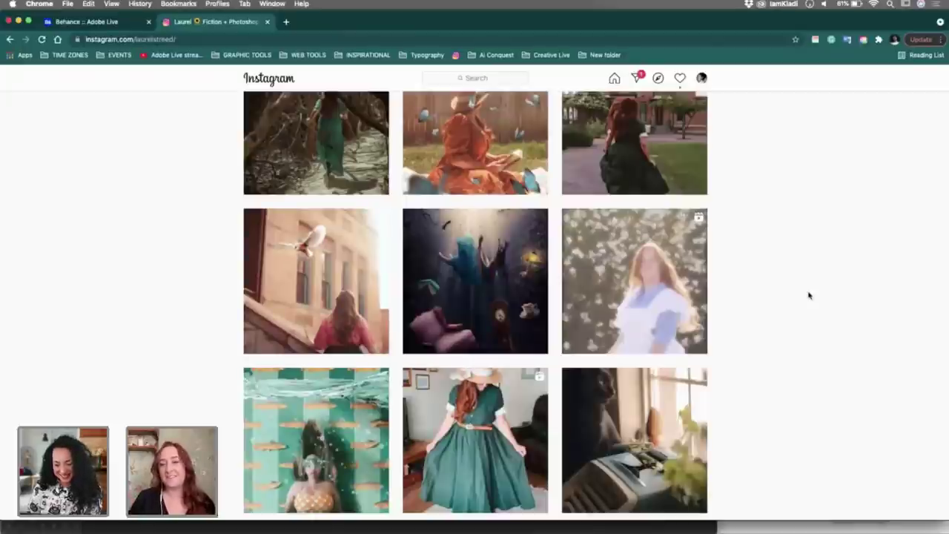
{"action": "scroll", "coordinate": [808, 296], "scroll_direction": "down", "scroll_amount": 1}
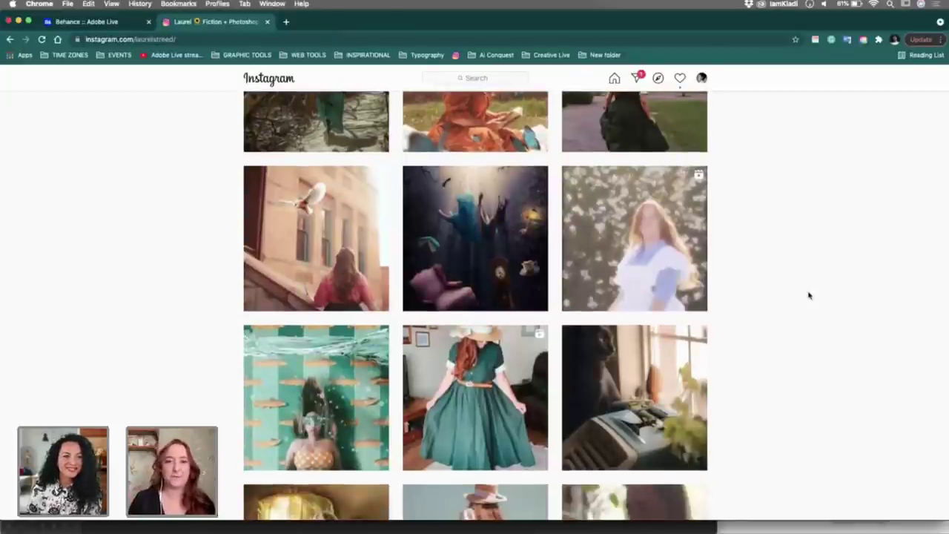
{"action": "scroll", "coordinate": [809, 295], "scroll_direction": "down", "scroll_amount": 3}
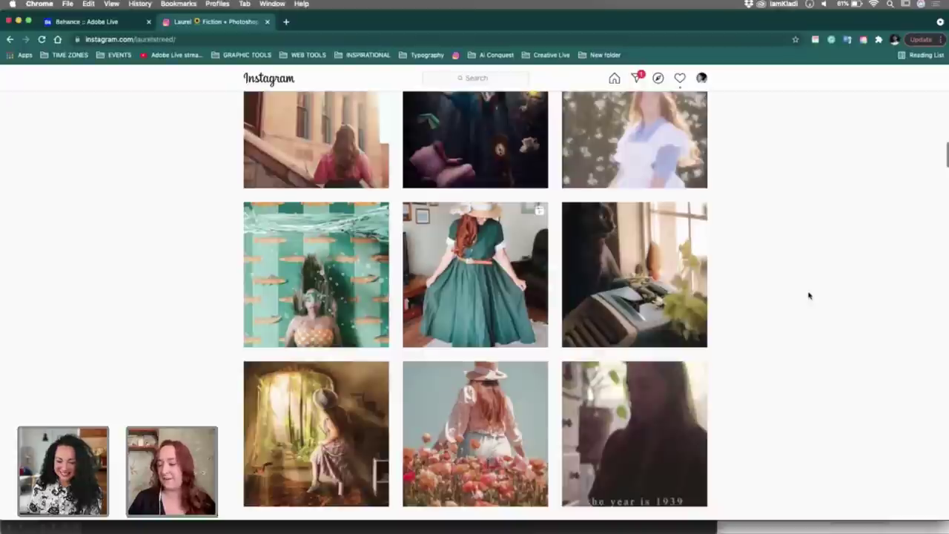
{"action": "scroll", "coordinate": [809, 295], "scroll_direction": "down", "scroll_amount": 3}
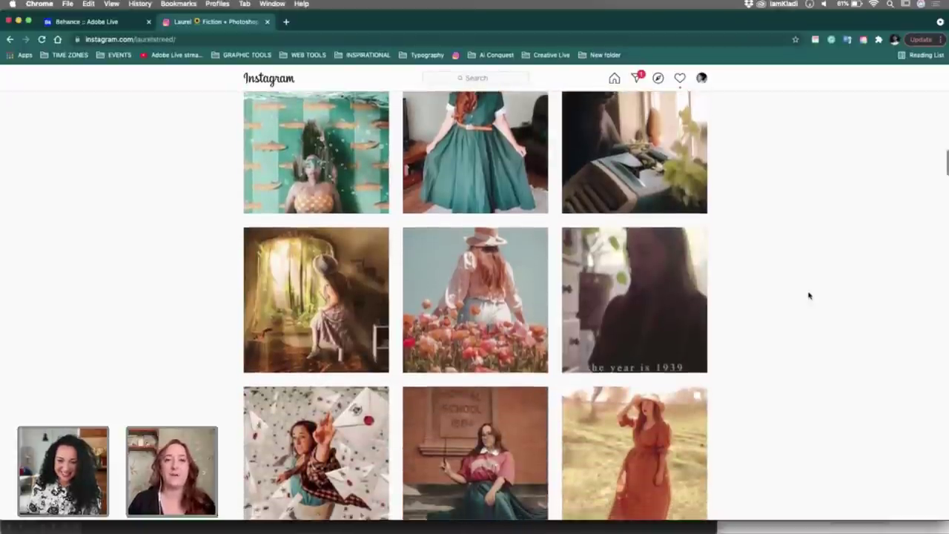
{"action": "scroll", "coordinate": [809, 295], "scroll_direction": "down", "scroll_amount": 2}
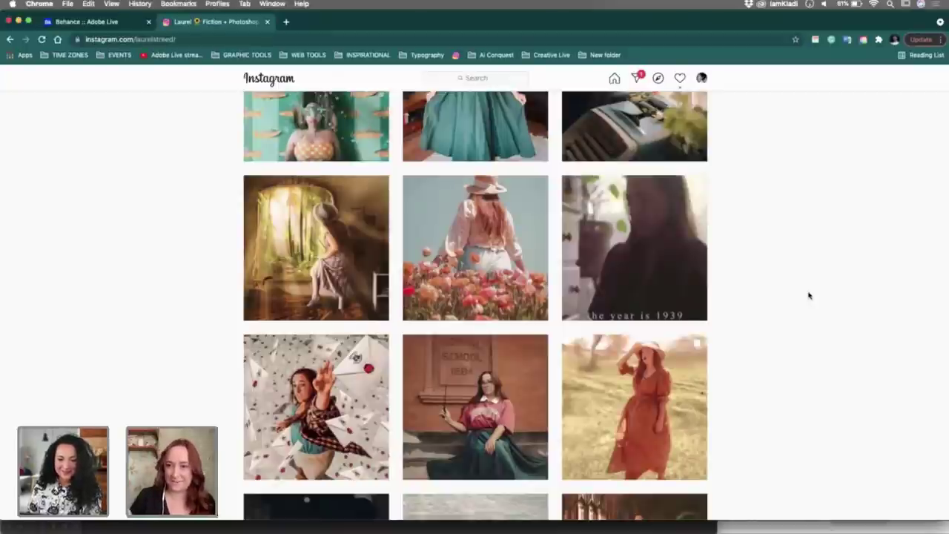
Step: Scroll much further down the grid, past the black-and-white hexagon tile floor photo
{"action": "scroll", "coordinate": [809, 296], "scroll_direction": "down", "scroll_amount": 6}
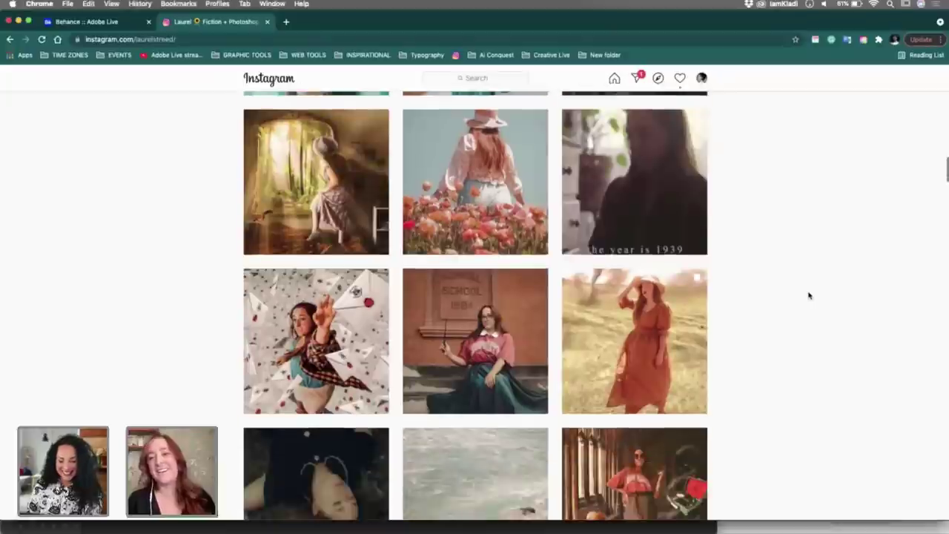
{"action": "scroll", "coordinate": [810, 291], "scroll_direction": "down", "scroll_amount": 15}
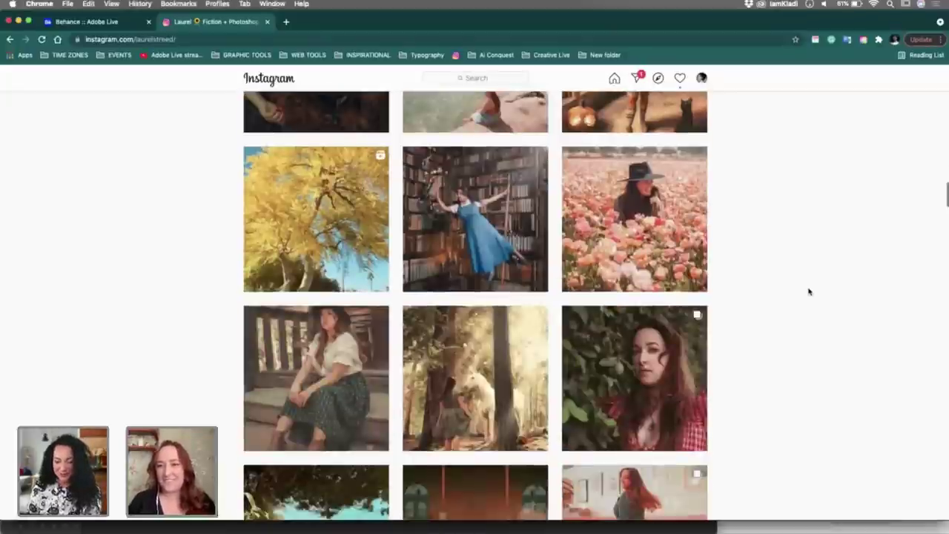
{"action": "scroll", "coordinate": [810, 292], "scroll_direction": "down", "scroll_amount": 10}
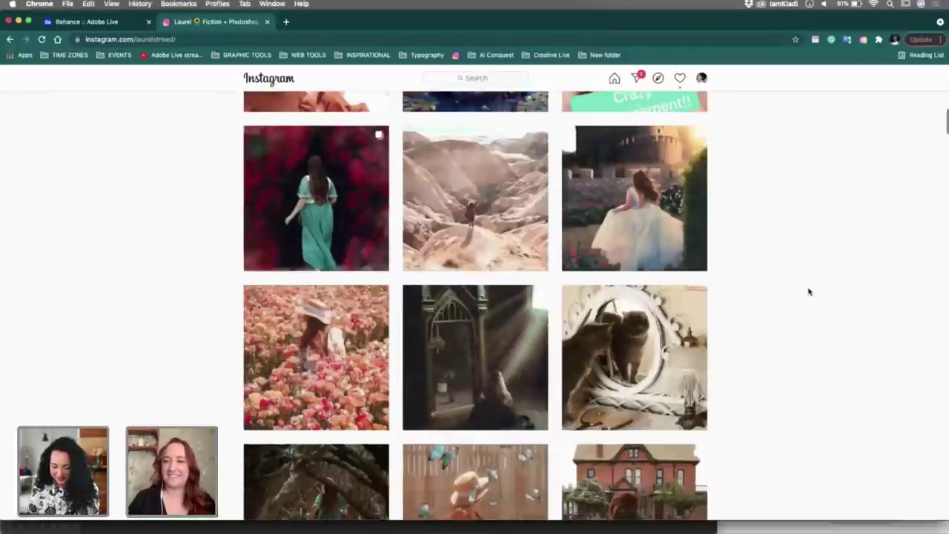
{"action": "scroll", "coordinate": [809, 292], "scroll_direction": "down", "scroll_amount": 4}
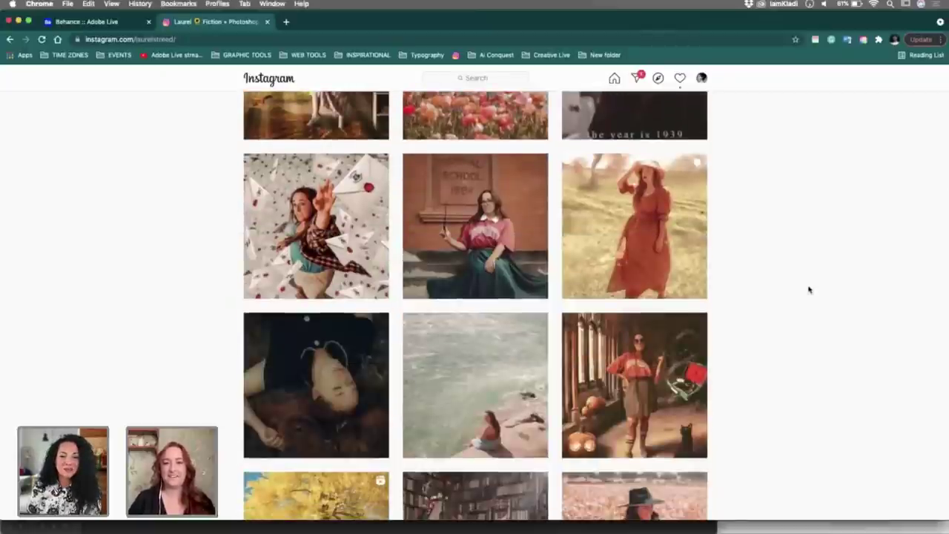
{"action": "scroll", "coordinate": [810, 290], "scroll_direction": "down", "scroll_amount": 1}
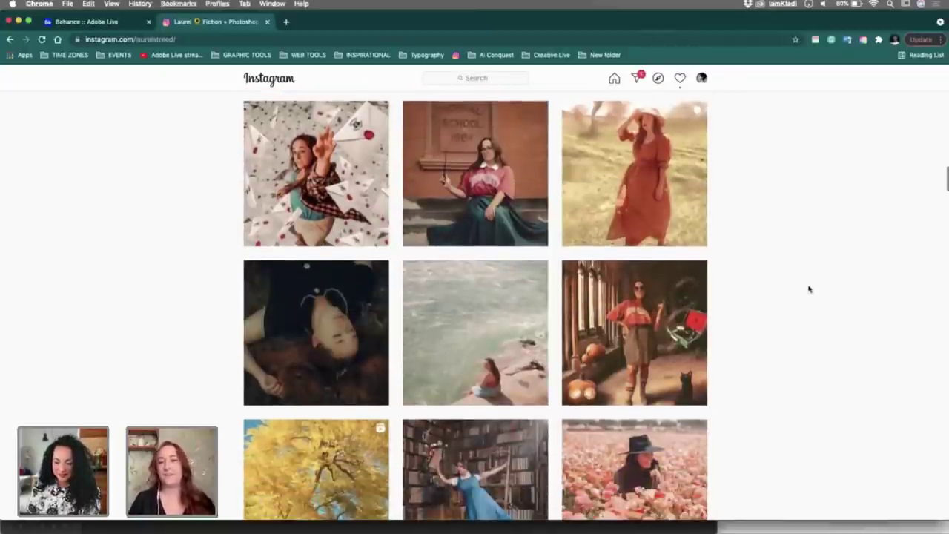
{"action": "scroll", "coordinate": [810, 289], "scroll_direction": "down", "scroll_amount": 2}
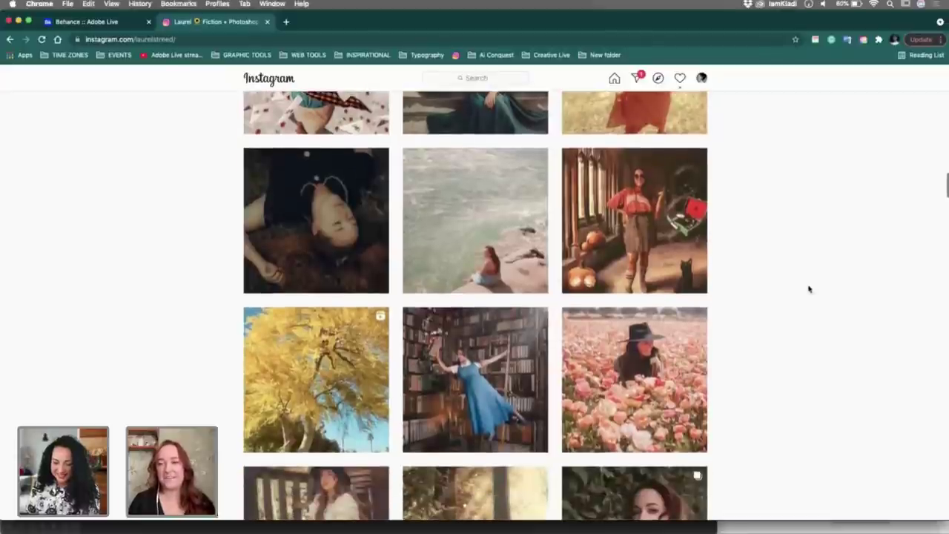
{"action": "scroll", "coordinate": [810, 289], "scroll_direction": "down", "scroll_amount": 4}
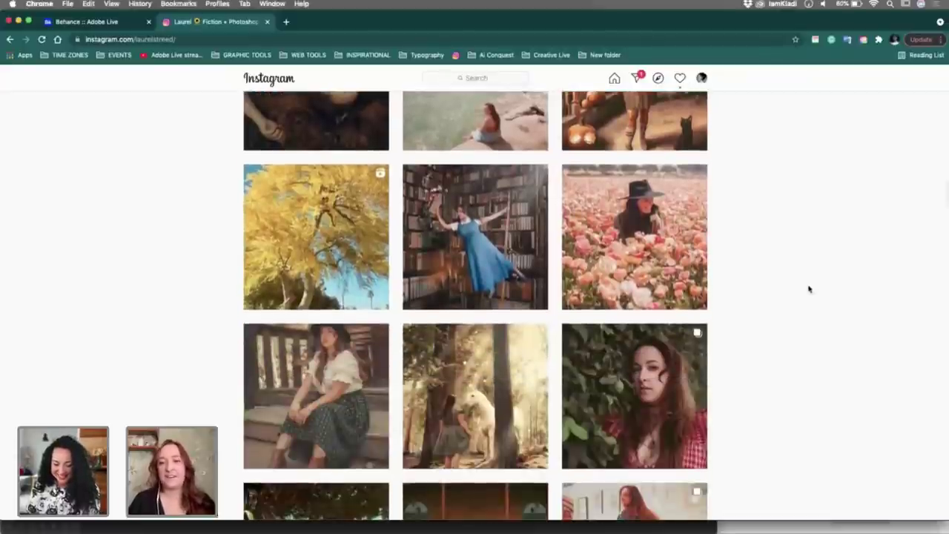
{"action": "scroll", "coordinate": [809, 289], "scroll_direction": "down", "scroll_amount": 2}
{"action": "scroll", "coordinate": [809, 289], "scroll_direction": "down", "scroll_amount": 5}
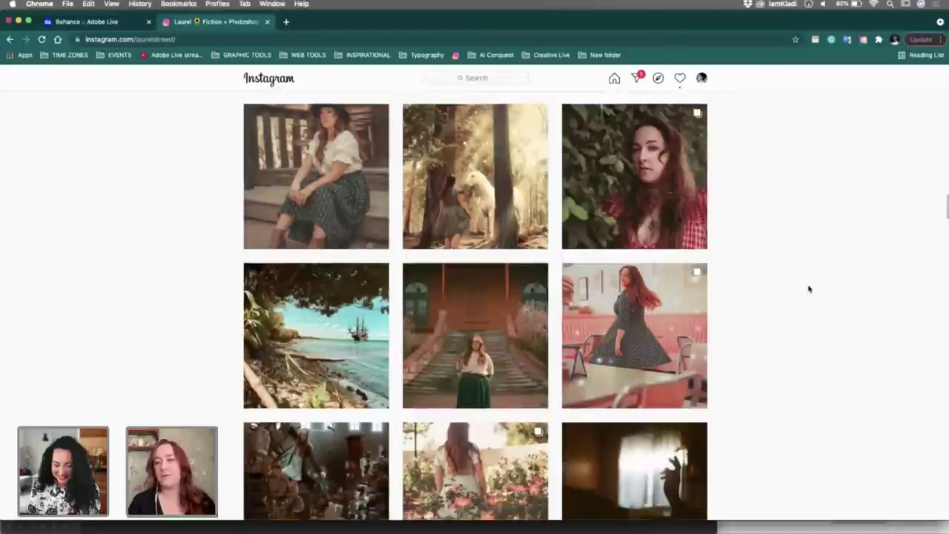
{"action": "scroll", "coordinate": [809, 289], "scroll_direction": "down", "scroll_amount": 4}
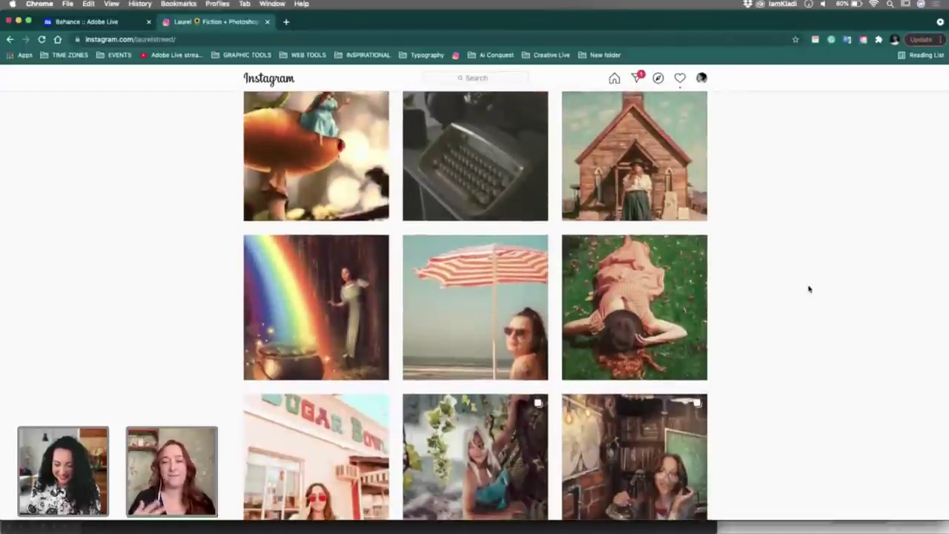
{"action": "scroll", "coordinate": [809, 289], "scroll_direction": "down", "scroll_amount": 2}
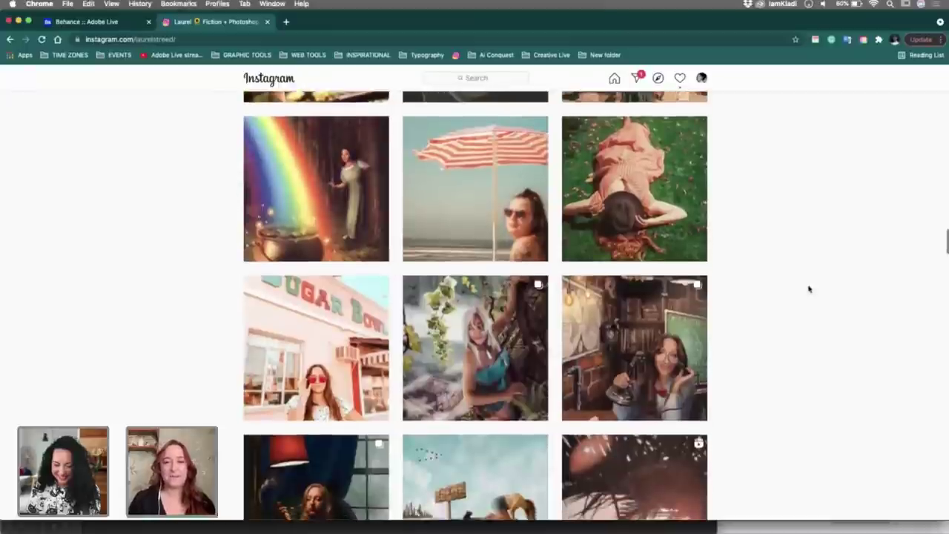
{"action": "scroll", "coordinate": [809, 290], "scroll_direction": "down", "scroll_amount": 4}
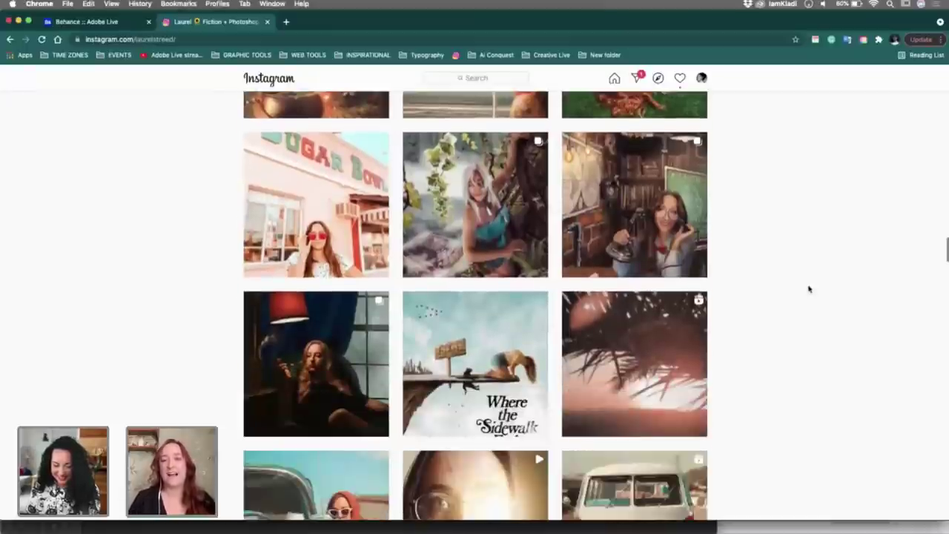
{"action": "scroll", "coordinate": [809, 290], "scroll_direction": "down", "scroll_amount": 10}
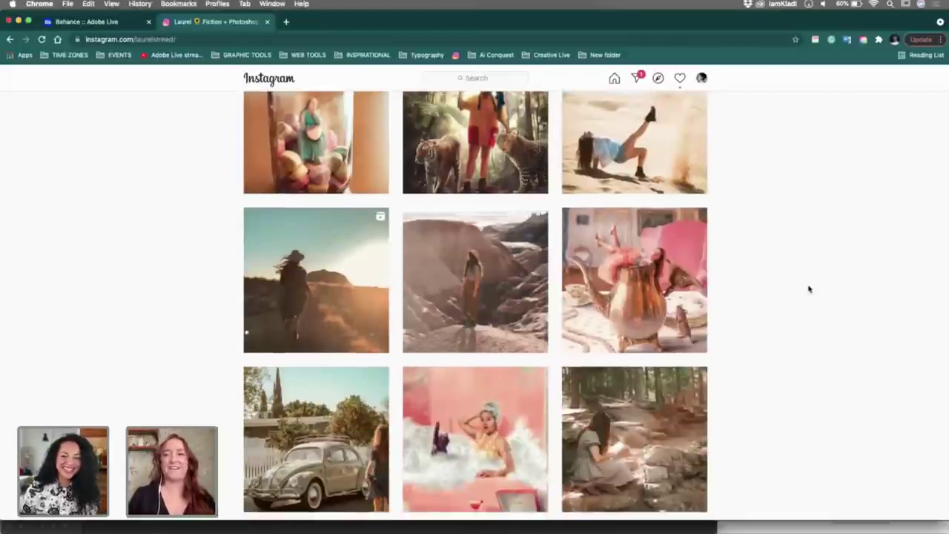
{"action": "scroll", "coordinate": [809, 289], "scroll_direction": "down", "scroll_amount": 5}
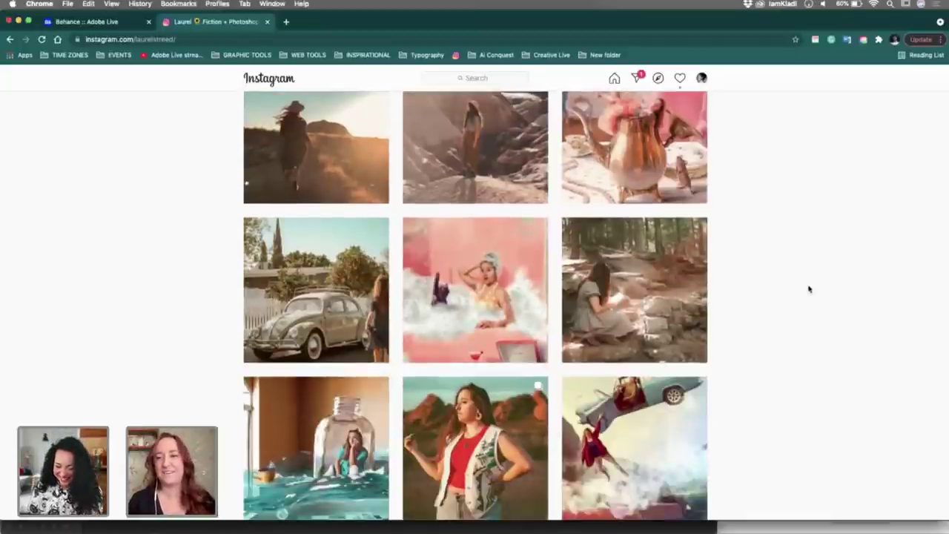
{"action": "scroll", "coordinate": [810, 290], "scroll_direction": "down", "scroll_amount": 2}
{"action": "scroll", "coordinate": [810, 289], "scroll_direction": "down", "scroll_amount": 5}
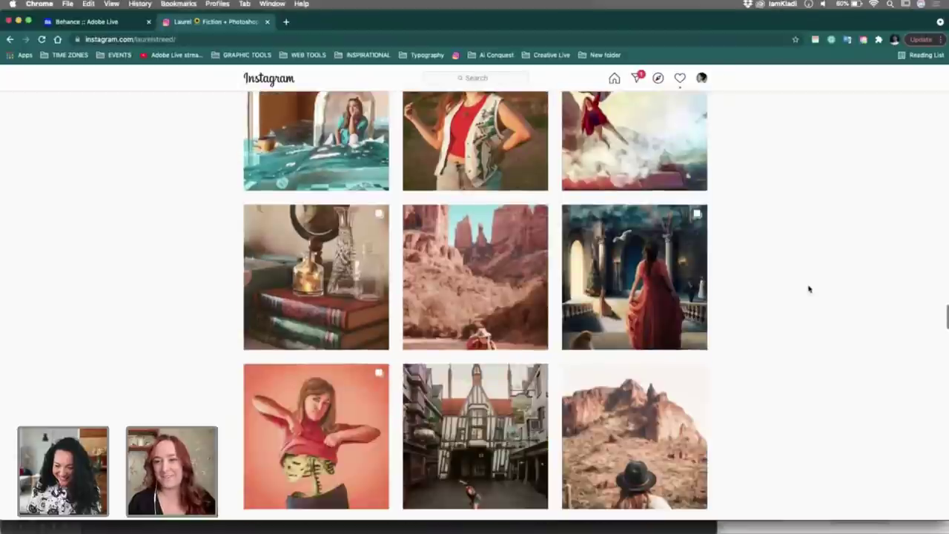
{"action": "scroll", "coordinate": [809, 289], "scroll_direction": "up", "scroll_amount": 2}
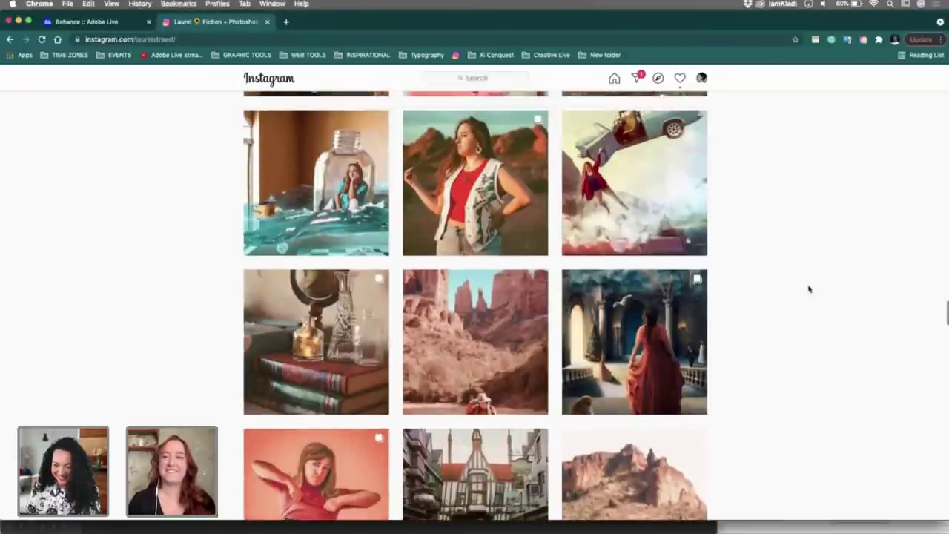
{"action": "scroll", "coordinate": [809, 289], "scroll_direction": "up", "scroll_amount": 2}
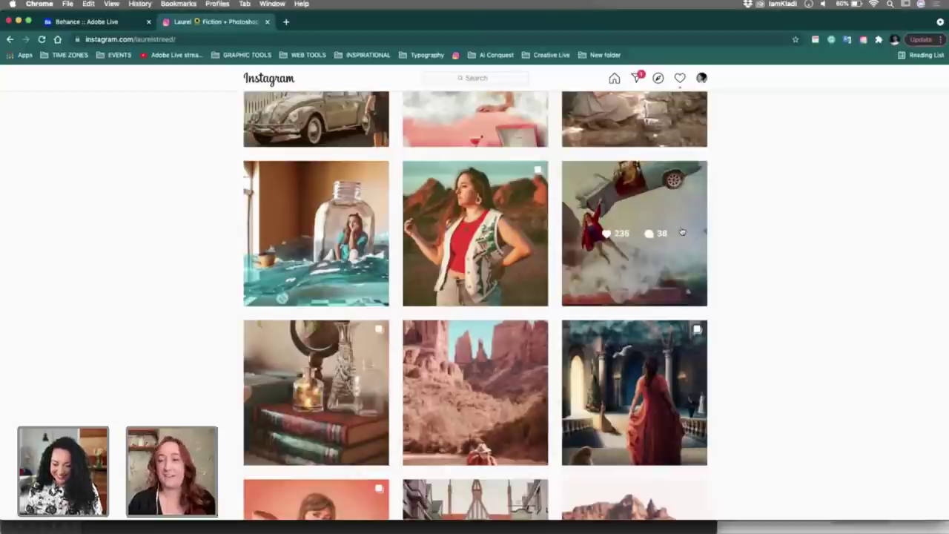
{"action": "scroll", "coordinate": [682, 232], "scroll_direction": "down", "scroll_amount": 6}
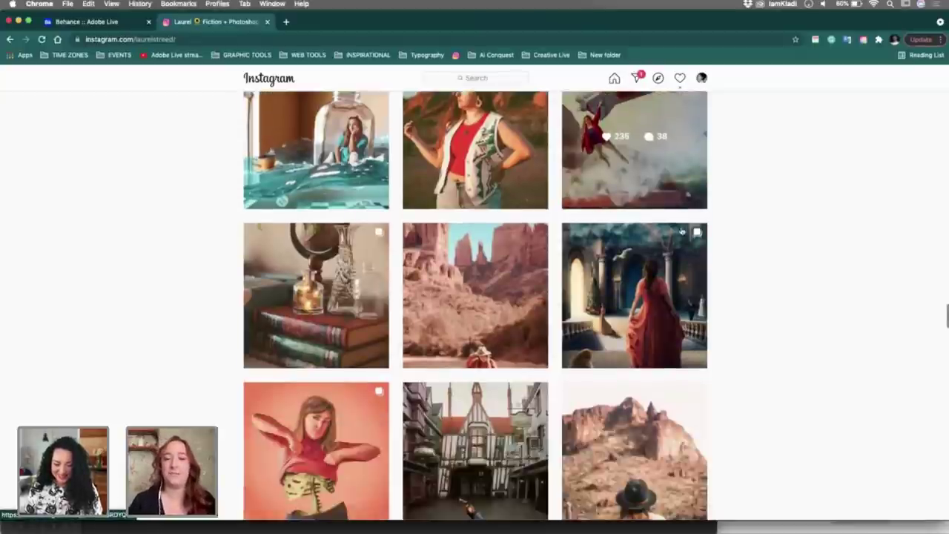
{"action": "scroll", "coordinate": [682, 232], "scroll_direction": "down", "scroll_amount": 3}
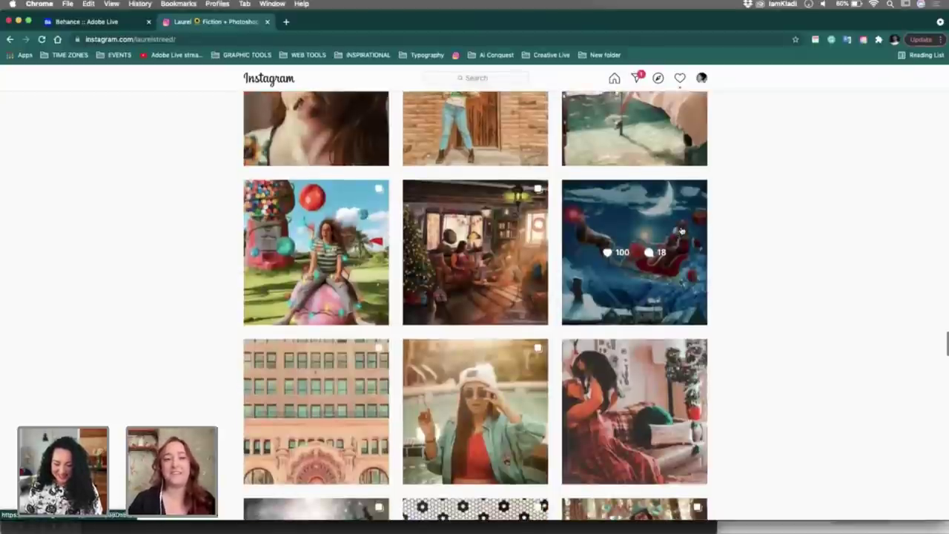
{"action": "scroll", "coordinate": [682, 232], "scroll_direction": "down", "scroll_amount": 2}
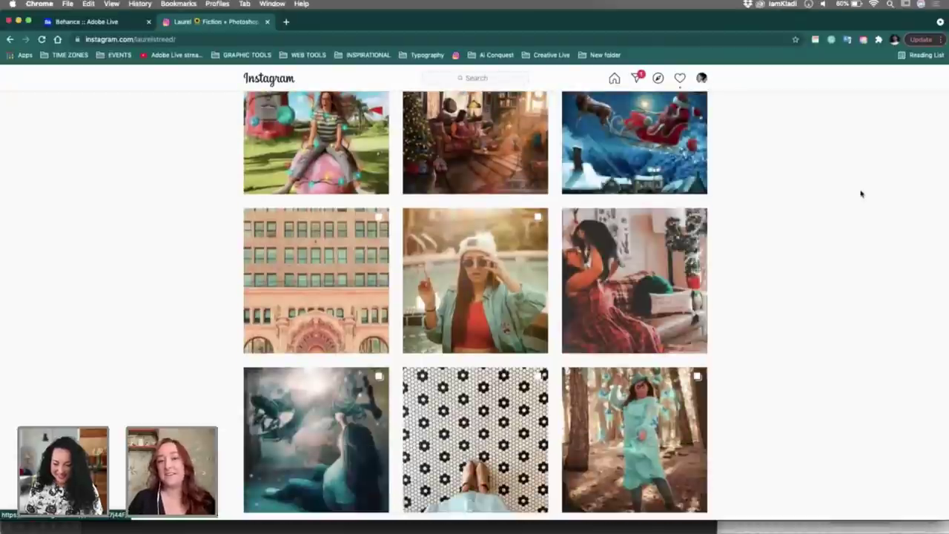
{"action": "scroll", "coordinate": [856, 193], "scroll_direction": "down", "scroll_amount": 2}
{"action": "scroll", "coordinate": [856, 193], "scroll_direction": "down", "scroll_amount": 1}
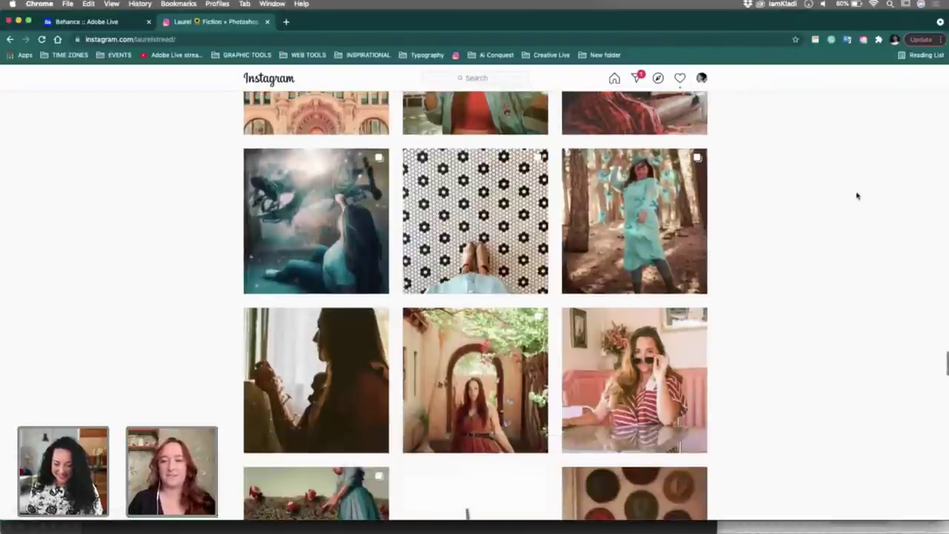
{"action": "scroll", "coordinate": [857, 196], "scroll_direction": "down", "scroll_amount": 1}
{"action": "scroll", "coordinate": [857, 195], "scroll_direction": "down", "scroll_amount": 2}
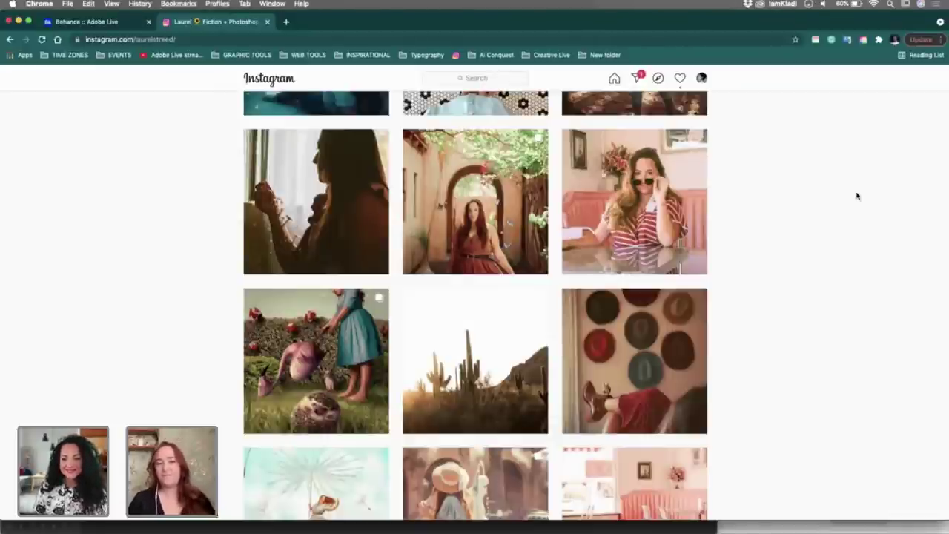
Step: Zoom the Instagram page in with Cmd+Plus and return to the bio and story highlights
{"action": "scroll", "coordinate": [858, 196], "scroll_direction": "down", "scroll_amount": 6}
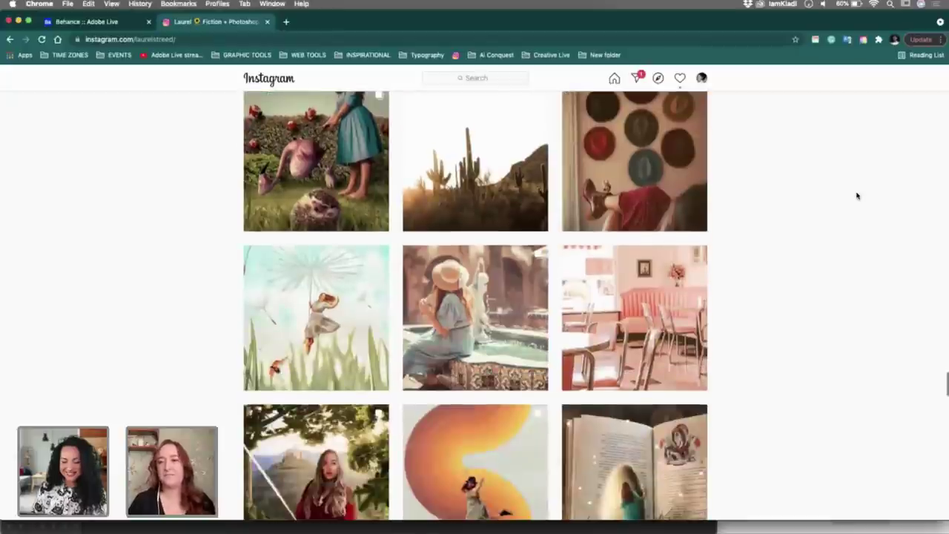
{"action": "key", "text": "super+equal"}
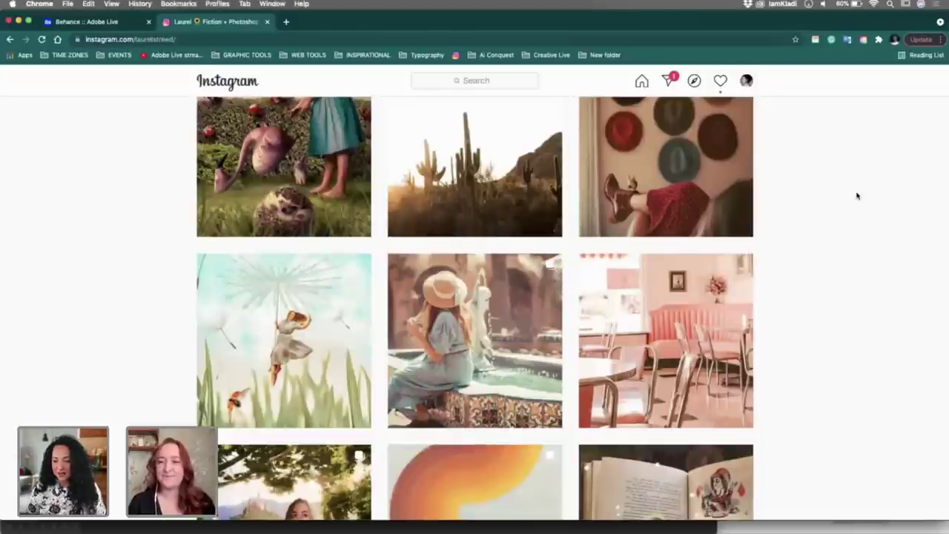
{"action": "scroll", "coordinate": [857, 196], "scroll_direction": "down", "scroll_amount": 15}
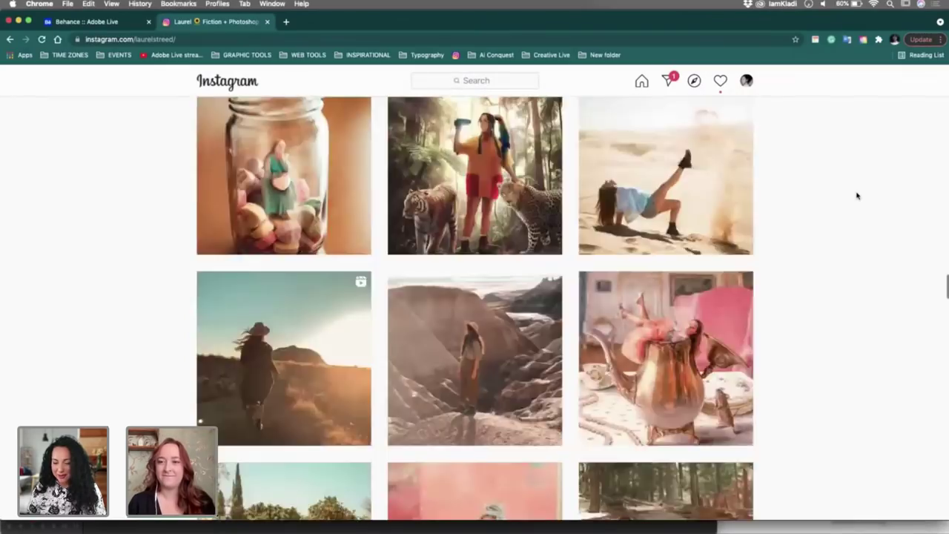
{"action": "scroll", "coordinate": [857, 196], "scroll_direction": "down", "scroll_amount": 20}
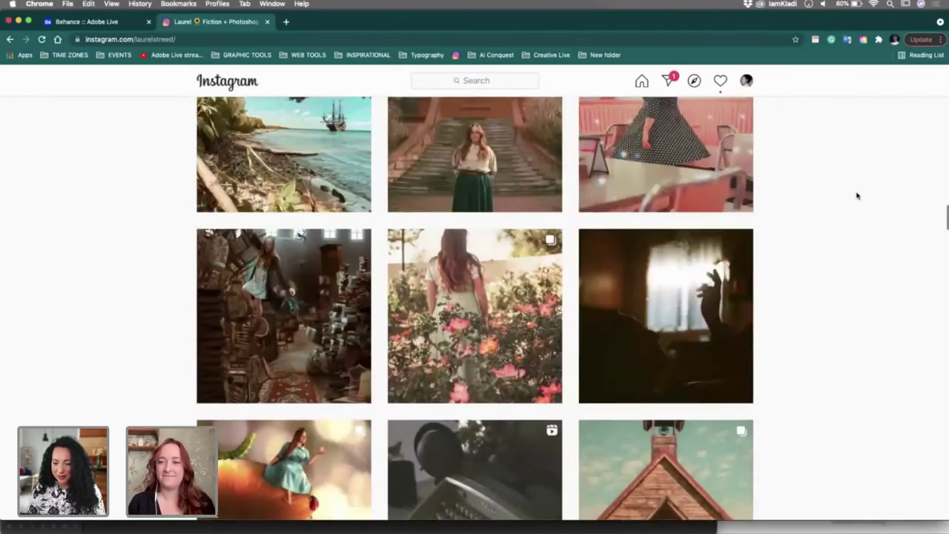
{"action": "scroll", "coordinate": [857, 196], "scroll_direction": "up", "scroll_amount": 20}
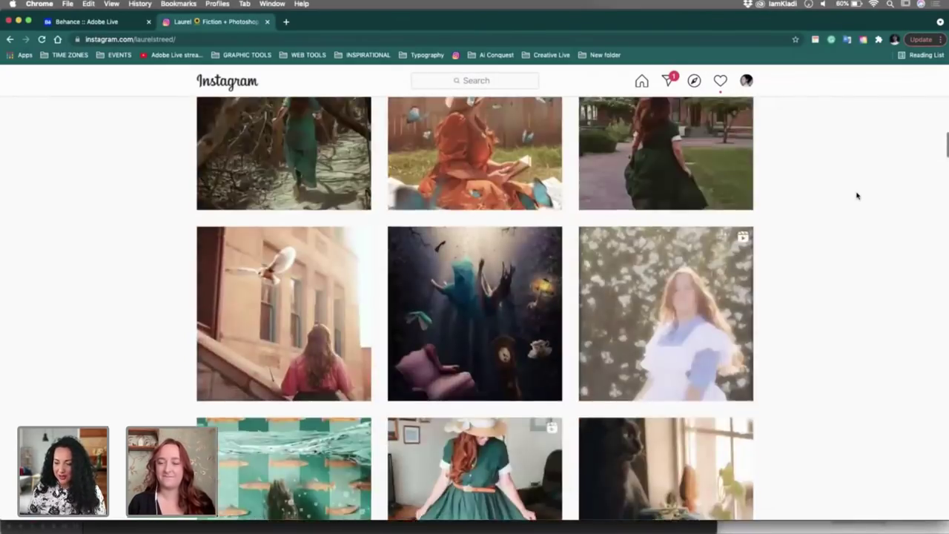
{"action": "scroll", "coordinate": [857, 196], "scroll_direction": "up", "scroll_amount": 20}
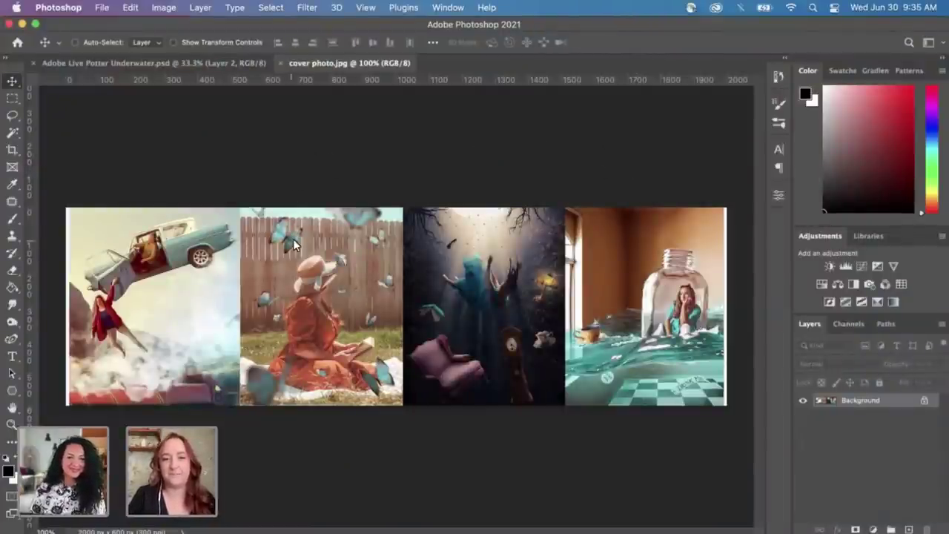
Step: Close the cover photo.jpg document
{"action": "left_click", "coordinate": [281, 63]}
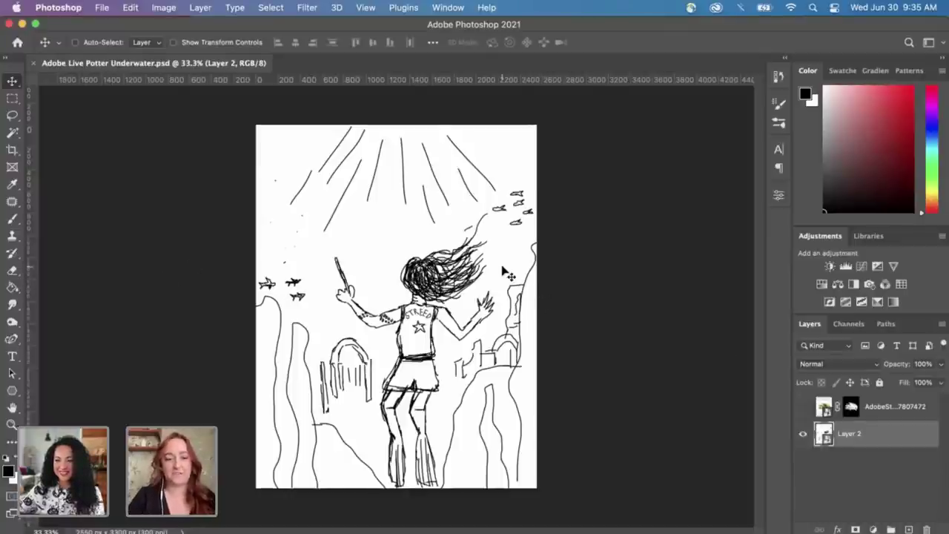
Step: Zoom the sketch to 50% and open pict20210628_062955_0.JPG from the Adobe Live folder in Preview
{"action": "key", "text": "super+equal"}
{"action": "scroll", "coordinate": [511, 276], "scroll_direction": "down", "scroll_amount": 1}
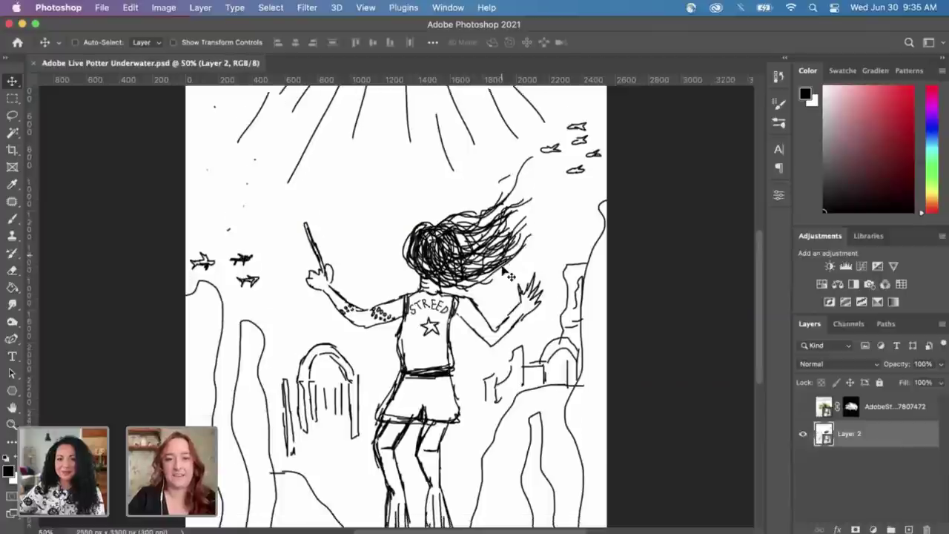
{"action": "scroll", "coordinate": [499, 280], "scroll_direction": "down", "scroll_amount": 2}
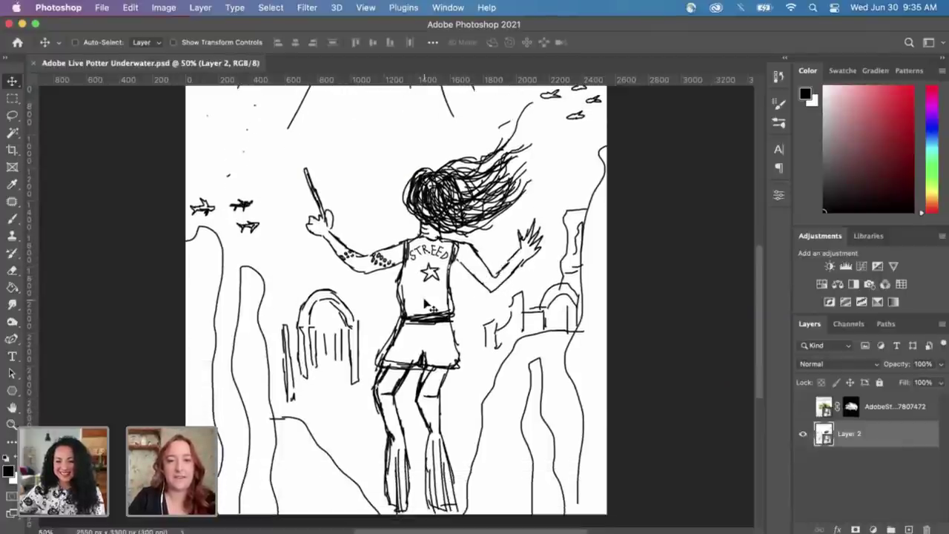
{"action": "key", "text": "ctrl+Up"}
{"action": "left_click", "coordinate": [206, 145]}
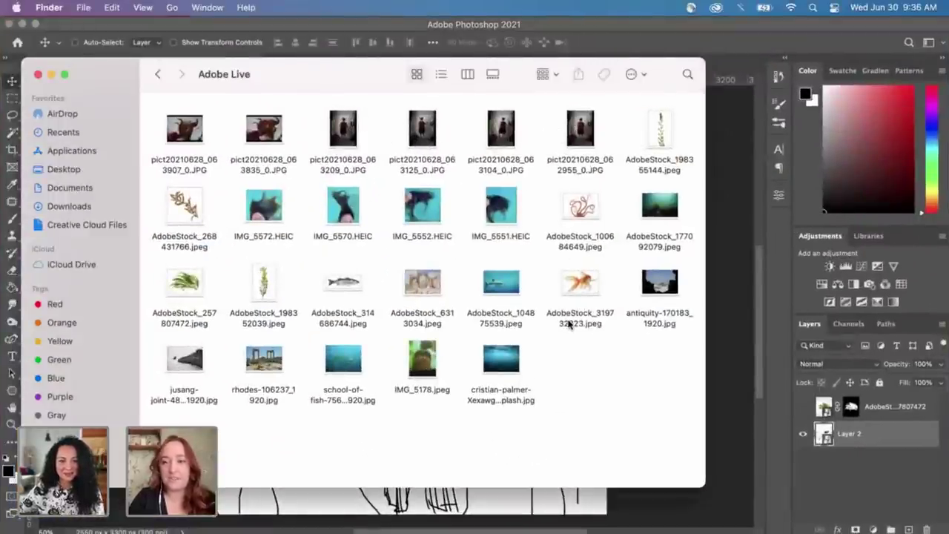
{"action": "double_click", "coordinate": [581, 131]}
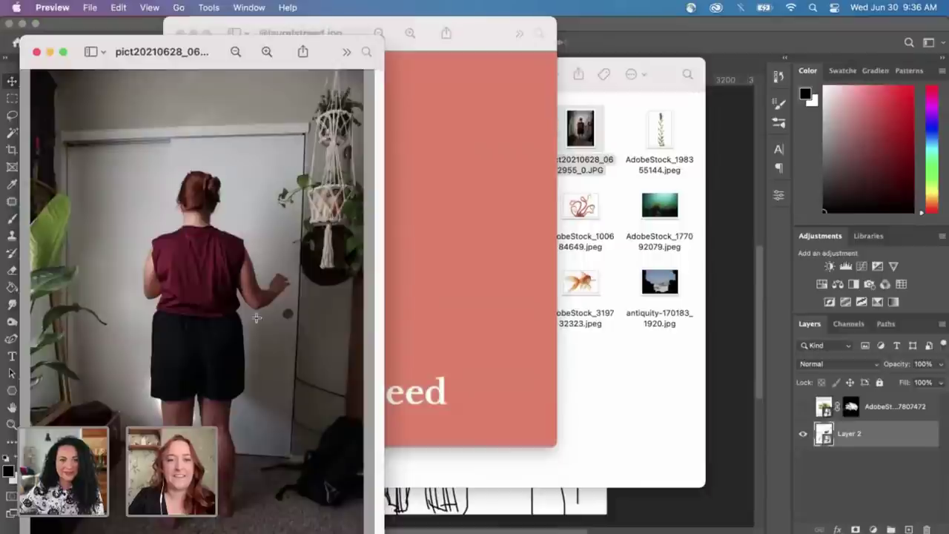
Step: Browse the wand-pose photos in Preview and close the social-handle graphic
{"action": "left_click", "coordinate": [484, 37]}
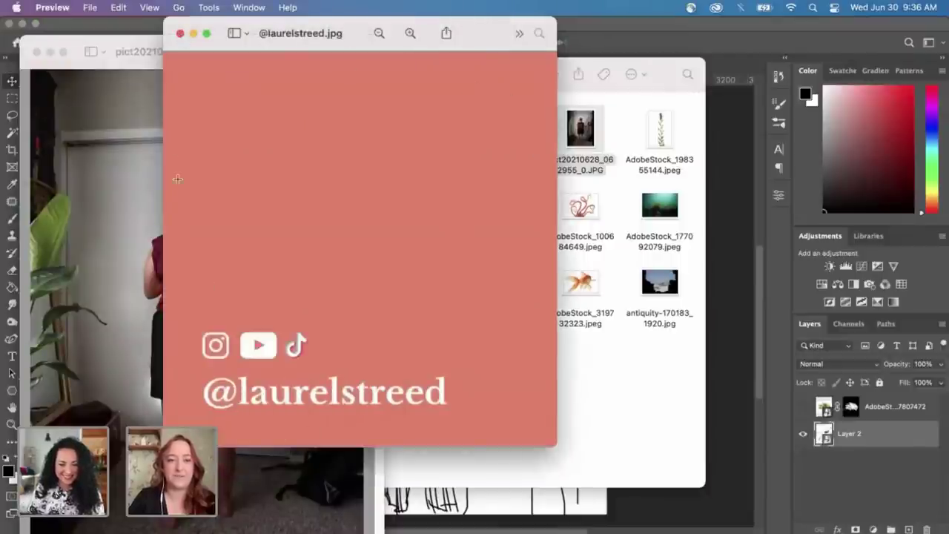
{"action": "left_click", "coordinate": [180, 35]}
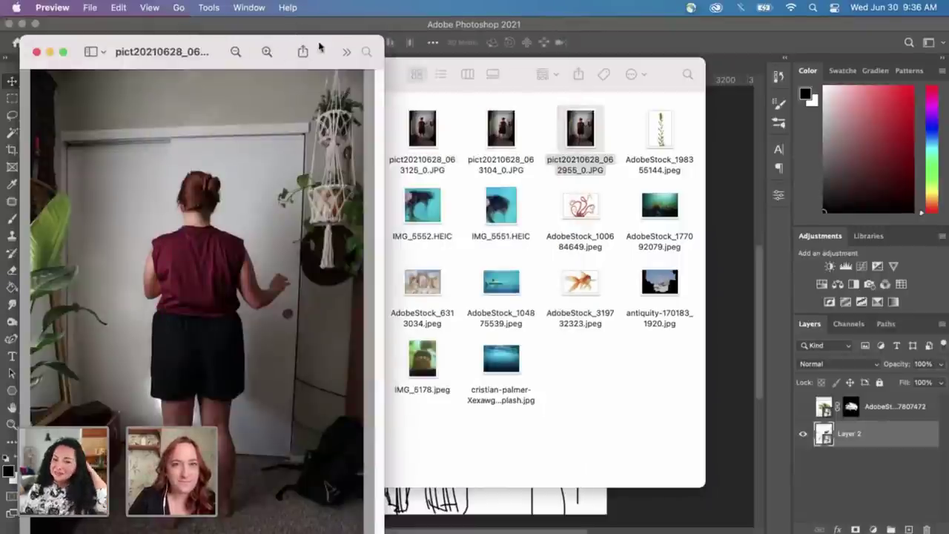
{"action": "left_click_drag", "start_coordinate": [331, 49], "coordinate": [346, 32]}
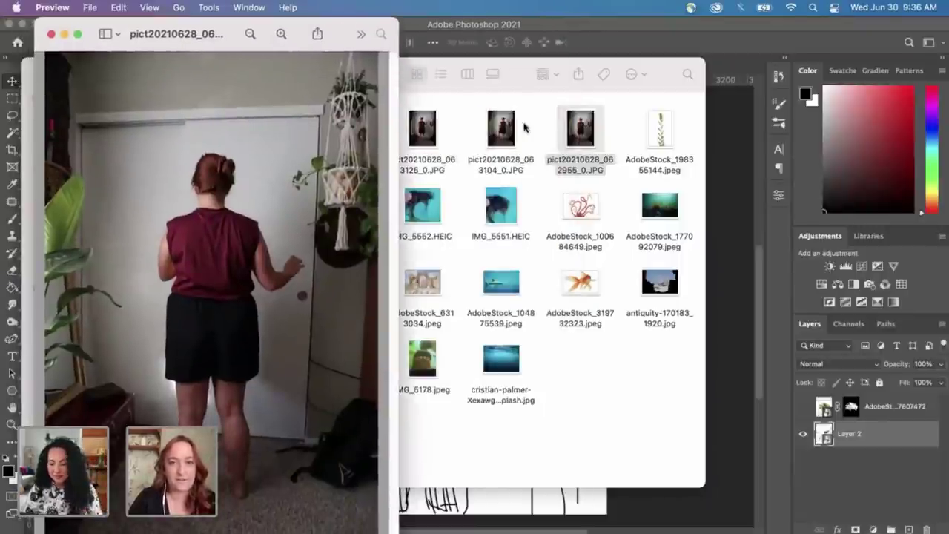
{"action": "key", "text": "Left"}
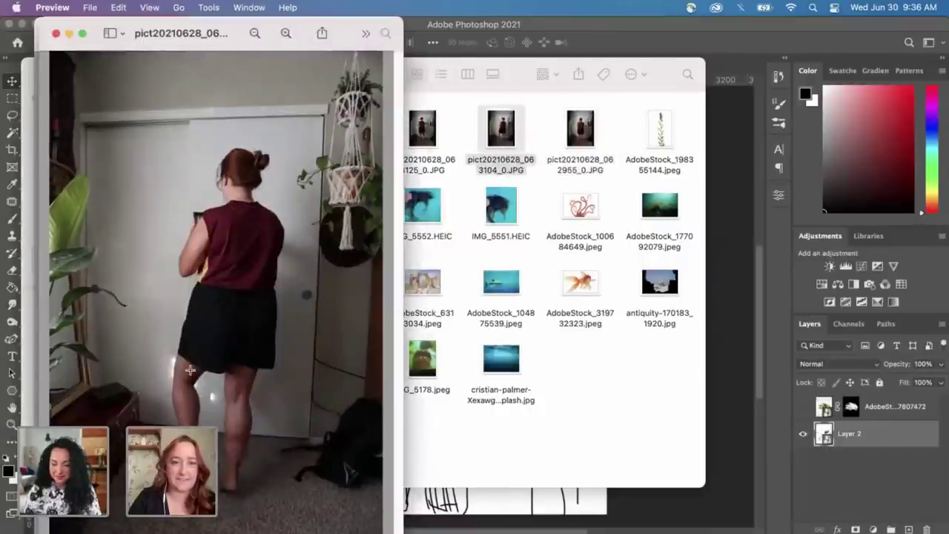
{"action": "double_click", "coordinate": [427, 123]}
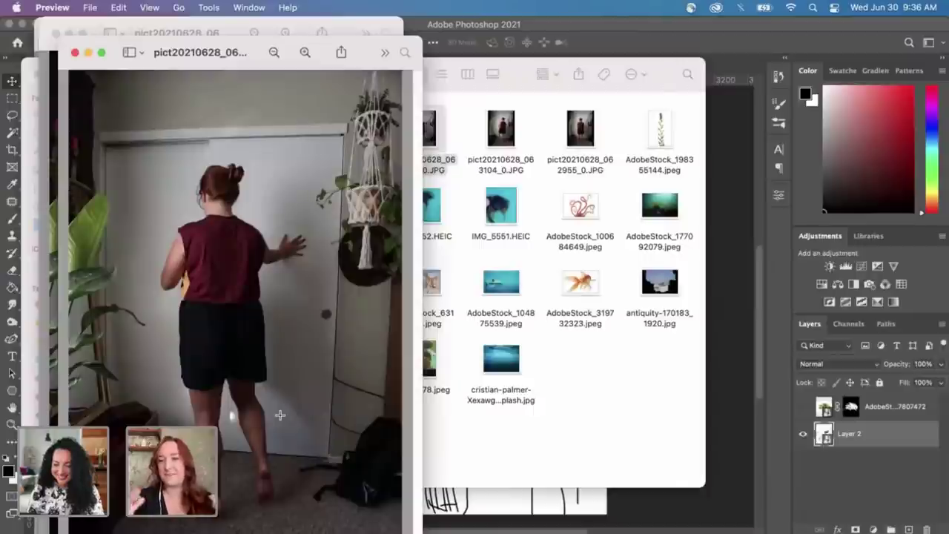
Step: View pose photo pict20210628_063209_0 from the folder, then close it
{"action": "left_click", "coordinate": [588, 419]}
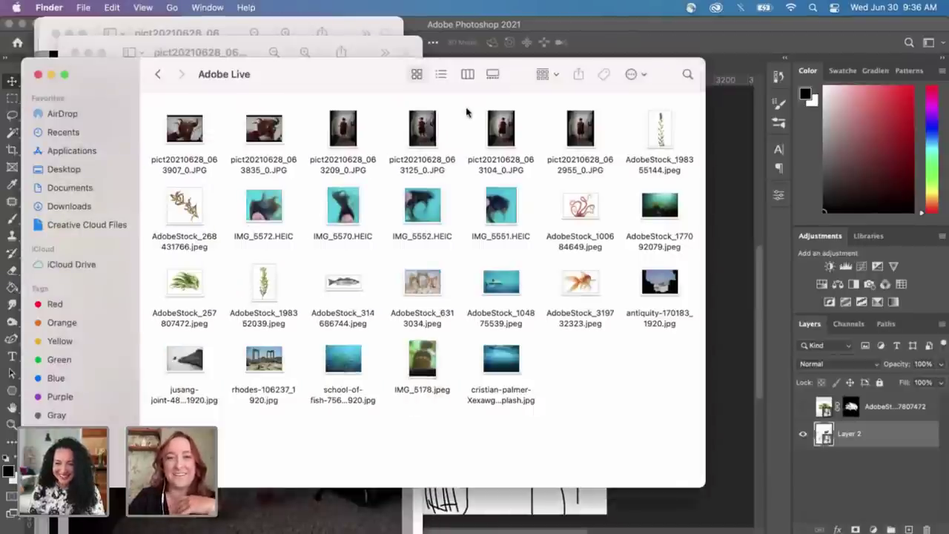
{"action": "double_click", "coordinate": [354, 126]}
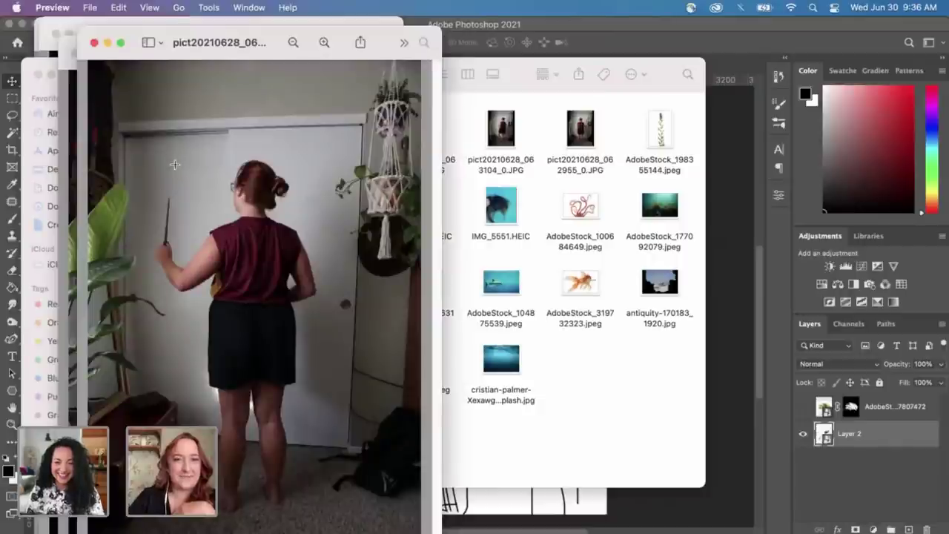
{"action": "left_click_drag", "start_coordinate": [91, 38], "coordinate": [56, 32]}
{"action": "left_click", "coordinate": [58, 37]}
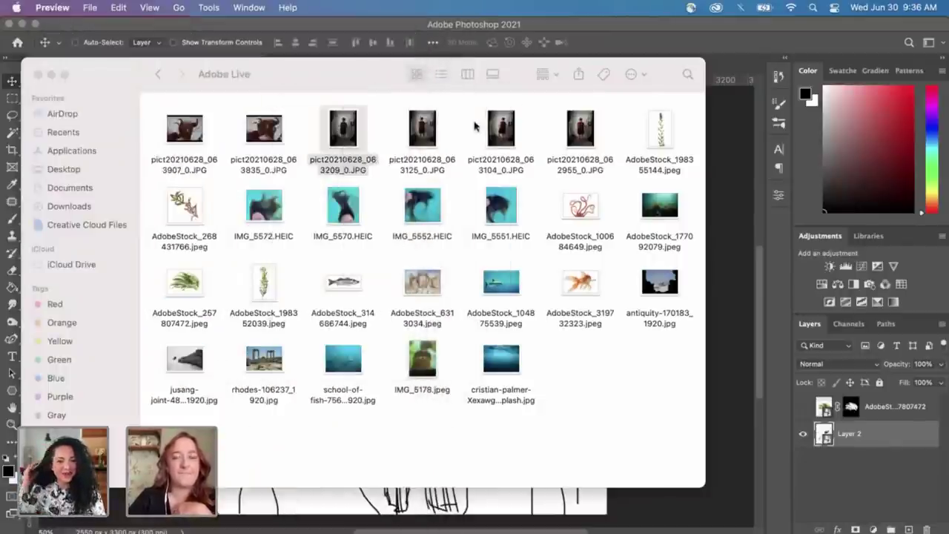
{"action": "left_click", "coordinate": [593, 380]}
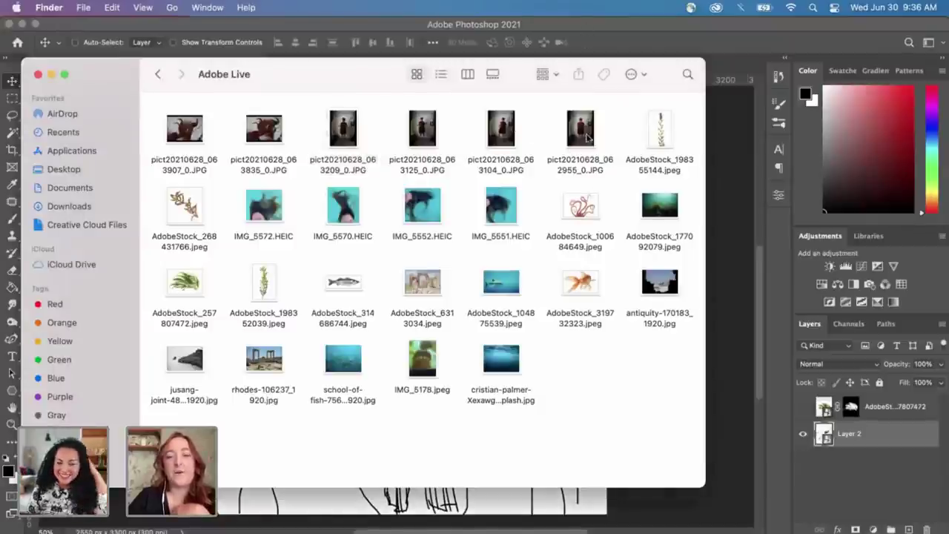
Step: Place the four wand-pose photos into the sketch as separate layers and zoom to 100%
{"action": "left_click_drag", "start_coordinate": [614, 124], "coordinate": [333, 132]}
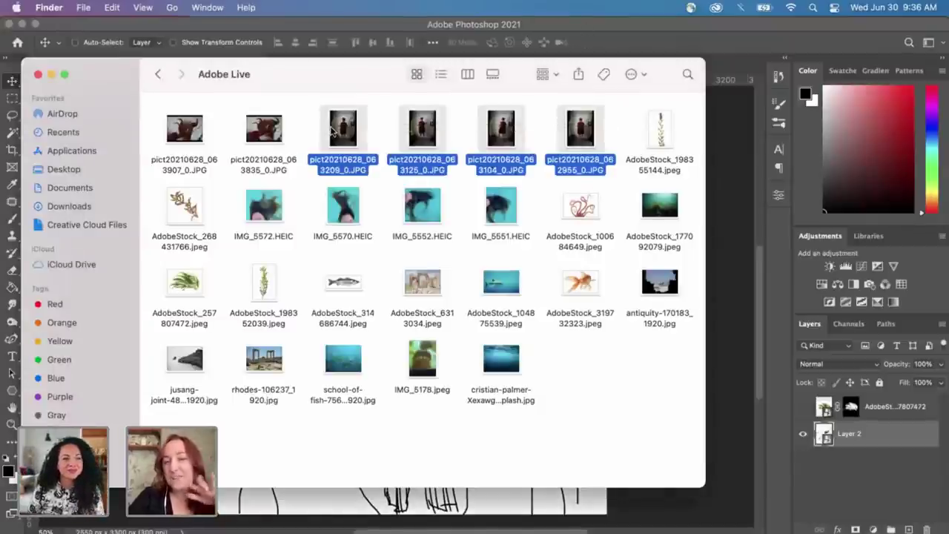
{"action": "left_click_drag", "start_coordinate": [470, 164], "coordinate": [610, 530]}
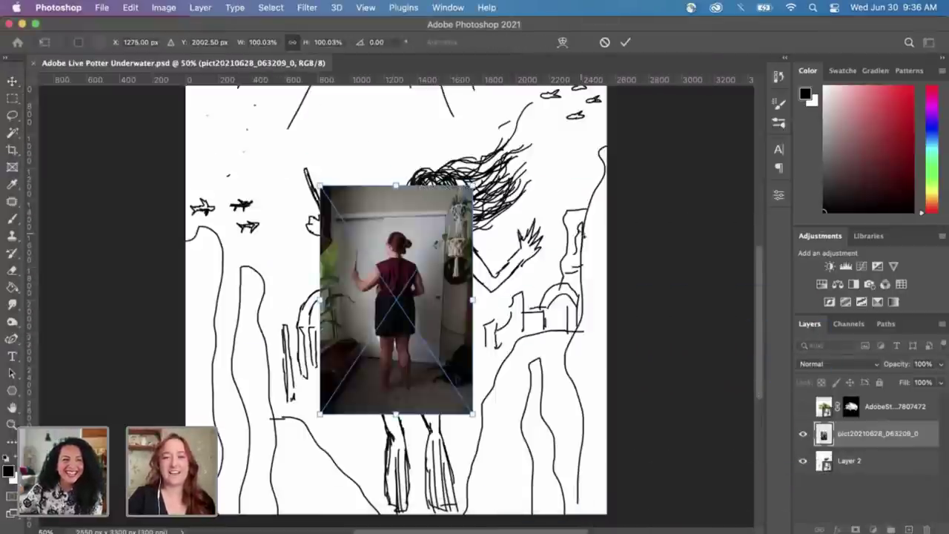
{"action": "key", "text": "Return"}
{"action": "key", "text": "Return"}
{"action": "key", "text": "Return"}
{"action": "key", "text": "Return"}
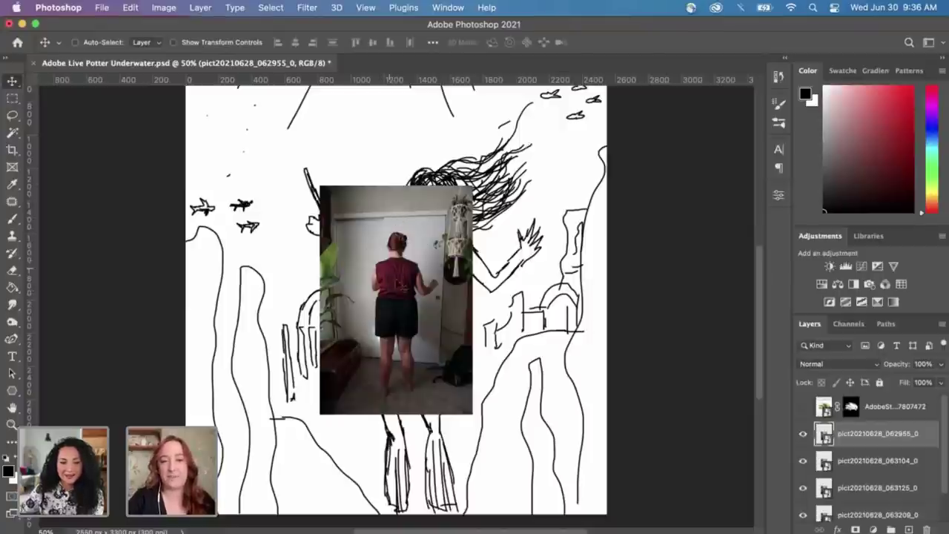
{"action": "key", "text": "super+equal"}
{"action": "key", "text": "super+equal"}
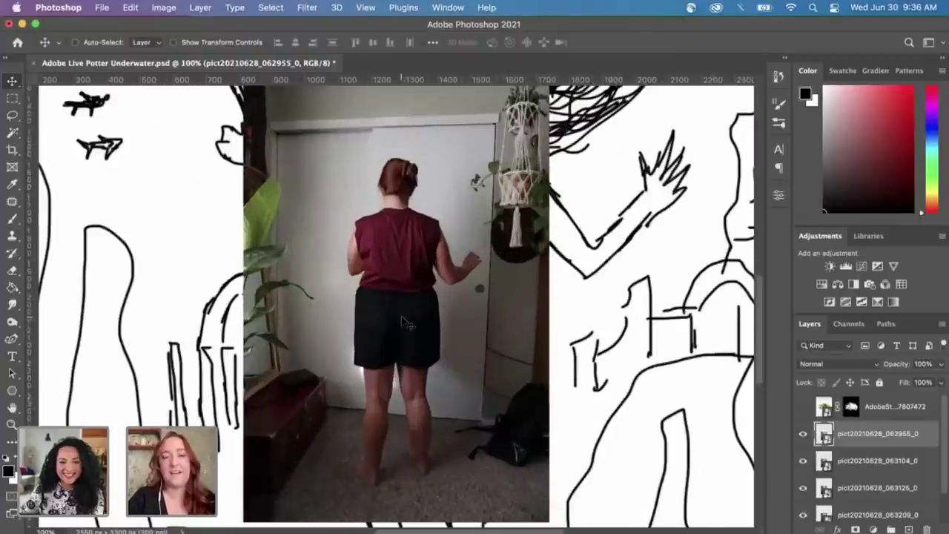
{"action": "key", "text": "ctrl+Up"}
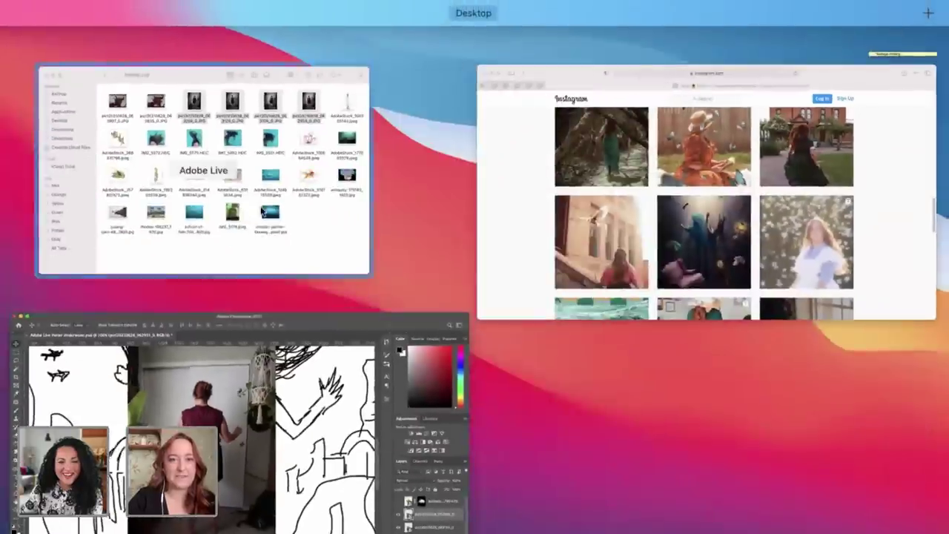
Step: Preview hair photos IMG_5570.HEIC and pict20210628_063835_0.JPG from the Adobe Live folder, closing each
{"action": "left_click", "coordinate": [268, 189]}
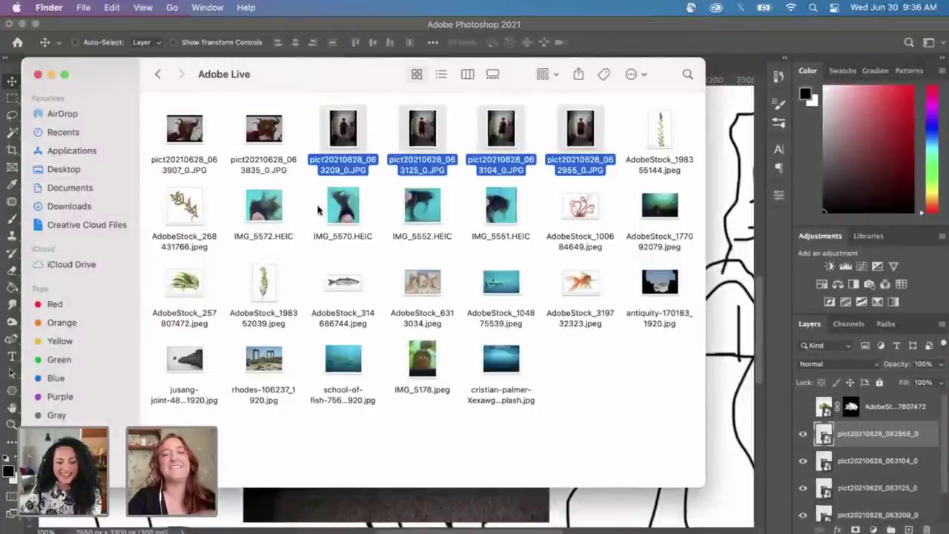
{"action": "left_click", "coordinate": [457, 480]}
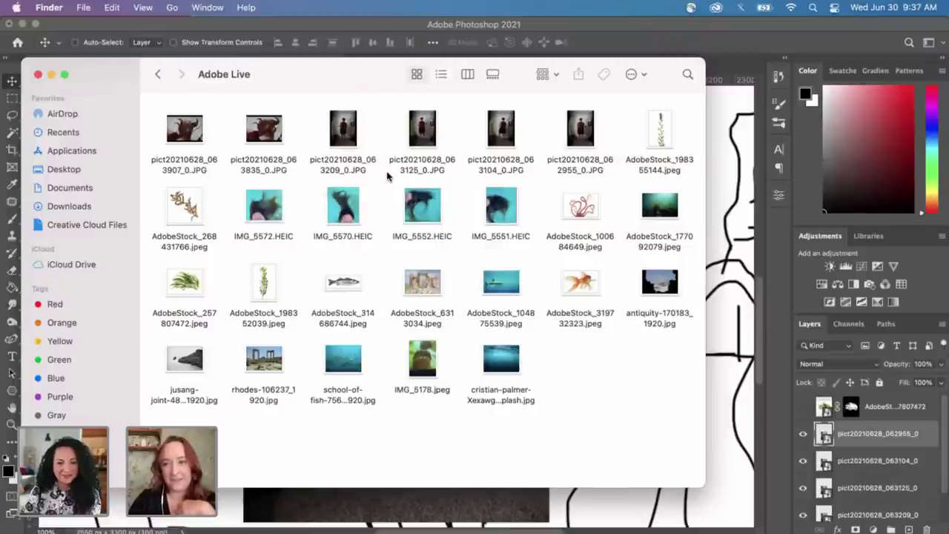
{"action": "double_click", "coordinate": [355, 209]}
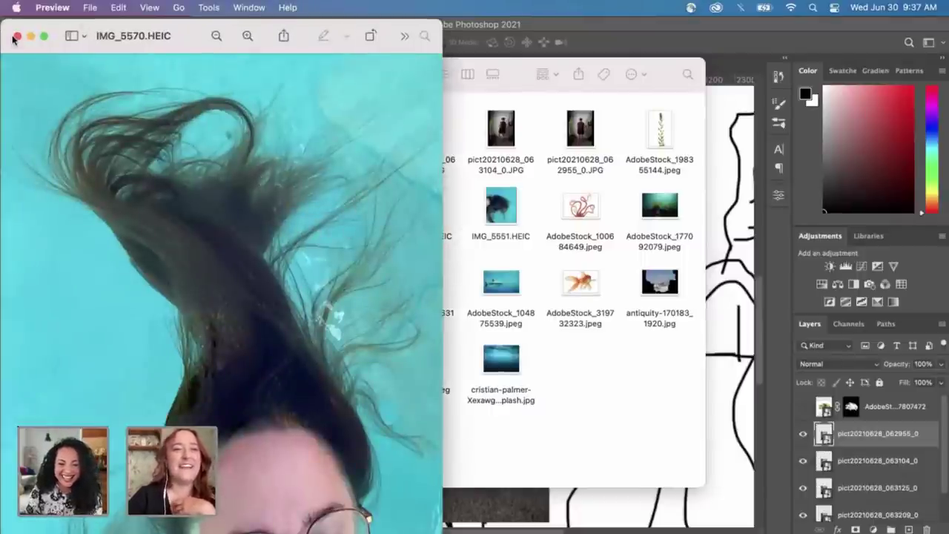
{"action": "left_click", "coordinate": [16, 36]}
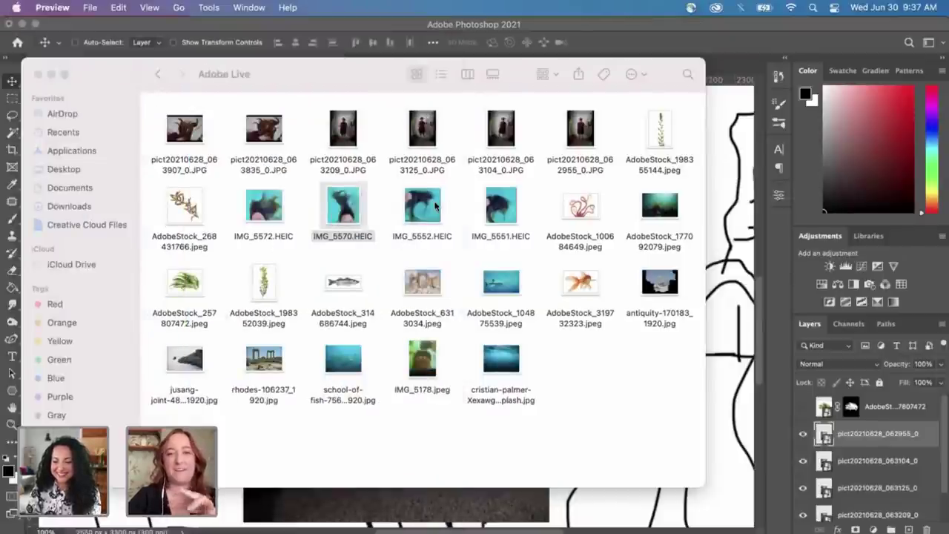
{"action": "double_click", "coordinate": [272, 129]}
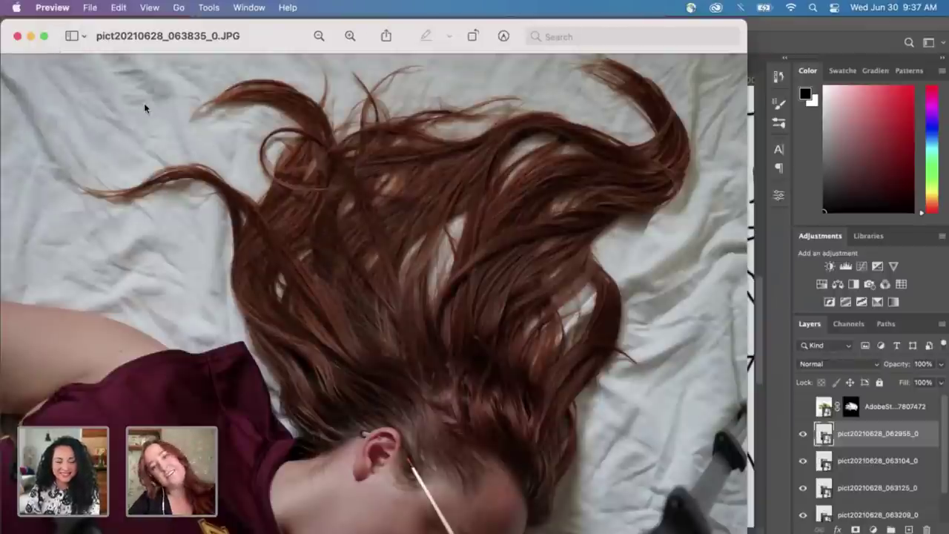
{"action": "left_click", "coordinate": [16, 34]}
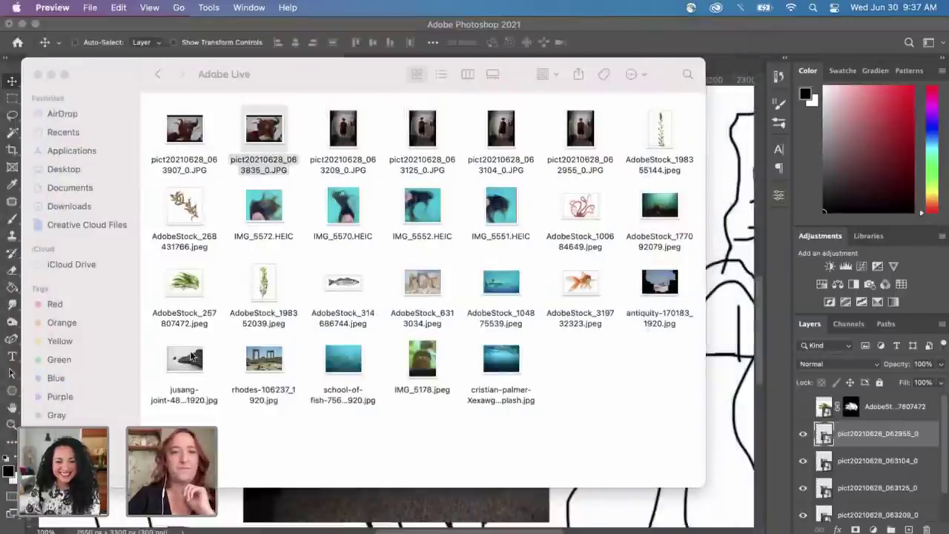
Step: Close the Finder window and return to the Photoshop sketch document
{"action": "left_click", "coordinate": [37, 74]}
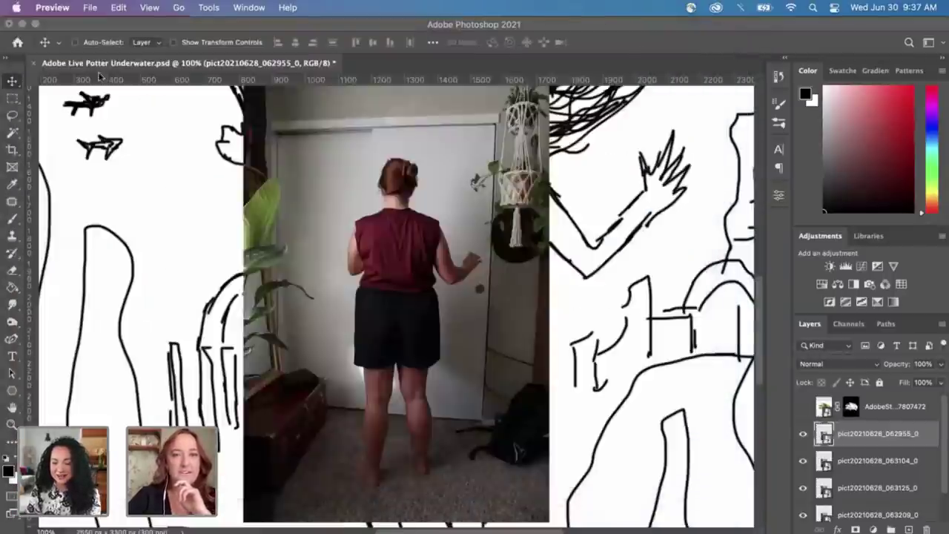
{"action": "left_click", "coordinate": [429, 169]}
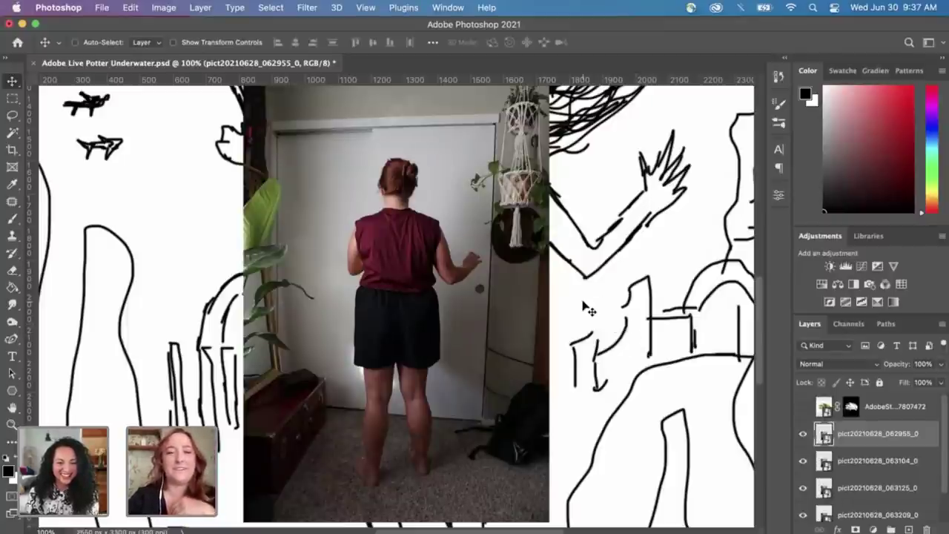
{"action": "scroll", "coordinate": [590, 308], "scroll_direction": "down", "scroll_amount": 1}
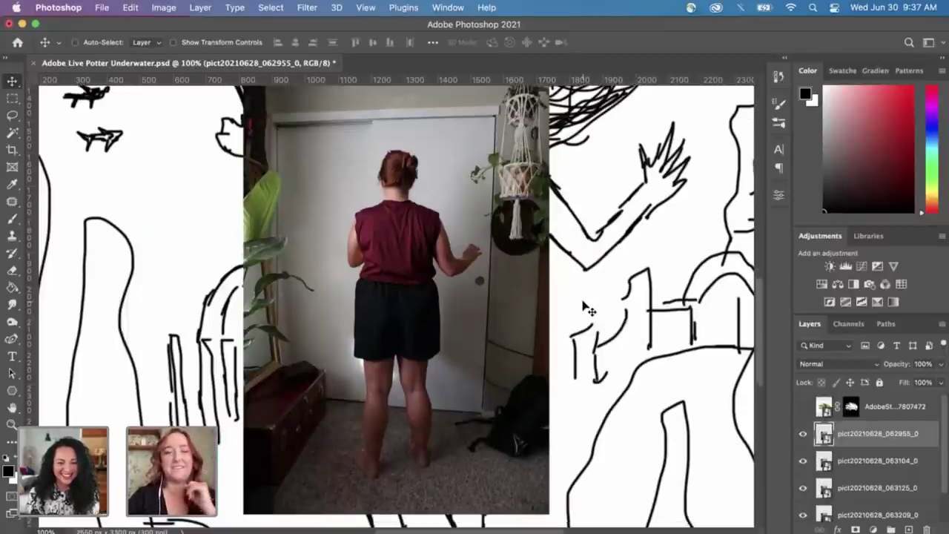
{"action": "scroll", "coordinate": [590, 309], "scroll_direction": "up", "scroll_amount": 5}
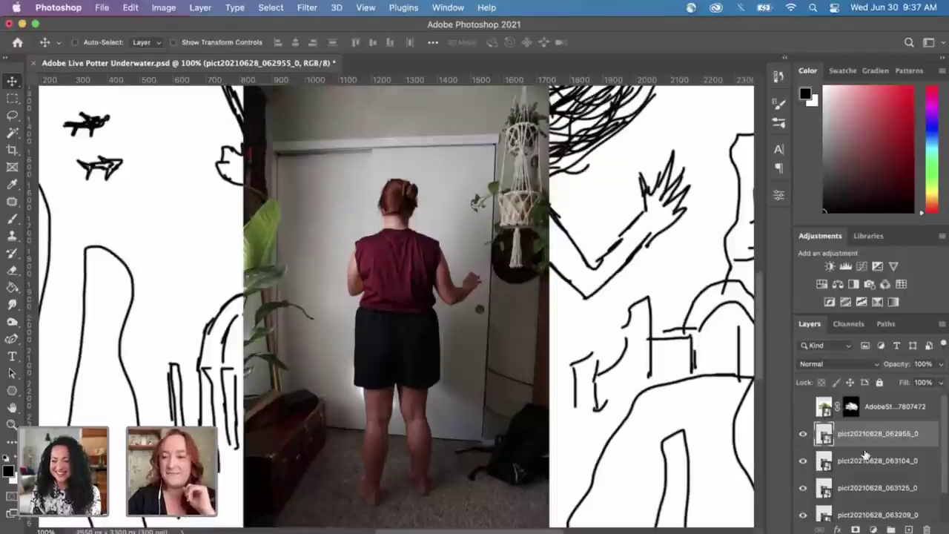
{"action": "scroll", "coordinate": [864, 454], "scroll_direction": "down", "scroll_amount": 1}
{"action": "scroll", "coordinate": [859, 446], "scroll_direction": "up", "scroll_amount": 1}
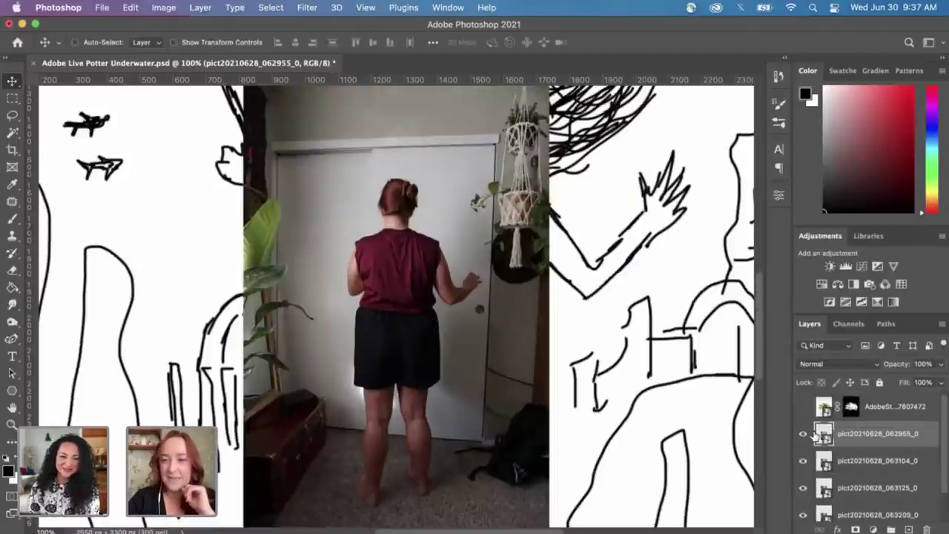
{"action": "scroll", "coordinate": [589, 279], "scroll_direction": "down", "scroll_amount": 1}
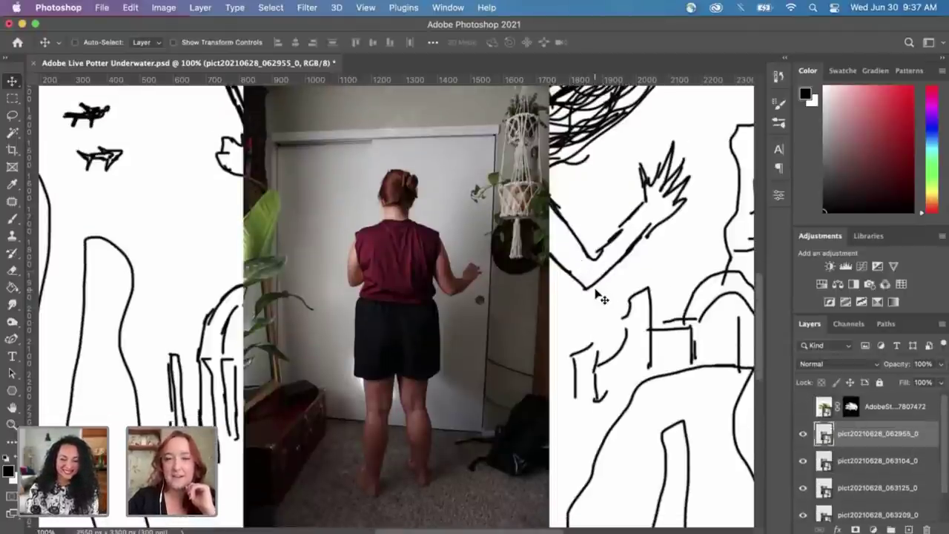
{"action": "scroll", "coordinate": [601, 298], "scroll_direction": "down", "scroll_amount": 1}
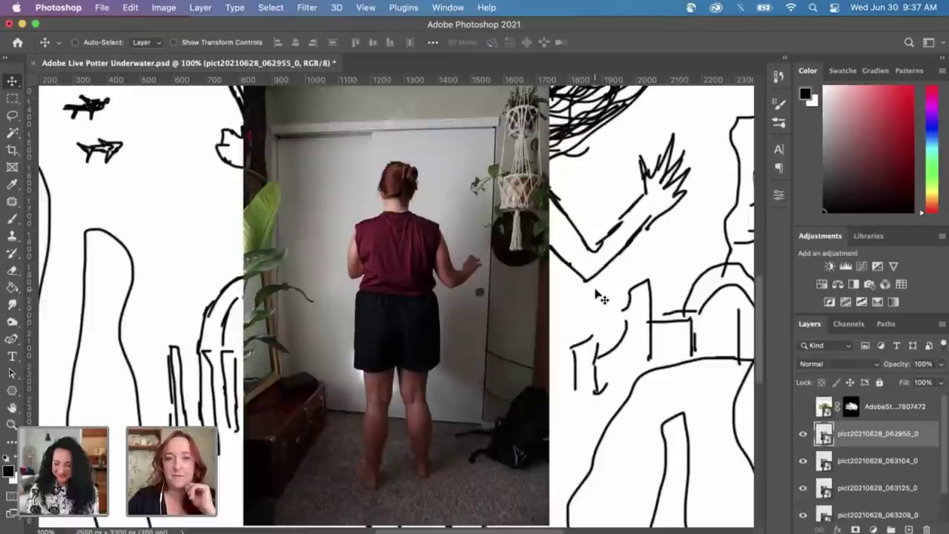
Step: Hide layers _062955_0, _063104_0 and _063125_0 and select pict20210628_063209_0
{"action": "left_click", "coordinate": [801, 433]}
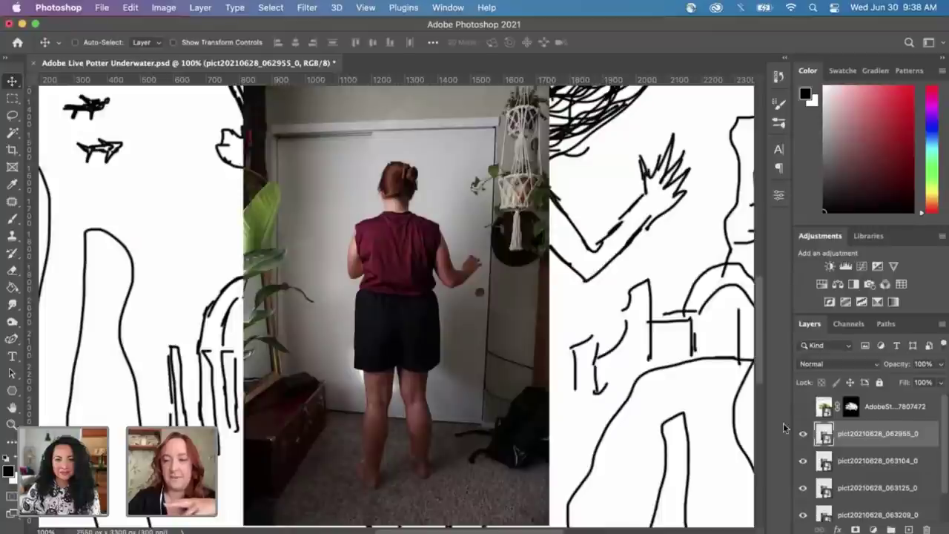
{"action": "scroll", "coordinate": [831, 401], "scroll_direction": "down", "scroll_amount": 2}
{"action": "left_click_drag", "start_coordinate": [803, 400], "coordinate": [804, 458]}
{"action": "left_click", "coordinate": [883, 481]}
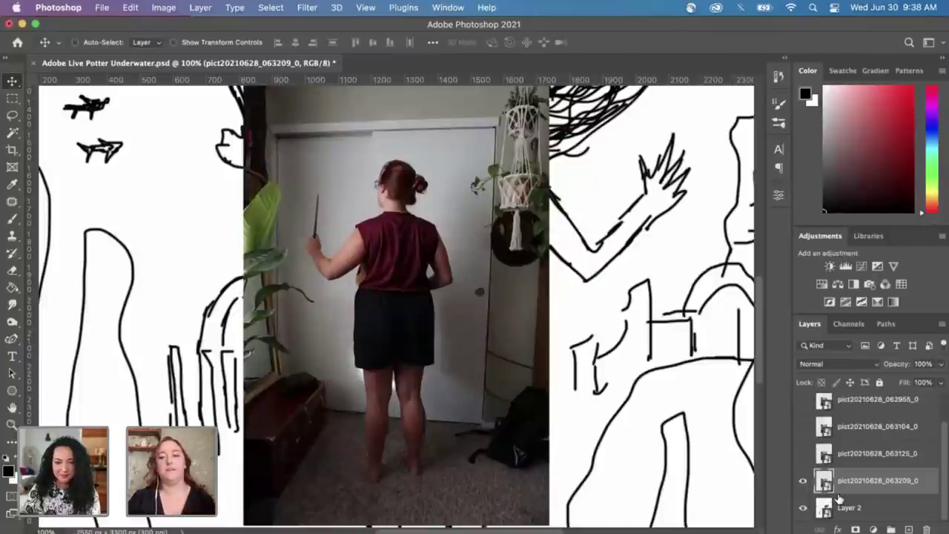
Step: Add a layer mask to the wand photo and set the Brush to size 175, 100% opacity
{"action": "left_click", "coordinate": [855, 530]}
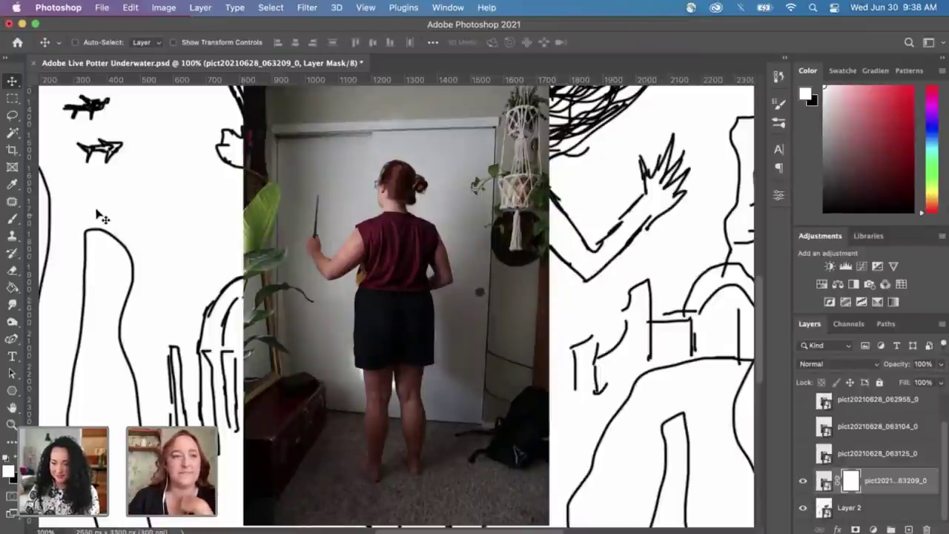
{"action": "left_click", "coordinate": [13, 221]}
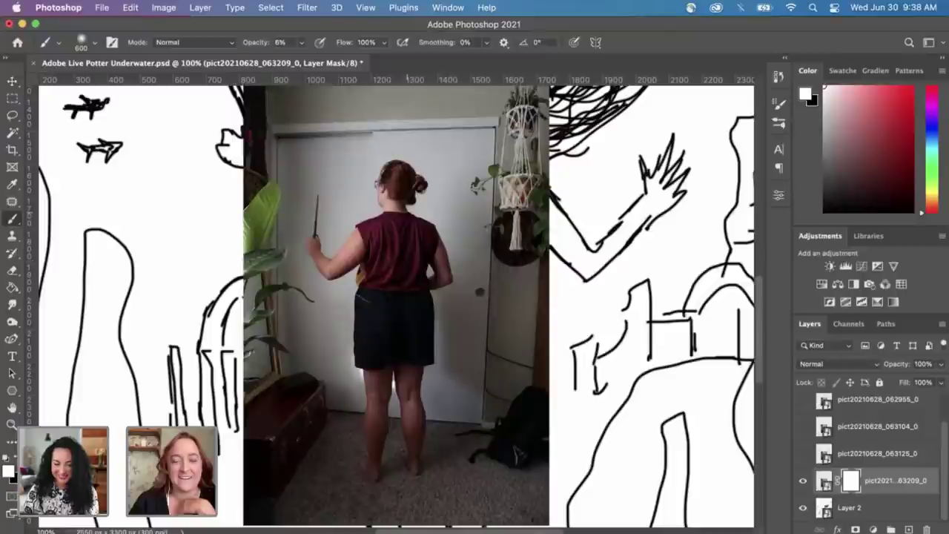
{"action": "left_click_drag", "start_coordinate": [421, 208], "coordinate": [414, 271]}
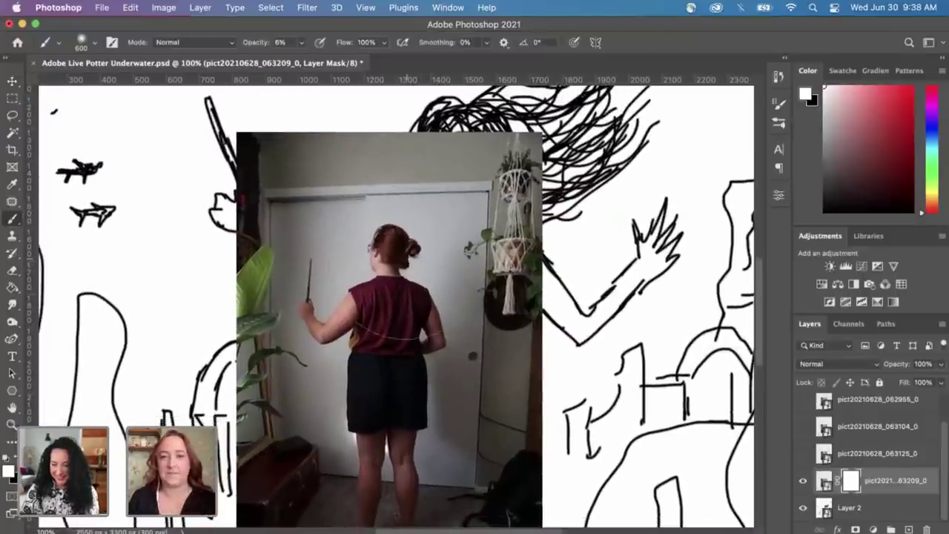
{"action": "key", "text": "bracketleft"}
{"action": "key", "text": "bracketleft"}
{"action": "key", "text": "bracketleft"}
{"action": "key", "text": "bracketleft"}
{"action": "key", "text": "bracketleft"}
{"action": "key", "text": "bracketleft"}
{"action": "key", "text": "bracketleft"}
{"action": "key", "text": "bracketleft"}
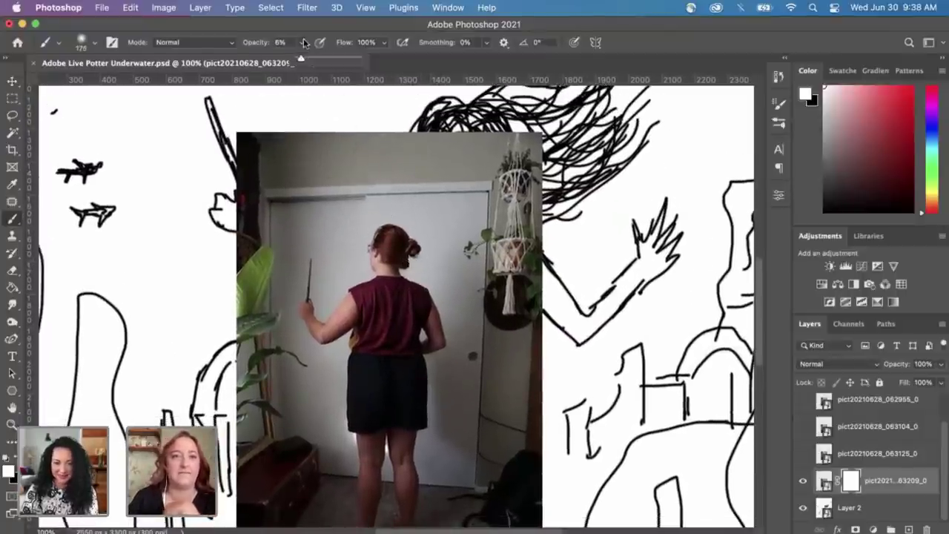
{"action": "key", "text": "0"}
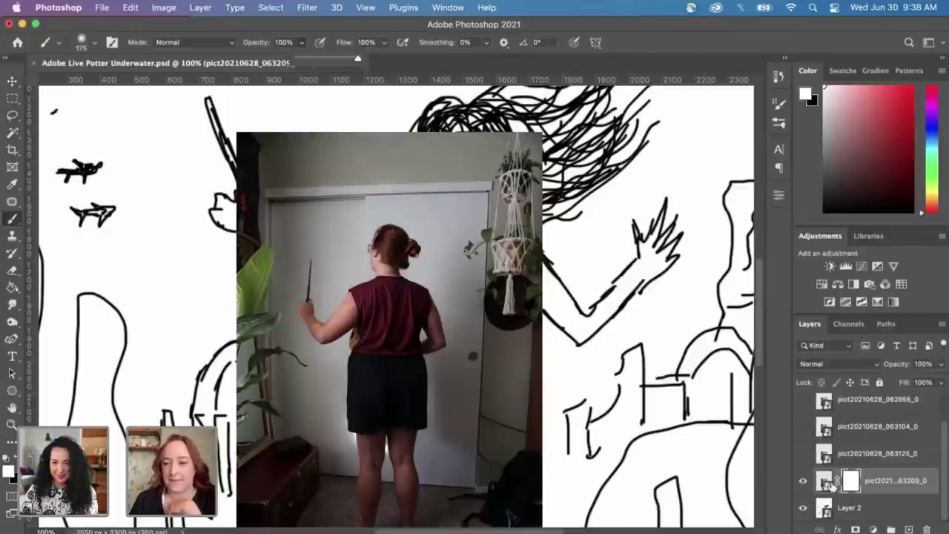
Step: Reselect the pict20210628_063209_0 layer after stepping to the layer above
{"action": "key", "text": "alt+bracketright"}
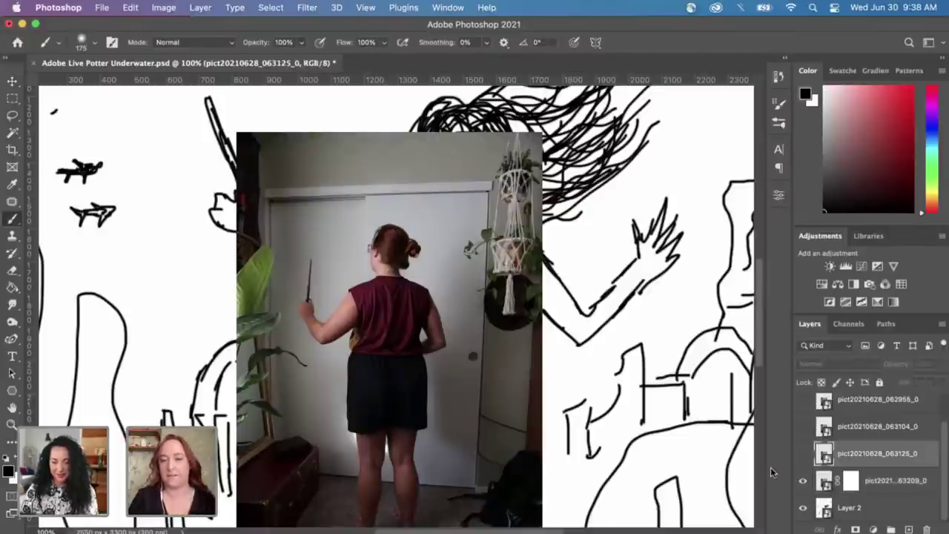
{"action": "scroll", "coordinate": [627, 403], "scroll_direction": "down", "scroll_amount": 2}
{"action": "left_click", "coordinate": [826, 480]}
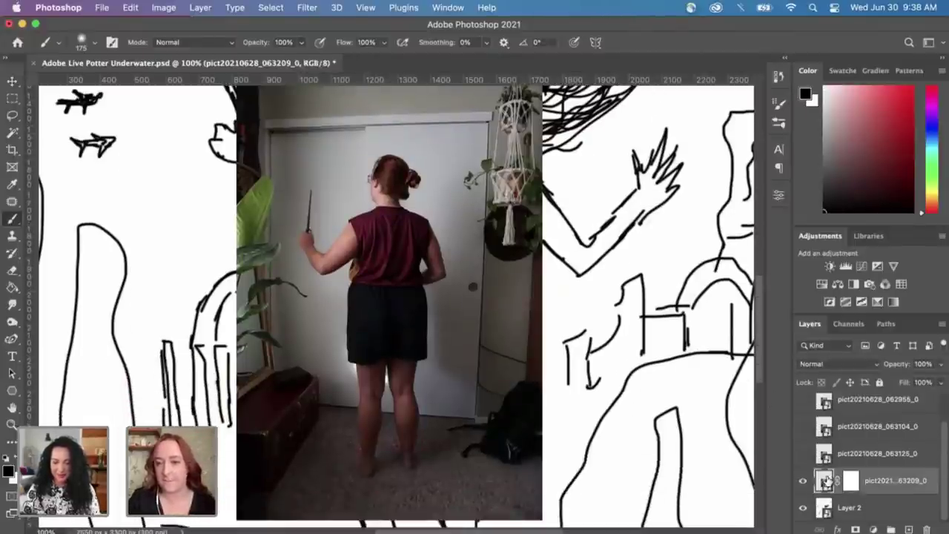
{"action": "left_click", "coordinate": [272, 7]}
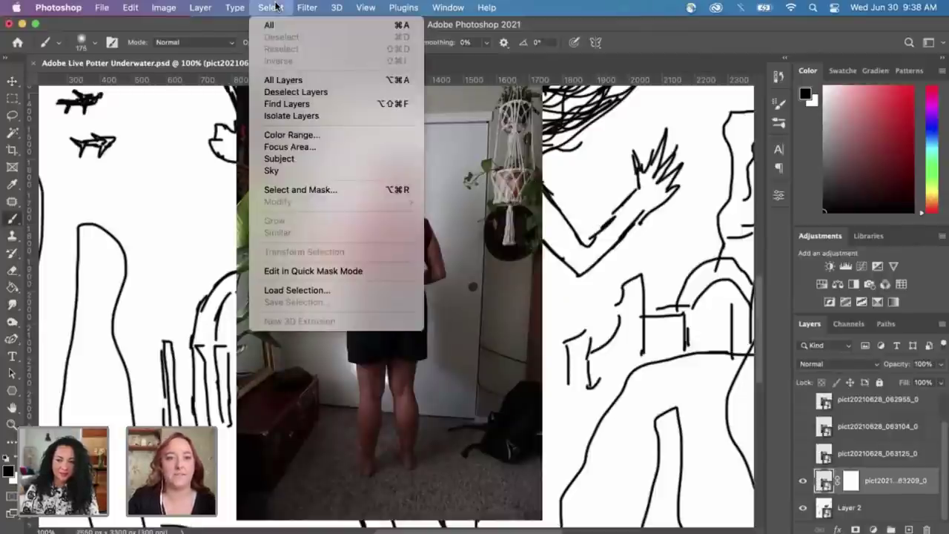
Step: Test a white subject fill on the mask, undo it, deselect, and delete the unused mask
{"action": "left_click", "coordinate": [282, 158]}
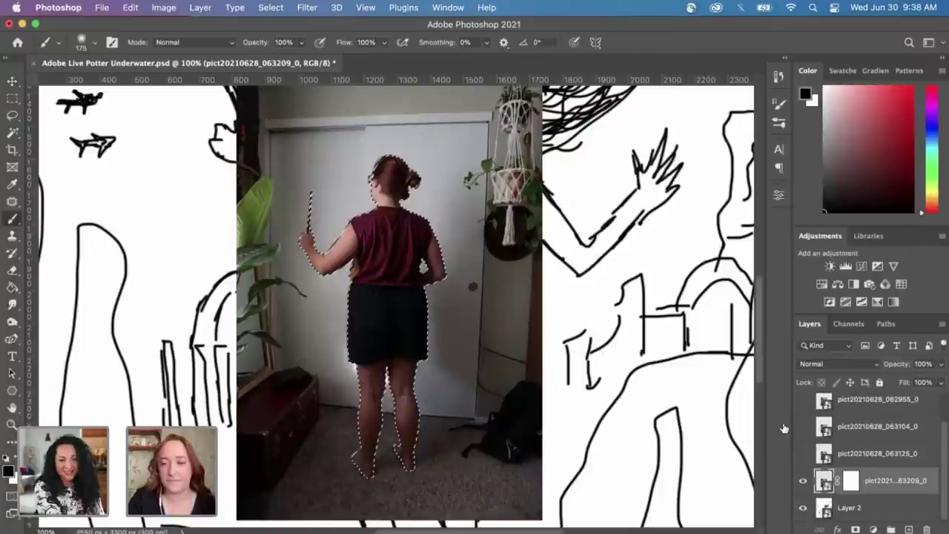
{"action": "left_click", "coordinate": [851, 482]}
{"action": "key", "text": "x"}
{"action": "key", "text": "alt+BackSpace"}
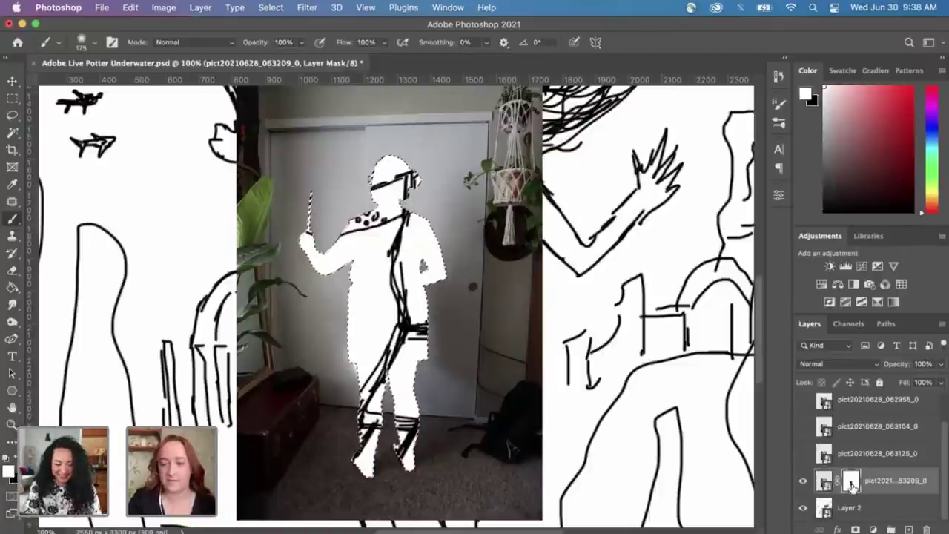
{"action": "key", "text": "alt+BackSpace"}
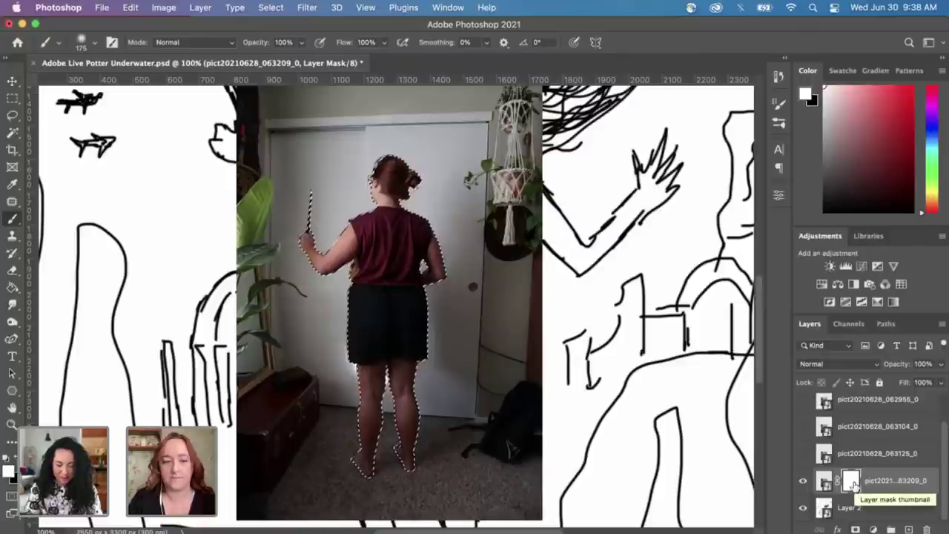
{"action": "key", "text": "super+d"}
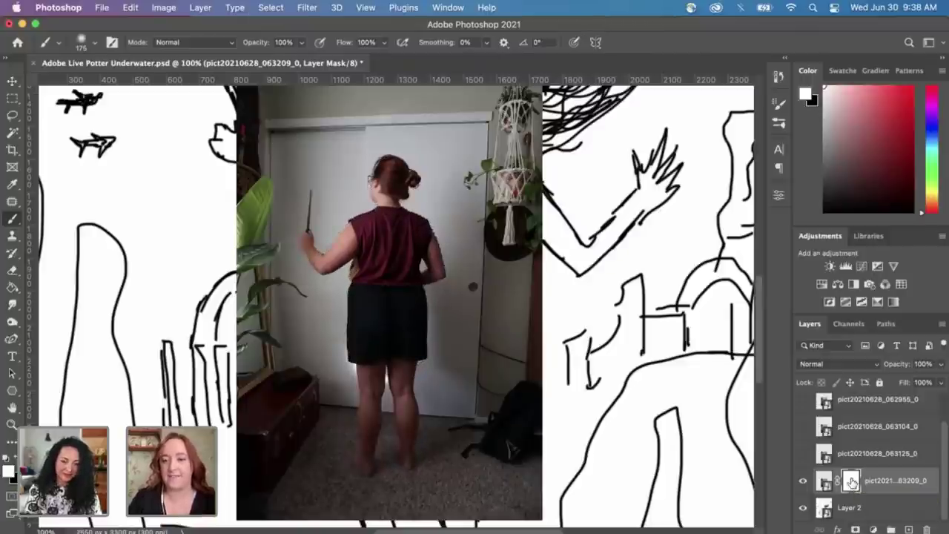
{"action": "left_click", "coordinate": [827, 481]}
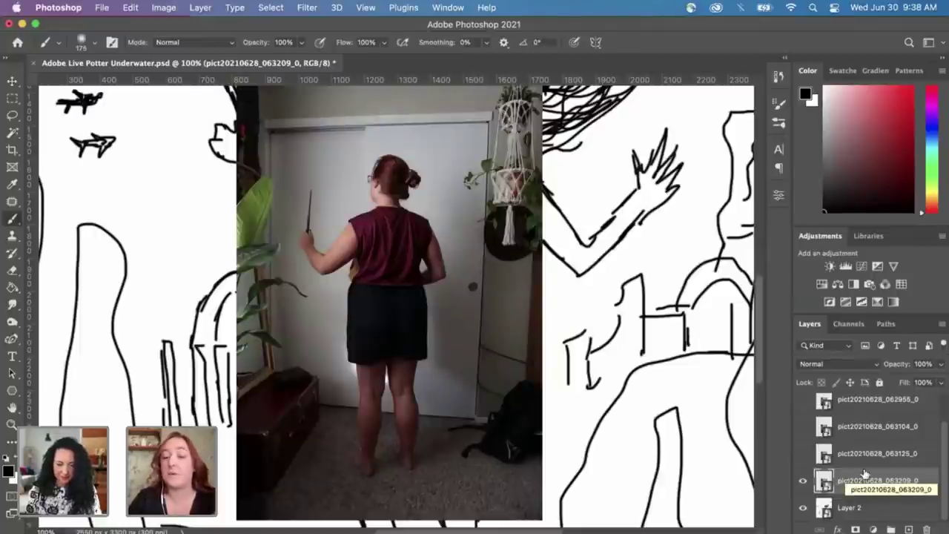
Step: Run Select > Subject on the 063209 photo and add a layer mask from the selection
{"action": "left_click", "coordinate": [271, 8]}
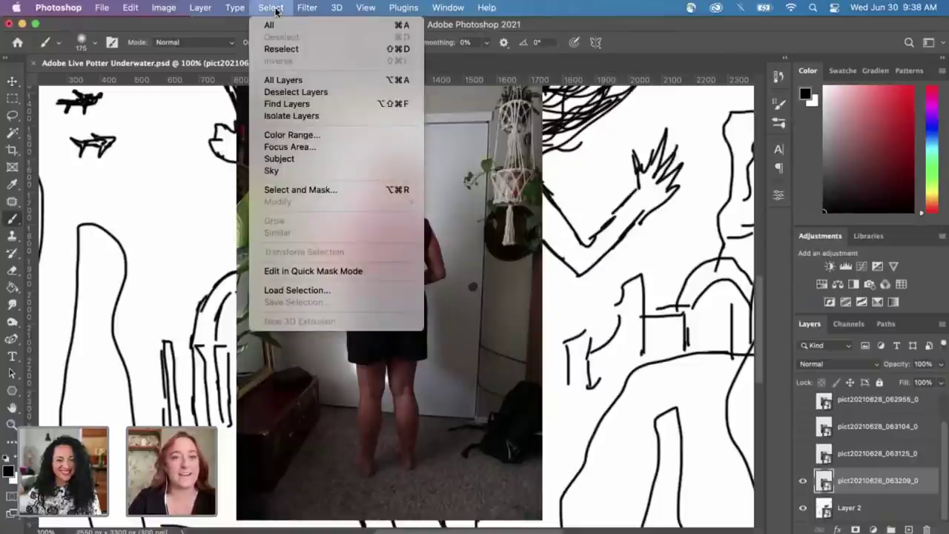
{"action": "left_click", "coordinate": [280, 159]}
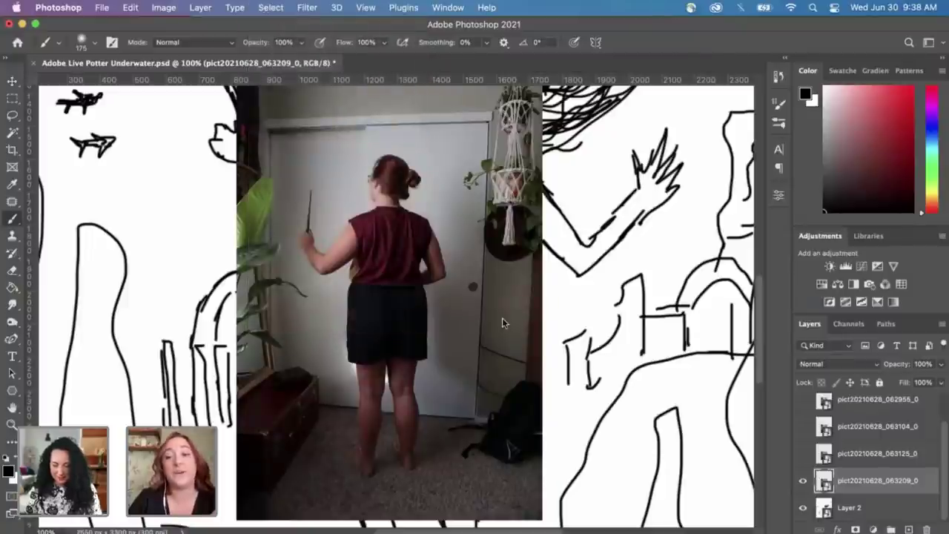
{"action": "left_click", "coordinate": [857, 529]}
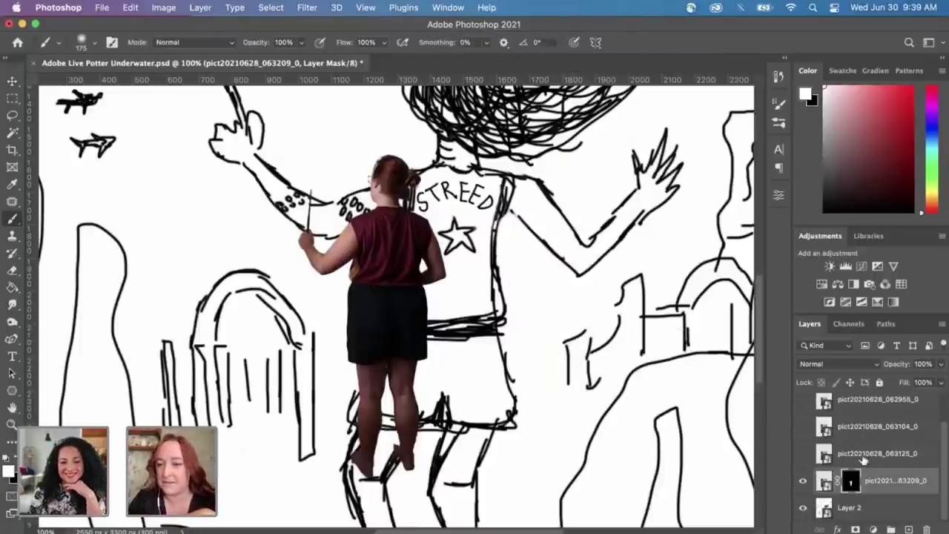
Step: Hide the wand layer, then mask pict20210628_063125_0 with Select Subject and hide it
{"action": "left_click", "coordinate": [803, 480]}
{"action": "left_click", "coordinate": [804, 454]}
{"action": "left_click", "coordinate": [853, 454]}
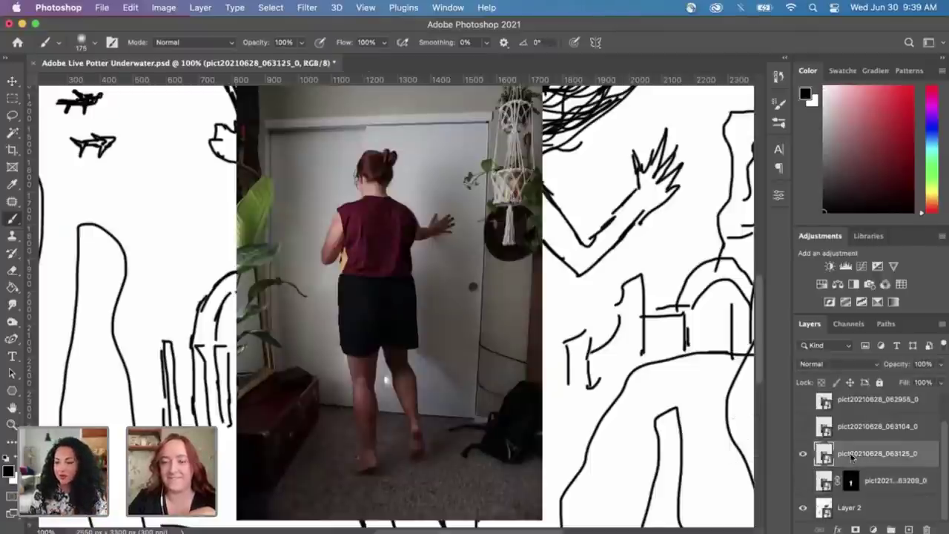
{"action": "left_click", "coordinate": [272, 8]}
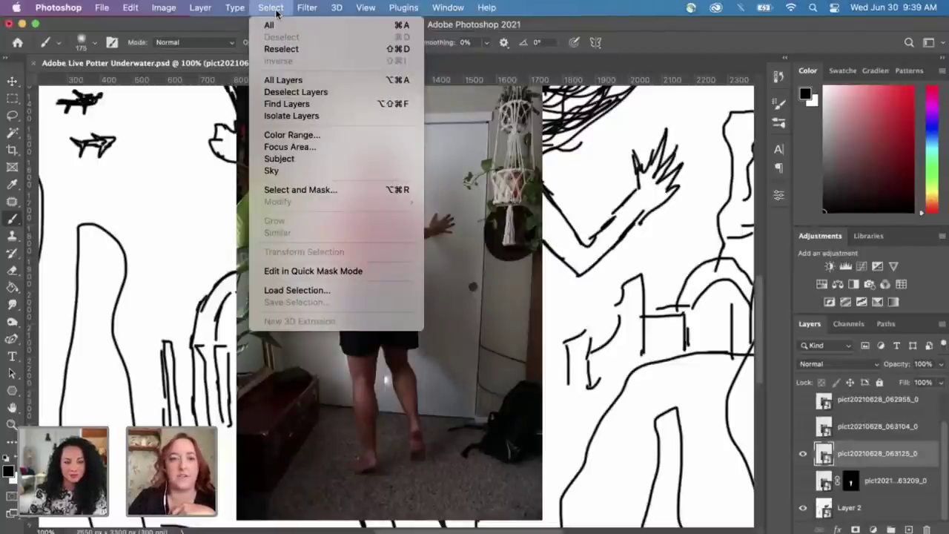
{"action": "left_click", "coordinate": [281, 160]}
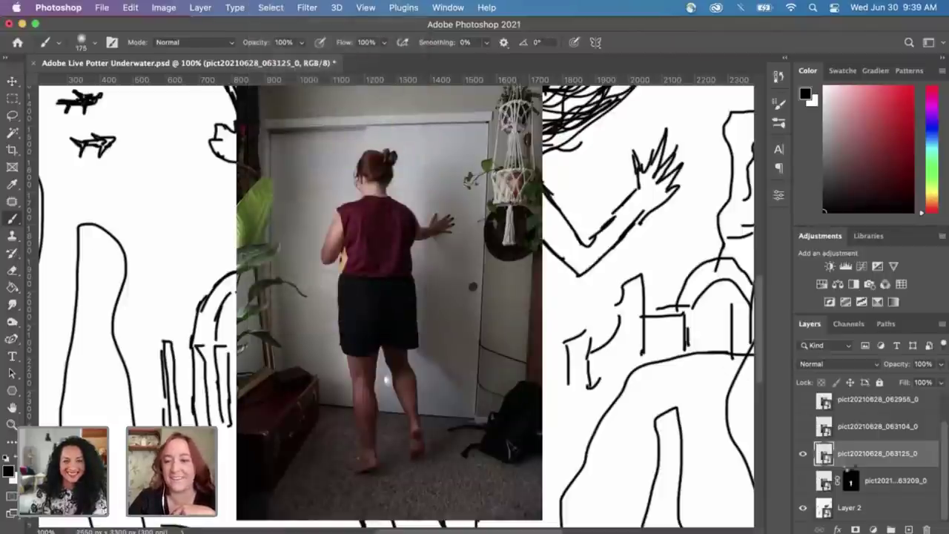
{"action": "left_click", "coordinate": [855, 530]}
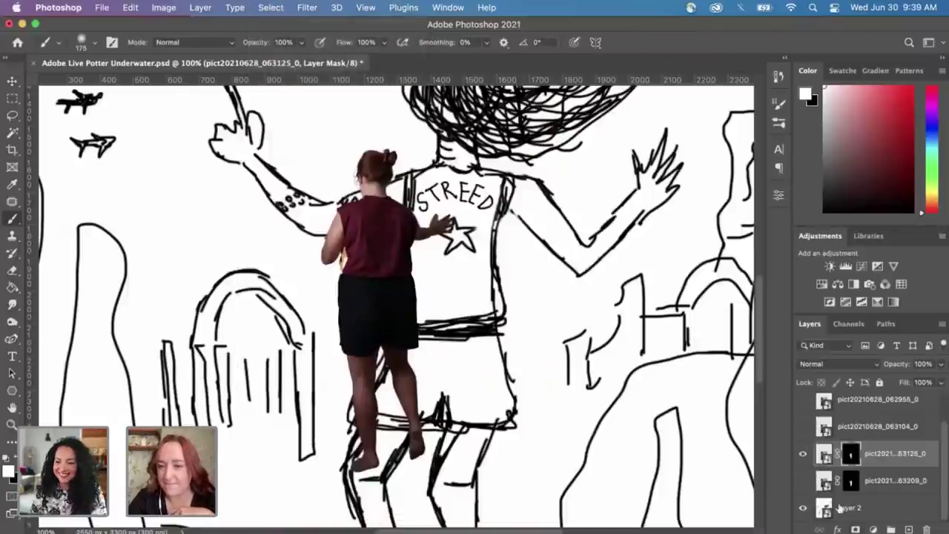
{"action": "left_click", "coordinate": [803, 454]}
Step: Show pict20210628_063104_0, mask it with Select Subject, then hide it
{"action": "scroll", "coordinate": [872, 444], "scroll_direction": "up", "scroll_amount": 1}
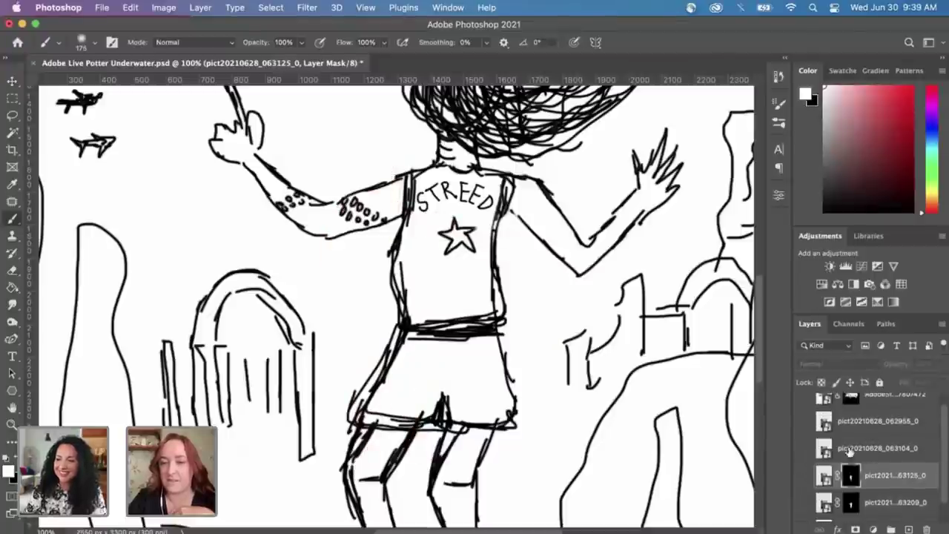
{"action": "left_click", "coordinate": [802, 448]}
{"action": "left_click", "coordinate": [846, 451]}
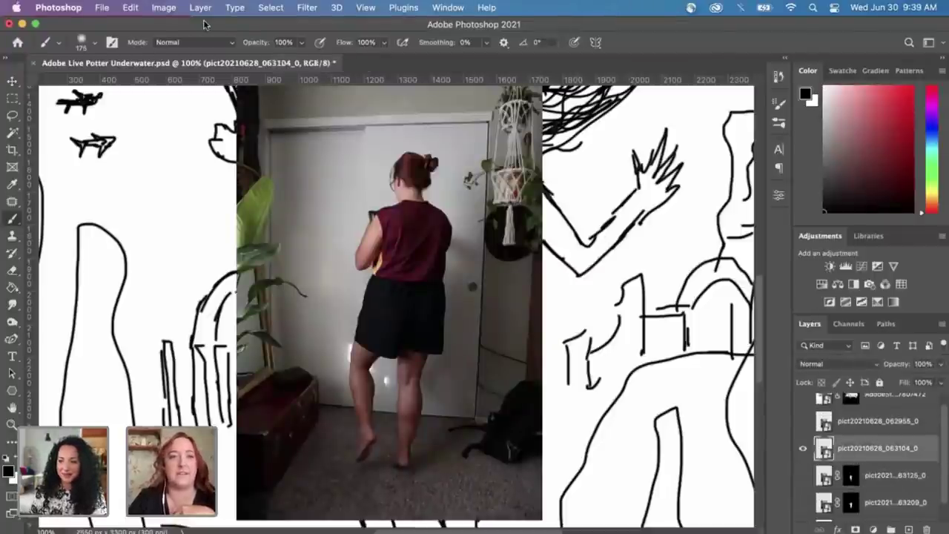
{"action": "left_click", "coordinate": [265, 7]}
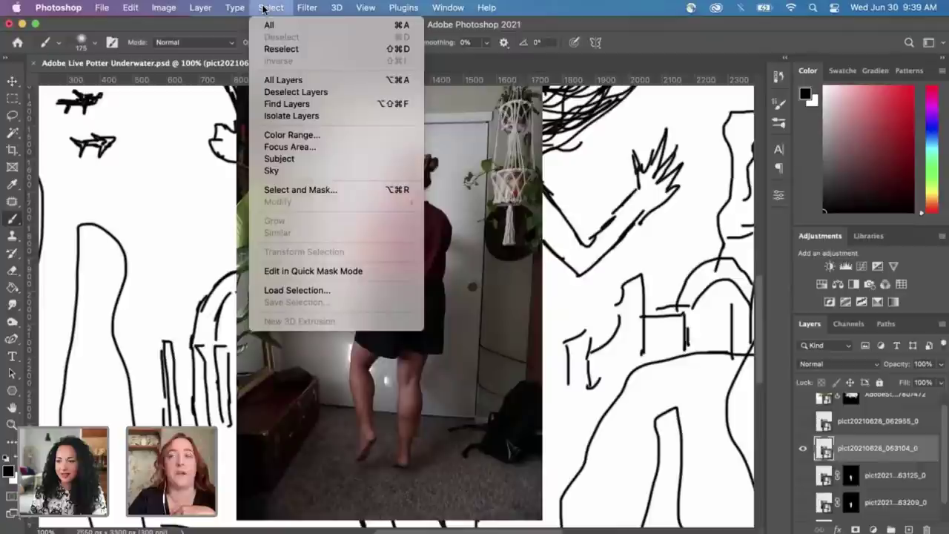
{"action": "left_click", "coordinate": [279, 158]}
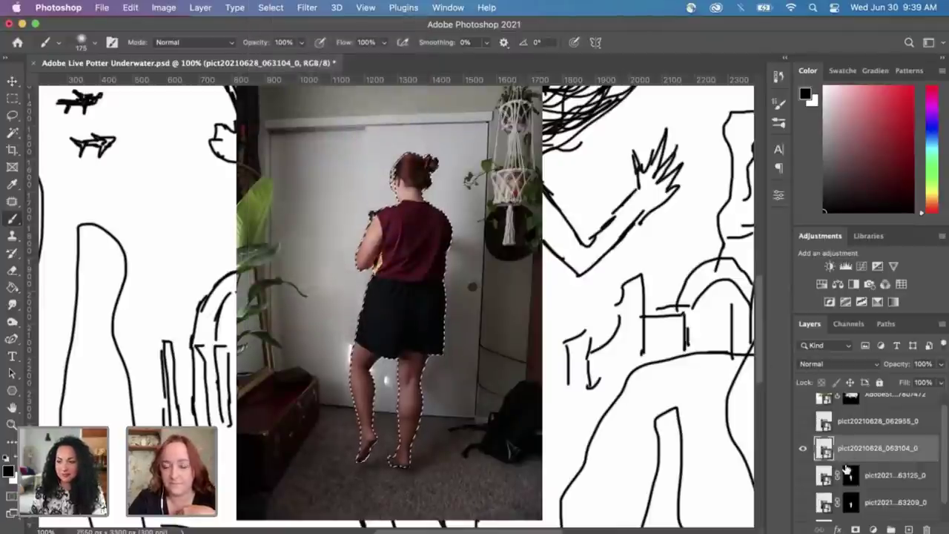
{"action": "left_click", "coordinate": [856, 529]}
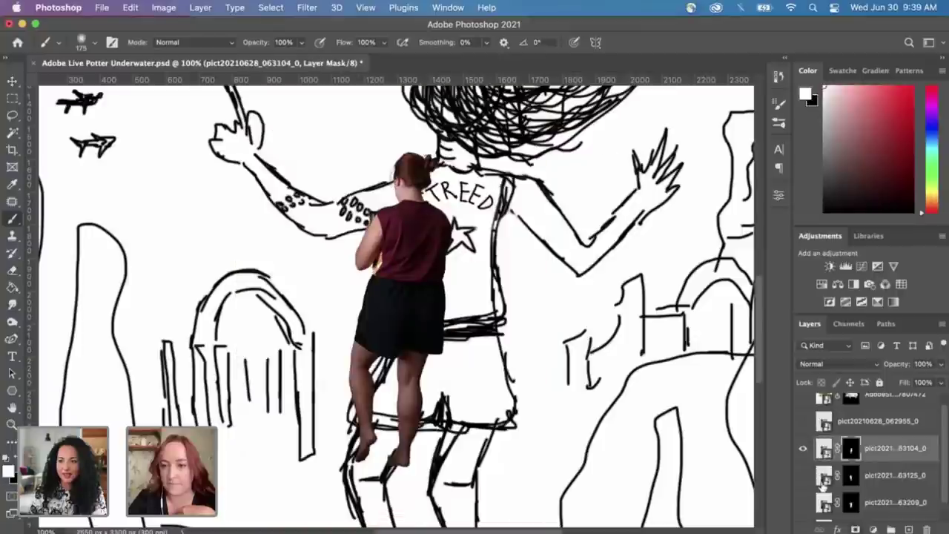
{"action": "left_click", "coordinate": [802, 448]}
Step: Show the next pose photo, mask it with Select Subject, then hide it
{"action": "left_click", "coordinate": [804, 421]}
{"action": "left_click", "coordinate": [846, 424]}
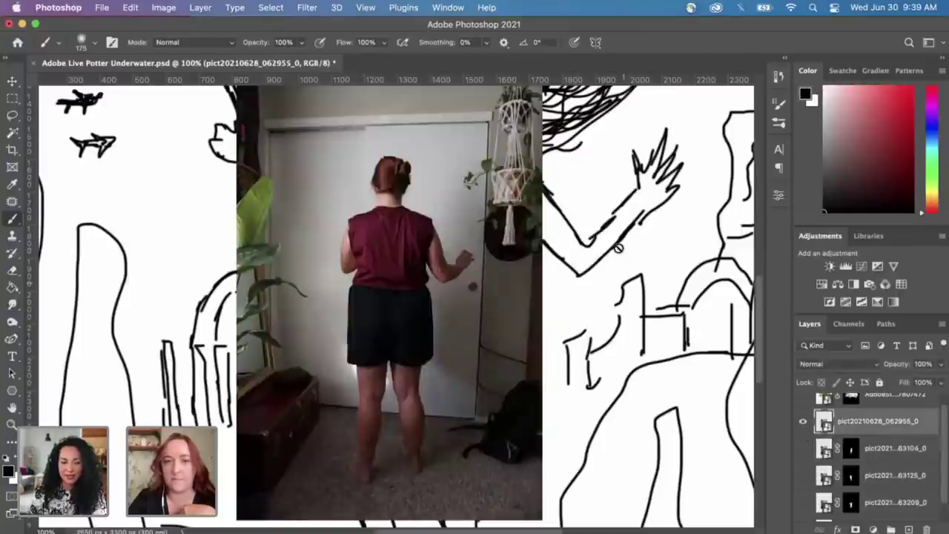
{"action": "left_click", "coordinate": [270, 8]}
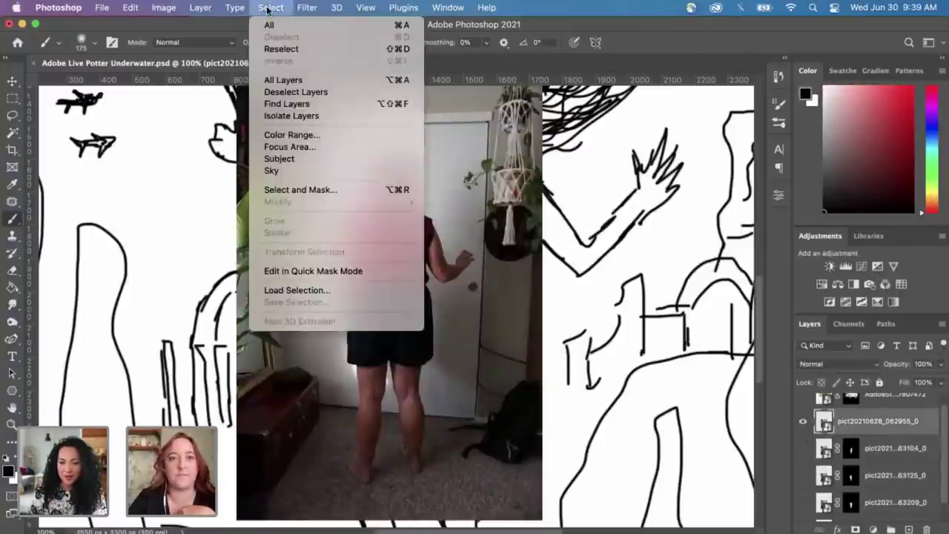
{"action": "left_click", "coordinate": [279, 158]}
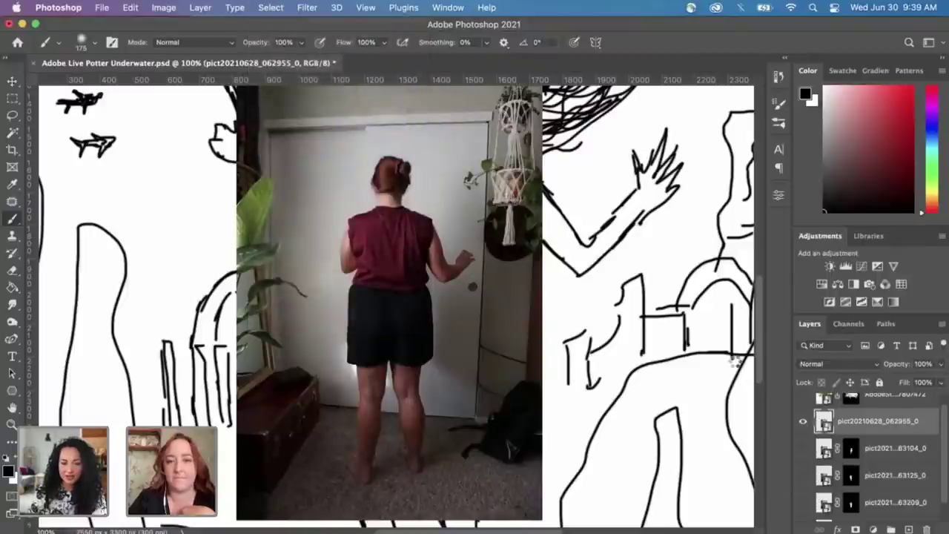
{"action": "left_click", "coordinate": [855, 529]}
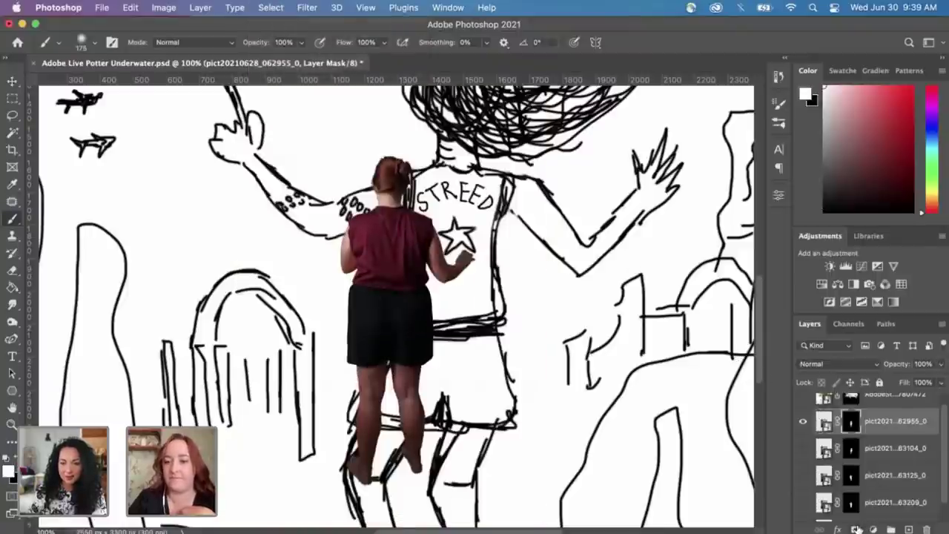
{"action": "left_click", "coordinate": [804, 421]}
{"action": "scroll", "coordinate": [881, 442], "scroll_direction": "down", "scroll_amount": 1}
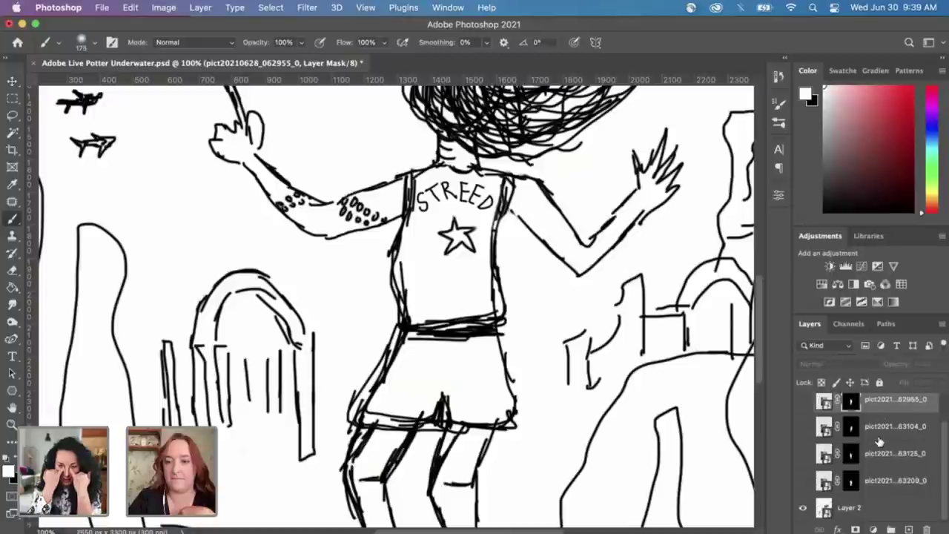
Step: Show the 063209 photo layer and target its layer mask
{"action": "left_click", "coordinate": [803, 480]}
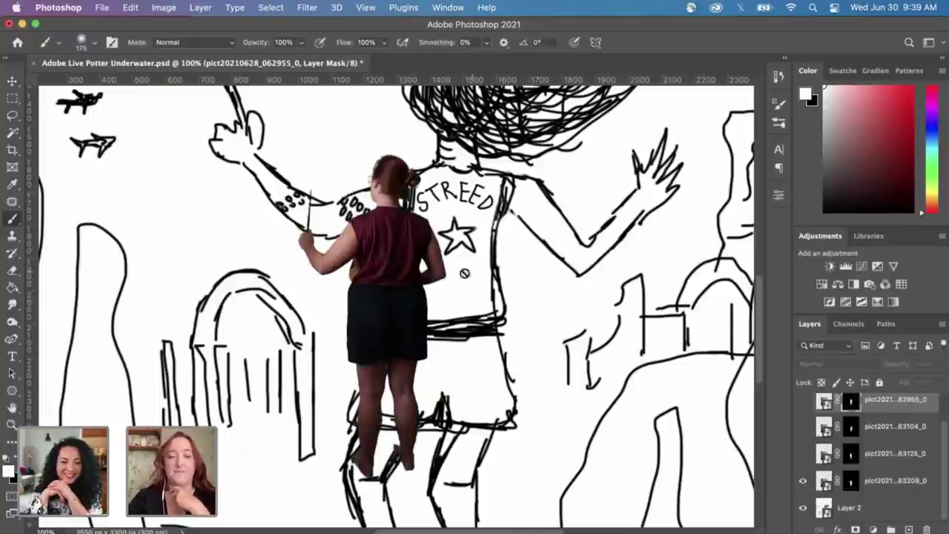
{"action": "left_click", "coordinate": [852, 484]}
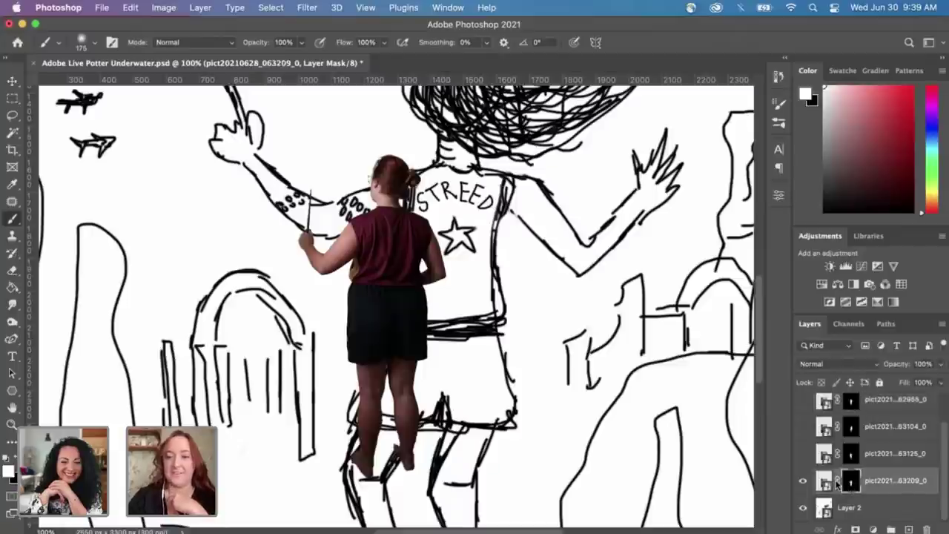
{"action": "scroll", "coordinate": [493, 377], "scroll_direction": "down", "scroll_amount": 1}
{"action": "scroll", "coordinate": [493, 377], "scroll_direction": "left", "scroll_amount": 1}
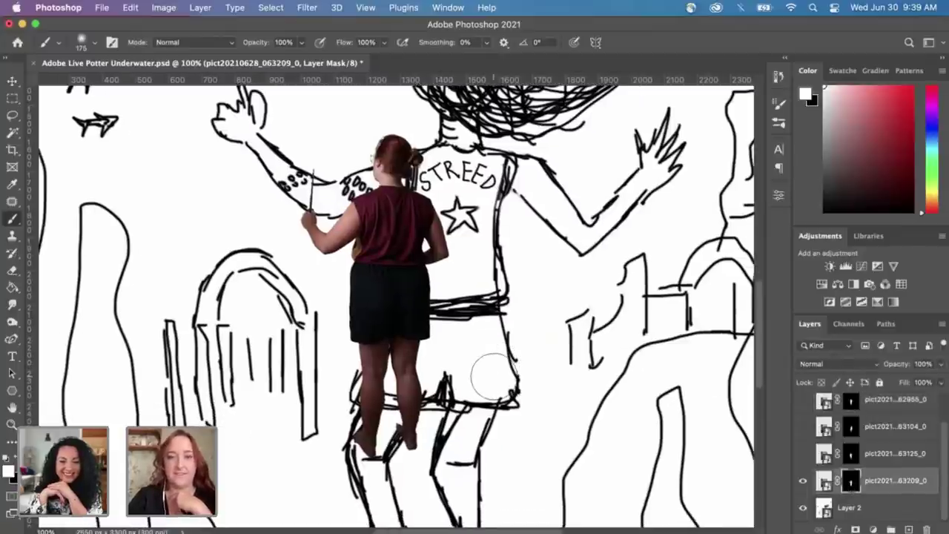
Step: Briefly show the three other pose photo layers, then hide them again
{"action": "left_click", "coordinate": [803, 454]}
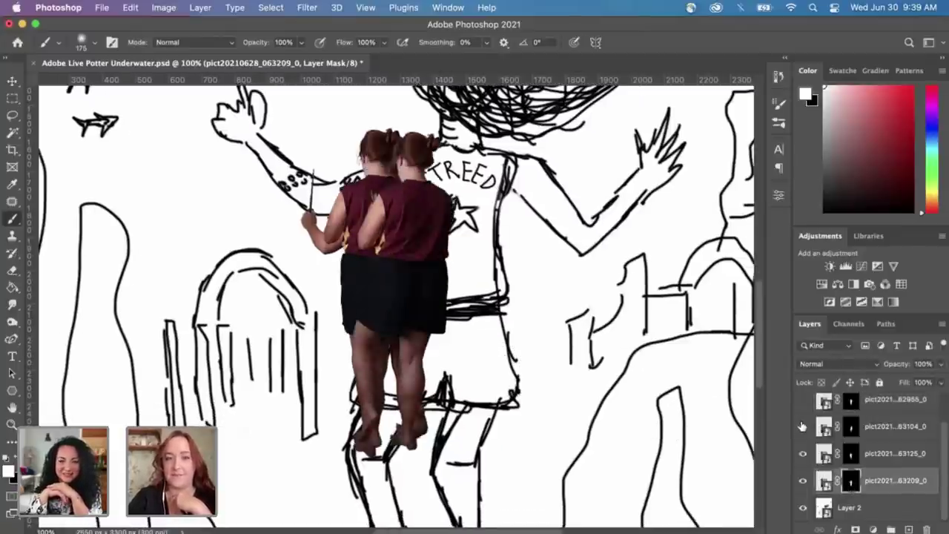
{"action": "left_click", "coordinate": [803, 426]}
{"action": "left_click", "coordinate": [803, 401]}
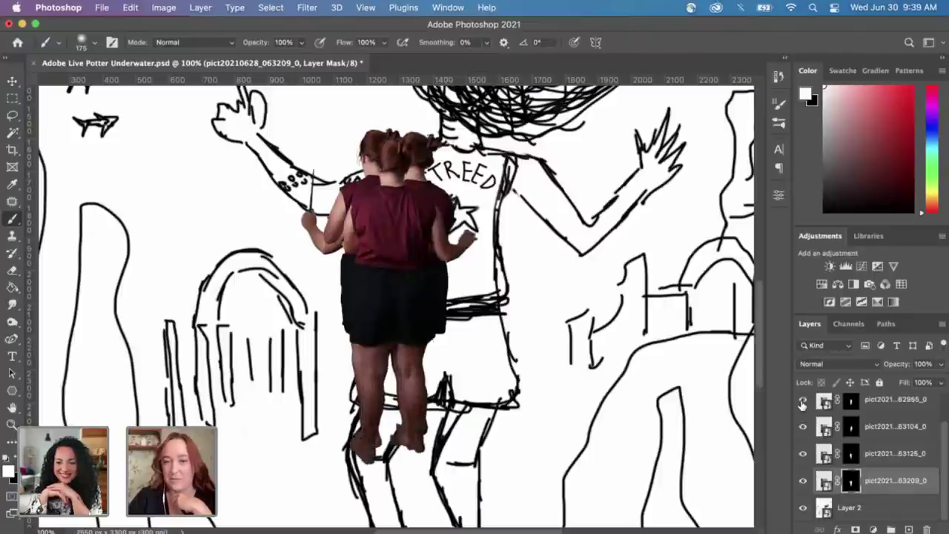
{"action": "left_click", "coordinate": [803, 401]}
{"action": "left_click", "coordinate": [802, 427]}
{"action": "left_click", "coordinate": [803, 454]}
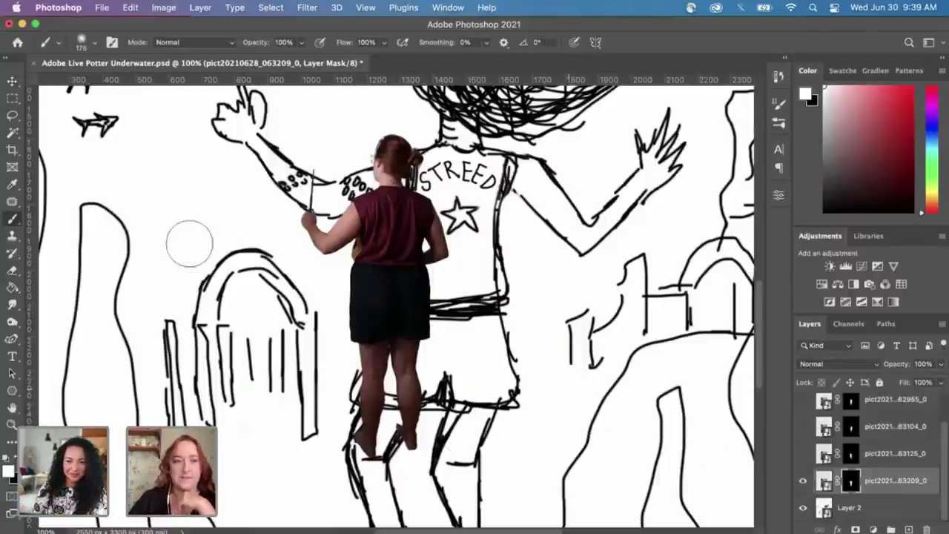
Step: Paint black on the 063209 mask to hide the lower legs and feet
{"action": "key", "text": "x"}
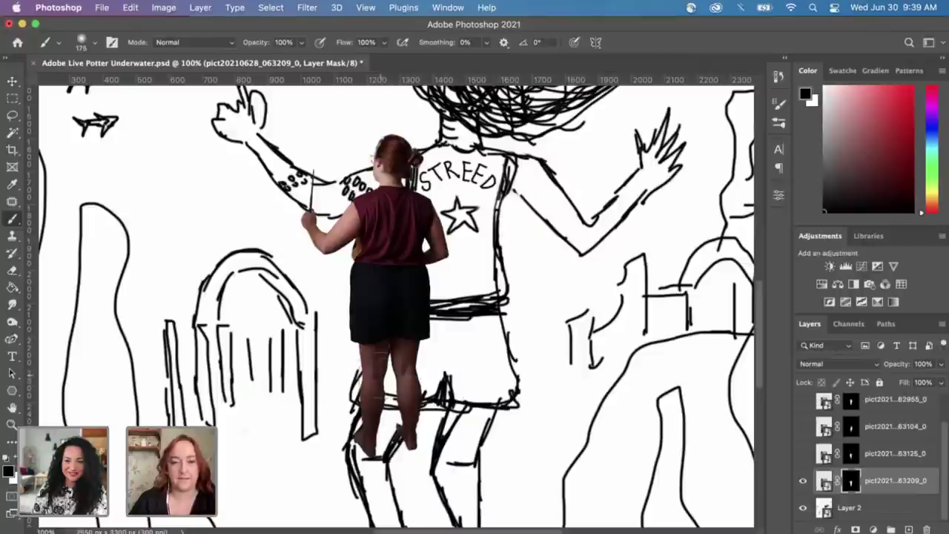
{"action": "mouse_move", "coordinate": [362, 434]}
{"action": "left_mouse_down"}
{"action": "mouse_move", "coordinate": [371, 404]}
{"action": "mouse_move", "coordinate": [382, 432]}
{"action": "left_mouse_up"}
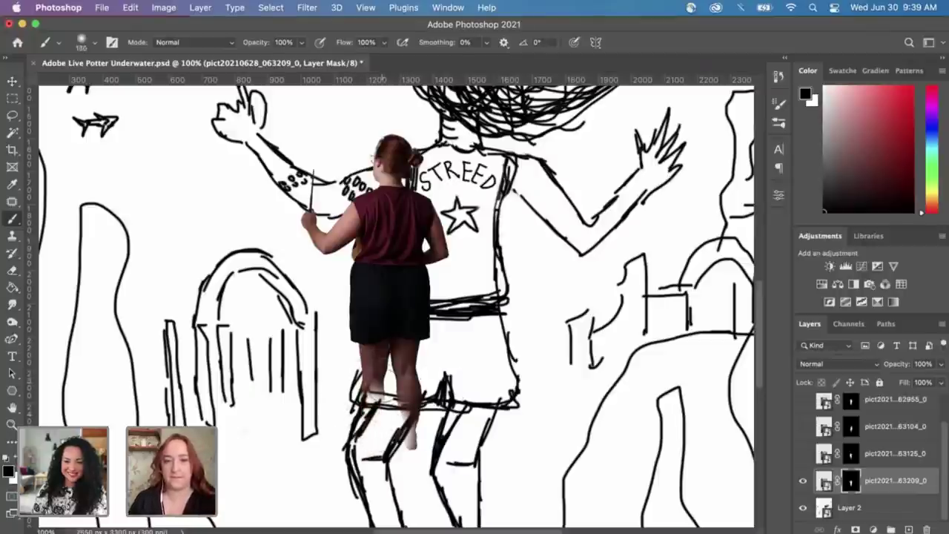
{"action": "mouse_move", "coordinate": [367, 389]}
{"action": "left_mouse_down"}
{"action": "mouse_move", "coordinate": [391, 378]}
{"action": "mouse_move", "coordinate": [413, 434]}
{"action": "mouse_move", "coordinate": [380, 381]}
{"action": "mouse_move", "coordinate": [350, 371]}
{"action": "mouse_move", "coordinate": [368, 362]}
{"action": "mouse_move", "coordinate": [344, 357]}
{"action": "mouse_move", "coordinate": [432, 356]}
{"action": "mouse_move", "coordinate": [414, 367]}
{"action": "mouse_move", "coordinate": [425, 351]}
{"action": "mouse_move", "coordinate": [350, 350]}
{"action": "mouse_move", "coordinate": [412, 357]}
{"action": "left_mouse_up"}
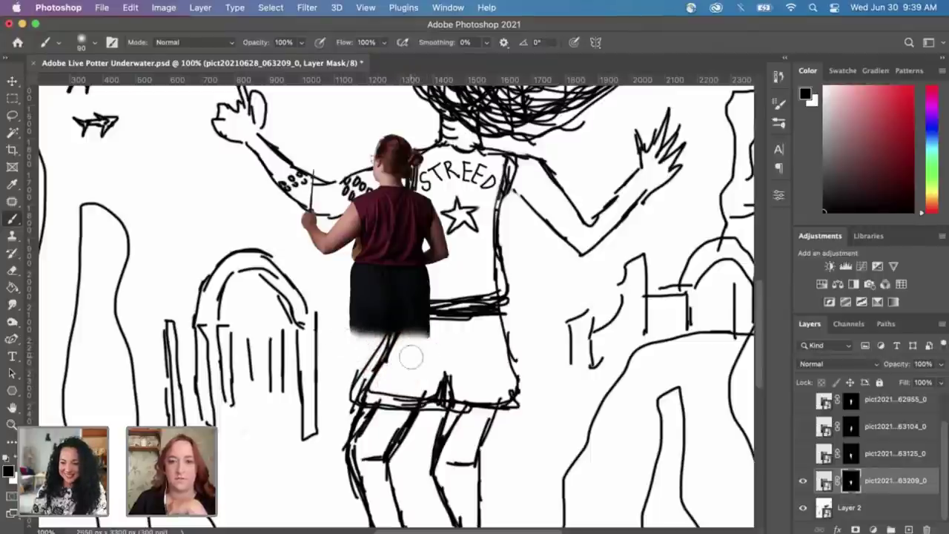
Step: Shrink the brush, zoom to 200%, and clean the mask edge along the hand and arm
{"action": "key", "text": "bracketleft"}
{"action": "key", "text": "bracketleft"}
{"action": "key", "text": "bracketleft"}
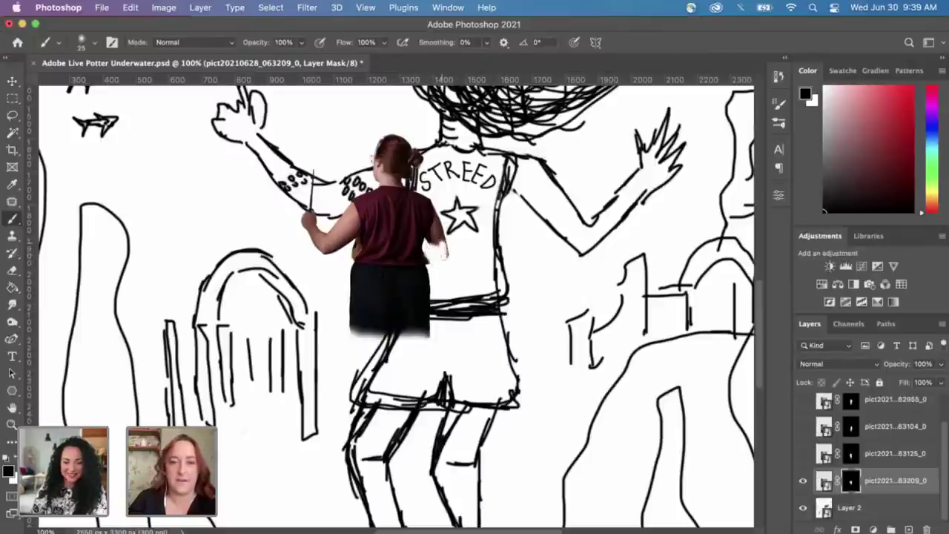
{"action": "key", "text": "super+equal"}
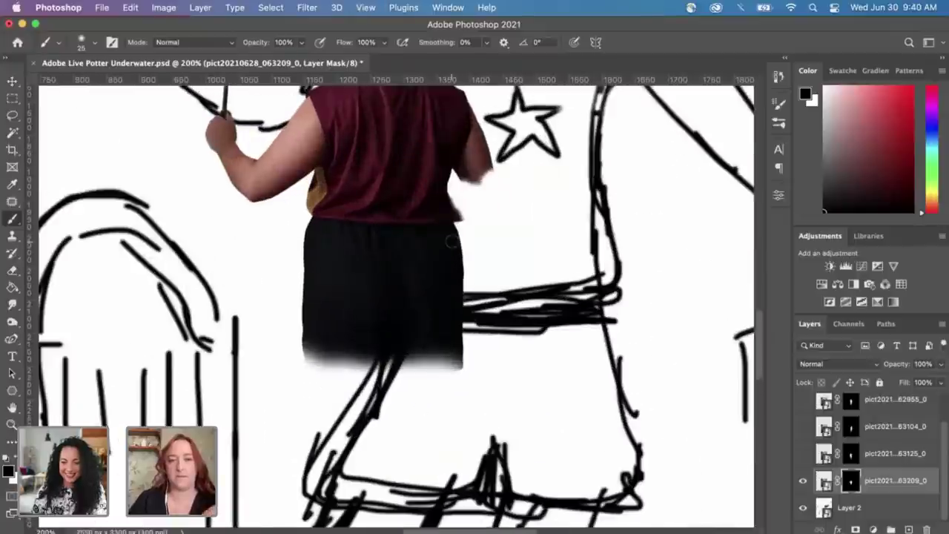
{"action": "scroll", "coordinate": [504, 257], "scroll_direction": "up", "scroll_amount": 5}
{"action": "scroll", "coordinate": [504, 257], "scroll_direction": "right", "scroll_amount": 3}
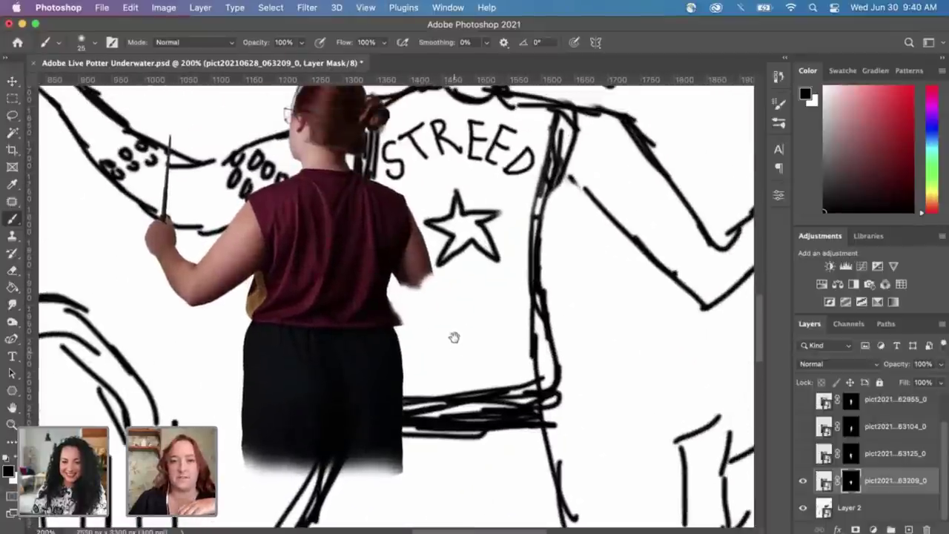
{"action": "left_click_drag", "start_coordinate": [412, 280], "coordinate": [416, 286]}
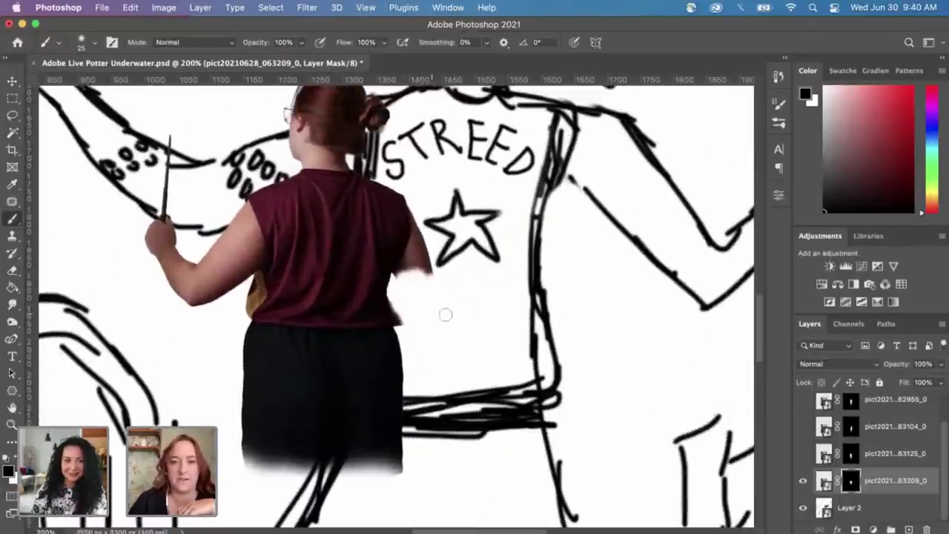
{"action": "mouse_move", "coordinate": [445, 315]}
{"action": "left_mouse_down"}
{"action": "mouse_move", "coordinate": [394, 302]}
{"action": "mouse_move", "coordinate": [426, 236]}
{"action": "mouse_move", "coordinate": [414, 277]}
{"action": "mouse_move", "coordinate": [437, 269]}
{"action": "mouse_move", "coordinate": [417, 233]}
{"action": "mouse_move", "coordinate": [418, 242]}
{"action": "mouse_move", "coordinate": [413, 192]}
{"action": "left_mouse_up"}
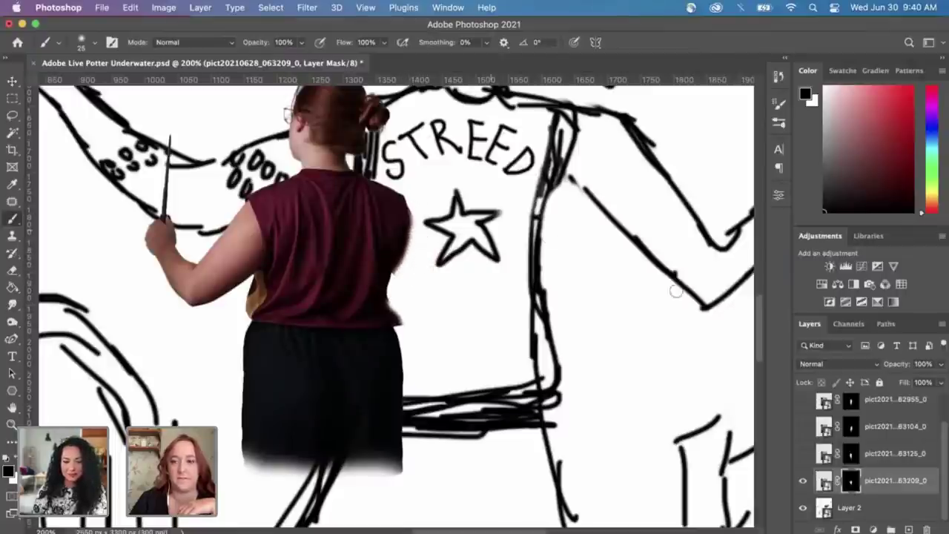
Step: Show the pict20210628_063125_0 photo layer
{"action": "left_click", "coordinate": [803, 455]}
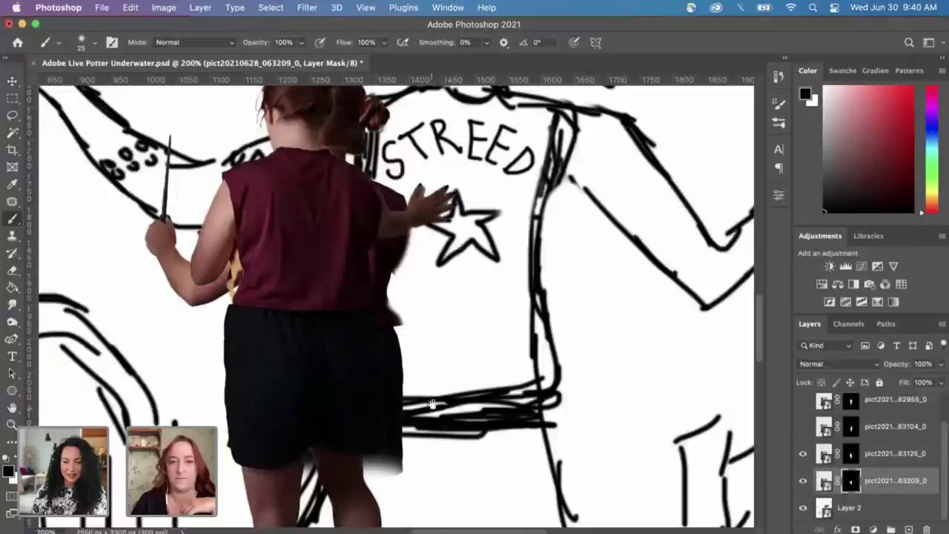
{"action": "scroll", "coordinate": [432, 275], "scroll_direction": "down", "scroll_amount": 5}
{"action": "scroll", "coordinate": [437, 206], "scroll_direction": "up", "scroll_amount": 1}
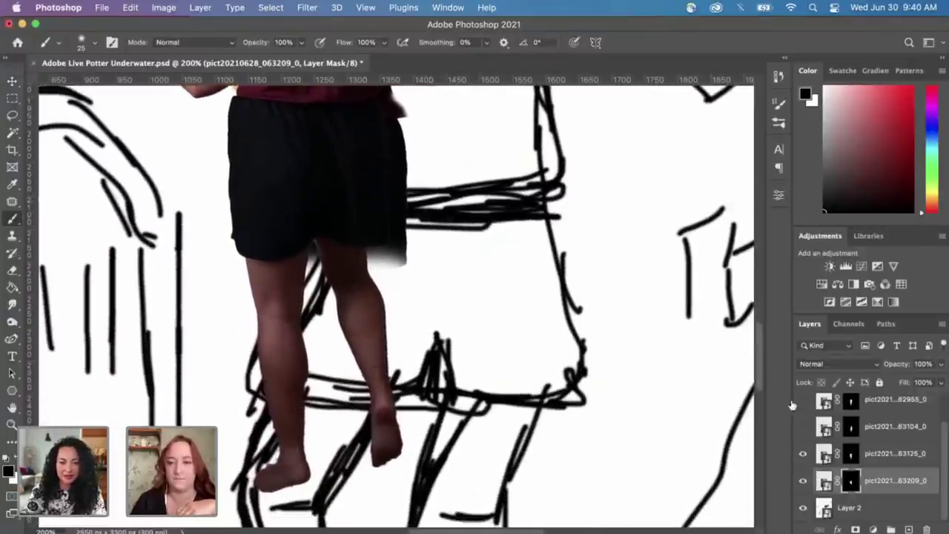
Step: On the 063125 mask, hide the foot, shoulder, hair edge, waist and hand over the star
{"action": "left_click", "coordinate": [851, 453]}
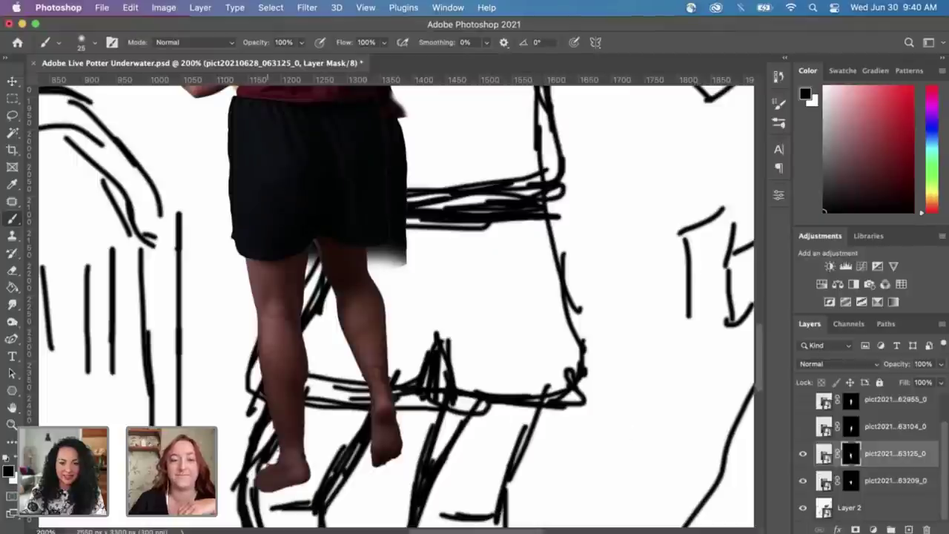
{"action": "mouse_move", "coordinate": [256, 480]}
{"action": "left_mouse_down"}
{"action": "mouse_move", "coordinate": [297, 471]}
{"action": "mouse_move", "coordinate": [301, 456]}
{"action": "mouse_move", "coordinate": [285, 404]}
{"action": "mouse_move", "coordinate": [280, 315]}
{"action": "mouse_move", "coordinate": [245, 249]}
{"action": "mouse_move", "coordinate": [290, 275]}
{"action": "mouse_move", "coordinate": [305, 267]}
{"action": "mouse_move", "coordinate": [230, 226]}
{"action": "mouse_move", "coordinate": [241, 152]}
{"action": "left_mouse_up"}
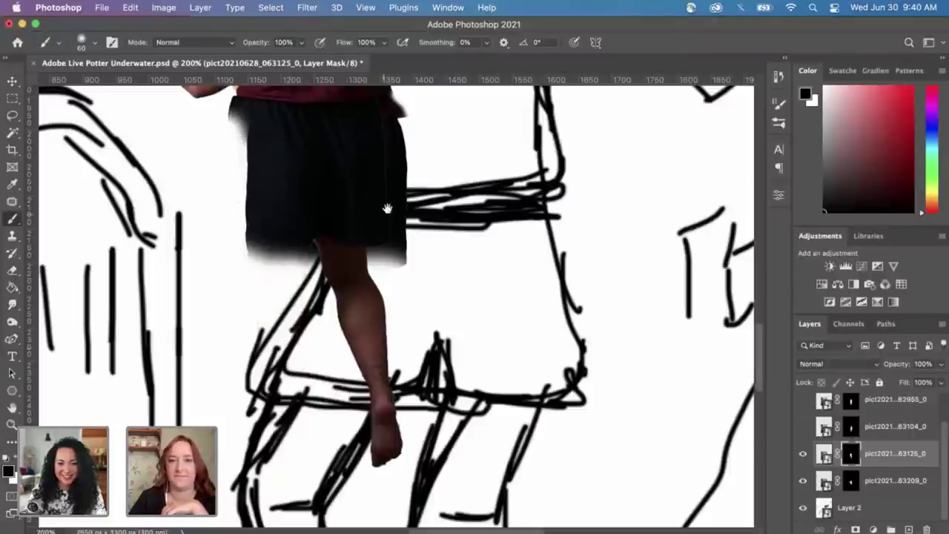
{"action": "mouse_move", "coordinate": [388, 209]}
{"action": "left_mouse_down"}
{"action": "mouse_move", "coordinate": [411, 364]}
{"action": "mouse_move", "coordinate": [392, 343]}
{"action": "left_mouse_up"}
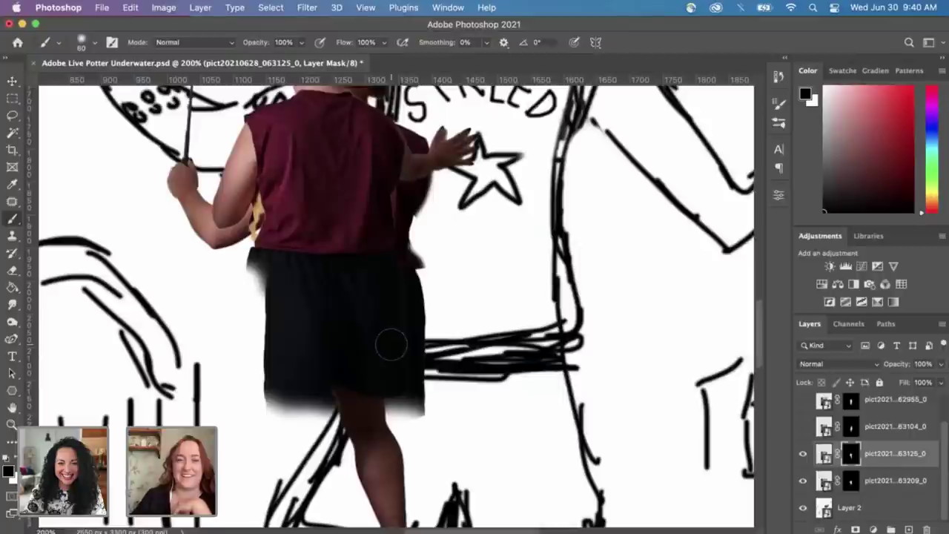
{"action": "scroll", "coordinate": [392, 345], "scroll_direction": "up", "scroll_amount": 5}
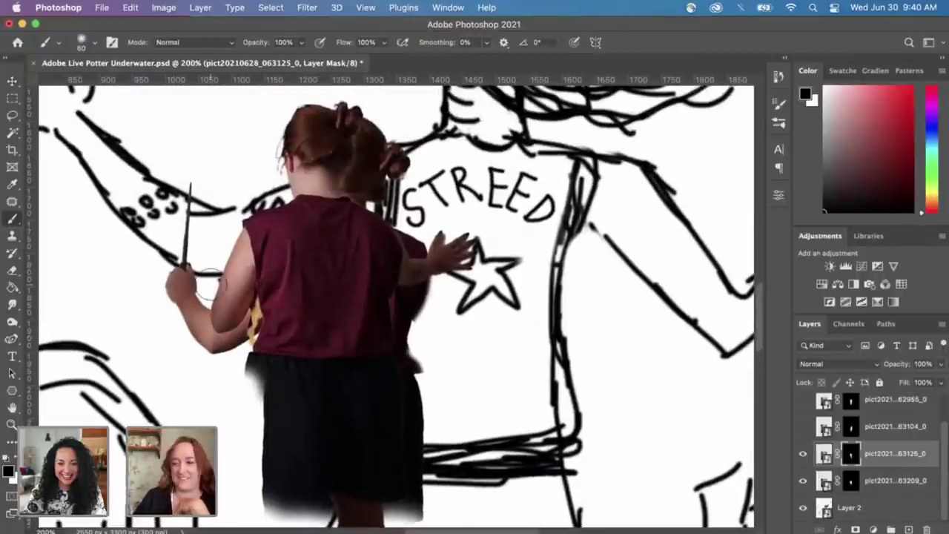
{"action": "mouse_move", "coordinate": [222, 304]}
{"action": "left_mouse_down"}
{"action": "mouse_move", "coordinate": [199, 341]}
{"action": "mouse_move", "coordinate": [209, 271]}
{"action": "mouse_move", "coordinate": [233, 276]}
{"action": "mouse_move", "coordinate": [269, 222]}
{"action": "mouse_move", "coordinate": [295, 139]}
{"action": "mouse_move", "coordinate": [292, 96]}
{"action": "mouse_move", "coordinate": [317, 99]}
{"action": "mouse_move", "coordinate": [306, 213]}
{"action": "mouse_move", "coordinate": [170, 219]}
{"action": "mouse_move", "coordinate": [198, 225]}
{"action": "mouse_move", "coordinate": [283, 208]}
{"action": "mouse_move", "coordinate": [253, 241]}
{"action": "mouse_move", "coordinate": [315, 210]}
{"action": "left_mouse_up"}
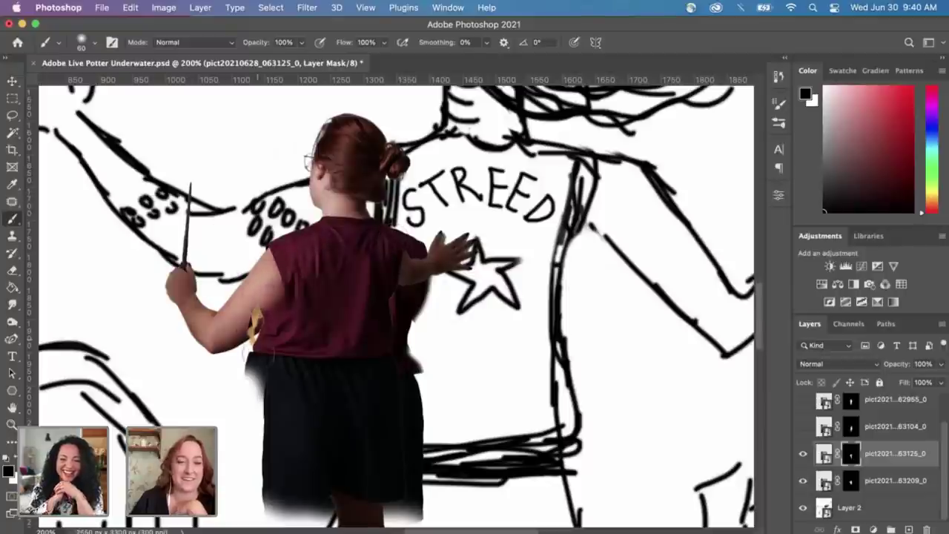
{"action": "mouse_move", "coordinate": [252, 347]}
{"action": "left_mouse_down"}
{"action": "mouse_move", "coordinate": [258, 374]}
{"action": "mouse_move", "coordinate": [287, 328]}
{"action": "left_mouse_up"}
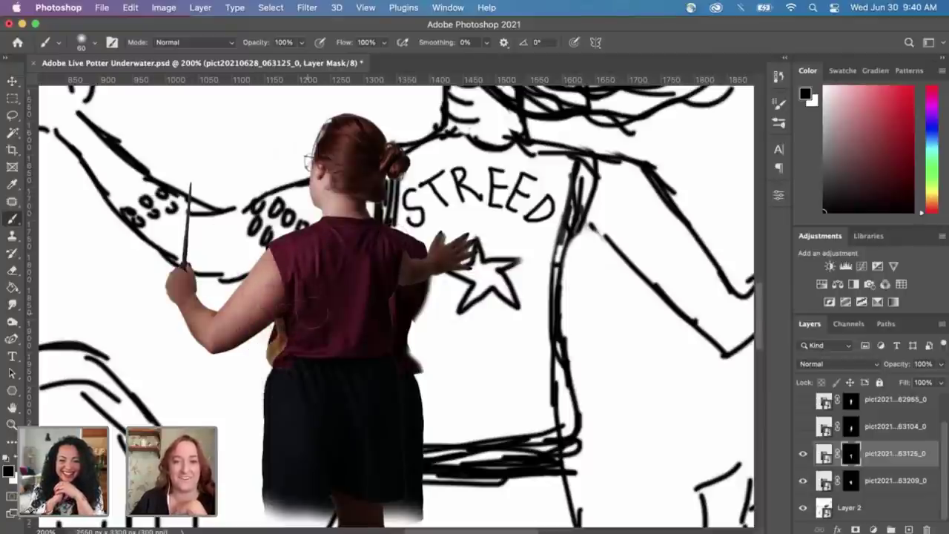
{"action": "mouse_move", "coordinate": [475, 241]}
{"action": "left_mouse_down"}
{"action": "mouse_move", "coordinate": [448, 295]}
{"action": "mouse_move", "coordinate": [415, 260]}
{"action": "left_mouse_up"}
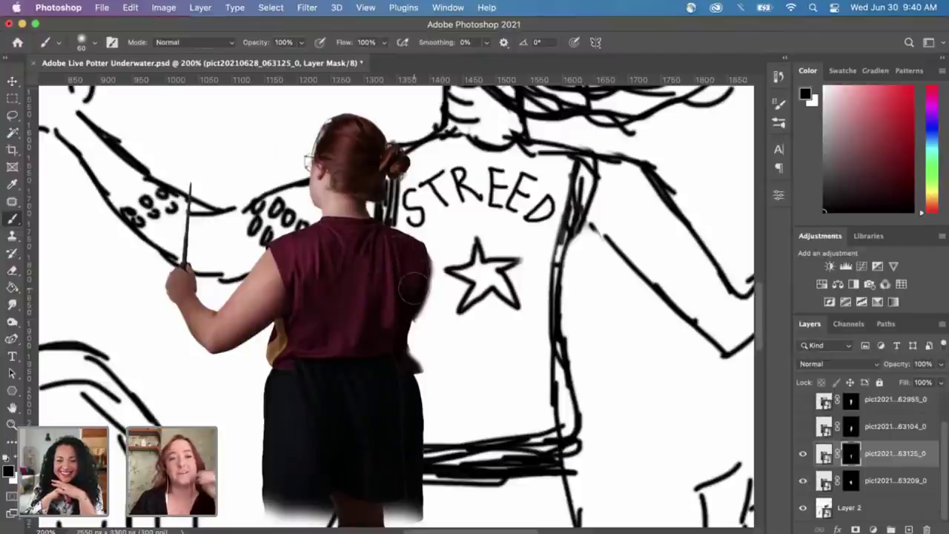
Step: Check the brush settings, then make the pict20210628_063104_0 layer visible and return to the Brush
{"action": "right_click", "coordinate": [316, 348]}
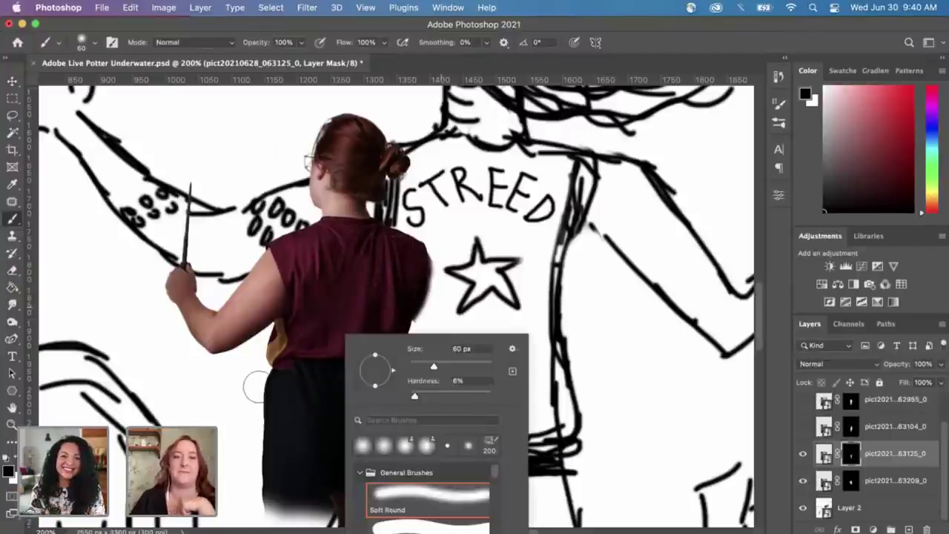
{"action": "key", "text": "Escape"}
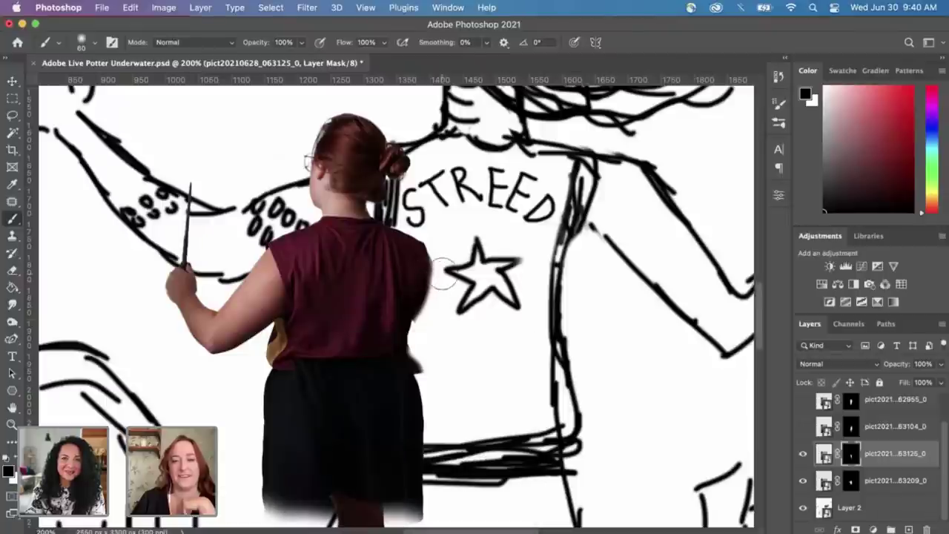
{"action": "left_click_drag", "start_coordinate": [430, 318], "coordinate": [413, 193]}
{"action": "mouse_move", "coordinate": [414, 344]}
{"action": "left_mouse_down"}
{"action": "mouse_move", "coordinate": [405, 247]}
{"action": "mouse_move", "coordinate": [364, 286]}
{"action": "mouse_move", "coordinate": [381, 335]}
{"action": "mouse_move", "coordinate": [329, 318]}
{"action": "mouse_move", "coordinate": [364, 320]}
{"action": "left_mouse_up"}
{"action": "left_click", "coordinate": [12, 82]}
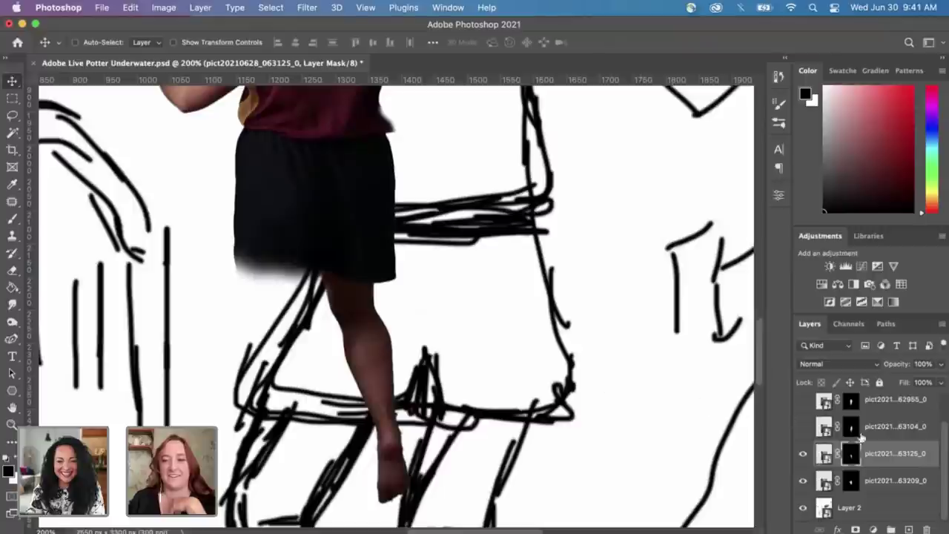
{"action": "left_click", "coordinate": [803, 427]}
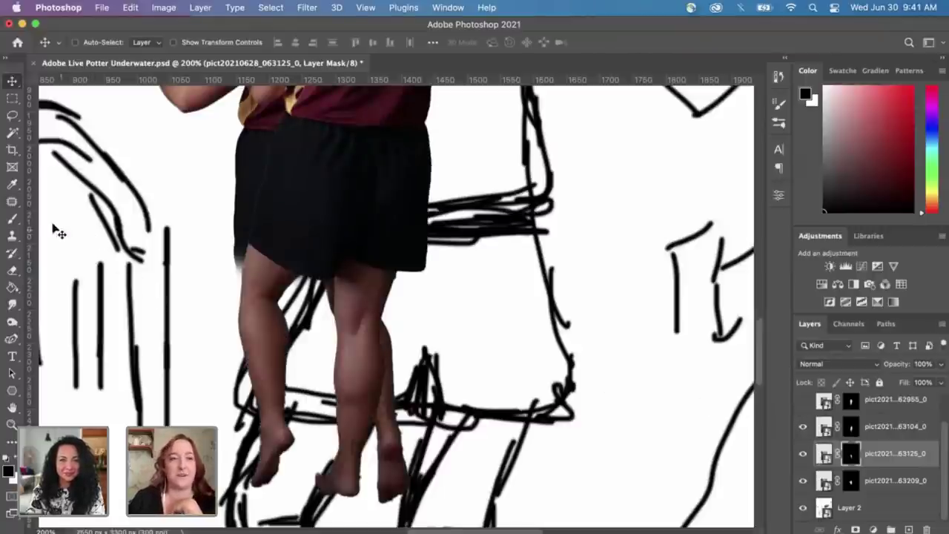
{"action": "left_click", "coordinate": [14, 220]}
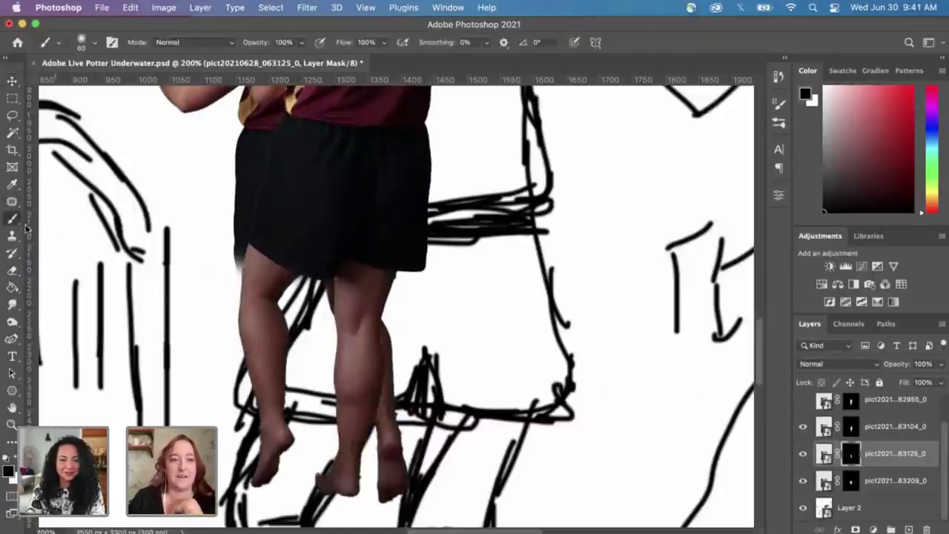
Step: On the 063104 mask, hide part of the back leg and the shorts' right edge
{"action": "left_click", "coordinate": [849, 429]}
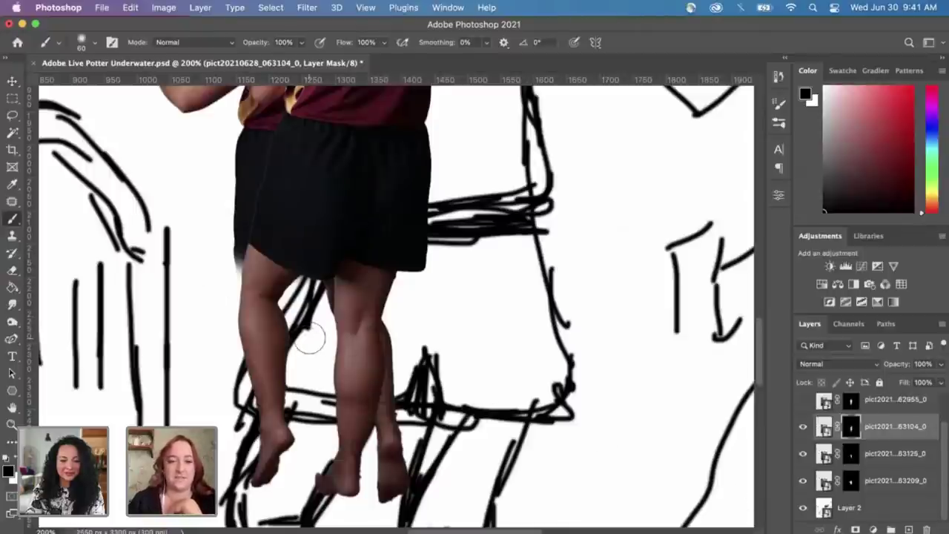
{"action": "scroll", "coordinate": [394, 360], "scroll_direction": "down", "scroll_amount": 2}
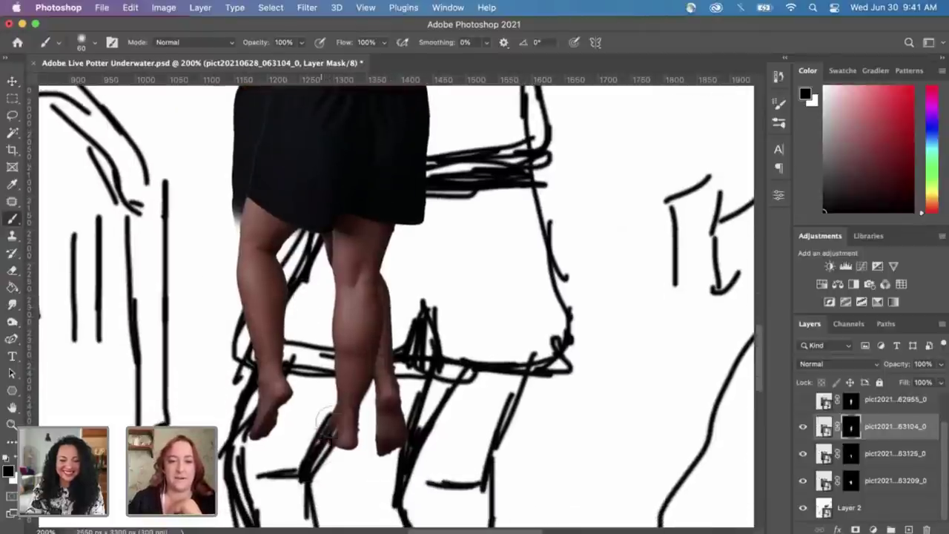
{"action": "mouse_move", "coordinate": [338, 394]}
{"action": "left_mouse_down"}
{"action": "mouse_move", "coordinate": [338, 271]}
{"action": "mouse_move", "coordinate": [367, 348]}
{"action": "mouse_move", "coordinate": [353, 256]}
{"action": "mouse_move", "coordinate": [370, 222]}
{"action": "mouse_move", "coordinate": [392, 294]}
{"action": "left_mouse_up"}
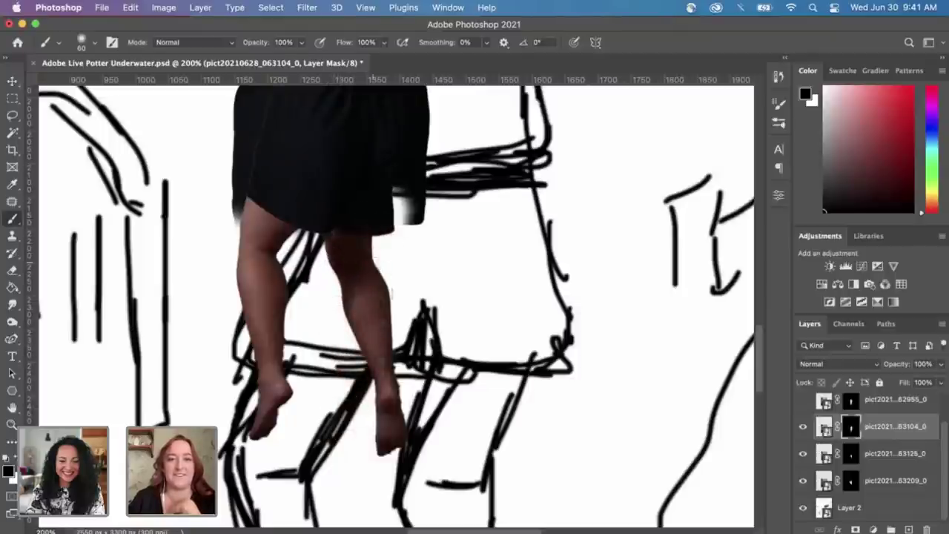
{"action": "left_click_drag", "start_coordinate": [429, 194], "coordinate": [408, 333]}
{"action": "left_click_drag", "start_coordinate": [393, 375], "coordinate": [385, 215]}
{"action": "scroll", "coordinate": [382, 234], "scroll_direction": "up", "scroll_amount": 5}
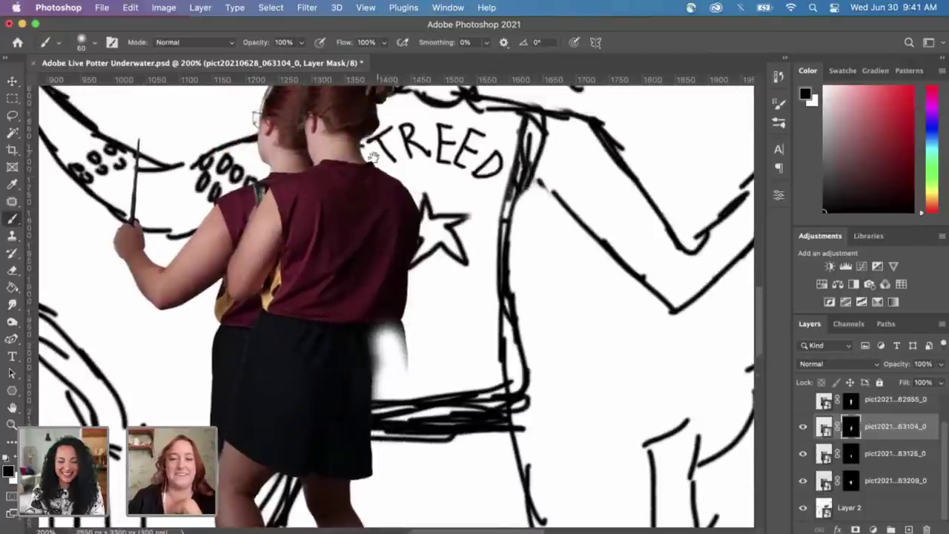
{"action": "scroll", "coordinate": [348, 207], "scroll_direction": "up", "scroll_amount": 3}
Step: Mask away hair around the bun, reveal the sketch's S, and restore the shirt's left edge
{"action": "mouse_move", "coordinate": [297, 159]}
{"action": "left_mouse_down"}
{"action": "mouse_move", "coordinate": [339, 139]}
{"action": "mouse_move", "coordinate": [339, 181]}
{"action": "left_mouse_up"}
{"action": "mouse_move", "coordinate": [297, 223]}
{"action": "left_mouse_down"}
{"action": "mouse_move", "coordinate": [327, 253]}
{"action": "mouse_move", "coordinate": [325, 278]}
{"action": "left_mouse_up"}
{"action": "scroll", "coordinate": [306, 221], "scroll_direction": "left", "scroll_amount": 3}
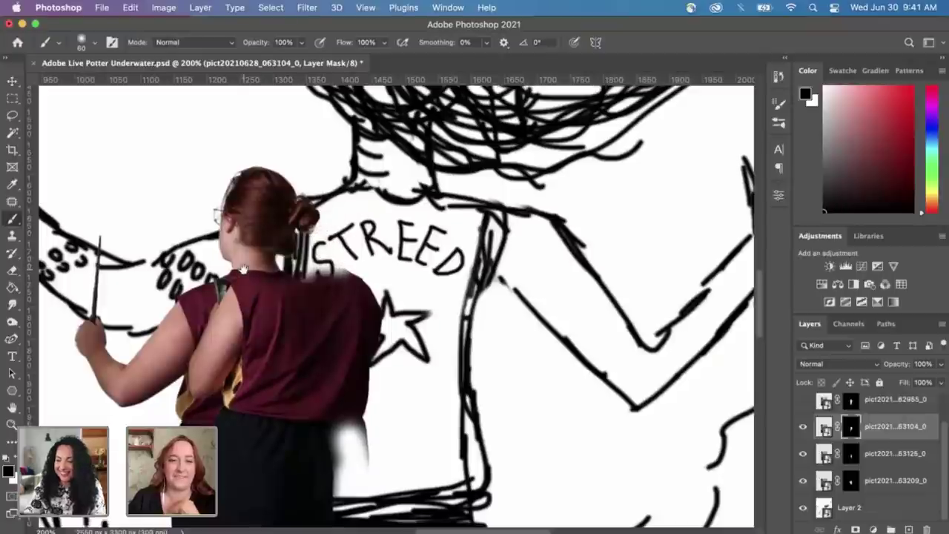
{"action": "scroll", "coordinate": [306, 221], "scroll_direction": "down", "scroll_amount": 3}
{"action": "scroll", "coordinate": [305, 221], "scroll_direction": "left", "scroll_amount": 2}
{"action": "mouse_move", "coordinate": [319, 219]}
{"action": "left_mouse_down"}
{"action": "mouse_move", "coordinate": [311, 286]}
{"action": "mouse_move", "coordinate": [308, 264]}
{"action": "mouse_move", "coordinate": [298, 356]}
{"action": "mouse_move", "coordinate": [284, 388]}
{"action": "mouse_move", "coordinate": [356, 232]}
{"action": "mouse_move", "coordinate": [378, 265]}
{"action": "mouse_move", "coordinate": [427, 222]}
{"action": "mouse_move", "coordinate": [441, 244]}
{"action": "mouse_move", "coordinate": [448, 235]}
{"action": "mouse_move", "coordinate": [442, 263]}
{"action": "mouse_move", "coordinate": [416, 271]}
{"action": "mouse_move", "coordinate": [404, 315]}
{"action": "mouse_move", "coordinate": [430, 352]}
{"action": "mouse_move", "coordinate": [430, 337]}
{"action": "mouse_move", "coordinate": [445, 338]}
{"action": "mouse_move", "coordinate": [417, 391]}
{"action": "left_mouse_up"}
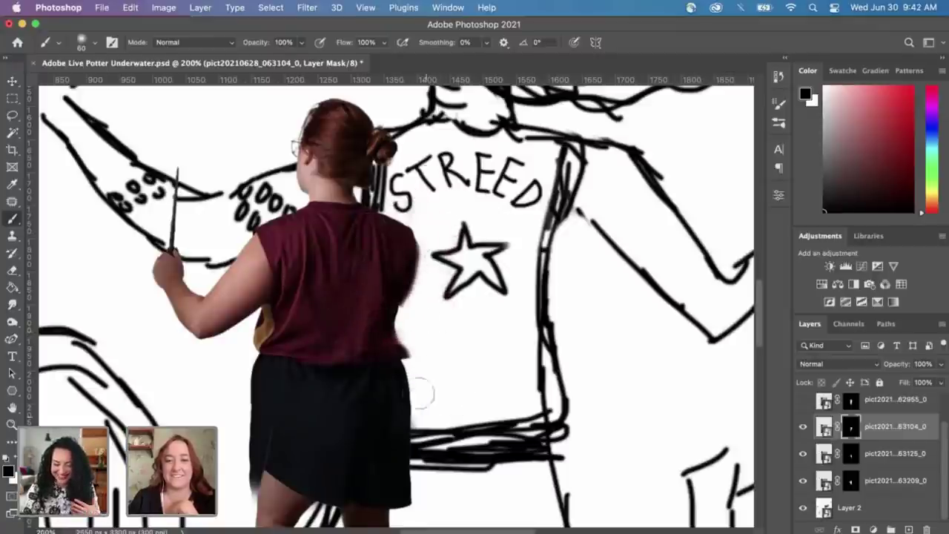
Step: Move the 063104 layer 18 px left with the Move tool
{"action": "mouse_move", "coordinate": [465, 357]}
{"action": "left_mouse_down"}
{"action": "mouse_move", "coordinate": [494, 203]}
{"action": "mouse_move", "coordinate": [446, 275]}
{"action": "mouse_move", "coordinate": [441, 230]}
{"action": "left_mouse_up"}
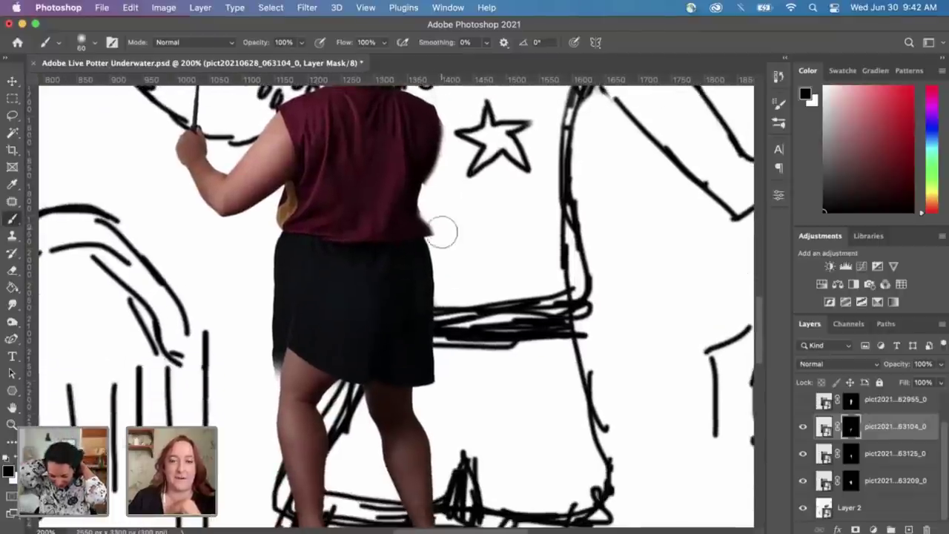
{"action": "mouse_move", "coordinate": [441, 286]}
{"action": "left_mouse_down"}
{"action": "mouse_move", "coordinate": [447, 282]}
{"action": "mouse_move", "coordinate": [430, 276]}
{"action": "left_mouse_up"}
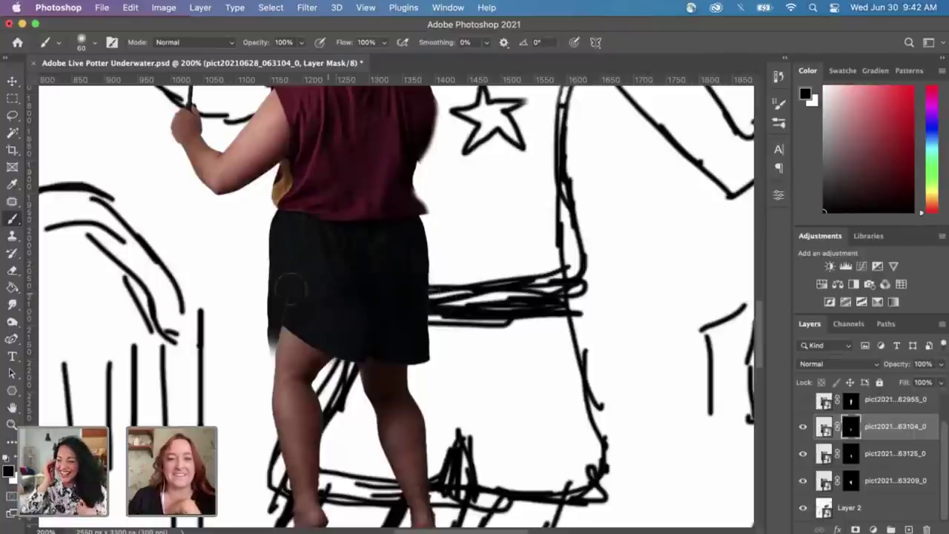
{"action": "left_click_drag", "start_coordinate": [447, 331], "coordinate": [470, 233]}
{"action": "key", "text": "v"}
{"action": "left_click_drag", "start_coordinate": [365, 249], "coordinate": [340, 217]}
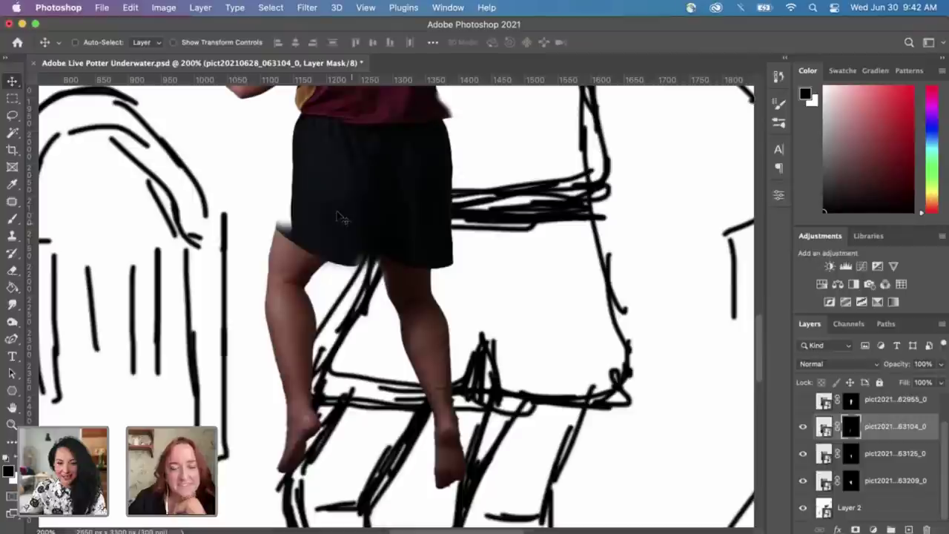
Step: Paint white on the mask to restore the shorts' left edge
{"action": "left_click_drag", "start_coordinate": [461, 142], "coordinate": [457, 172]}
{"action": "key", "text": "x"}
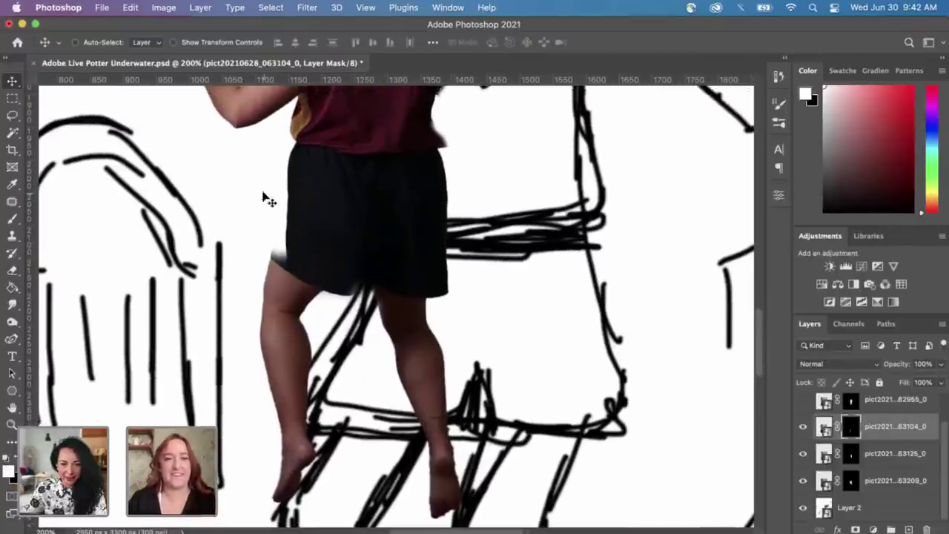
{"action": "key", "text": "b"}
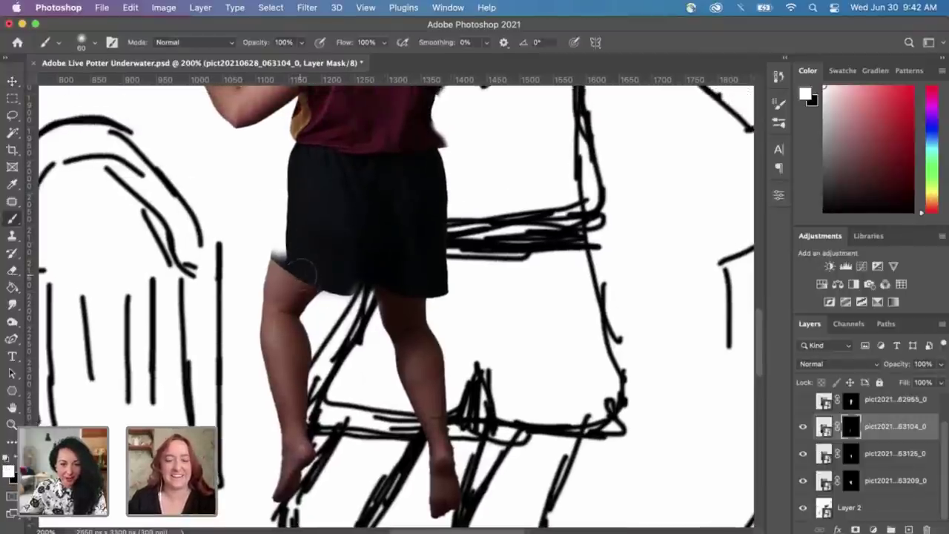
{"action": "mouse_move", "coordinate": [303, 273]}
{"action": "left_mouse_down"}
{"action": "mouse_move", "coordinate": [282, 245]}
{"action": "mouse_move", "coordinate": [297, 269]}
{"action": "left_mouse_up"}
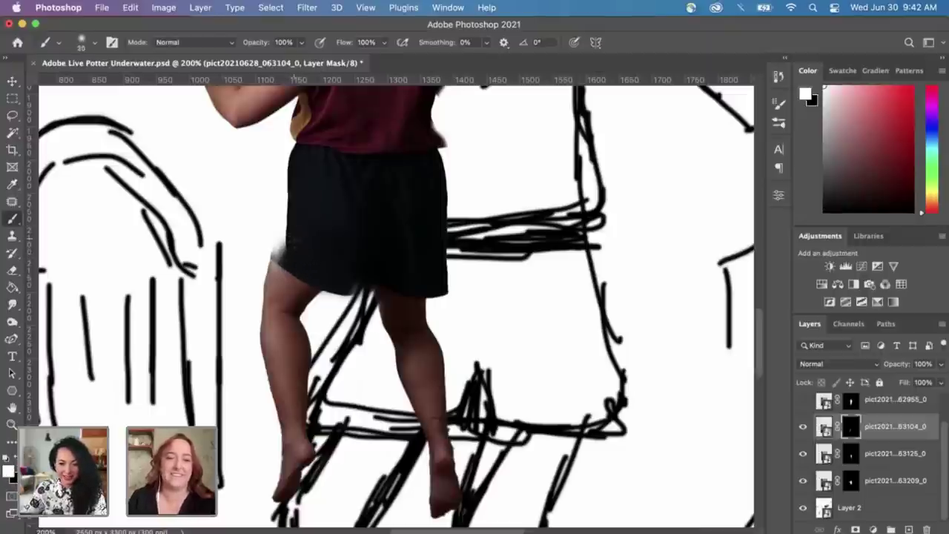
{"action": "mouse_move", "coordinate": [280, 249]}
{"action": "left_mouse_down"}
{"action": "mouse_move", "coordinate": [296, 196]}
{"action": "mouse_move", "coordinate": [284, 256]}
{"action": "mouse_move", "coordinate": [296, 194]}
{"action": "left_mouse_up"}
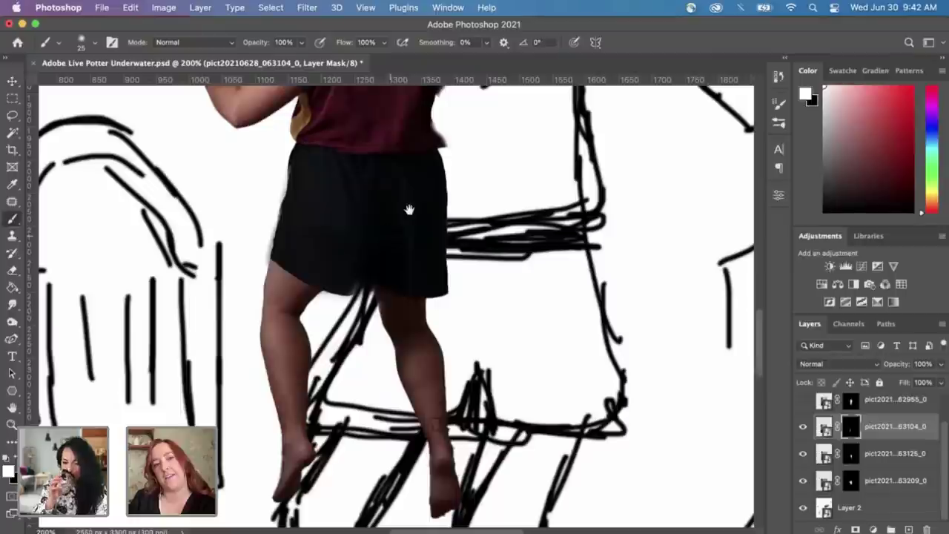
{"action": "left_click_drag", "start_coordinate": [428, 324], "coordinate": [425, 295]}
{"action": "mouse_move", "coordinate": [511, 192]}
{"action": "left_mouse_down"}
{"action": "mouse_move", "coordinate": [513, 223]}
{"action": "mouse_move", "coordinate": [493, 181]}
{"action": "left_mouse_up"}
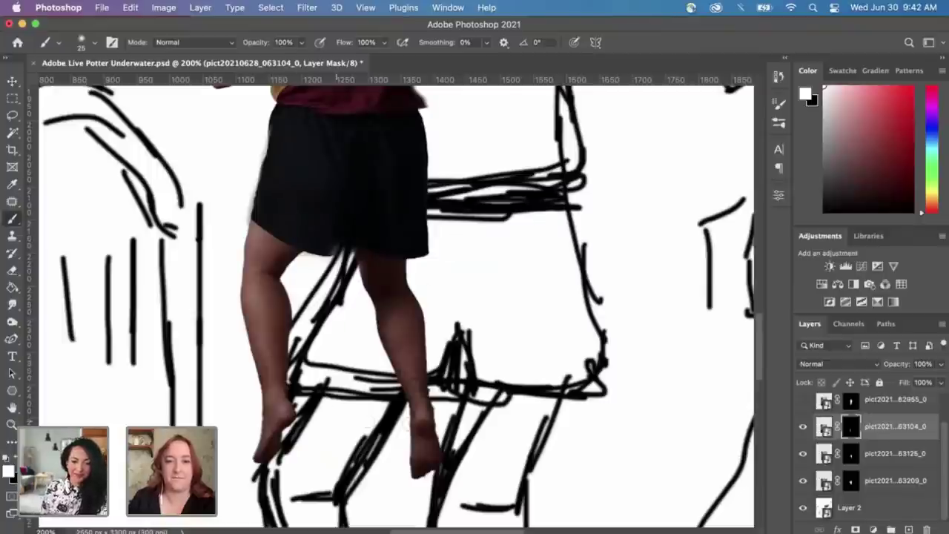
{"action": "left_click_drag", "start_coordinate": [434, 152], "coordinate": [436, 340]}
Step: Show the top 062955 photo layer and target its layer mask
{"action": "left_click", "coordinate": [804, 401]}
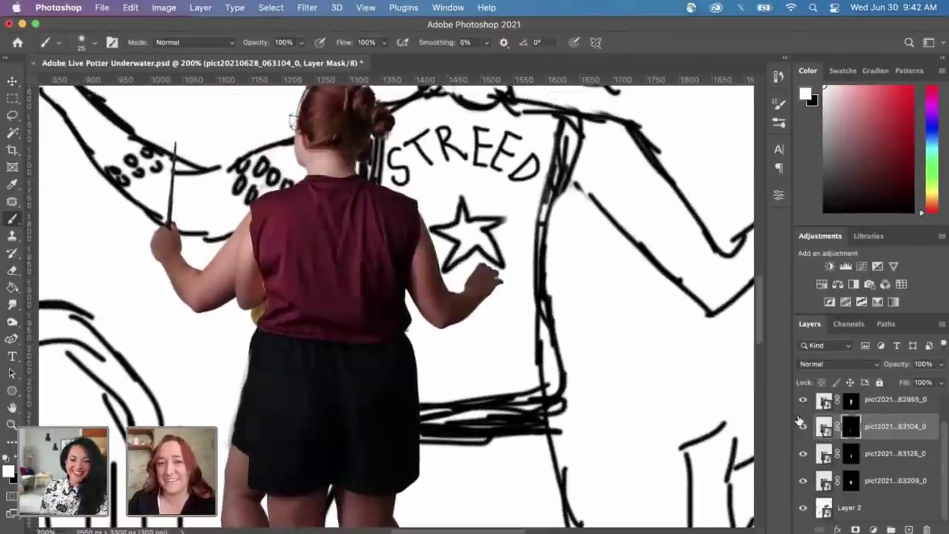
{"action": "scroll", "coordinate": [397, 184], "scroll_direction": "up", "scroll_amount": 3}
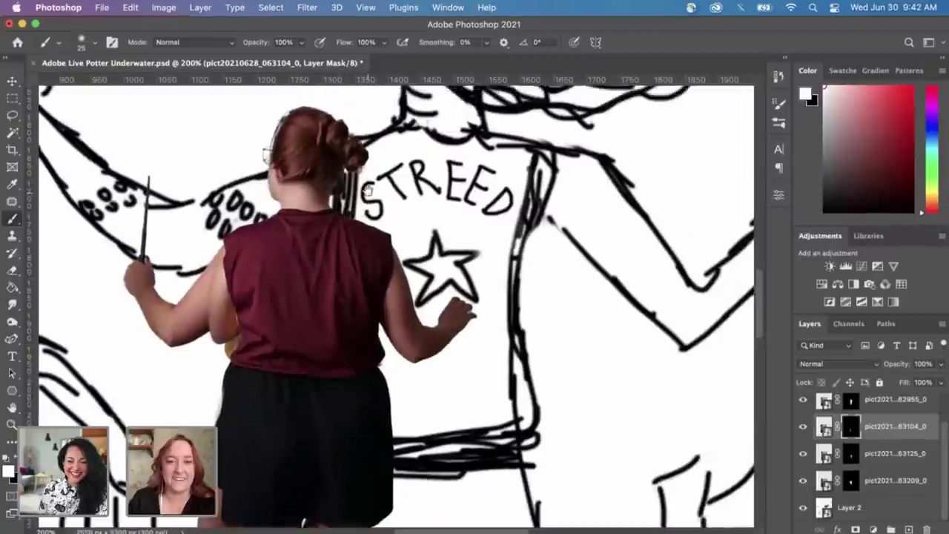
{"action": "left_click", "coordinate": [852, 405]}
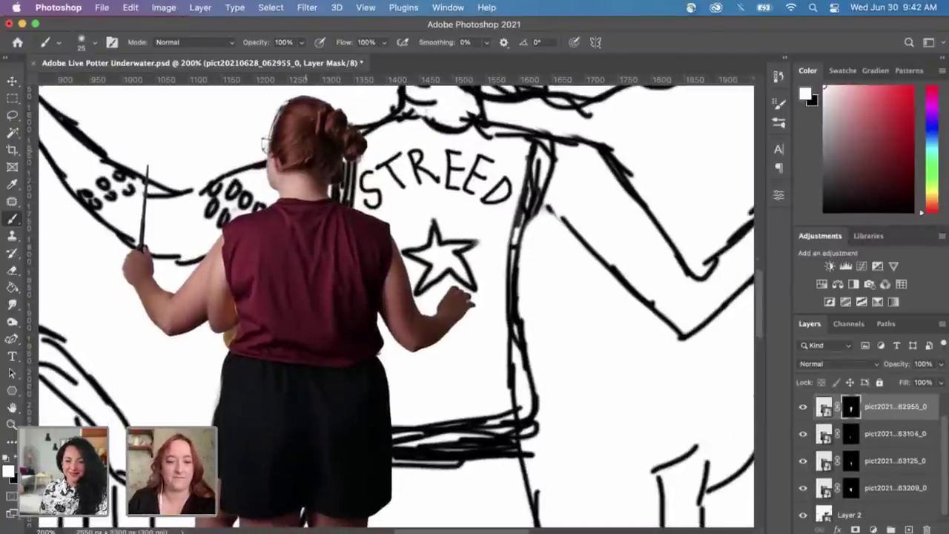
Step: Paint black to hide stray hair around the bun and the shorts' right edge
{"action": "key", "text": "x"}
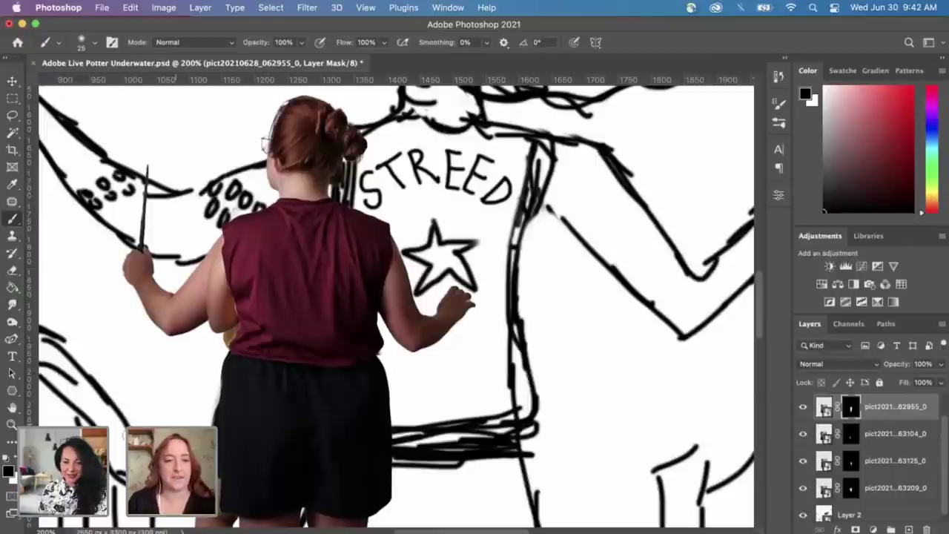
{"action": "key", "text": "x"}
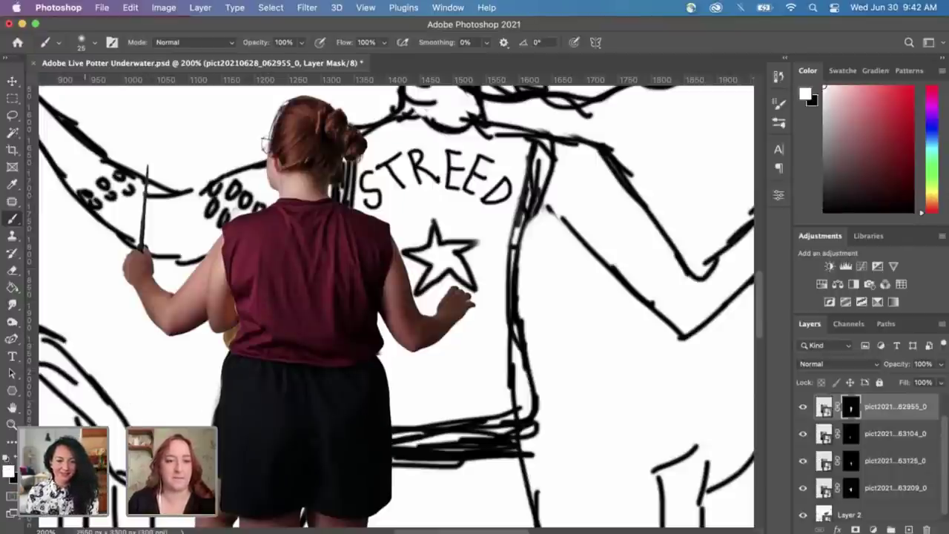
{"action": "key", "text": "x"}
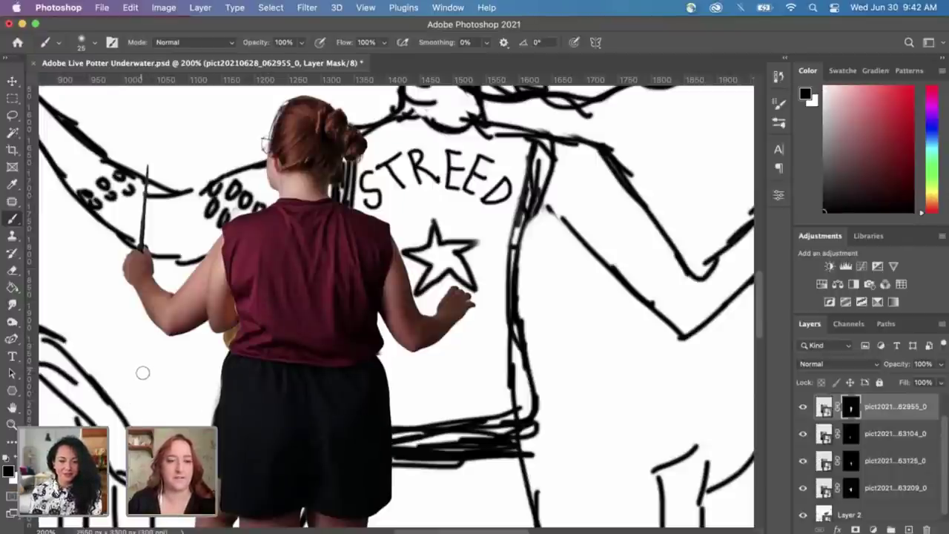
{"action": "mouse_move", "coordinate": [293, 114]}
{"action": "left_mouse_down"}
{"action": "mouse_move", "coordinate": [255, 132]}
{"action": "mouse_move", "coordinate": [315, 109]}
{"action": "mouse_move", "coordinate": [337, 127]}
{"action": "mouse_move", "coordinate": [327, 190]}
{"action": "mouse_move", "coordinate": [286, 222]}
{"action": "mouse_move", "coordinate": [223, 311]}
{"action": "mouse_move", "coordinate": [215, 341]}
{"action": "left_mouse_up"}
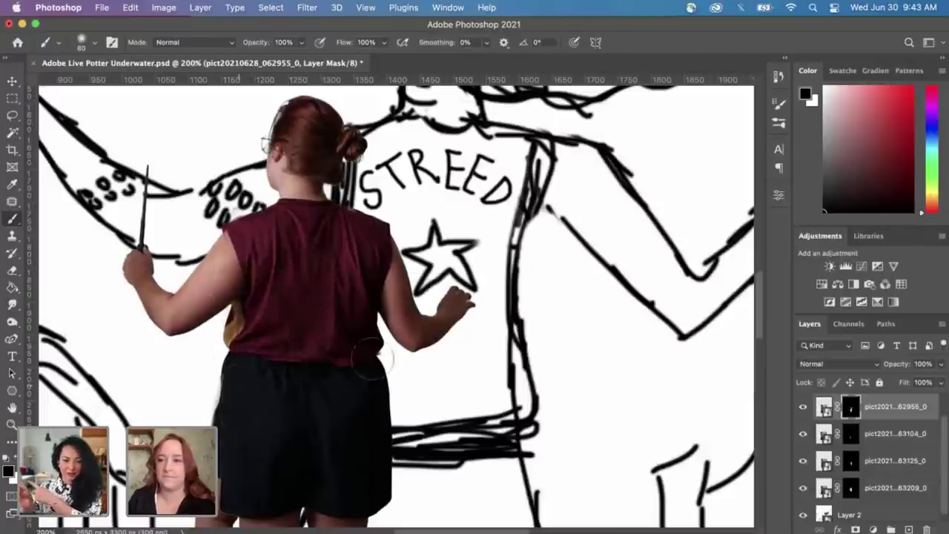
{"action": "left_click_drag", "start_coordinate": [375, 386], "coordinate": [382, 271]}
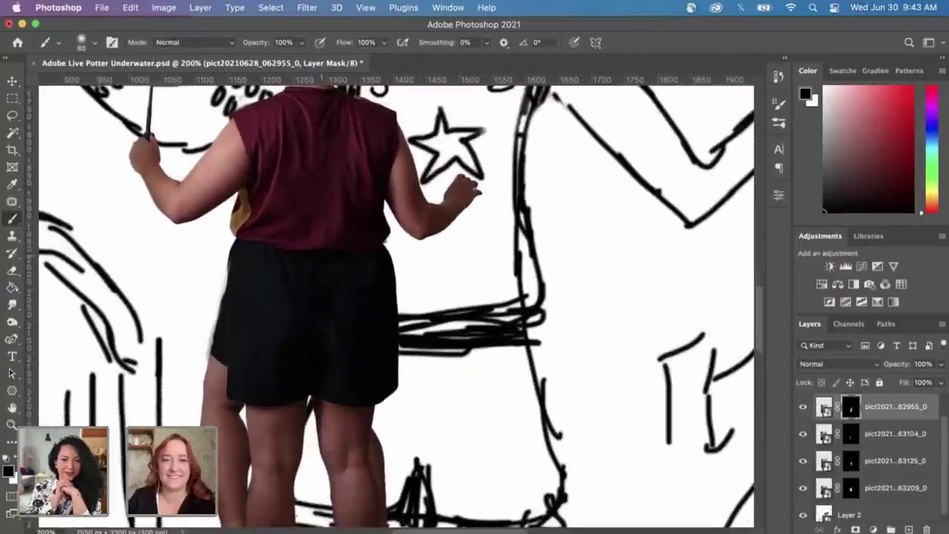
{"action": "mouse_move", "coordinate": [392, 267]}
{"action": "left_mouse_down"}
{"action": "mouse_move", "coordinate": [394, 326]}
{"action": "mouse_move", "coordinate": [393, 282]}
{"action": "mouse_move", "coordinate": [375, 247]}
{"action": "mouse_move", "coordinate": [375, 337]}
{"action": "left_mouse_up"}
Step: Restore the shirt's right edge in white, enlarge the brush to 60, and undo a wide stroke
{"action": "key", "text": "x"}
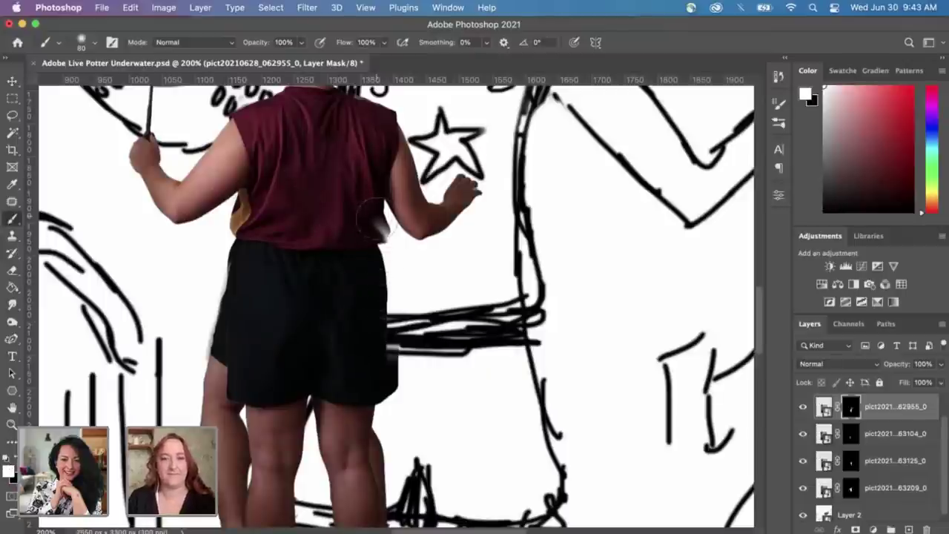
{"action": "mouse_move", "coordinate": [375, 222]}
{"action": "left_mouse_down"}
{"action": "mouse_move", "coordinate": [388, 235]}
{"action": "mouse_move", "coordinate": [379, 231]}
{"action": "left_mouse_up"}
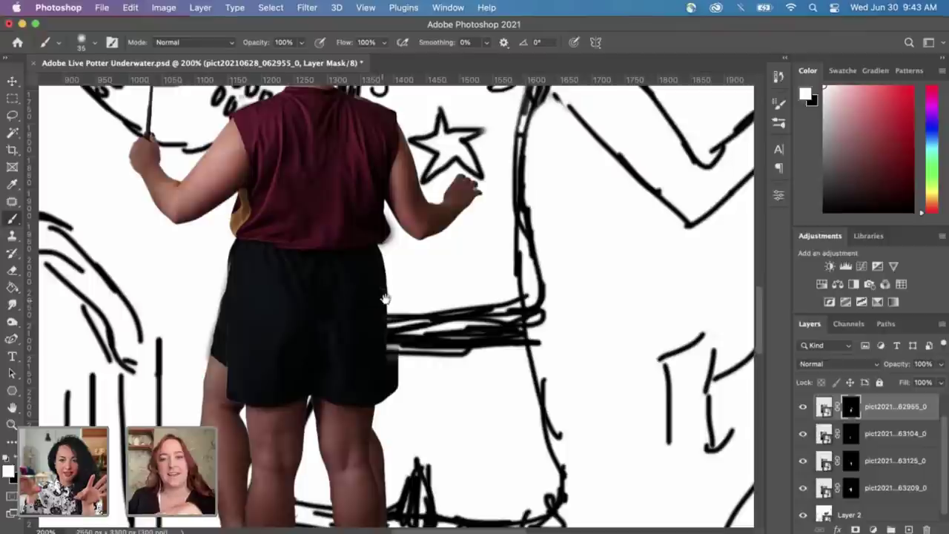
{"action": "scroll", "coordinate": [398, 310], "scroll_direction": "down", "scroll_amount": 5}
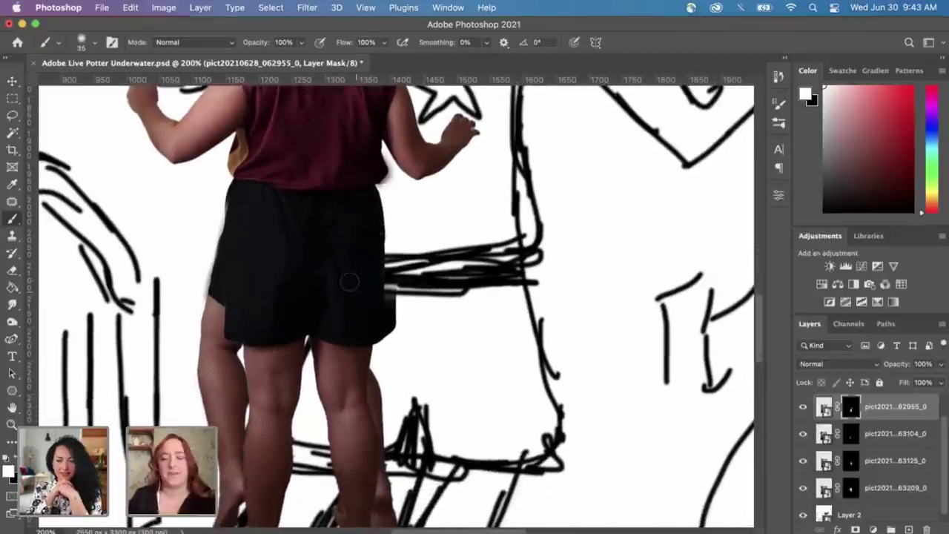
{"action": "key", "text": "bracketright"}
{"action": "key", "text": "bracketright"}
{"action": "key", "text": "bracketright"}
{"action": "mouse_move", "coordinate": [254, 278]}
{"action": "left_mouse_down"}
{"action": "mouse_move", "coordinate": [233, 269]}
{"action": "mouse_move", "coordinate": [240, 264]}
{"action": "left_mouse_up"}
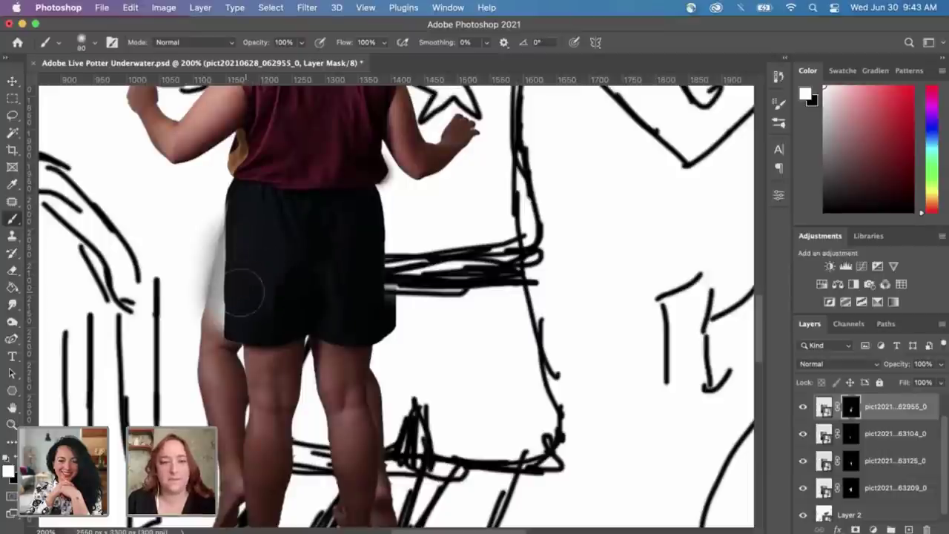
{"action": "left_click_drag", "start_coordinate": [217, 223], "coordinate": [211, 371]}
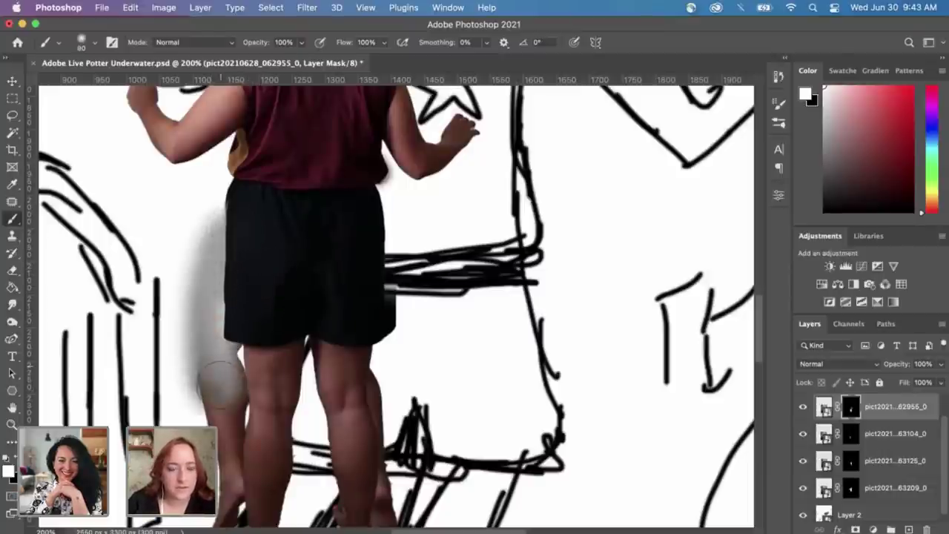
{"action": "key", "text": "super+z"}
{"action": "key", "text": "super+z"}
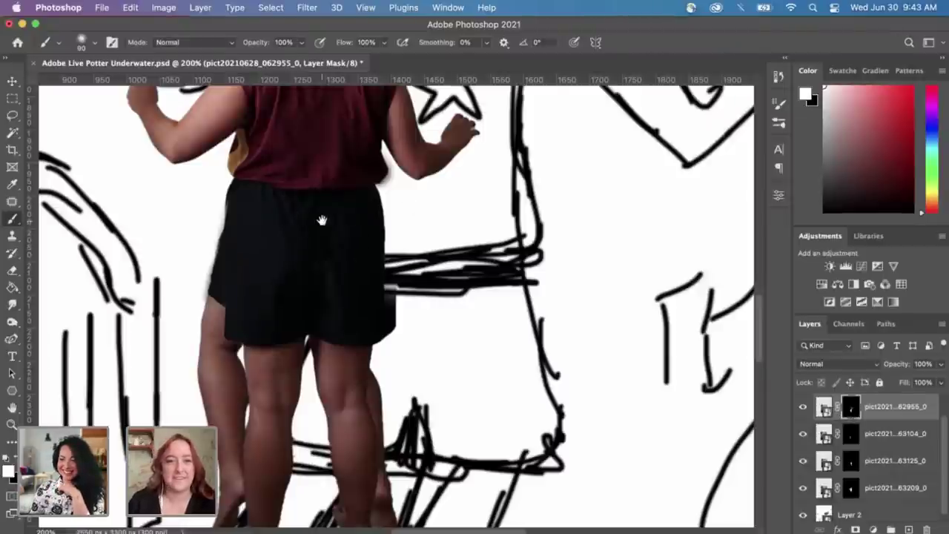
Step: Paint black to hide the lower left of the shorts and the inner leg edge
{"action": "left_click_drag", "start_coordinate": [322, 218], "coordinate": [307, 297]}
{"action": "key", "text": "x"}
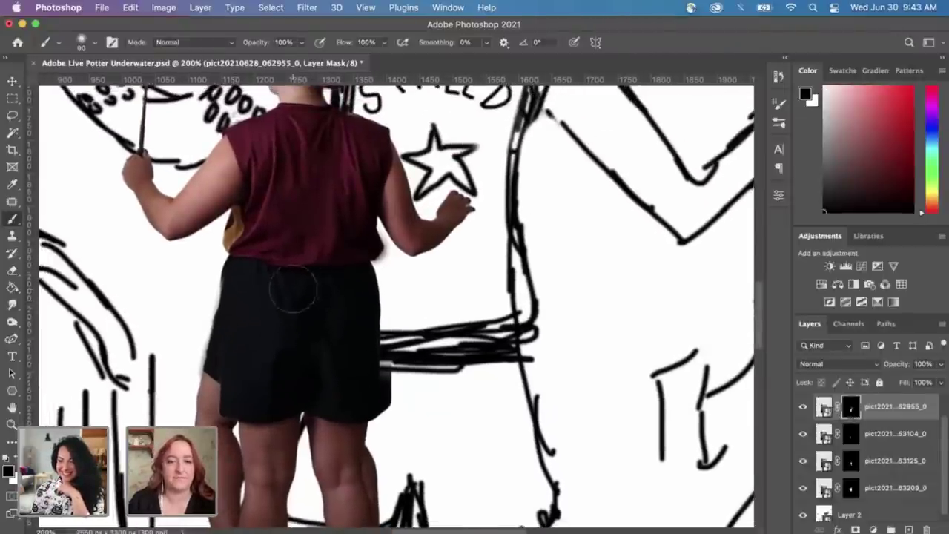
{"action": "left_click_drag", "start_coordinate": [227, 367], "coordinate": [278, 378]}
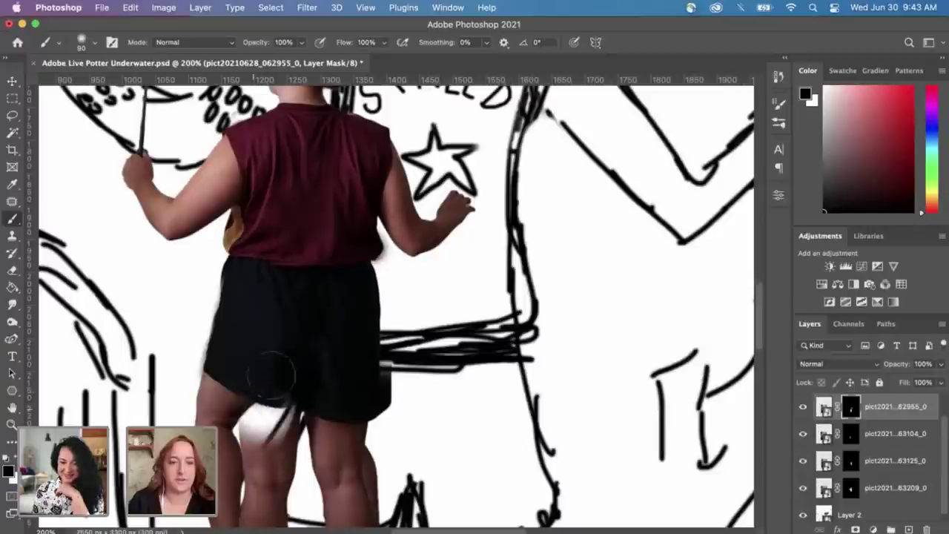
{"action": "mouse_move", "coordinate": [307, 297]}
{"action": "left_mouse_down"}
{"action": "mouse_move", "coordinate": [304, 281]}
{"action": "mouse_move", "coordinate": [329, 292]}
{"action": "left_mouse_up"}
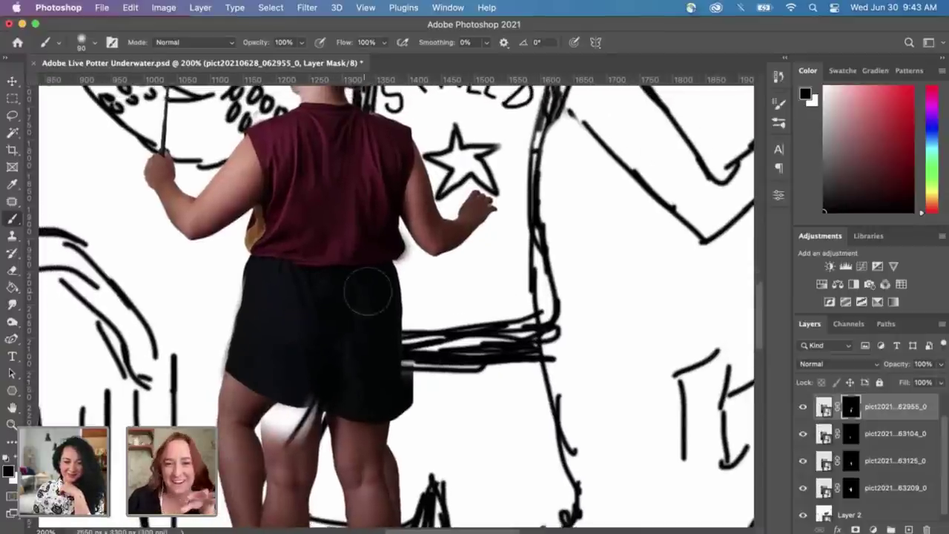
{"action": "mouse_move", "coordinate": [335, 412]}
{"action": "left_mouse_down"}
{"action": "mouse_move", "coordinate": [325, 285]}
{"action": "mouse_move", "coordinate": [297, 315]}
{"action": "mouse_move", "coordinate": [311, 356]}
{"action": "mouse_move", "coordinate": [330, 349]}
{"action": "mouse_move", "coordinate": [330, 274]}
{"action": "mouse_move", "coordinate": [356, 334]}
{"action": "mouse_move", "coordinate": [417, 259]}
{"action": "mouse_move", "coordinate": [414, 283]}
{"action": "mouse_move", "coordinate": [417, 269]}
{"action": "left_mouse_up"}
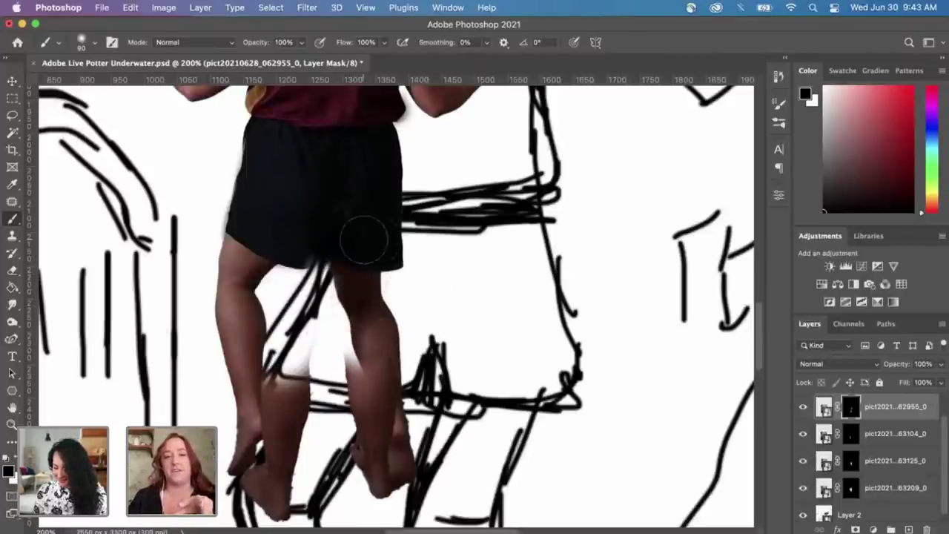
Step: Mask away parts of the left and right feet so sketch lines show through
{"action": "left_click_drag", "start_coordinate": [370, 206], "coordinate": [364, 231]}
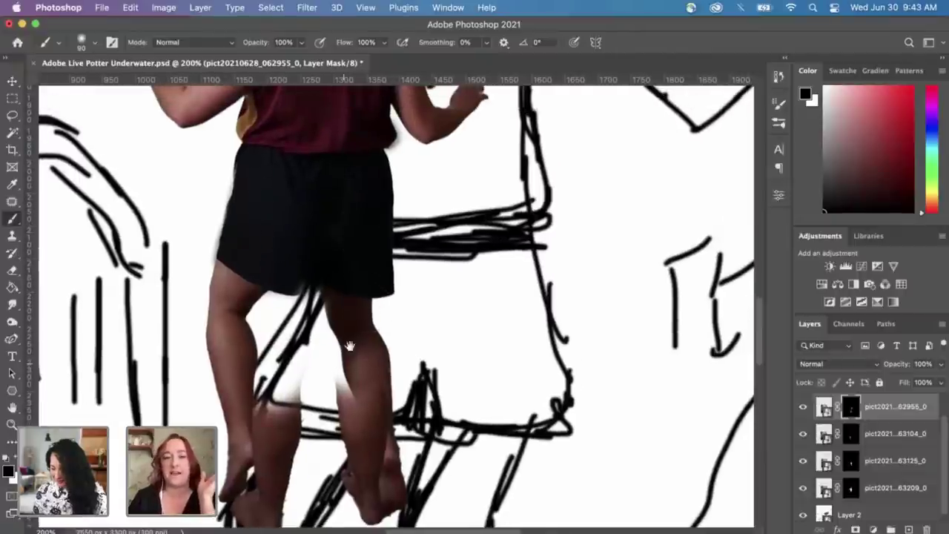
{"action": "mouse_move", "coordinate": [350, 341]}
{"action": "left_mouse_down"}
{"action": "mouse_move", "coordinate": [370, 271]}
{"action": "mouse_move", "coordinate": [349, 250]}
{"action": "left_mouse_up"}
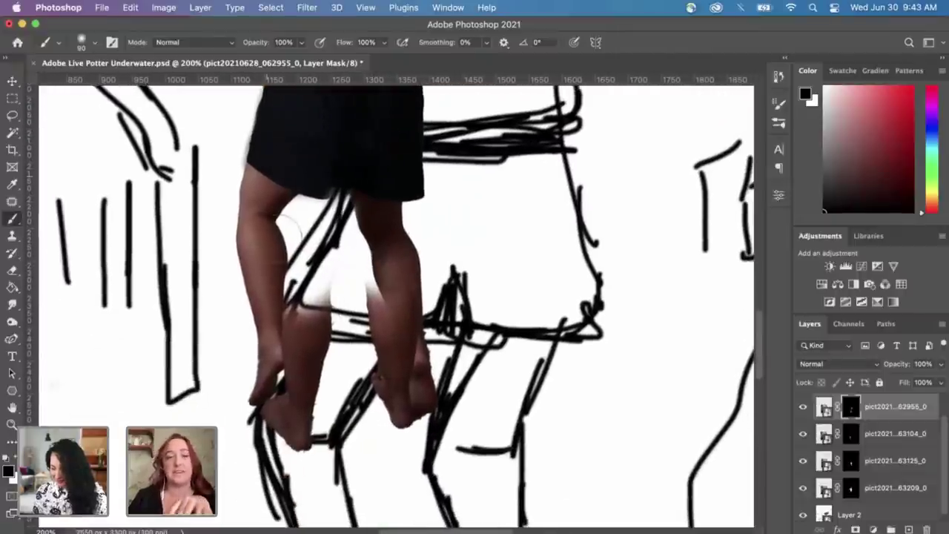
{"action": "mouse_move", "coordinate": [253, 400]}
{"action": "left_mouse_down"}
{"action": "mouse_move", "coordinate": [296, 432]}
{"action": "mouse_move", "coordinate": [305, 379]}
{"action": "mouse_move", "coordinate": [319, 378]}
{"action": "mouse_move", "coordinate": [307, 359]}
{"action": "mouse_move", "coordinate": [291, 312]}
{"action": "left_mouse_up"}
{"action": "left_click_drag", "start_coordinate": [329, 272], "coordinate": [363, 341]}
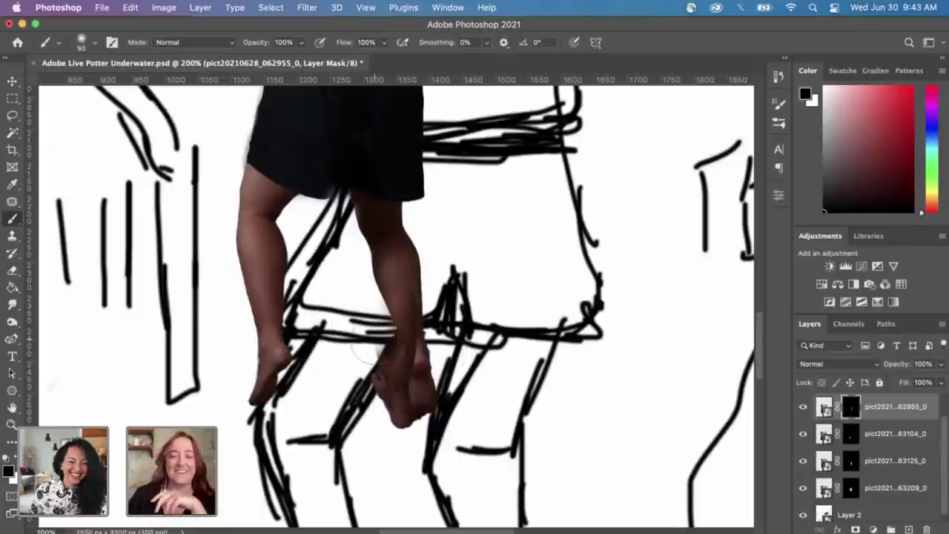
{"action": "mouse_move", "coordinate": [367, 348]}
{"action": "left_mouse_down"}
{"action": "mouse_move", "coordinate": [380, 416]}
{"action": "mouse_move", "coordinate": [415, 393]}
{"action": "left_mouse_up"}
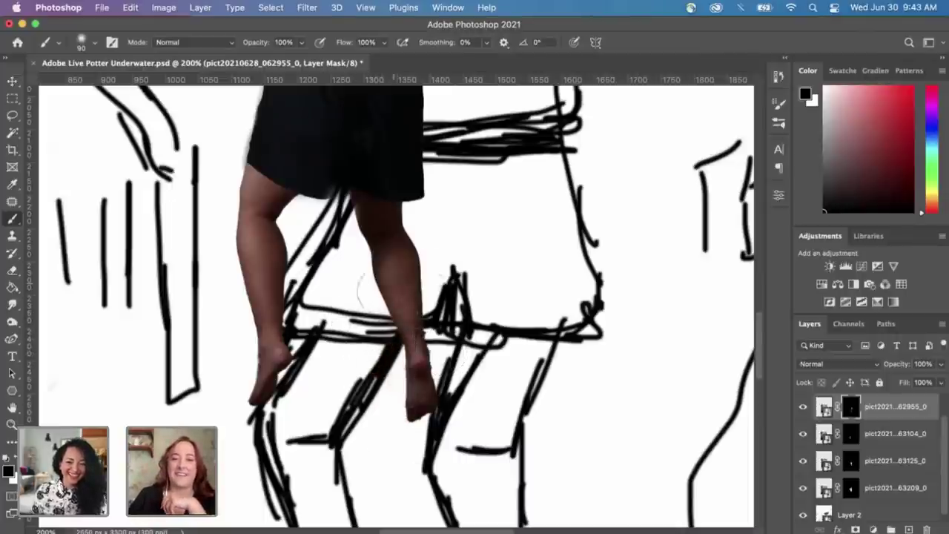
{"action": "left_click_drag", "start_coordinate": [416, 310], "coordinate": [387, 385]}
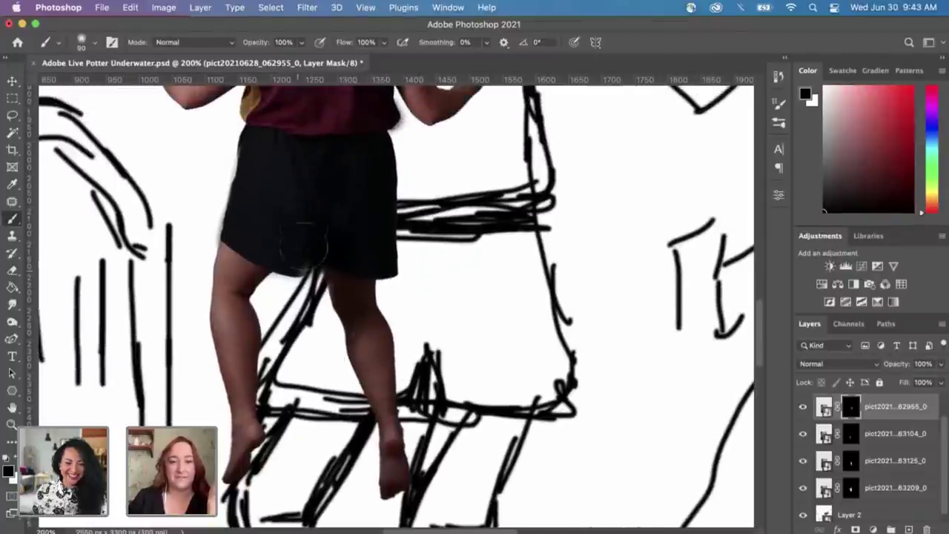
Step: Toggle the top photo to compare, shrink the brush, and zoom out to view the whole figure
{"action": "left_click_drag", "start_coordinate": [419, 287], "coordinate": [360, 354]}
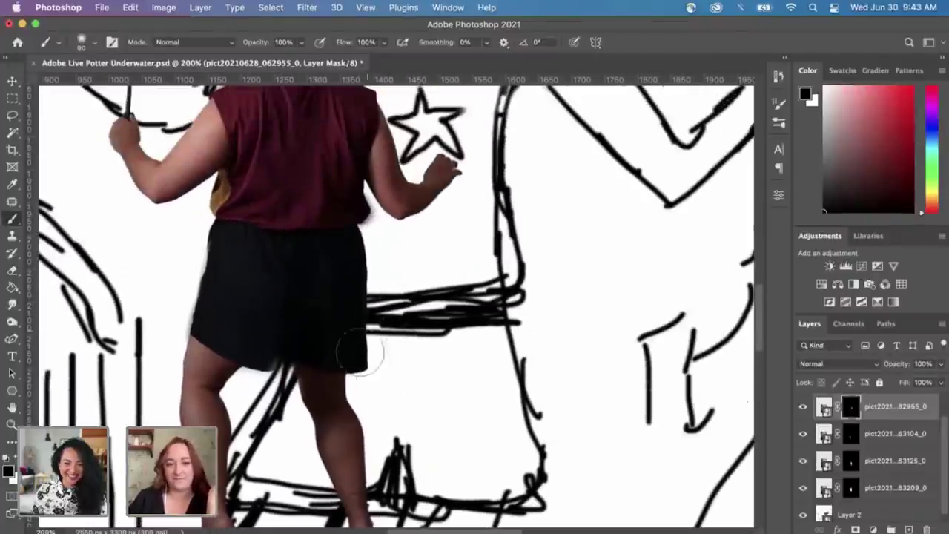
{"action": "scroll", "coordinate": [352, 297], "scroll_direction": "up", "scroll_amount": 5}
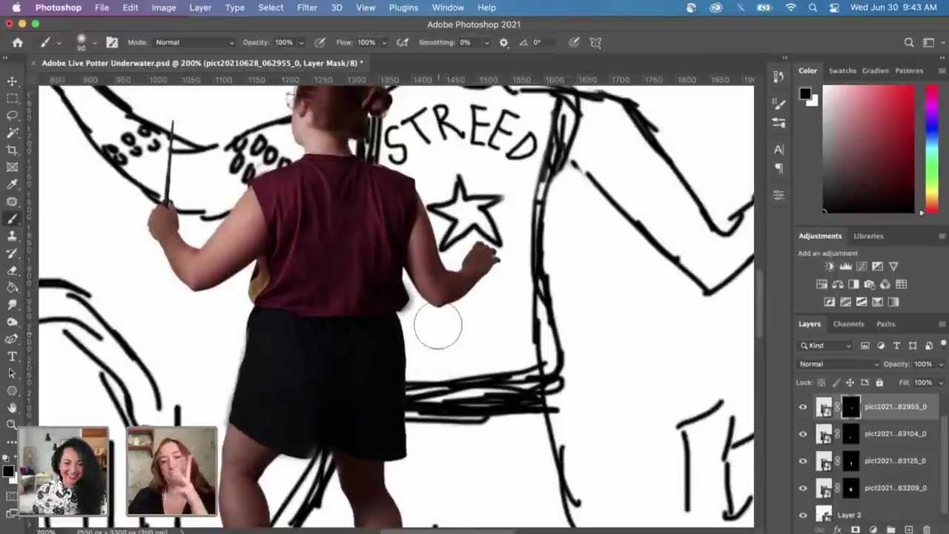
{"action": "scroll", "coordinate": [438, 326], "scroll_direction": "up", "scroll_amount": 5}
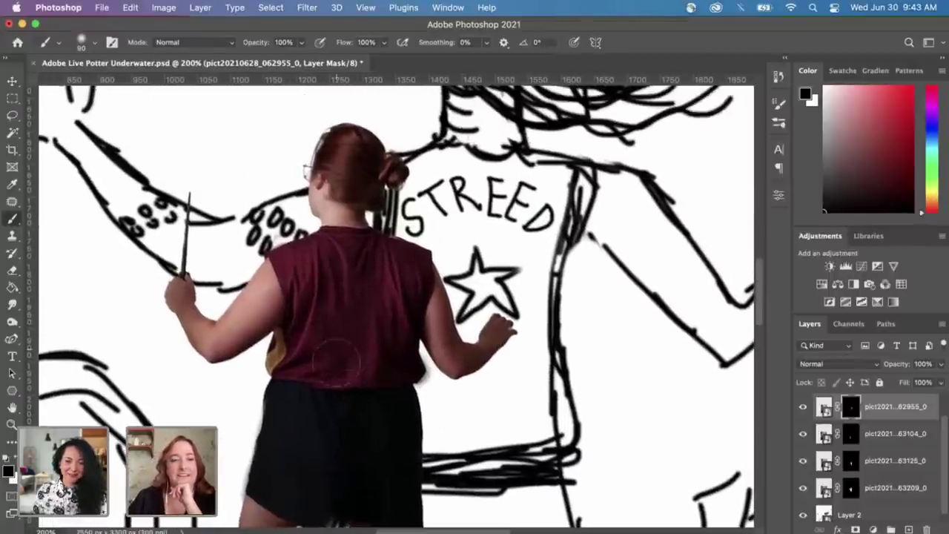
{"action": "mouse_move", "coordinate": [371, 385]}
{"action": "left_mouse_down"}
{"action": "mouse_move", "coordinate": [362, 319]}
{"action": "mouse_move", "coordinate": [353, 325]}
{"action": "left_mouse_up"}
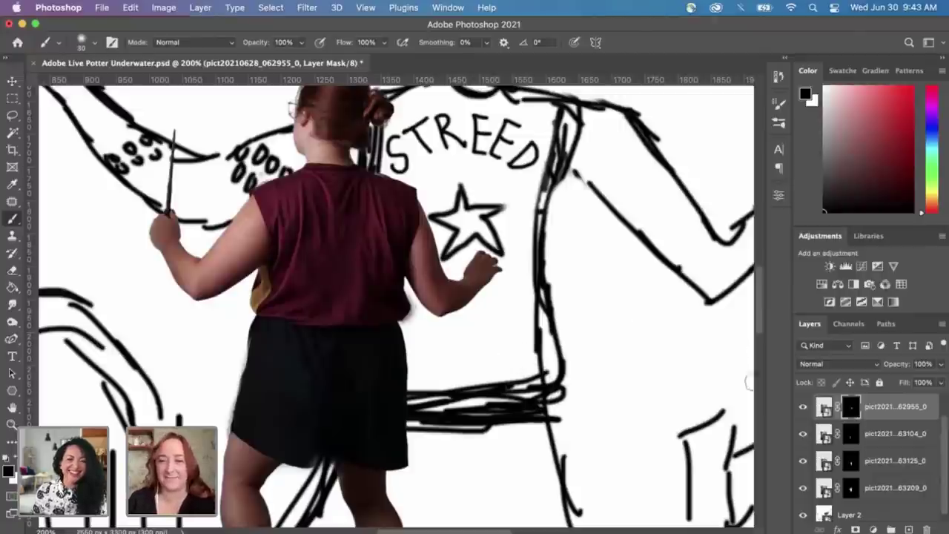
{"action": "left_click", "coordinate": [803, 407]}
{"action": "left_click", "coordinate": [804, 407]}
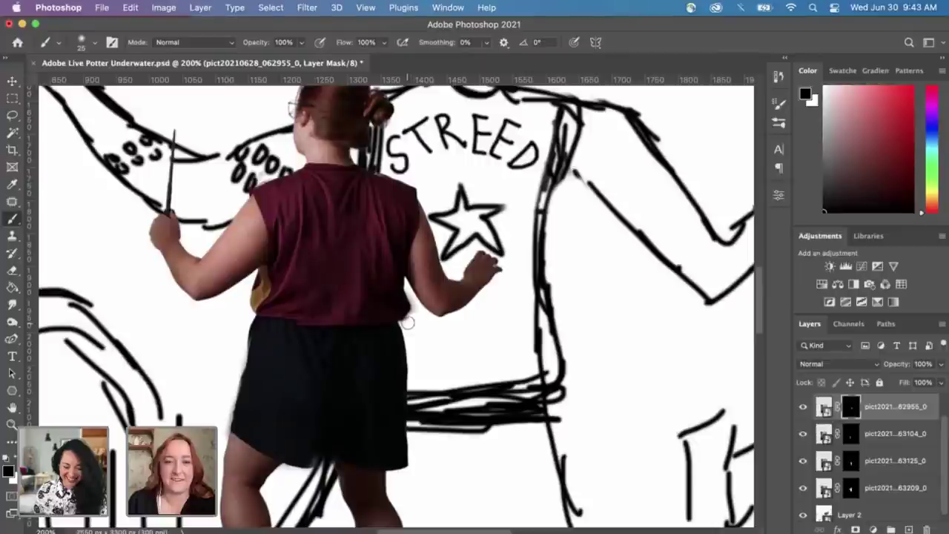
{"action": "key", "text": "bracketleft"}
{"action": "key", "text": "bracketleft"}
{"action": "key", "text": "bracketleft"}
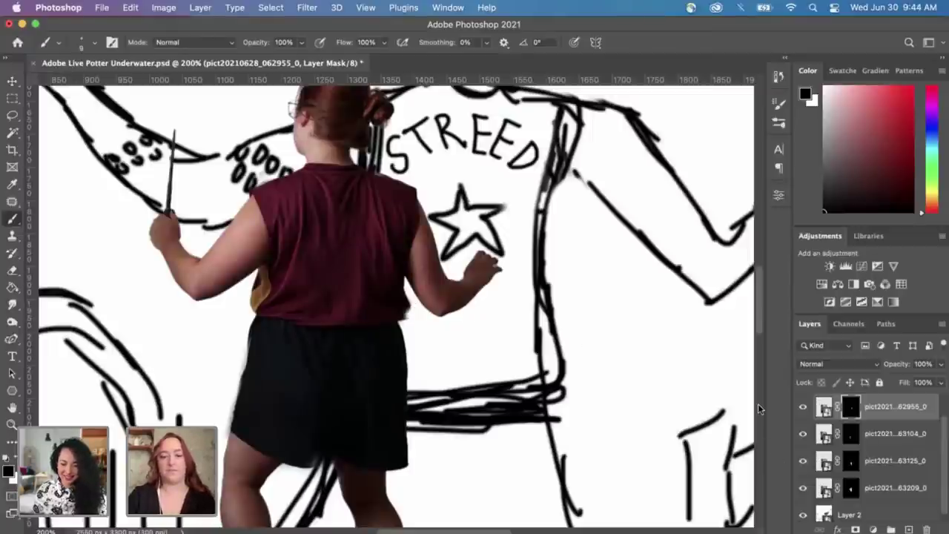
{"action": "key", "text": "super+minus"}
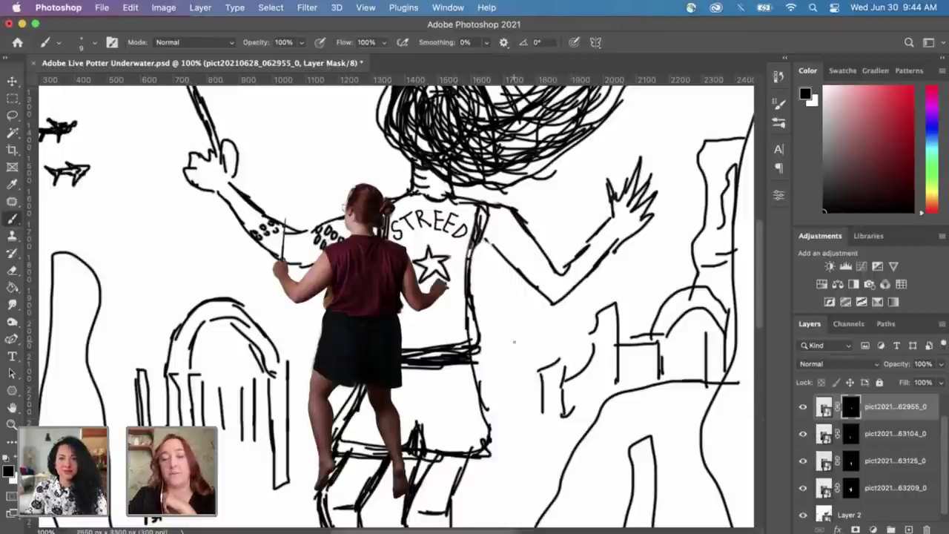
{"action": "scroll", "coordinate": [396, 306], "scroll_direction": "down", "scroll_amount": 1}
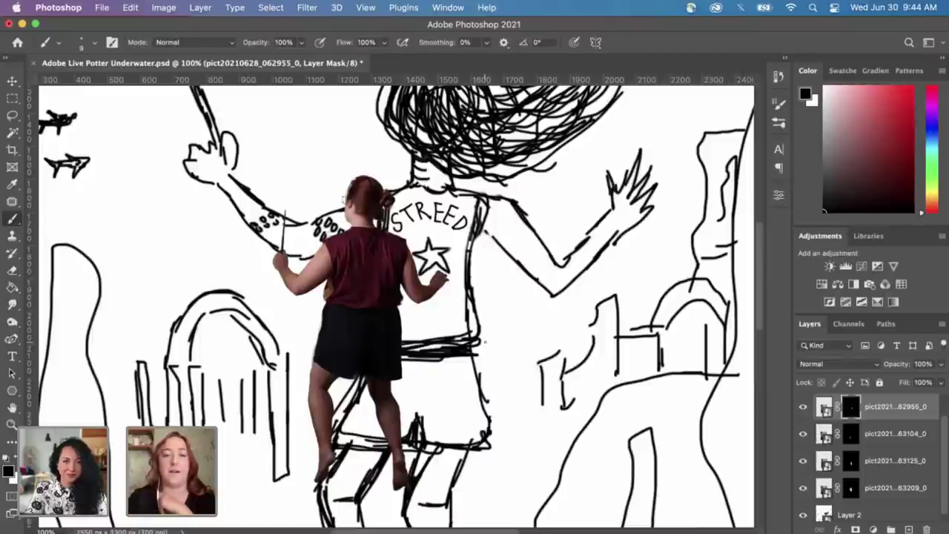
{"action": "scroll", "coordinate": [392, 305], "scroll_direction": "down", "scroll_amount": 1}
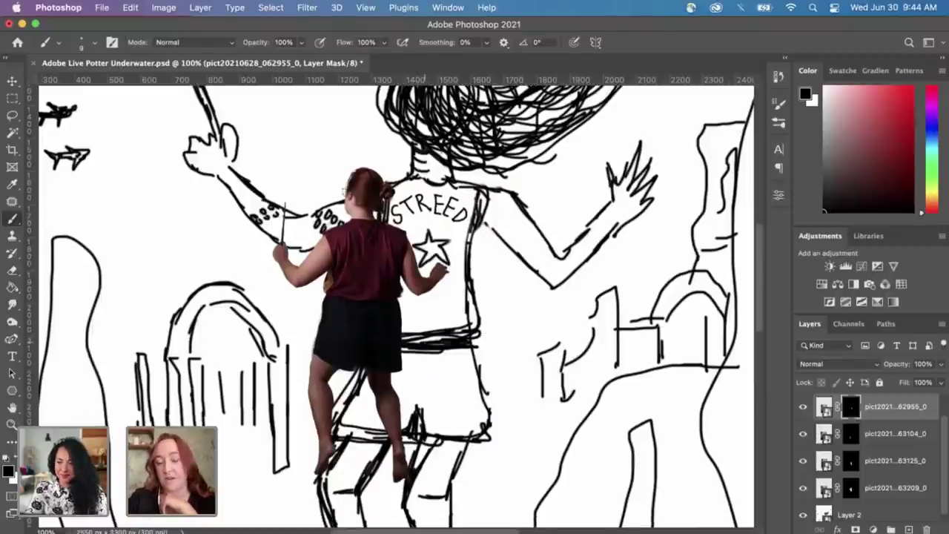
{"action": "scroll", "coordinate": [396, 307], "scroll_direction": "down", "scroll_amount": 3}
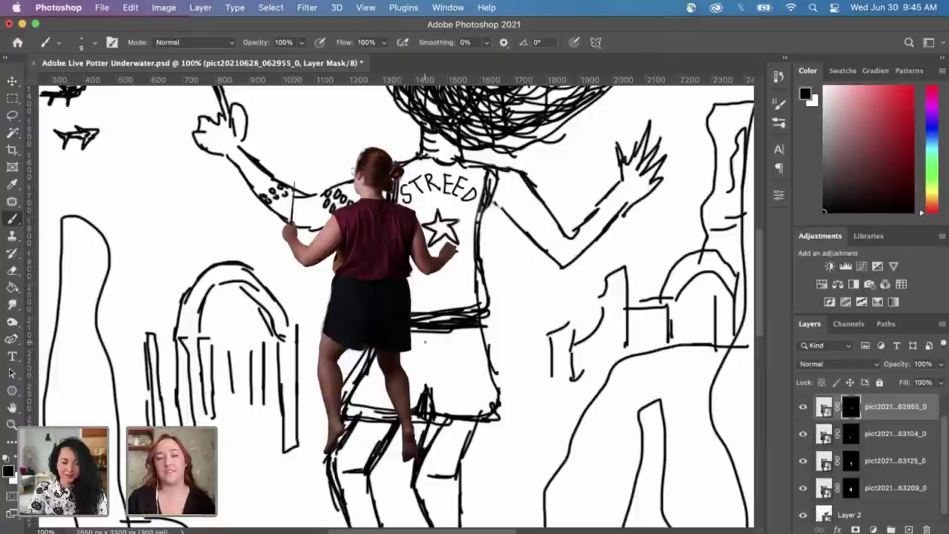
Step: Try enlarging the four selected photo layers to about 165%, then undo the enlargement
{"action": "key", "text": "super+minus"}
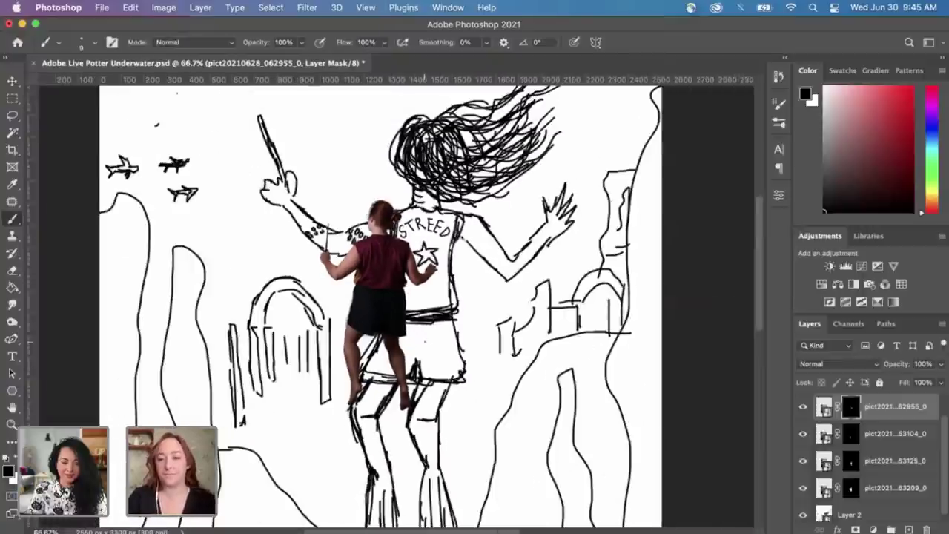
{"action": "scroll", "coordinate": [917, 437], "scroll_direction": "up", "scroll_amount": 1}
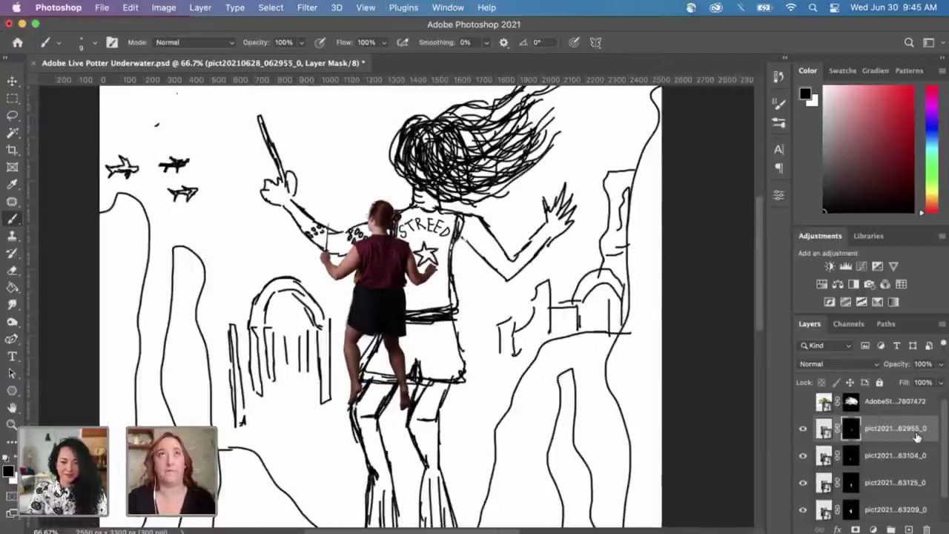
{"action": "scroll", "coordinate": [902, 443], "scroll_direction": "down", "scroll_amount": 1}
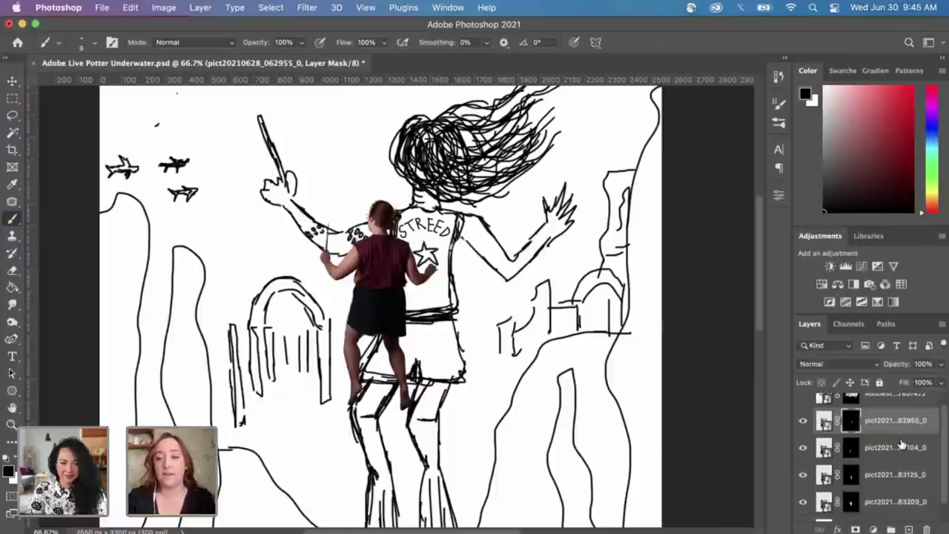
{"action": "scroll", "coordinate": [894, 448], "scroll_direction": "down", "scroll_amount": 1}
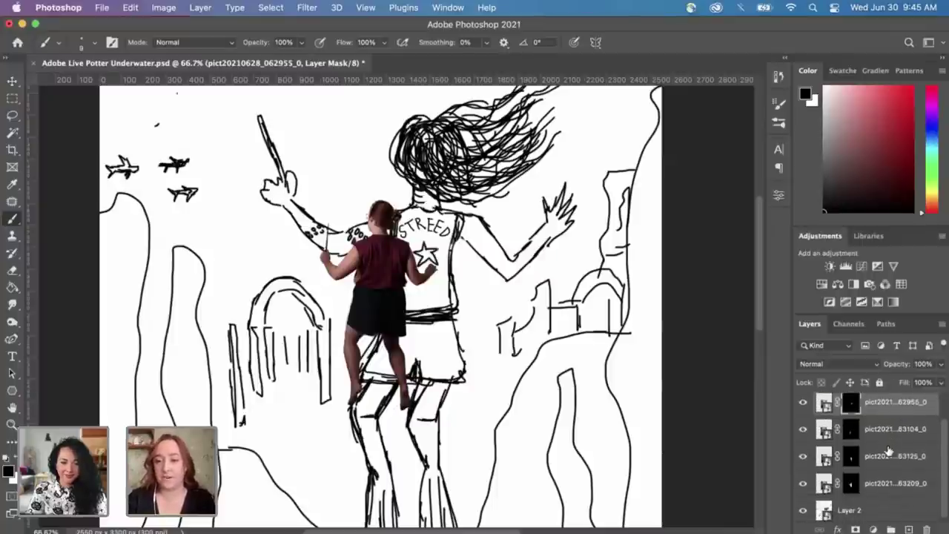
{"action": "left_click", "coordinate": [884, 486], "text": "shift"}
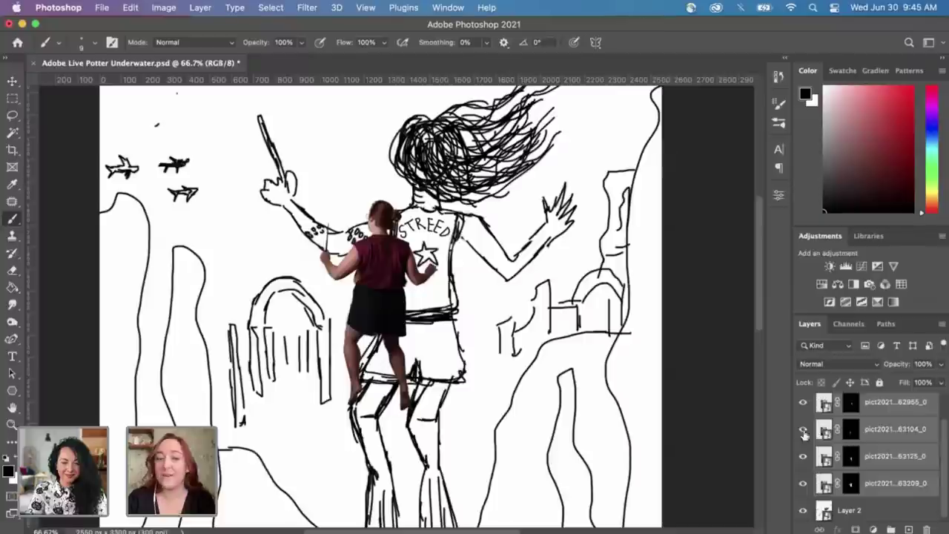
{"action": "key", "text": "super+t"}
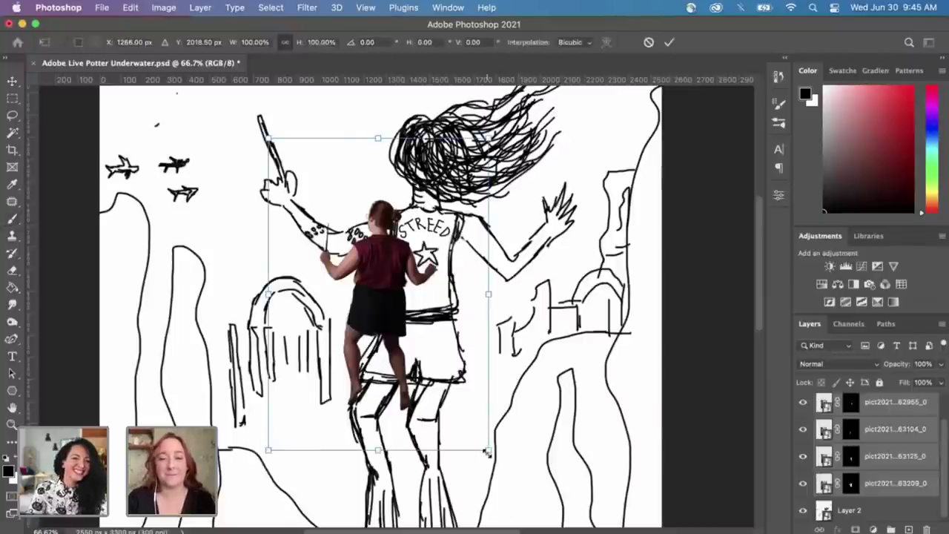
{"action": "left_click_drag", "start_coordinate": [486, 451], "coordinate": [538, 498]}
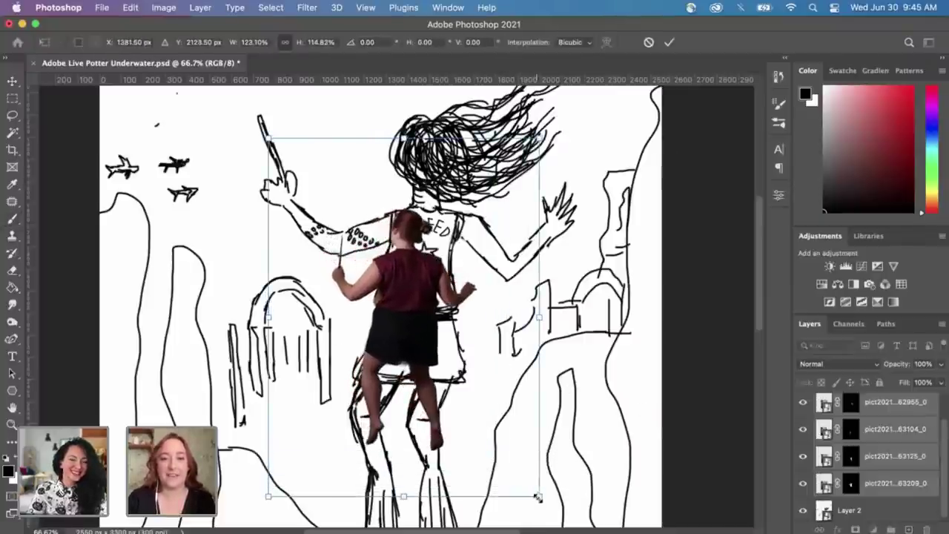
{"action": "key", "text": "super+minus"}
{"action": "scroll", "coordinate": [400, 304], "scroll_direction": "up", "scroll_amount": 2}
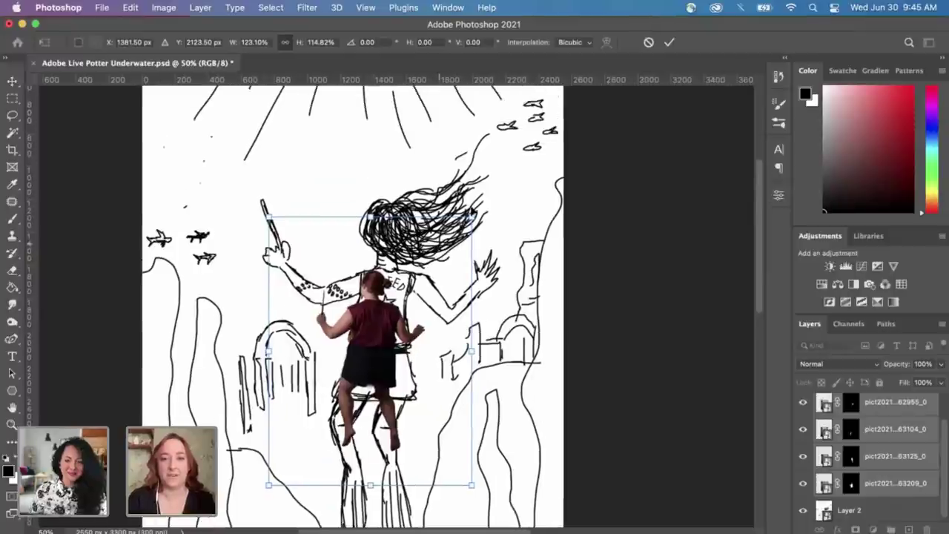
{"action": "left_click_drag", "start_coordinate": [471, 217], "coordinate": [510, 149]}
{"action": "left_click_drag", "start_coordinate": [400, 290], "coordinate": [390, 283]}
{"action": "left_click_drag", "start_coordinate": [501, 141], "coordinate": [530, 117]}
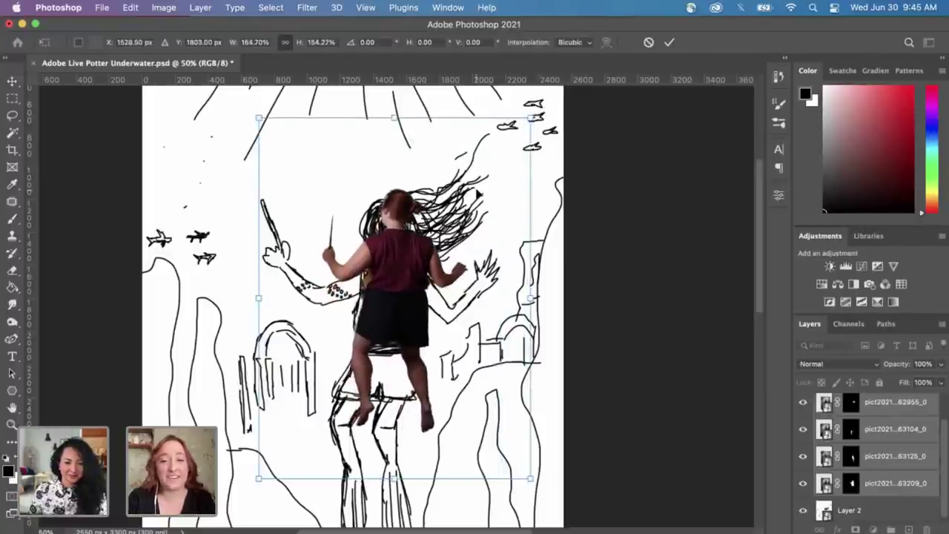
{"action": "key", "text": "Return"}
{"action": "key", "text": "super+z"}
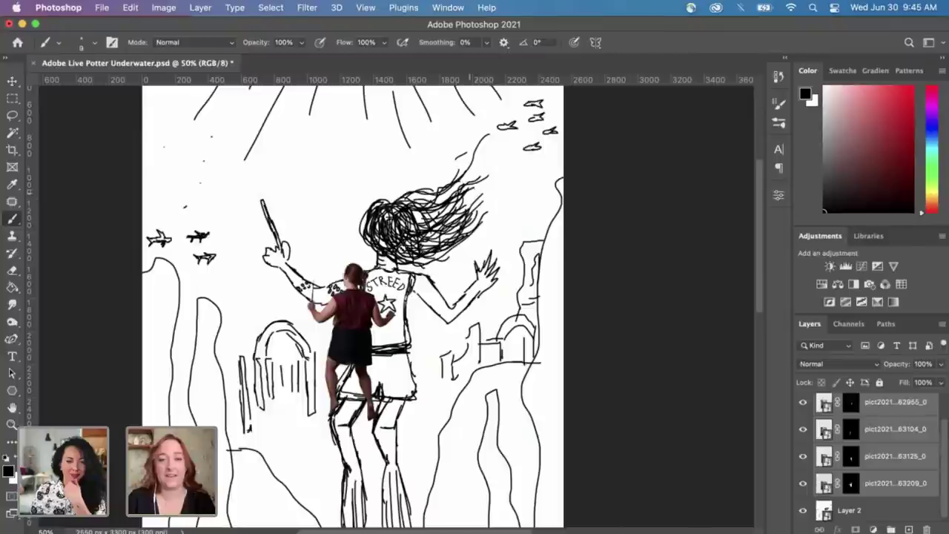
Step: Re-enlarge the figure to about 174%, stretching it toward the bottom left, and commit
{"action": "key", "text": "super+t"}
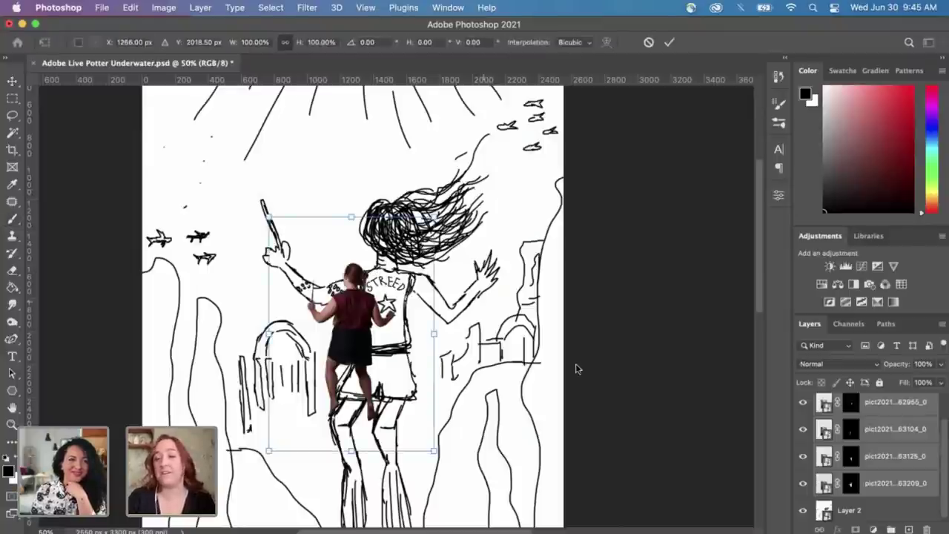
{"action": "scroll", "coordinate": [435, 323], "scroll_direction": "up", "scroll_amount": 3}
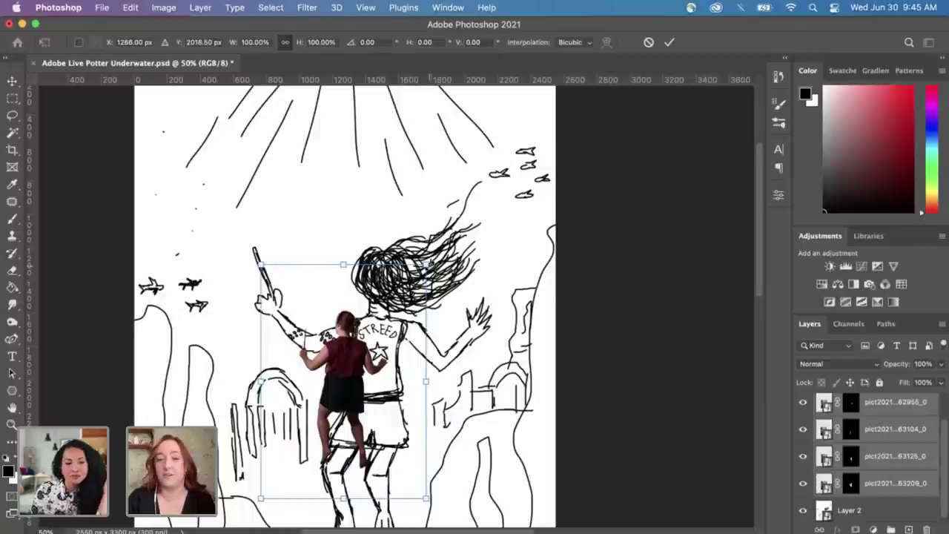
{"action": "left_click_drag", "start_coordinate": [426, 264], "coordinate": [547, 114]}
{"action": "scroll", "coordinate": [547, 114], "scroll_direction": "down", "scroll_amount": 2}
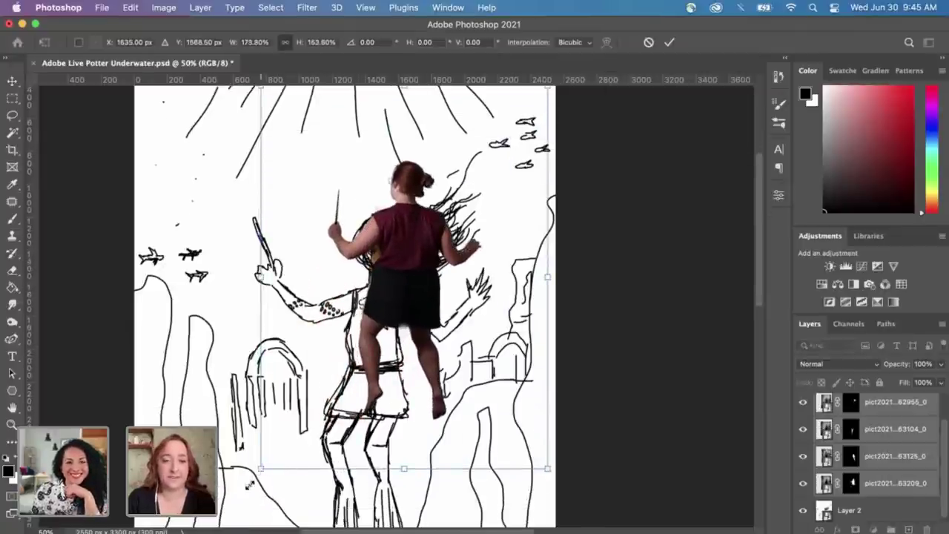
{"action": "left_click_drag", "start_coordinate": [250, 485], "coordinate": [230, 519]}
{"action": "key", "text": "Return"}
{"action": "key", "text": "b"}
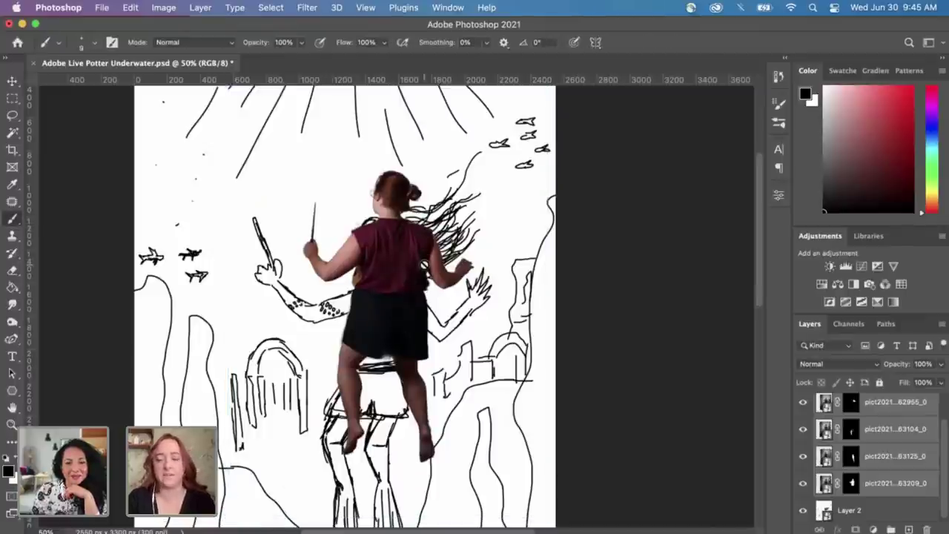
Step: Scale the figure to about 108% and move it lower, then dismiss the rasterize warning
{"action": "key", "text": "super+minus"}
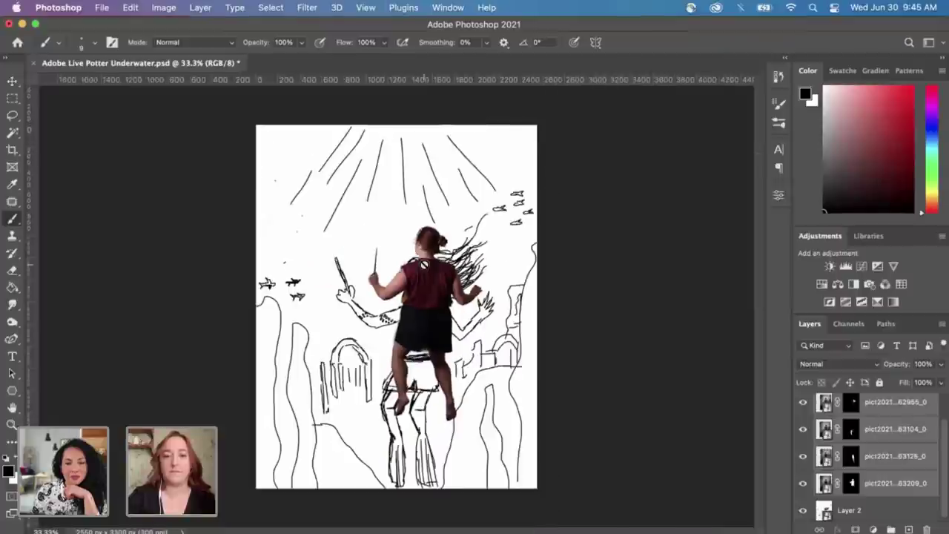
{"action": "key", "text": "super+t"}
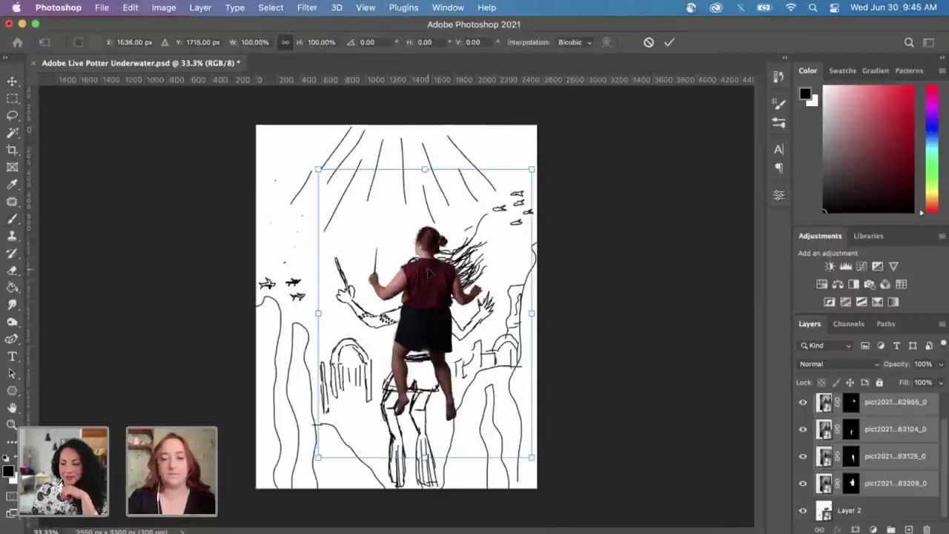
{"action": "left_click_drag", "start_coordinate": [318, 458], "coordinate": [300, 475]}
{"action": "left_click_drag", "start_coordinate": [417, 315], "coordinate": [423, 344]}
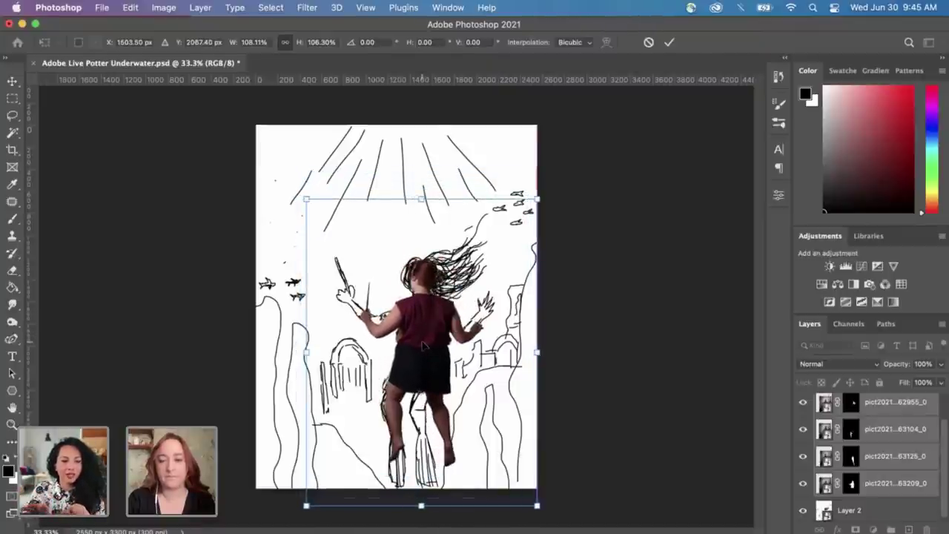
{"action": "key", "text": "Return"}
{"action": "key", "text": "b"}
{"action": "left_click", "coordinate": [620, 313]}
{"action": "left_click", "coordinate": [450, 258]}
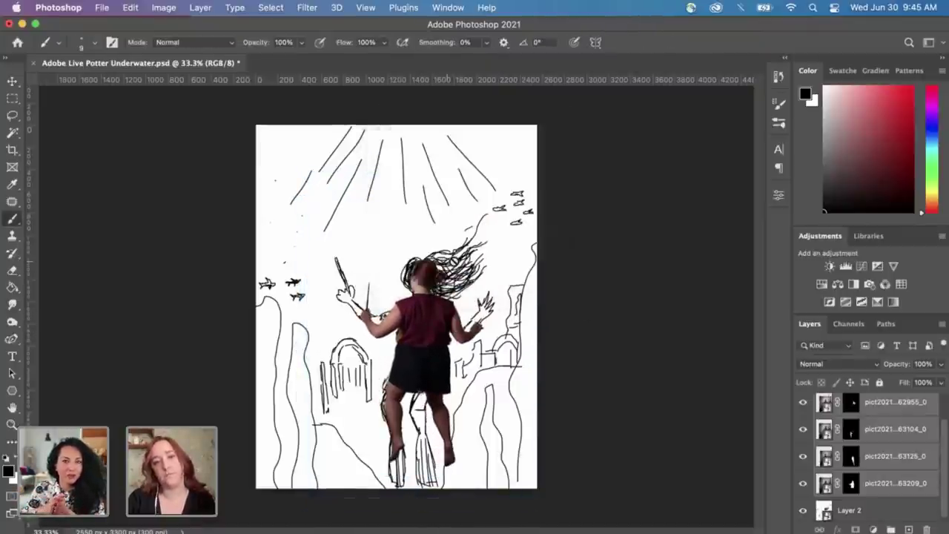
{"action": "key", "text": "super+plus"}
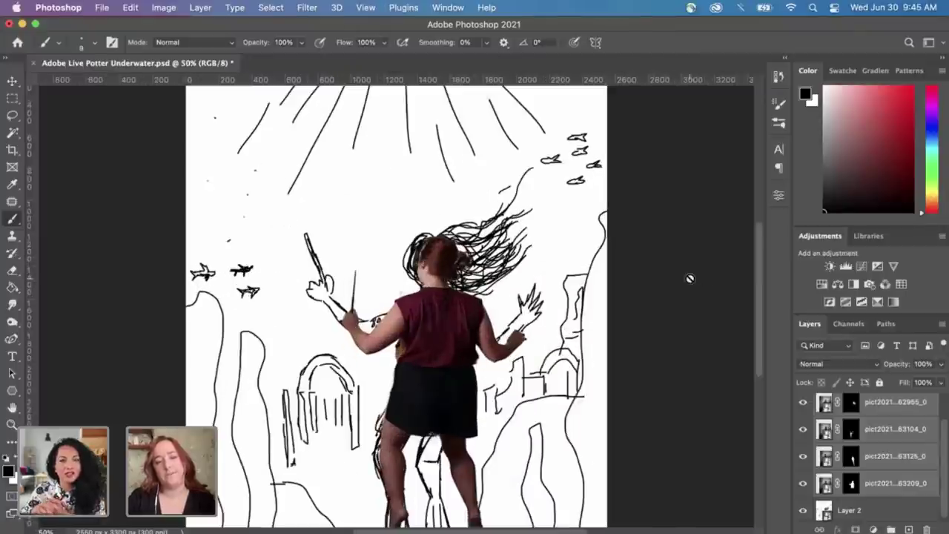
{"action": "scroll", "coordinate": [690, 278], "scroll_direction": "down", "scroll_amount": 5}
{"action": "scroll", "coordinate": [690, 278], "scroll_direction": "right", "scroll_amount": 2}
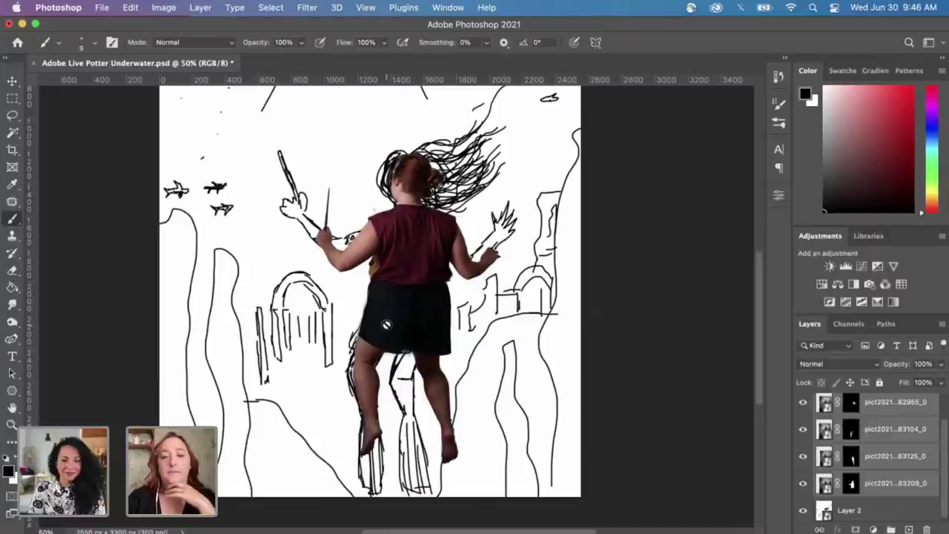
{"action": "scroll", "coordinate": [410, 250], "scroll_direction": "up", "scroll_amount": 2}
{"action": "scroll", "coordinate": [410, 250], "scroll_direction": "right", "scroll_amount": 1}
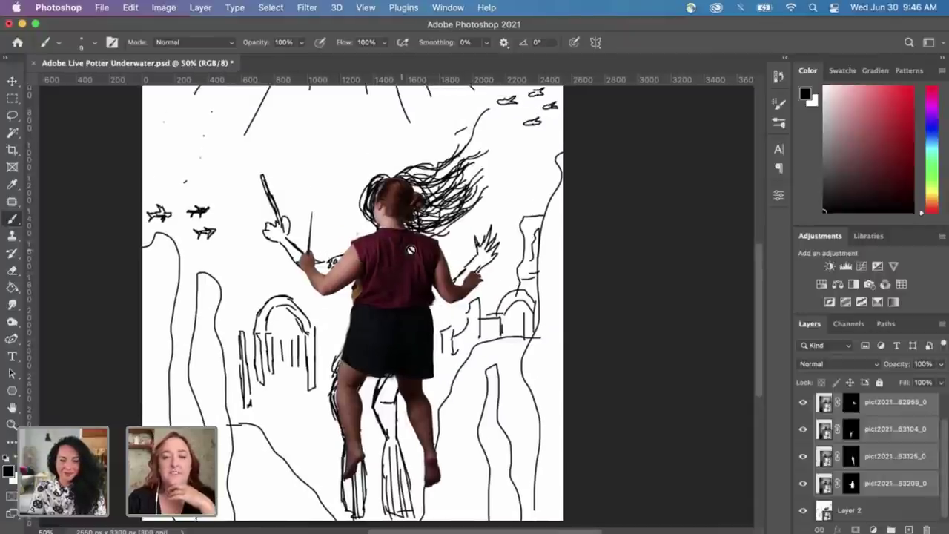
{"action": "scroll", "coordinate": [410, 250], "scroll_direction": "left", "scroll_amount": 1}
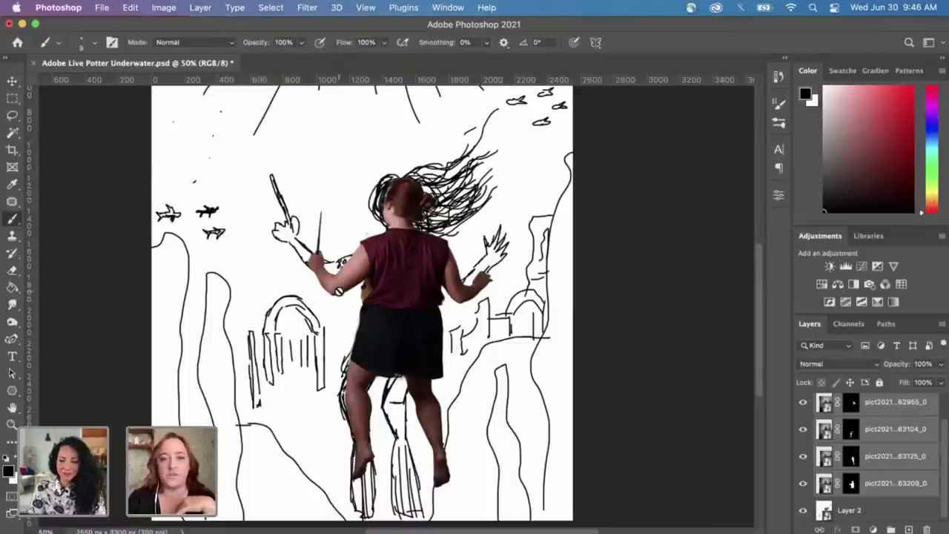
{"action": "scroll", "coordinate": [338, 291], "scroll_direction": "down", "scroll_amount": 2}
{"action": "left_click", "coordinate": [893, 424]}
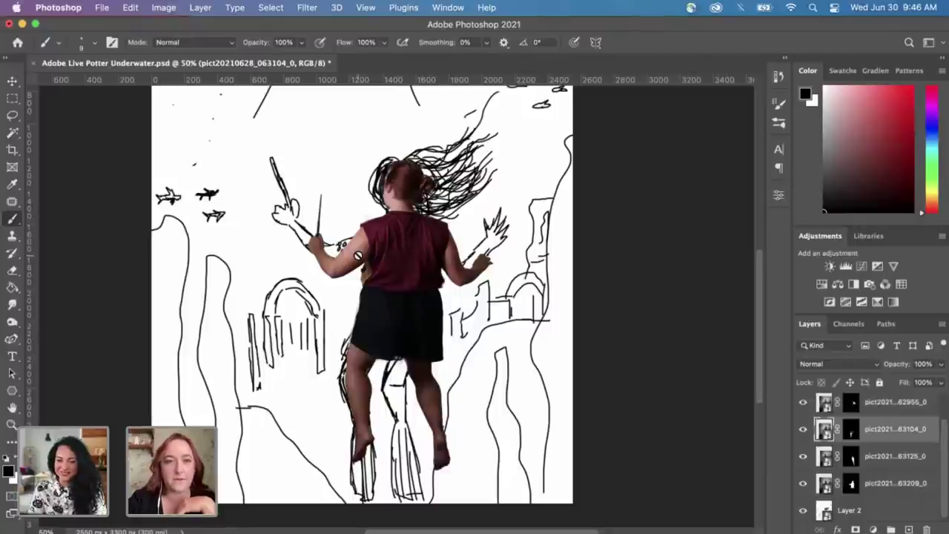
{"action": "key", "text": "ctrl+Up"}
{"action": "key", "text": "Escape"}
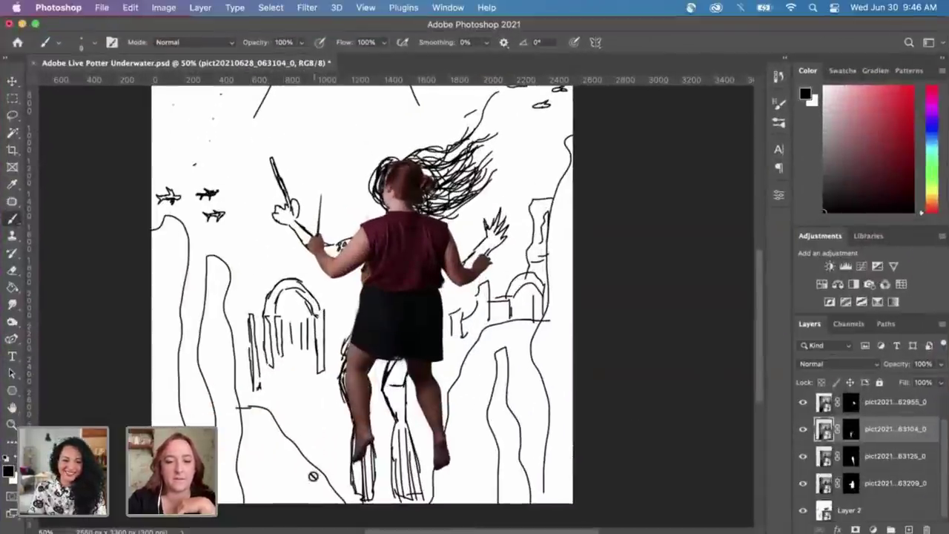
Step: In Finder, show Desktop's Adobe Live folder as thumbnails and select pict20210628_063835_0.JPG
{"action": "left_click", "coordinate": [299, 521]}
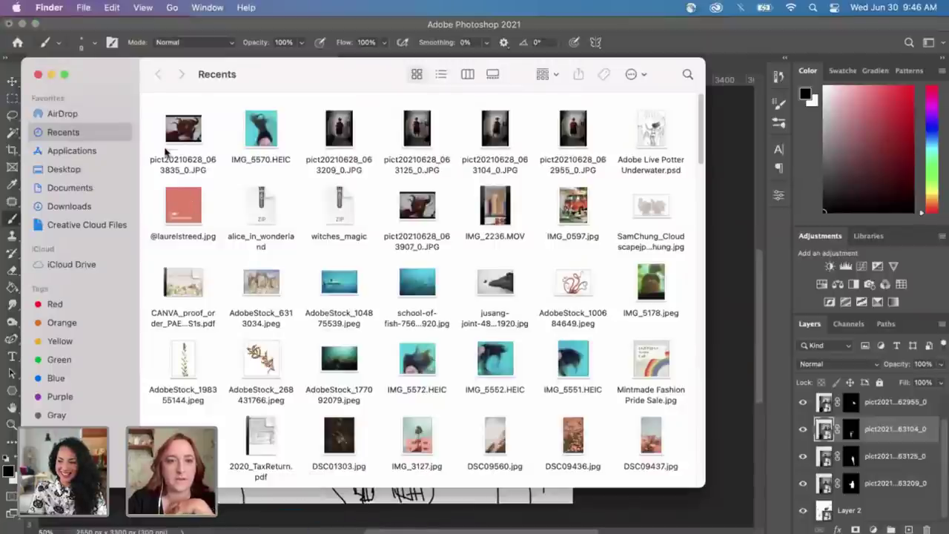
{"action": "left_click", "coordinate": [66, 170]}
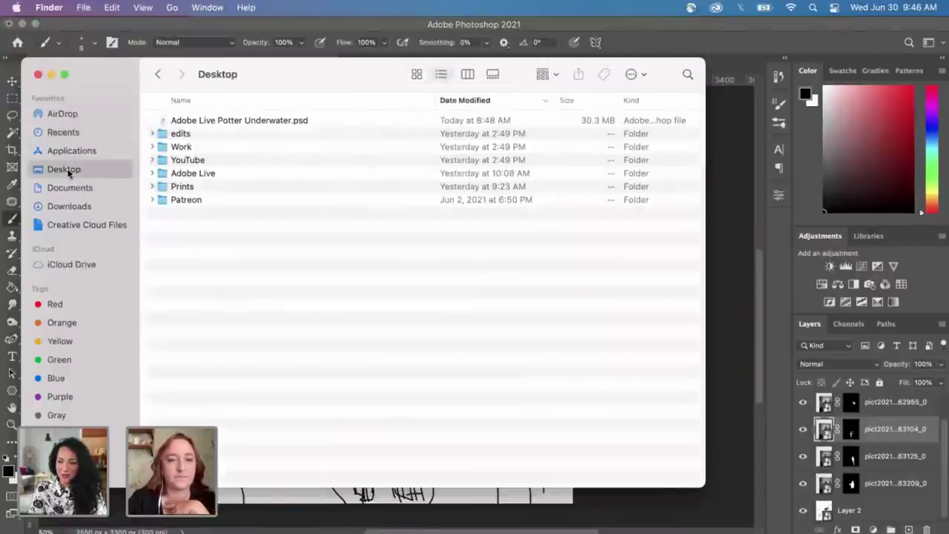
{"action": "double_click", "coordinate": [187, 175]}
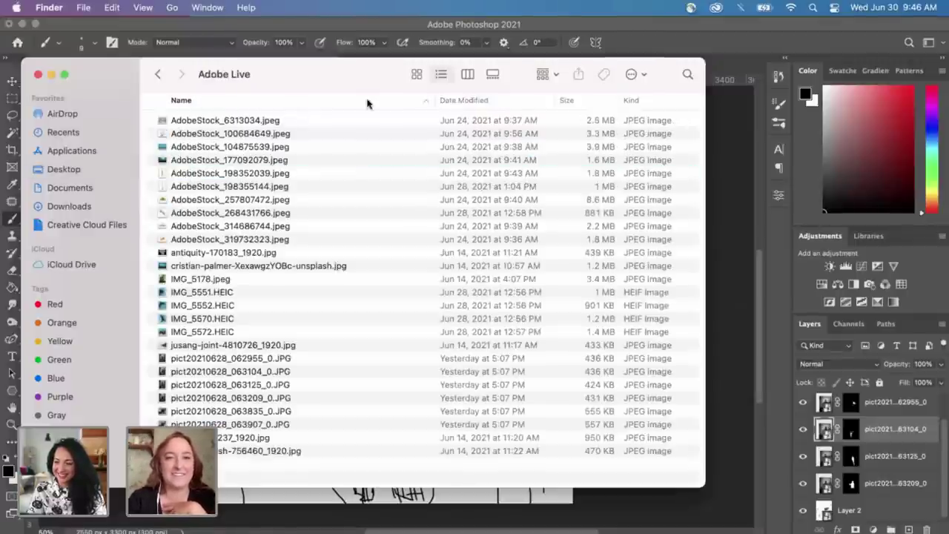
{"action": "left_click", "coordinate": [417, 74]}
{"action": "left_click", "coordinate": [264, 129]}
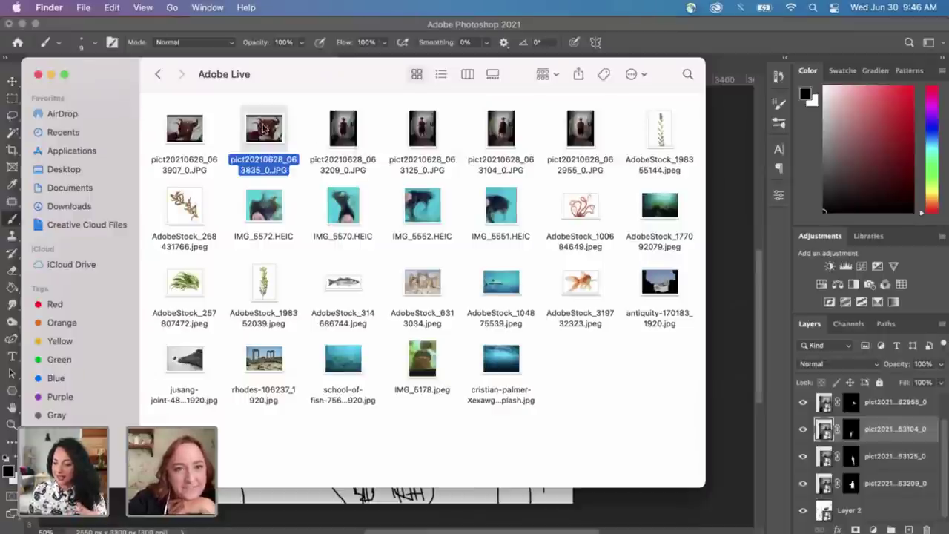
Step: Place the hair photo into the composite, rotated onto its side and moved up-left
{"action": "left_click_drag", "start_coordinate": [278, 132], "coordinate": [514, 510]}
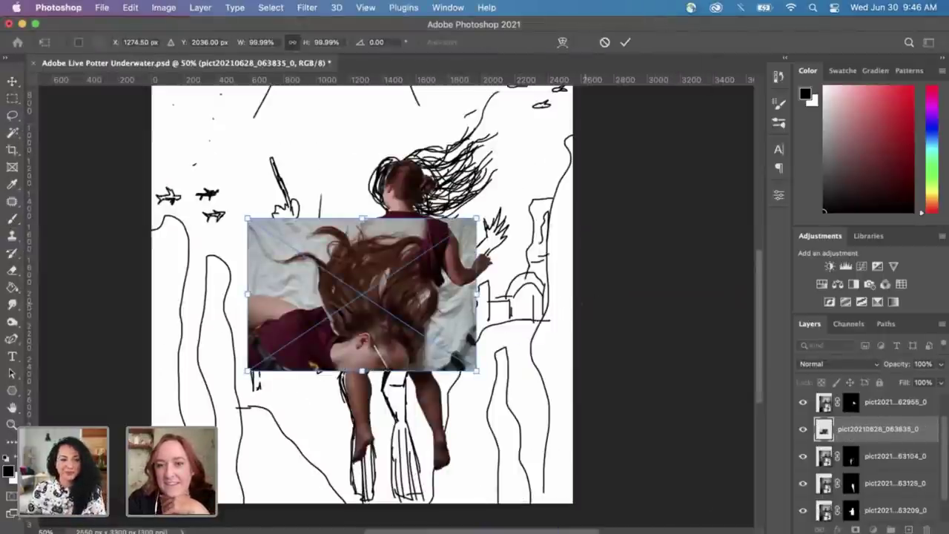
{"action": "left_click_drag", "start_coordinate": [519, 252], "coordinate": [375, 177]}
{"action": "left_click_drag", "start_coordinate": [366, 215], "coordinate": [272, 165]}
{"action": "key", "text": "Return"}
{"action": "key", "text": "b"}
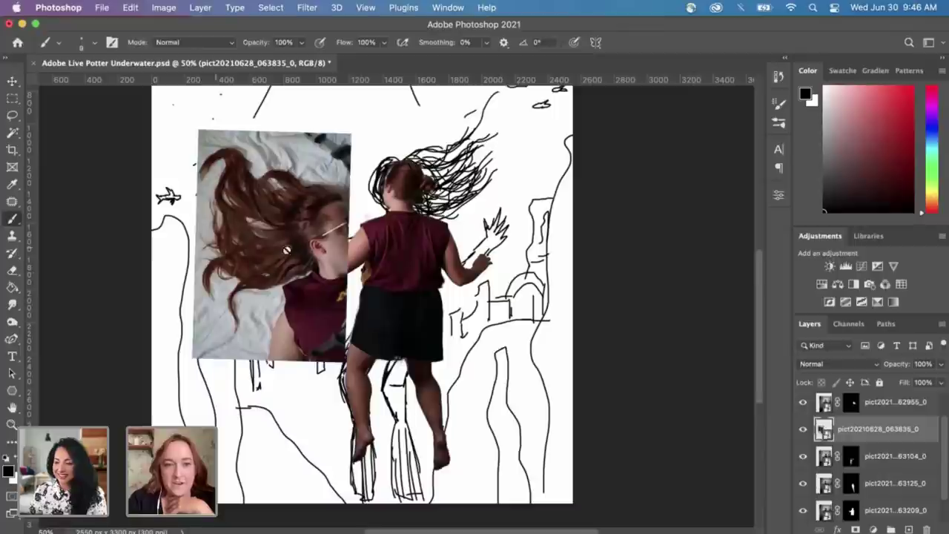
{"action": "left_click", "coordinate": [13, 82]}
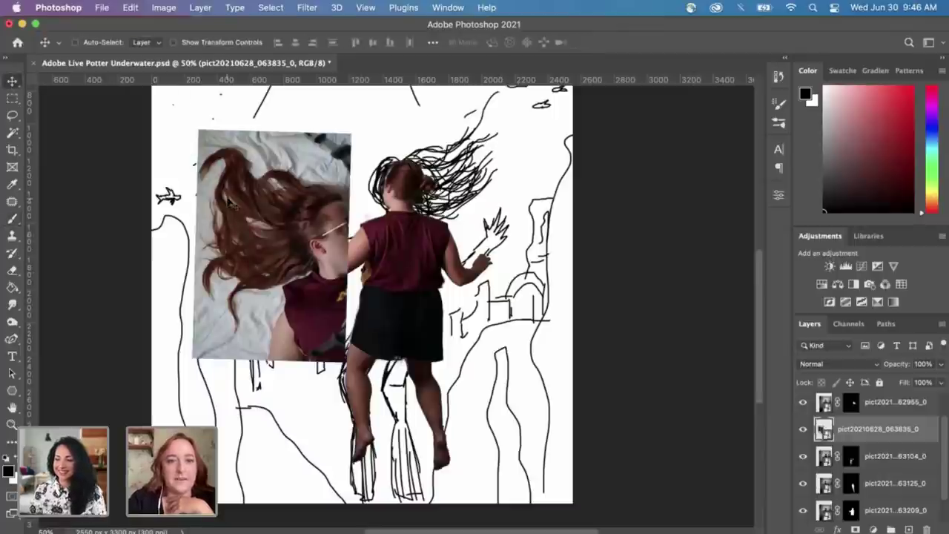
{"action": "left_click_drag", "start_coordinate": [230, 201], "coordinate": [202, 187]}
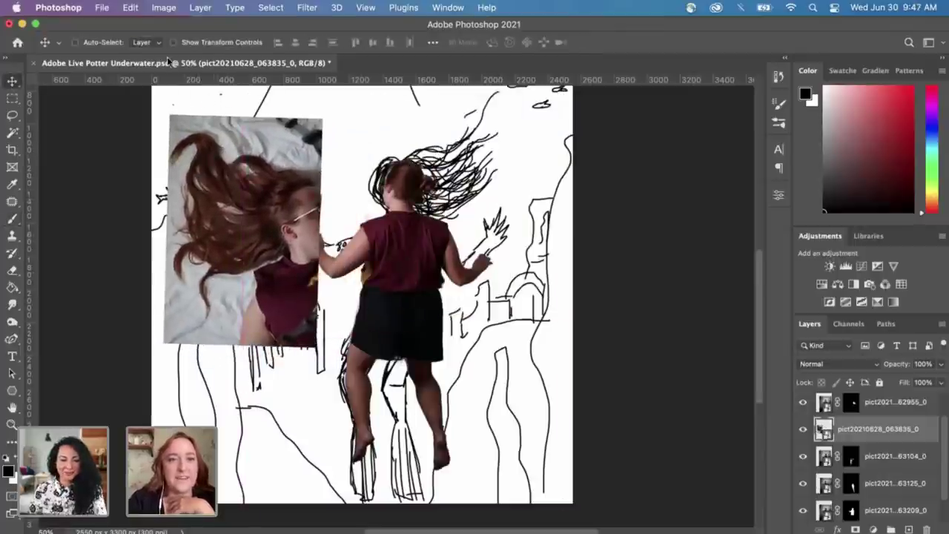
Step: Flip the hair photo horizontally, position it over the figure's head, and add a layer mask
{"action": "left_click", "coordinate": [131, 7]}
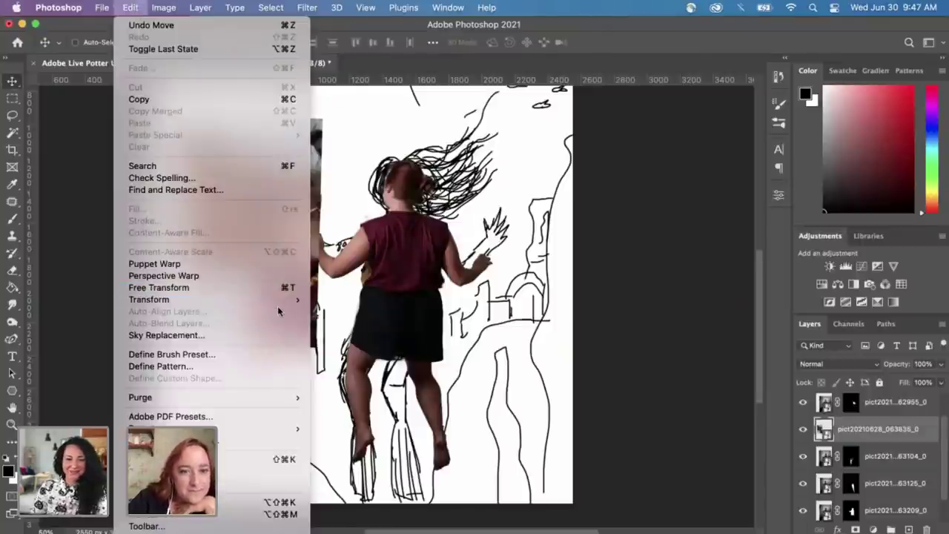
{"action": "mouse_move", "coordinate": [283, 302]}
{"action": "left_click", "coordinate": [383, 491]}
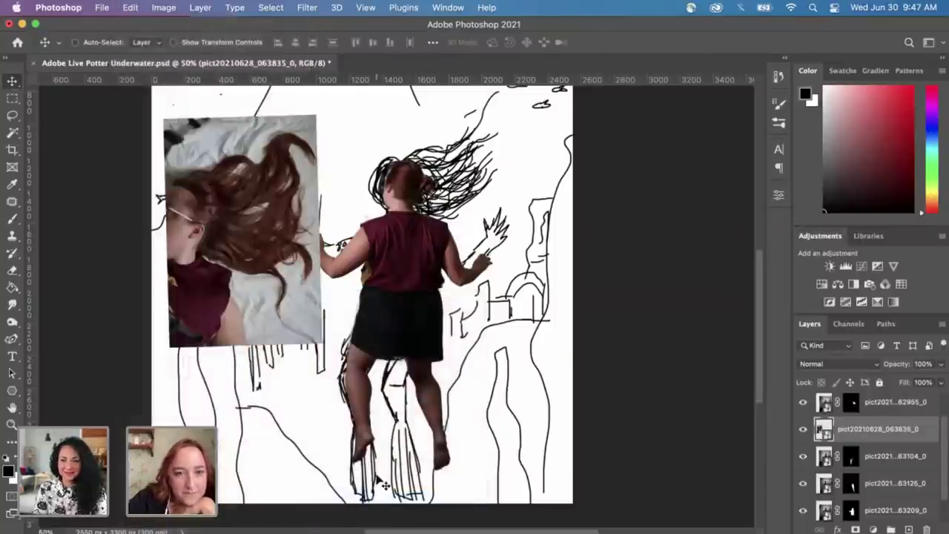
{"action": "left_click_drag", "start_coordinate": [366, 135], "coordinate": [515, 138]}
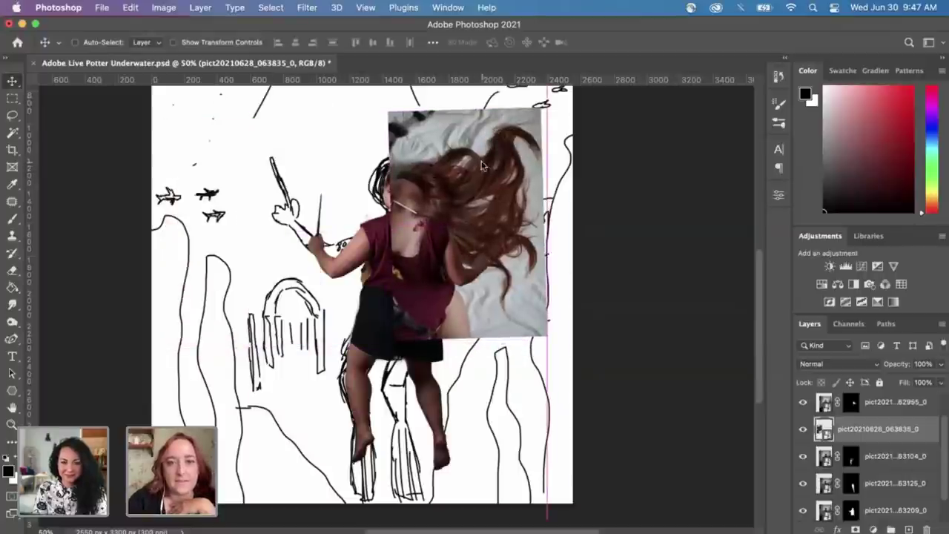
{"action": "left_click_drag", "start_coordinate": [460, 289], "coordinate": [460, 290]}
{"action": "key", "text": "super+plus"}
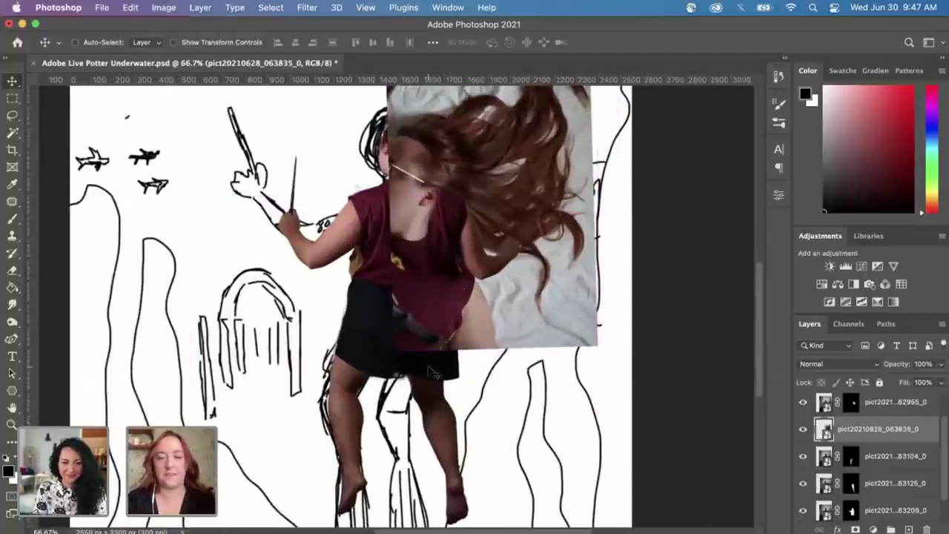
{"action": "scroll", "coordinate": [422, 264], "scroll_direction": "up", "scroll_amount": 5}
{"action": "left_click_drag", "start_coordinate": [421, 263], "coordinate": [445, 154]}
{"action": "left_click_drag", "start_coordinate": [440, 238], "coordinate": [443, 235]}
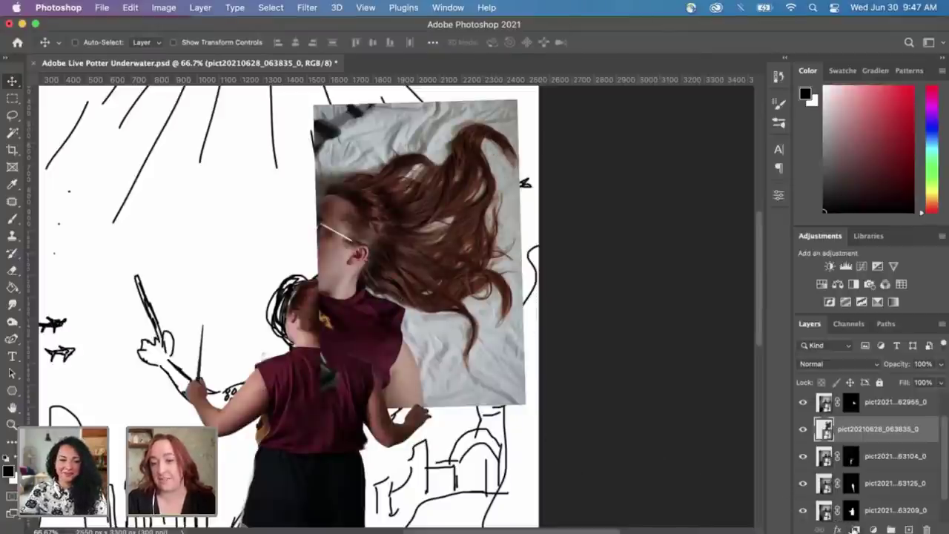
{"action": "left_click", "coordinate": [855, 530]}
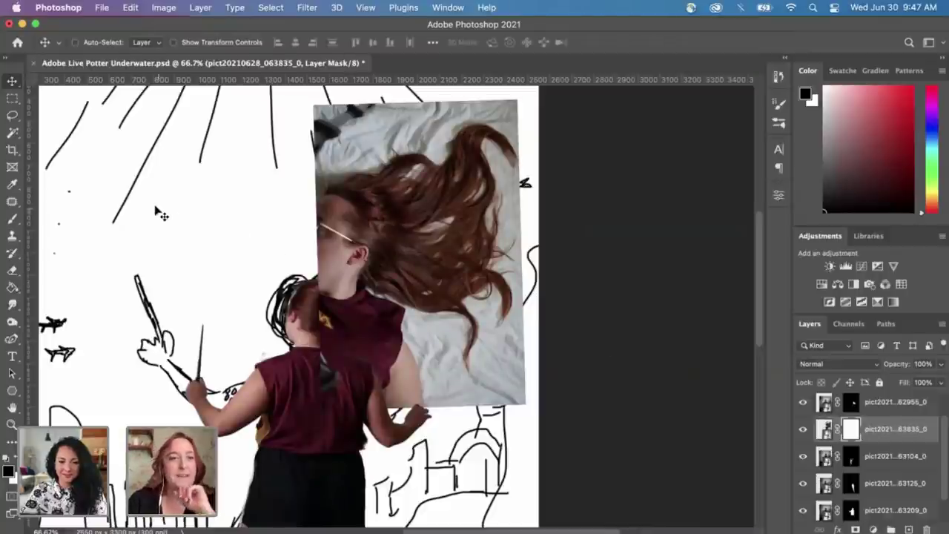
Step: Paint black on the mask with a 125 px brush, hiding the bedsheet, corners, purple patch and grey border
{"action": "left_click", "coordinate": [13, 219]}
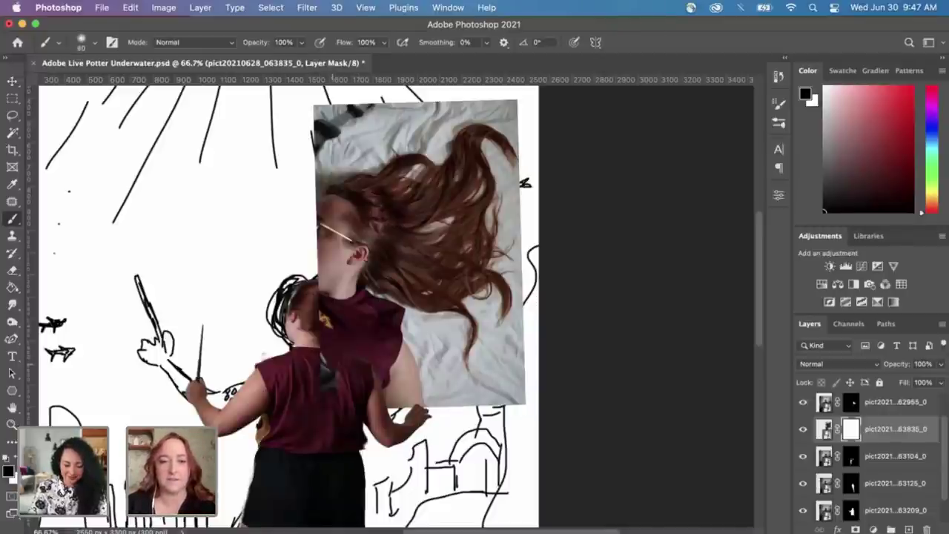
{"action": "key", "text": "bracketleft"}
{"action": "key", "text": "bracketleft"}
{"action": "key", "text": "bracketleft"}
{"action": "mouse_move", "coordinate": [326, 364]}
{"action": "left_mouse_down"}
{"action": "mouse_move", "coordinate": [345, 348]}
{"action": "mouse_move", "coordinate": [382, 386]}
{"action": "mouse_move", "coordinate": [423, 371]}
{"action": "mouse_move", "coordinate": [449, 374]}
{"action": "mouse_move", "coordinate": [356, 312]}
{"action": "mouse_move", "coordinate": [338, 327]}
{"action": "mouse_move", "coordinate": [400, 334]}
{"action": "mouse_move", "coordinate": [524, 400]}
{"action": "mouse_move", "coordinate": [518, 341]}
{"action": "mouse_move", "coordinate": [519, 371]}
{"action": "left_mouse_up"}
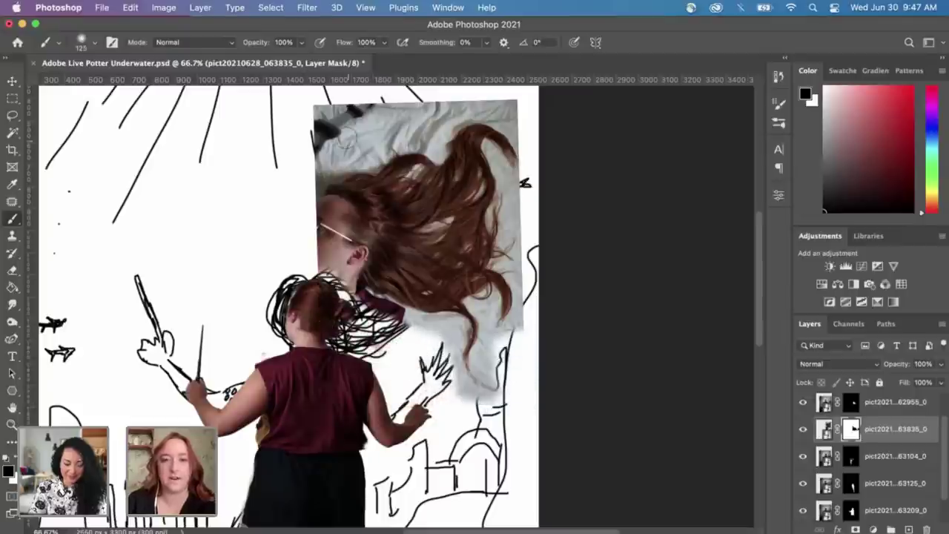
{"action": "mouse_move", "coordinate": [346, 138]}
{"action": "left_mouse_down"}
{"action": "mouse_move", "coordinate": [322, 119]}
{"action": "mouse_move", "coordinate": [319, 198]}
{"action": "mouse_move", "coordinate": [338, 208]}
{"action": "mouse_move", "coordinate": [338, 267]}
{"action": "mouse_move", "coordinate": [359, 249]}
{"action": "left_mouse_up"}
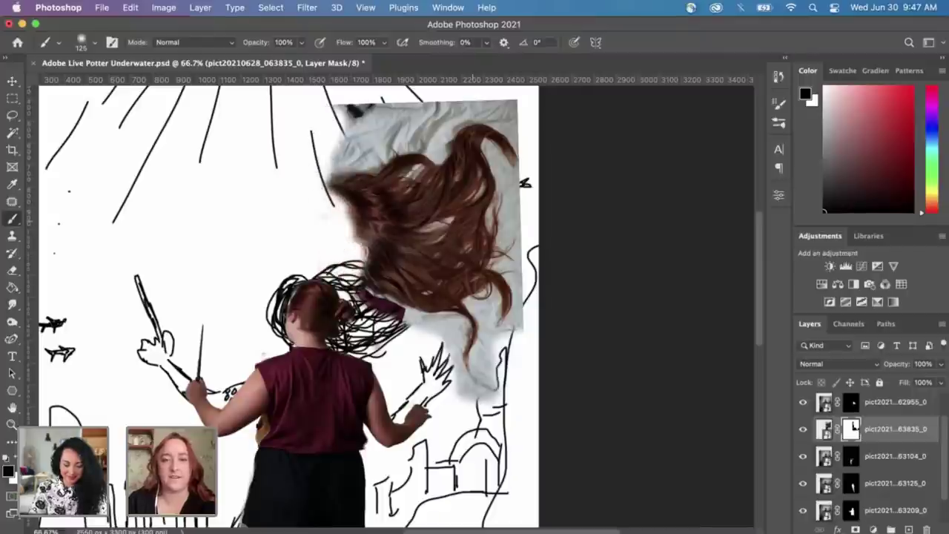
{"action": "left_click_drag", "start_coordinate": [360, 297], "coordinate": [394, 307]}
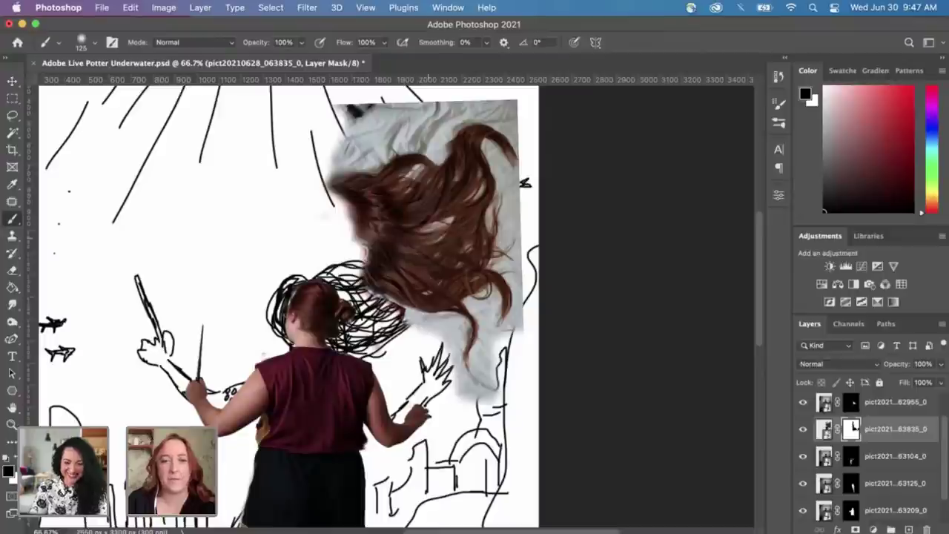
{"action": "mouse_move", "coordinate": [346, 97]}
{"action": "left_mouse_down"}
{"action": "mouse_move", "coordinate": [328, 151]}
{"action": "mouse_move", "coordinate": [376, 114]}
{"action": "mouse_move", "coordinate": [384, 112]}
{"action": "mouse_move", "coordinate": [345, 144]}
{"action": "mouse_move", "coordinate": [383, 136]}
{"action": "mouse_move", "coordinate": [423, 108]}
{"action": "mouse_move", "coordinate": [432, 119]}
{"action": "mouse_move", "coordinate": [412, 126]}
{"action": "mouse_move", "coordinate": [452, 103]}
{"action": "mouse_move", "coordinate": [504, 95]}
{"action": "mouse_move", "coordinate": [476, 93]}
{"action": "mouse_move", "coordinate": [521, 112]}
{"action": "mouse_move", "coordinate": [453, 101]}
{"action": "mouse_move", "coordinate": [523, 115]}
{"action": "left_mouse_up"}
{"action": "mouse_move", "coordinate": [526, 196]}
{"action": "left_mouse_down"}
{"action": "mouse_move", "coordinate": [521, 349]}
{"action": "mouse_move", "coordinate": [454, 395]}
{"action": "mouse_move", "coordinate": [462, 382]}
{"action": "mouse_move", "coordinate": [493, 386]}
{"action": "mouse_move", "coordinate": [492, 349]}
{"action": "mouse_move", "coordinate": [415, 326]}
{"action": "left_mouse_up"}
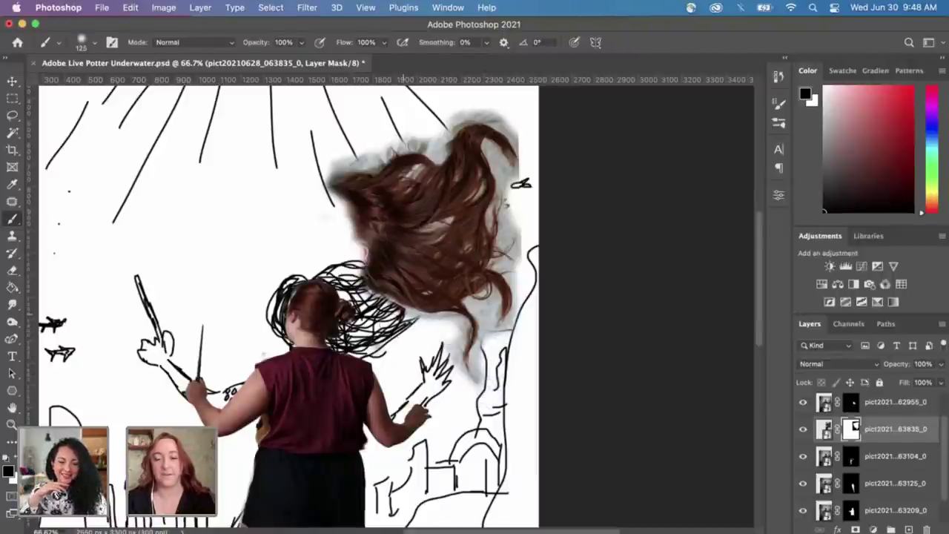
Step: Move the hair onto the girl's head and scale it to about 72%
{"action": "key", "text": "super+equal"}
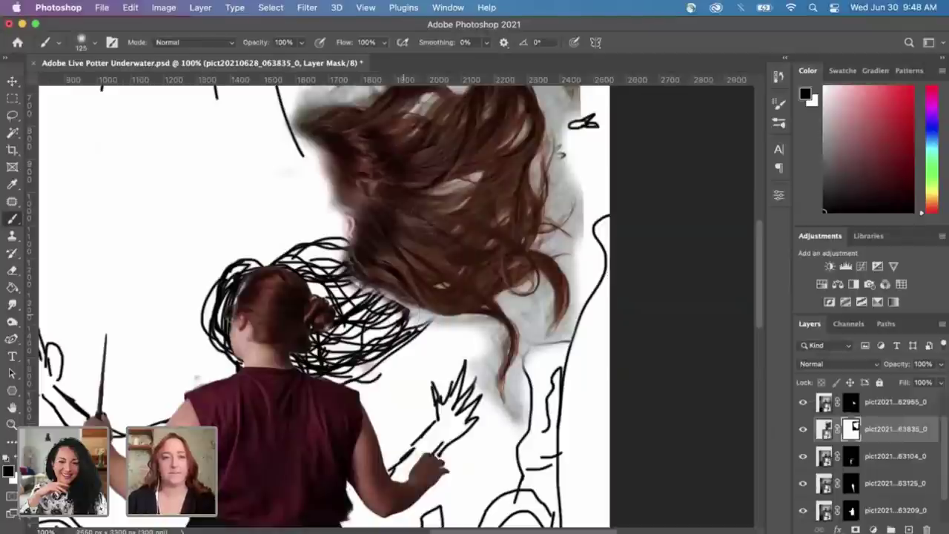
{"action": "left_click", "coordinate": [11, 82]}
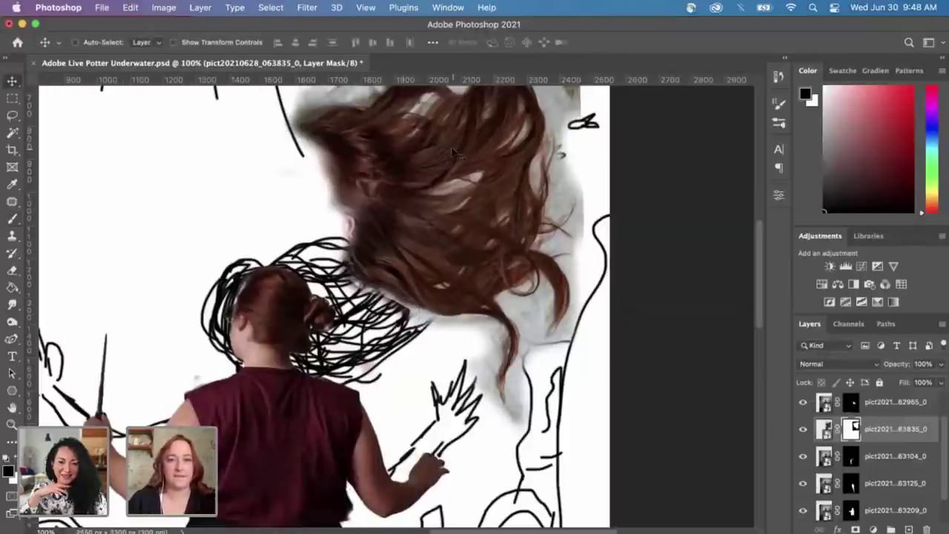
{"action": "left_click_drag", "start_coordinate": [454, 152], "coordinate": [429, 274]}
{"action": "key", "text": "super+t"}
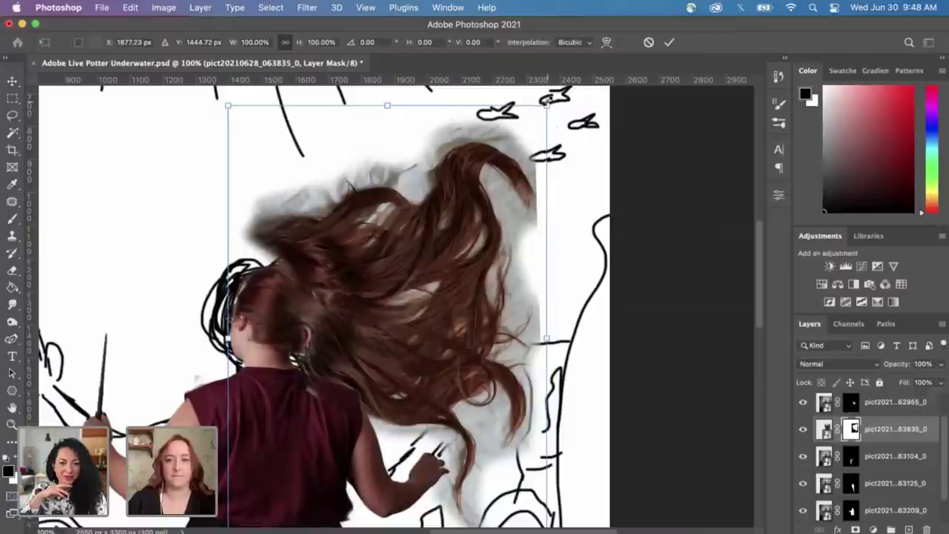
{"action": "left_click_drag", "start_coordinate": [546, 106], "coordinate": [455, 236]}
{"action": "left_click_drag", "start_coordinate": [401, 322], "coordinate": [512, 202]}
{"action": "key", "text": "Return"}
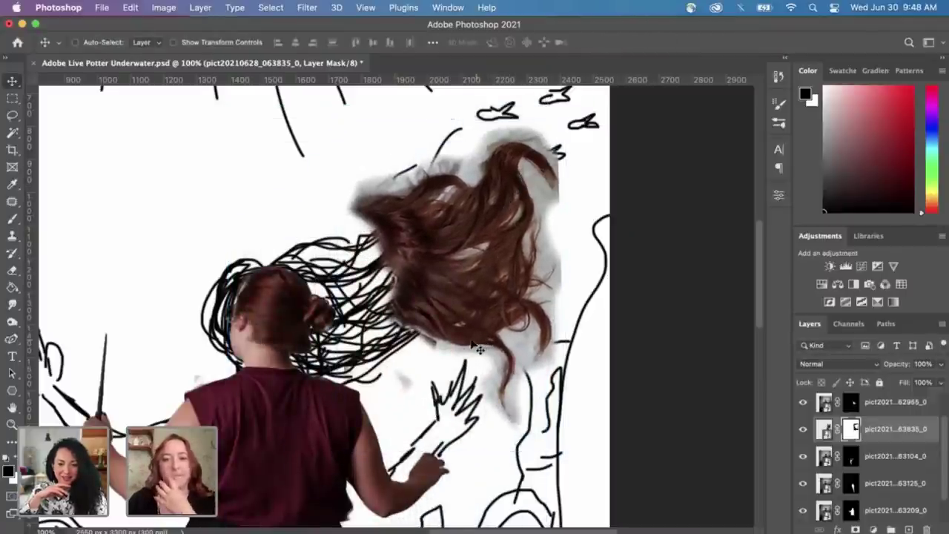
{"action": "key", "text": "b"}
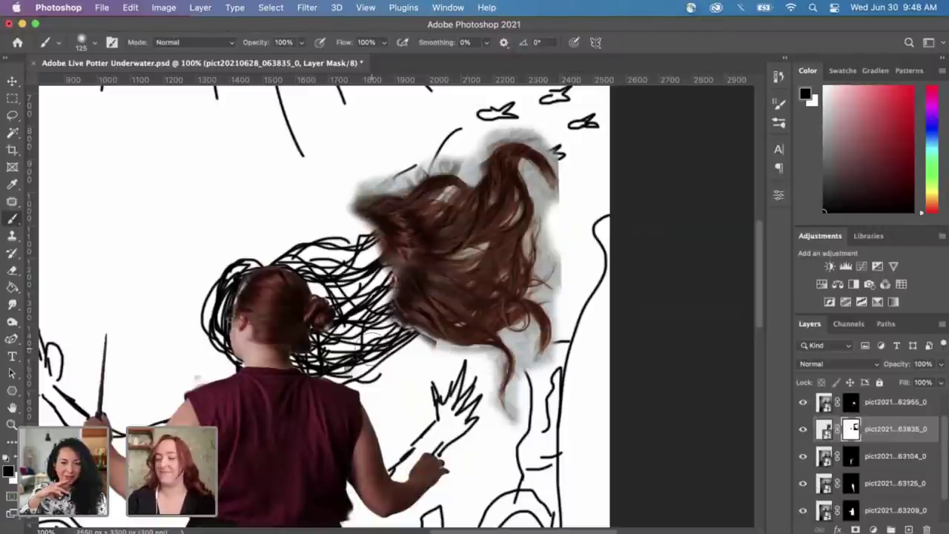
Step: Save the document
{"action": "key", "text": "super+s"}
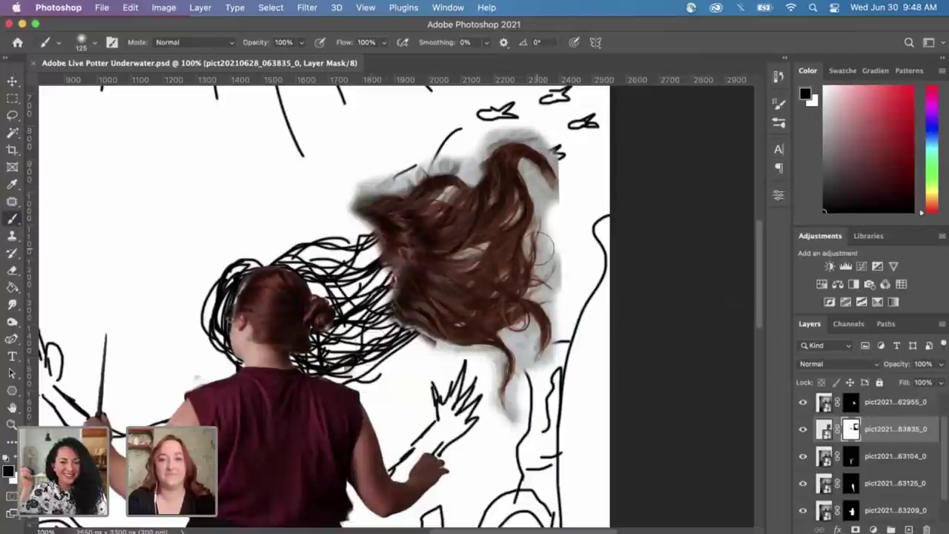
{"action": "scroll", "coordinate": [405, 288], "scroll_direction": "right", "scroll_amount": 3}
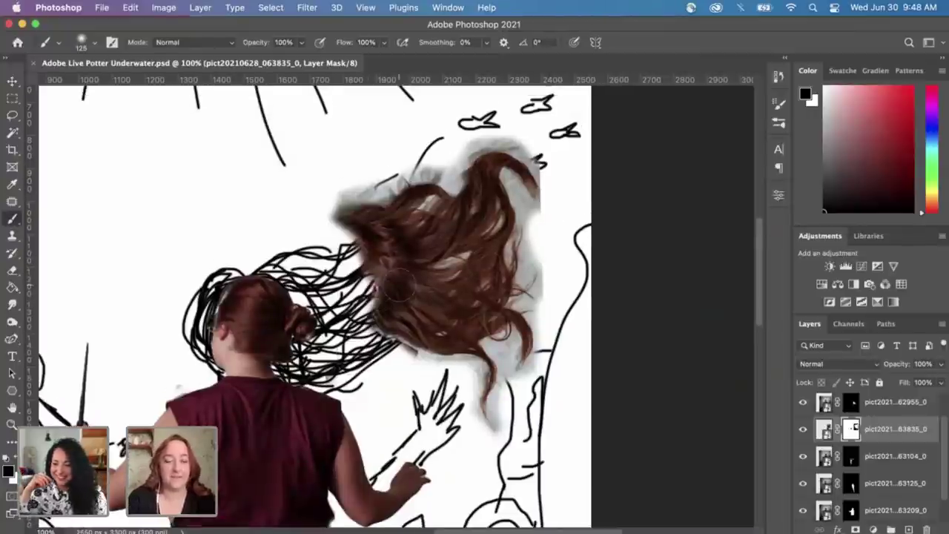
{"action": "scroll", "coordinate": [399, 286], "scroll_direction": "right", "scroll_amount": 1}
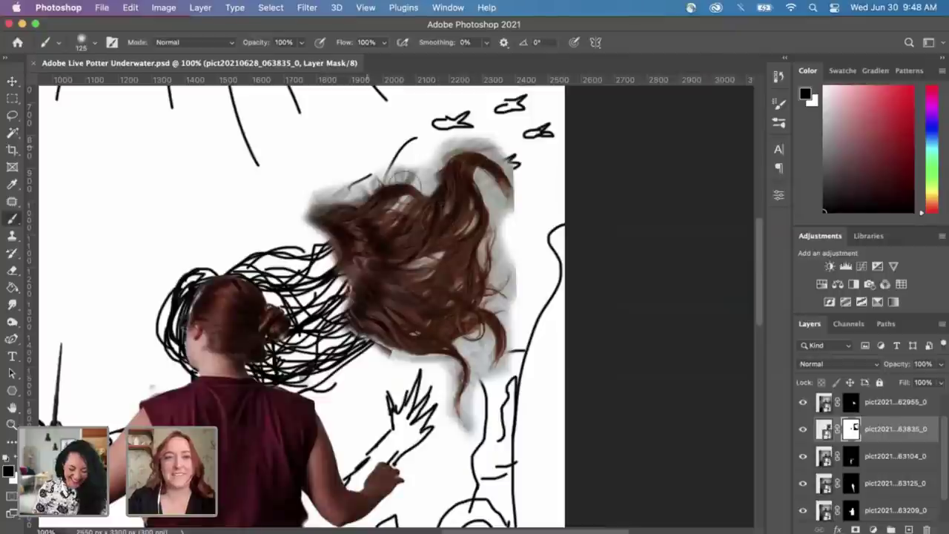
Step: Open Select and Mask at 200% and refine the grey halo right of and above-left of the hair
{"action": "left_click", "coordinate": [270, 9]}
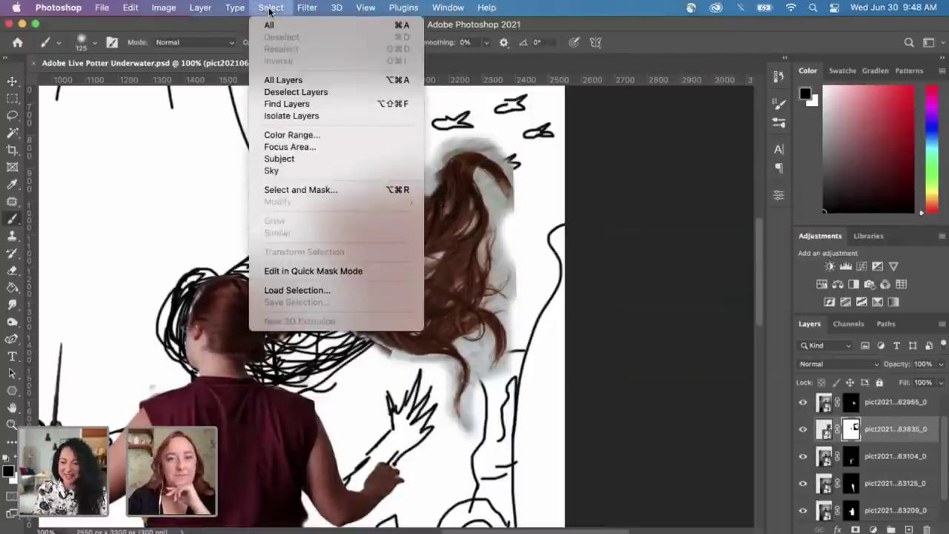
{"action": "left_click", "coordinate": [270, 9]}
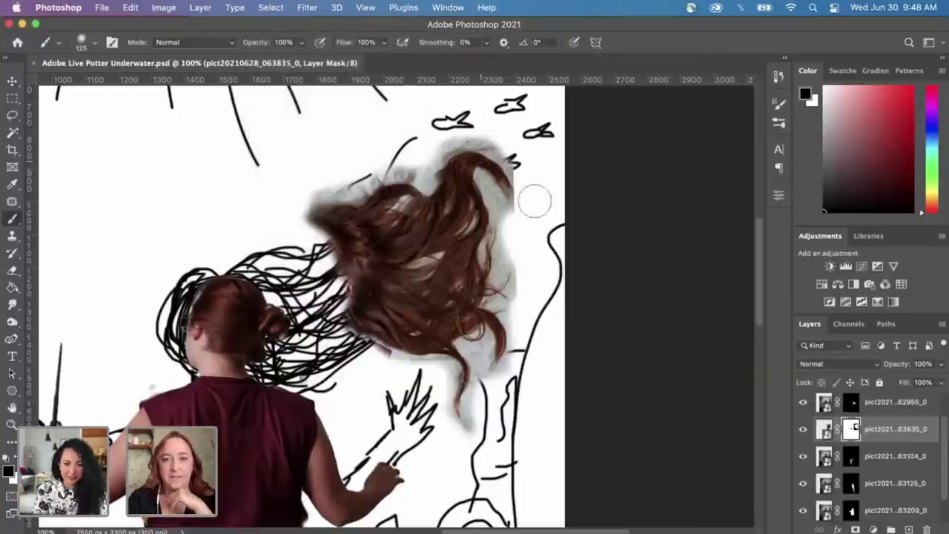
{"action": "left_click", "coordinate": [268, 9]}
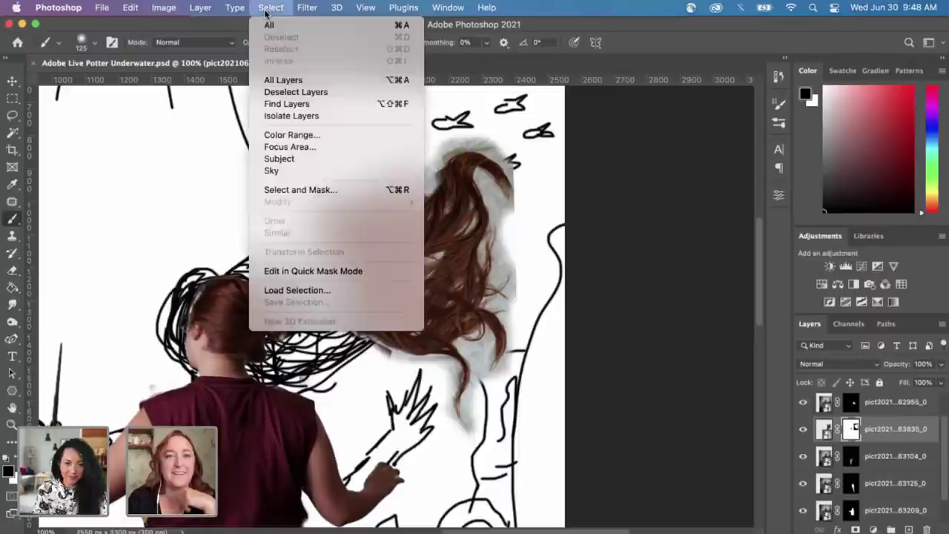
{"action": "left_click", "coordinate": [318, 189]}
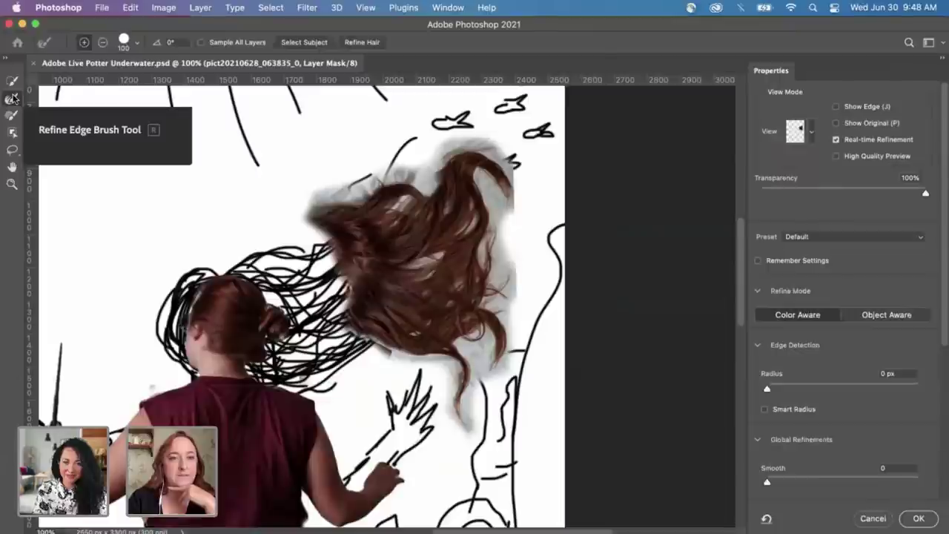
{"action": "key", "text": "super+equal"}
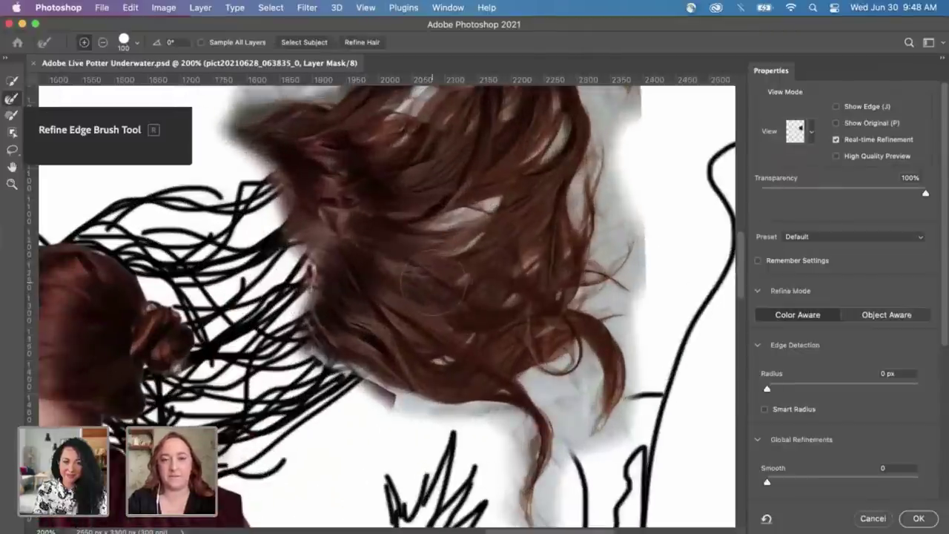
{"action": "scroll", "coordinate": [423, 267], "scroll_direction": "up", "scroll_amount": 3}
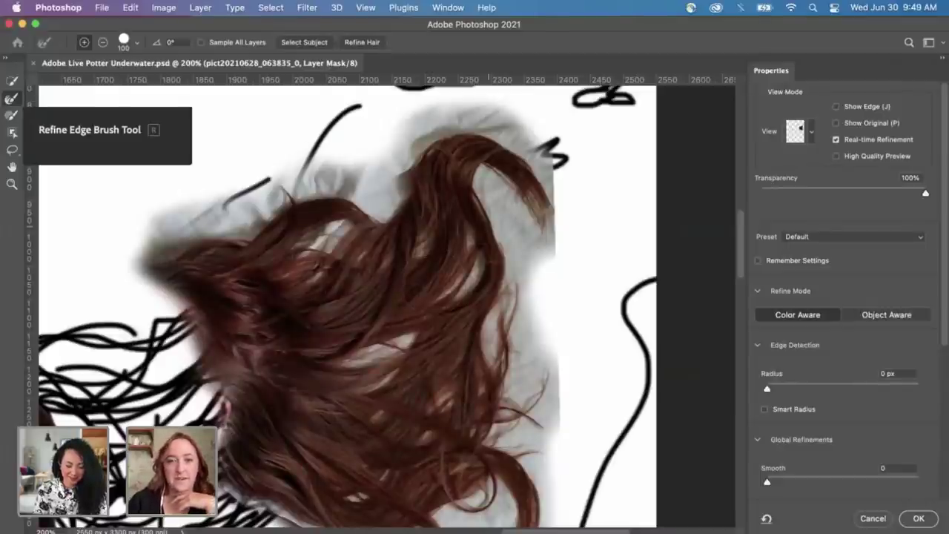
{"action": "mouse_move", "coordinate": [523, 237]}
{"action": "left_mouse_down"}
{"action": "mouse_move", "coordinate": [530, 256]}
{"action": "mouse_move", "coordinate": [496, 192]}
{"action": "mouse_move", "coordinate": [571, 252]}
{"action": "left_mouse_up"}
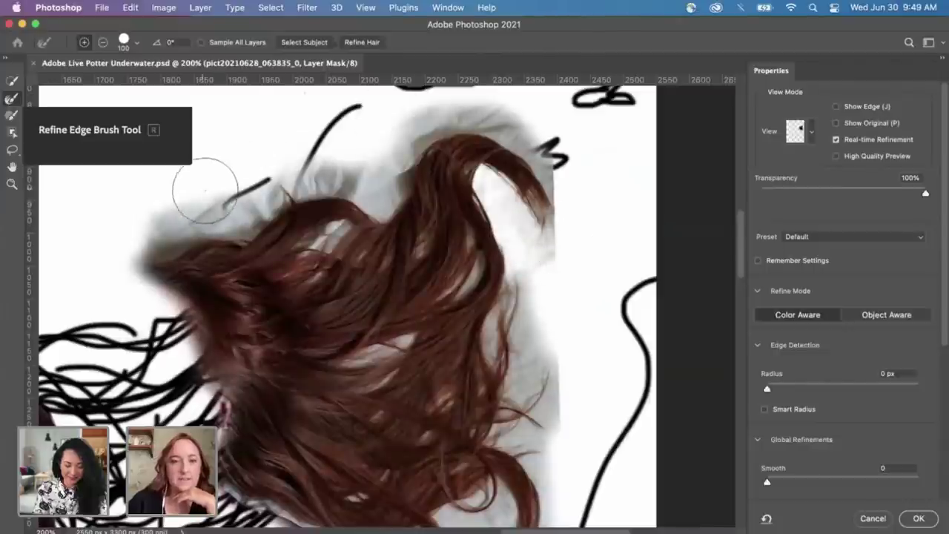
{"action": "mouse_move", "coordinate": [205, 190]}
{"action": "left_mouse_down"}
{"action": "mouse_move", "coordinate": [154, 239]}
{"action": "mouse_move", "coordinate": [202, 206]}
{"action": "mouse_move", "coordinate": [224, 202]}
{"action": "mouse_move", "coordinate": [243, 213]}
{"action": "mouse_move", "coordinate": [266, 182]}
{"action": "mouse_move", "coordinate": [313, 160]}
{"action": "mouse_move", "coordinate": [349, 157]}
{"action": "mouse_move", "coordinate": [357, 173]}
{"action": "mouse_move", "coordinate": [375, 171]}
{"action": "mouse_move", "coordinate": [404, 143]}
{"action": "mouse_move", "coordinate": [369, 149]}
{"action": "mouse_move", "coordinate": [348, 137]}
{"action": "mouse_move", "coordinate": [186, 197]}
{"action": "left_mouse_up"}
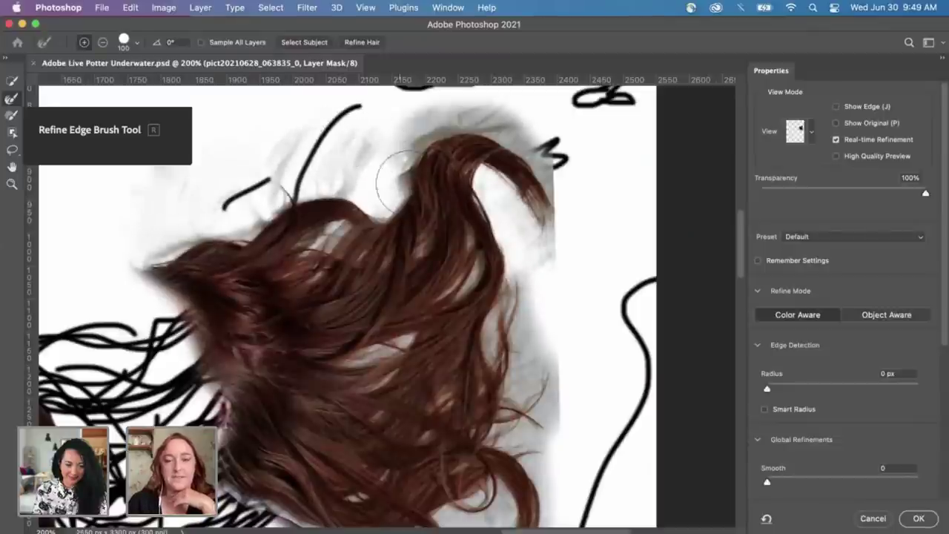
Step: With the refining brush shrunk to 60, refine the halo along the hair's upper left and right edge
{"action": "scroll", "coordinate": [397, 178], "scroll_direction": "down", "scroll_amount": 3}
{"action": "scroll", "coordinate": [397, 178], "scroll_direction": "right", "scroll_amount": 3}
{"action": "key", "text": "bracketleft"}
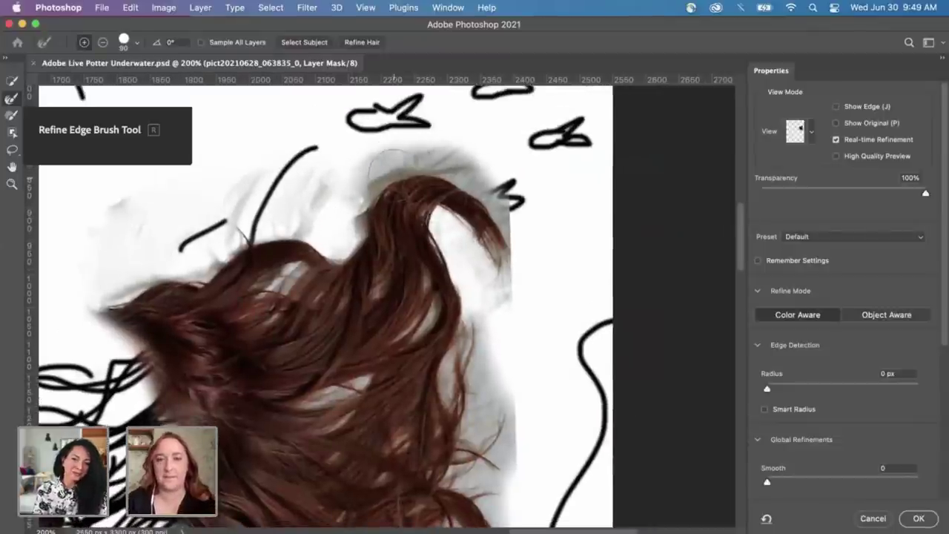
{"action": "key", "text": "bracketleft"}
{"action": "key", "text": "bracketleft"}
{"action": "key", "text": "bracketleft"}
{"action": "mouse_move", "coordinate": [391, 159]}
{"action": "left_mouse_down"}
{"action": "mouse_move", "coordinate": [358, 181]}
{"action": "mouse_move", "coordinate": [406, 152]}
{"action": "mouse_move", "coordinate": [452, 154]}
{"action": "mouse_move", "coordinate": [517, 210]}
{"action": "left_mouse_up"}
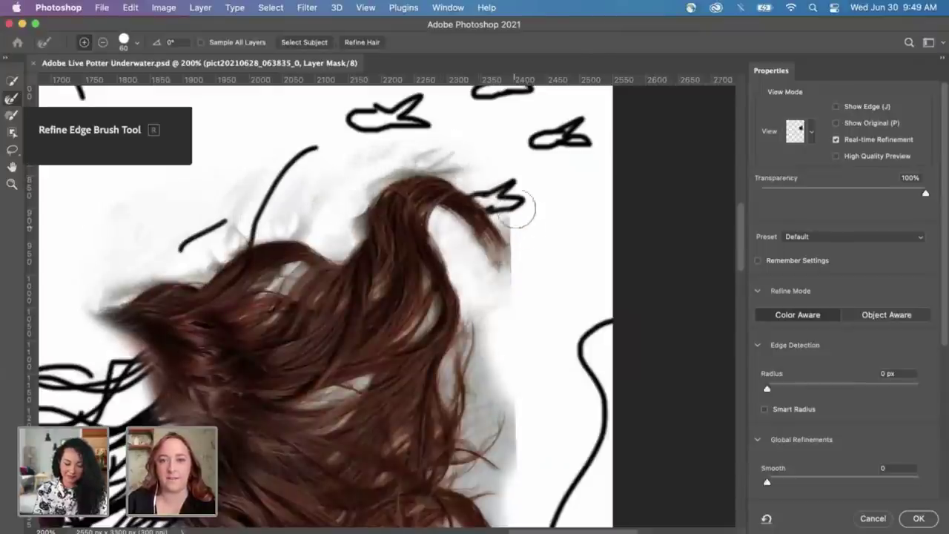
{"action": "left_click_drag", "start_coordinate": [470, 333], "coordinate": [483, 262]}
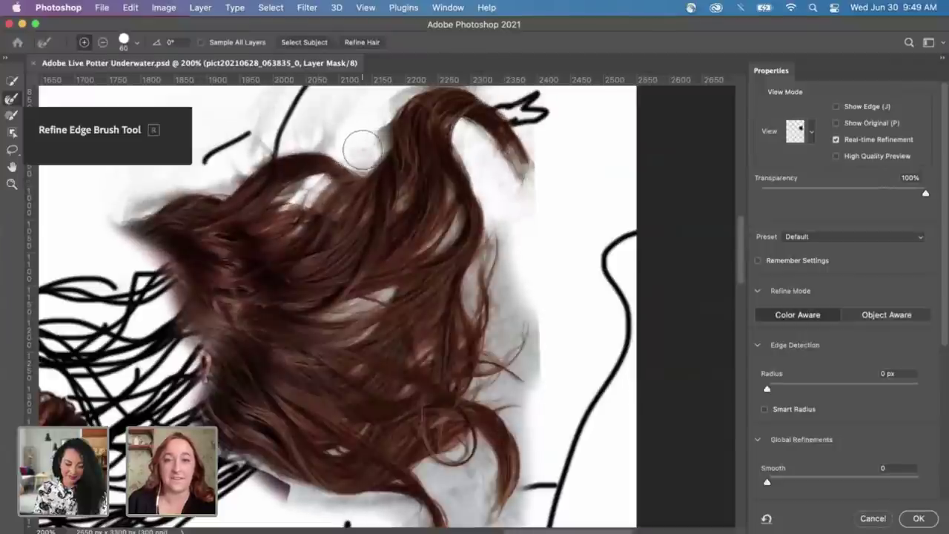
{"action": "left_click_drag", "start_coordinate": [507, 216], "coordinate": [499, 314]}
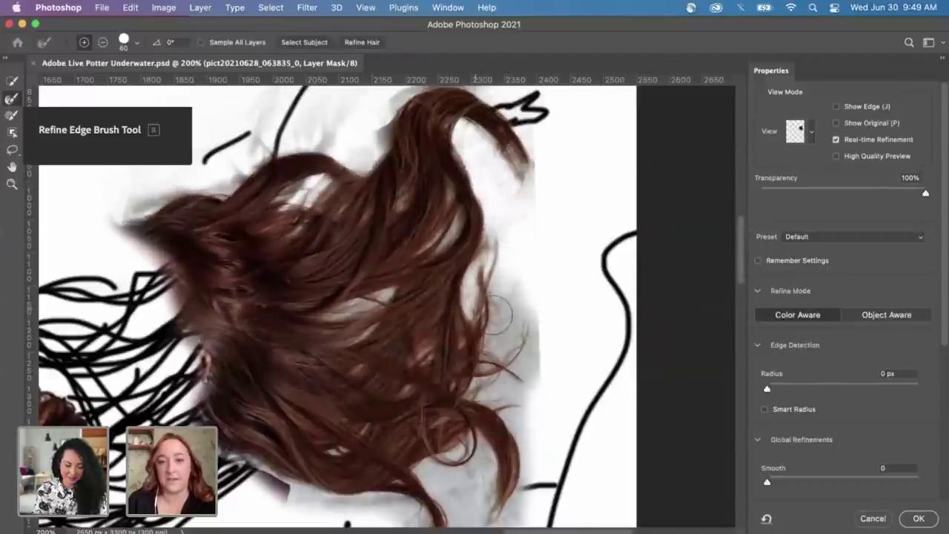
{"action": "left_click_drag", "start_coordinate": [515, 375], "coordinate": [502, 282]}
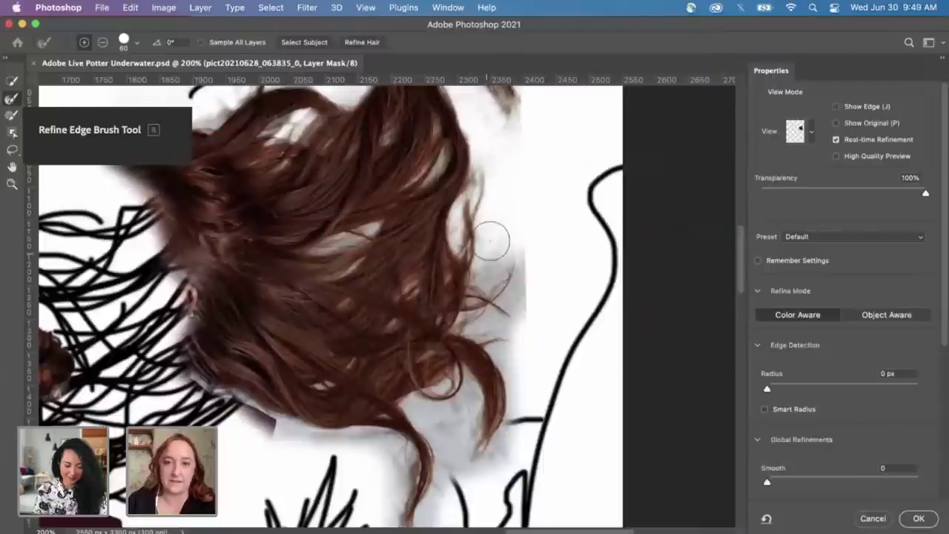
{"action": "mouse_move", "coordinate": [491, 239]}
{"action": "left_mouse_down"}
{"action": "mouse_move", "coordinate": [495, 269]}
{"action": "mouse_move", "coordinate": [519, 262]}
{"action": "mouse_move", "coordinate": [508, 332]}
{"action": "mouse_move", "coordinate": [487, 337]}
{"action": "mouse_move", "coordinate": [500, 339]}
{"action": "mouse_move", "coordinate": [524, 419]}
{"action": "left_mouse_up"}
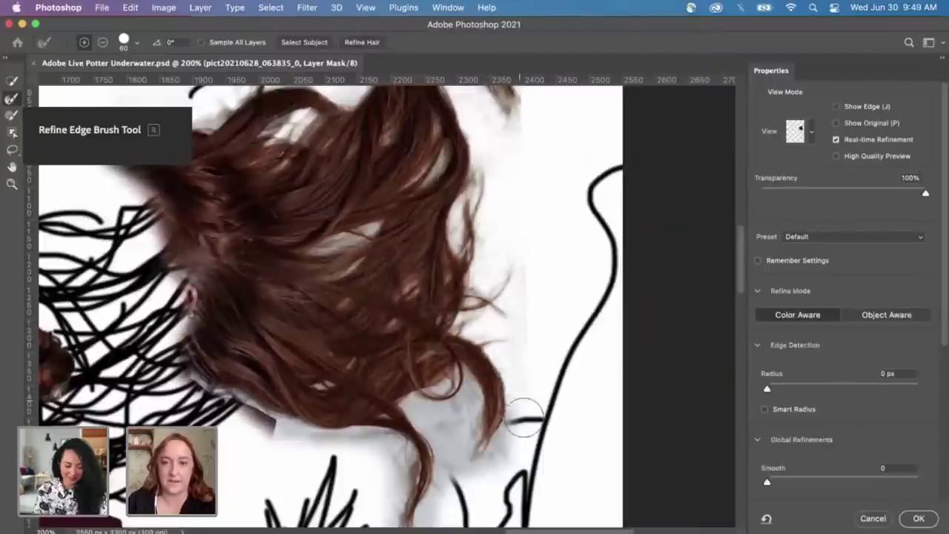
{"action": "mouse_move", "coordinate": [434, 398]}
{"action": "left_mouse_down"}
{"action": "mouse_move", "coordinate": [434, 329]}
{"action": "mouse_move", "coordinate": [431, 344]}
{"action": "mouse_move", "coordinate": [475, 327]}
{"action": "mouse_move", "coordinate": [512, 389]}
{"action": "mouse_move", "coordinate": [448, 392]}
{"action": "mouse_move", "coordinate": [430, 492]}
{"action": "mouse_move", "coordinate": [388, 435]}
{"action": "mouse_move", "coordinate": [384, 380]}
{"action": "mouse_move", "coordinate": [255, 364]}
{"action": "mouse_move", "coordinate": [223, 330]}
{"action": "mouse_move", "coordinate": [319, 379]}
{"action": "mouse_move", "coordinate": [253, 361]}
{"action": "mouse_move", "coordinate": [184, 316]}
{"action": "left_mouse_up"}
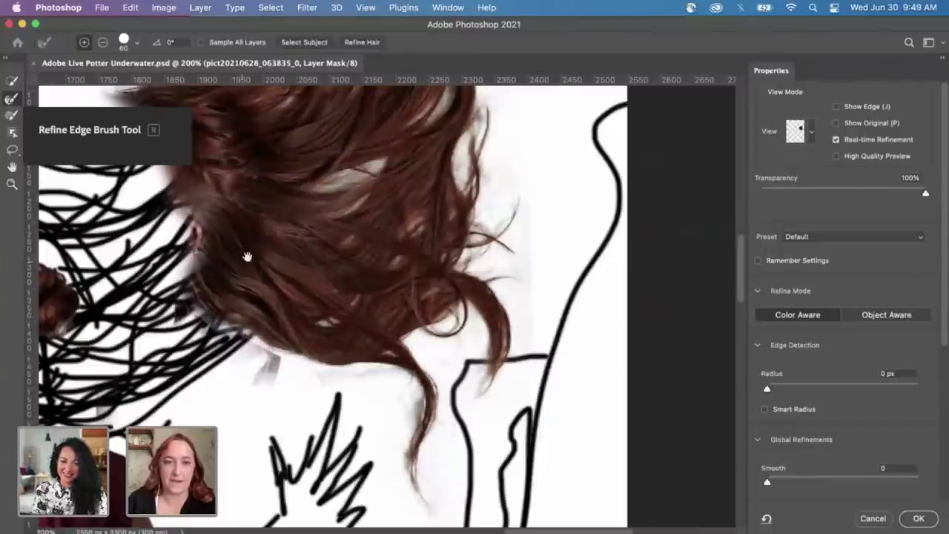
Step: Refine the hair's left edge with the Refine Edge Brush and apply the result with OK
{"action": "scroll", "coordinate": [267, 274], "scroll_direction": "up", "scroll_amount": 5}
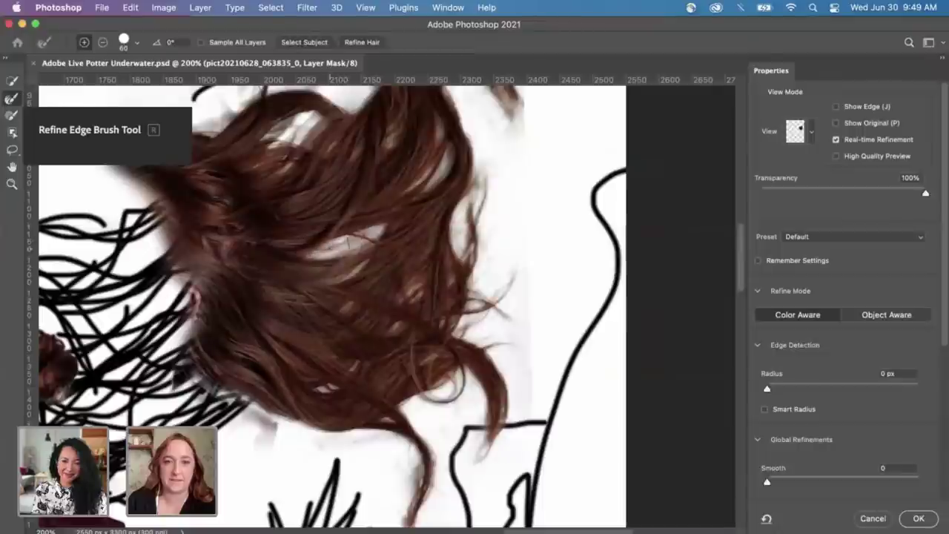
{"action": "scroll", "coordinate": [483, 343], "scroll_direction": "down", "scroll_amount": 1}
{"action": "scroll", "coordinate": [483, 343], "scroll_direction": "down", "scroll_amount": 5}
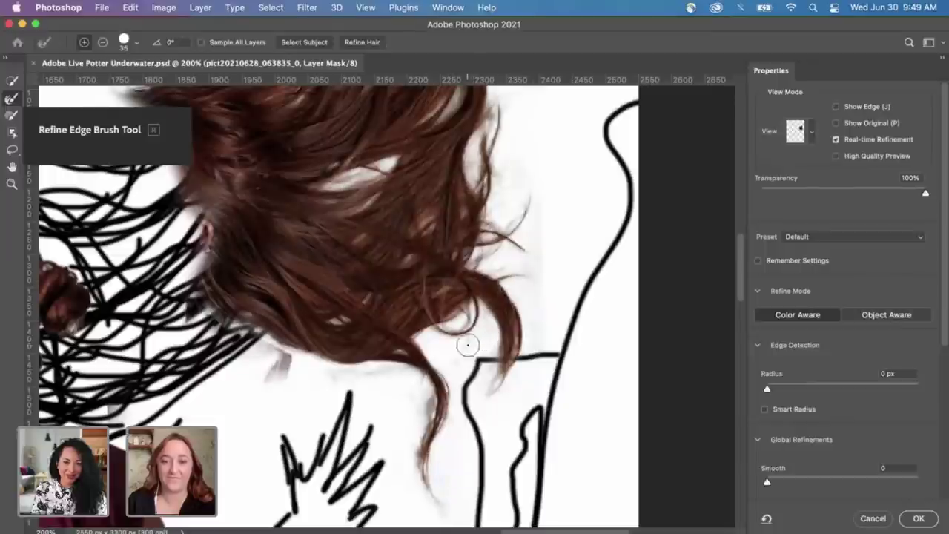
{"action": "left_click_drag", "start_coordinate": [293, 155], "coordinate": [331, 236]}
{"action": "left_click_drag", "start_coordinate": [395, 121], "coordinate": [371, 186]}
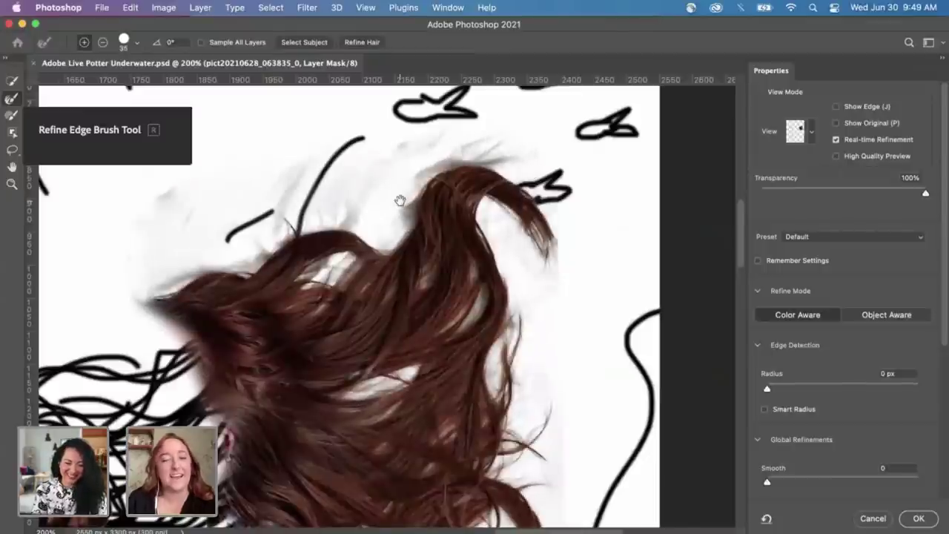
{"action": "left_click_drag", "start_coordinate": [398, 201], "coordinate": [378, 218]}
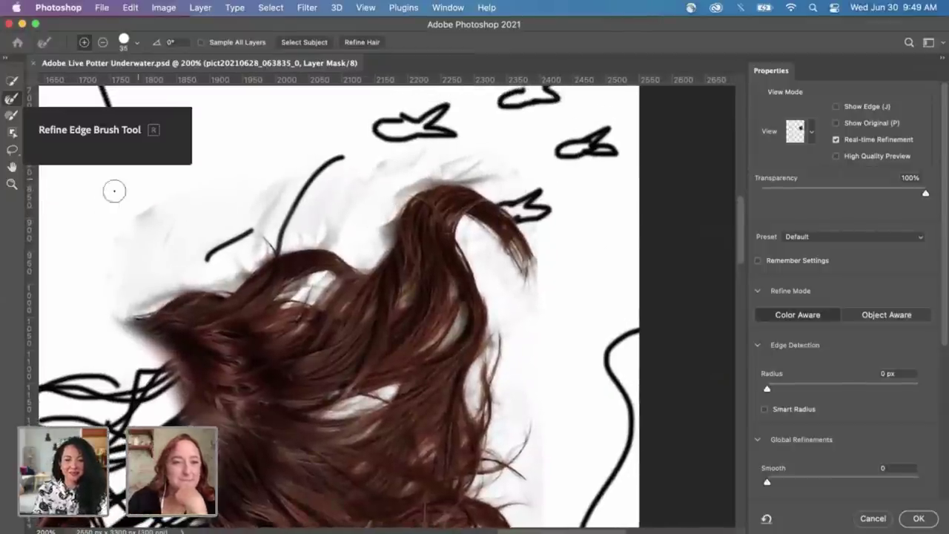
{"action": "mouse_move", "coordinate": [139, 245]}
{"action": "left_mouse_down"}
{"action": "mouse_move", "coordinate": [159, 302]}
{"action": "mouse_move", "coordinate": [147, 295]}
{"action": "mouse_move", "coordinate": [111, 334]}
{"action": "left_mouse_up"}
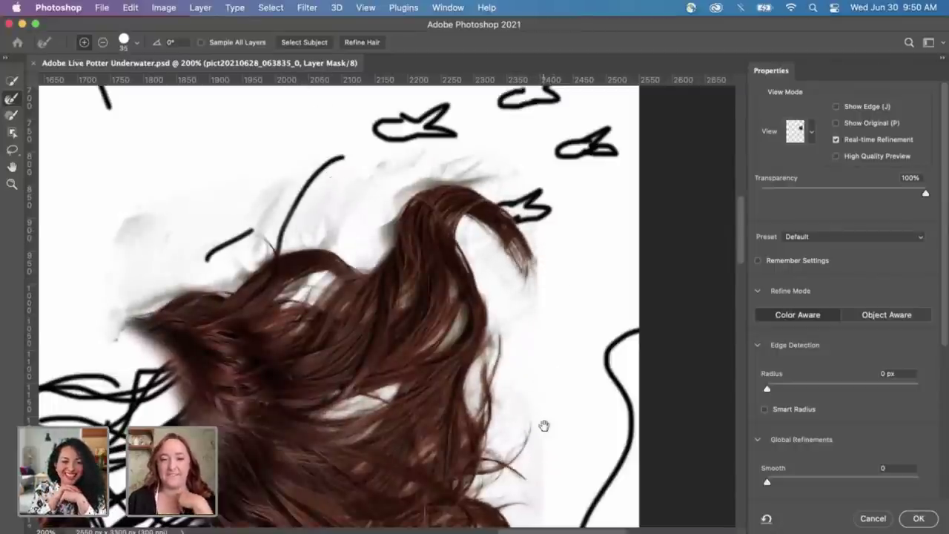
{"action": "scroll", "coordinate": [545, 426], "scroll_direction": "down", "scroll_amount": 5}
{"action": "scroll", "coordinate": [545, 426], "scroll_direction": "right", "scroll_amount": 2}
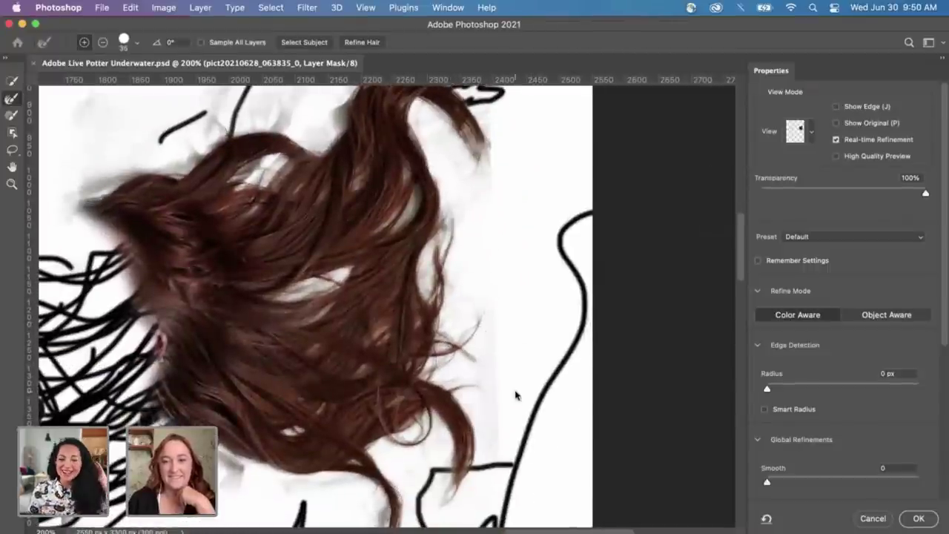
{"action": "left_click", "coordinate": [920, 519]}
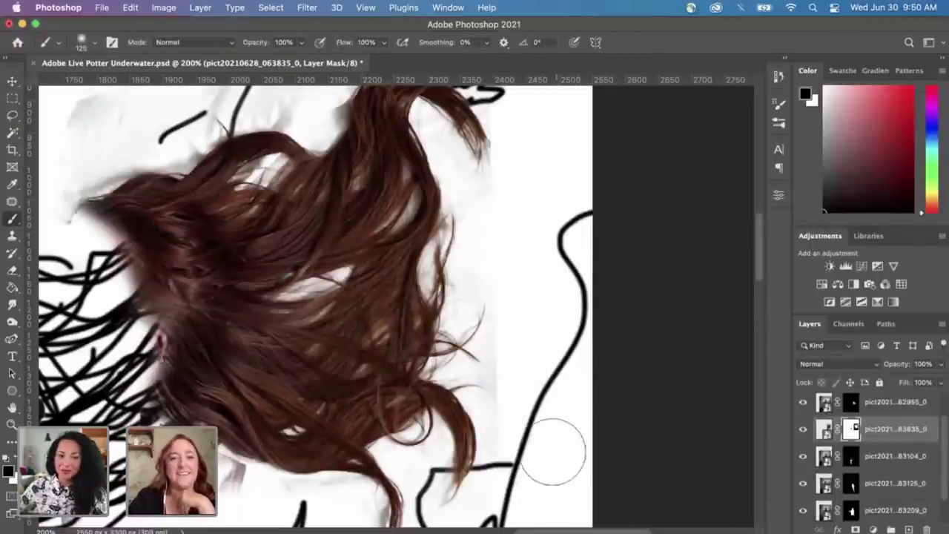
{"action": "scroll", "coordinate": [551, 445], "scroll_direction": "up", "scroll_amount": 3}
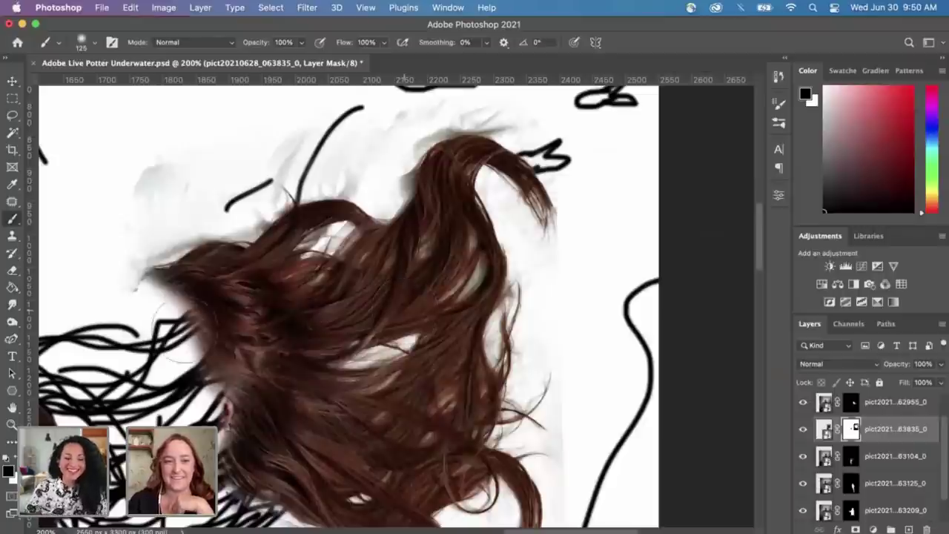
{"action": "left_click_drag", "start_coordinate": [428, 218], "coordinate": [405, 233]}
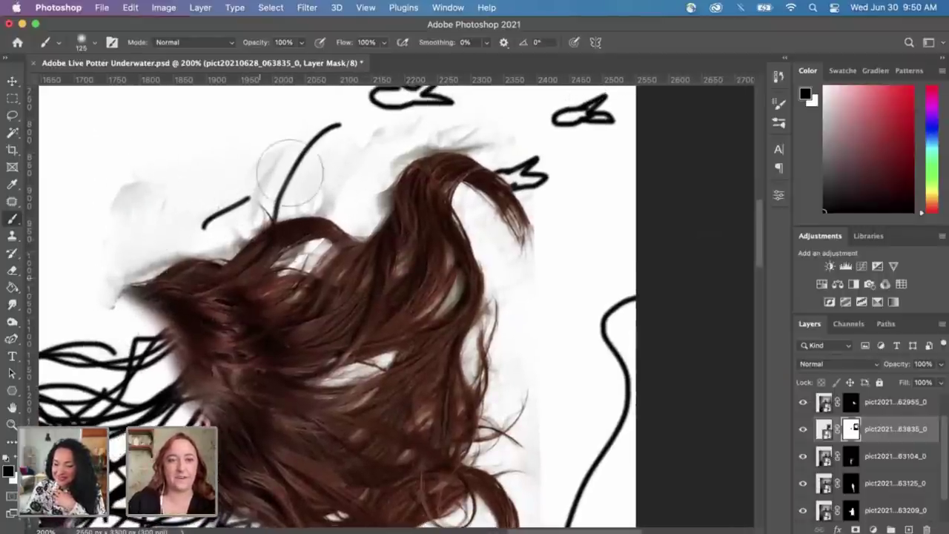
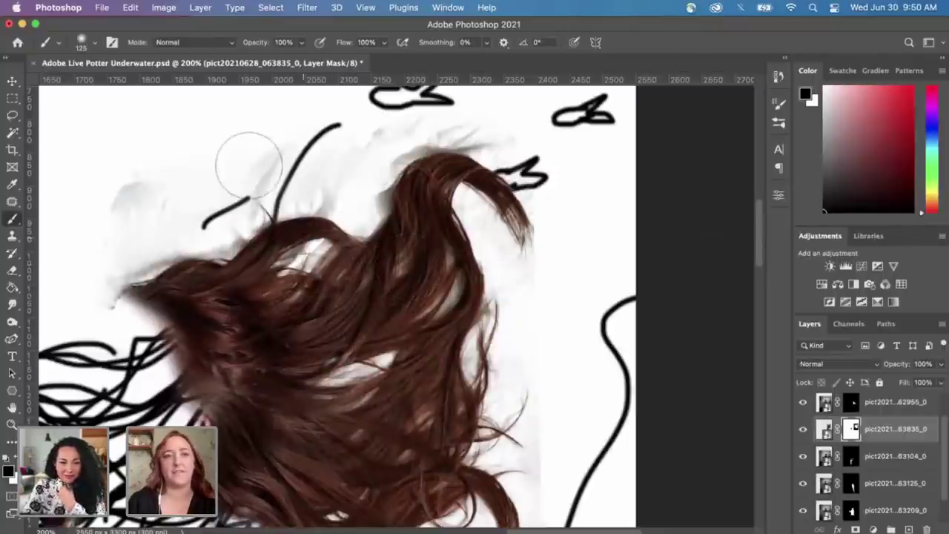
Step: Set the brush to Overlay mode and paint out the grey haze above, right and left of the hair
{"action": "left_click", "coordinate": [221, 45]}
{"action": "left_click", "coordinate": [187, 241]}
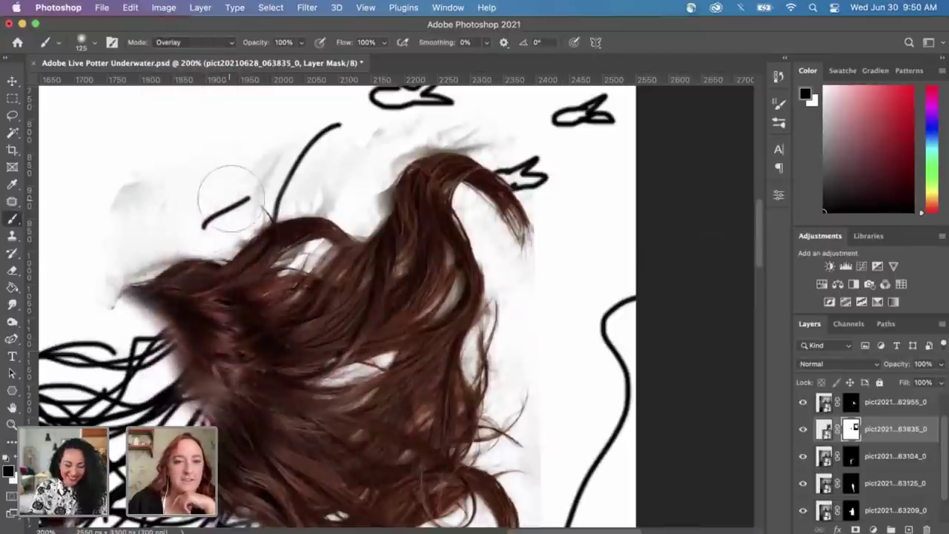
{"action": "mouse_move", "coordinate": [290, 175]}
{"action": "left_mouse_down"}
{"action": "mouse_move", "coordinate": [333, 174]}
{"action": "mouse_move", "coordinate": [350, 206]}
{"action": "mouse_move", "coordinate": [377, 140]}
{"action": "mouse_move", "coordinate": [449, 120]}
{"action": "mouse_move", "coordinate": [577, 187]}
{"action": "left_mouse_up"}
{"action": "scroll", "coordinate": [527, 272], "scroll_direction": "down", "scroll_amount": 3}
{"action": "scroll", "coordinate": [527, 271], "scroll_direction": "right", "scroll_amount": 2}
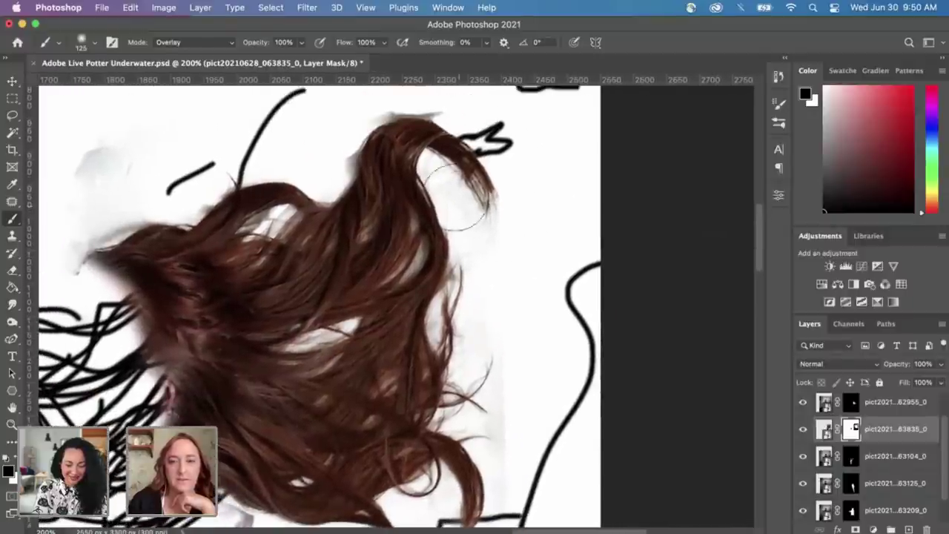
{"action": "mouse_move", "coordinate": [487, 339]}
{"action": "left_mouse_down"}
{"action": "mouse_move", "coordinate": [434, 361]}
{"action": "mouse_move", "coordinate": [438, 163]}
{"action": "mouse_move", "coordinate": [441, 352]}
{"action": "mouse_move", "coordinate": [464, 394]}
{"action": "mouse_move", "coordinate": [373, 497]}
{"action": "mouse_move", "coordinate": [369, 476]}
{"action": "mouse_move", "coordinate": [436, 409]}
{"action": "mouse_move", "coordinate": [340, 401]}
{"action": "mouse_move", "coordinate": [353, 391]}
{"action": "mouse_move", "coordinate": [311, 360]}
{"action": "mouse_move", "coordinate": [317, 366]}
{"action": "mouse_move", "coordinate": [182, 330]}
{"action": "mouse_move", "coordinate": [275, 377]}
{"action": "left_mouse_up"}
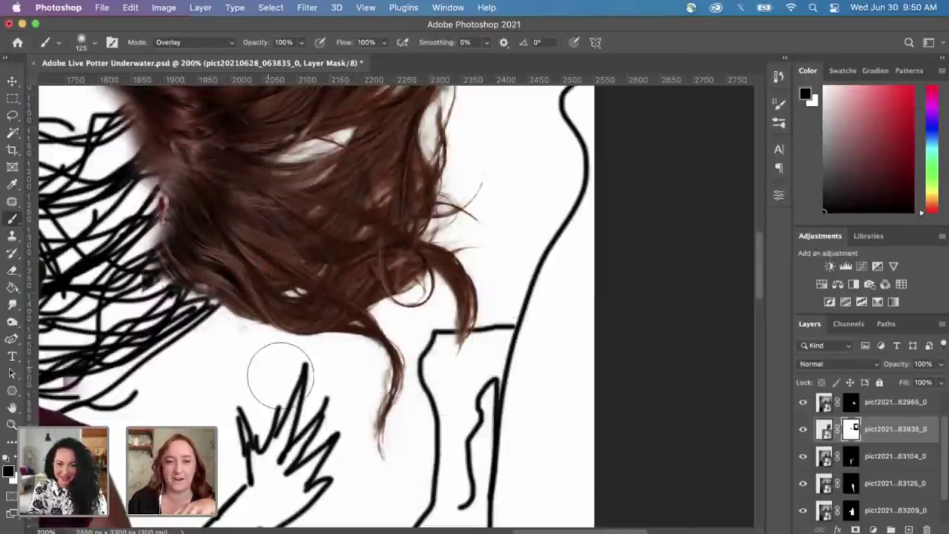
{"action": "left_click_drag", "start_coordinate": [274, 216], "coordinate": [339, 401]}
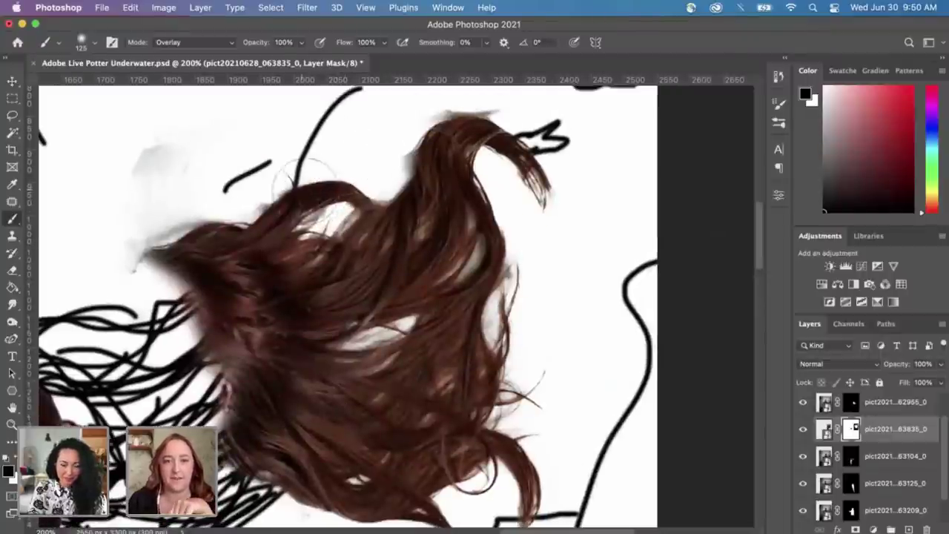
{"action": "mouse_move", "coordinate": [122, 162]}
{"action": "left_mouse_down"}
{"action": "mouse_move", "coordinate": [111, 196]}
{"action": "mouse_move", "coordinate": [161, 215]}
{"action": "mouse_move", "coordinate": [127, 230]}
{"action": "left_mouse_up"}
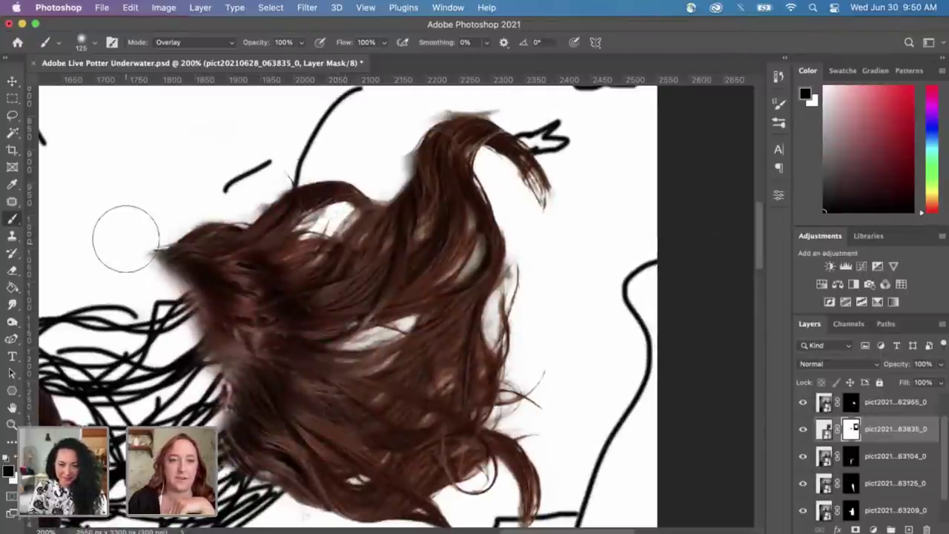
Step: With a smaller brush, clean the mask along the hair's upper-left edge and lower strands
{"action": "key", "text": "bracketleft"}
{"action": "key", "text": "bracketleft"}
{"action": "key", "text": "bracketleft"}
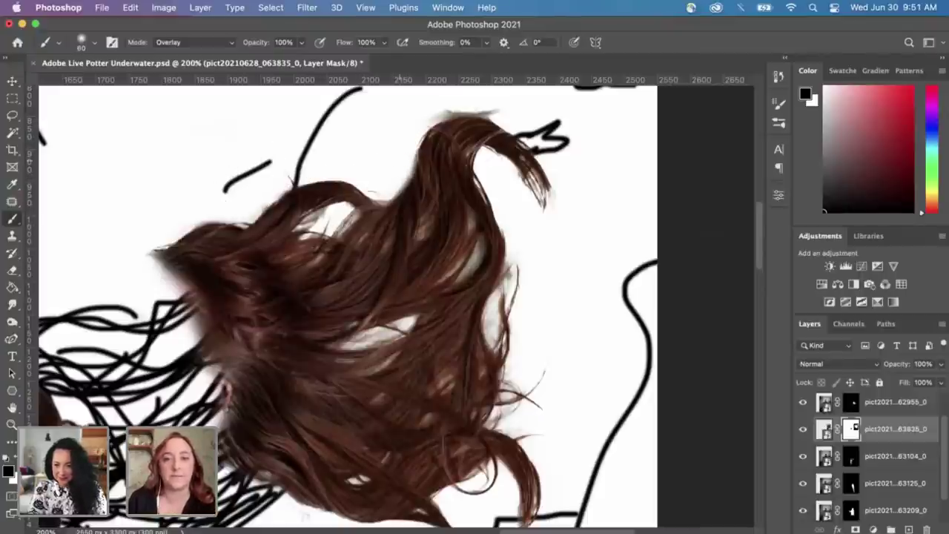
{"action": "key", "text": "bracketleft"}
{"action": "key", "text": "bracketleft"}
{"action": "left_click_drag", "start_coordinate": [318, 220], "coordinate": [326, 219]}
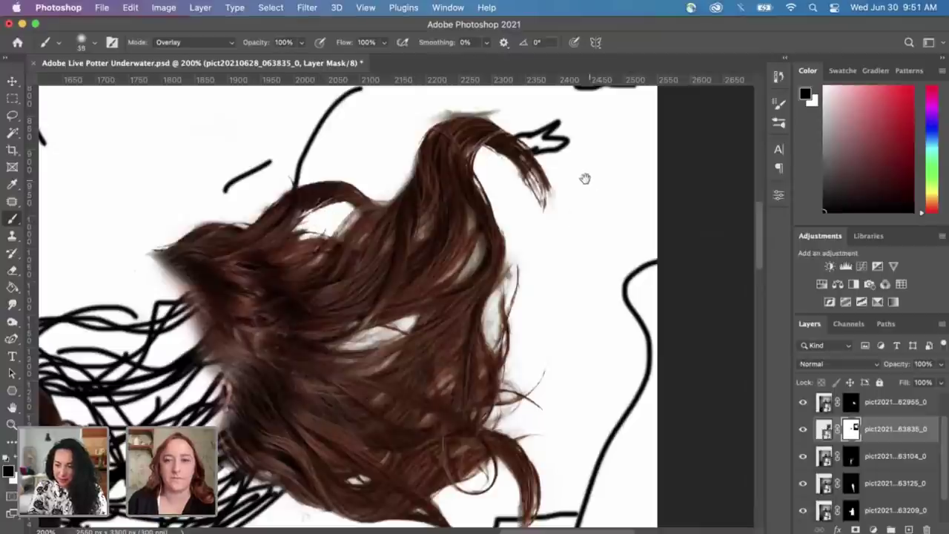
{"action": "scroll", "coordinate": [520, 178], "scroll_direction": "up", "scroll_amount": 3}
{"action": "scroll", "coordinate": [519, 178], "scroll_direction": "right", "scroll_amount": 2}
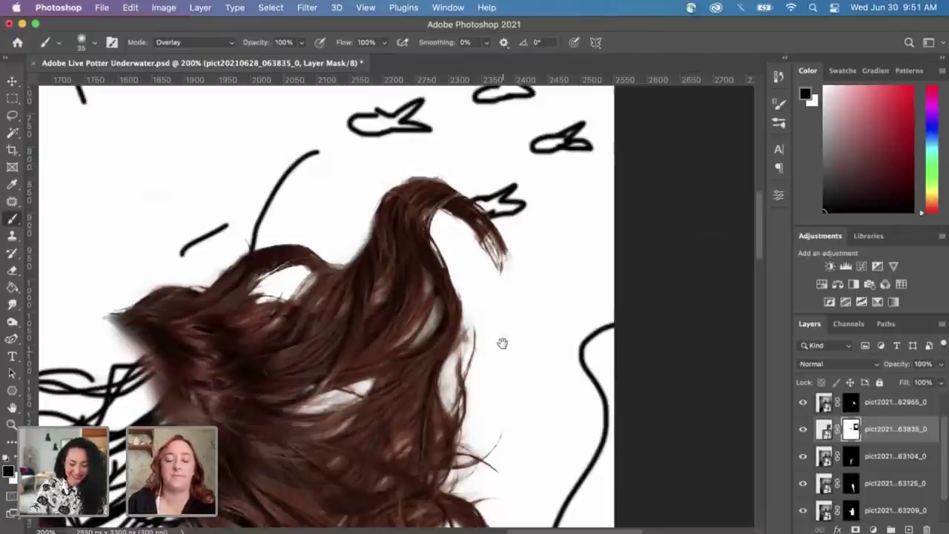
{"action": "scroll", "coordinate": [502, 342], "scroll_direction": "down", "scroll_amount": 5}
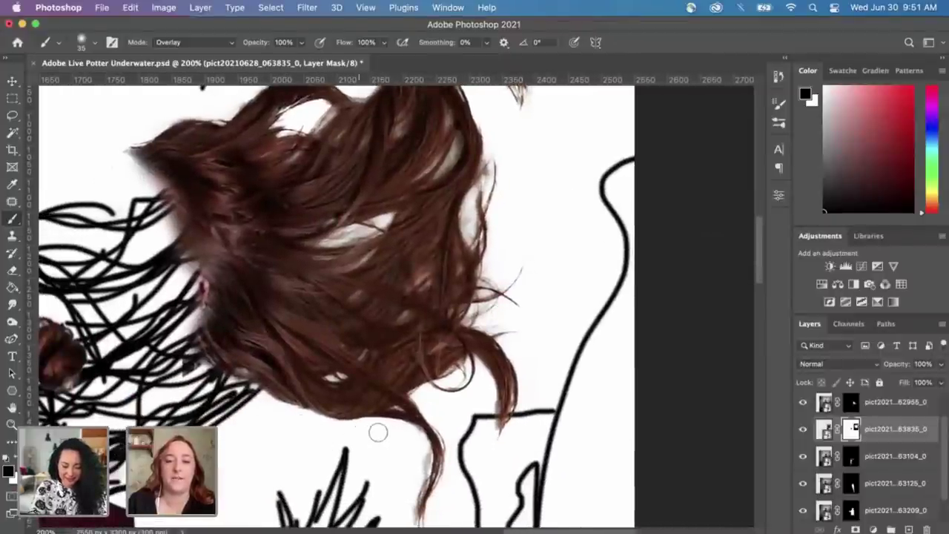
{"action": "scroll", "coordinate": [413, 401], "scroll_direction": "down", "scroll_amount": 2}
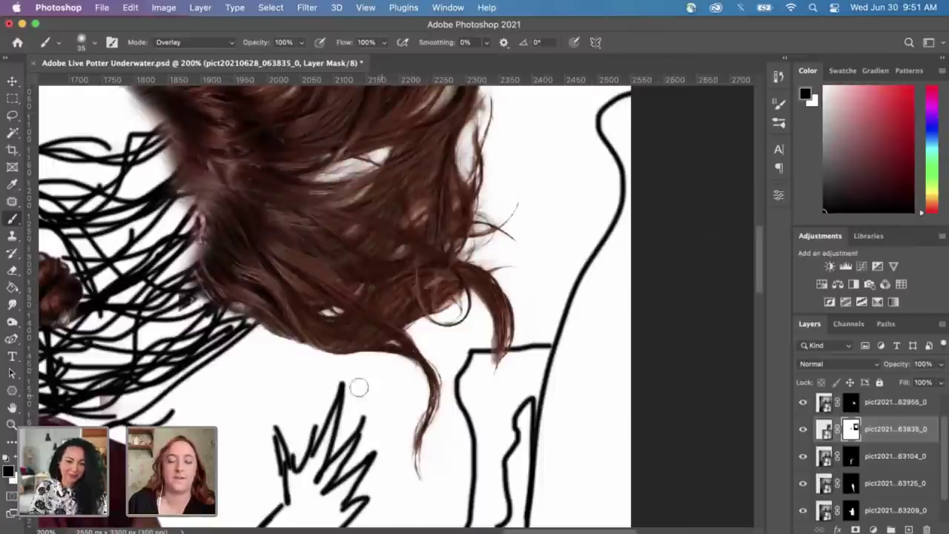
{"action": "mouse_move", "coordinate": [194, 211]}
{"action": "left_mouse_down"}
{"action": "mouse_move", "coordinate": [241, 304]}
{"action": "mouse_move", "coordinate": [216, 328]}
{"action": "left_mouse_up"}
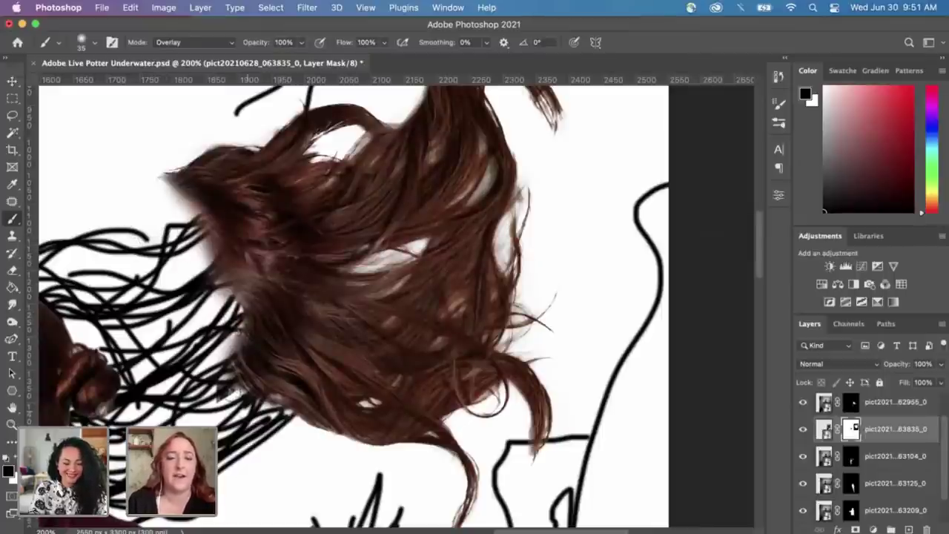
{"action": "left_click_drag", "start_coordinate": [233, 330], "coordinate": [229, 352]}
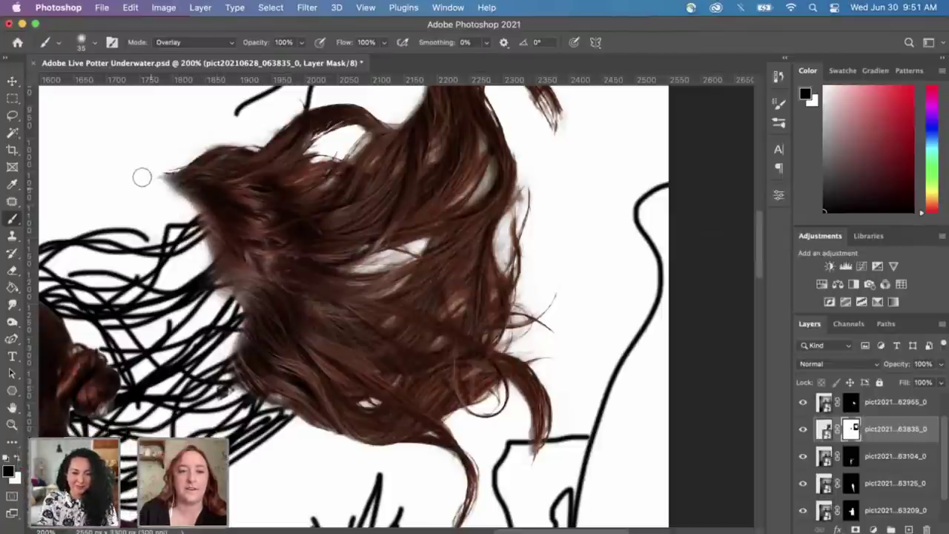
{"action": "left_click_drag", "start_coordinate": [184, 213], "coordinate": [212, 253]}
{"action": "left_click_drag", "start_coordinate": [310, 193], "coordinate": [310, 234]}
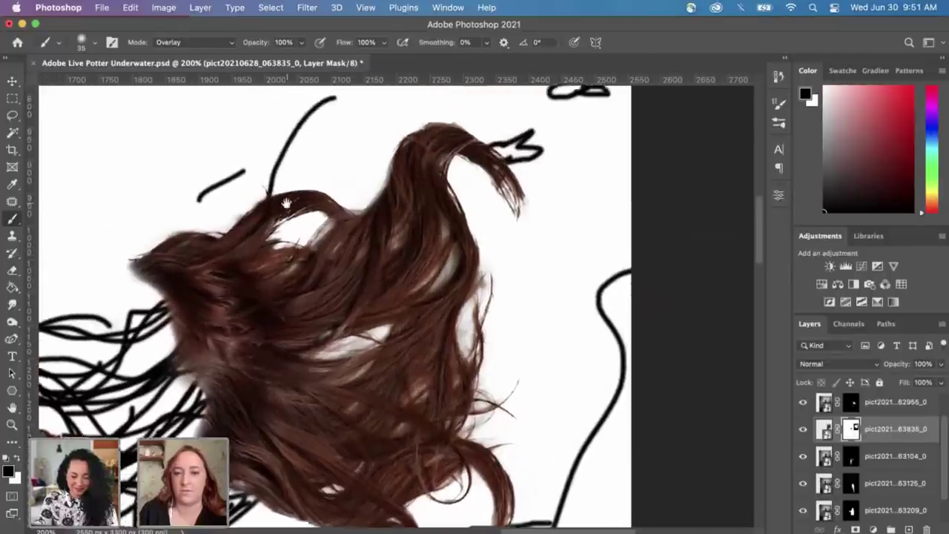
{"action": "left_click_drag", "start_coordinate": [350, 155], "coordinate": [308, 193]}
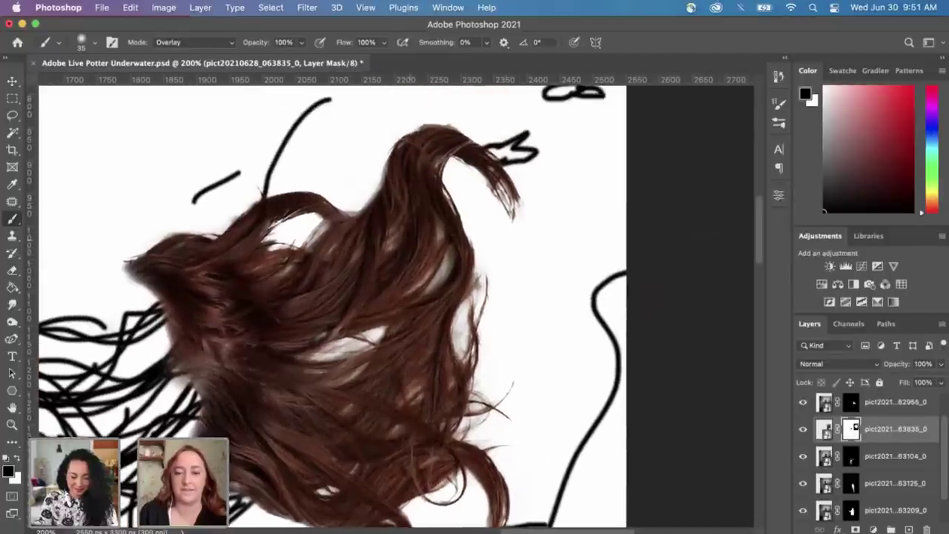
Step: Return the brush to Normal mode and save Adobe Live Potter Underwater.psd
{"action": "left_click", "coordinate": [220, 44]}
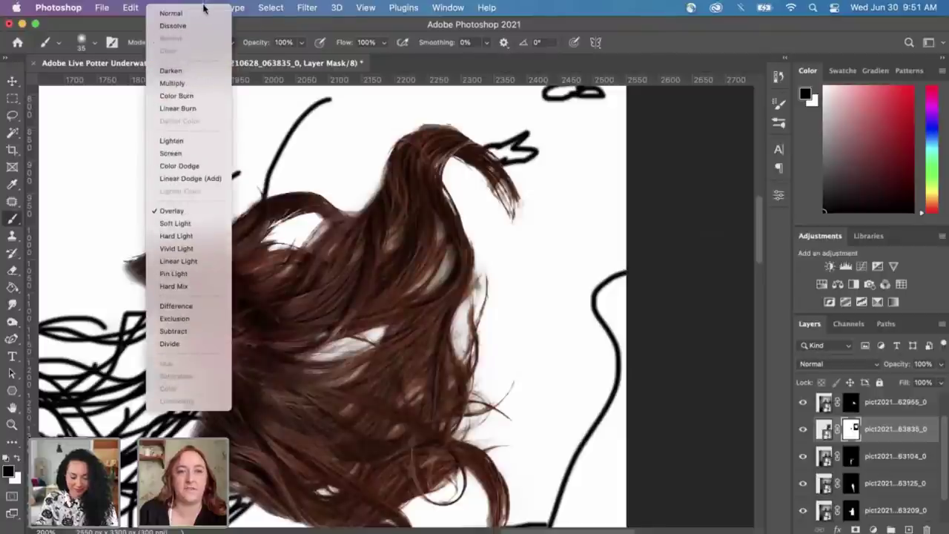
{"action": "left_click", "coordinate": [208, 13]}
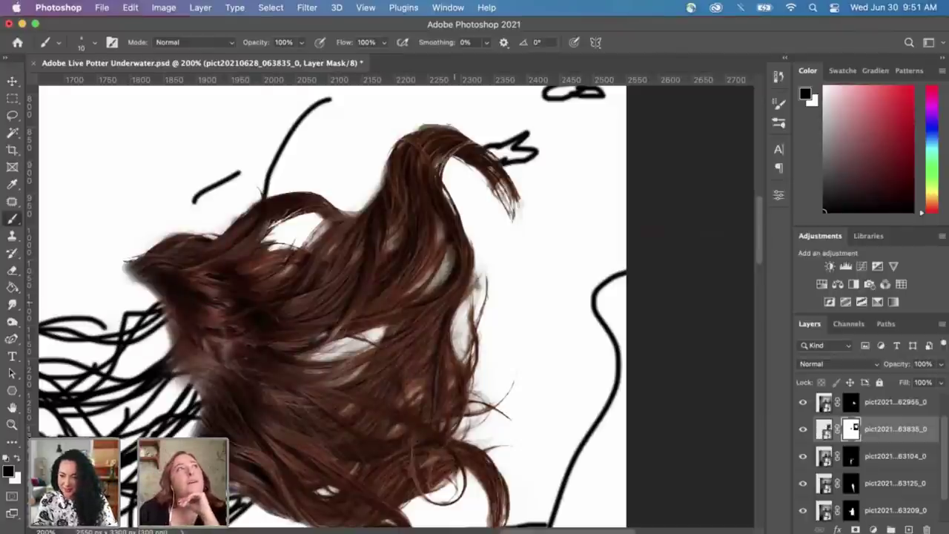
{"action": "key", "text": "super+s"}
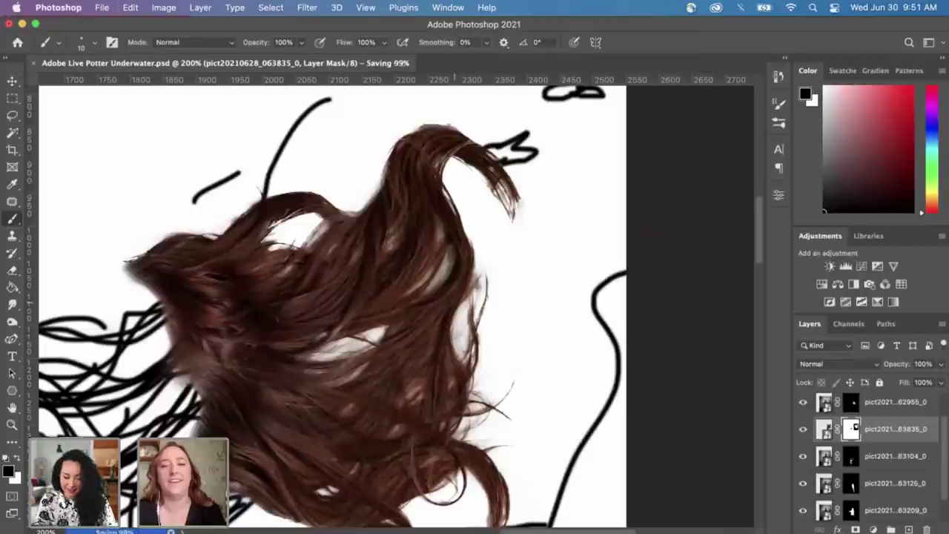
{"action": "left_click", "coordinate": [270, 9]}
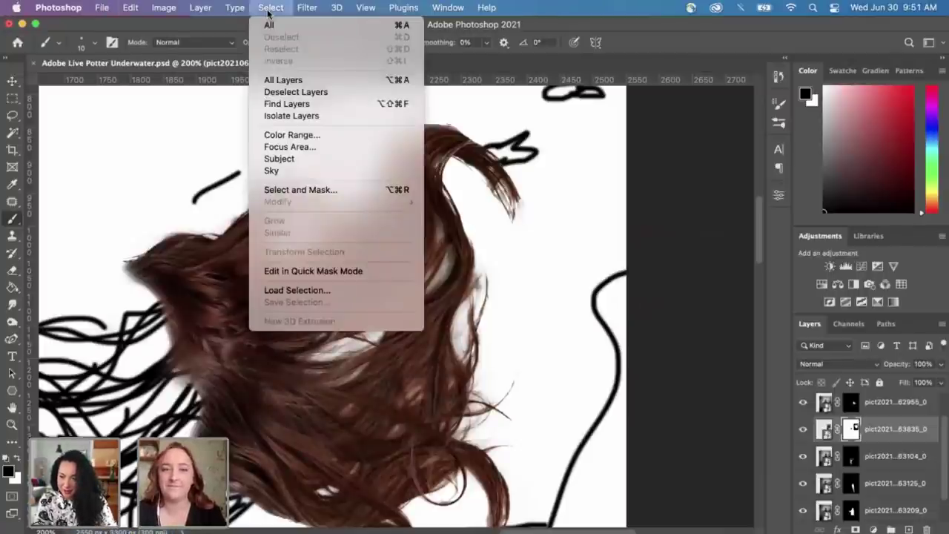
Step: Open Select and Mask at 300% and refine the edges along the top curl of the hair
{"action": "left_click", "coordinate": [302, 190]}
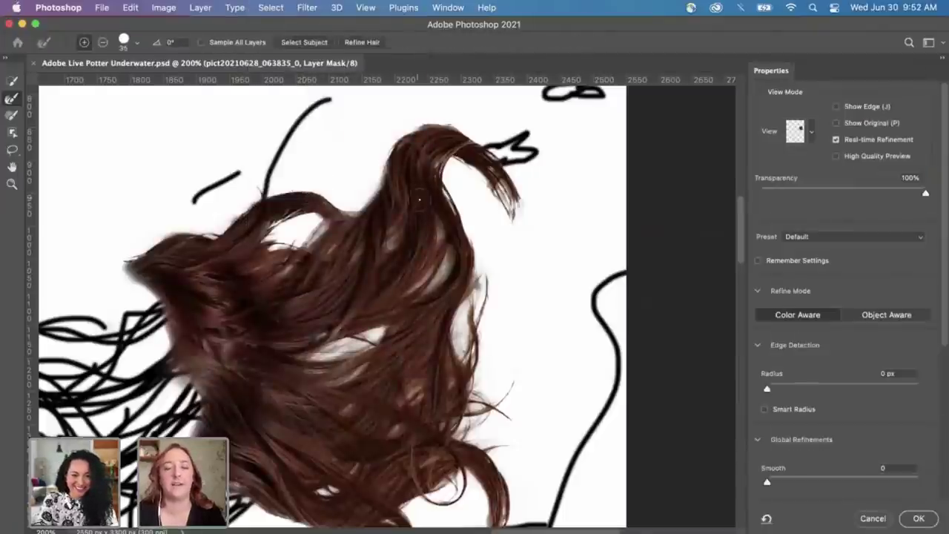
{"action": "key", "text": "super+equal"}
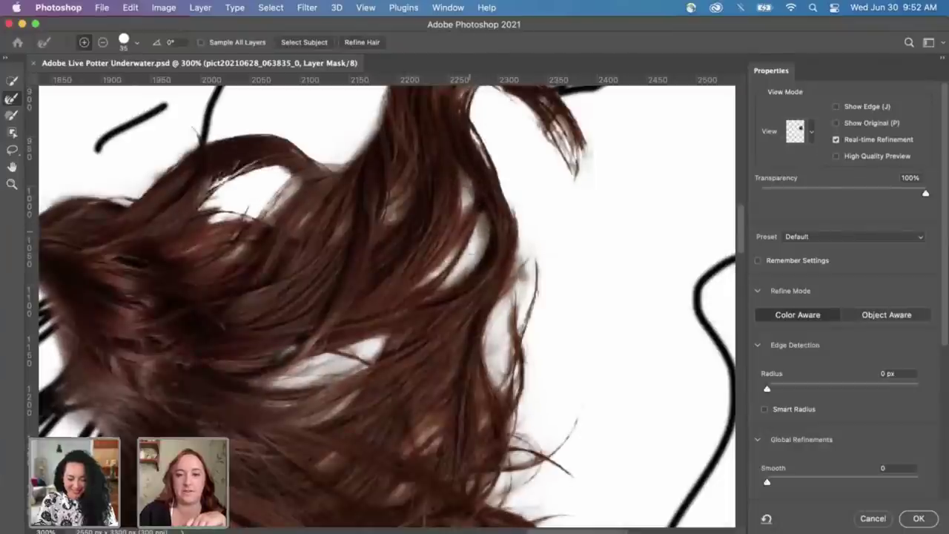
{"action": "left_click_drag", "start_coordinate": [514, 187], "coordinate": [503, 218]}
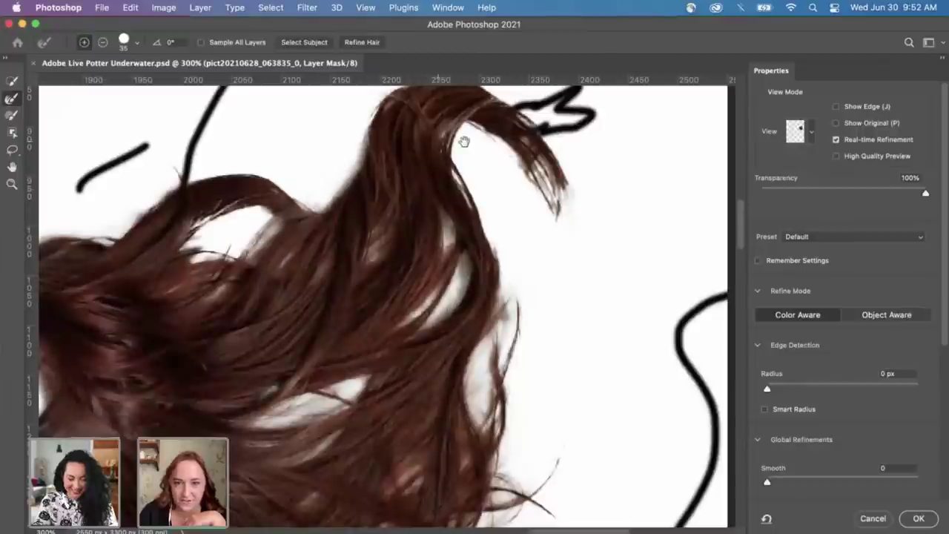
{"action": "left_click_drag", "start_coordinate": [464, 141], "coordinate": [431, 193]}
{"action": "mouse_move", "coordinate": [318, 197]}
{"action": "left_mouse_down"}
{"action": "mouse_move", "coordinate": [349, 152]}
{"action": "mouse_move", "coordinate": [396, 121]}
{"action": "left_mouse_up"}
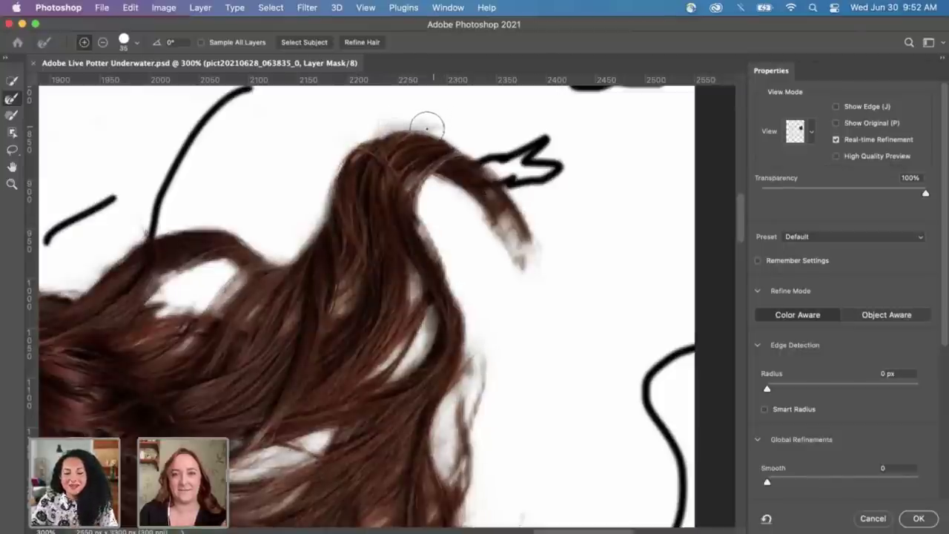
{"action": "left_click_drag", "start_coordinate": [553, 396], "coordinate": [562, 308]}
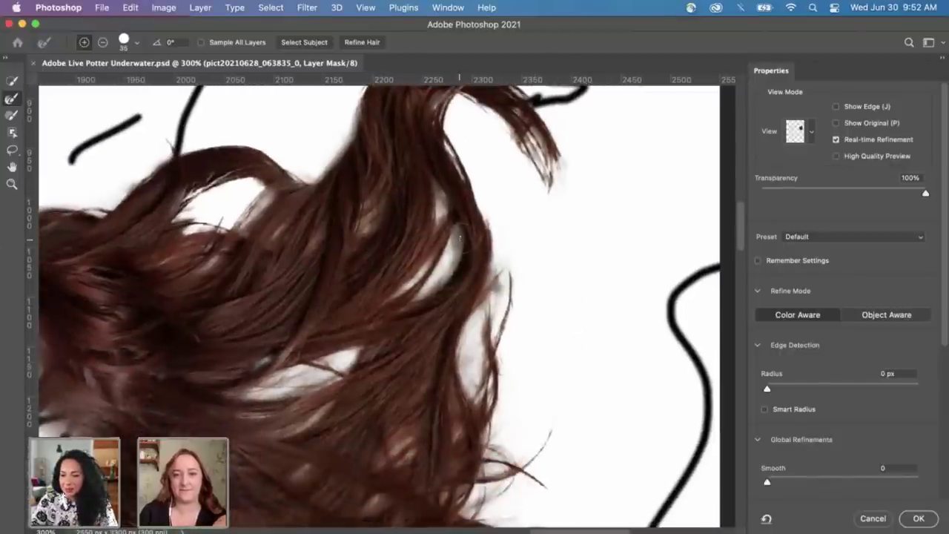
Step: Refine and soften the hair's left and top-left edges
{"action": "scroll", "coordinate": [483, 239], "scroll_direction": "down", "scroll_amount": 5}
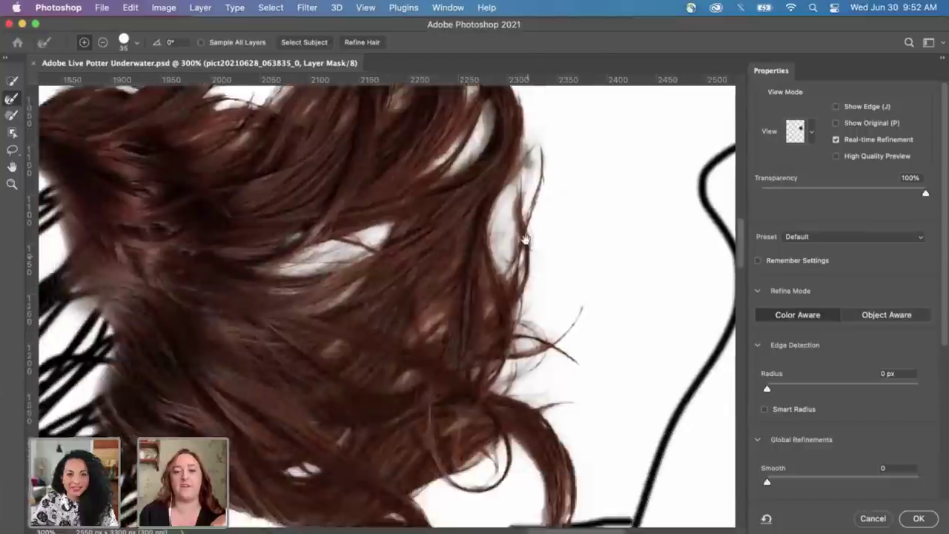
{"action": "scroll", "coordinate": [519, 240], "scroll_direction": "down", "scroll_amount": 5}
{"action": "scroll", "coordinate": [445, 333], "scroll_direction": "up", "scroll_amount": 5}
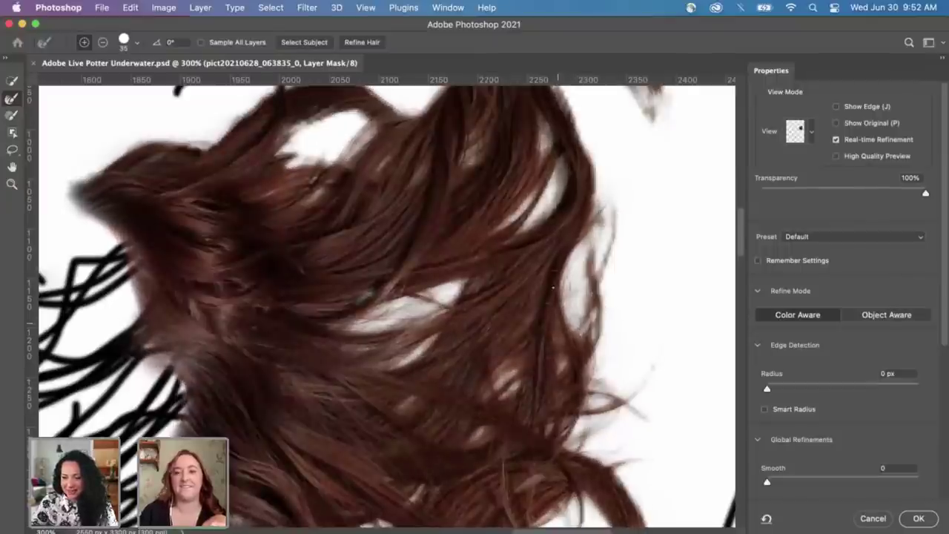
{"action": "left_click_drag", "start_coordinate": [314, 240], "coordinate": [334, 283]}
{"action": "mouse_move", "coordinate": [178, 180]}
{"action": "left_mouse_down"}
{"action": "mouse_move", "coordinate": [196, 201]}
{"action": "mouse_move", "coordinate": [132, 218]}
{"action": "mouse_move", "coordinate": [179, 217]}
{"action": "mouse_move", "coordinate": [202, 231]}
{"action": "left_mouse_up"}
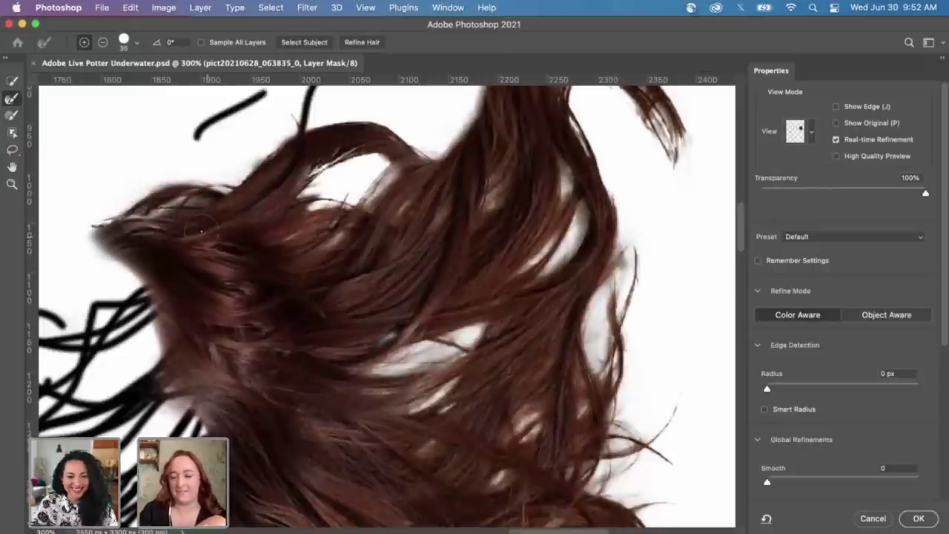
{"action": "mouse_move", "coordinate": [90, 205]}
{"action": "left_mouse_down"}
{"action": "mouse_move", "coordinate": [171, 173]}
{"action": "mouse_move", "coordinate": [148, 182]}
{"action": "mouse_move", "coordinate": [204, 178]}
{"action": "left_mouse_up"}
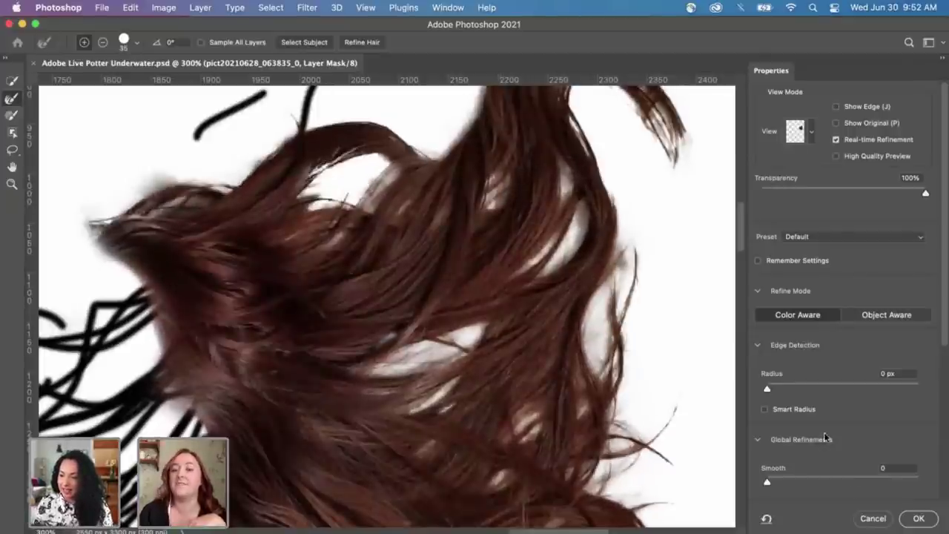
Step: Apply the refined hair mask and switch the brush back to Overlay mode
{"action": "left_click", "coordinate": [916, 518]}
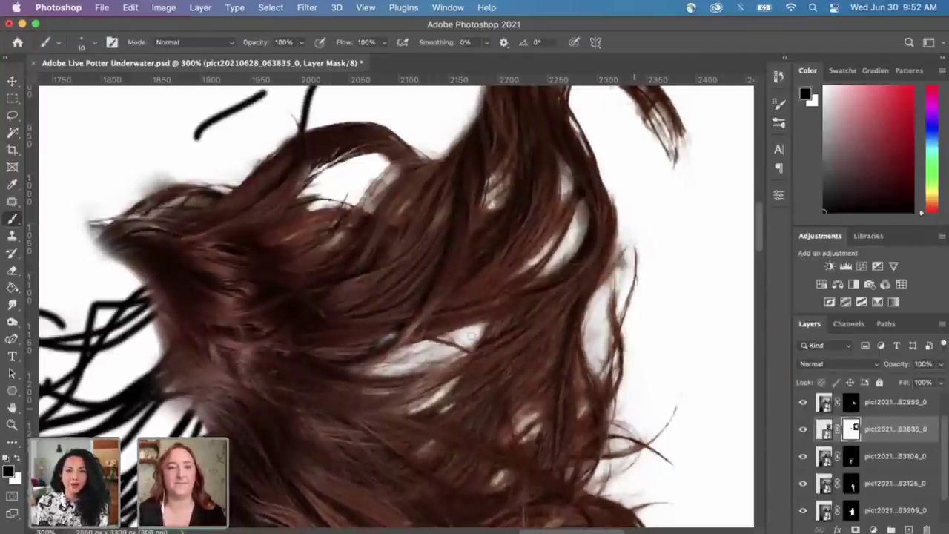
{"action": "left_click", "coordinate": [219, 42]}
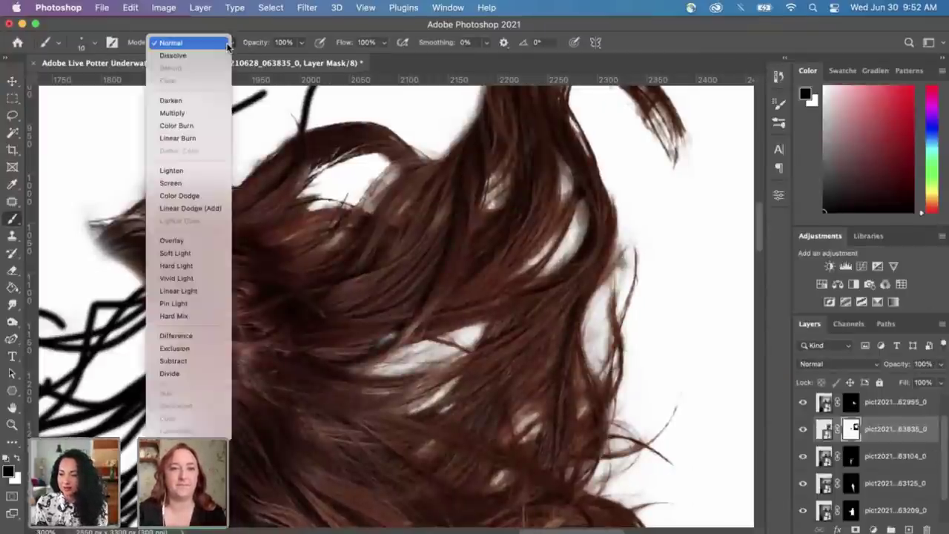
{"action": "left_click", "coordinate": [183, 244]}
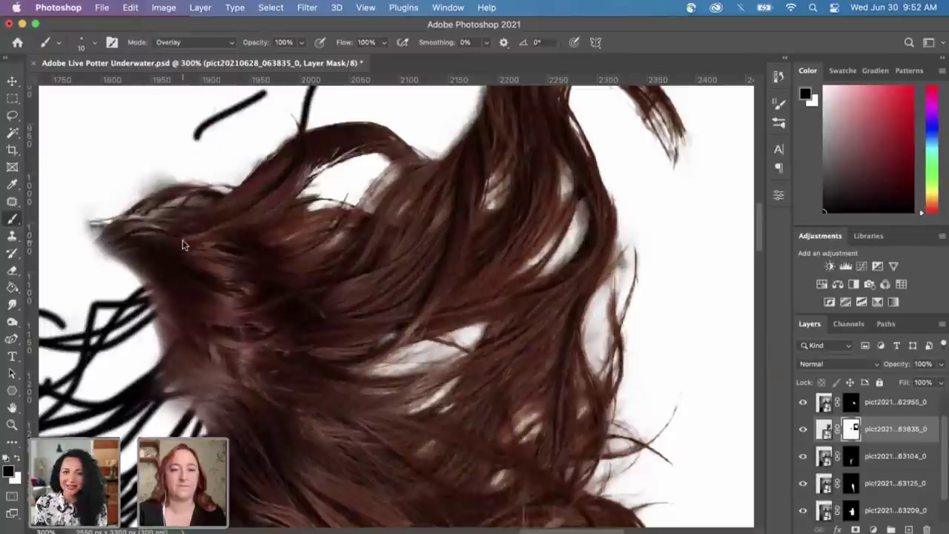
{"action": "scroll", "coordinate": [212, 245], "scroll_direction": "left", "scroll_amount": 3}
{"action": "scroll", "coordinate": [212, 245], "scroll_direction": "up", "scroll_amount": 2}
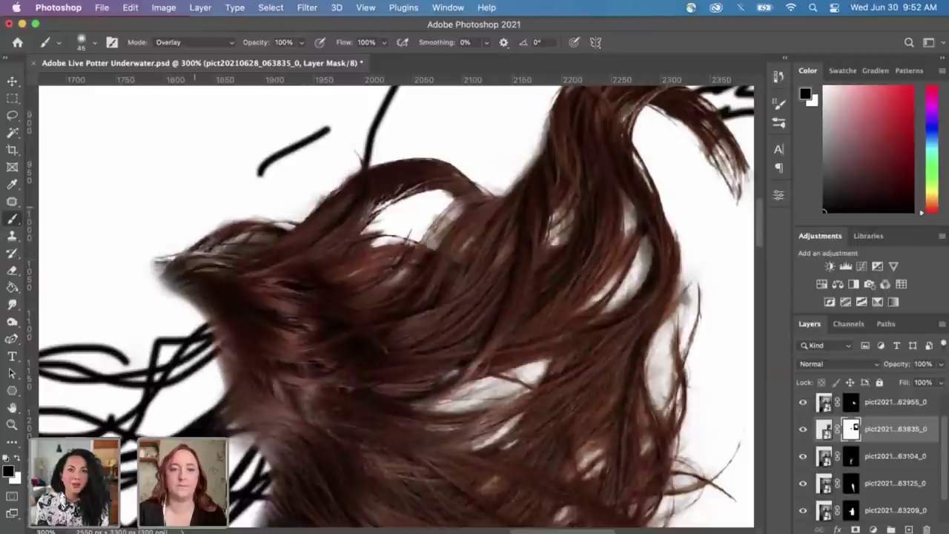
{"action": "scroll", "coordinate": [396, 304], "scroll_direction": "right", "scroll_amount": 3}
{"action": "scroll", "coordinate": [396, 304], "scroll_direction": "down", "scroll_amount": 1}
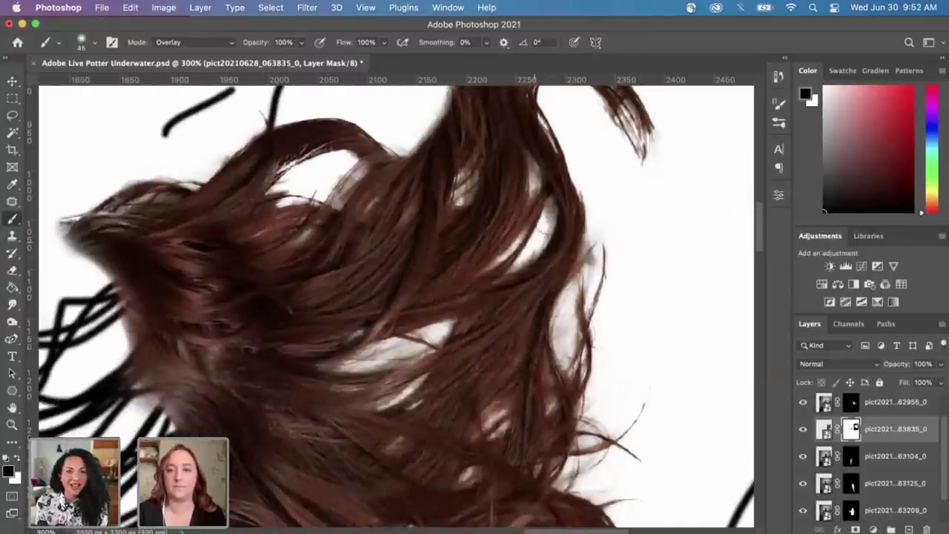
{"action": "scroll", "coordinate": [396, 306], "scroll_direction": "down", "scroll_amount": 5}
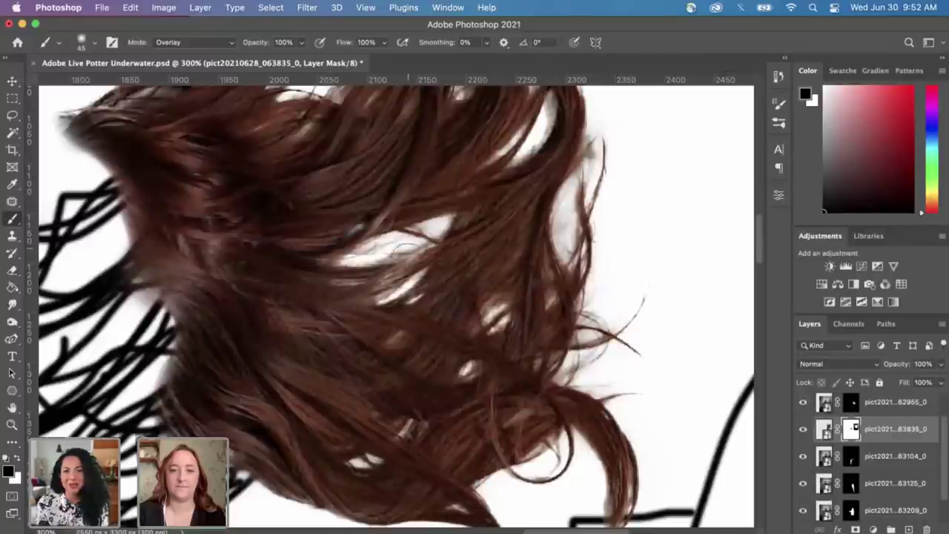
{"action": "scroll", "coordinate": [401, 312], "scroll_direction": "down", "scroll_amount": 4}
Step: Reveal more hair strands on the curl, then zoom out to the whole drawing
{"action": "mouse_move", "coordinate": [529, 390]}
{"action": "left_mouse_down"}
{"action": "mouse_move", "coordinate": [545, 374]}
{"action": "mouse_move", "coordinate": [528, 369]}
{"action": "left_mouse_up"}
{"action": "key", "text": "super+minus"}
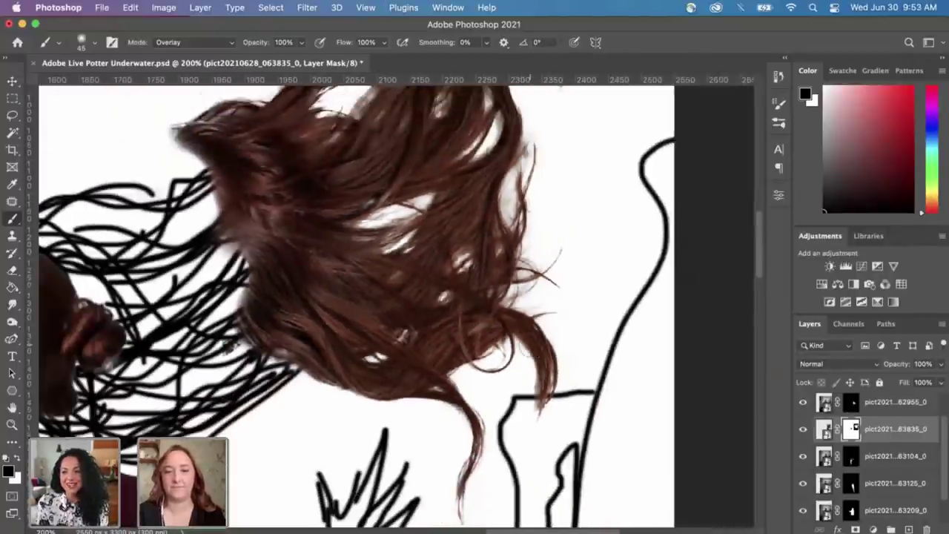
{"action": "key", "text": "super+minus"}
{"action": "scroll", "coordinate": [529, 345], "scroll_direction": "left", "scroll_amount": 3}
{"action": "scroll", "coordinate": [529, 344], "scroll_direction": "down", "scroll_amount": 1}
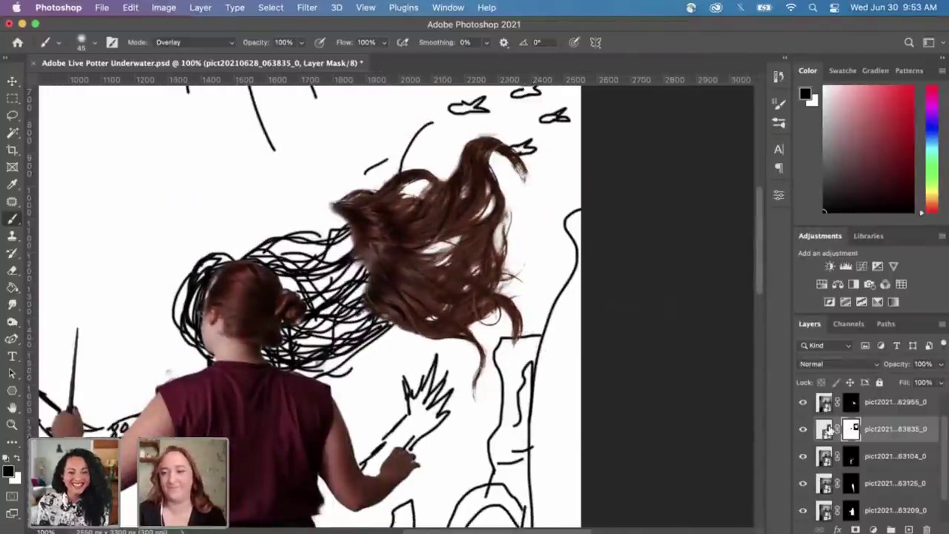
Step: Compare with the top layer hidden, then move the hair layer to the top of the stack
{"action": "left_click", "coordinate": [804, 402]}
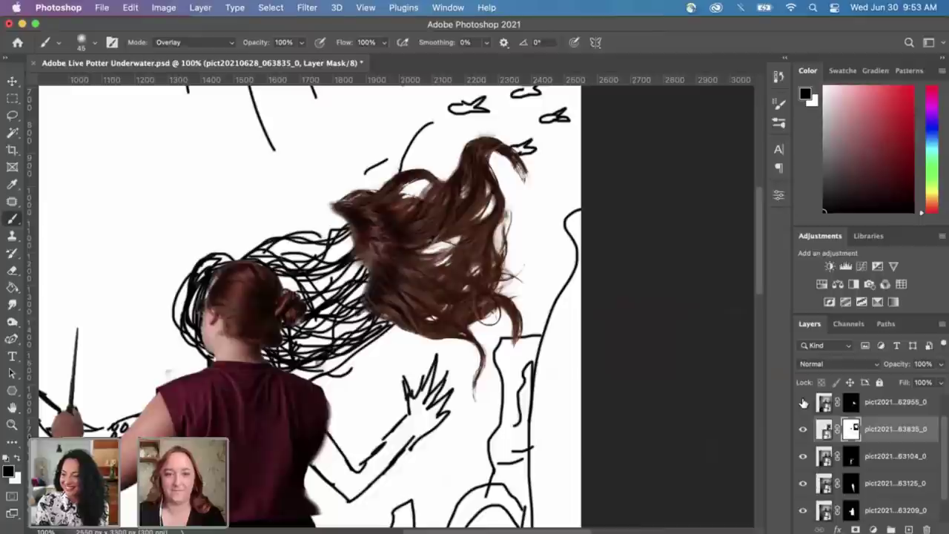
{"action": "left_click", "coordinate": [803, 402]}
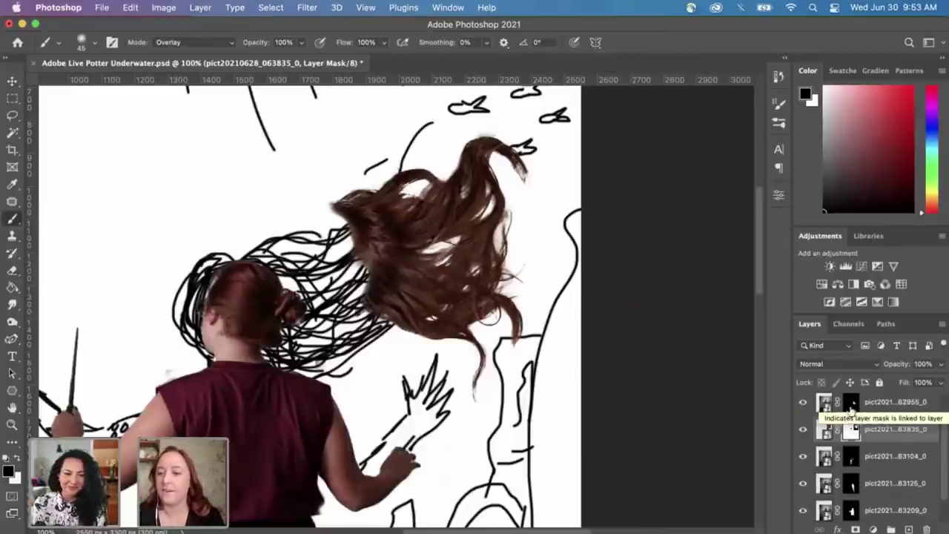
{"action": "left_click_drag", "start_coordinate": [851, 430], "coordinate": [883, 399]}
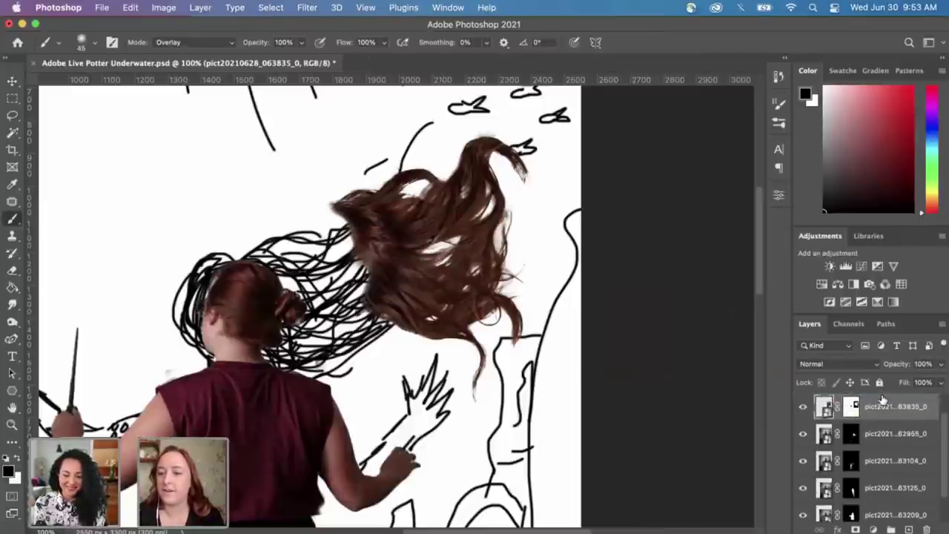
Step: Free-transform the hair layer, scaling it down and positioning it over the girl's head
{"action": "key", "text": "super+t"}
{"action": "scroll", "coordinate": [468, 197], "scroll_direction": "left", "scroll_amount": 2}
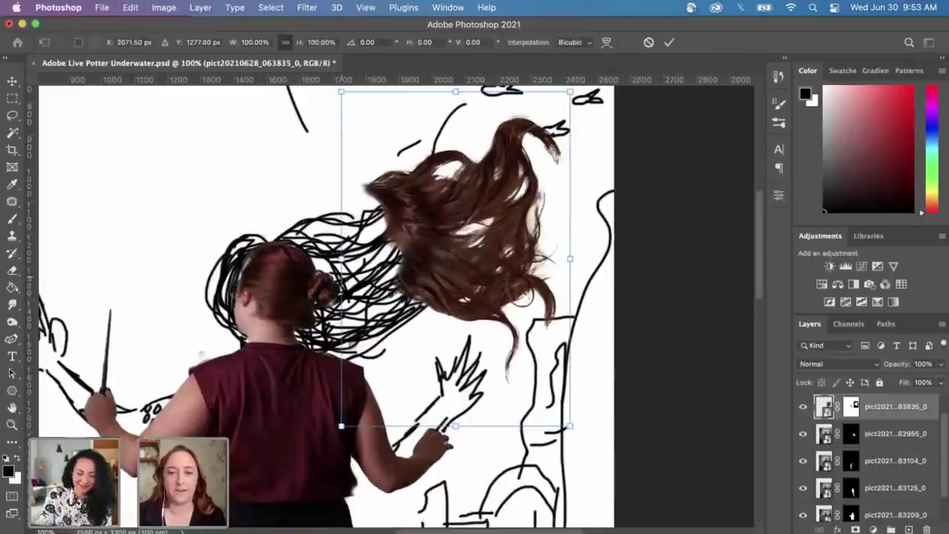
{"action": "left_click_drag", "start_coordinate": [468, 196], "coordinate": [356, 248]}
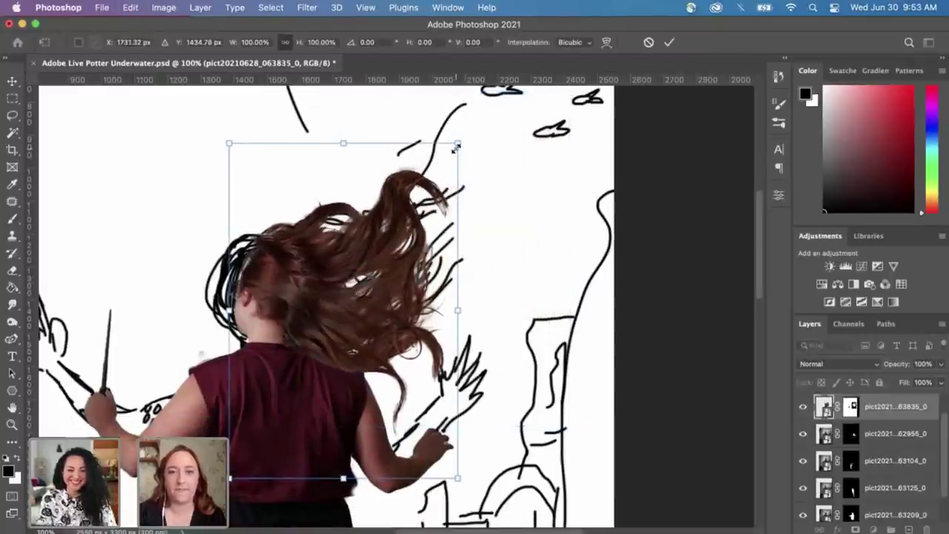
{"action": "left_click_drag", "start_coordinate": [458, 143], "coordinate": [409, 192]}
{"action": "left_click_drag", "start_coordinate": [329, 275], "coordinate": [342, 260]}
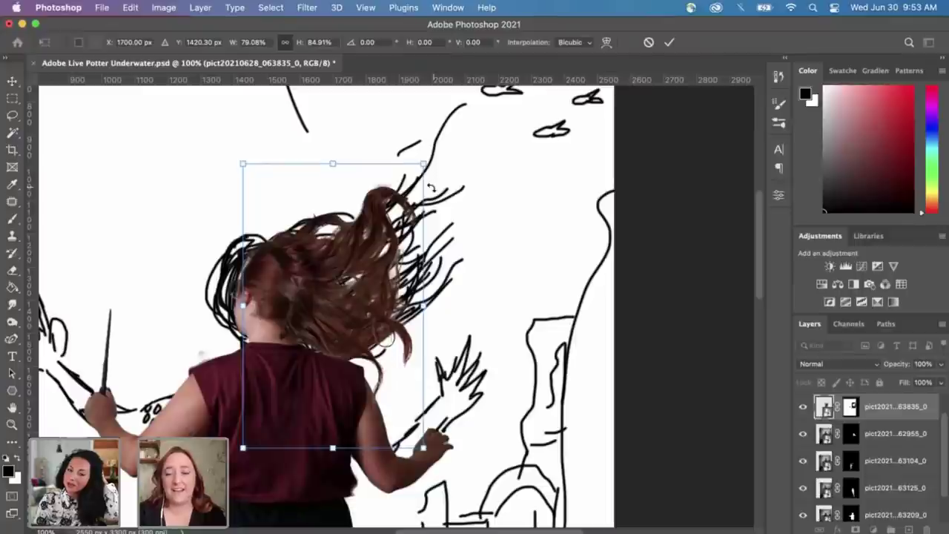
{"action": "key", "text": "super+equal"}
{"action": "key", "text": "super+minus"}
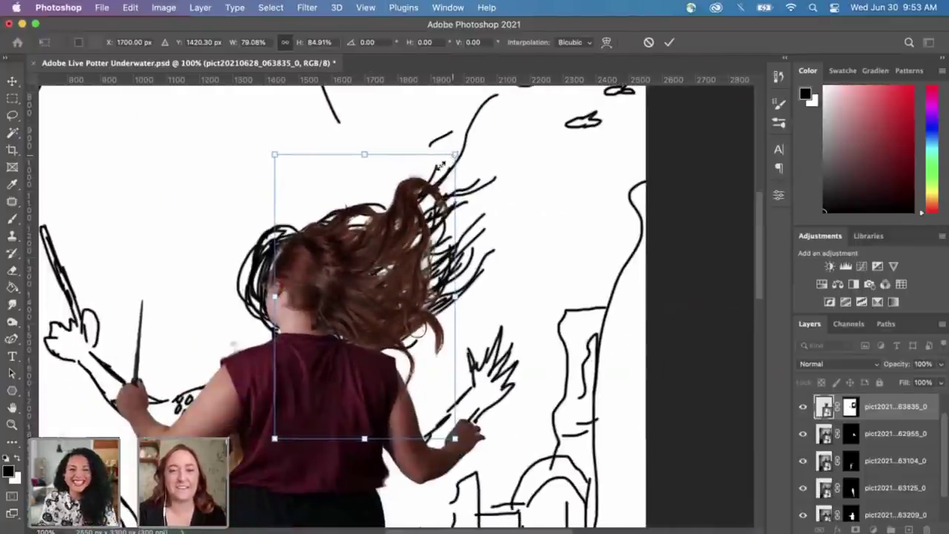
{"action": "left_click_drag", "start_coordinate": [454, 155], "coordinate": [428, 178]}
{"action": "left_click_drag", "start_coordinate": [361, 295], "coordinate": [378, 272]}
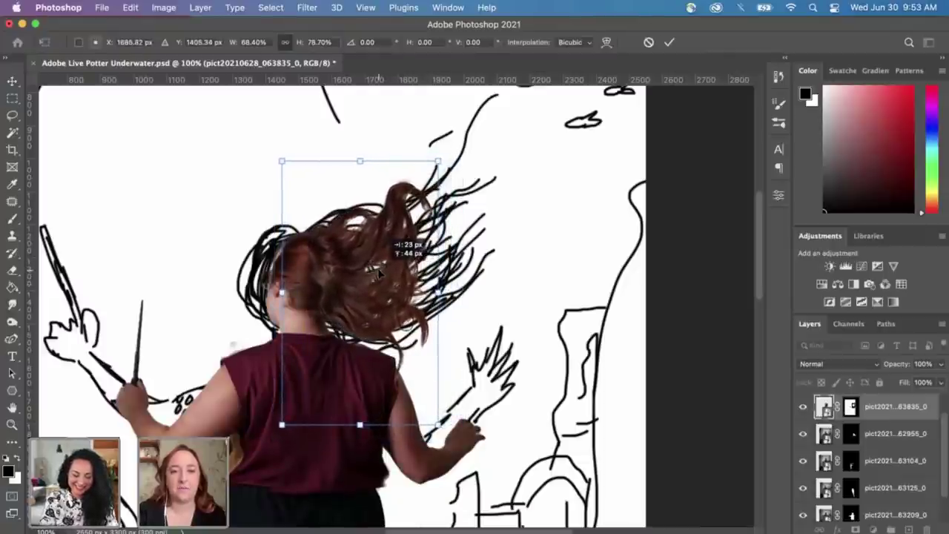
{"action": "key", "text": "Return"}
{"action": "key", "text": "b"}
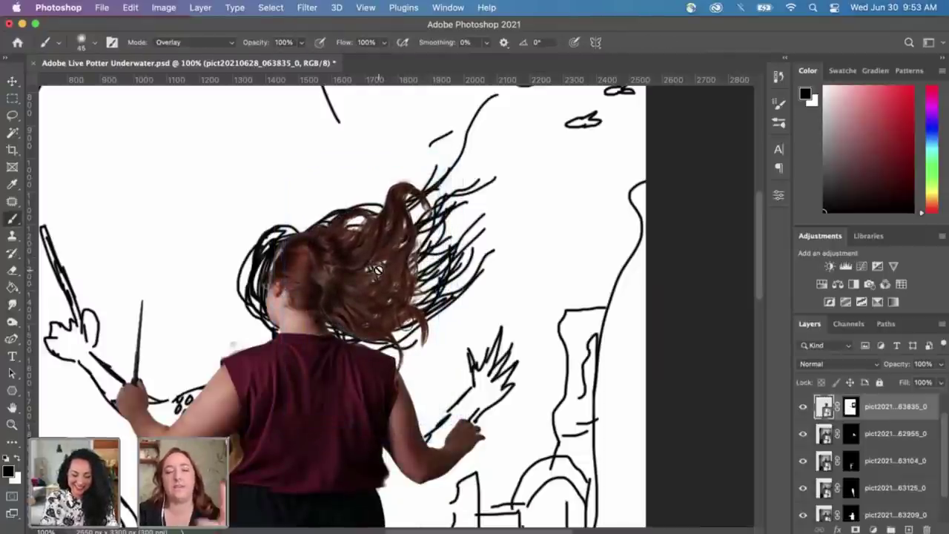
Step: Nudge the hair layer slightly right with the Move tool and target its layer mask
{"action": "scroll", "coordinate": [319, 324], "scroll_direction": "down", "scroll_amount": 2}
{"action": "scroll", "coordinate": [319, 324], "scroll_direction": "left", "scroll_amount": 2}
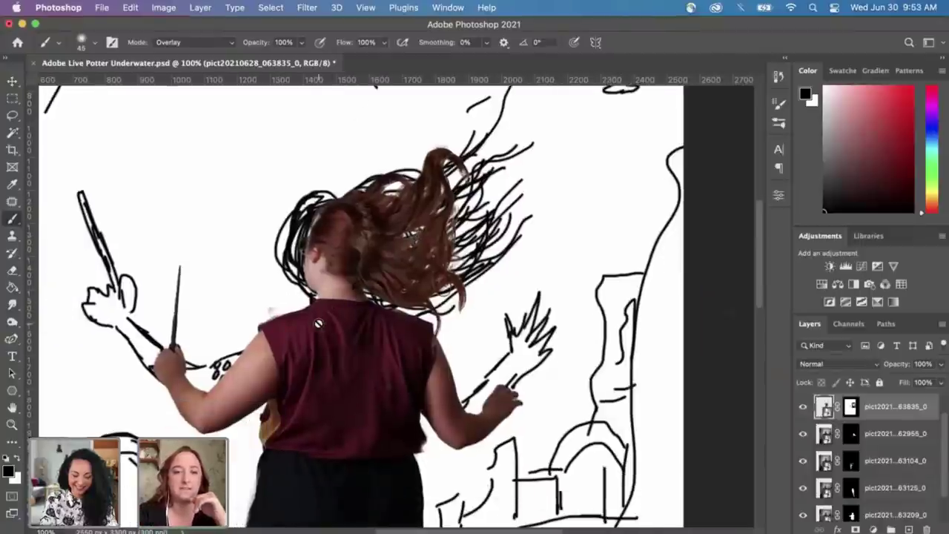
{"action": "scroll", "coordinate": [321, 312], "scroll_direction": "up", "scroll_amount": 5}
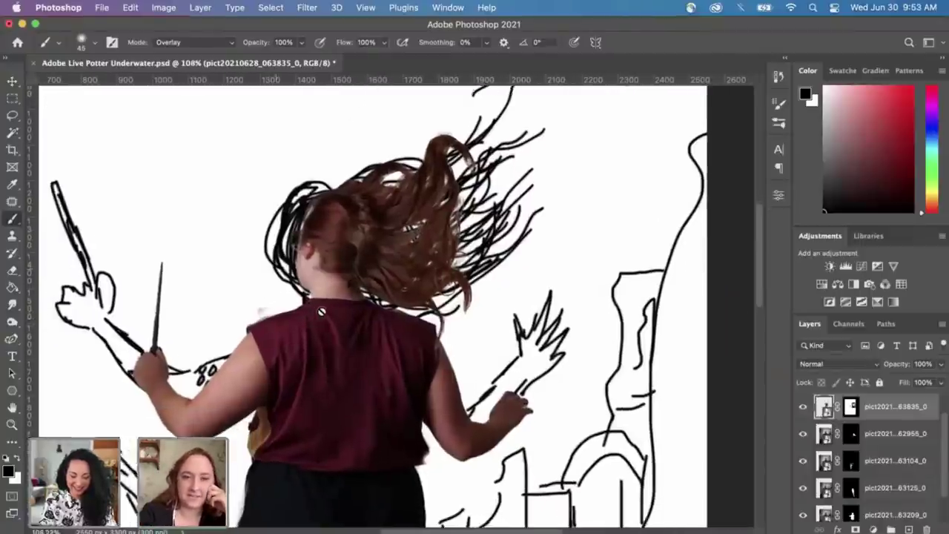
{"action": "scroll", "coordinate": [323, 309], "scroll_direction": "up", "scroll_amount": 4}
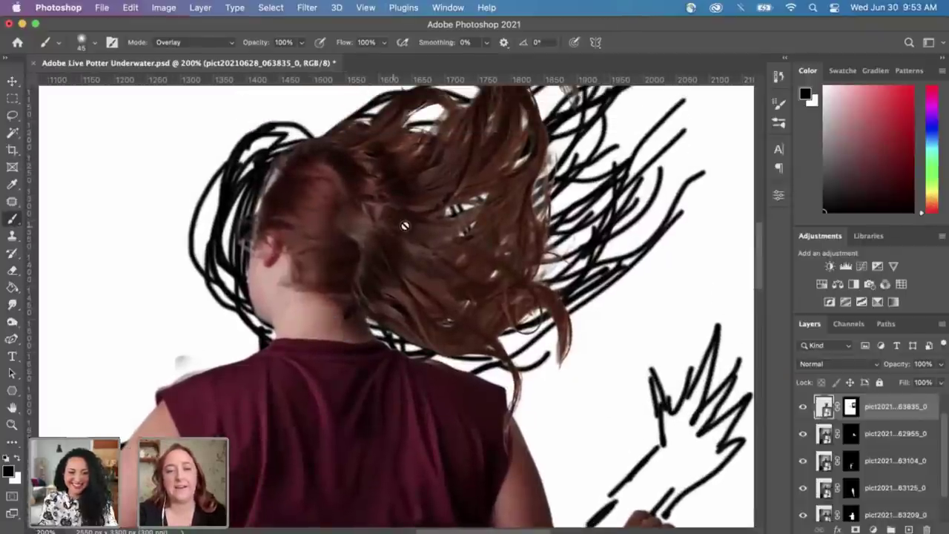
{"action": "left_click", "coordinate": [12, 80]}
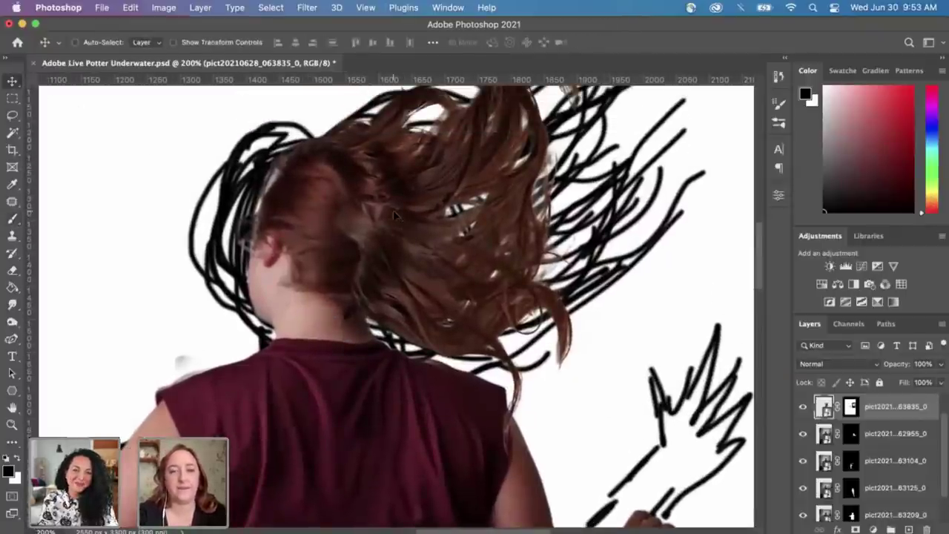
{"action": "mouse_move", "coordinate": [381, 212]}
{"action": "left_mouse_down"}
{"action": "mouse_move", "coordinate": [406, 207]}
{"action": "mouse_move", "coordinate": [382, 211]}
{"action": "mouse_move", "coordinate": [391, 211]}
{"action": "left_mouse_up"}
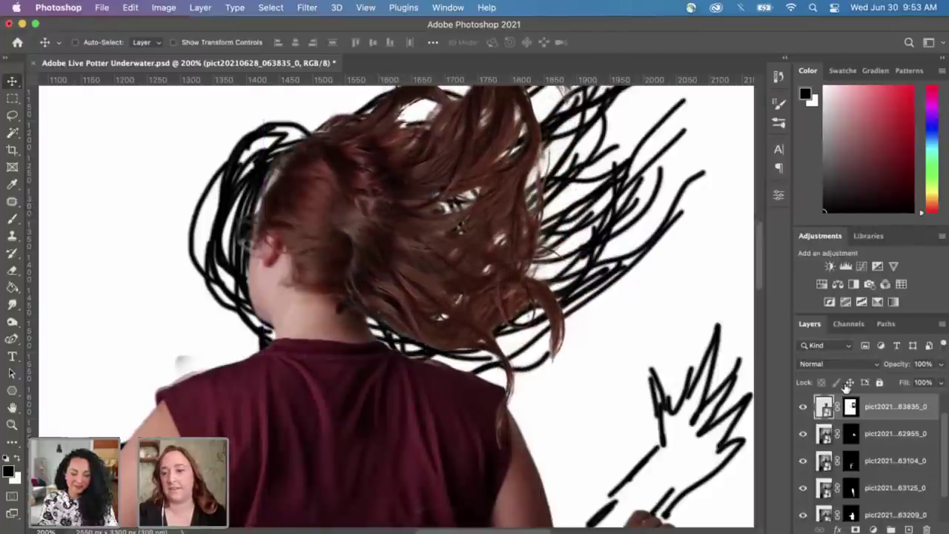
{"action": "left_click", "coordinate": [851, 408]}
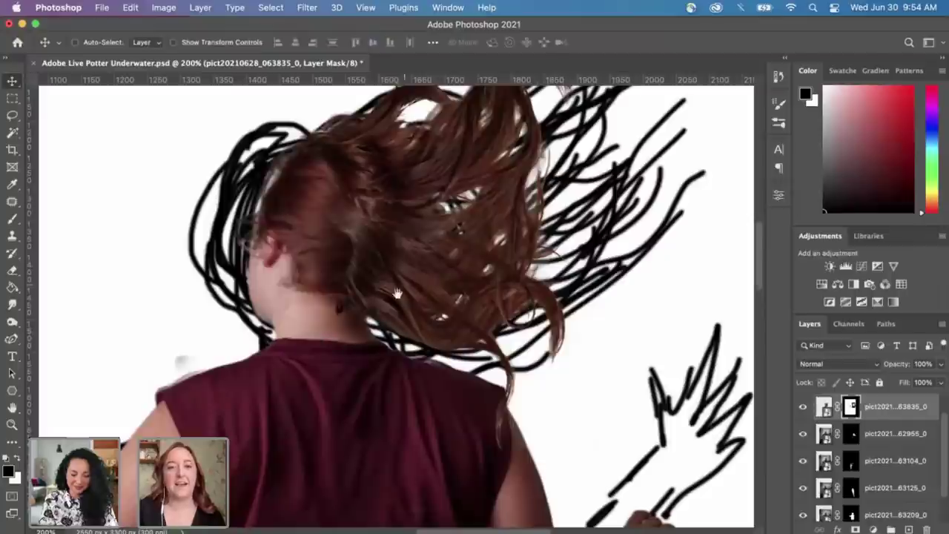
{"action": "left_click_drag", "start_coordinate": [396, 258], "coordinate": [379, 265]}
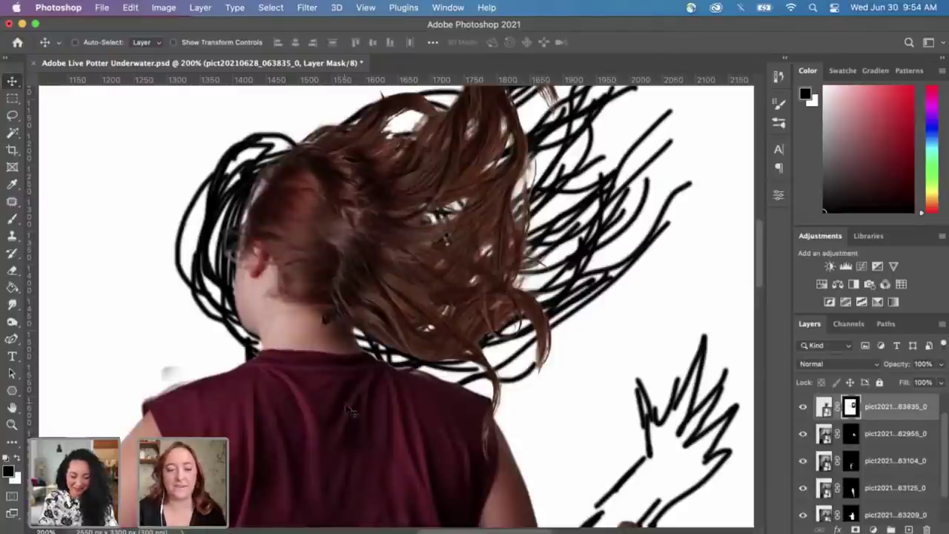
{"action": "key", "text": "b"}
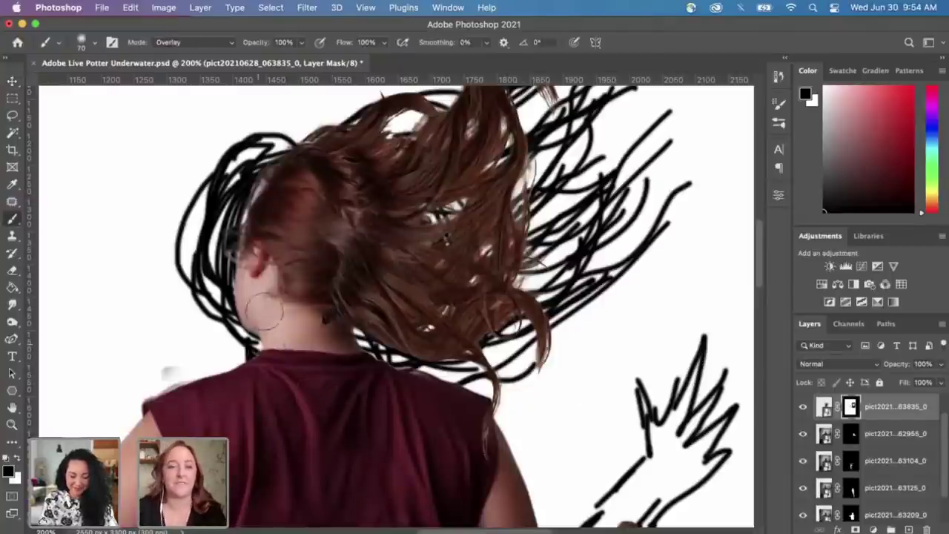
{"action": "key", "text": "bracketright"}
{"action": "key", "text": "bracketright"}
{"action": "key", "text": "bracketright"}
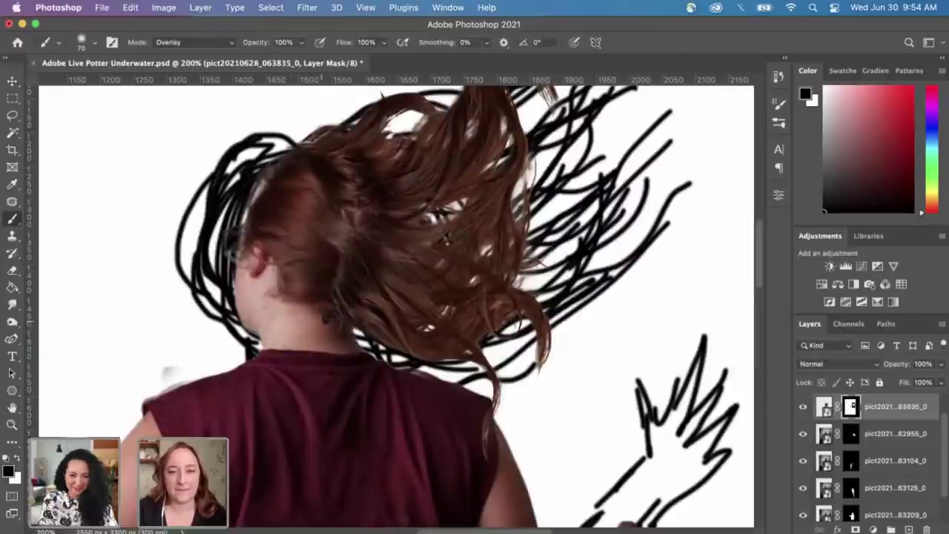
{"action": "scroll", "coordinate": [314, 313], "scroll_direction": "up", "scroll_amount": 2}
{"action": "left_click", "coordinate": [198, 42]}
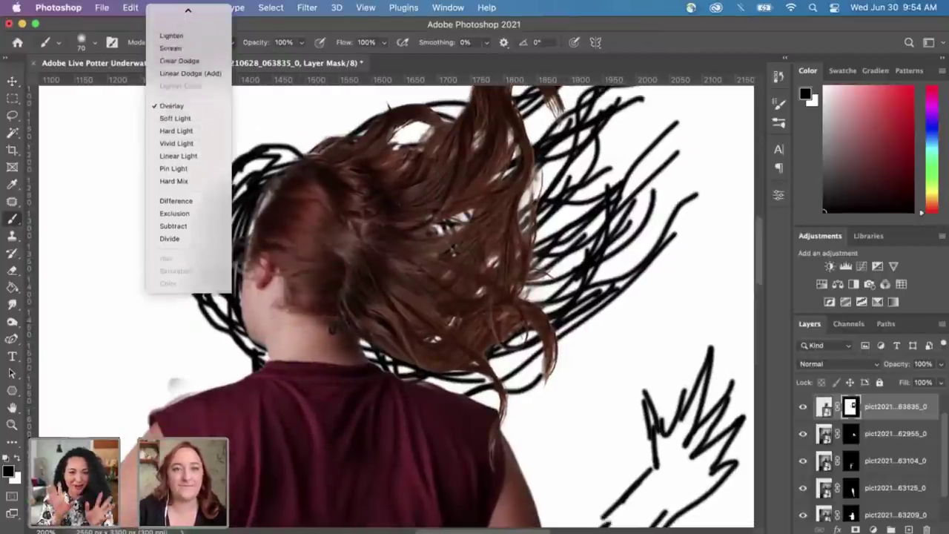
{"action": "left_click", "coordinate": [201, 15]}
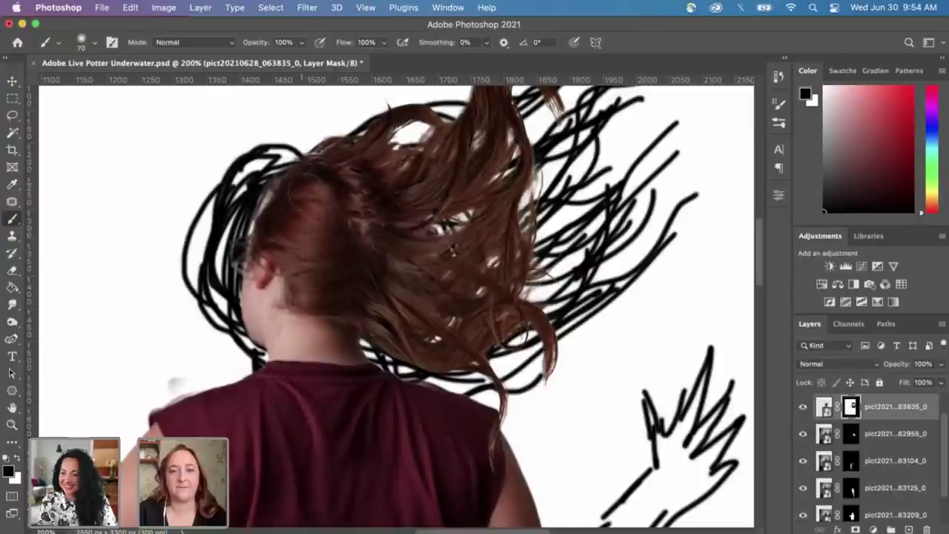
{"action": "scroll", "coordinate": [453, 252], "scroll_direction": "up", "scroll_amount": 4}
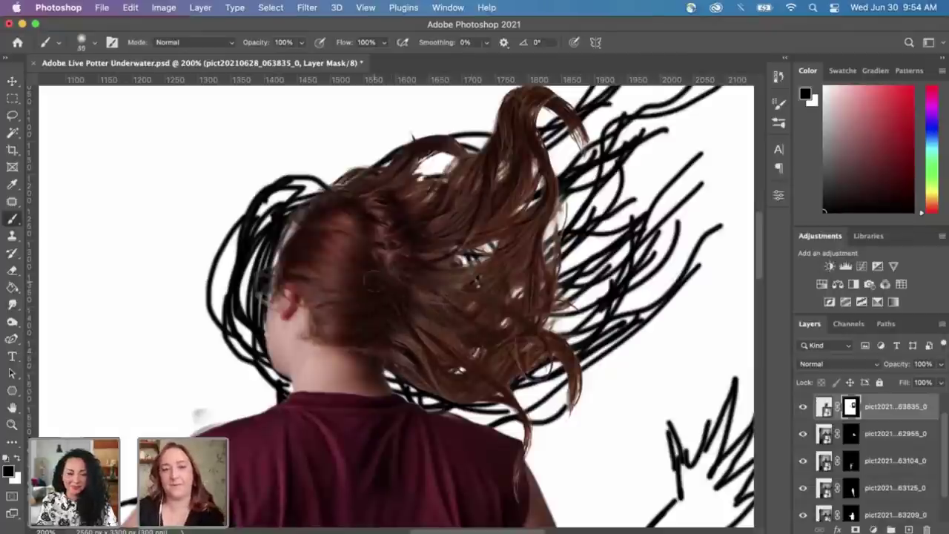
{"action": "key", "text": "bracketleft"}
{"action": "scroll", "coordinate": [380, 259], "scroll_direction": "down", "scroll_amount": 2}
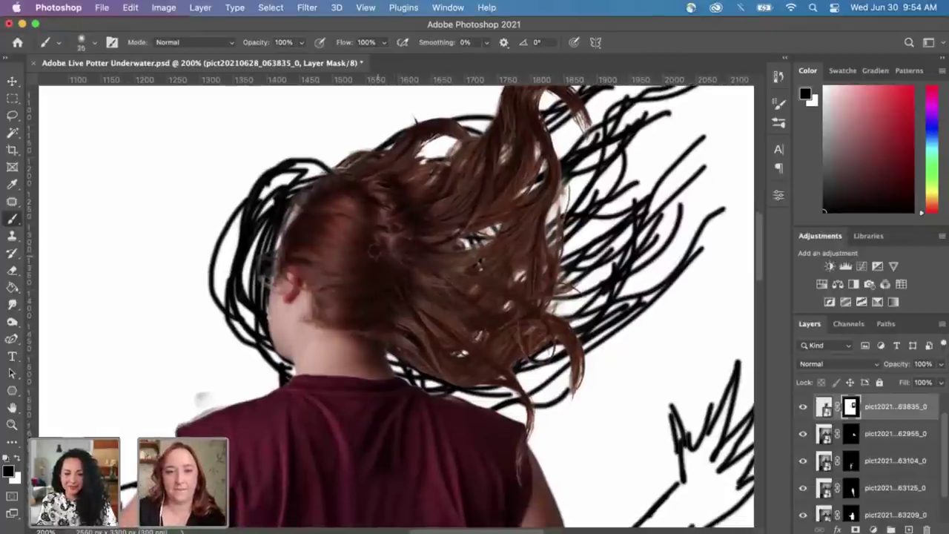
{"action": "scroll", "coordinate": [389, 334], "scroll_direction": "down", "scroll_amount": 2}
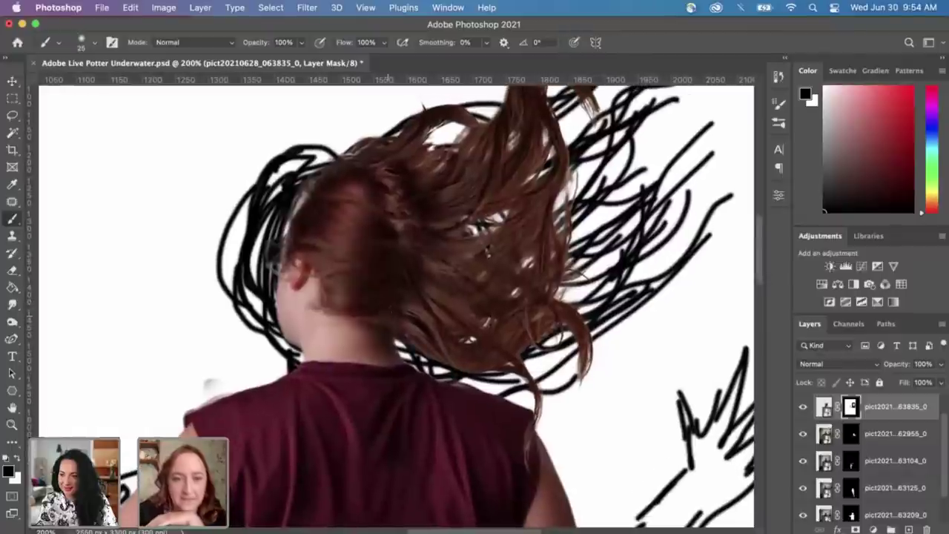
{"action": "scroll", "coordinate": [387, 342], "scroll_direction": "right", "scroll_amount": 1}
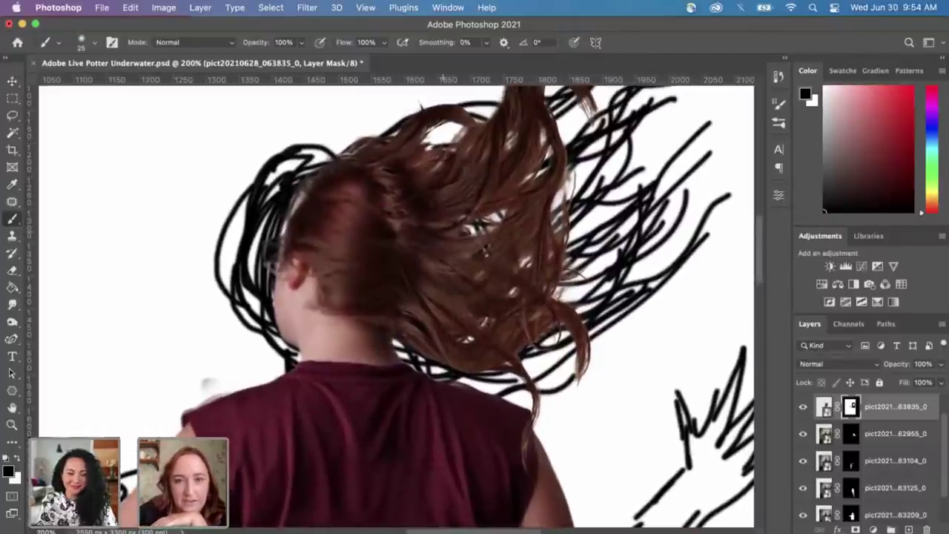
{"action": "scroll", "coordinate": [359, 350], "scroll_direction": "down", "scroll_amount": 5}
{"action": "scroll", "coordinate": [360, 240], "scroll_direction": "up", "scroll_amount": 5}
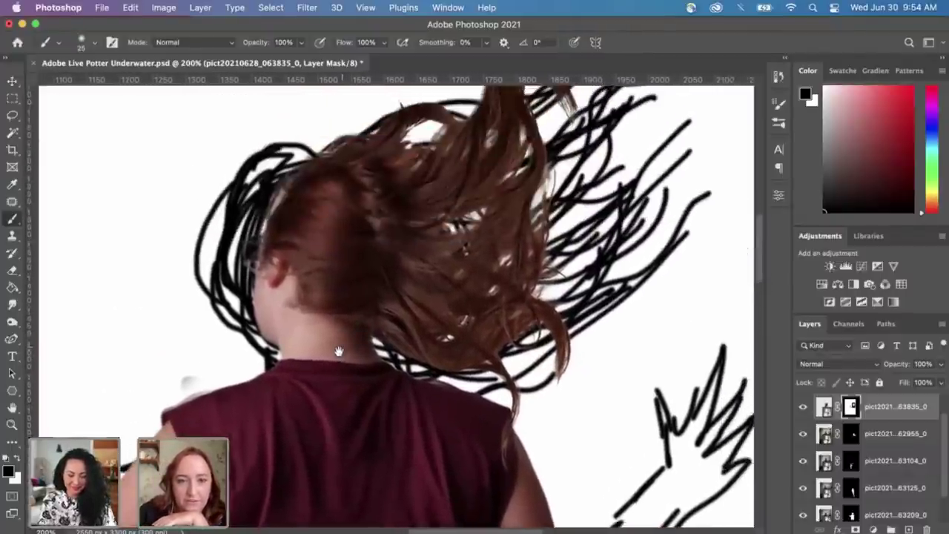
{"action": "key", "text": "super+equal"}
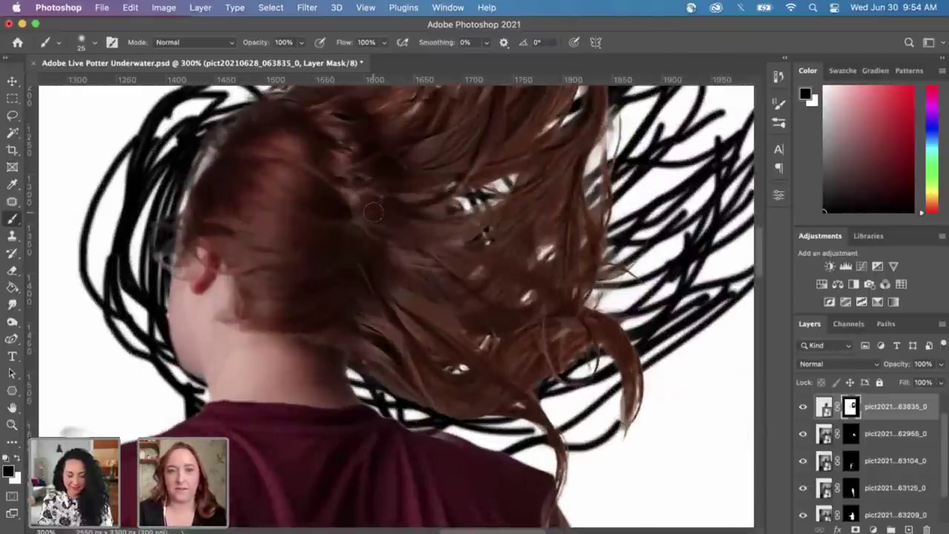
{"action": "scroll", "coordinate": [364, 235], "scroll_direction": "up", "scroll_amount": 5}
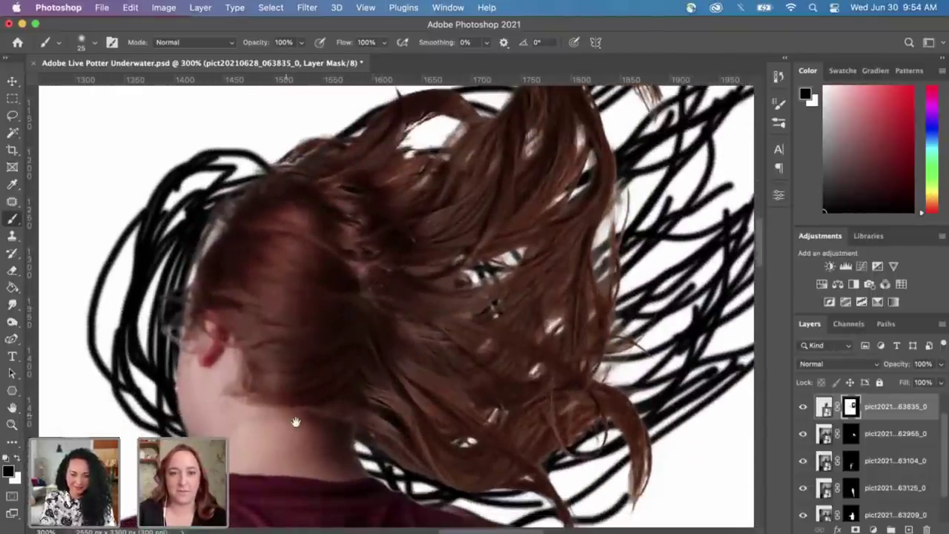
{"action": "scroll", "coordinate": [295, 422], "scroll_direction": "down", "scroll_amount": 5}
{"action": "key", "text": "super+minus"}
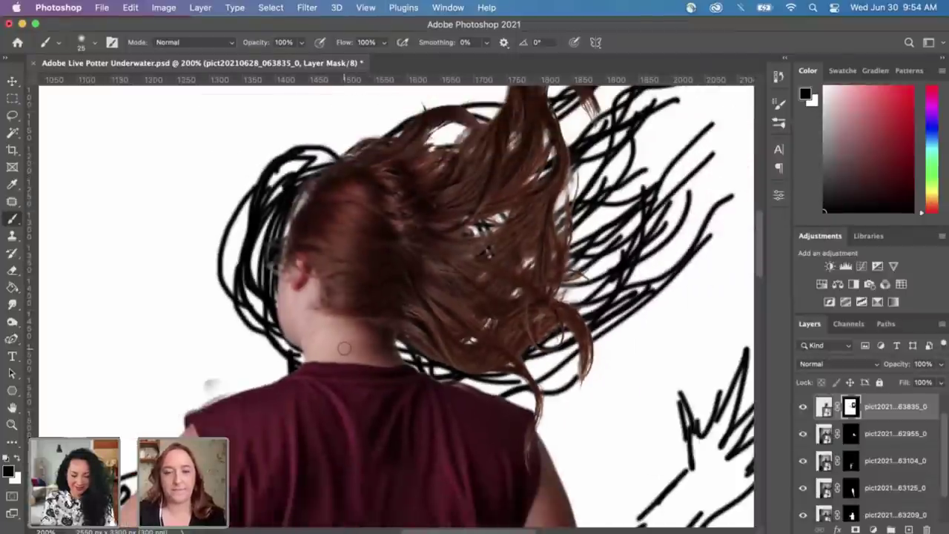
{"action": "key", "text": "super+minus"}
{"action": "key", "text": "super+minus"}
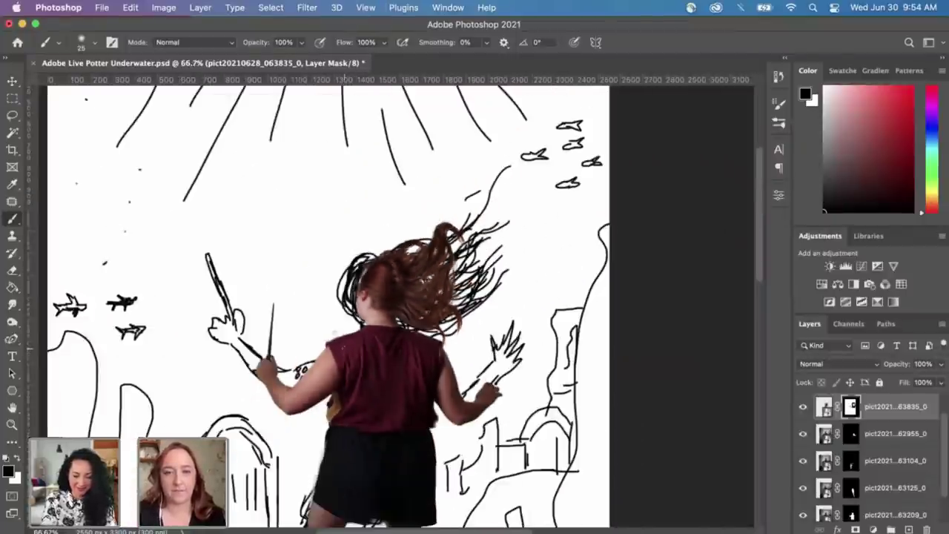
Step: Inspect the figure at different zooms, then bring the Adobe Live Finder window forward
{"action": "key", "text": "super+plus"}
{"action": "key", "text": "super+plus"}
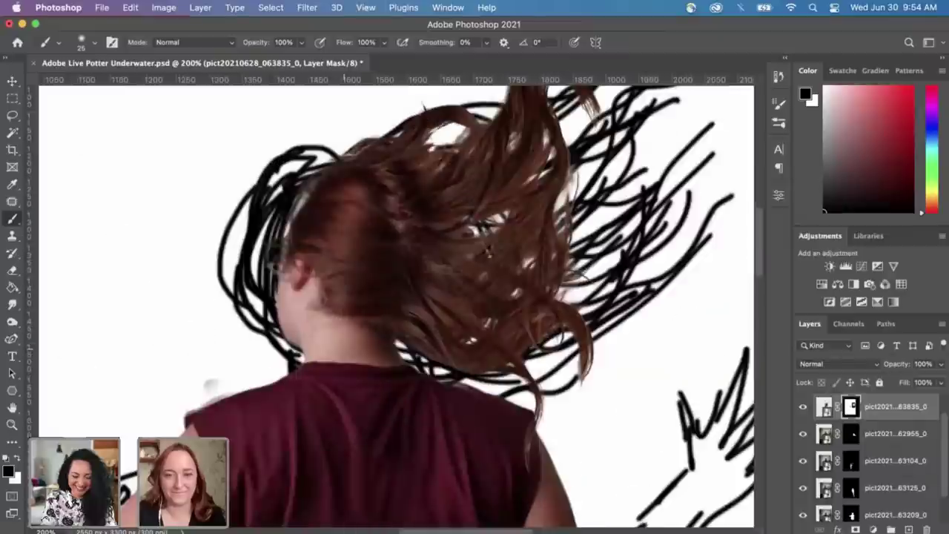
{"action": "key", "text": "super+minus"}
{"action": "key", "text": "super+minus"}
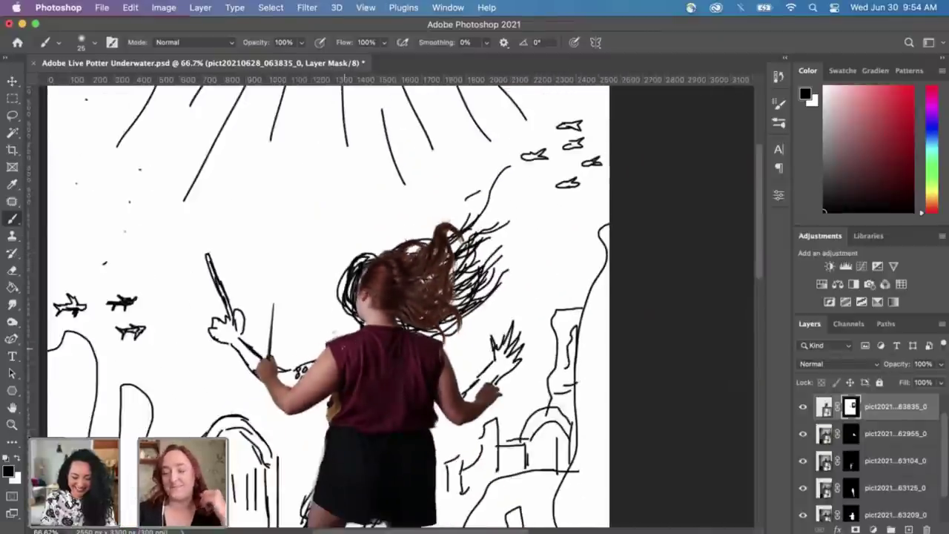
{"action": "scroll", "coordinate": [391, 302], "scroll_direction": "down", "scroll_amount": 5}
{"action": "scroll", "coordinate": [391, 302], "scroll_direction": "left", "scroll_amount": 4}
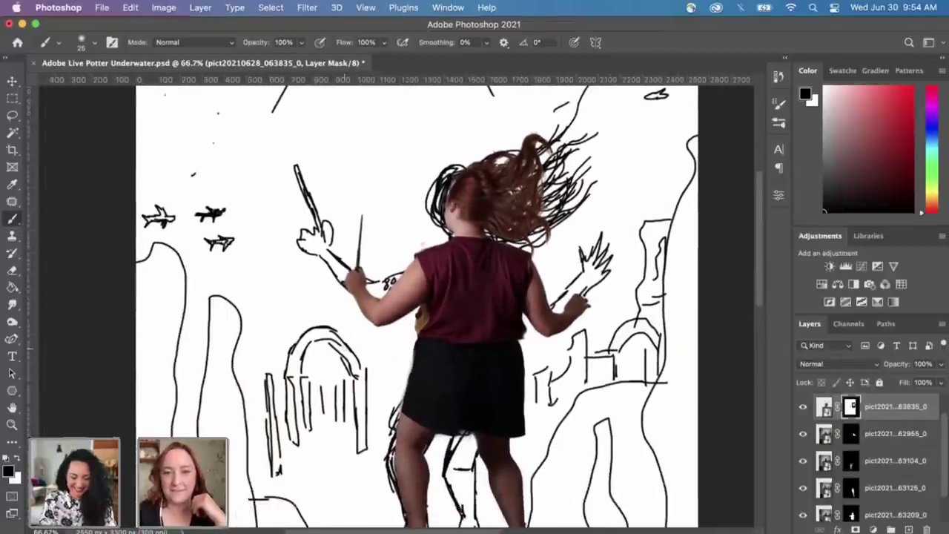
{"action": "scroll", "coordinate": [417, 308], "scroll_direction": "down", "scroll_amount": 1}
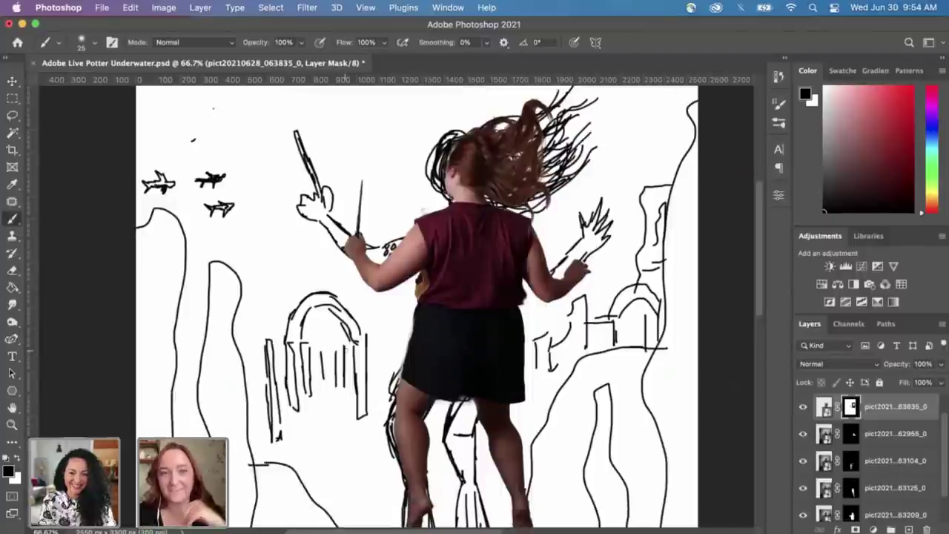
{"action": "scroll", "coordinate": [390, 353], "scroll_direction": "down", "scroll_amount": 2}
{"action": "scroll", "coordinate": [390, 354], "scroll_direction": "right", "scroll_amount": 2}
{"action": "scroll", "coordinate": [391, 356], "scroll_direction": "down", "scroll_amount": 1}
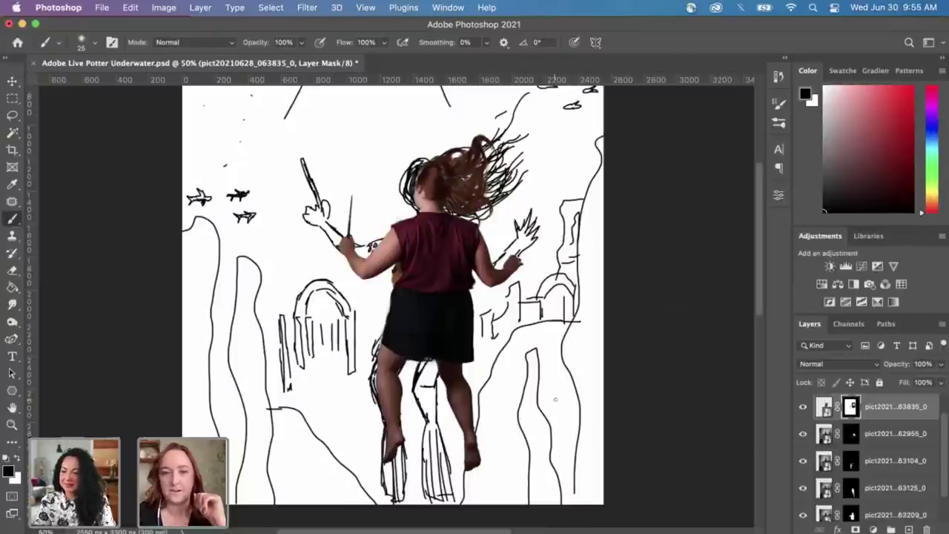
{"action": "scroll", "coordinate": [555, 399], "scroll_direction": "up", "scroll_amount": 3}
{"action": "scroll", "coordinate": [554, 399], "scroll_direction": "right", "scroll_amount": 2}
{"action": "scroll", "coordinate": [480, 222], "scroll_direction": "down", "scroll_amount": 1}
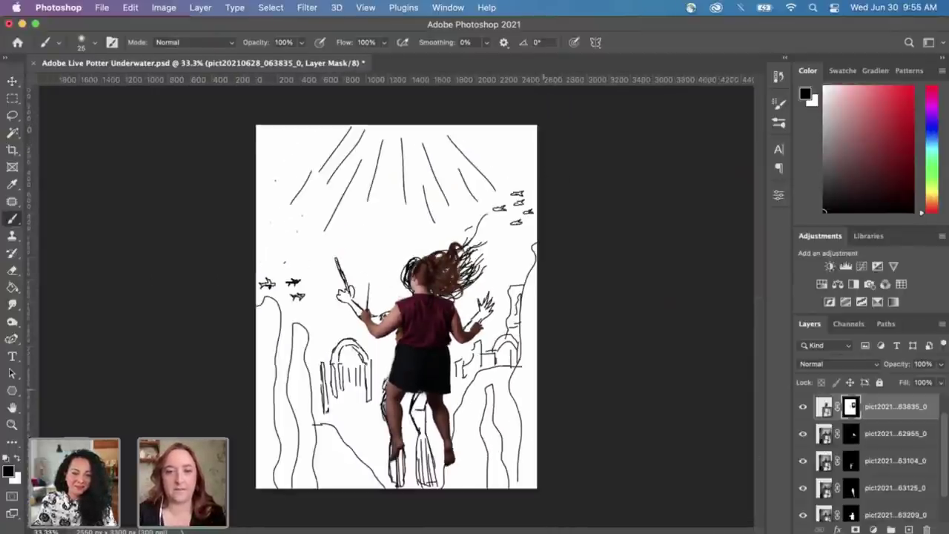
{"action": "key", "text": "ctrl+Up"}
{"action": "left_click", "coordinate": [354, 256]}
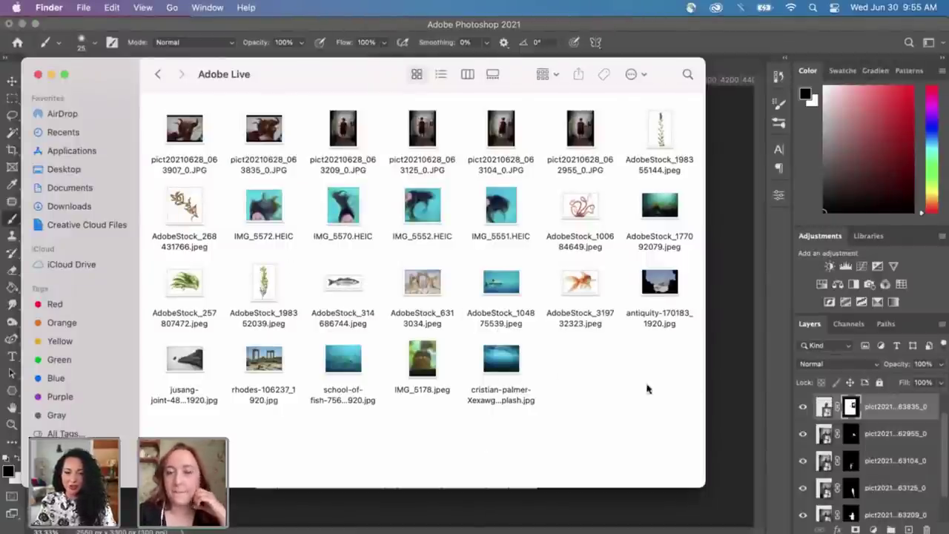
Step: Switch back to the Adobe Live Potter Underwater document in Photoshop
{"action": "left_click", "coordinate": [709, 404]}
{"action": "scroll", "coordinate": [882, 465], "scroll_direction": "down", "scroll_amount": 2}
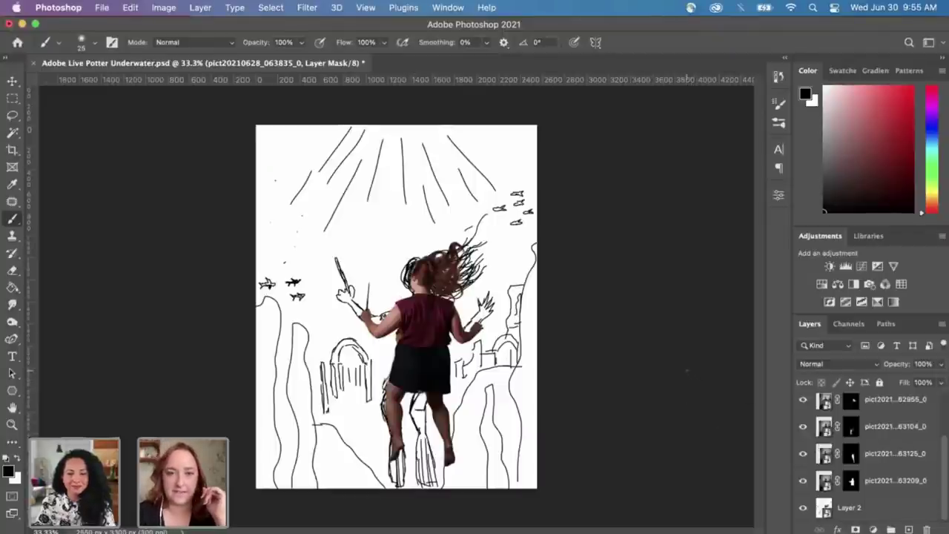
Step: Select the pict2021 girl photo layers and group them into Group 1 above Layer 2
{"action": "scroll", "coordinate": [840, 415], "scroll_direction": "up", "scroll_amount": 3}
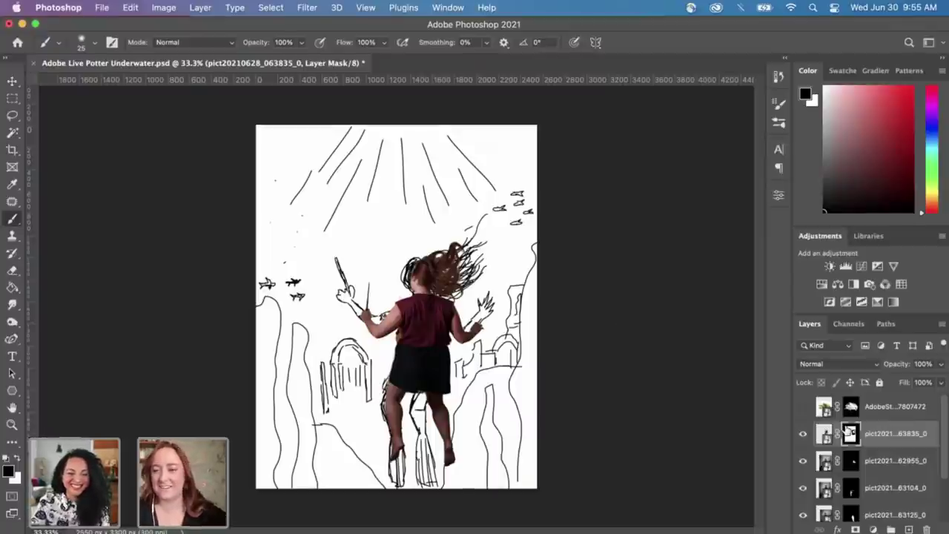
{"action": "left_click_drag", "start_coordinate": [848, 433], "coordinate": [882, 451]}
{"action": "scroll", "coordinate": [883, 450], "scroll_direction": "down", "scroll_amount": 2}
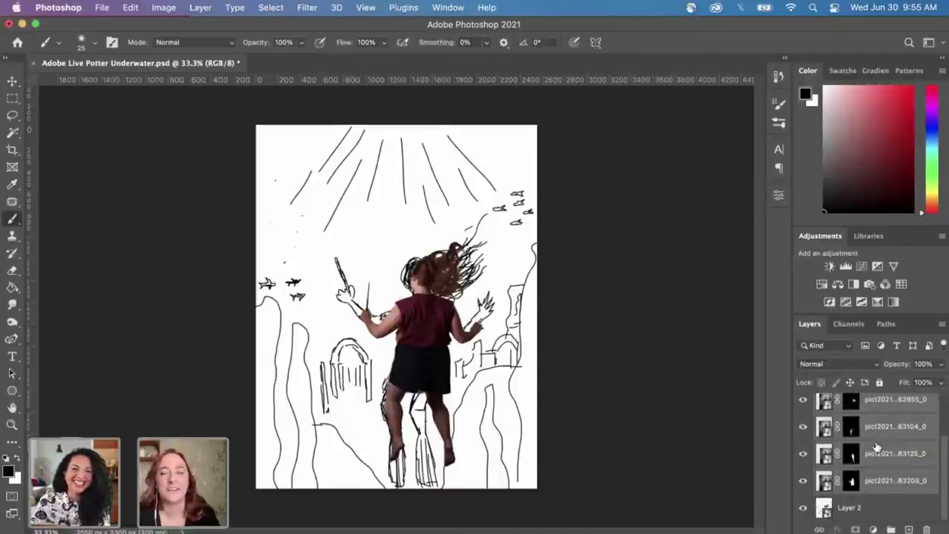
{"action": "left_click_drag", "start_coordinate": [877, 445], "coordinate": [891, 530]}
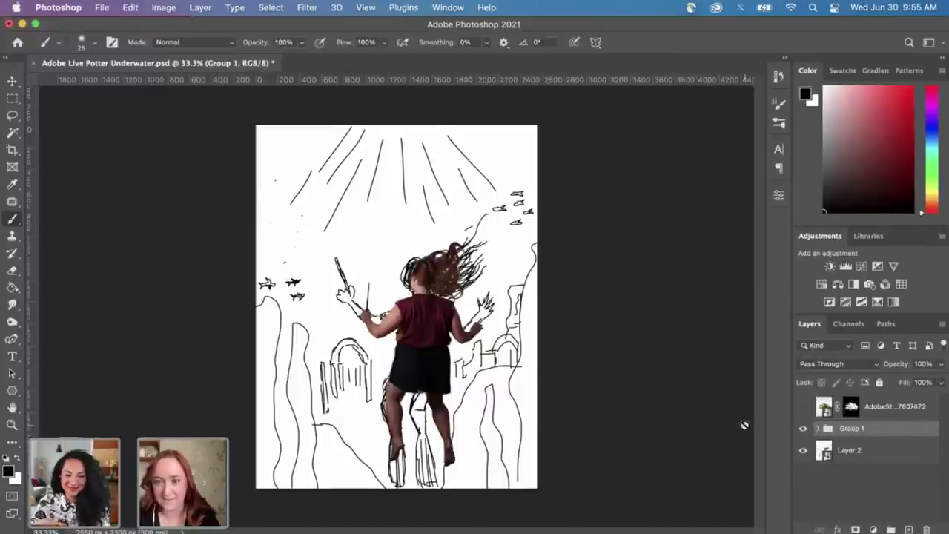
Step: Toggle Group 1's visibility to compare the girl photos against the sketch
{"action": "left_click", "coordinate": [803, 429]}
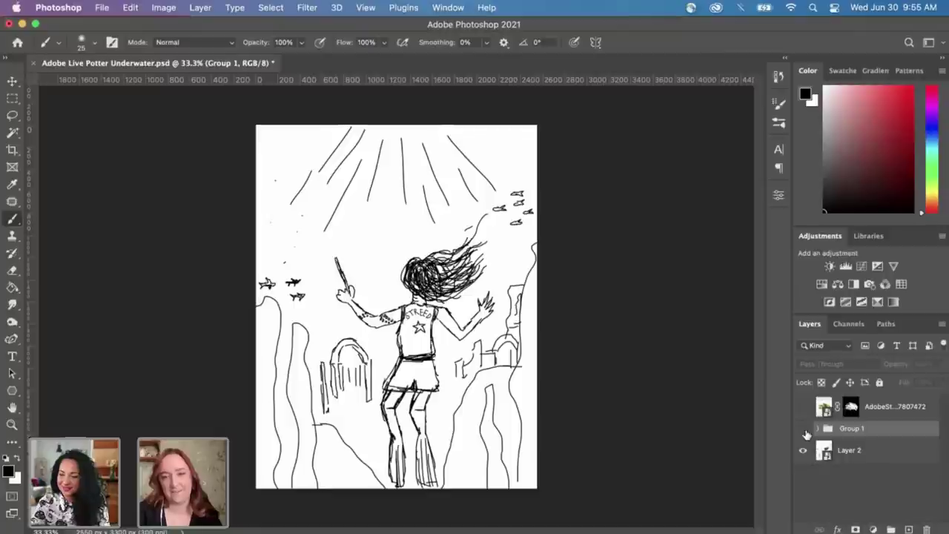
{"action": "left_click", "coordinate": [804, 429]}
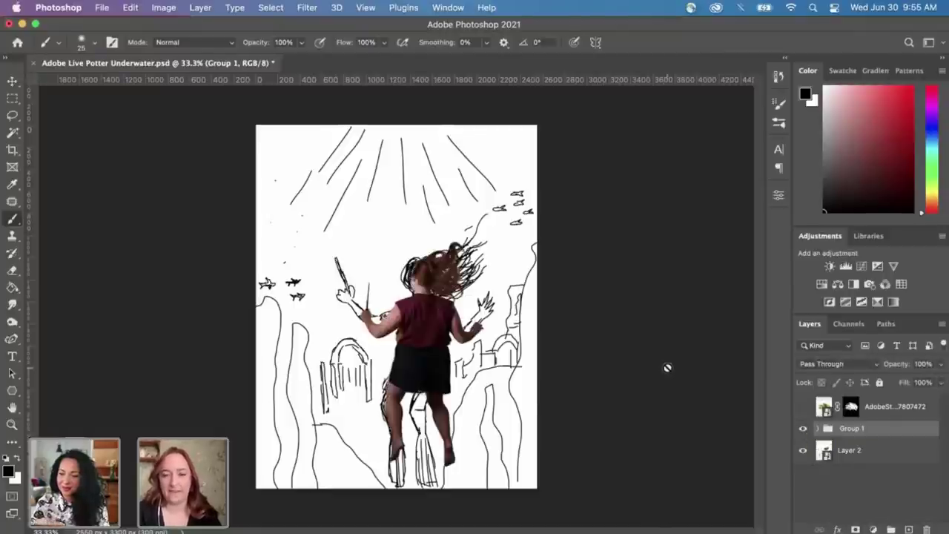
{"action": "key", "text": "super+equal"}
{"action": "scroll", "coordinate": [510, 403], "scroll_direction": "down", "scroll_amount": 5}
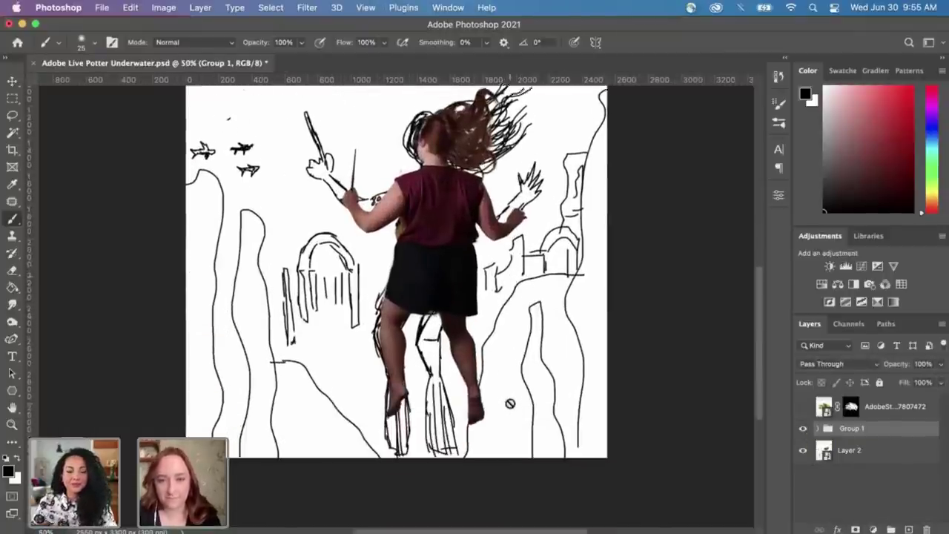
{"action": "scroll", "coordinate": [511, 402], "scroll_direction": "up", "scroll_amount": 3}
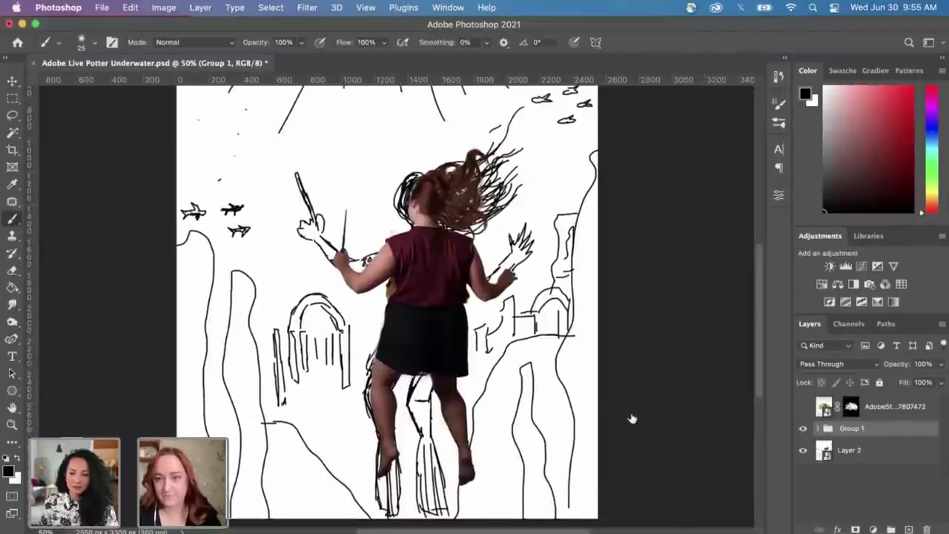
{"action": "left_click", "coordinate": [803, 429]}
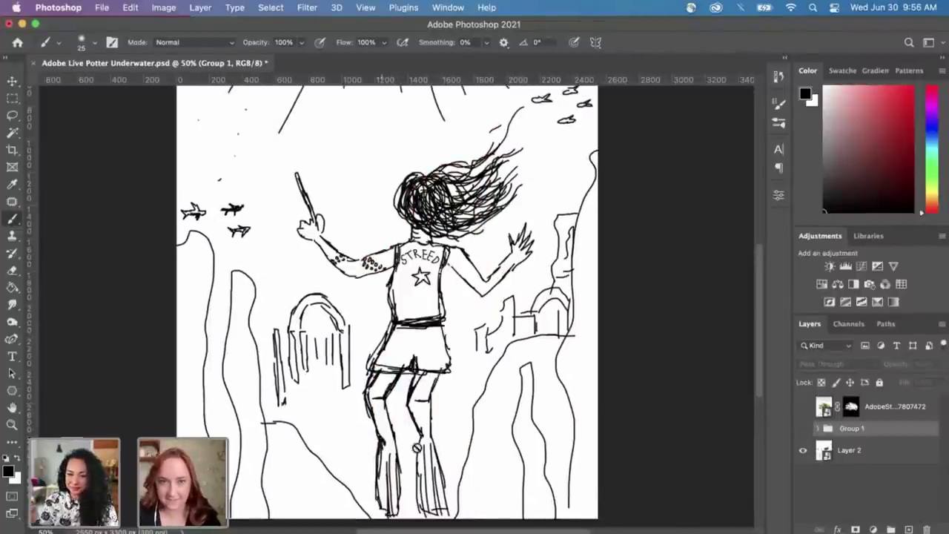
{"action": "scroll", "coordinate": [432, 439], "scroll_direction": "down", "scroll_amount": 2}
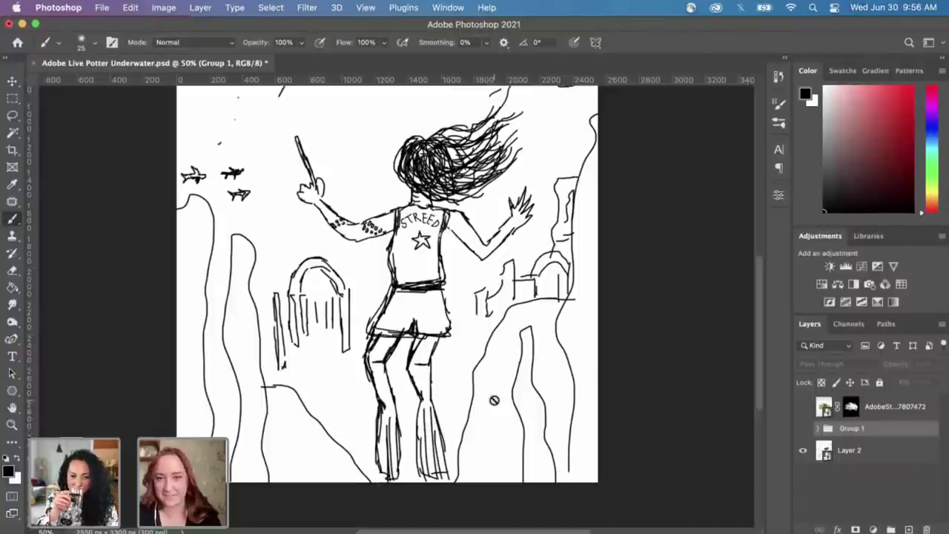
{"action": "scroll", "coordinate": [494, 400], "scroll_direction": "up", "scroll_amount": 2}
{"action": "scroll", "coordinate": [494, 401], "scroll_direction": "up", "scroll_amount": 2}
{"action": "left_click", "coordinate": [803, 428]}
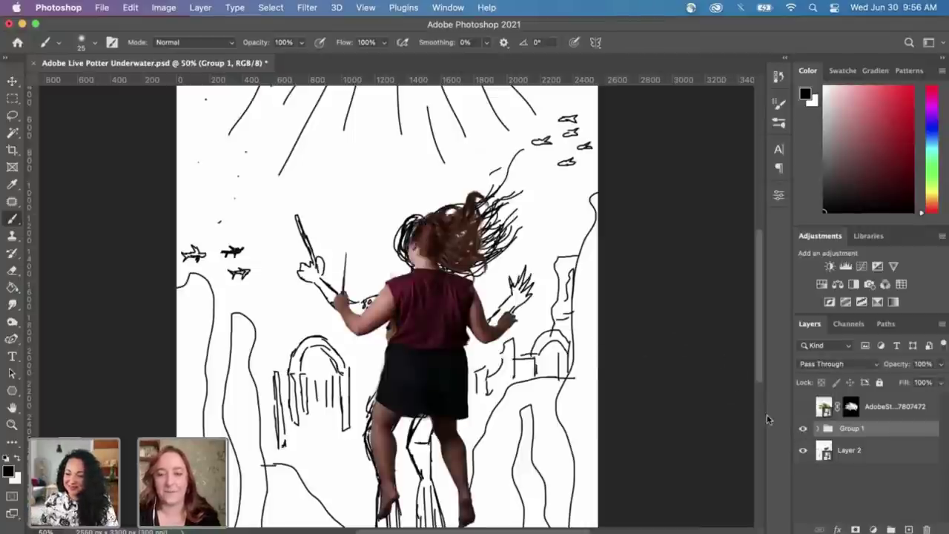
Step: Drag the goldfish photo AdobeStock_319732323.jpeg from the Adobe Live folder into the document
{"action": "key", "text": "ctrl+Up"}
{"action": "left_click", "coordinate": [340, 211]}
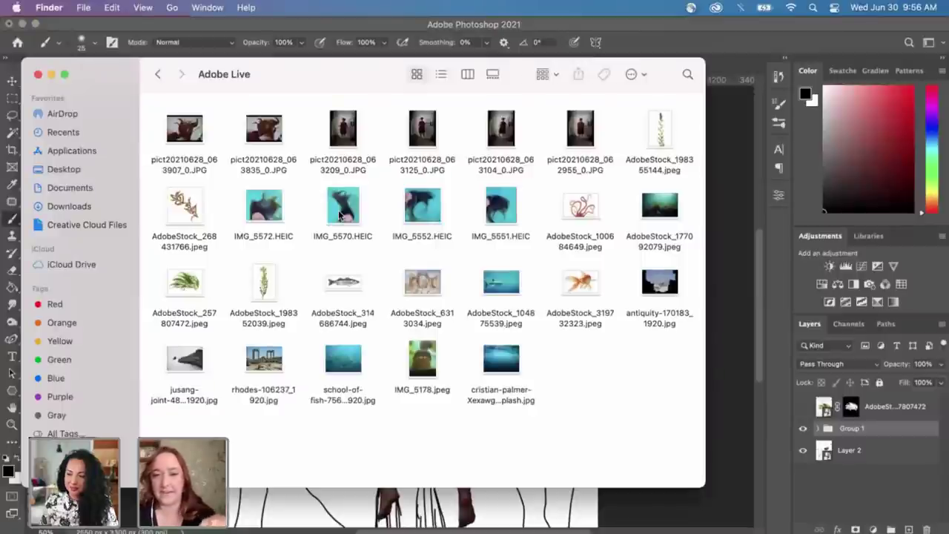
{"action": "left_click", "coordinate": [583, 280]}
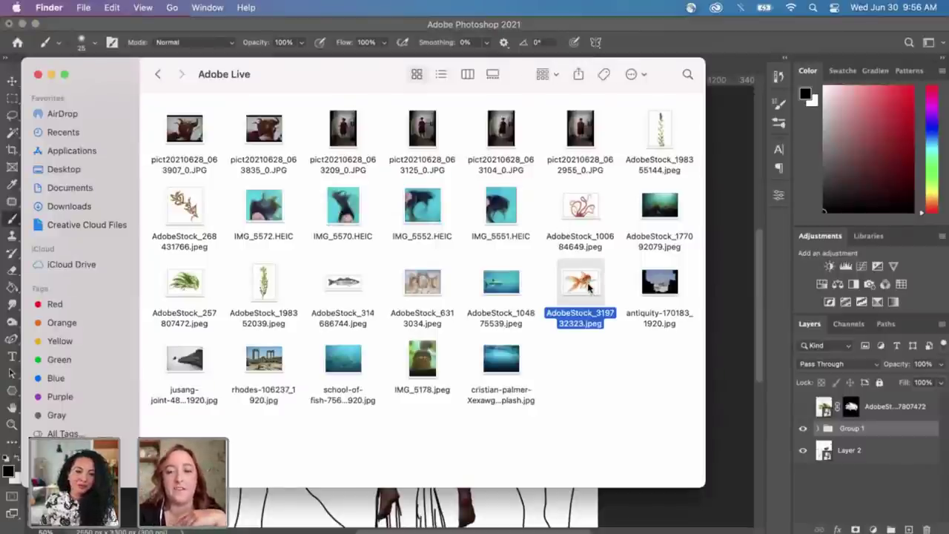
{"action": "left_click_drag", "start_coordinate": [586, 282], "coordinate": [581, 487]}
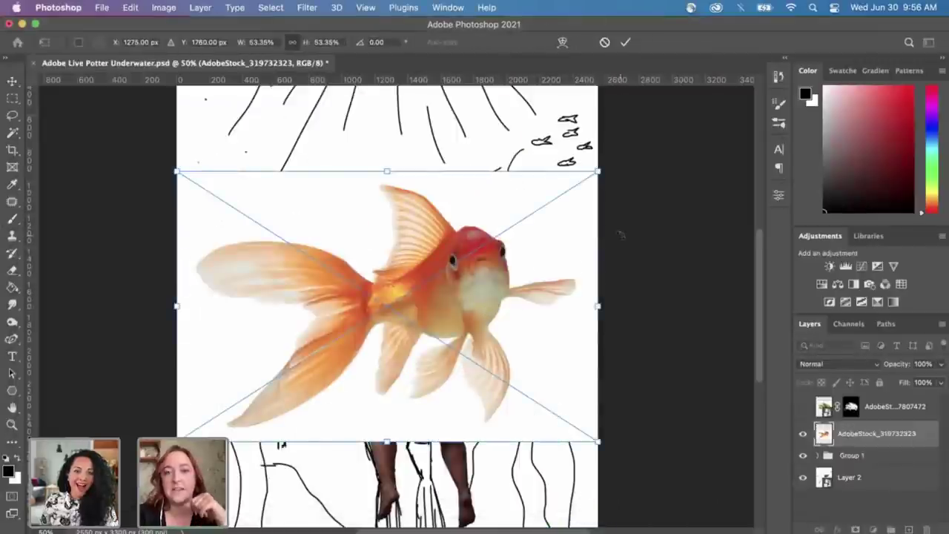
Step: Rotate the goldfish layer about -88° upright, then shrink it to about 30% beside the girl's legs
{"action": "mouse_move", "coordinate": [621, 235]}
{"action": "left_mouse_down"}
{"action": "mouse_move", "coordinate": [411, 172]}
{"action": "mouse_move", "coordinate": [355, 180]}
{"action": "left_mouse_up"}
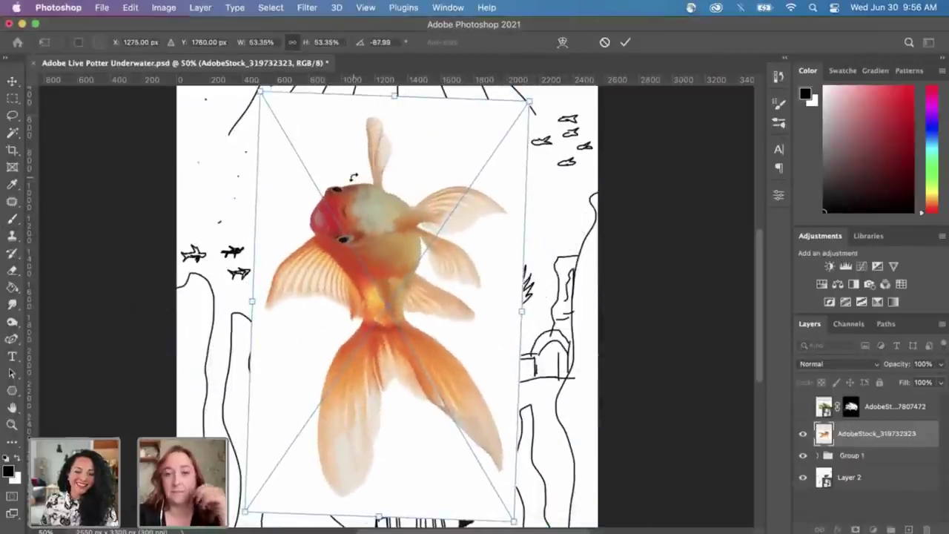
{"action": "key", "text": "Return"}
{"action": "key", "text": "b"}
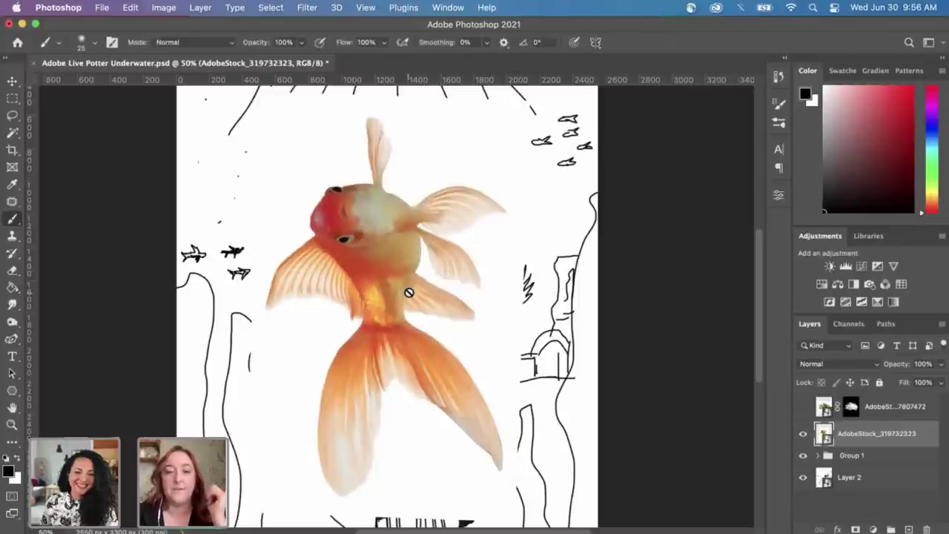
{"action": "key", "text": "super+t"}
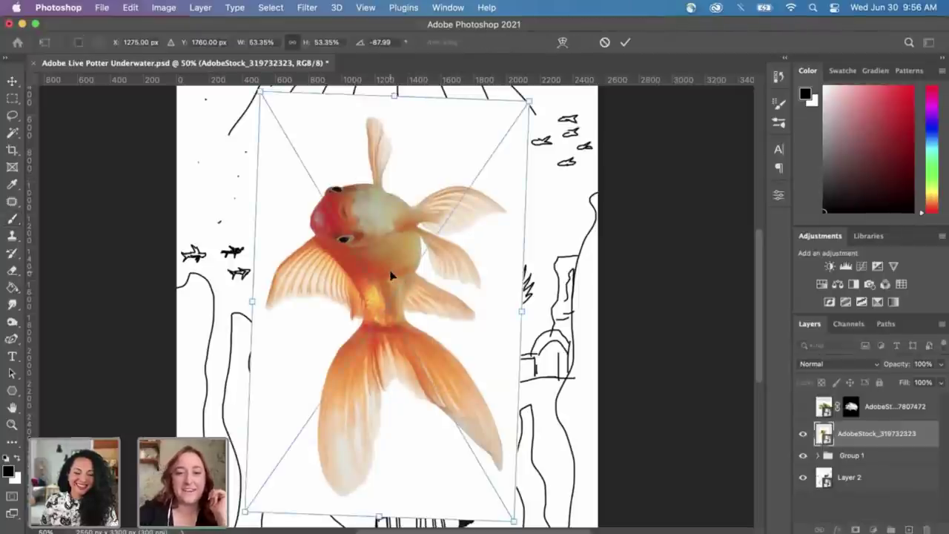
{"action": "left_click_drag", "start_coordinate": [398, 266], "coordinate": [418, 274]}
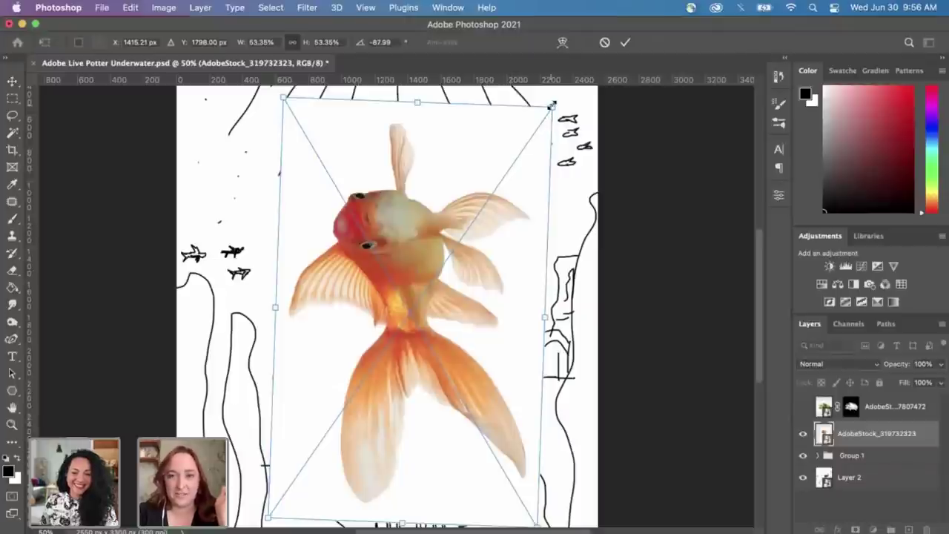
{"action": "mouse_move", "coordinate": [551, 107]}
{"action": "left_mouse_down"}
{"action": "mouse_move", "coordinate": [438, 251]}
{"action": "mouse_move", "coordinate": [411, 329]}
{"action": "mouse_move", "coordinate": [446, 353]}
{"action": "mouse_move", "coordinate": [424, 324]}
{"action": "mouse_move", "coordinate": [426, 333]}
{"action": "left_mouse_up"}
{"action": "scroll", "coordinate": [418, 334], "scroll_direction": "down", "scroll_amount": 4}
{"action": "key", "text": "Return"}
{"action": "key", "text": "b"}
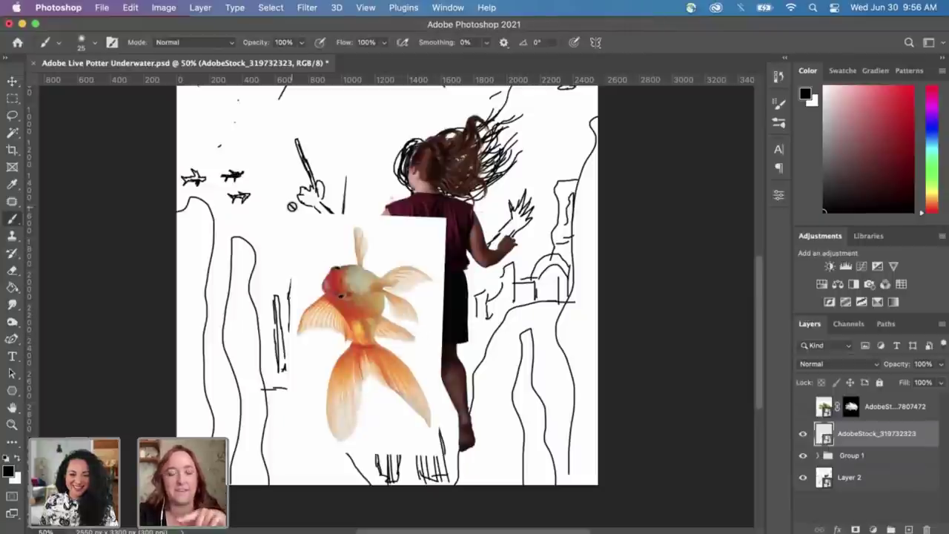
{"action": "key", "text": "ctrl+Up"}
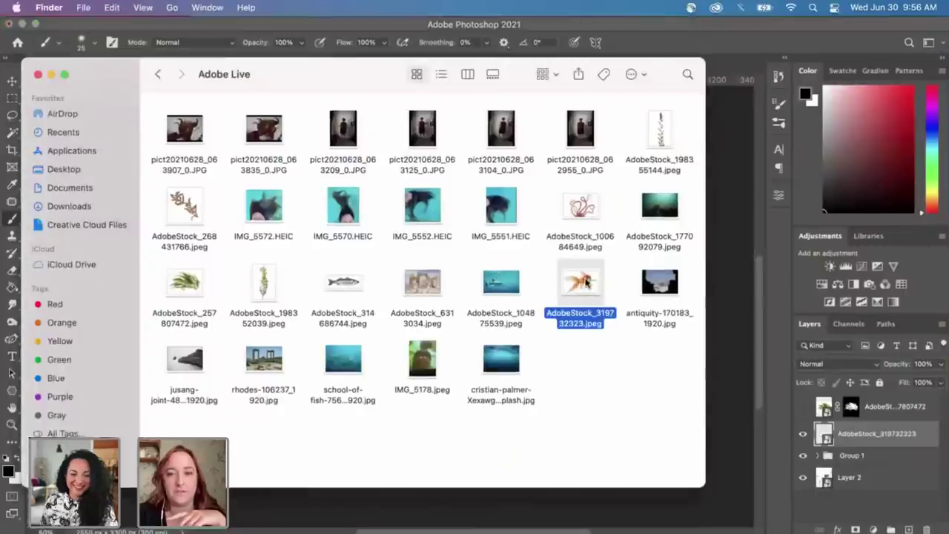
Step: Place a second goldfish copy, rotate it upright, scale it to about 29% and position it right of the first
{"action": "left_click_drag", "start_coordinate": [587, 284], "coordinate": [455, 520]}
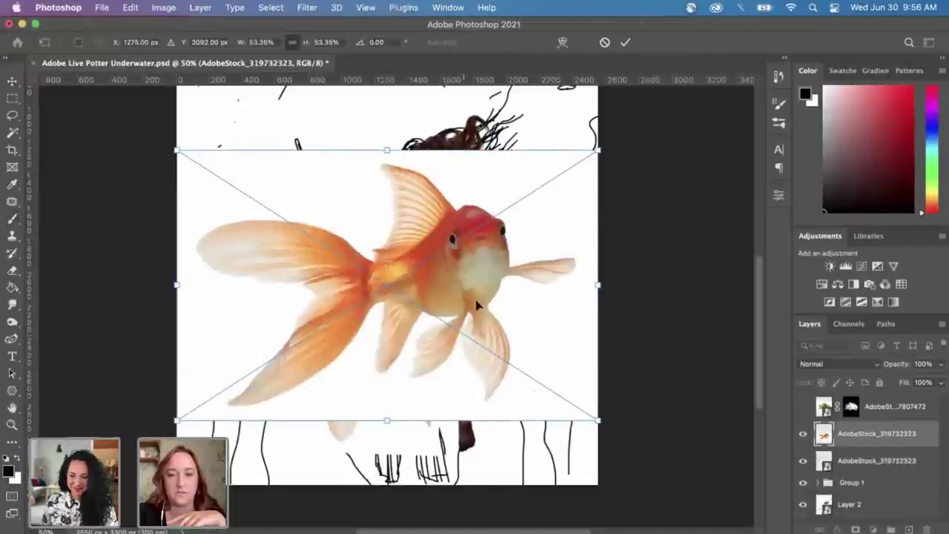
{"action": "left_click_drag", "start_coordinate": [623, 222], "coordinate": [375, 189]}
{"action": "left_click_drag", "start_coordinate": [451, 410], "coordinate": [540, 377]}
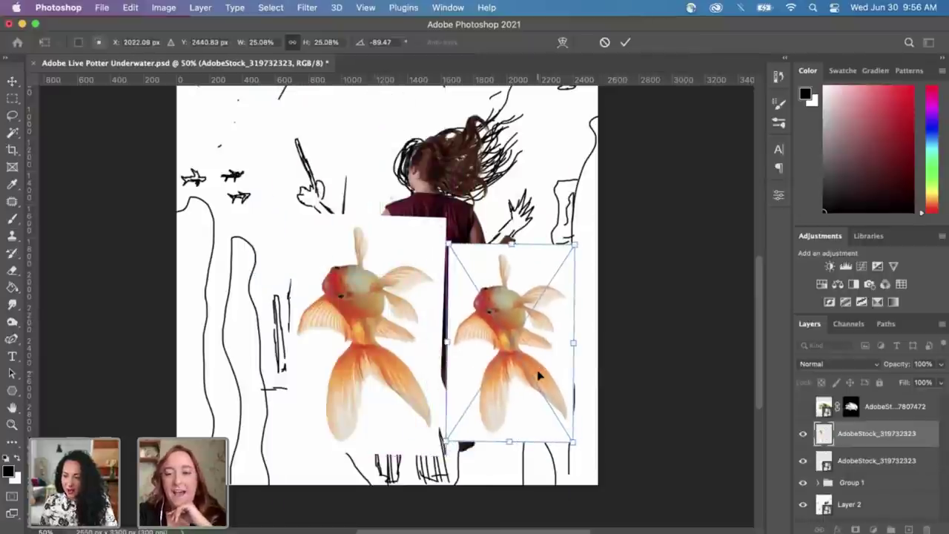
{"action": "left_click_drag", "start_coordinate": [574, 245], "coordinate": [602, 215]}
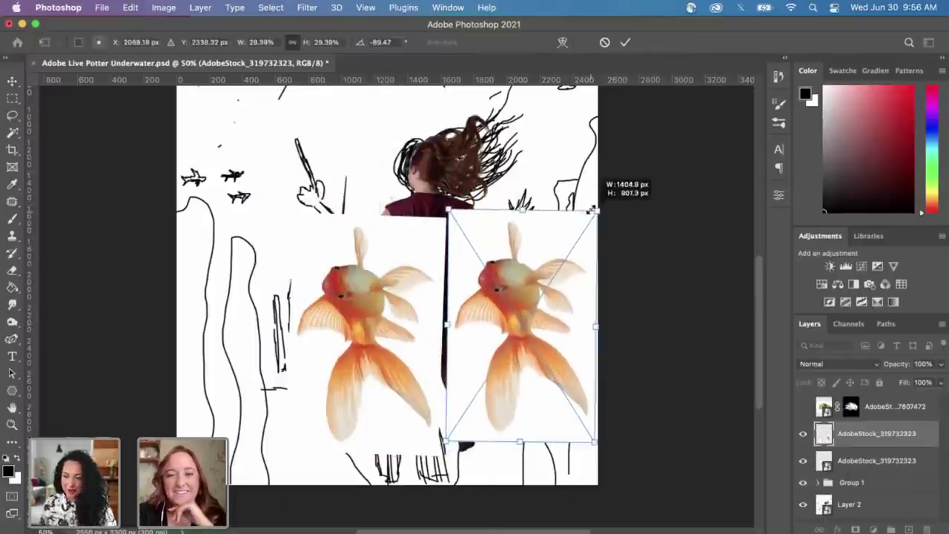
{"action": "key", "text": "Return"}
{"action": "key", "text": "b"}
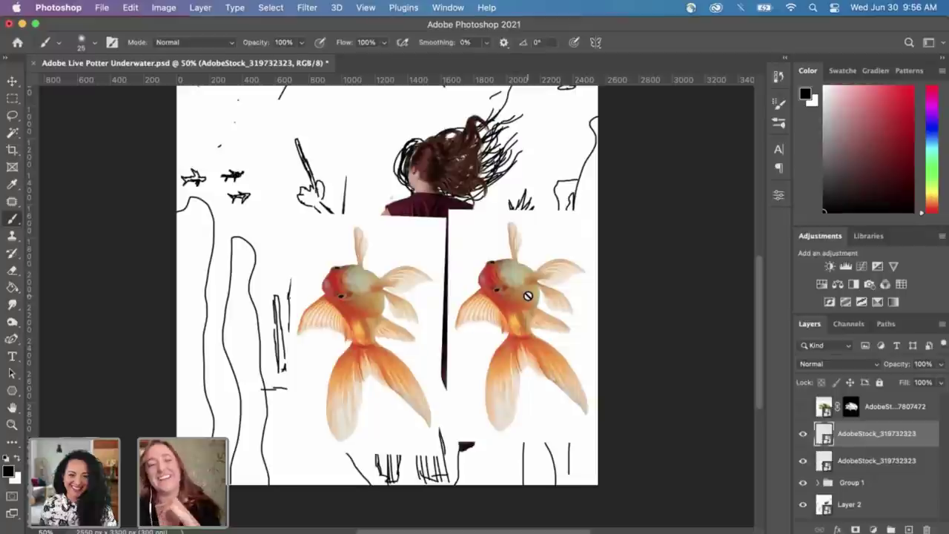
{"action": "left_click", "coordinate": [15, 82]}
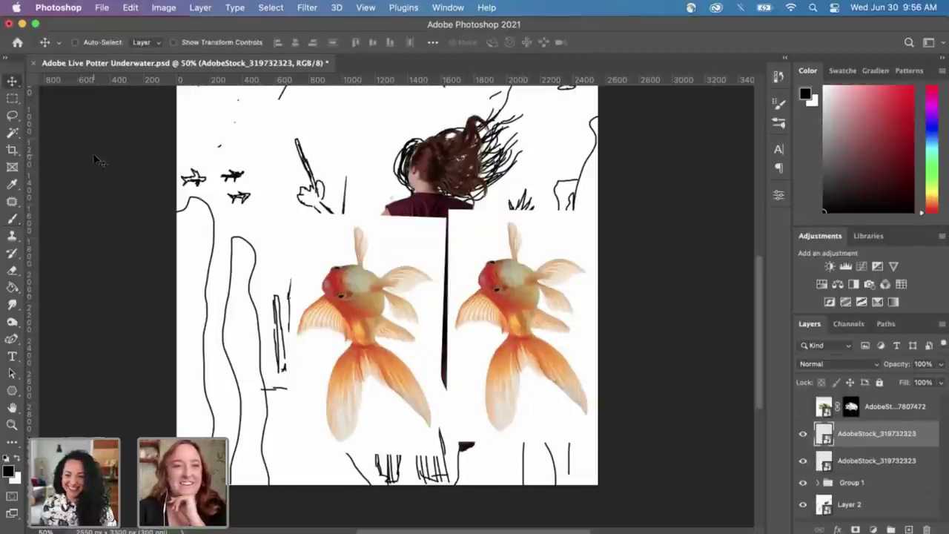
{"action": "left_click_drag", "start_coordinate": [371, 297], "coordinate": [371, 320]}
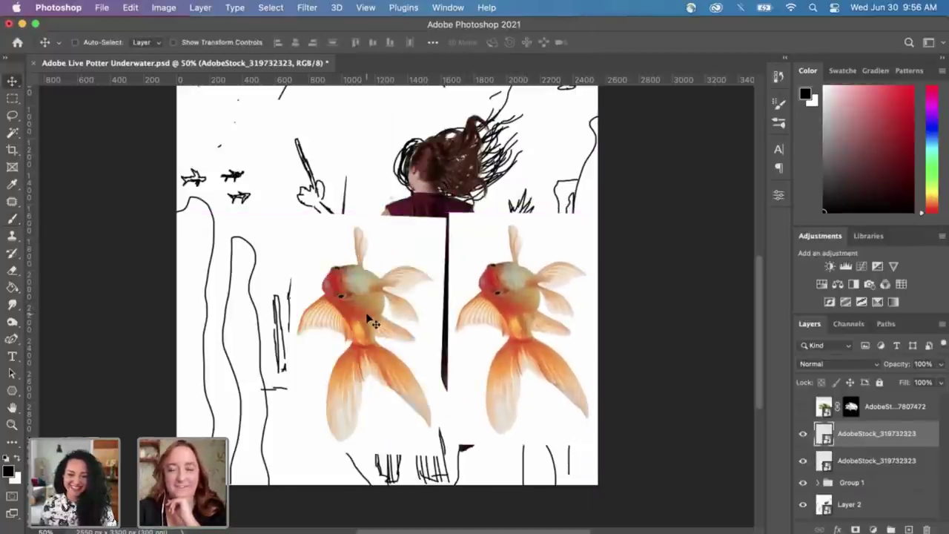
Step: Add layer masks to both AdobeStock goldfish layers, then target the lower goldfish's mask and zoom in
{"action": "left_click", "coordinate": [862, 461]}
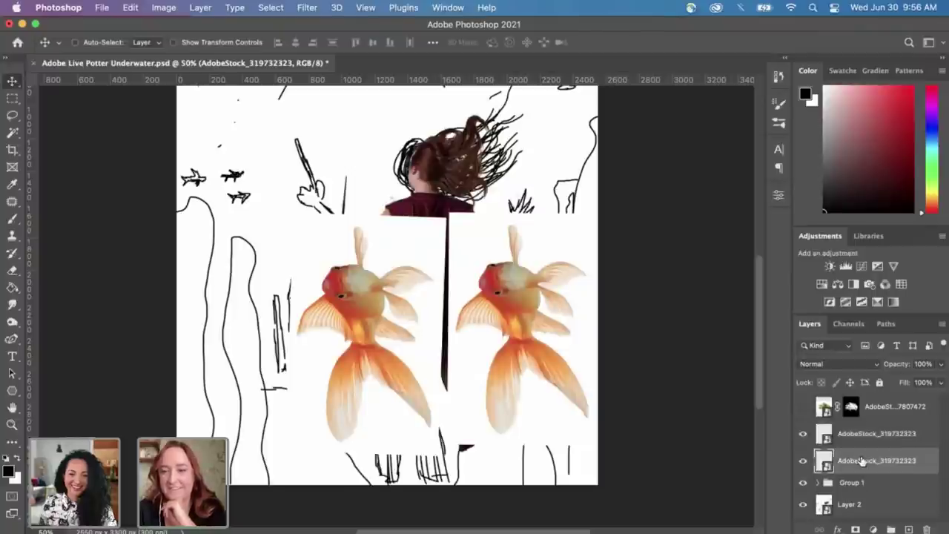
{"action": "left_click", "coordinate": [856, 530]}
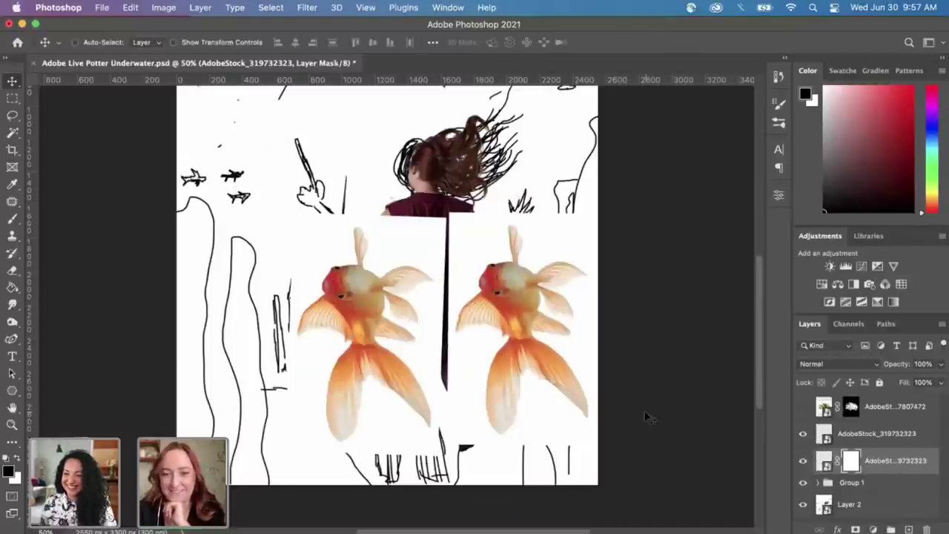
{"action": "left_click", "coordinate": [876, 444]}
{"action": "left_click", "coordinate": [856, 530]}
{"action": "left_click", "coordinate": [851, 461]}
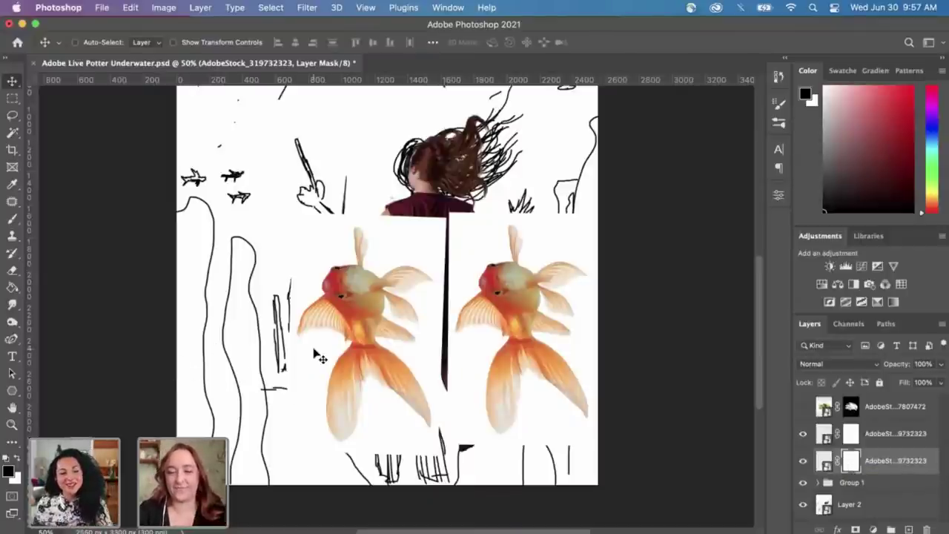
{"action": "key", "text": "super+plus"}
{"action": "left_click_drag", "start_coordinate": [477, 361], "coordinate": [445, 324]}
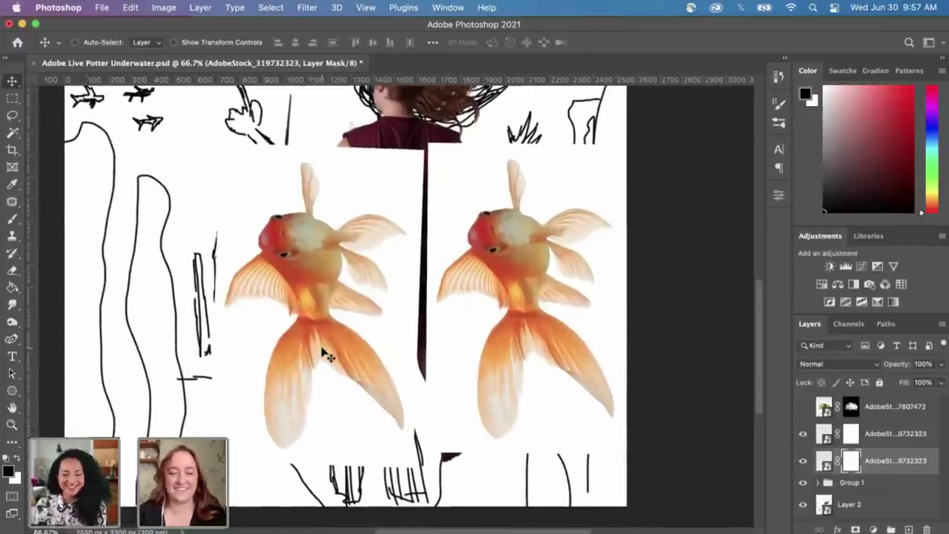
{"action": "key", "text": "b"}
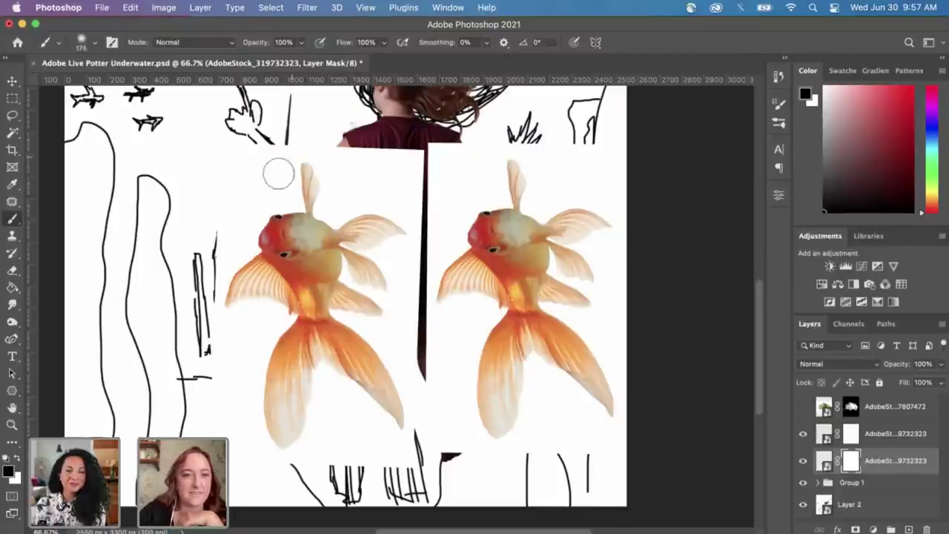
Step: Paint black on the left goldfish's mask with a 400 px soft brush, hiding its head and upper fin
{"action": "mouse_move", "coordinate": [279, 174]}
{"action": "left_mouse_down"}
{"action": "mouse_move", "coordinate": [297, 182]}
{"action": "mouse_move", "coordinate": [335, 135]}
{"action": "mouse_move", "coordinate": [401, 193]}
{"action": "mouse_move", "coordinate": [408, 252]}
{"action": "mouse_move", "coordinate": [348, 267]}
{"action": "mouse_move", "coordinate": [263, 250]}
{"action": "mouse_move", "coordinate": [335, 242]}
{"action": "left_mouse_up"}
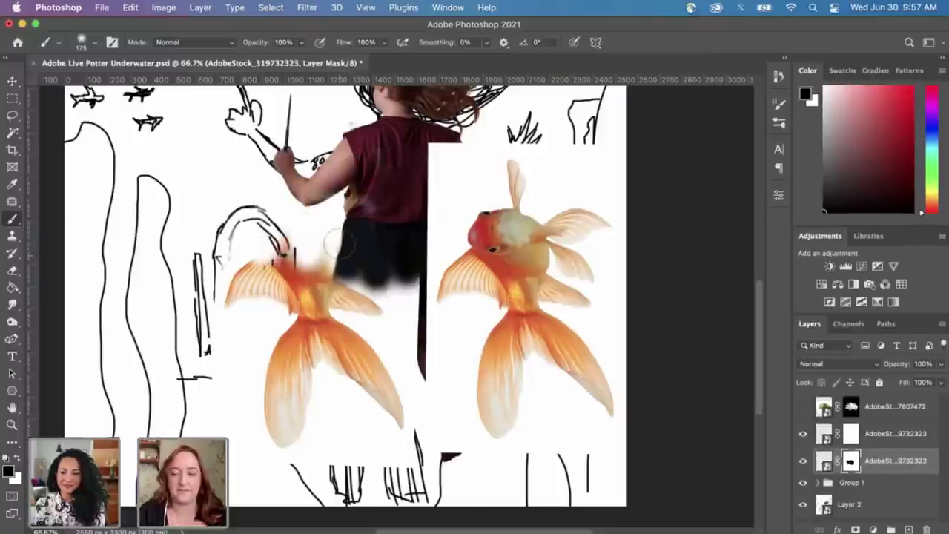
{"action": "key", "text": "bracketright"}
{"action": "key", "text": "bracketright"}
{"action": "key", "text": "bracketright"}
{"action": "key", "text": "bracketright"}
{"action": "left_click_drag", "start_coordinate": [230, 245], "coordinate": [327, 249]}
{"action": "key", "text": "bracketright"}
{"action": "key", "text": "bracketright"}
{"action": "key", "text": "bracketright"}
{"action": "left_click", "coordinate": [104, 45]}
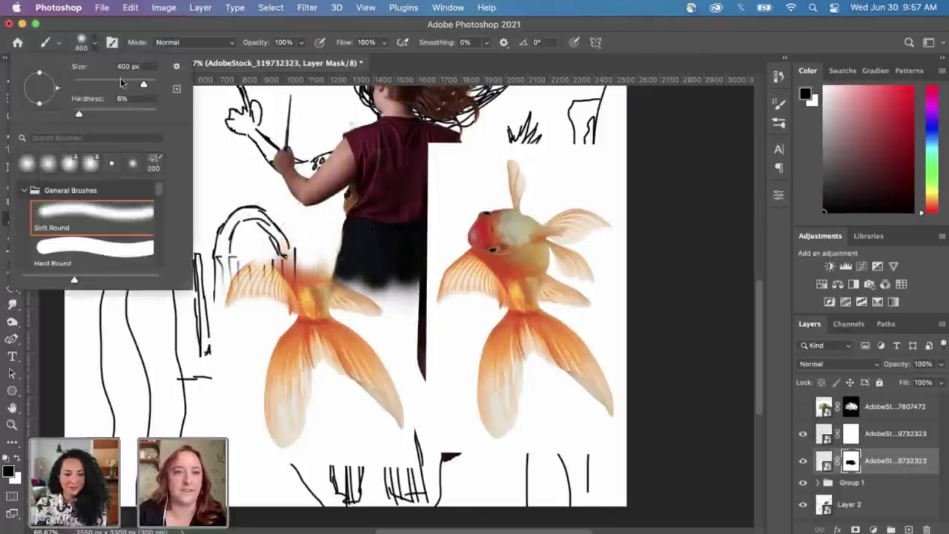
{"action": "left_click_drag", "start_coordinate": [126, 83], "coordinate": [85, 83]}
{"action": "left_click", "coordinate": [308, 208]}
{"action": "left_click_drag", "start_coordinate": [307, 223], "coordinate": [245, 290]}
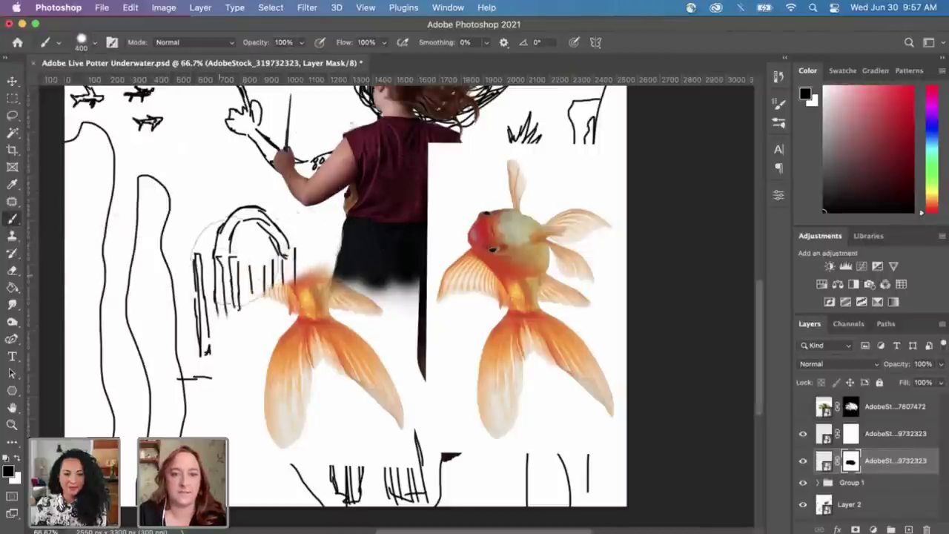
{"action": "mouse_move", "coordinate": [312, 238]}
{"action": "left_mouse_down"}
{"action": "mouse_move", "coordinate": [307, 256]}
{"action": "mouse_move", "coordinate": [415, 312]}
{"action": "mouse_move", "coordinate": [327, 296]}
{"action": "mouse_move", "coordinate": [373, 299]}
{"action": "mouse_move", "coordinate": [356, 433]}
{"action": "mouse_move", "coordinate": [370, 380]}
{"action": "mouse_move", "coordinate": [346, 367]}
{"action": "mouse_move", "coordinate": [331, 319]}
{"action": "left_mouse_up"}
{"action": "key", "text": "bracketleft"}
{"action": "key", "text": "bracketleft"}
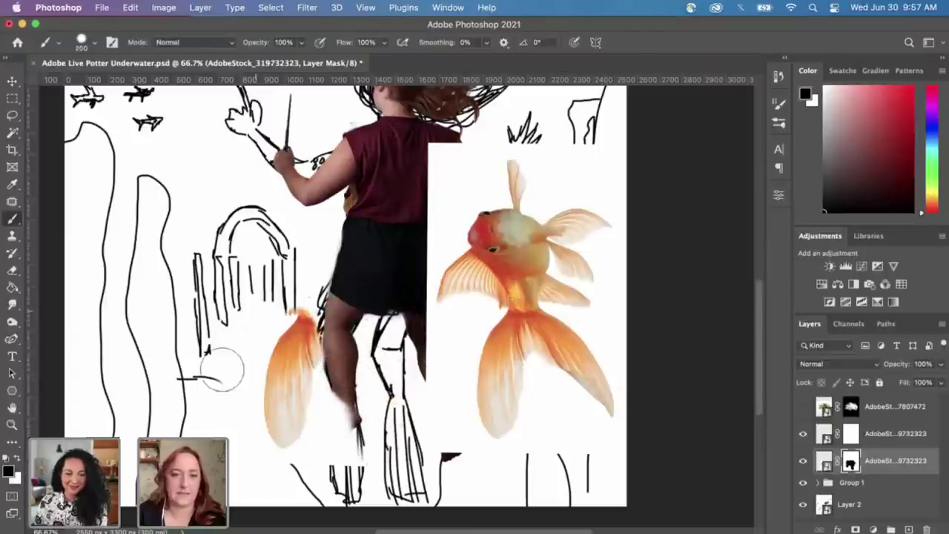
{"action": "mouse_move", "coordinate": [338, 475]}
{"action": "left_mouse_down"}
{"action": "mouse_move", "coordinate": [360, 440]}
{"action": "mouse_move", "coordinate": [325, 419]}
{"action": "left_mouse_up"}
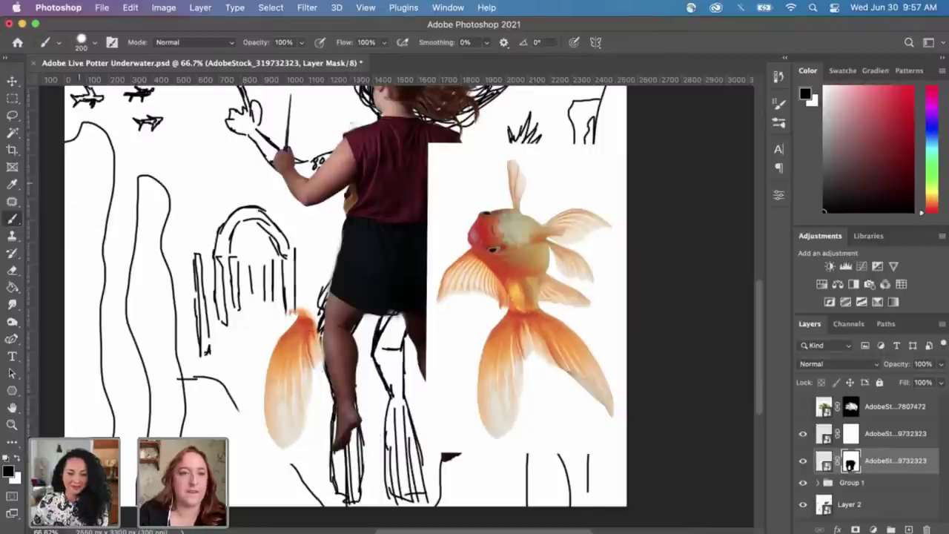
Step: Magic Wand select around the fin, deselect, and move the left tail fin down onto the girl's lower leg
{"action": "left_click", "coordinate": [12, 134]}
{"action": "left_click", "coordinate": [321, 409]}
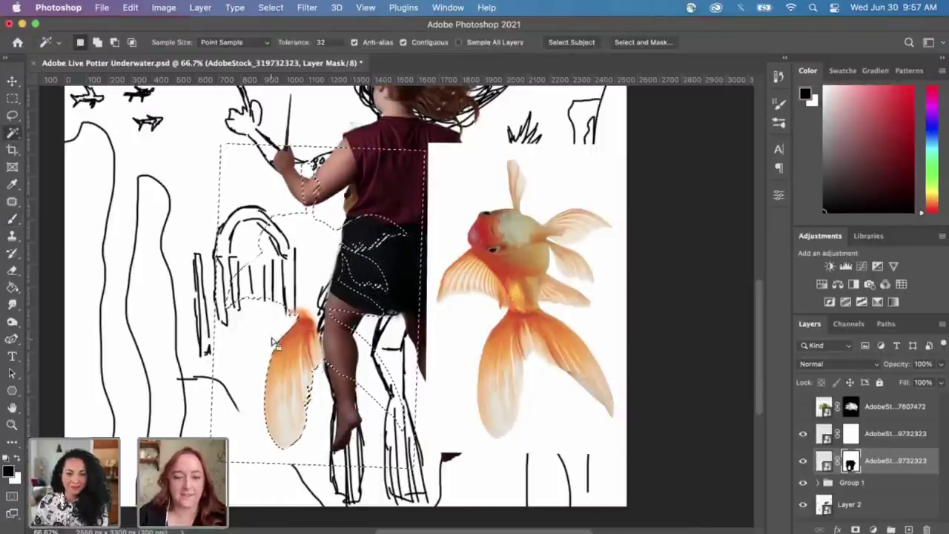
{"action": "key", "text": "b"}
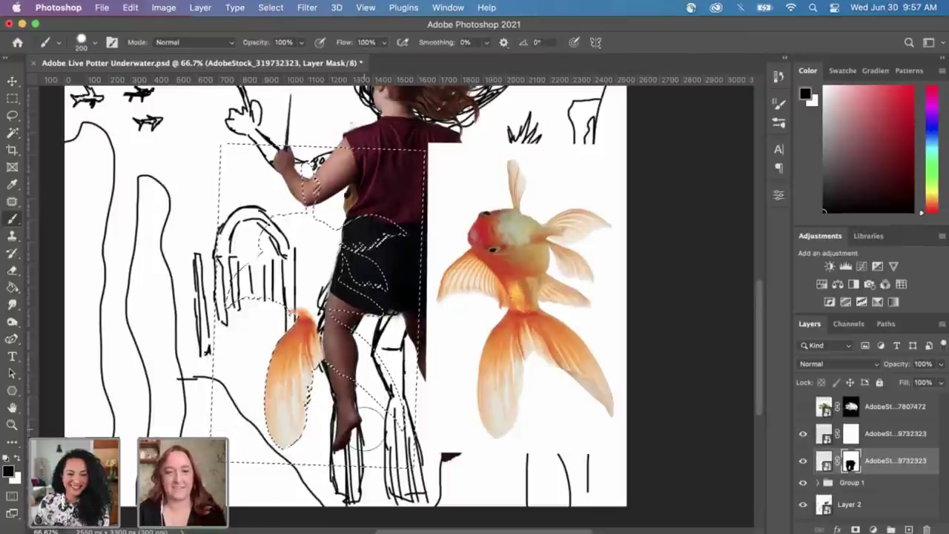
{"action": "key", "text": "super+d"}
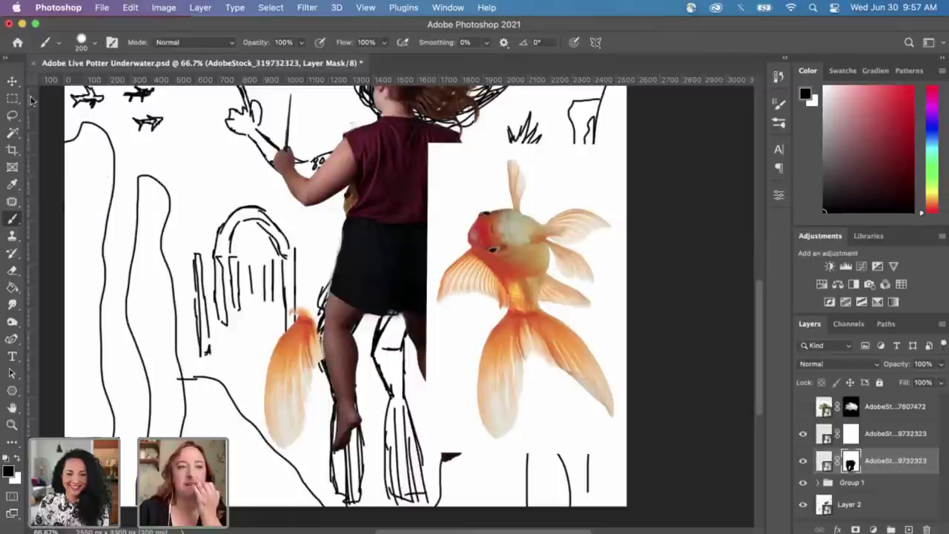
{"action": "left_click", "coordinate": [11, 80]}
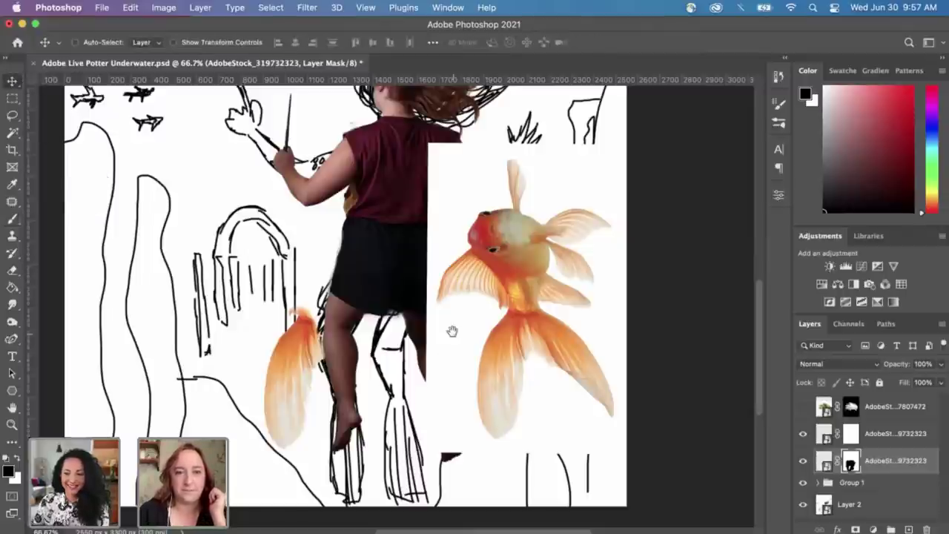
{"action": "scroll", "coordinate": [452, 331], "scroll_direction": "down", "scroll_amount": 3}
{"action": "scroll", "coordinate": [453, 331], "scroll_direction": "right", "scroll_amount": 2}
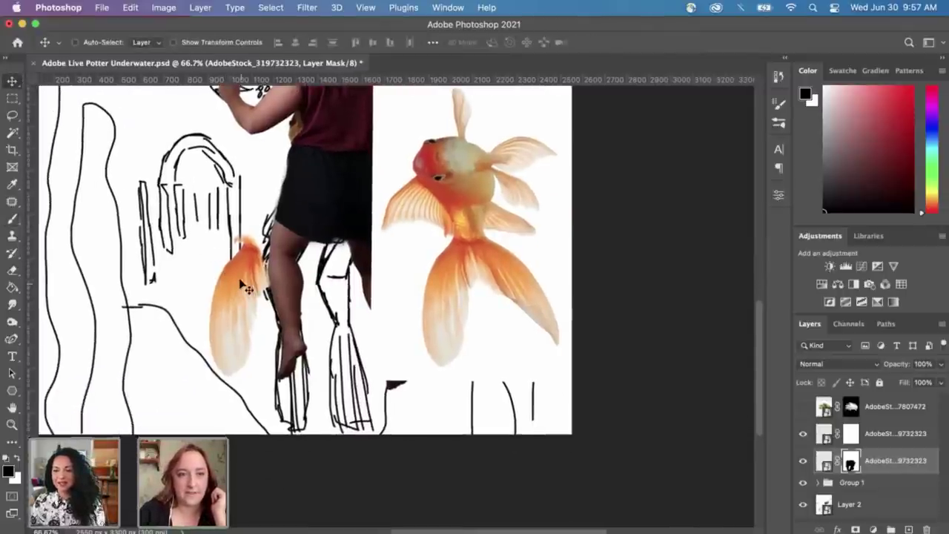
{"action": "left_click_drag", "start_coordinate": [244, 288], "coordinate": [291, 346]}
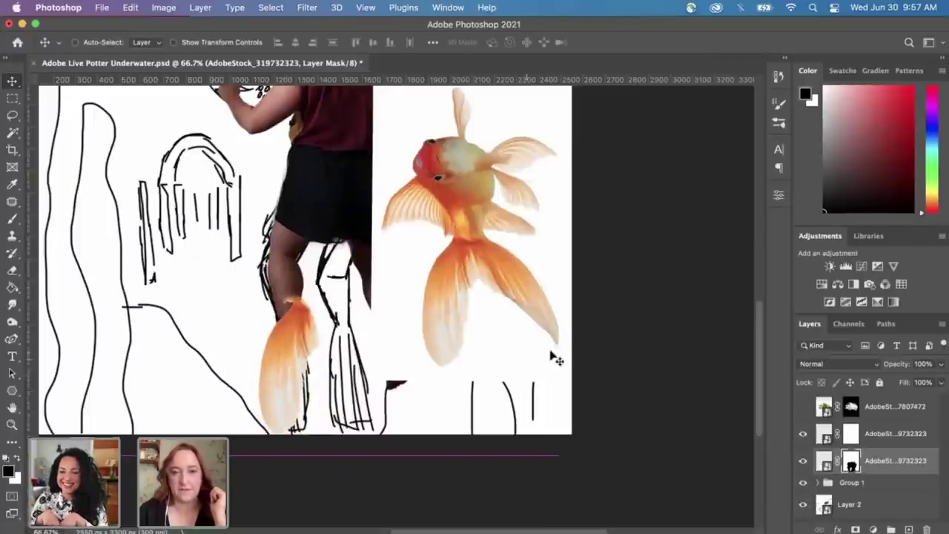
{"action": "left_click", "coordinate": [856, 440]}
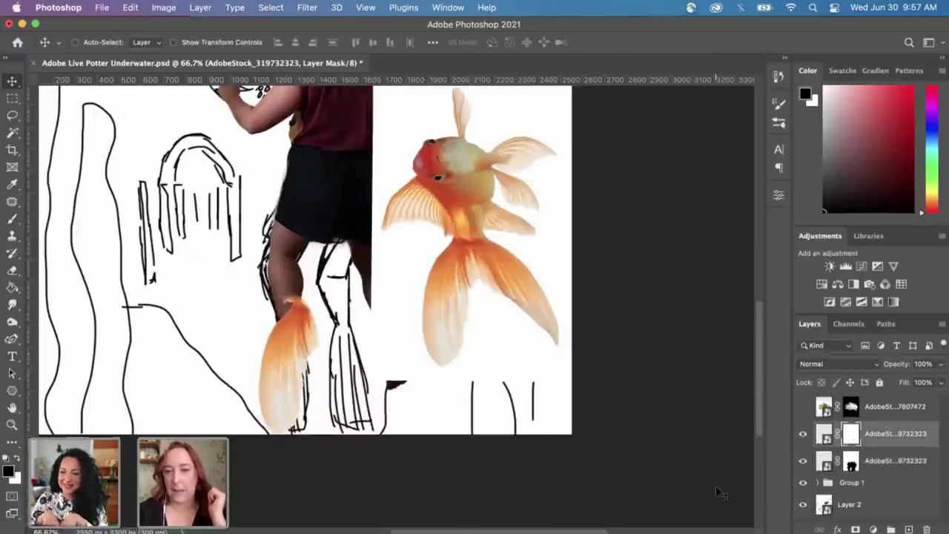
{"action": "scroll", "coordinate": [716, 486], "scroll_direction": "up", "scroll_amount": 5}
{"action": "scroll", "coordinate": [716, 486], "scroll_direction": "right", "scroll_amount": 3}
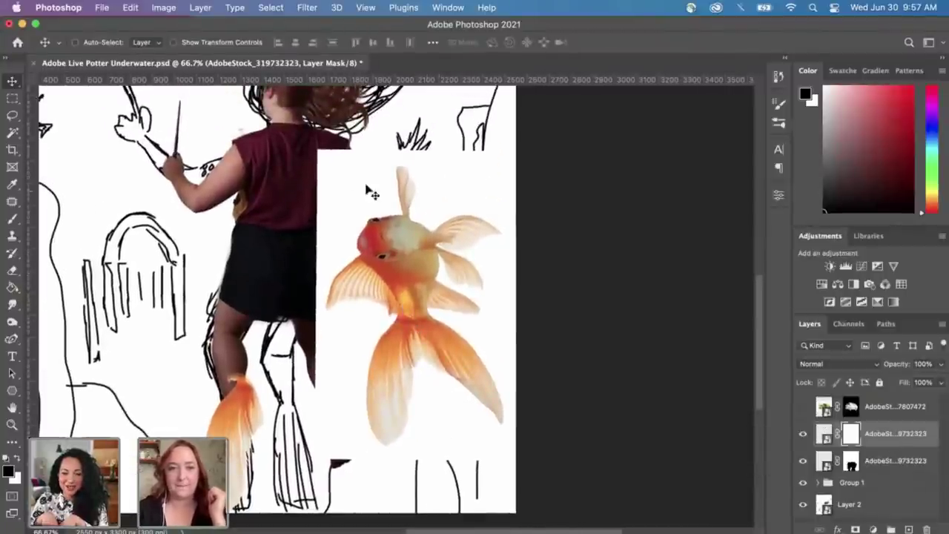
Step: Paint black on the right goldfish's mask to hide its head around the girl's raised hand and shorts
{"action": "key", "text": "b"}
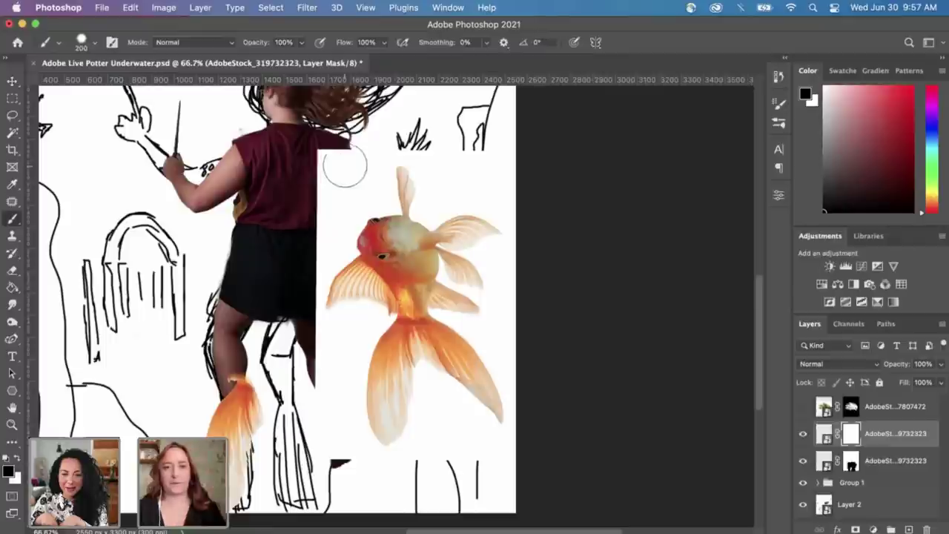
{"action": "mouse_move", "coordinate": [339, 172]}
{"action": "left_mouse_down"}
{"action": "mouse_move", "coordinate": [337, 148]}
{"action": "mouse_move", "coordinate": [335, 215]}
{"action": "mouse_move", "coordinate": [363, 208]}
{"action": "mouse_move", "coordinate": [381, 151]}
{"action": "mouse_move", "coordinate": [405, 191]}
{"action": "mouse_move", "coordinate": [423, 146]}
{"action": "left_mouse_up"}
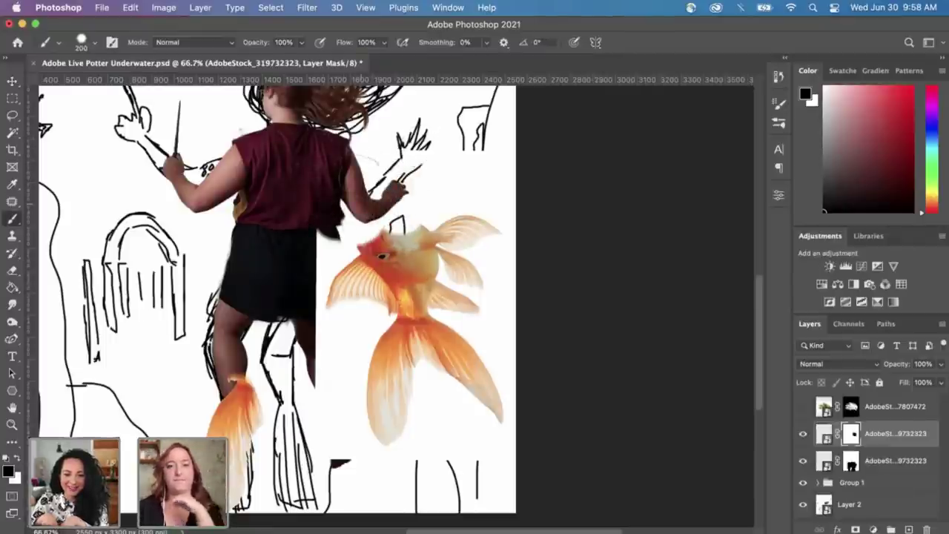
{"action": "mouse_move", "coordinate": [327, 238]}
{"action": "left_mouse_down"}
{"action": "mouse_move", "coordinate": [334, 282]}
{"action": "mouse_move", "coordinate": [404, 260]}
{"action": "left_mouse_up"}
{"action": "mouse_move", "coordinate": [419, 172]}
{"action": "left_mouse_down"}
{"action": "mouse_move", "coordinate": [447, 180]}
{"action": "mouse_move", "coordinate": [416, 340]}
{"action": "mouse_move", "coordinate": [402, 280]}
{"action": "mouse_move", "coordinate": [423, 228]}
{"action": "mouse_move", "coordinate": [406, 212]}
{"action": "mouse_move", "coordinate": [392, 248]}
{"action": "mouse_move", "coordinate": [439, 330]}
{"action": "mouse_move", "coordinate": [455, 388]}
{"action": "mouse_move", "coordinate": [349, 293]}
{"action": "mouse_move", "coordinate": [347, 310]}
{"action": "mouse_move", "coordinate": [368, 291]}
{"action": "mouse_move", "coordinate": [344, 338]}
{"action": "mouse_move", "coordinate": [336, 411]}
{"action": "mouse_move", "coordinate": [367, 387]}
{"action": "mouse_move", "coordinate": [406, 399]}
{"action": "mouse_move", "coordinate": [376, 300]}
{"action": "mouse_move", "coordinate": [362, 336]}
{"action": "mouse_move", "coordinate": [461, 215]}
{"action": "mouse_move", "coordinate": [493, 208]}
{"action": "mouse_move", "coordinate": [517, 224]}
{"action": "mouse_move", "coordinate": [387, 302]}
{"action": "mouse_move", "coordinate": [428, 292]}
{"action": "mouse_move", "coordinate": [496, 304]}
{"action": "mouse_move", "coordinate": [488, 288]}
{"action": "mouse_move", "coordinate": [466, 288]}
{"action": "mouse_move", "coordinate": [499, 303]}
{"action": "left_mouse_up"}
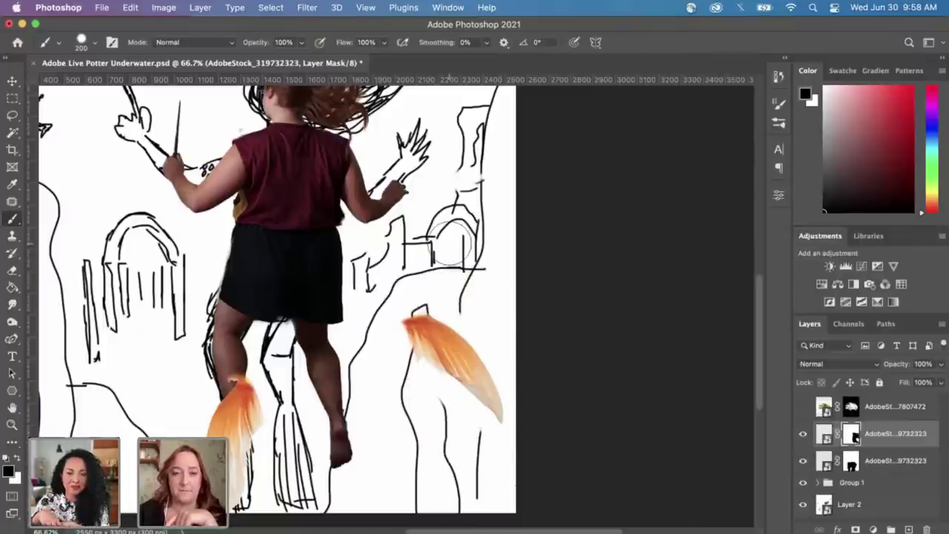
{"action": "left_click_drag", "start_coordinate": [475, 361], "coordinate": [379, 399]}
{"action": "left_click", "coordinate": [12, 81]}
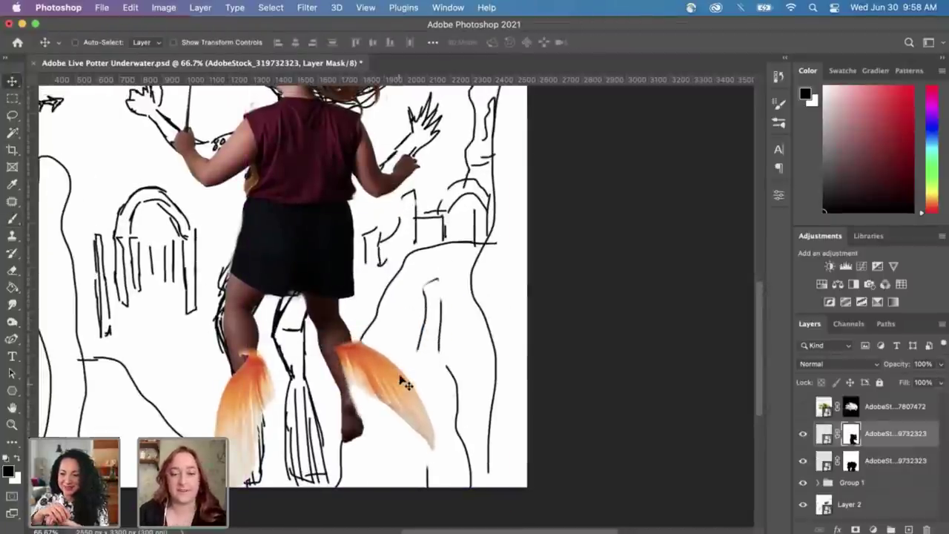
{"action": "key", "text": "b"}
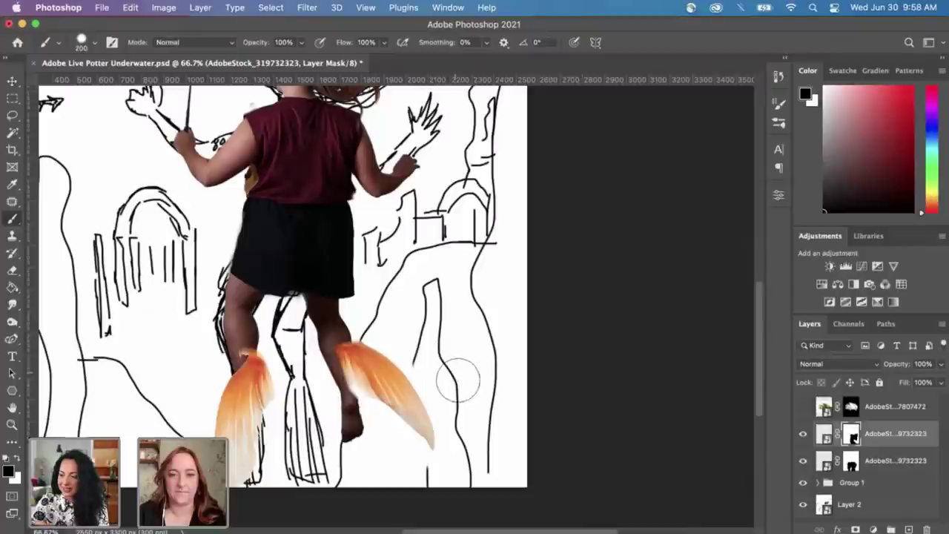
Step: Magic Wand select around the right fin, deselect, shrink the brush and target the right fin layer
{"action": "key", "text": "w"}
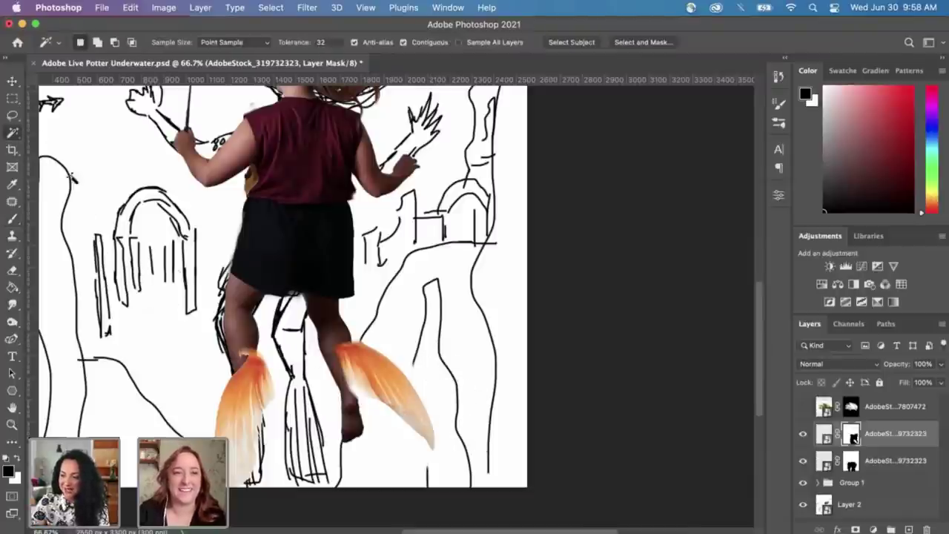
{"action": "left_click", "coordinate": [400, 433]}
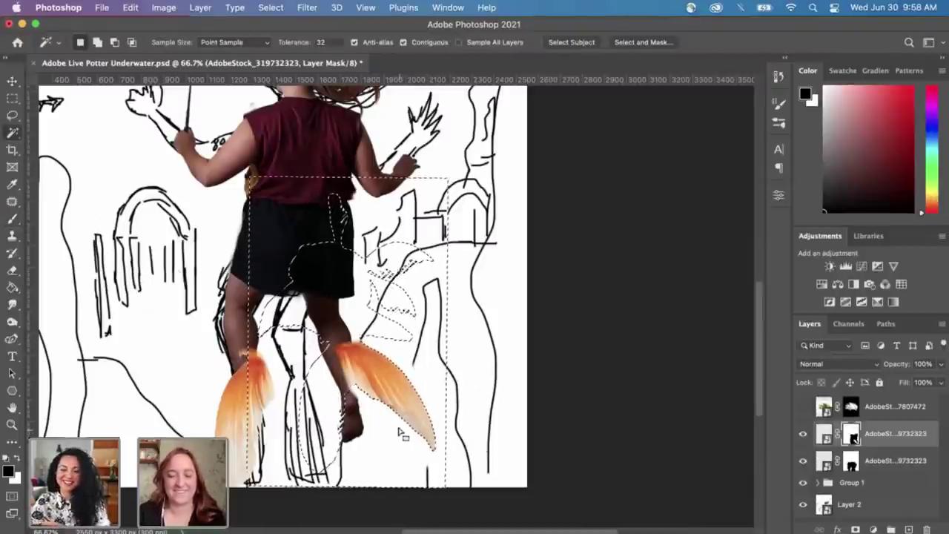
{"action": "key", "text": "b"}
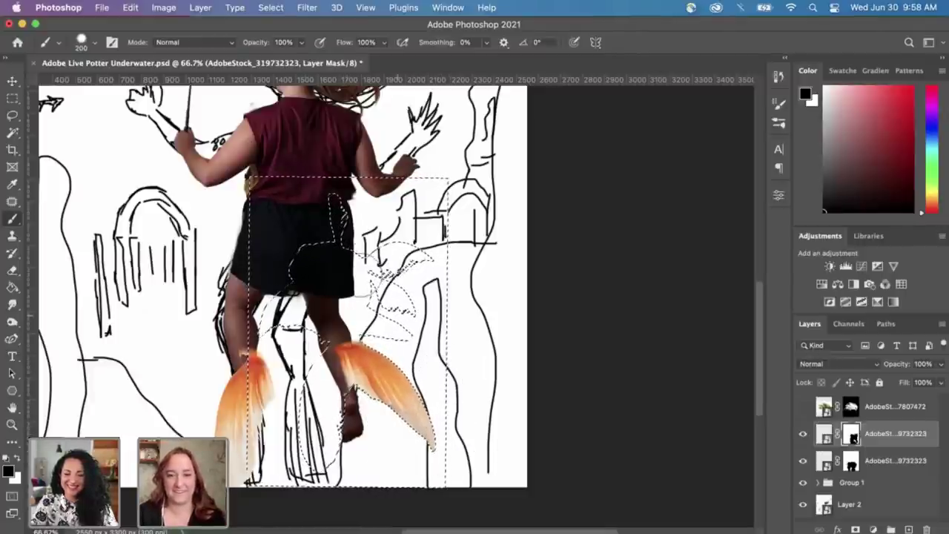
{"action": "scroll", "coordinate": [415, 445], "scroll_direction": "down", "scroll_amount": 2}
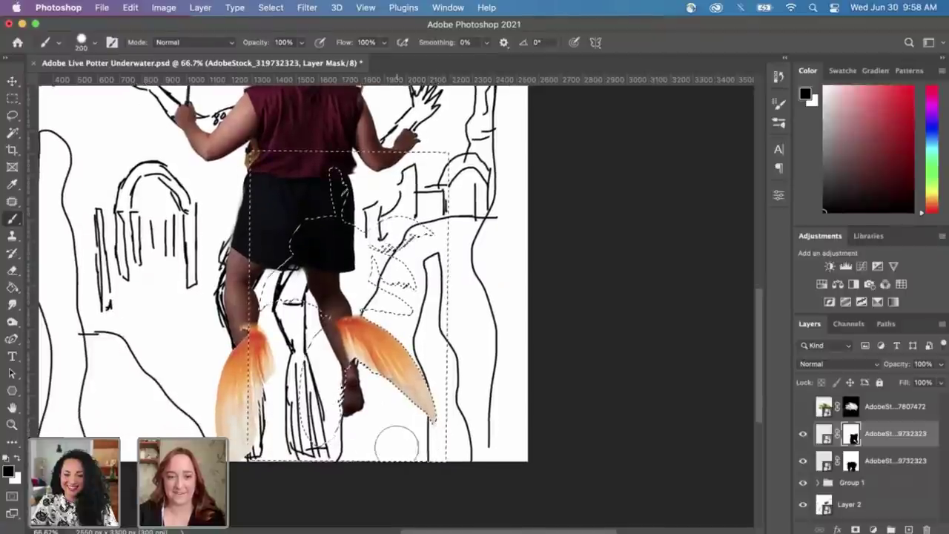
{"action": "key", "text": "super+d"}
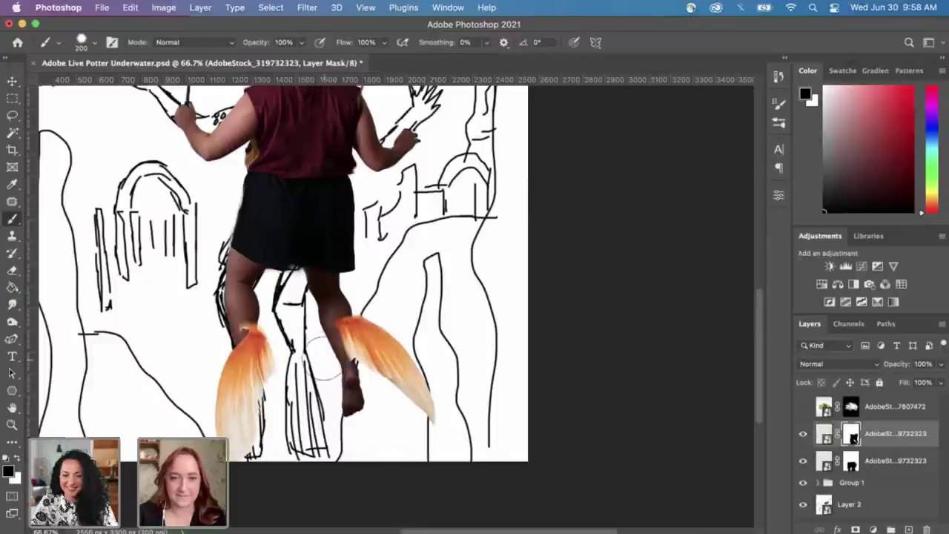
{"action": "key", "text": "bracketleft"}
{"action": "key", "text": "bracketleft"}
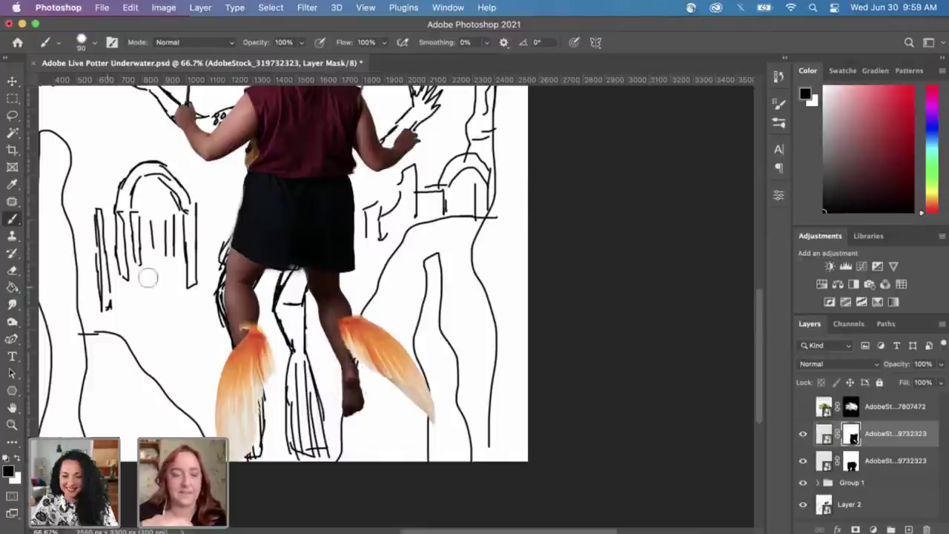
{"action": "left_click", "coordinate": [852, 461]}
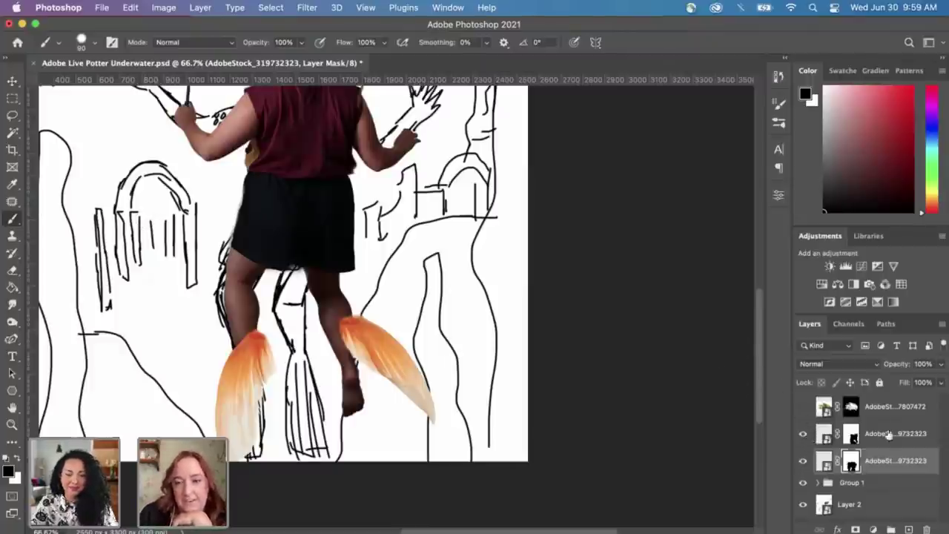
{"action": "left_click", "coordinate": [825, 436]}
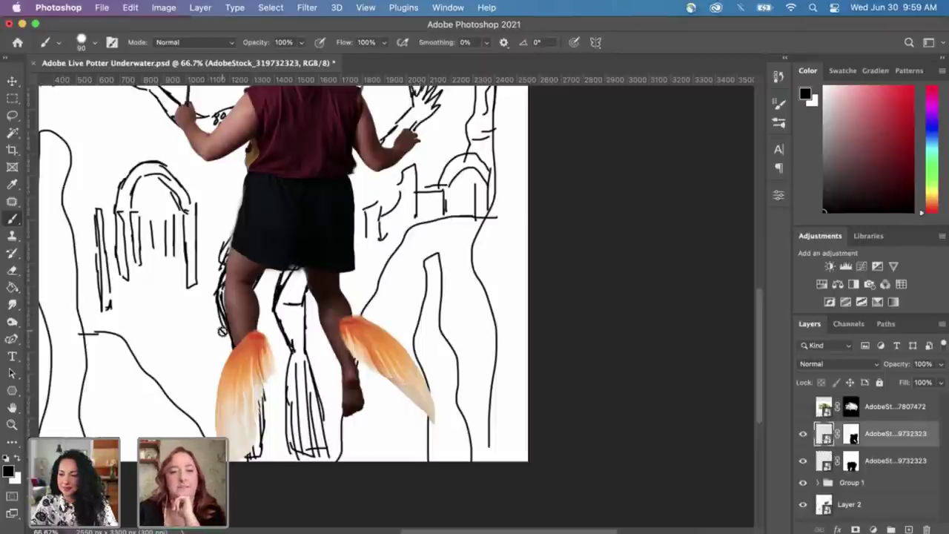
Step: Rotate the right fin about 30° clockwise and move it down to hang below the right foot
{"action": "left_click", "coordinate": [11, 81]}
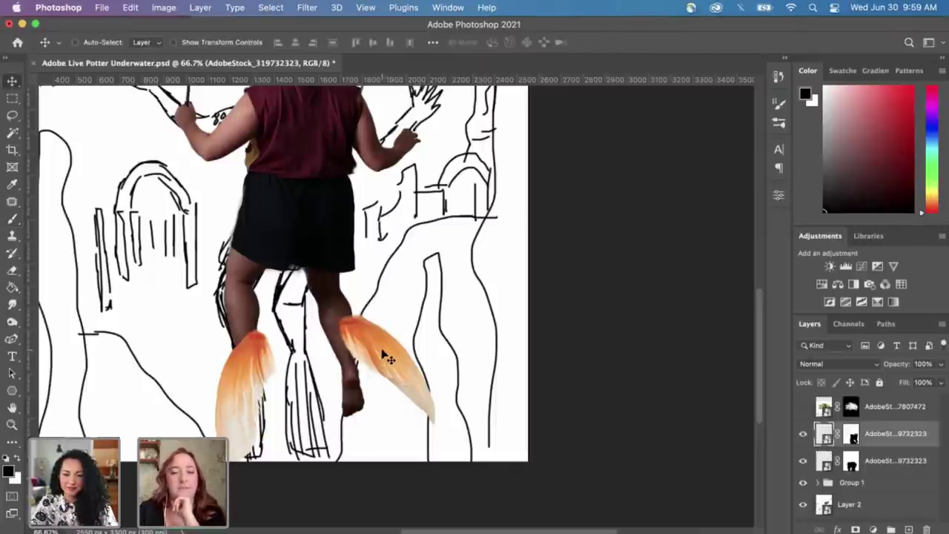
{"action": "mouse_move", "coordinate": [387, 358]}
{"action": "left_mouse_down"}
{"action": "mouse_move", "coordinate": [371, 333]}
{"action": "mouse_move", "coordinate": [370, 354]}
{"action": "left_mouse_up"}
{"action": "key", "text": "ctrl+t"}
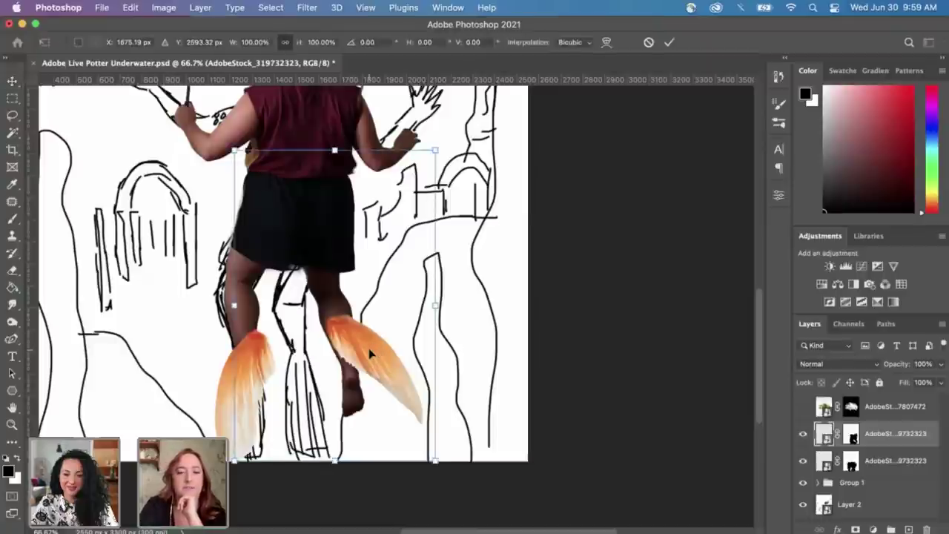
{"action": "left_click_drag", "start_coordinate": [450, 254], "coordinate": [476, 304]}
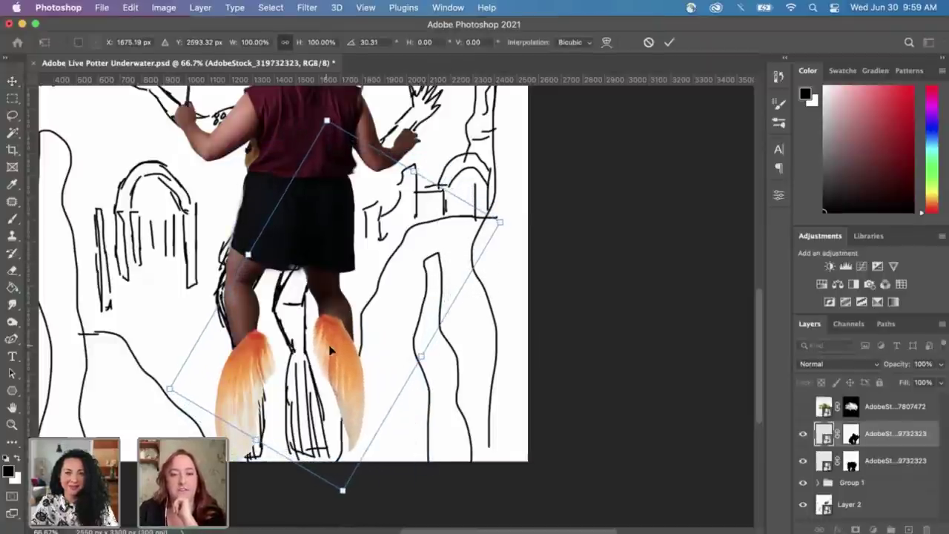
{"action": "left_click_drag", "start_coordinate": [330, 352], "coordinate": [345, 383]}
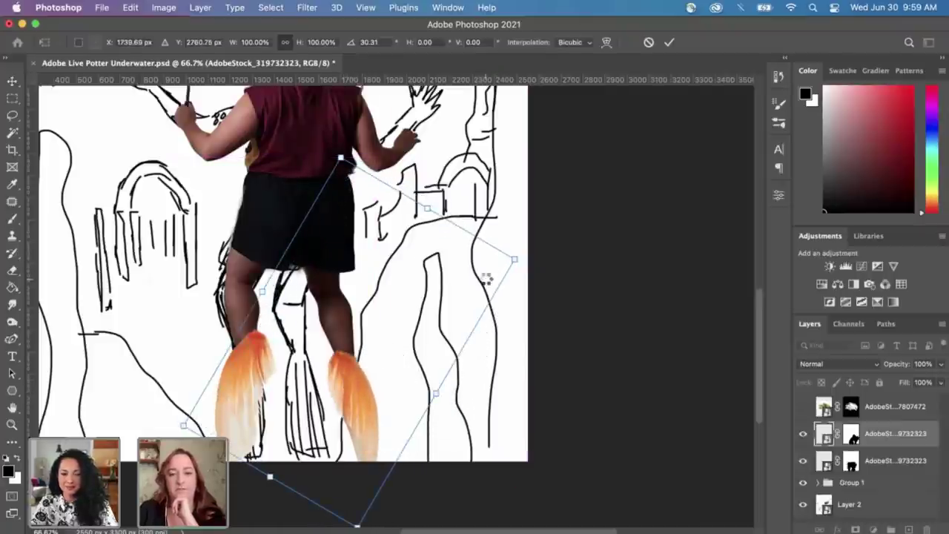
{"action": "key", "text": "Return"}
Step: Select the layers down through Group 1 and move the girl and both fins up together
{"action": "key", "text": "super+minus"}
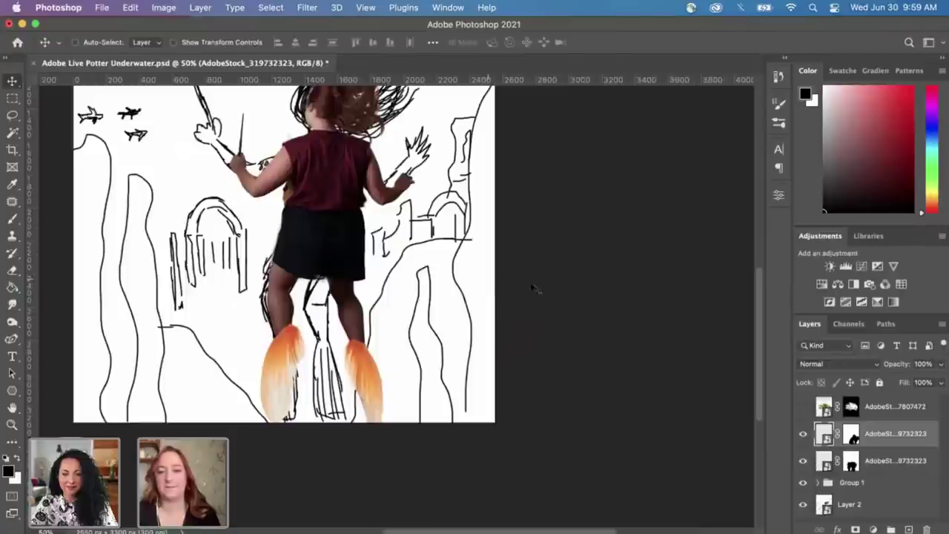
{"action": "left_click", "coordinate": [878, 484], "text": "shift"}
{"action": "key", "text": "super+minus"}
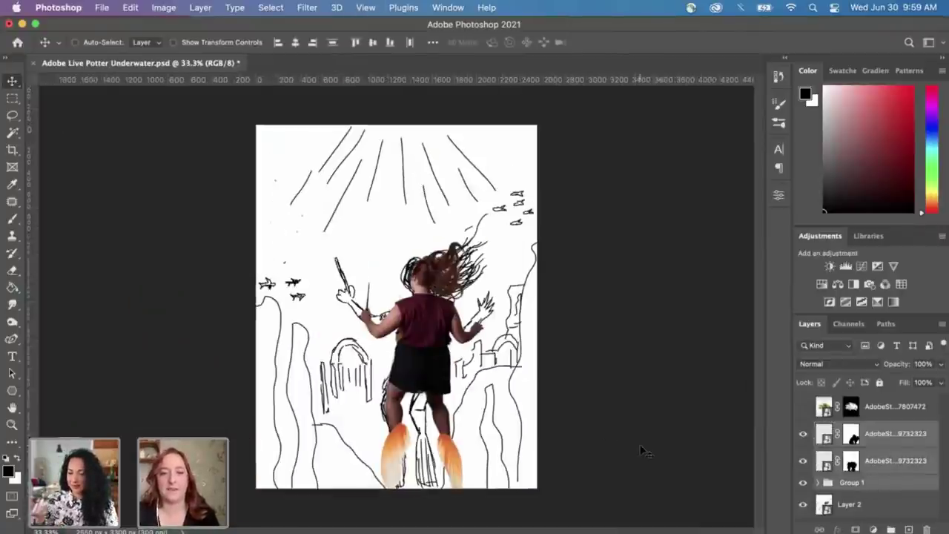
{"action": "key", "text": "super+t"}
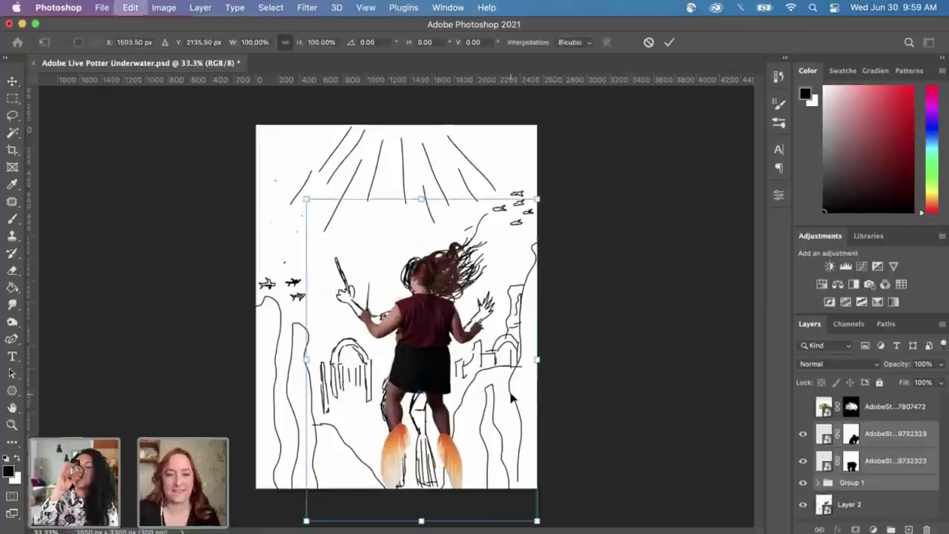
{"action": "left_click_drag", "start_coordinate": [427, 360], "coordinate": [427, 340]}
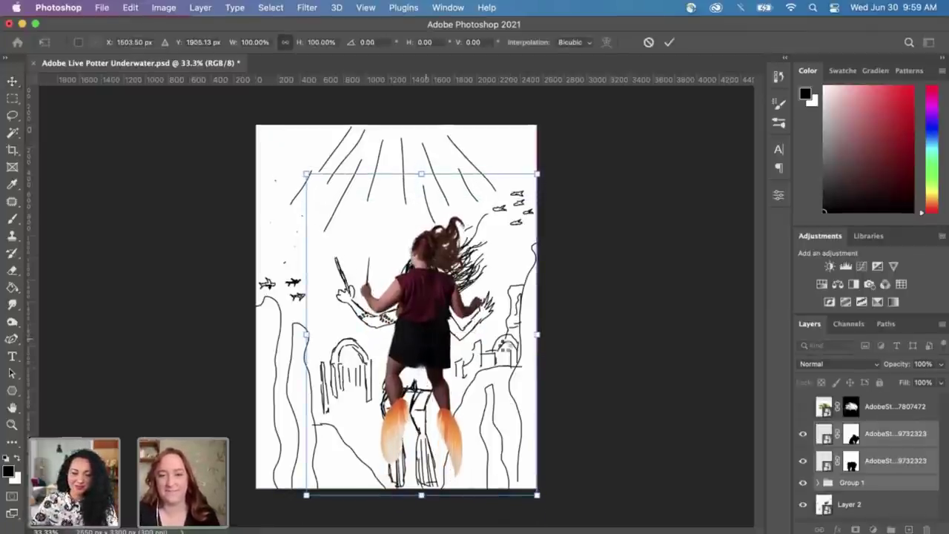
{"action": "key", "text": "Return"}
{"action": "left_click", "coordinate": [877, 436]}
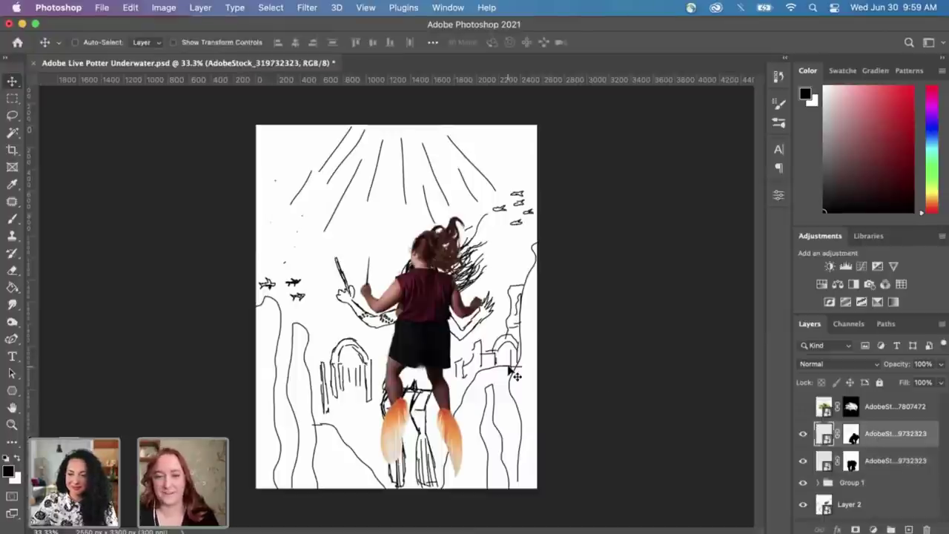
{"action": "key", "text": "super+equal"}
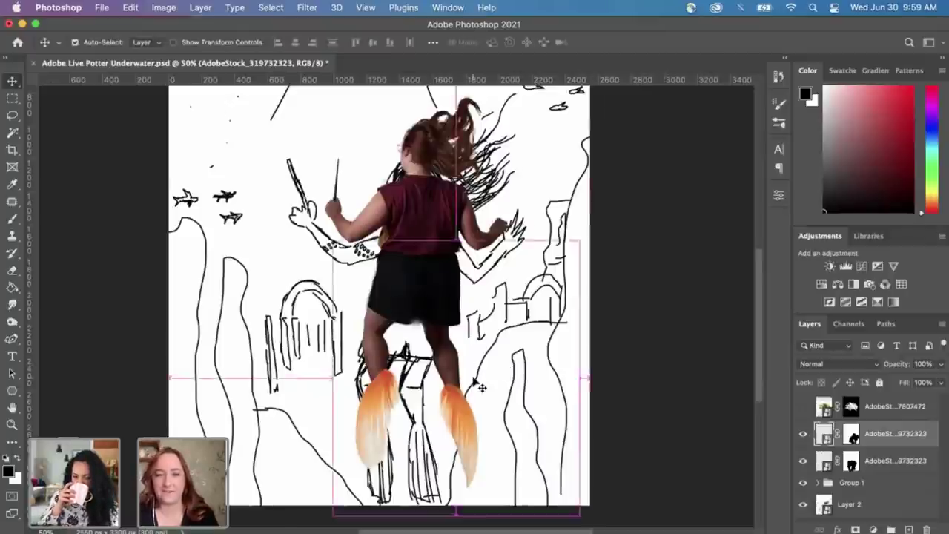
{"action": "key", "text": "super+equal"}
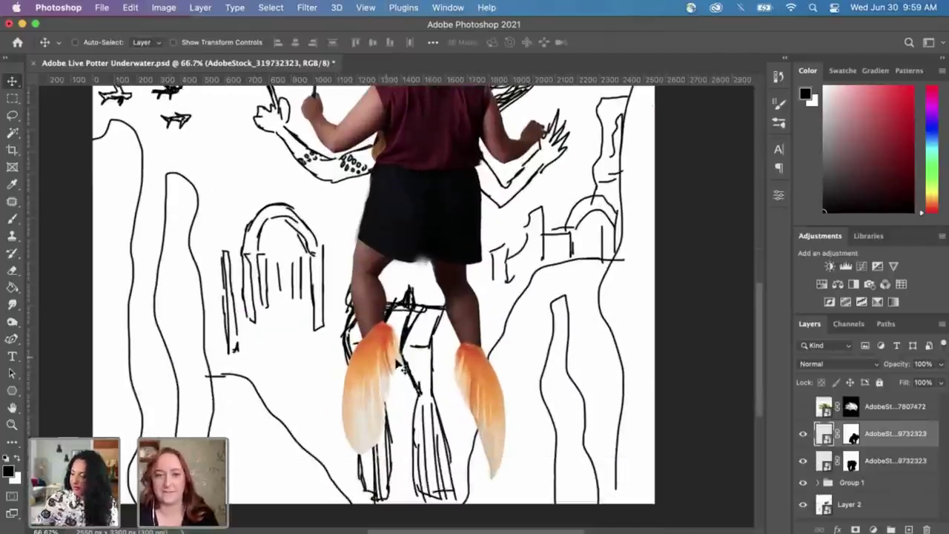
Step: Lower the right fin slightly, then tilt the left fin about 17° and shift it left
{"action": "left_click_drag", "start_coordinate": [398, 365], "coordinate": [384, 391]}
{"action": "left_click", "coordinate": [860, 464]}
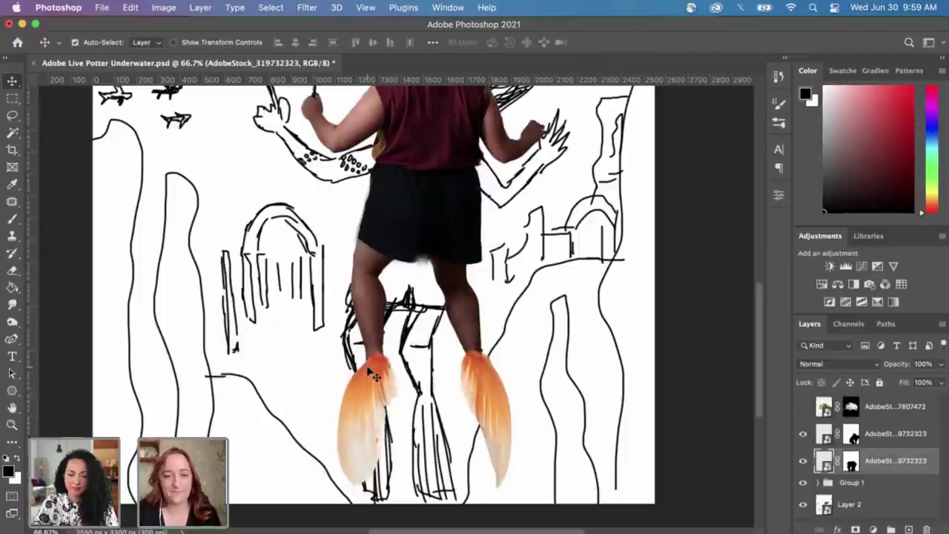
{"action": "key", "text": "ctrl+t"}
{"action": "left_click_drag", "start_coordinate": [523, 194], "coordinate": [486, 152]}
{"action": "mouse_move", "coordinate": [396, 380]}
{"action": "left_mouse_down"}
{"action": "mouse_move", "coordinate": [378, 389]}
{"action": "mouse_move", "coordinate": [386, 373]}
{"action": "mouse_move", "coordinate": [379, 372]}
{"action": "mouse_move", "coordinate": [387, 372]}
{"action": "left_mouse_up"}
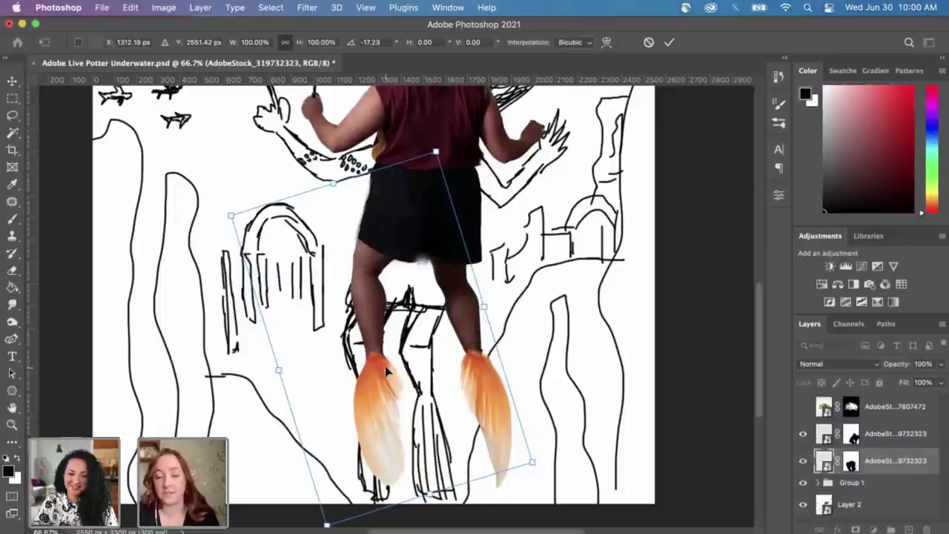
{"action": "key", "text": "Return"}
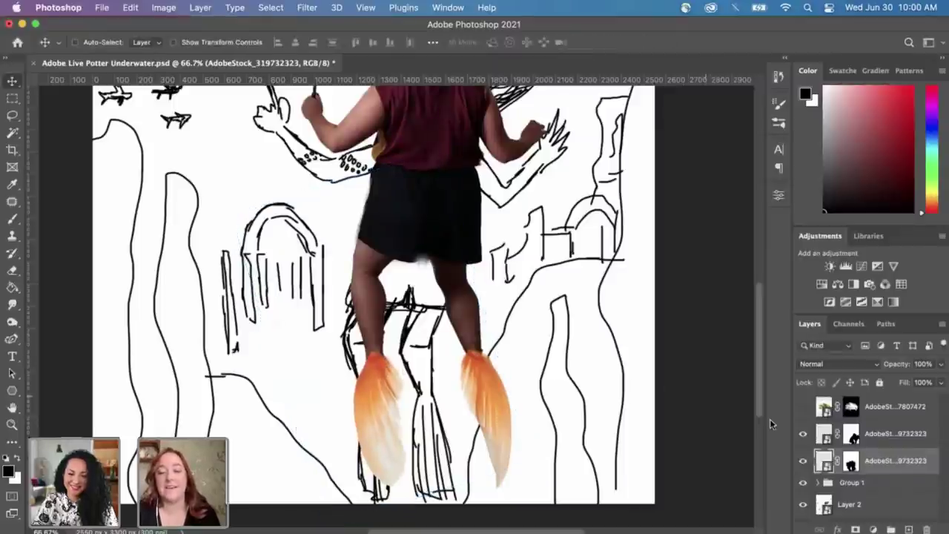
Step: Nudge the right fin about 16 px higher, tucking it under the girl's right leg
{"action": "left_click", "coordinate": [913, 441]}
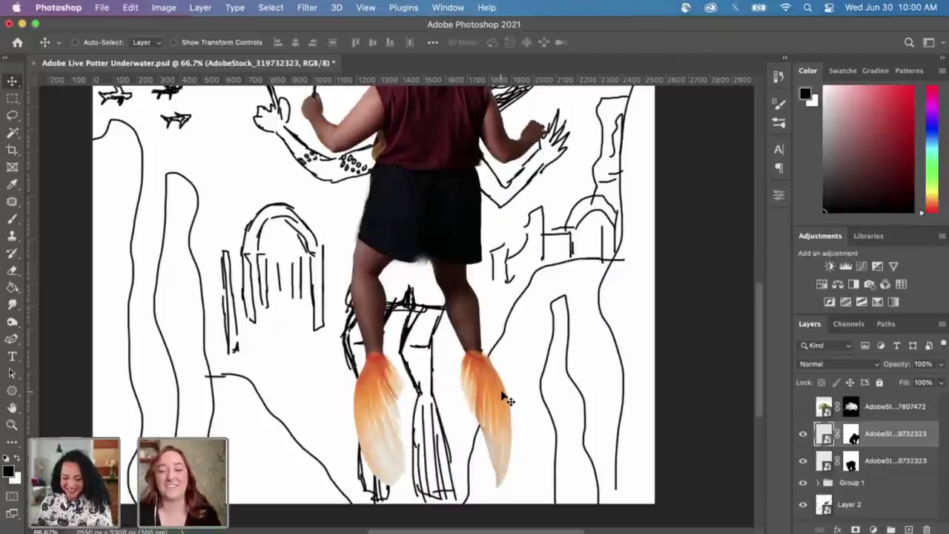
{"action": "left_click_drag", "start_coordinate": [494, 394], "coordinate": [491, 395]}
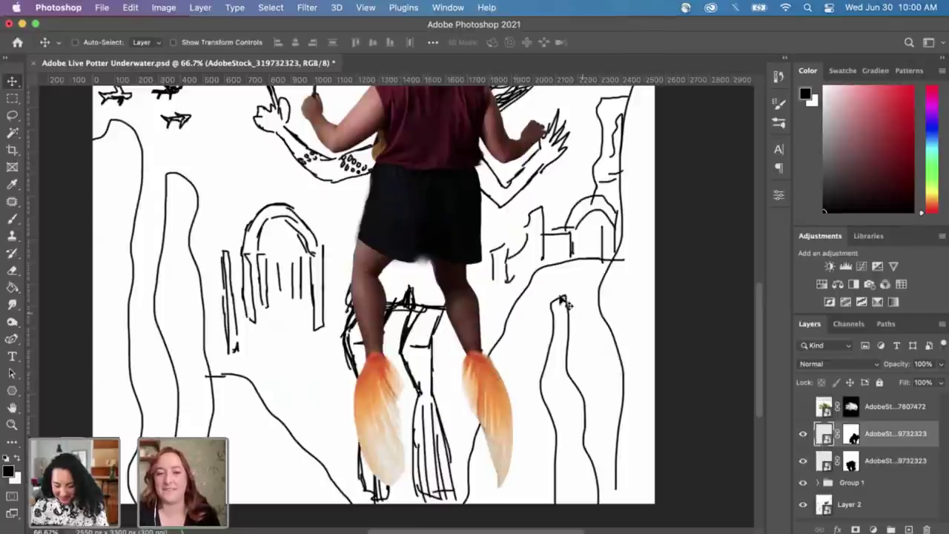
{"action": "scroll", "coordinate": [545, 280], "scroll_direction": "up", "scroll_amount": 2}
{"action": "scroll", "coordinate": [547, 282], "scroll_direction": "up", "scroll_amount": 10}
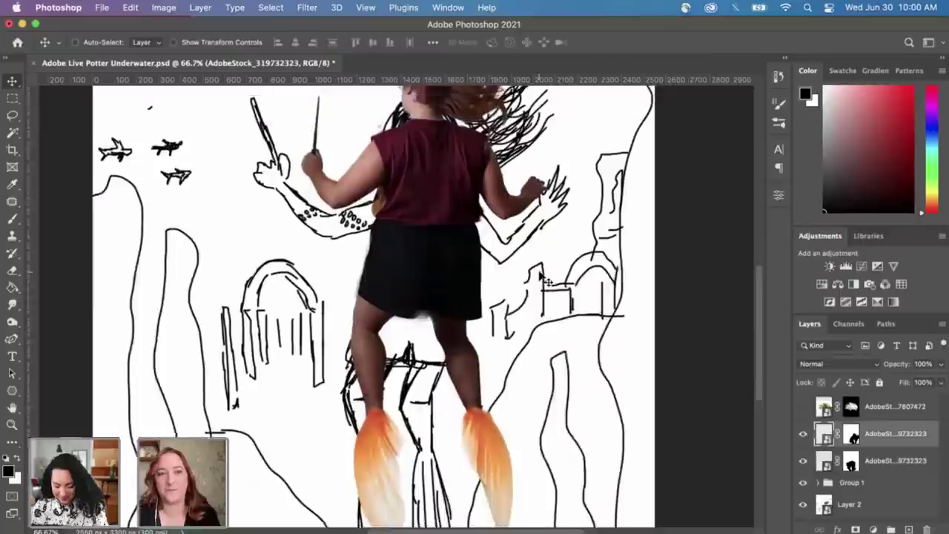
{"action": "scroll", "coordinate": [547, 282], "scroll_direction": "down", "scroll_amount": 10}
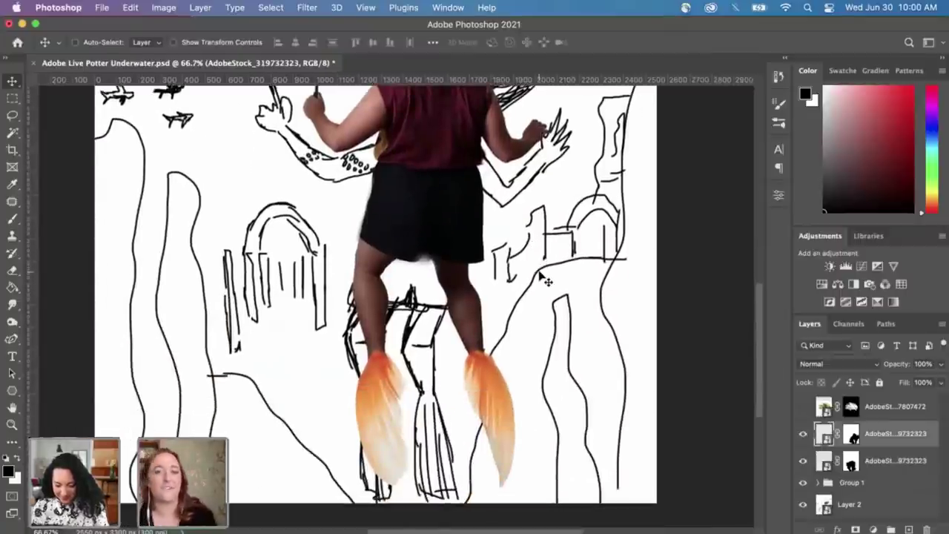
{"action": "mouse_move", "coordinate": [494, 382]}
{"action": "left_mouse_down"}
{"action": "mouse_move", "coordinate": [511, 391]}
{"action": "mouse_move", "coordinate": [491, 380]}
{"action": "left_mouse_up"}
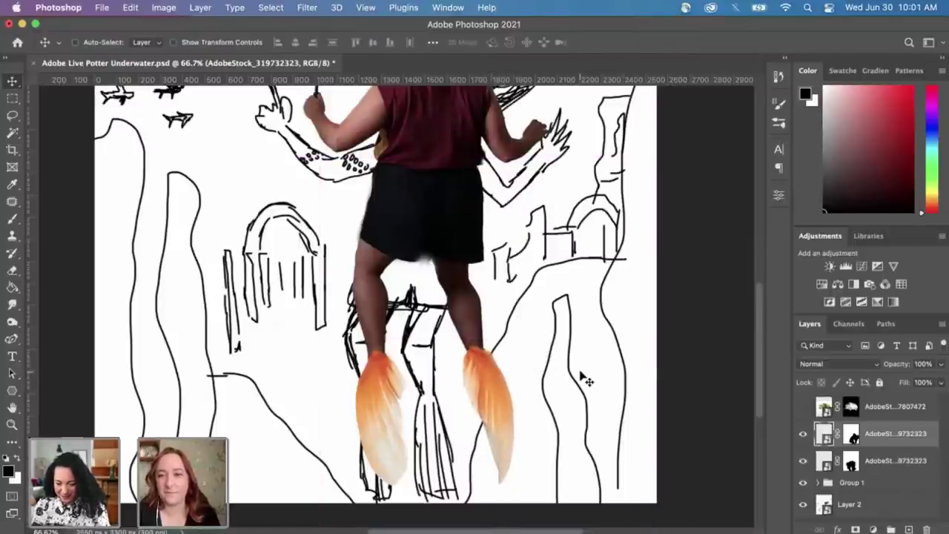
{"action": "scroll", "coordinate": [519, 325], "scroll_direction": "up", "scroll_amount": 3}
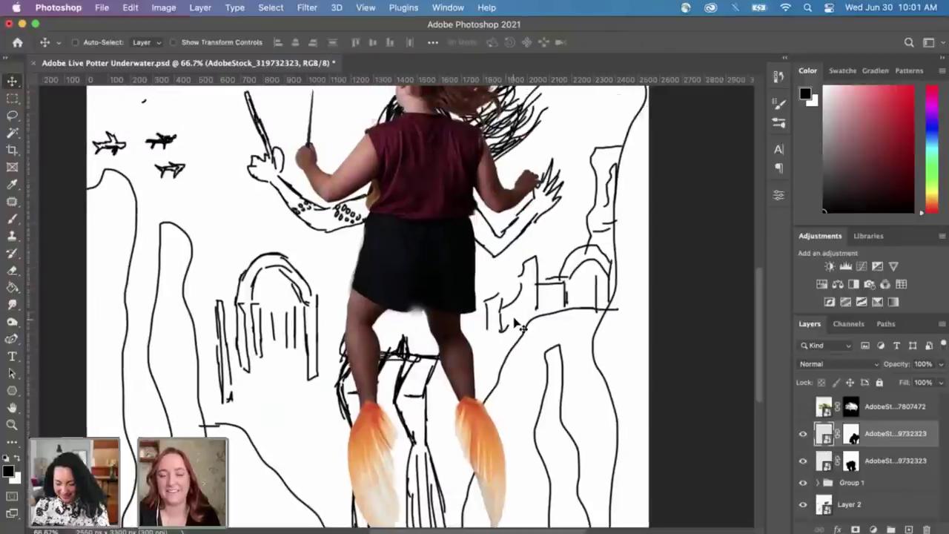
Step: Zoom in on the legs, expand Group 1, check both leg layers and set a 20 px brush on the pict20210628_063125_0 mask
{"action": "key", "text": "super+equal"}
{"action": "key", "text": "super+equal"}
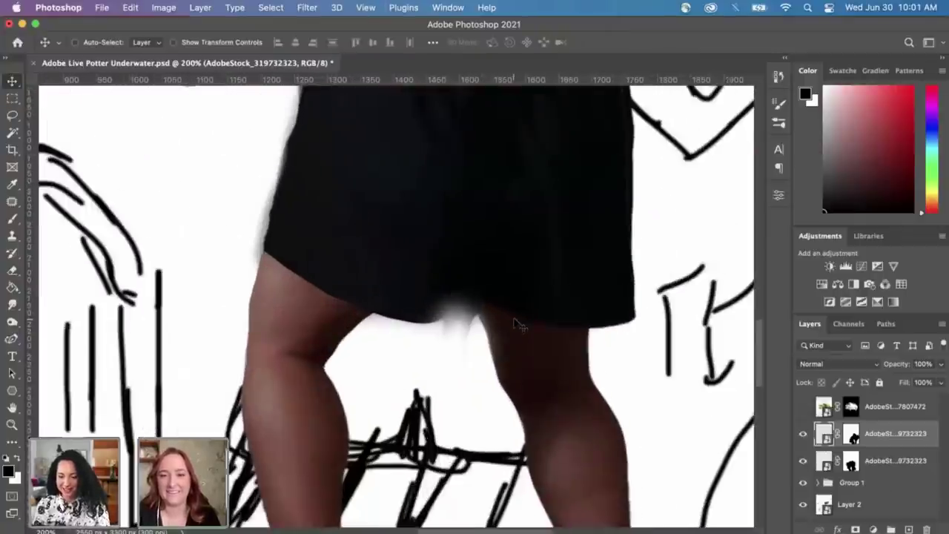
{"action": "scroll", "coordinate": [520, 323], "scroll_direction": "down", "scroll_amount": 1}
{"action": "scroll", "coordinate": [519, 324], "scroll_direction": "right", "scroll_amount": 1}
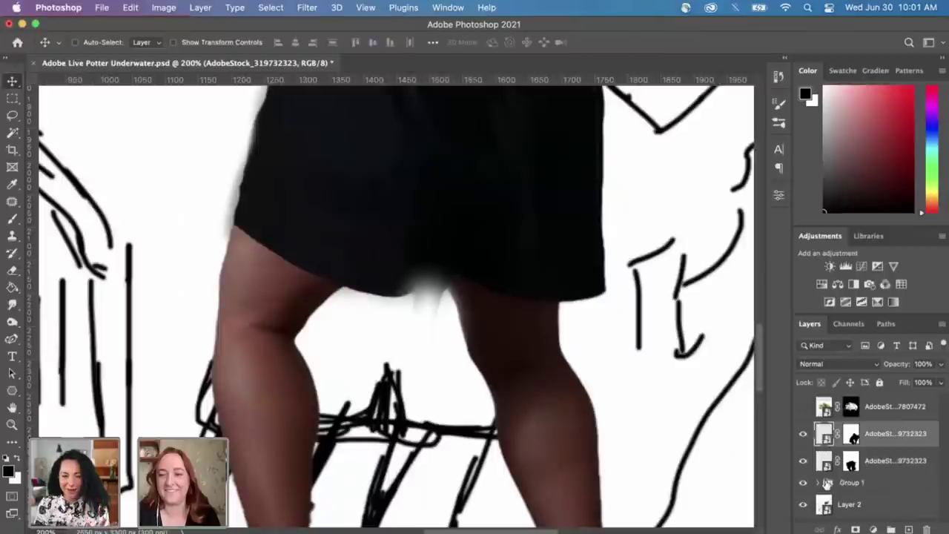
{"action": "left_click", "coordinate": [819, 483]}
{"action": "scroll", "coordinate": [890, 475], "scroll_direction": "down", "scroll_amount": 2}
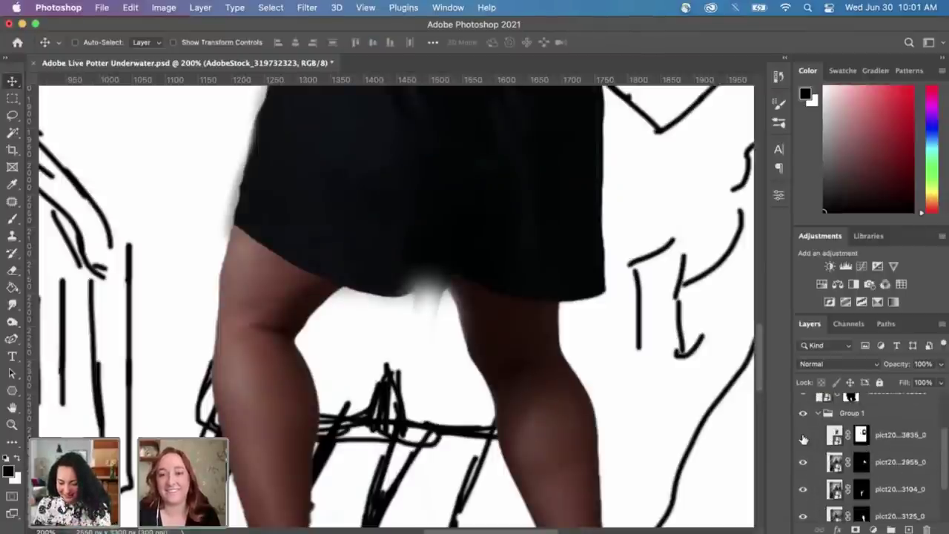
{"action": "scroll", "coordinate": [804, 460], "scroll_direction": "down", "scroll_amount": 1}
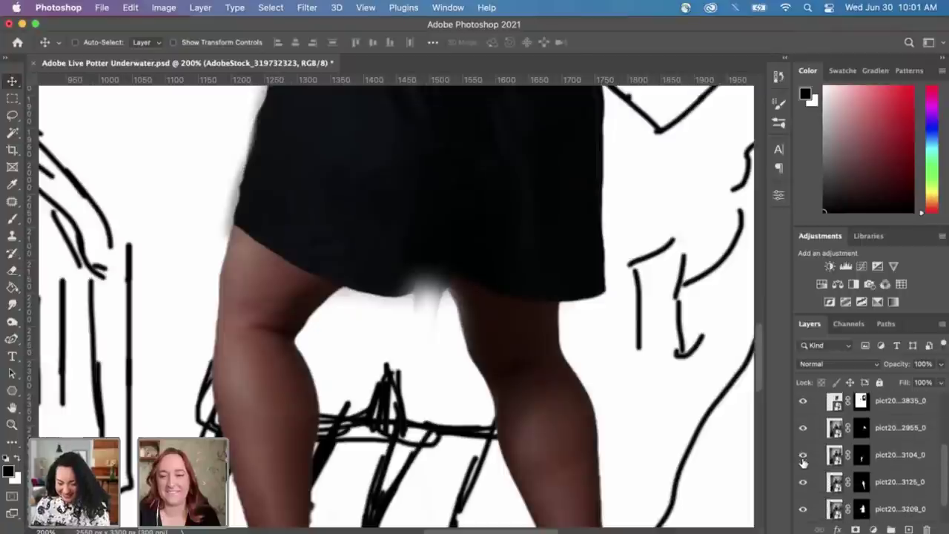
{"action": "left_click", "coordinate": [803, 454]}
{"action": "left_click", "coordinate": [803, 455]}
{"action": "left_click", "coordinate": [803, 482]}
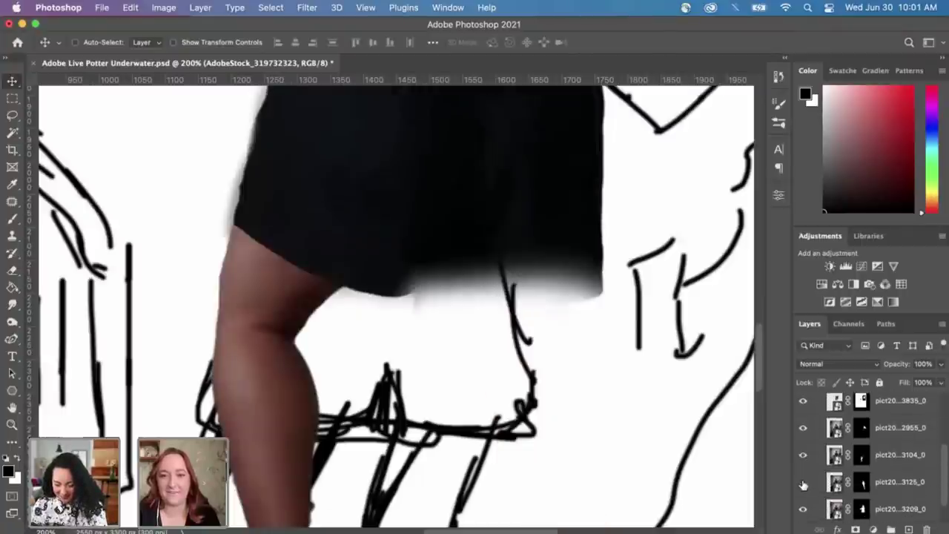
{"action": "left_click", "coordinate": [803, 482]}
{"action": "left_click", "coordinate": [862, 482]}
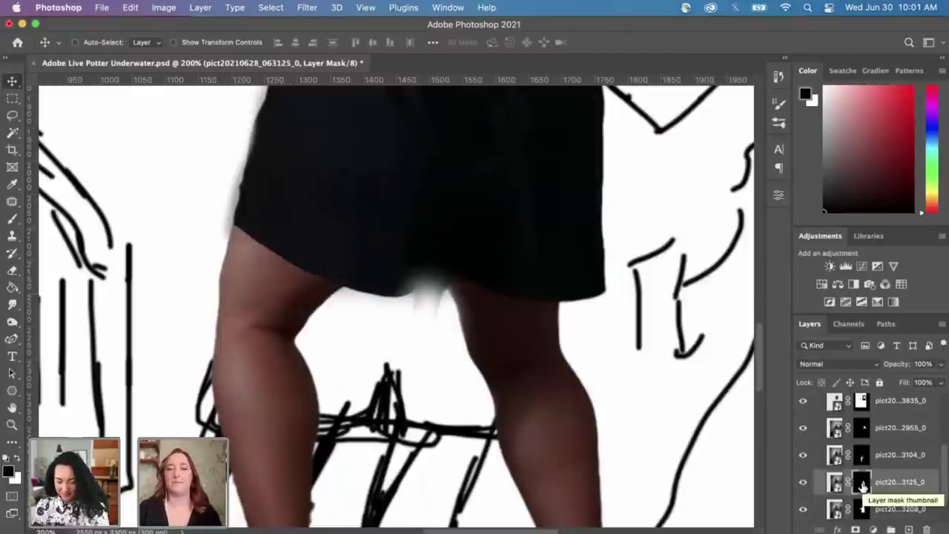
{"action": "key", "text": "b"}
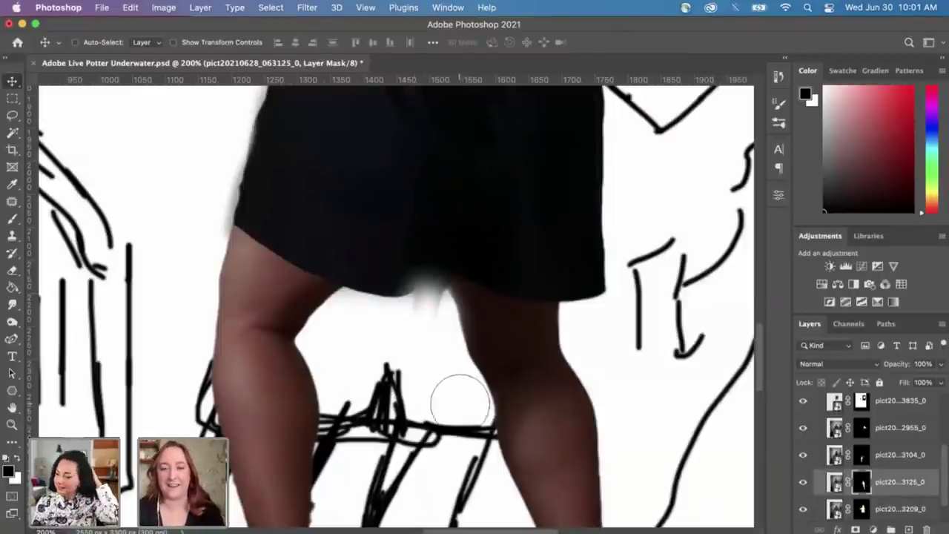
{"action": "key", "text": "bracketleft"}
{"action": "key", "text": "bracketleft"}
{"action": "key", "text": "bracketleft"}
{"action": "key", "text": "bracketleft"}
{"action": "key", "text": "bracketleft"}
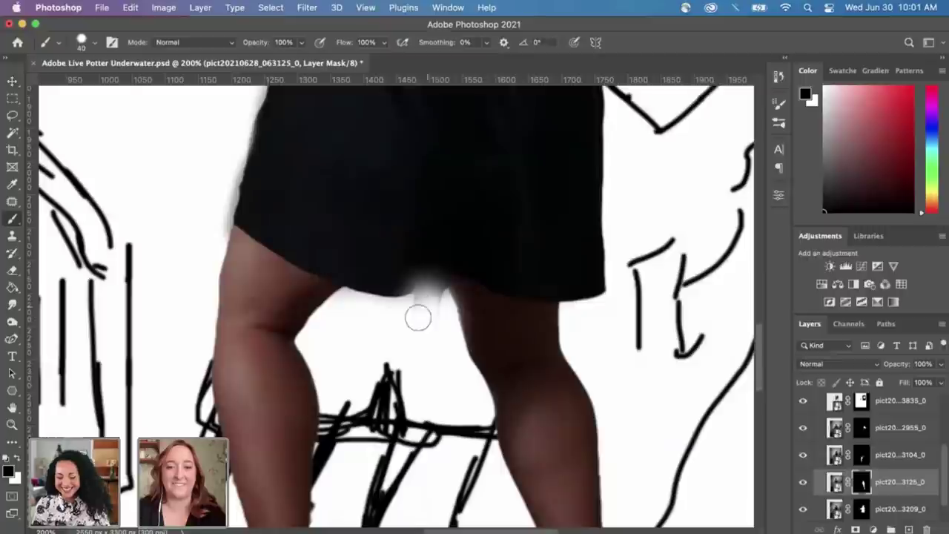
{"action": "key", "text": "bracketleft"}
{"action": "key", "text": "bracketleft"}
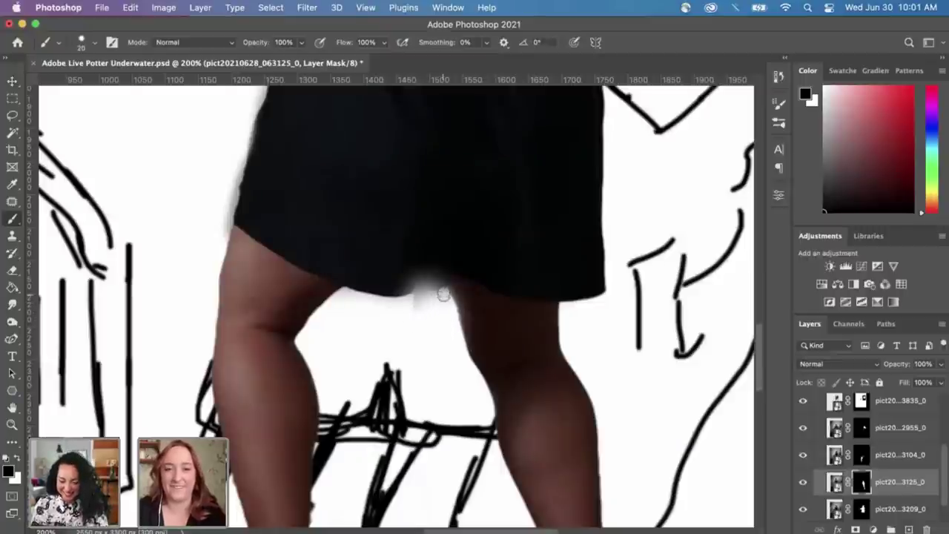
Step: Paint white on the left leg mask to restore the skirt where the white patch was
{"action": "left_click", "coordinate": [805, 455]}
{"action": "left_click", "coordinate": [821, 458]}
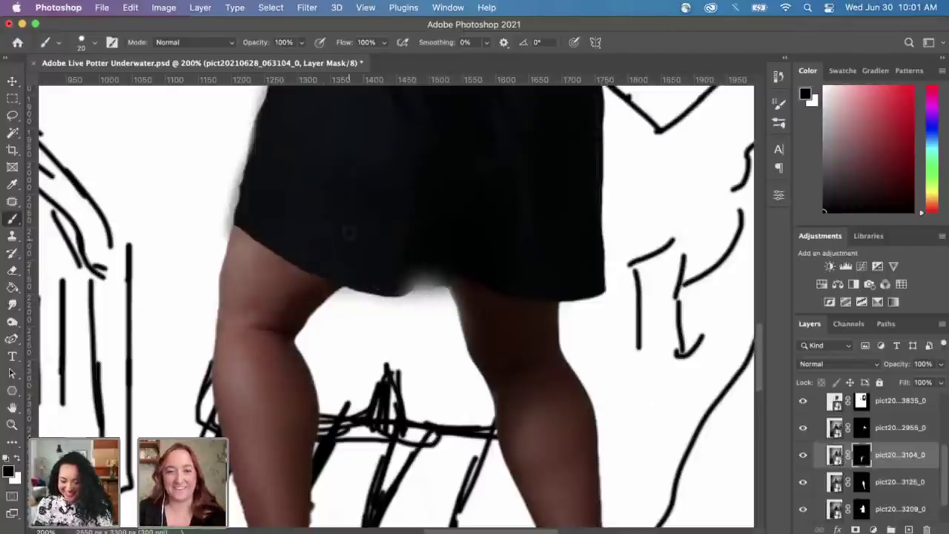
{"action": "key", "text": "x"}
{"action": "mouse_move", "coordinate": [423, 269]}
{"action": "left_mouse_down"}
{"action": "mouse_move", "coordinate": [400, 282]}
{"action": "mouse_move", "coordinate": [444, 281]}
{"action": "mouse_move", "coordinate": [446, 266]}
{"action": "left_mouse_up"}
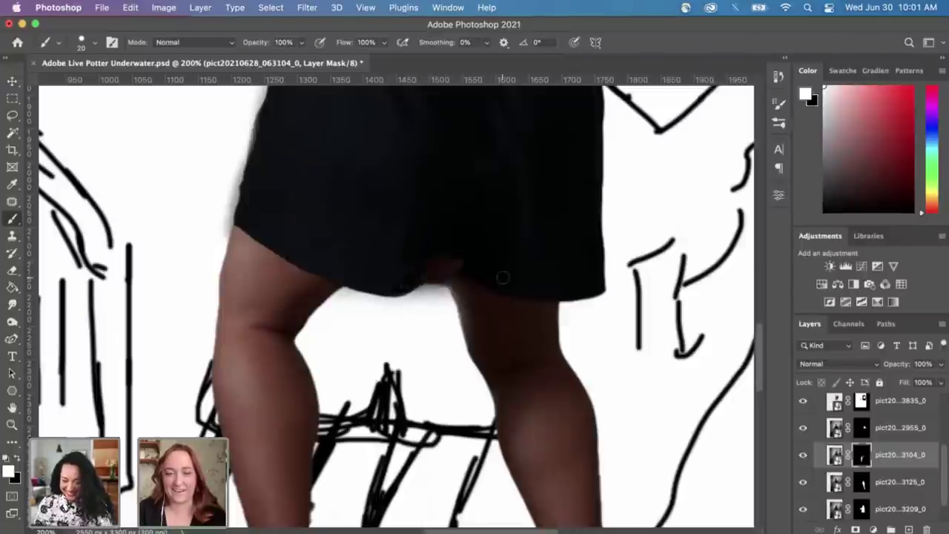
{"action": "key", "text": "x"}
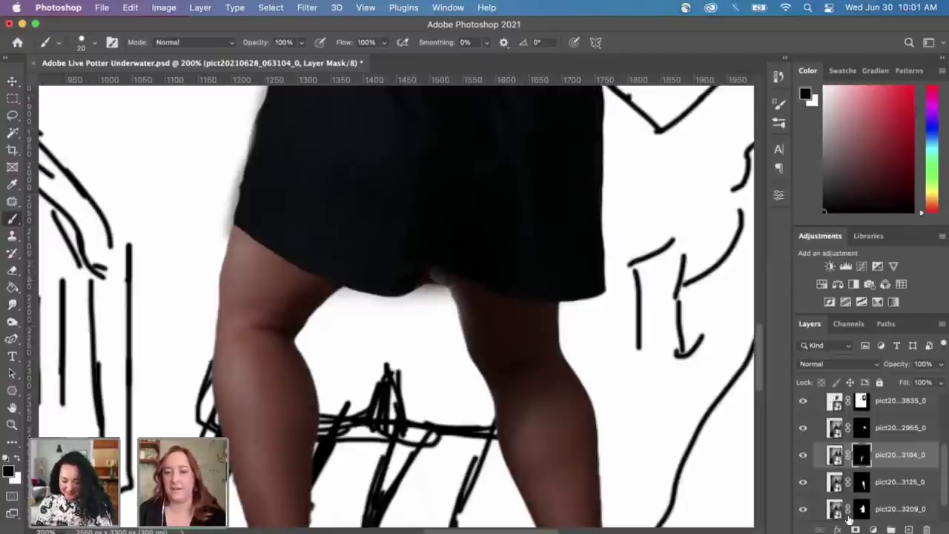
{"action": "left_click", "coordinate": [803, 483]}
{"action": "left_click", "coordinate": [804, 483]}
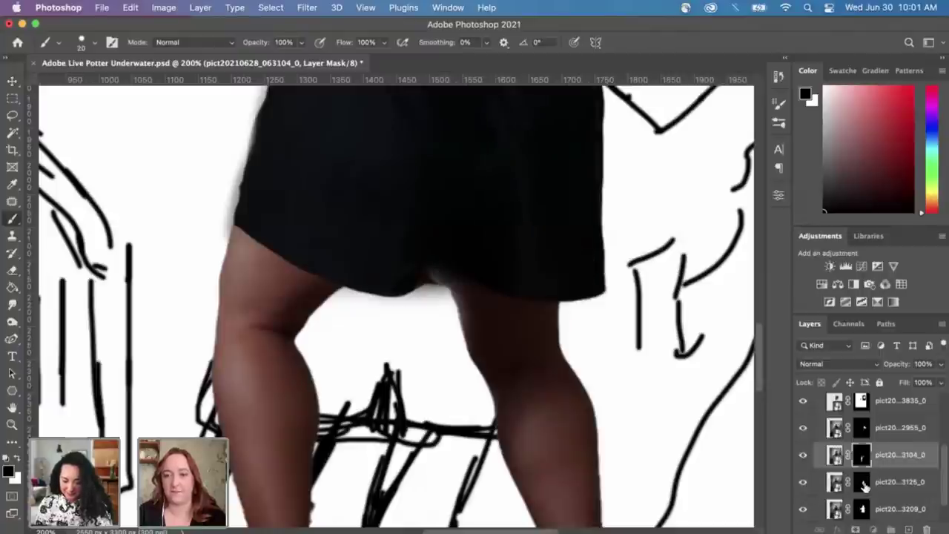
Step: Paint white on the right leg mask to fill the light gap and leg edge under the shorts
{"action": "left_click", "coordinate": [861, 483]}
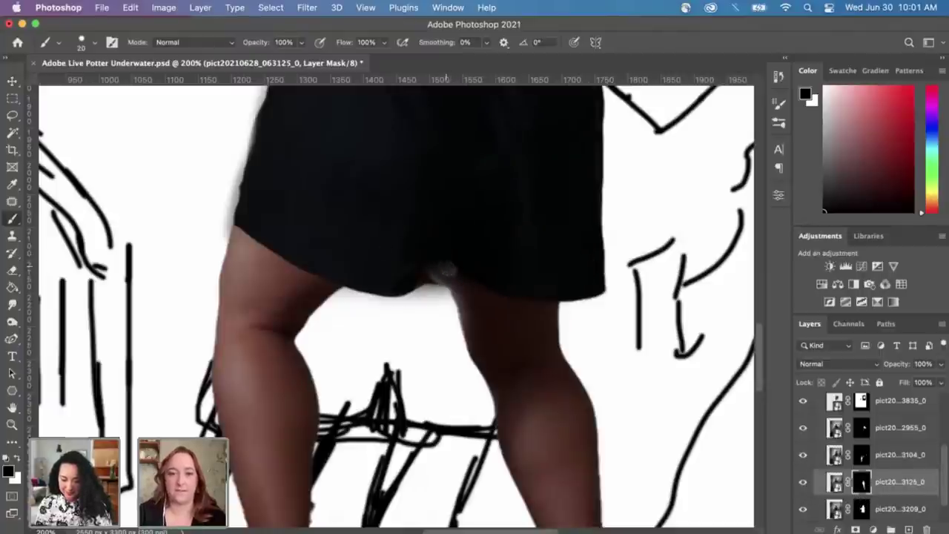
{"action": "key", "text": "x"}
{"action": "mouse_move", "coordinate": [445, 271]}
{"action": "left_mouse_down"}
{"action": "mouse_move", "coordinate": [436, 276]}
{"action": "mouse_move", "coordinate": [454, 280]}
{"action": "mouse_move", "coordinate": [466, 315]}
{"action": "mouse_move", "coordinate": [475, 311]}
{"action": "left_mouse_up"}
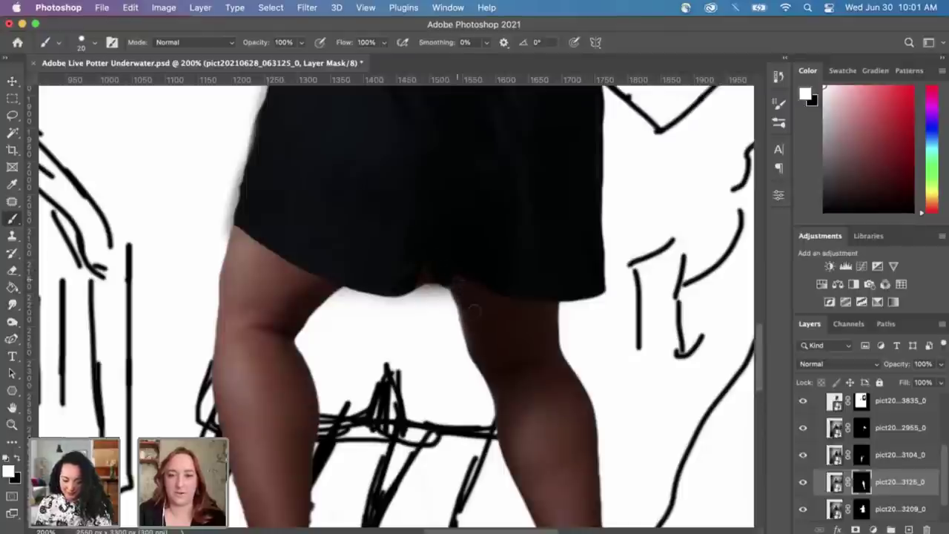
{"action": "left_click_drag", "start_coordinate": [456, 276], "coordinate": [466, 337]}
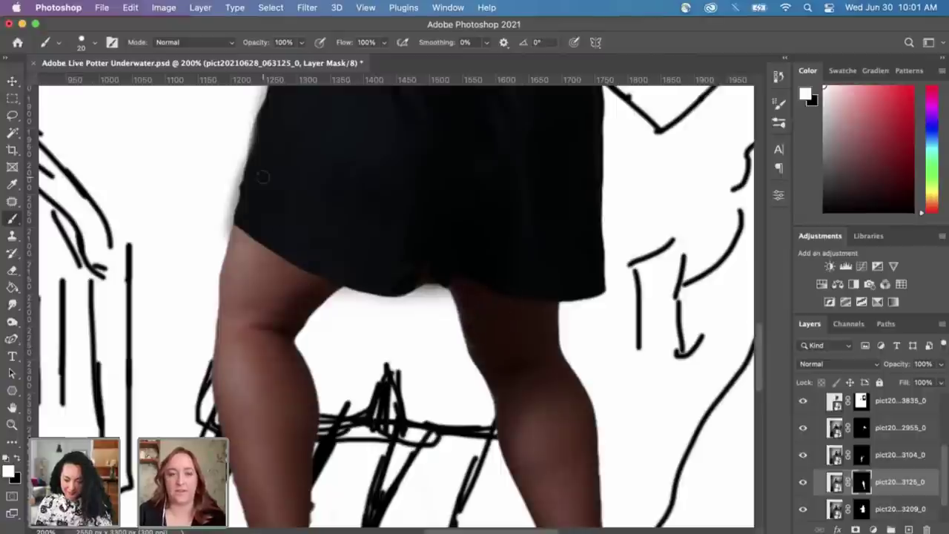
{"action": "left_click_drag", "start_coordinate": [324, 277], "coordinate": [438, 393]}
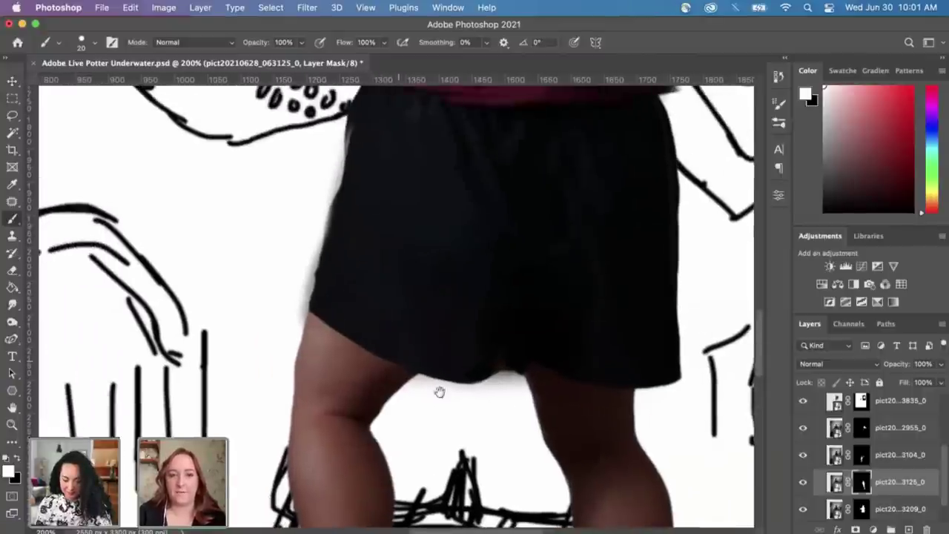
{"action": "left_click", "coordinate": [803, 482]}
{"action": "left_click", "coordinate": [803, 482]}
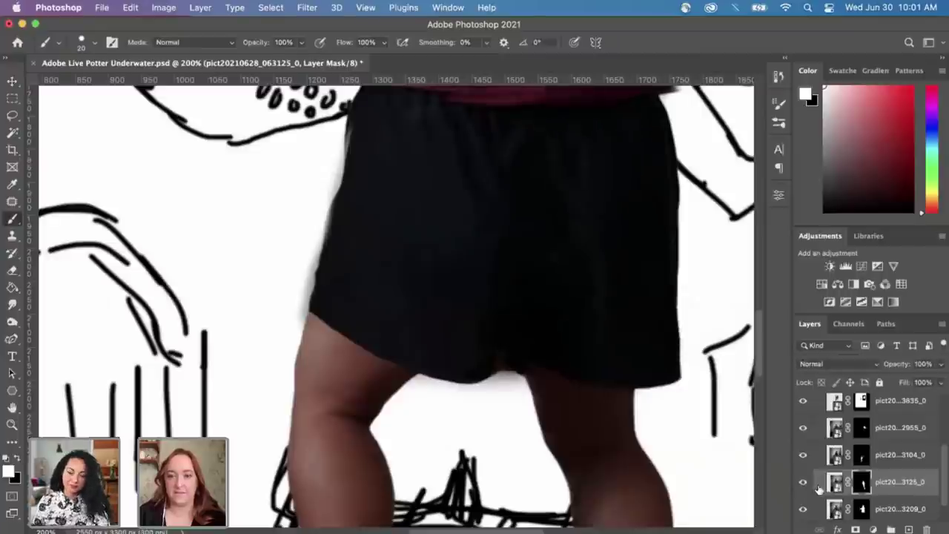
Step: Clean the shorts' left edge on the left leg mask, undoing a grey smear and repainting in white
{"action": "left_click", "coordinate": [804, 456]}
{"action": "left_click", "coordinate": [804, 454]}
{"action": "left_click", "coordinate": [861, 455]}
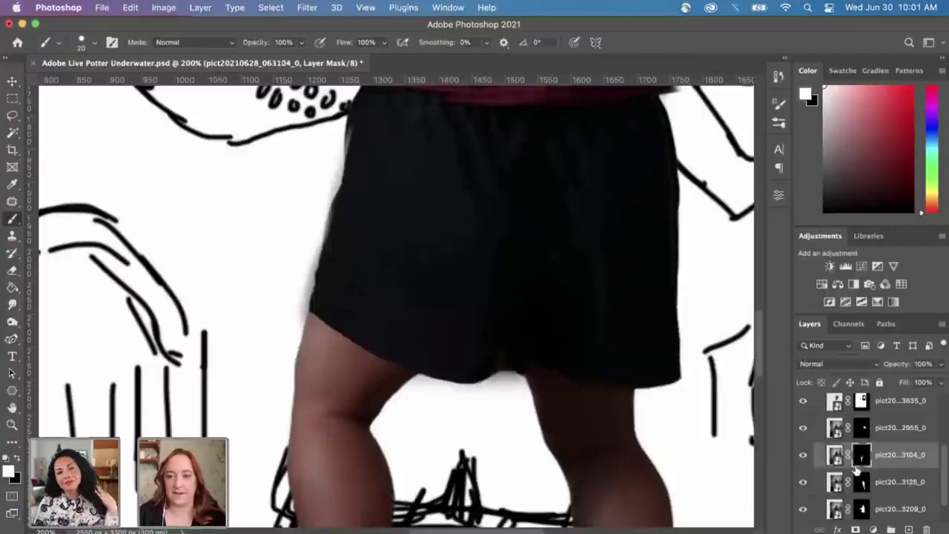
{"action": "left_click_drag", "start_coordinate": [292, 288], "coordinate": [301, 295]}
{"action": "key", "text": "super+z"}
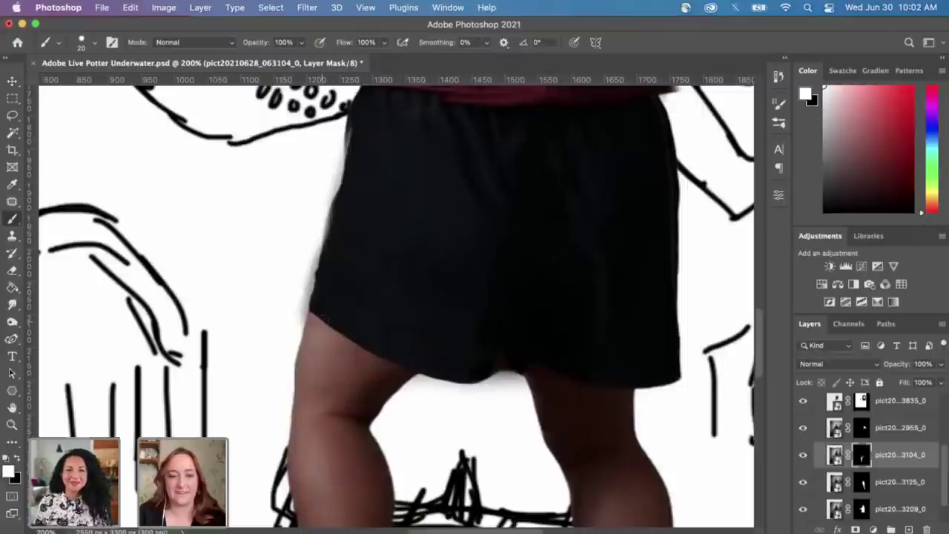
{"action": "key", "text": "x"}
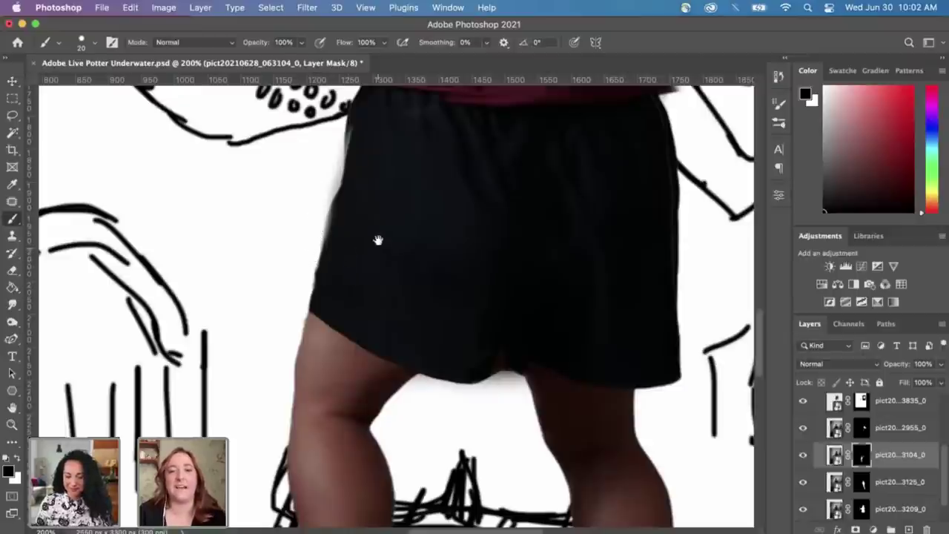
{"action": "scroll", "coordinate": [377, 239], "scroll_direction": "up", "scroll_amount": 3}
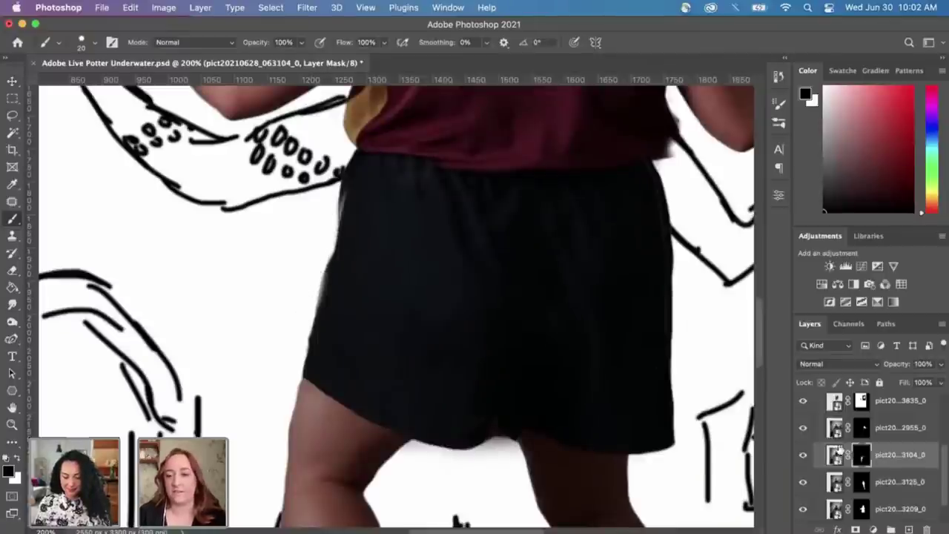
{"action": "left_click", "coordinate": [803, 455]}
{"action": "left_click", "coordinate": [804, 454]}
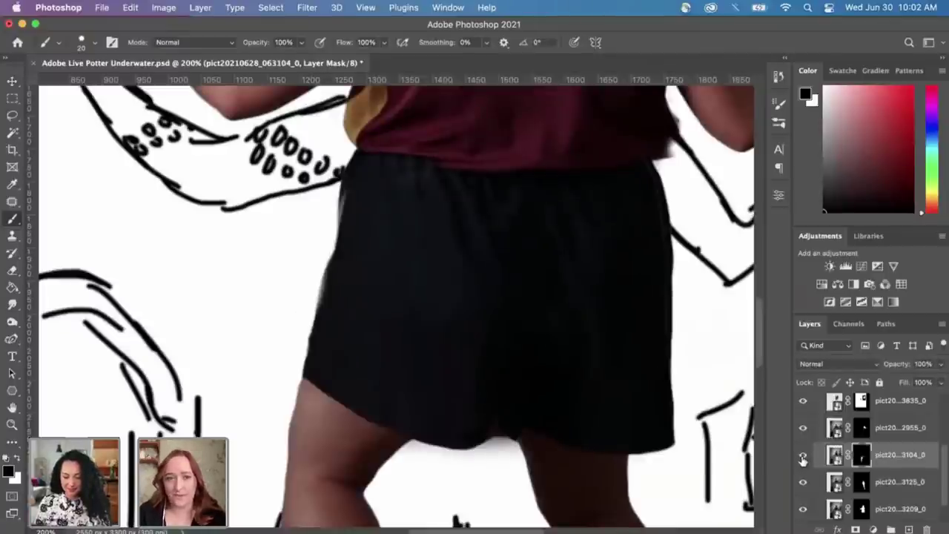
{"action": "key", "text": "x"}
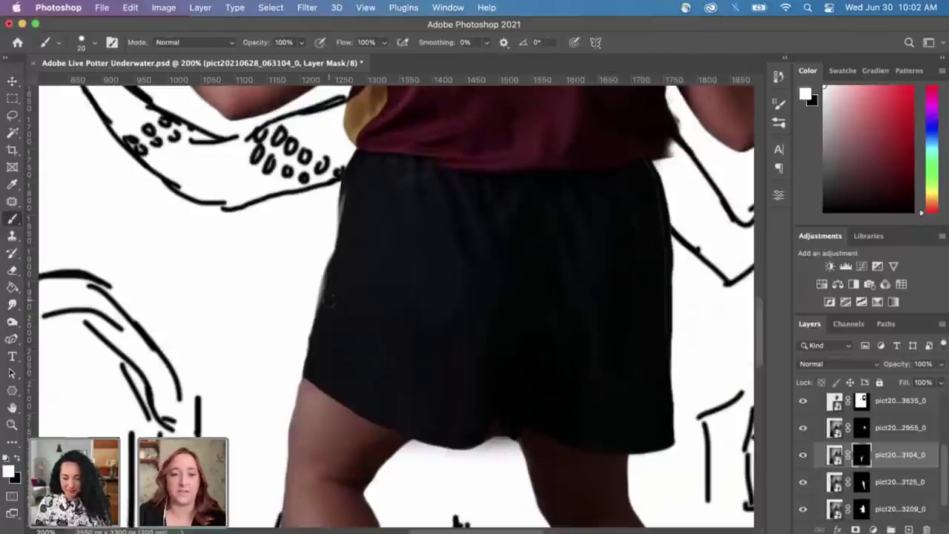
{"action": "left_click_drag", "start_coordinate": [323, 301], "coordinate": [324, 274]}
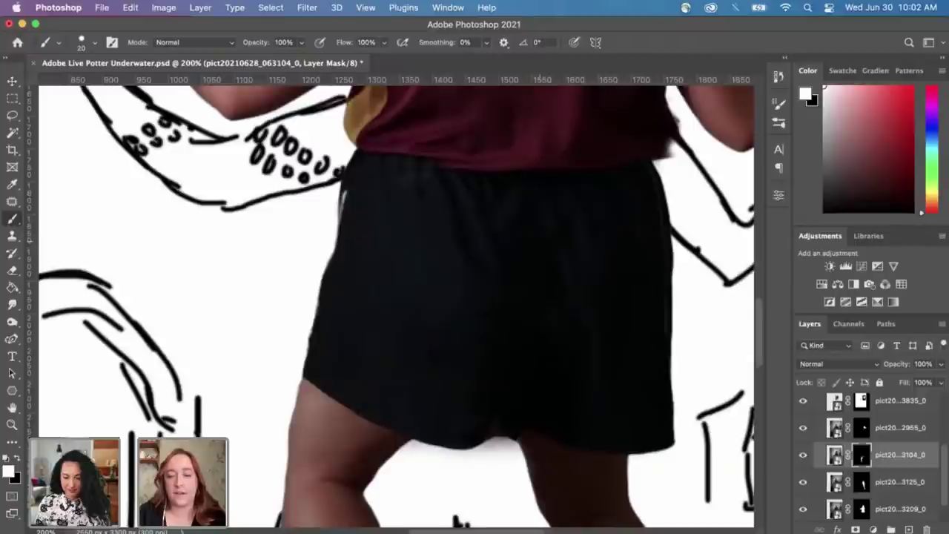
{"action": "key", "text": "x"}
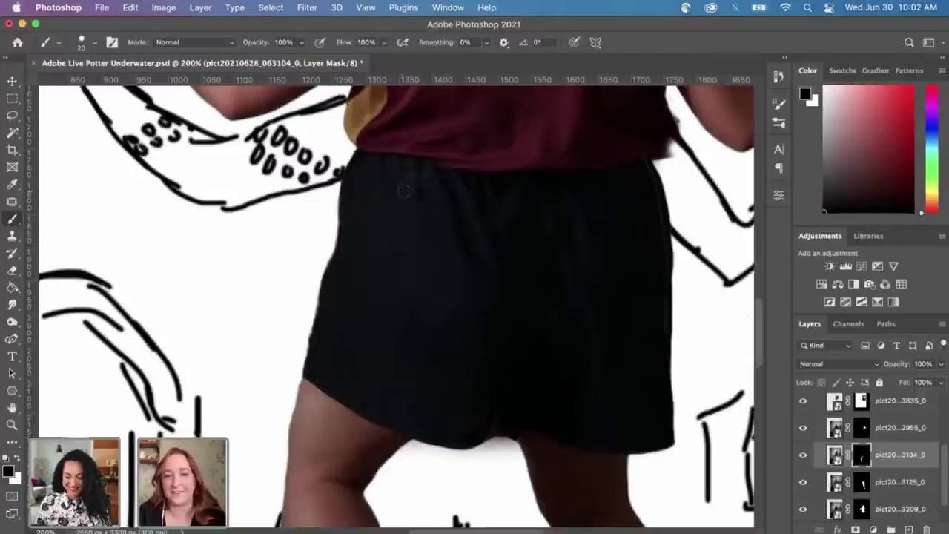
Step: Zoom out to 50% and save Adobe Live Potter Underwater.psd
{"action": "key", "text": "super+minus"}
{"action": "key", "text": "super+minus"}
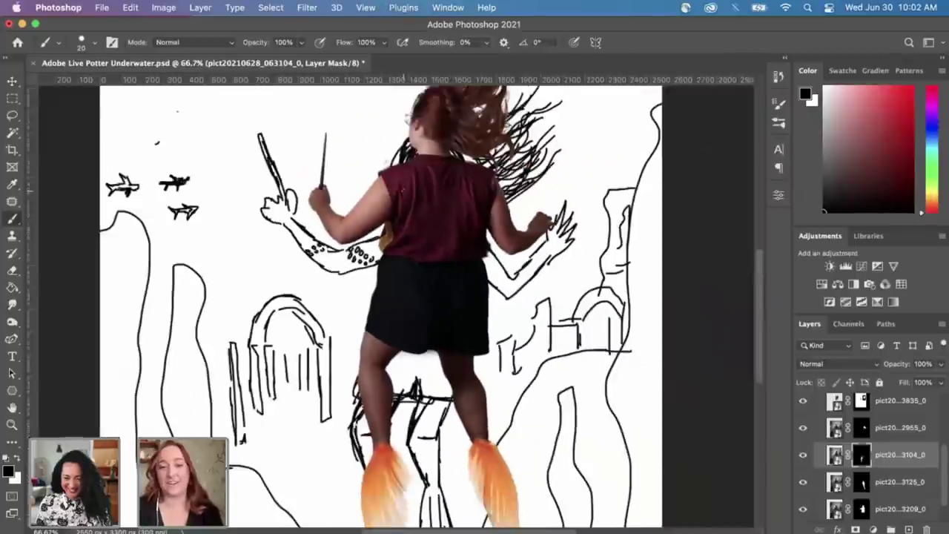
{"action": "key", "text": "super+minus"}
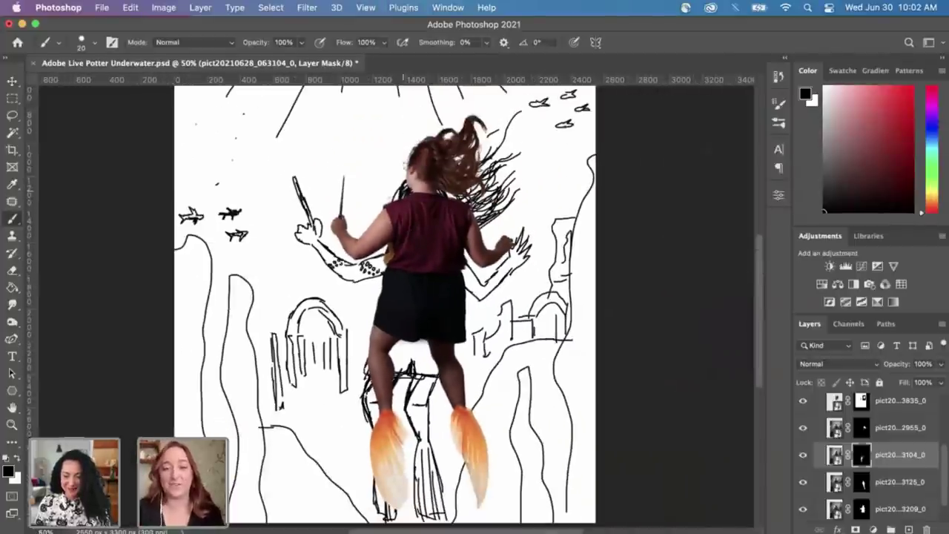
{"action": "key", "text": "super+s"}
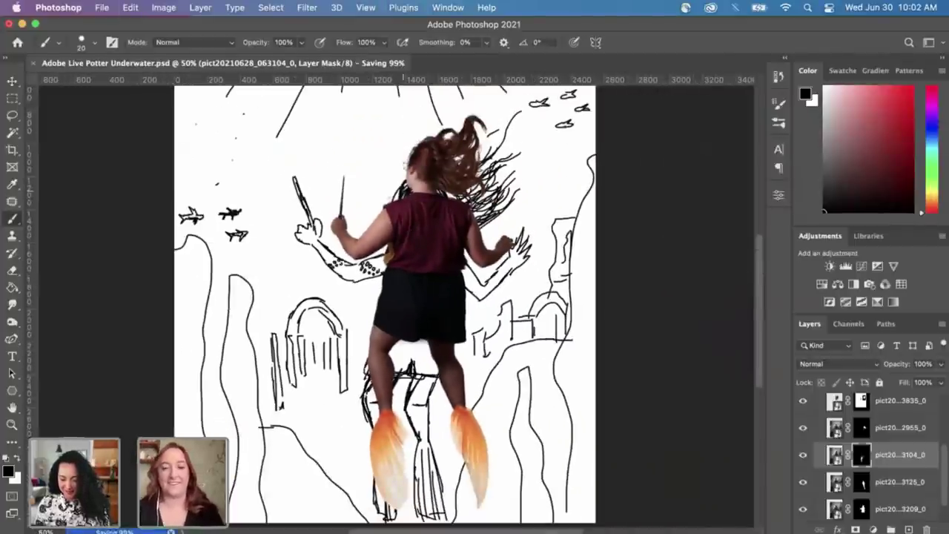
Step: Review the full composite of the girl and her fins at 33.3% and 50% zoom
{"action": "key", "text": "super+minus"}
{"action": "key", "text": "super+minus"}
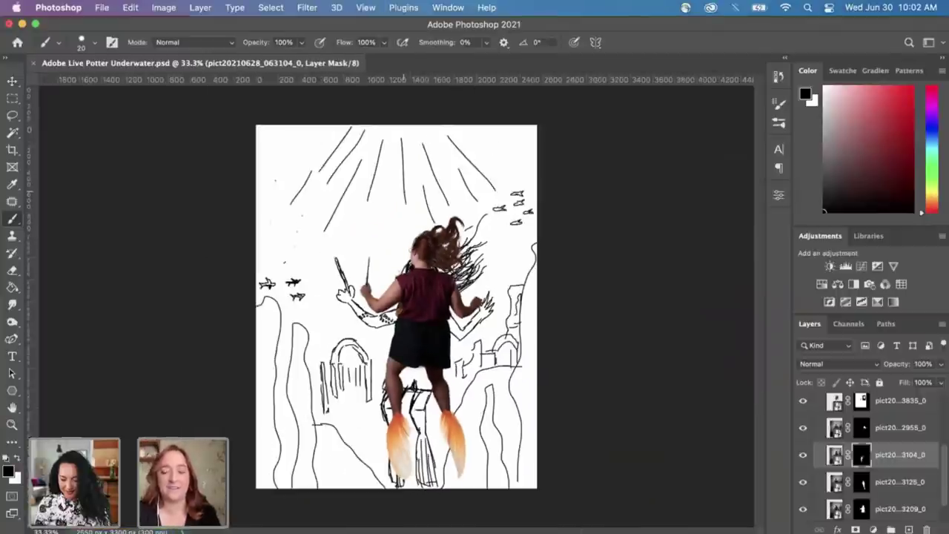
{"action": "key", "text": "super+plus"}
{"action": "key", "text": "super+minus"}
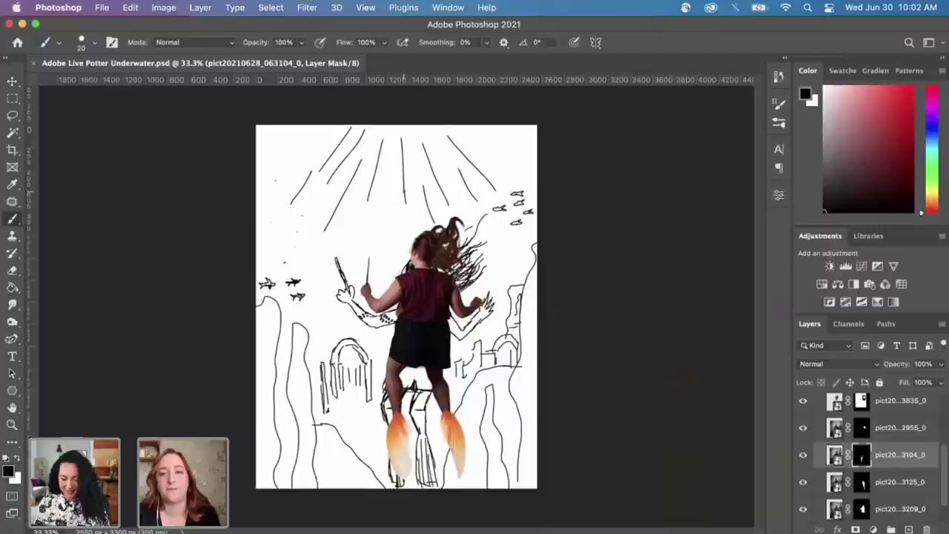
{"action": "key", "text": "super+plus"}
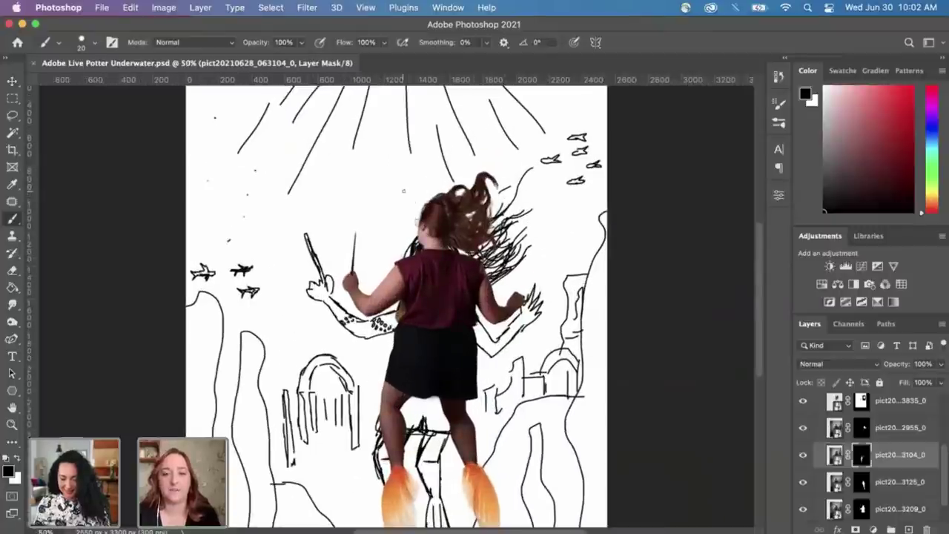
{"action": "scroll", "coordinate": [396, 304], "scroll_direction": "down", "scroll_amount": 3}
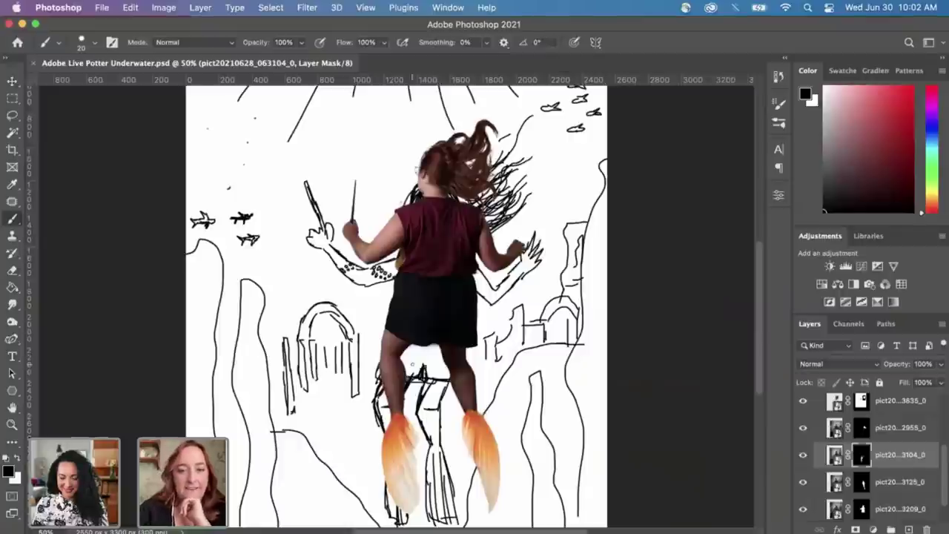
{"action": "key", "text": "super+minus"}
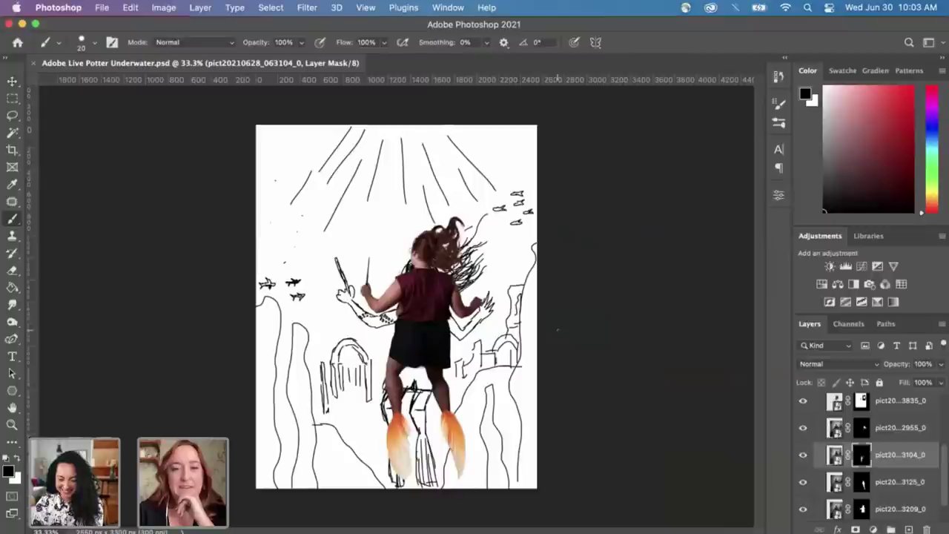
{"action": "key", "text": "ctrl+Up"}
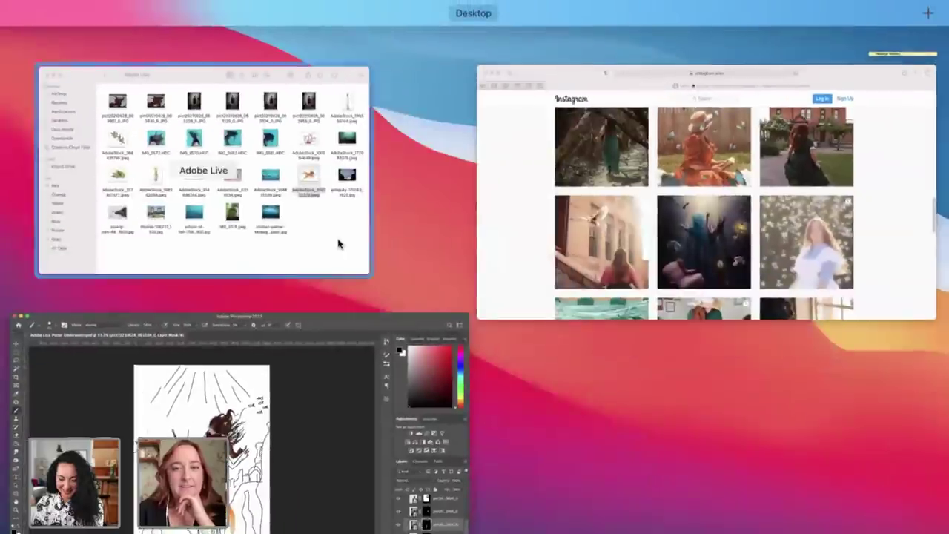
Step: Drag the jusang-joint-4810726_1920 rocky coast photo from the Adobe Live folder onto the Photoshop canvas
{"action": "left_click", "coordinate": [339, 242]}
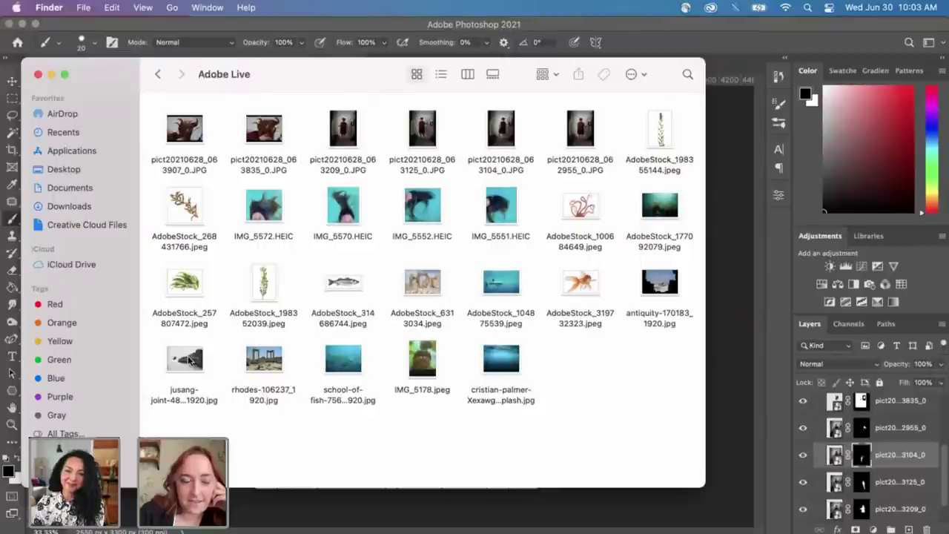
{"action": "left_click", "coordinate": [284, 493]}
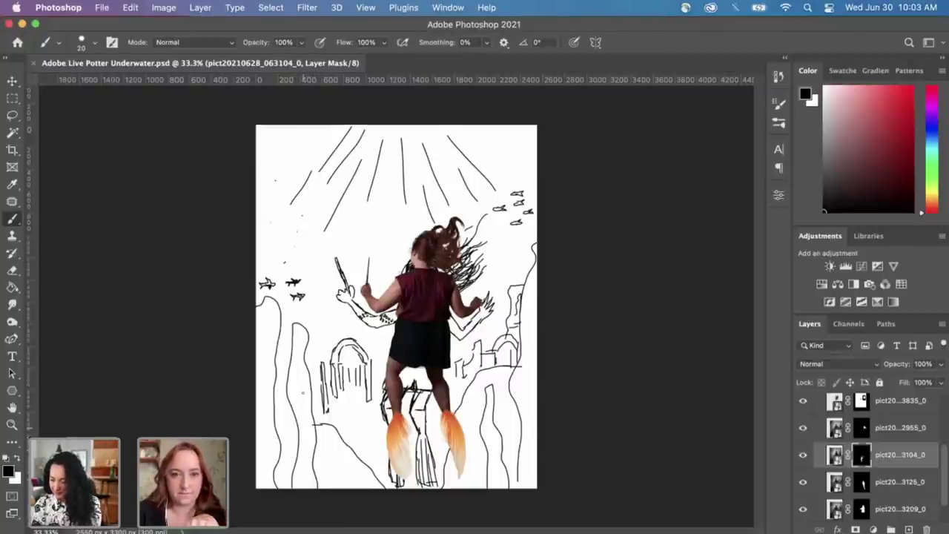
{"action": "key", "text": "ctrl+Up"}
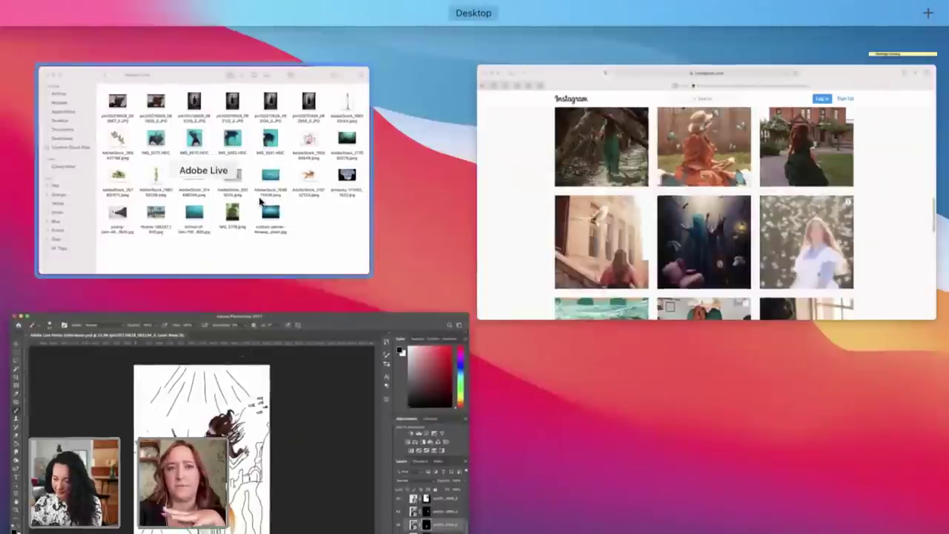
{"action": "left_click", "coordinate": [261, 202]}
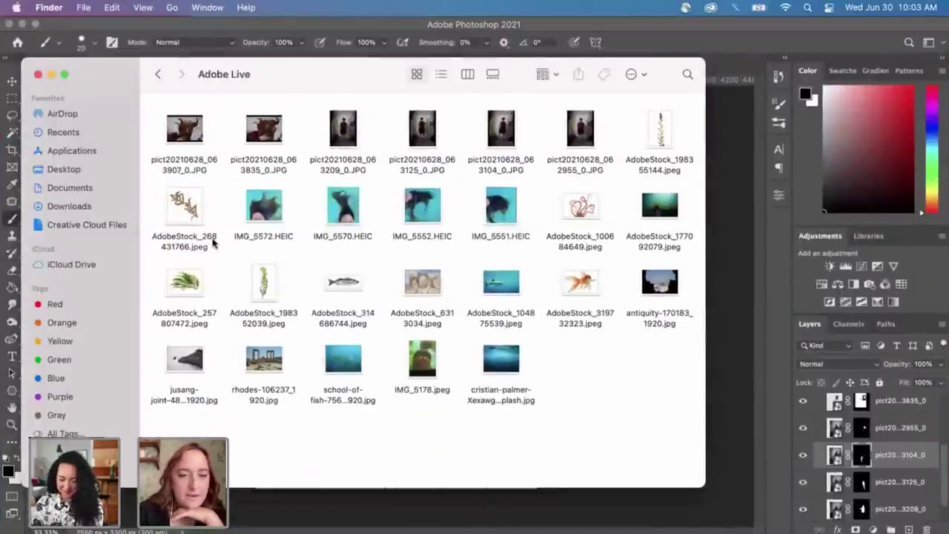
{"action": "left_click_drag", "start_coordinate": [185, 361], "coordinate": [733, 436]}
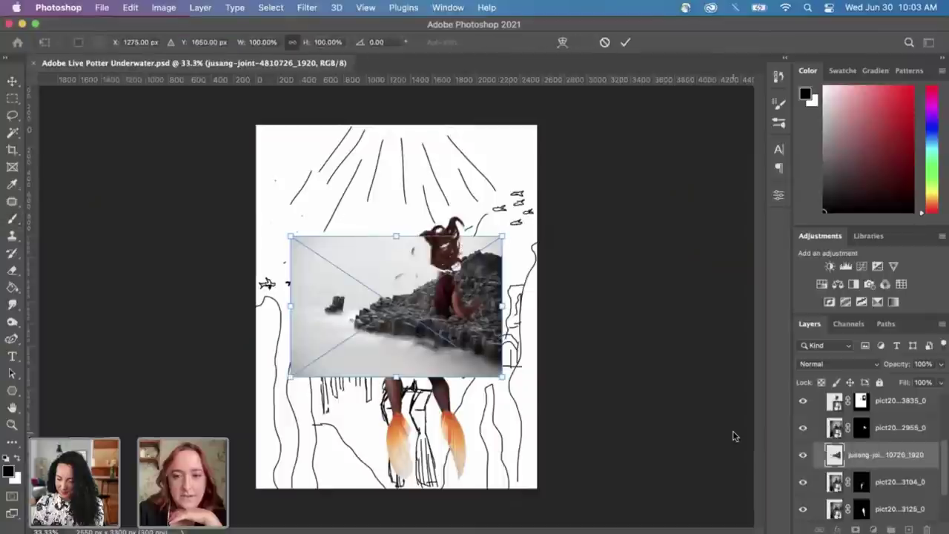
Step: Commit the placed rocky coast photo and move its layer beneath Group 1
{"action": "scroll", "coordinate": [858, 439], "scroll_direction": "down", "scroll_amount": 2}
{"action": "key", "text": "Return"}
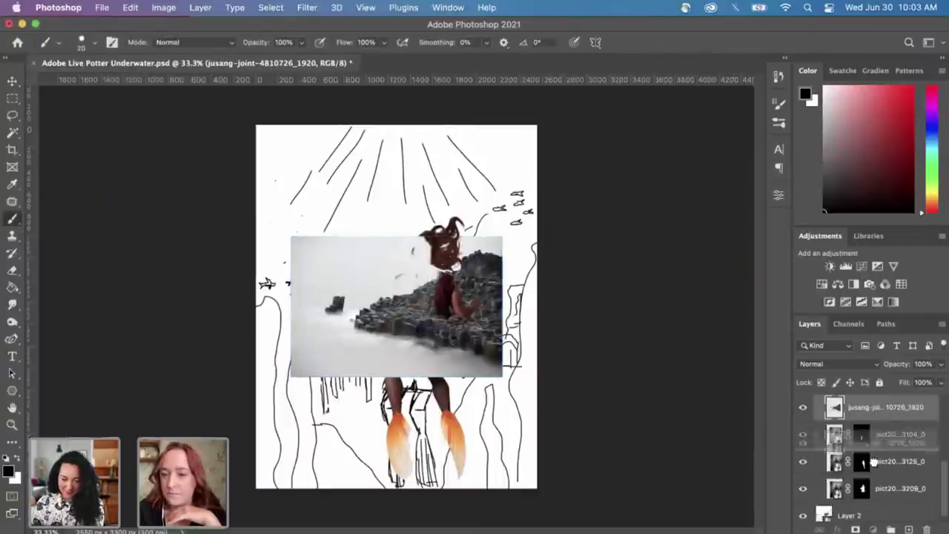
{"action": "left_click_drag", "start_coordinate": [862, 490], "coordinate": [865, 504]}
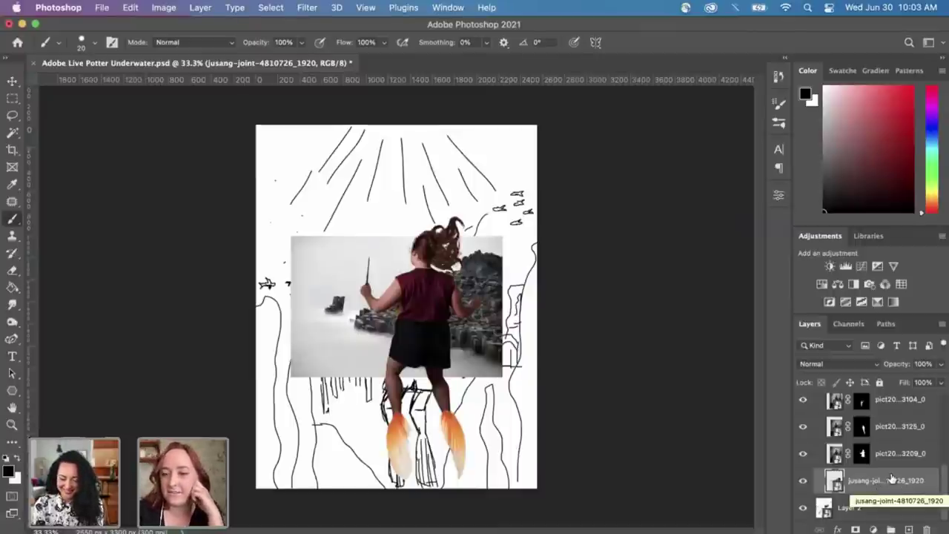
{"action": "scroll", "coordinate": [892, 479], "scroll_direction": "up", "scroll_amount": 2}
{"action": "left_click", "coordinate": [820, 414]}
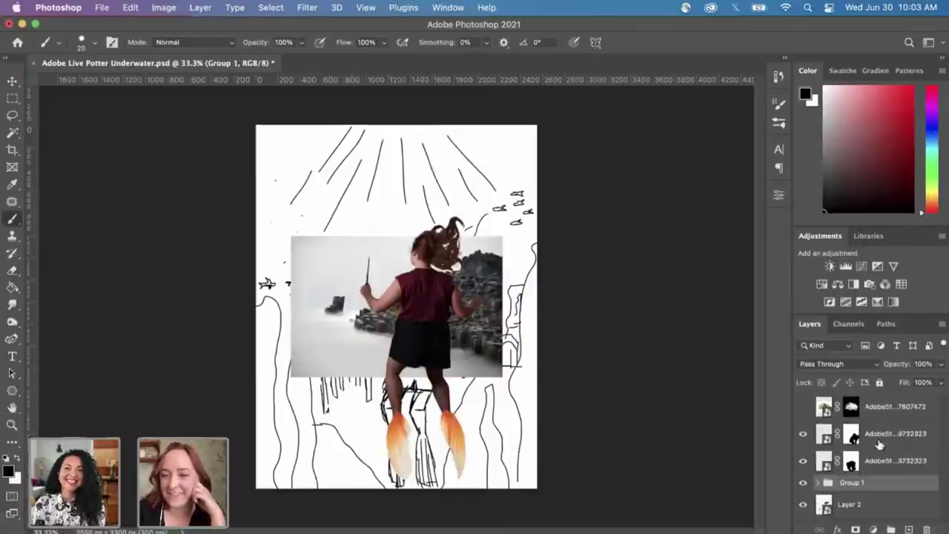
{"action": "left_click", "coordinate": [817, 483]}
{"action": "scroll", "coordinate": [884, 476], "scroll_direction": "down", "scroll_amount": 2}
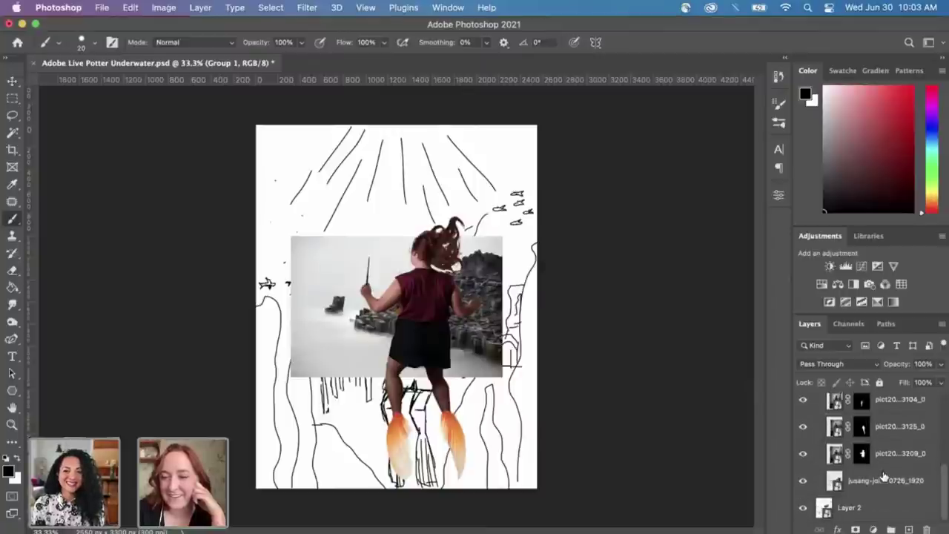
{"action": "left_click", "coordinate": [882, 480]}
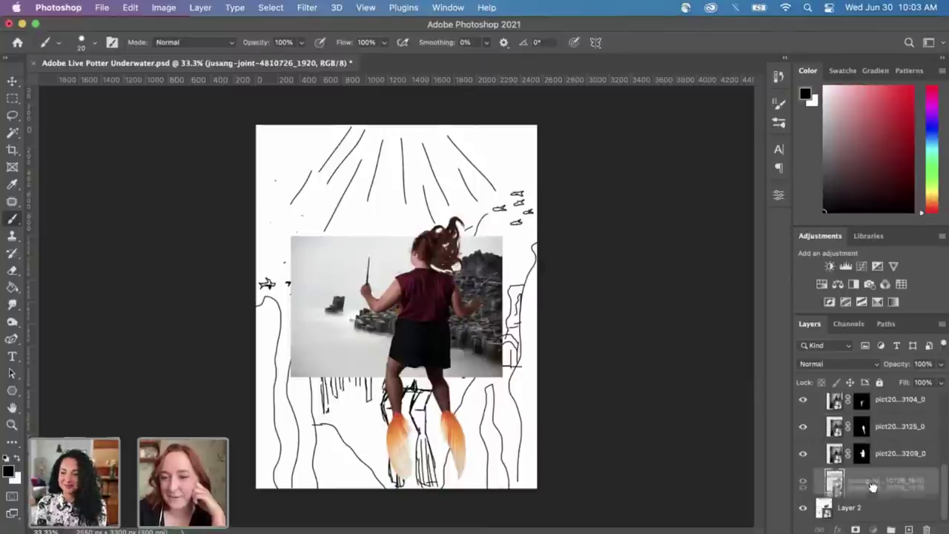
{"action": "scroll", "coordinate": [870, 490], "scroll_direction": "up", "scroll_amount": 3}
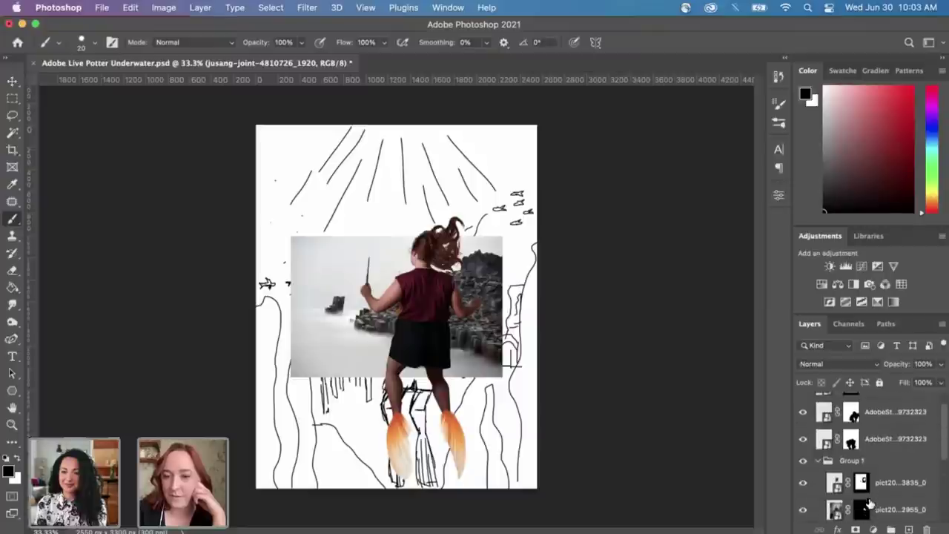
{"action": "left_click", "coordinate": [819, 452]}
Step: Check the stacking by toggling the fin layers' visibility, then zoom to 50%
{"action": "scroll", "coordinate": [882, 454], "scroll_direction": "up", "scroll_amount": 1}
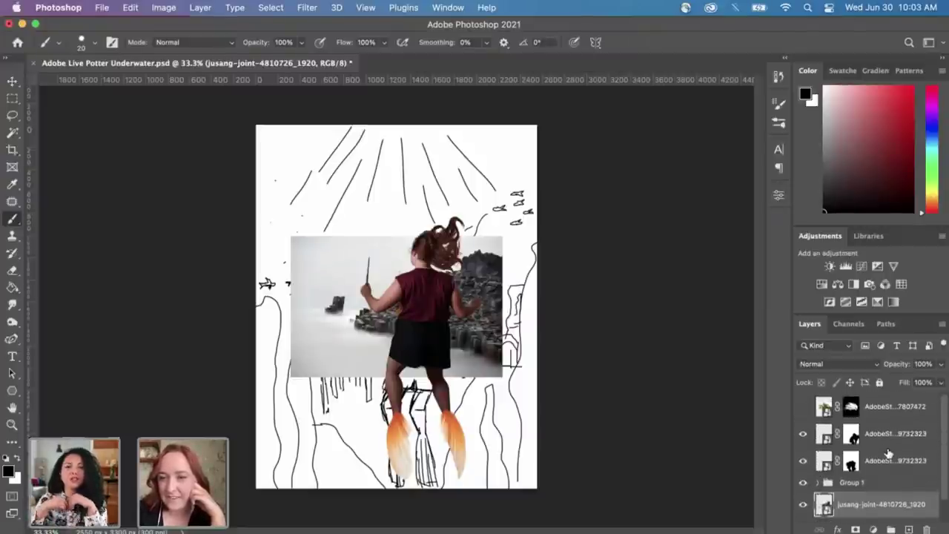
{"action": "scroll", "coordinate": [889, 453], "scroll_direction": "down", "scroll_amount": 2}
{"action": "scroll", "coordinate": [888, 453], "scroll_direction": "down", "scroll_amount": 1}
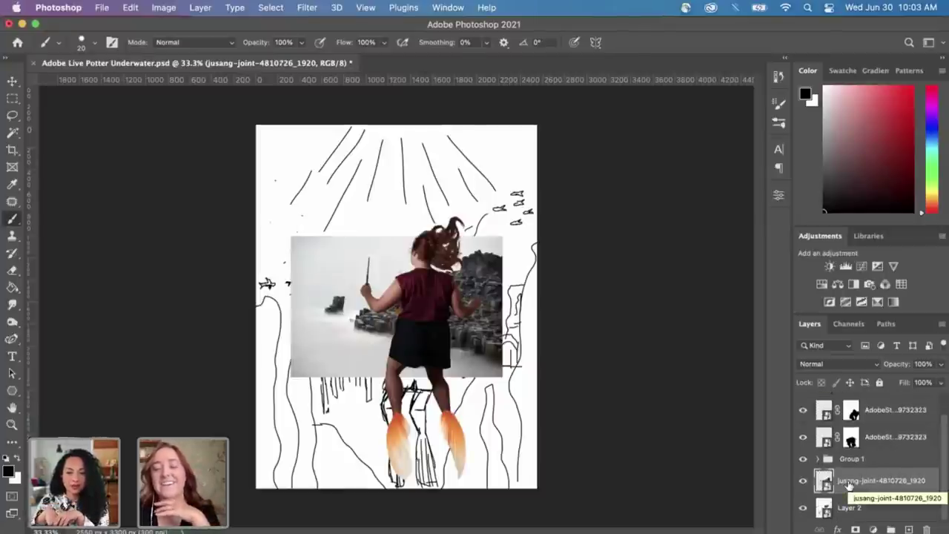
{"action": "scroll", "coordinate": [846, 478], "scroll_direction": "up", "scroll_amount": 2}
{"action": "left_click", "coordinate": [803, 434]}
{"action": "left_click", "coordinate": [803, 434]}
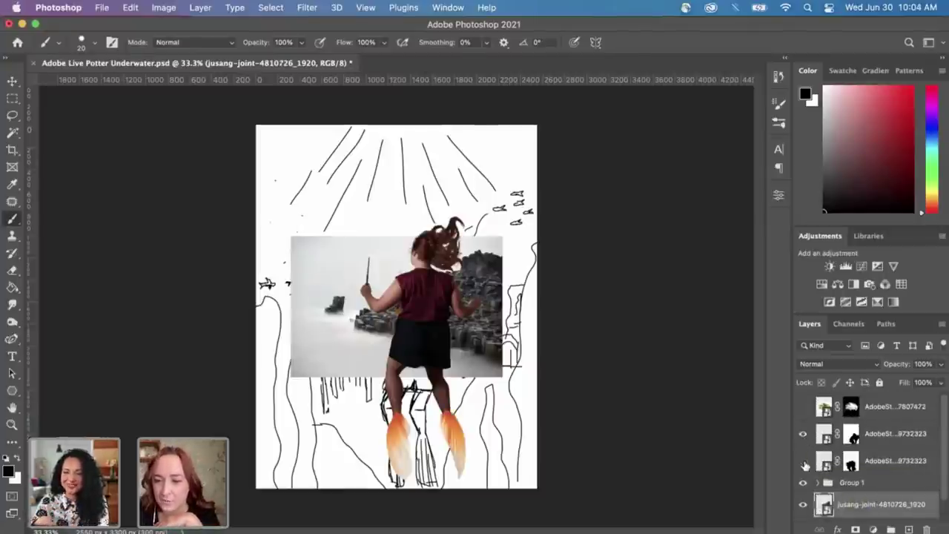
{"action": "left_click", "coordinate": [803, 461]}
{"action": "left_click", "coordinate": [803, 461]}
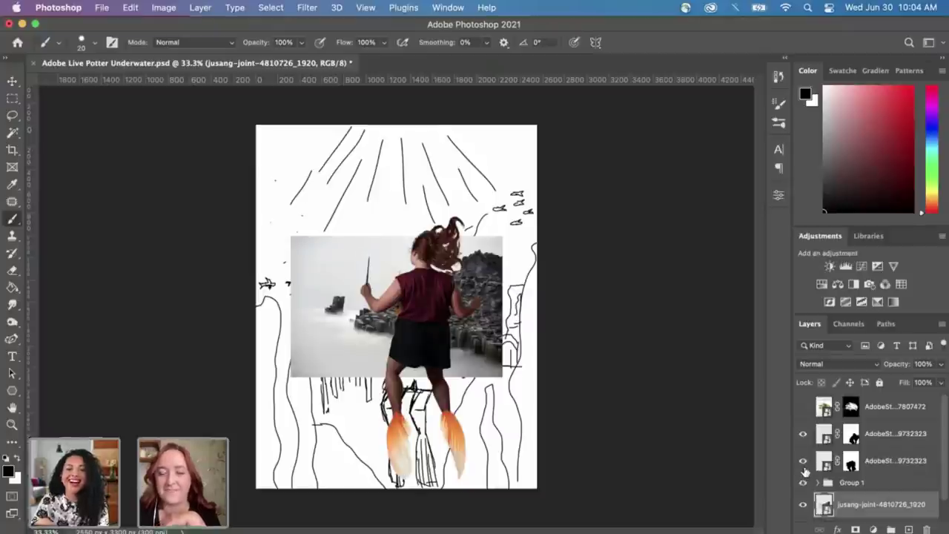
{"action": "scroll", "coordinate": [804, 466], "scroll_direction": "down", "scroll_amount": 2}
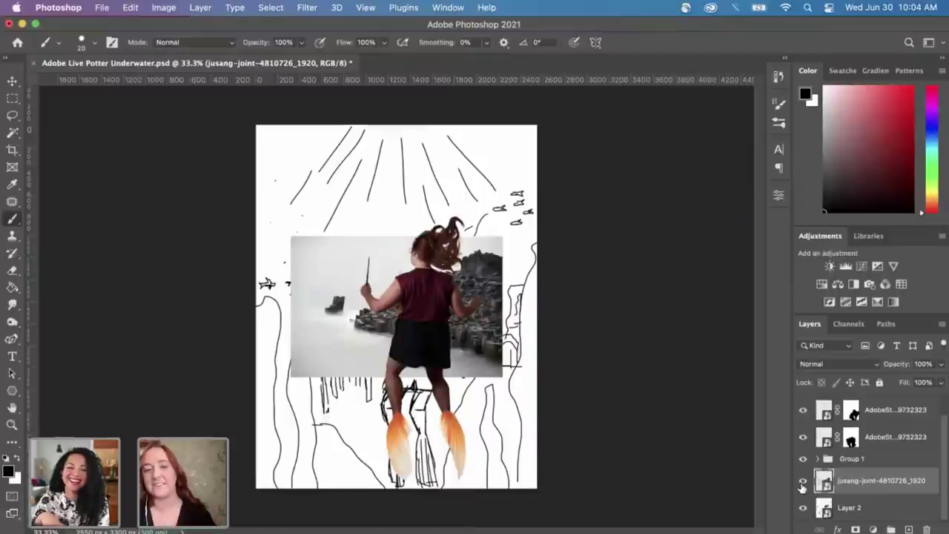
{"action": "key", "text": "super+plus"}
{"action": "scroll", "coordinate": [600, 409], "scroll_direction": "down", "scroll_amount": 3}
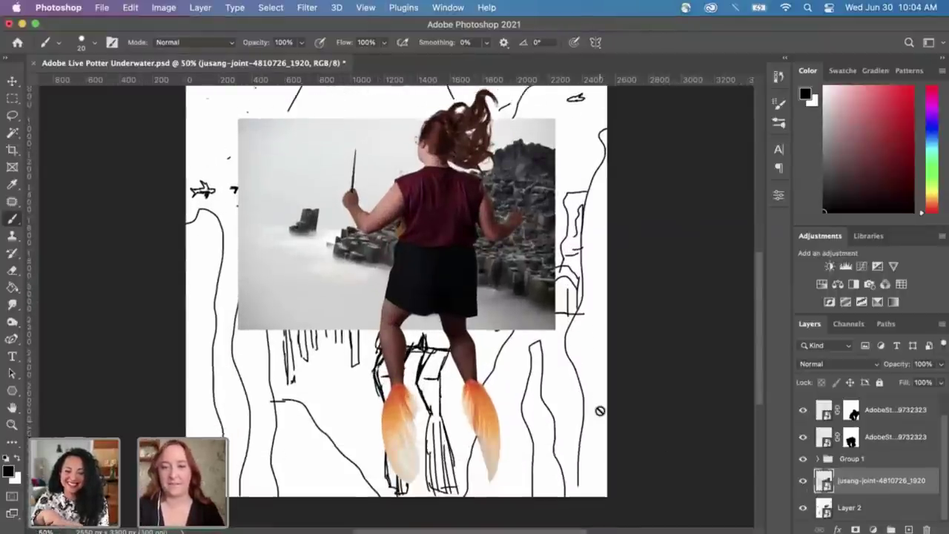
{"action": "scroll", "coordinate": [667, 438], "scroll_direction": "up", "scroll_amount": 1}
{"action": "scroll", "coordinate": [668, 438], "scroll_direction": "right", "scroll_amount": 1}
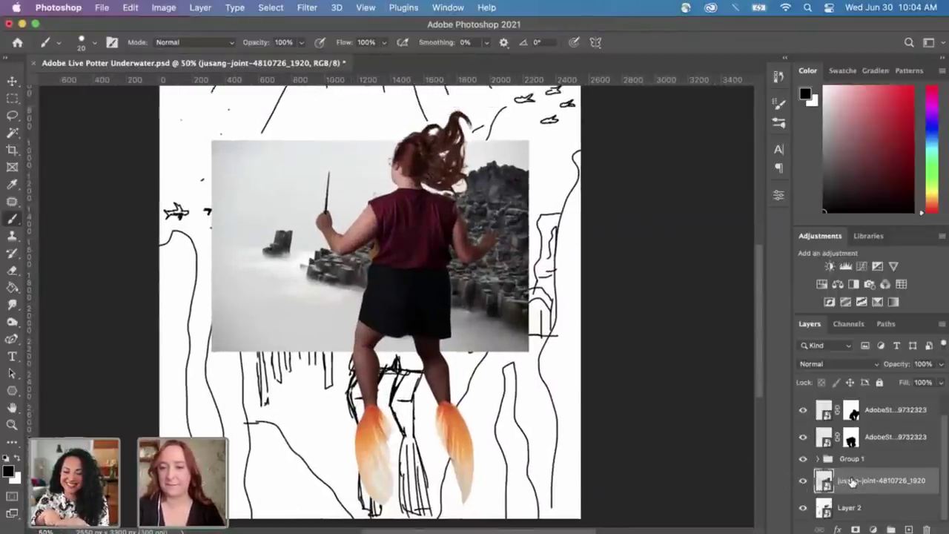
Step: Enlarge the rocky coast photo, tilt it about -2.6°, and move it to the canvas bottom
{"action": "key", "text": "super+t"}
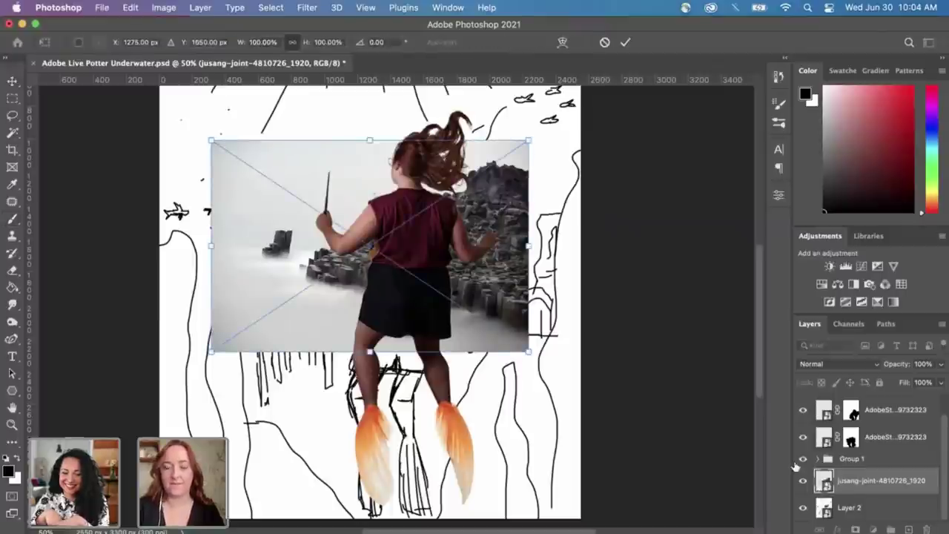
{"action": "key", "text": "super+minus"}
{"action": "left_click_drag", "start_coordinate": [483, 340], "coordinate": [517, 447]}
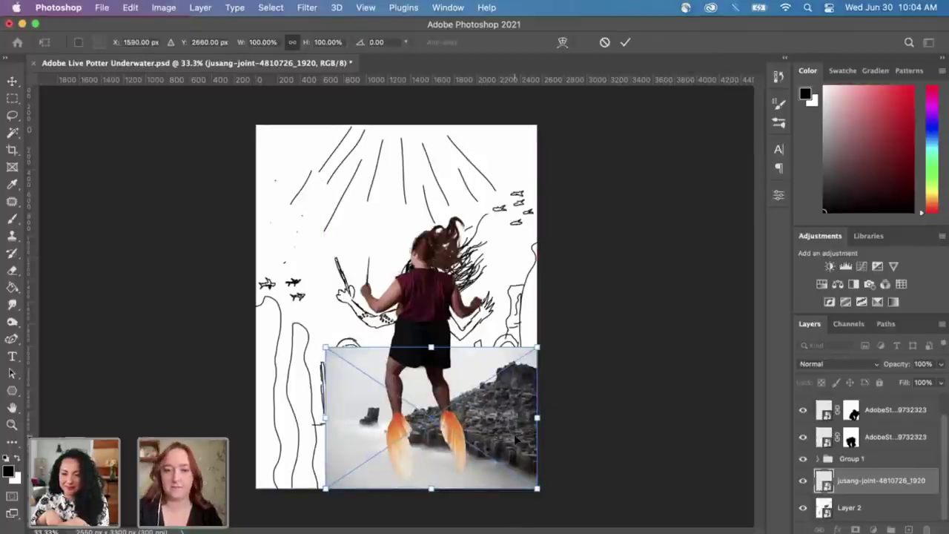
{"action": "mouse_move", "coordinate": [491, 420]}
{"action": "left_mouse_down"}
{"action": "mouse_move", "coordinate": [490, 520]}
{"action": "mouse_move", "coordinate": [492, 421]}
{"action": "left_mouse_up"}
{"action": "left_click_drag", "start_coordinate": [325, 348], "coordinate": [256, 307]}
{"action": "left_click_drag", "start_coordinate": [343, 294], "coordinate": [361, 284]}
{"action": "left_click_drag", "start_coordinate": [431, 350], "coordinate": [420, 346]}
{"action": "key", "text": "Return"}
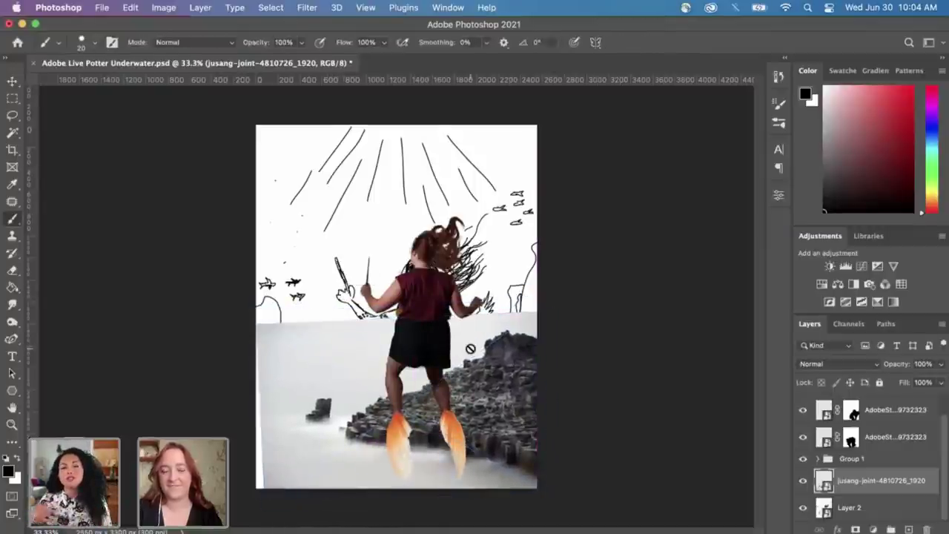
{"action": "key", "text": "ctrl+Up"}
{"action": "left_click", "coordinate": [313, 198]}
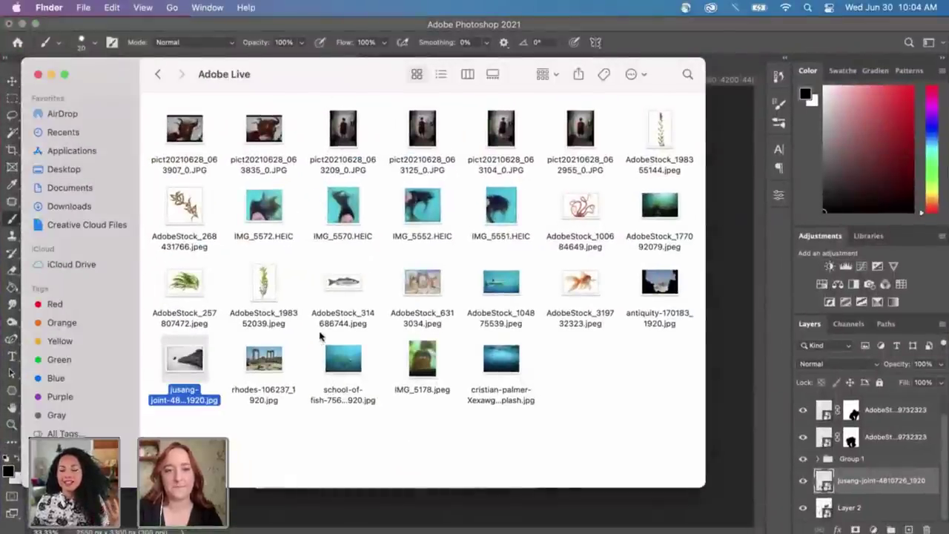
Step: Place AdobeStock_198355144.jpeg seaweed stem, scale it down and move it left of centre
{"action": "left_click_drag", "start_coordinate": [519, 75], "coordinate": [530, 34]}
{"action": "left_click", "coordinate": [670, 91]}
{"action": "left_click_drag", "start_coordinate": [670, 90], "coordinate": [584, 476]}
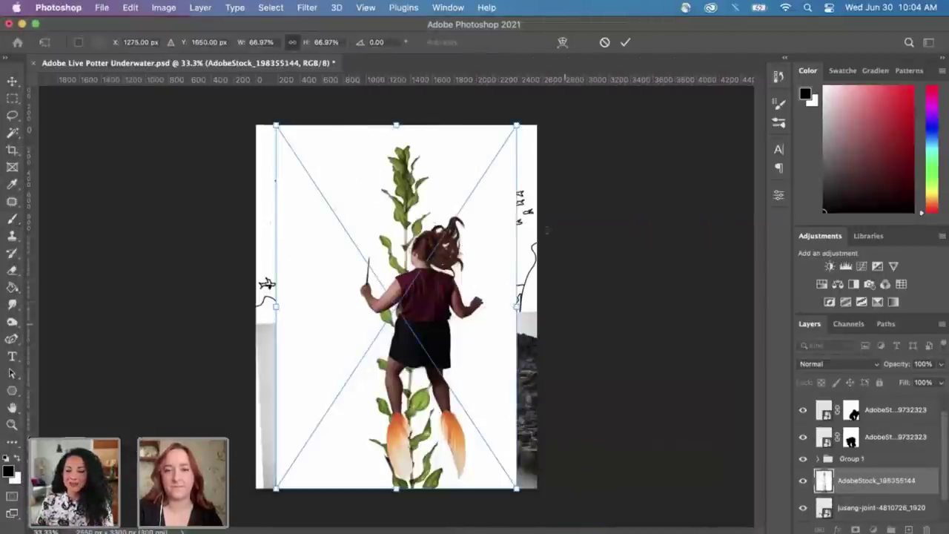
{"action": "left_click_drag", "start_coordinate": [517, 137], "coordinate": [445, 230]}
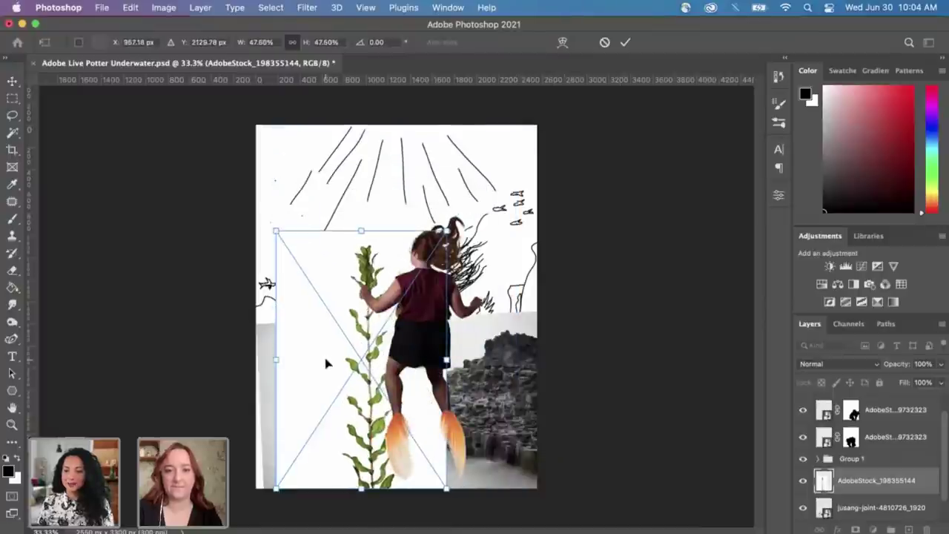
{"action": "left_click_drag", "start_coordinate": [329, 364], "coordinate": [299, 267]}
{"action": "key", "text": "Return"}
{"action": "key", "text": "ctrl+Up"}
{"action": "left_click", "coordinate": [314, 195]}
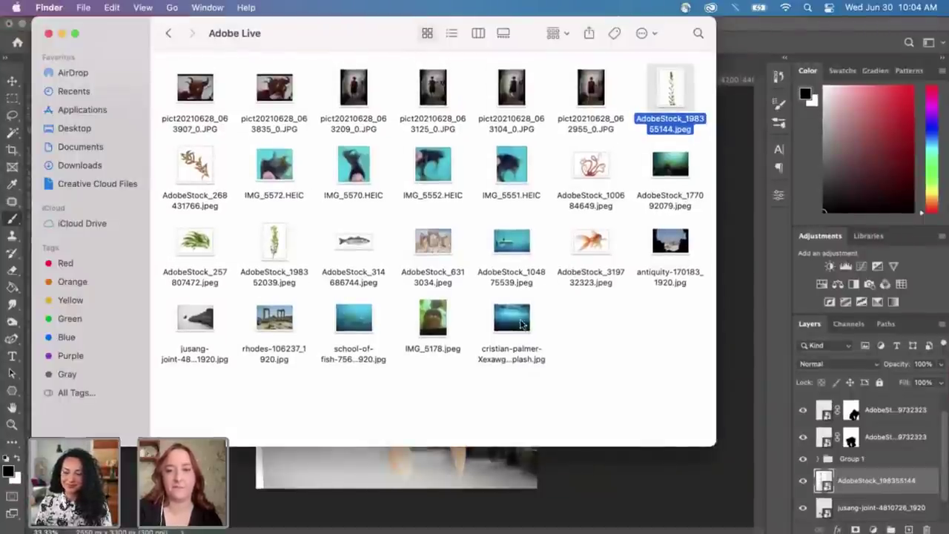
Step: Place the cristian-palmer underwater photo and move it up across the top of the canvas
{"action": "left_click_drag", "start_coordinate": [518, 315], "coordinate": [587, 383]}
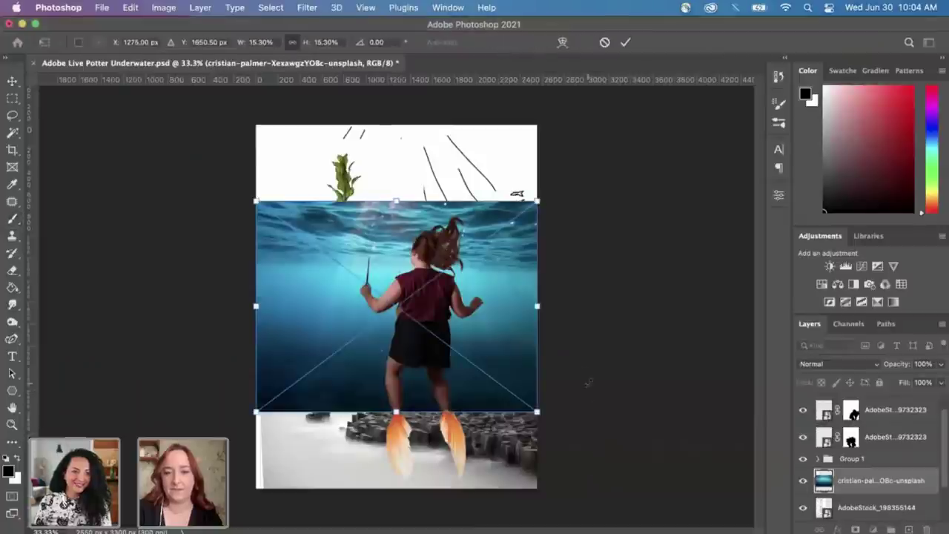
{"action": "left_click_drag", "start_coordinate": [540, 295], "coordinate": [512, 205]}
{"action": "key", "text": "Return"}
{"action": "key", "text": "ctrl+Up"}
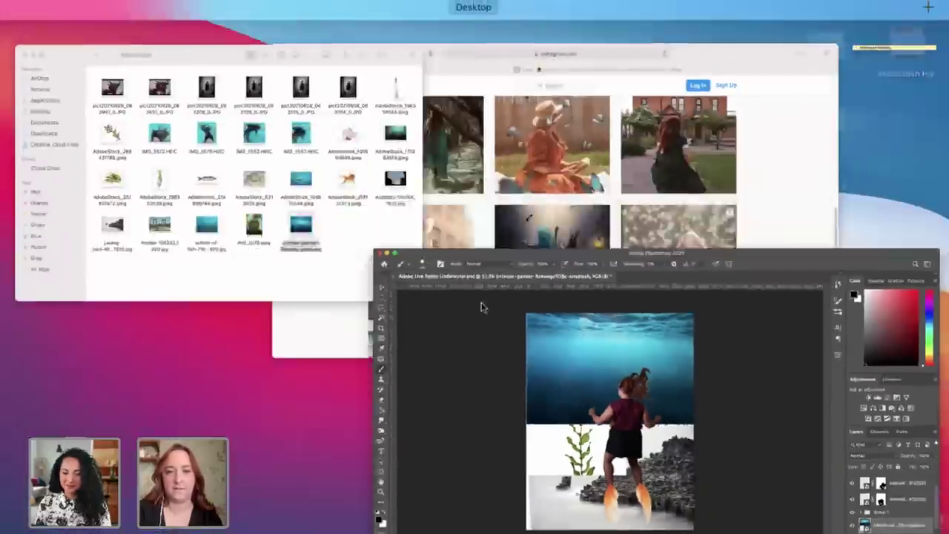
{"action": "left_click", "coordinate": [307, 212]}
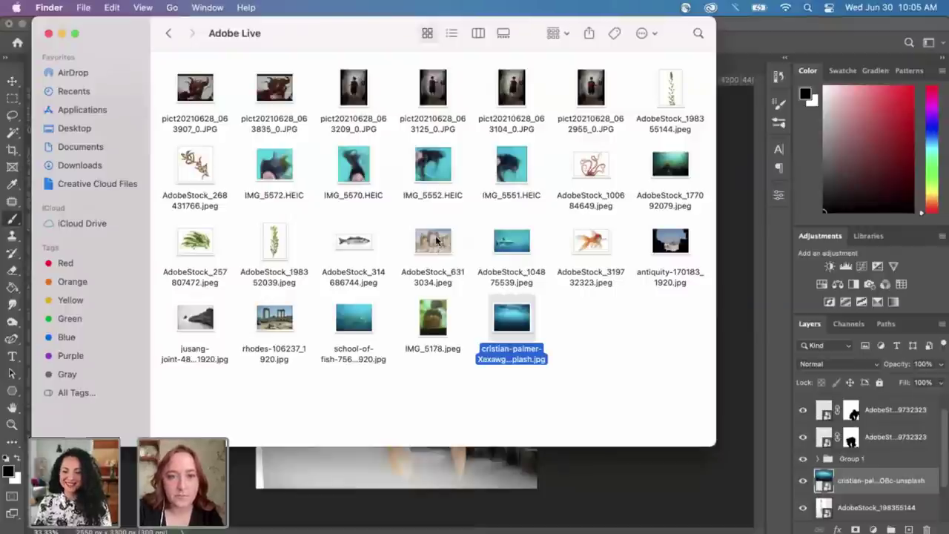
Step: Place the AdobeStock_6313034 arch ruins image, redoing the placement after cancelling it
{"action": "left_click_drag", "start_coordinate": [437, 241], "coordinate": [589, 466]}
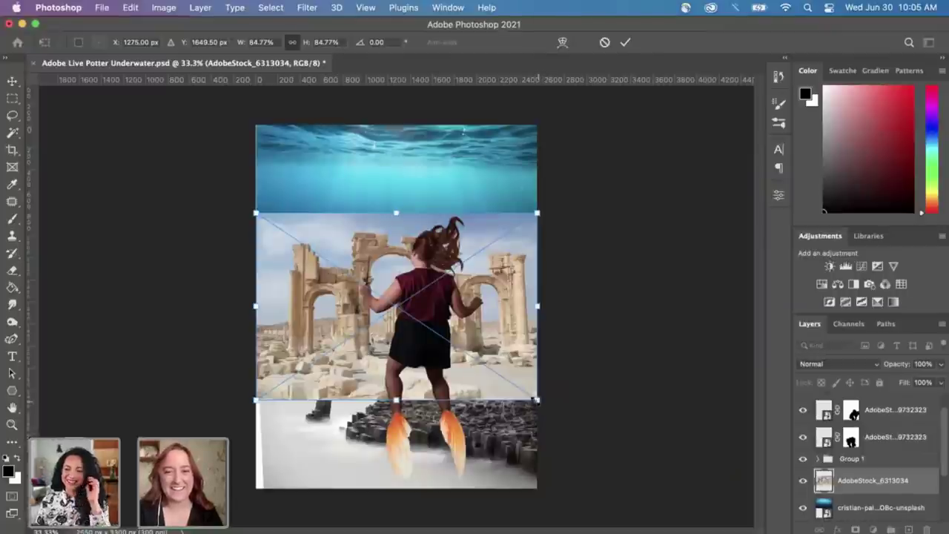
{"action": "left_click_drag", "start_coordinate": [535, 399], "coordinate": [459, 353]}
{"action": "key", "text": "Escape"}
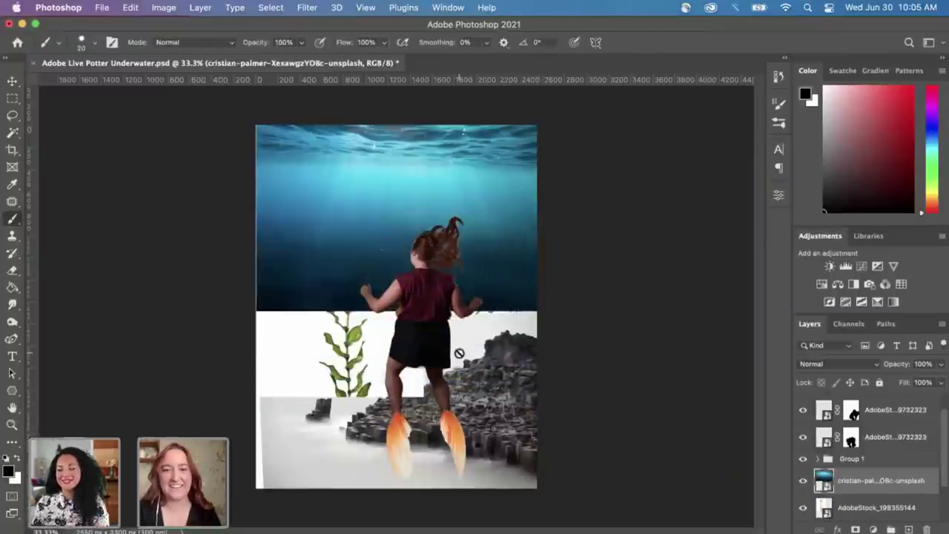
{"action": "left_click", "coordinate": [131, 7]}
{"action": "left_click", "coordinate": [134, 37]}
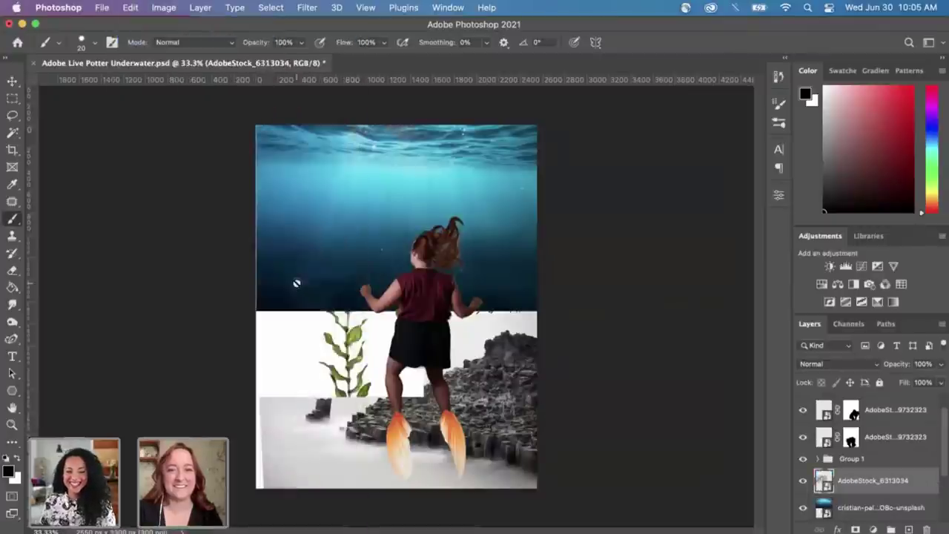
Step: Scale the arch ruins to about 43% and position them left in the lower half
{"action": "key", "text": "ctrl+t"}
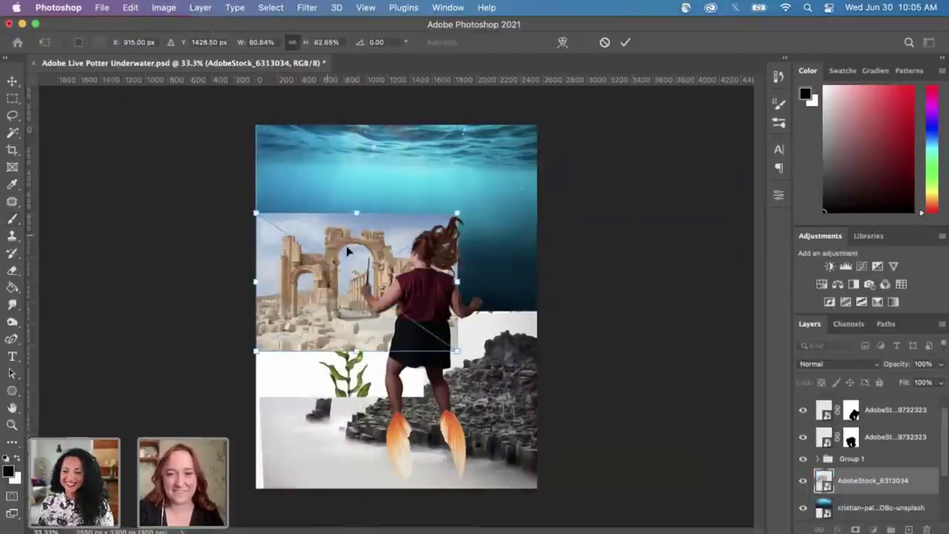
{"action": "left_click_drag", "start_coordinate": [348, 252], "coordinate": [376, 238]}
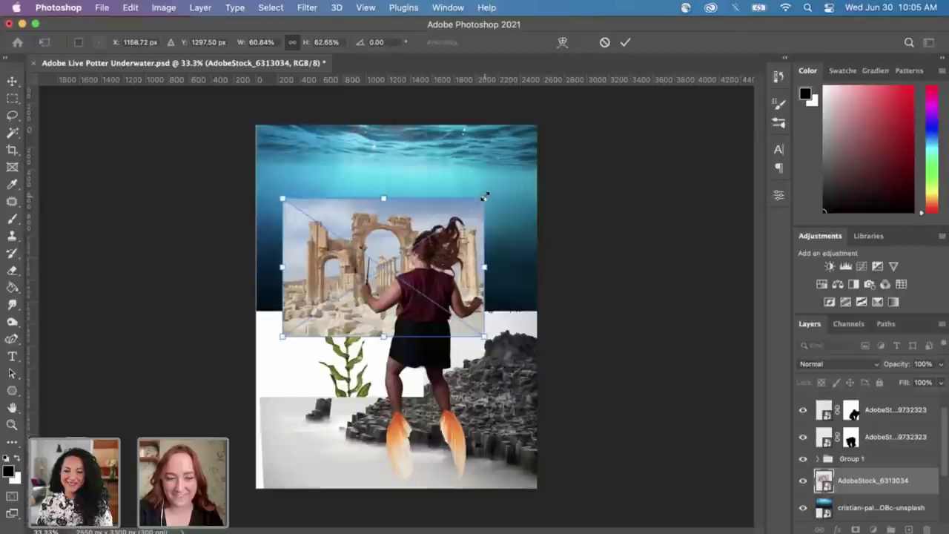
{"action": "left_click_drag", "start_coordinate": [484, 197], "coordinate": [423, 236]}
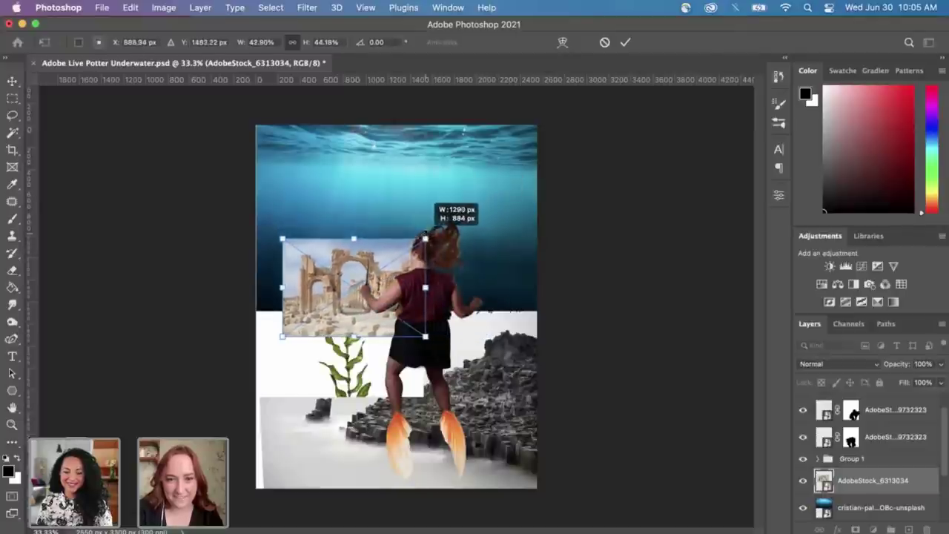
{"action": "mouse_move", "coordinate": [330, 297]}
{"action": "left_mouse_down"}
{"action": "mouse_move", "coordinate": [314, 225]}
{"action": "mouse_move", "coordinate": [296, 345]}
{"action": "mouse_move", "coordinate": [328, 392]}
{"action": "mouse_move", "coordinate": [325, 371]}
{"action": "left_mouse_up"}
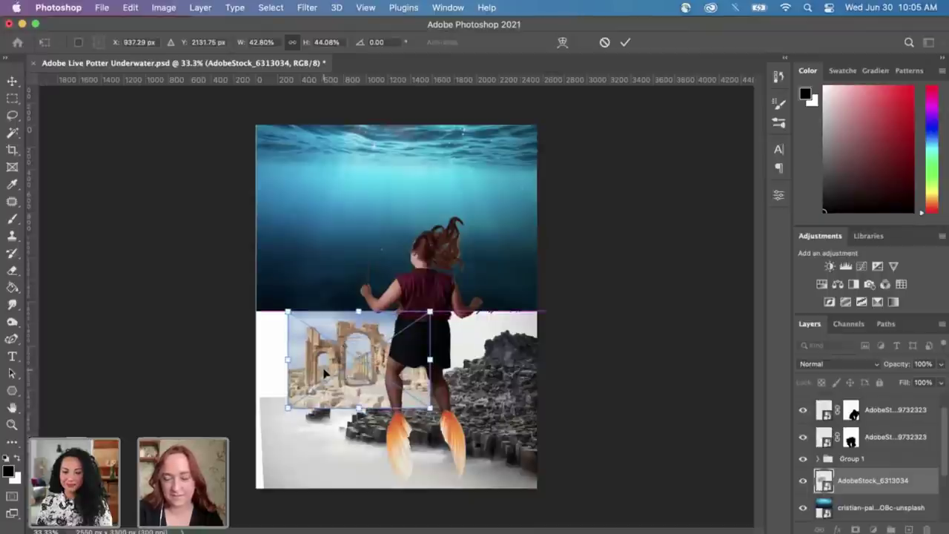
{"action": "key", "text": "Return"}
{"action": "key", "text": "b"}
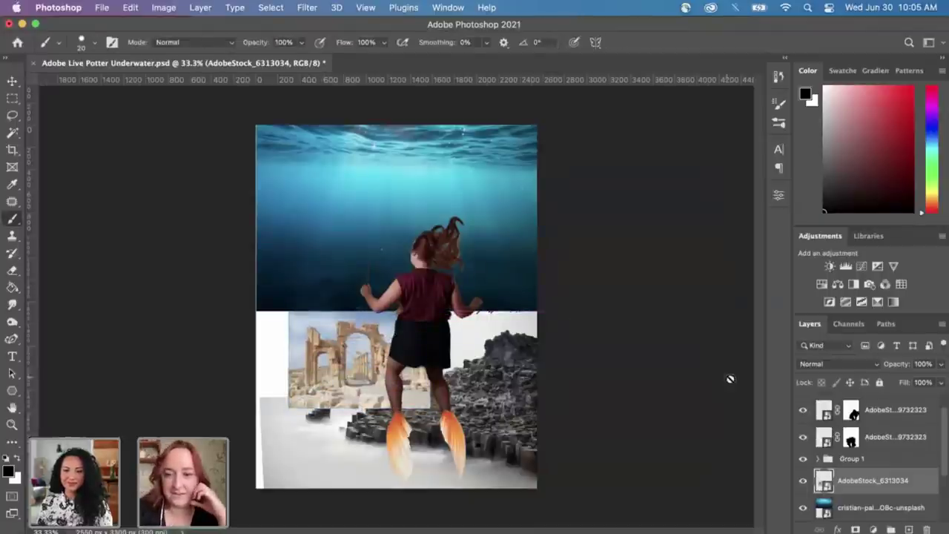
Step: Move the cristian-palmer underwater layer below the jusang-joint rocks layer and check the result
{"action": "scroll", "coordinate": [854, 466], "scroll_direction": "down", "scroll_amount": 2}
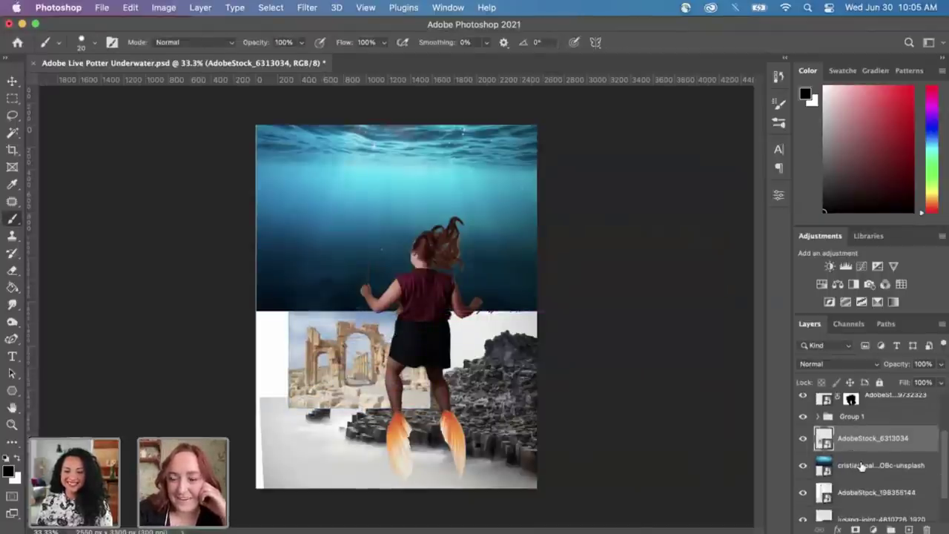
{"action": "scroll", "coordinate": [862, 466], "scroll_direction": "down", "scroll_amount": 2}
{"action": "scroll", "coordinate": [862, 465], "scroll_direction": "up", "scroll_amount": 2}
{"action": "left_click", "coordinate": [859, 452]}
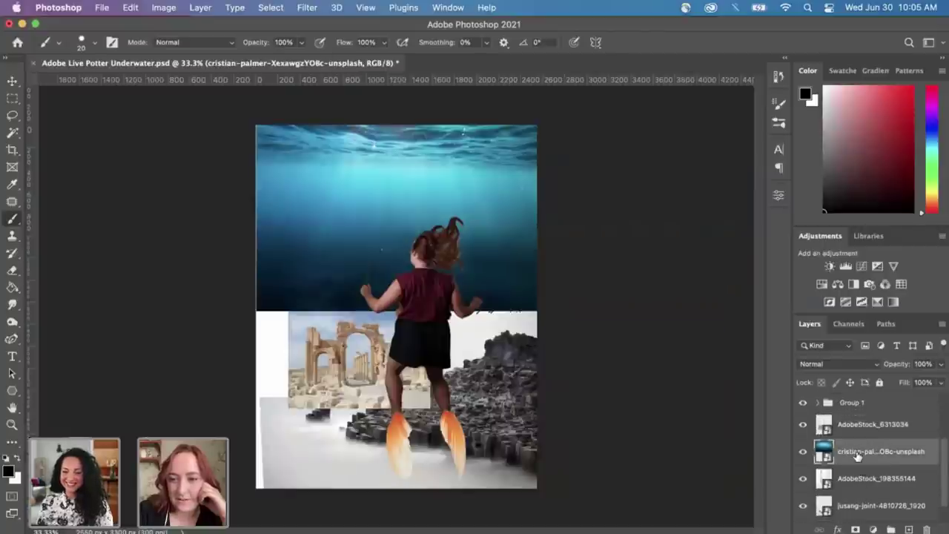
{"action": "scroll", "coordinate": [858, 458], "scroll_direction": "down", "scroll_amount": 1}
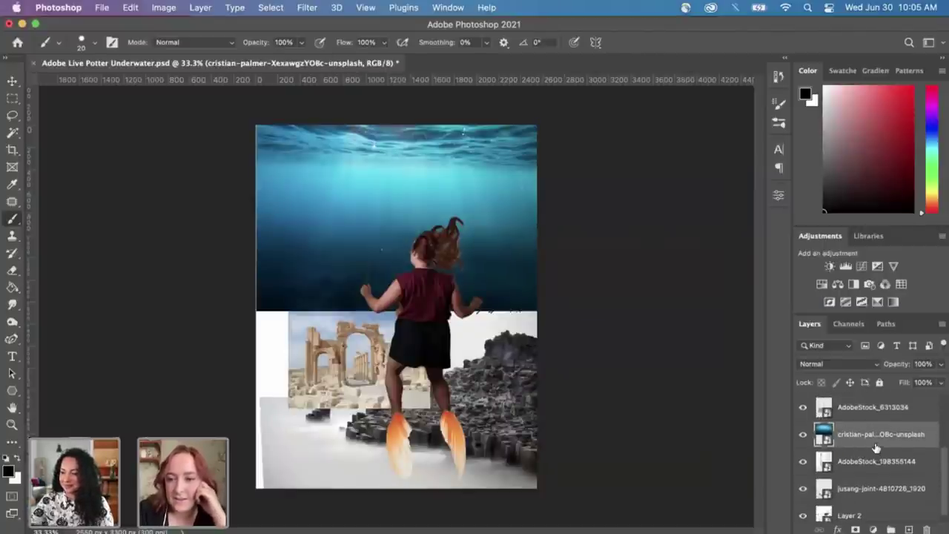
{"action": "left_click_drag", "start_coordinate": [875, 434], "coordinate": [869, 502]}
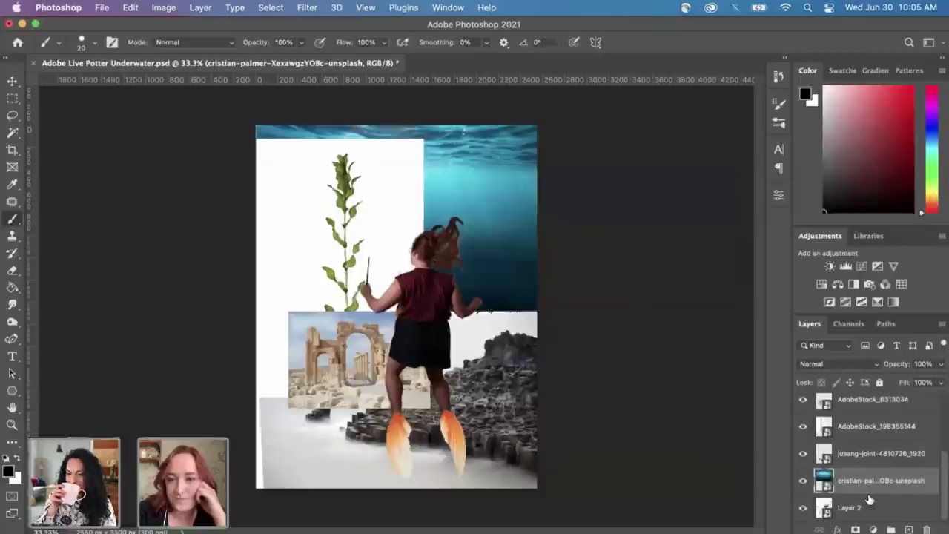
{"action": "left_click", "coordinate": [802, 454]}
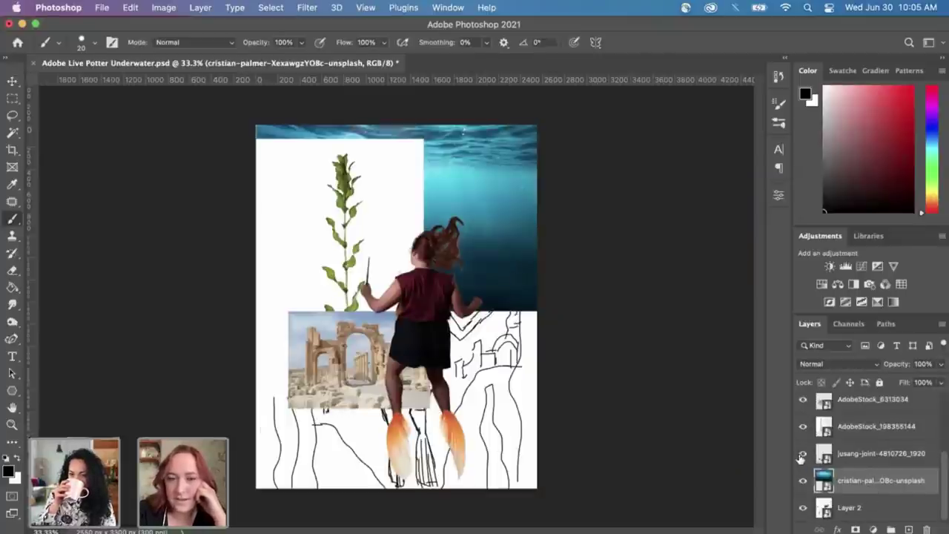
{"action": "left_click", "coordinate": [802, 455]}
Step: Stack the AdobeStock_198355144 seaweed layer above the AdobeStock_6313034 arch layer
{"action": "left_click", "coordinate": [801, 426]}
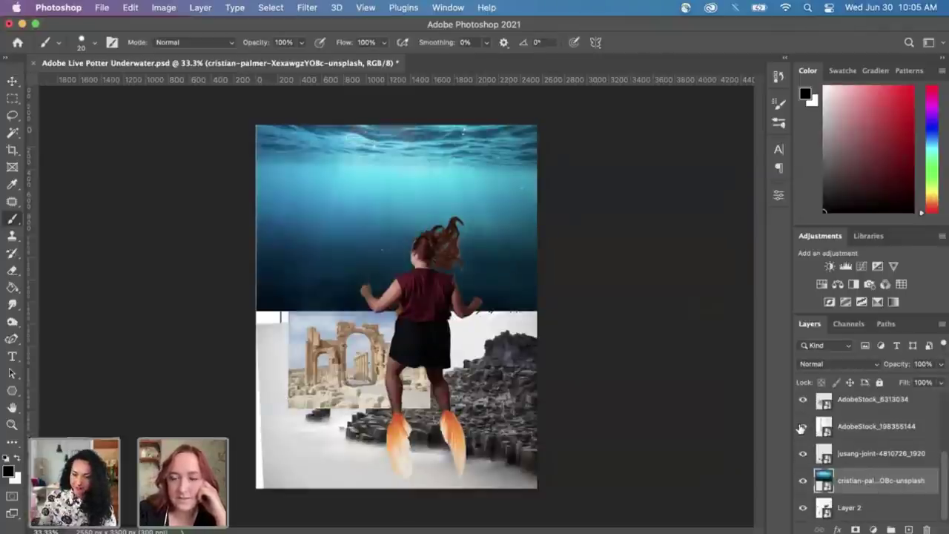
{"action": "left_click", "coordinate": [802, 427]}
{"action": "left_click", "coordinate": [853, 427]}
{"action": "scroll", "coordinate": [850, 460], "scroll_direction": "up", "scroll_amount": 2}
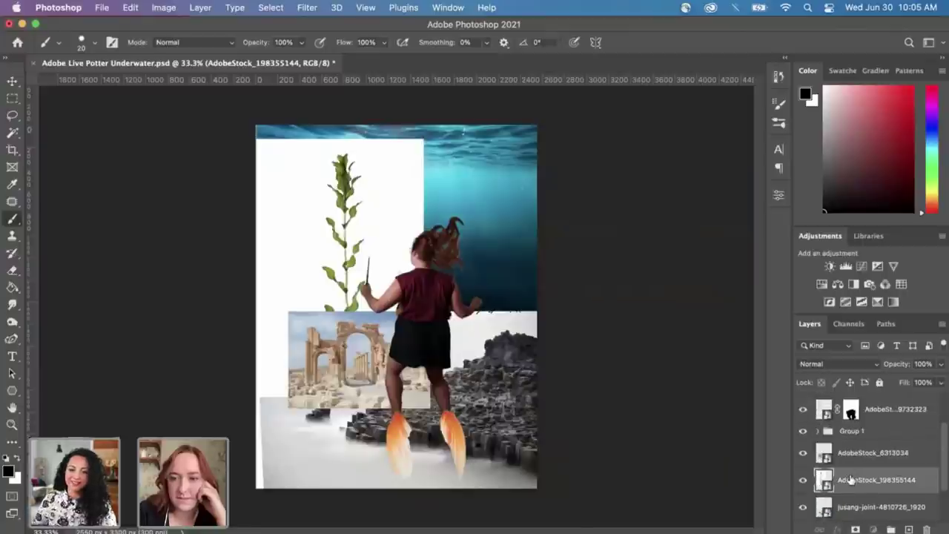
{"action": "left_click_drag", "start_coordinate": [852, 479], "coordinate": [848, 449]}
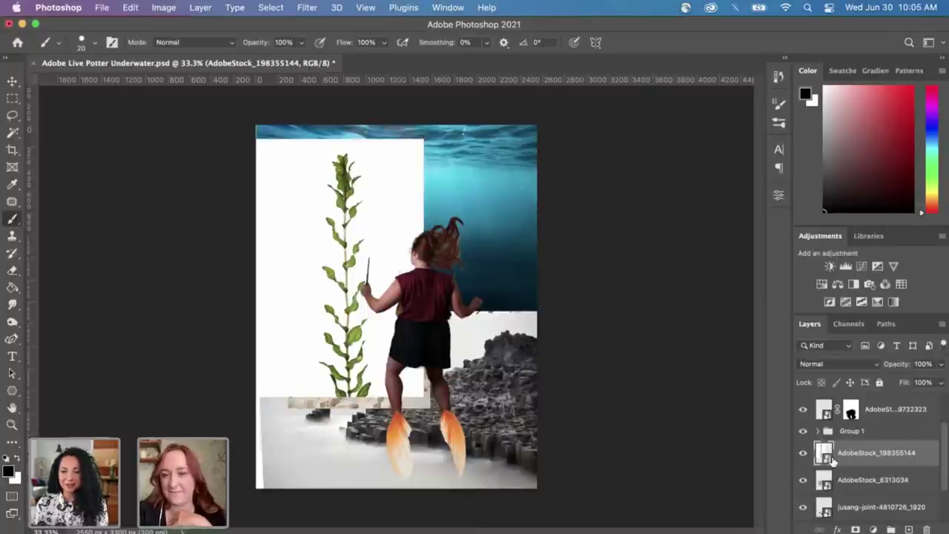
Step: Mask the seaweed layer using Select > Subject so its white backdrop disappears
{"action": "left_click", "coordinate": [803, 454]}
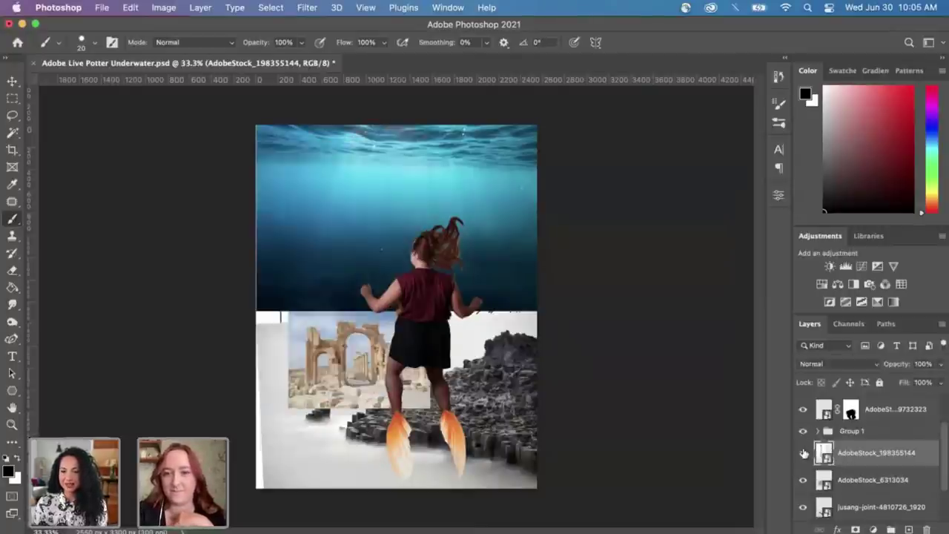
{"action": "left_click", "coordinate": [804, 453]}
{"action": "left_click", "coordinate": [236, 8]}
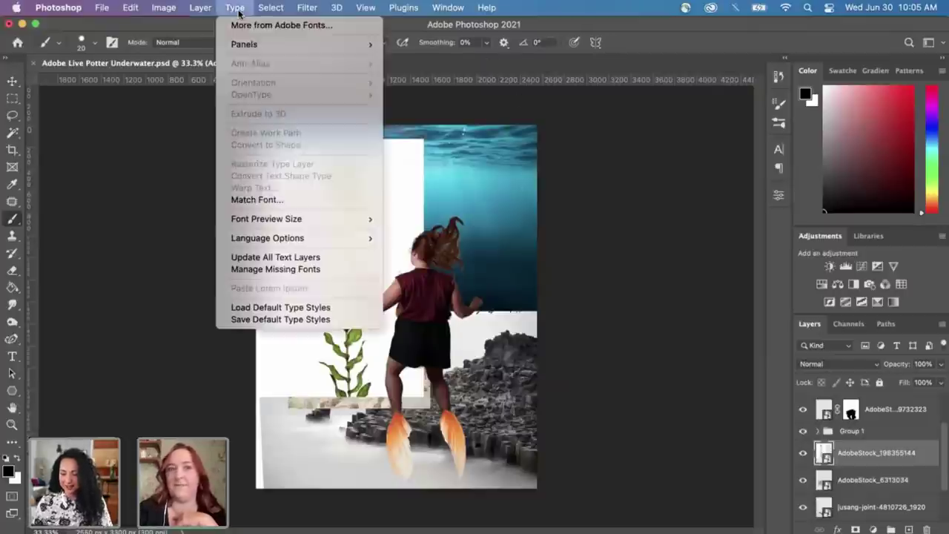
{"action": "mouse_move", "coordinate": [268, 8]}
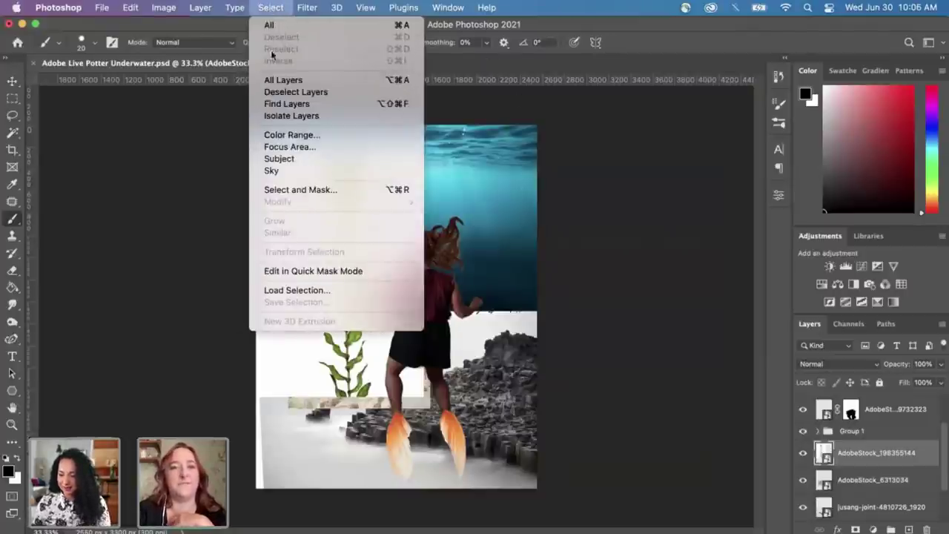
{"action": "left_click", "coordinate": [293, 158]}
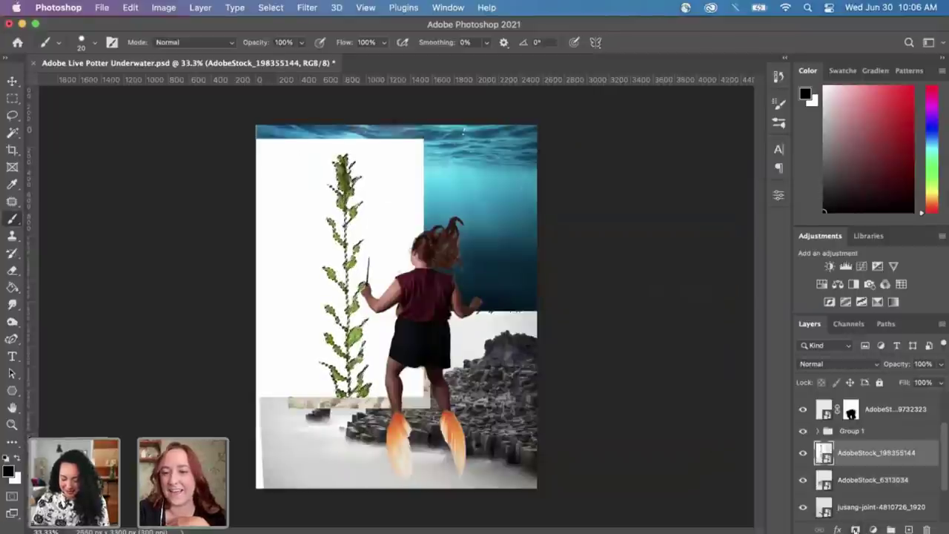
{"action": "left_click", "coordinate": [855, 530]}
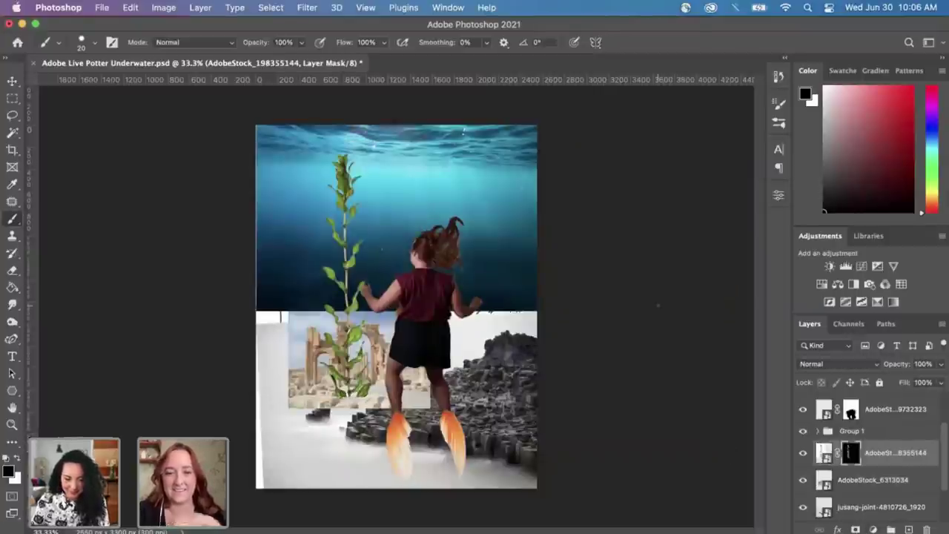
{"action": "key", "text": "super+equal"}
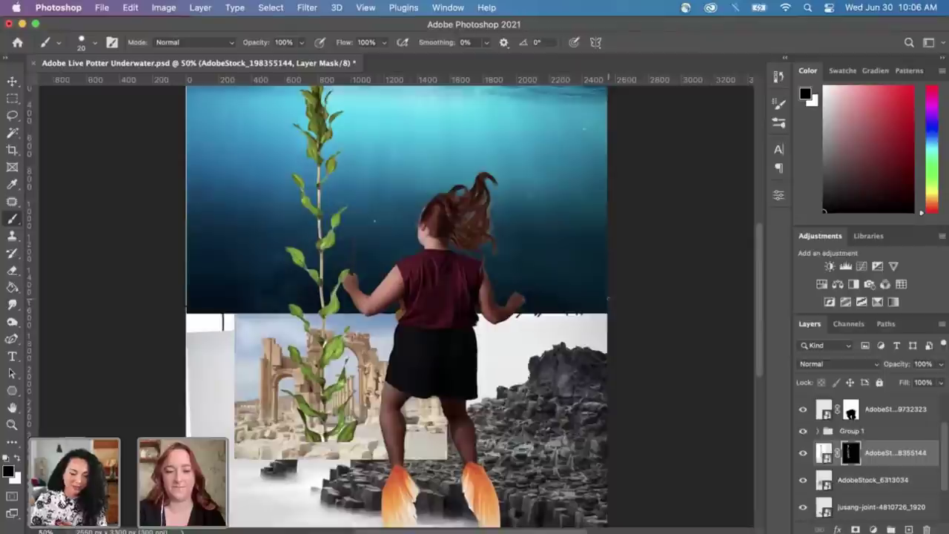
Step: Move the seaweed plant down and to the left with the Move tool
{"action": "left_click", "coordinate": [13, 83]}
{"action": "left_click_drag", "start_coordinate": [319, 144], "coordinate": [259, 230]}
{"action": "key", "text": "super+minus"}
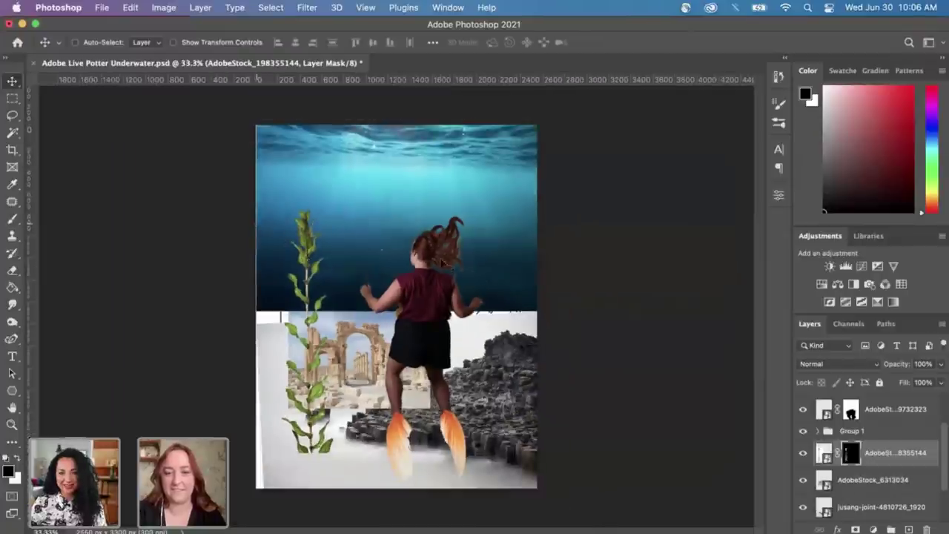
Step: Hide the seaweed layer and select the cristian-palmer underwater layer
{"action": "left_click", "coordinate": [803, 453]}
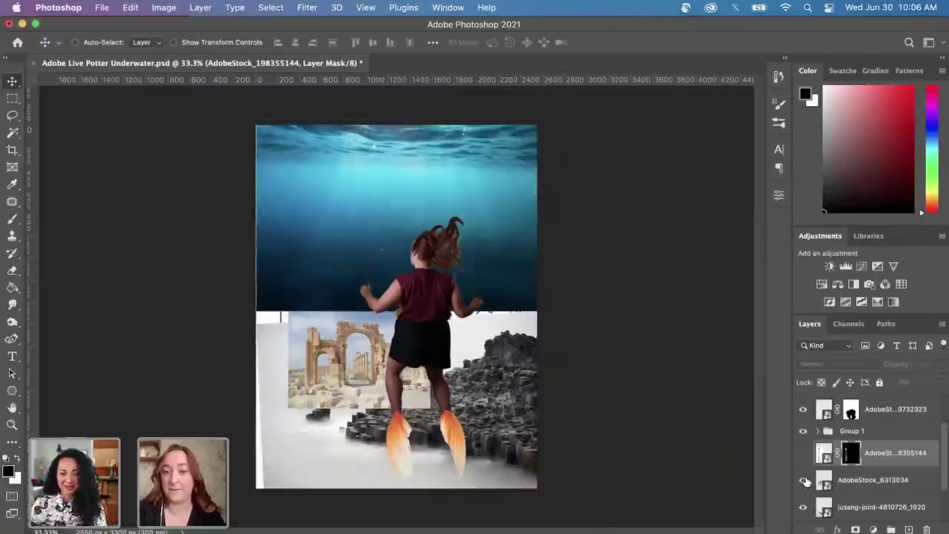
{"action": "left_click", "coordinate": [803, 480]}
{"action": "left_click", "coordinate": [803, 480]}
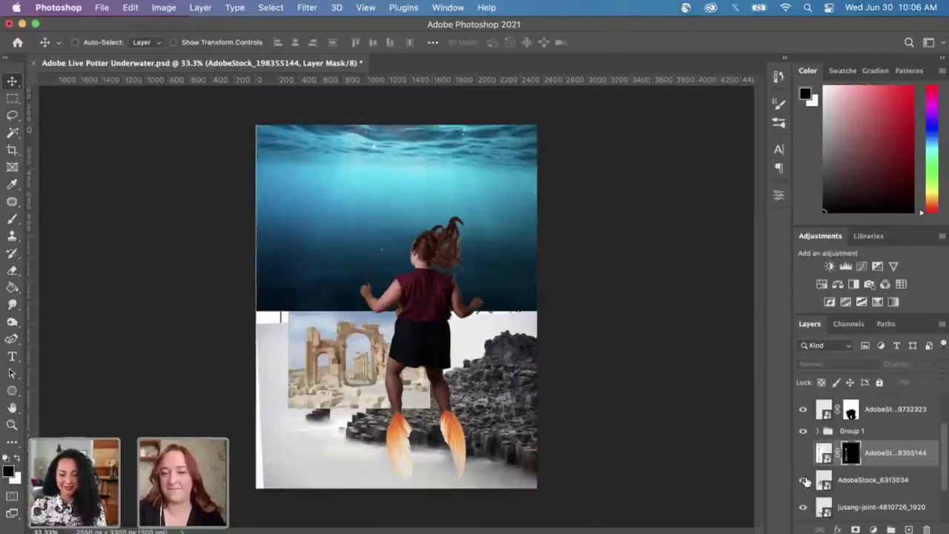
{"action": "scroll", "coordinate": [899, 493], "scroll_direction": "down", "scroll_amount": 2}
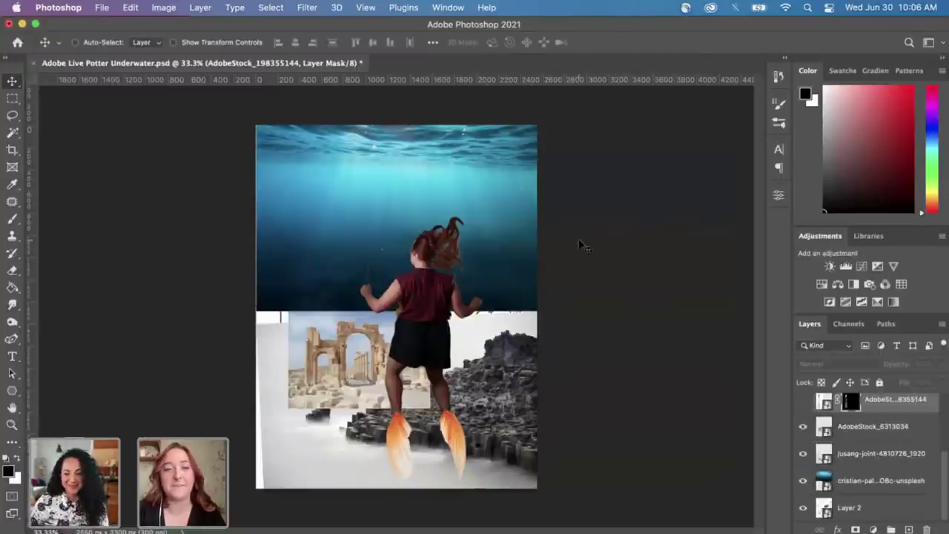
{"action": "left_click_drag", "start_coordinate": [354, 173], "coordinate": [343, 171]}
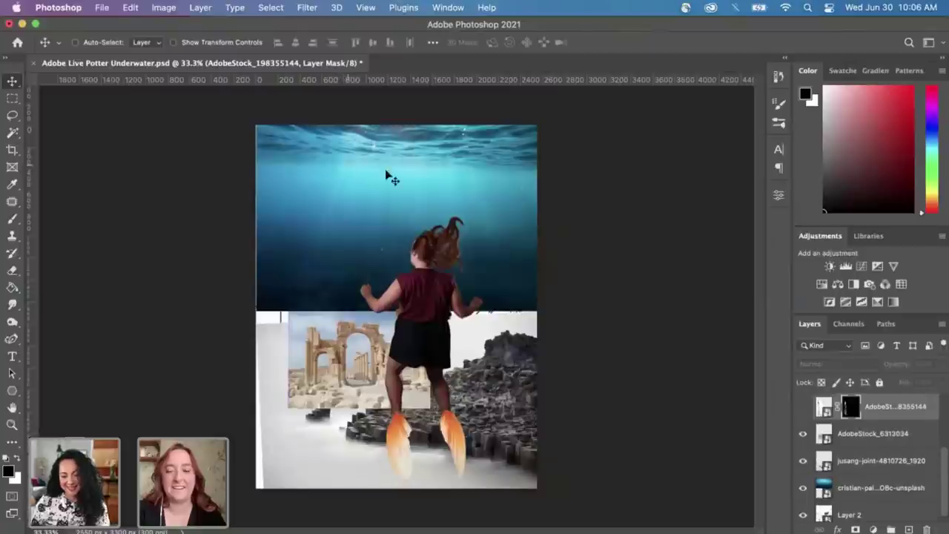
{"action": "left_click", "coordinate": [876, 489]}
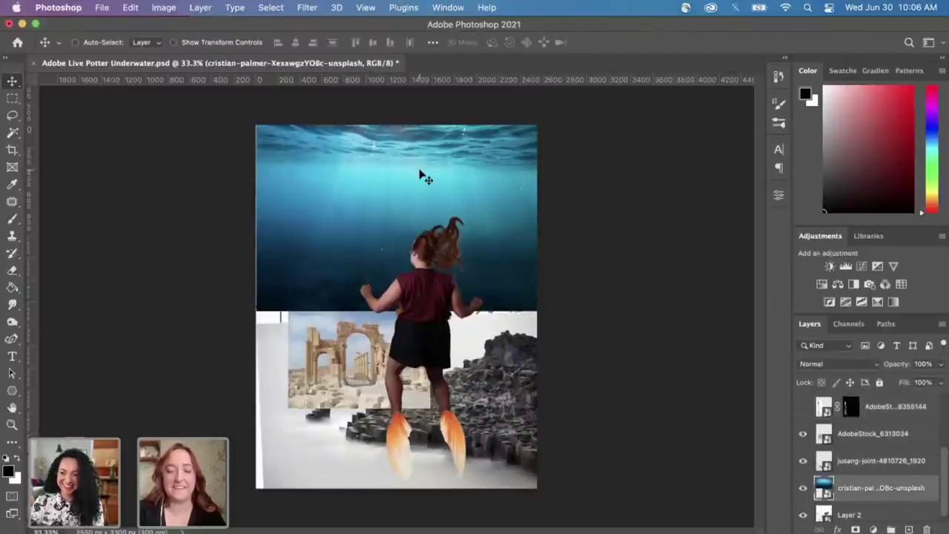
Step: Free-transform the underwater photo to about 15.67%, shifting it slightly right and down at the top
{"action": "key", "text": "super+t"}
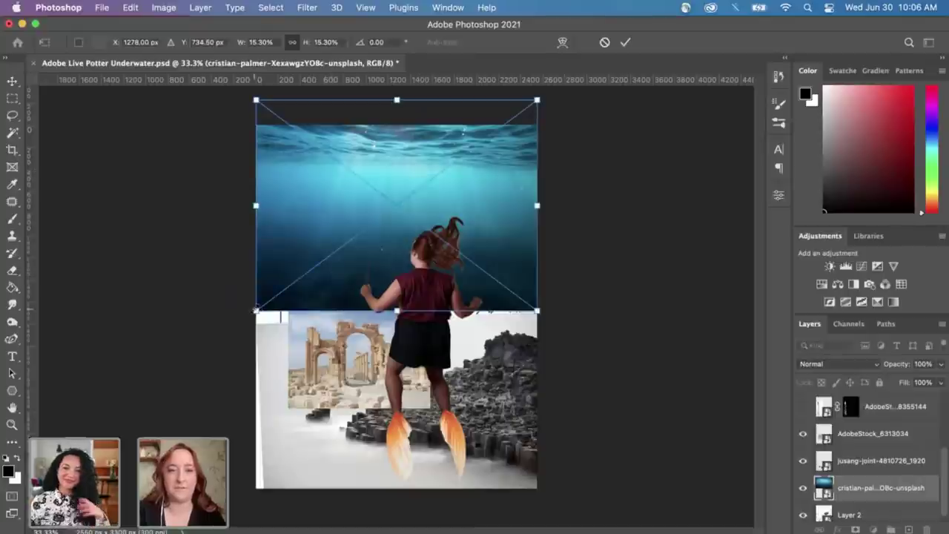
{"action": "left_click_drag", "start_coordinate": [256, 310], "coordinate": [249, 316]}
{"action": "mouse_move", "coordinate": [409, 195]}
{"action": "left_mouse_down"}
{"action": "mouse_move", "coordinate": [413, 208]}
{"action": "mouse_move", "coordinate": [412, 177]}
{"action": "mouse_move", "coordinate": [412, 185]}
{"action": "left_mouse_up"}
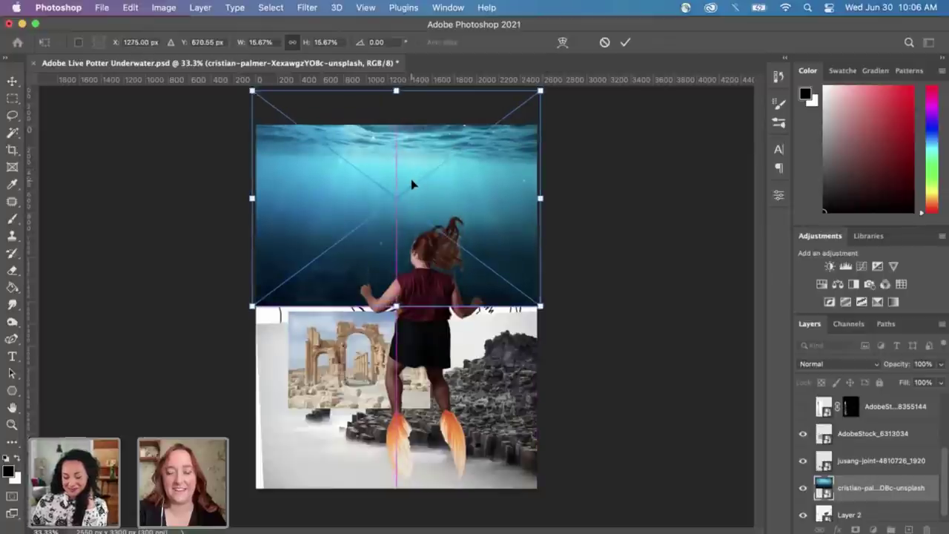
{"action": "key", "text": "Return"}
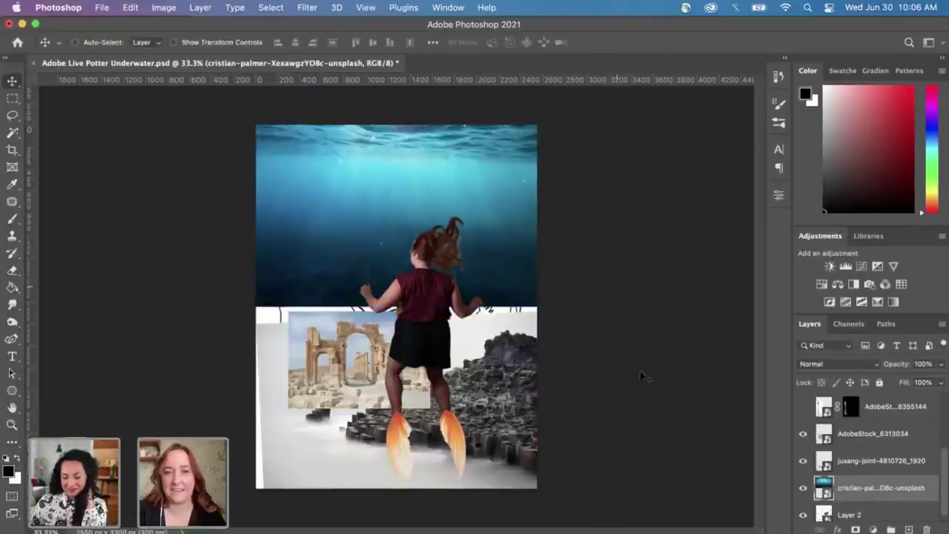
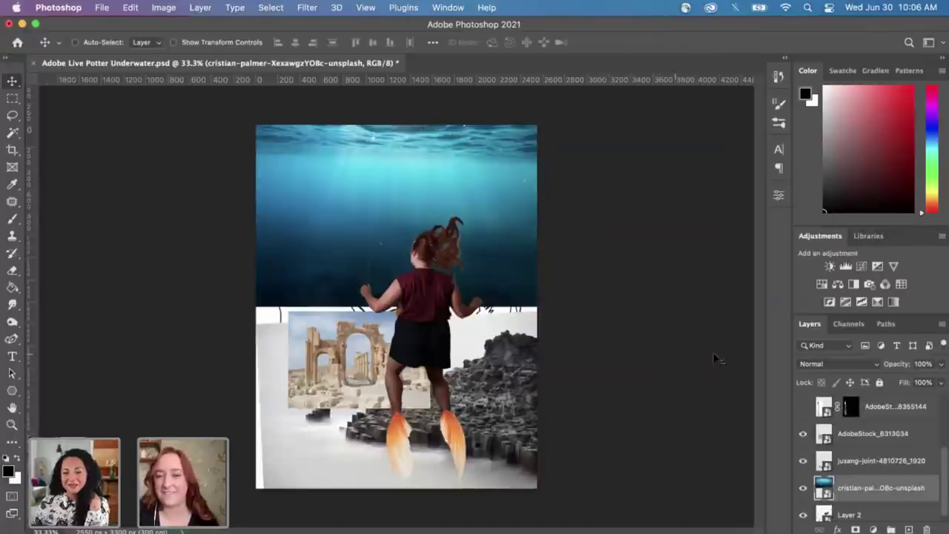
Step: Make the hidden tall green seaweed layer visible along the collage's left side
{"action": "scroll", "coordinate": [883, 476], "scroll_direction": "down", "scroll_amount": 1}
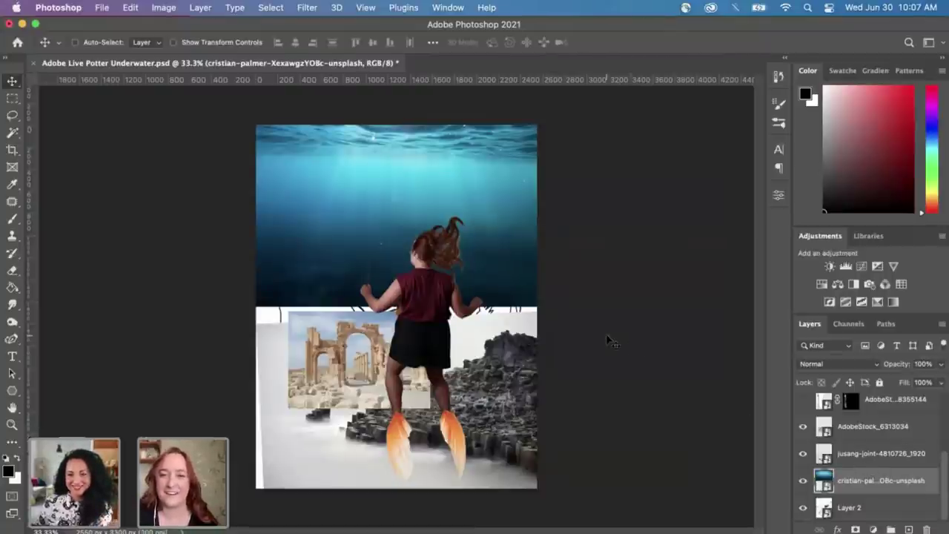
{"action": "key", "text": "super+plus"}
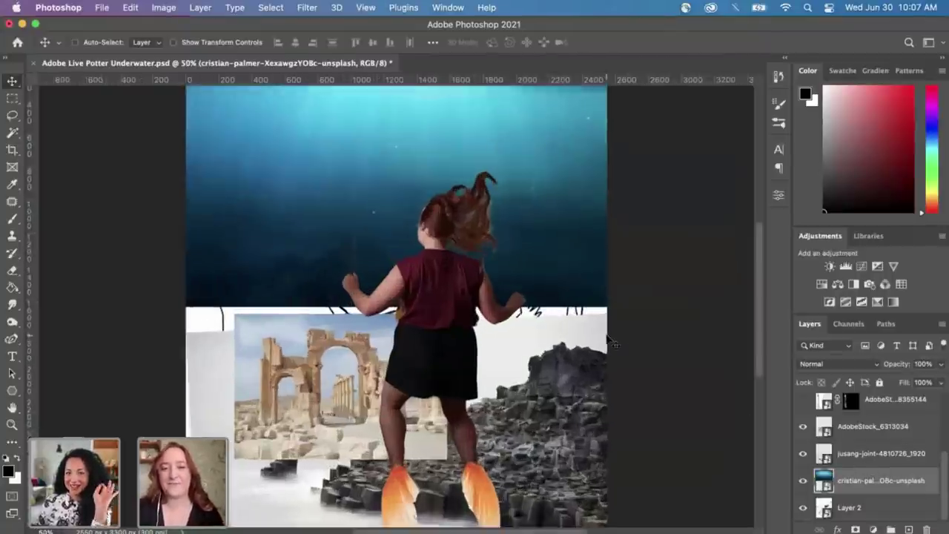
{"action": "scroll", "coordinate": [599, 348], "scroll_direction": "down", "scroll_amount": 3}
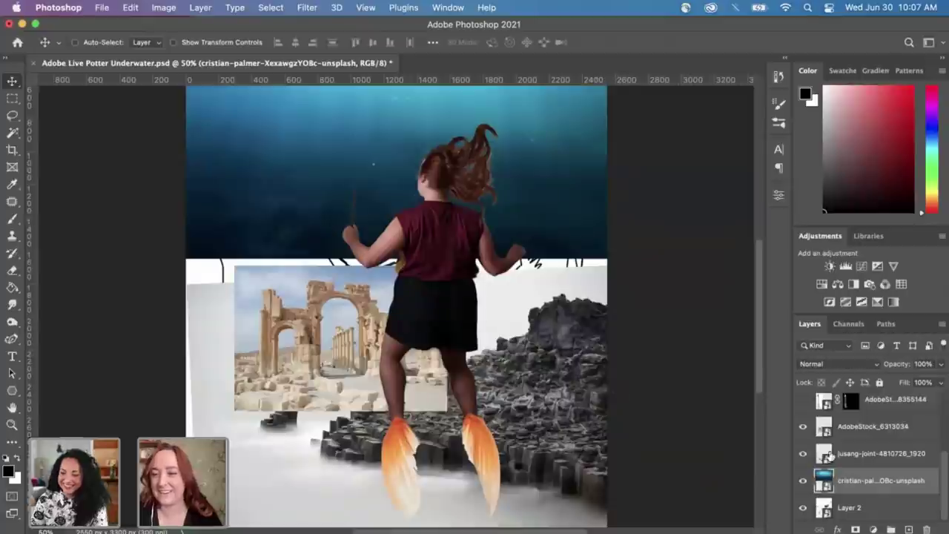
{"action": "scroll", "coordinate": [889, 471], "scroll_direction": "up", "scroll_amount": 3}
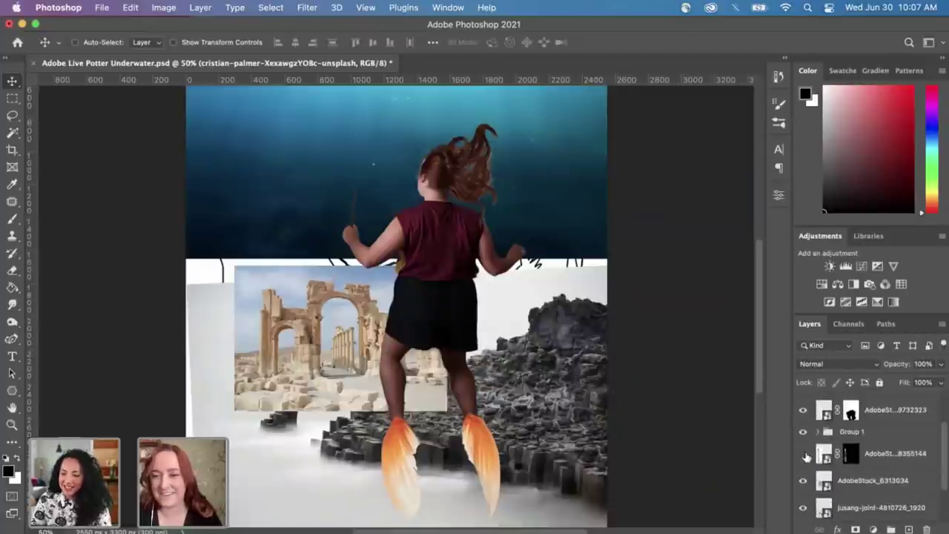
{"action": "left_click", "coordinate": [803, 454]}
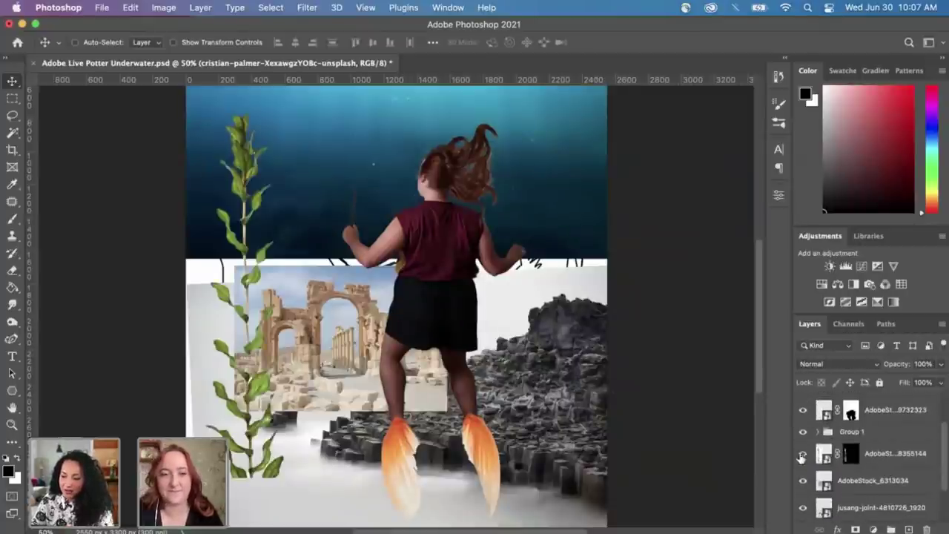
{"action": "key", "text": "super+minus"}
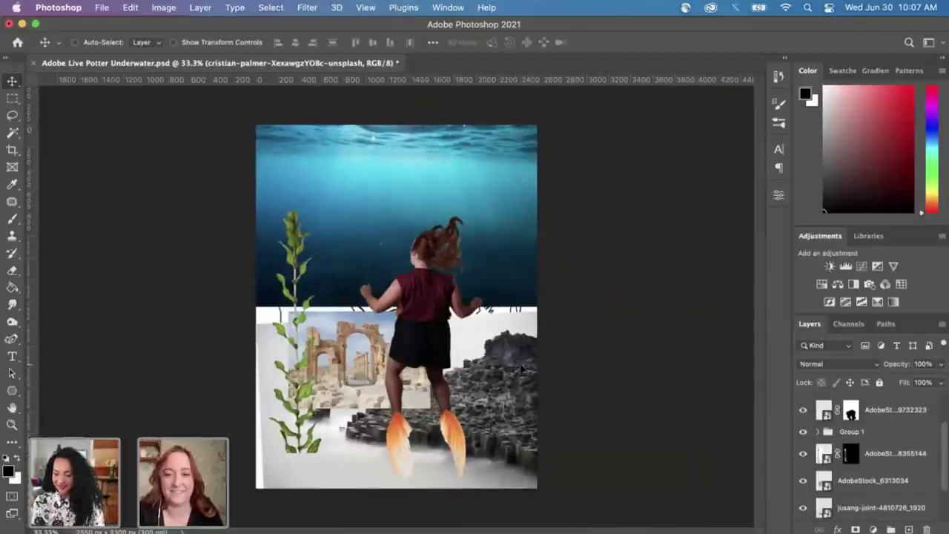
{"action": "scroll", "coordinate": [880, 481], "scroll_direction": "down", "scroll_amount": 2}
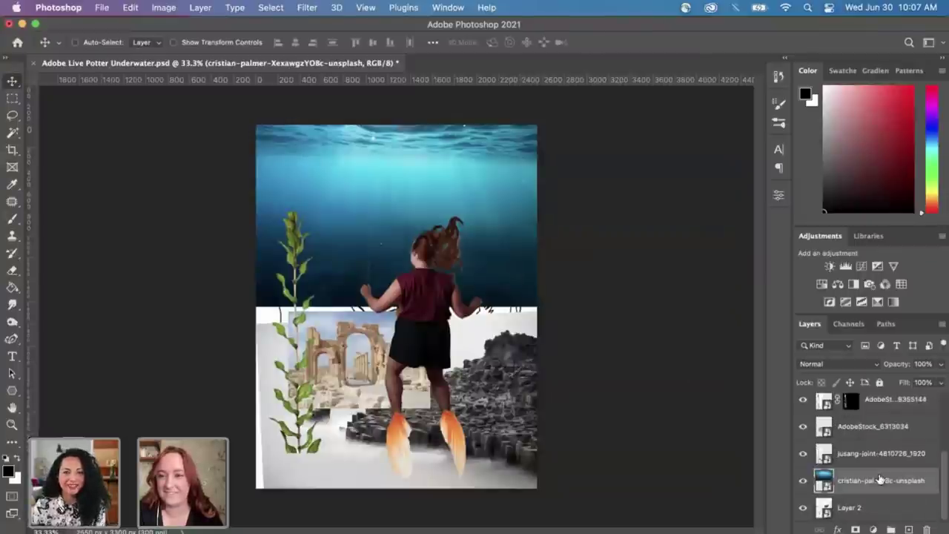
Step: Add a layer mask to Layer 2, the sketch layer
{"action": "left_click", "coordinate": [855, 510]}
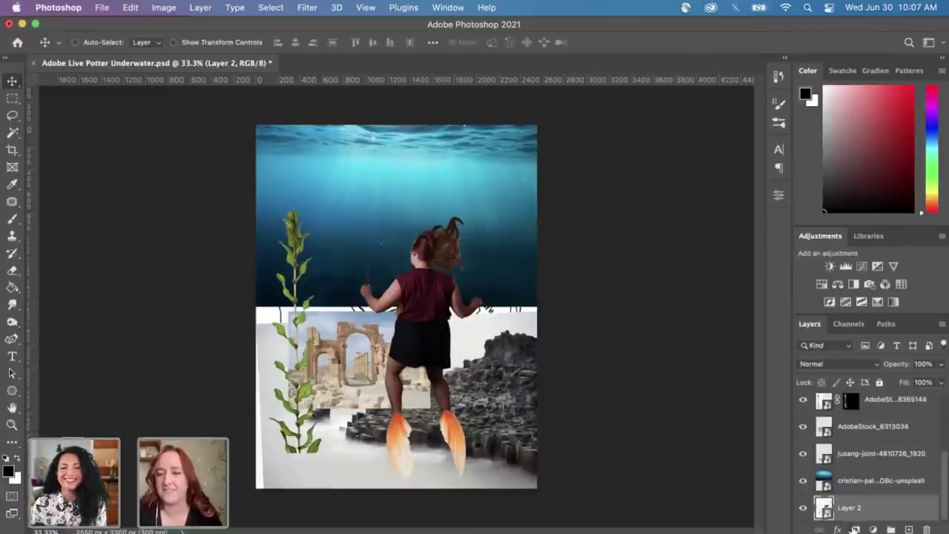
{"action": "left_click", "coordinate": [856, 530]}
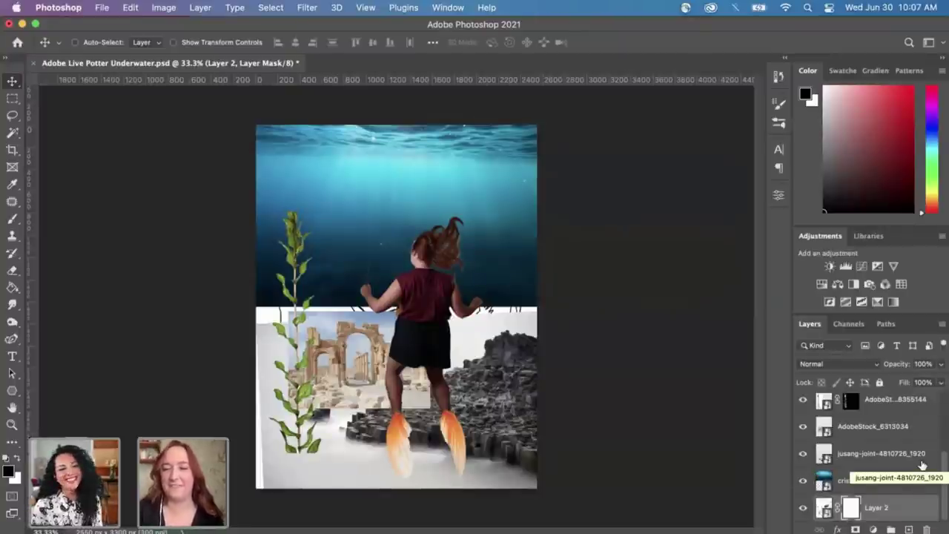
{"action": "key", "text": "super+equal"}
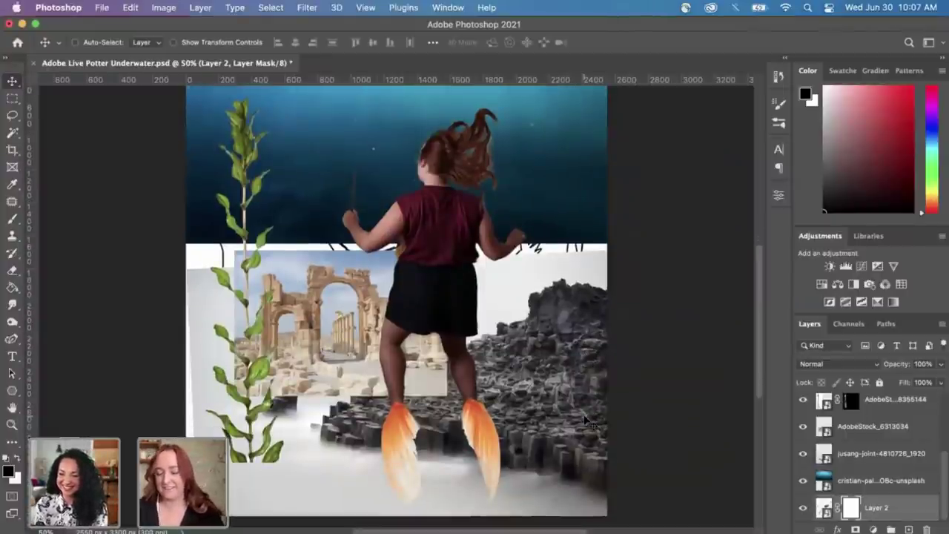
{"action": "scroll", "coordinate": [326, 318], "scroll_direction": "down", "scroll_amount": 2}
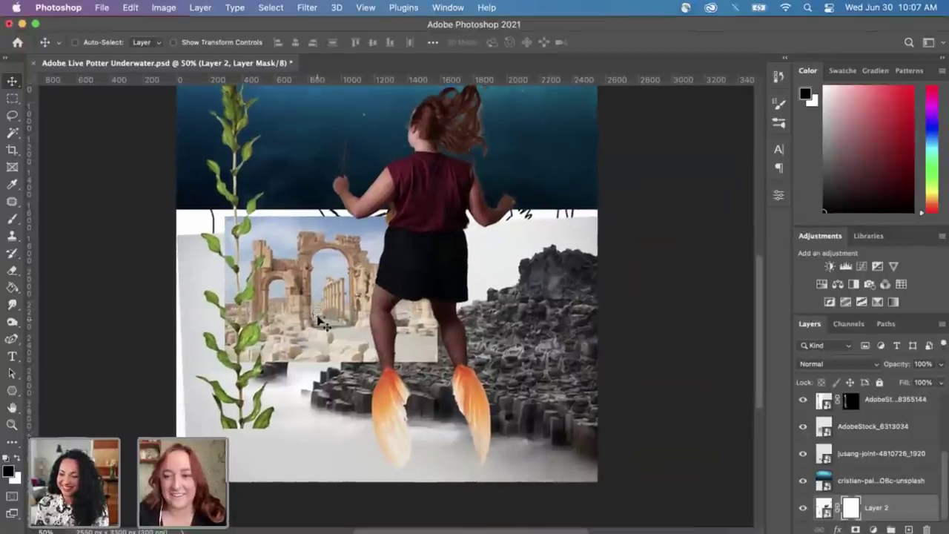
Step: Paint black with a 300 px brush along the mask's top-left edge and check the result
{"action": "key", "text": "b"}
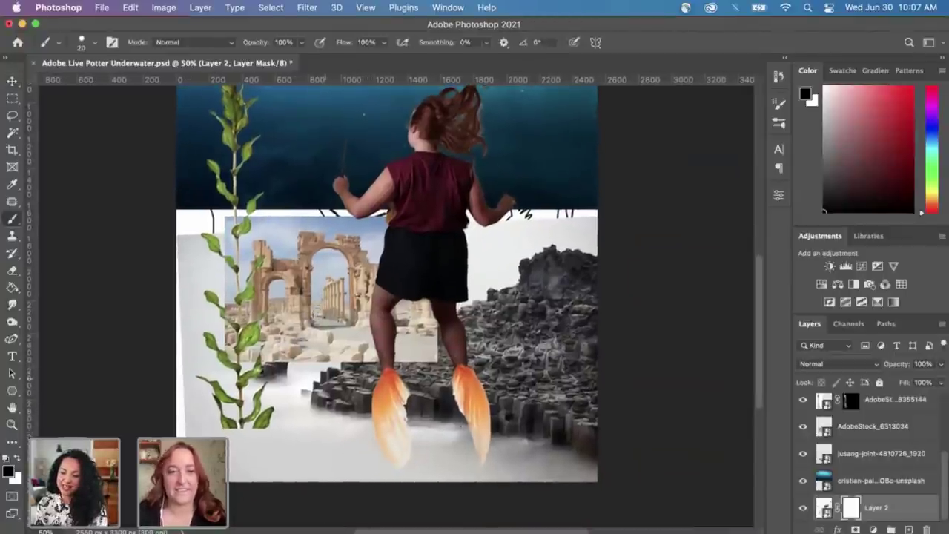
{"action": "key", "text": "bracketright"}
{"action": "key", "text": "bracketright"}
{"action": "key", "text": "bracketright"}
{"action": "key", "text": "bracketright"}
{"action": "key", "text": "bracketright"}
{"action": "key", "text": "bracketright"}
{"action": "key", "text": "bracketright"}
{"action": "key", "text": "bracketright"}
{"action": "key", "text": "bracketright"}
{"action": "key", "text": "bracketright"}
{"action": "key", "text": "bracketright"}
{"action": "key", "text": "bracketright"}
{"action": "key", "text": "bracketright"}
{"action": "key", "text": "bracketright"}
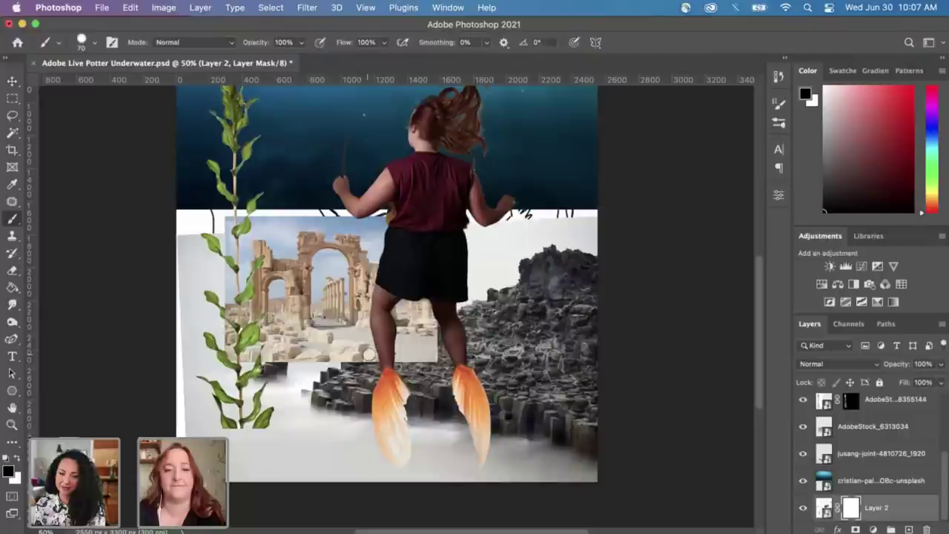
{"action": "mouse_move", "coordinate": [194, 237]}
{"action": "left_mouse_down"}
{"action": "mouse_move", "coordinate": [192, 252]}
{"action": "mouse_move", "coordinate": [212, 223]}
{"action": "mouse_move", "coordinate": [334, 223]}
{"action": "left_mouse_up"}
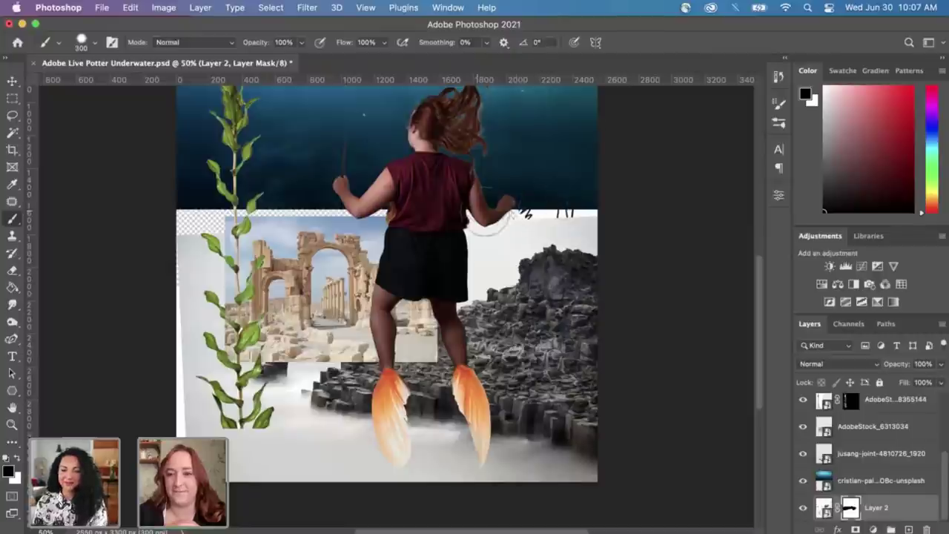
{"action": "left_click", "coordinate": [803, 508]}
{"action": "left_click", "coordinate": [803, 509]}
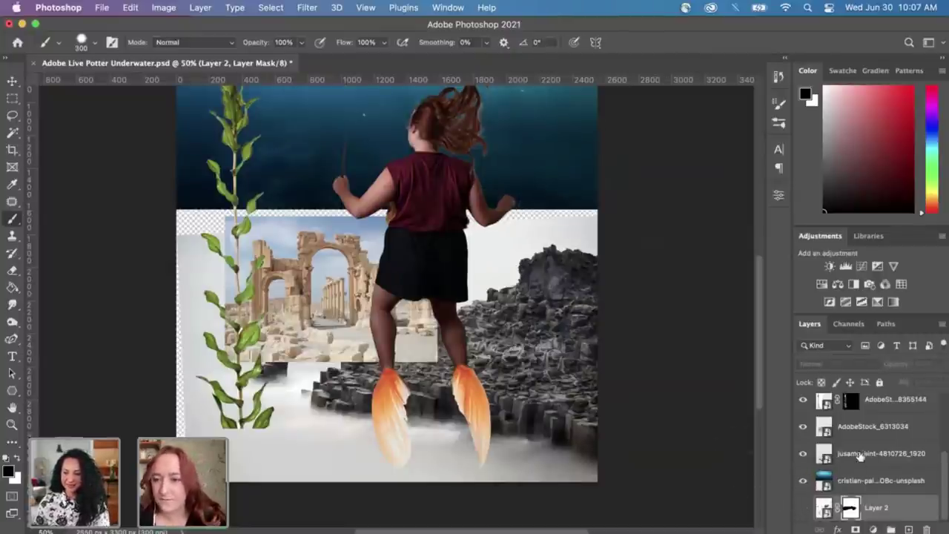
Step: Add a layer mask to the jusang-joint-4810726_1920 rock layer
{"action": "left_click", "coordinate": [813, 446]}
{"action": "left_click", "coordinate": [803, 453]}
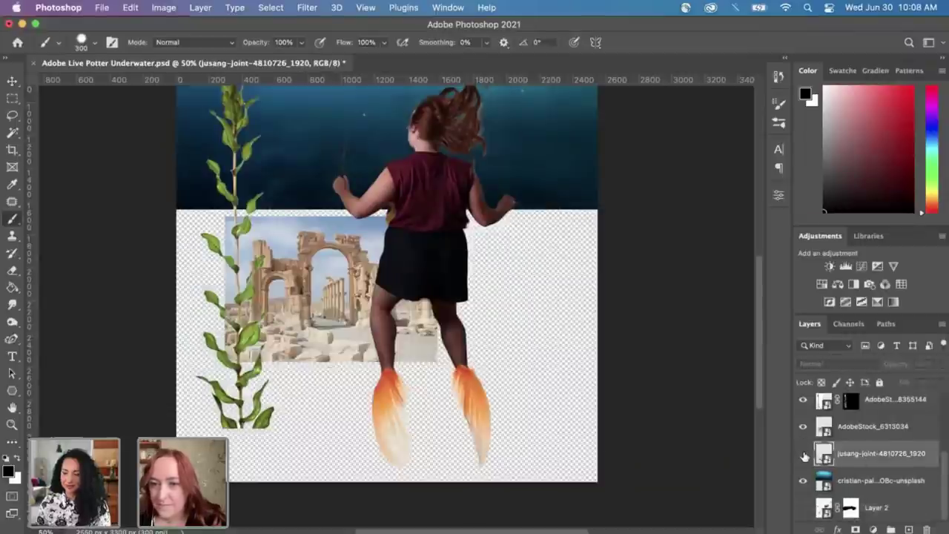
{"action": "left_click", "coordinate": [802, 453]}
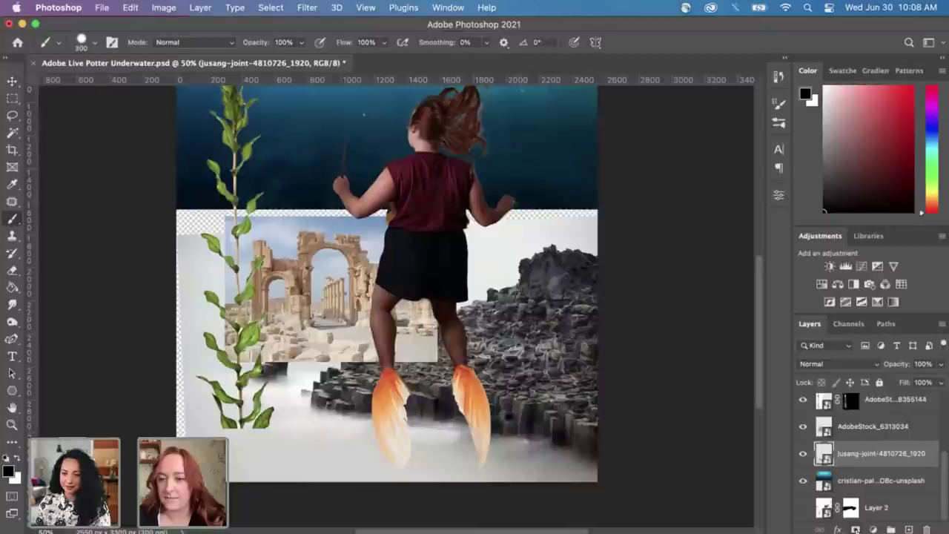
{"action": "left_click", "coordinate": [856, 529]}
Step: Paint out the rock layer's white sky and grey fog beside the plant, above the rocks and under the fins
{"action": "mouse_move", "coordinate": [203, 273]}
{"action": "left_mouse_down"}
{"action": "mouse_move", "coordinate": [226, 470]}
{"action": "mouse_move", "coordinate": [185, 414]}
{"action": "mouse_move", "coordinate": [229, 472]}
{"action": "mouse_move", "coordinate": [255, 411]}
{"action": "mouse_move", "coordinate": [277, 387]}
{"action": "mouse_move", "coordinate": [250, 455]}
{"action": "mouse_move", "coordinate": [337, 484]}
{"action": "mouse_move", "coordinate": [268, 440]}
{"action": "mouse_move", "coordinate": [392, 477]}
{"action": "mouse_move", "coordinate": [479, 486]}
{"action": "mouse_move", "coordinate": [414, 459]}
{"action": "mouse_move", "coordinate": [434, 458]}
{"action": "mouse_move", "coordinate": [328, 443]}
{"action": "mouse_move", "coordinate": [264, 384]}
{"action": "mouse_move", "coordinate": [282, 399]}
{"action": "mouse_move", "coordinate": [291, 349]}
{"action": "mouse_move", "coordinate": [309, 333]}
{"action": "left_mouse_up"}
{"action": "mouse_move", "coordinate": [475, 245]}
{"action": "left_mouse_down"}
{"action": "mouse_move", "coordinate": [491, 222]}
{"action": "mouse_move", "coordinate": [579, 218]}
{"action": "mouse_move", "coordinate": [591, 232]}
{"action": "left_mouse_up"}
{"action": "mouse_move", "coordinate": [427, 463]}
{"action": "left_mouse_down"}
{"action": "mouse_move", "coordinate": [516, 464]}
{"action": "mouse_move", "coordinate": [550, 483]}
{"action": "mouse_move", "coordinate": [577, 483]}
{"action": "mouse_move", "coordinate": [581, 497]}
{"action": "mouse_move", "coordinate": [508, 462]}
{"action": "mouse_move", "coordinate": [279, 429]}
{"action": "mouse_move", "coordinate": [286, 389]}
{"action": "mouse_move", "coordinate": [276, 396]}
{"action": "mouse_move", "coordinate": [331, 337]}
{"action": "left_mouse_up"}
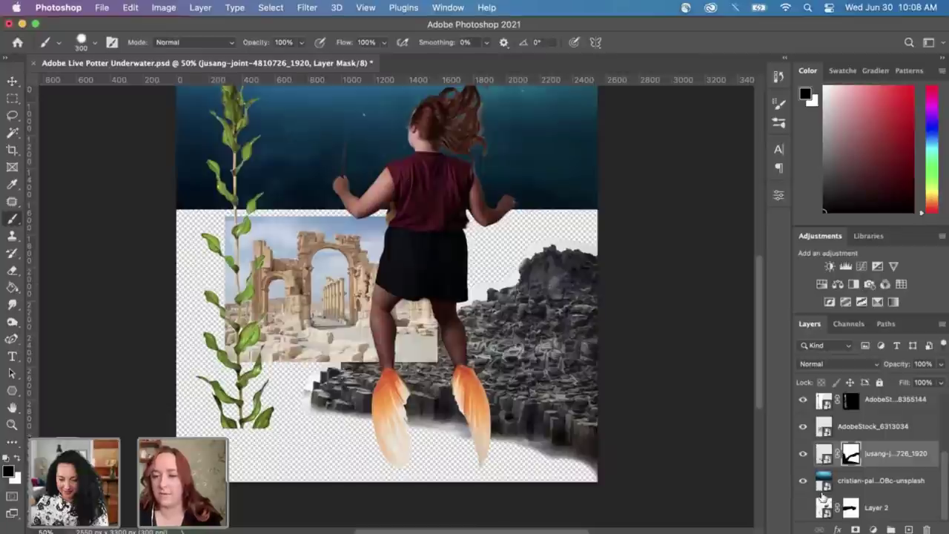
{"action": "left_click", "coordinate": [836, 510]}
{"action": "left_click", "coordinate": [850, 508]}
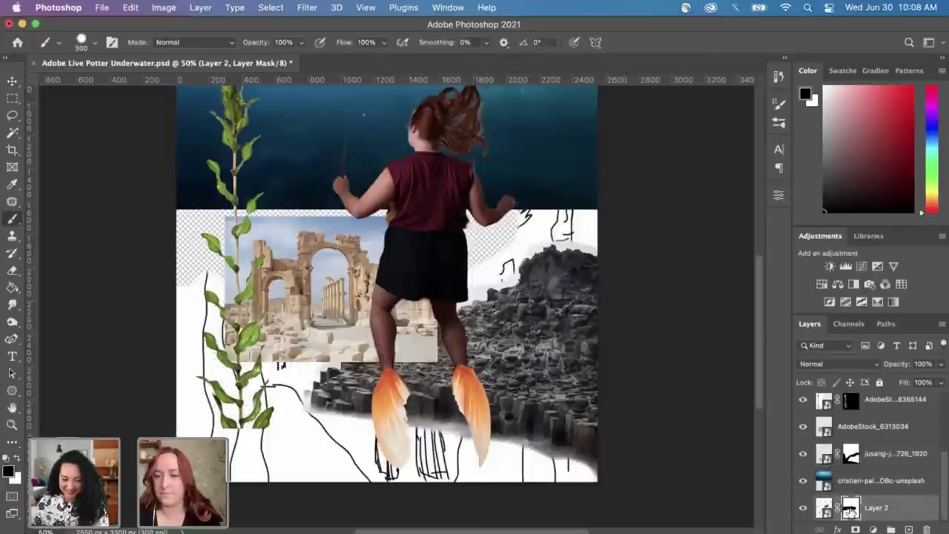
Step: Delete Layer 2's mask and move Layer 2 to the top of the layer stack
{"action": "right_click", "coordinate": [851, 510]}
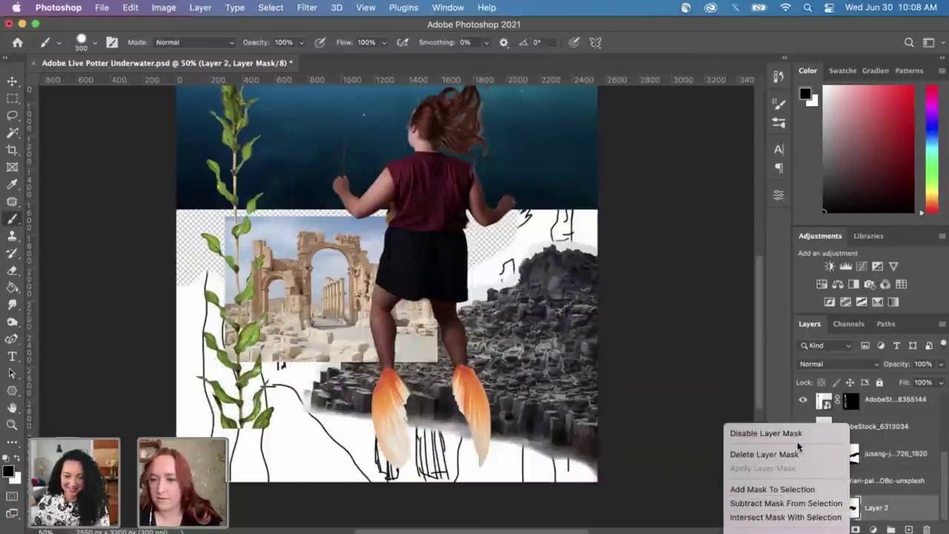
{"action": "left_click", "coordinate": [772, 453]}
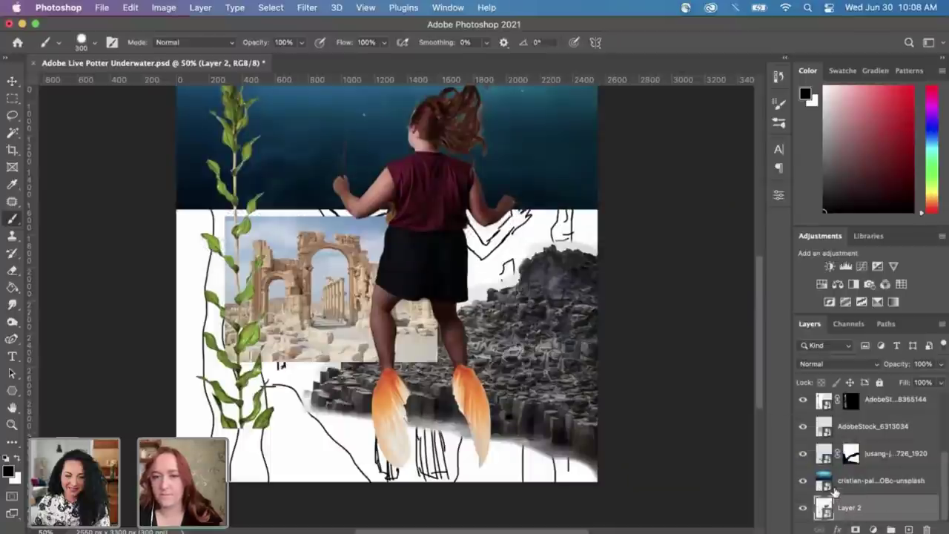
{"action": "left_click_drag", "start_coordinate": [890, 511], "coordinate": [885, 401]}
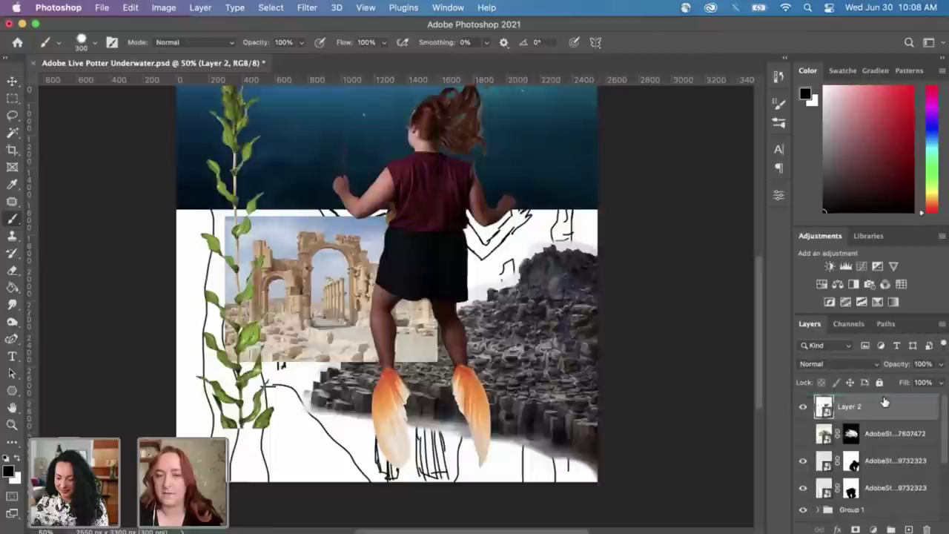
{"action": "scroll", "coordinate": [650, 302], "scroll_direction": "up", "scroll_amount": 5}
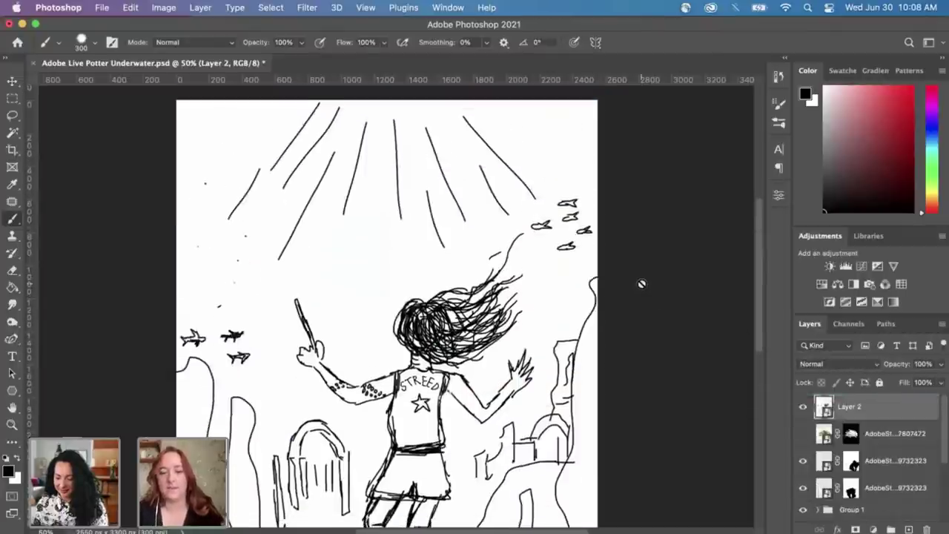
{"action": "key", "text": "super+minus"}
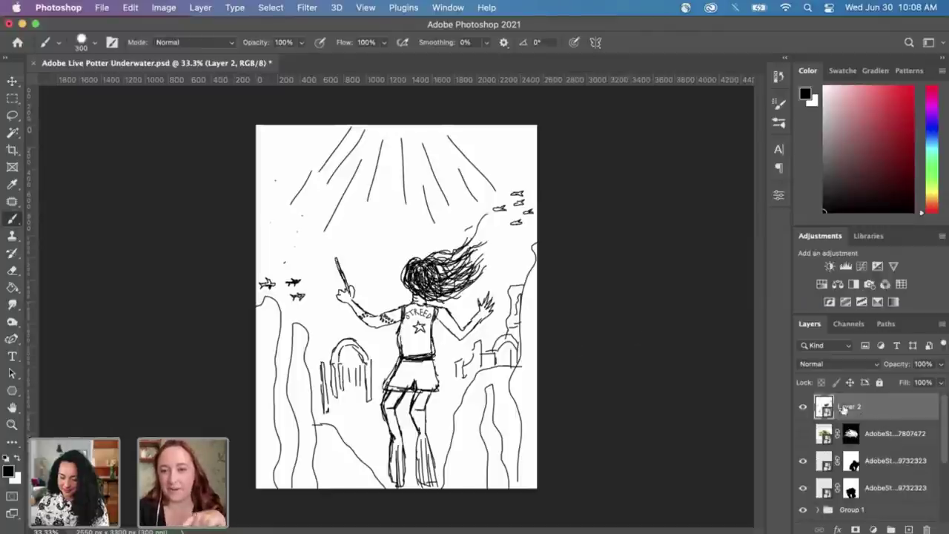
Step: Hide the sketch layer, then show and select the bushy seaweed layer AdobeStock_257807472
{"action": "left_click", "coordinate": [803, 408]}
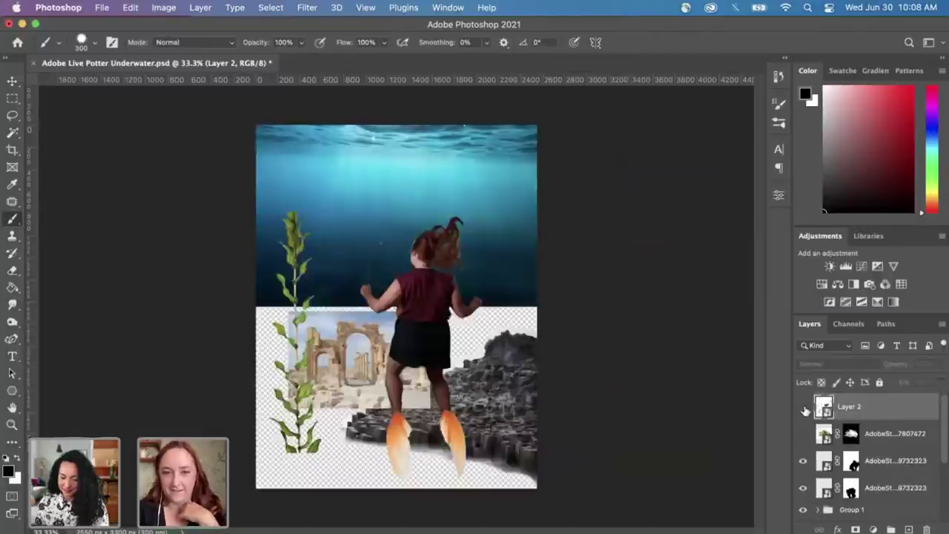
{"action": "left_click", "coordinate": [803, 408]}
{"action": "left_click", "coordinate": [803, 408]}
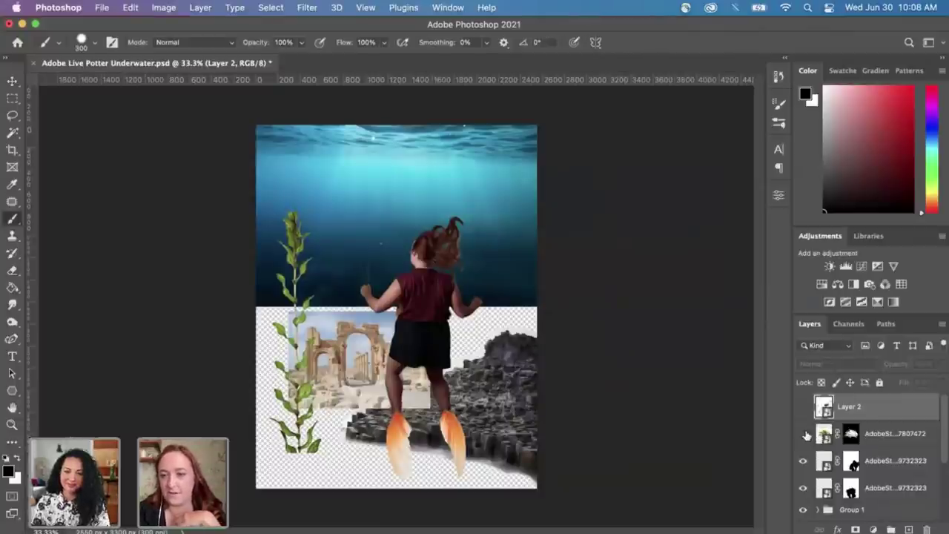
{"action": "left_click", "coordinate": [803, 435]}
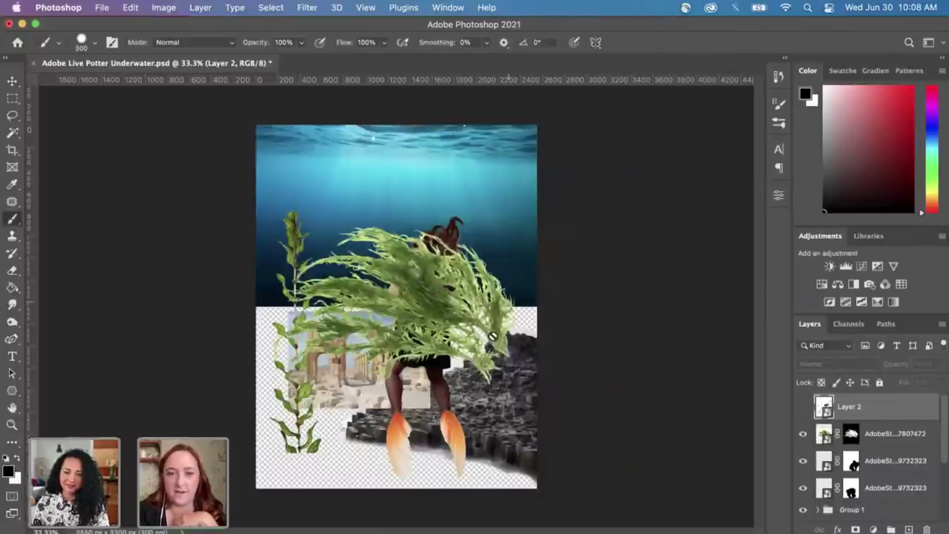
{"action": "left_click", "coordinate": [886, 435]}
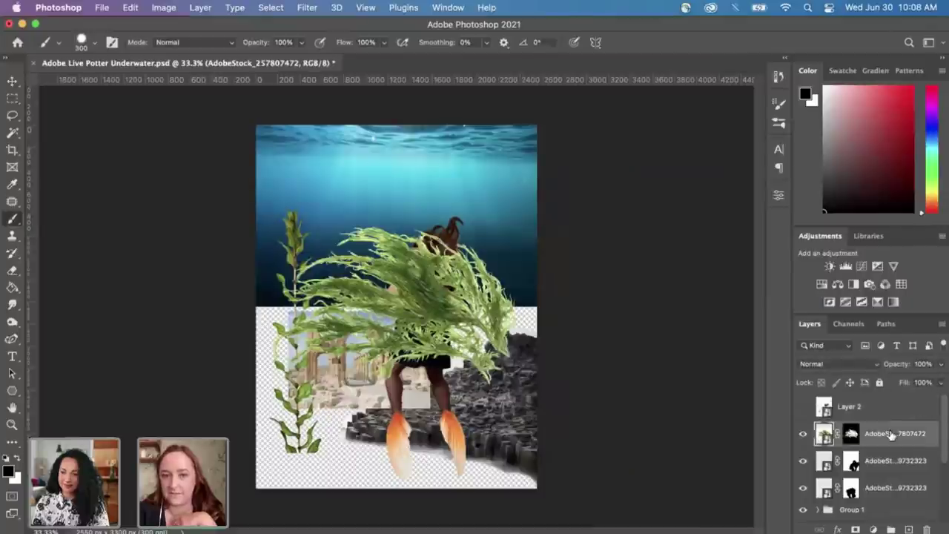
Step: Scale the bushy seaweed to about 69%, move it to the lower right and rotate it 64.5°
{"action": "key", "text": "super+t"}
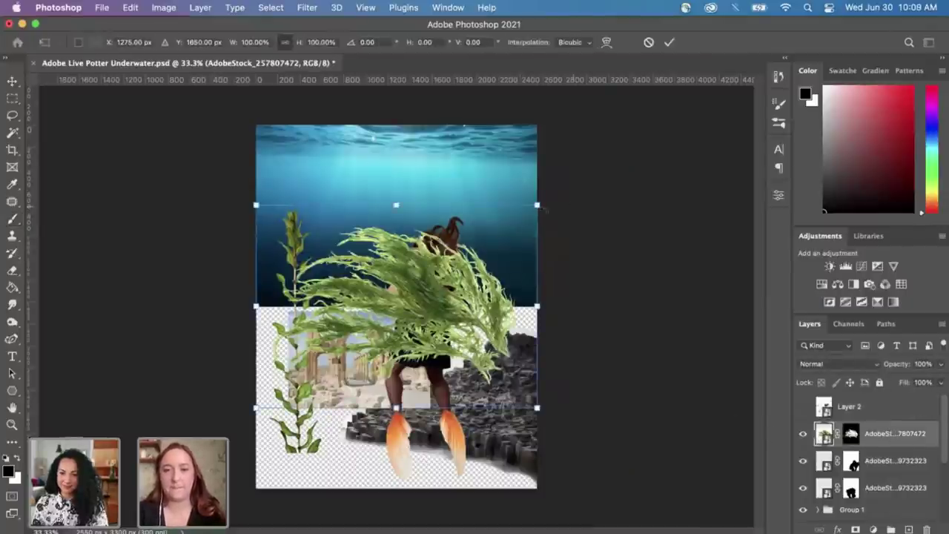
{"action": "left_click_drag", "start_coordinate": [545, 211], "coordinate": [447, 369]}
{"action": "key", "text": "super+z"}
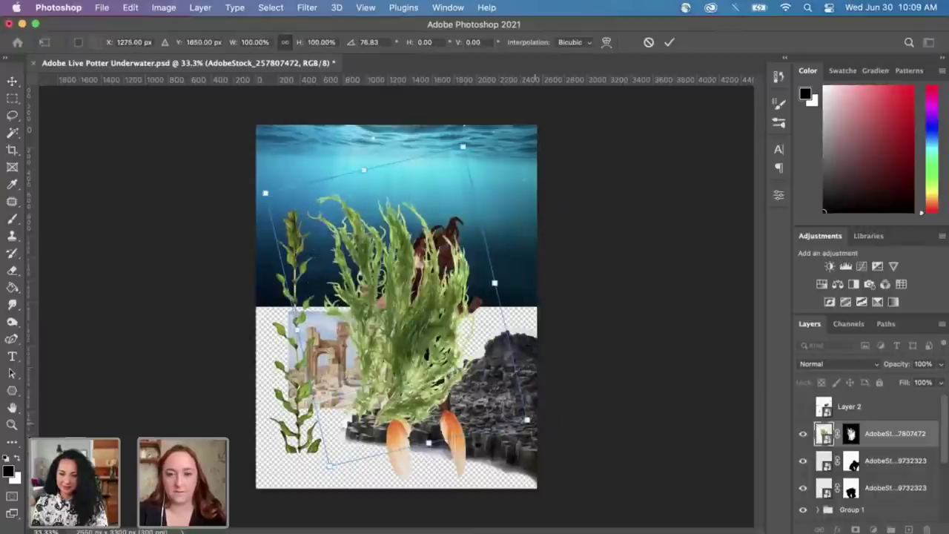
{"action": "left_click_drag", "start_coordinate": [527, 420], "coordinate": [444, 348]}
{"action": "left_click_drag", "start_coordinate": [388, 300], "coordinate": [521, 439]}
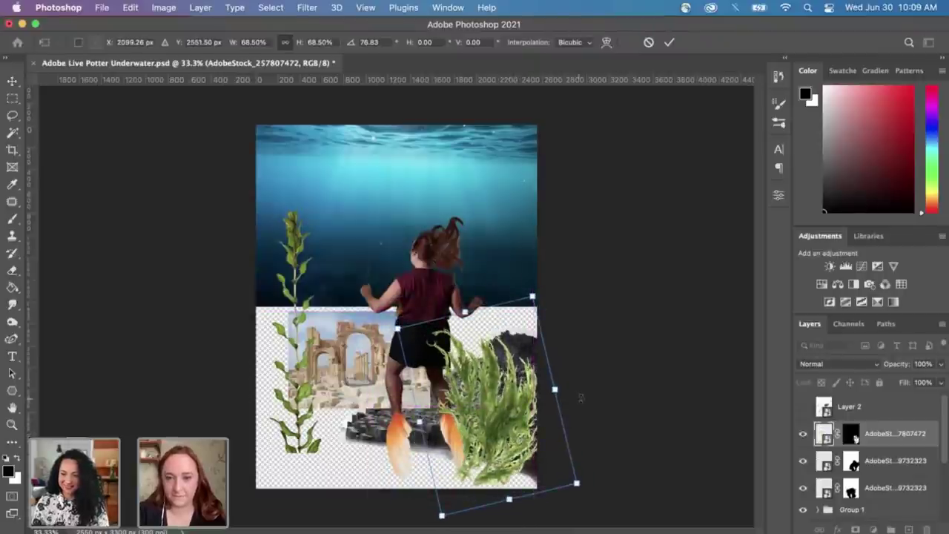
{"action": "left_click_drag", "start_coordinate": [581, 399], "coordinate": [572, 383]}
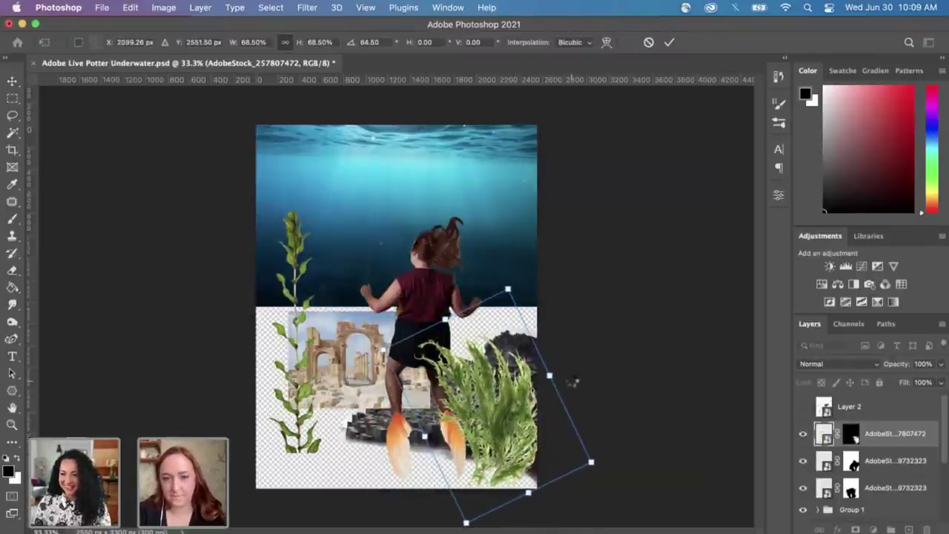
{"action": "key", "text": "Return"}
{"action": "key", "text": "b"}
{"action": "scroll", "coordinate": [925, 507], "scroll_direction": "down", "scroll_amount": 3}
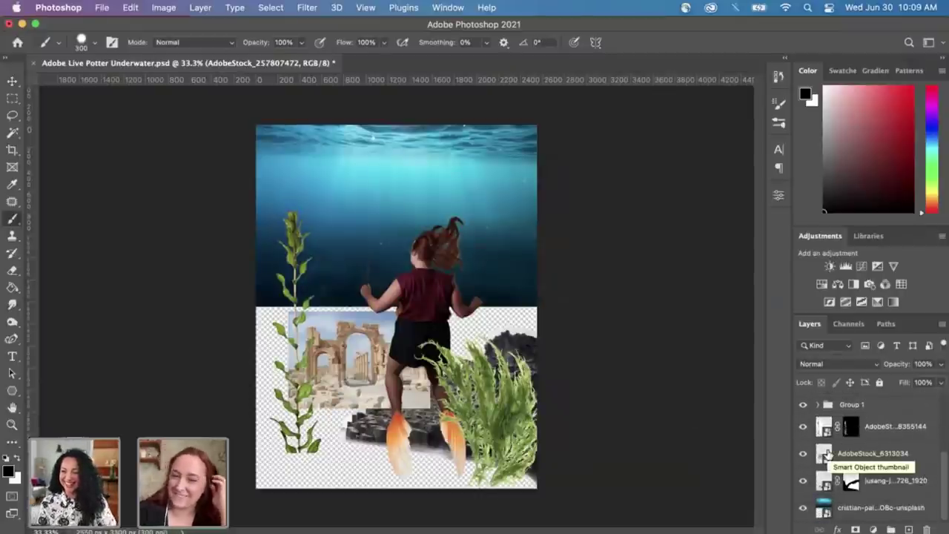
{"action": "scroll", "coordinate": [794, 448], "scroll_direction": "up", "scroll_amount": 1}
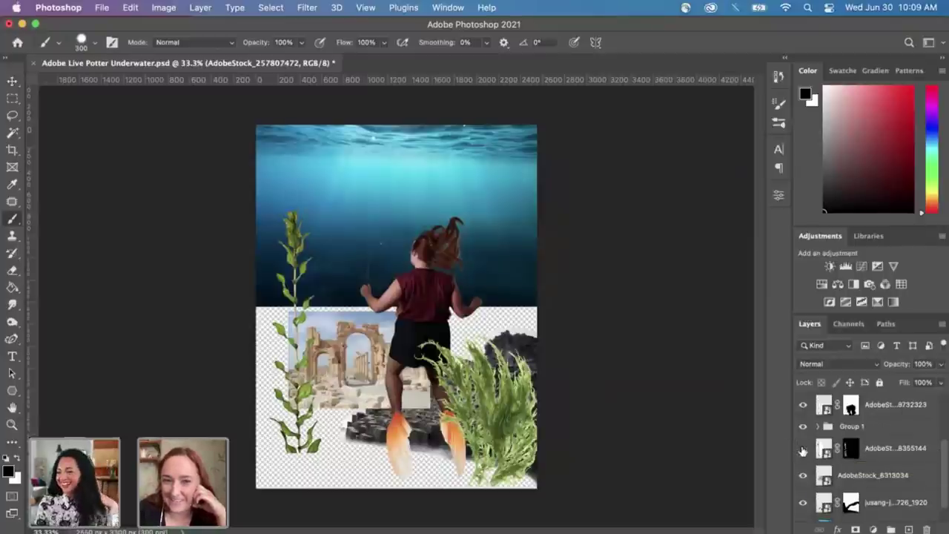
Step: Enlarge the tall left seaweed to 118.87% and shift it down-left against the canvas edge
{"action": "left_click", "coordinate": [802, 448]}
{"action": "left_click", "coordinate": [802, 448]}
{"action": "left_click", "coordinate": [872, 452]}
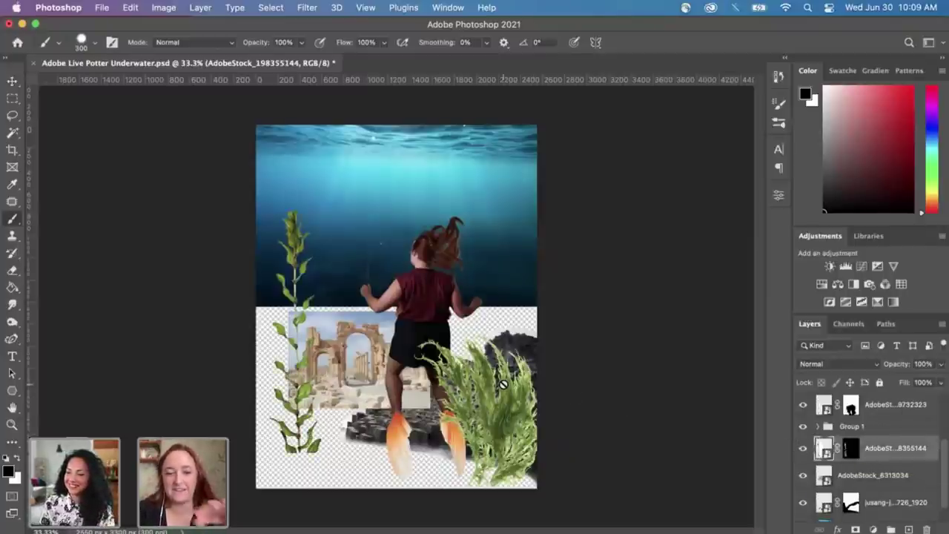
{"action": "key", "text": "super+t"}
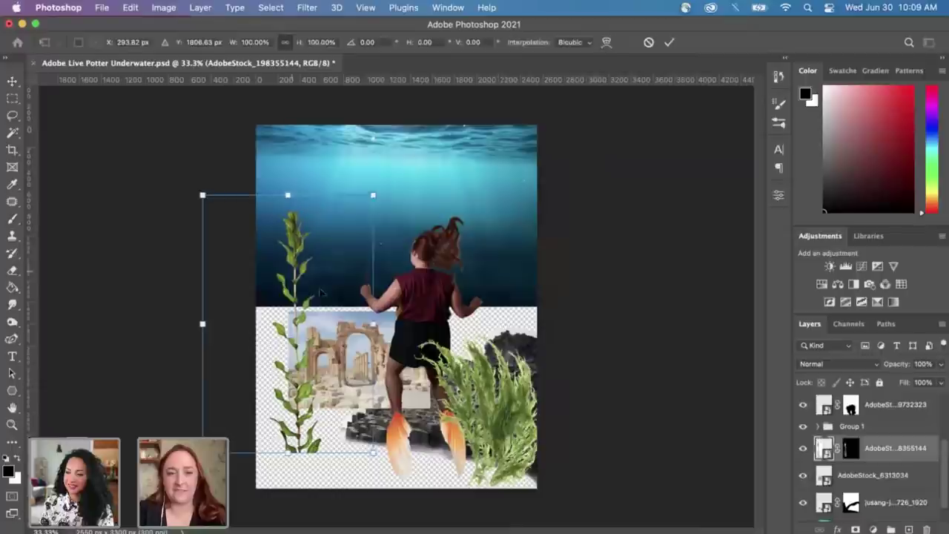
{"action": "left_click_drag", "start_coordinate": [375, 195], "coordinate": [403, 144]}
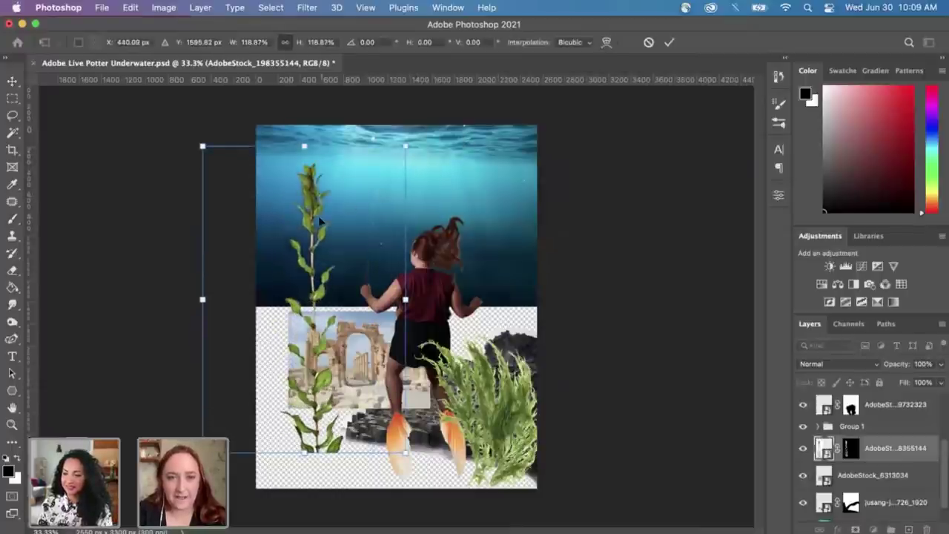
{"action": "left_click_drag", "start_coordinate": [331, 202], "coordinate": [290, 258]}
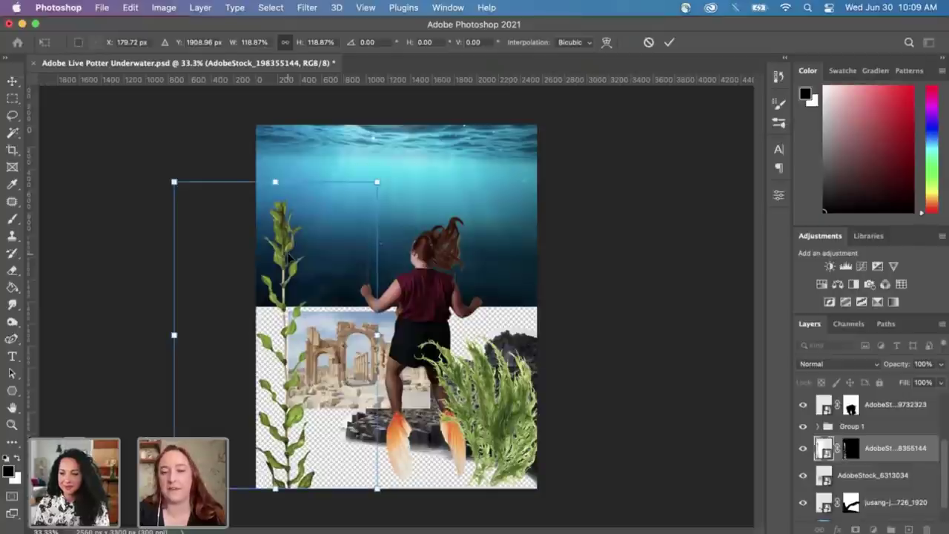
{"action": "key", "text": "Return"}
{"action": "key", "text": "b"}
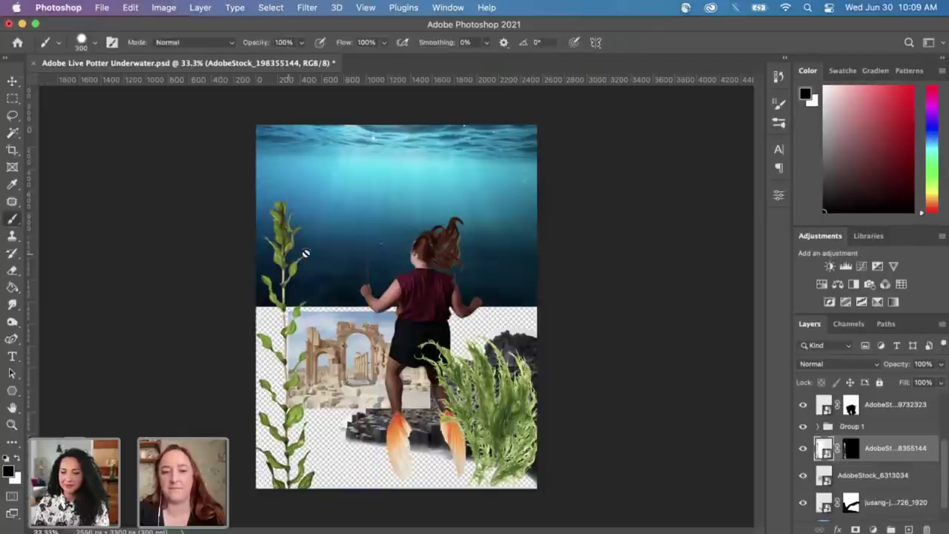
{"action": "right_click", "coordinate": [891, 451]}
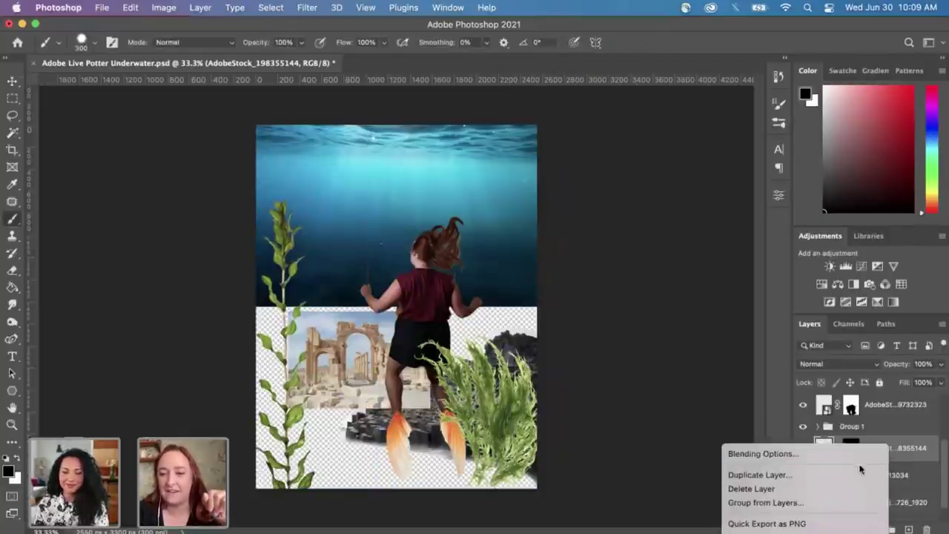
Step: Duplicate the left seaweed and scale the copy to about 79%, placed beside the original
{"action": "left_click", "coordinate": [845, 475]}
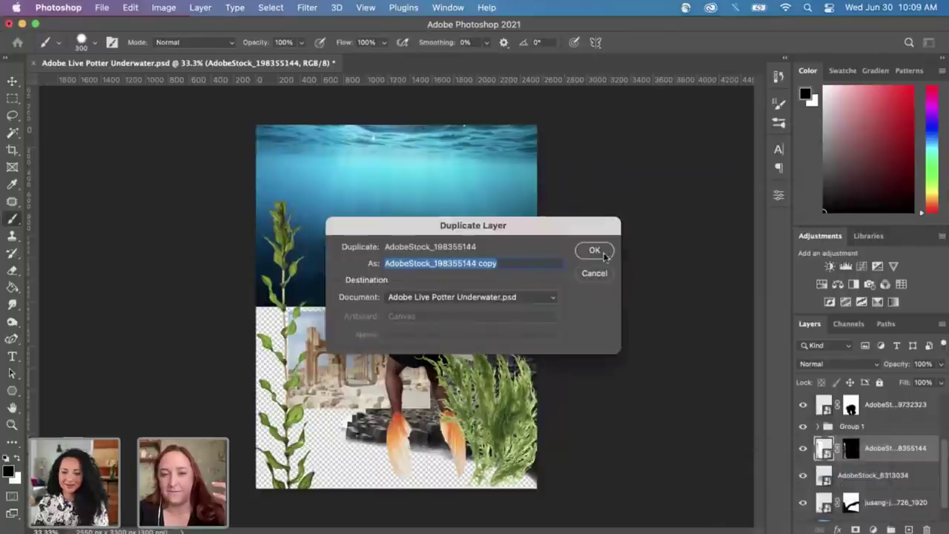
{"action": "left_click", "coordinate": [603, 253]}
{"action": "key", "text": "super+t"}
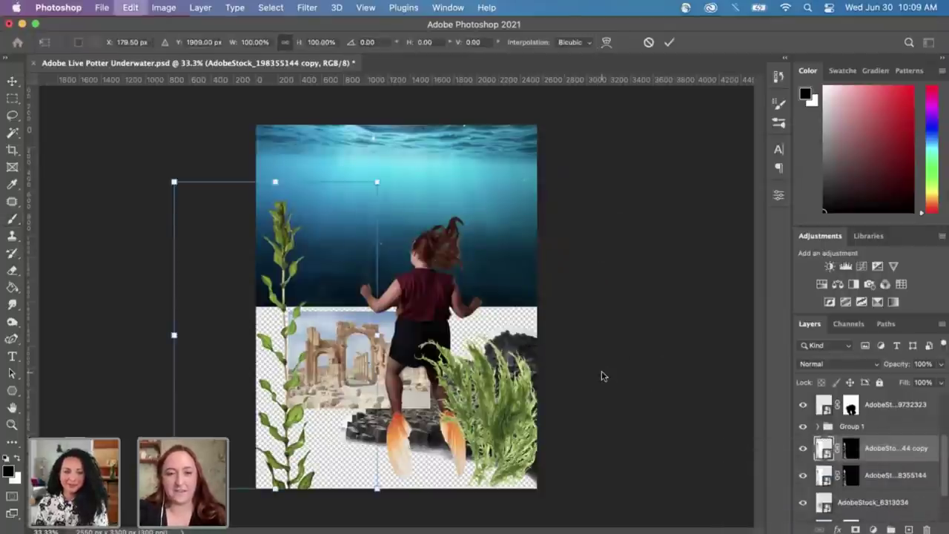
{"action": "left_click_drag", "start_coordinate": [297, 256], "coordinate": [344, 264]}
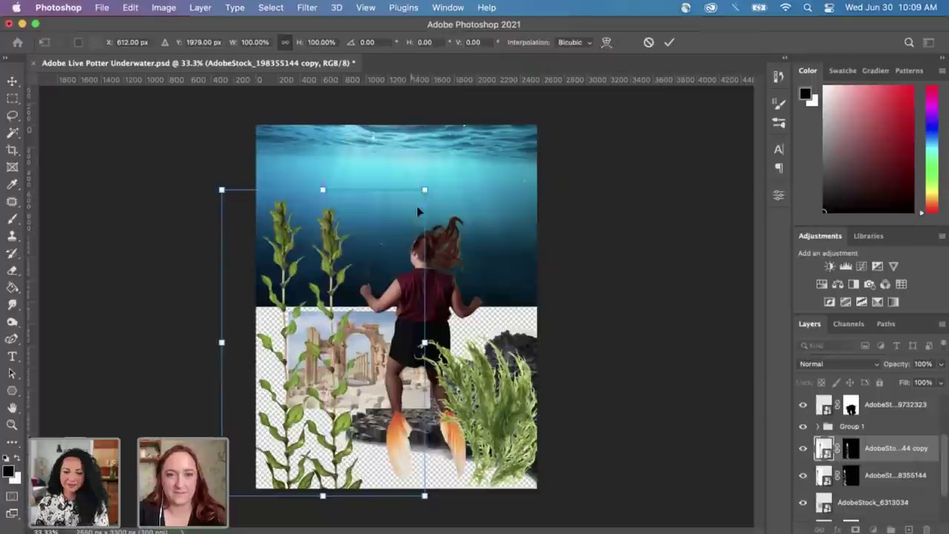
{"action": "mouse_move", "coordinate": [407, 210]}
{"action": "left_mouse_down"}
{"action": "mouse_move", "coordinate": [358, 273]}
{"action": "mouse_move", "coordinate": [348, 261]}
{"action": "mouse_move", "coordinate": [320, 297]}
{"action": "mouse_move", "coordinate": [347, 316]}
{"action": "mouse_move", "coordinate": [338, 314]}
{"action": "left_mouse_up"}
{"action": "key", "text": "Return"}
Step: Decline rasterizing the copy, then shift the original left seaweed further left
{"action": "key", "text": "b"}
{"action": "left_click", "coordinate": [289, 261]}
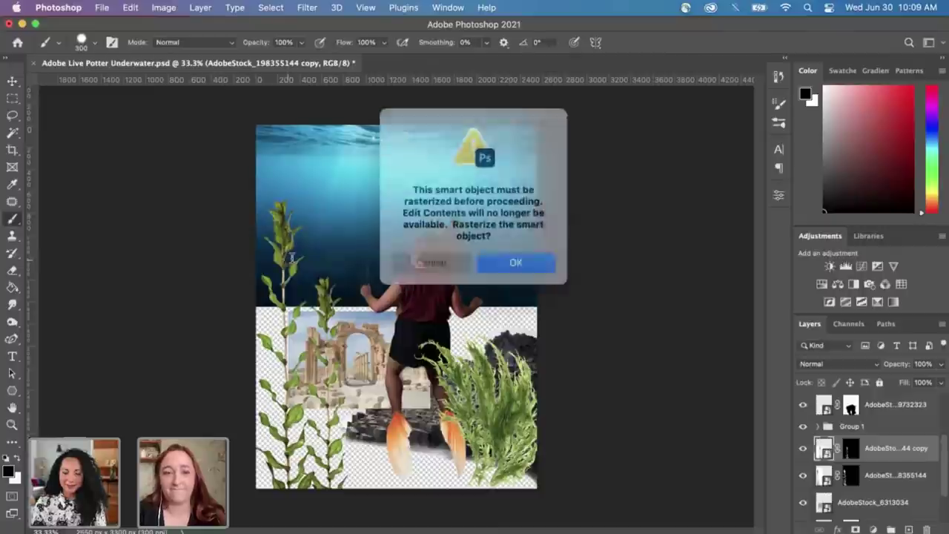
{"action": "left_click", "coordinate": [433, 257]}
{"action": "left_click", "coordinate": [896, 475]}
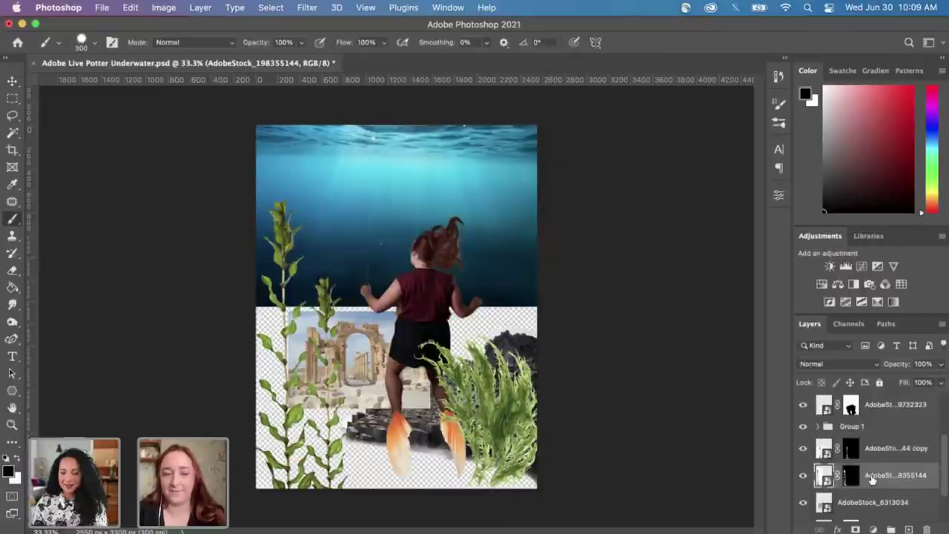
{"action": "key", "text": "super+t"}
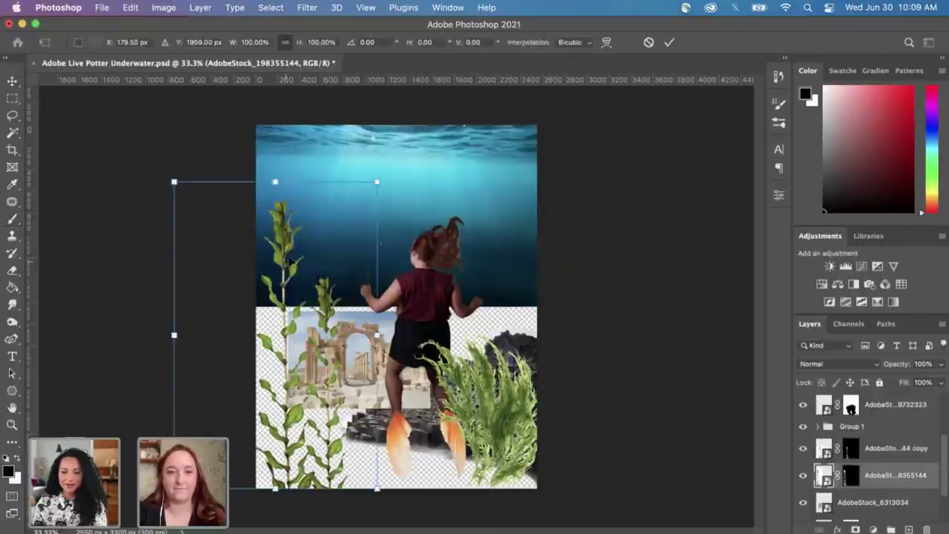
{"action": "left_click_drag", "start_coordinate": [288, 263], "coordinate": [281, 262]}
{"action": "key", "text": "Return"}
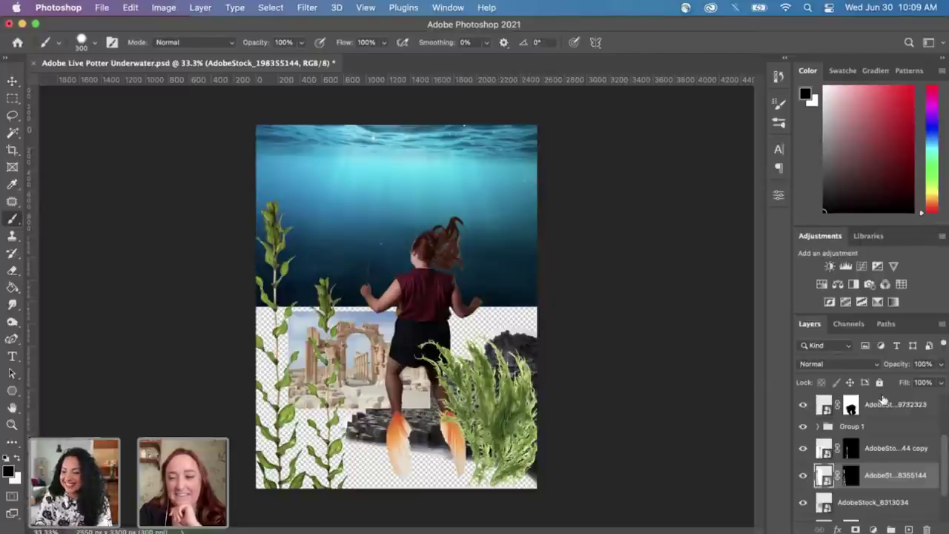
Step: Toggle the seaweed layers' visibility to confirm which layer is which
{"action": "scroll", "coordinate": [853, 469], "scroll_direction": "down", "scroll_amount": 2}
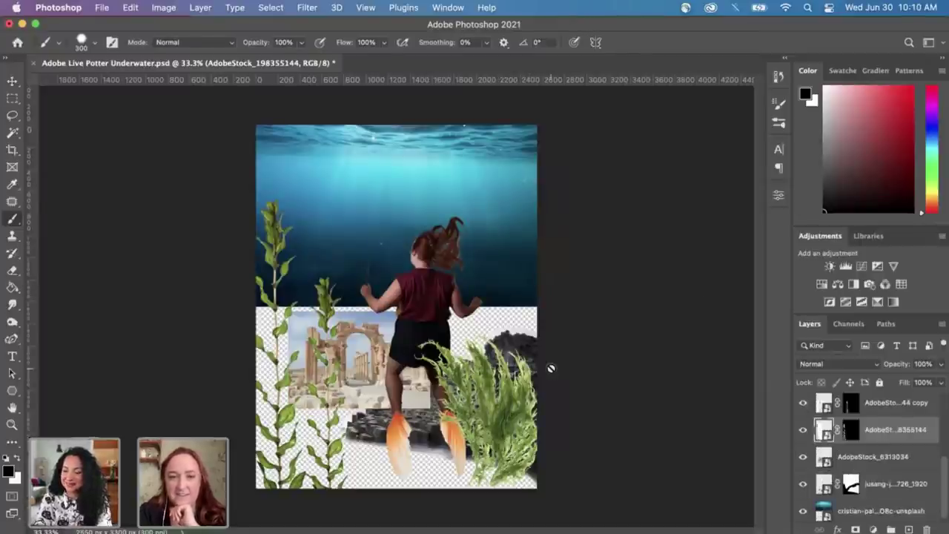
{"action": "scroll", "coordinate": [879, 483], "scroll_direction": "up", "scroll_amount": 4}
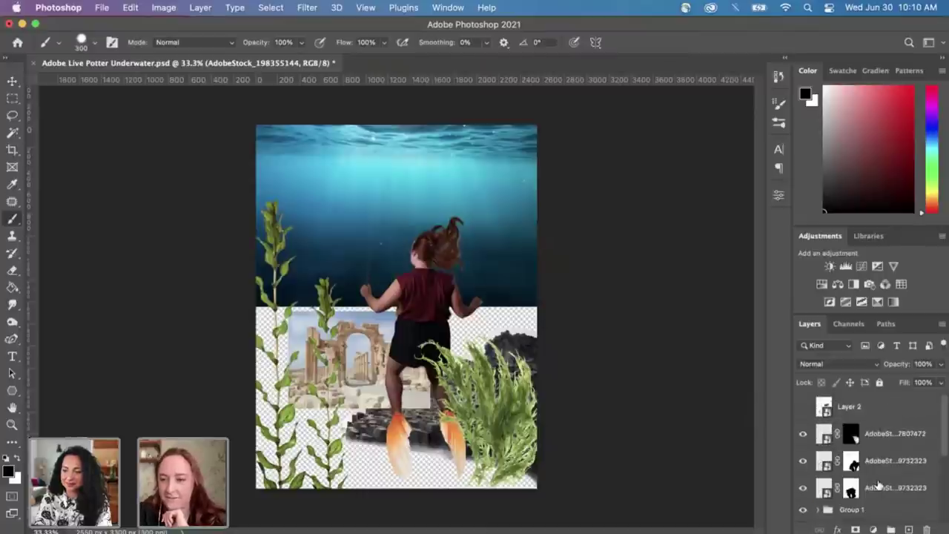
{"action": "left_click", "coordinate": [804, 434]}
{"action": "left_click", "coordinate": [804, 435]}
{"action": "scroll", "coordinate": [867, 473], "scroll_direction": "down", "scroll_amount": 3}
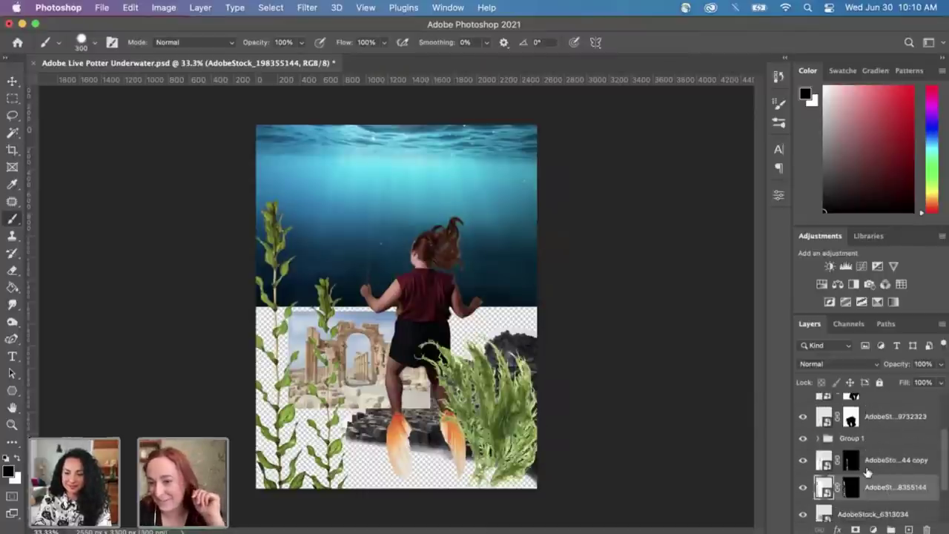
{"action": "scroll", "coordinate": [868, 472], "scroll_direction": "down", "scroll_amount": 1}
{"action": "left_click", "coordinate": [802, 466]}
{"action": "left_click", "coordinate": [803, 466]}
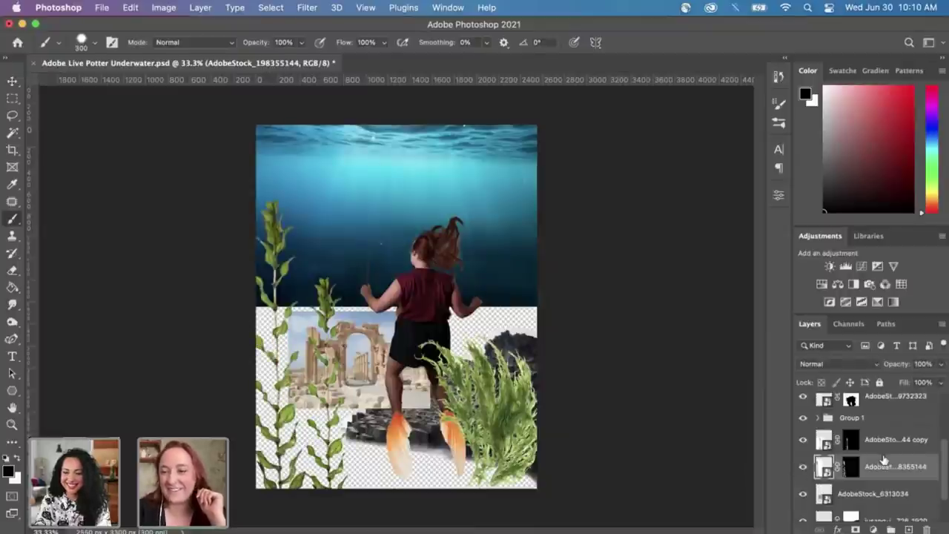
{"action": "left_click", "coordinate": [803, 467]}
{"action": "left_click", "coordinate": [803, 466]}
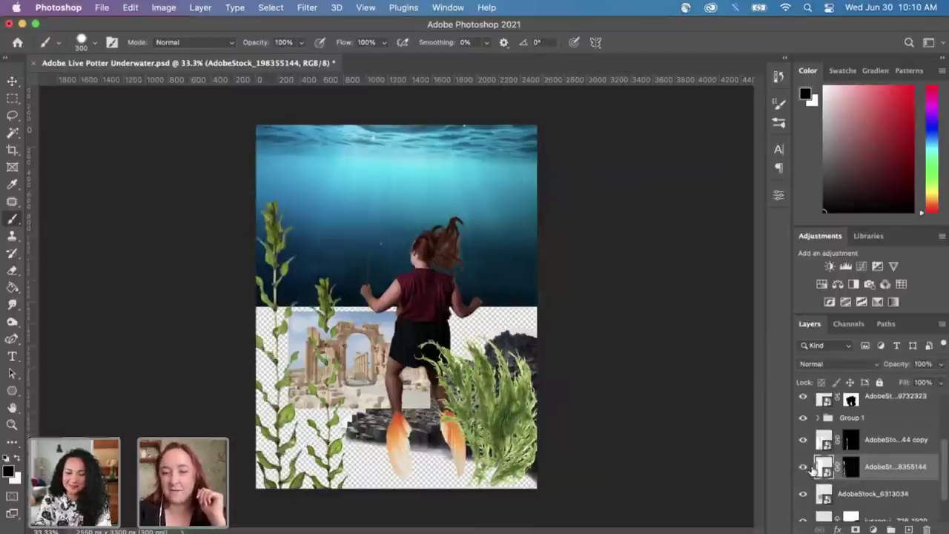
Step: Blur the outer seaweed with a Gaussian Blur of about 30 px, then convert it to a smart object
{"action": "left_click", "coordinate": [306, 9]}
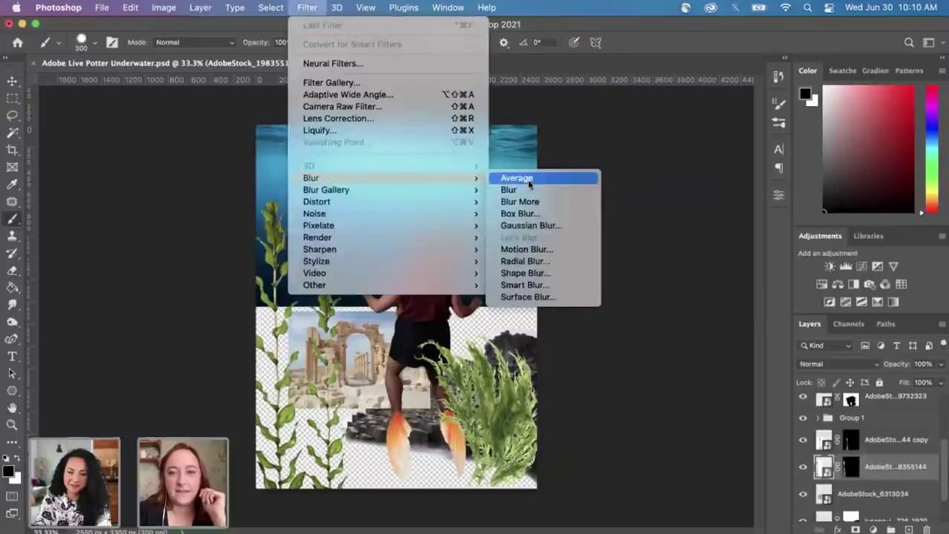
{"action": "mouse_move", "coordinate": [472, 183]}
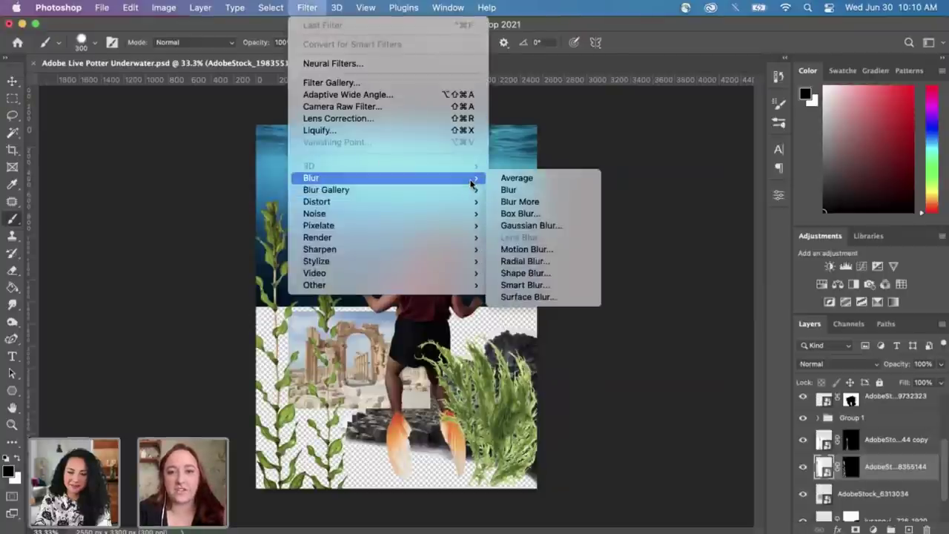
{"action": "left_click", "coordinate": [528, 224]}
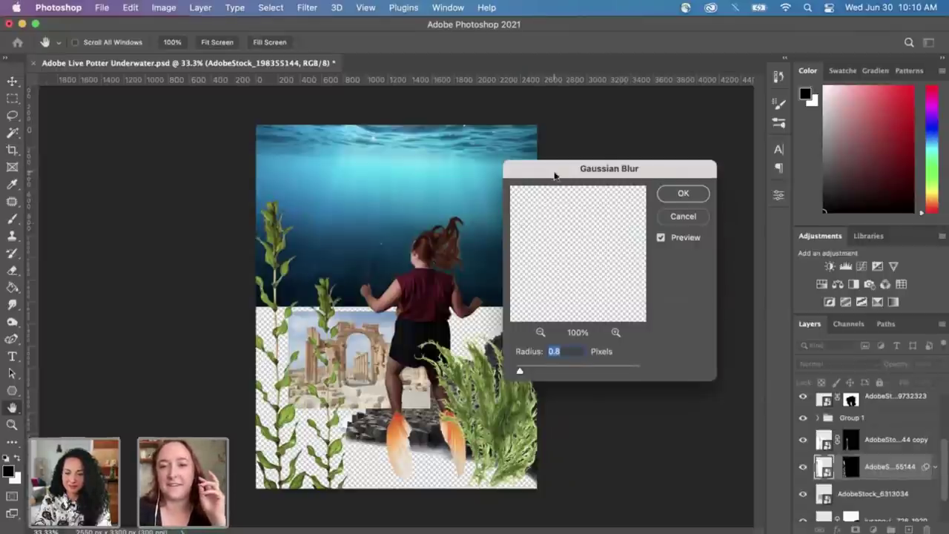
{"action": "left_click_drag", "start_coordinate": [555, 174], "coordinate": [596, 149]}
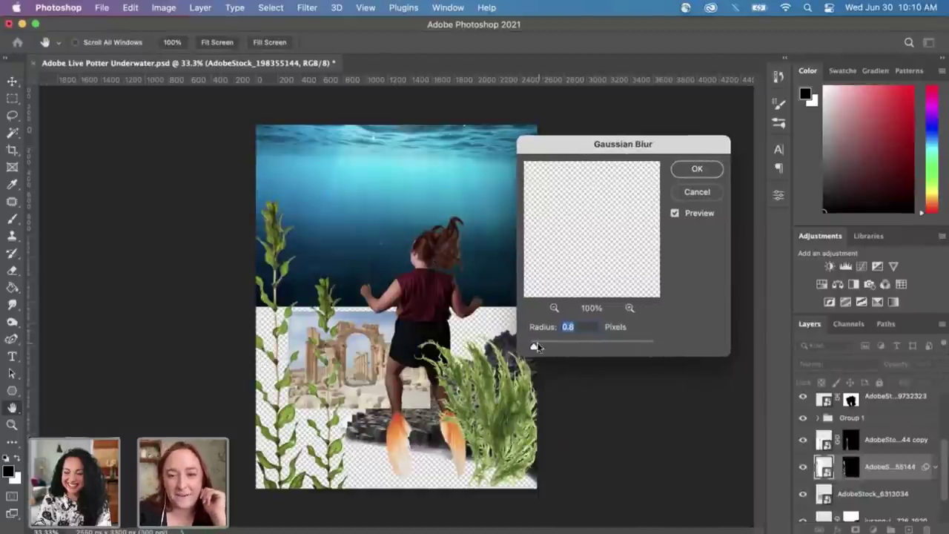
{"action": "left_click_drag", "start_coordinate": [536, 348], "coordinate": [589, 346]}
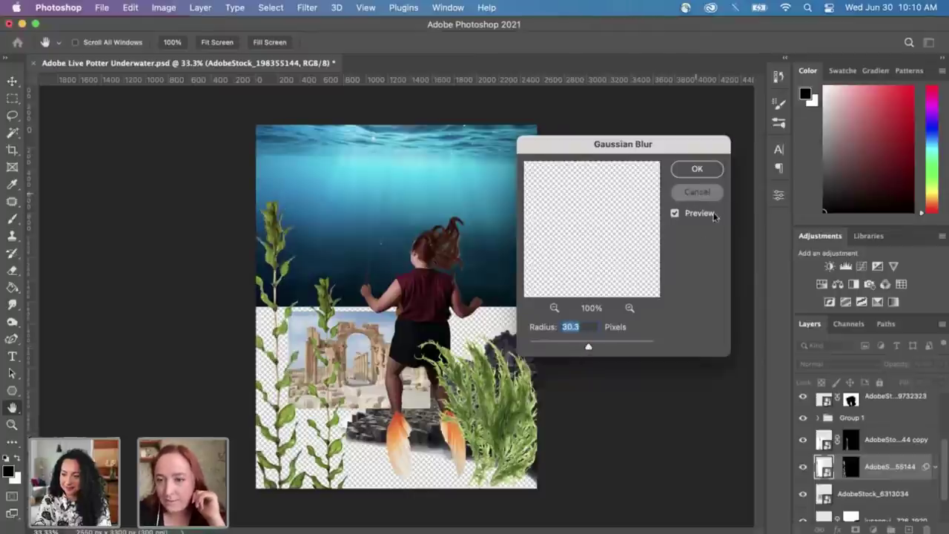
{"action": "key", "text": "Return"}
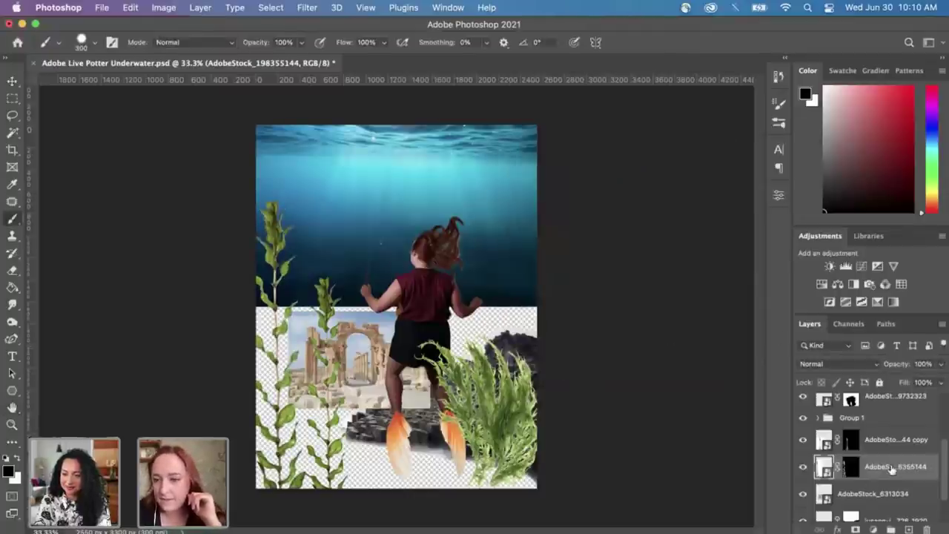
{"action": "right_click", "coordinate": [892, 469]}
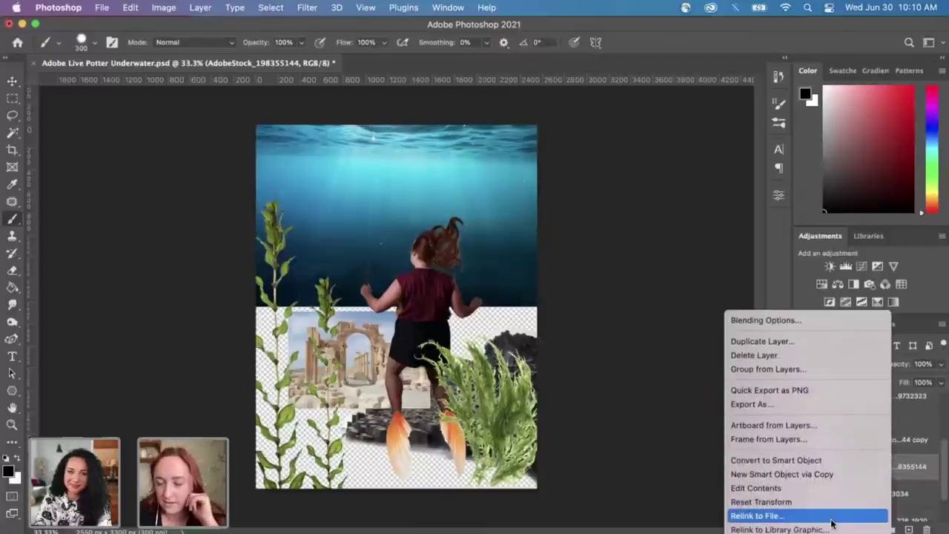
{"action": "left_click", "coordinate": [819, 460]}
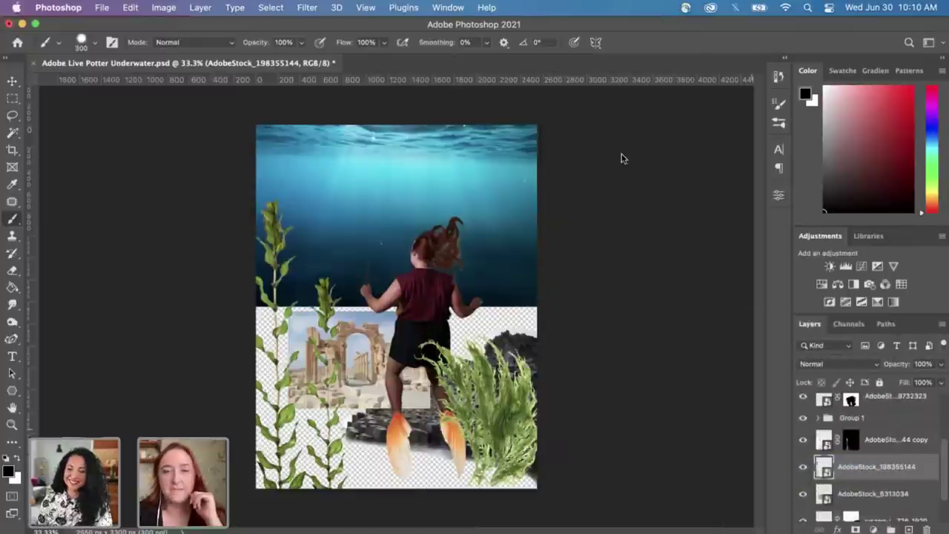
Step: Apply a 16.2 px Gaussian Blur smart filter to the original seaweed layer
{"action": "left_click", "coordinate": [271, 8]}
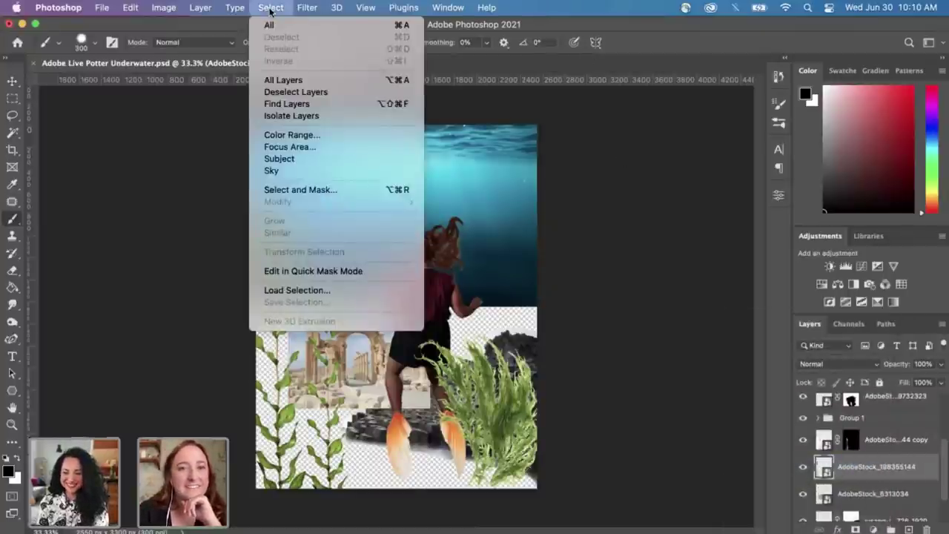
{"action": "mouse_move", "coordinate": [307, 7]}
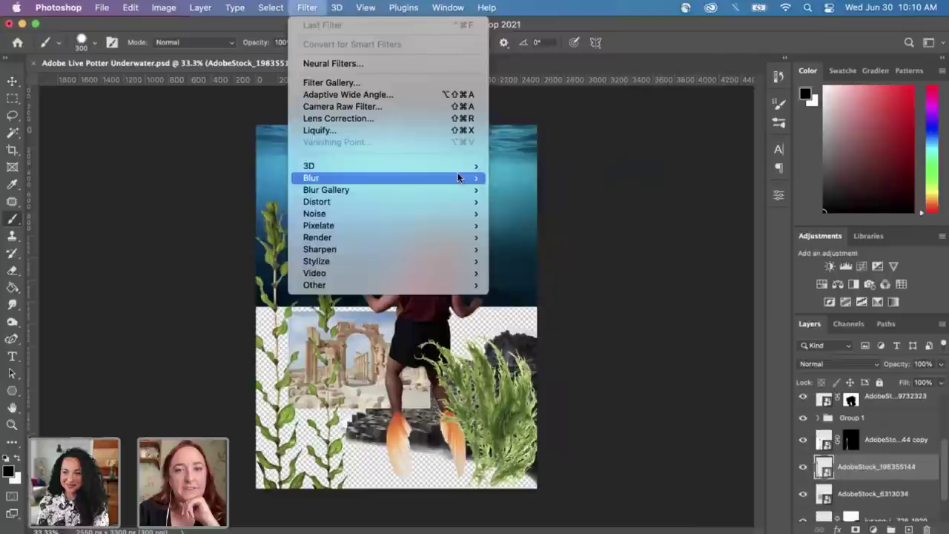
{"action": "mouse_move", "coordinate": [458, 178]}
{"action": "left_click", "coordinate": [549, 226]}
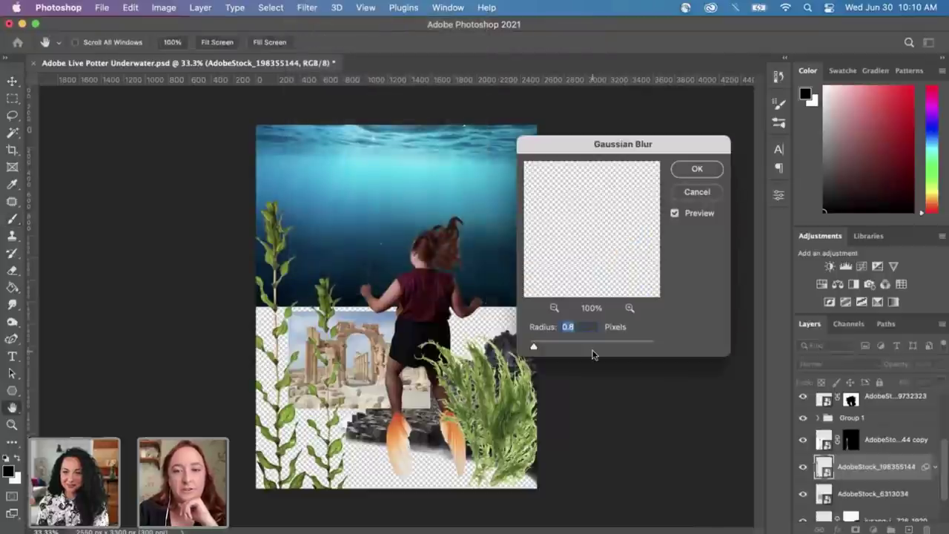
{"action": "left_click", "coordinate": [570, 346]}
{"action": "mouse_move", "coordinate": [570, 345]}
{"action": "left_mouse_down"}
{"action": "mouse_move", "coordinate": [590, 345]}
{"action": "mouse_move", "coordinate": [583, 350]}
{"action": "left_mouse_up"}
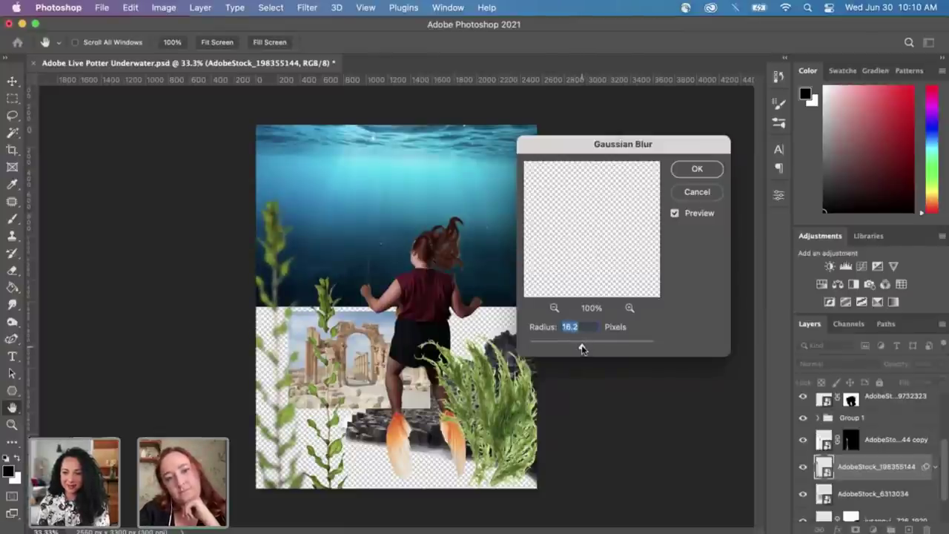
{"action": "left_click", "coordinate": [690, 170]}
{"action": "key", "text": "b"}
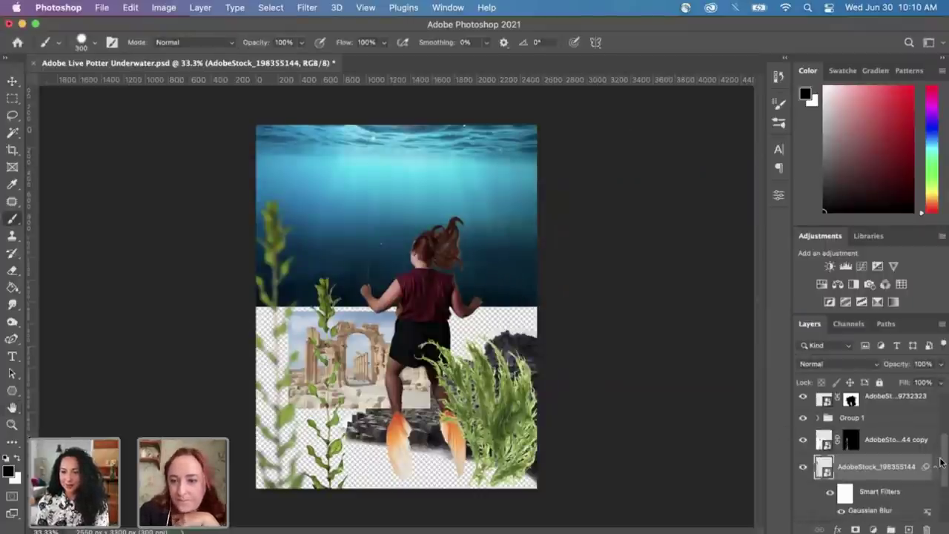
Step: Convert the seaweed copy to a smart object and give it the same 16.2 px Gaussian Blur
{"action": "left_click", "coordinate": [884, 440]}
{"action": "left_click", "coordinate": [309, 9]}
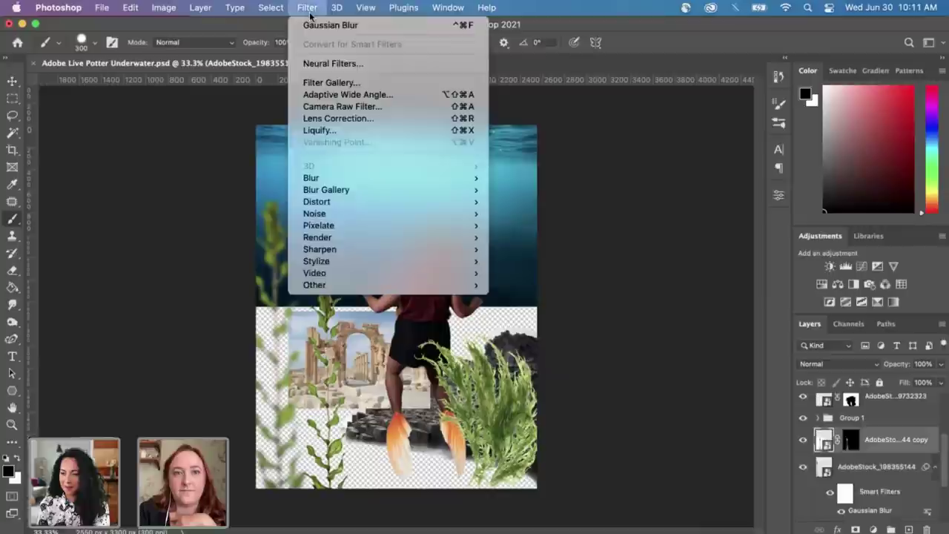
{"action": "left_click", "coordinate": [319, 25]}
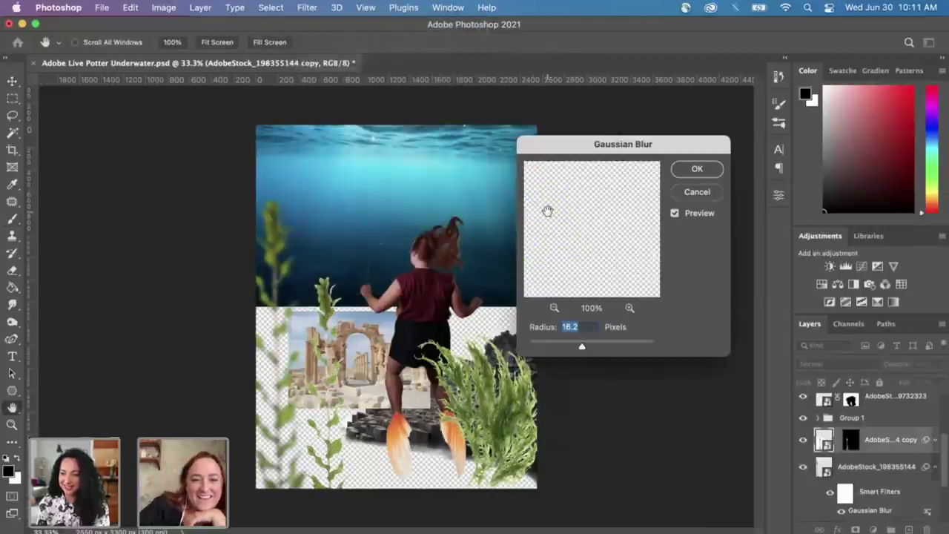
{"action": "left_click", "coordinate": [699, 194]}
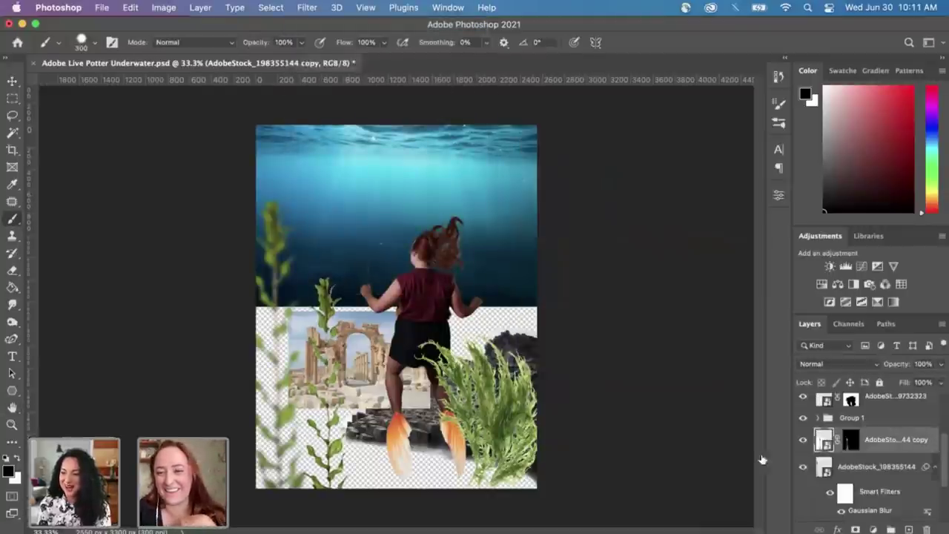
{"action": "right_click", "coordinate": [880, 442]}
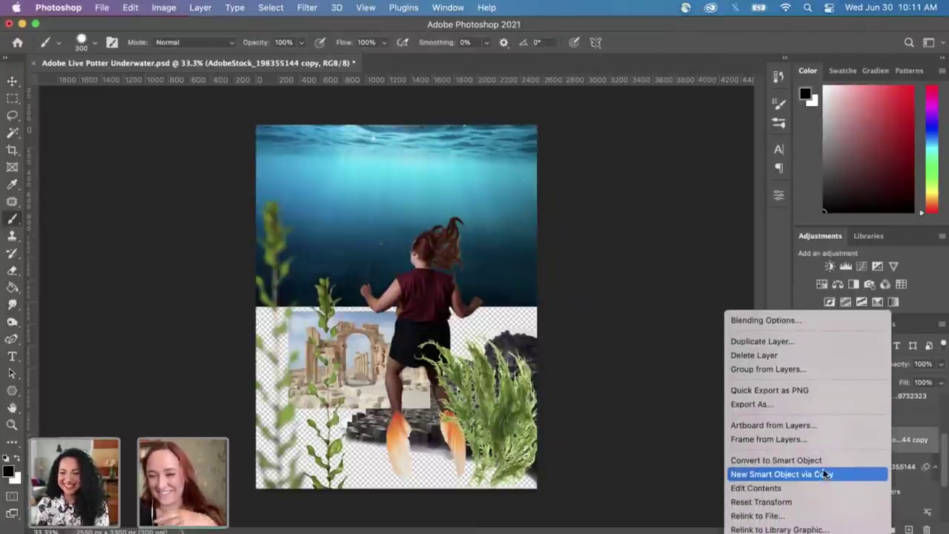
{"action": "left_click", "coordinate": [821, 461]}
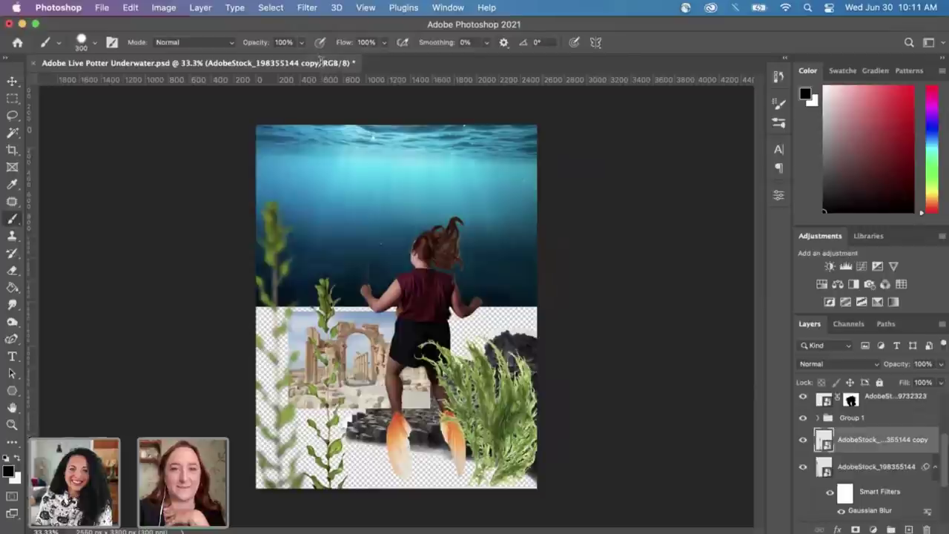
{"action": "left_click", "coordinate": [263, 10]}
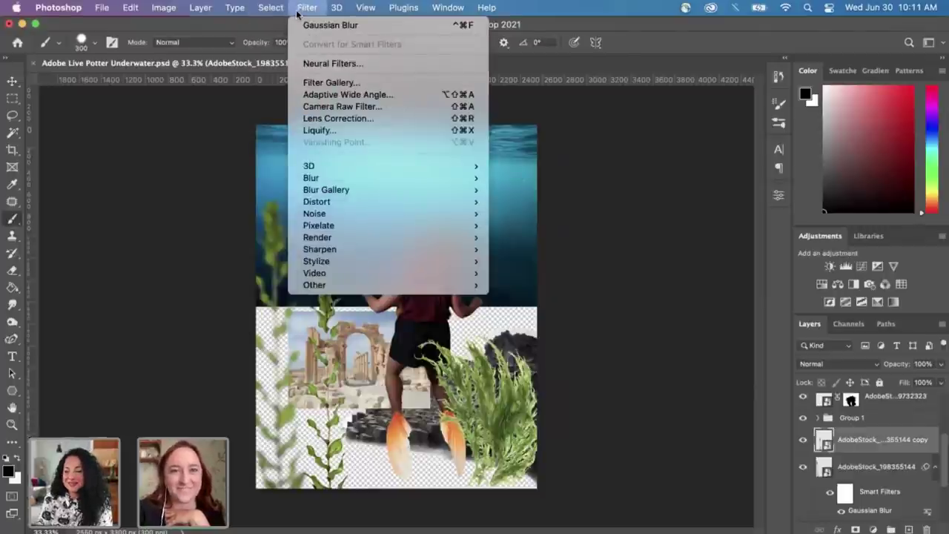
{"action": "left_click", "coordinate": [308, 26]}
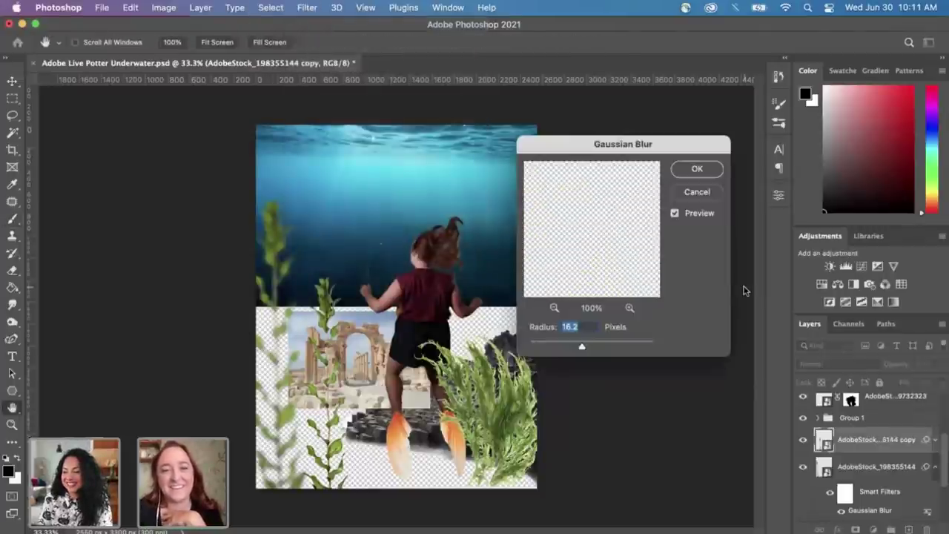
{"action": "left_click", "coordinate": [696, 171]}
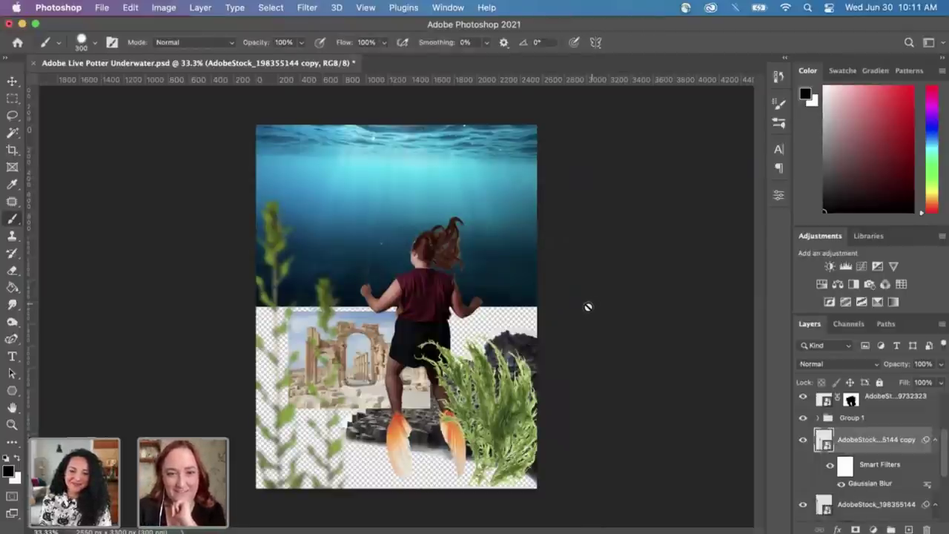
Step: Zoom in and select the jusang rock layer in the Layers panel
{"action": "key", "text": "super+equal"}
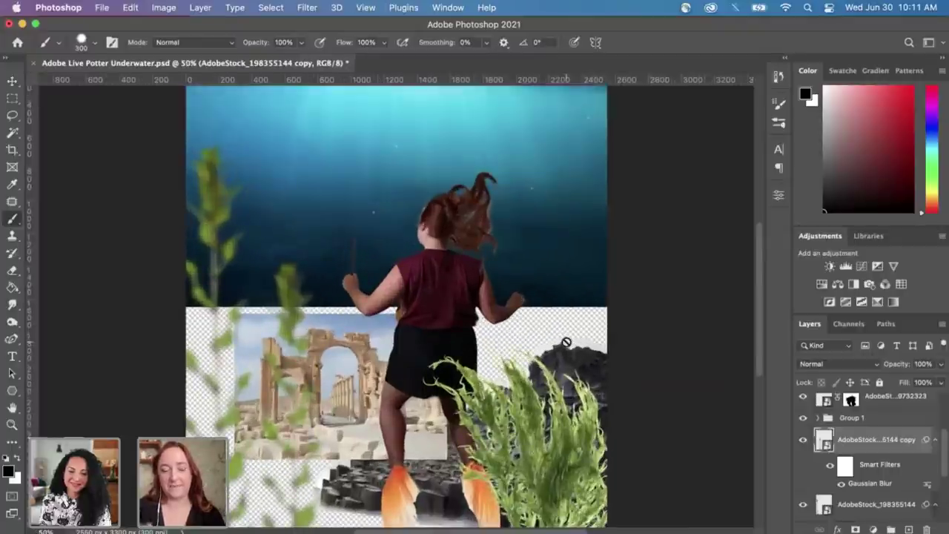
{"action": "scroll", "coordinate": [566, 342], "scroll_direction": "down", "scroll_amount": 3}
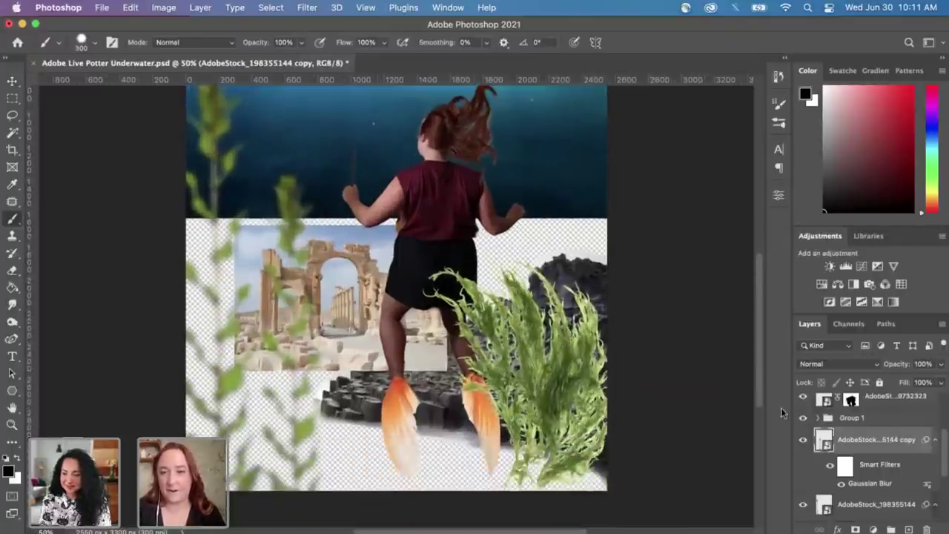
{"action": "scroll", "coordinate": [868, 465], "scroll_direction": "down", "scroll_amount": 3}
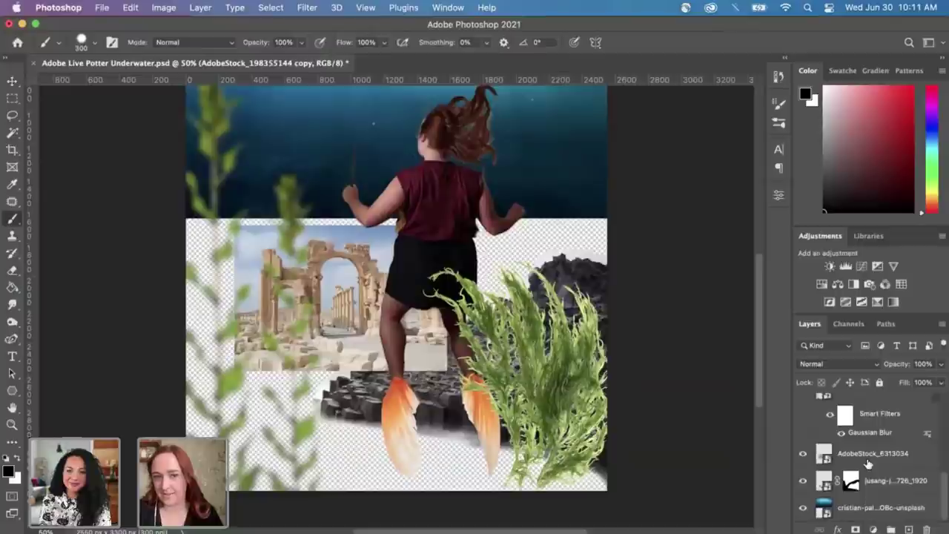
{"action": "left_click", "coordinate": [803, 481]}
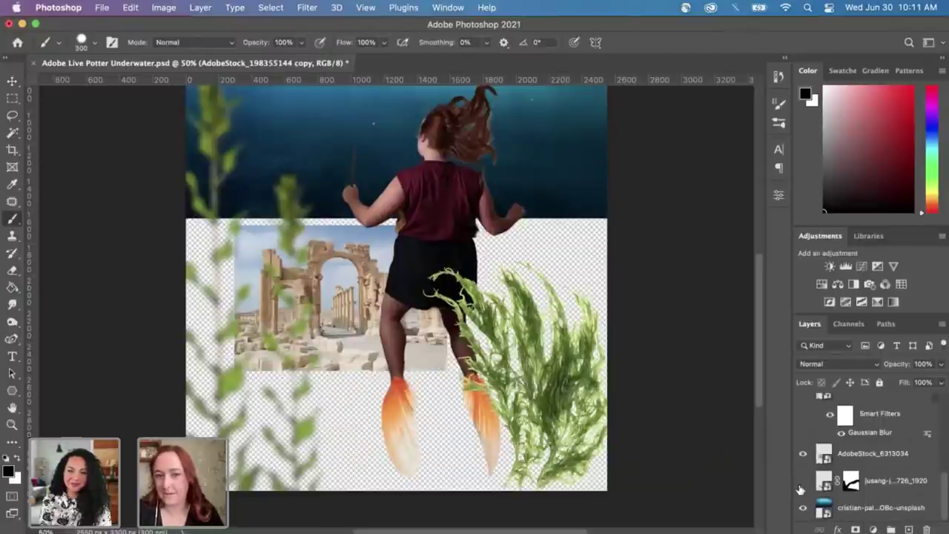
{"action": "left_click", "coordinate": [803, 481]}
{"action": "left_click", "coordinate": [890, 482]}
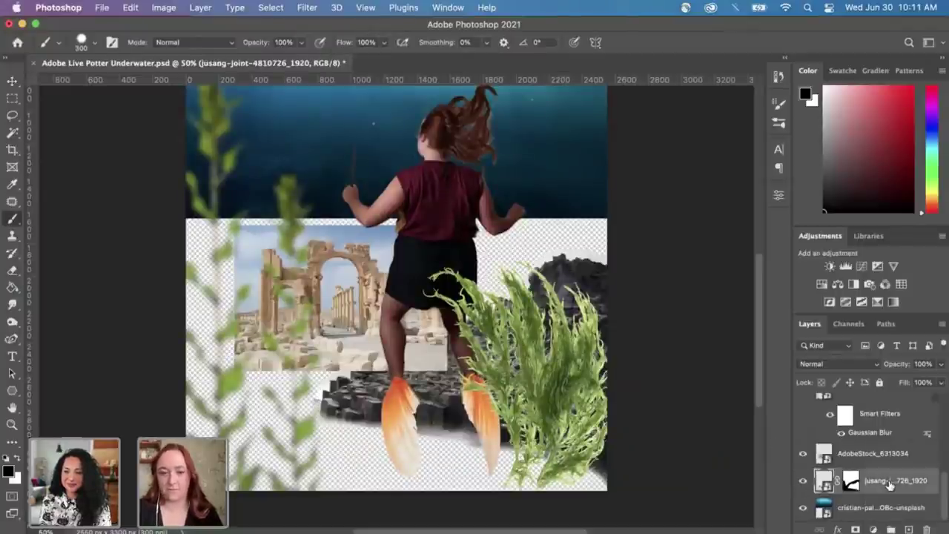
Step: Scale the rocks to 120.3%, move them lower and tilt them about -4°
{"action": "key", "text": "super+t"}
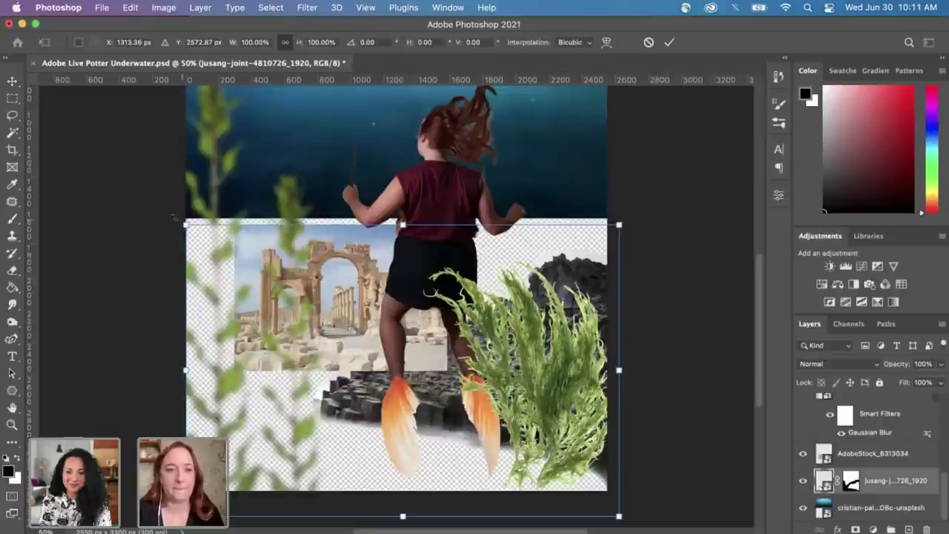
{"action": "left_click_drag", "start_coordinate": [186, 224], "coordinate": [98, 166]}
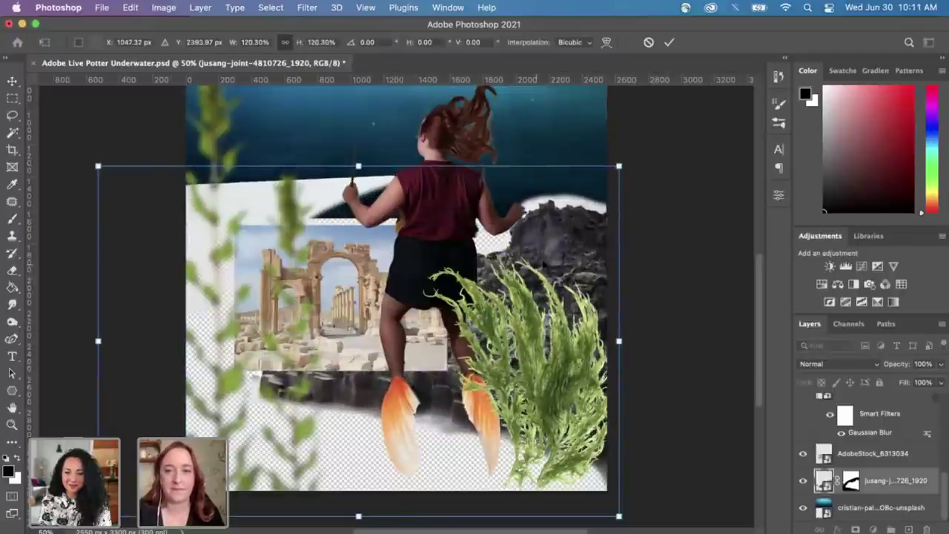
{"action": "left_click_drag", "start_coordinate": [566, 248], "coordinate": [565, 298]}
{"action": "mouse_move", "coordinate": [635, 275]}
{"action": "left_mouse_down"}
{"action": "mouse_move", "coordinate": [627, 250]}
{"action": "mouse_move", "coordinate": [591, 276]}
{"action": "mouse_move", "coordinate": [599, 281]}
{"action": "left_mouse_up"}
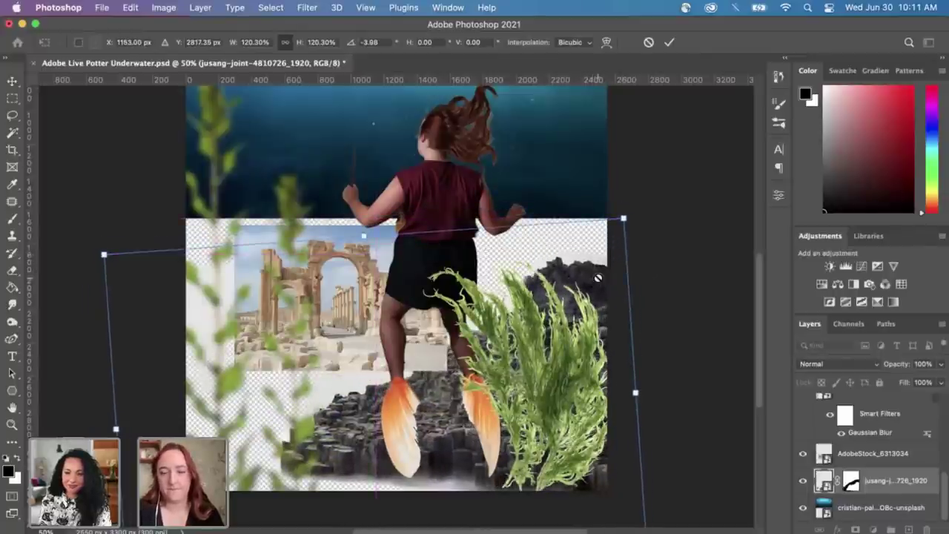
{"action": "key", "text": "Return"}
{"action": "key", "text": "b"}
{"action": "key", "text": "super+minus"}
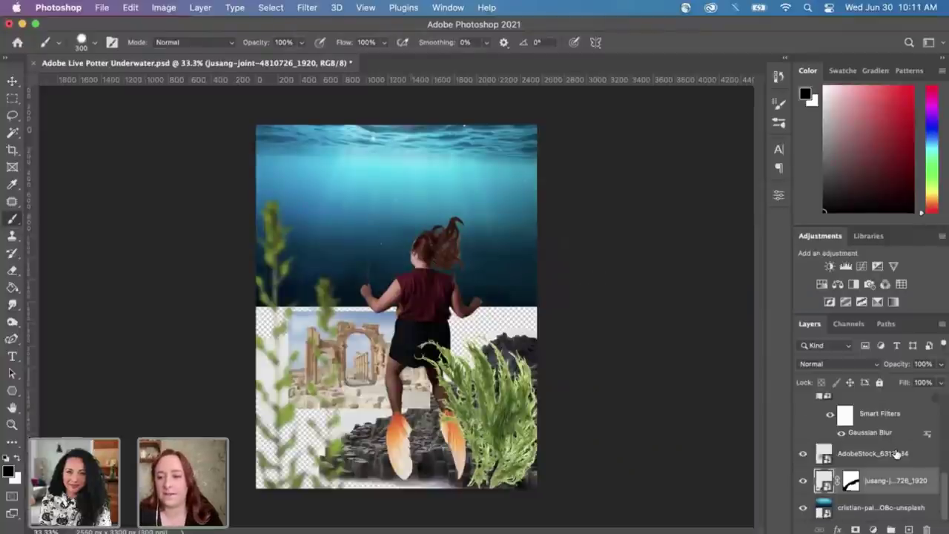
Step: Select Group 1 and add a Curves adjustment layer above it
{"action": "scroll", "coordinate": [896, 454], "scroll_direction": "up", "scroll_amount": 5}
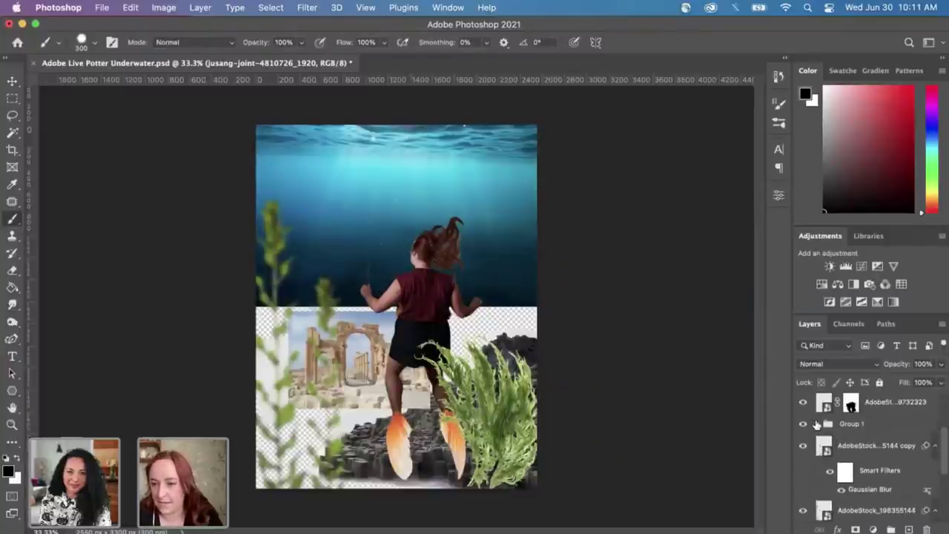
{"action": "left_click", "coordinate": [858, 424]}
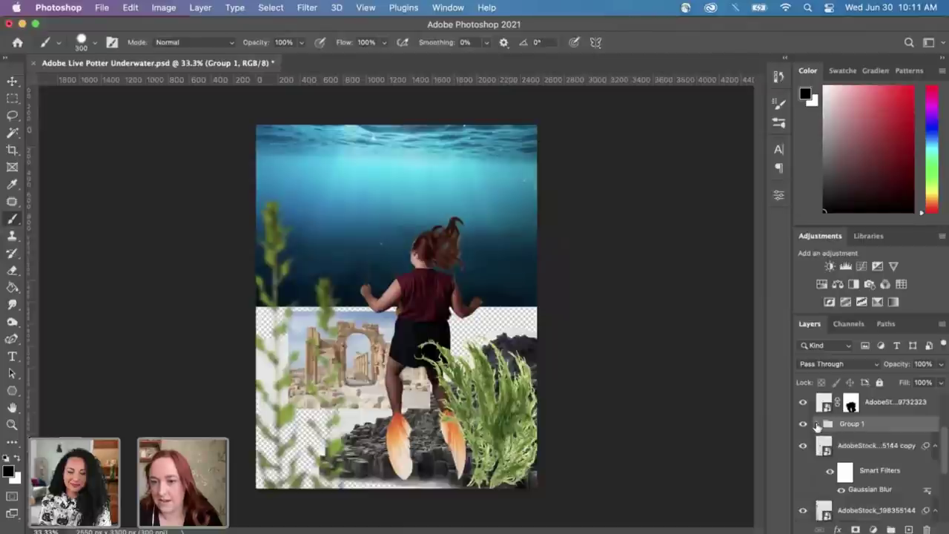
{"action": "left_click", "coordinate": [818, 425]}
{"action": "left_click", "coordinate": [819, 425]}
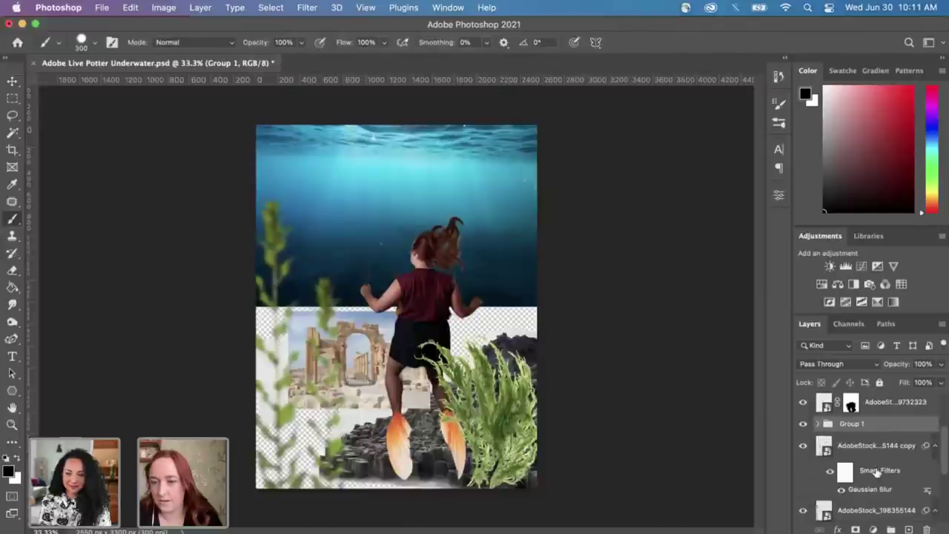
{"action": "left_click", "coordinate": [874, 529]}
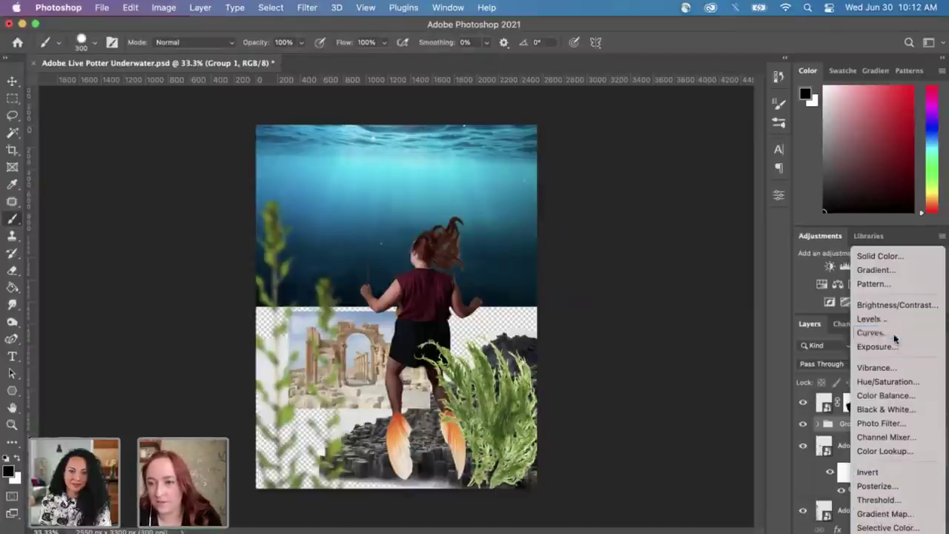
{"action": "left_click", "coordinate": [876, 333]}
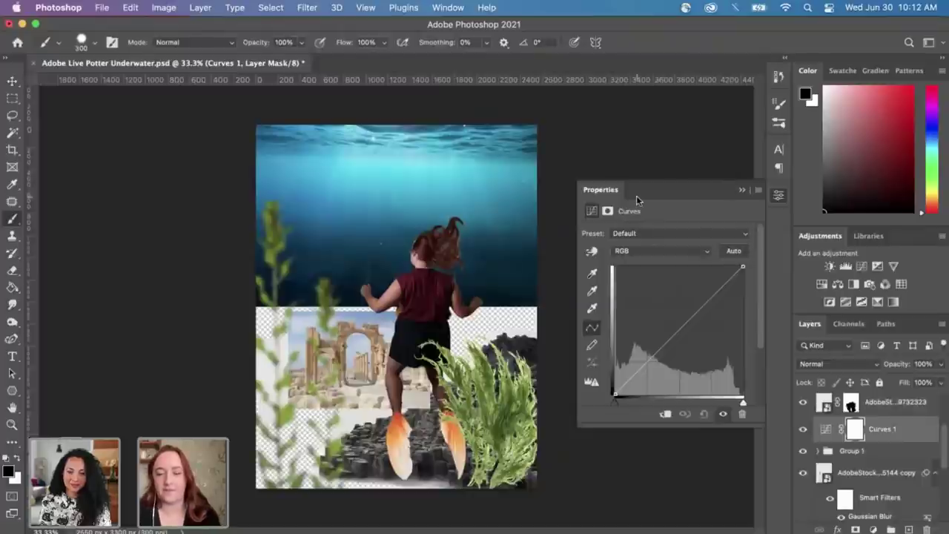
Step: Clip the Curves to Group 1, then bend the Blue and Green channel curves
{"action": "key", "text": "super+equal"}
{"action": "scroll", "coordinate": [482, 219], "scroll_direction": "right", "scroll_amount": 1}
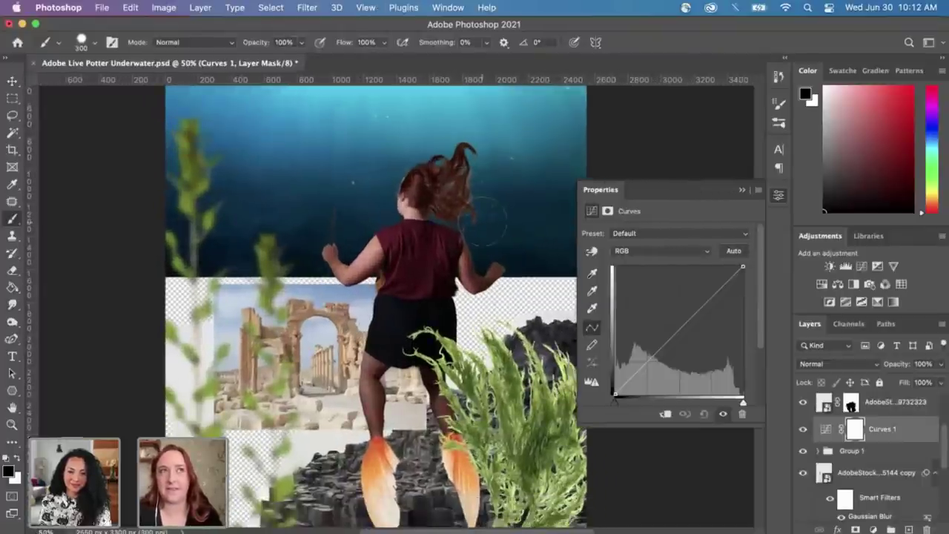
{"action": "scroll", "coordinate": [484, 230], "scroll_direction": "down", "scroll_amount": 2}
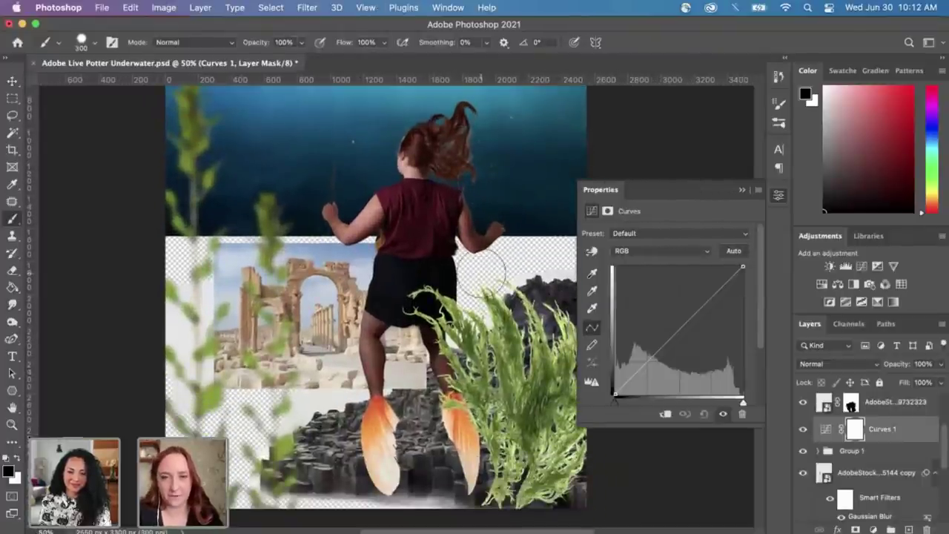
{"action": "left_click", "coordinate": [673, 251]}
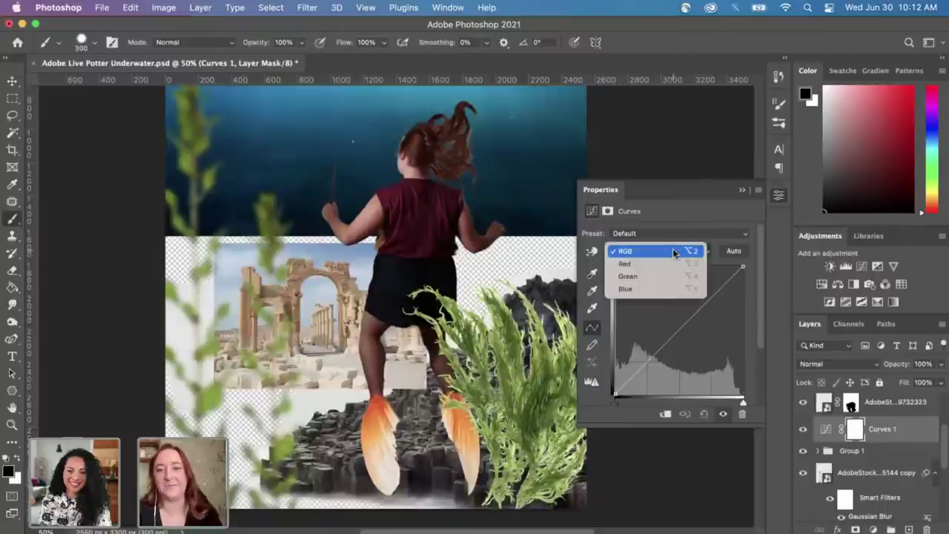
{"action": "left_click", "coordinate": [668, 288]}
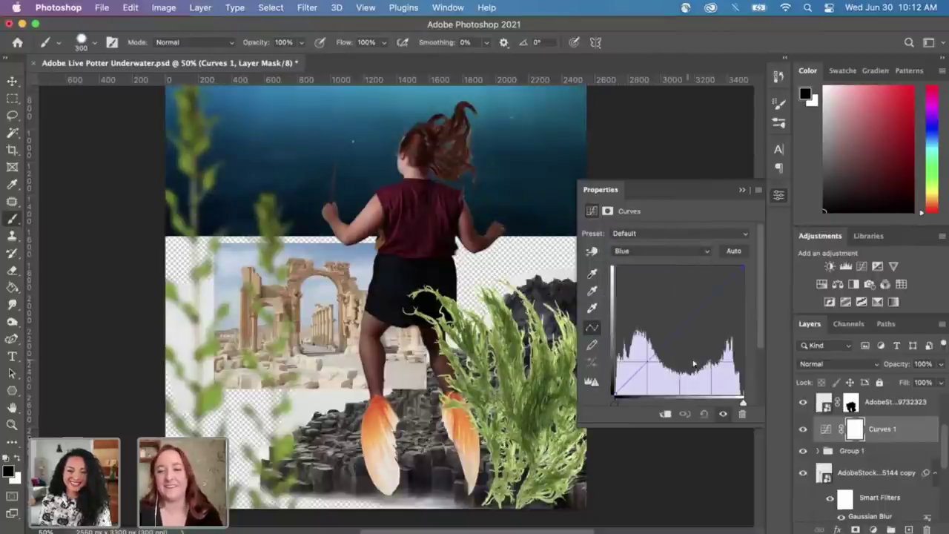
{"action": "left_click", "coordinate": [666, 414]}
{"action": "left_click_drag", "start_coordinate": [696, 307], "coordinate": [665, 319]}
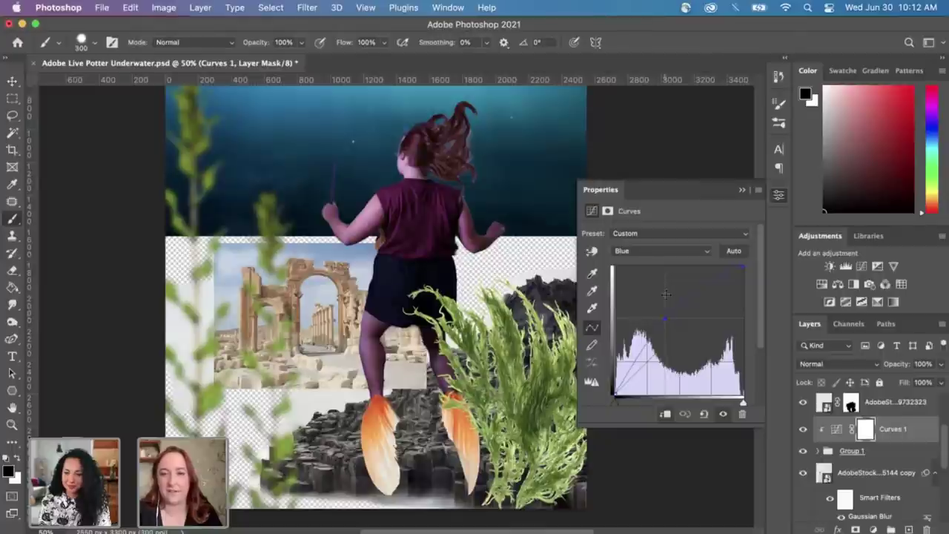
{"action": "left_click", "coordinate": [665, 251]}
{"action": "left_click", "coordinate": [662, 238]}
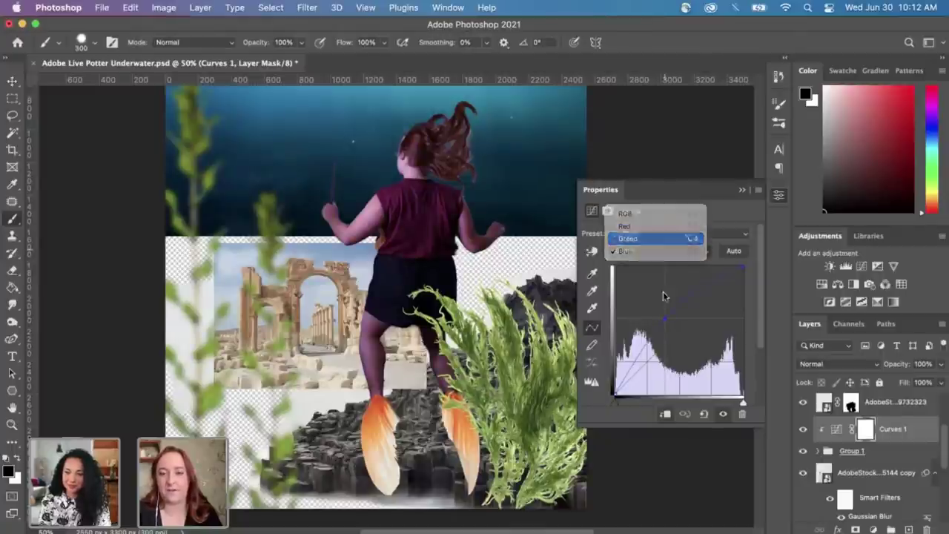
{"action": "left_click_drag", "start_coordinate": [670, 320], "coordinate": [663, 317]}
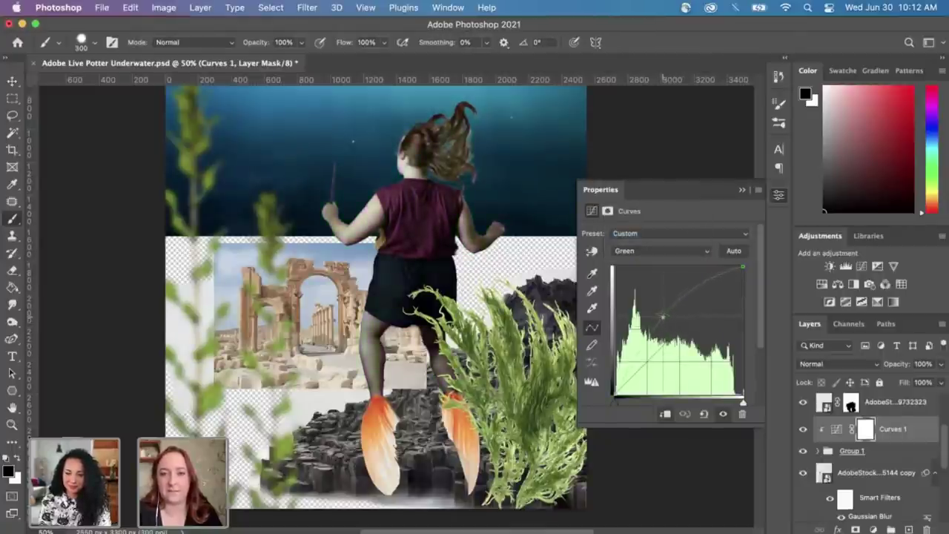
Step: Delete the Curves 1 adjustment layer
{"action": "scroll", "coordinate": [506, 278], "scroll_direction": "up", "scroll_amount": 3}
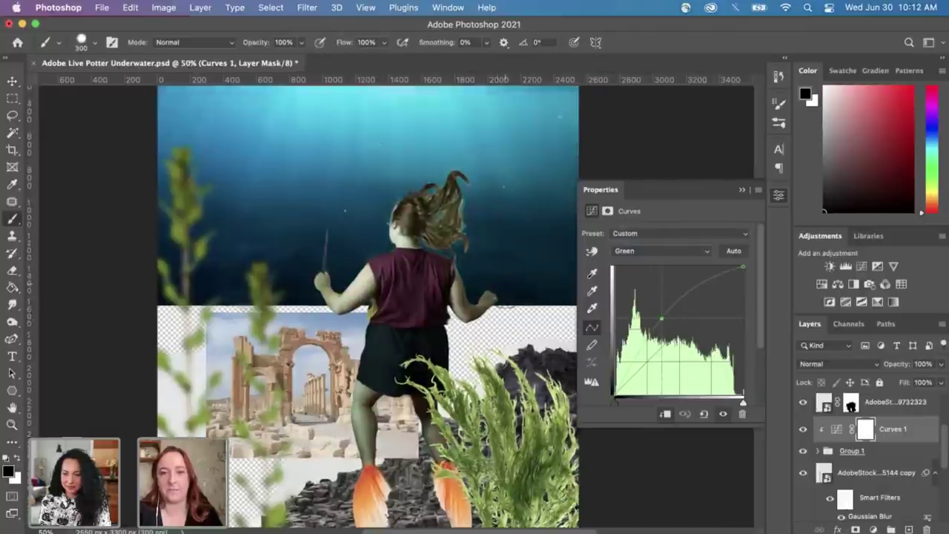
{"action": "scroll", "coordinate": [487, 339], "scroll_direction": "down", "scroll_amount": 1}
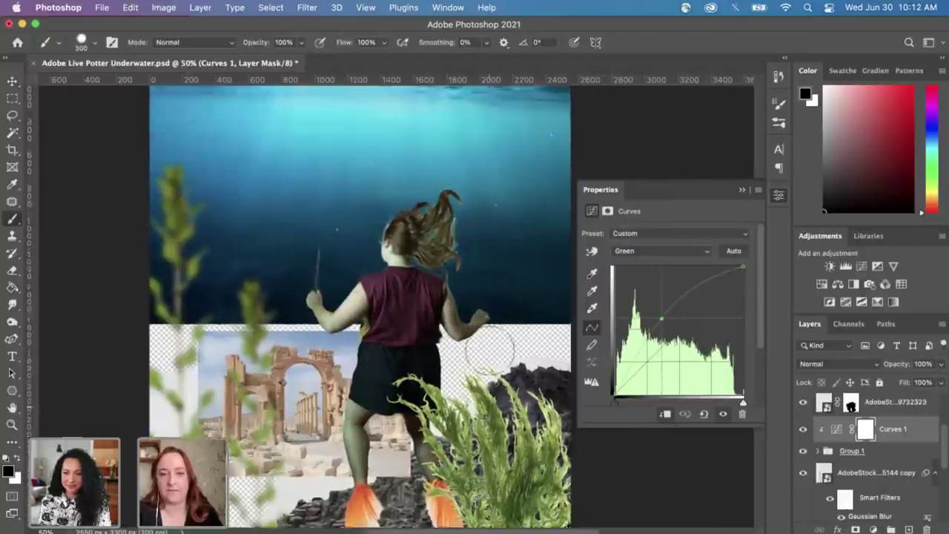
{"action": "scroll", "coordinate": [459, 296], "scroll_direction": "up", "scroll_amount": 3}
{"action": "scroll", "coordinate": [435, 212], "scroll_direction": "down", "scroll_amount": 4}
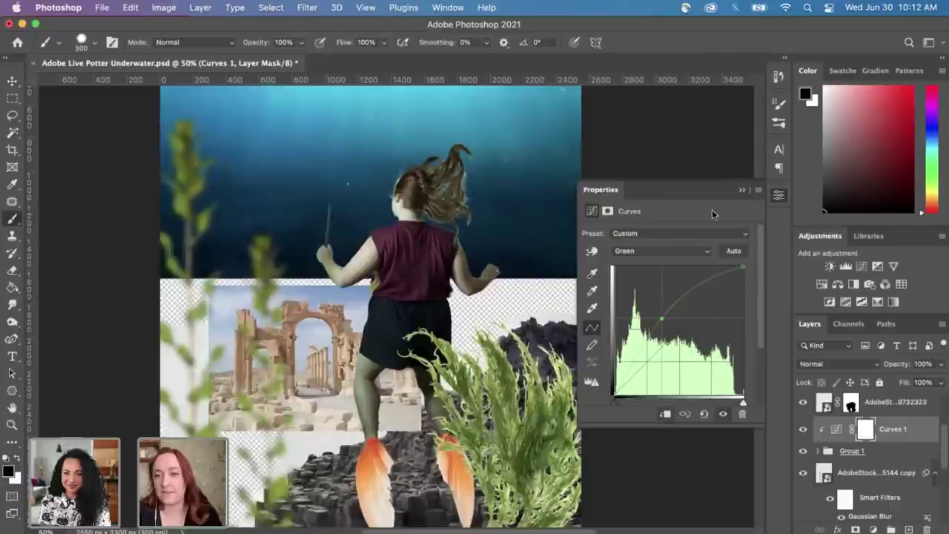
{"action": "left_click", "coordinate": [743, 191]}
{"action": "left_click", "coordinate": [898, 431]}
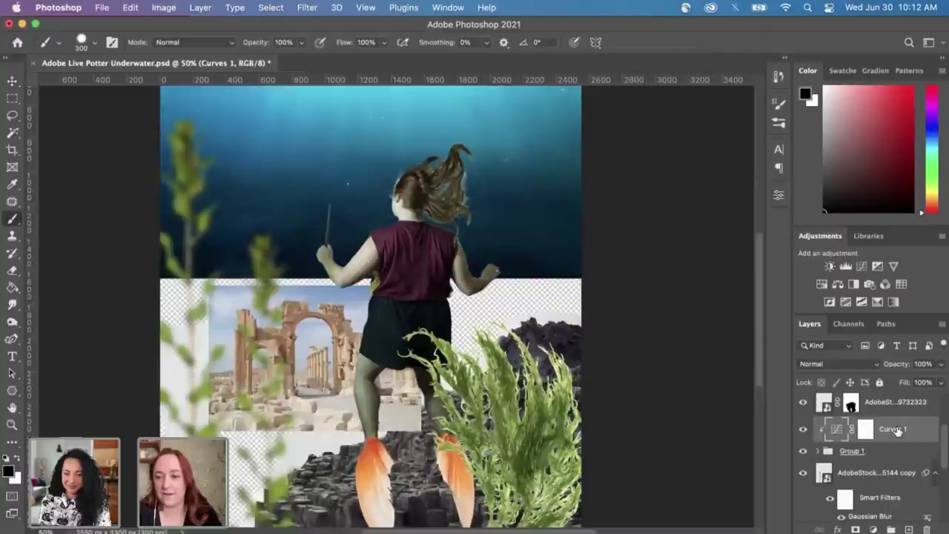
{"action": "key", "text": "Delete"}
Step: Add a Hue/Saturation adjustment layer set to Hue +155 and Saturation -44
{"action": "scroll", "coordinate": [573, 452], "scroll_direction": "down", "scroll_amount": 1}
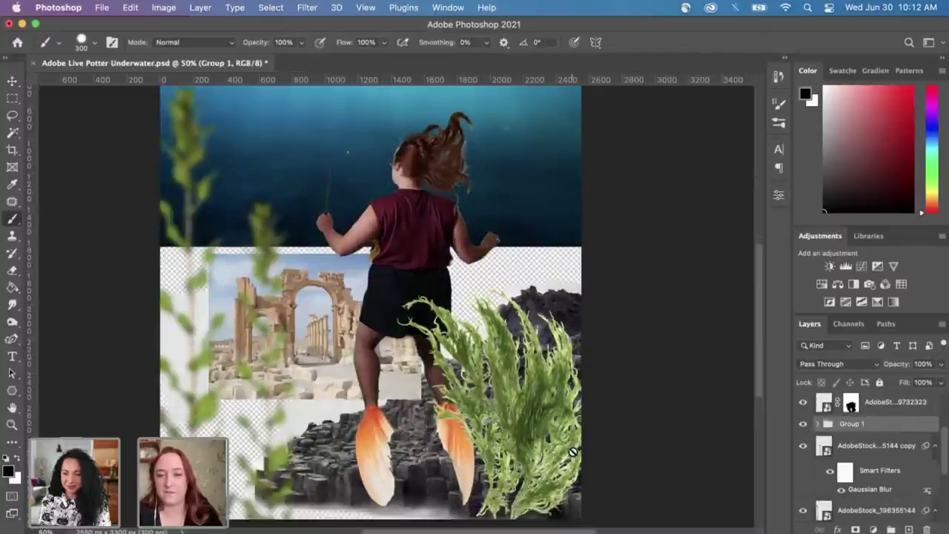
{"action": "left_click", "coordinate": [874, 528]}
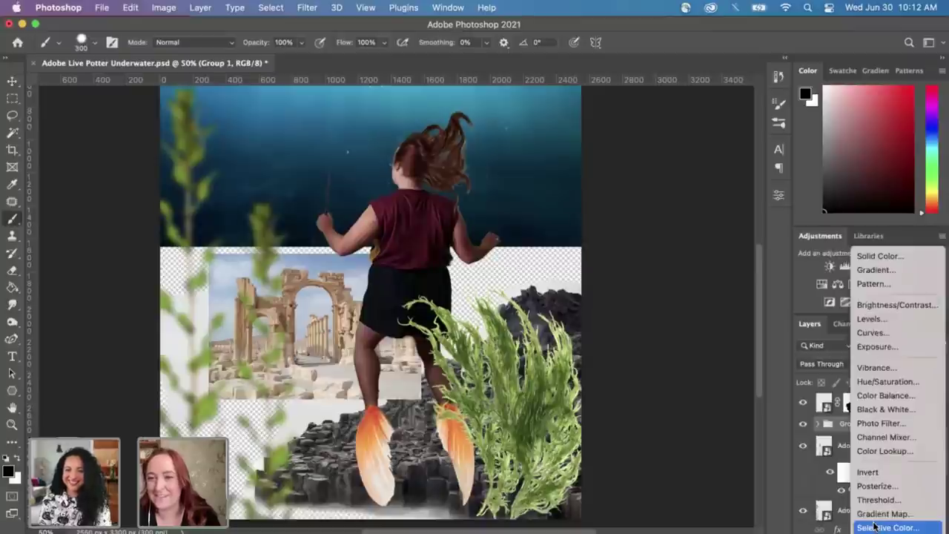
{"action": "left_click", "coordinate": [872, 387]}
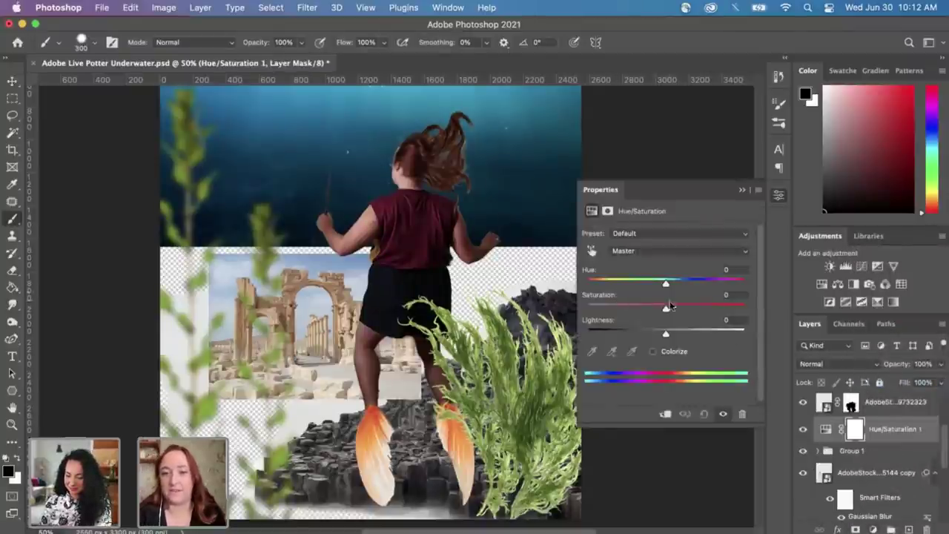
{"action": "left_click_drag", "start_coordinate": [667, 285], "coordinate": [737, 288]}
{"action": "left_click_drag", "start_coordinate": [665, 310], "coordinate": [632, 306]}
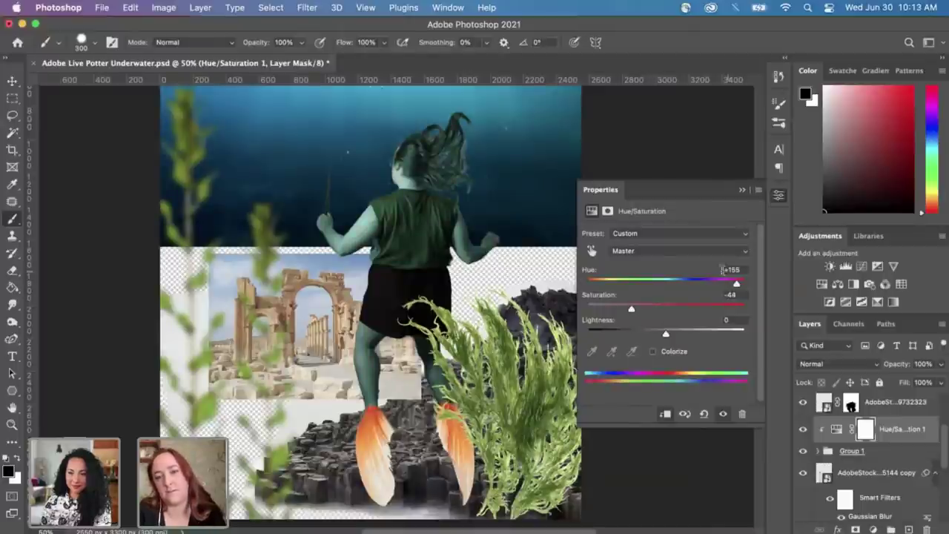
Step: Lower the Hue/Saturation 1 layer's opacity to 88%
{"action": "left_click", "coordinate": [742, 190]}
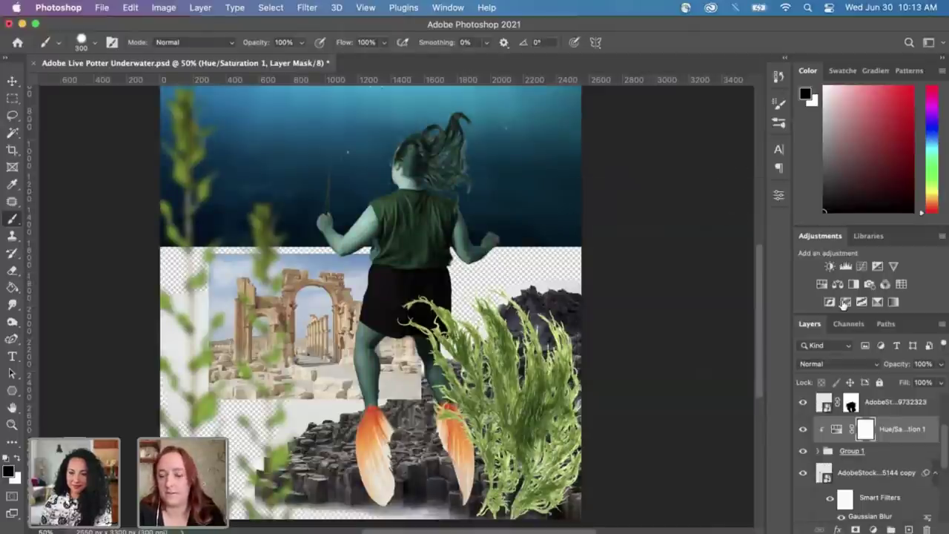
{"action": "left_click", "coordinate": [917, 430]}
{"action": "left_click", "coordinate": [942, 363]}
{"action": "mouse_move", "coordinate": [939, 381]}
{"action": "left_mouse_down"}
{"action": "mouse_move", "coordinate": [908, 384]}
{"action": "mouse_move", "coordinate": [932, 382]}
{"action": "left_mouse_up"}
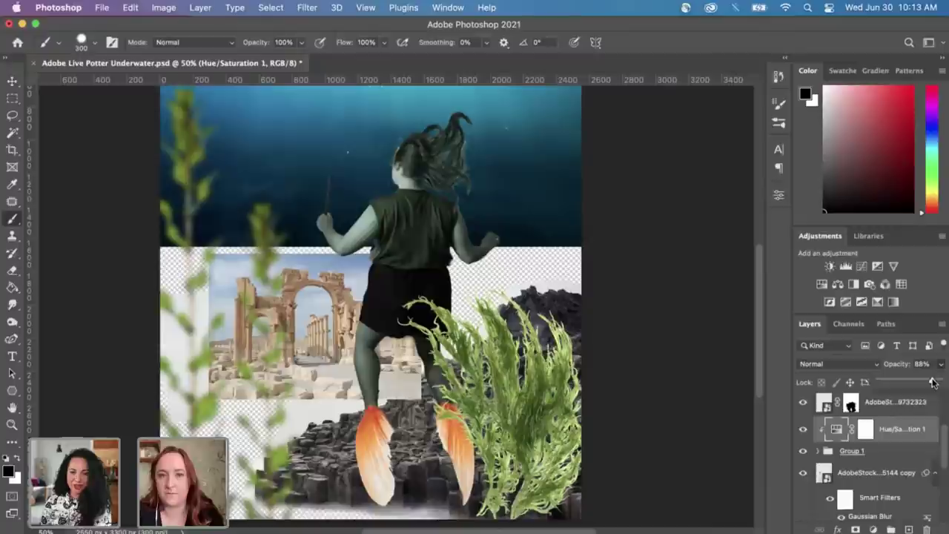
Step: Set the adjustment opacity to 88%, dismiss the rasterize alert, and switch to the Move tool
{"action": "left_click", "coordinate": [686, 316]}
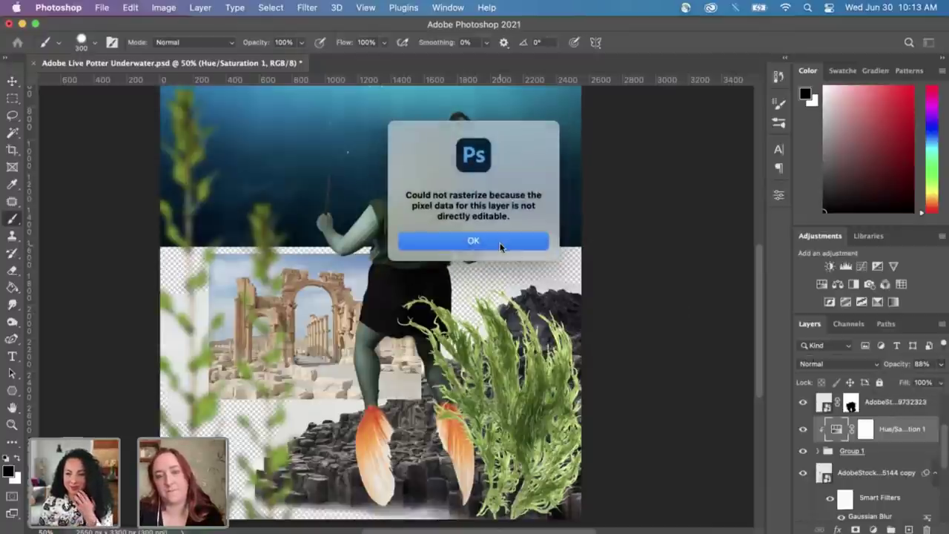
{"action": "left_click", "coordinate": [500, 243]}
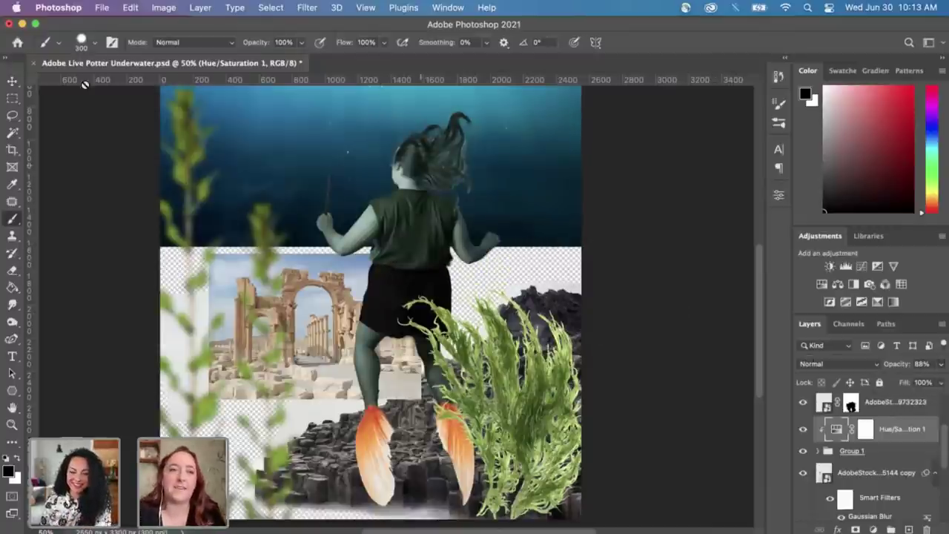
{"action": "left_click", "coordinate": [12, 80]}
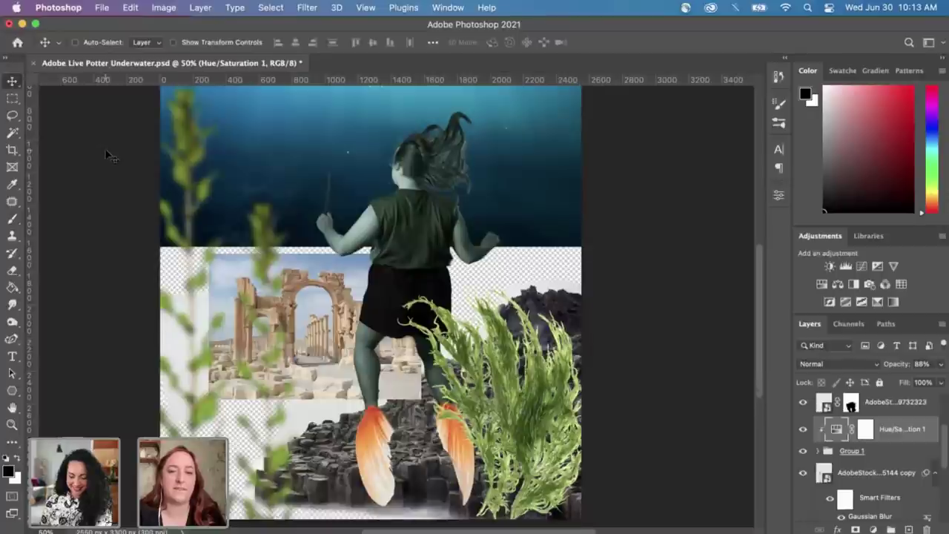
{"action": "scroll", "coordinate": [109, 151], "scroll_direction": "up", "scroll_amount": 3}
{"action": "key", "text": "super+minus"}
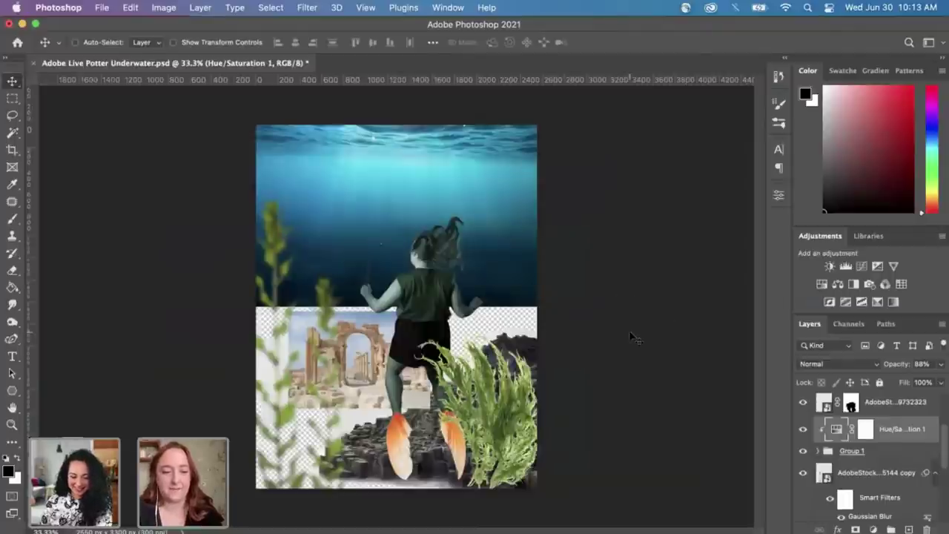
{"action": "key", "text": "super+plus"}
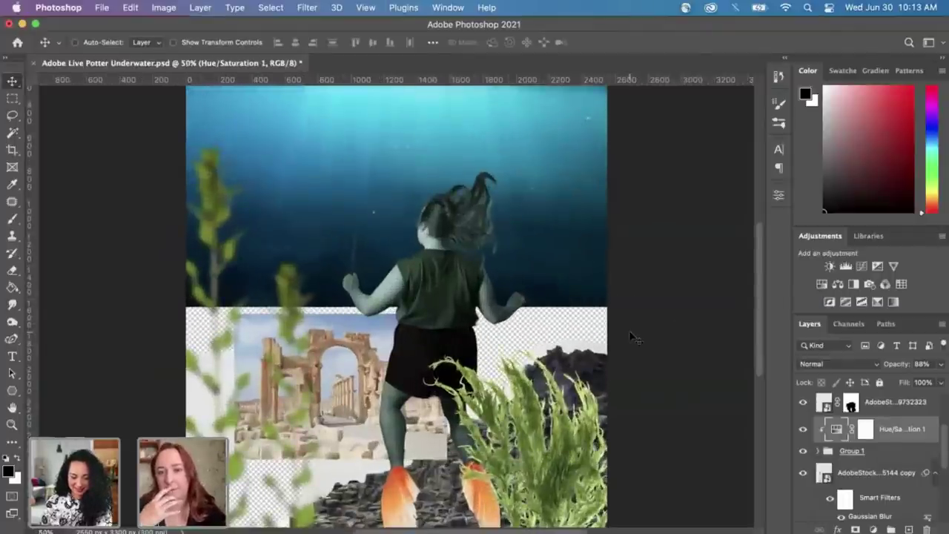
{"action": "scroll", "coordinate": [635, 376], "scroll_direction": "down", "scroll_amount": 3}
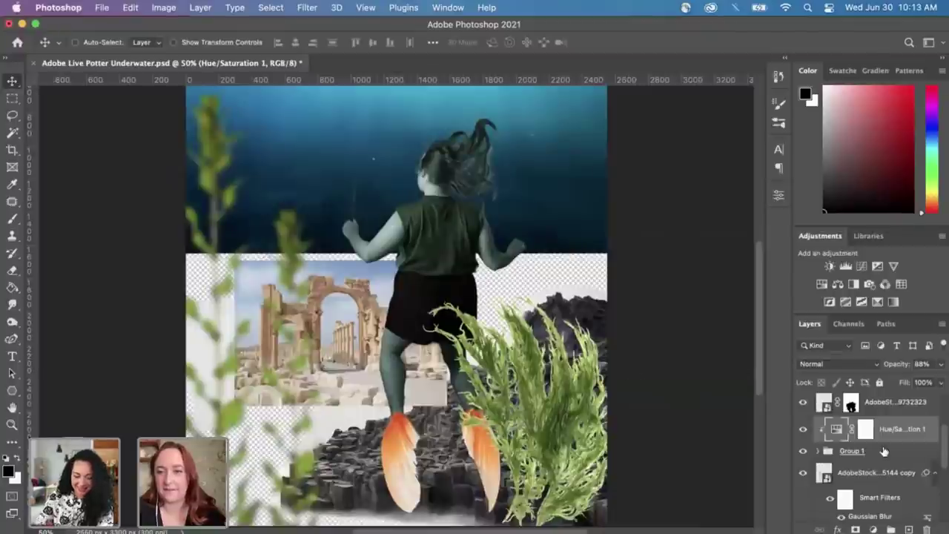
Step: Toggle the Hue/Saturation 1 layer's visibility to compare the tinted and original girl
{"action": "left_click", "coordinate": [804, 430]}
{"action": "left_click", "coordinate": [804, 430]}
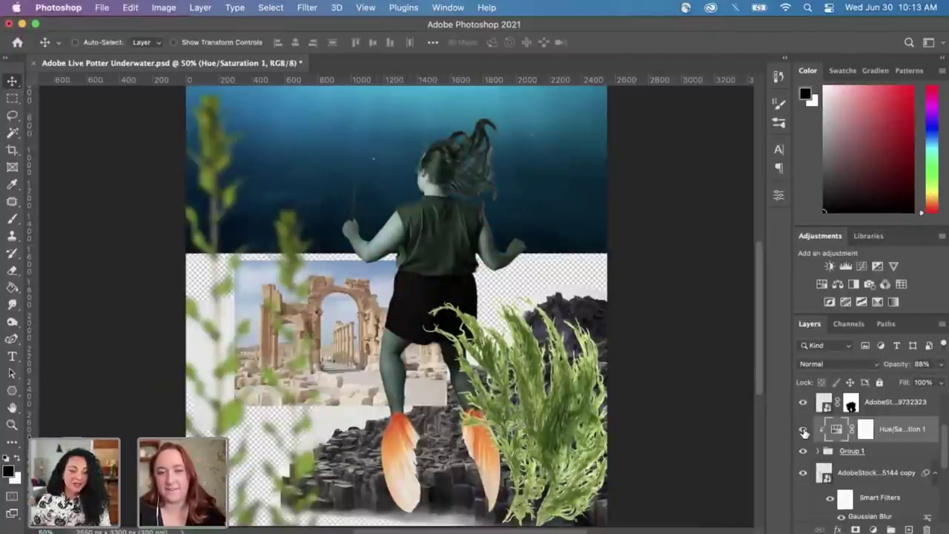
{"action": "left_click", "coordinate": [805, 431]}
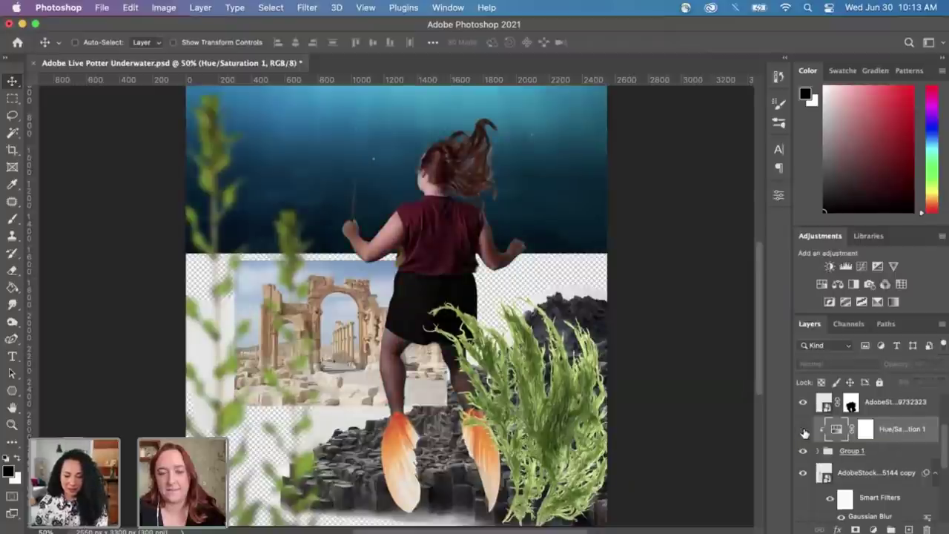
{"action": "left_click", "coordinate": [804, 431]}
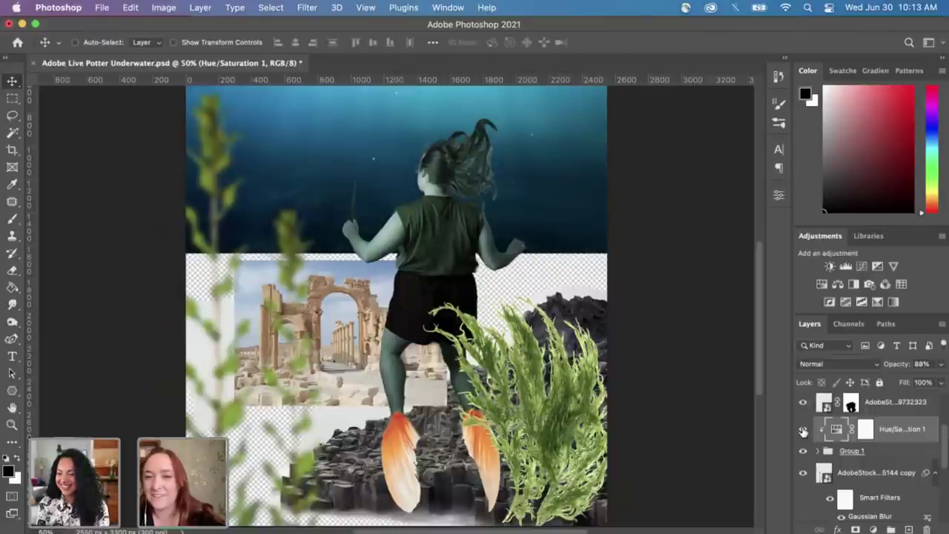
{"action": "scroll", "coordinate": [693, 376], "scroll_direction": "up", "scroll_amount": 2}
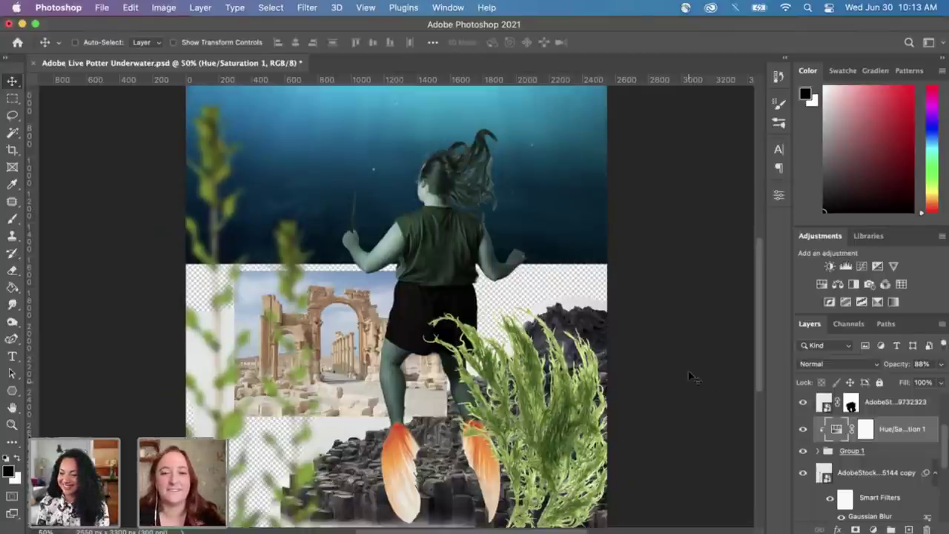
{"action": "left_click", "coordinate": [803, 430]}
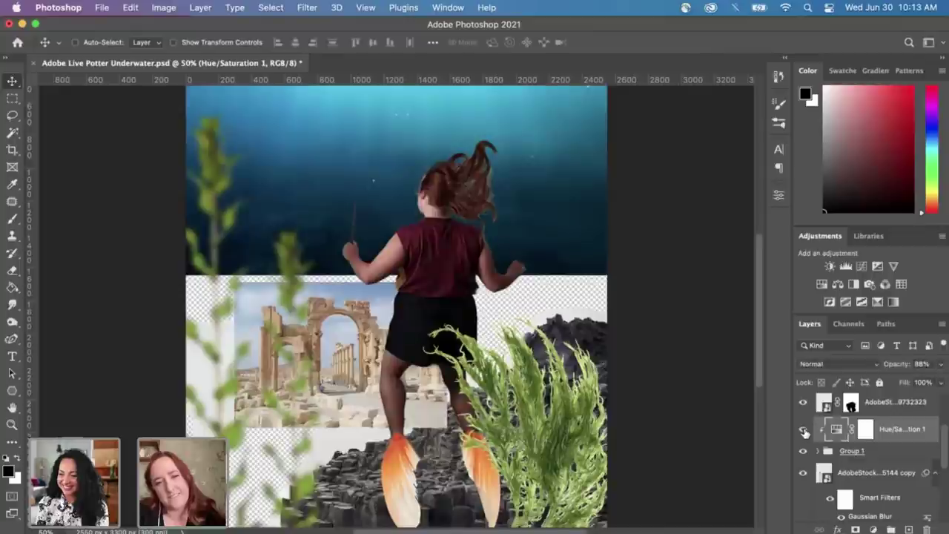
{"action": "left_click", "coordinate": [803, 430]}
{"action": "left_click", "coordinate": [805, 430]}
{"action": "left_click", "coordinate": [804, 430]}
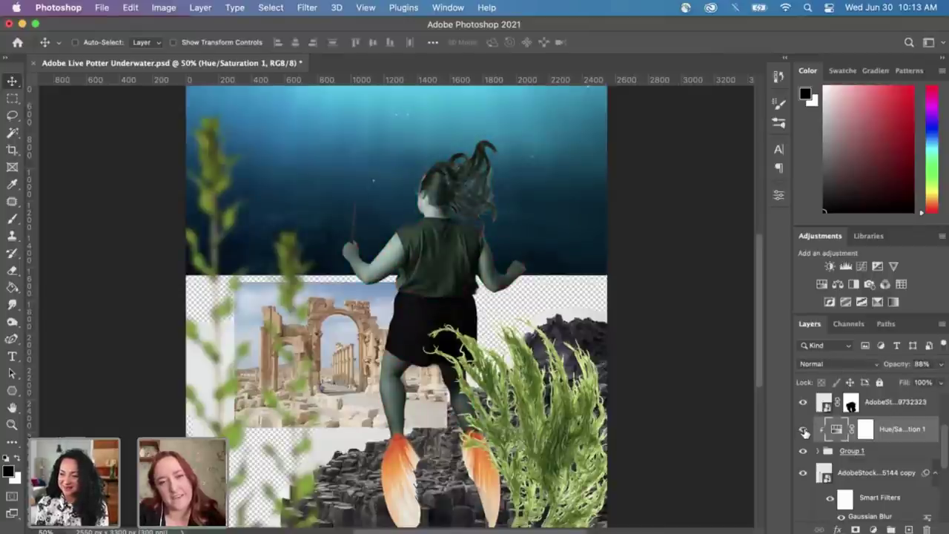
Step: After a final comparison, delete the Hue/Saturation 1 adjustment layer
{"action": "left_click", "coordinate": [804, 430]}
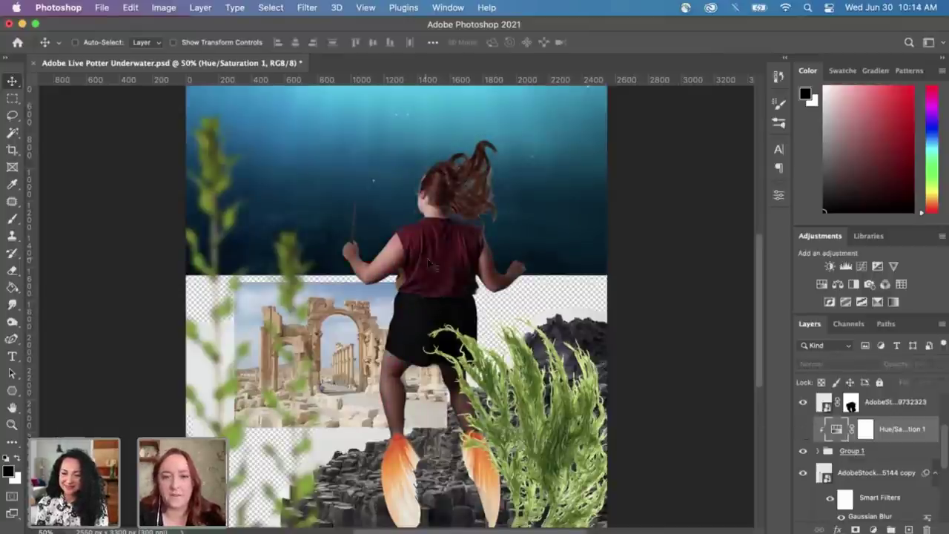
{"action": "left_click", "coordinate": [804, 431]}
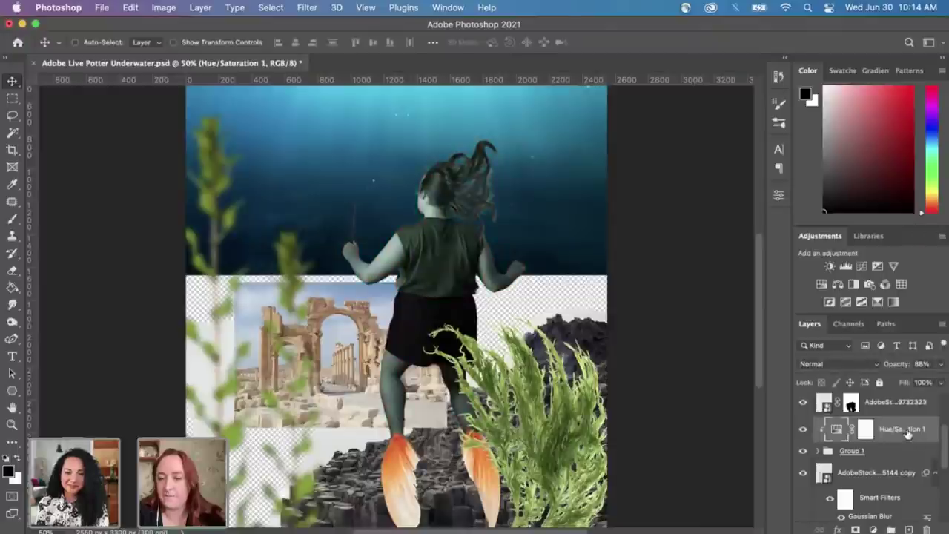
{"action": "left_click", "coordinate": [803, 432]}
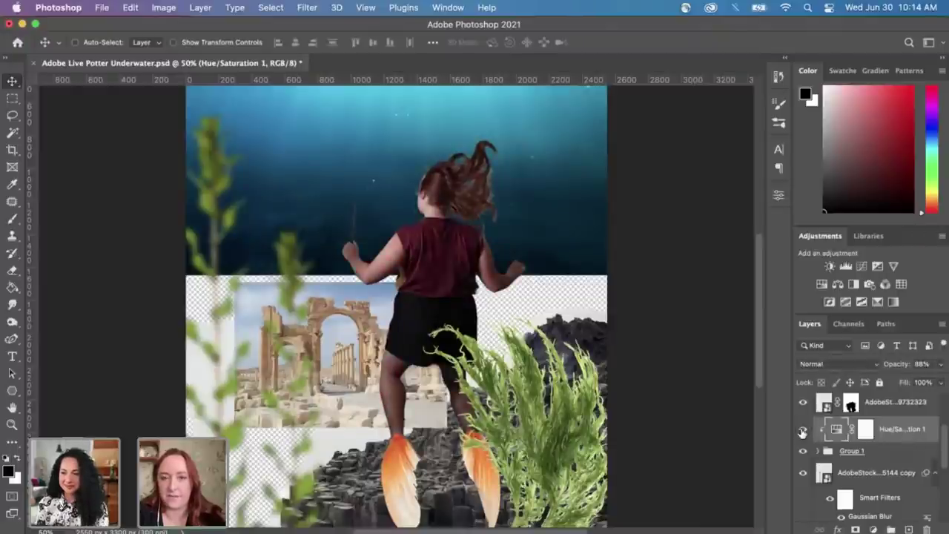
{"action": "left_click", "coordinate": [803, 432]}
{"action": "left_click", "coordinate": [803, 432]}
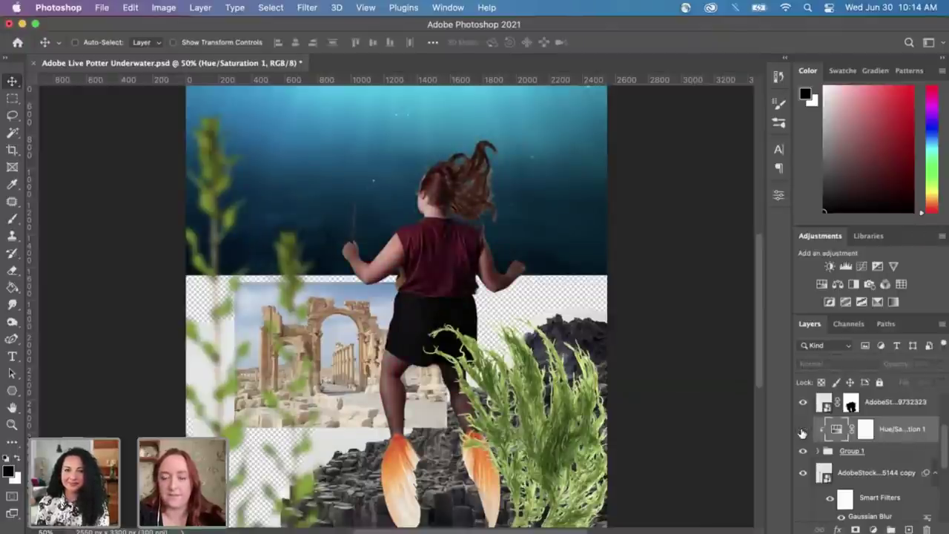
{"action": "key", "text": "Delete"}
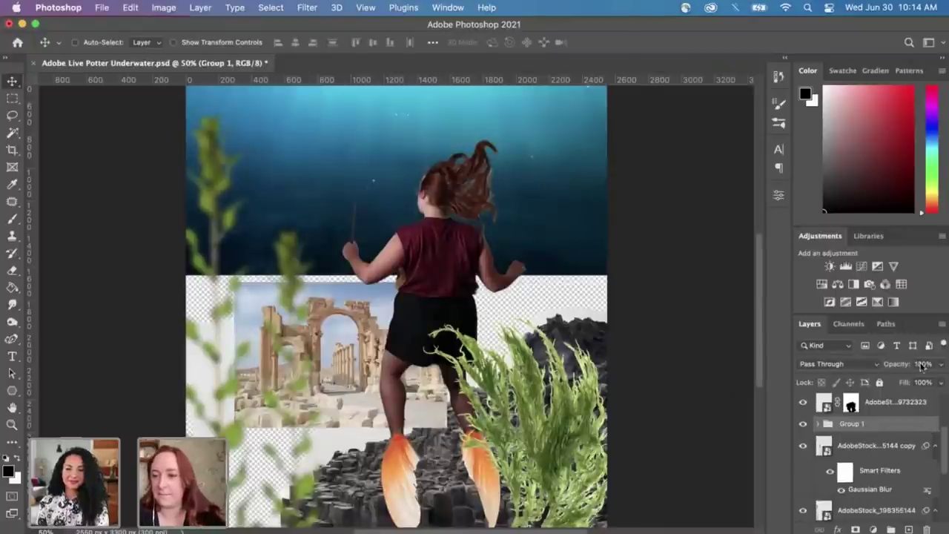
{"action": "left_click", "coordinate": [873, 529]}
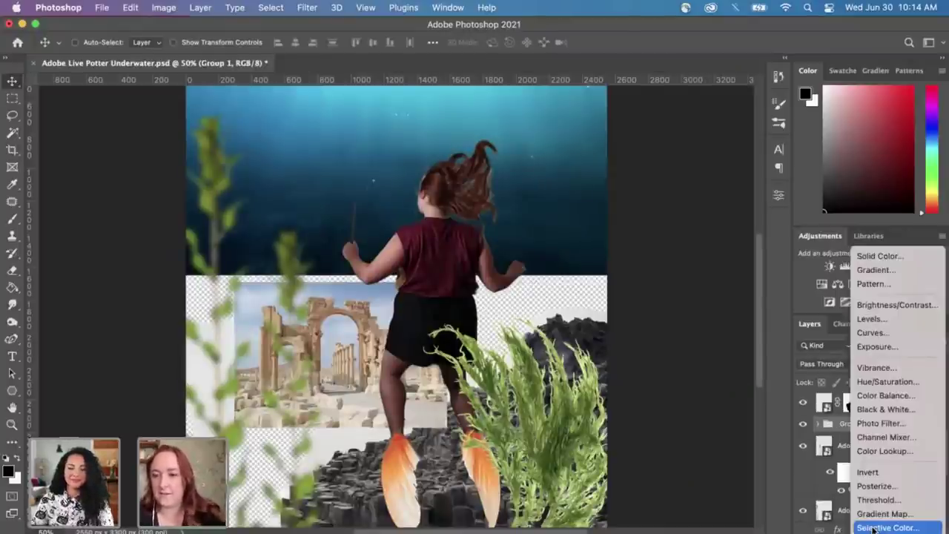
{"action": "left_click", "coordinate": [899, 451]}
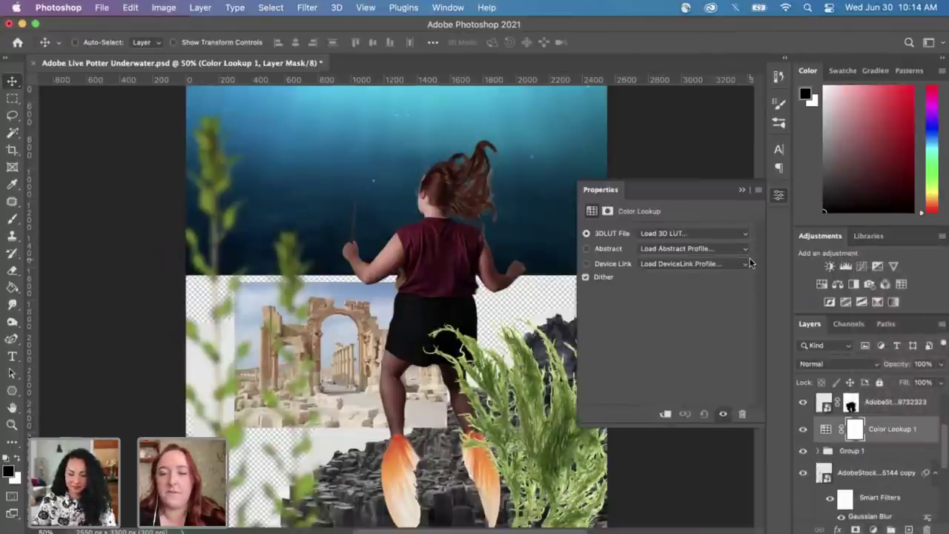
{"action": "left_click", "coordinate": [696, 234]}
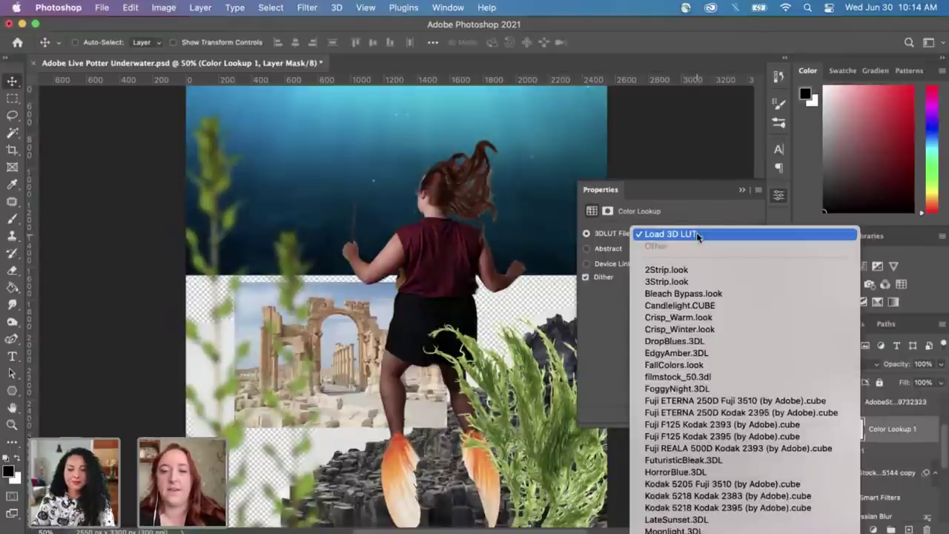
{"action": "left_click", "coordinate": [683, 272]}
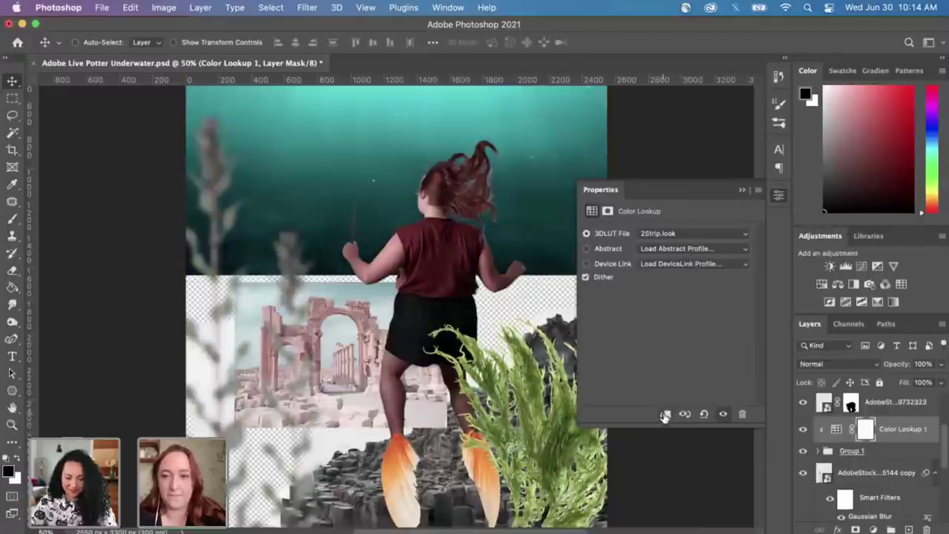
{"action": "left_click", "coordinate": [673, 236]}
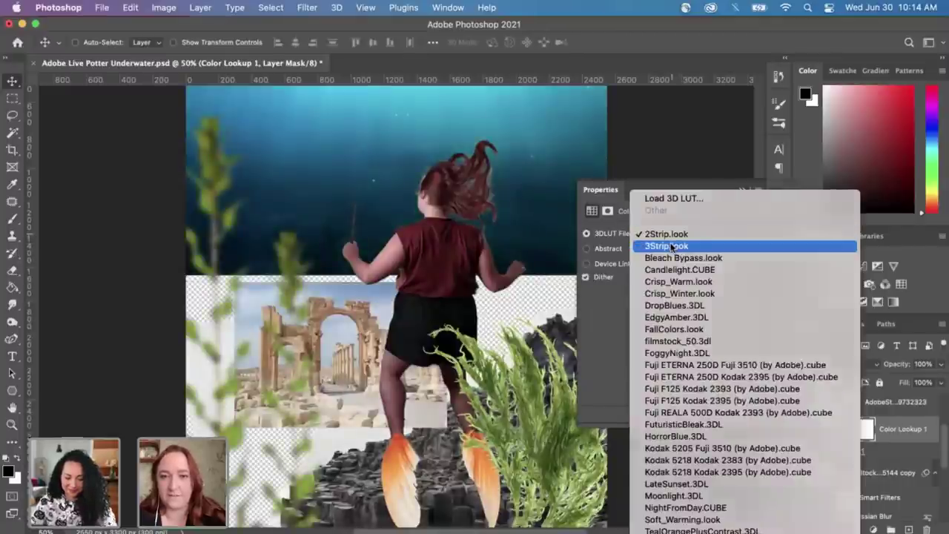
{"action": "left_click", "coordinate": [670, 245]}
{"action": "left_click", "coordinate": [659, 236]}
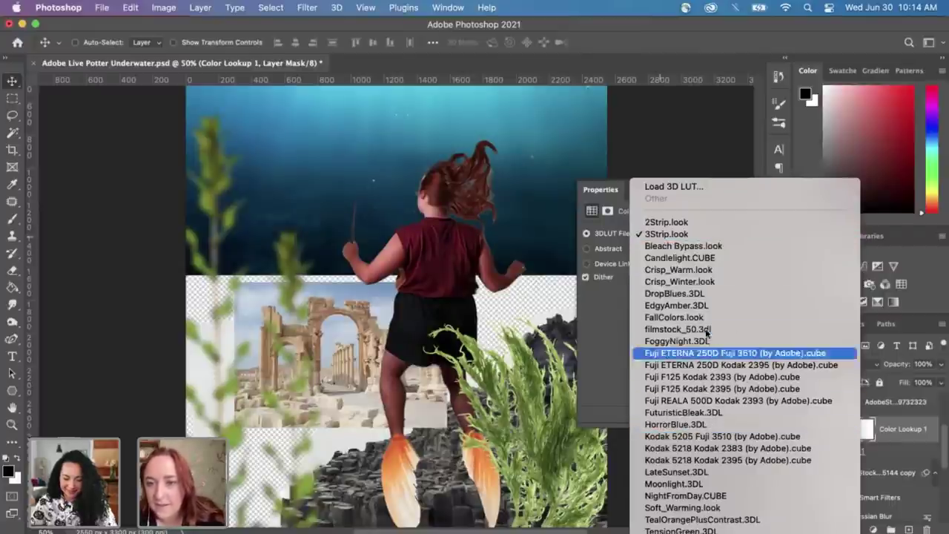
{"action": "left_click", "coordinate": [694, 424]}
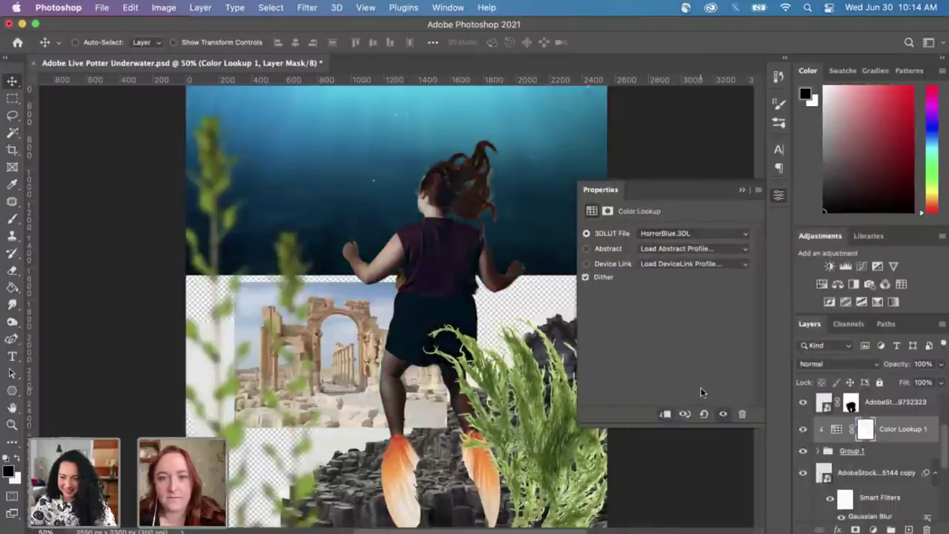
{"action": "left_click", "coordinate": [677, 234]}
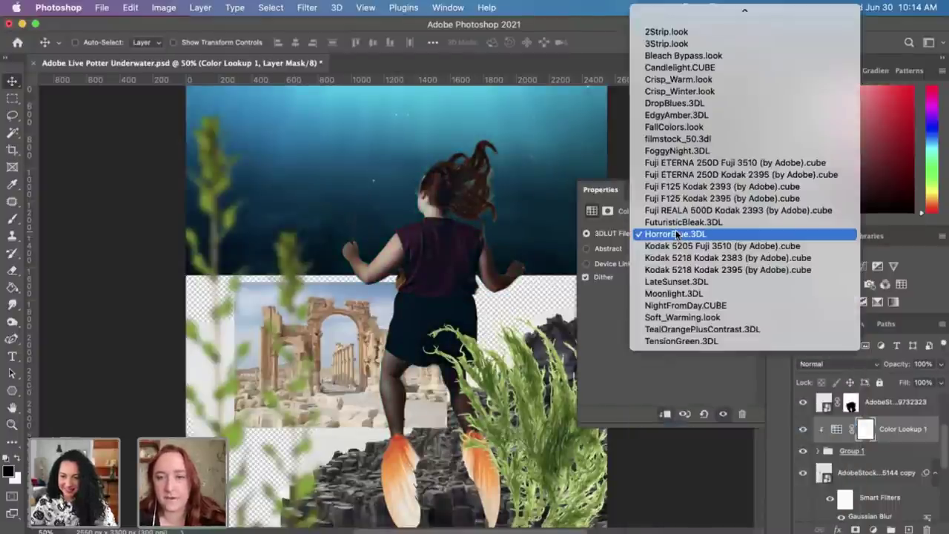
{"action": "left_click", "coordinate": [683, 342]}
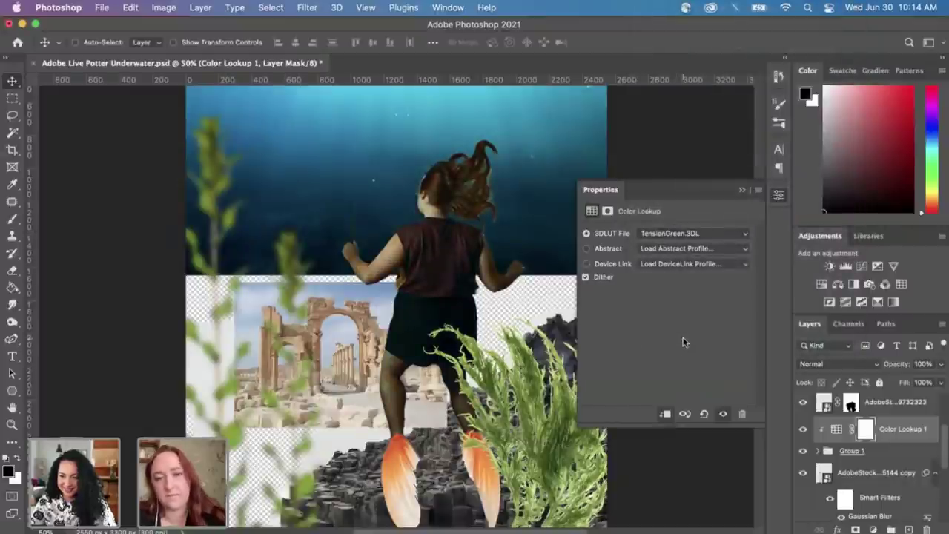
{"action": "left_click", "coordinate": [690, 233]}
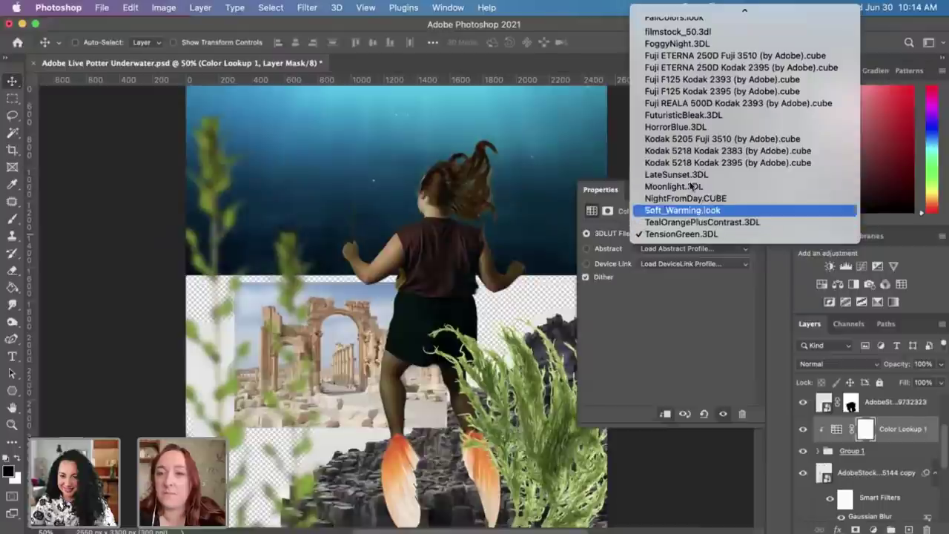
{"action": "left_click", "coordinate": [689, 186]}
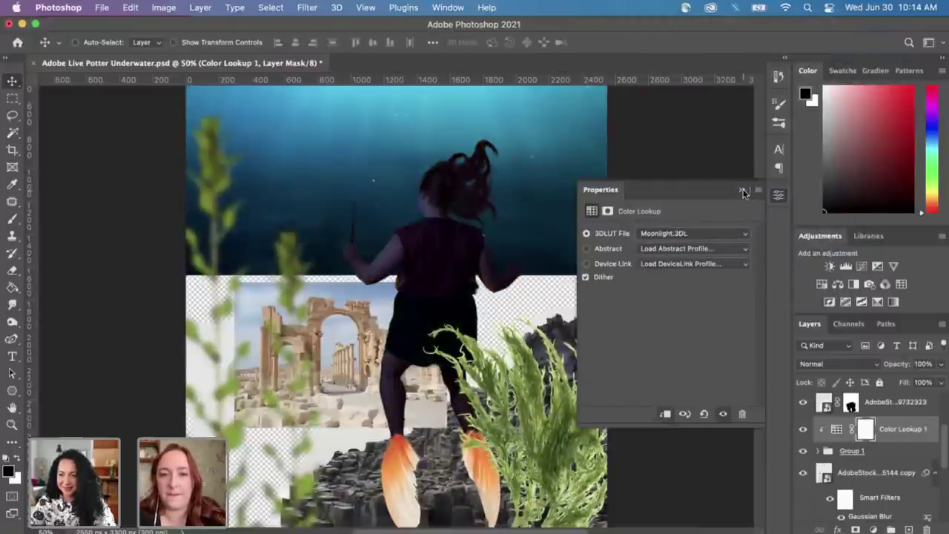
{"action": "left_click", "coordinate": [695, 234]}
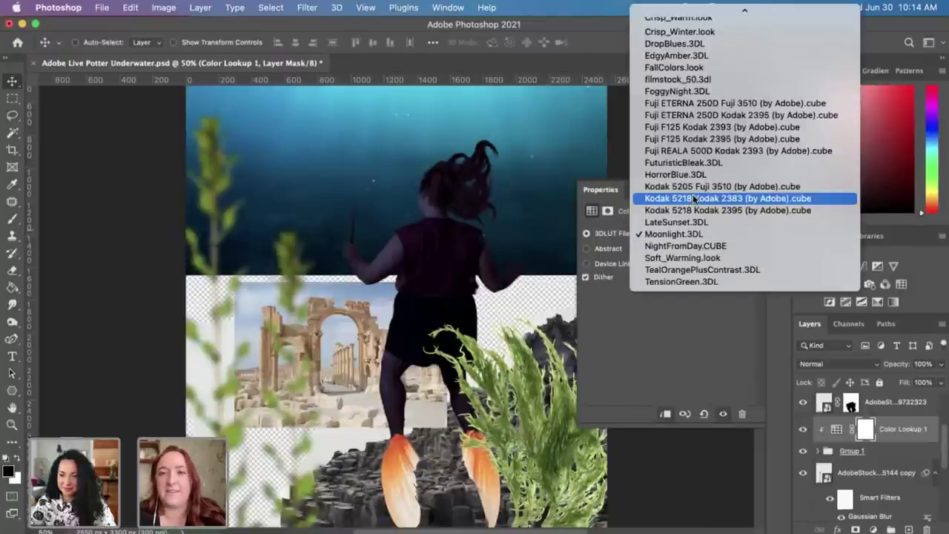
{"action": "scroll", "coordinate": [690, 189], "scroll_direction": "up", "scroll_amount": 3}
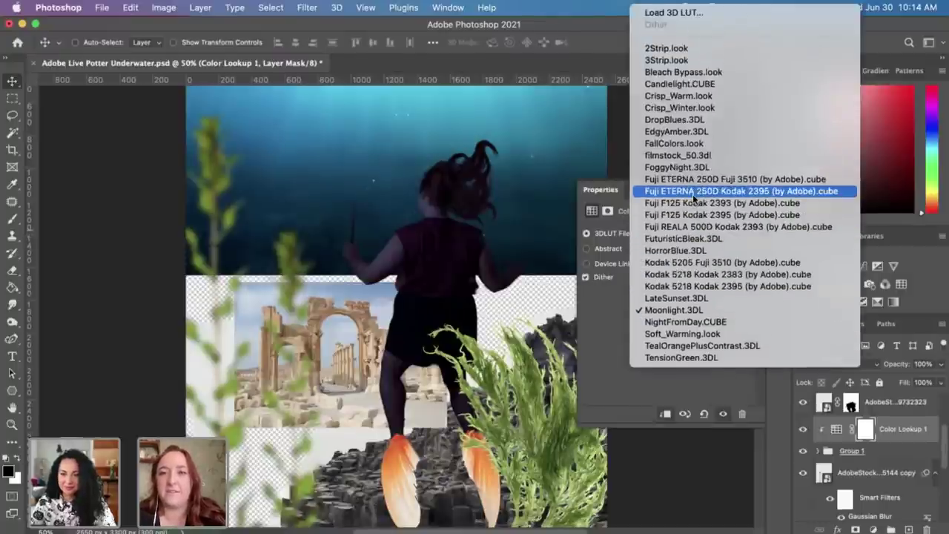
{"action": "left_click", "coordinate": [672, 60]}
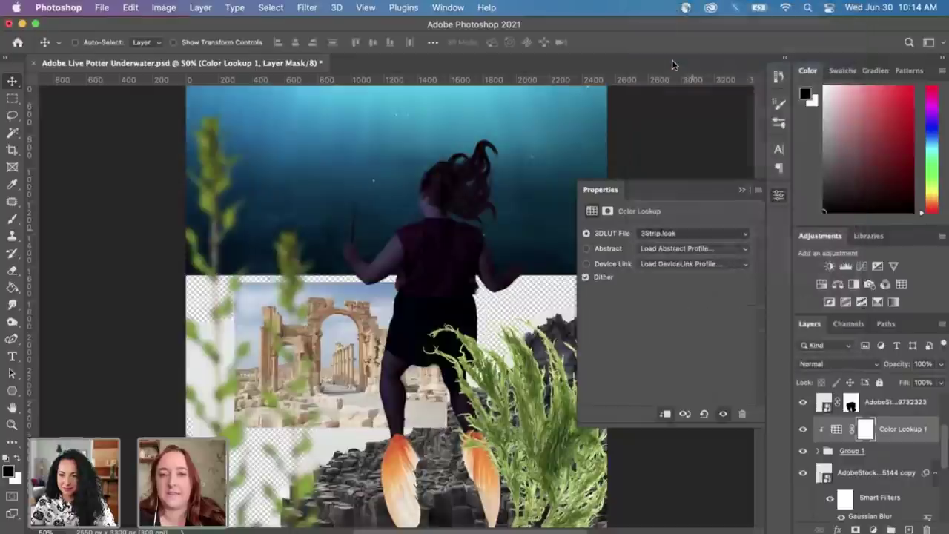
{"action": "left_click", "coordinate": [744, 190]}
{"action": "key", "text": "Delete"}
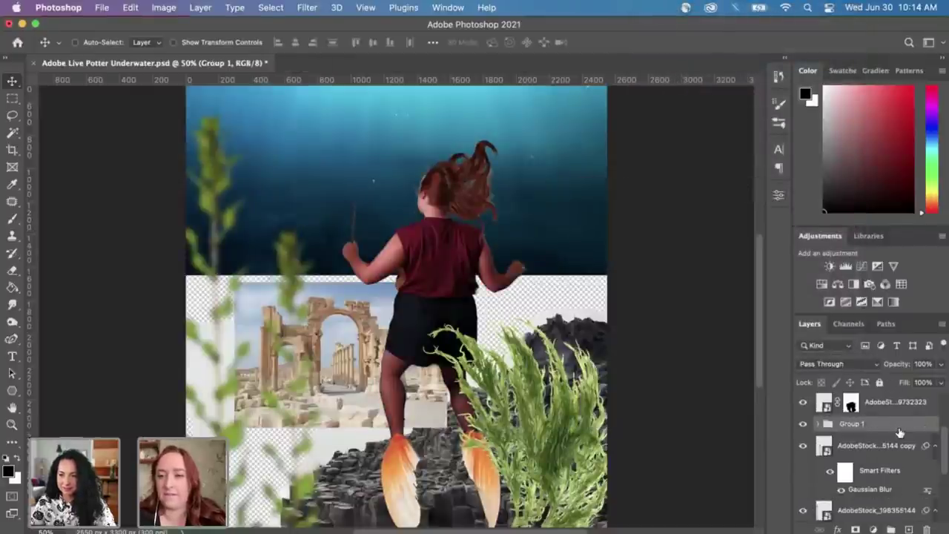
{"action": "scroll", "coordinate": [899, 433], "scroll_direction": "up", "scroll_amount": 2}
{"action": "left_click", "coordinate": [882, 410]}
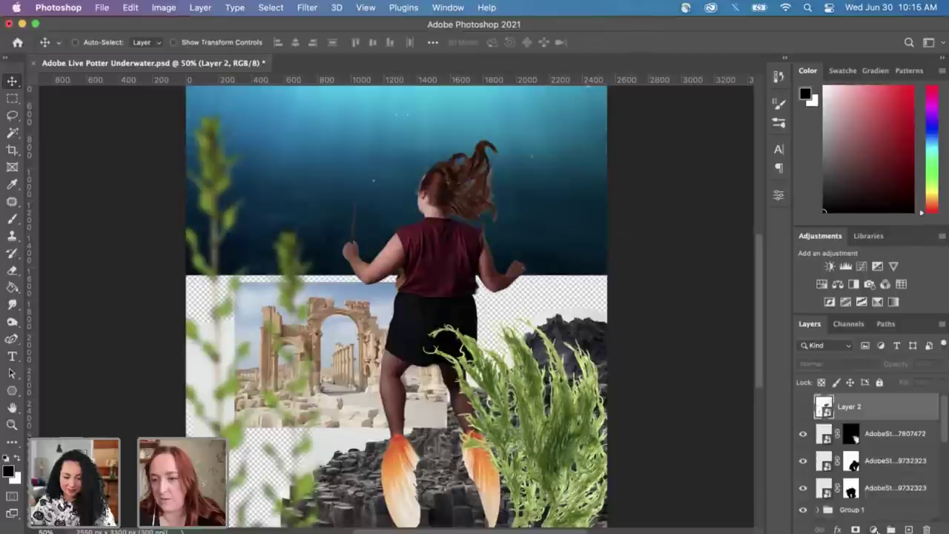
{"action": "left_click", "coordinate": [874, 530]}
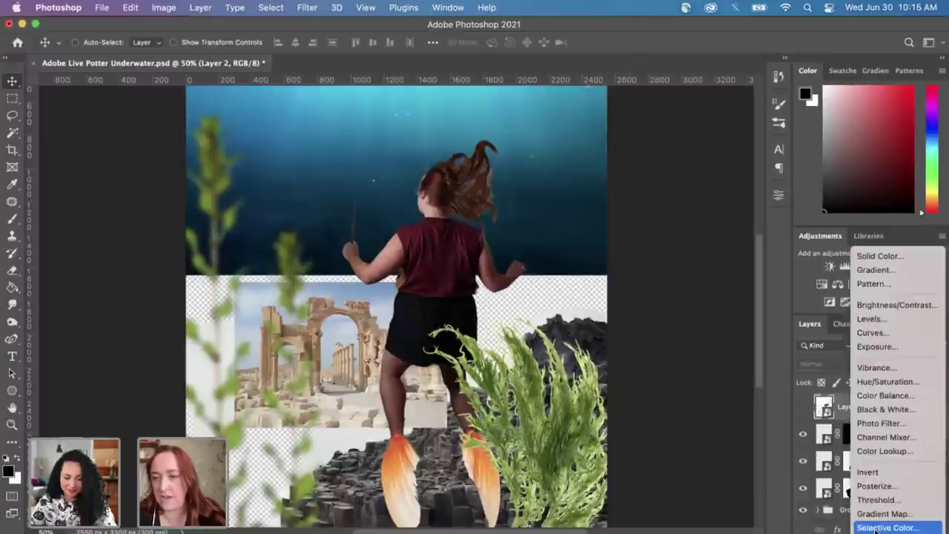
{"action": "left_click", "coordinate": [881, 452]}
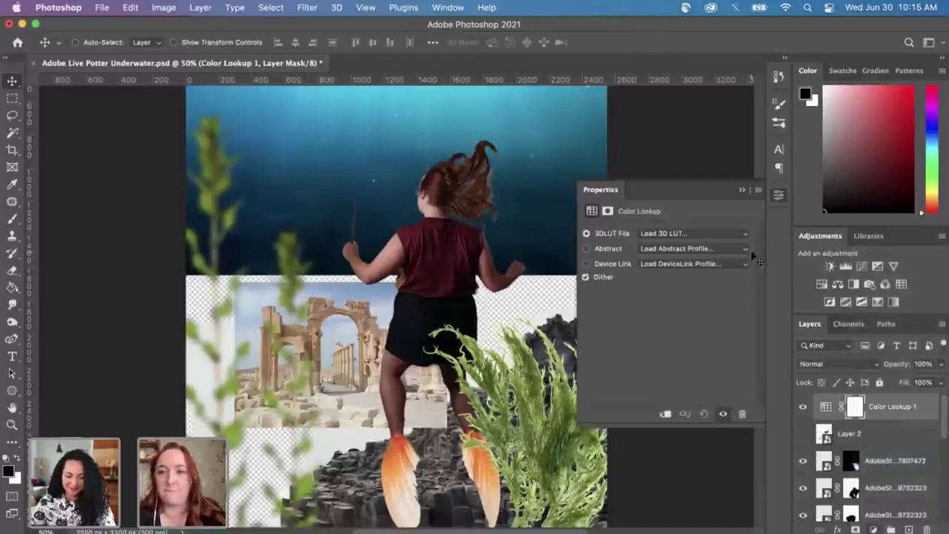
{"action": "left_click", "coordinate": [689, 236]}
{"action": "left_click", "coordinate": [666, 269]}
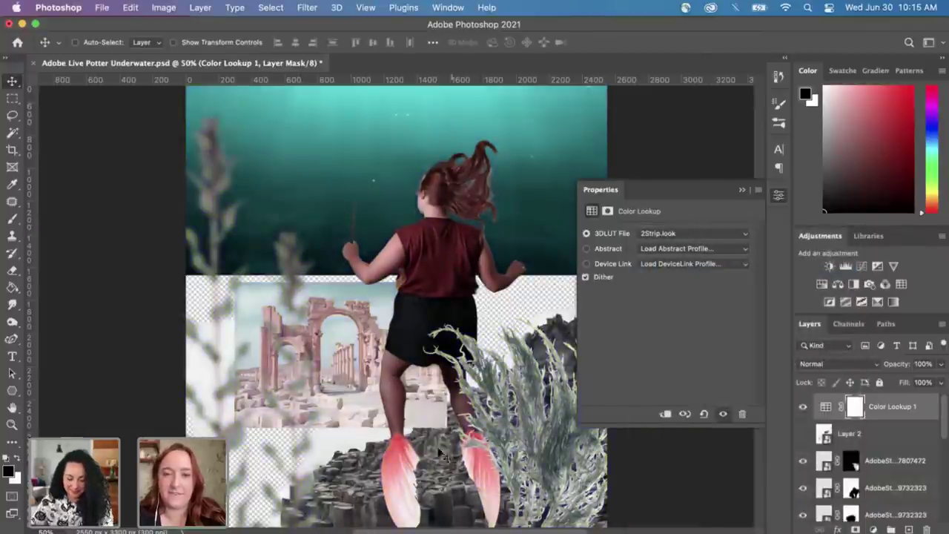
{"action": "left_click", "coordinate": [694, 235]}
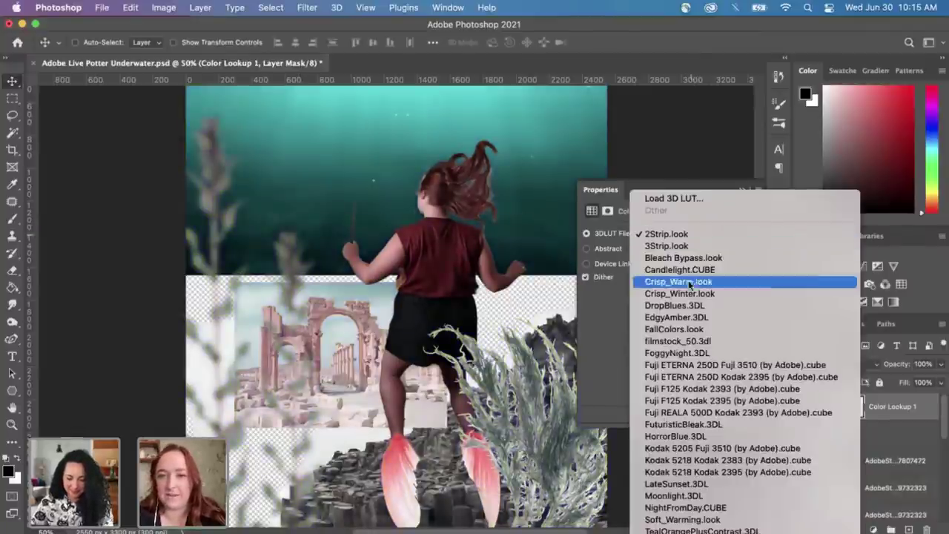
{"action": "left_click", "coordinate": [697, 312]}
{"action": "left_click", "coordinate": [694, 234]}
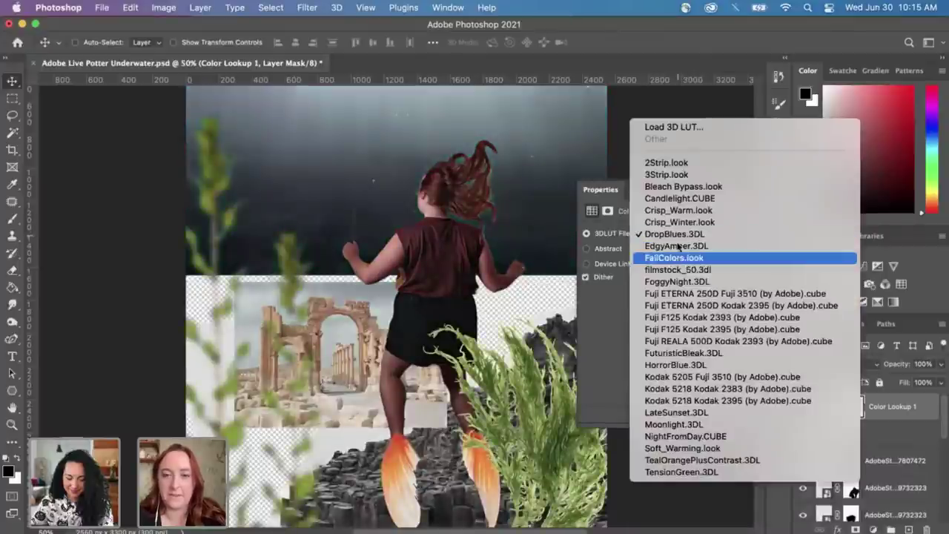
{"action": "left_click", "coordinate": [675, 436]}
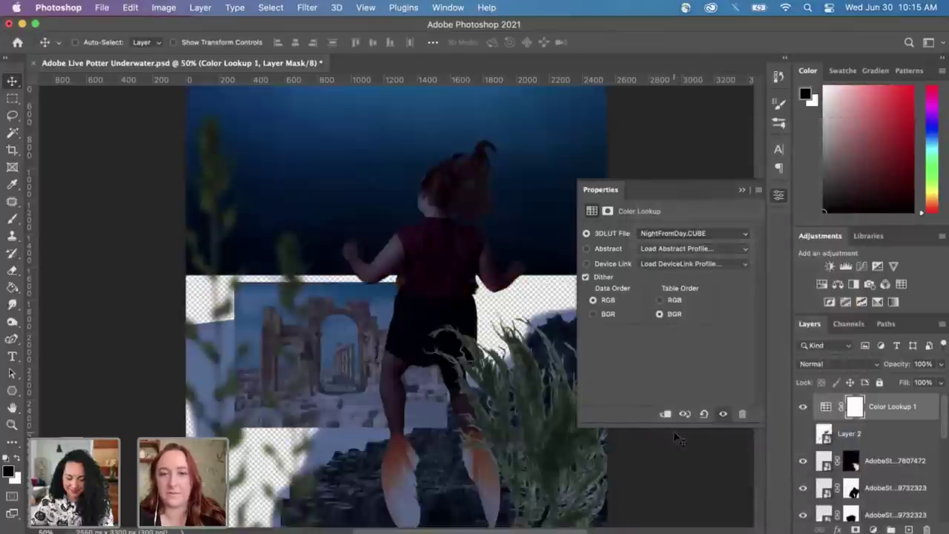
{"action": "left_click", "coordinate": [745, 189]}
{"action": "key", "text": "BackSpace"}
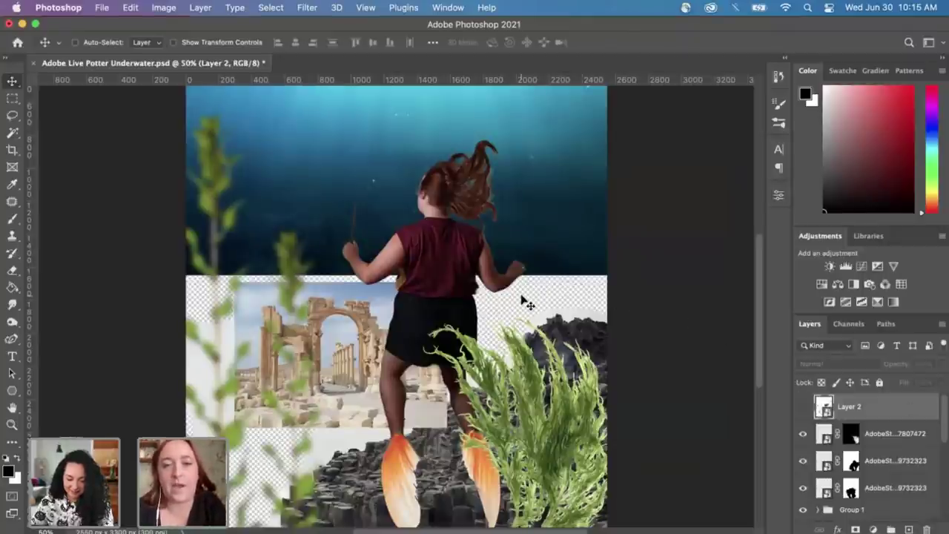
{"action": "scroll", "coordinate": [527, 302], "scroll_direction": "down", "scroll_amount": 1}
{"action": "scroll", "coordinate": [853, 445], "scroll_direction": "down", "scroll_amount": 3}
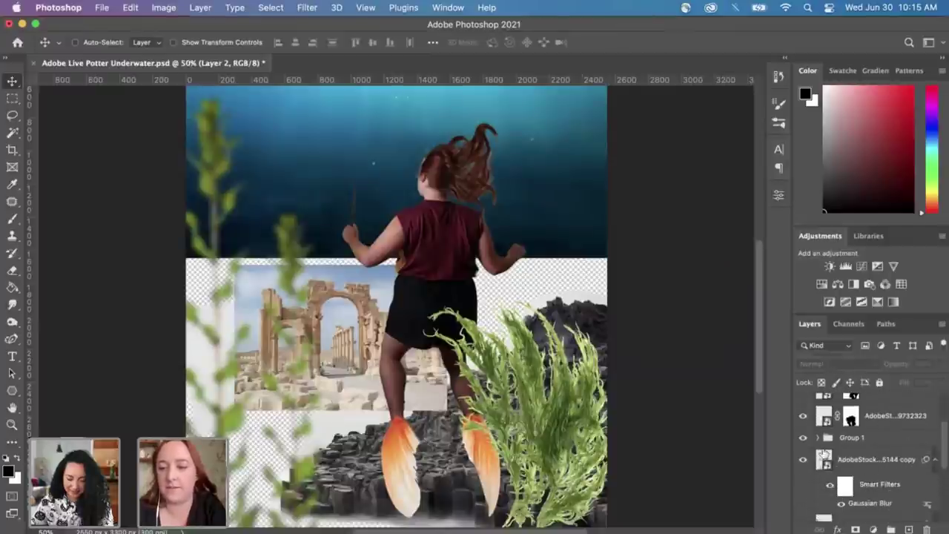
{"action": "left_click", "coordinate": [817, 438]}
{"action": "left_click", "coordinate": [817, 438]}
{"action": "left_click", "coordinate": [866, 439]}
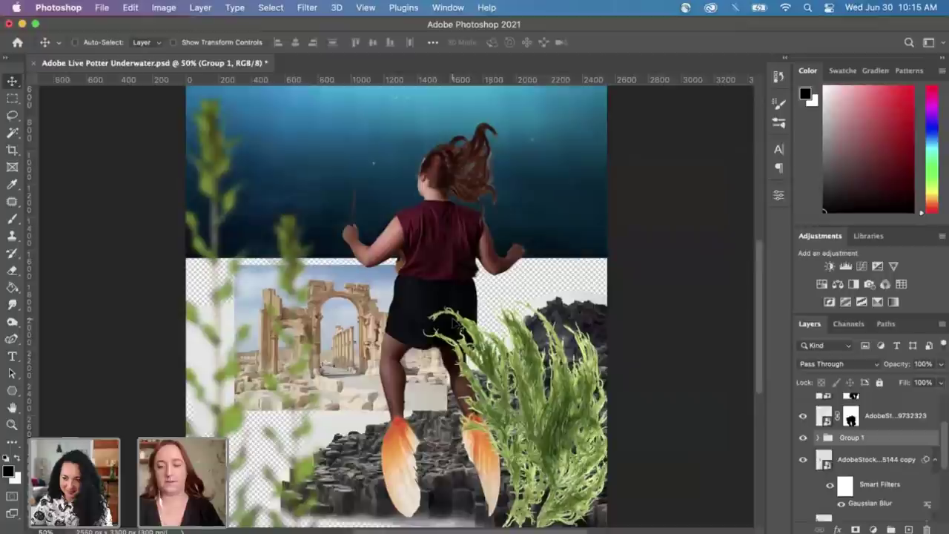
{"action": "scroll", "coordinate": [416, 236], "scroll_direction": "up", "scroll_amount": 1}
{"action": "scroll", "coordinate": [411, 233], "scroll_direction": "up", "scroll_amount": 5}
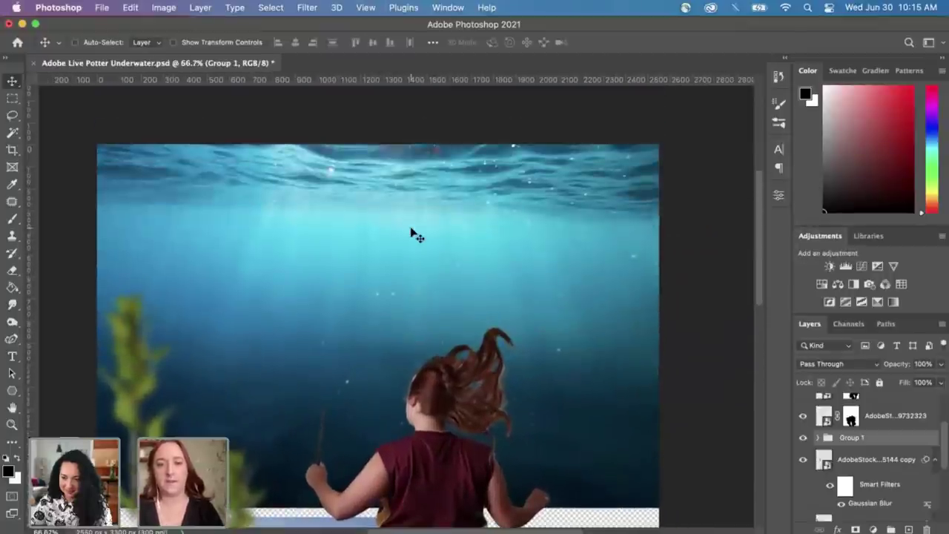
{"action": "key", "text": "super+minus"}
{"action": "key", "text": "super+minus"}
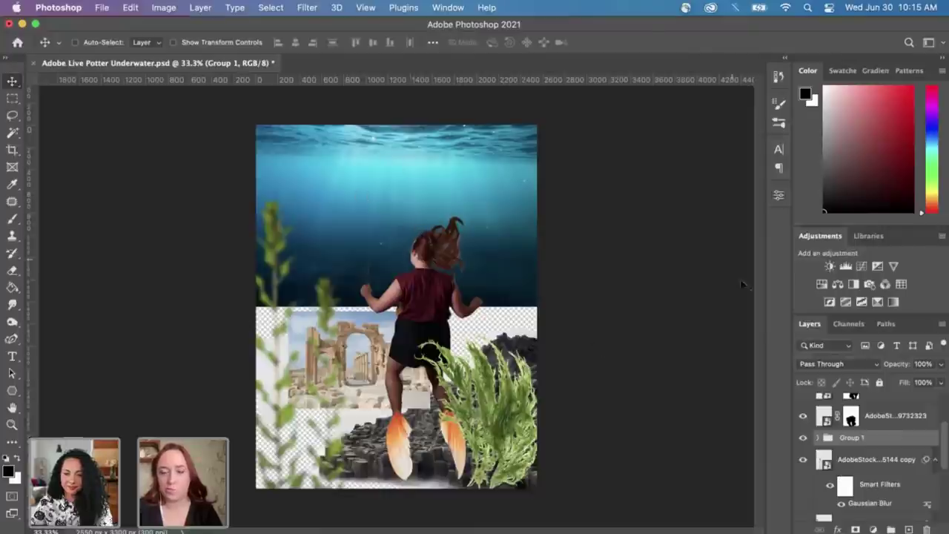
Step: Free Transform the ocean photo layer, tilting it slightly and enlarging it from a corner
{"action": "scroll", "coordinate": [870, 488], "scroll_direction": "down", "scroll_amount": 3}
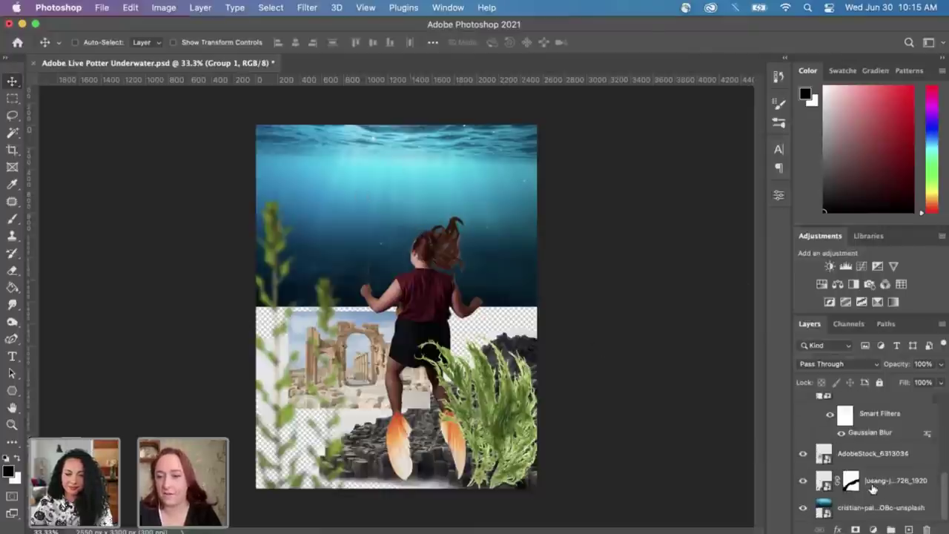
{"action": "left_click", "coordinate": [871, 512]}
{"action": "key", "text": "ctrl+t"}
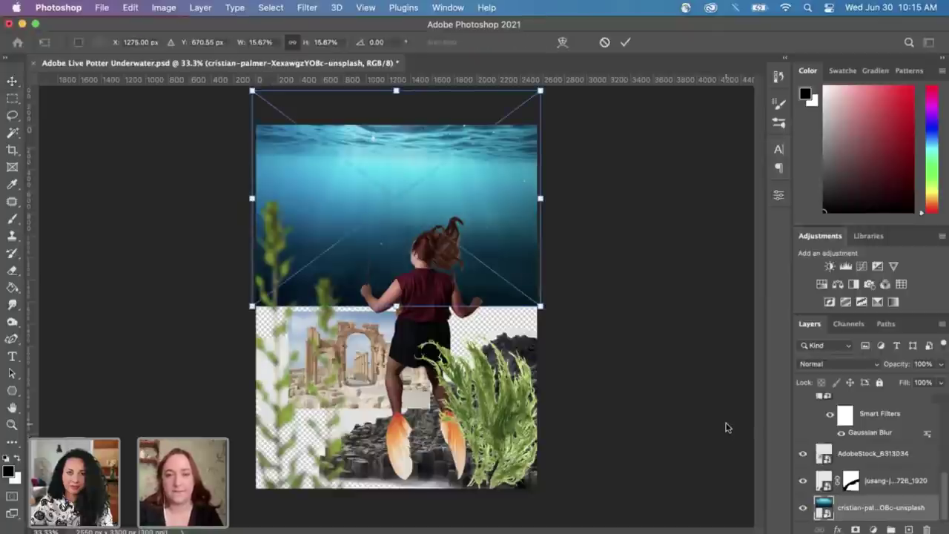
{"action": "mouse_move", "coordinate": [562, 253]}
{"action": "left_mouse_down"}
{"action": "mouse_move", "coordinate": [555, 232]}
{"action": "mouse_move", "coordinate": [573, 245]}
{"action": "left_mouse_up"}
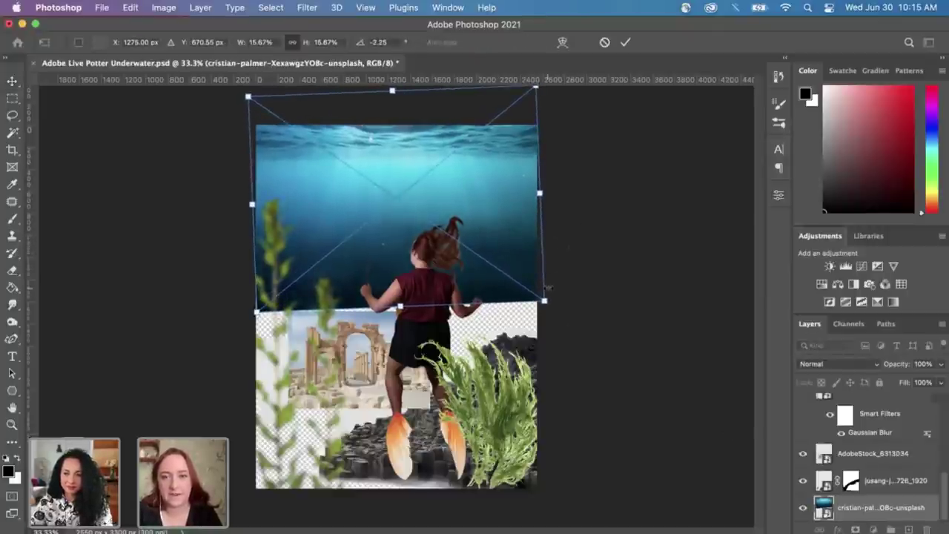
{"action": "left_click_drag", "start_coordinate": [548, 300], "coordinate": [640, 358]}
{"action": "key", "text": "super+minus"}
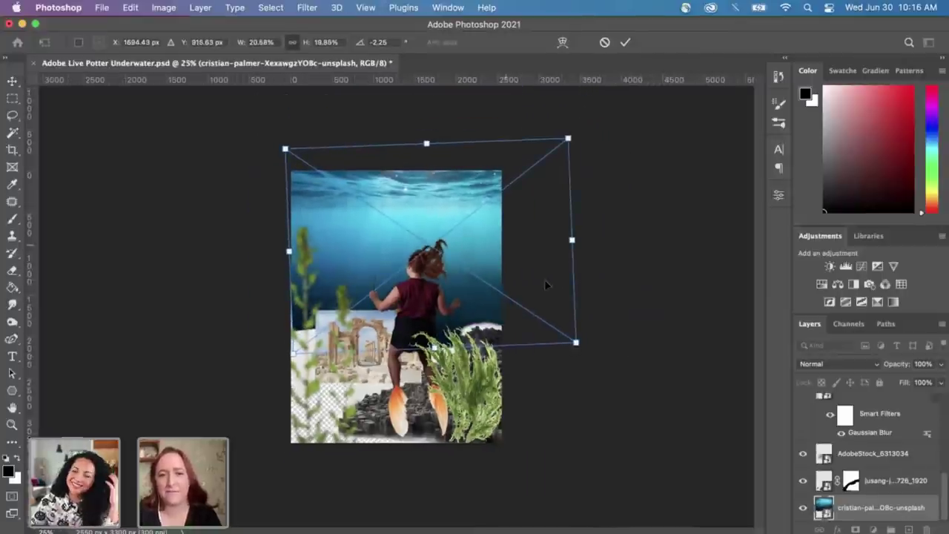
Step: Fine-tune the ocean photo's position, tilt and size to about 22.6% and -6.2°, then commit
{"action": "left_click_drag", "start_coordinate": [546, 287], "coordinate": [462, 215]}
{"action": "left_click_drag", "start_coordinate": [540, 213], "coordinate": [542, 183]}
{"action": "left_click_drag", "start_coordinate": [432, 205], "coordinate": [420, 195]}
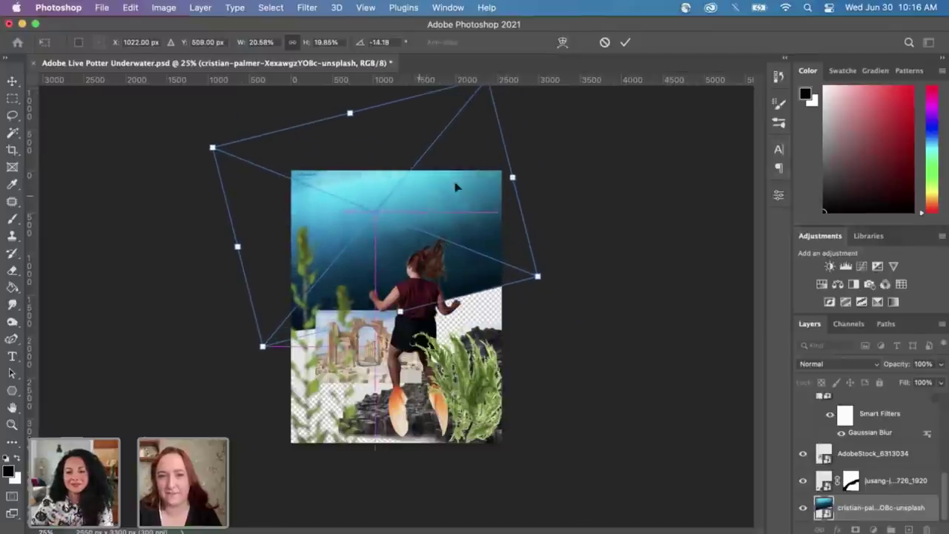
{"action": "left_click_drag", "start_coordinate": [540, 241], "coordinate": [532, 252]}
{"action": "left_click_drag", "start_coordinate": [534, 286], "coordinate": [564, 296]}
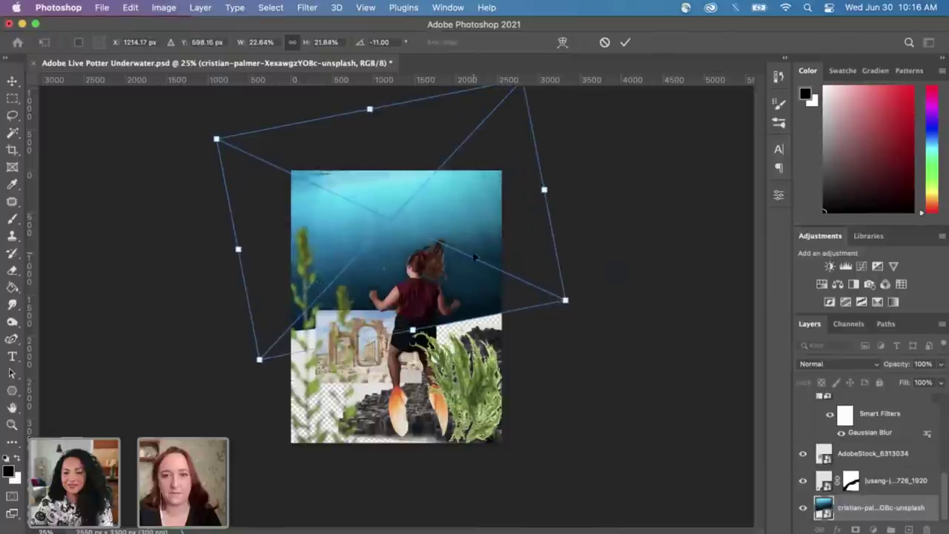
{"action": "left_click_drag", "start_coordinate": [476, 258], "coordinate": [454, 252]}
{"action": "mouse_move", "coordinate": [556, 232]}
{"action": "left_mouse_down"}
{"action": "mouse_move", "coordinate": [554, 250]}
{"action": "mouse_move", "coordinate": [554, 239]}
{"action": "left_mouse_up"}
{"action": "key", "text": "Return"}
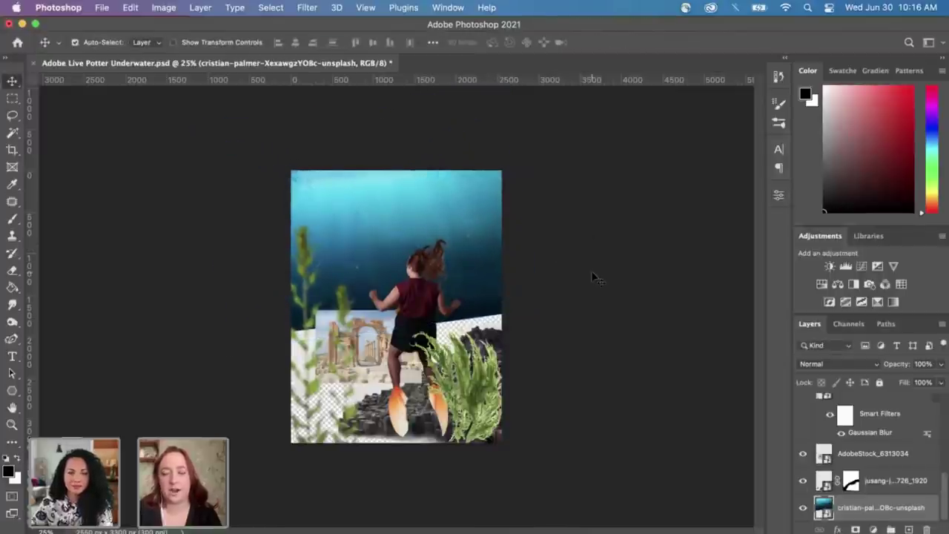
{"action": "key", "text": "super+equal"}
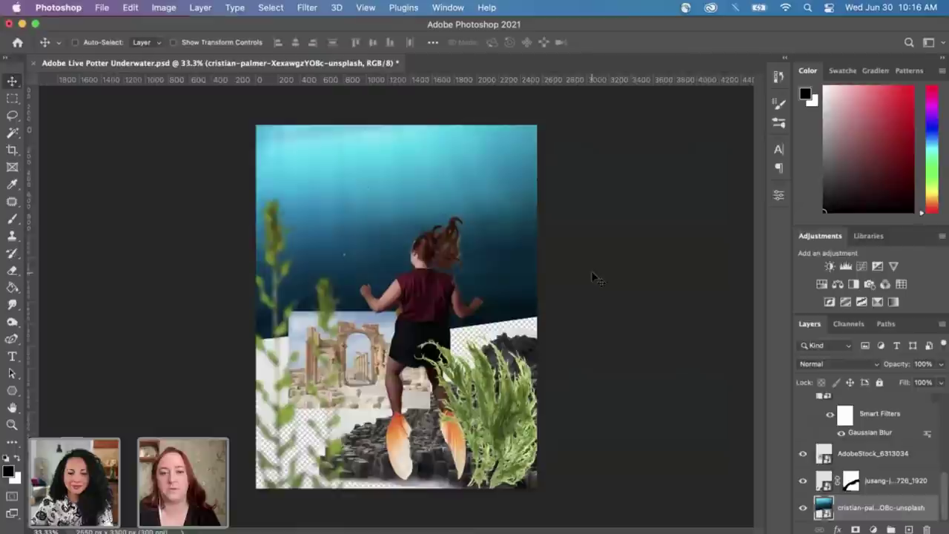
Step: Nudge the ocean background slightly upward with the Move tool
{"action": "key", "text": "super+equal"}
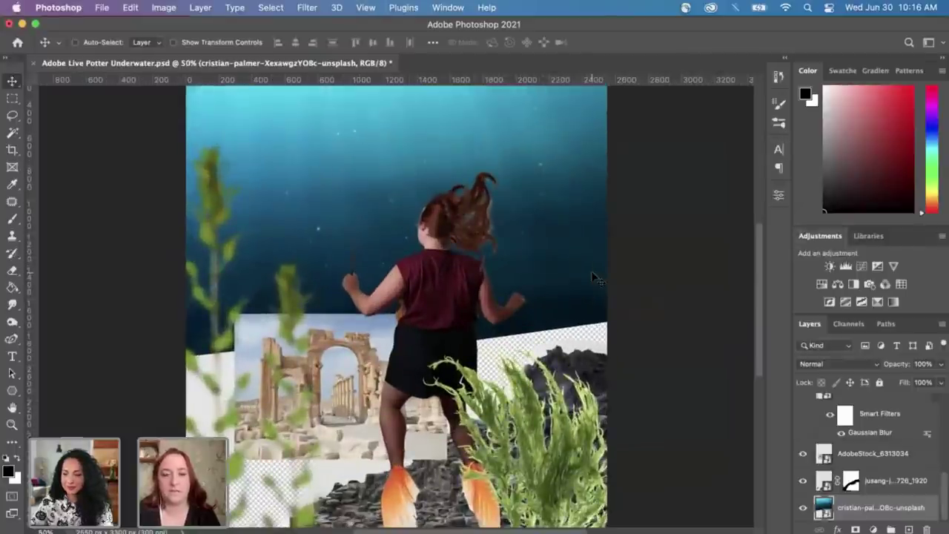
{"action": "scroll", "coordinate": [594, 279], "scroll_direction": "down", "scroll_amount": 3}
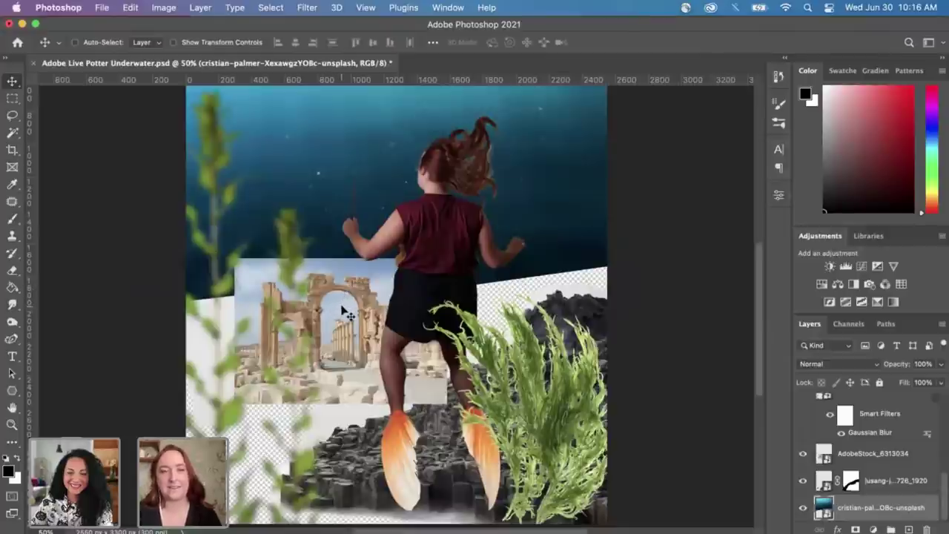
{"action": "left_click_drag", "start_coordinate": [340, 321], "coordinate": [340, 319]}
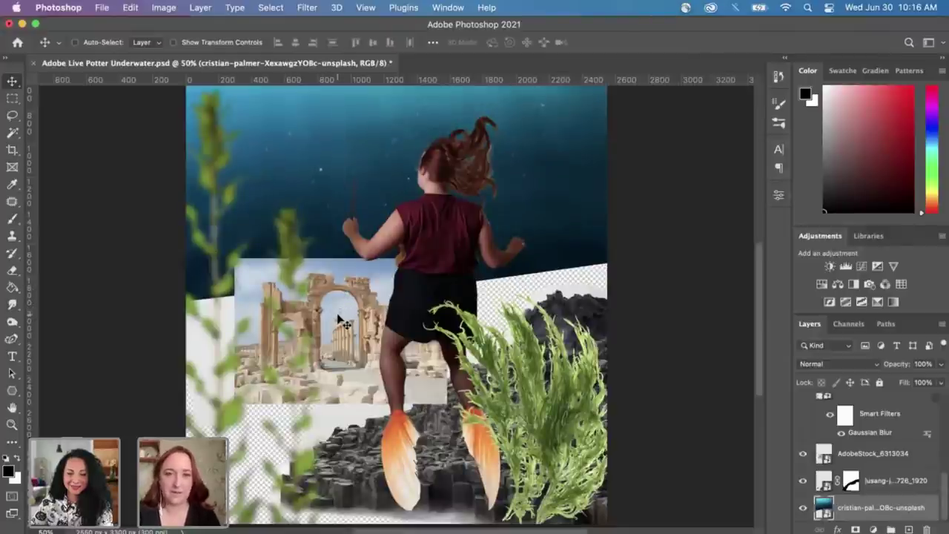
{"action": "scroll", "coordinate": [339, 321], "scroll_direction": "up", "scroll_amount": 2}
{"action": "scroll", "coordinate": [349, 297], "scroll_direction": "up", "scroll_amount": 8}
{"action": "mouse_move", "coordinate": [373, 242]}
{"action": "left_mouse_down"}
{"action": "mouse_move", "coordinate": [368, 249]}
{"action": "mouse_move", "coordinate": [359, 239]}
{"action": "left_mouse_up"}
Step: Pan and zoom around the collage to inspect the ocean backdrop's placement
{"action": "scroll", "coordinate": [371, 308], "scroll_direction": "down", "scroll_amount": 6}
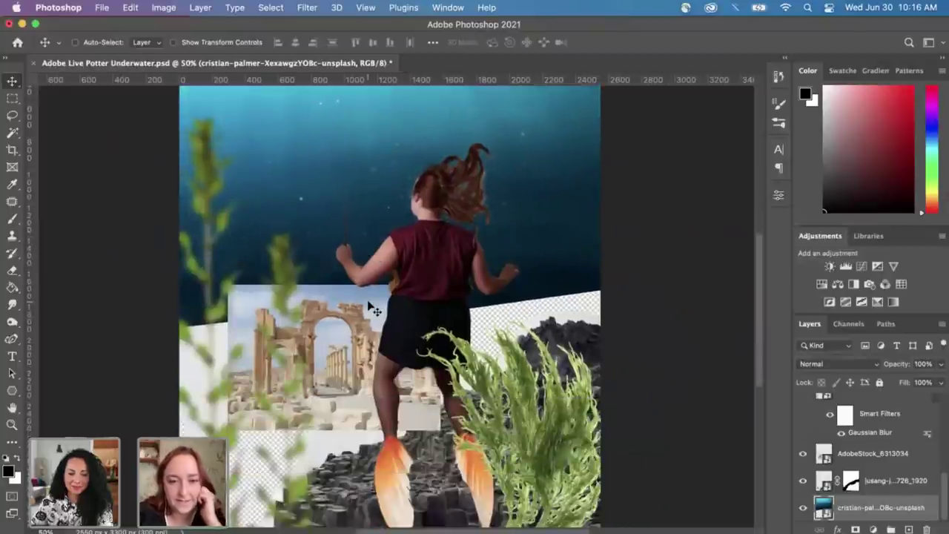
{"action": "scroll", "coordinate": [375, 310], "scroll_direction": "up", "scroll_amount": 3}
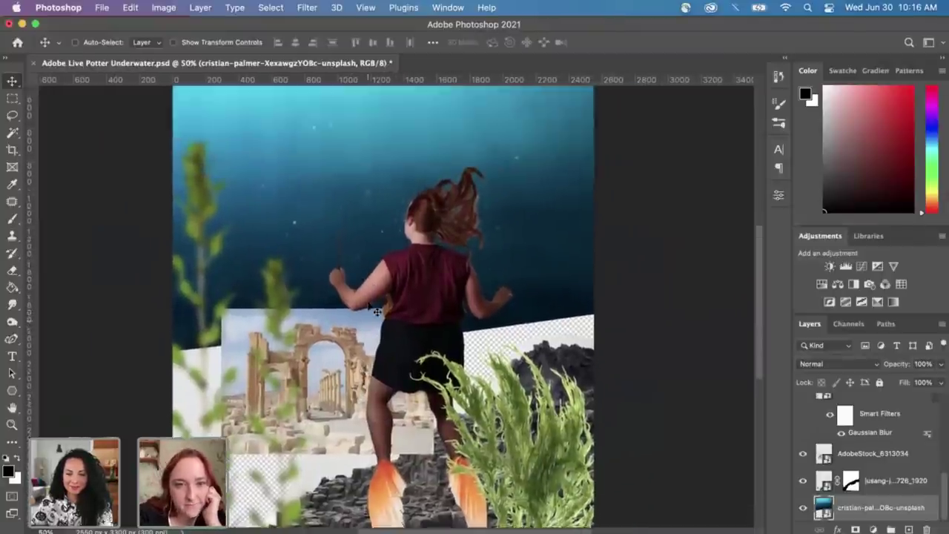
{"action": "scroll", "coordinate": [371, 307], "scroll_direction": "down", "scroll_amount": 1}
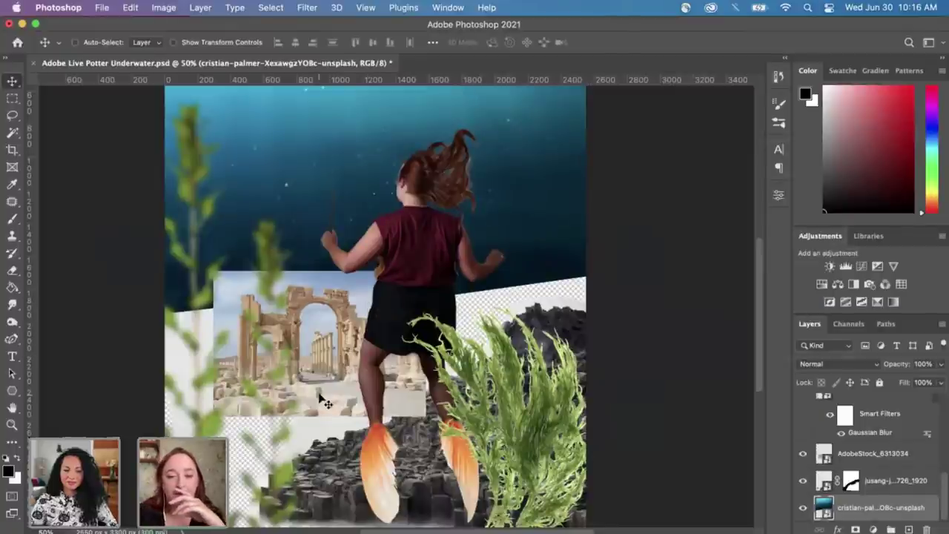
{"action": "scroll", "coordinate": [346, 460], "scroll_direction": "down", "scroll_amount": 1}
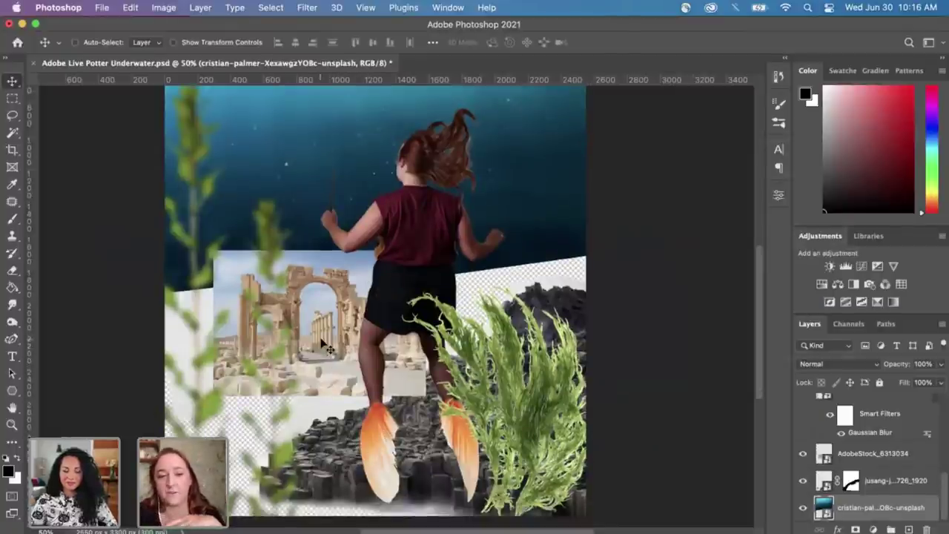
{"action": "scroll", "coordinate": [434, 293], "scroll_direction": "up", "scroll_amount": 2}
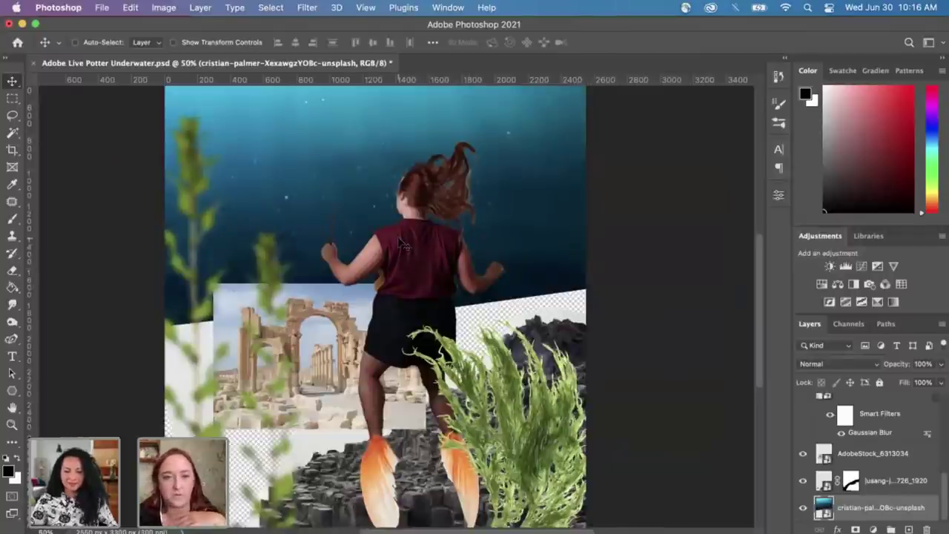
{"action": "scroll", "coordinate": [401, 222], "scroll_direction": "up", "scroll_amount": 4}
{"action": "scroll", "coordinate": [371, 244], "scroll_direction": "down", "scroll_amount": 6}
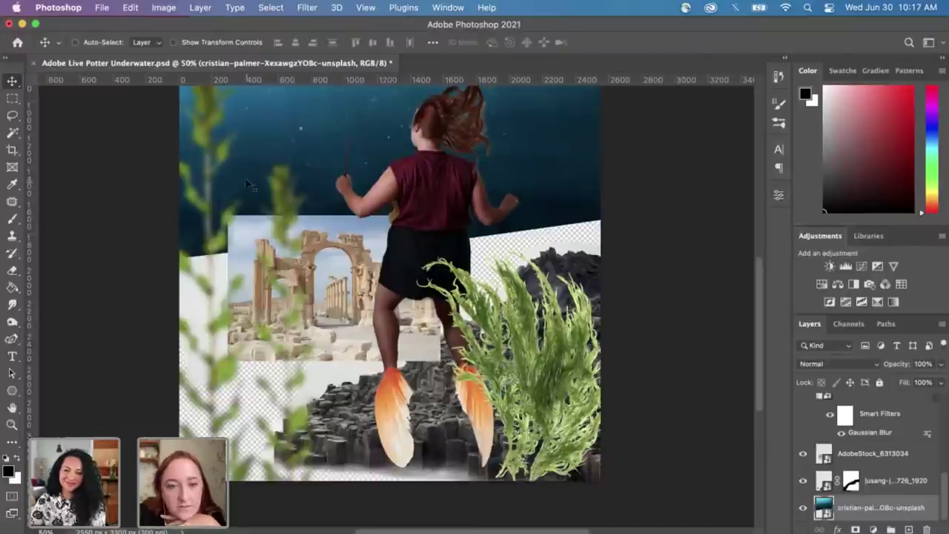
{"action": "scroll", "coordinate": [339, 361], "scroll_direction": "right", "scroll_amount": 2}
{"action": "scroll", "coordinate": [339, 360], "scroll_direction": "down", "scroll_amount": 1}
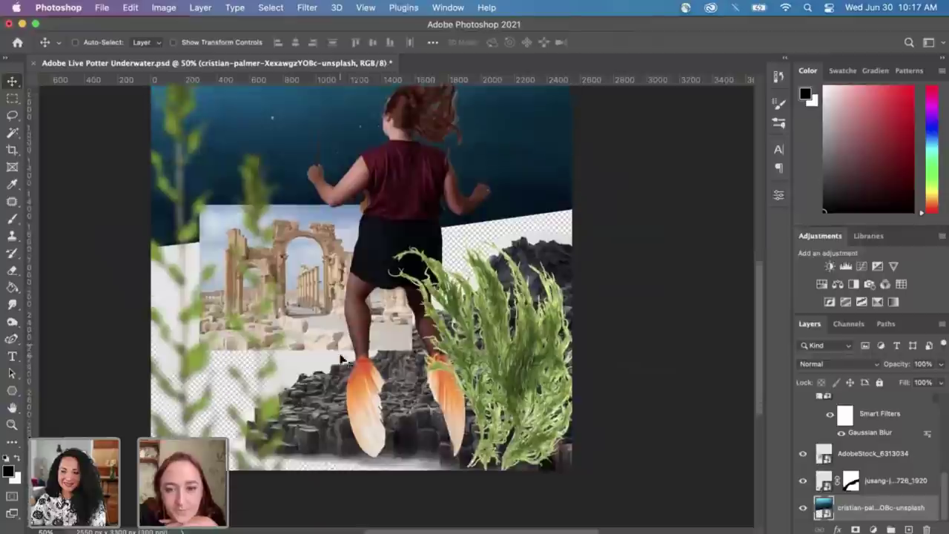
{"action": "scroll", "coordinate": [341, 359], "scroll_direction": "down", "scroll_amount": 1}
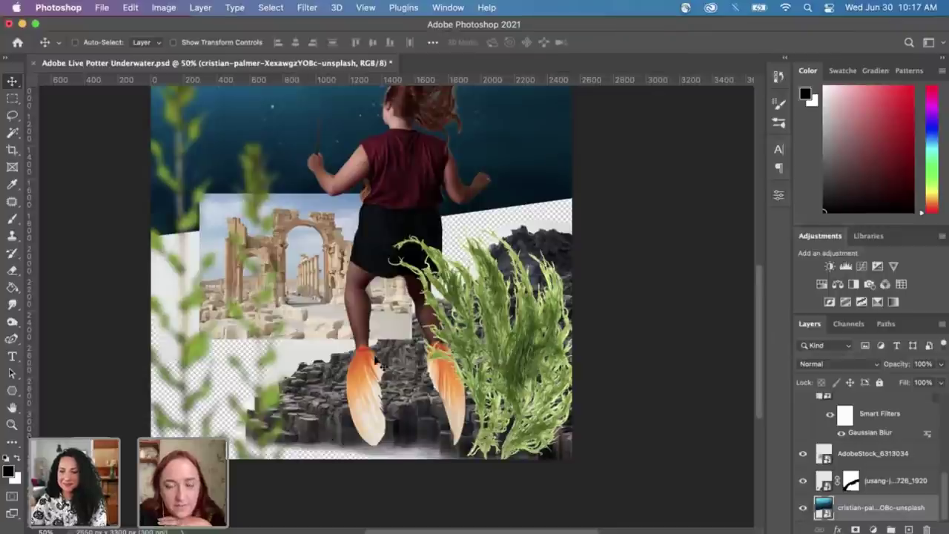
{"action": "scroll", "coordinate": [402, 337], "scroll_direction": "up", "scroll_amount": 5}
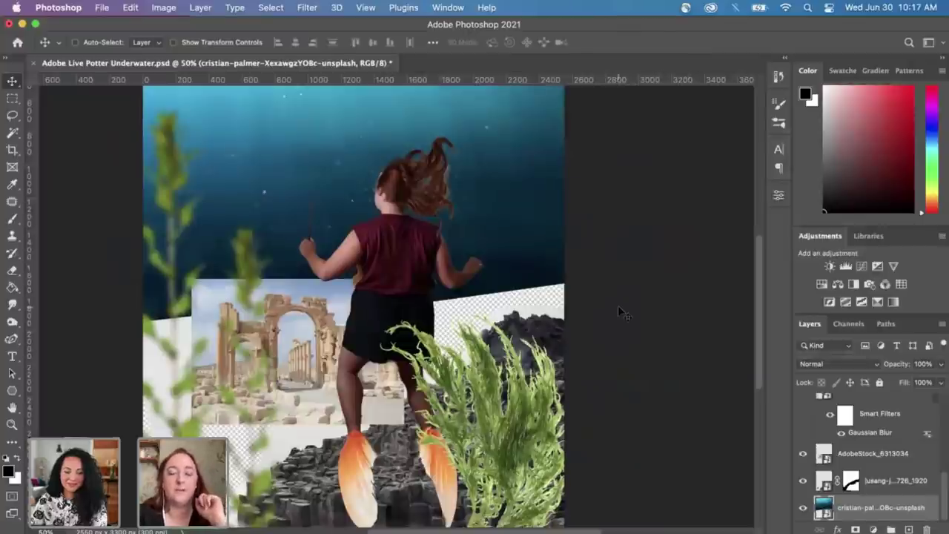
{"action": "scroll", "coordinate": [621, 313], "scroll_direction": "down", "scroll_amount": 1}
{"action": "scroll", "coordinate": [622, 313], "scroll_direction": "left", "scroll_amount": 2}
{"action": "scroll", "coordinate": [621, 313], "scroll_direction": "down", "scroll_amount": 1}
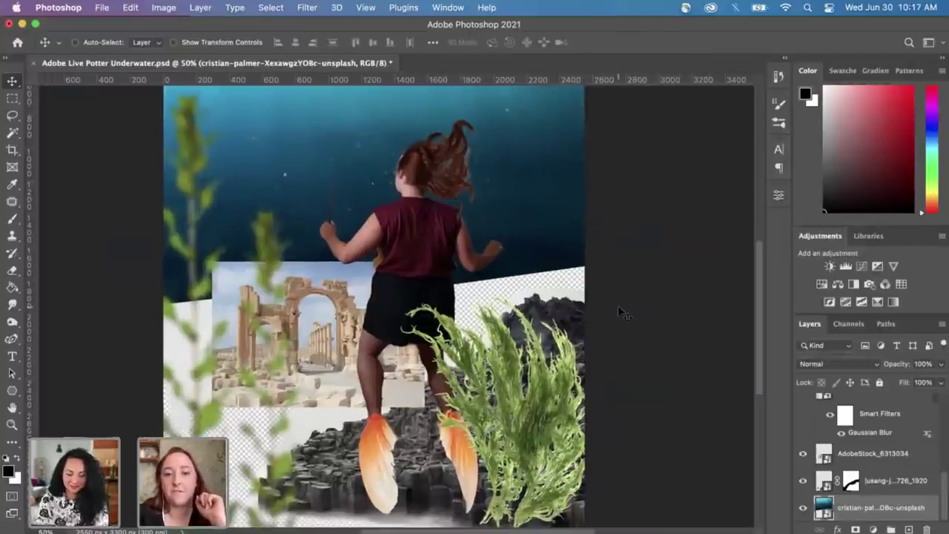
{"action": "scroll", "coordinate": [821, 395], "scroll_direction": "up", "scroll_amount": 5}
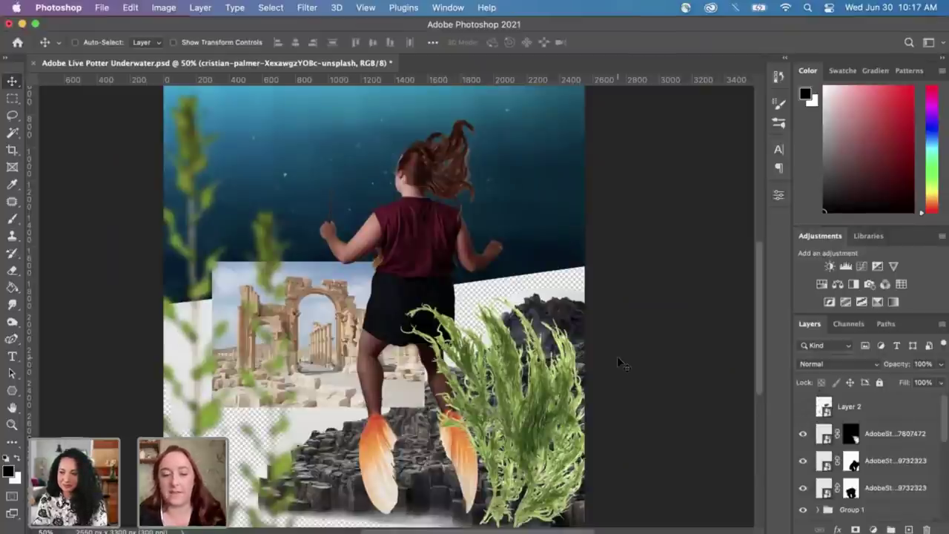
{"action": "key", "text": "super+minus"}
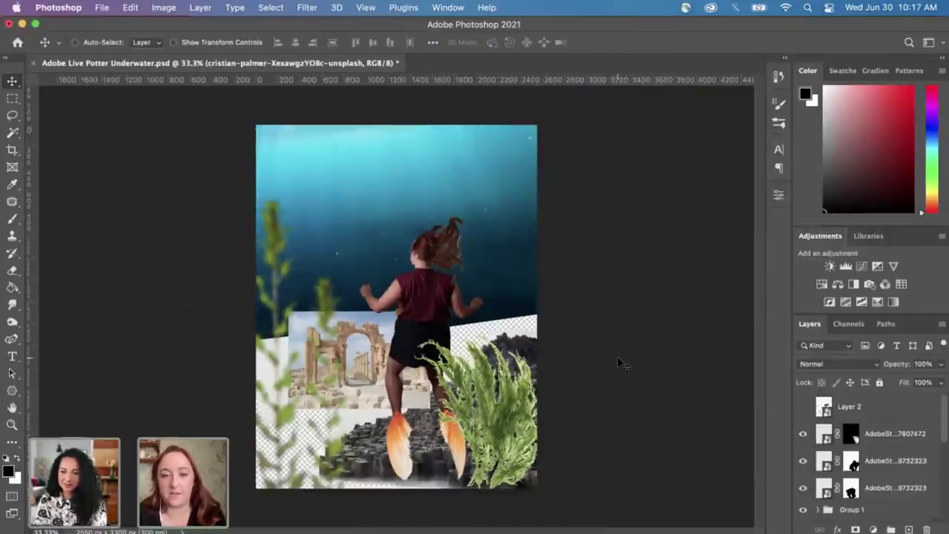
{"action": "key", "text": "super+plus"}
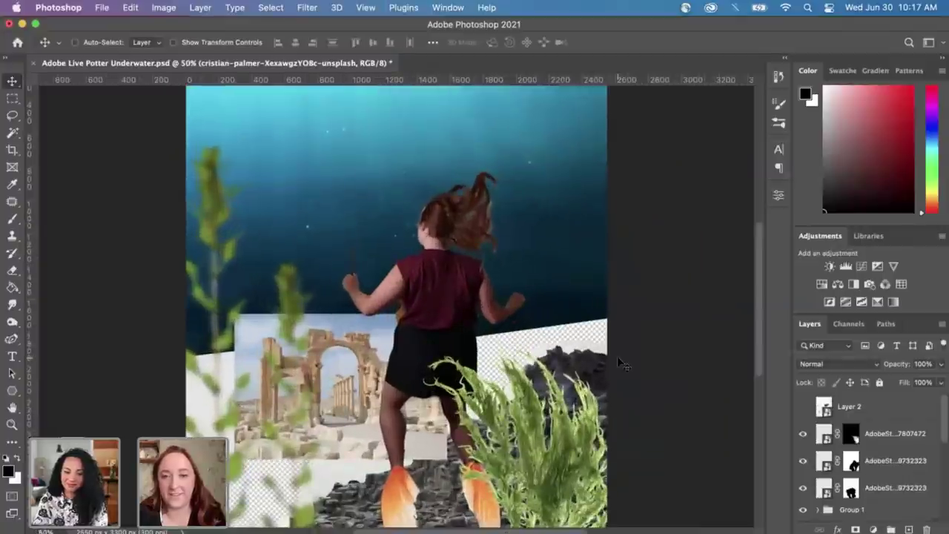
Step: Check Group 1's contents and select both AdobeStock fin layers
{"action": "key", "text": "super+minus"}
{"action": "scroll", "coordinate": [861, 460], "scroll_direction": "down", "scroll_amount": 2}
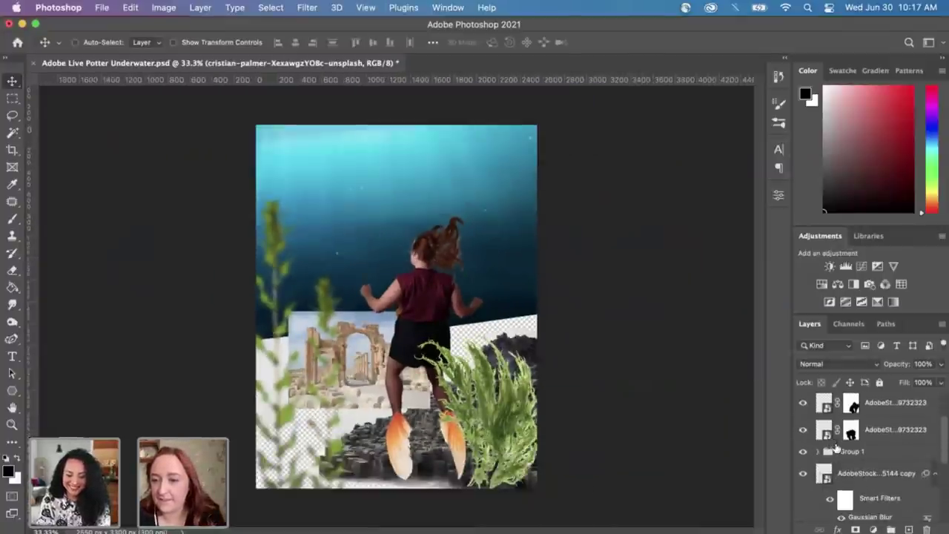
{"action": "left_click", "coordinate": [853, 453]}
{"action": "left_click", "coordinate": [805, 452]}
{"action": "left_click", "coordinate": [804, 452]}
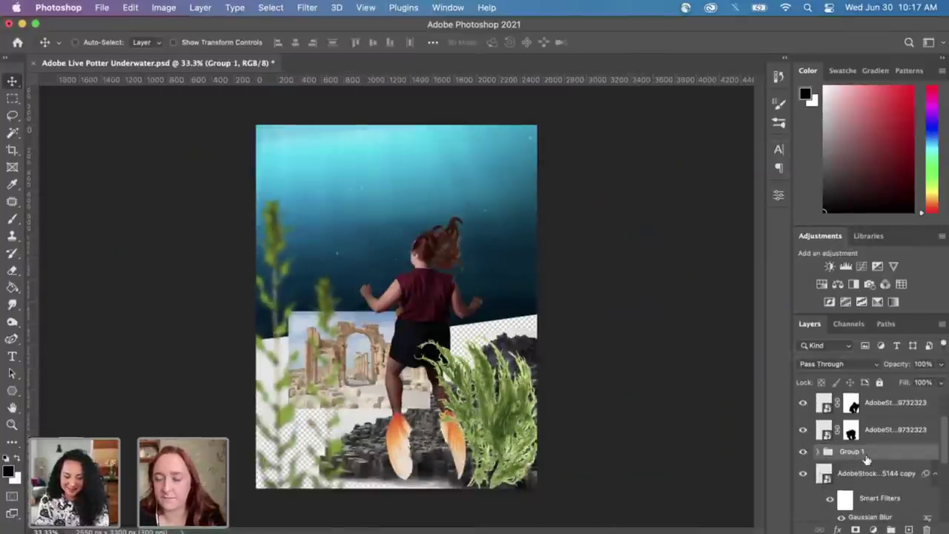
{"action": "scroll", "coordinate": [866, 454], "scroll_direction": "up", "scroll_amount": 1}
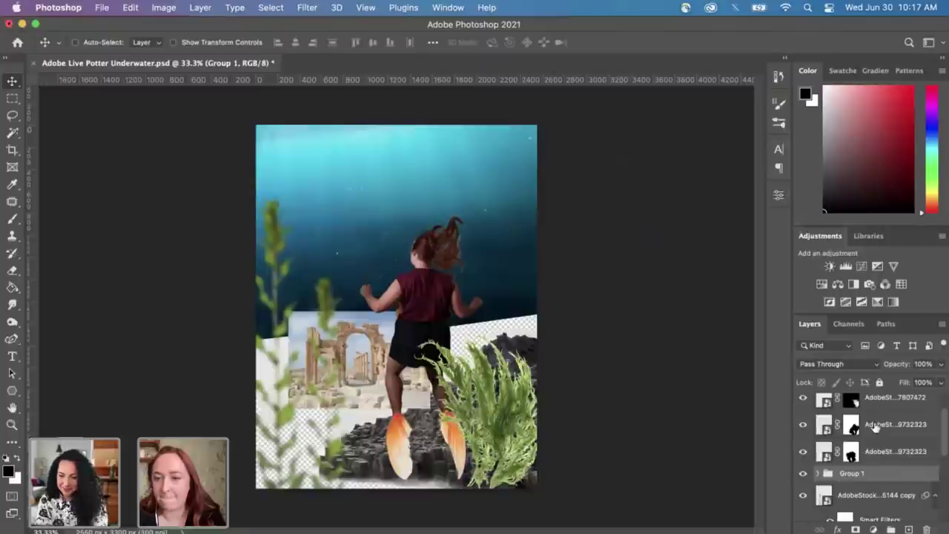
{"action": "left_click", "coordinate": [804, 424]}
{"action": "left_click", "coordinate": [804, 424]}
{"action": "left_click", "coordinate": [875, 450]}
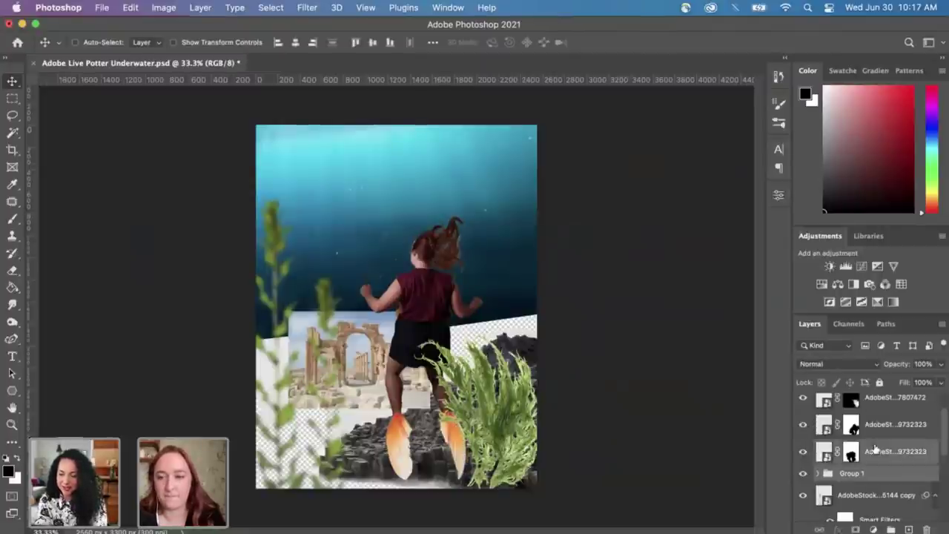
{"action": "left_click", "coordinate": [874, 436], "text": "shift"}
Step: Raise the girl and fins about 225 px with Free Transform and commit
{"action": "scroll", "coordinate": [874, 434], "scroll_direction": "up", "scroll_amount": 1}
{"action": "left_click", "coordinate": [804, 428]}
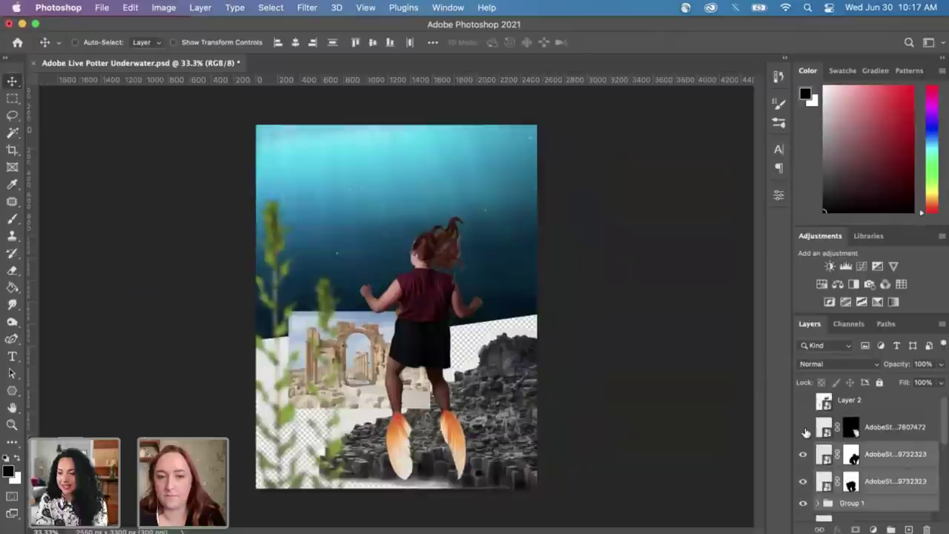
{"action": "left_click", "coordinate": [804, 428]}
{"action": "key", "text": "super+t"}
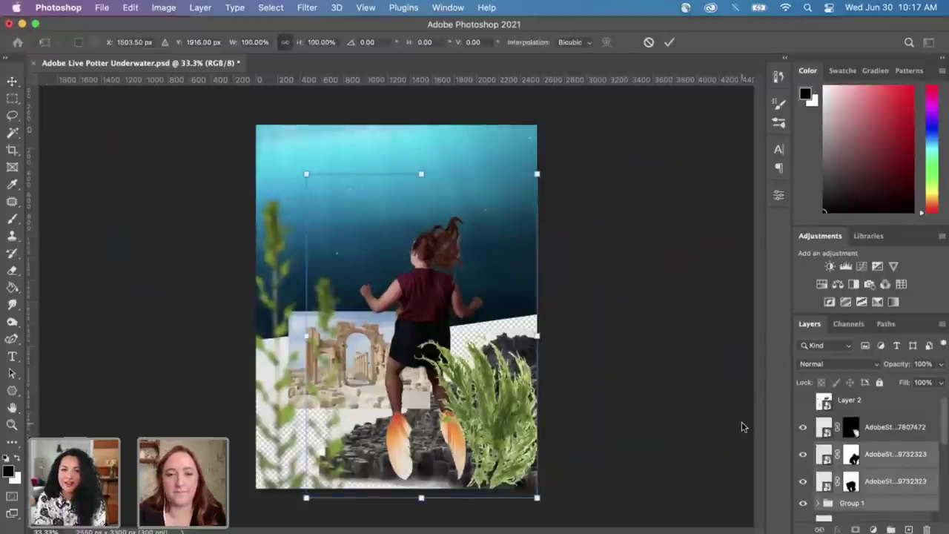
{"action": "left_click_drag", "start_coordinate": [455, 251], "coordinate": [455, 232]}
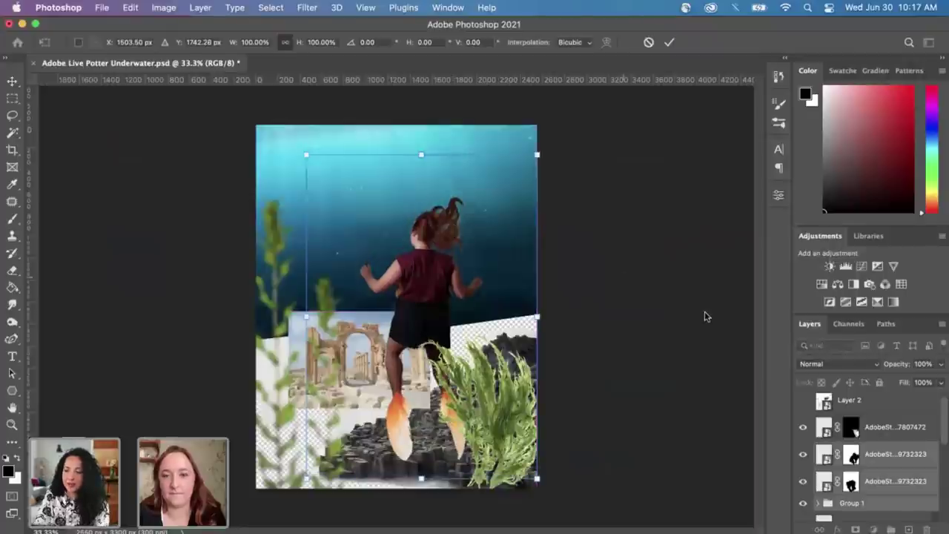
{"action": "key", "text": "Return"}
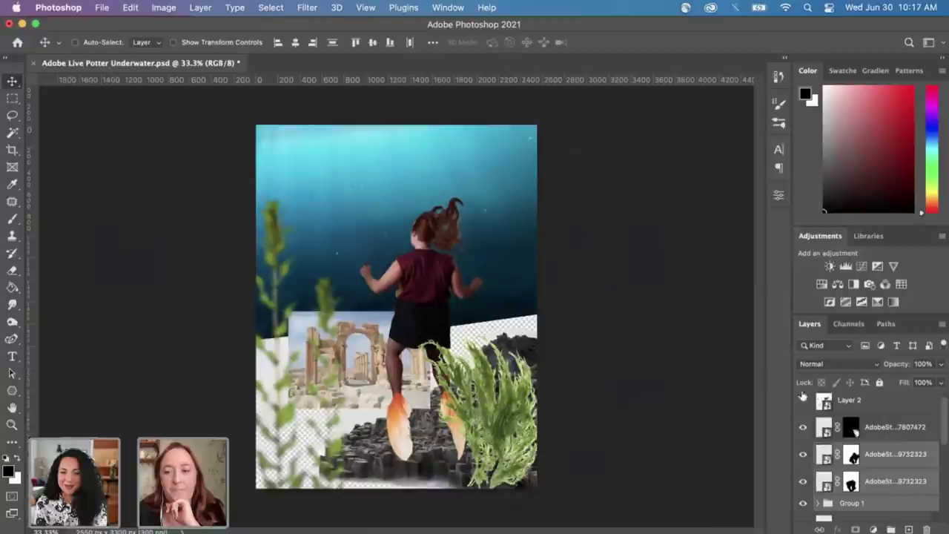
Step: Identify the two seaweed plant layers by toggling their visibility
{"action": "scroll", "coordinate": [870, 436], "scroll_direction": "down", "scroll_amount": 3}
{"action": "scroll", "coordinate": [873, 464], "scroll_direction": "down", "scroll_amount": 1}
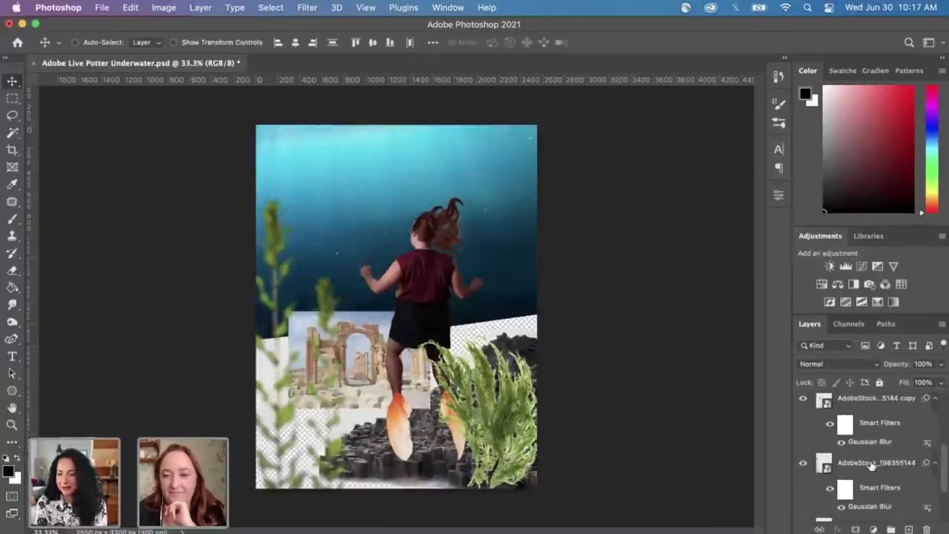
{"action": "left_click", "coordinate": [816, 462]}
{"action": "left_click", "coordinate": [803, 463]}
{"action": "left_click", "coordinate": [802, 463]}
{"action": "scroll", "coordinate": [846, 454], "scroll_direction": "up", "scroll_amount": 1}
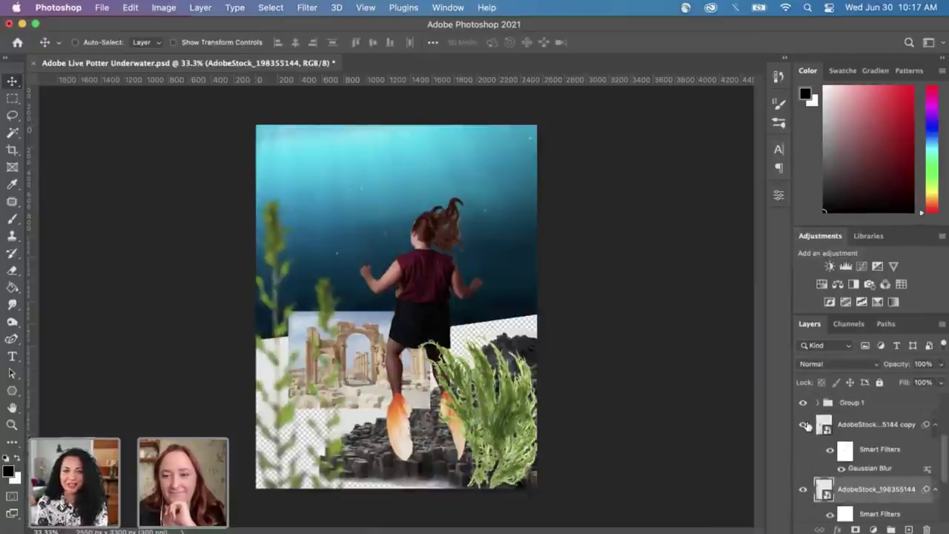
{"action": "left_click", "coordinate": [803, 424]}
{"action": "left_click", "coordinate": [803, 425]}
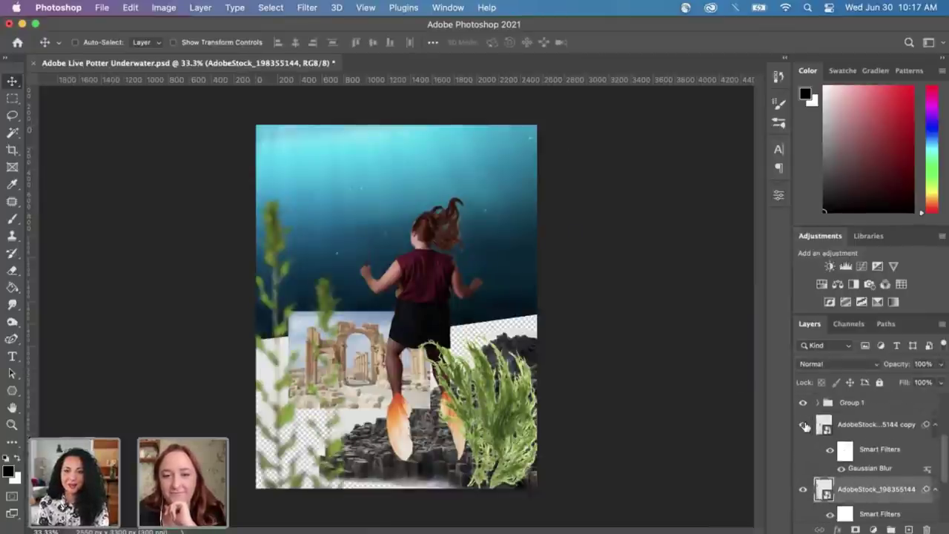
Step: Rename both plant layers to 'kelp'
{"action": "double_click", "coordinate": [872, 424]}
{"action": "type", "text": "kelp"}
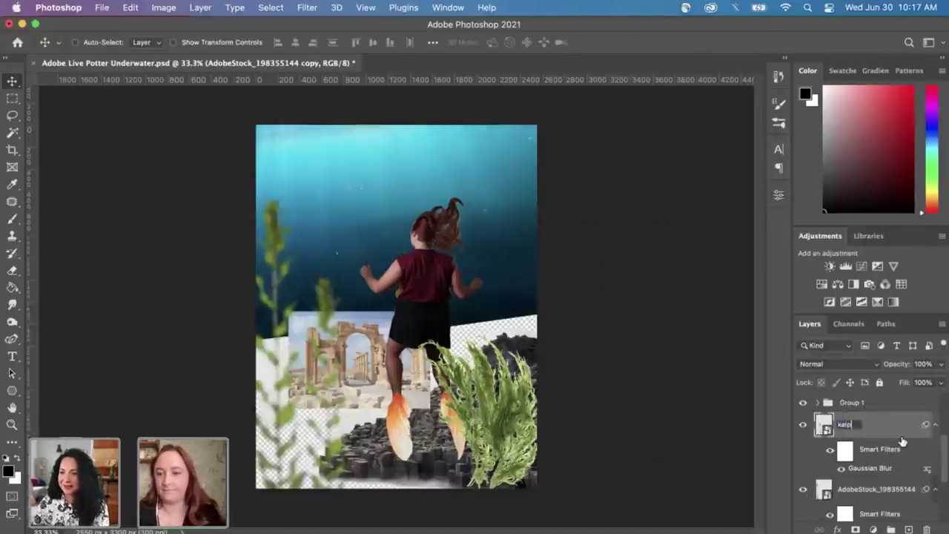
{"action": "double_click", "coordinate": [874, 489]}
{"action": "type", "text": "ke"}
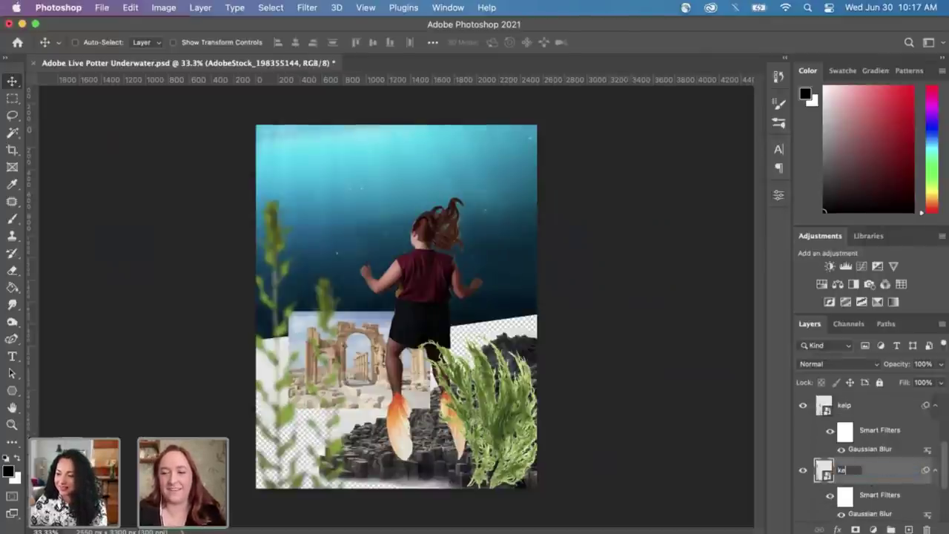
{"action": "type", "text": "lp"}
{"action": "key", "text": "Return"}
Step: Locate and select the AdobeStock_6313034 temple ruins layer
{"action": "scroll", "coordinate": [893, 475], "scroll_direction": "down", "scroll_amount": 3}
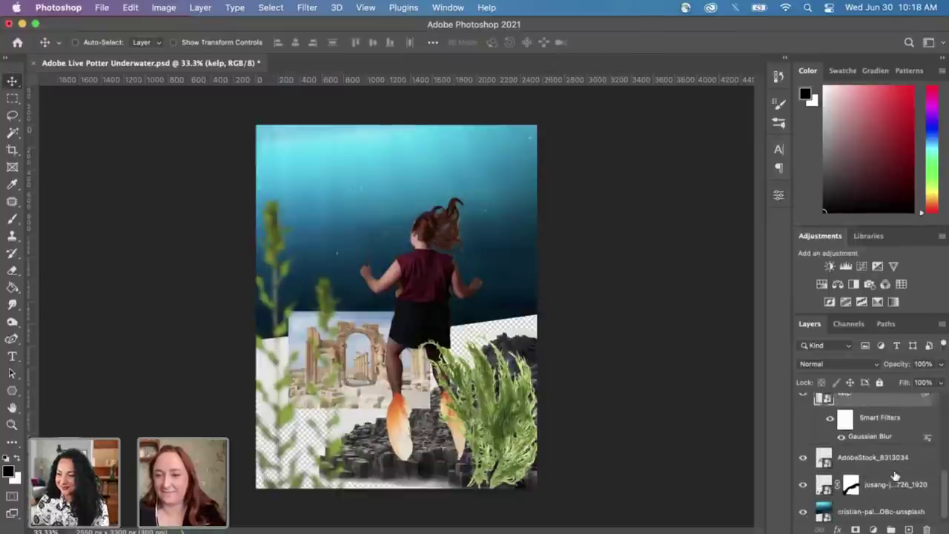
{"action": "left_click", "coordinate": [803, 461]}
{"action": "left_click", "coordinate": [803, 462]}
{"action": "left_click", "coordinate": [860, 458]}
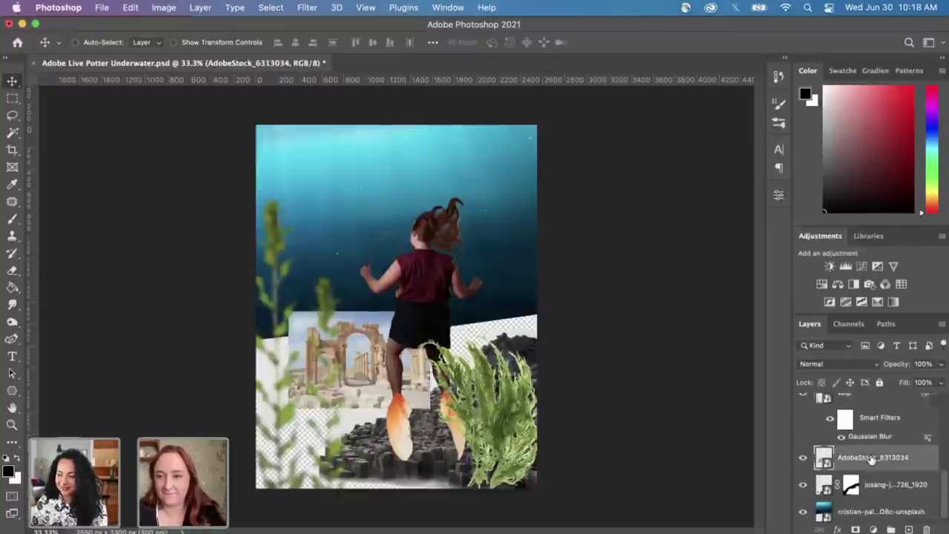
{"action": "scroll", "coordinate": [859, 459], "scroll_direction": "up", "scroll_amount": 2}
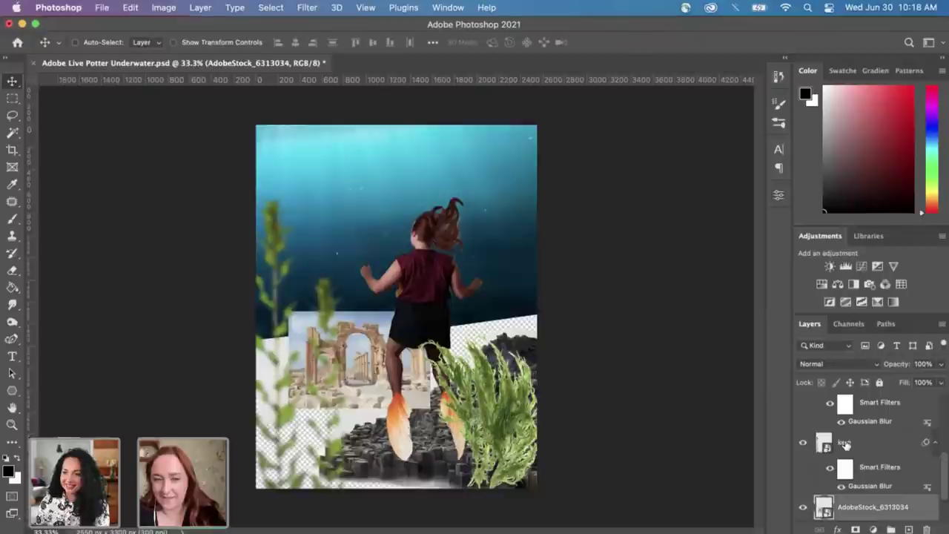
{"action": "left_click", "coordinate": [845, 442]}
{"action": "scroll", "coordinate": [846, 443], "scroll_direction": "down", "scroll_amount": 2}
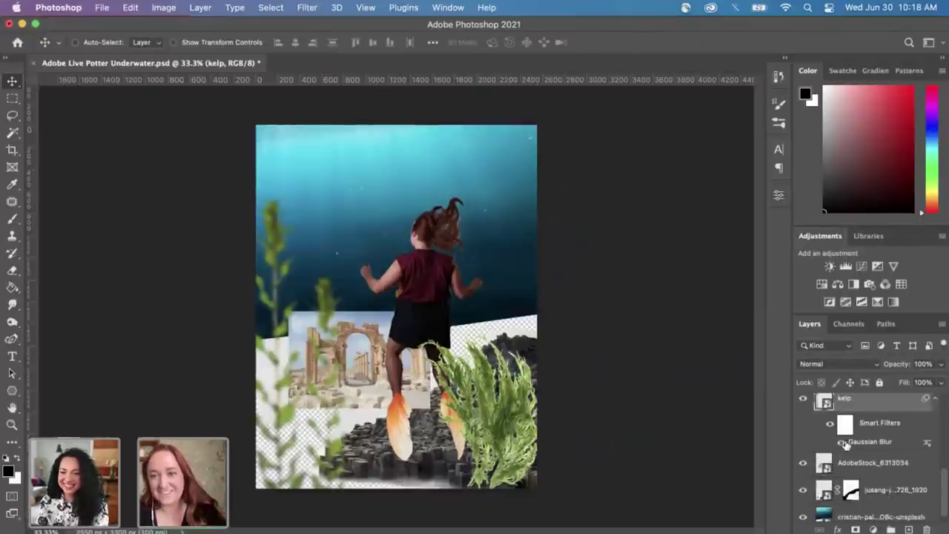
{"action": "scroll", "coordinate": [844, 444], "scroll_direction": "down", "scroll_amount": 1}
Step: Rename the ruins layer to 'castle' and check the rocks layer
{"action": "left_click", "coordinate": [803, 454]}
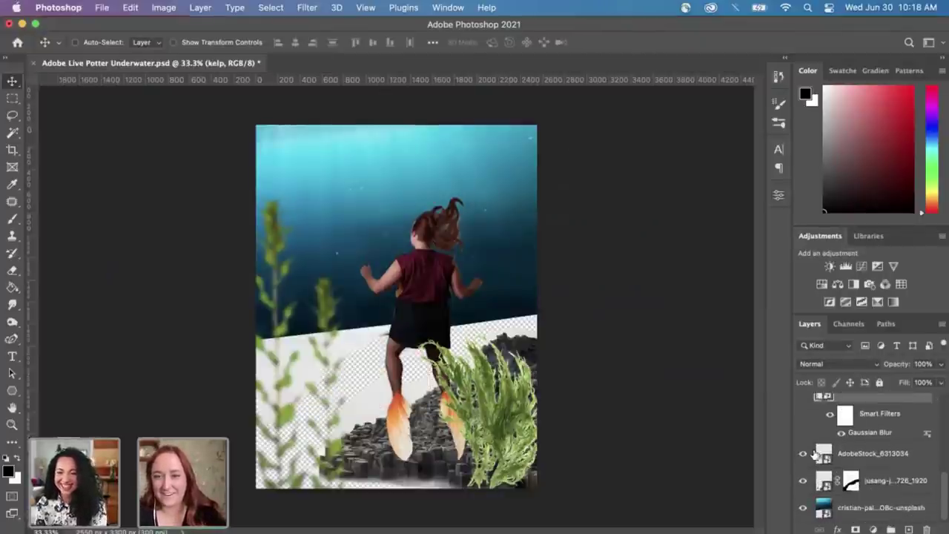
{"action": "left_click", "coordinate": [803, 454]}
{"action": "double_click", "coordinate": [873, 453]}
{"action": "type", "text": "ca"}
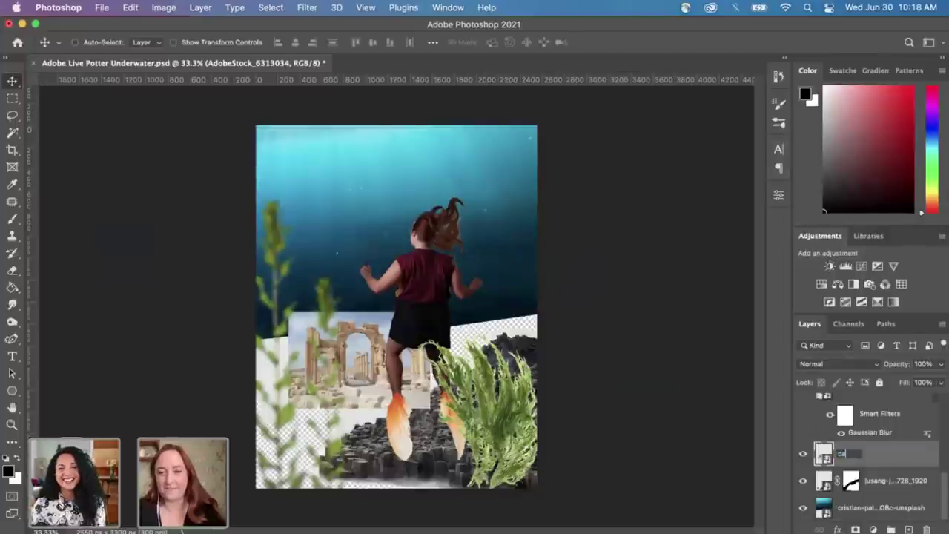
{"action": "type", "text": "stle"}
{"action": "key", "text": "Return"}
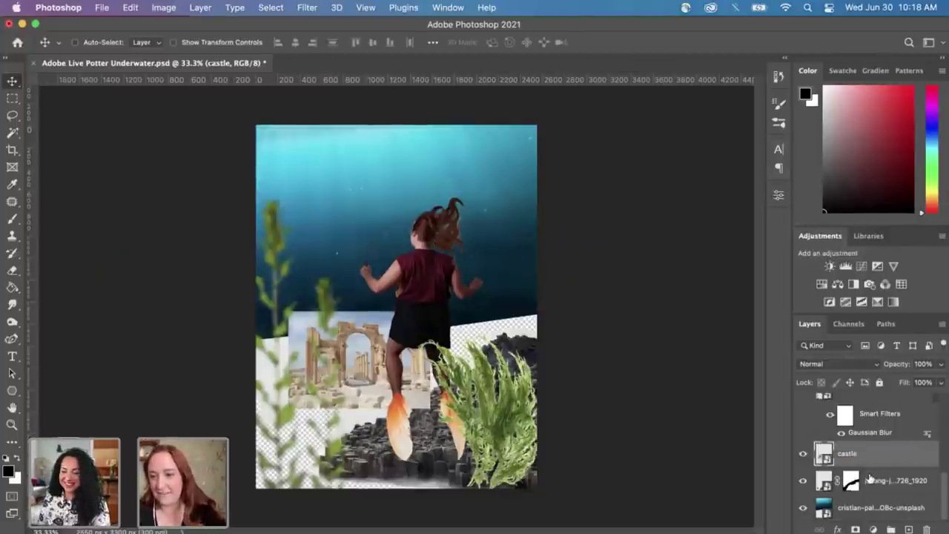
{"action": "left_click", "coordinate": [803, 481]}
{"action": "left_click", "coordinate": [803, 481]}
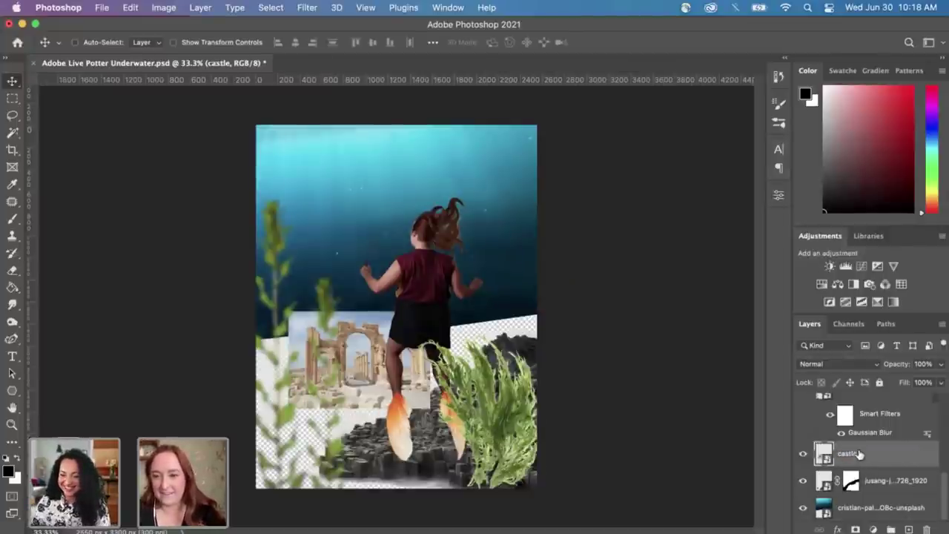
Step: Move the castle layer below the jusang layer and paint its mask black to reveal the ruins
{"action": "left_click_drag", "start_coordinate": [859, 454], "coordinate": [857, 489]}
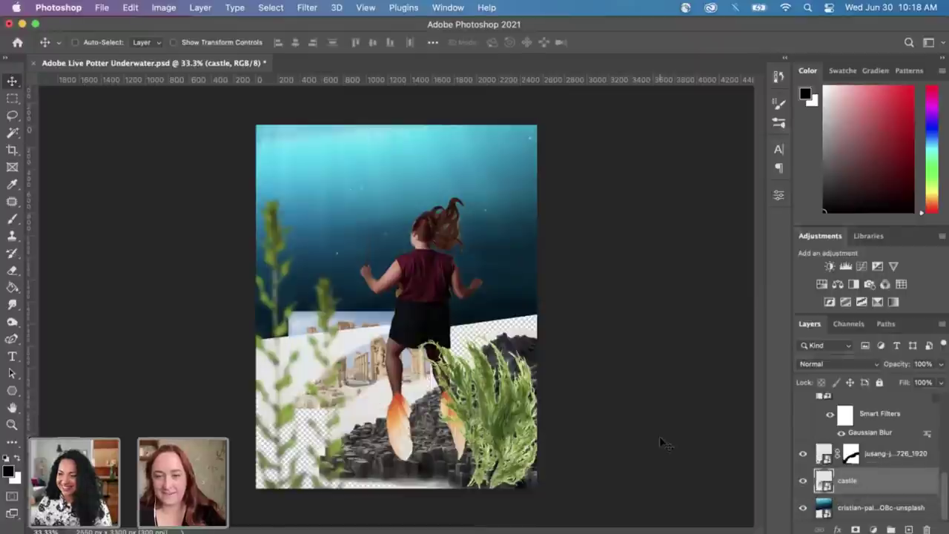
{"action": "left_click", "coordinate": [853, 456]}
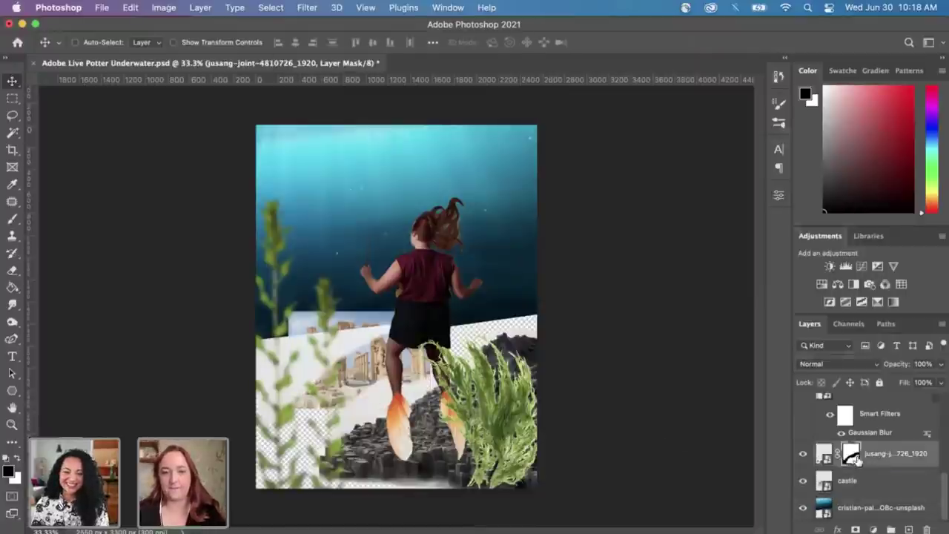
{"action": "left_click", "coordinate": [12, 219]}
{"action": "mouse_move", "coordinate": [295, 332]}
{"action": "left_mouse_down"}
{"action": "mouse_move", "coordinate": [264, 349]}
{"action": "mouse_move", "coordinate": [282, 393]}
{"action": "mouse_move", "coordinate": [322, 352]}
{"action": "mouse_move", "coordinate": [378, 340]}
{"action": "left_mouse_up"}
{"action": "mouse_move", "coordinate": [378, 379]}
{"action": "left_mouse_down"}
{"action": "mouse_move", "coordinate": [326, 415]}
{"action": "mouse_move", "coordinate": [417, 367]}
{"action": "mouse_move", "coordinate": [383, 397]}
{"action": "left_mouse_up"}
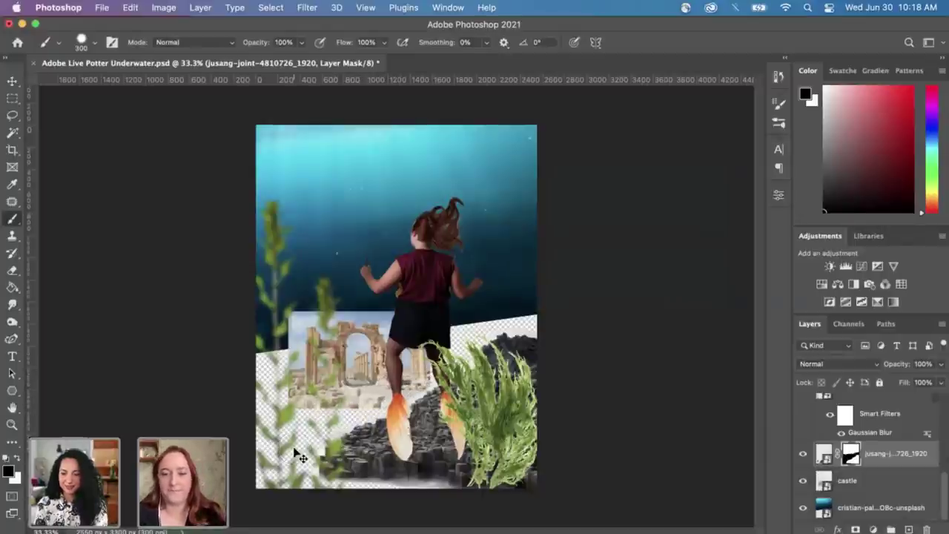
Step: Zoom in on the composition and make the castle layer active with the Move tool
{"action": "key", "text": "super+equal"}
{"action": "scroll", "coordinate": [295, 445], "scroll_direction": "down", "scroll_amount": 2}
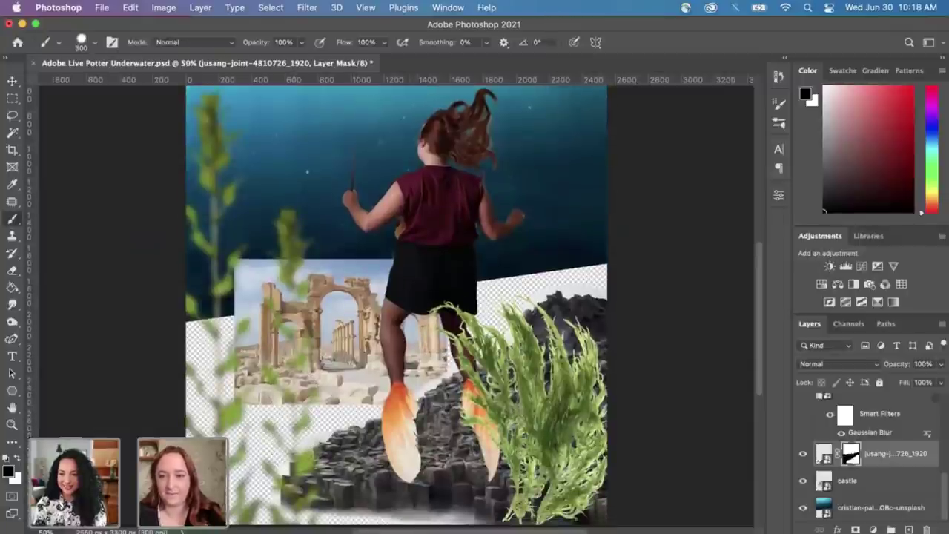
{"action": "left_click", "coordinate": [889, 482]}
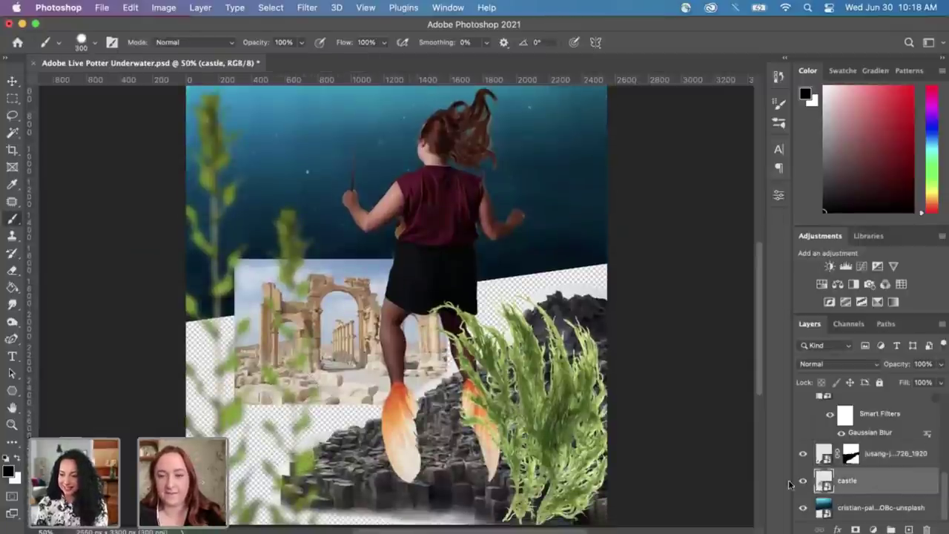
{"action": "scroll", "coordinate": [491, 402], "scroll_direction": "down", "scroll_amount": 1}
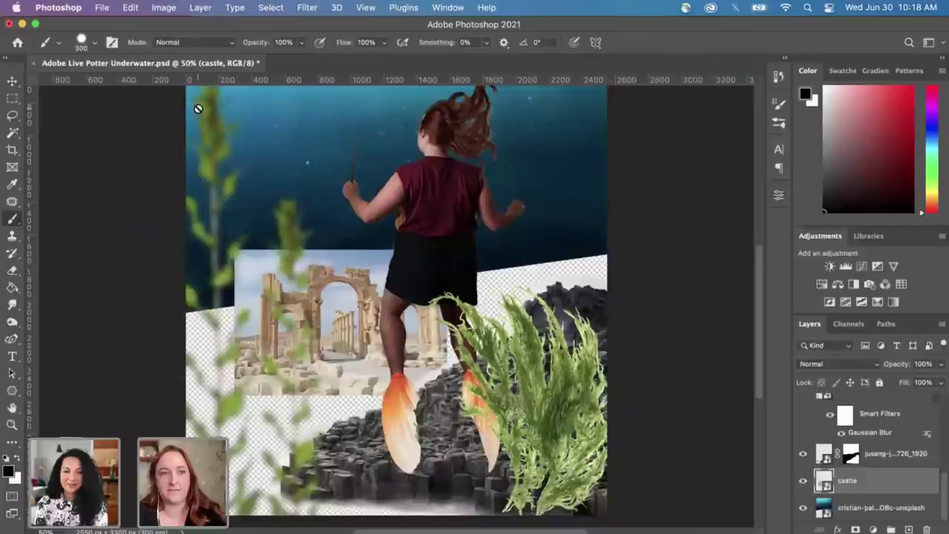
{"action": "left_click", "coordinate": [12, 81]}
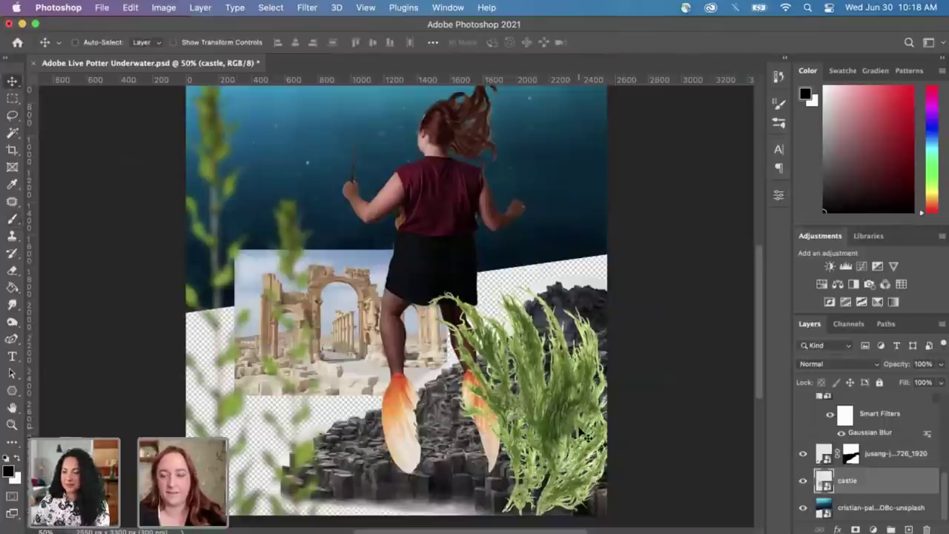
Step: Free-transform the castle ruins to about 45% and shift them left and down
{"action": "key", "text": "super+t"}
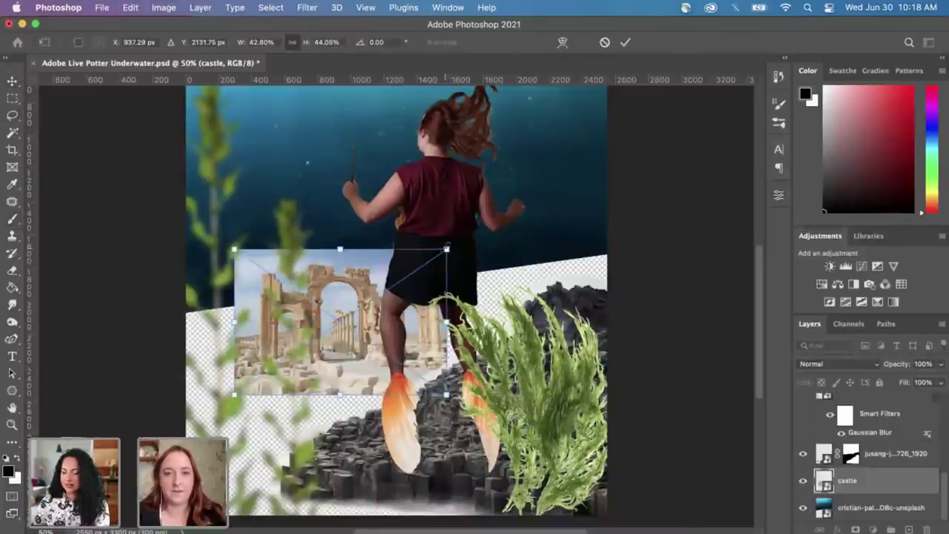
{"action": "left_click_drag", "start_coordinate": [447, 250], "coordinate": [458, 242]}
{"action": "left_click_drag", "start_coordinate": [310, 302], "coordinate": [286, 326]}
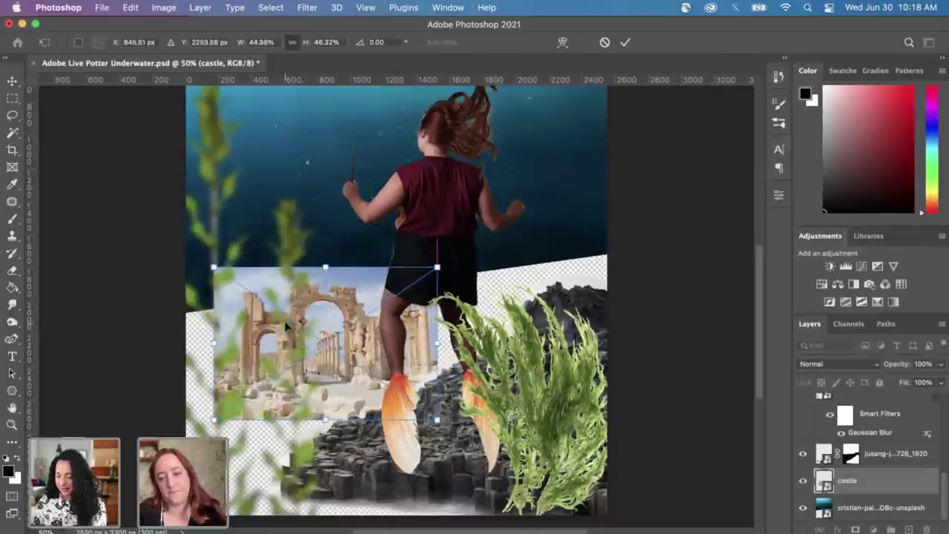
{"action": "key", "text": "Return"}
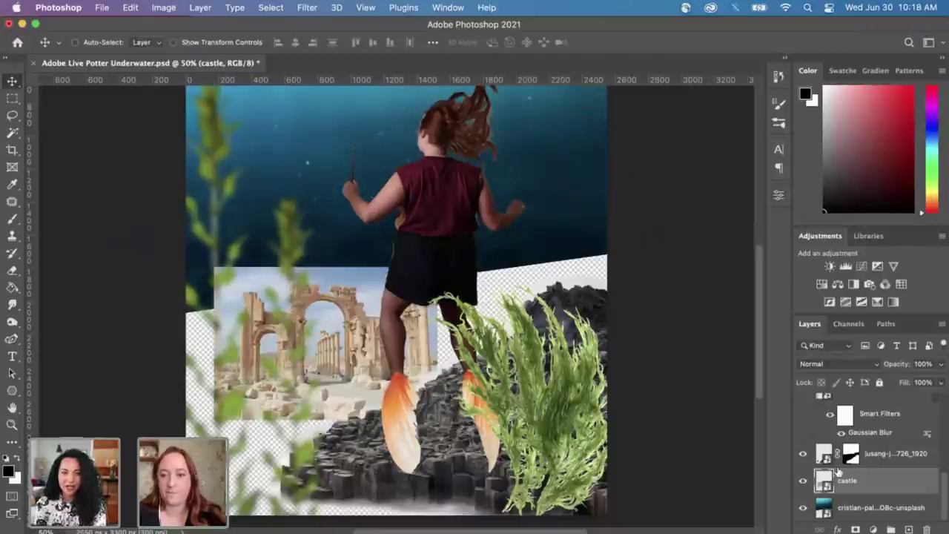
Step: Add a mask to the castle layer and brush away its top-left corner with a 175 px brush
{"action": "left_click", "coordinate": [856, 530]}
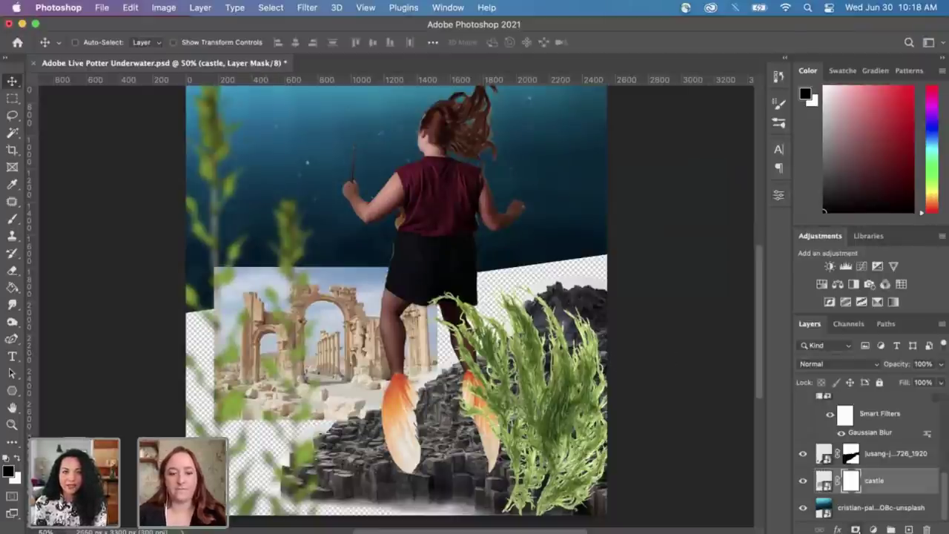
{"action": "key", "text": "b"}
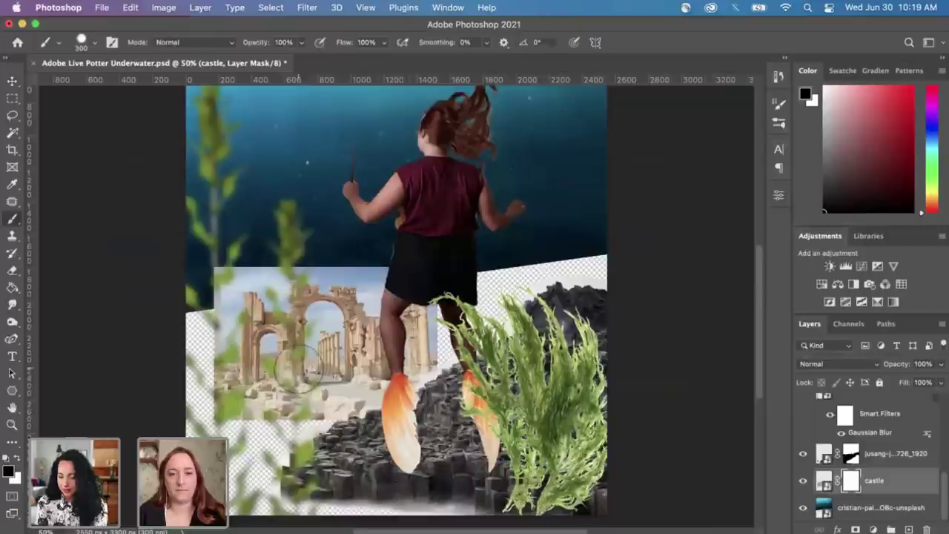
{"action": "mouse_move", "coordinate": [234, 270]}
{"action": "left_mouse_down"}
{"action": "mouse_move", "coordinate": [215, 271]}
{"action": "mouse_move", "coordinate": [224, 273]}
{"action": "mouse_move", "coordinate": [216, 340]}
{"action": "mouse_move", "coordinate": [202, 376]}
{"action": "left_mouse_up"}
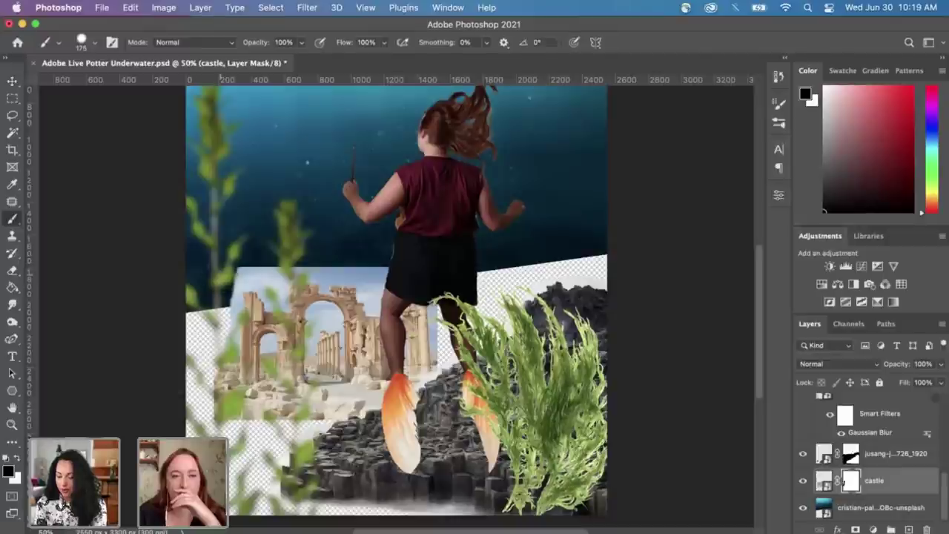
{"action": "left_click_drag", "start_coordinate": [232, 272], "coordinate": [248, 269]}
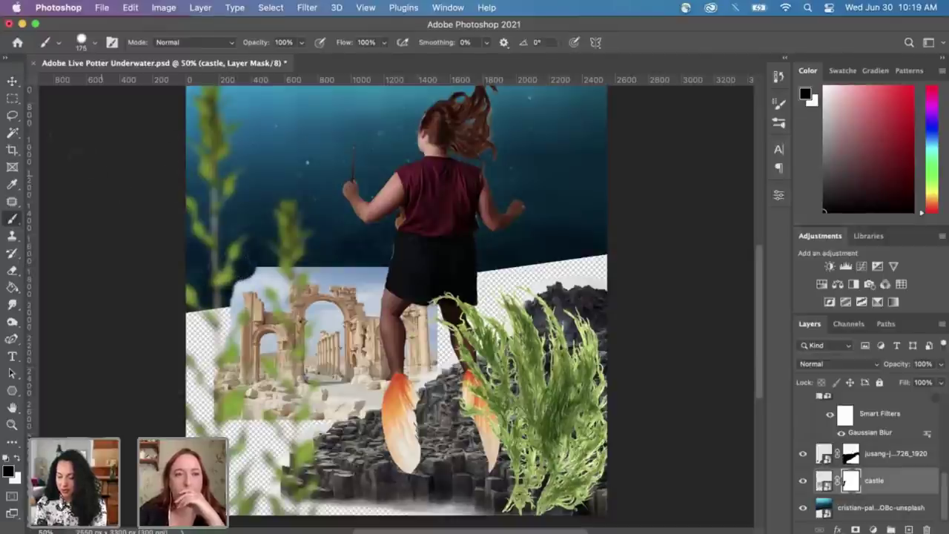
Step: Select the pale sky strip along the castle top, then deselect it
{"action": "left_click", "coordinate": [12, 132]}
{"action": "left_click", "coordinate": [340, 287]}
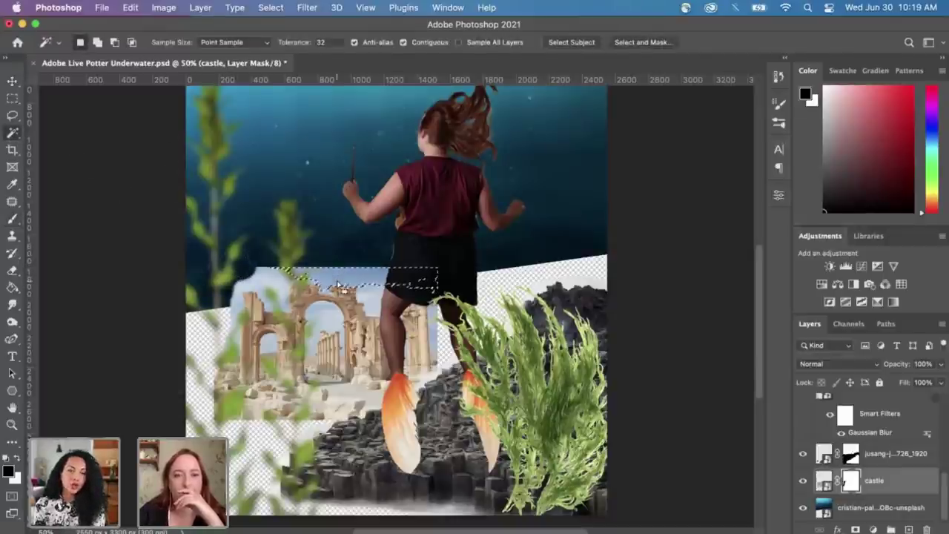
{"action": "key", "text": "shift"}
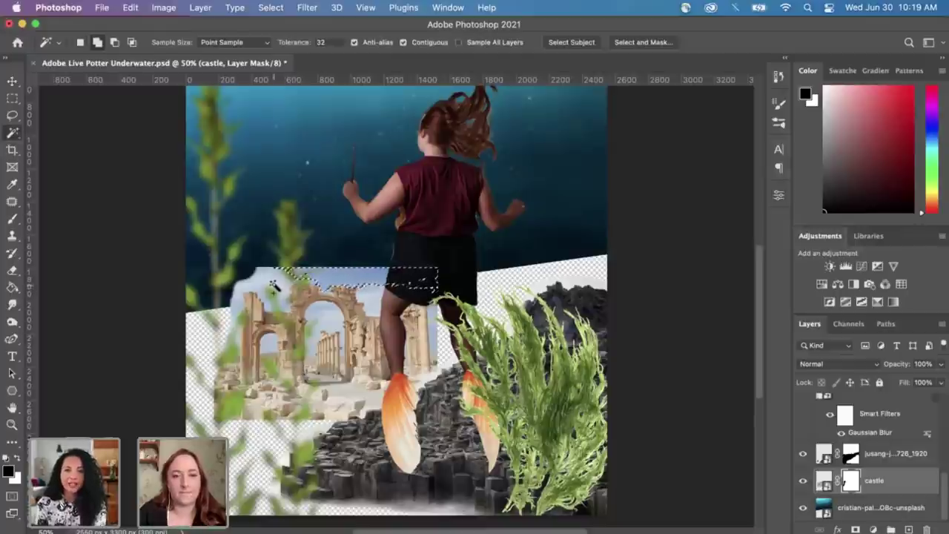
{"action": "key", "text": "super+d"}
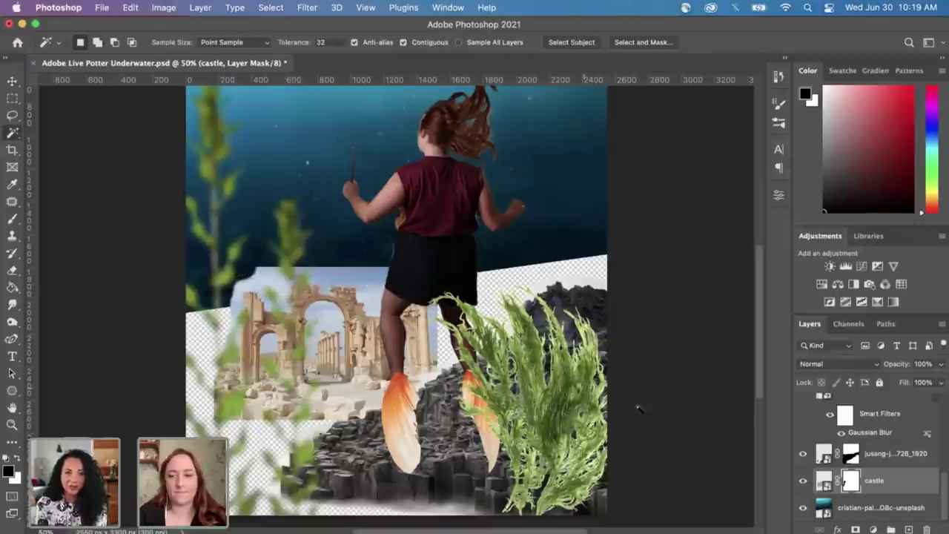
Step: On the castle image, select the girl with Select > Subject and invert the selection
{"action": "left_click", "coordinate": [822, 482]}
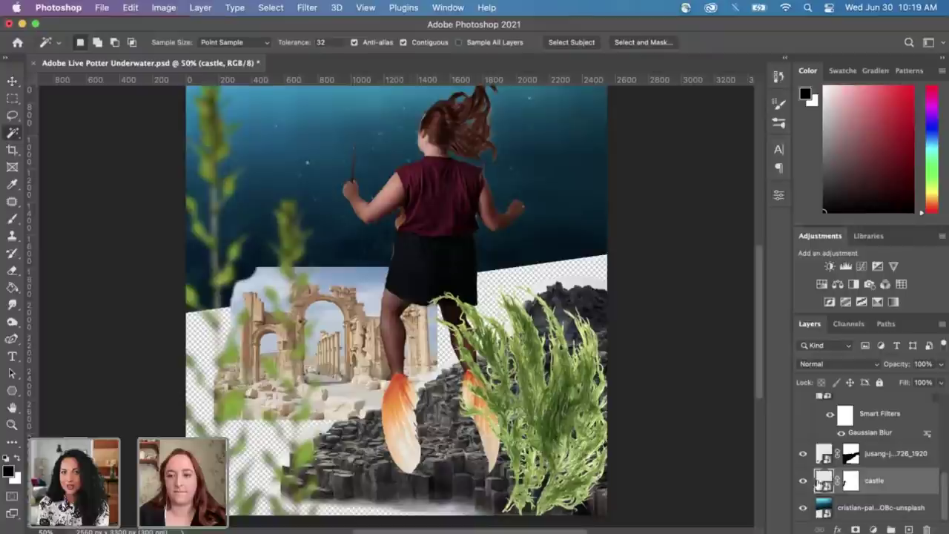
{"action": "left_click", "coordinate": [272, 8]}
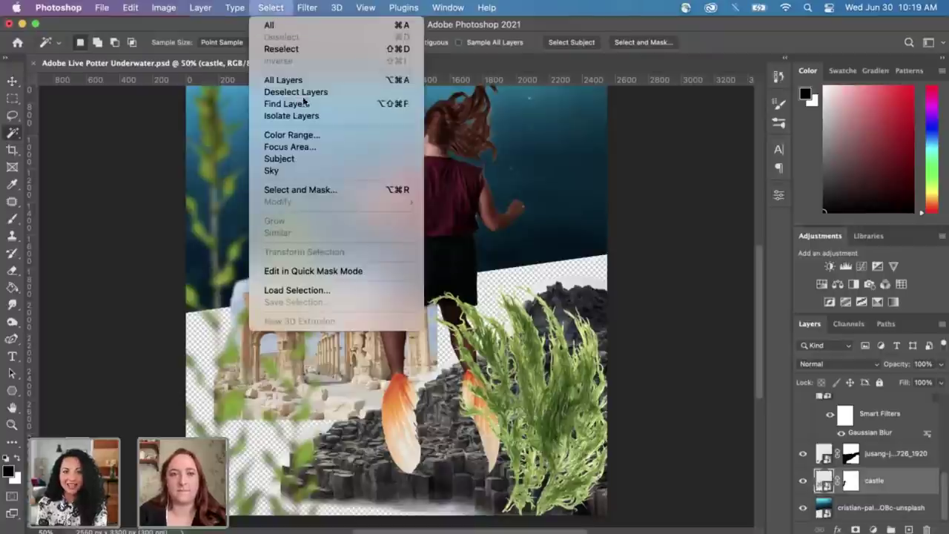
{"action": "left_click", "coordinate": [311, 159]}
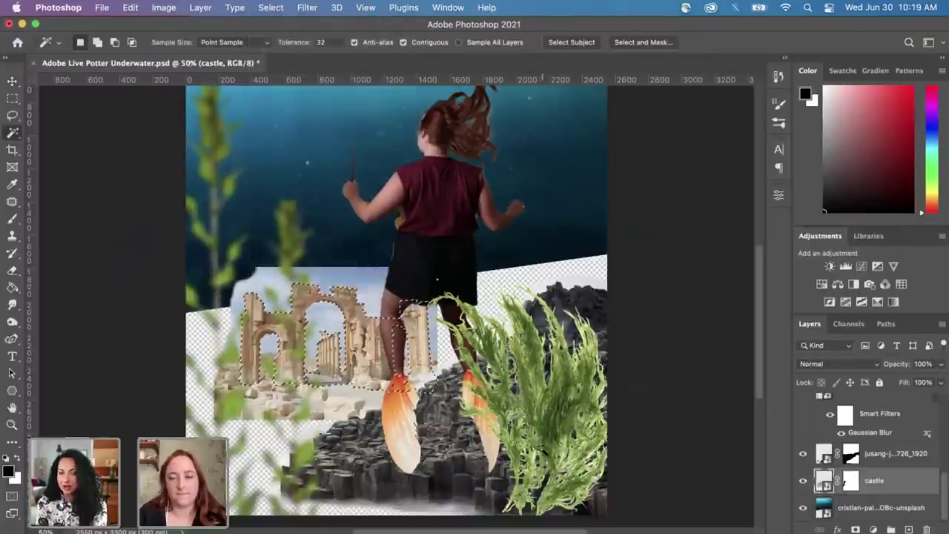
{"action": "left_click", "coordinate": [366, 8]}
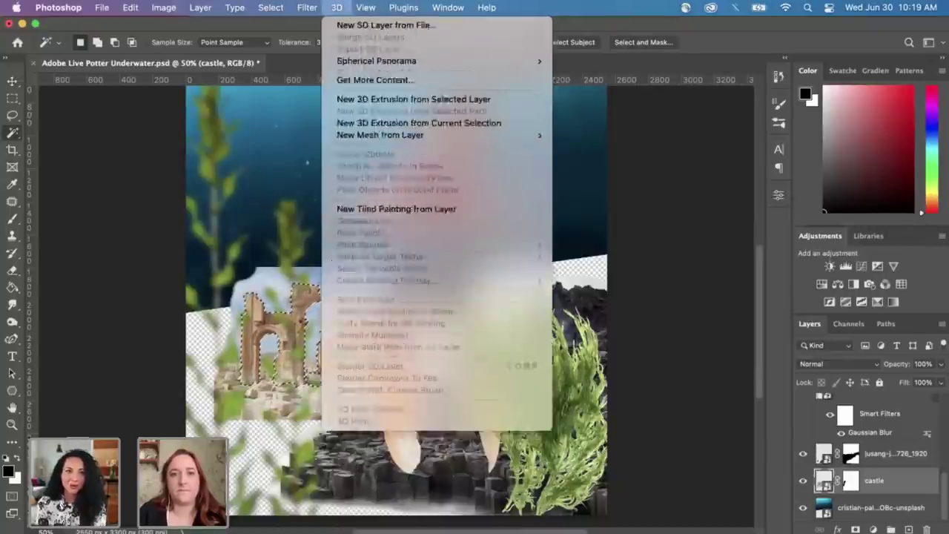
{"action": "mouse_move", "coordinate": [272, 8]}
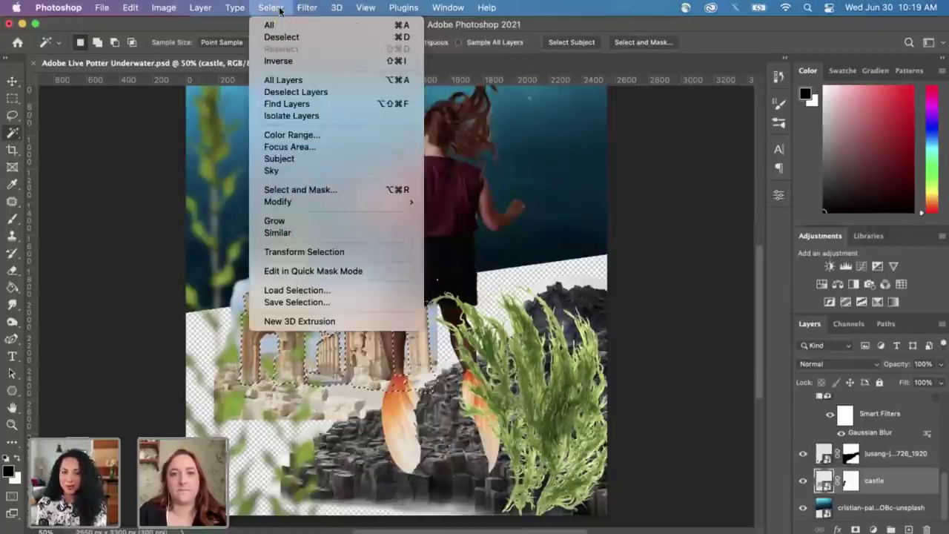
{"action": "left_click", "coordinate": [280, 61]}
Step: Paint black on the castle mask where it overlaps the girl's legs, then deselect
{"action": "key", "text": "b"}
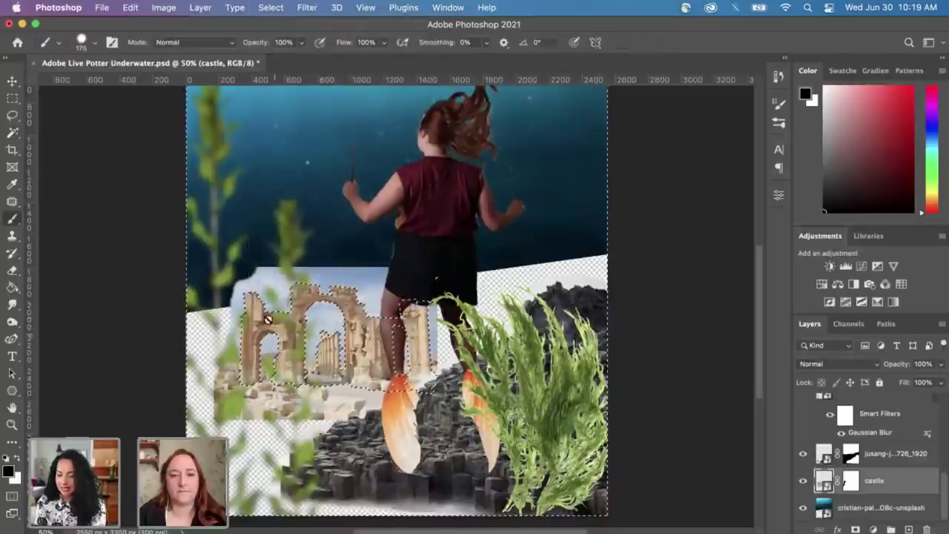
{"action": "left_click", "coordinate": [853, 481]}
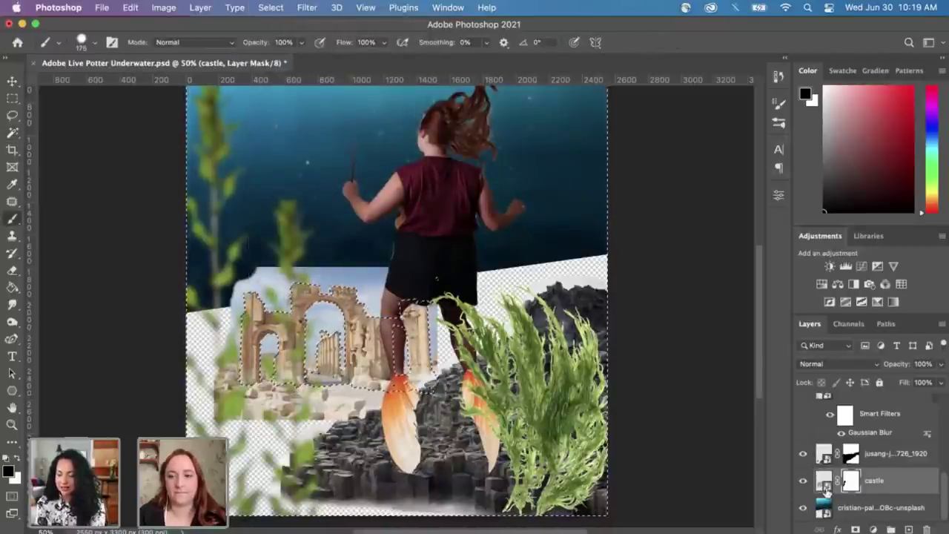
{"action": "key", "text": "bracketright"}
{"action": "left_click_drag", "start_coordinate": [256, 279], "coordinate": [282, 279]}
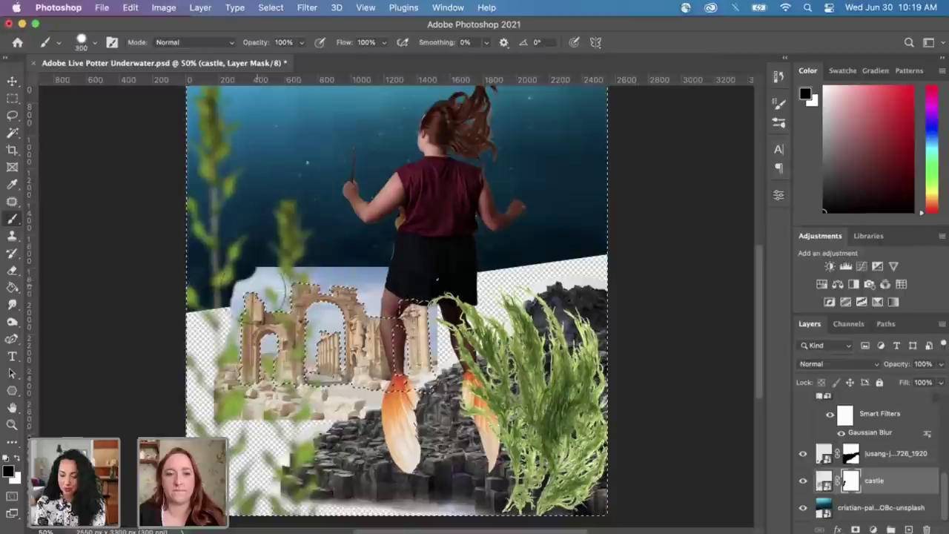
{"action": "key", "text": "bracketright"}
{"action": "key", "text": "bracketright"}
{"action": "key", "text": "bracketright"}
{"action": "key", "text": "bracketright"}
{"action": "key", "text": "bracketright"}
{"action": "key", "text": "bracketright"}
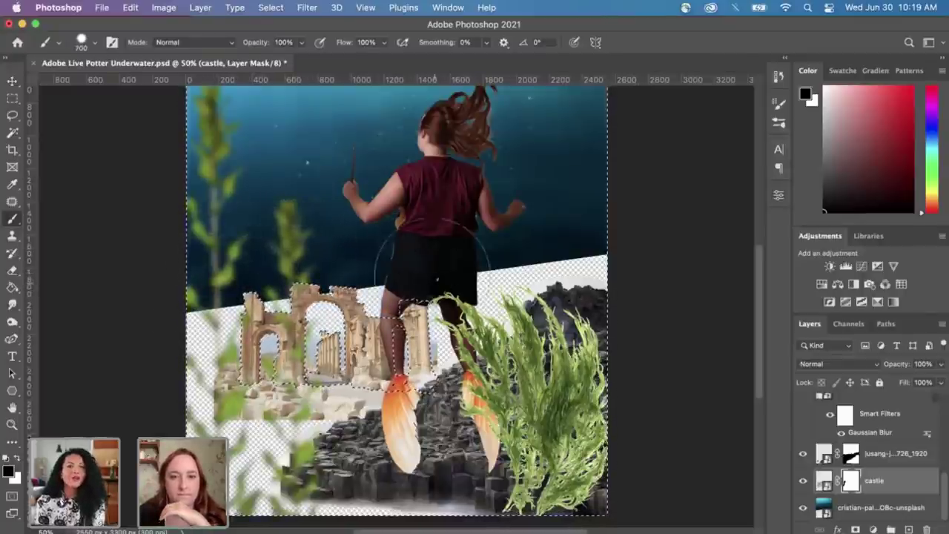
{"action": "left_click", "coordinate": [400, 289]}
{"action": "left_click_drag", "start_coordinate": [433, 280], "coordinate": [422, 266]}
{"action": "key", "text": "bracketleft"}
{"action": "key", "text": "bracketleft"}
{"action": "key", "text": "bracketleft"}
{"action": "key", "text": "bracketleft"}
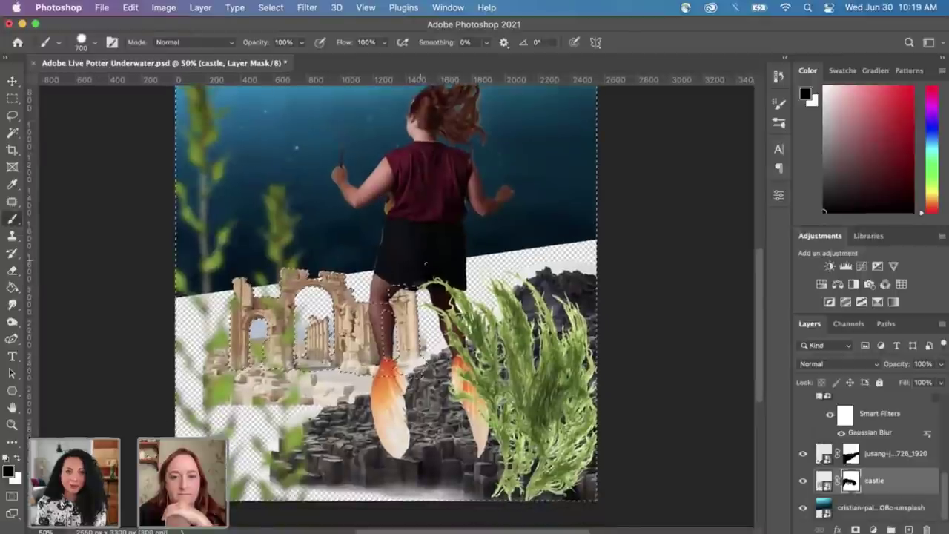
{"action": "key", "text": "ctrl+z"}
{"action": "key", "text": "bracketleft"}
{"action": "key", "text": "bracketleft"}
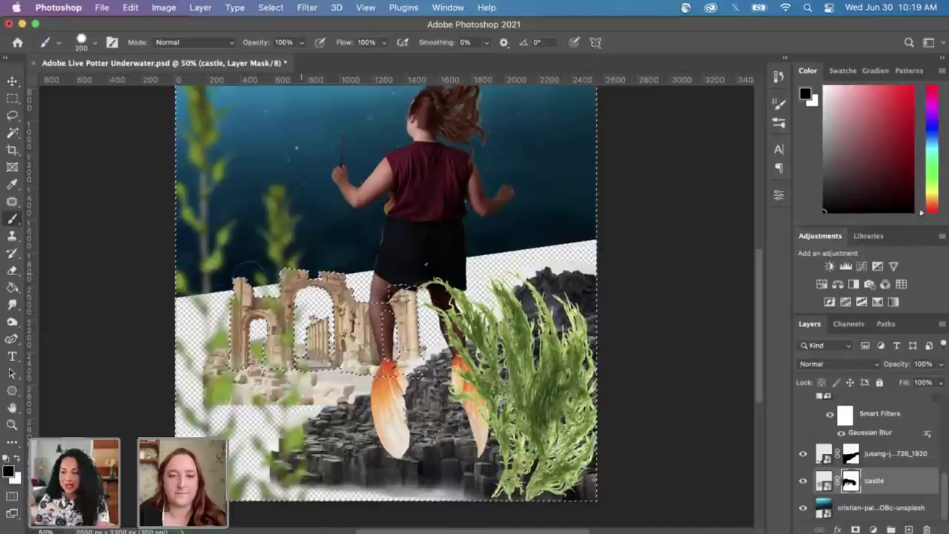
{"action": "key", "text": "ctrl+d"}
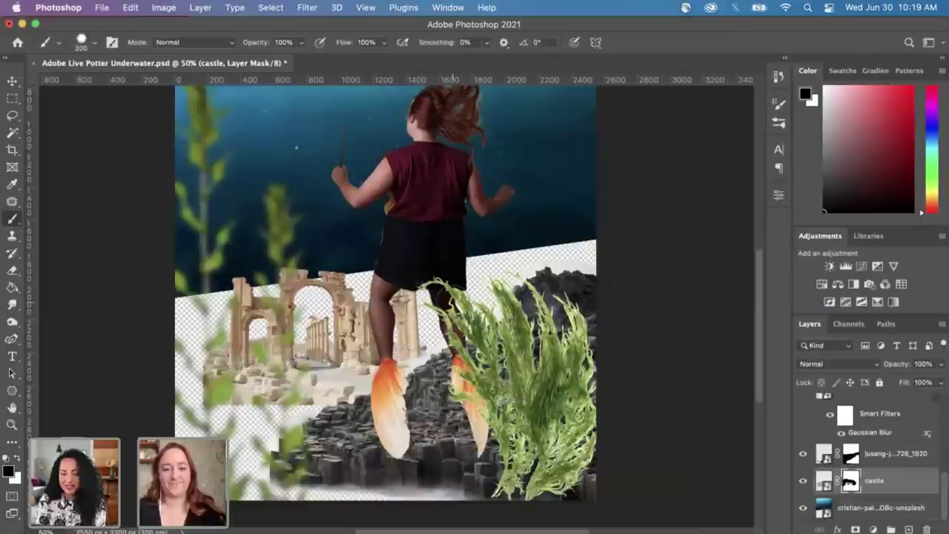
Step: Zoom out and add a new empty Layer 3 above the underwater background layer
{"action": "key", "text": "super+minus"}
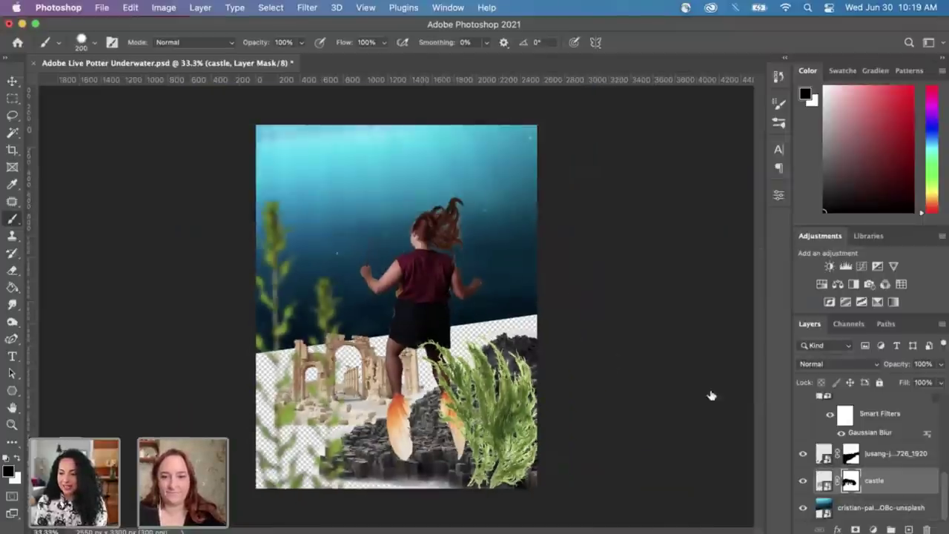
{"action": "left_click", "coordinate": [860, 509]}
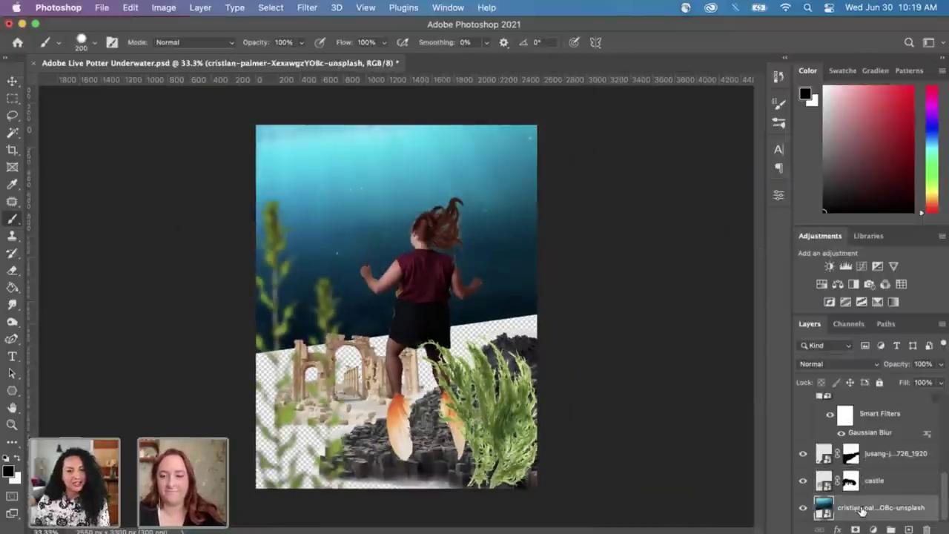
{"action": "left_click", "coordinate": [908, 529]}
{"action": "scroll", "coordinate": [889, 488], "scroll_direction": "down", "scroll_amount": 1}
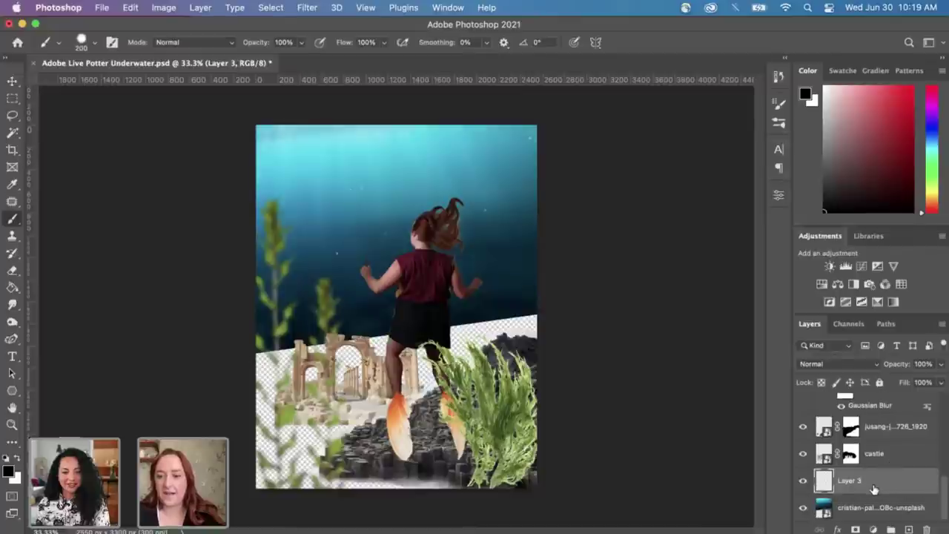
Step: Move the water background layer above Layer 3 and make Layer 3 active
{"action": "mouse_move", "coordinate": [874, 489]}
{"action": "left_mouse_down"}
{"action": "mouse_move", "coordinate": [864, 522]}
{"action": "mouse_move", "coordinate": [850, 522]}
{"action": "mouse_move", "coordinate": [843, 506]}
{"action": "mouse_move", "coordinate": [882, 492]}
{"action": "left_mouse_up"}
{"action": "left_click_drag", "start_coordinate": [857, 482], "coordinate": [853, 507]}
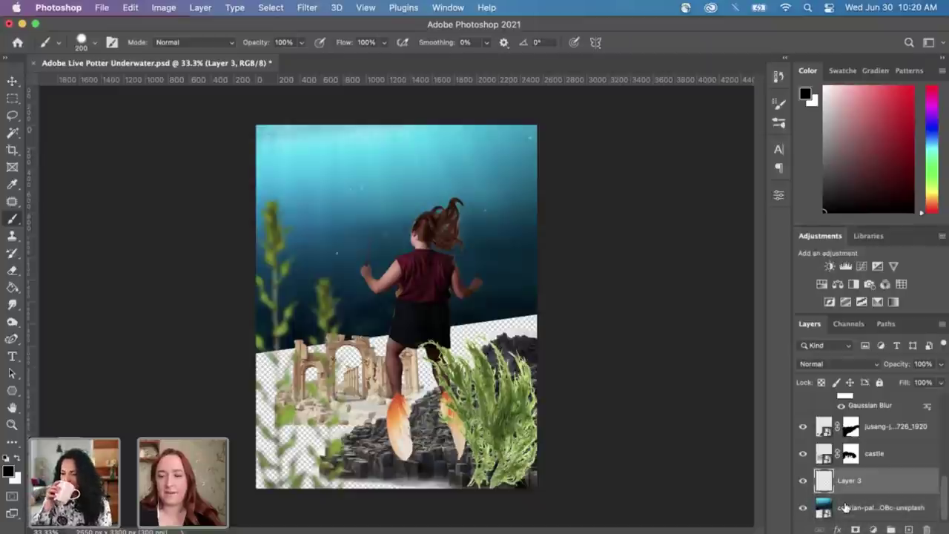
{"action": "left_click", "coordinate": [860, 507]}
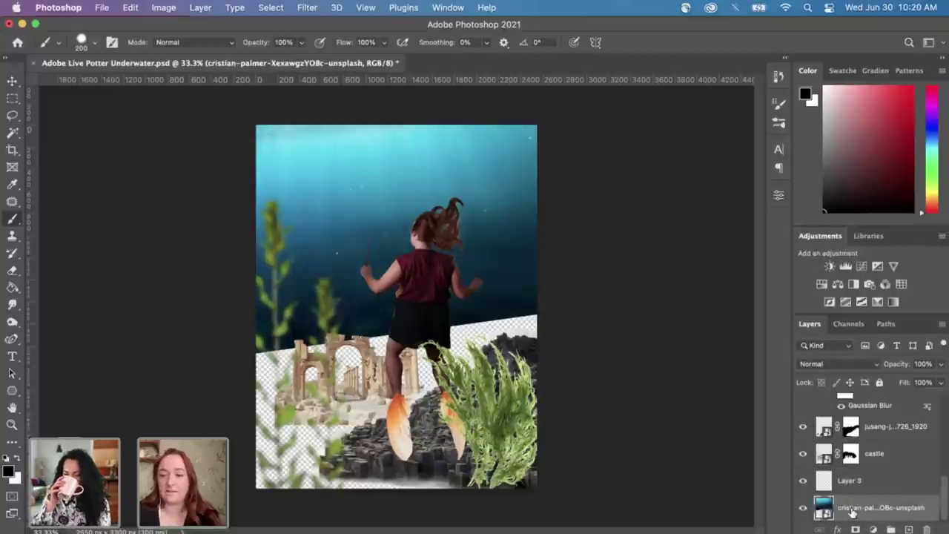
{"action": "left_click_drag", "start_coordinate": [852, 511], "coordinate": [849, 479]}
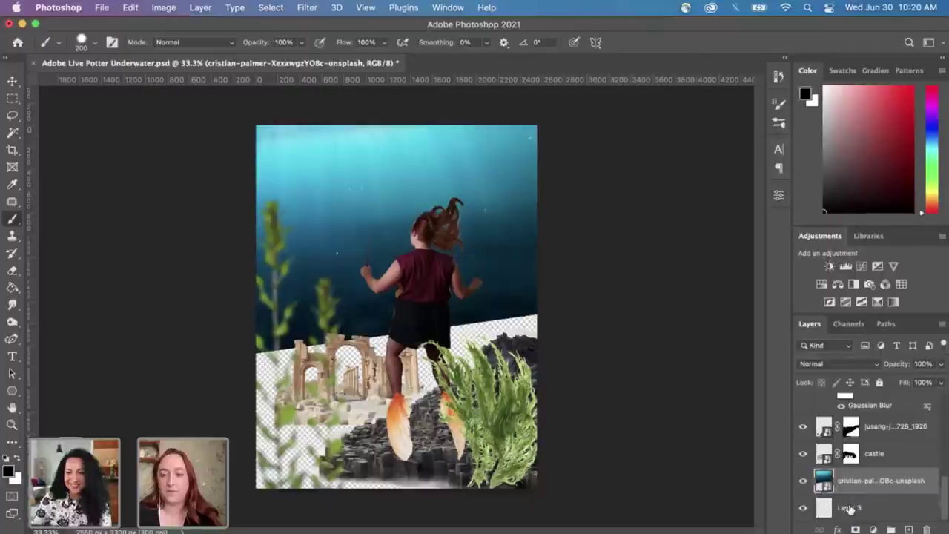
{"action": "left_click", "coordinate": [844, 507]}
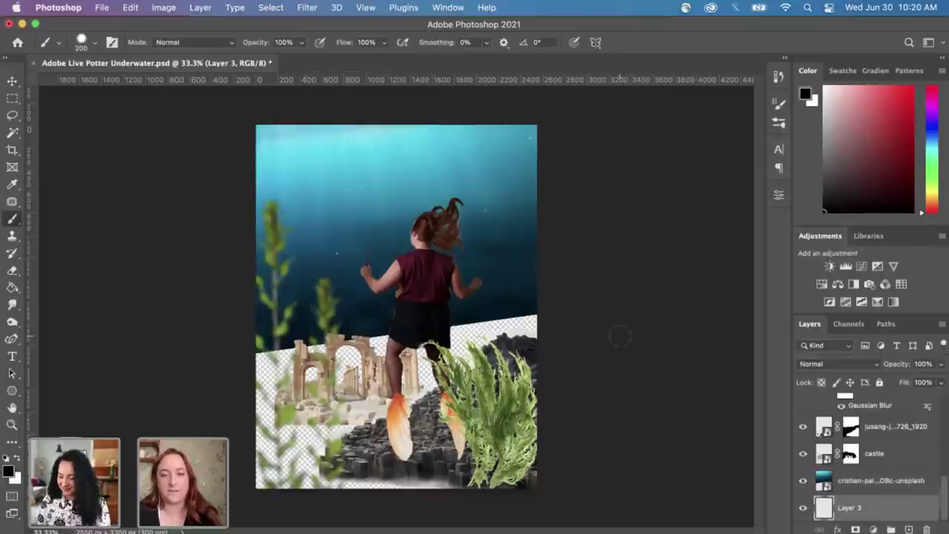
Step: Sample deep blue from the water and paint the lower-left transparent gaps on Layer 3
{"action": "key", "text": "i"}
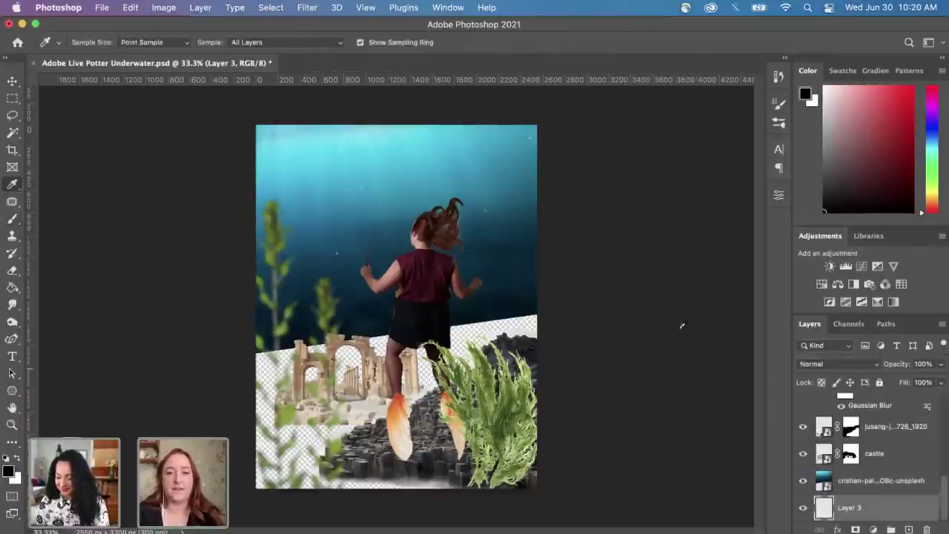
{"action": "left_click", "coordinate": [523, 278]}
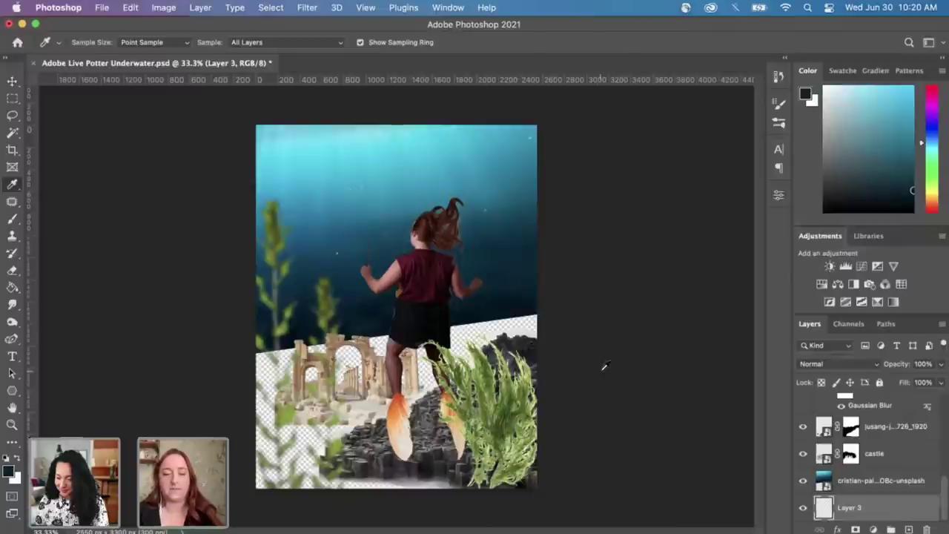
{"action": "key", "text": "b"}
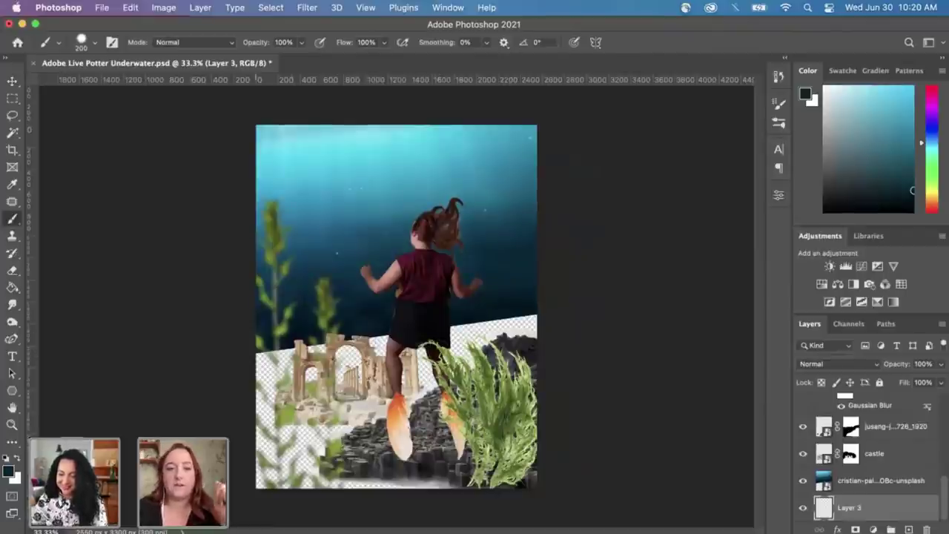
{"action": "mouse_move", "coordinate": [265, 361]}
{"action": "left_mouse_down"}
{"action": "mouse_move", "coordinate": [272, 383]}
{"action": "mouse_move", "coordinate": [385, 338]}
{"action": "mouse_move", "coordinate": [530, 319]}
{"action": "mouse_move", "coordinate": [416, 355]}
{"action": "left_mouse_up"}
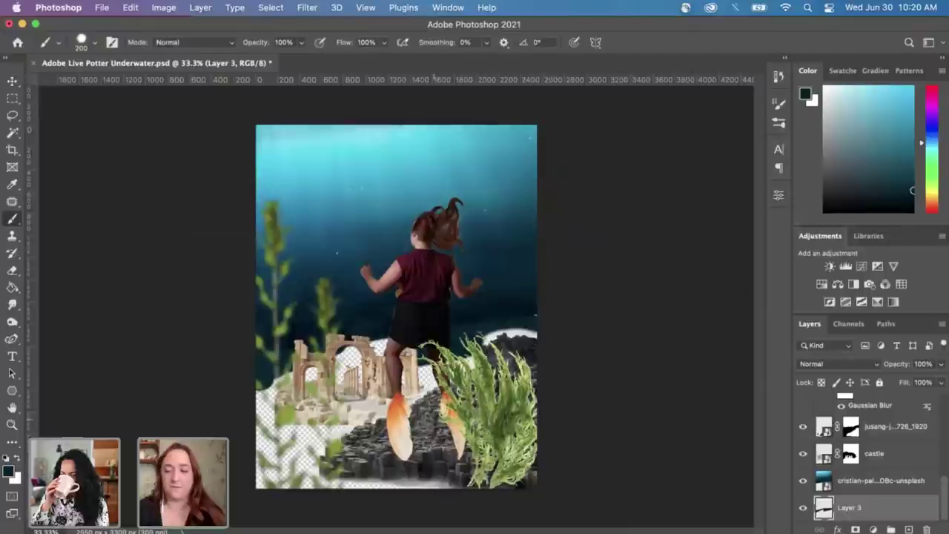
{"action": "key", "text": "bracketright"}
{"action": "key", "text": "bracketright"}
{"action": "key", "text": "bracketright"}
{"action": "key", "text": "bracketright"}
{"action": "key", "text": "bracketright"}
{"action": "key", "text": "bracketright"}
{"action": "mouse_move", "coordinate": [334, 411]}
{"action": "left_mouse_down"}
{"action": "mouse_move", "coordinate": [285, 426]}
{"action": "mouse_move", "coordinate": [311, 452]}
{"action": "mouse_move", "coordinate": [349, 438]}
{"action": "mouse_move", "coordinate": [279, 393]}
{"action": "mouse_move", "coordinate": [370, 371]}
{"action": "mouse_move", "coordinate": [382, 378]}
{"action": "mouse_move", "coordinate": [370, 393]}
{"action": "mouse_move", "coordinate": [378, 382]}
{"action": "mouse_move", "coordinate": [360, 386]}
{"action": "left_mouse_up"}
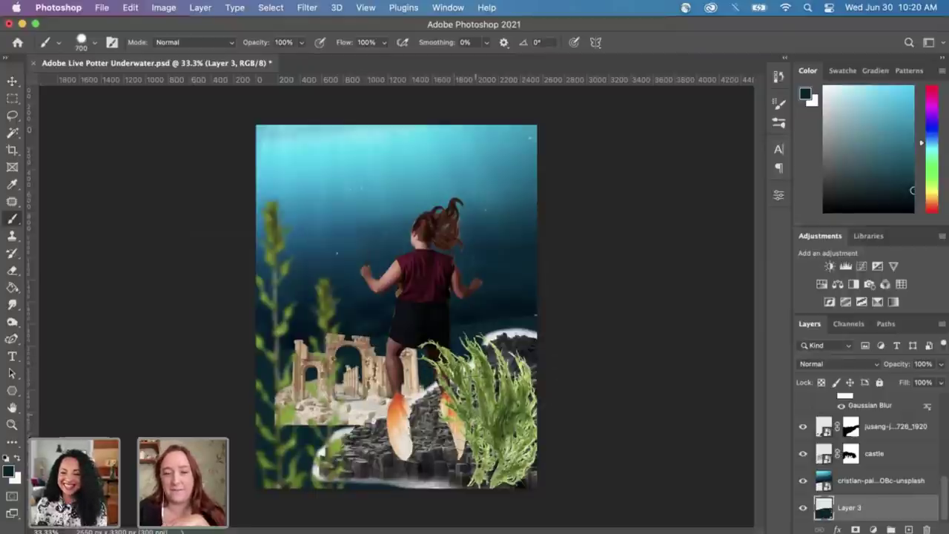
{"action": "key", "text": "i"}
{"action": "left_click", "coordinate": [504, 304]}
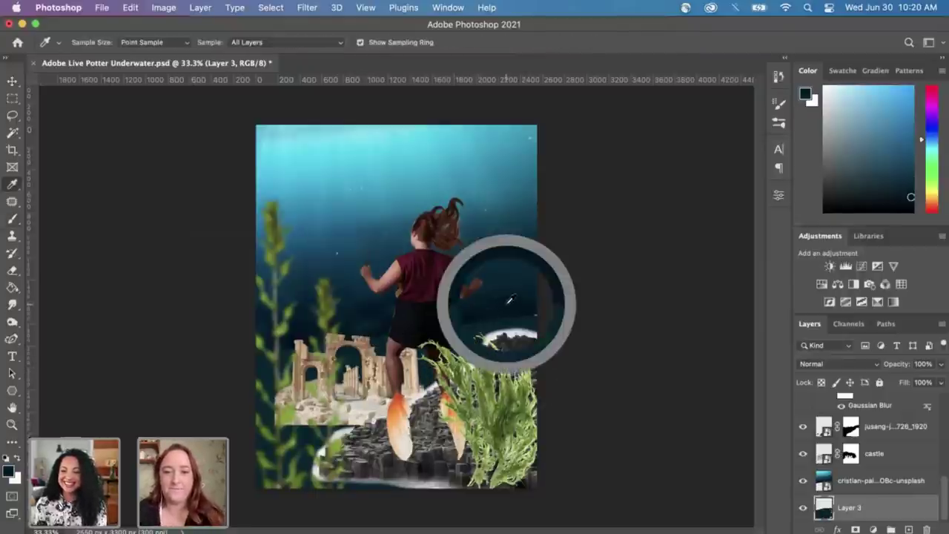
{"action": "key", "text": "b"}
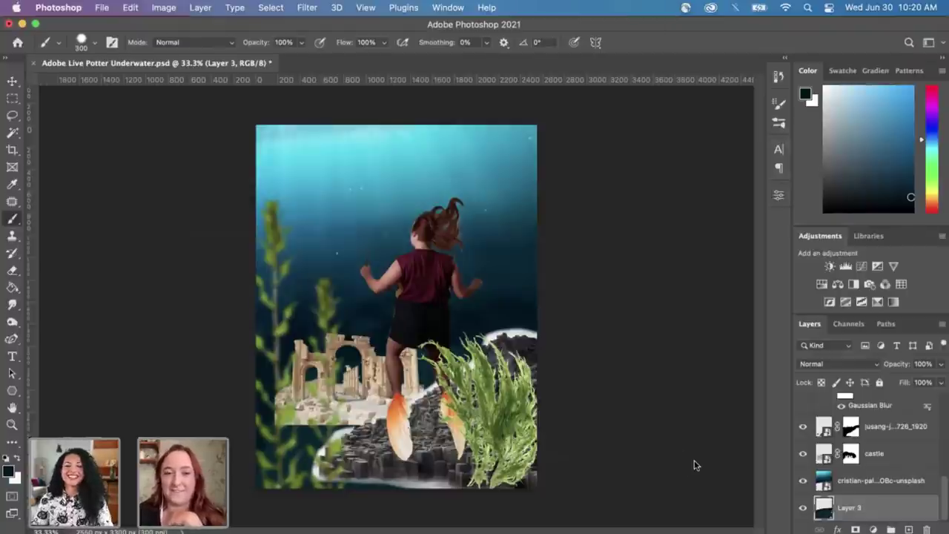
Step: Zoom in and toggle the castle and rocks layers' visibility to compare the composite
{"action": "left_click", "coordinate": [13, 82]}
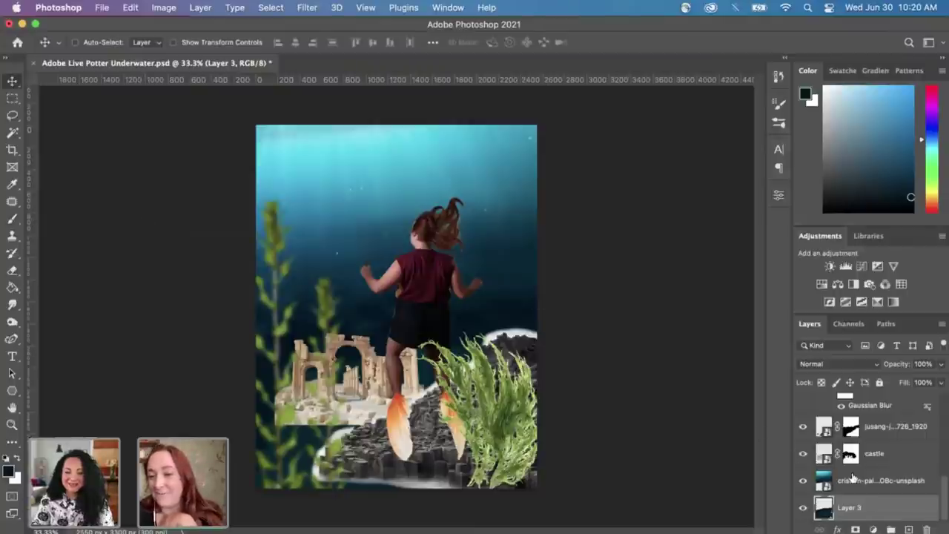
{"action": "scroll", "coordinate": [853, 479], "scroll_direction": "up", "scroll_amount": 1}
{"action": "scroll", "coordinate": [853, 479], "scroll_direction": "down", "scroll_amount": 1}
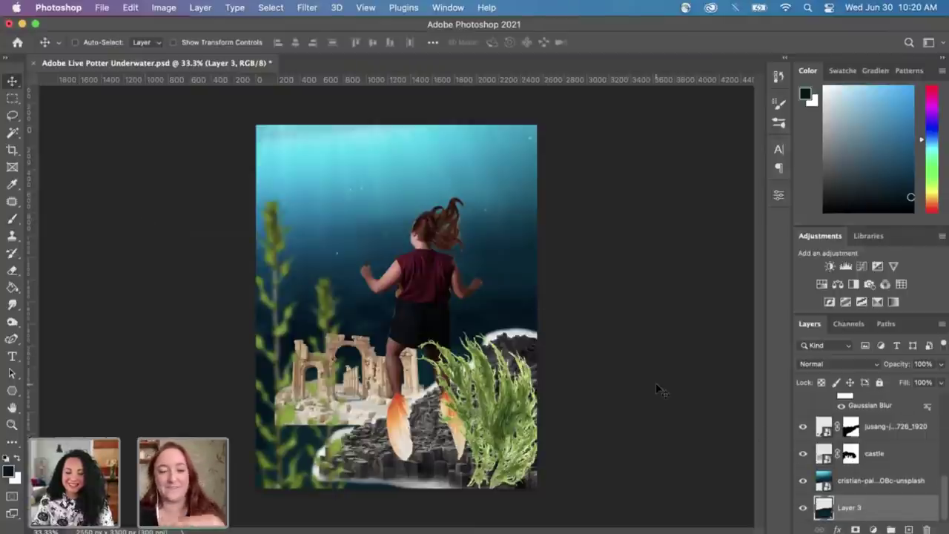
{"action": "key", "text": "super+equal"}
{"action": "scroll", "coordinate": [656, 383], "scroll_direction": "down", "scroll_amount": 2}
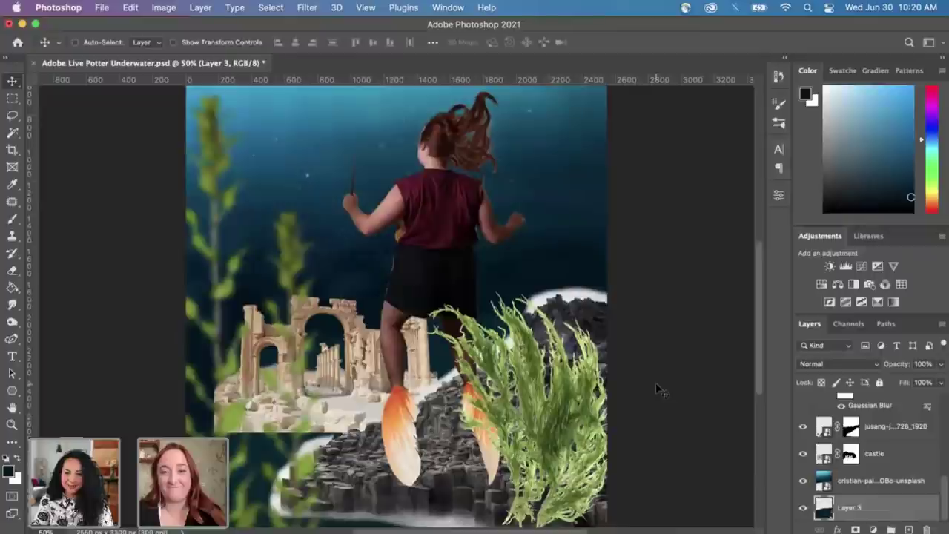
{"action": "left_click", "coordinate": [870, 494]}
{"action": "scroll", "coordinate": [870, 493], "scroll_direction": "up", "scroll_amount": 3}
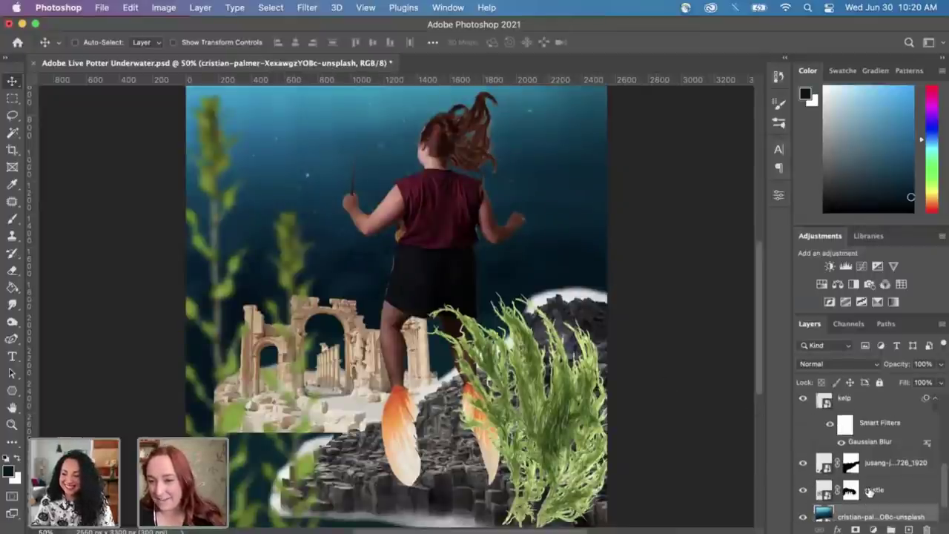
{"action": "scroll", "coordinate": [870, 493], "scroll_direction": "down", "scroll_amount": 1}
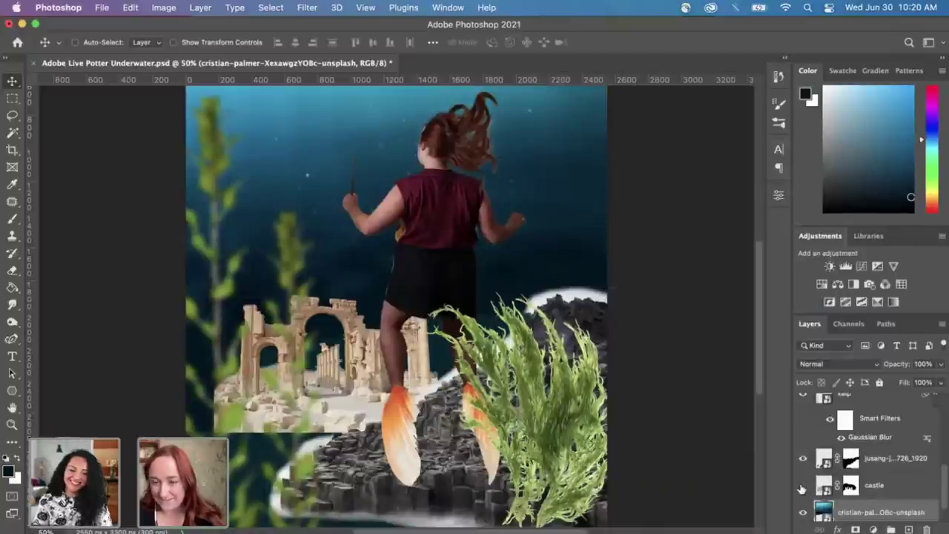
{"action": "left_click", "coordinate": [803, 485]}
{"action": "left_click", "coordinate": [803, 485]}
{"action": "left_click", "coordinate": [803, 458]}
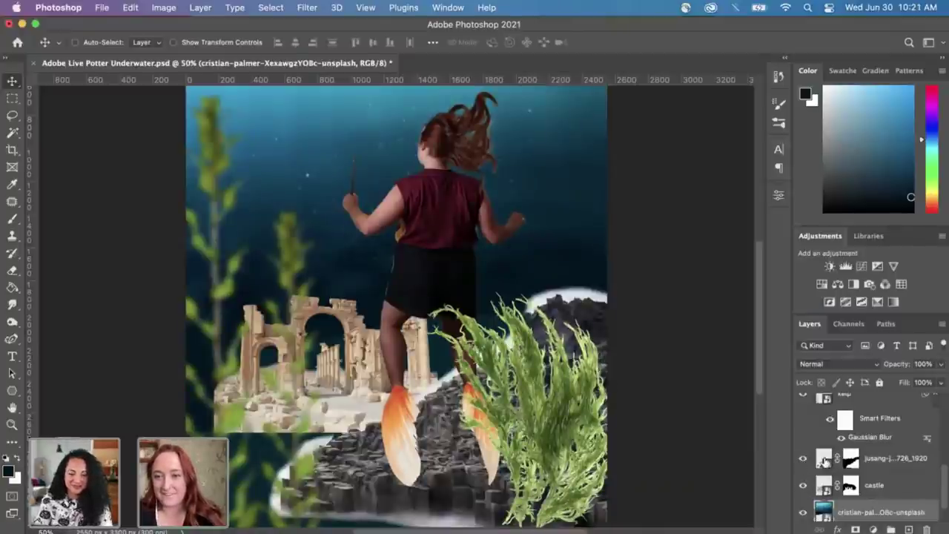
{"action": "scroll", "coordinate": [825, 460], "scroll_direction": "down", "scroll_amount": 1}
Step: Target the jusang rocks layer's mask and choose the Magic Wand tool
{"action": "left_click", "coordinate": [824, 438]}
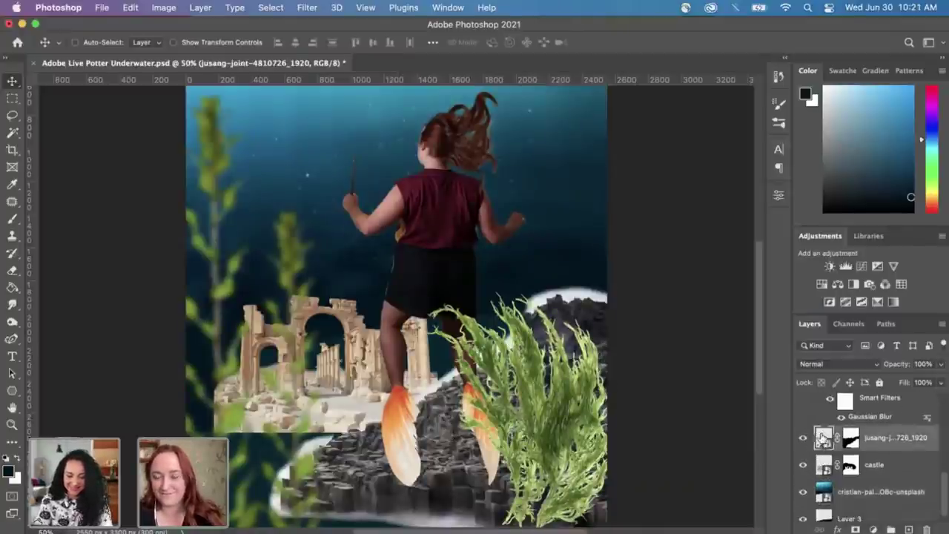
{"action": "scroll", "coordinate": [846, 439], "scroll_direction": "down", "scroll_amount": 2}
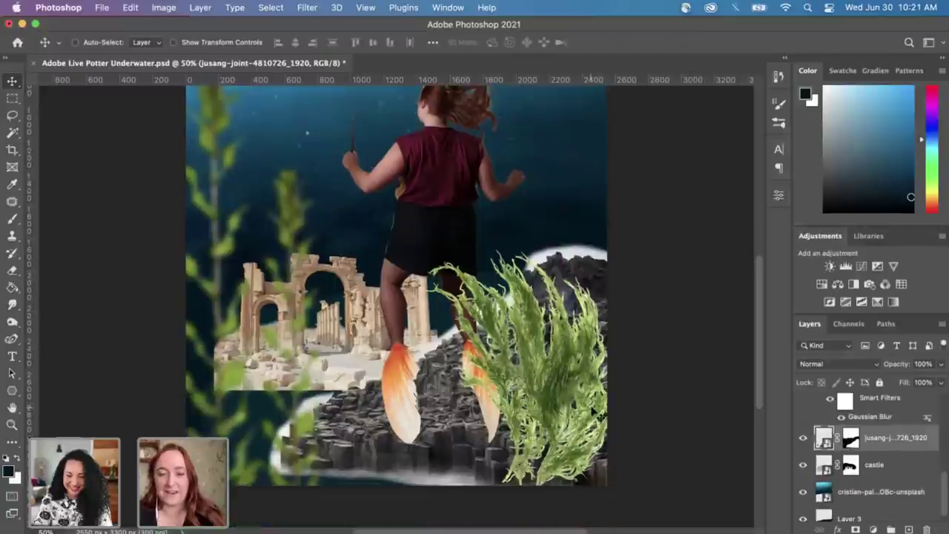
{"action": "left_click", "coordinate": [849, 438]}
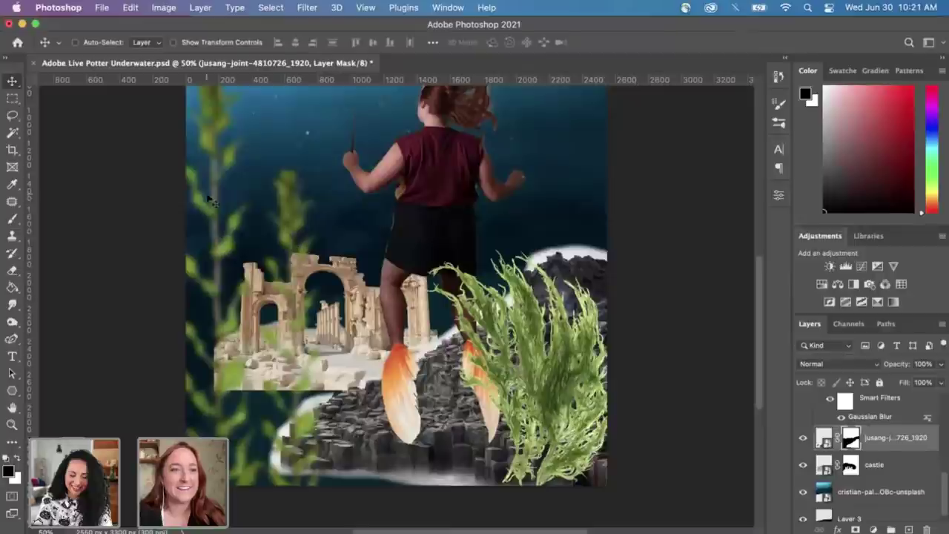
{"action": "left_click", "coordinate": [13, 132]}
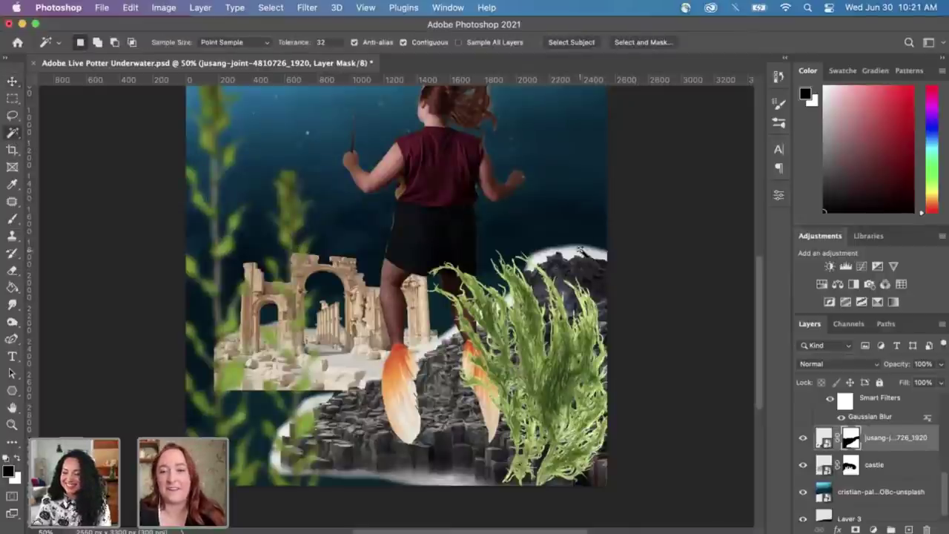
Step: Magic Wand the masked area and paint black along the rocks' left and top edges, then deselect
{"action": "left_click", "coordinate": [581, 254]}
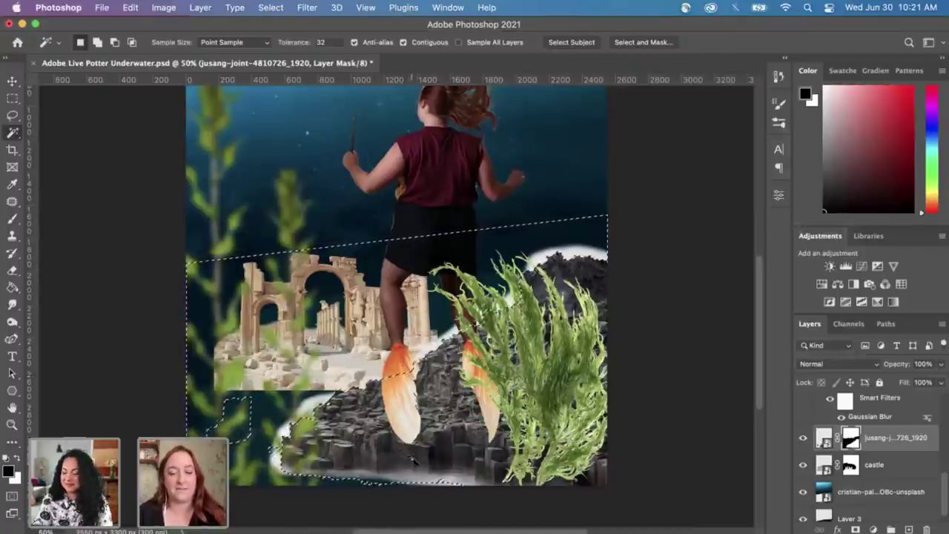
{"action": "key", "text": "b"}
{"action": "mouse_move", "coordinate": [304, 438]}
{"action": "left_mouse_down"}
{"action": "mouse_move", "coordinate": [319, 401]}
{"action": "mouse_move", "coordinate": [297, 393]}
{"action": "mouse_move", "coordinate": [278, 464]}
{"action": "mouse_move", "coordinate": [273, 448]}
{"action": "left_mouse_up"}
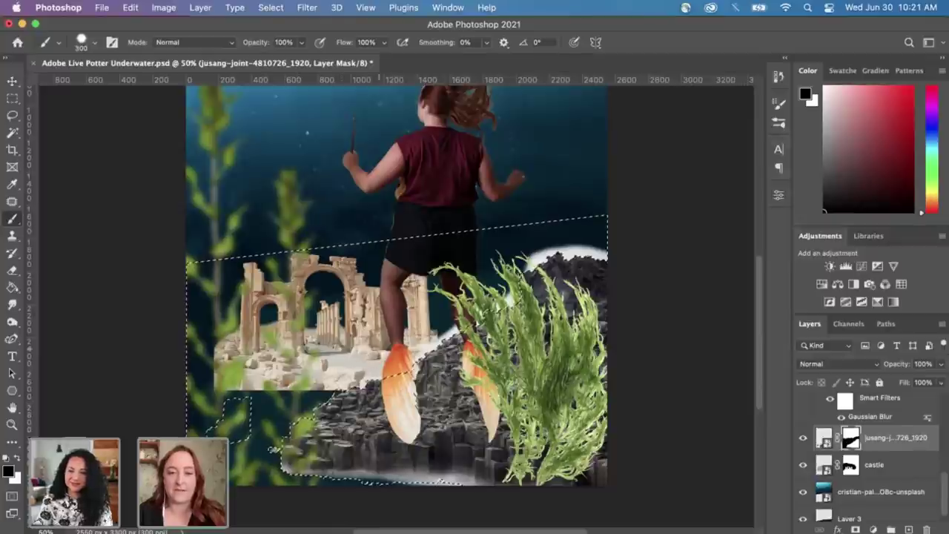
{"action": "mouse_move", "coordinate": [411, 367]}
{"action": "left_mouse_down"}
{"action": "mouse_move", "coordinate": [510, 298]}
{"action": "mouse_move", "coordinate": [573, 236]}
{"action": "left_mouse_up"}
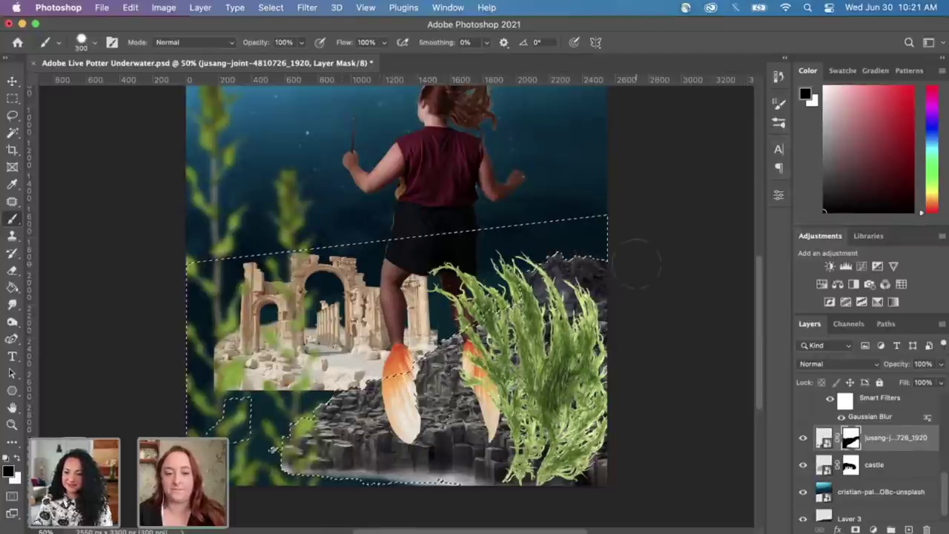
{"action": "key", "text": "super+d"}
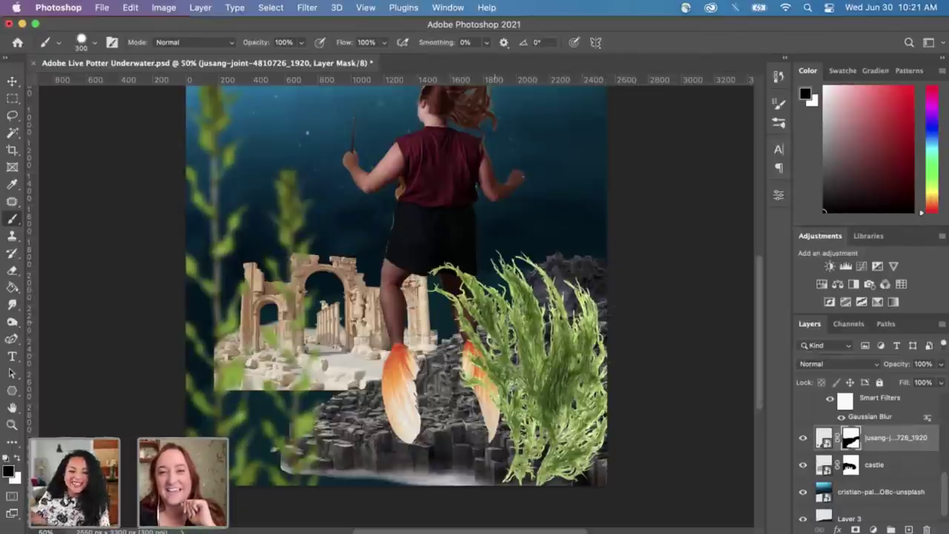
Step: Scroll through the layers and toggle the rocks layer off and on to compare
{"action": "scroll", "coordinate": [397, 308], "scroll_direction": "up", "scroll_amount": 5}
{"action": "scroll", "coordinate": [497, 271], "scroll_direction": "down", "scroll_amount": 3}
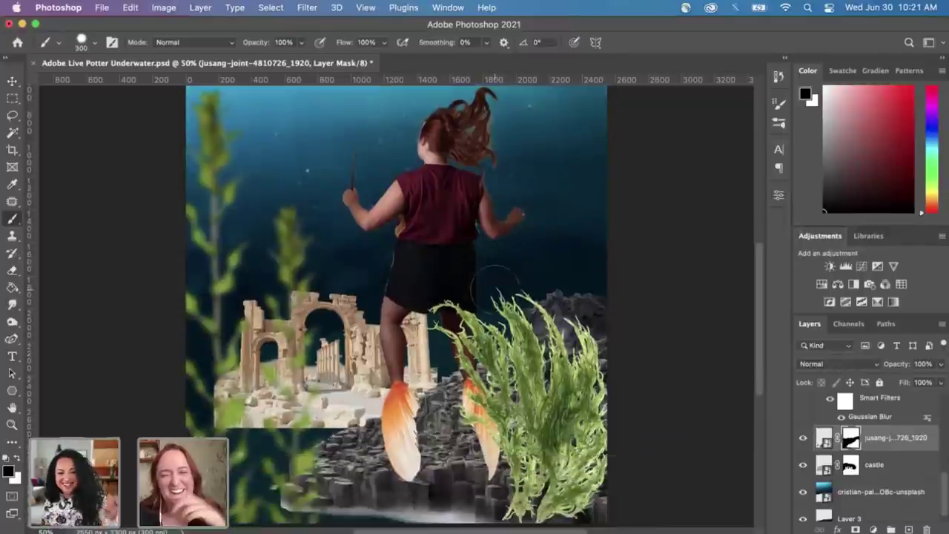
{"action": "scroll", "coordinate": [496, 284], "scroll_direction": "down", "scroll_amount": 2}
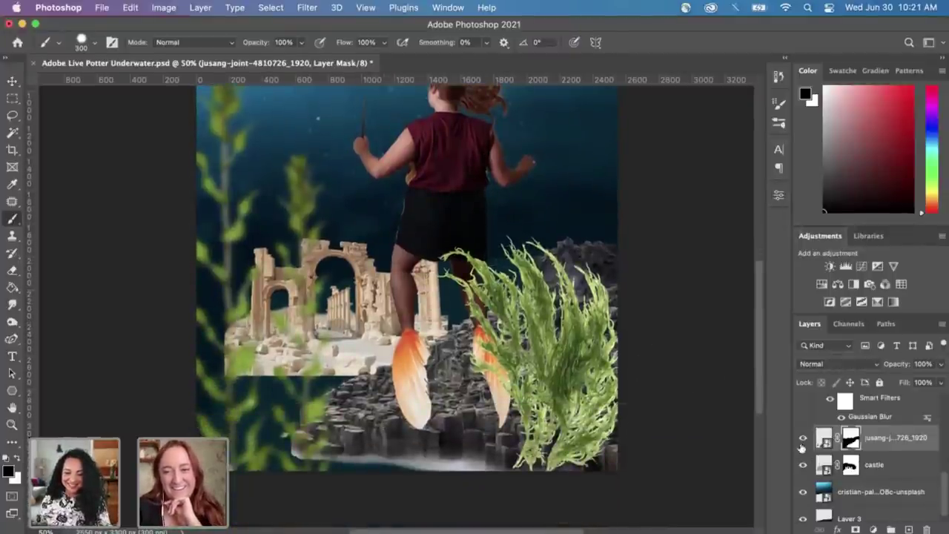
{"action": "scroll", "coordinate": [853, 493], "scroll_direction": "down", "scroll_amount": 1}
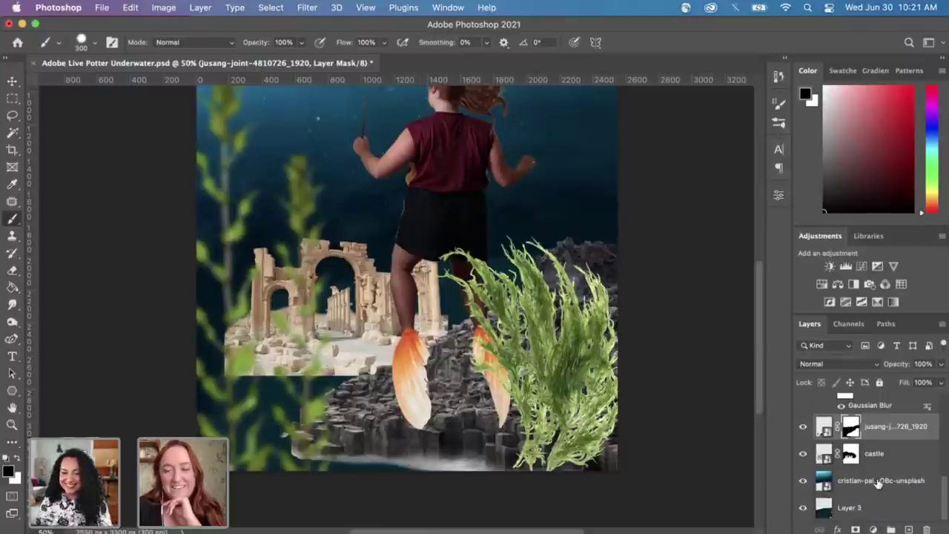
{"action": "scroll", "coordinate": [879, 484], "scroll_direction": "up", "scroll_amount": 8}
{"action": "scroll", "coordinate": [879, 483], "scroll_direction": "up", "scroll_amount": 3}
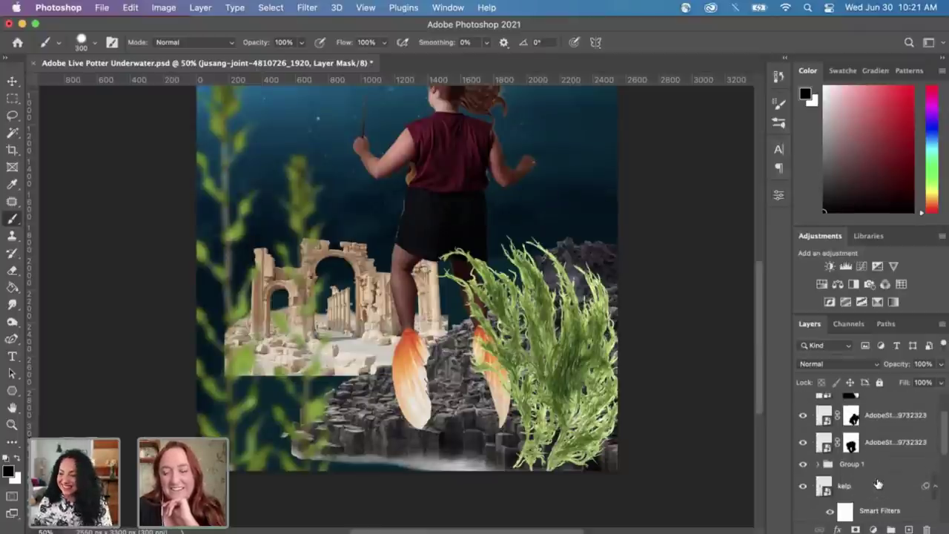
{"action": "scroll", "coordinate": [877, 484], "scroll_direction": "down", "scroll_amount": 5}
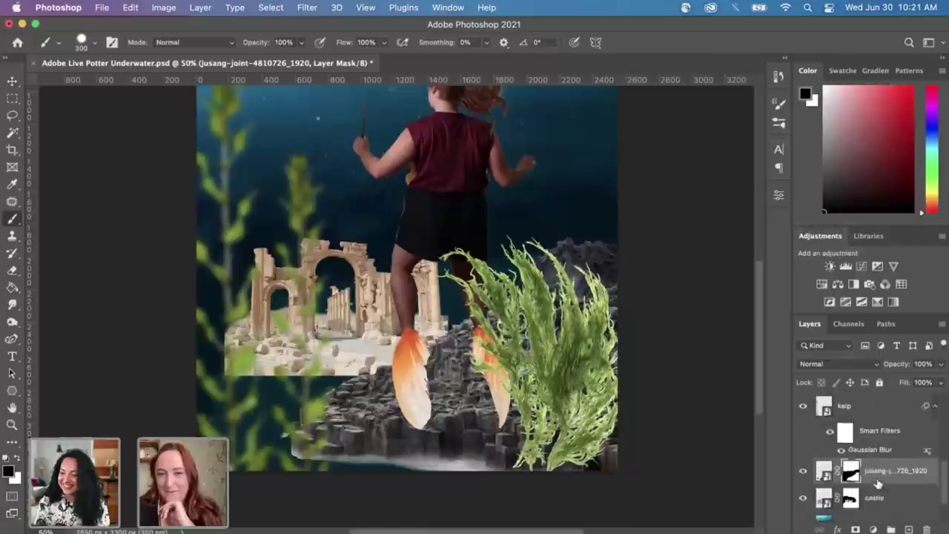
{"action": "left_click", "coordinate": [802, 460]}
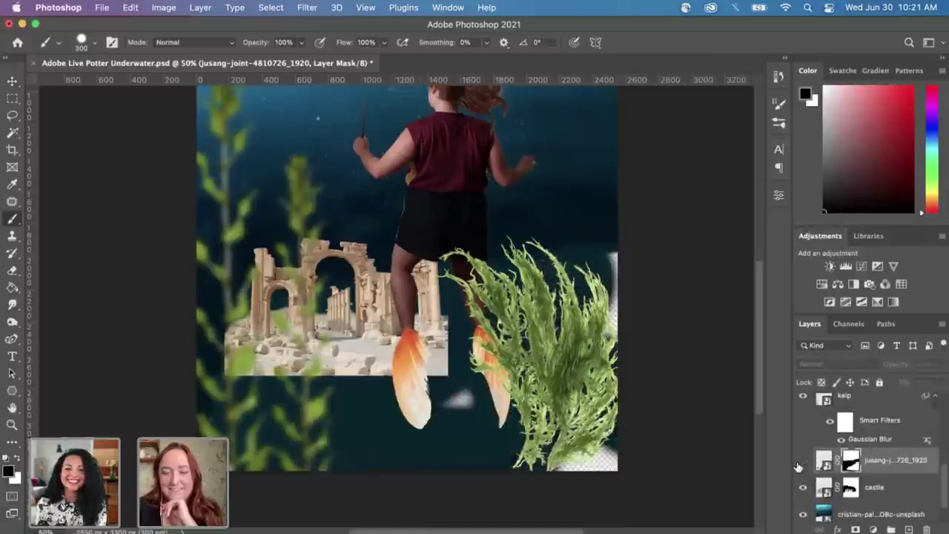
{"action": "left_click", "coordinate": [803, 460]}
Step: Zoom out, then scale the rocks layer to about 109% and shift it slightly left
{"action": "key", "text": "super+minus"}
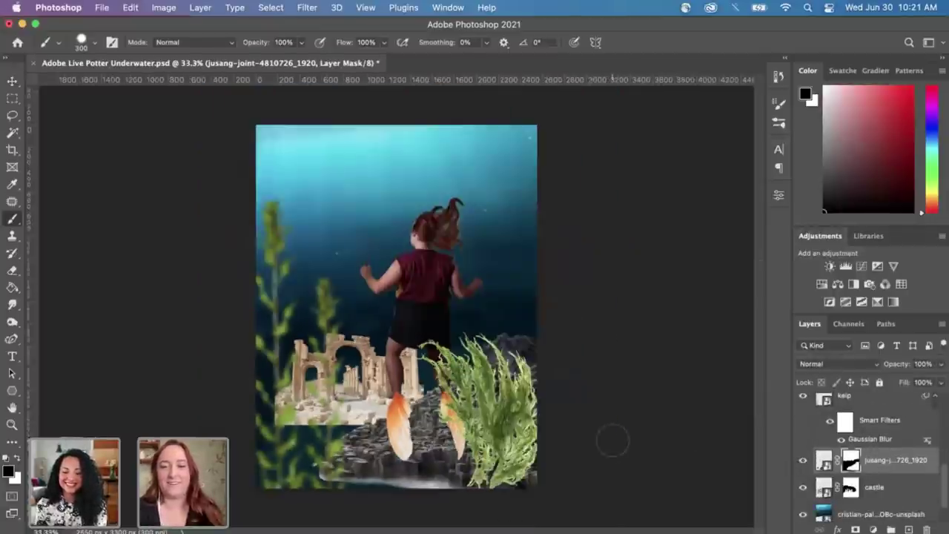
{"action": "left_click", "coordinate": [824, 460]}
{"action": "key", "text": "super+t"}
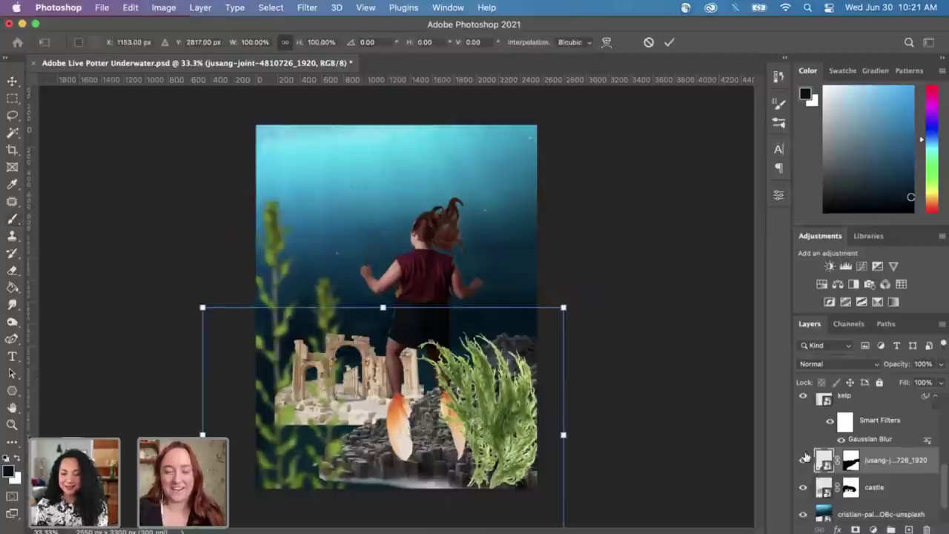
{"action": "mouse_move", "coordinate": [564, 305]}
{"action": "left_mouse_down"}
{"action": "mouse_move", "coordinate": [596, 282]}
{"action": "mouse_move", "coordinate": [570, 304]}
{"action": "mouse_move", "coordinate": [577, 311]}
{"action": "left_mouse_up"}
{"action": "left_click_drag", "start_coordinate": [512, 356], "coordinate": [502, 358]}
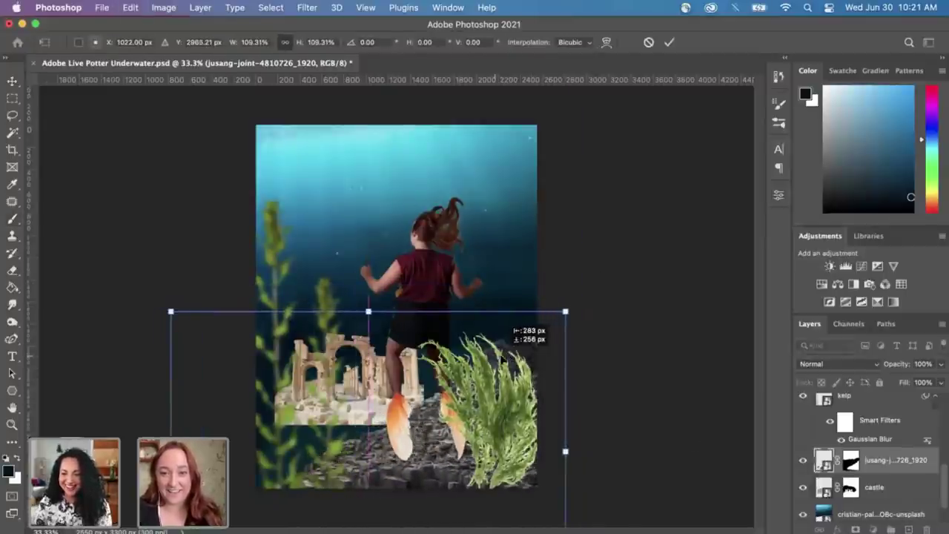
{"action": "key", "text": "Return"}
Step: Cancel the prompt to rasterize the rocks smart object and return to the Move tool
{"action": "key", "text": "b"}
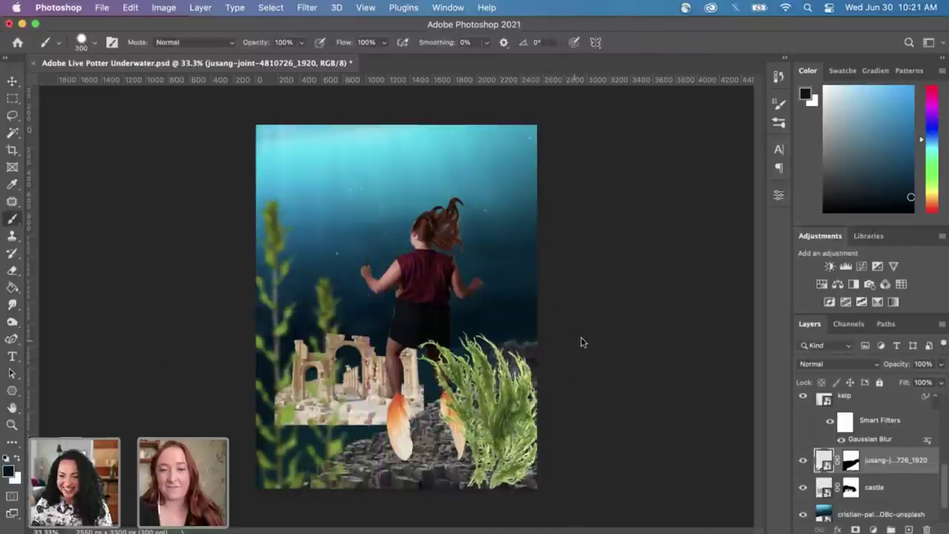
{"action": "left_click", "coordinate": [575, 337]}
{"action": "left_click", "coordinate": [433, 256]}
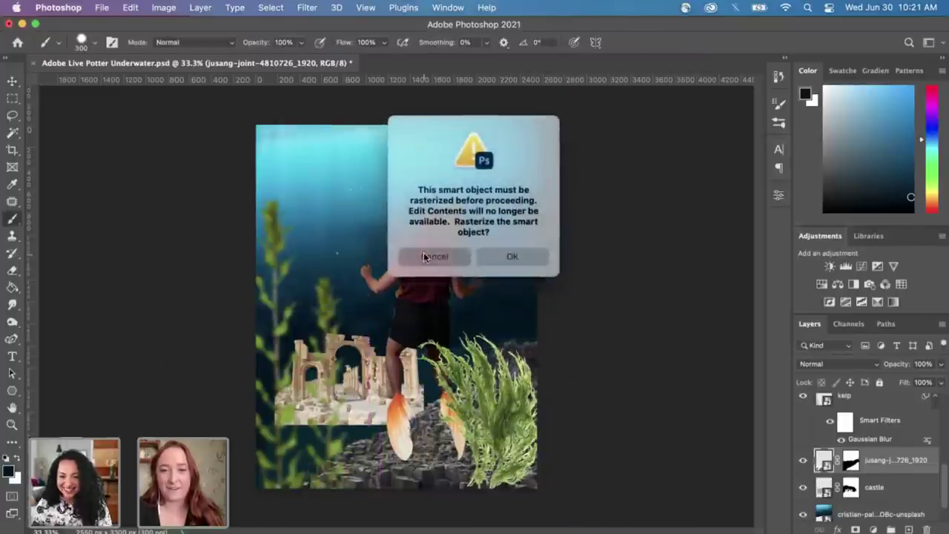
{"action": "left_click", "coordinate": [12, 82]}
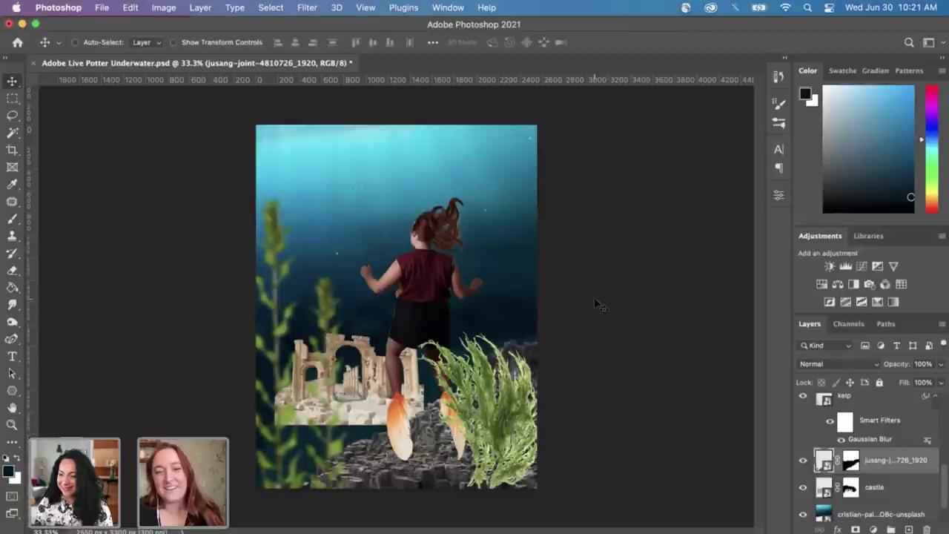
{"action": "scroll", "coordinate": [887, 455], "scroll_direction": "down", "scroll_amount": 2}
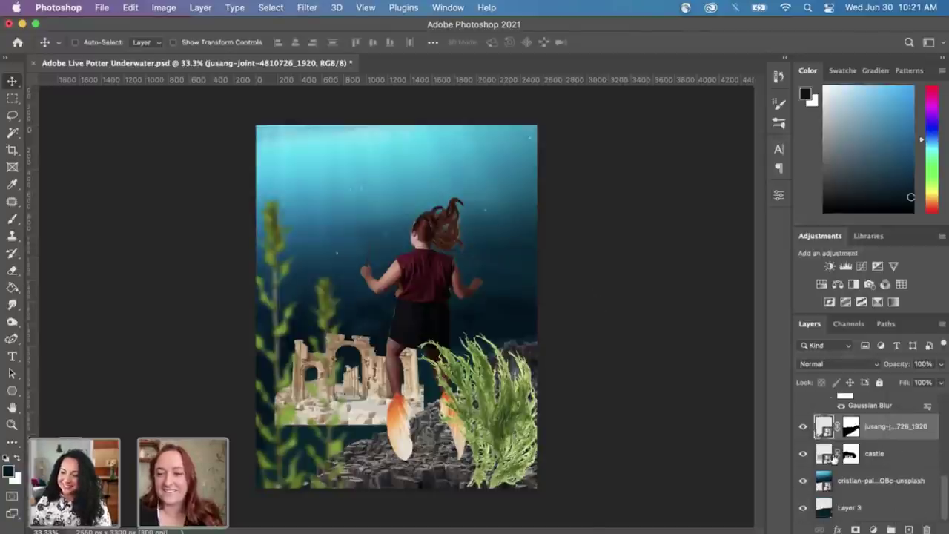
Step: Nudge the castle ruins slightly up and about 59 px right, then list new adjustment layers
{"action": "left_click", "coordinate": [823, 453]}
{"action": "left_click", "coordinate": [804, 454]}
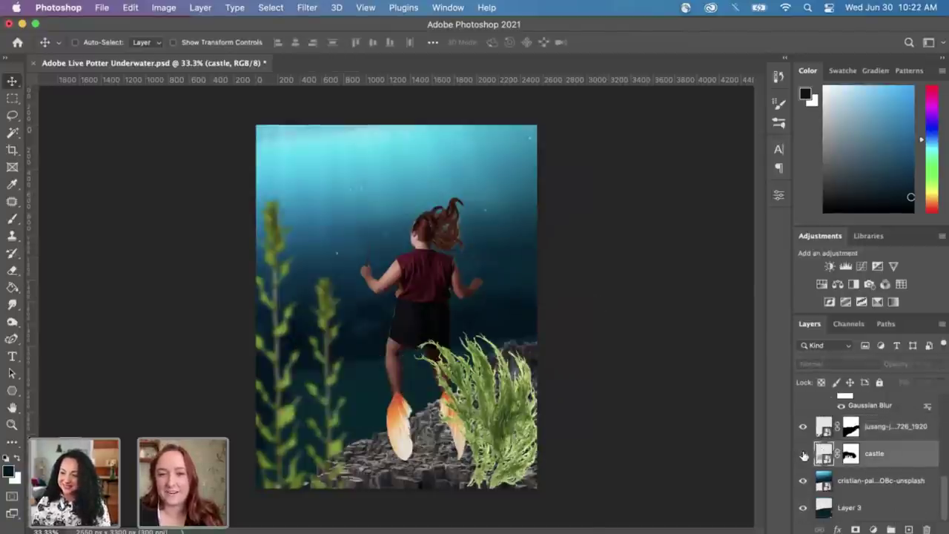
{"action": "left_click", "coordinate": [804, 454]}
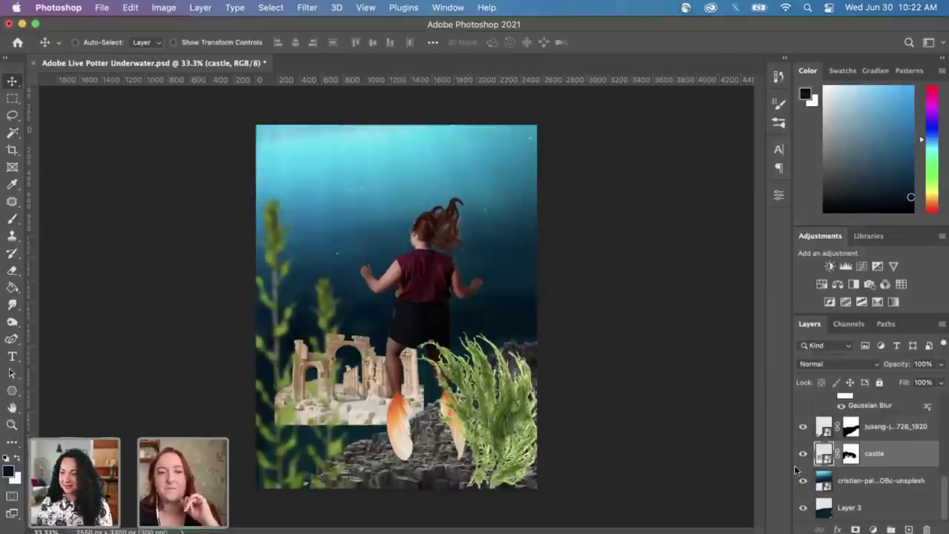
{"action": "mouse_move", "coordinate": [361, 406]}
{"action": "left_mouse_down"}
{"action": "mouse_move", "coordinate": [368, 386]}
{"action": "mouse_move", "coordinate": [369, 403]}
{"action": "left_mouse_up"}
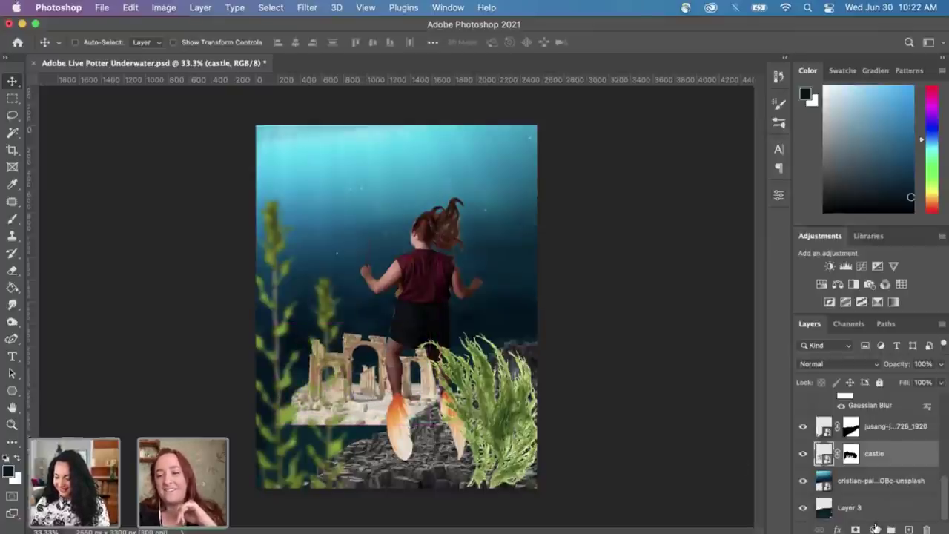
{"action": "left_click", "coordinate": [874, 529]}
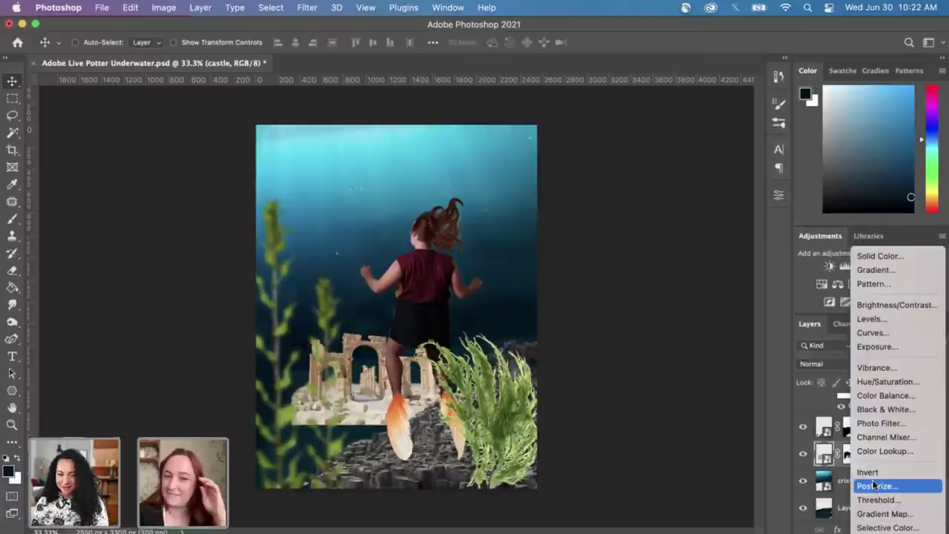
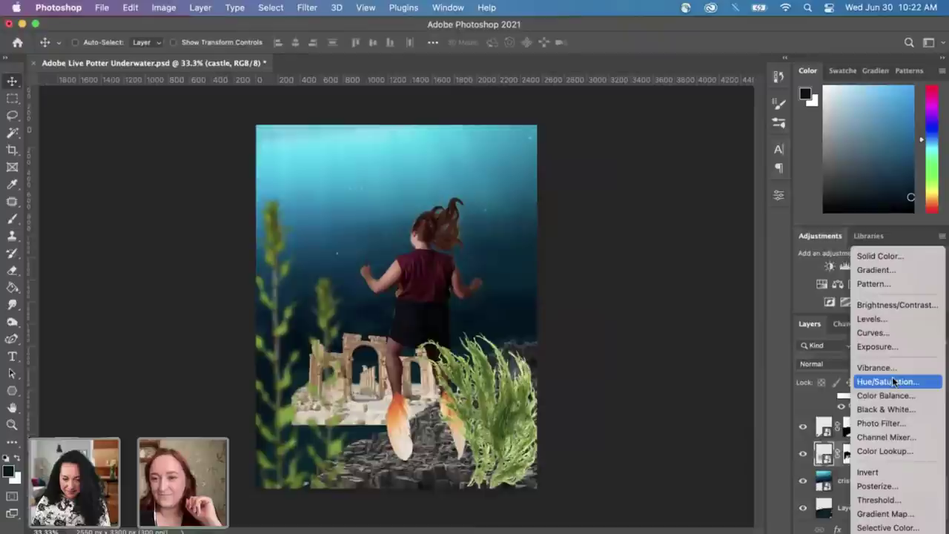
Step: Add a Curves adjustment for the castle, shift its blue tones and darken the RGB curve
{"action": "left_click", "coordinate": [871, 332]}
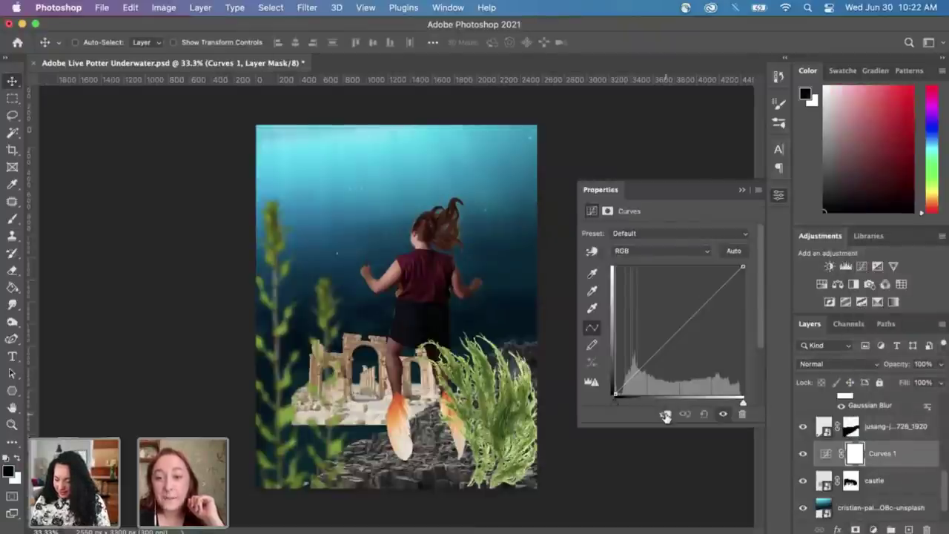
{"action": "left_click", "coordinate": [655, 250]}
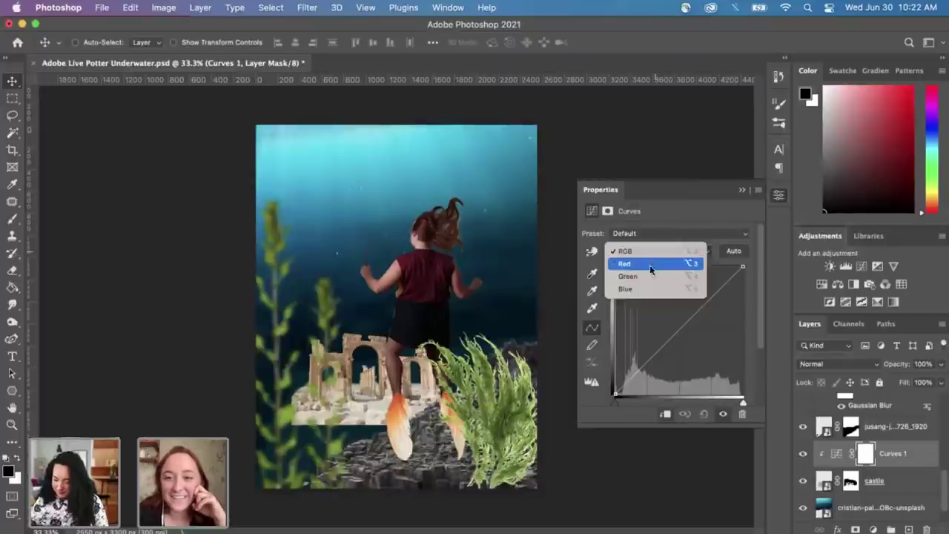
{"action": "left_click", "coordinate": [634, 289]}
{"action": "mouse_move", "coordinate": [682, 328]}
{"action": "left_mouse_down"}
{"action": "mouse_move", "coordinate": [639, 377]}
{"action": "mouse_move", "coordinate": [691, 347]}
{"action": "mouse_move", "coordinate": [658, 314]}
{"action": "mouse_move", "coordinate": [671, 322]}
{"action": "left_mouse_up"}
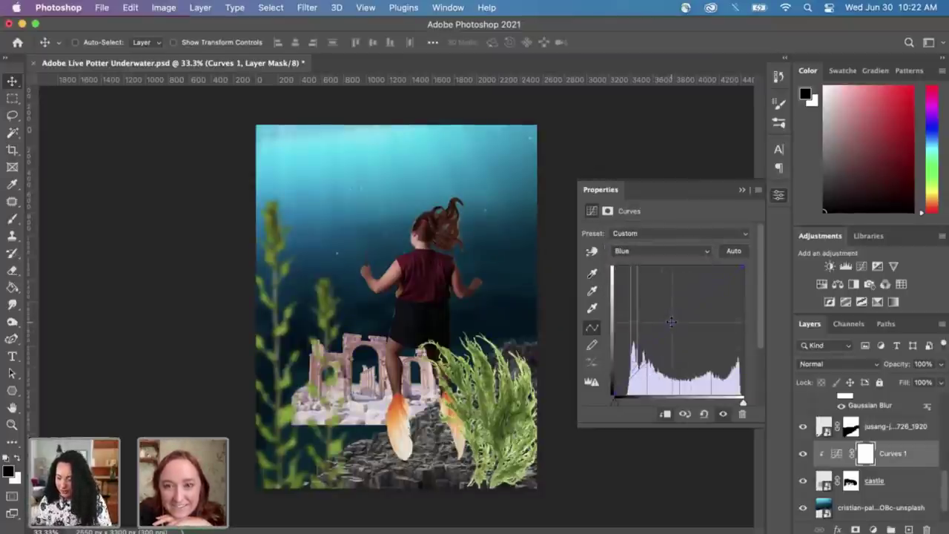
{"action": "left_click", "coordinate": [662, 253]}
{"action": "left_click", "coordinate": [653, 216]}
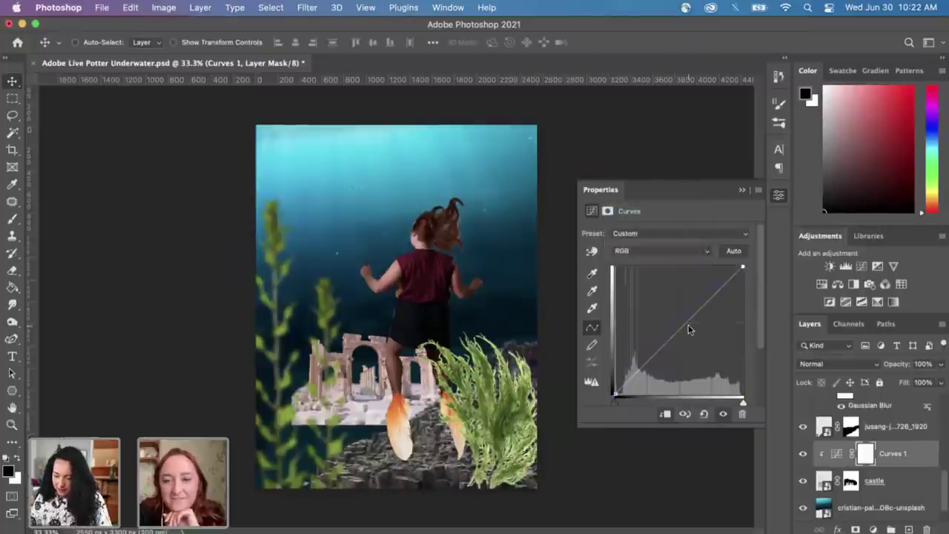
{"action": "left_click_drag", "start_coordinate": [681, 326], "coordinate": [690, 347]}
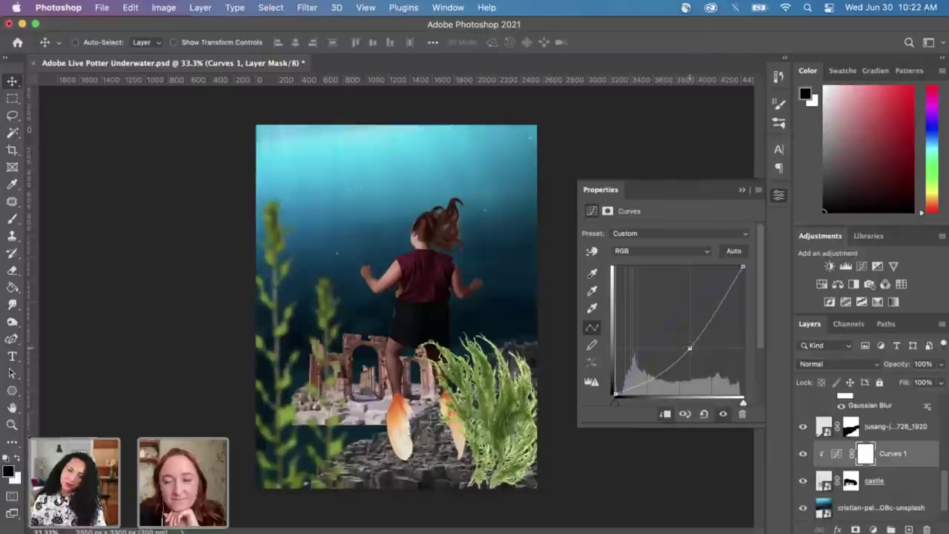
Step: Raise the castle's Green curve slightly and pull down Red so the ruins look greener
{"action": "left_click", "coordinate": [650, 248]}
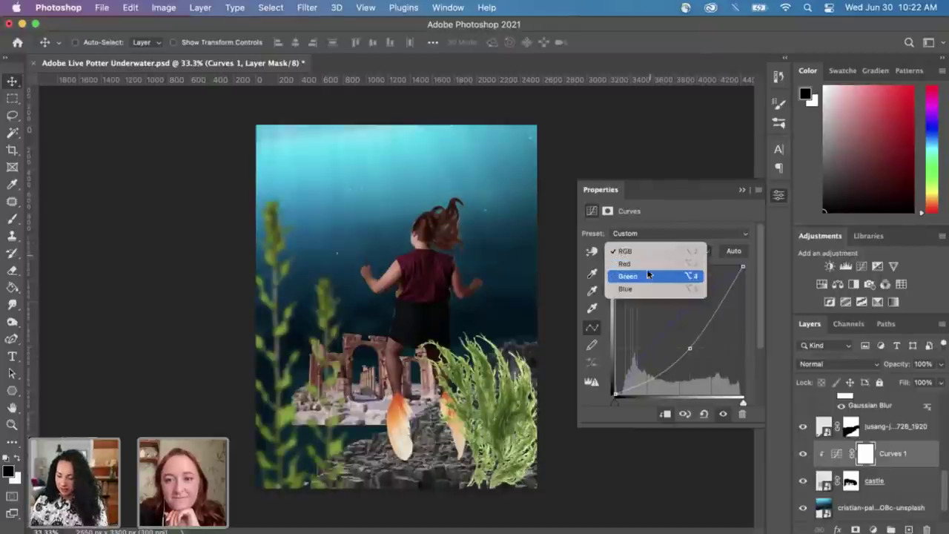
{"action": "left_click", "coordinate": [651, 276]}
{"action": "left_click_drag", "start_coordinate": [679, 333], "coordinate": [670, 327]}
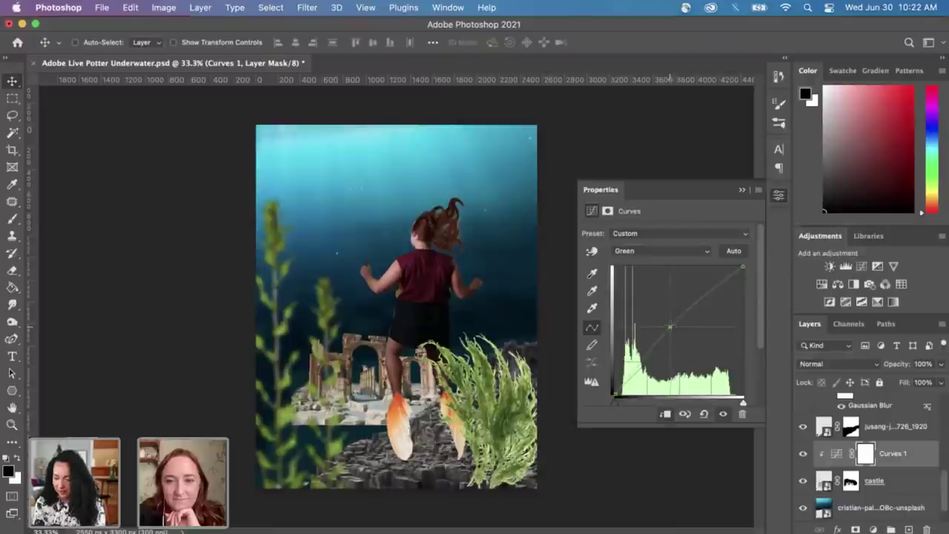
{"action": "left_click", "coordinate": [669, 256]}
{"action": "left_click", "coordinate": [668, 263]}
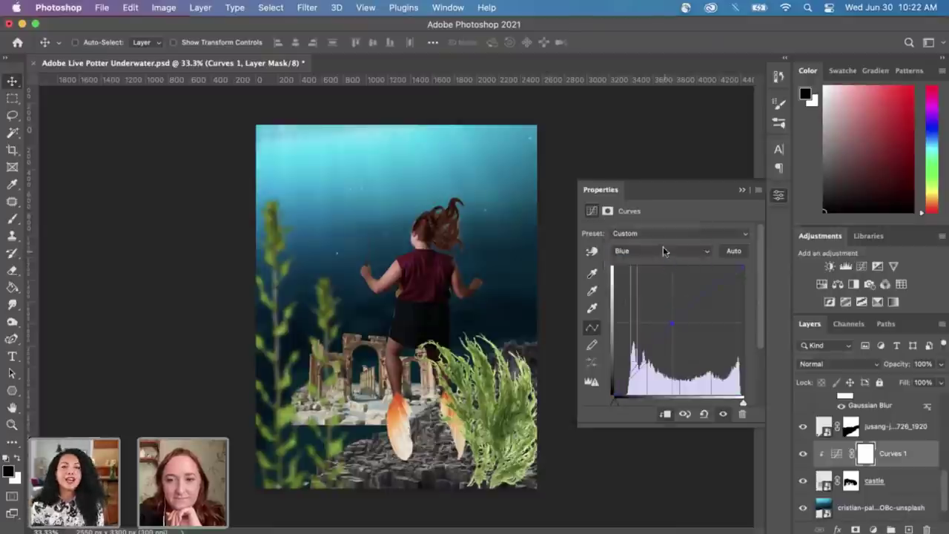
{"action": "left_click", "coordinate": [664, 248]}
{"action": "left_click", "coordinate": [658, 226]}
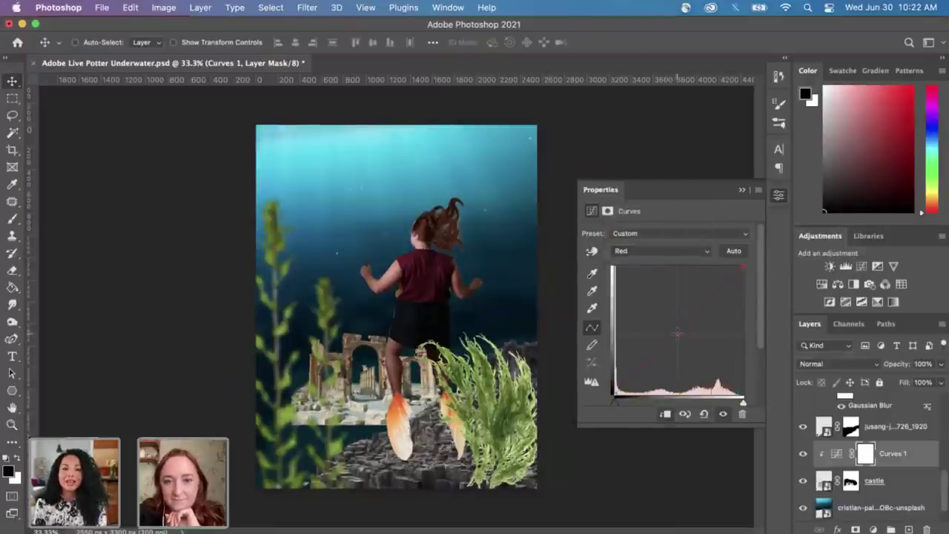
{"action": "left_click_drag", "start_coordinate": [685, 339], "coordinate": [687, 340]}
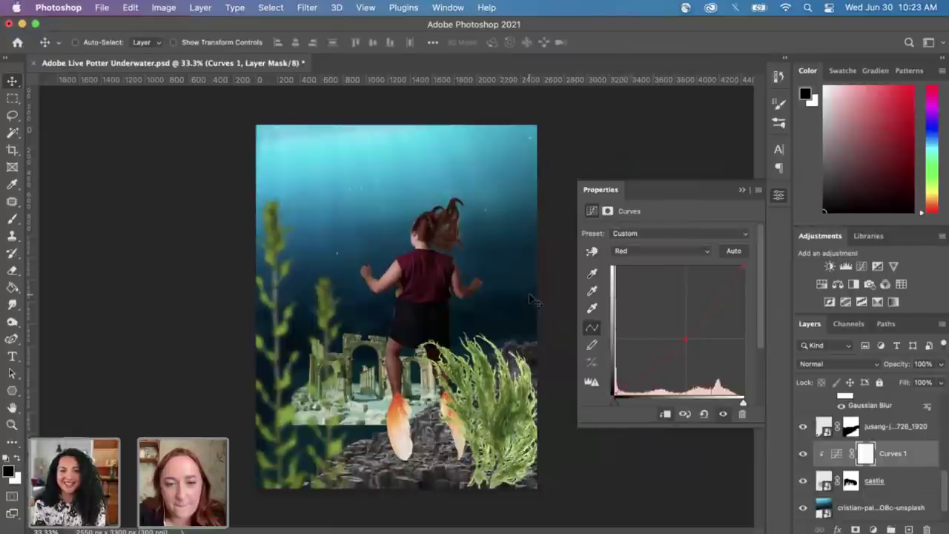
{"action": "left_click", "coordinate": [743, 191]}
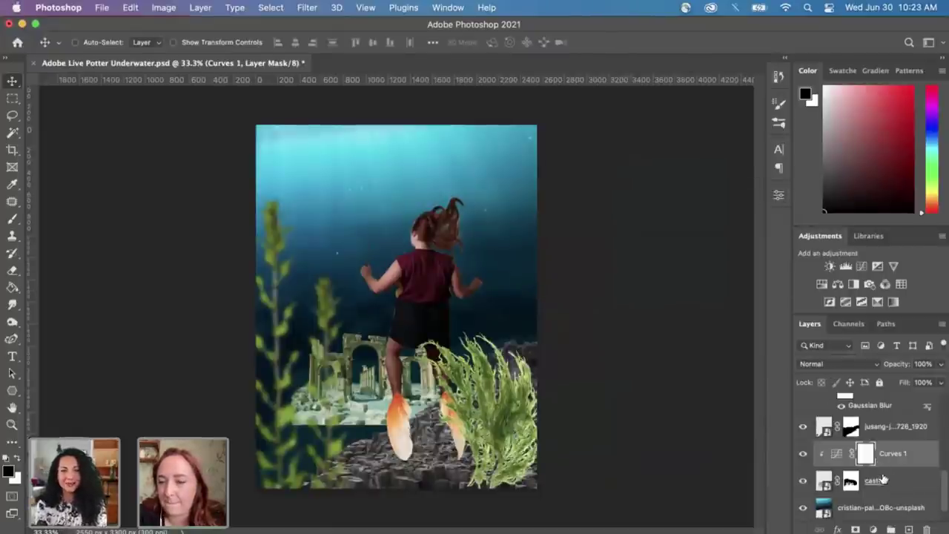
Step: Rename the rocks layer to 'cliff'
{"action": "left_click", "coordinate": [803, 427]}
{"action": "left_click", "coordinate": [803, 427]}
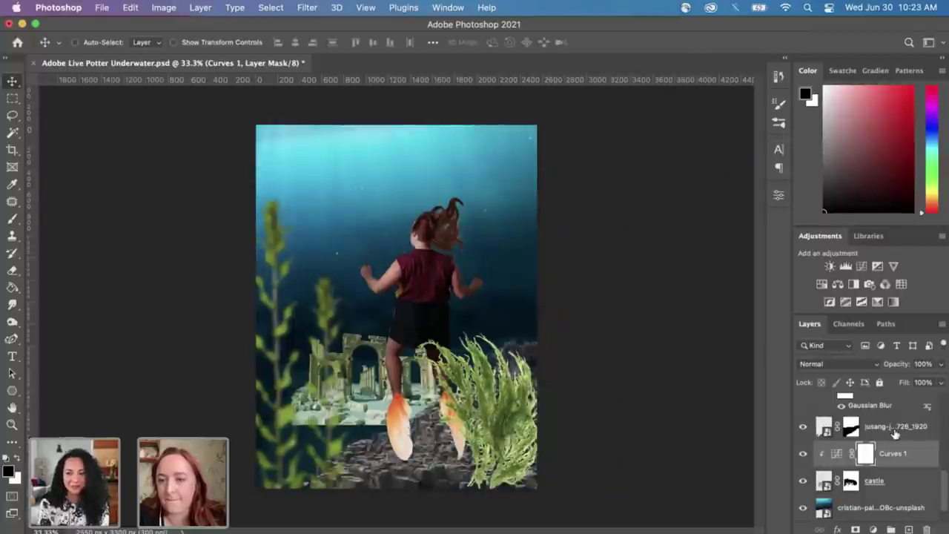
{"action": "double_click", "coordinate": [896, 428]}
{"action": "type", "text": "cliff"}
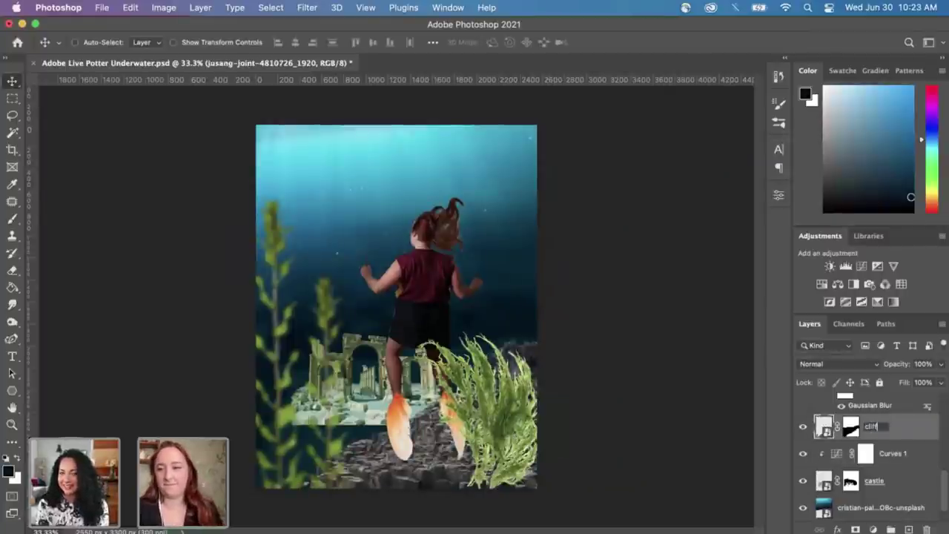
{"action": "key", "text": "Return"}
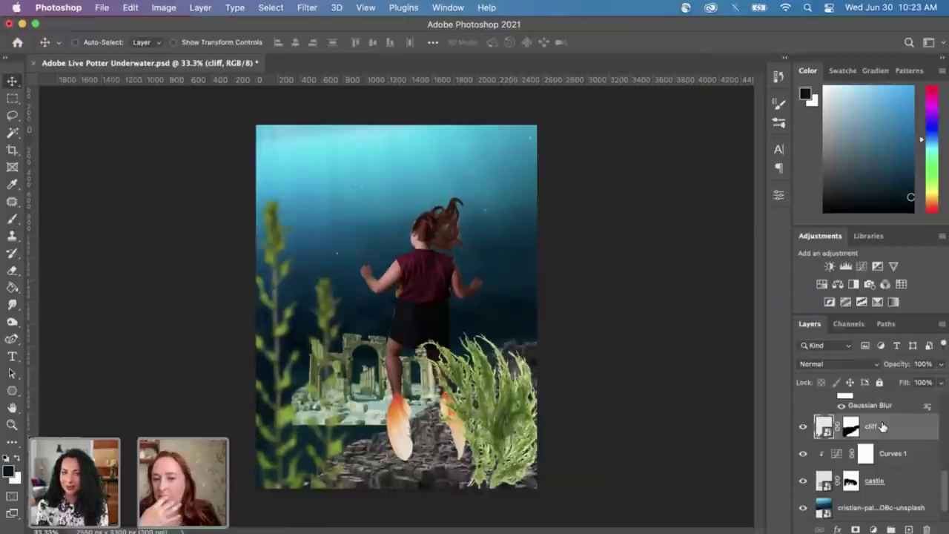
Step: Duplicate the cliff layer as 'cliff copy' and start a free transform on it
{"action": "right_click", "coordinate": [889, 428]}
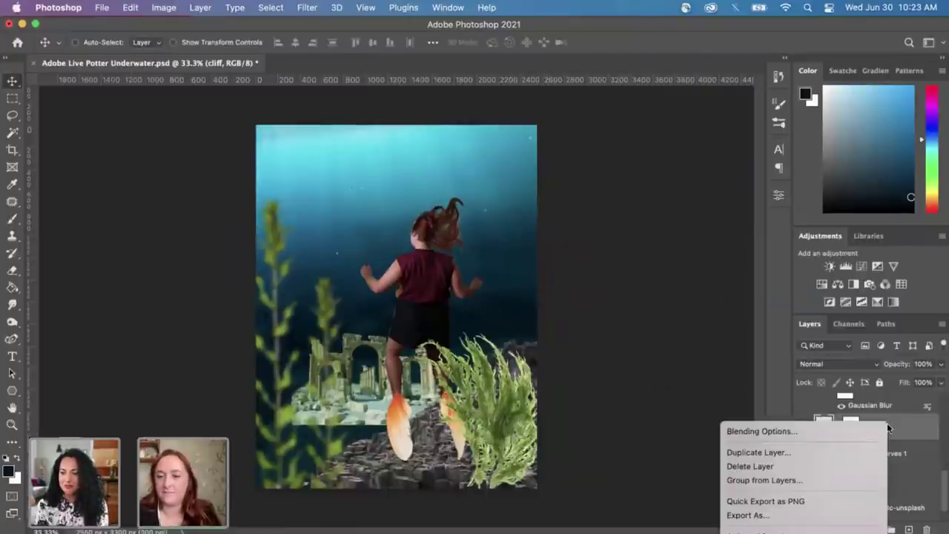
{"action": "left_click", "coordinate": [856, 449]}
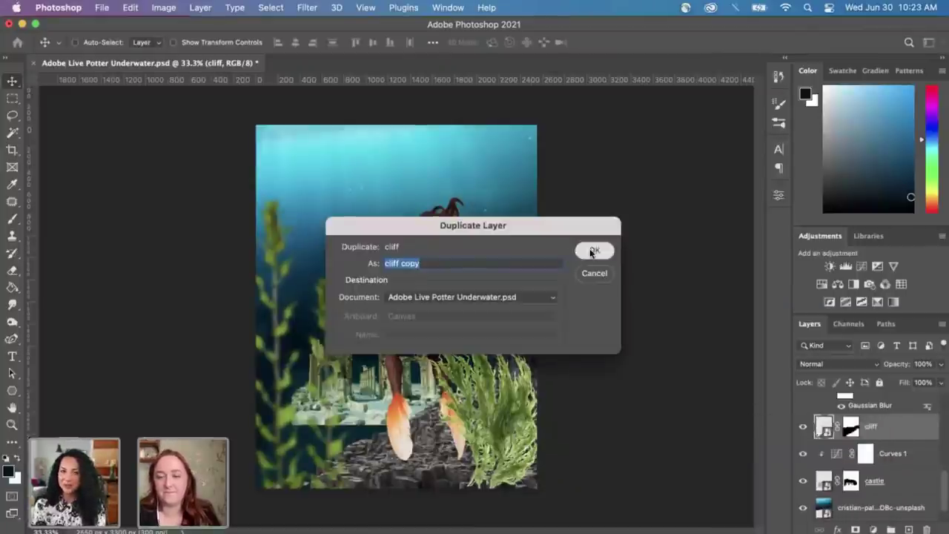
{"action": "left_click", "coordinate": [590, 251]}
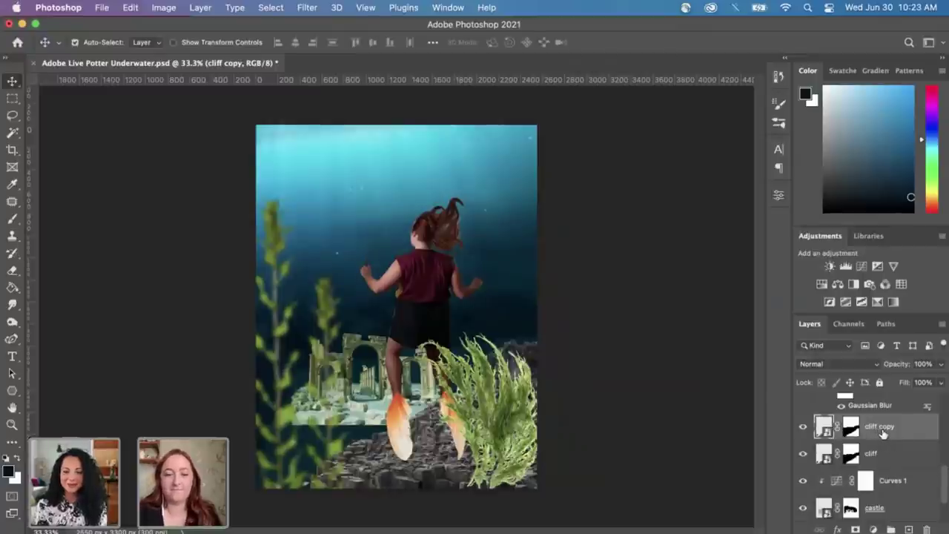
{"action": "key", "text": "super+t"}
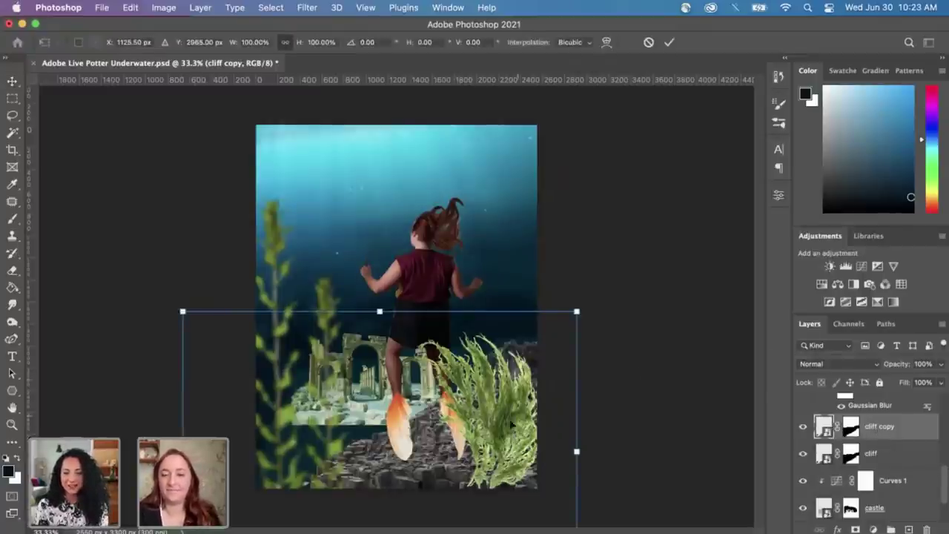
Step: Flip, scale and reposition the cliff copy rocks across the lower-left foreground, then apply the transform
{"action": "left_click_drag", "start_coordinate": [432, 413], "coordinate": [422, 309]}
{"action": "left_click_drag", "start_coordinate": [565, 348], "coordinate": [183, 307]}
{"action": "left_click_drag", "start_coordinate": [324, 202], "coordinate": [415, 244]}
{"action": "left_click_drag", "start_coordinate": [587, 208], "coordinate": [439, 339]}
{"action": "left_click_drag", "start_coordinate": [334, 395], "coordinate": [307, 405]}
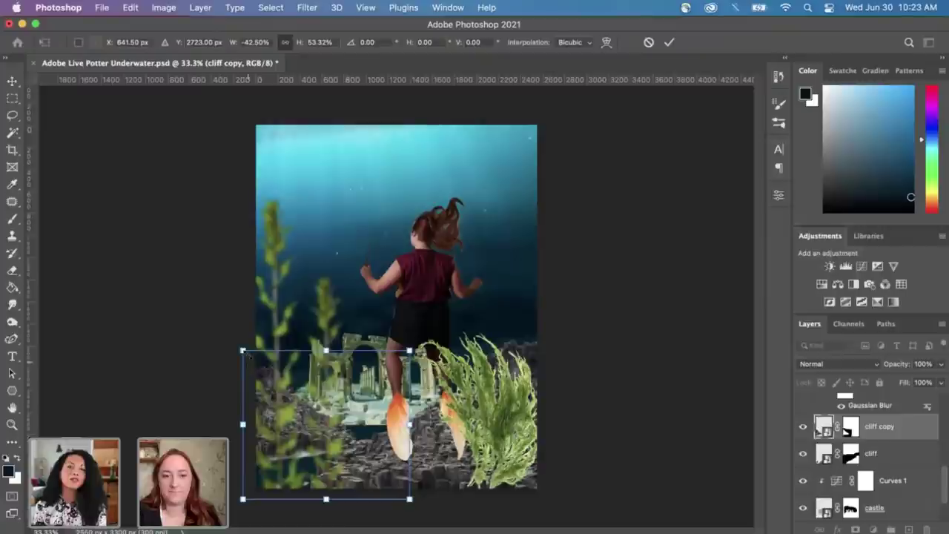
{"action": "left_click_drag", "start_coordinate": [327, 345], "coordinate": [324, 295]}
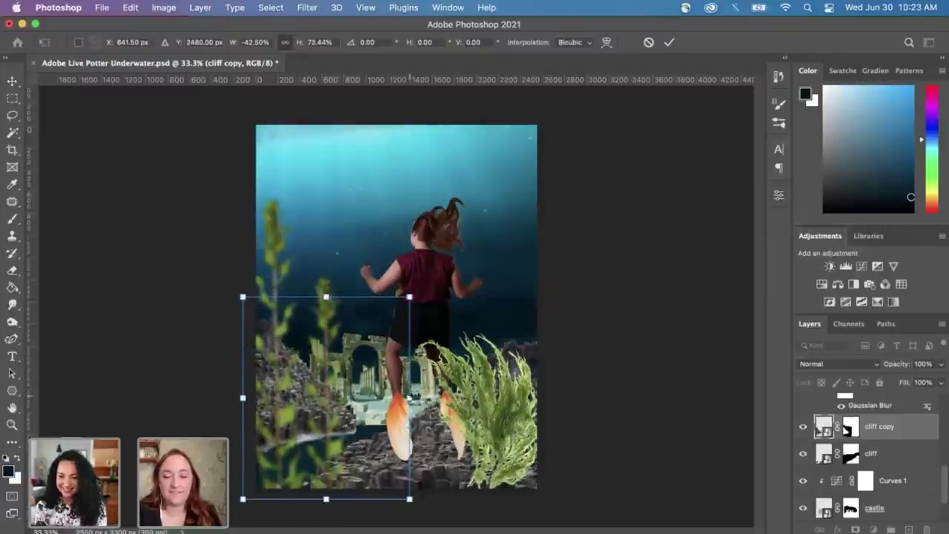
{"action": "left_click_drag", "start_coordinate": [410, 399], "coordinate": [462, 399]}
{"action": "left_click_drag", "start_coordinate": [315, 428], "coordinate": [311, 460]}
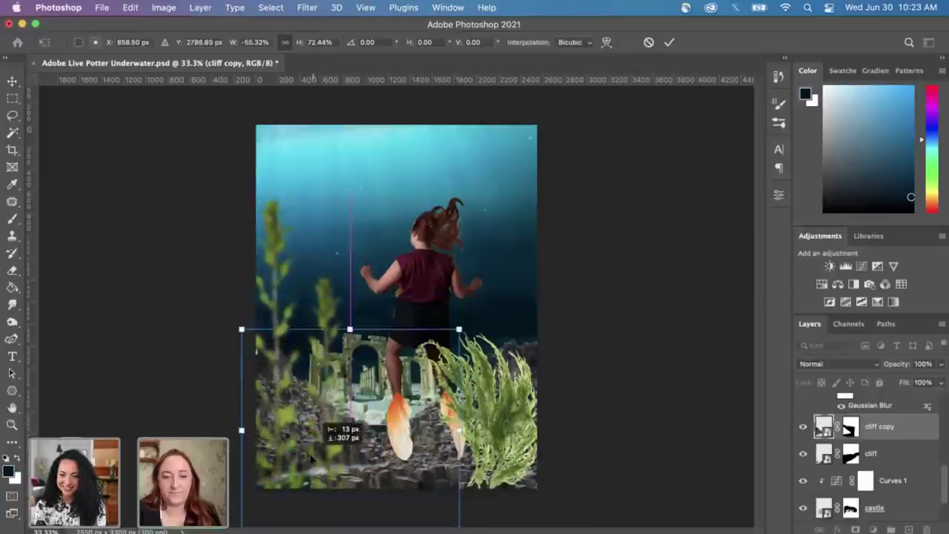
{"action": "key", "text": "Return"}
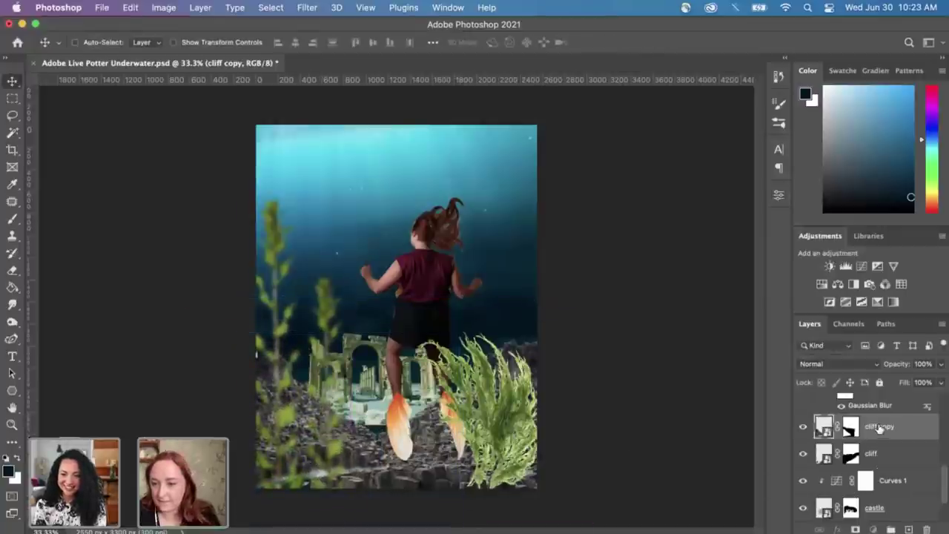
Step: Move cliff copy beneath cliff, nudge it sideways, and toggle its visibility to compare
{"action": "left_click_drag", "start_coordinate": [879, 429], "coordinate": [879, 465]}
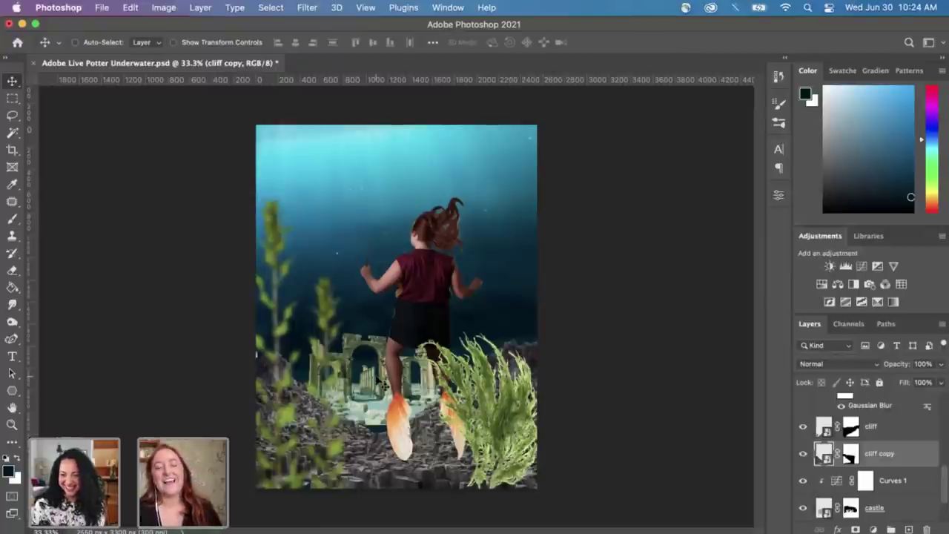
{"action": "scroll", "coordinate": [380, 382], "scroll_direction": "up", "scroll_amount": 4}
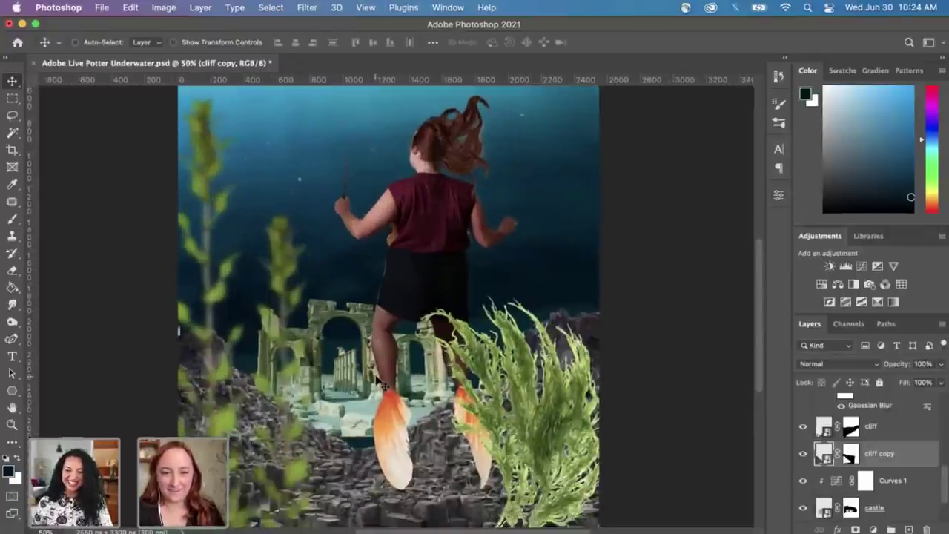
{"action": "left_click_drag", "start_coordinate": [248, 375], "coordinate": [247, 373]}
{"action": "scroll", "coordinate": [267, 375], "scroll_direction": "up", "scroll_amount": 5}
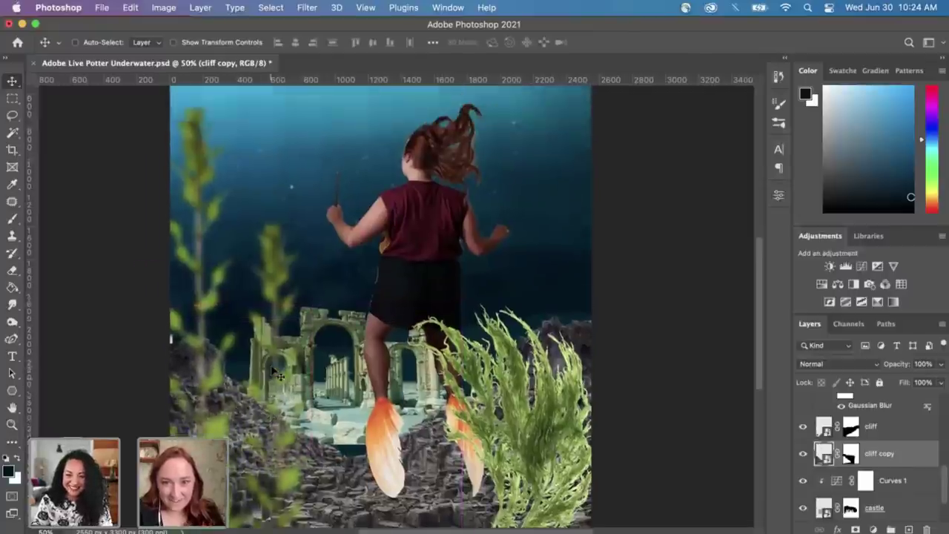
{"action": "scroll", "coordinate": [276, 373], "scroll_direction": "up", "scroll_amount": 1}
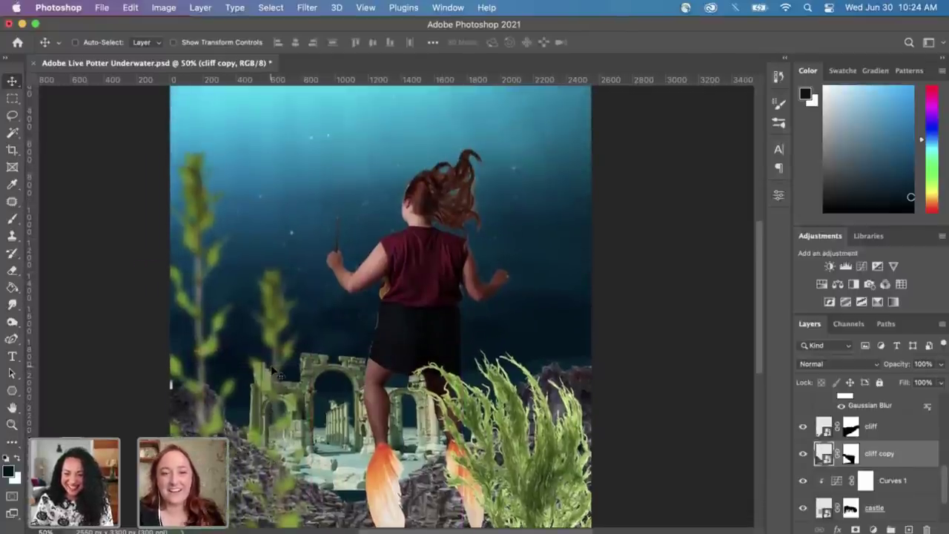
{"action": "scroll", "coordinate": [276, 375], "scroll_direction": "down", "scroll_amount": 9}
{"action": "scroll", "coordinate": [285, 373], "scroll_direction": "up", "scroll_amount": 5}
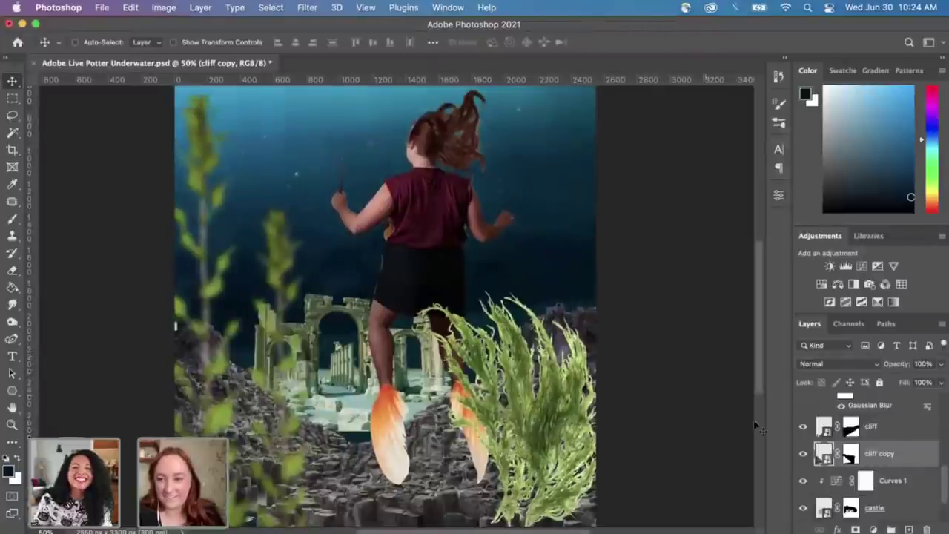
{"action": "scroll", "coordinate": [538, 409], "scroll_direction": "down", "scroll_amount": 4}
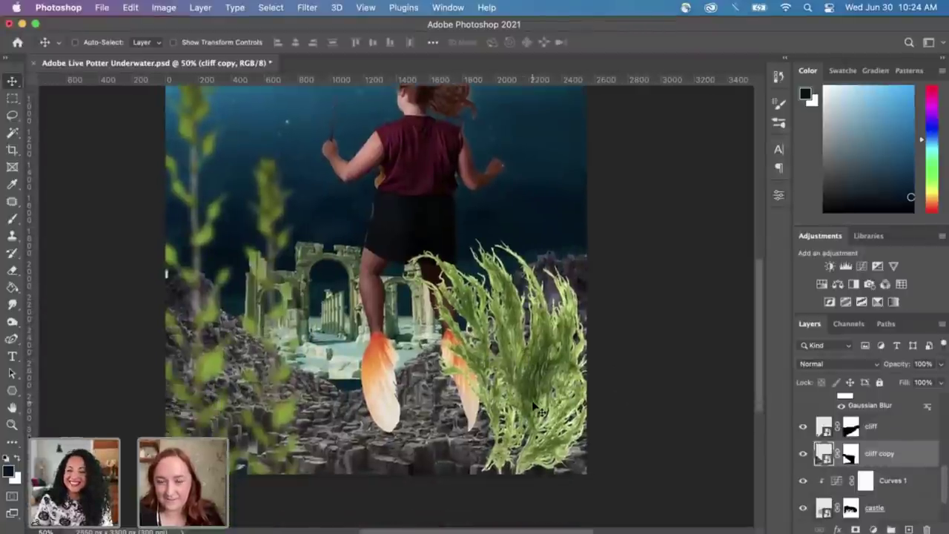
{"action": "left_click", "coordinate": [802, 453]}
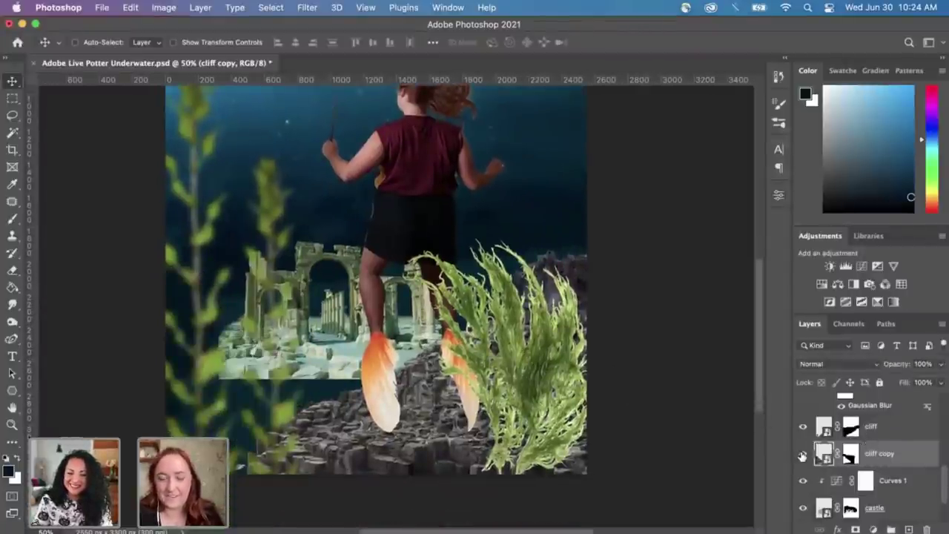
{"action": "left_click", "coordinate": [803, 454]}
Step: Add a Curves adjustment clipped to cliff copy and bow the RGB curve down to darken the rocks
{"action": "left_click", "coordinate": [872, 528]}
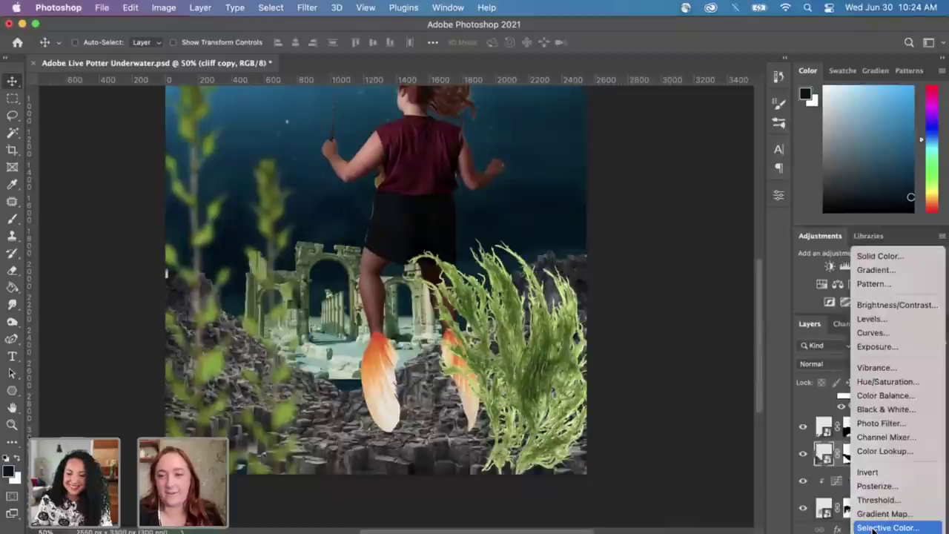
{"action": "left_click", "coordinate": [871, 333]}
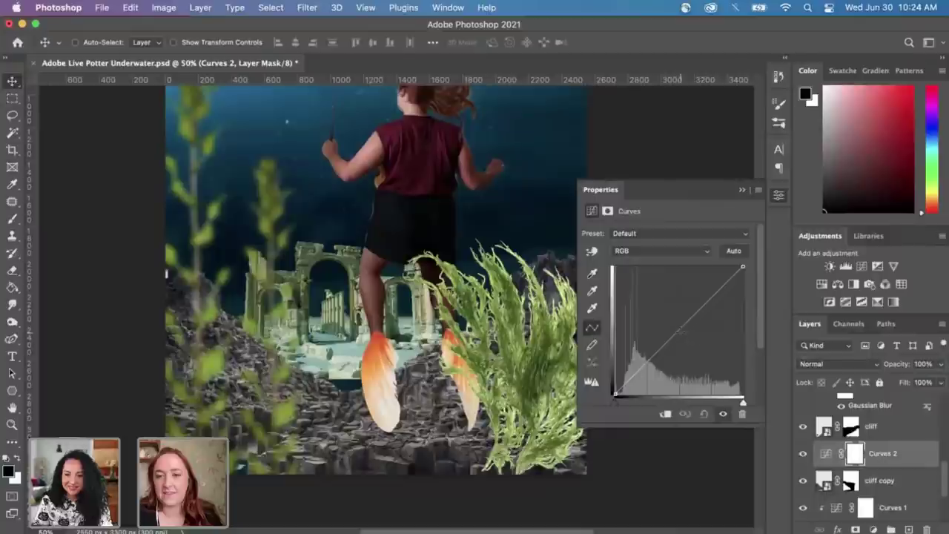
{"action": "left_click", "coordinate": [665, 414]}
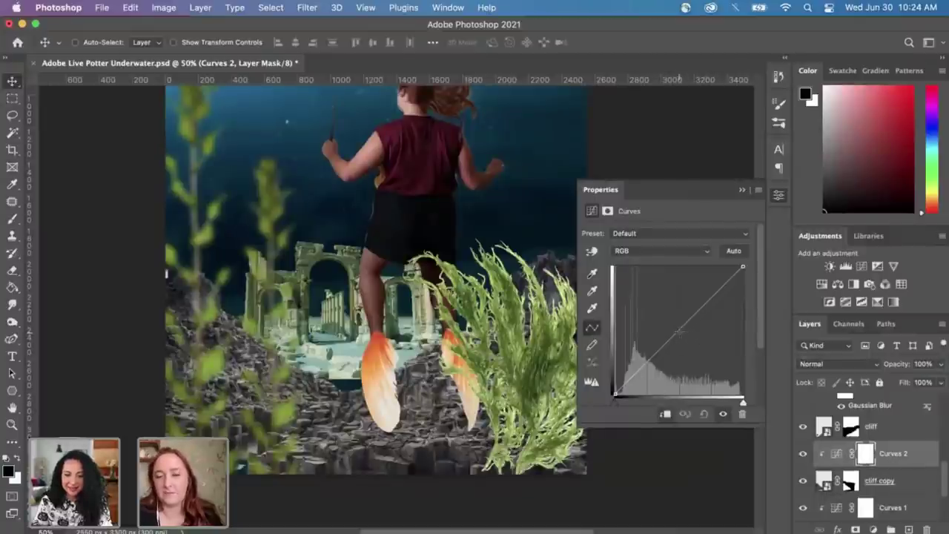
{"action": "left_click_drag", "start_coordinate": [679, 331], "coordinate": [688, 340]}
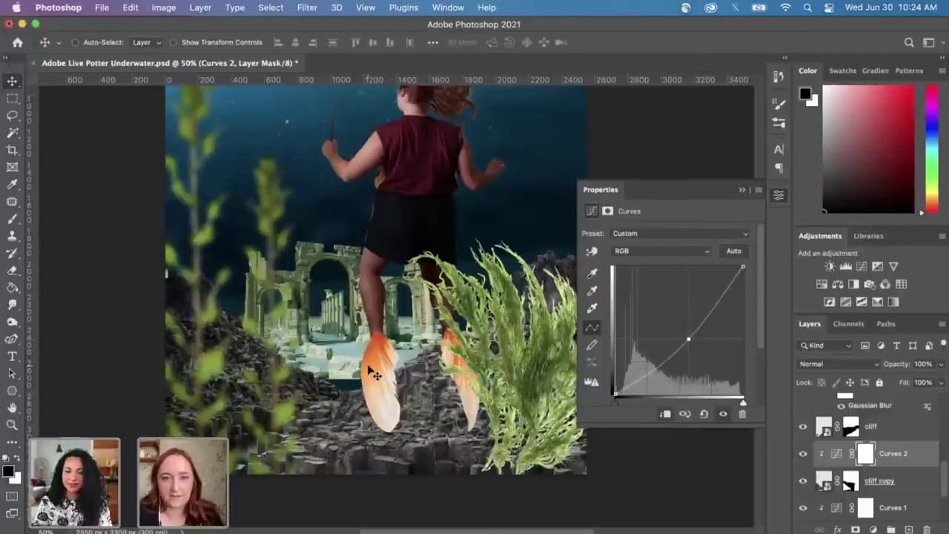
{"action": "left_click", "coordinate": [649, 252]}
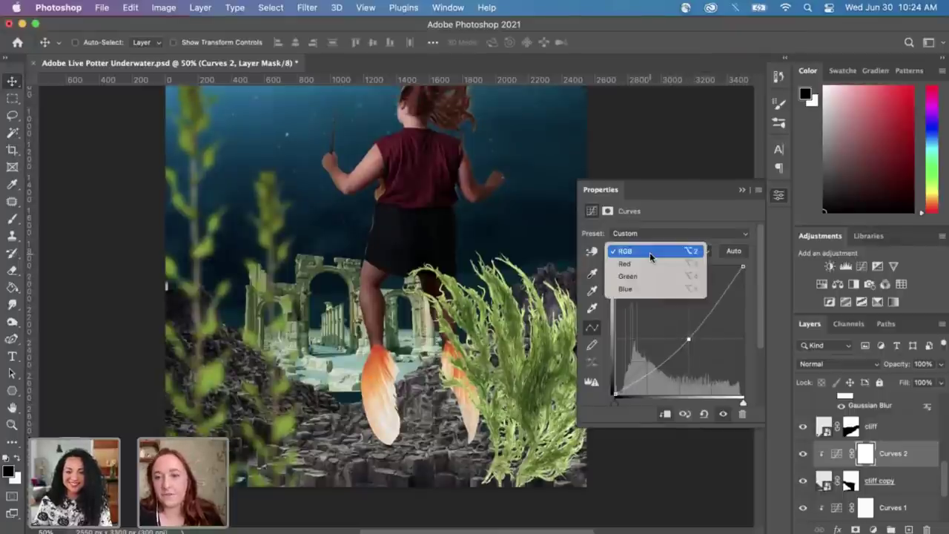
{"action": "left_click", "coordinate": [688, 330]}
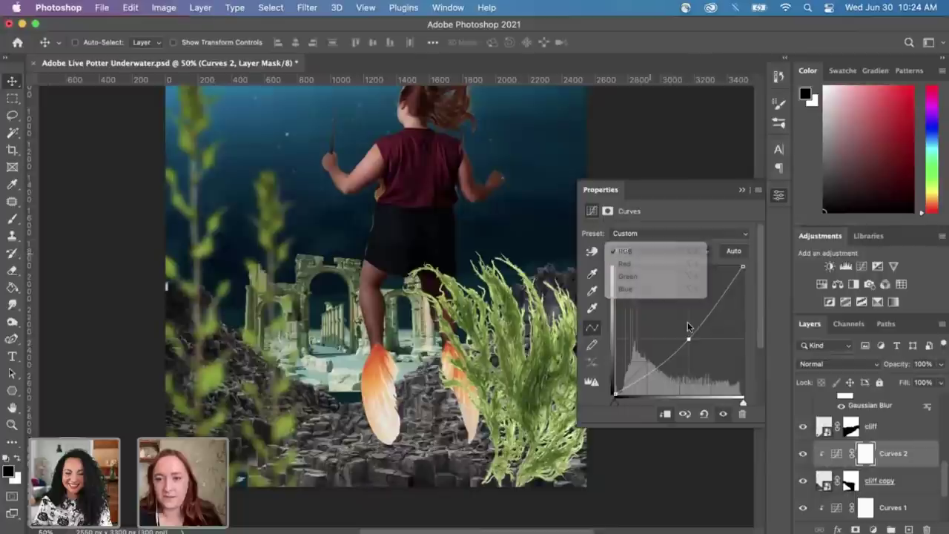
{"action": "mouse_move", "coordinate": [689, 339]}
{"action": "left_mouse_down"}
{"action": "mouse_move", "coordinate": [679, 319]}
{"action": "mouse_move", "coordinate": [688, 338]}
{"action": "left_mouse_up"}
Step: Raise the Green midpoint slightly and lower the Blue shadows on the rocks' curve
{"action": "left_click", "coordinate": [659, 252]}
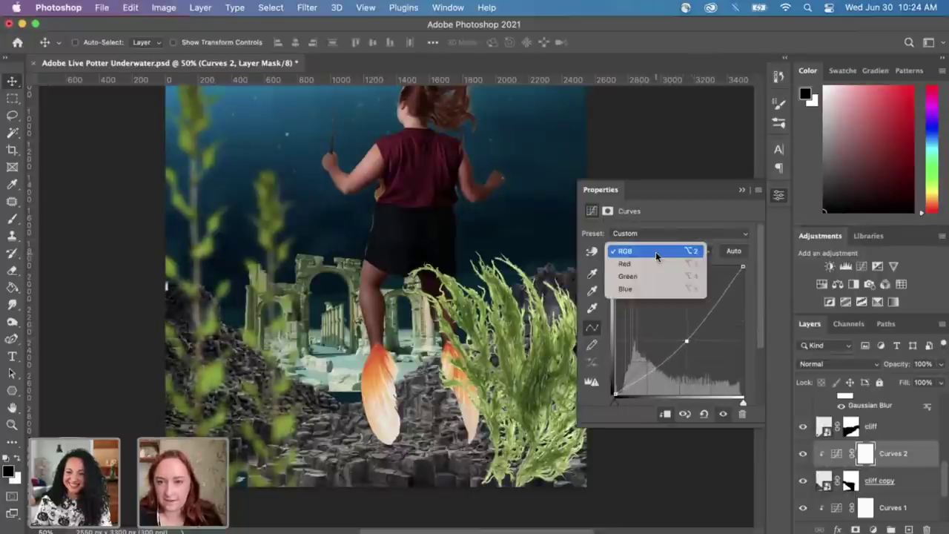
{"action": "left_click", "coordinate": [653, 265]}
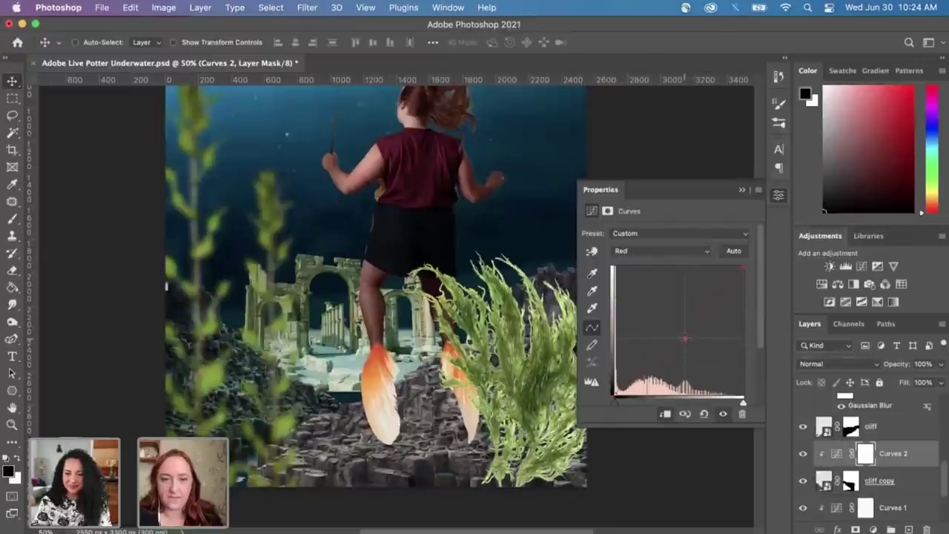
{"action": "left_click", "coordinate": [671, 251]}
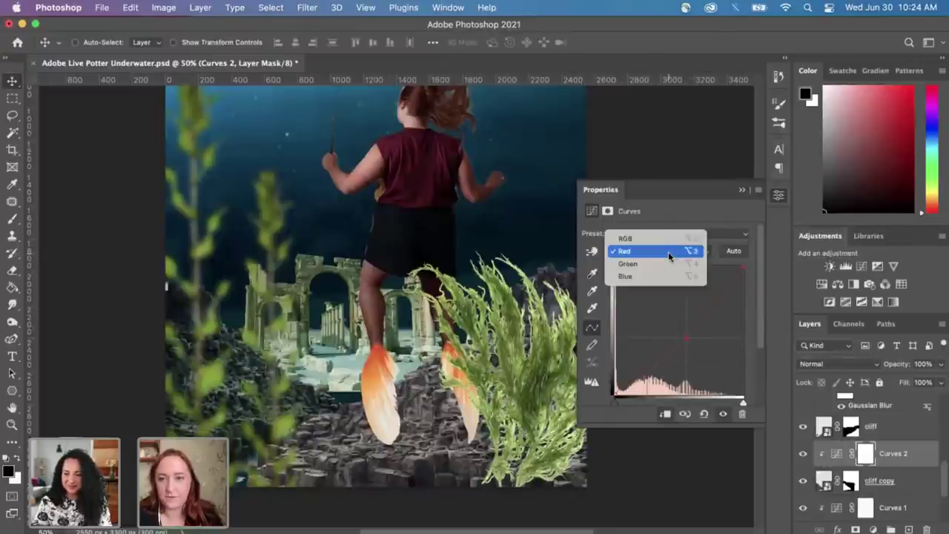
{"action": "left_click", "coordinate": [669, 264]}
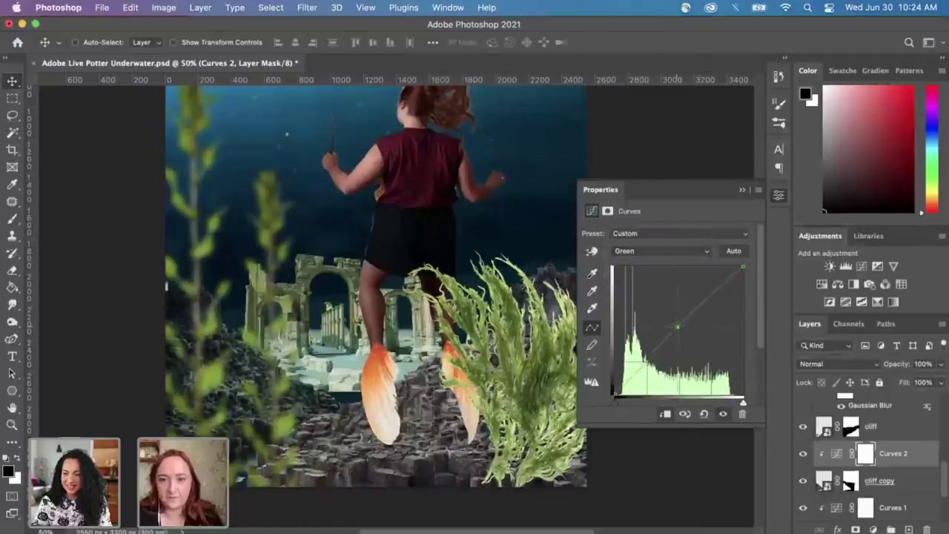
{"action": "left_click_drag", "start_coordinate": [680, 331], "coordinate": [677, 328]}
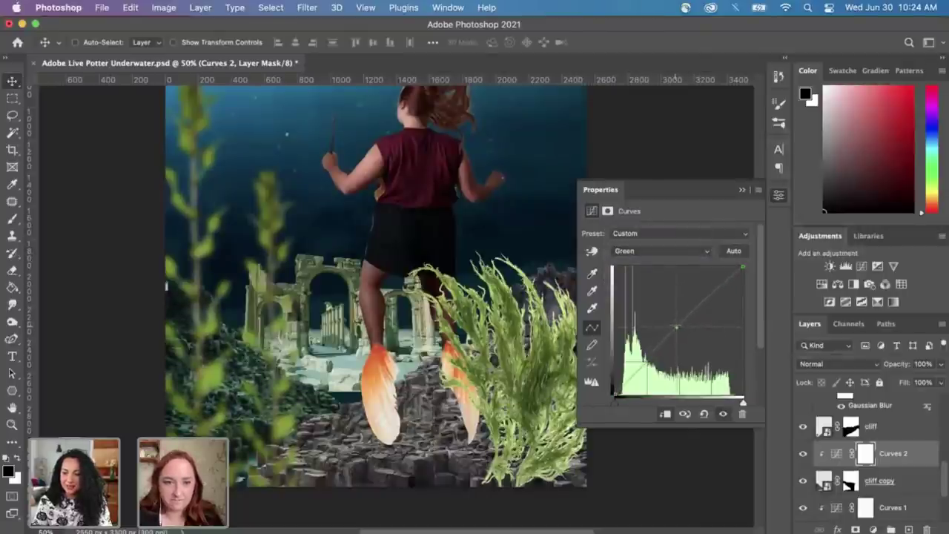
{"action": "left_click", "coordinate": [675, 251]}
{"action": "left_click", "coordinate": [677, 264]}
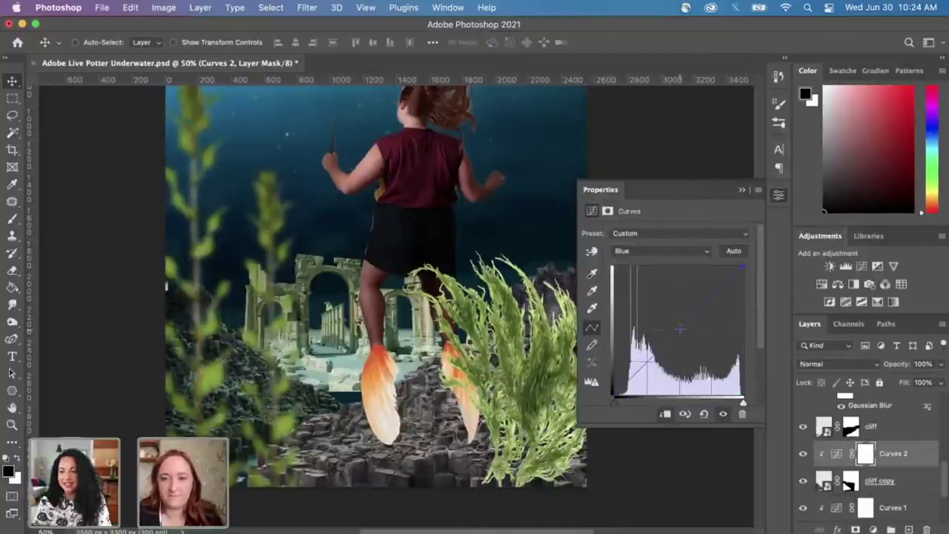
{"action": "mouse_move", "coordinate": [680, 329]}
{"action": "left_mouse_down"}
{"action": "mouse_move", "coordinate": [687, 338]}
{"action": "mouse_move", "coordinate": [683, 331]}
{"action": "left_mouse_up"}
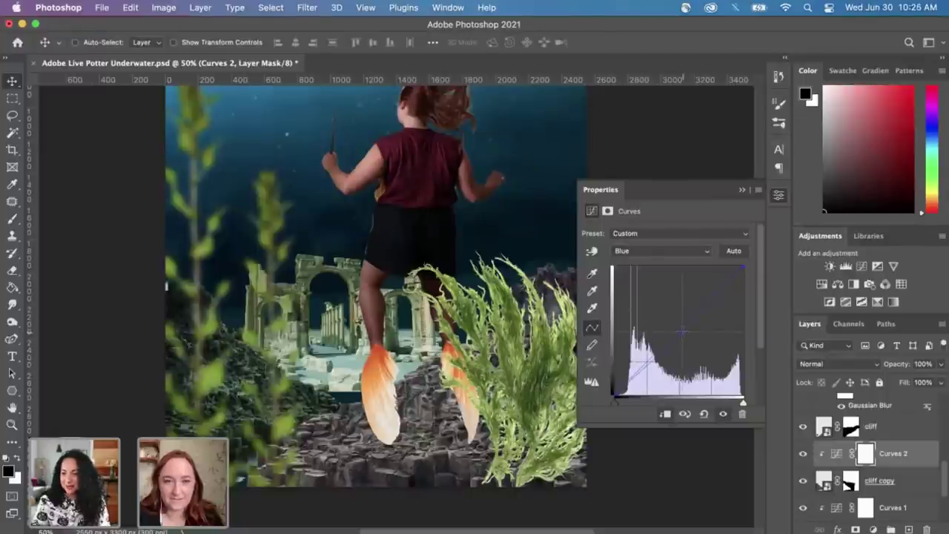
{"action": "left_click", "coordinate": [742, 190]}
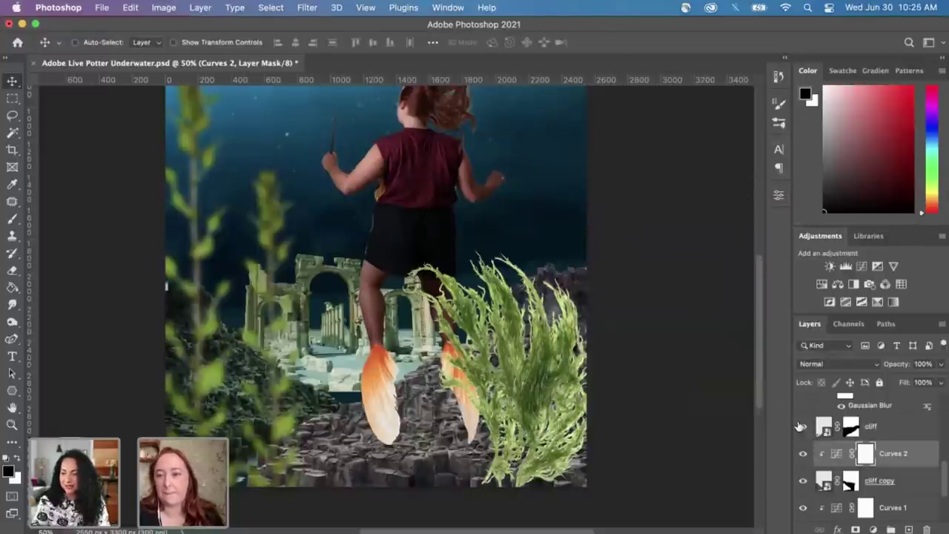
Step: Zoom and scroll to inspect the finned figure, rocks and ruins, and locate the fin layers
{"action": "key", "text": "super+minus"}
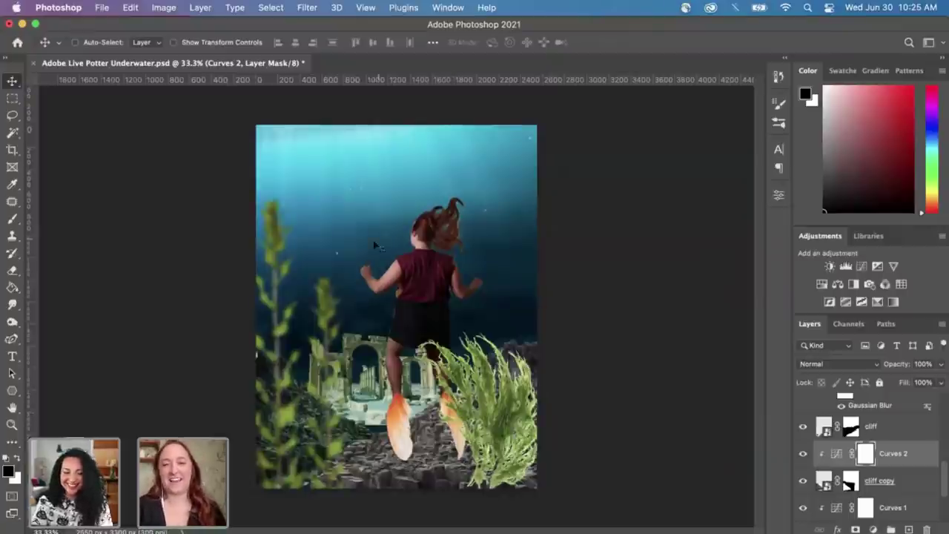
{"action": "key", "text": "super+equal"}
{"action": "key", "text": "super+equal"}
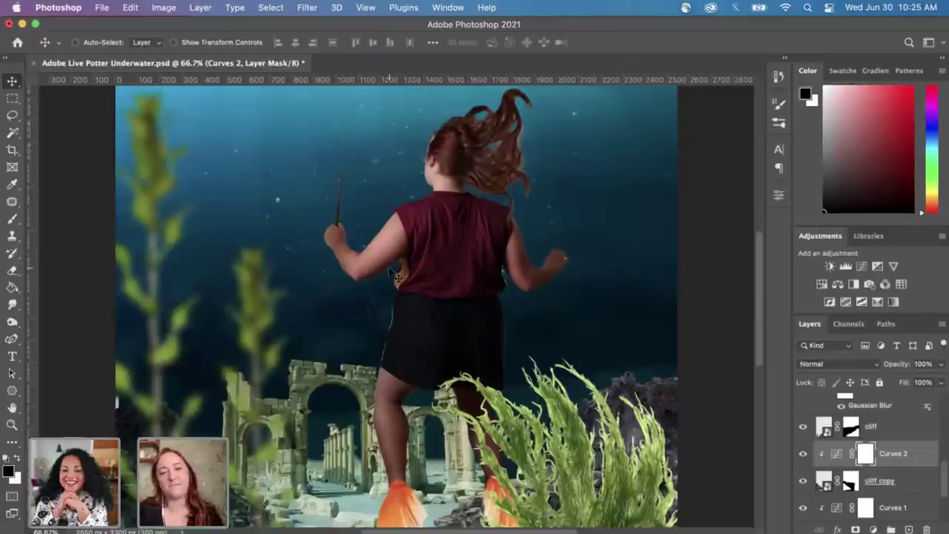
{"action": "scroll", "coordinate": [375, 375], "scroll_direction": "down", "scroll_amount": 5}
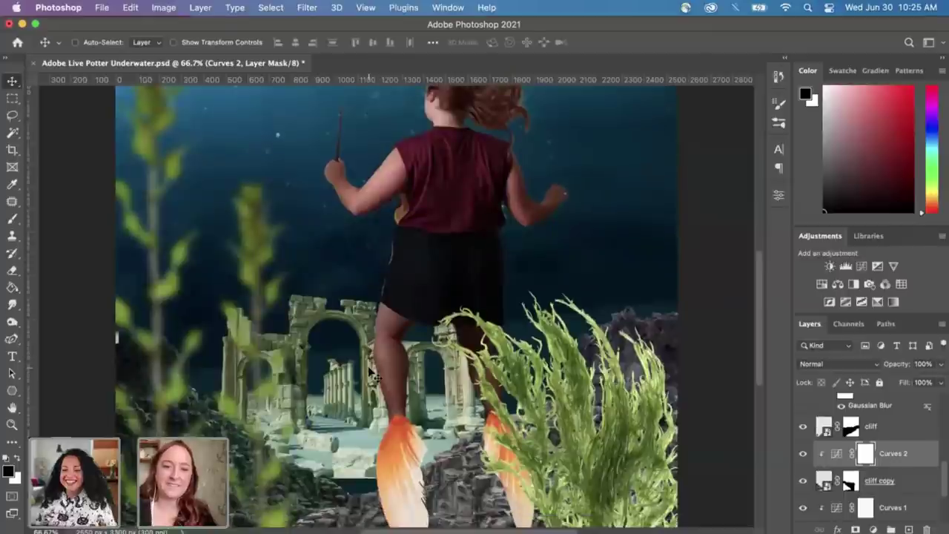
{"action": "scroll", "coordinate": [375, 374], "scroll_direction": "down", "scroll_amount": 3}
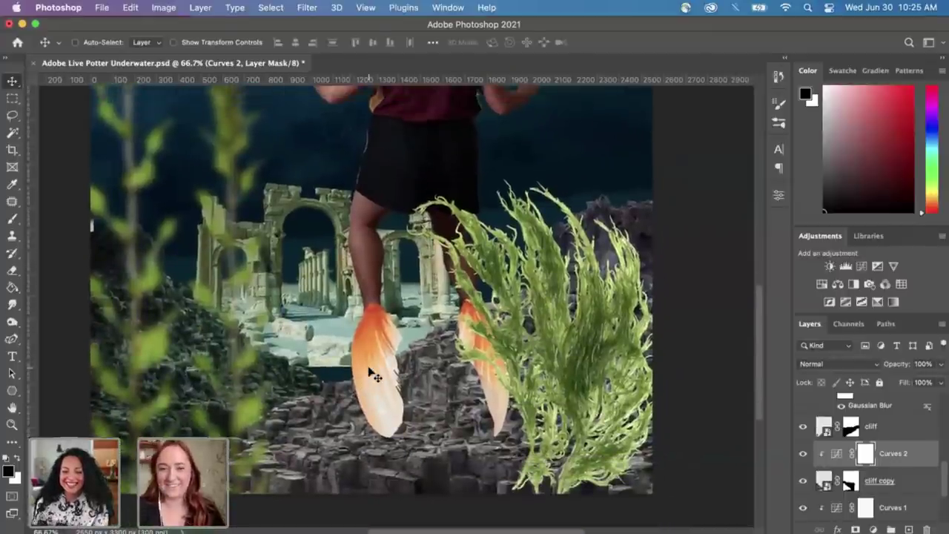
{"action": "key", "text": "super+minus"}
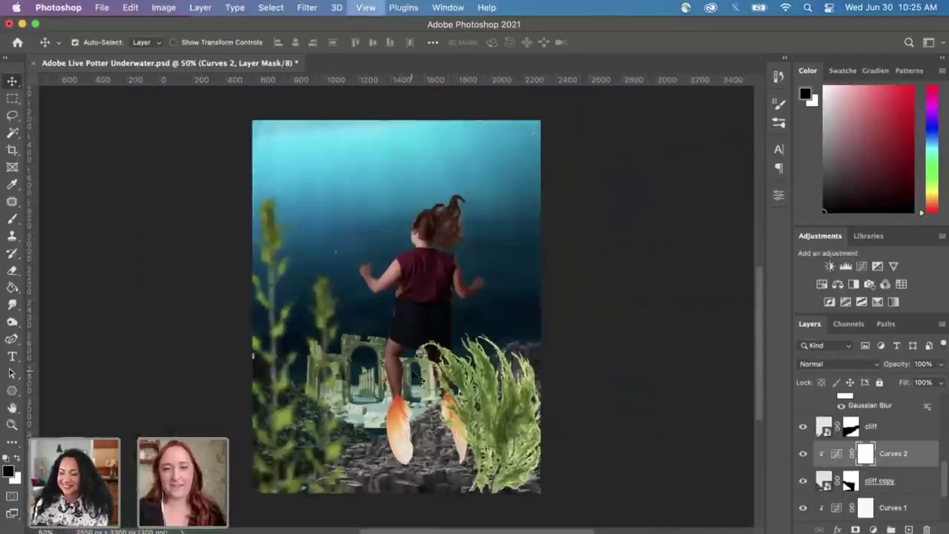
{"action": "key", "text": "super+minus"}
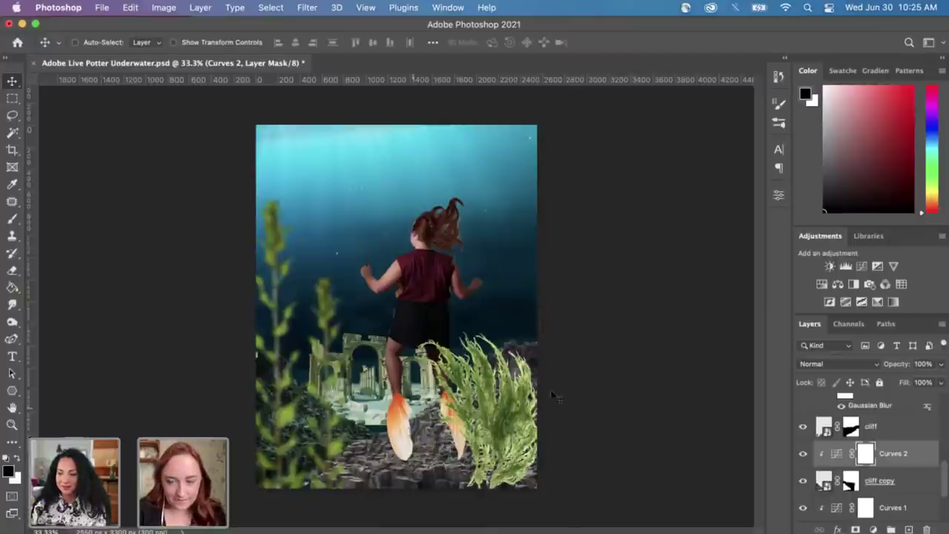
{"action": "scroll", "coordinate": [835, 463], "scroll_direction": "up", "scroll_amount": 3}
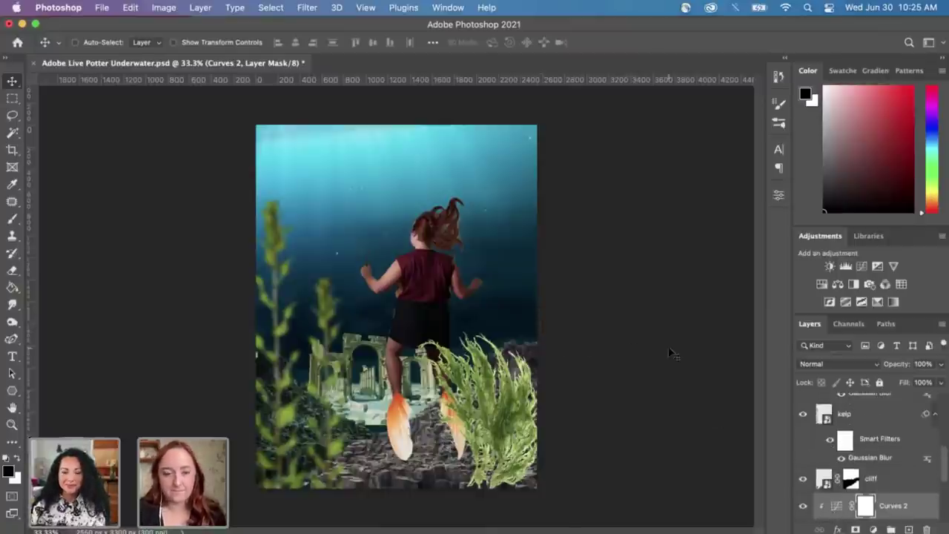
{"action": "key", "text": "super+equal"}
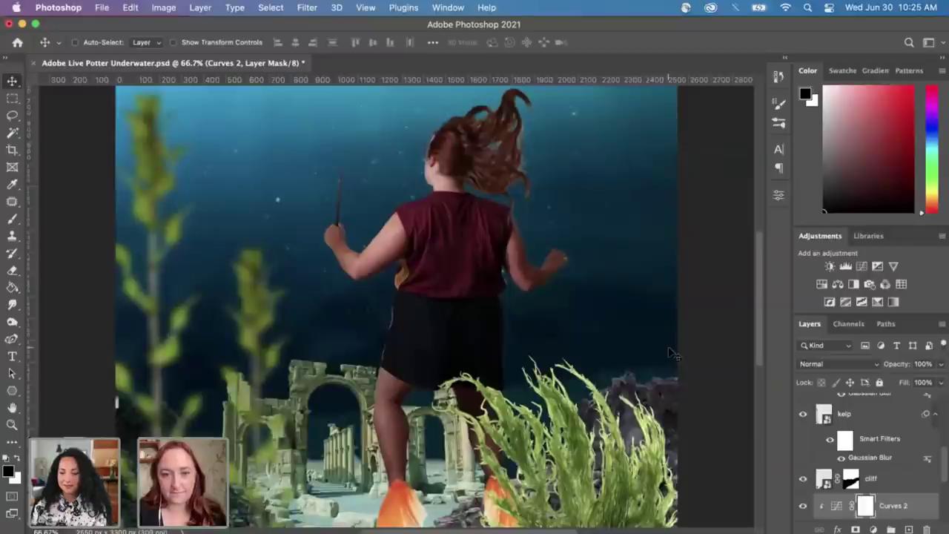
{"action": "key", "text": "super+equal"}
{"action": "key", "text": "super+equal"}
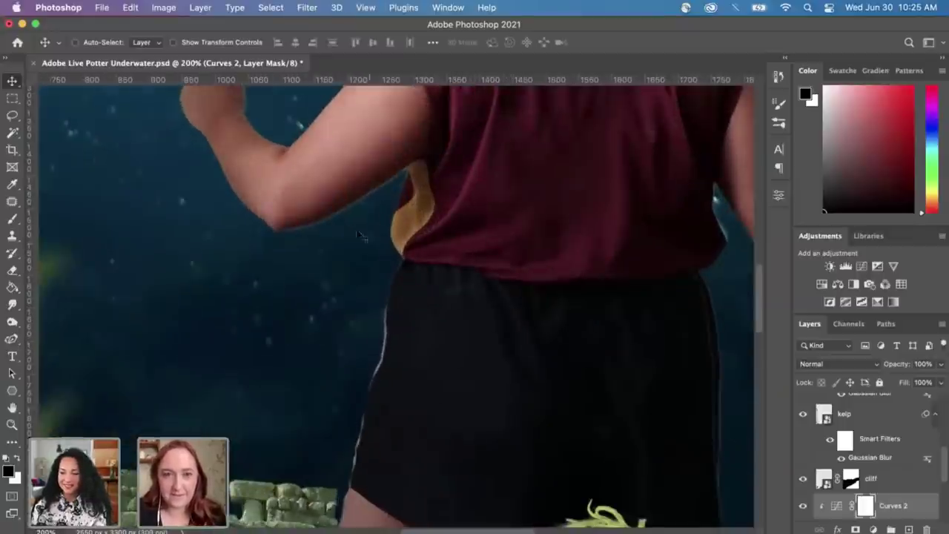
{"action": "scroll", "coordinate": [273, 246], "scroll_direction": "up", "scroll_amount": 10}
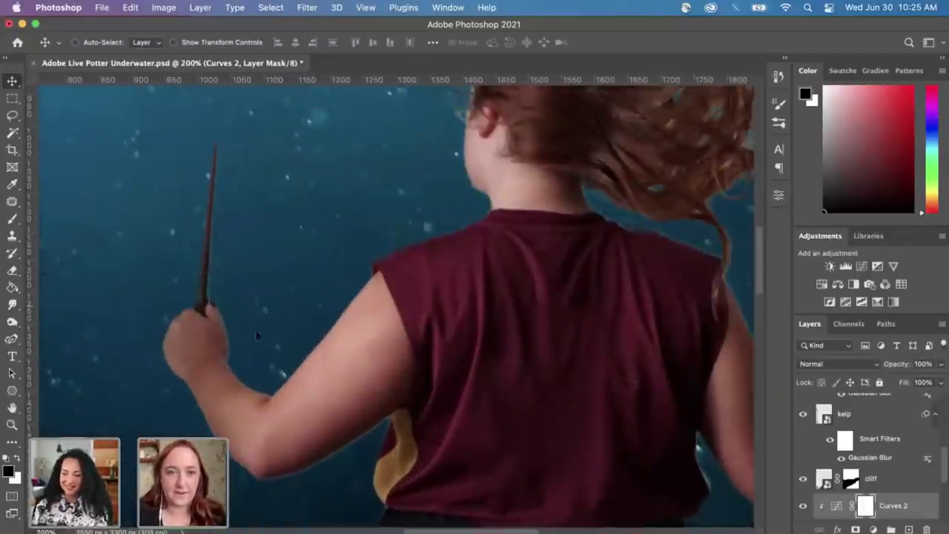
{"action": "scroll", "coordinate": [467, 218], "scroll_direction": "right", "scroll_amount": 4}
{"action": "scroll", "coordinate": [460, 222], "scroll_direction": "up", "scroll_amount": 8}
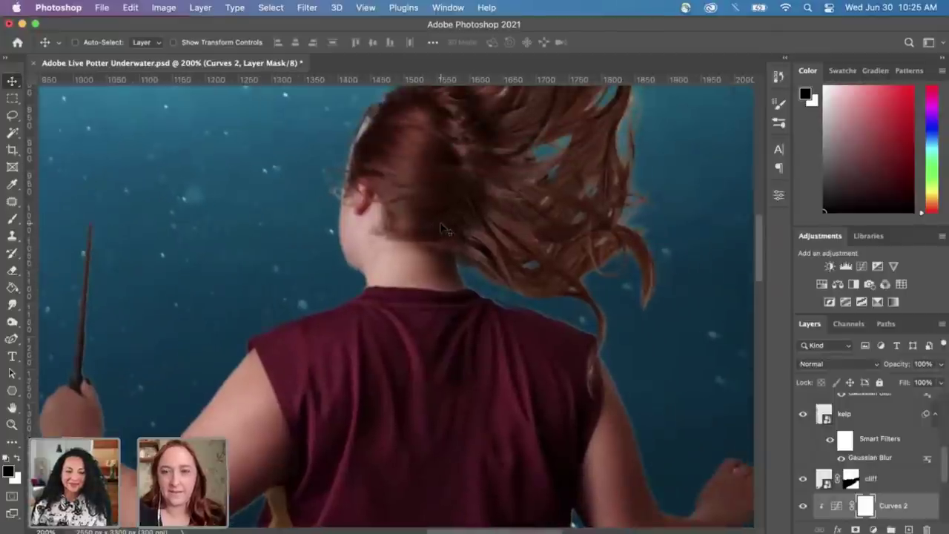
{"action": "scroll", "coordinate": [445, 227], "scroll_direction": "down", "scroll_amount": 8}
{"action": "scroll", "coordinate": [445, 228], "scroll_direction": "down", "scroll_amount": 20}
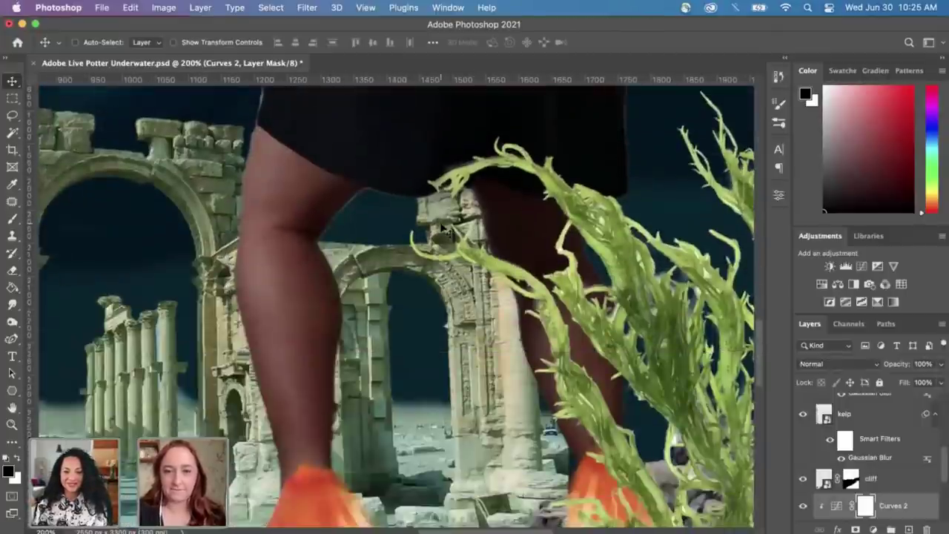
{"action": "key", "text": "super+minus"}
{"action": "key", "text": "super+minus"}
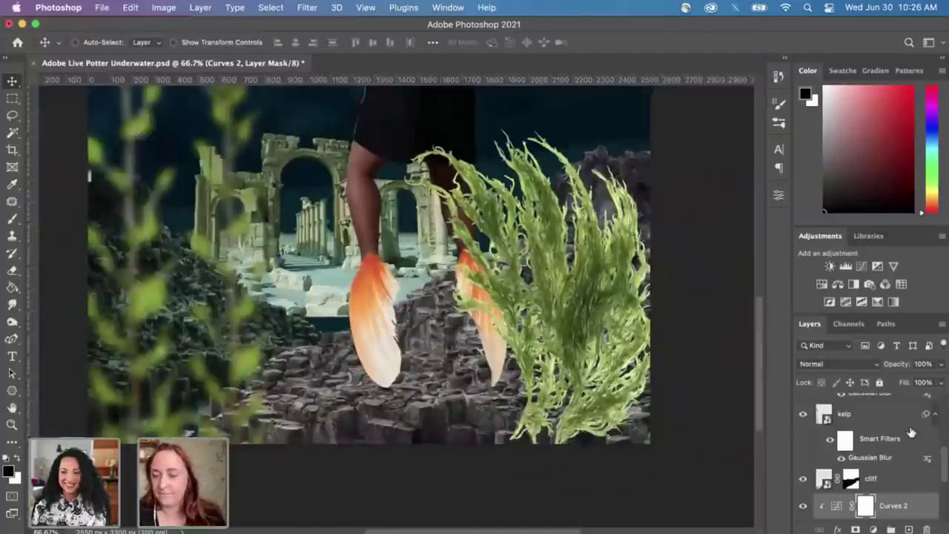
{"action": "scroll", "coordinate": [911, 433], "scroll_direction": "down", "scroll_amount": 3}
{"action": "scroll", "coordinate": [911, 432], "scroll_direction": "up", "scroll_amount": 5}
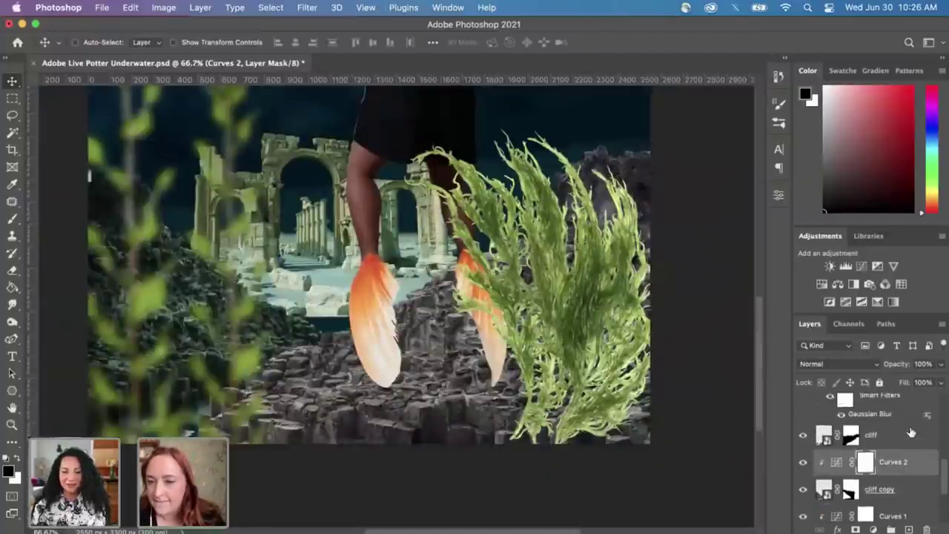
{"action": "scroll", "coordinate": [910, 432], "scroll_direction": "up", "scroll_amount": 5}
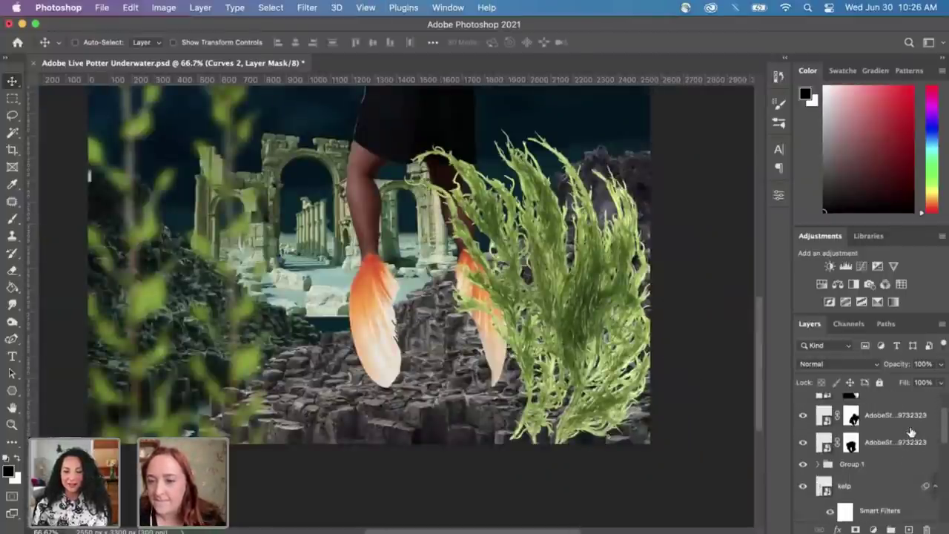
{"action": "scroll", "coordinate": [890, 434], "scroll_direction": "down", "scroll_amount": 4}
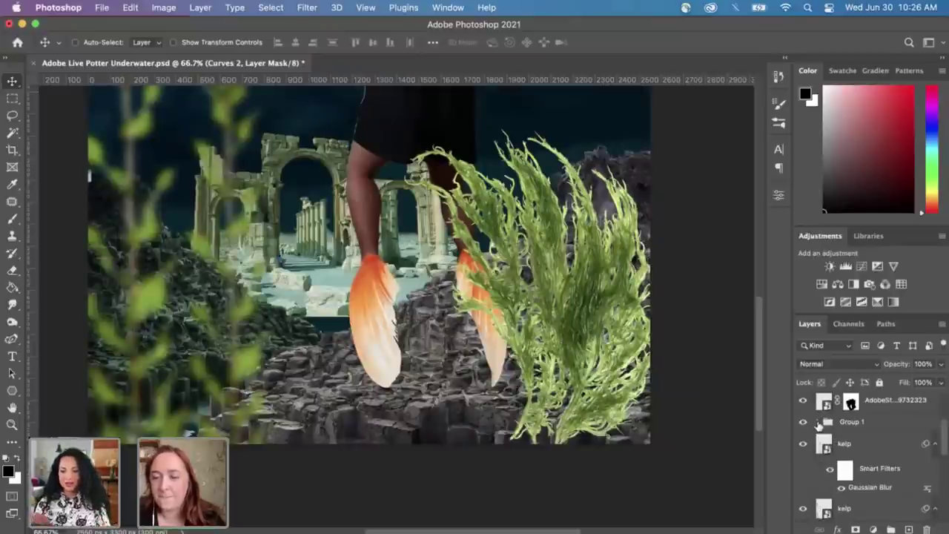
Step: Name the two fin layers 'left' and 'right'
{"action": "scroll", "coordinate": [853, 445], "scroll_direction": "up", "scroll_amount": 3}
{"action": "left_click", "coordinate": [887, 473]}
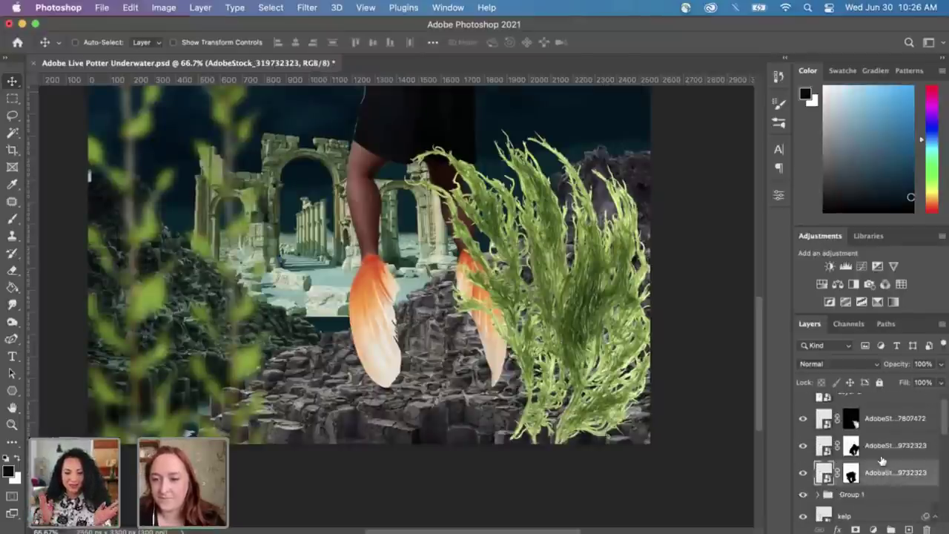
{"action": "left_click", "coordinate": [803, 472]}
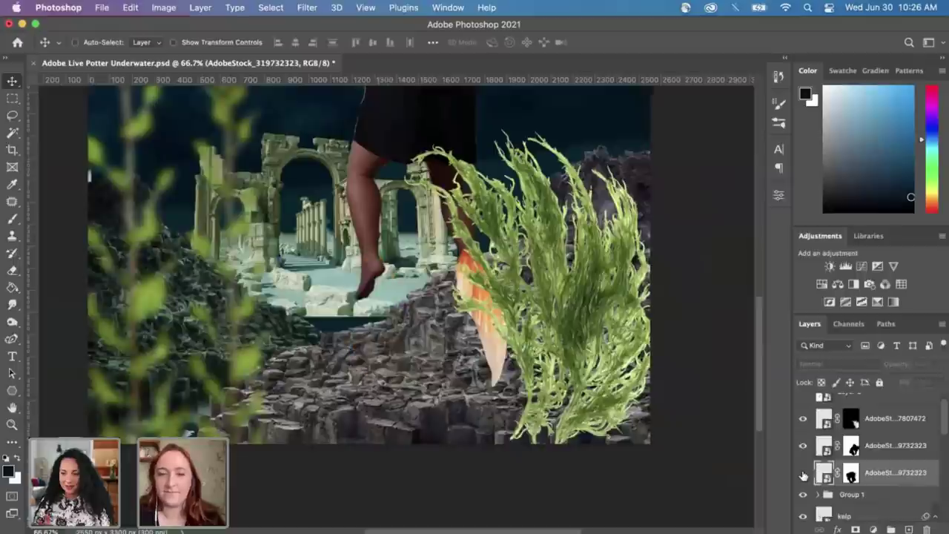
{"action": "left_click", "coordinate": [802, 473]}
{"action": "double_click", "coordinate": [896, 472]}
{"action": "type", "text": "lef"}
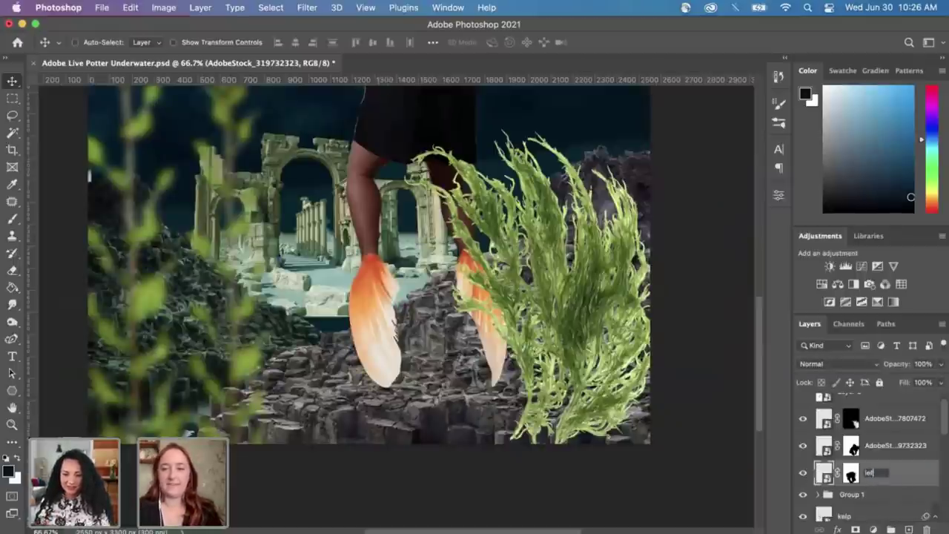
{"action": "type", "text": "t"}
{"action": "key", "text": "Return"}
{"action": "double_click", "coordinate": [885, 445]}
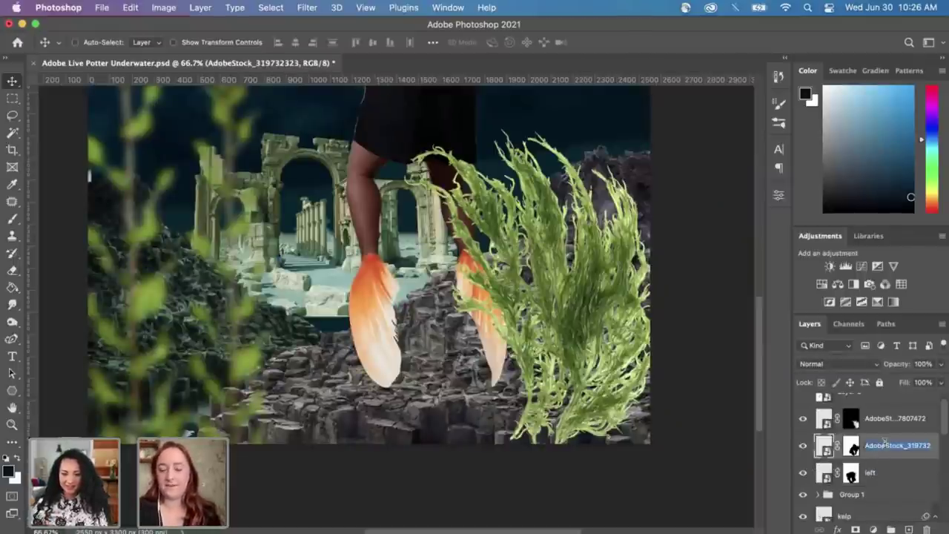
{"action": "type", "text": "right"}
{"action": "key", "text": "Return"}
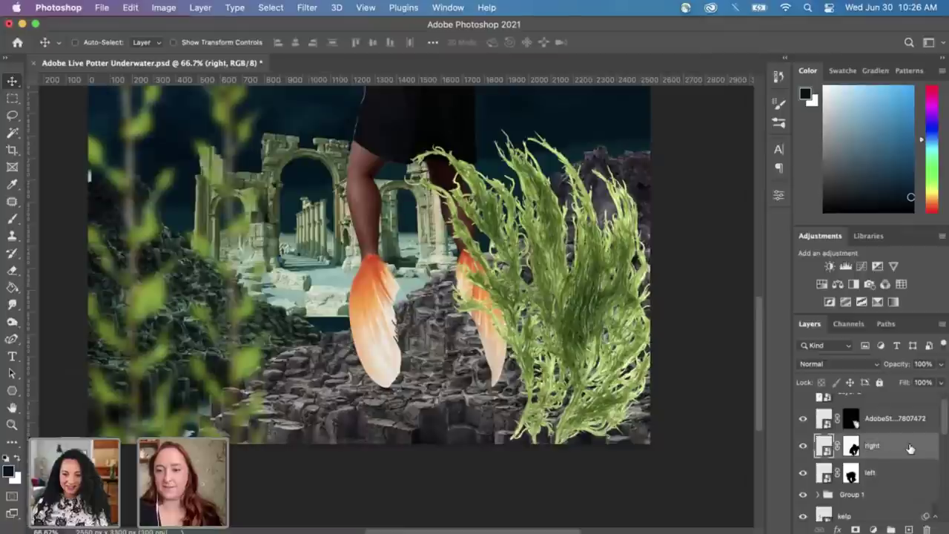
Step: Group the fin layers, check the fins with the front kelp hidden, then undo the grouping
{"action": "left_click", "coordinate": [880, 475], "text": "shift"}
{"action": "left_click", "coordinate": [890, 528]}
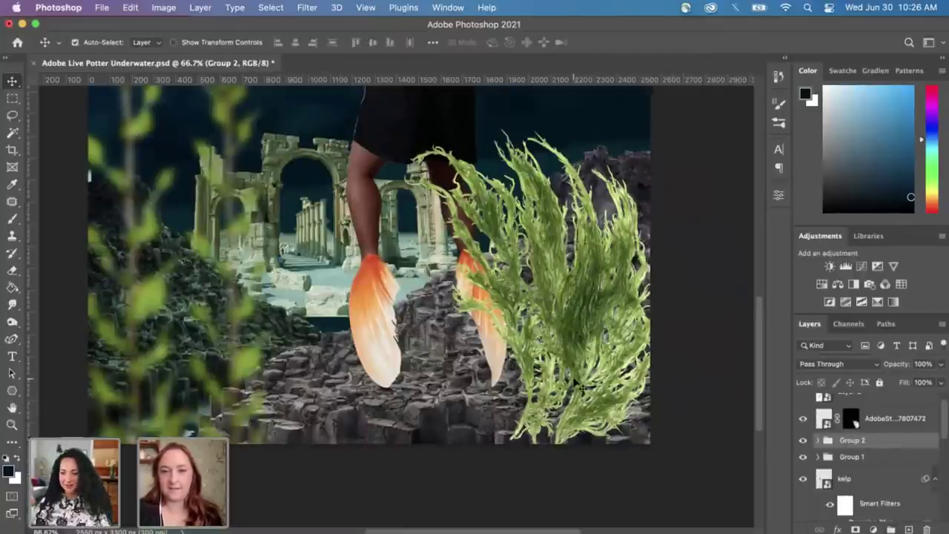
{"action": "key", "text": "super+plus"}
{"action": "scroll", "coordinate": [556, 365], "scroll_direction": "right", "scroll_amount": 3}
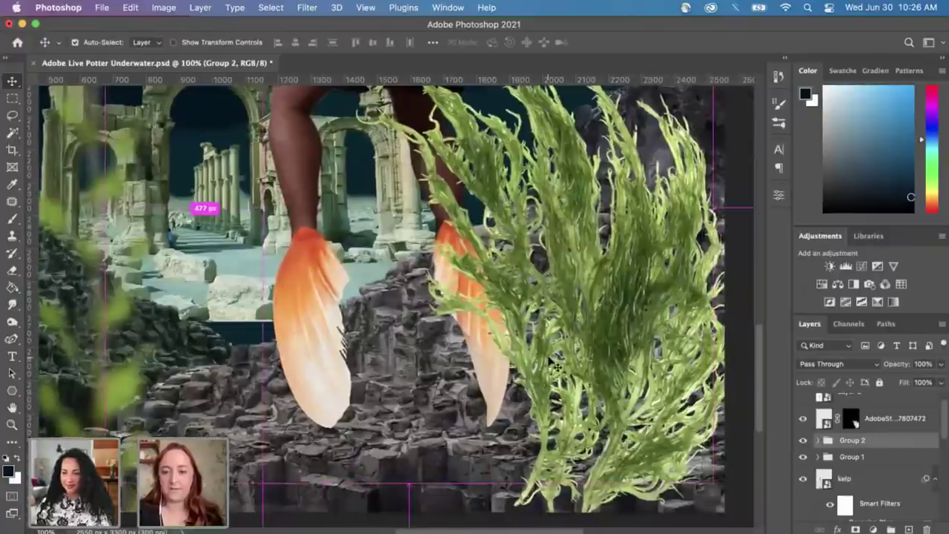
{"action": "key", "text": "super+minus"}
{"action": "scroll", "coordinate": [892, 434], "scroll_direction": "up", "scroll_amount": 1}
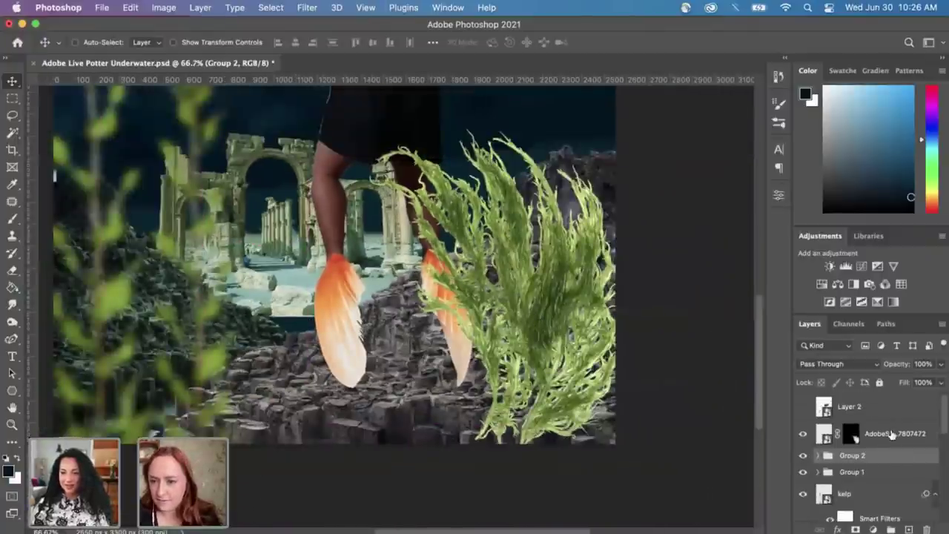
{"action": "left_click", "coordinate": [804, 436]}
{"action": "left_click", "coordinate": [804, 435]}
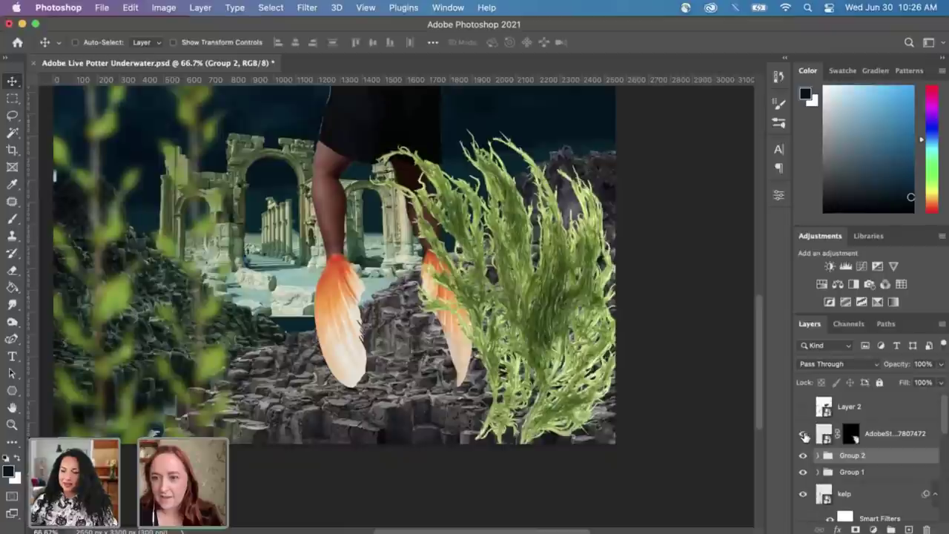
{"action": "left_click", "coordinate": [804, 435]}
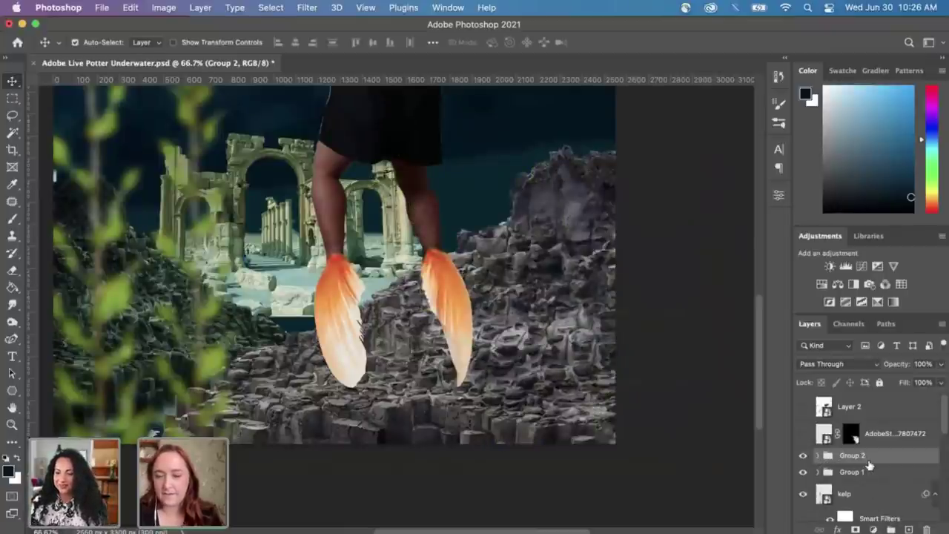
{"action": "key", "text": "super+z"}
{"action": "key", "text": "super+z"}
{"action": "key", "text": "super+z"}
{"action": "key", "text": "super+z"}
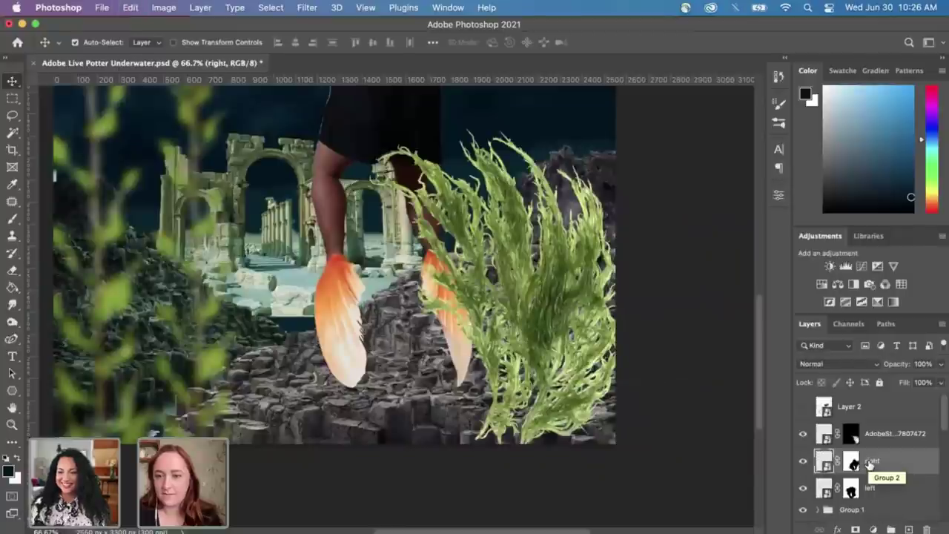
Step: Regroup the left and right fin layers into a group named 'fins'
{"action": "scroll", "coordinate": [871, 460], "scroll_direction": "down", "scroll_amount": 2}
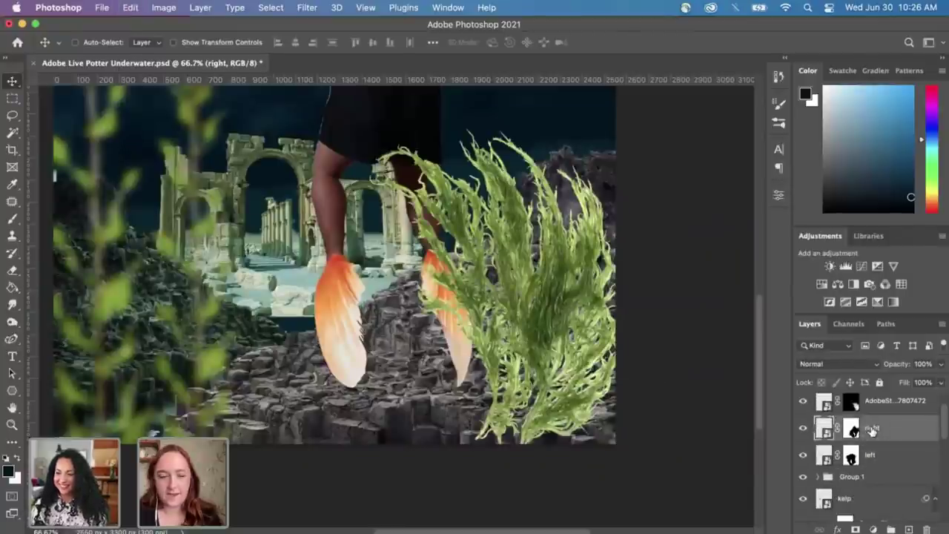
{"action": "left_click", "coordinate": [872, 458], "text": "shift"}
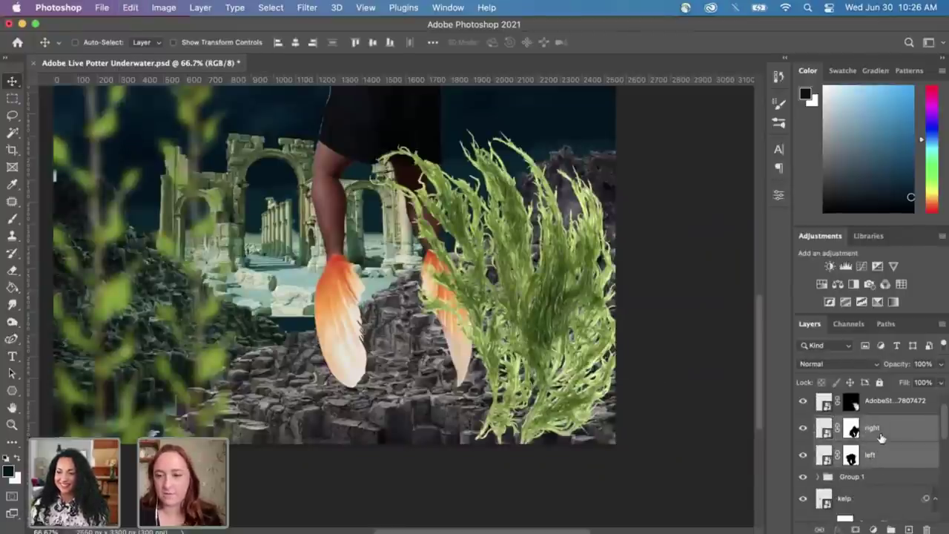
{"action": "left_click", "coordinate": [891, 529]}
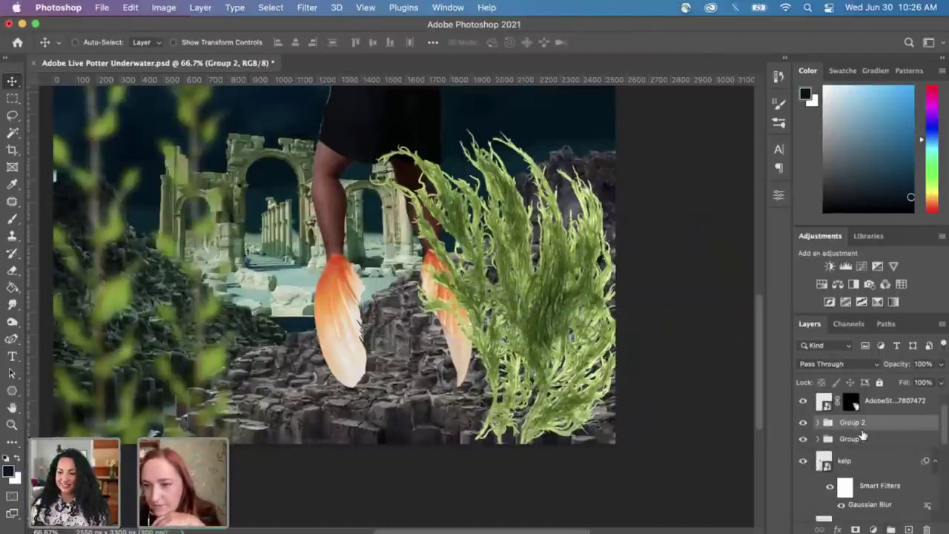
{"action": "type", "text": "fins"}
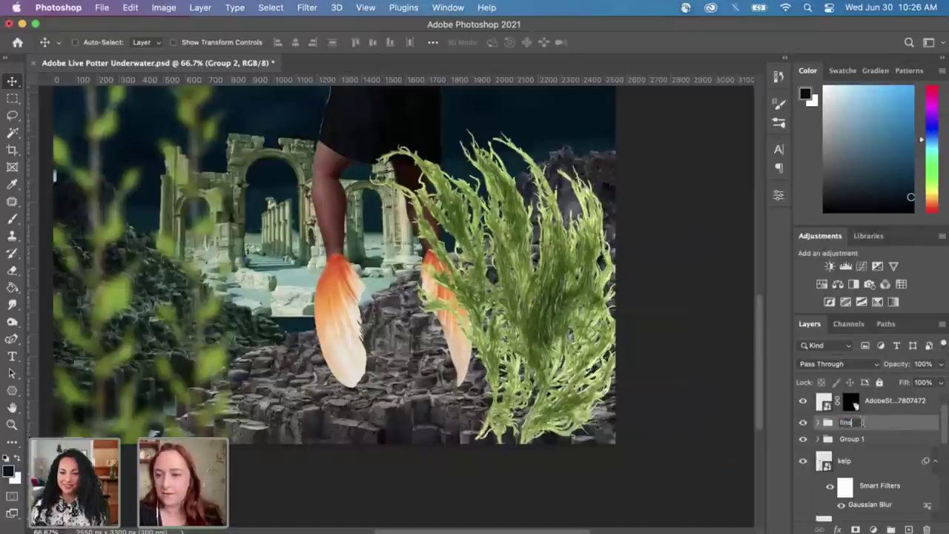
{"action": "key", "text": "Return"}
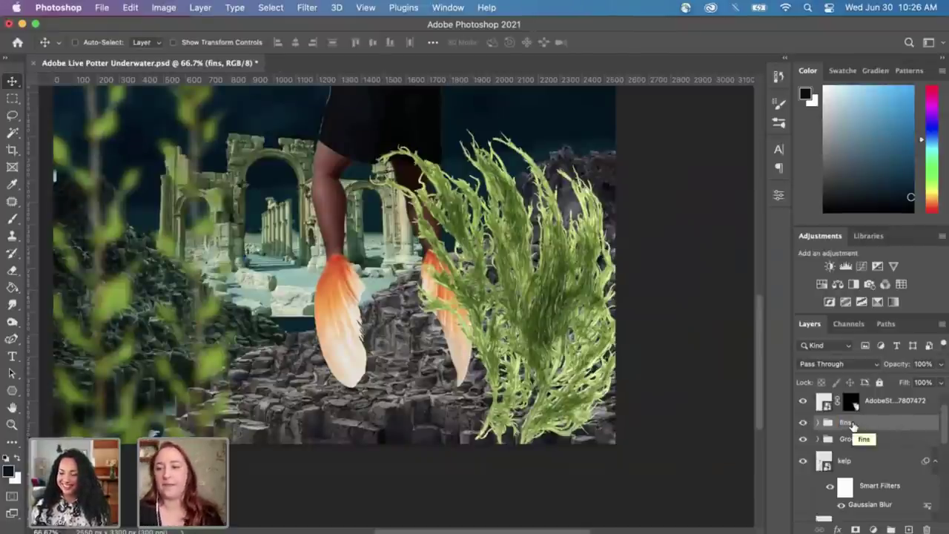
{"action": "scroll", "coordinate": [861, 423], "scroll_direction": "up", "scroll_amount": 1}
Step: Rename the front kelp layer to 'seaweed' and hide it
{"action": "double_click", "coordinate": [873, 432]}
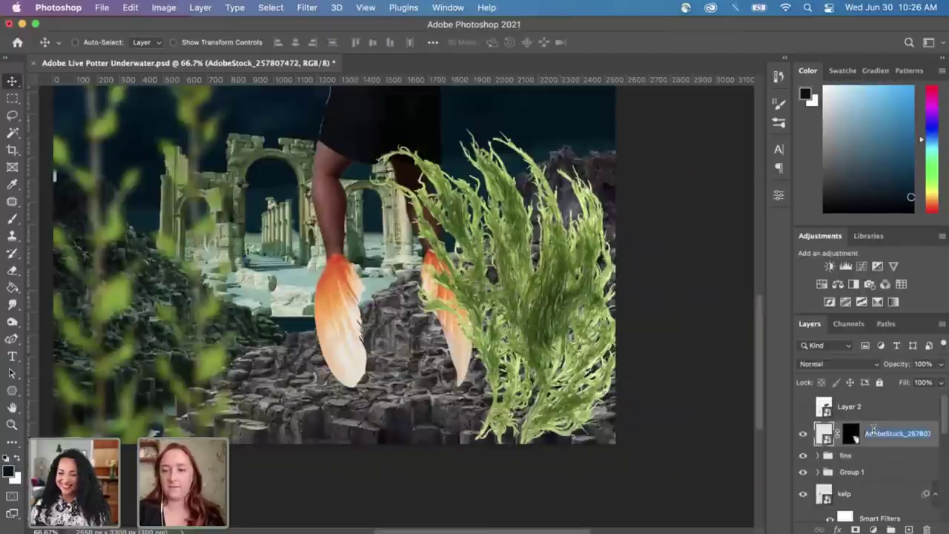
{"action": "type", "text": "seaweed"}
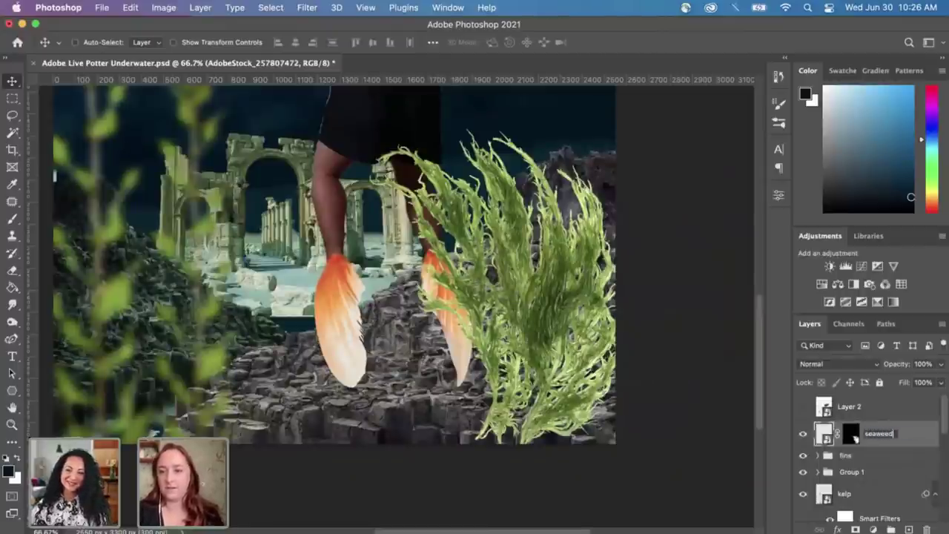
{"action": "key", "text": "Return"}
{"action": "left_click", "coordinate": [803, 435]}
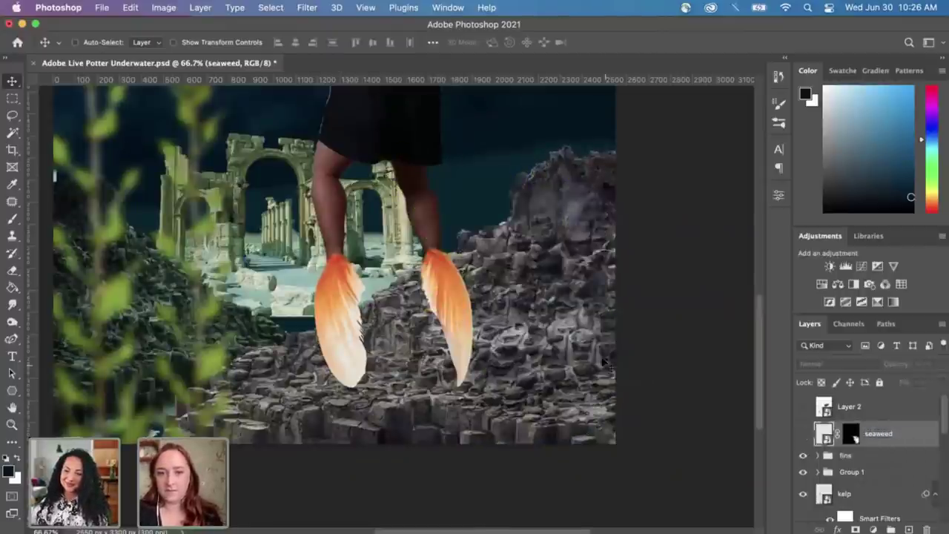
Step: Zoom to 100% on the fins and select the fins group for a new adjustment
{"action": "key", "text": "super+plus"}
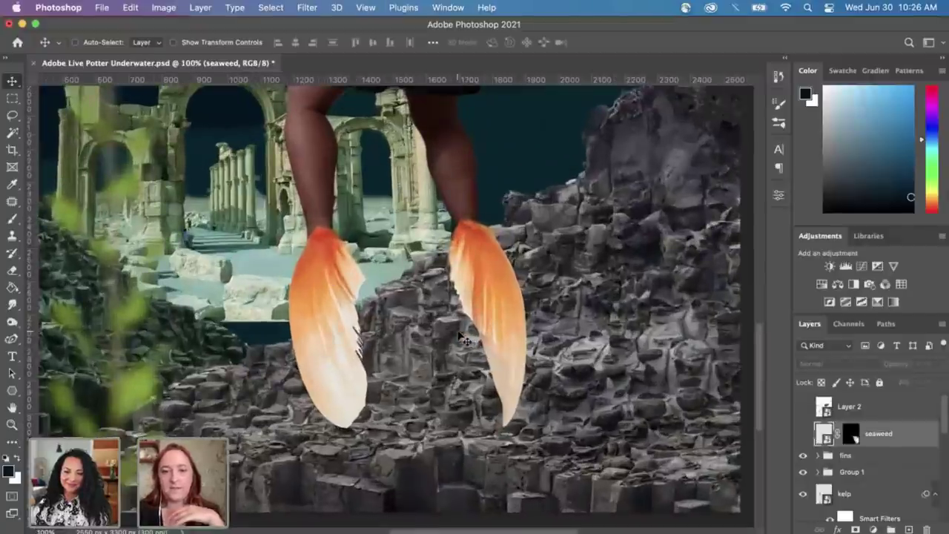
{"action": "scroll", "coordinate": [463, 338], "scroll_direction": "up", "scroll_amount": 2}
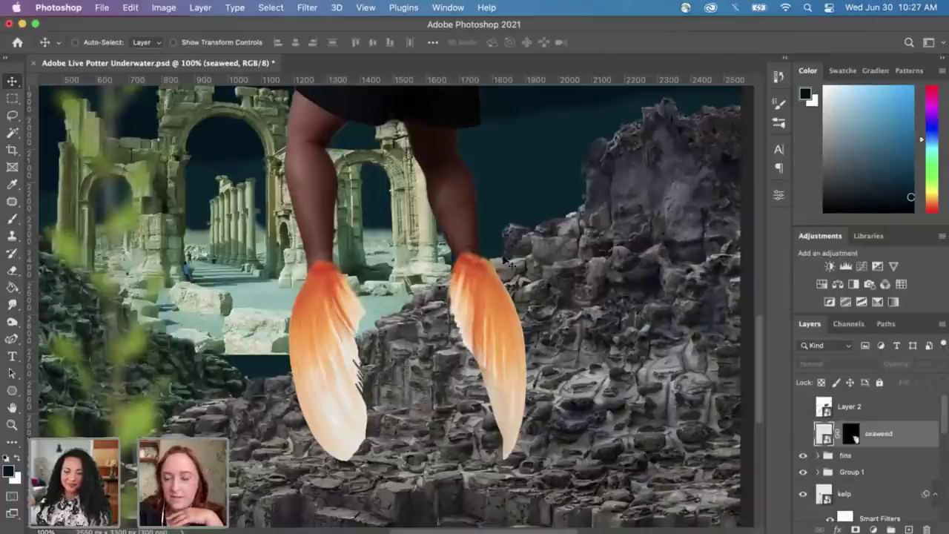
{"action": "left_click", "coordinate": [859, 458]}
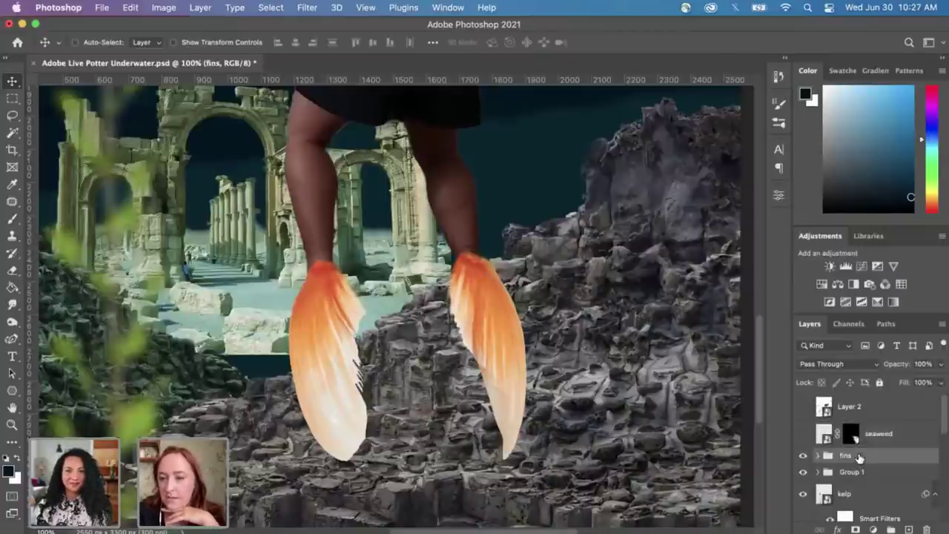
{"action": "left_click", "coordinate": [874, 529]}
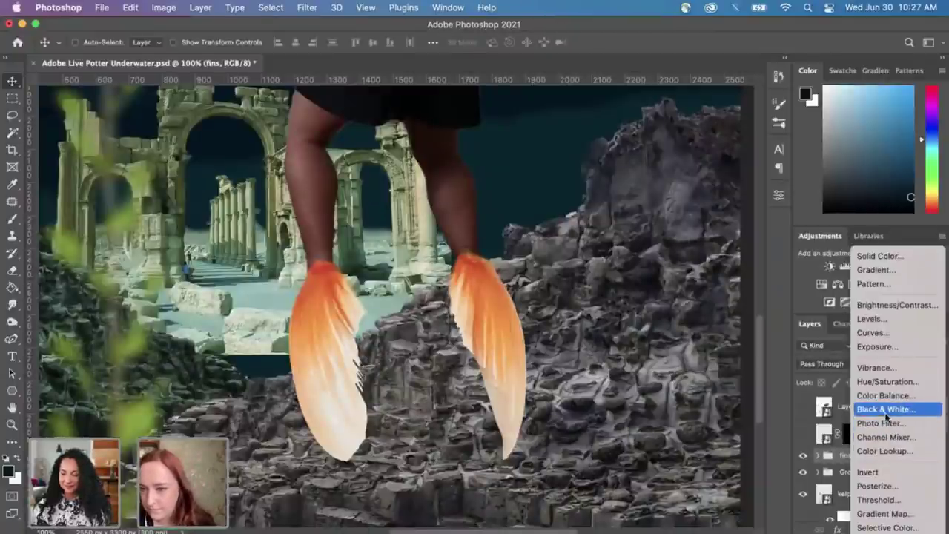
Step: Add a Curves adjustment clipped to the fins group and darken the fins with the RGB curve
{"action": "left_click", "coordinate": [873, 333]}
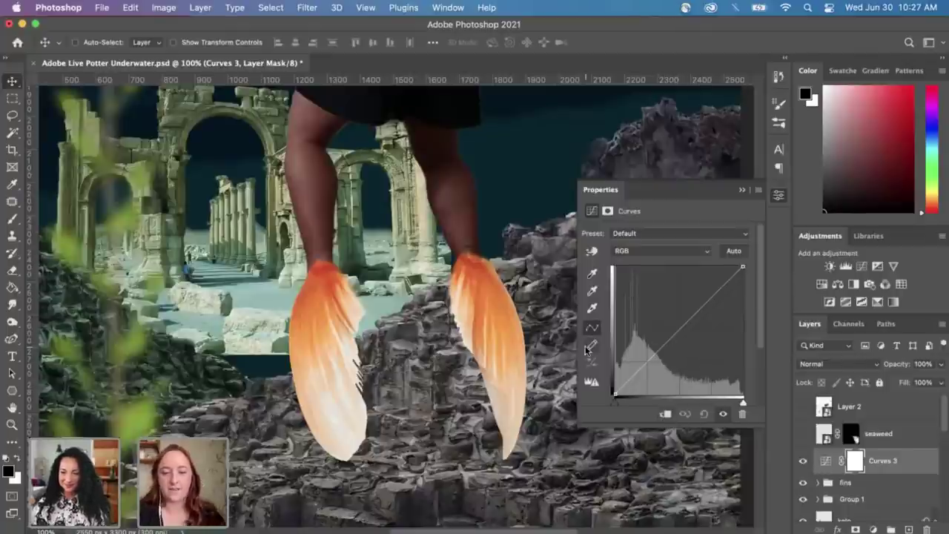
{"action": "key", "text": "super+minus"}
{"action": "left_click_drag", "start_coordinate": [662, 345], "coordinate": [679, 331]}
{"action": "left_click", "coordinate": [665, 414]}
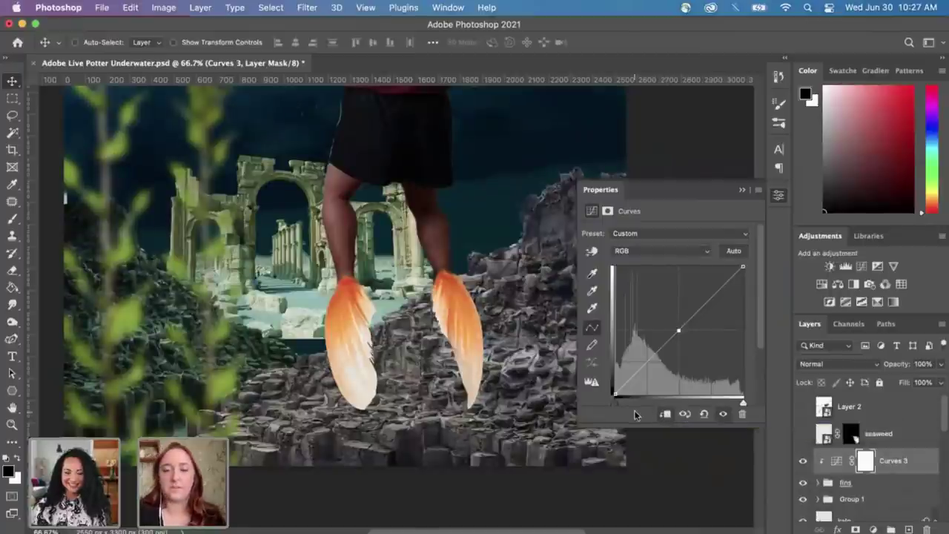
{"action": "left_click_drag", "start_coordinate": [679, 330], "coordinate": [687, 339]}
Step: Raise the Green curve and nudge the Blue curve to brighten the fins' orange, comparing with Curves 3 toggled
{"action": "left_click", "coordinate": [673, 250]}
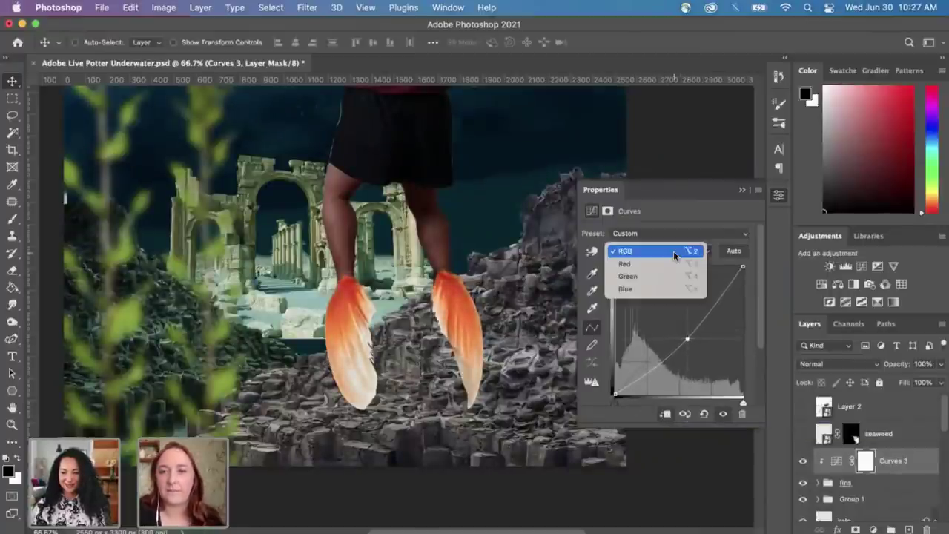
{"action": "left_click", "coordinate": [671, 261]}
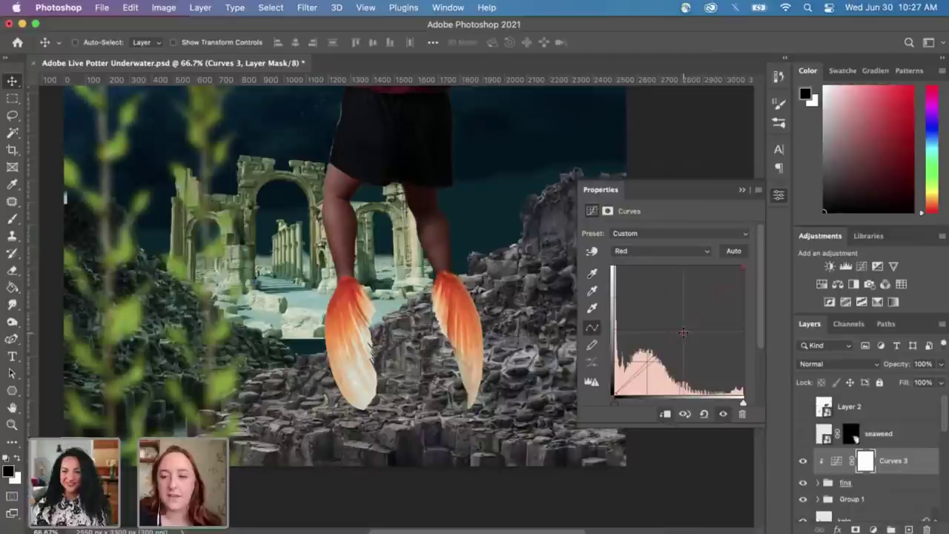
{"action": "left_click", "coordinate": [677, 251]}
{"action": "left_click", "coordinate": [676, 265]}
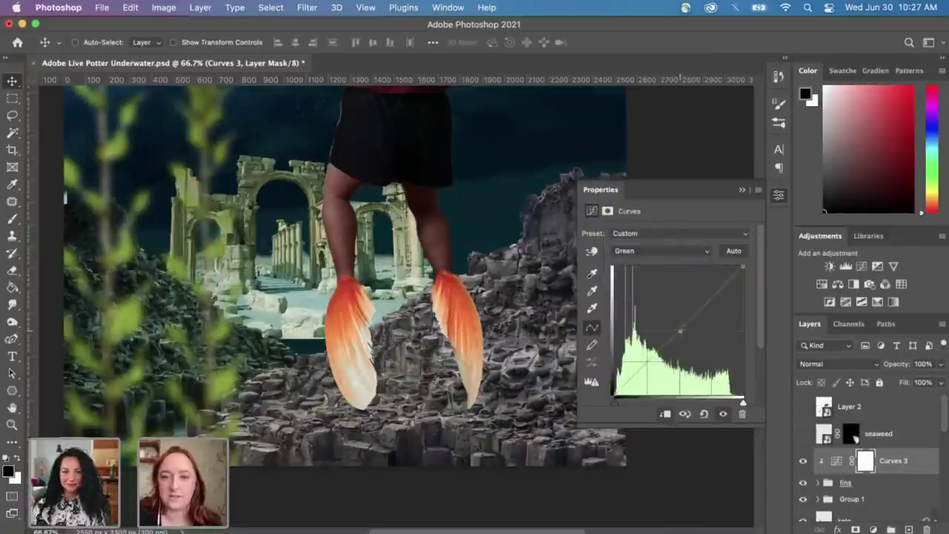
{"action": "left_click_drag", "start_coordinate": [680, 330], "coordinate": [676, 324]}
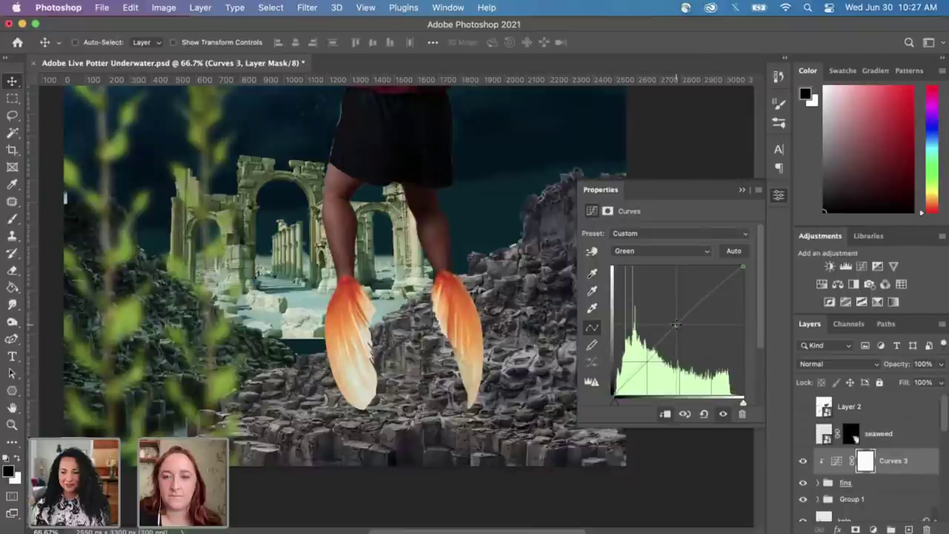
{"action": "left_click", "coordinate": [692, 253]}
{"action": "left_click", "coordinate": [688, 264]}
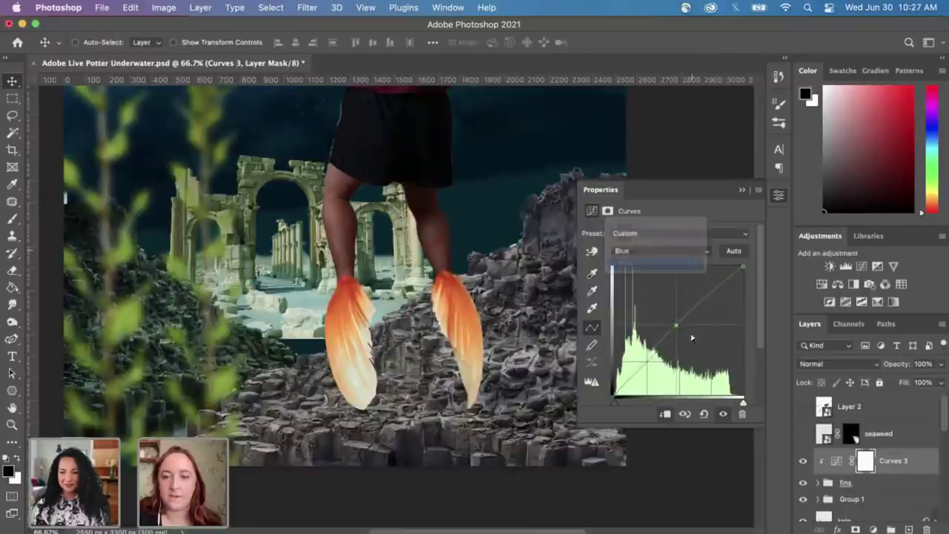
{"action": "mouse_move", "coordinate": [672, 324]}
{"action": "left_mouse_down"}
{"action": "mouse_move", "coordinate": [666, 317]}
{"action": "mouse_move", "coordinate": [690, 333]}
{"action": "mouse_move", "coordinate": [677, 324]}
{"action": "left_mouse_up"}
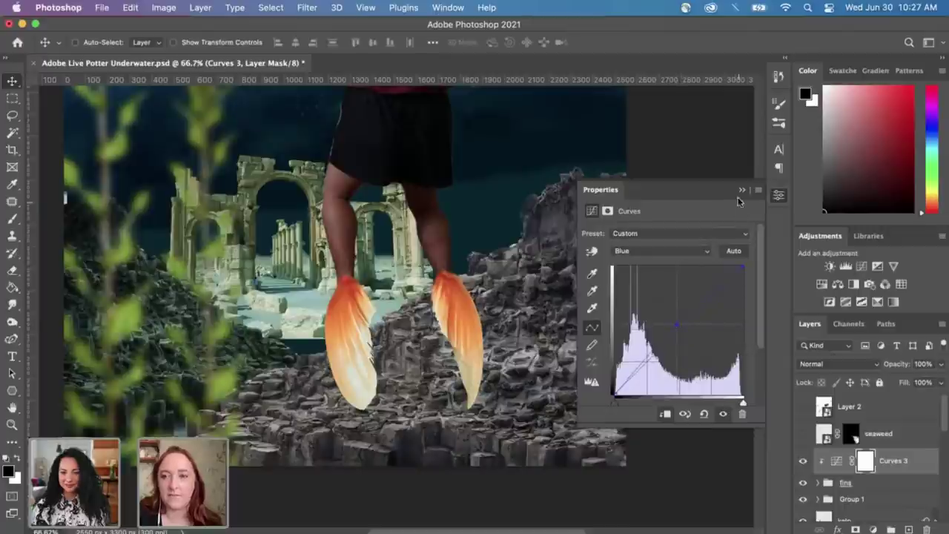
{"action": "left_click", "coordinate": [741, 192]}
{"action": "left_click", "coordinate": [804, 461]}
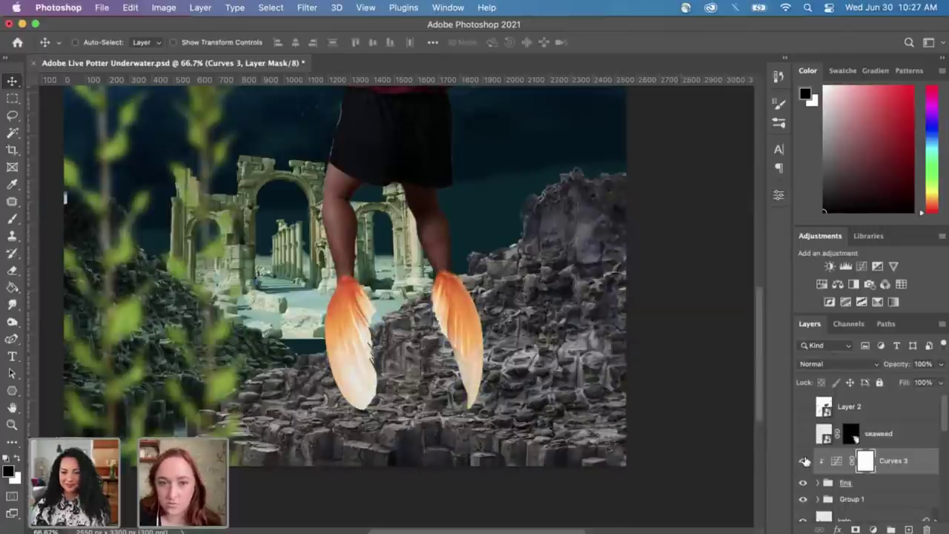
{"action": "left_click", "coordinate": [804, 461]}
{"action": "left_click", "coordinate": [846, 483]}
Step: Add a Hue/Saturation adjustment above the fins and lower Saturation to -29
{"action": "left_click", "coordinate": [872, 530]}
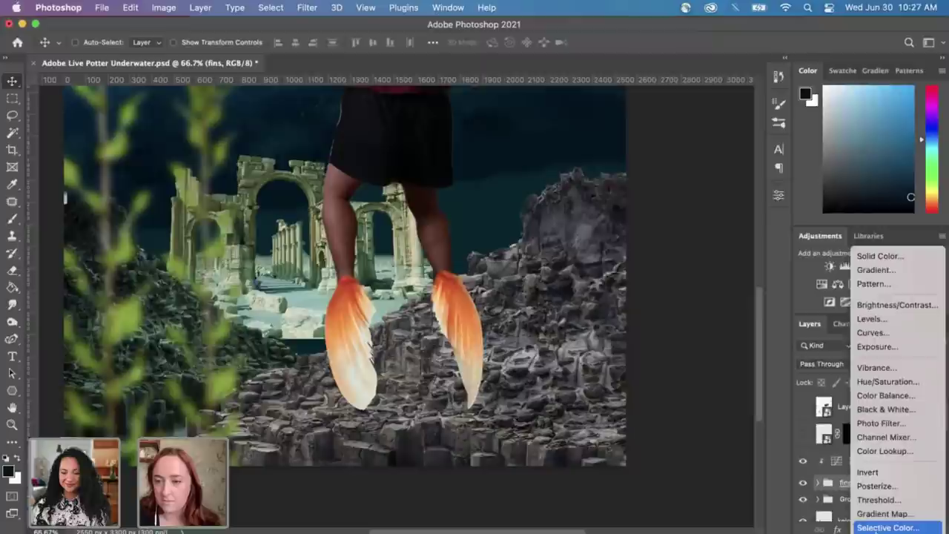
{"action": "left_click", "coordinate": [723, 338]}
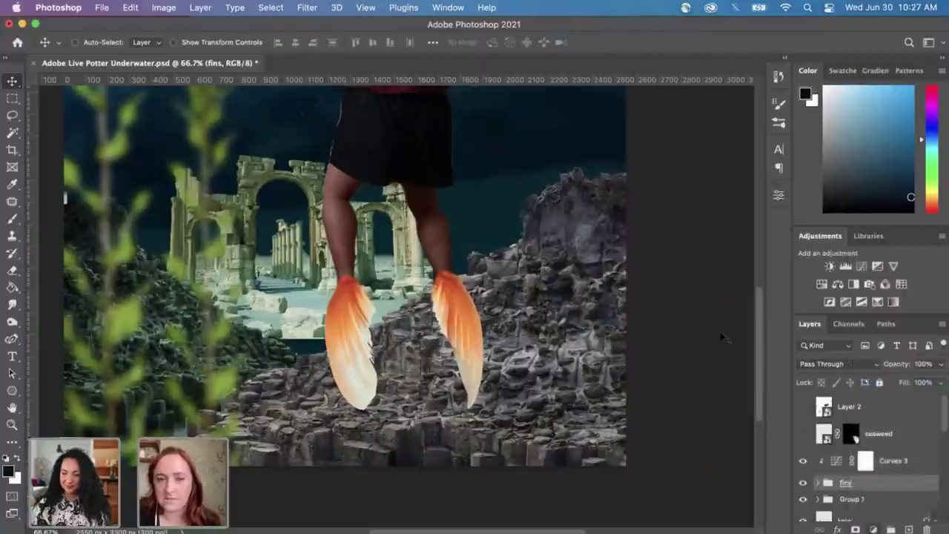
{"action": "mouse_move", "coordinate": [662, 310]}
{"action": "left_mouse_down"}
{"action": "mouse_move", "coordinate": [631, 310]}
{"action": "mouse_move", "coordinate": [674, 284]}
{"action": "mouse_move", "coordinate": [711, 285]}
{"action": "mouse_move", "coordinate": [663, 287]}
{"action": "mouse_move", "coordinate": [647, 315]}
{"action": "left_mouse_up"}
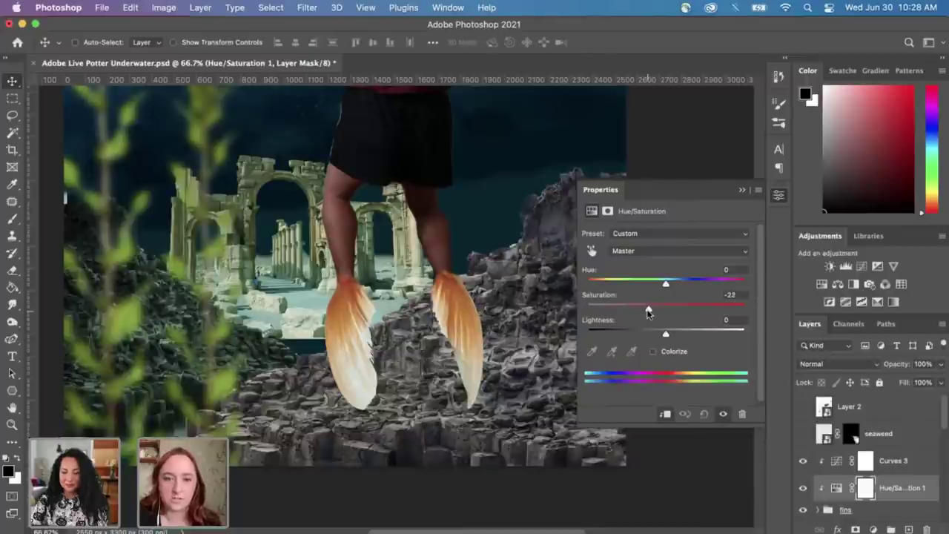
{"action": "scroll", "coordinate": [513, 271], "scroll_direction": "up", "scroll_amount": 5}
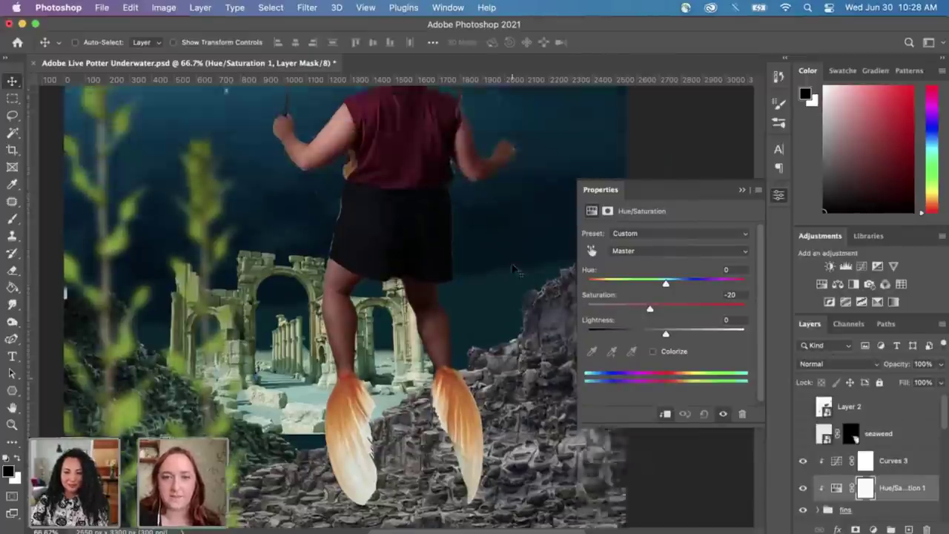
{"action": "scroll", "coordinate": [517, 271], "scroll_direction": "down", "scroll_amount": 4}
{"action": "scroll", "coordinate": [517, 271], "scroll_direction": "down", "scroll_amount": 3}
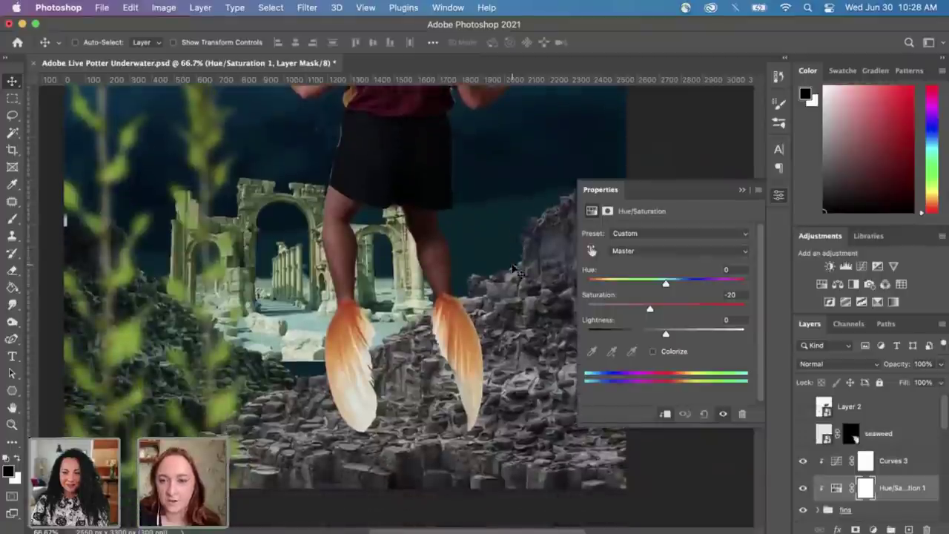
{"action": "left_click_drag", "start_coordinate": [652, 310], "coordinate": [645, 312]}
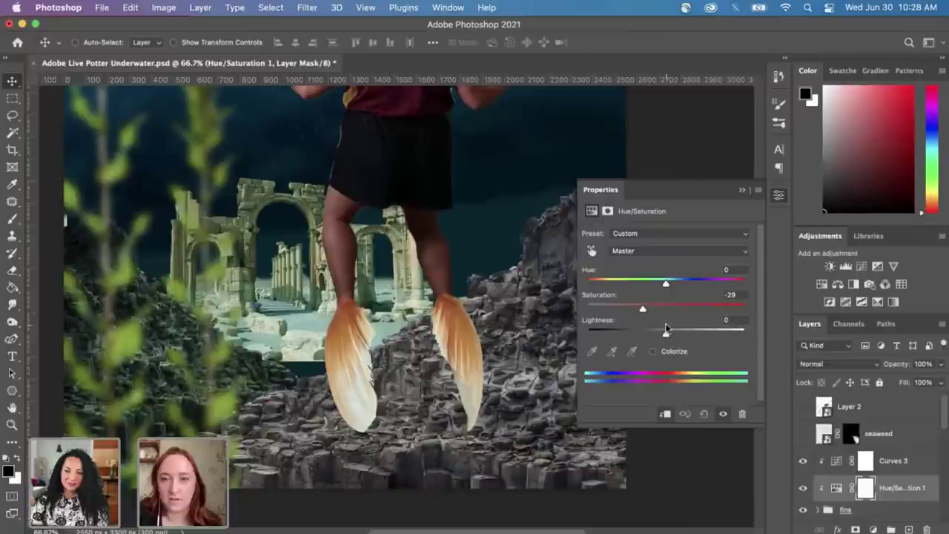
Step: Close the Hue/Saturation properties and rename Group 1 to 'me'
{"action": "left_click", "coordinate": [742, 190]}
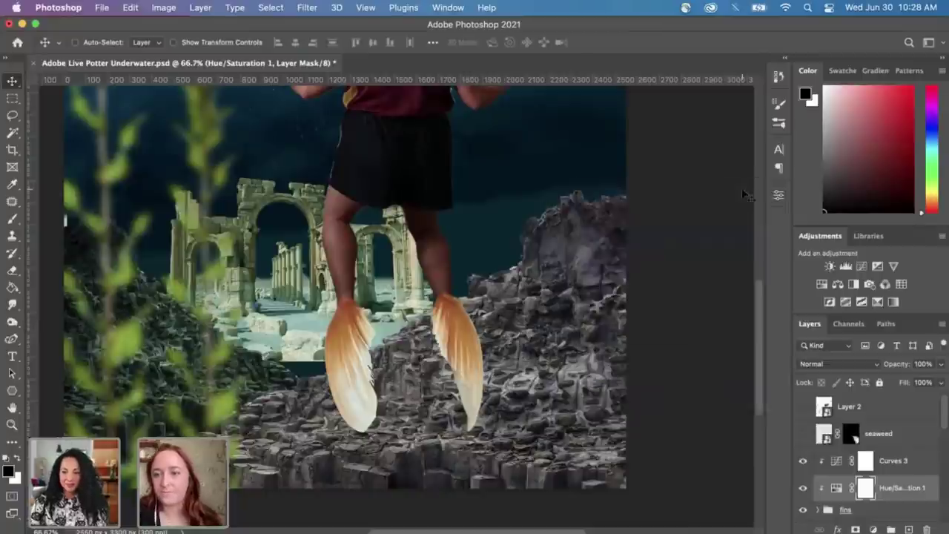
{"action": "scroll", "coordinate": [648, 398], "scroll_direction": "up", "scroll_amount": 4}
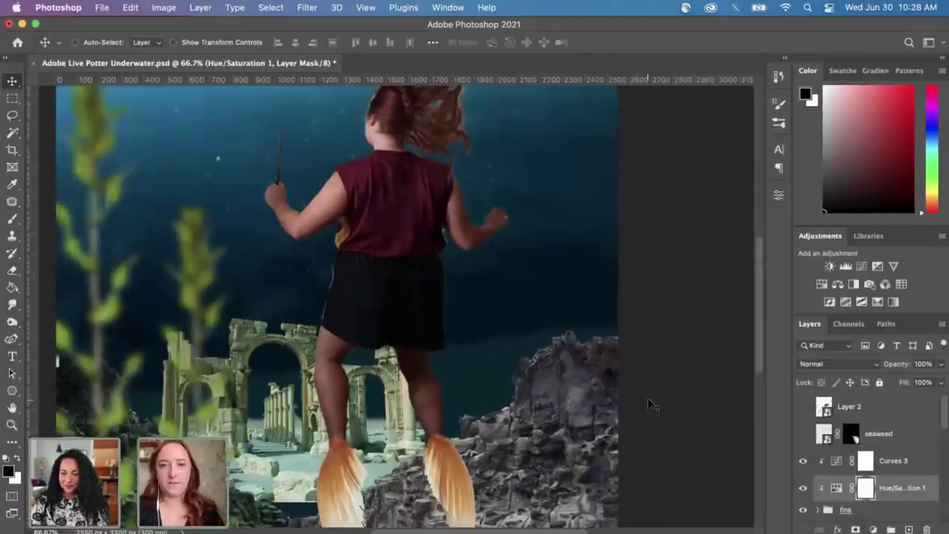
{"action": "scroll", "coordinate": [874, 459], "scroll_direction": "down", "scroll_amount": 2}
{"action": "scroll", "coordinate": [874, 460], "scroll_direction": "down", "scroll_amount": 2}
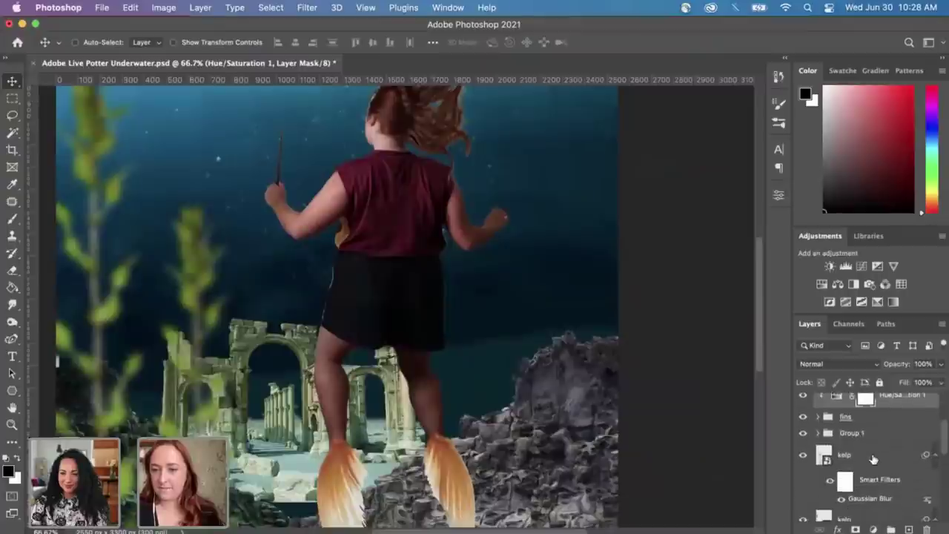
{"action": "double_click", "coordinate": [852, 433]}
{"action": "type", "text": "me"}
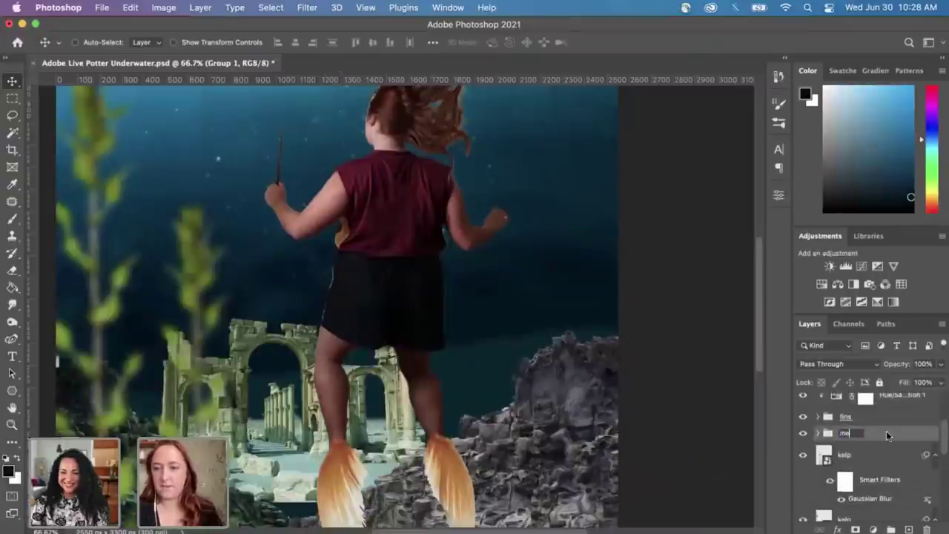
{"action": "key", "text": "Return"}
Step: Toggle the me group off and on to check its contents, then open the adjustment layer list
{"action": "left_click", "coordinate": [802, 434]}
{"action": "left_click", "coordinate": [803, 433]}
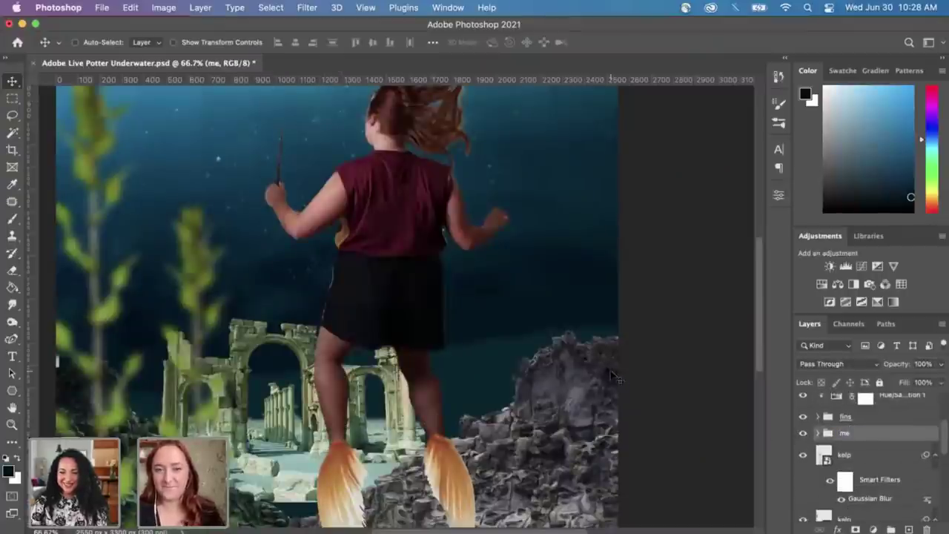
{"action": "scroll", "coordinate": [614, 377], "scroll_direction": "up", "scroll_amount": 2}
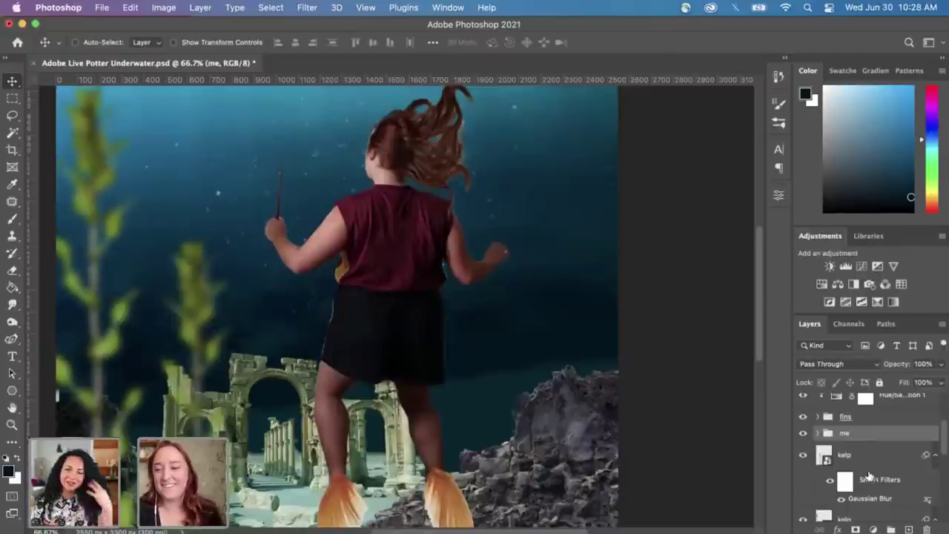
{"action": "left_click", "coordinate": [875, 529]}
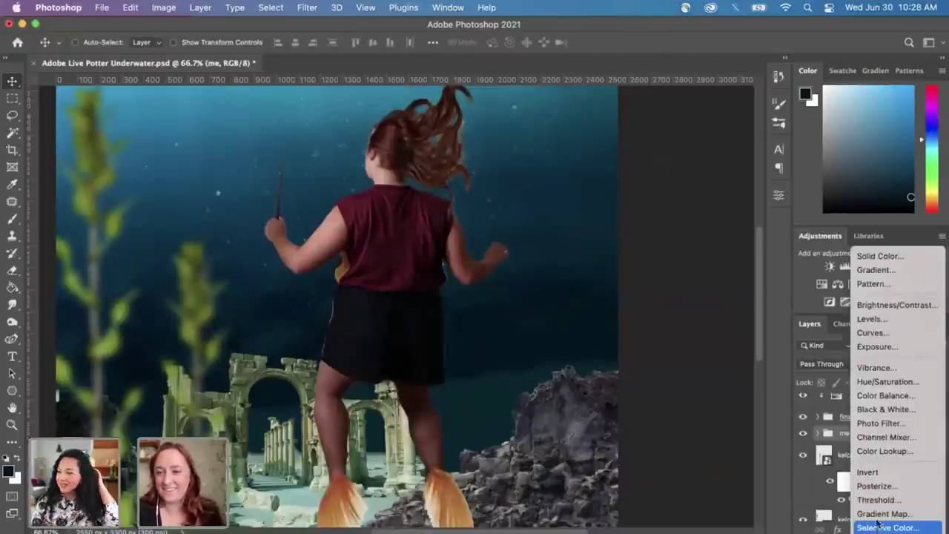
Step: Add a Curves adjustment clipped to the me group and pull the RGB curve down slightly
{"action": "left_click", "coordinate": [873, 333]}
{"action": "left_click", "coordinate": [666, 414]}
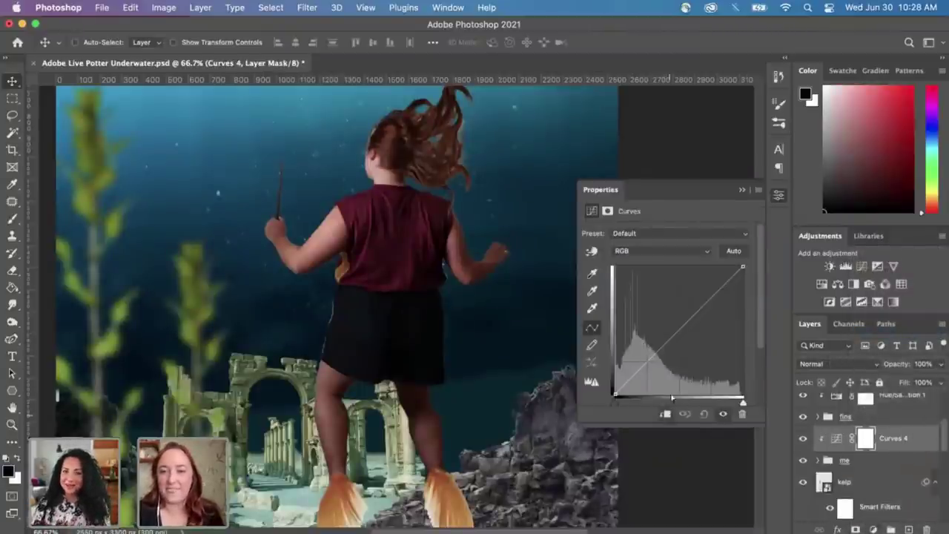
{"action": "left_click_drag", "start_coordinate": [681, 327], "coordinate": [681, 330]}
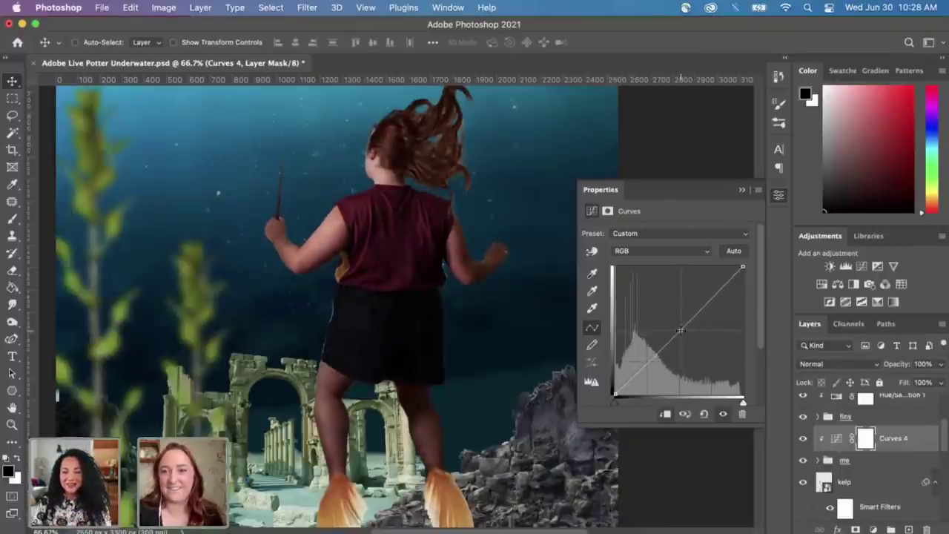
Step: Bend the Blue and Green channel curves slightly to shift the figure's tint
{"action": "left_click", "coordinate": [667, 251]}
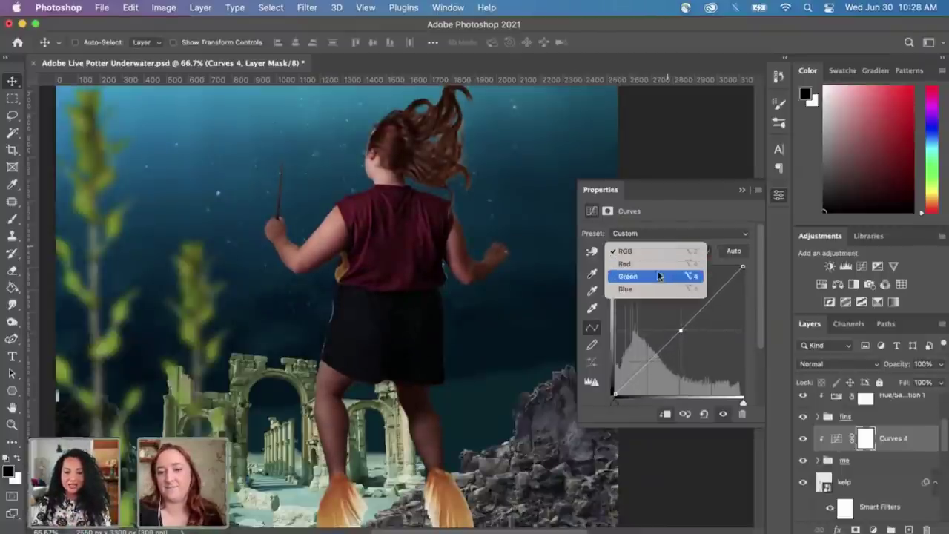
{"action": "left_click", "coordinate": [656, 290]}
{"action": "left_click_drag", "start_coordinate": [681, 329], "coordinate": [675, 323]}
{"action": "left_click", "coordinate": [675, 252]}
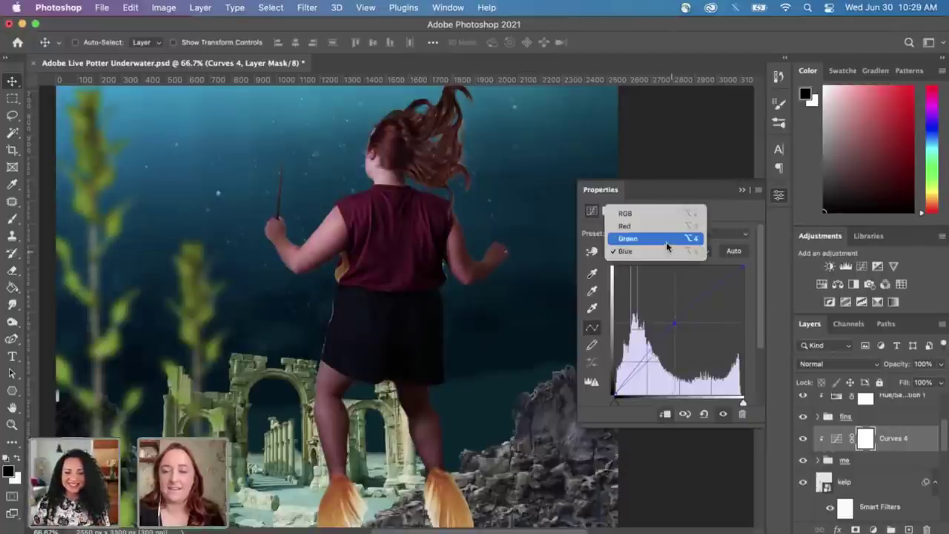
{"action": "left_click", "coordinate": [671, 238]}
{"action": "left_click_drag", "start_coordinate": [677, 329], "coordinate": [676, 327]}
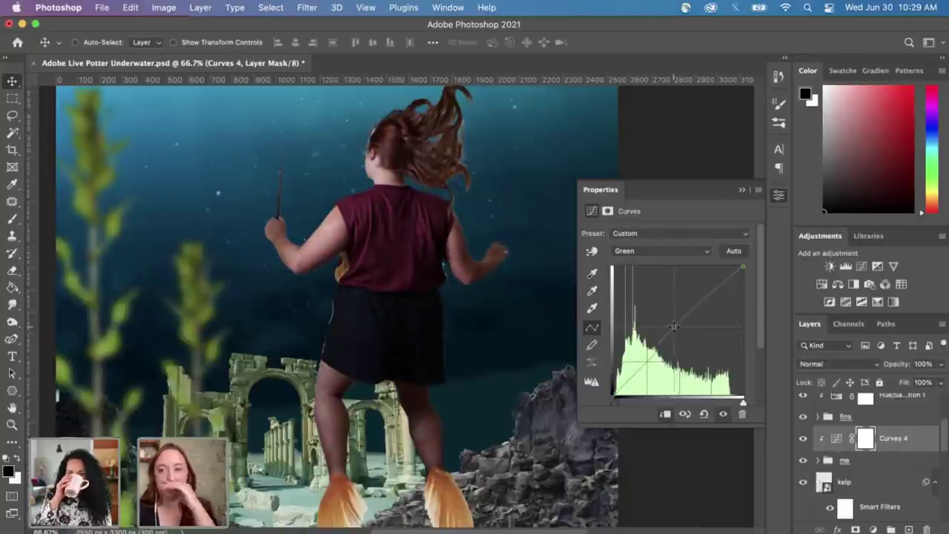
Step: Warm the figure with a small Red channel curve tweak, then close Properties
{"action": "left_click", "coordinate": [677, 250]}
{"action": "left_click", "coordinate": [678, 239]}
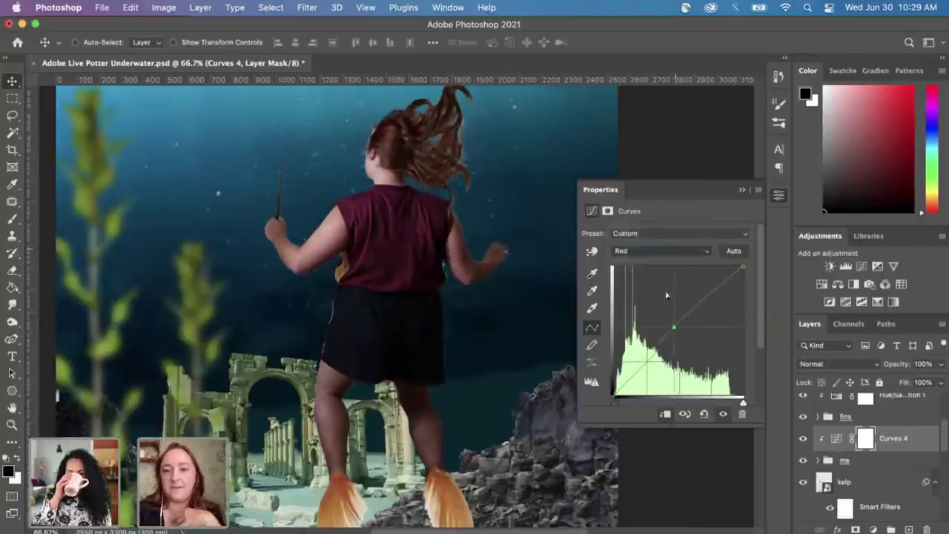
{"action": "mouse_move", "coordinate": [678, 335]}
{"action": "left_mouse_down"}
{"action": "mouse_move", "coordinate": [674, 324]}
{"action": "mouse_move", "coordinate": [686, 336]}
{"action": "left_mouse_up"}
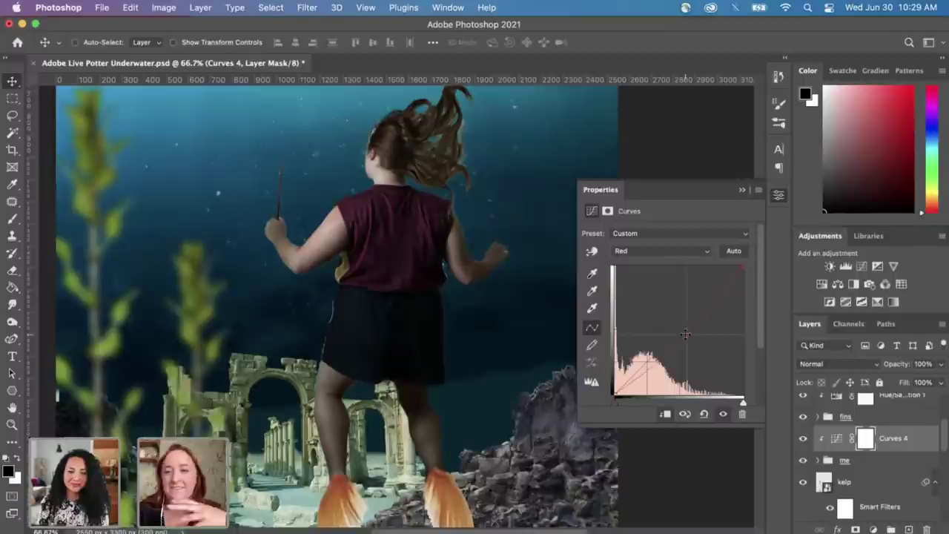
{"action": "left_click_drag", "start_coordinate": [686, 336], "coordinate": [681, 333]}
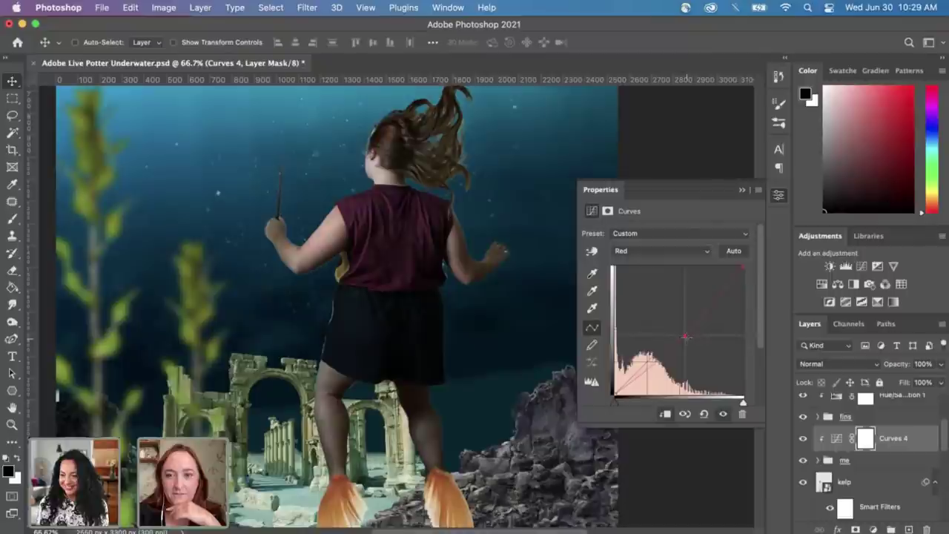
{"action": "left_click", "coordinate": [687, 336]}
{"action": "left_click", "coordinate": [744, 191]}
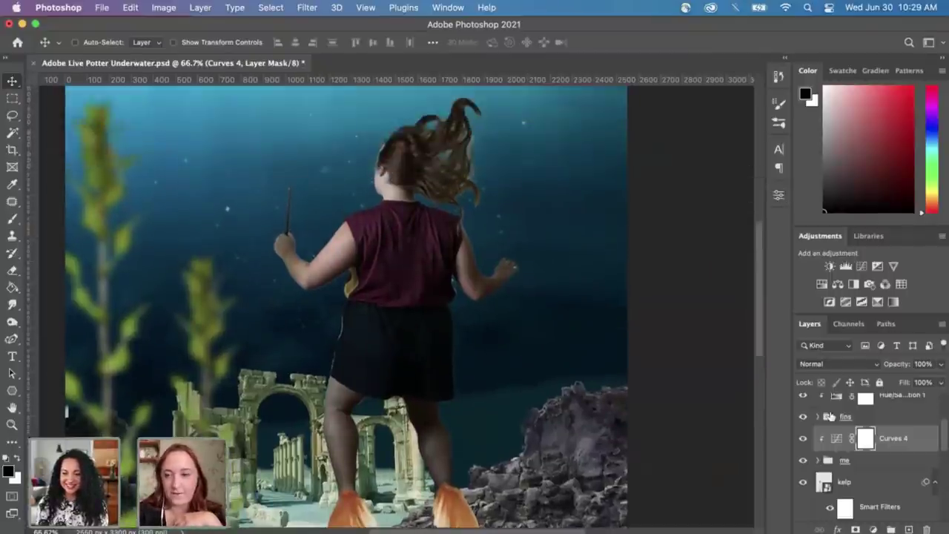
Step: Select the me group, zoom the composite to 66.7%, and open the new adjustment layer list
{"action": "left_click", "coordinate": [870, 465]}
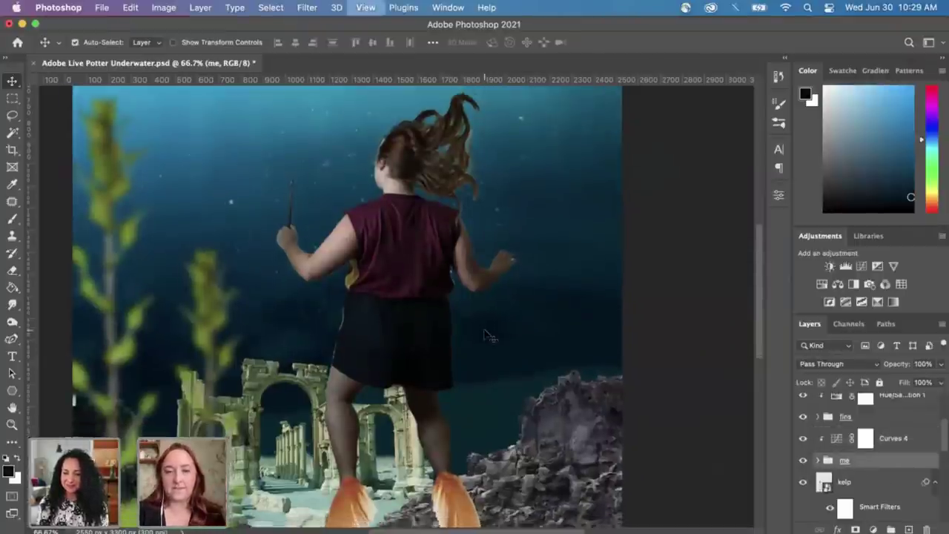
{"action": "key", "text": "super+minus"}
{"action": "key", "text": "super+minus"}
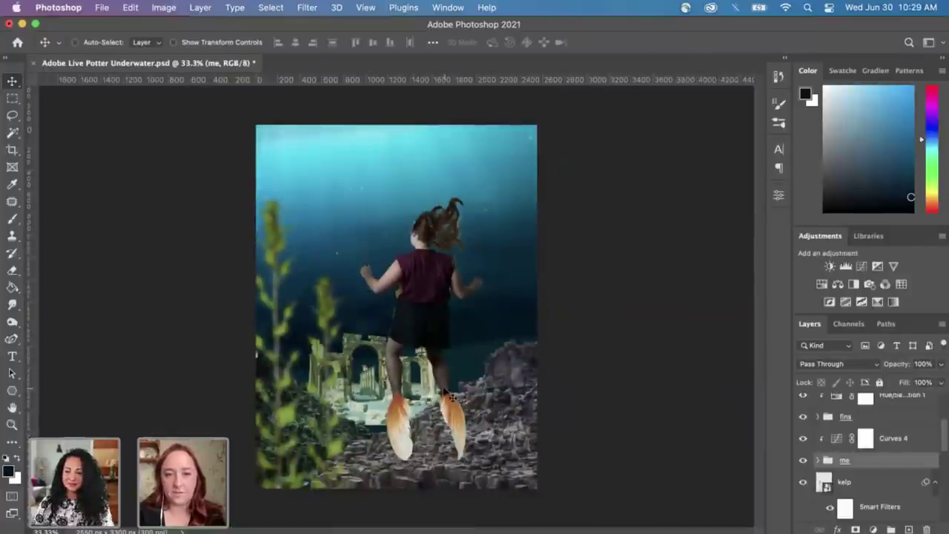
{"action": "key", "text": "super"}
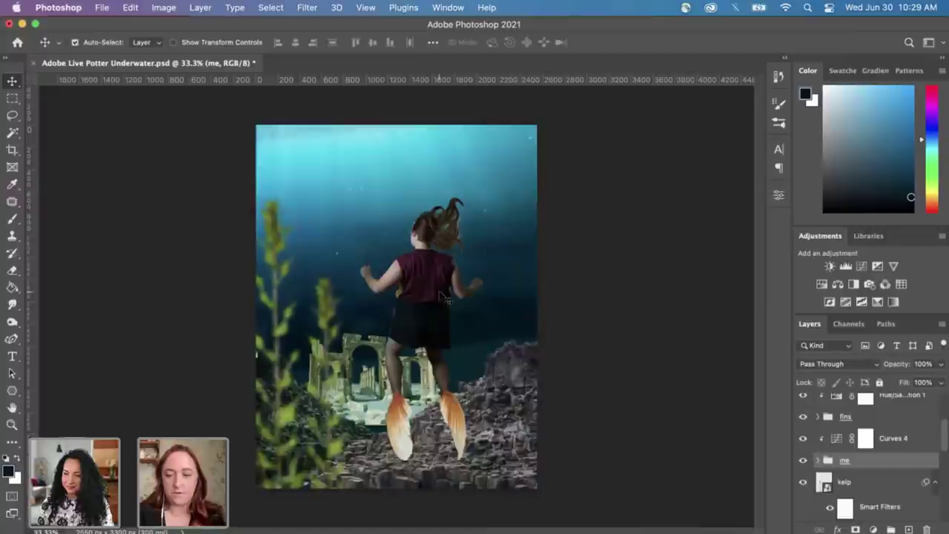
{"action": "key", "text": "super+equal"}
{"action": "key", "text": "super+equal"}
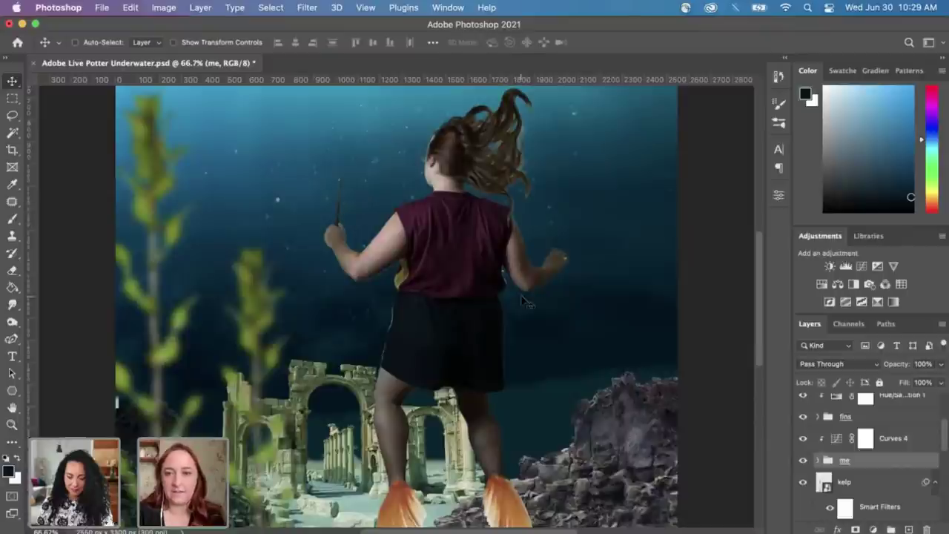
{"action": "scroll", "coordinate": [528, 303], "scroll_direction": "right", "scroll_amount": 2}
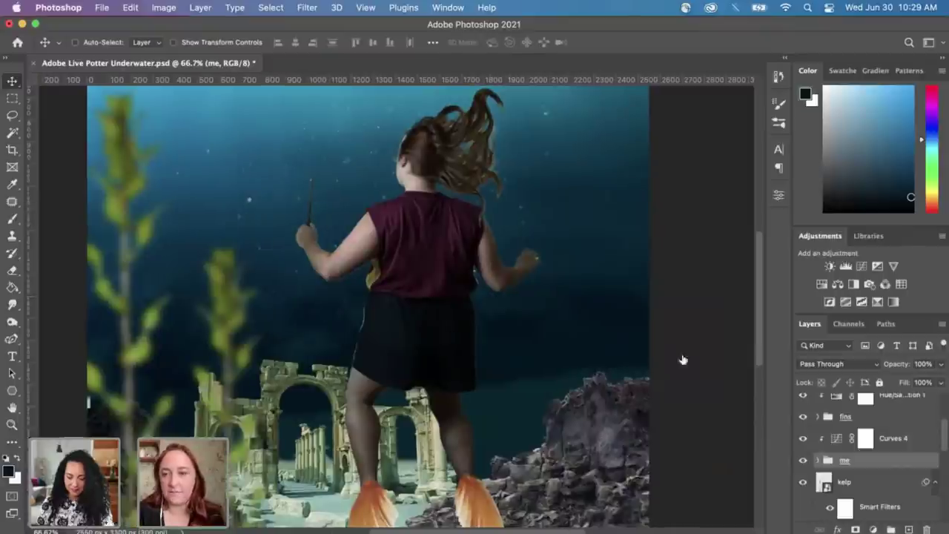
{"action": "left_click", "coordinate": [873, 530]}
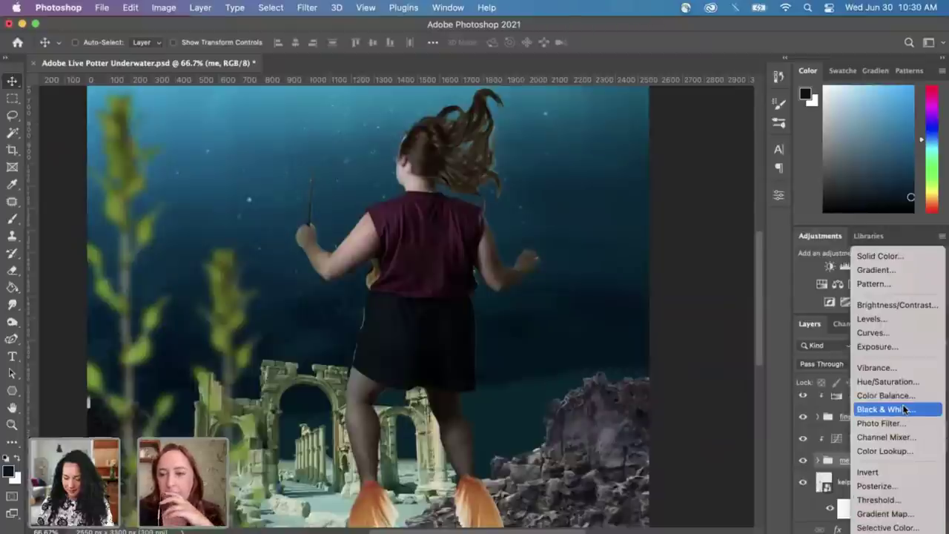
Step: Add an Exposure adjustment set to about -1.23 above the me group and close Properties
{"action": "left_click", "coordinate": [890, 345]}
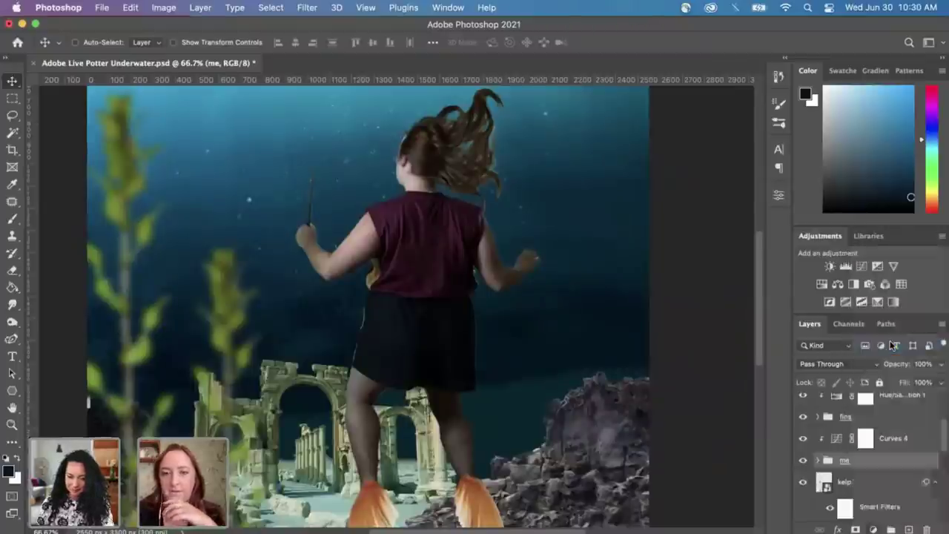
{"action": "left_click_drag", "start_coordinate": [666, 267], "coordinate": [651, 269]}
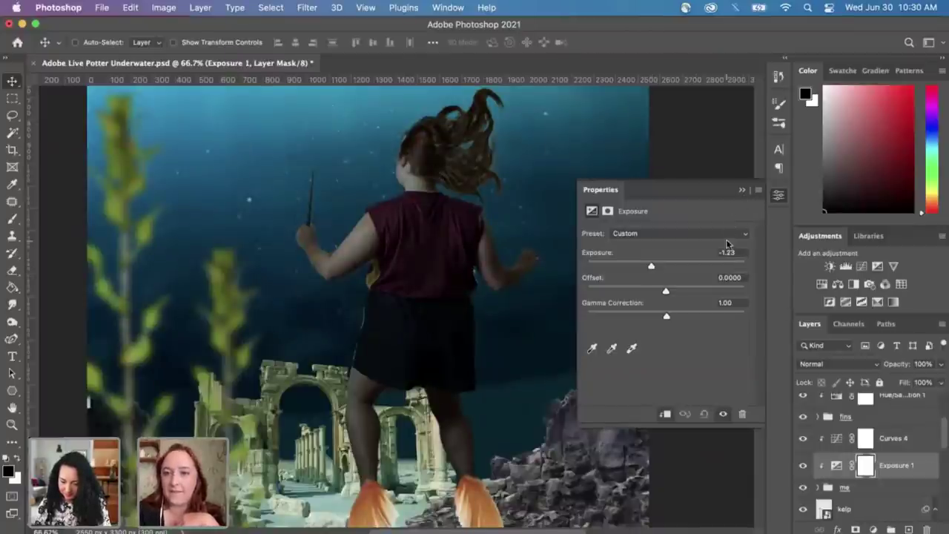
{"action": "left_click", "coordinate": [742, 190]}
{"action": "scroll", "coordinate": [690, 393], "scroll_direction": "down", "scroll_amount": 1}
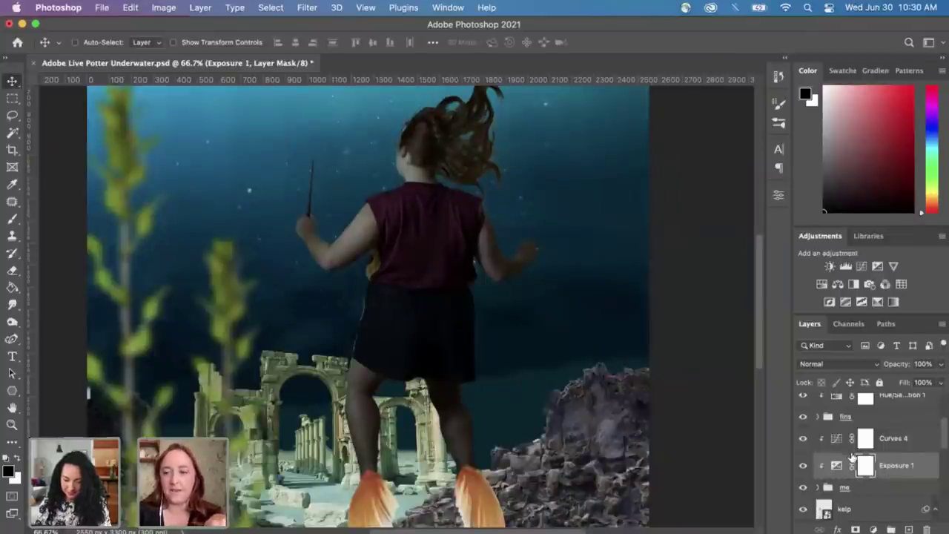
Step: Fill the Exposure 1 mask with black, toggle it to compare, then switch to a white brush
{"action": "key", "text": "g"}
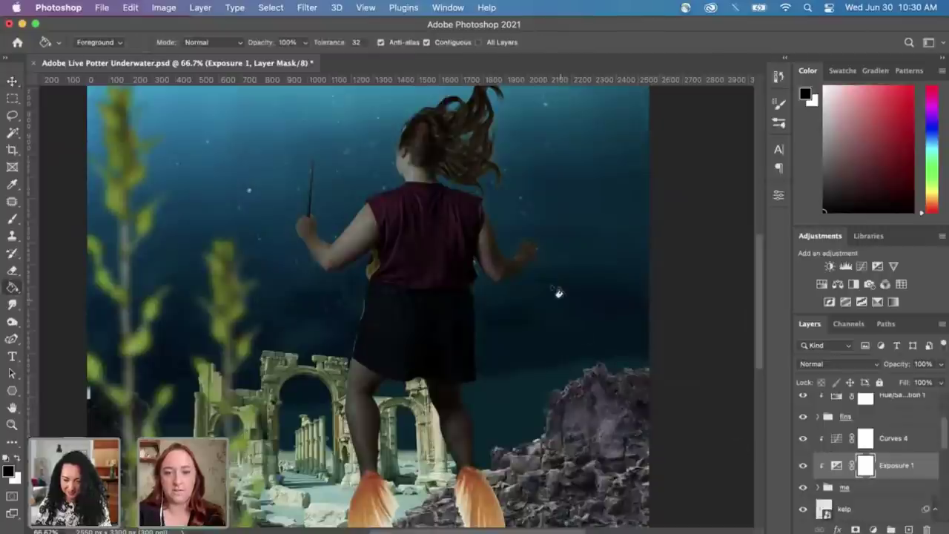
{"action": "left_click", "coordinate": [416, 264]}
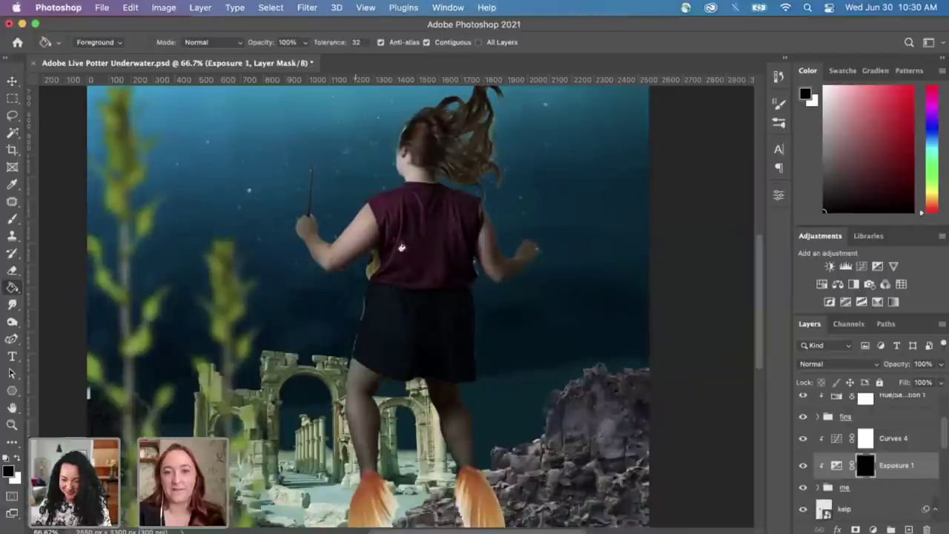
{"action": "left_click", "coordinate": [804, 466]}
{"action": "left_click", "coordinate": [804, 466]}
{"action": "left_click", "coordinate": [804, 466]}
{"action": "left_click", "coordinate": [804, 466]}
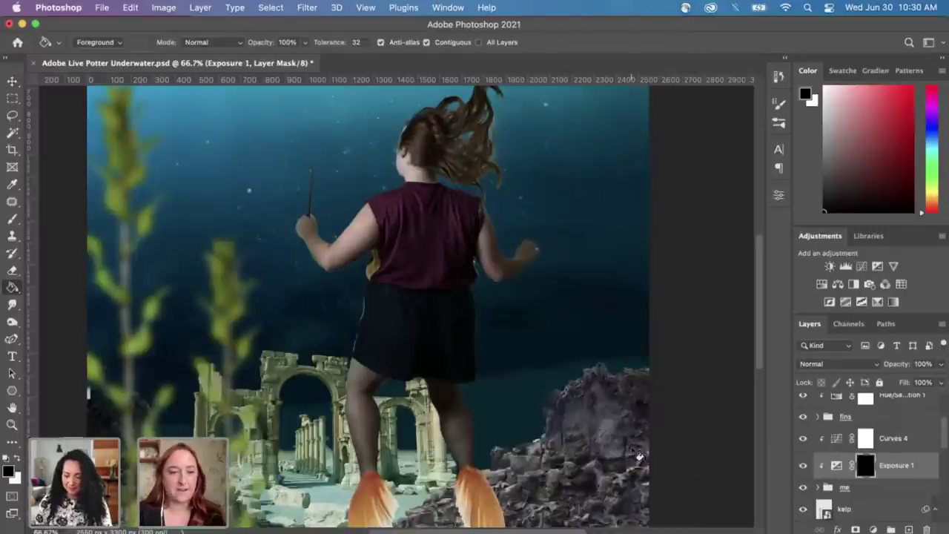
{"action": "key", "text": "x"}
{"action": "key", "text": "b"}
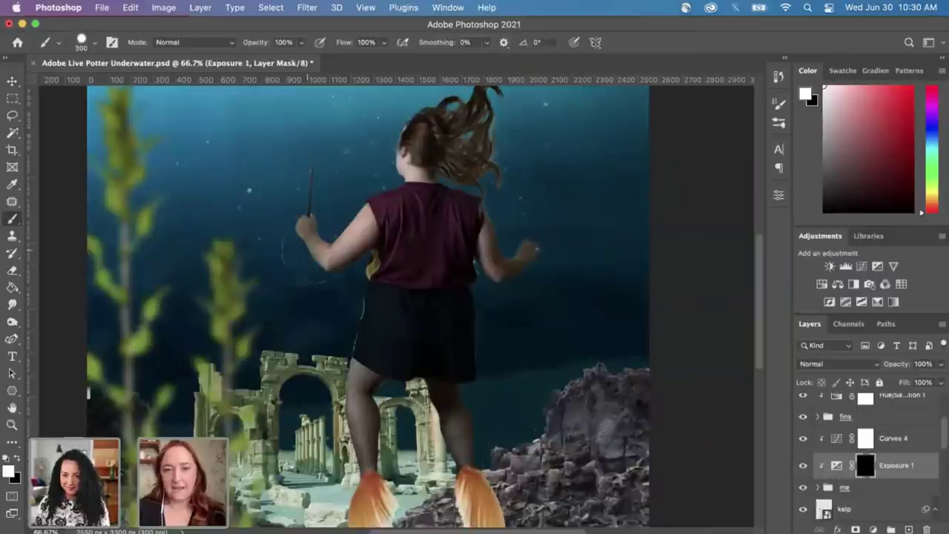
Step: Frame the girl at 100% zoom and set a smaller brush at 19% opacity
{"action": "left_click_drag", "start_coordinate": [364, 240], "coordinate": [347, 306]}
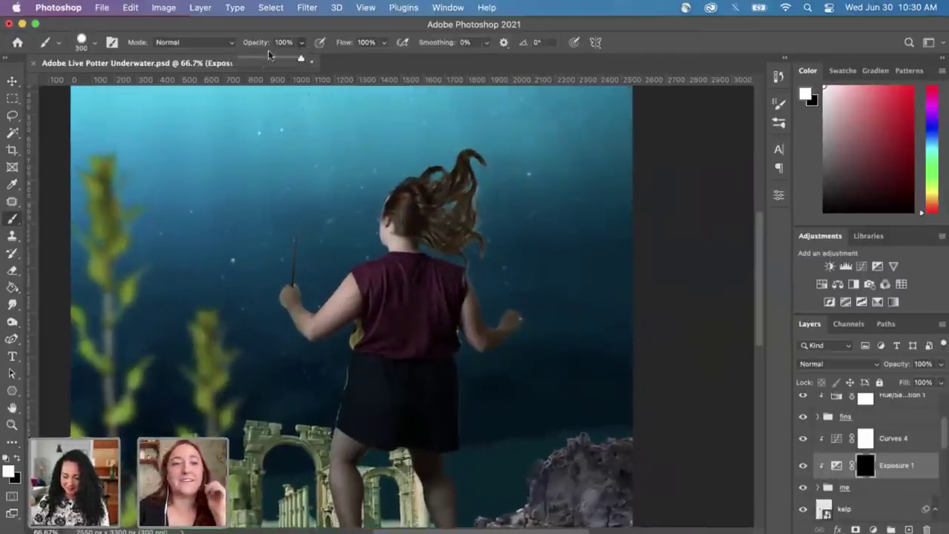
{"action": "left_click_drag", "start_coordinate": [301, 59], "coordinate": [247, 61]}
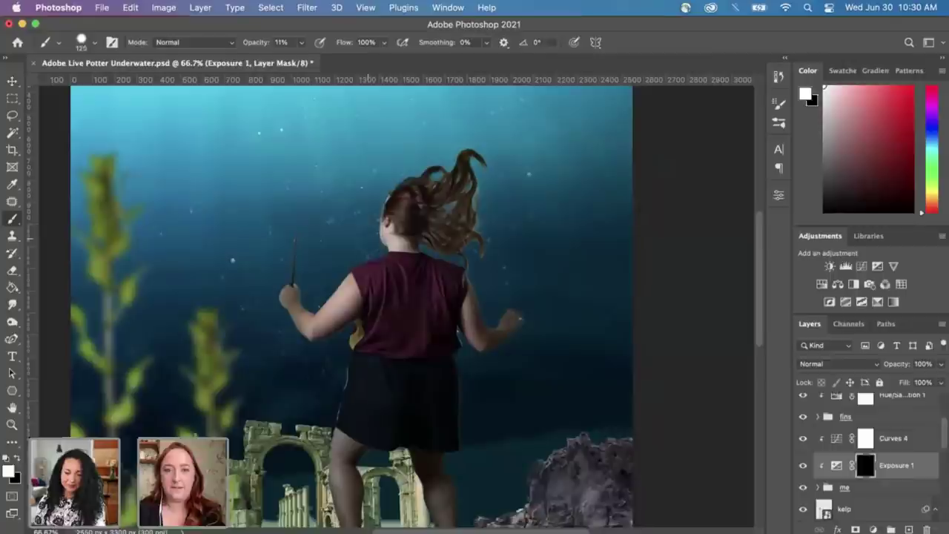
{"action": "key", "text": "super+plus"}
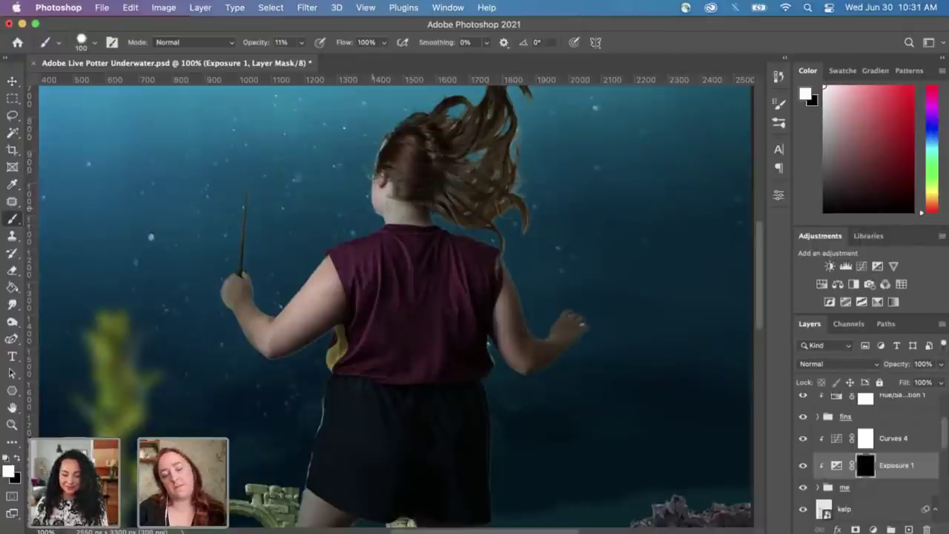
{"action": "left_click_drag", "start_coordinate": [374, 255], "coordinate": [356, 290]}
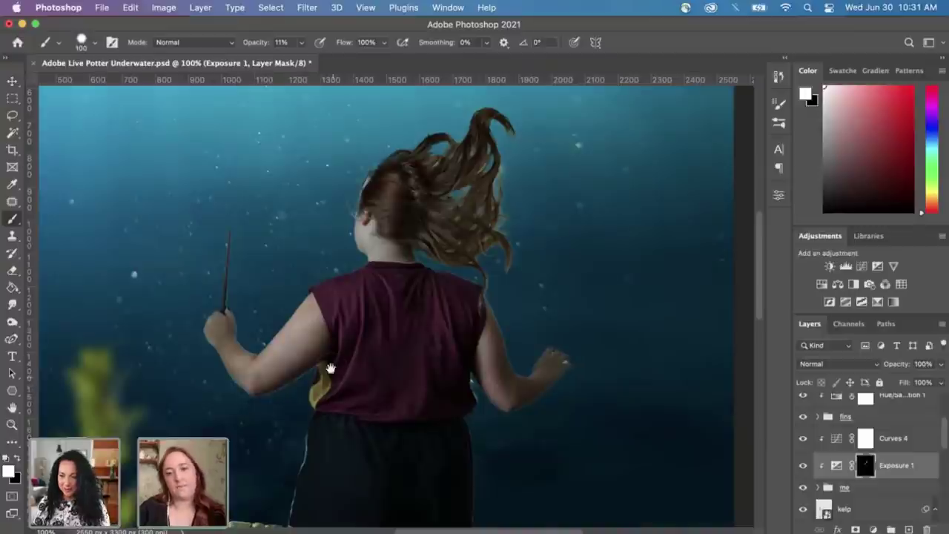
{"action": "scroll", "coordinate": [331, 368], "scroll_direction": "down", "scroll_amount": 5}
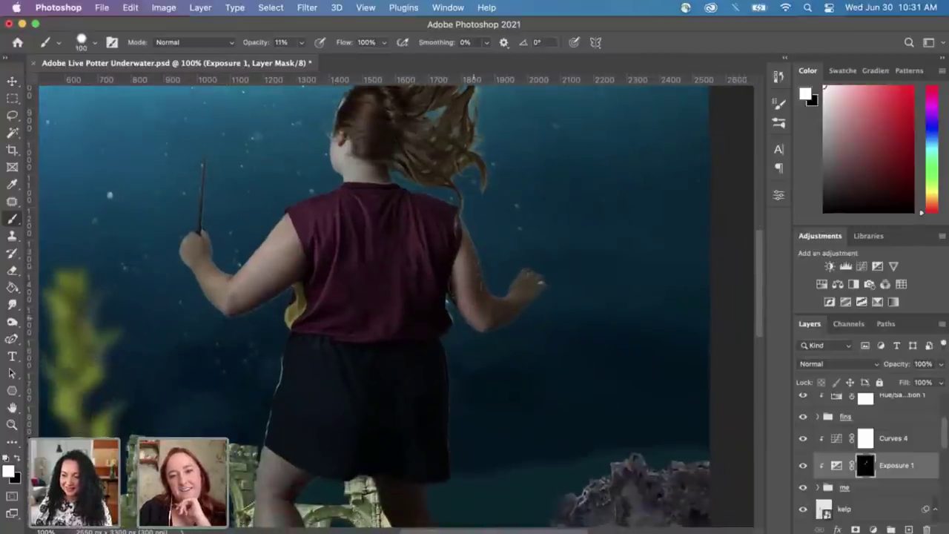
{"action": "left_click_drag", "start_coordinate": [484, 335], "coordinate": [422, 321]}
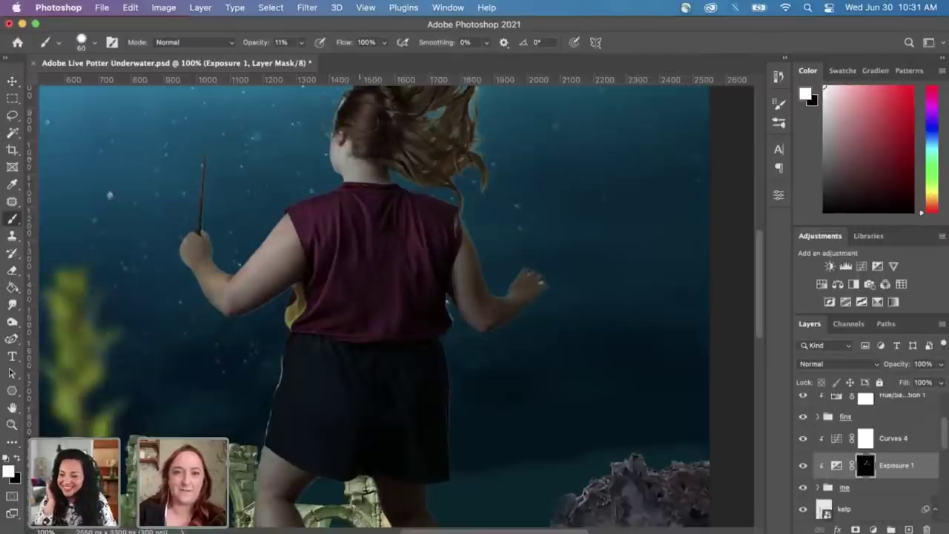
{"action": "left_click_drag", "start_coordinate": [370, 191], "coordinate": [318, 276]}
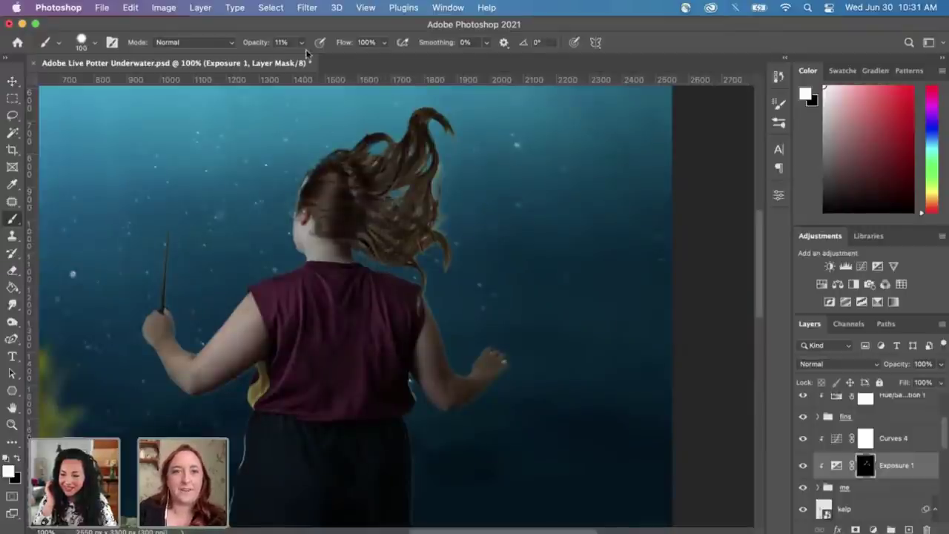
{"action": "left_click_drag", "start_coordinate": [301, 42], "coordinate": [308, 61]}
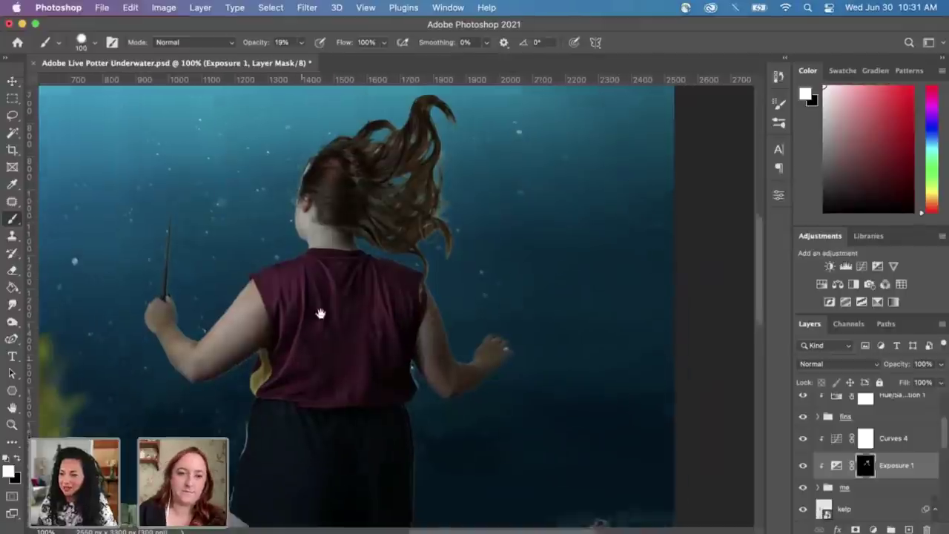
{"action": "scroll", "coordinate": [318, 311], "scroll_direction": "down", "scroll_amount": 5}
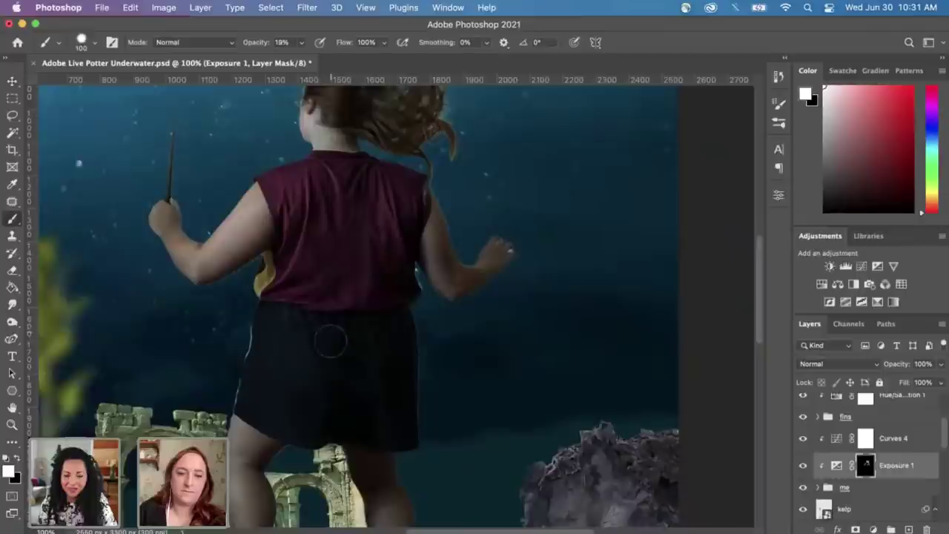
{"action": "scroll", "coordinate": [329, 339], "scroll_direction": "down", "scroll_amount": 5}
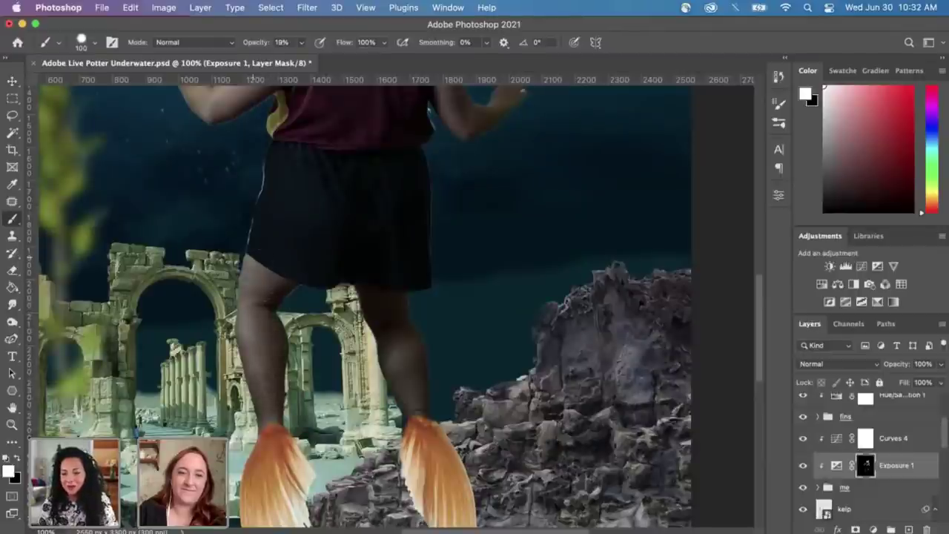
{"action": "scroll", "coordinate": [260, 256], "scroll_direction": "up", "scroll_amount": 5}
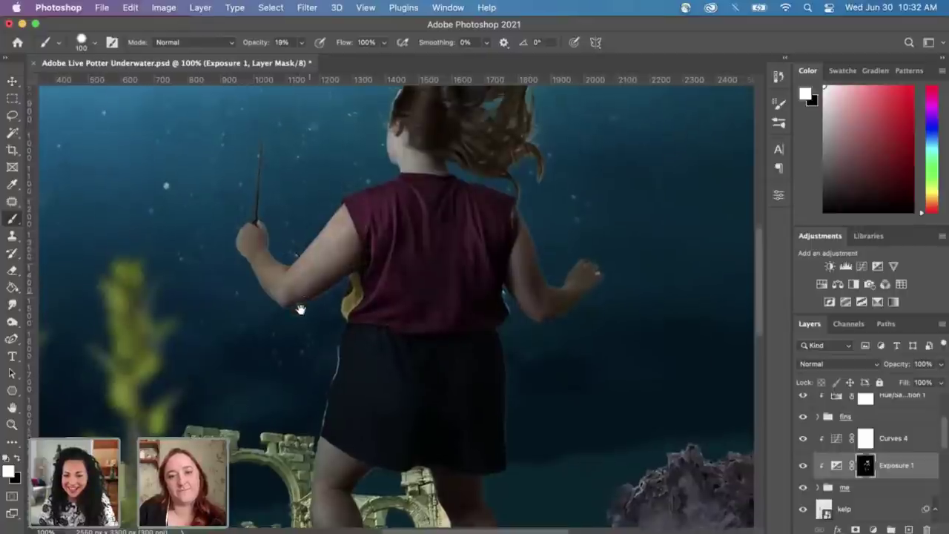
{"action": "scroll", "coordinate": [319, 252], "scroll_direction": "up", "scroll_amount": 2}
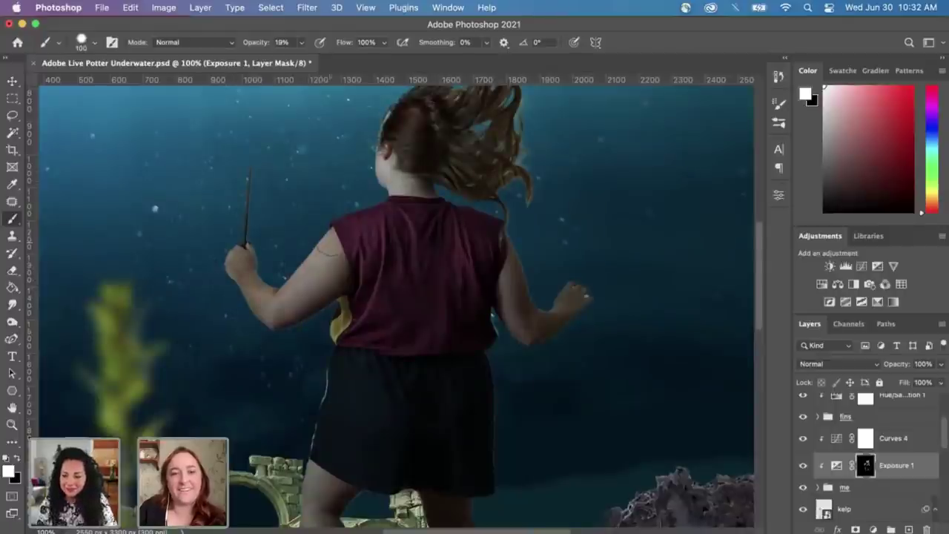
Step: Adjust the brush size between 90 and 125 and raise its opacity to 42%
{"action": "key", "text": "bracketleft"}
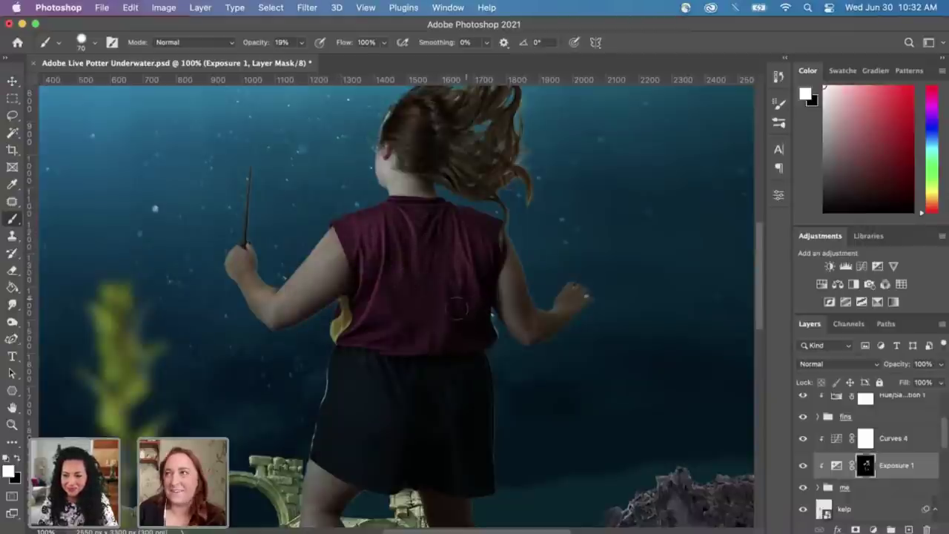
{"action": "left_click_drag", "start_coordinate": [474, 287], "coordinate": [430, 298]}
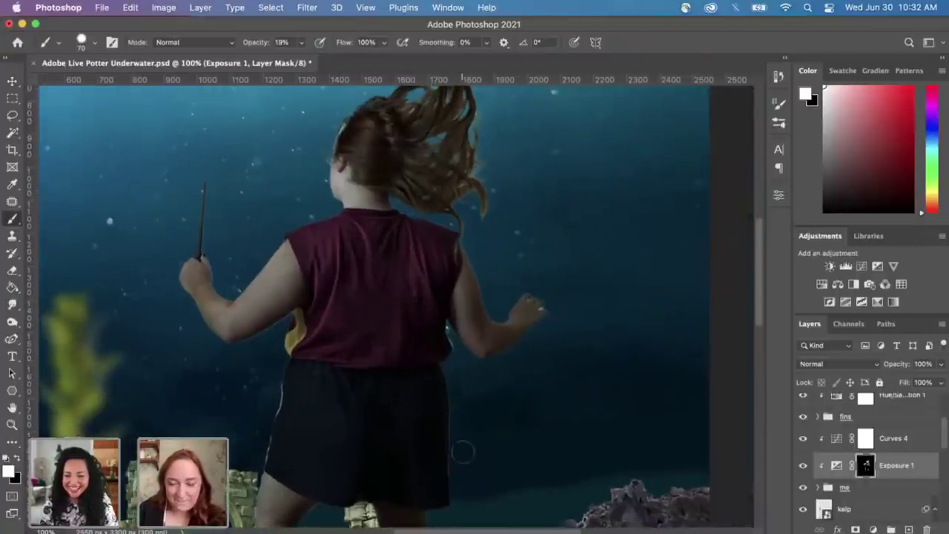
{"action": "key", "text": "bracketright"}
{"action": "key", "text": "bracketright"}
{"action": "key", "text": "bracketright"}
{"action": "key", "text": "bracketright"}
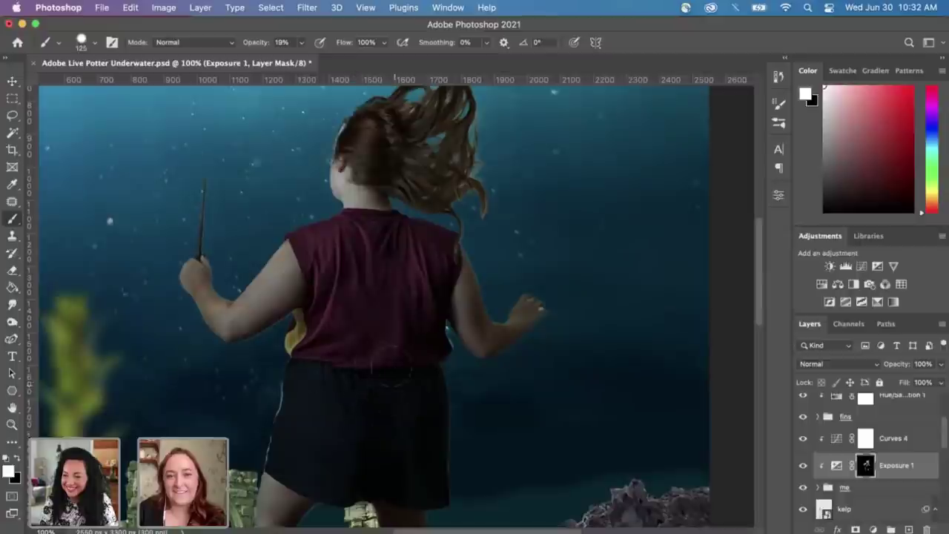
{"action": "left_click_drag", "start_coordinate": [438, 371], "coordinate": [408, 383]}
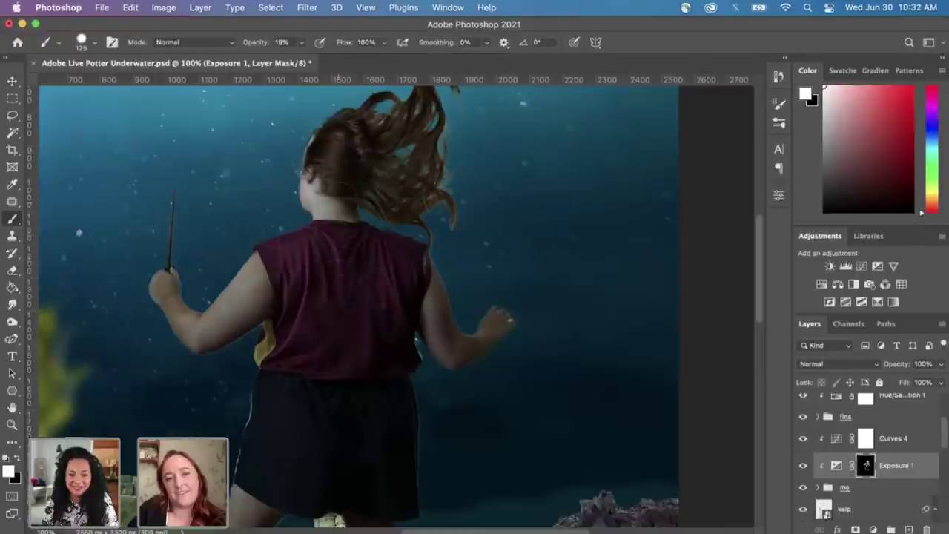
{"action": "key", "text": "bracketleft"}
{"action": "key", "text": "bracketleft"}
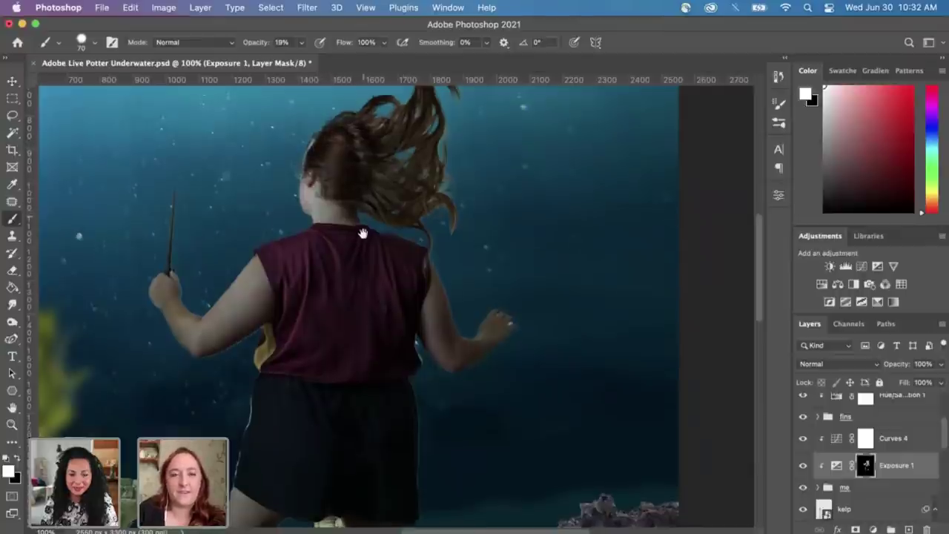
{"action": "scroll", "coordinate": [365, 238], "scroll_direction": "up", "scroll_amount": 2}
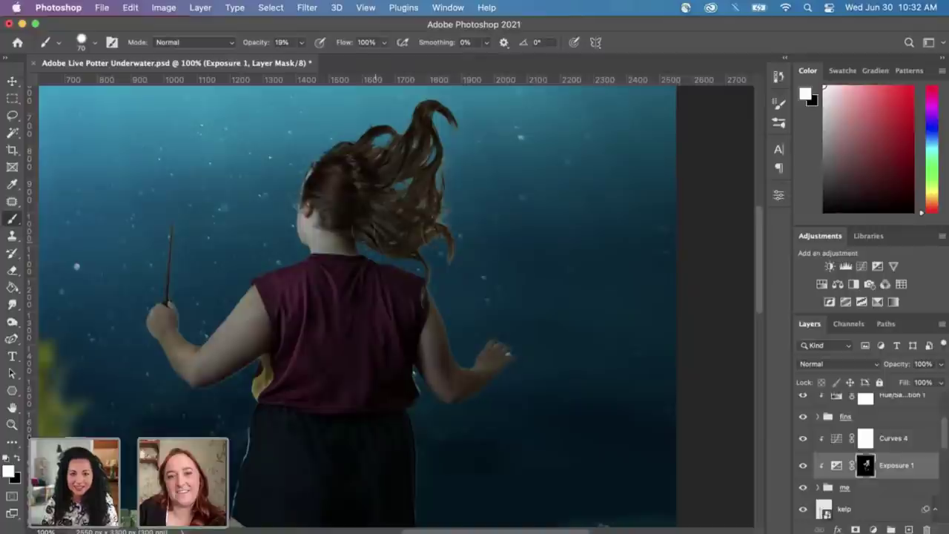
{"action": "left_click", "coordinate": [300, 43]}
{"action": "left_click_drag", "start_coordinate": [300, 58], "coordinate": [314, 58]}
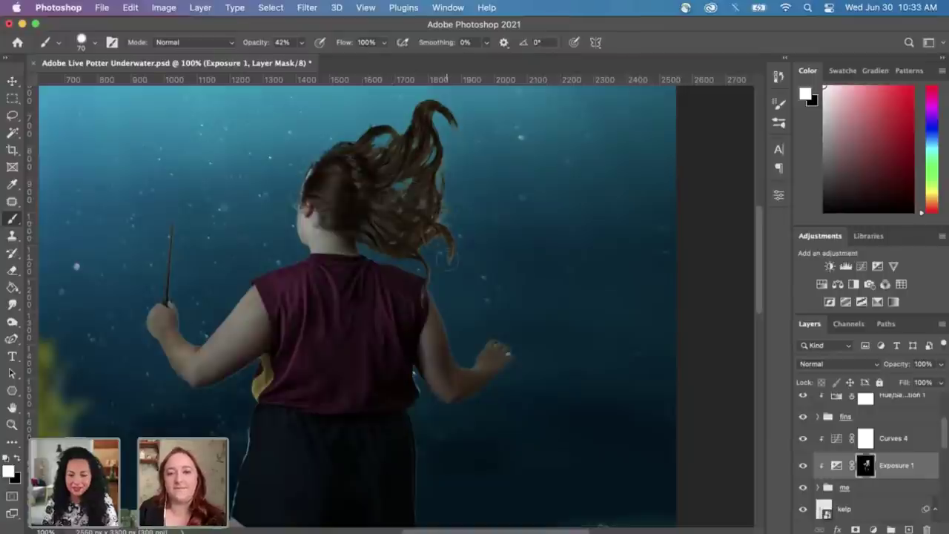
Step: Save the composite and paint a white stroke on the Exposure 1 mask along the arm edge
{"action": "key", "text": "super+s"}
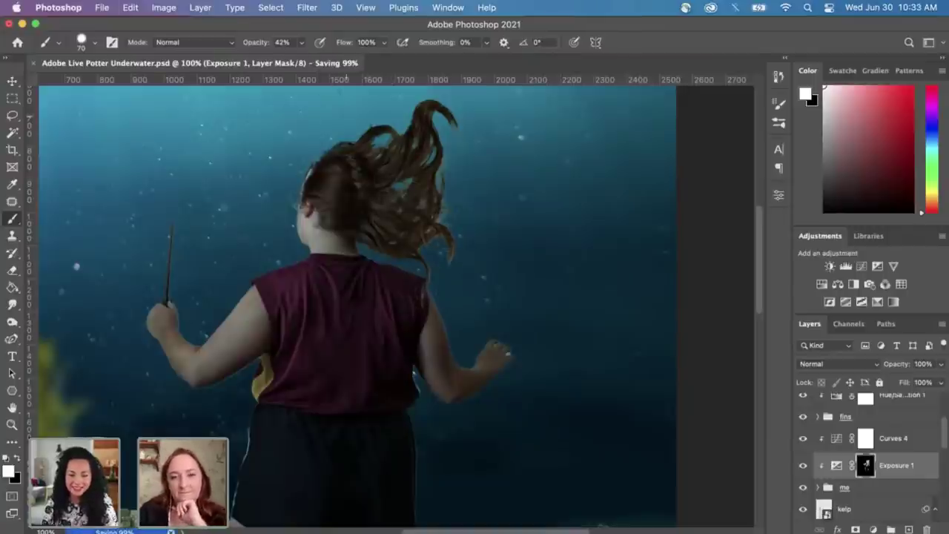
{"action": "scroll", "coordinate": [394, 192], "scroll_direction": "down", "scroll_amount": 3}
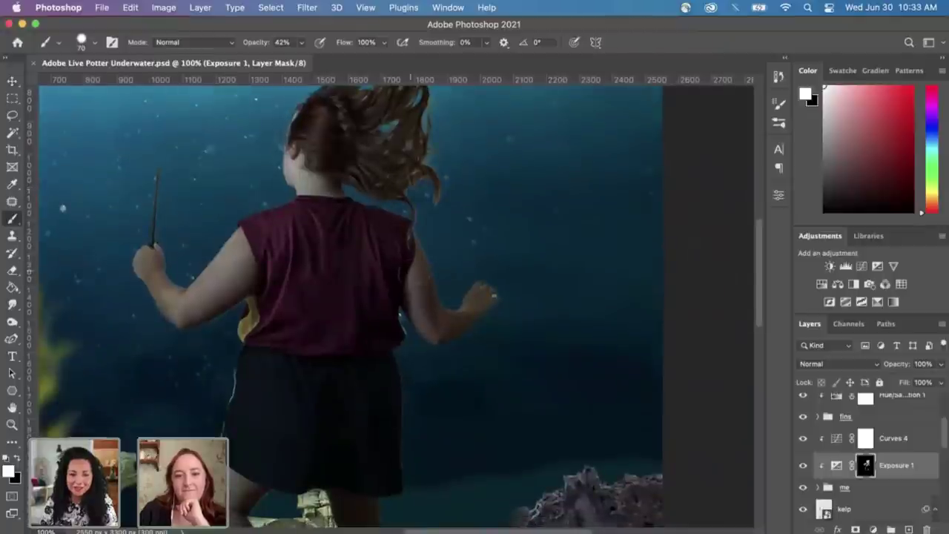
{"action": "left_click_drag", "start_coordinate": [401, 264], "coordinate": [401, 286]}
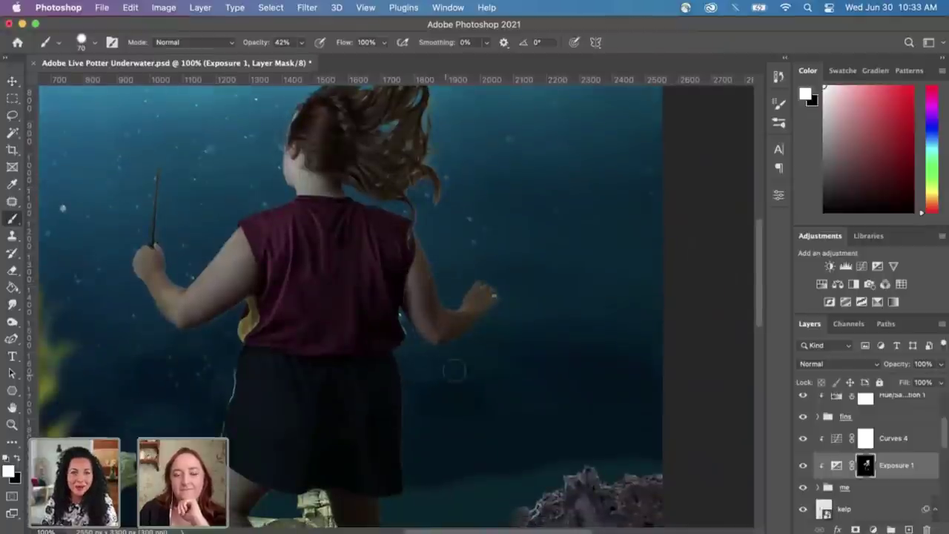
{"action": "scroll", "coordinate": [431, 370], "scroll_direction": "down", "scroll_amount": 5}
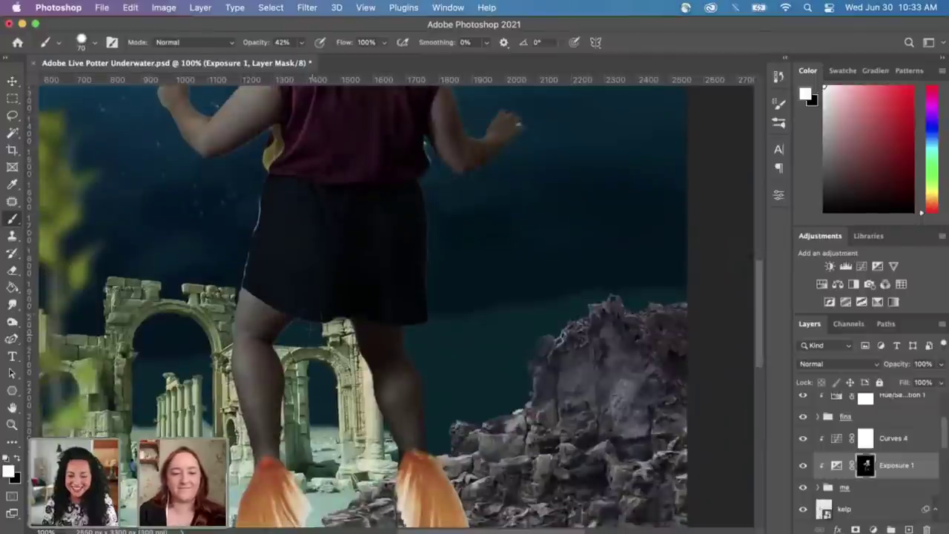
{"action": "left_click", "coordinate": [301, 42]}
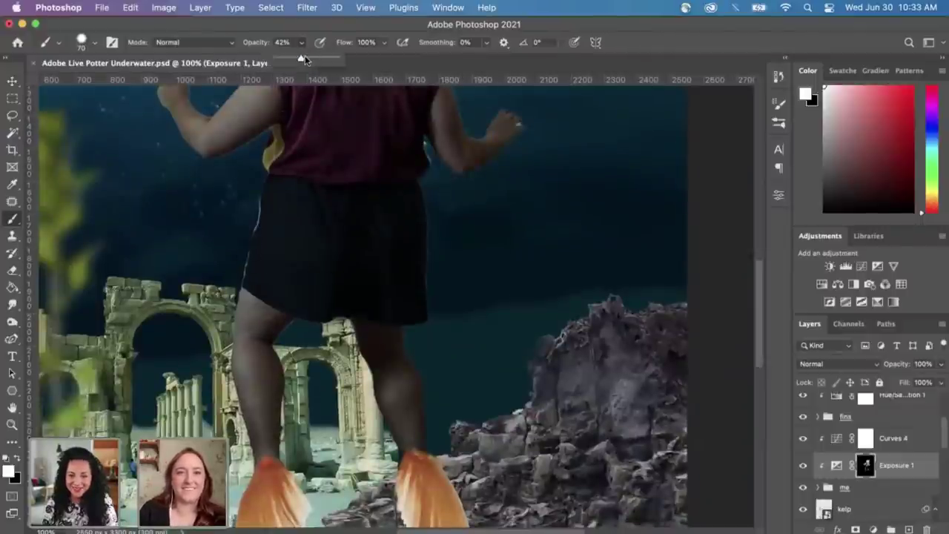
Step: Set the brush to 15% opacity and 0% hardness for fully soft strokes
{"action": "left_click_drag", "start_coordinate": [305, 60], "coordinate": [285, 59]}
{"action": "left_click", "coordinate": [93, 43]}
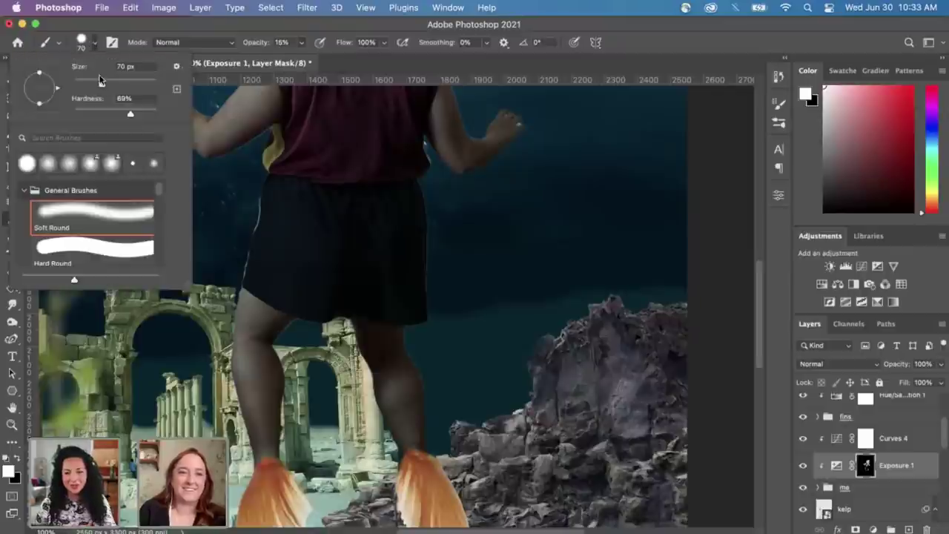
{"action": "left_click_drag", "start_coordinate": [130, 113], "coordinate": [73, 115]}
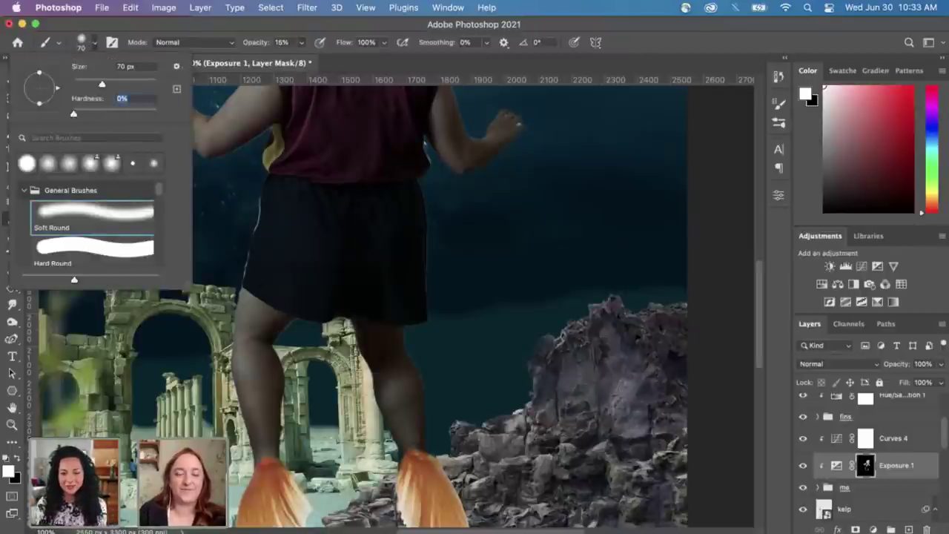
{"action": "key", "text": "Return"}
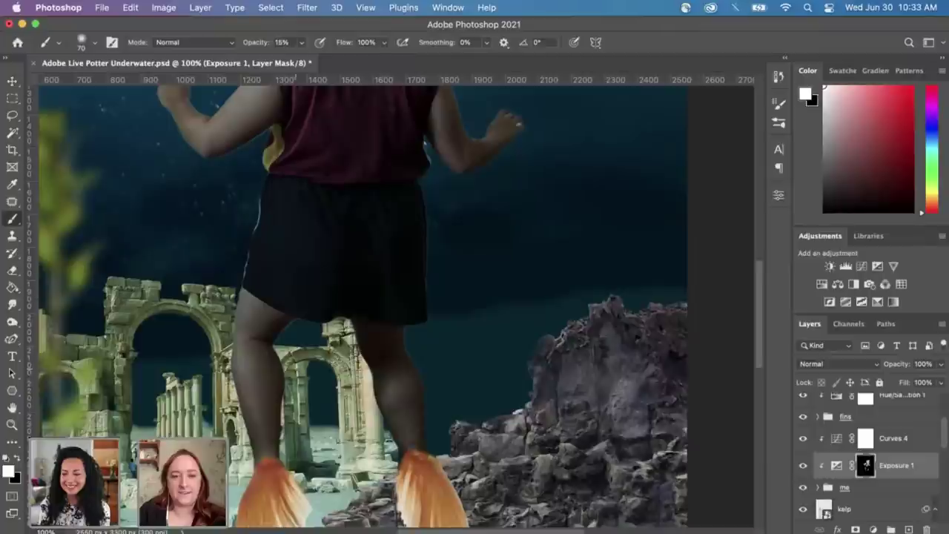
{"action": "scroll", "coordinate": [277, 394], "scroll_direction": "down", "scroll_amount": 2}
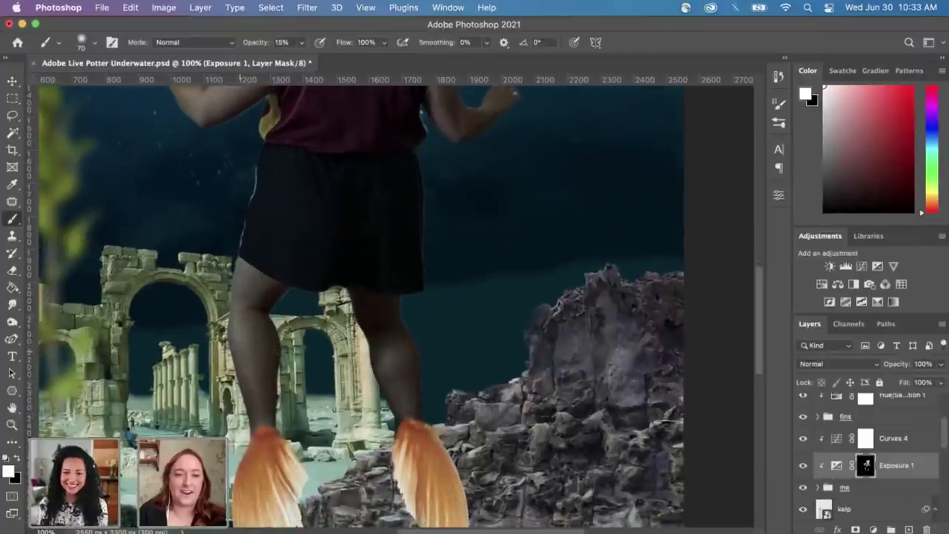
{"action": "scroll", "coordinate": [360, 306], "scroll_direction": "down", "scroll_amount": 2}
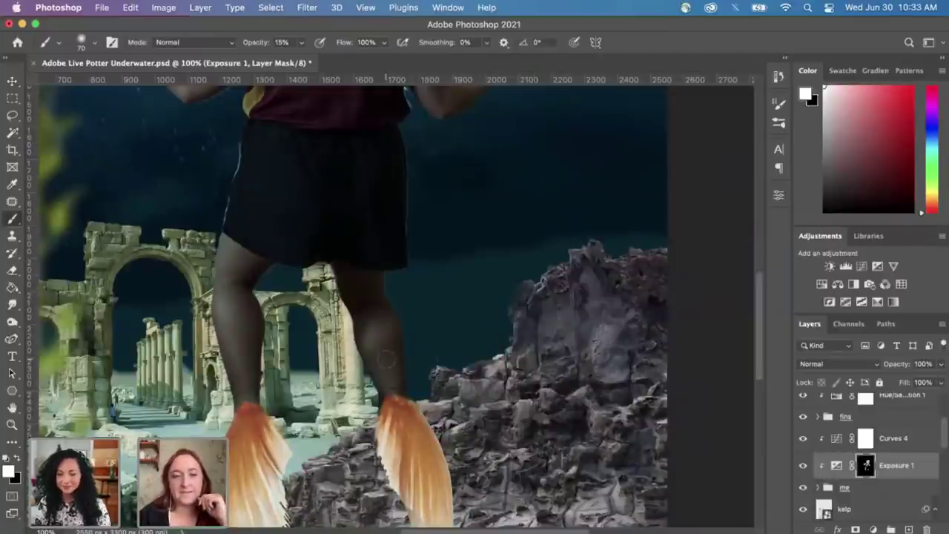
{"action": "scroll", "coordinate": [386, 359], "scroll_direction": "down", "scroll_amount": 1}
{"action": "scroll", "coordinate": [386, 360], "scroll_direction": "left", "scroll_amount": 1}
Step: Switch the painting colour to black and set the brush opacity to 40%
{"action": "key", "text": "x"}
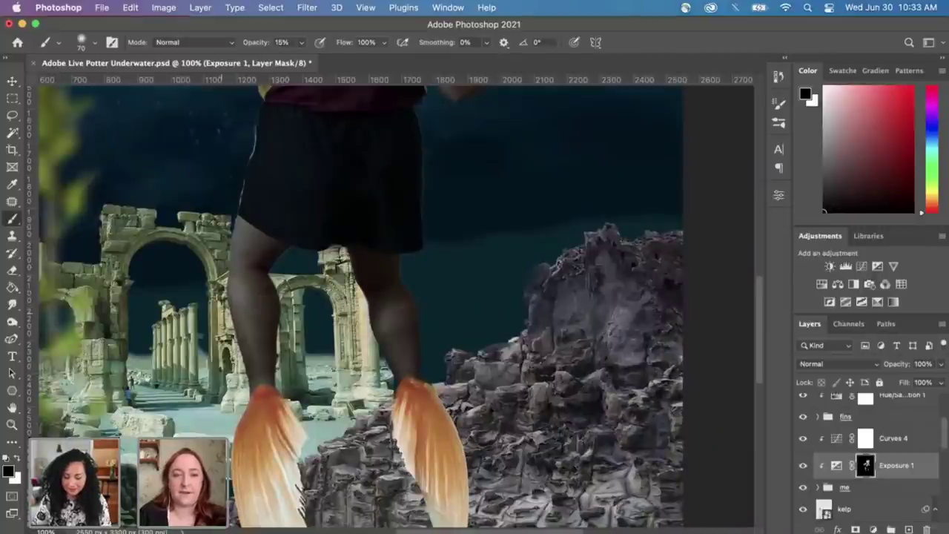
{"action": "left_click_drag", "start_coordinate": [301, 42], "coordinate": [316, 147]}
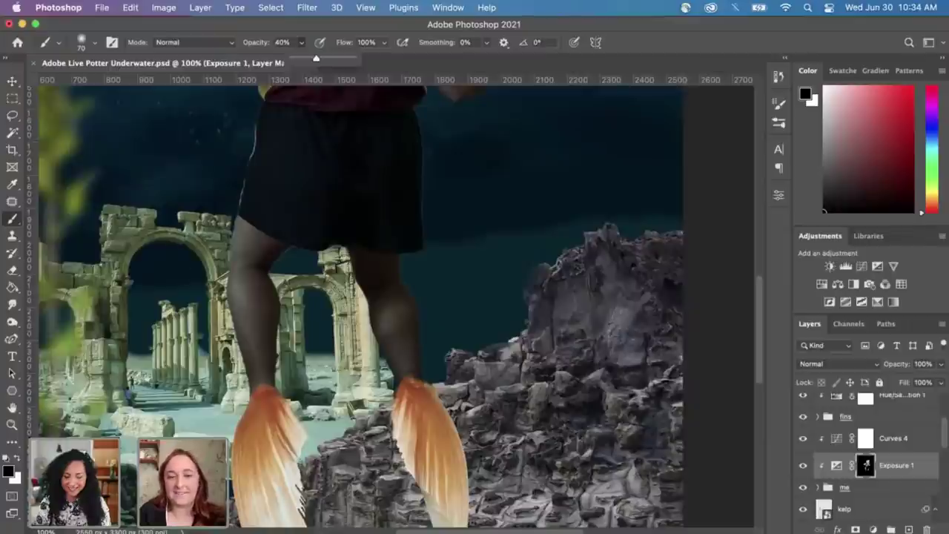
{"action": "key", "text": "Return"}
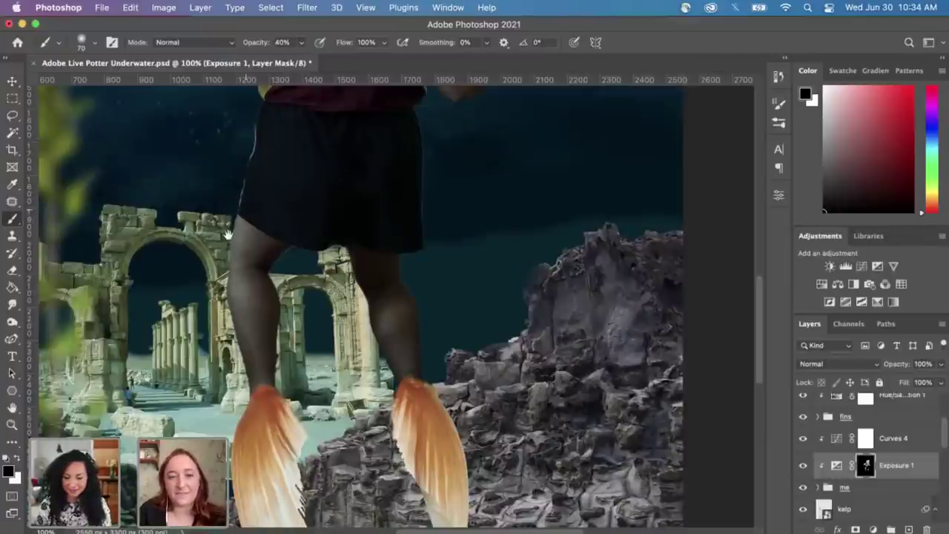
{"action": "scroll", "coordinate": [239, 236], "scroll_direction": "up", "scroll_amount": 1}
{"action": "scroll", "coordinate": [239, 236], "scroll_direction": "right", "scroll_amount": 1}
{"action": "scroll", "coordinate": [349, 307], "scroll_direction": "up", "scroll_amount": 5}
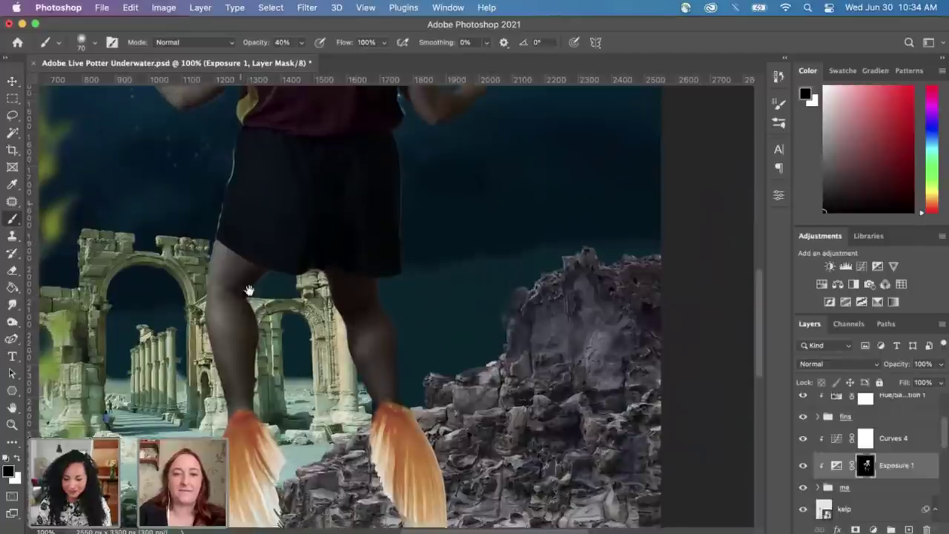
{"action": "scroll", "coordinate": [349, 307], "scroll_direction": "left", "scroll_amount": 1}
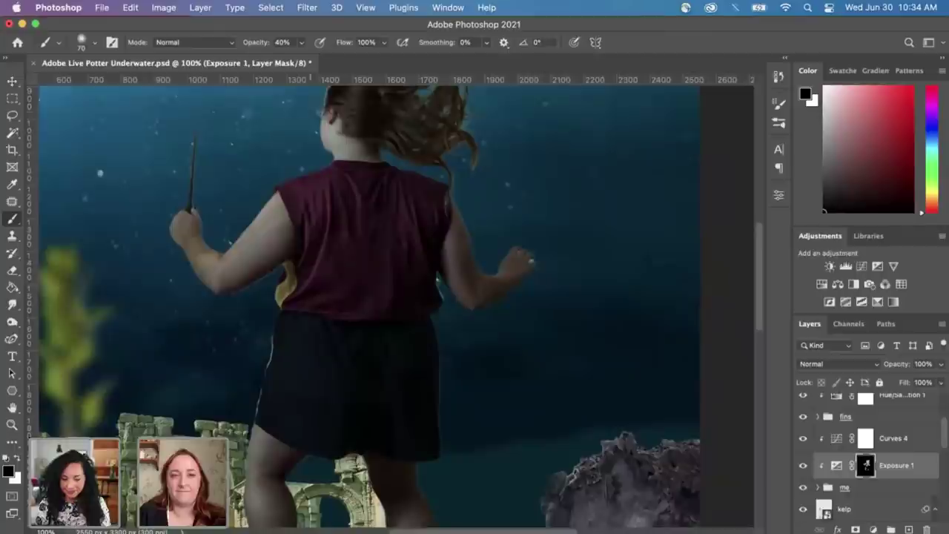
{"action": "scroll", "coordinate": [393, 300], "scroll_direction": "up", "scroll_amount": 3}
{"action": "scroll", "coordinate": [394, 301], "scroll_direction": "right", "scroll_amount": 1}
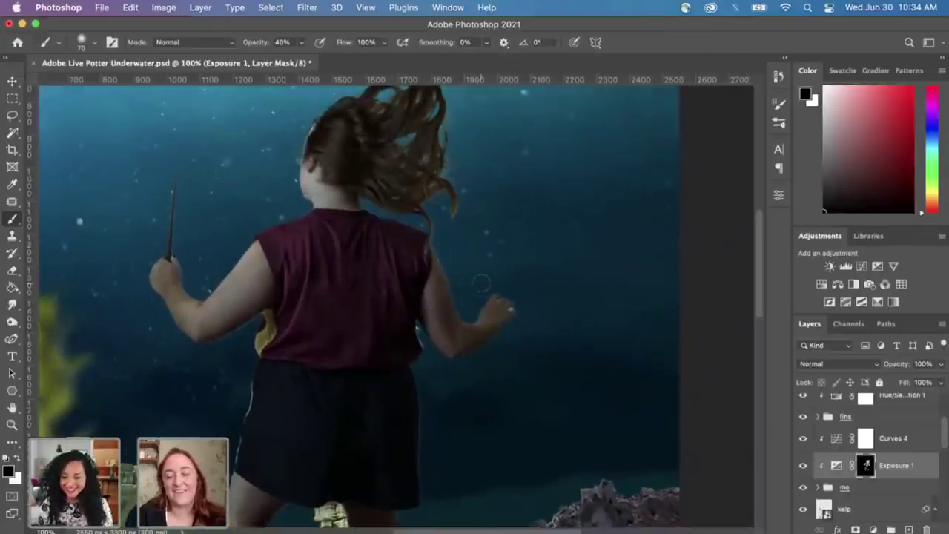
Step: Zoom out to 66.7%, save the composite again, and select the me group
{"action": "key", "text": "ctrl+minus"}
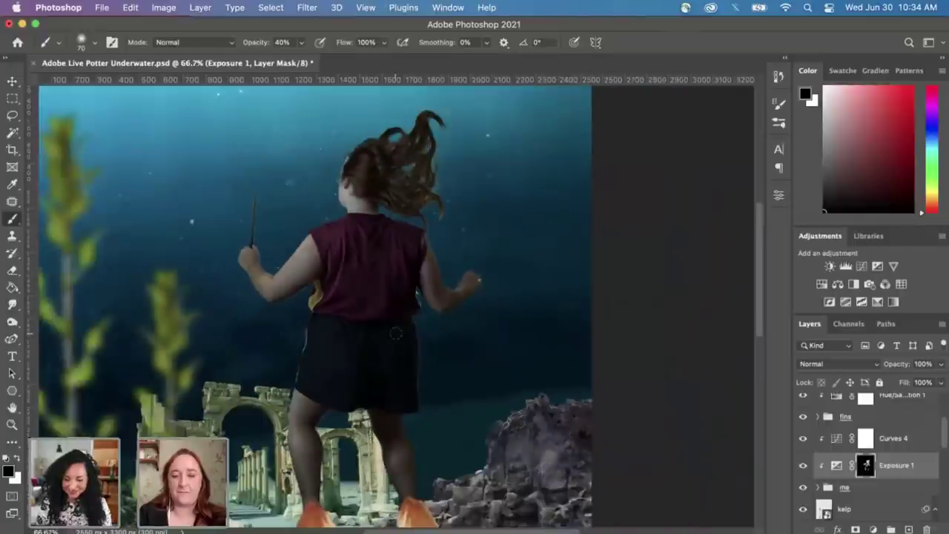
{"action": "key", "text": "ctrl+s"}
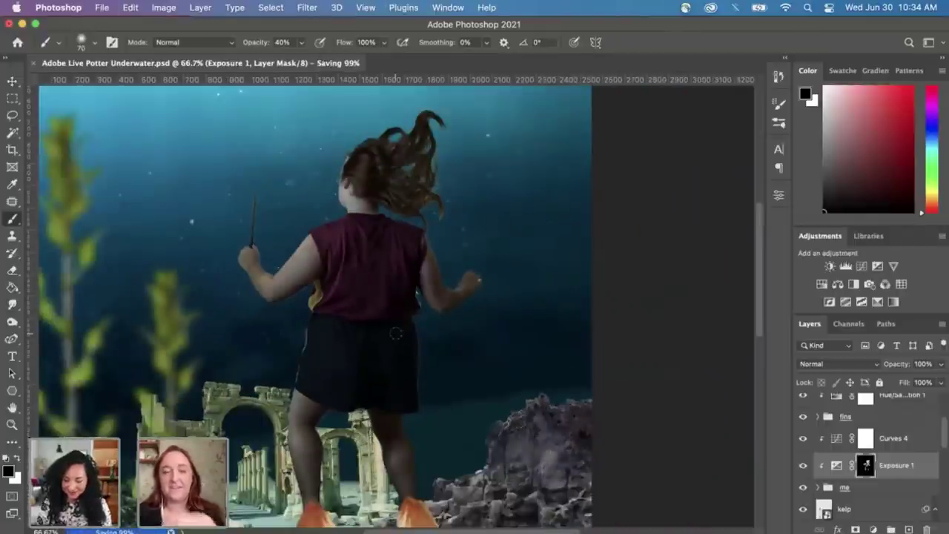
{"action": "scroll", "coordinate": [395, 334], "scroll_direction": "down", "scroll_amount": 1}
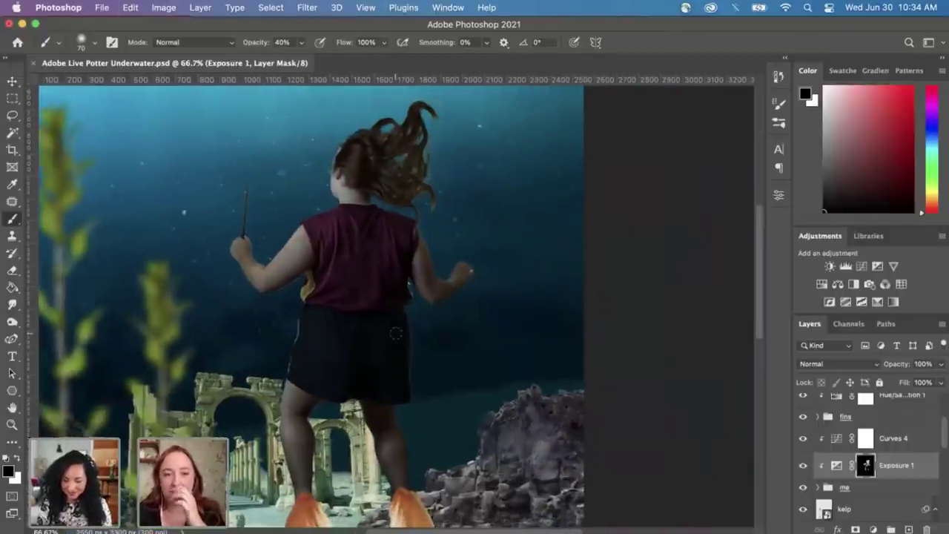
{"action": "scroll", "coordinate": [395, 334], "scroll_direction": "down", "scroll_amount": 3}
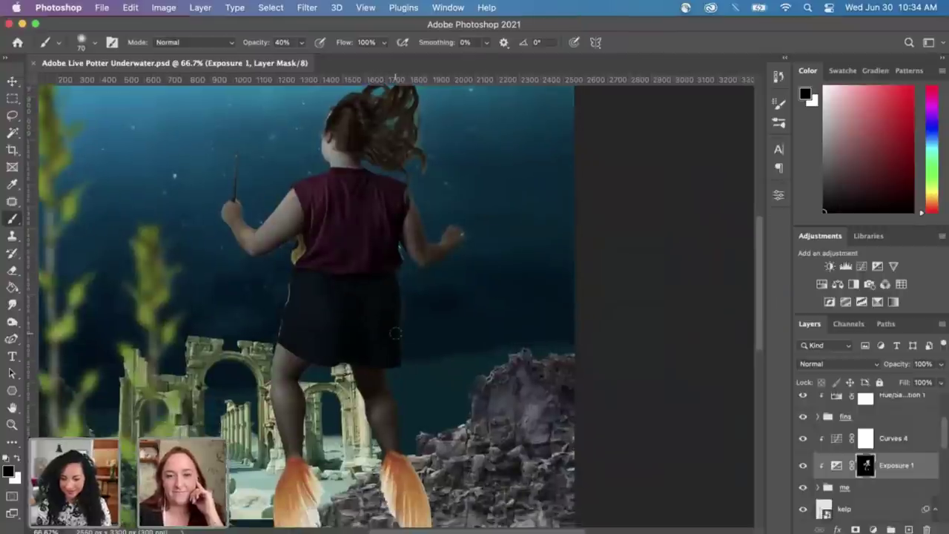
{"action": "scroll", "coordinate": [395, 334], "scroll_direction": "up", "scroll_amount": 2}
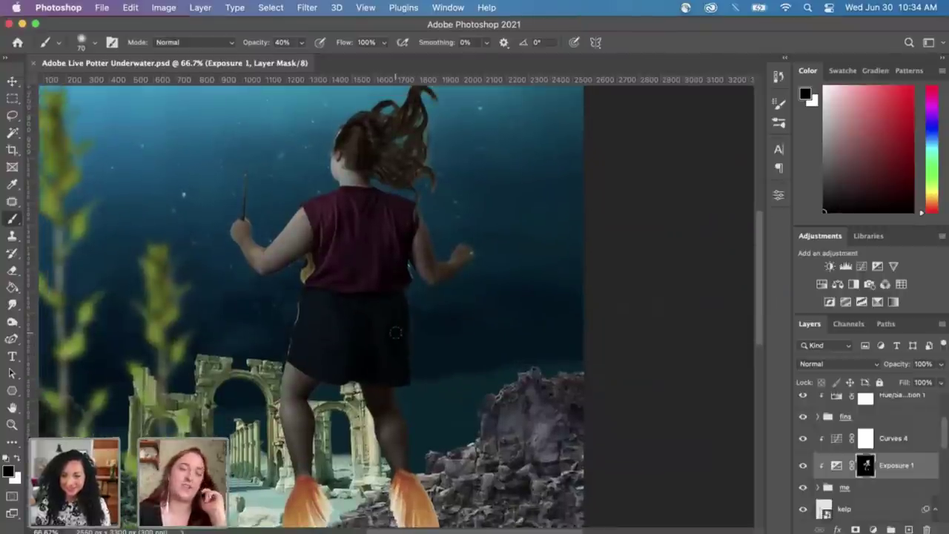
{"action": "scroll", "coordinate": [460, 346], "scroll_direction": "up", "scroll_amount": 3}
{"action": "scroll", "coordinate": [460, 346], "scroll_direction": "left", "scroll_amount": 5}
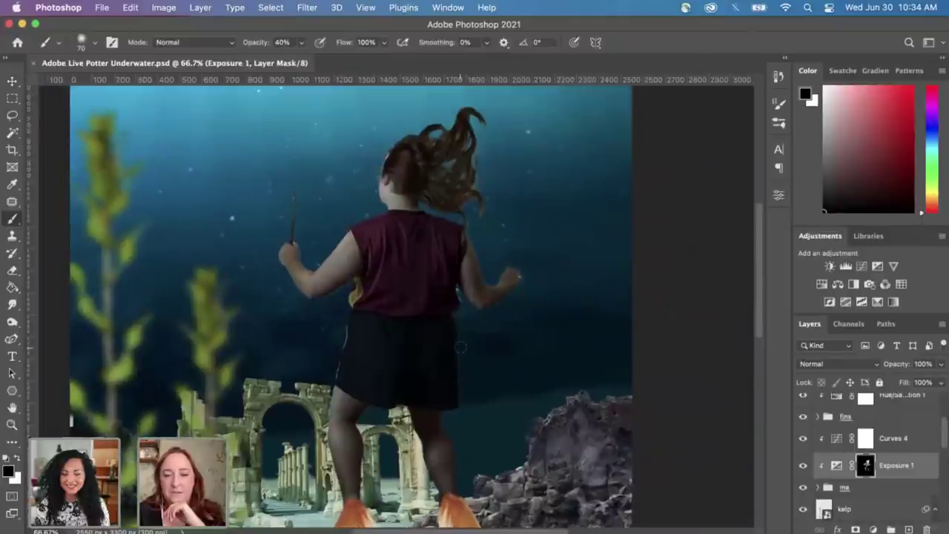
{"action": "scroll", "coordinate": [460, 347], "scroll_direction": "down", "scroll_amount": 2}
{"action": "scroll", "coordinate": [460, 346], "scroll_direction": "right", "scroll_amount": 1}
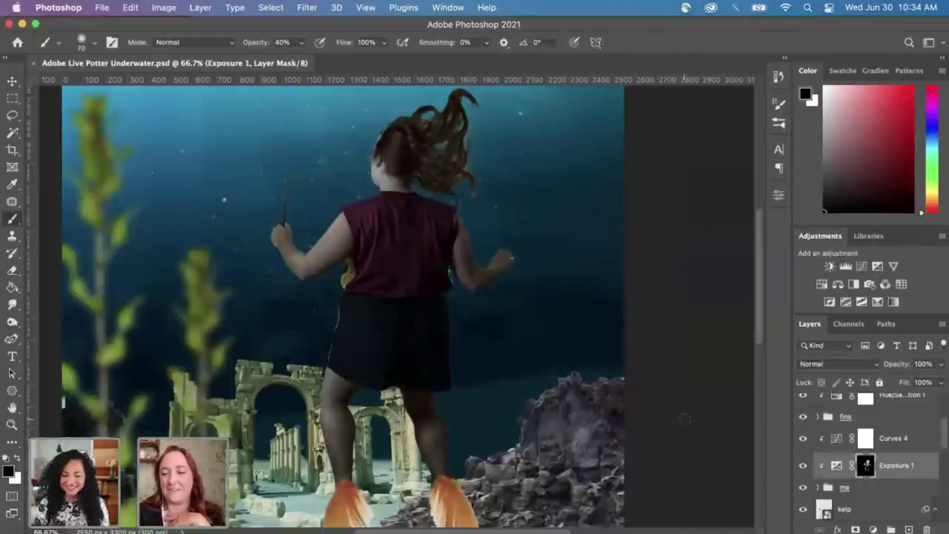
{"action": "scroll", "coordinate": [685, 420], "scroll_direction": "down", "scroll_amount": 2}
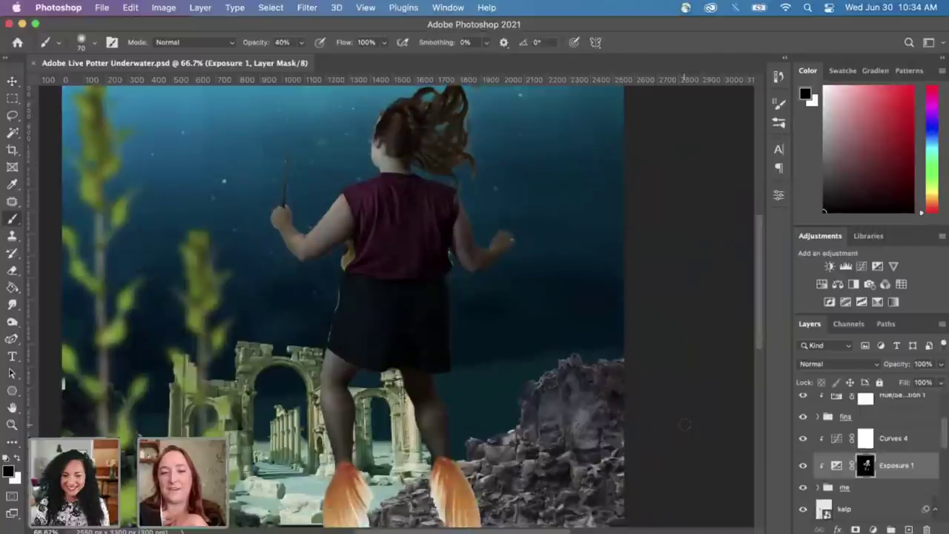
{"action": "left_click", "coordinate": [858, 490]}
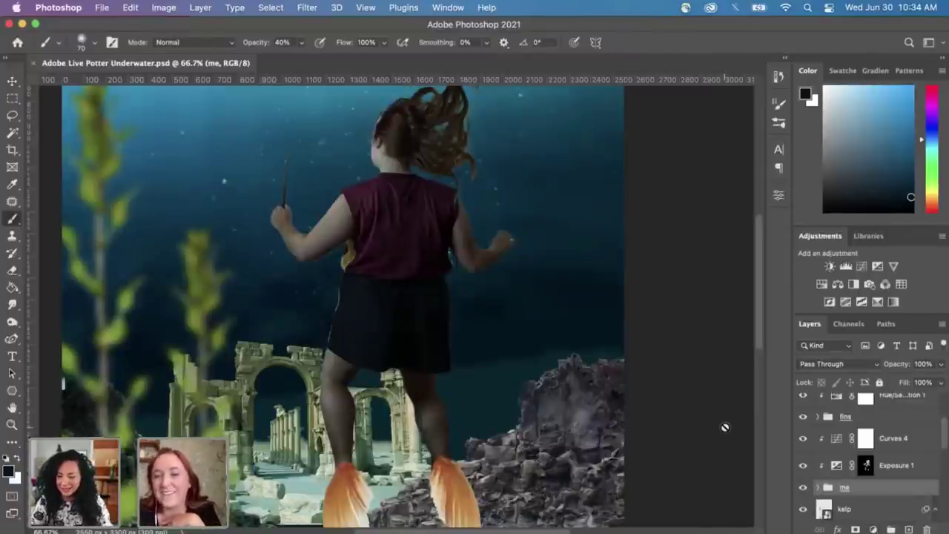
{"action": "scroll", "coordinate": [588, 180], "scroll_direction": "up", "scroll_amount": 2}
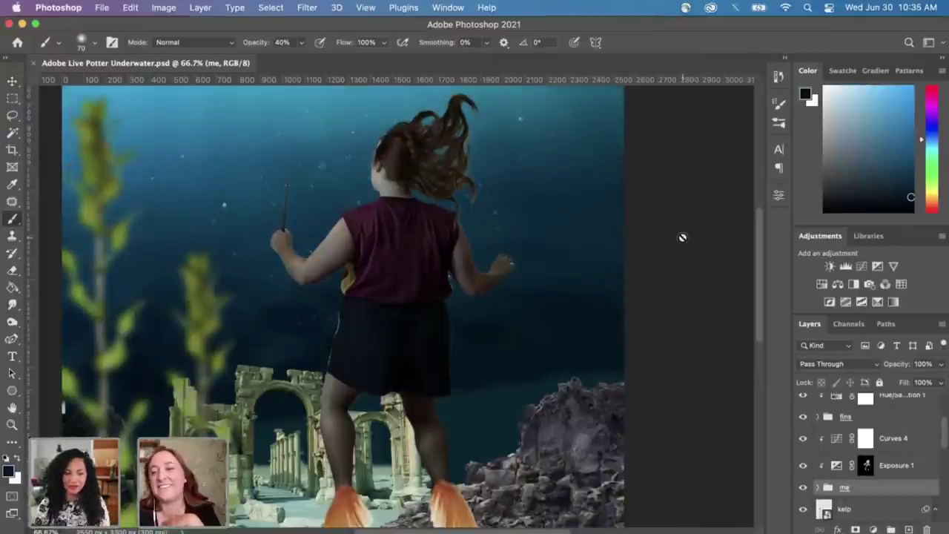
{"action": "scroll", "coordinate": [660, 256], "scroll_direction": "left", "scroll_amount": 1}
{"action": "scroll", "coordinate": [659, 255], "scroll_direction": "up", "scroll_amount": 1}
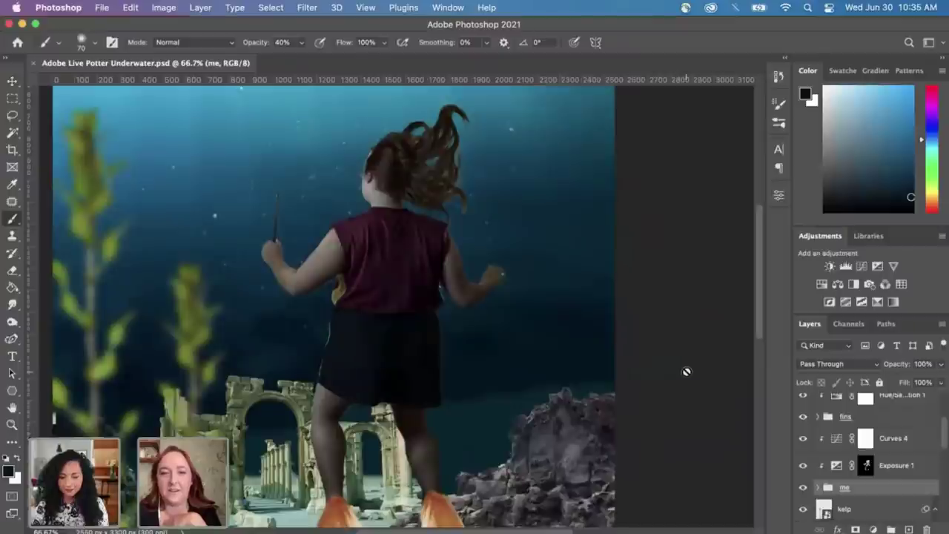
{"action": "scroll", "coordinate": [686, 371], "scroll_direction": "left", "scroll_amount": 1}
{"action": "scroll", "coordinate": [686, 371], "scroll_direction": "up", "scroll_amount": 1}
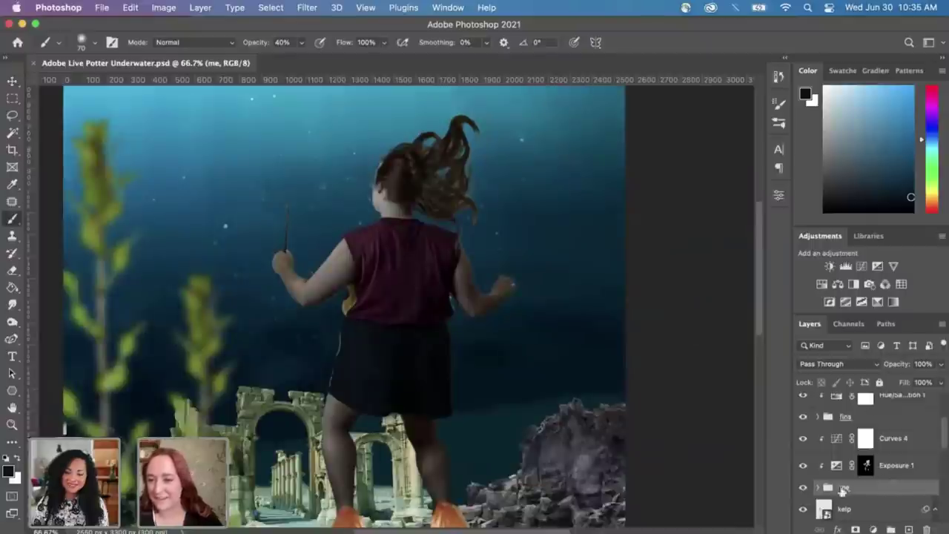
Step: Expand the me group and target the right arm layer's mask, toggling it to check
{"action": "left_click", "coordinate": [804, 488]}
{"action": "left_click", "coordinate": [804, 488]}
{"action": "left_click", "coordinate": [818, 487]}
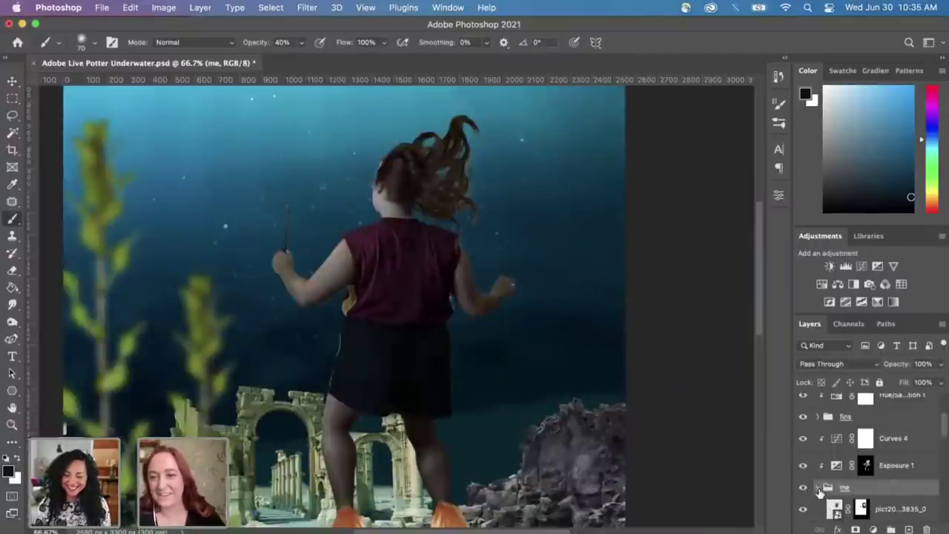
{"action": "key", "text": "super+equal"}
{"action": "key", "text": "super+equal"}
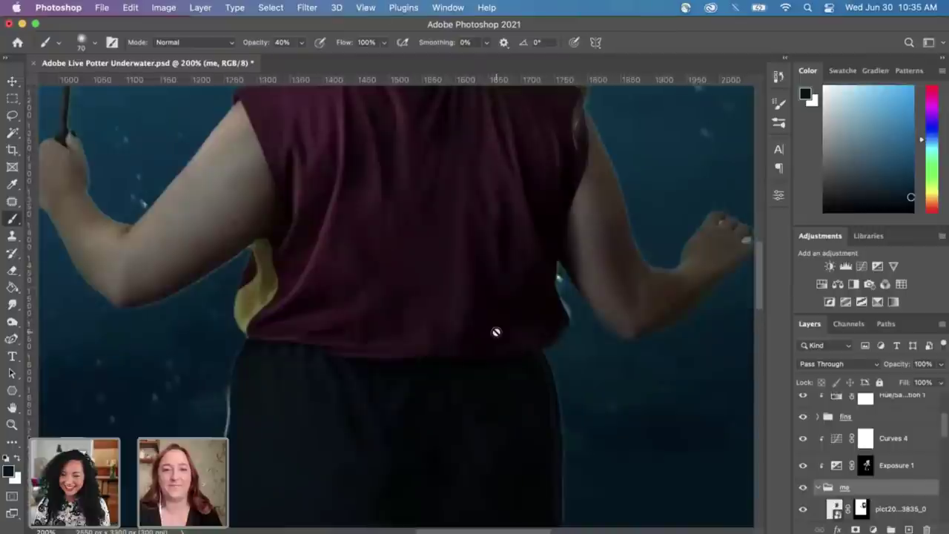
{"action": "scroll", "coordinate": [807, 453], "scroll_direction": "down", "scroll_amount": 3}
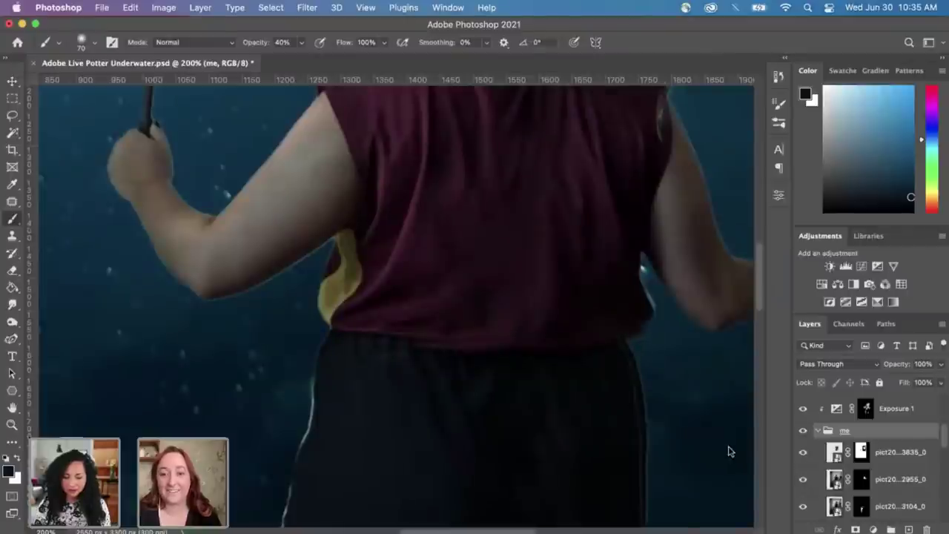
{"action": "scroll", "coordinate": [660, 392], "scroll_direction": "right", "scroll_amount": 5}
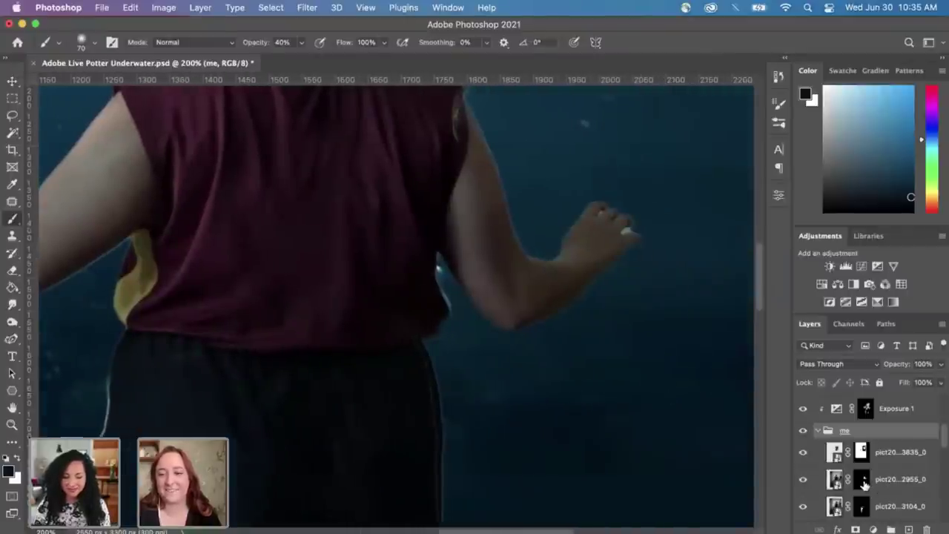
{"action": "left_click", "coordinate": [862, 480]}
{"action": "scroll", "coordinate": [644, 406], "scroll_direction": "right", "scroll_amount": 2}
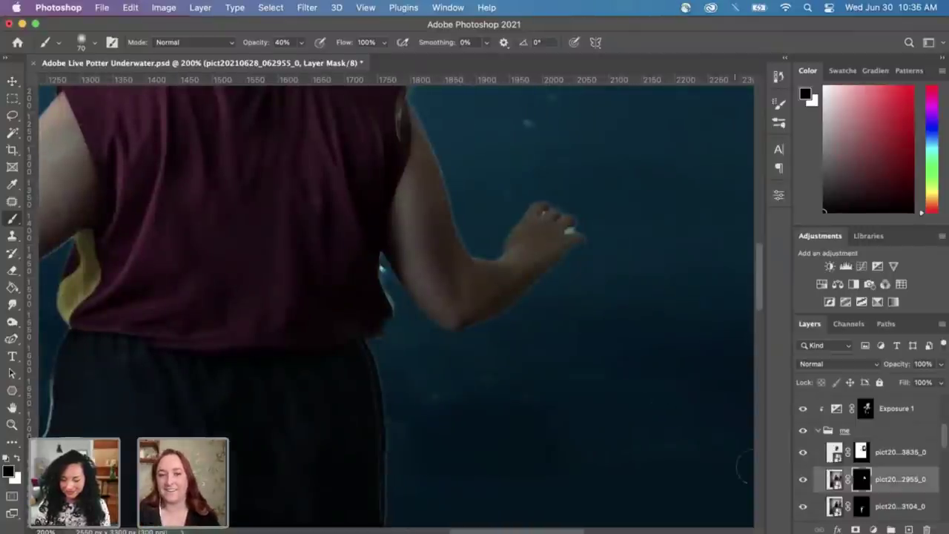
{"action": "left_click", "coordinate": [803, 480]}
{"action": "left_click", "coordinate": [804, 480]}
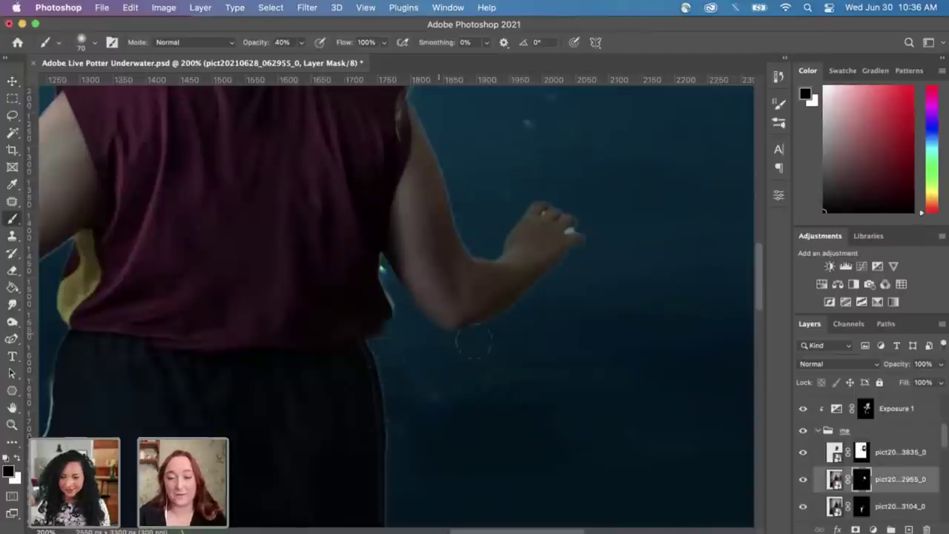
Step: Zoom in on the right arm and set the brush to size 15 at 100% opacity
{"action": "key", "text": "bracketleft"}
{"action": "key", "text": "bracketleft"}
{"action": "key", "text": "bracketleft"}
{"action": "key", "text": "bracketleft"}
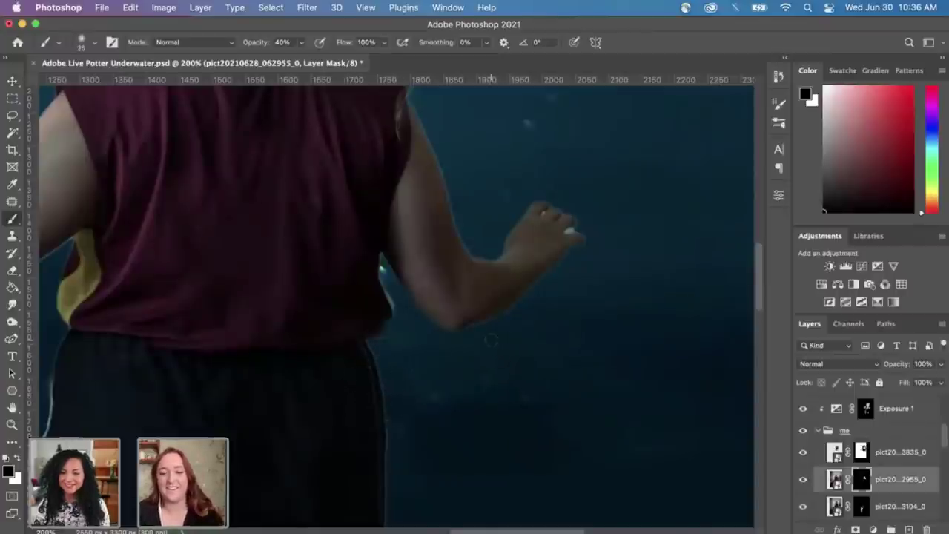
{"action": "key", "text": "super+plus"}
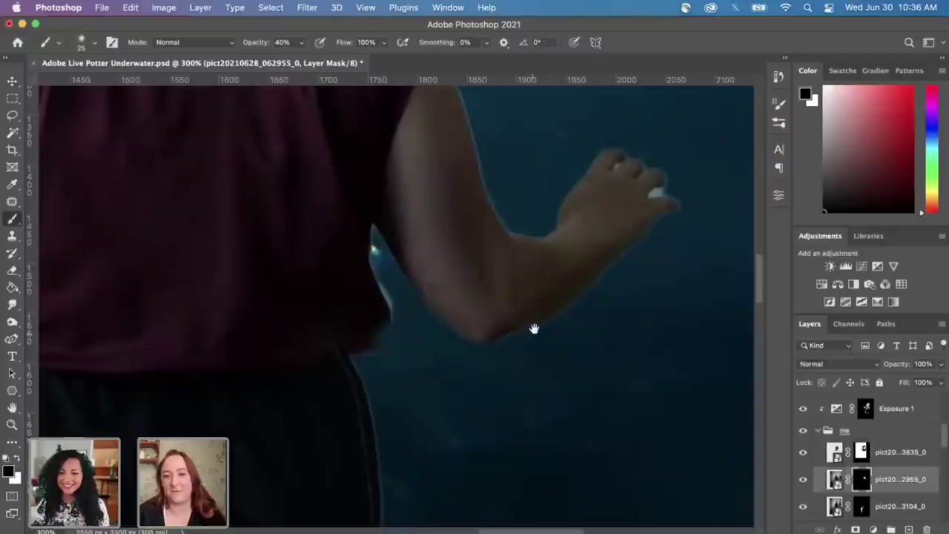
{"action": "mouse_move", "coordinate": [534, 329]}
{"action": "left_mouse_down"}
{"action": "mouse_move", "coordinate": [447, 284]}
{"action": "mouse_move", "coordinate": [358, 312]}
{"action": "mouse_move", "coordinate": [345, 330]}
{"action": "left_mouse_up"}
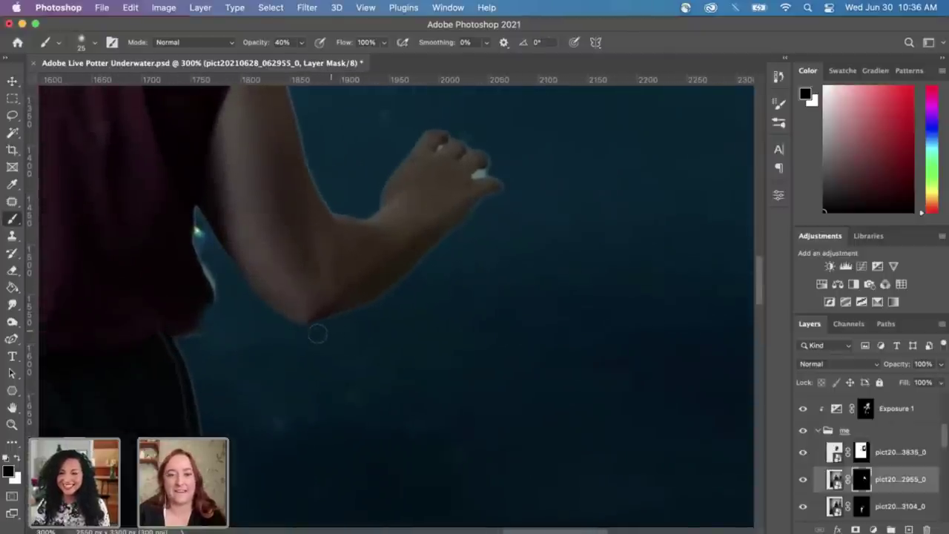
{"action": "left_click", "coordinate": [301, 42]}
{"action": "left_click_drag", "start_coordinate": [305, 63], "coordinate": [371, 65]}
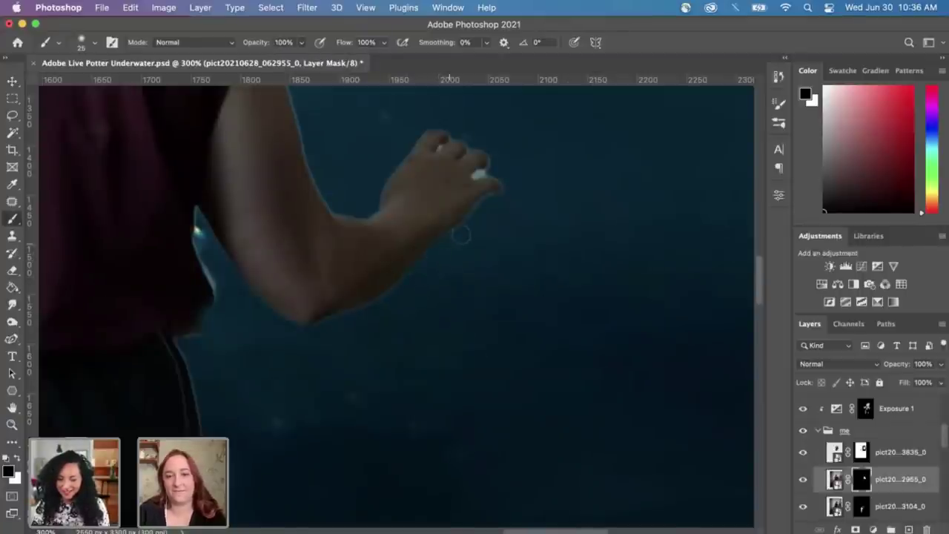
{"action": "key", "text": "bracketleft"}
{"action": "key", "text": "bracketleft"}
{"action": "key", "text": "bracketleft"}
{"action": "key", "text": "bracketleft"}
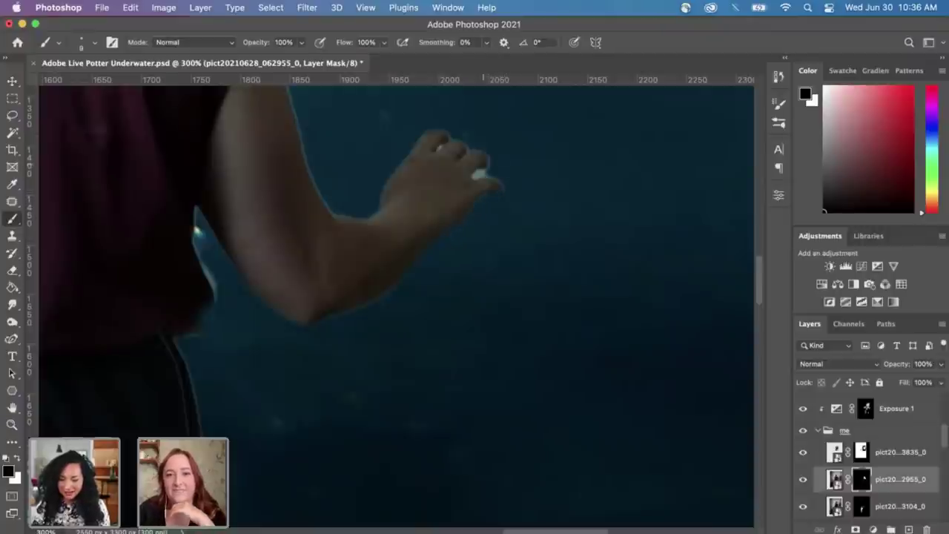
Step: Paint black over the fingertip highlight and the pale fringes along the shirt and arm edges
{"action": "left_click_drag", "start_coordinate": [488, 174], "coordinate": [482, 175]}
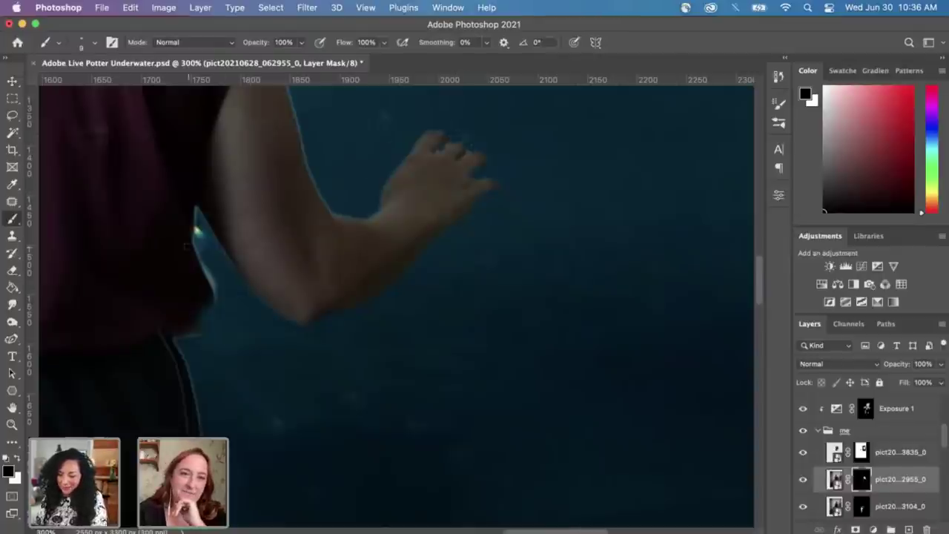
{"action": "left_click_drag", "start_coordinate": [208, 268], "coordinate": [213, 295]}
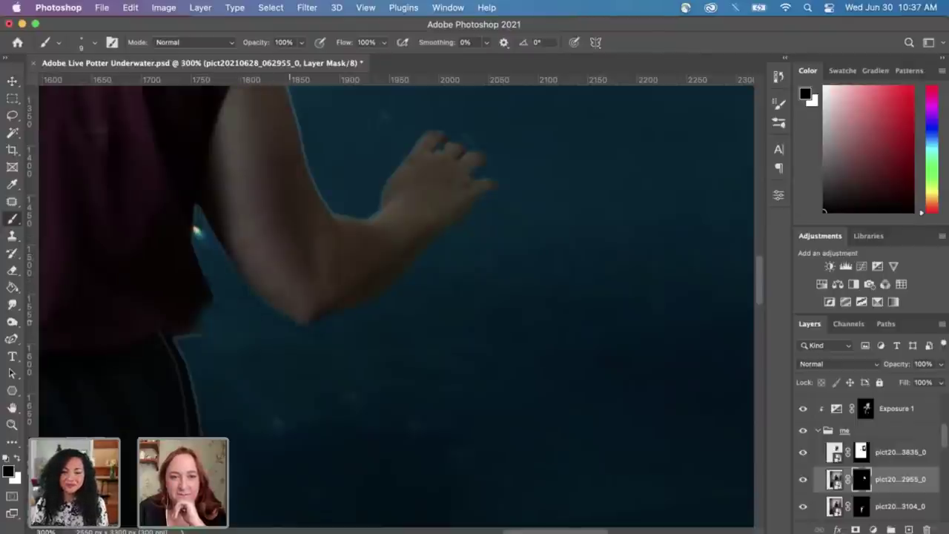
{"action": "scroll", "coordinate": [310, 163], "scroll_direction": "up", "scroll_amount": 5}
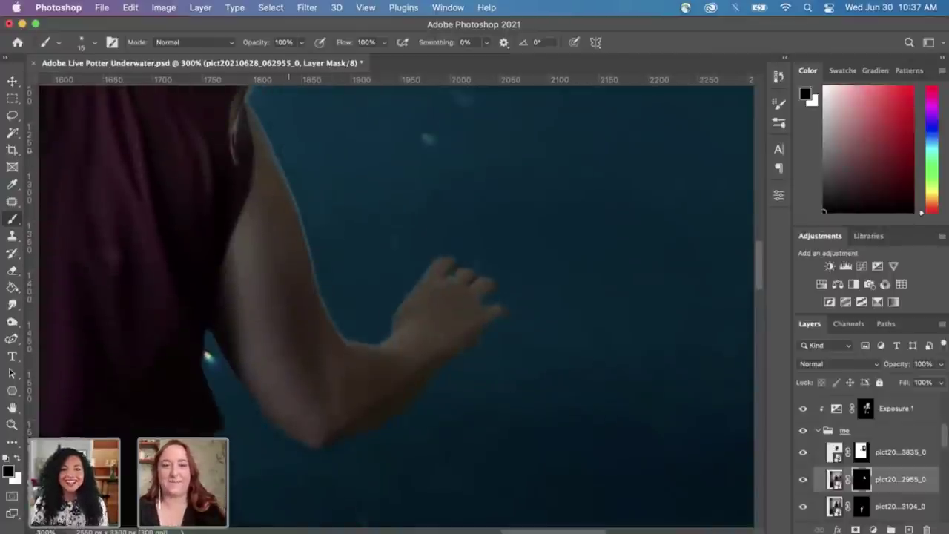
{"action": "scroll", "coordinate": [294, 148], "scroll_direction": "up", "scroll_amount": 3}
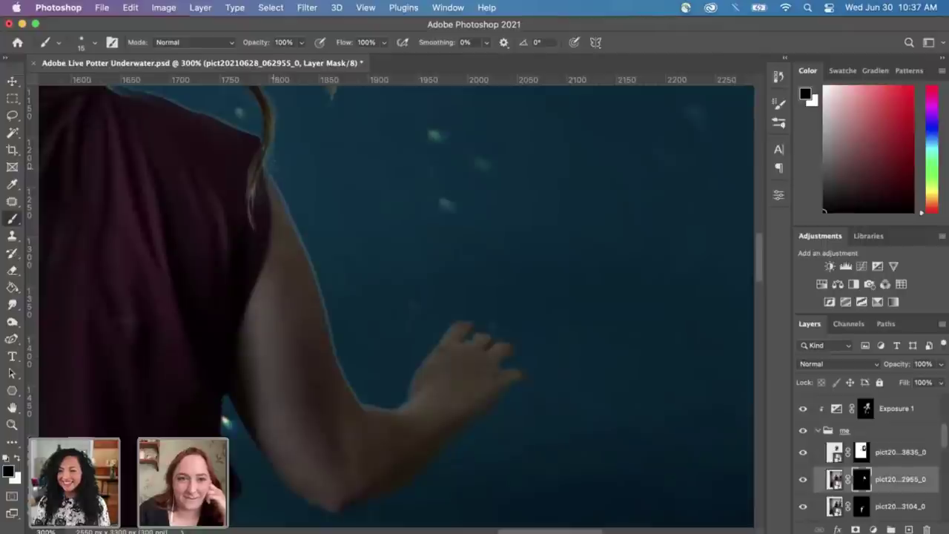
{"action": "mouse_move", "coordinate": [276, 178]}
{"action": "left_mouse_down"}
{"action": "mouse_move", "coordinate": [329, 301]}
{"action": "mouse_move", "coordinate": [328, 327]}
{"action": "left_mouse_up"}
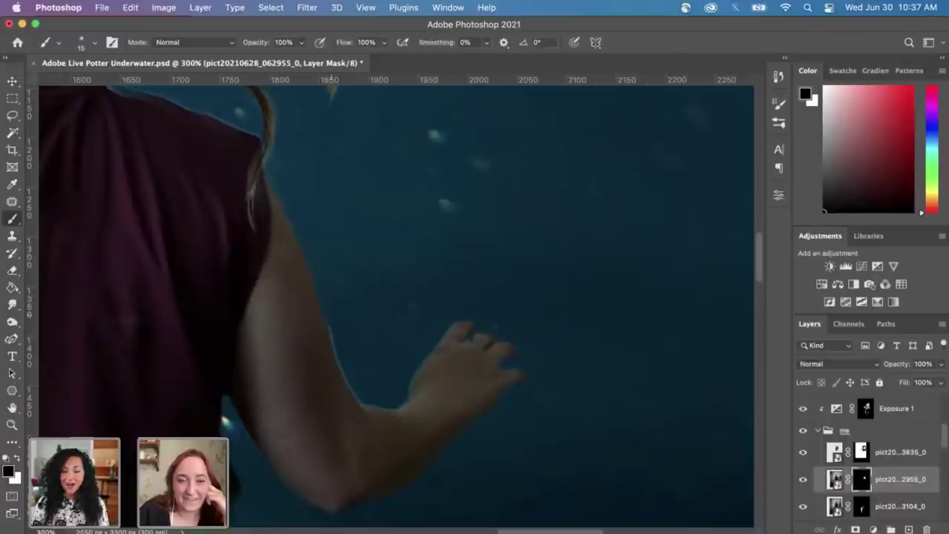
{"action": "left_click_drag", "start_coordinate": [332, 369], "coordinate": [349, 392]}
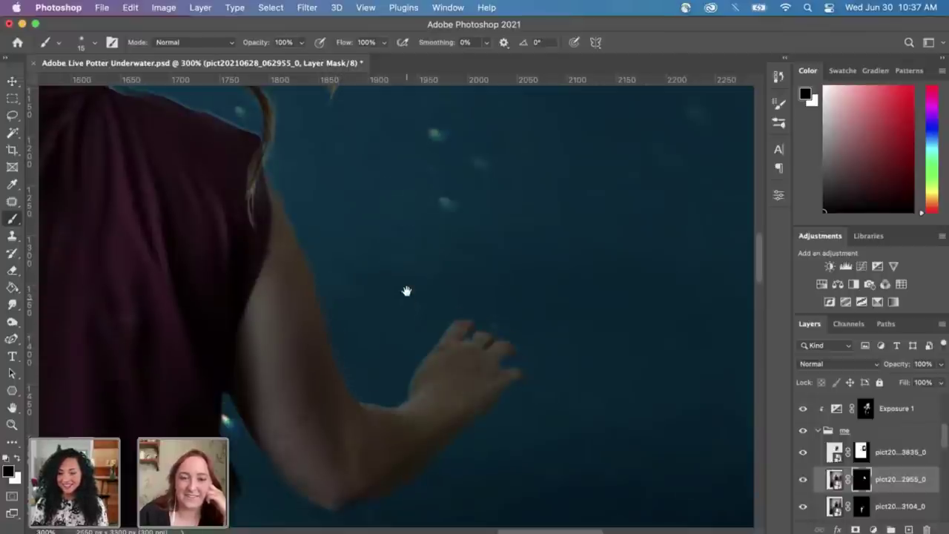
{"action": "scroll", "coordinate": [397, 304], "scroll_direction": "down", "scroll_amount": 2}
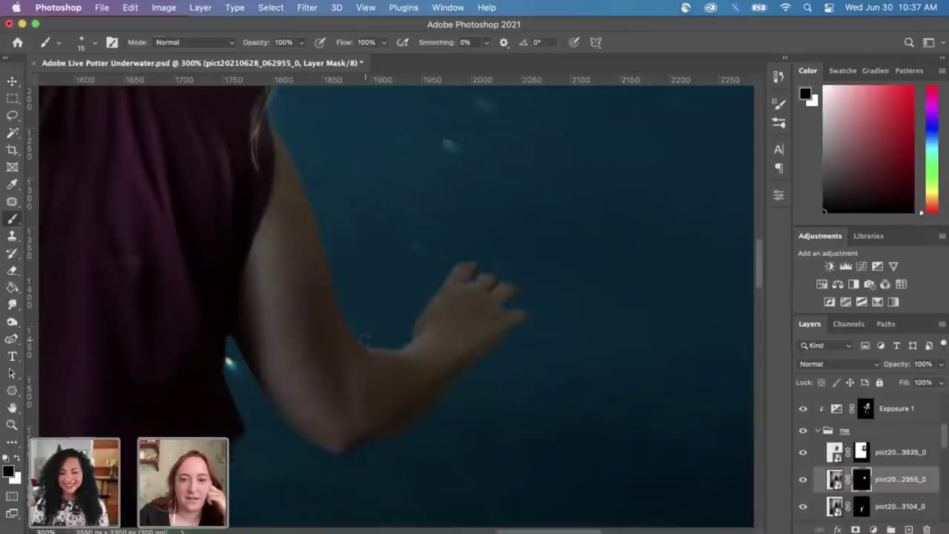
{"action": "scroll", "coordinate": [294, 319], "scroll_direction": "down", "scroll_amount": 10}
{"action": "scroll", "coordinate": [294, 318], "scroll_direction": "left", "scroll_amount": 4}
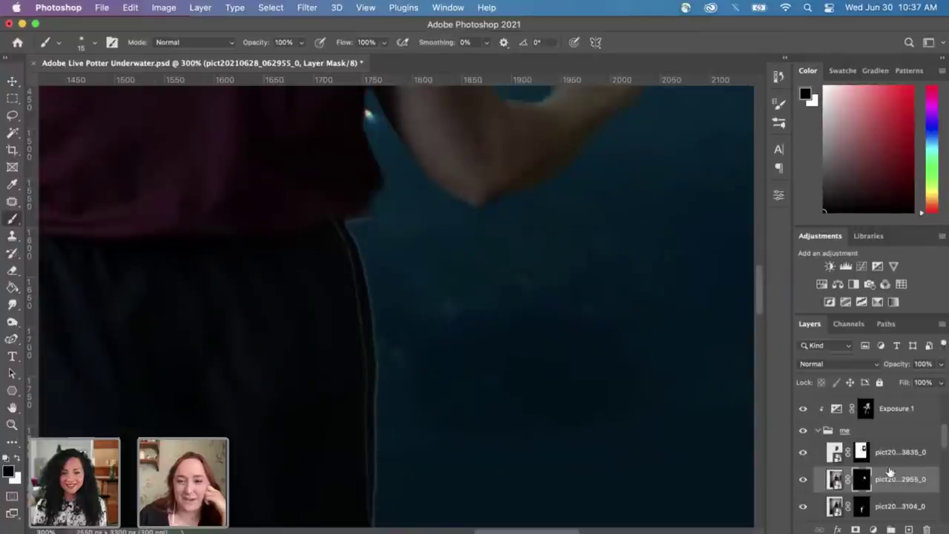
Step: Toggle the pict20210628_063125_0 layer to check it and target its mask
{"action": "left_click_drag", "start_coordinate": [943, 444], "coordinate": [943, 455]}
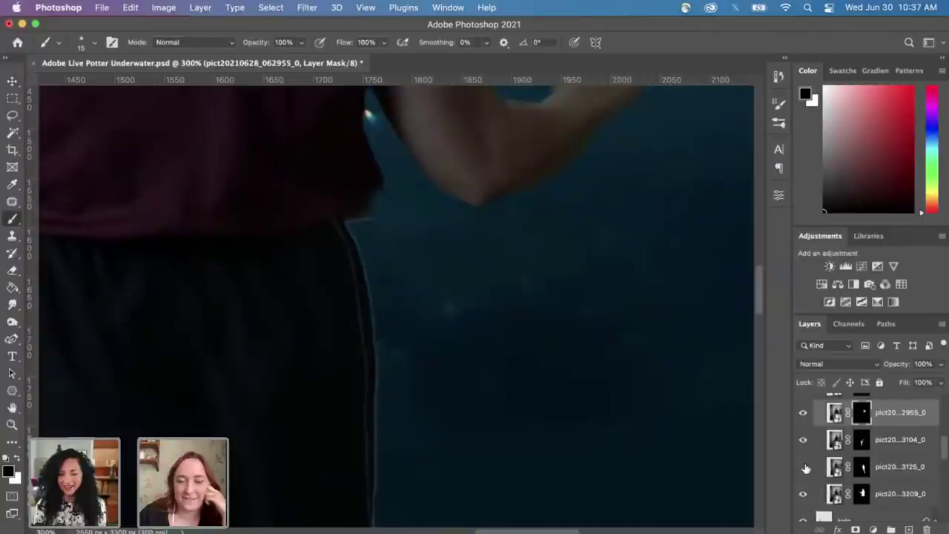
{"action": "left_click", "coordinate": [806, 468]}
{"action": "left_click", "coordinate": [804, 467]}
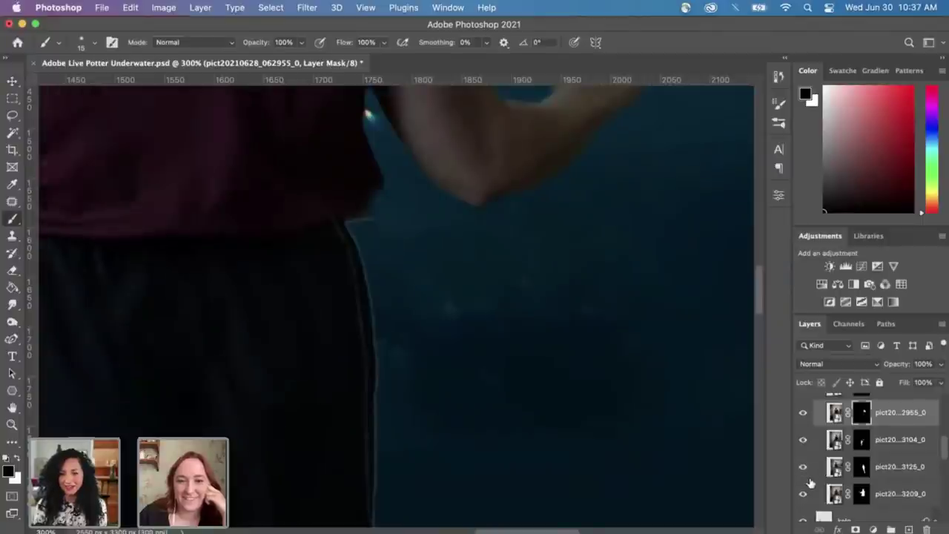
{"action": "left_click", "coordinate": [861, 473]}
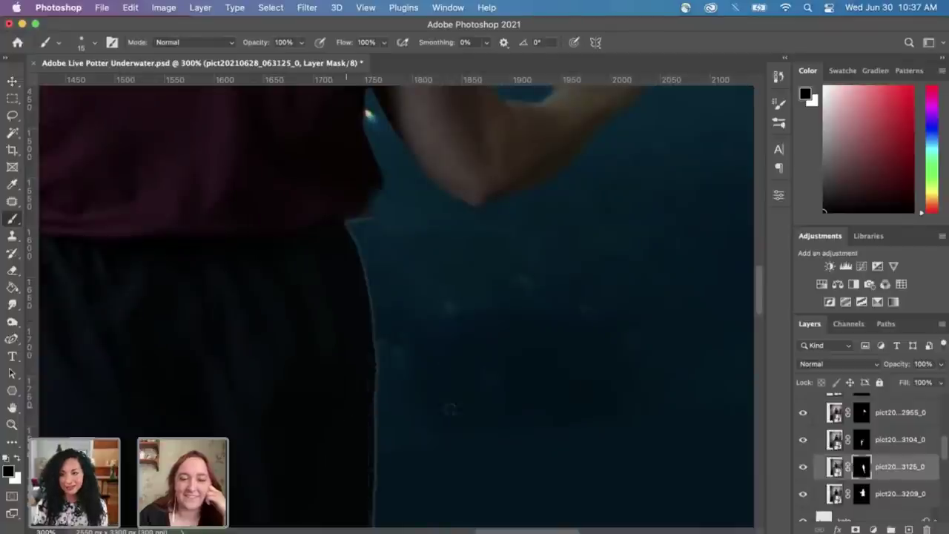
Step: Follow the leg down to the shorts and paint black to trim the shorts' right edge
{"action": "left_click_drag", "start_coordinate": [440, 337], "coordinate": [433, 218]}
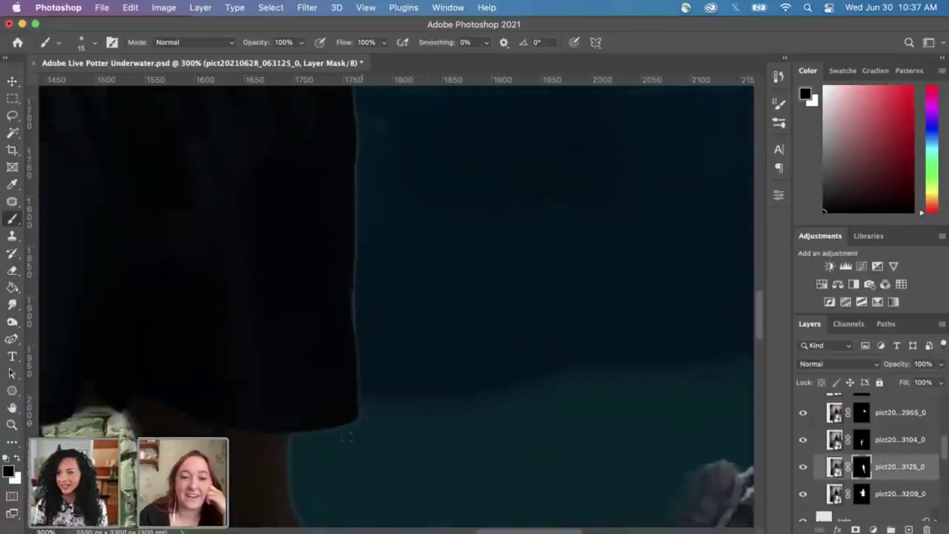
{"action": "left_click_drag", "start_coordinate": [322, 458], "coordinate": [374, 342]}
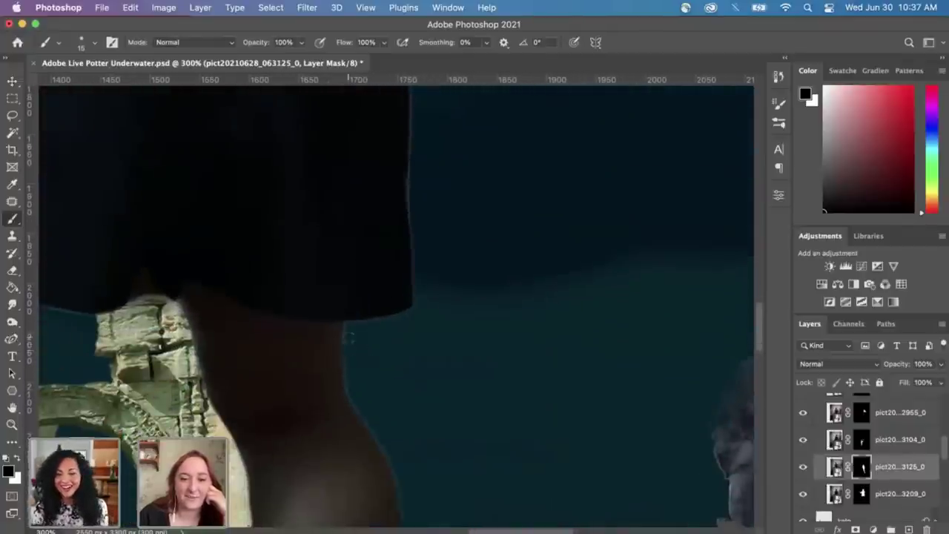
{"action": "left_click_drag", "start_coordinate": [385, 388], "coordinate": [323, 288]}
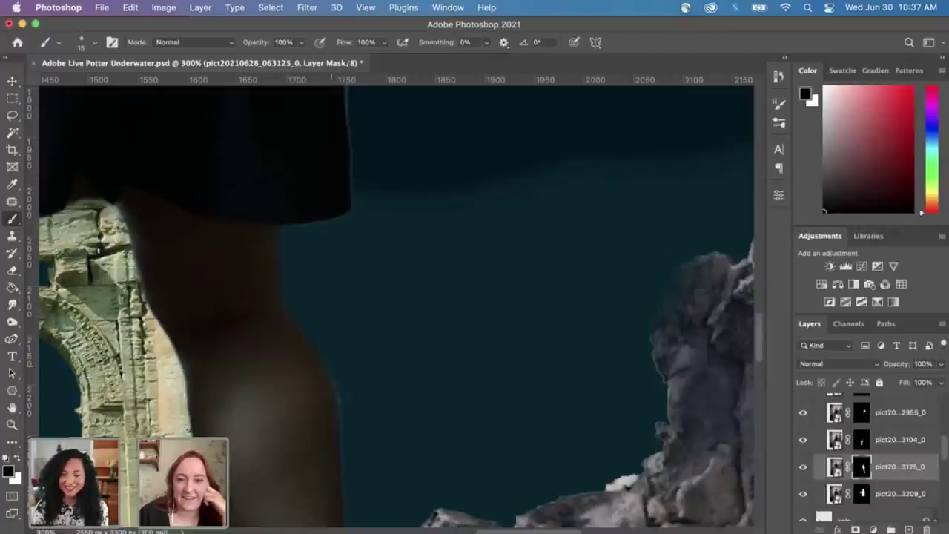
{"action": "left_click_drag", "start_coordinate": [371, 409], "coordinate": [376, 231]}
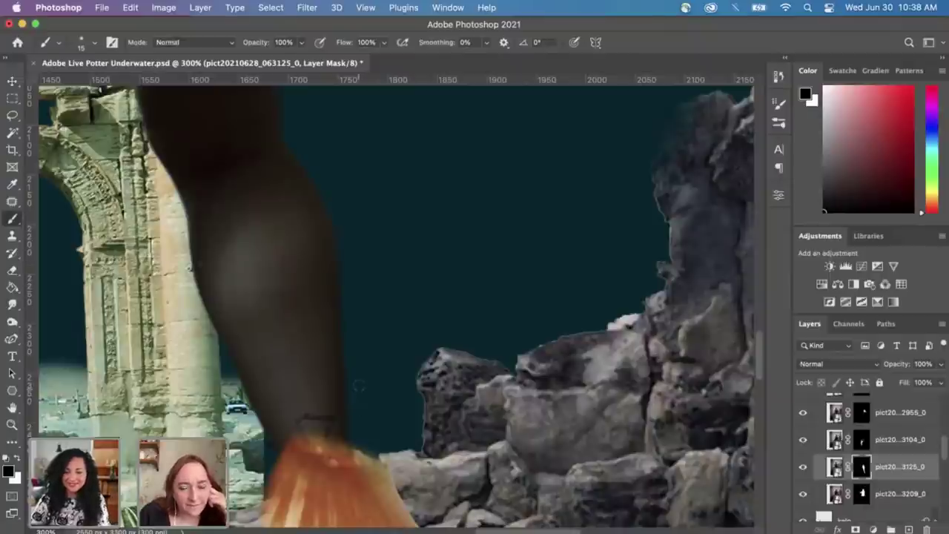
{"action": "scroll", "coordinate": [339, 335], "scroll_direction": "up", "scroll_amount": 10}
{"action": "scroll", "coordinate": [339, 335], "scroll_direction": "left", "scroll_amount": 5}
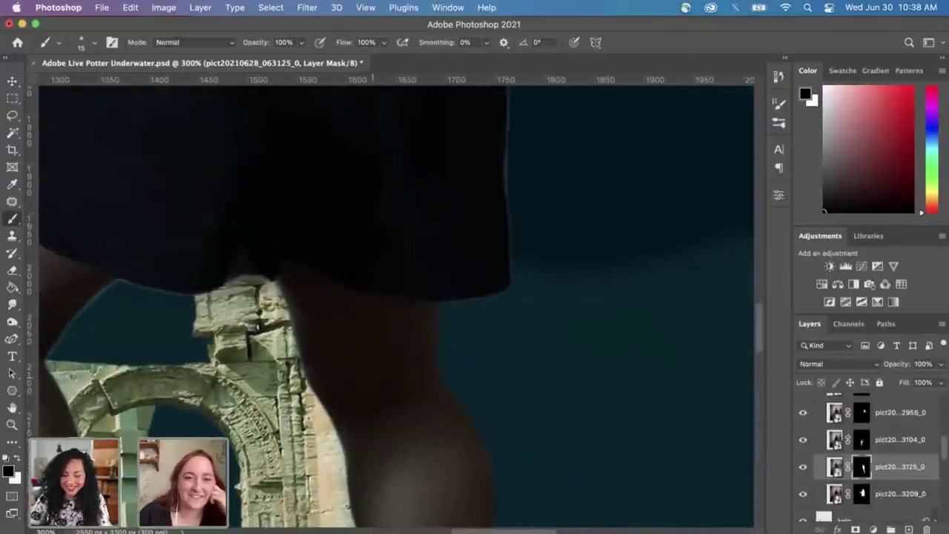
{"action": "scroll", "coordinate": [450, 233], "scroll_direction": "up", "scroll_amount": 5}
{"action": "scroll", "coordinate": [450, 233], "scroll_direction": "right", "scroll_amount": 5}
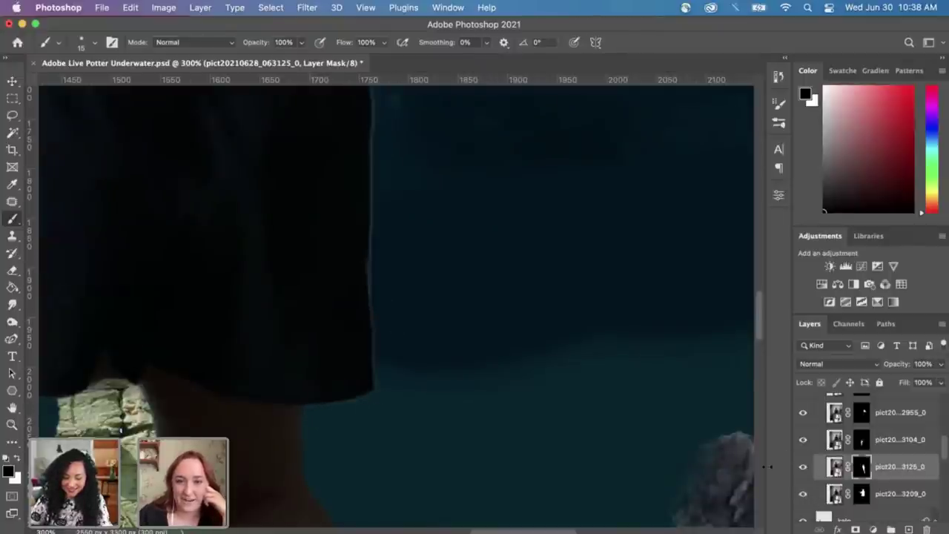
{"action": "scroll", "coordinate": [434, 134], "scroll_direction": "up", "scroll_amount": 5}
{"action": "scroll", "coordinate": [434, 133], "scroll_direction": "right", "scroll_amount": 2}
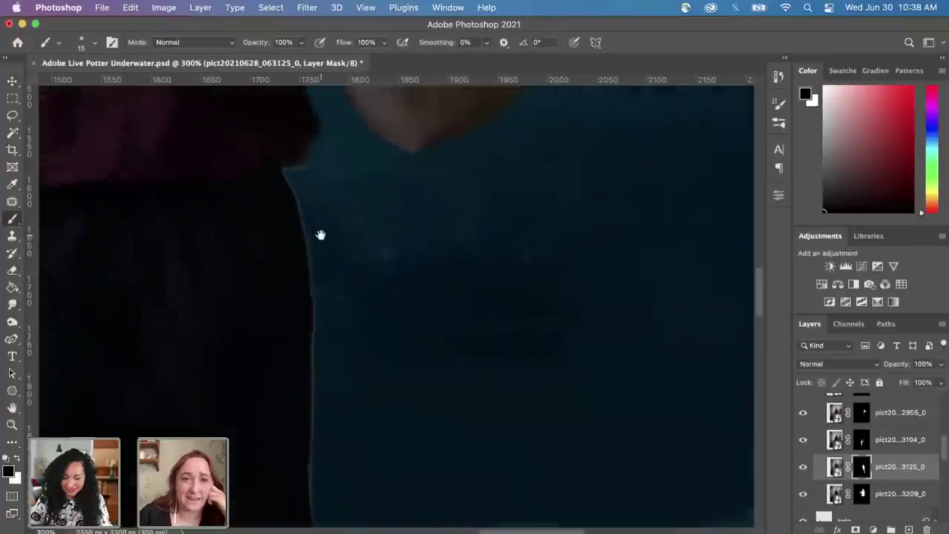
{"action": "scroll", "coordinate": [320, 235], "scroll_direction": "up", "scroll_amount": 1}
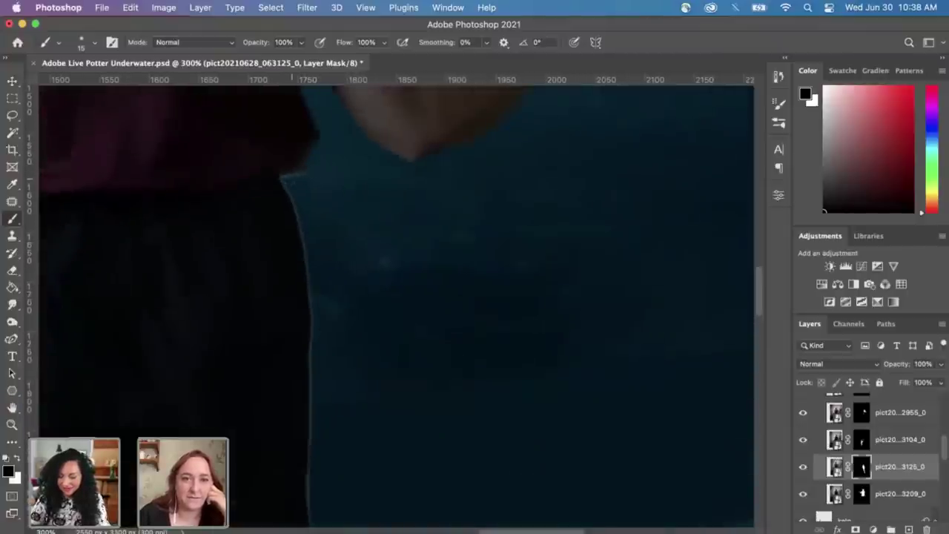
{"action": "scroll", "coordinate": [399, 346], "scroll_direction": "down", "scroll_amount": 5}
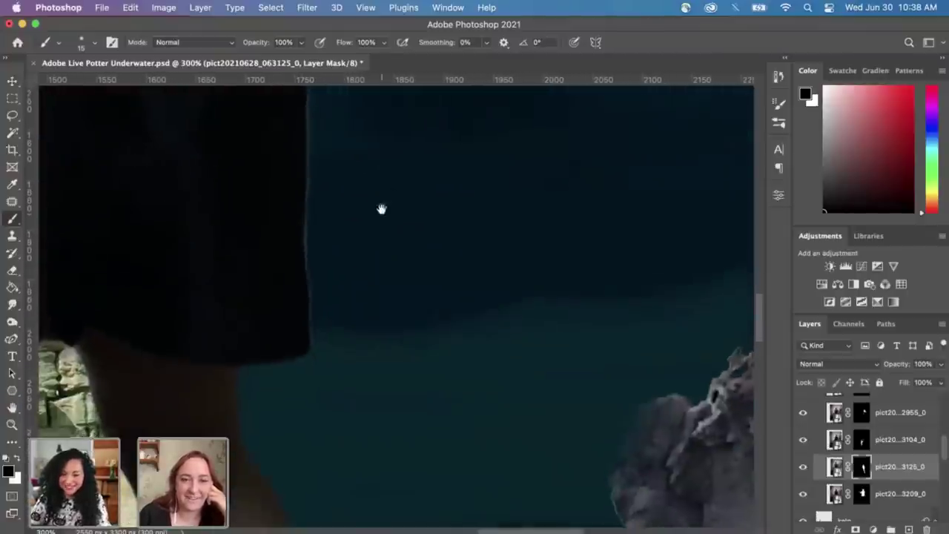
{"action": "left_click_drag", "start_coordinate": [309, 289], "coordinate": [307, 346]}
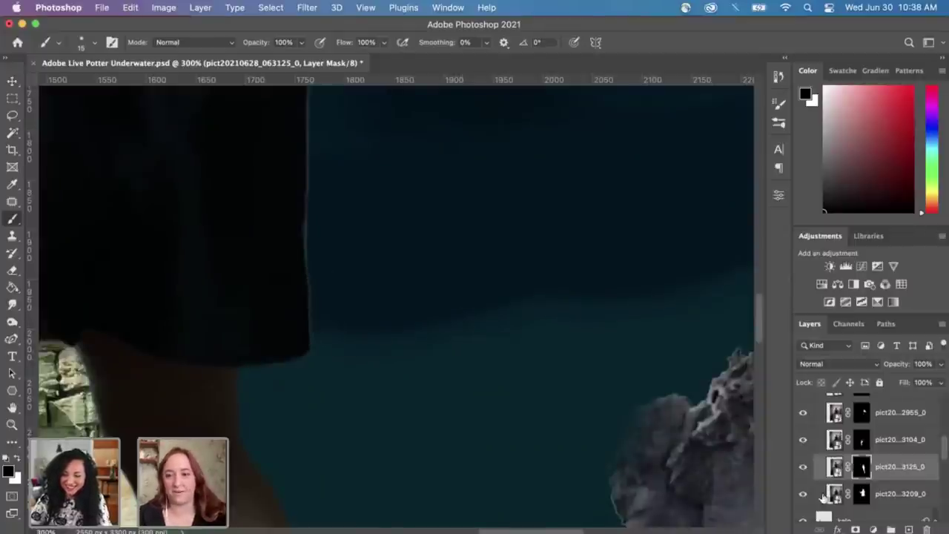
Step: Check the 063209 layer's edge, select its mask, and view the shorts area
{"action": "left_click", "coordinate": [804, 495]}
{"action": "left_click", "coordinate": [803, 494]}
{"action": "left_click", "coordinate": [862, 493]}
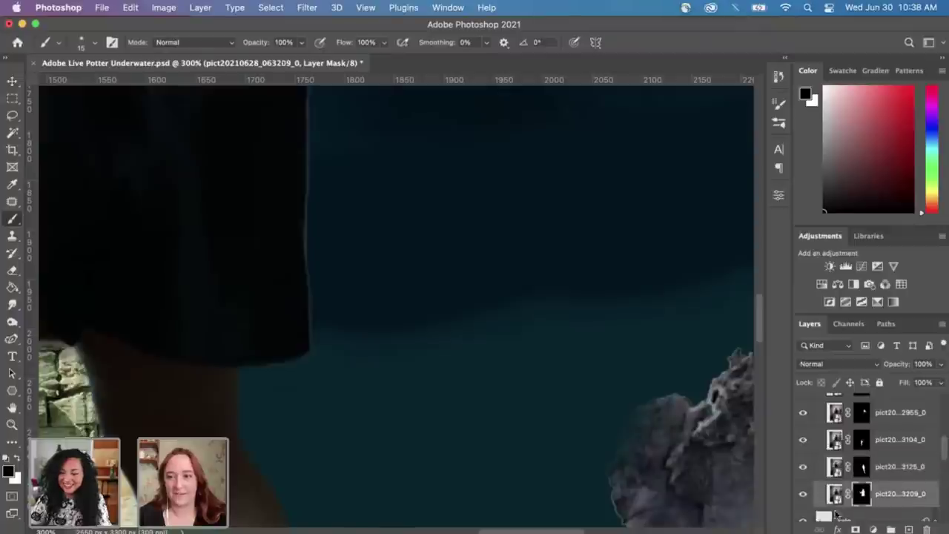
{"action": "left_click_drag", "start_coordinate": [424, 188], "coordinate": [411, 270]}
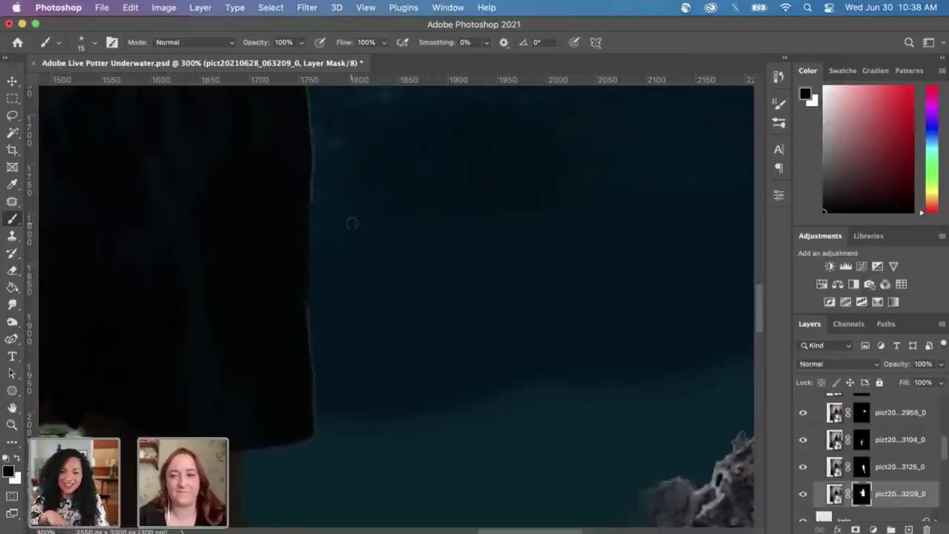
{"action": "mouse_move", "coordinate": [349, 205]}
{"action": "left_mouse_down"}
{"action": "mouse_move", "coordinate": [346, 362]}
{"action": "mouse_move", "coordinate": [304, 319]}
{"action": "mouse_move", "coordinate": [280, 164]}
{"action": "left_mouse_up"}
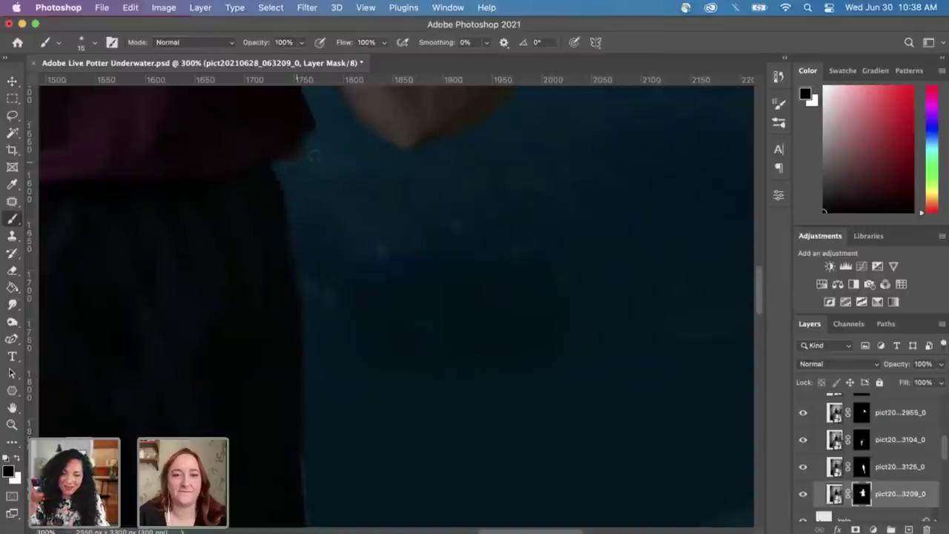
{"action": "scroll", "coordinate": [465, 358], "scroll_direction": "down", "scroll_amount": 5}
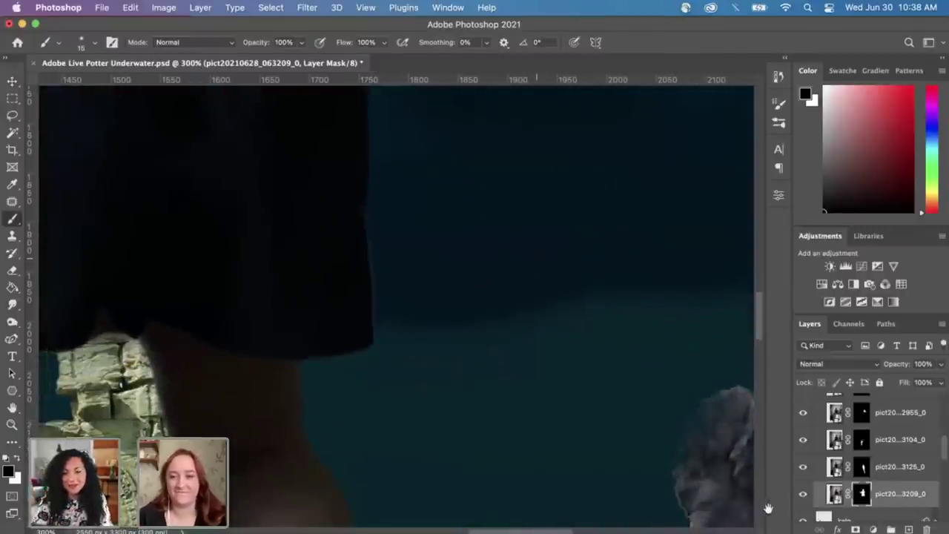
Step: Compare the 063125 and 063209 layers' edges, ending on the 063209 mask with legs and arches visible
{"action": "left_click", "coordinate": [803, 467]}
{"action": "left_click", "coordinate": [804, 468]}
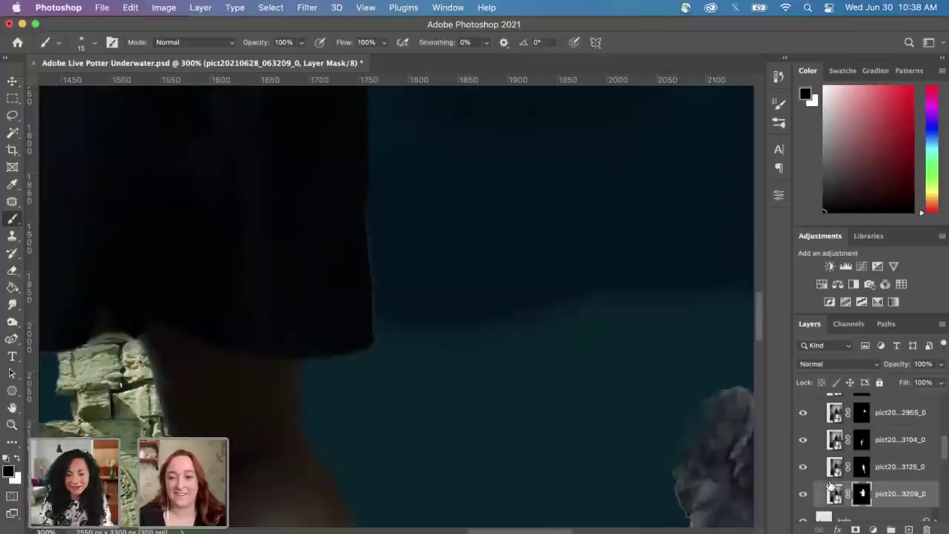
{"action": "left_click", "coordinate": [860, 471]}
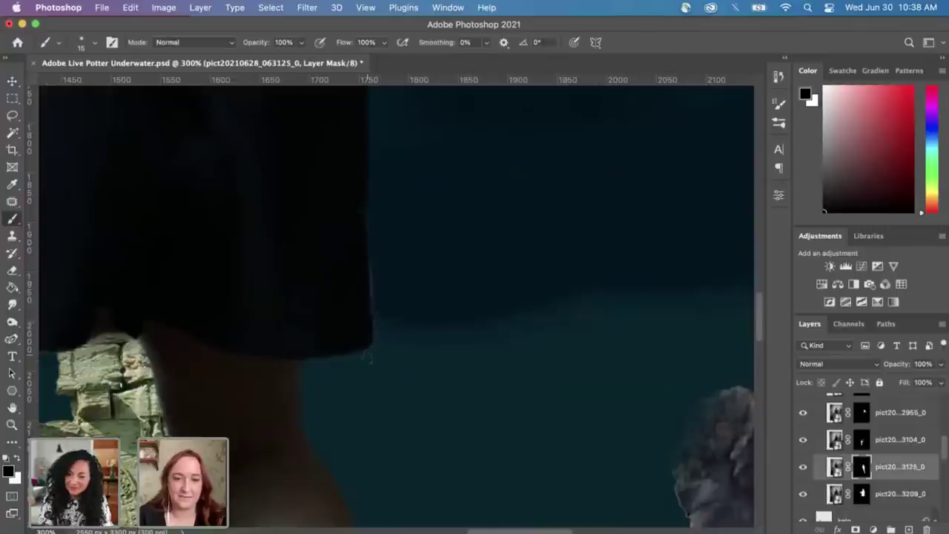
{"action": "left_click", "coordinate": [805, 467]}
{"action": "left_click", "coordinate": [806, 467]}
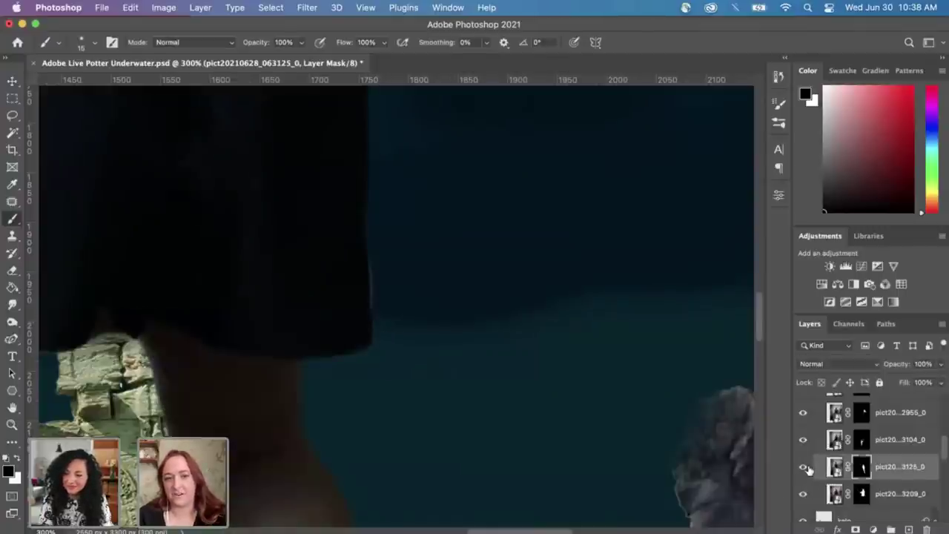
{"action": "left_click", "coordinate": [804, 494]}
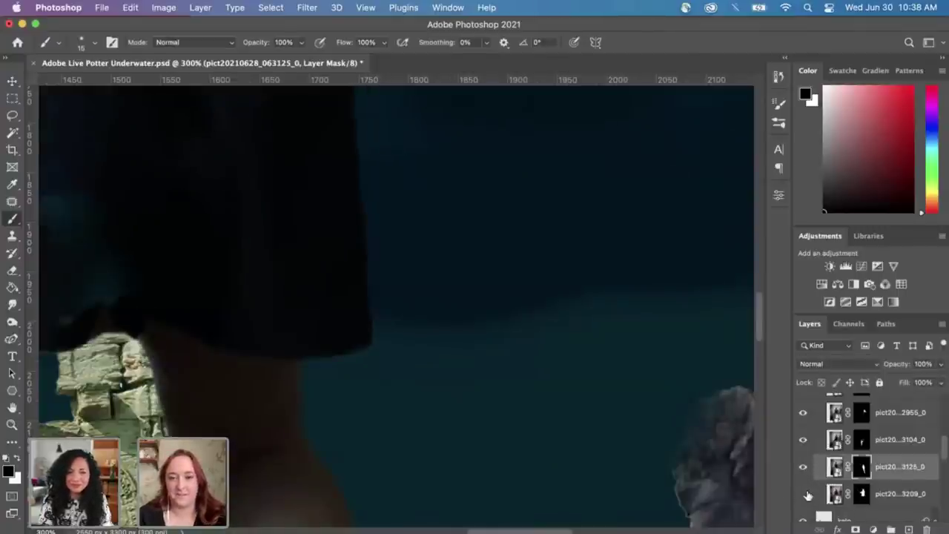
{"action": "left_click", "coordinate": [803, 494]}
{"action": "left_click", "coordinate": [862, 494]}
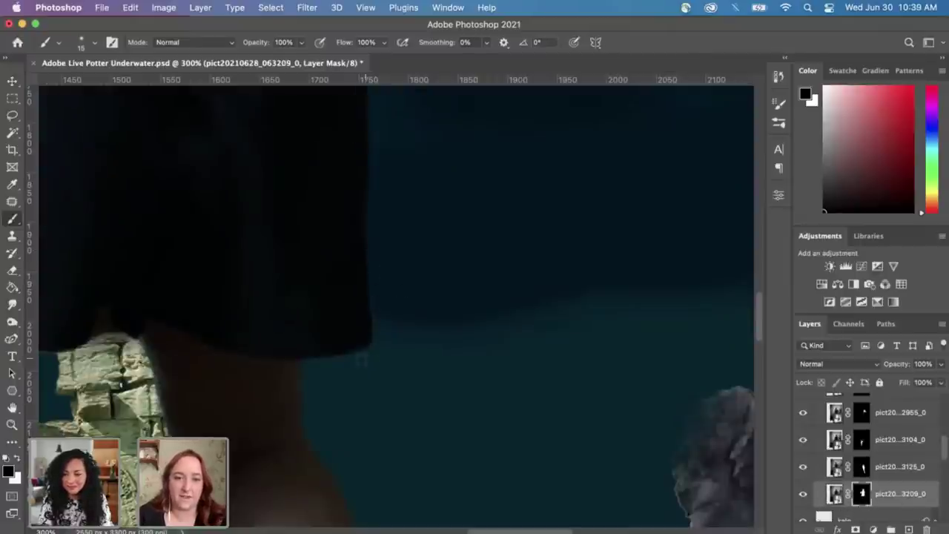
{"action": "left_click_drag", "start_coordinate": [227, 411], "coordinate": [522, 220]}
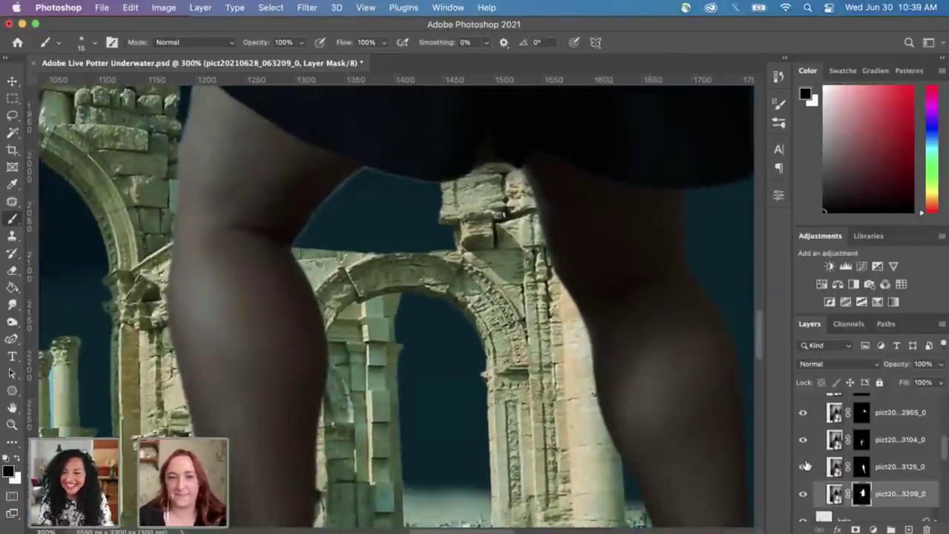
Step: Toggle the 063125, 063209 and 063104 layers to find the left leg, then select the 063104 mask
{"action": "left_click", "coordinate": [805, 467]}
{"action": "left_click", "coordinate": [805, 467]}
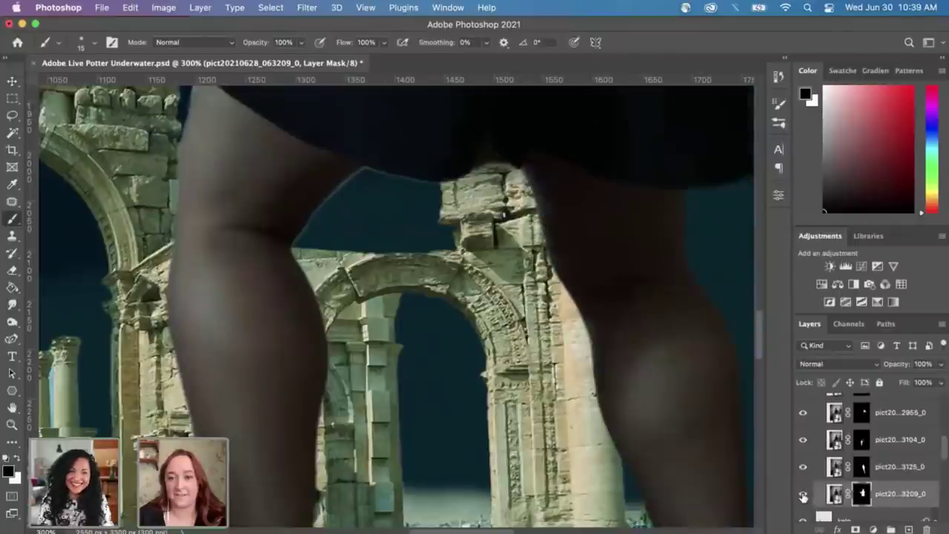
{"action": "left_click", "coordinate": [805, 494]}
{"action": "left_click", "coordinate": [805, 494]}
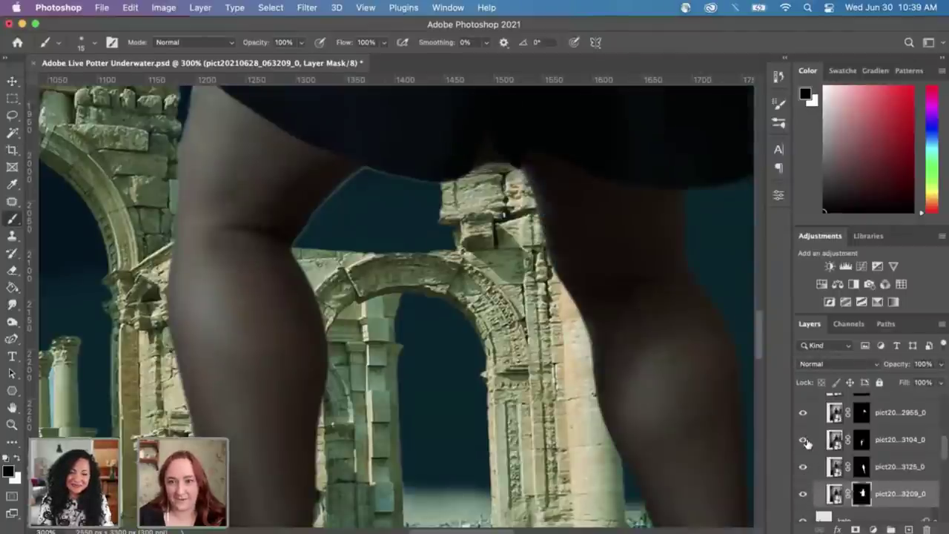
{"action": "left_click", "coordinate": [805, 440]}
{"action": "left_click", "coordinate": [804, 440]}
{"action": "left_click", "coordinate": [860, 441]}
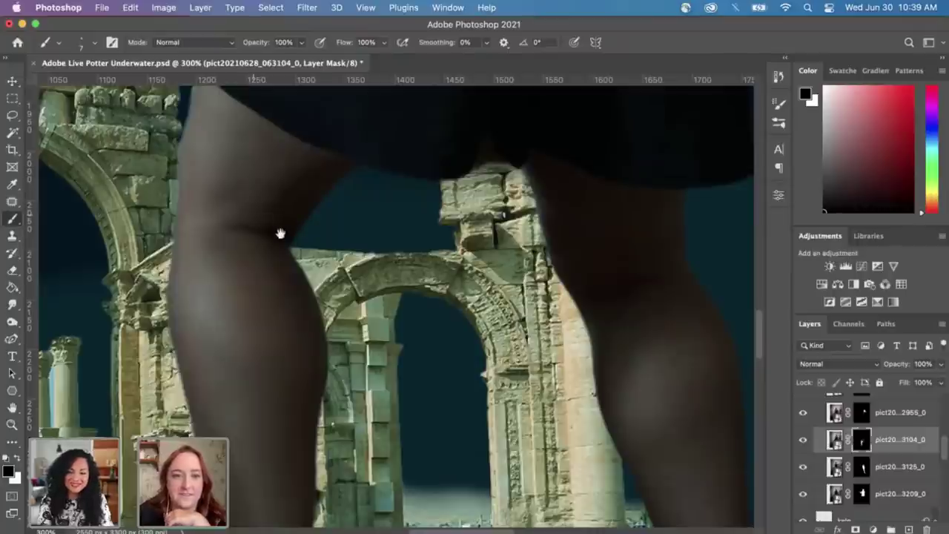
Step: Paint black on the 063104 mask to remove the bright fringe along the shorts' left edge
{"action": "scroll", "coordinate": [331, 254], "scroll_direction": "down", "scroll_amount": 5}
{"action": "scroll", "coordinate": [334, 349], "scroll_direction": "up", "scroll_amount": 8}
{"action": "scroll", "coordinate": [319, 286], "scroll_direction": "up", "scroll_amount": 3}
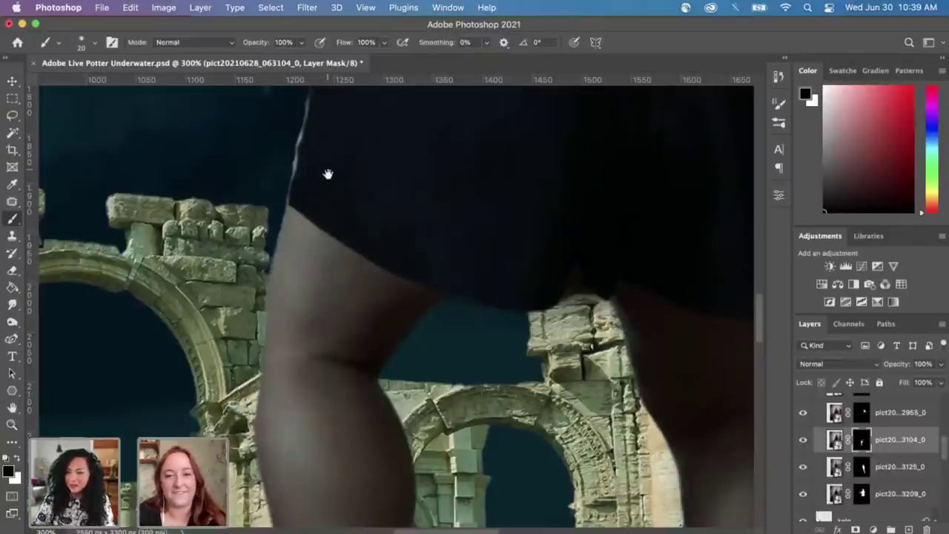
{"action": "scroll", "coordinate": [329, 174], "scroll_direction": "up", "scroll_amount": 5}
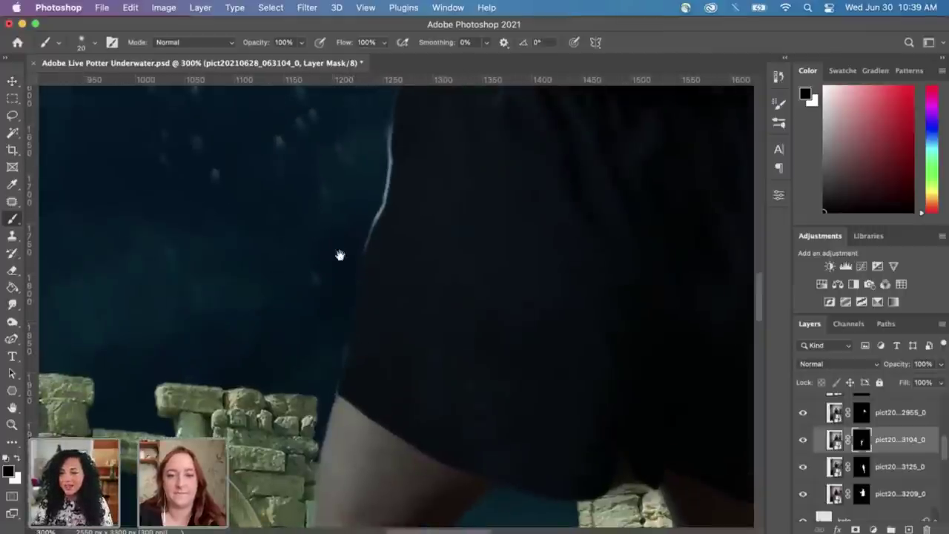
{"action": "scroll", "coordinate": [338, 282], "scroll_direction": "up", "scroll_amount": 4}
{"action": "mouse_move", "coordinate": [321, 360]}
{"action": "left_mouse_down"}
{"action": "mouse_move", "coordinate": [339, 294]}
{"action": "mouse_move", "coordinate": [340, 242]}
{"action": "left_mouse_up"}
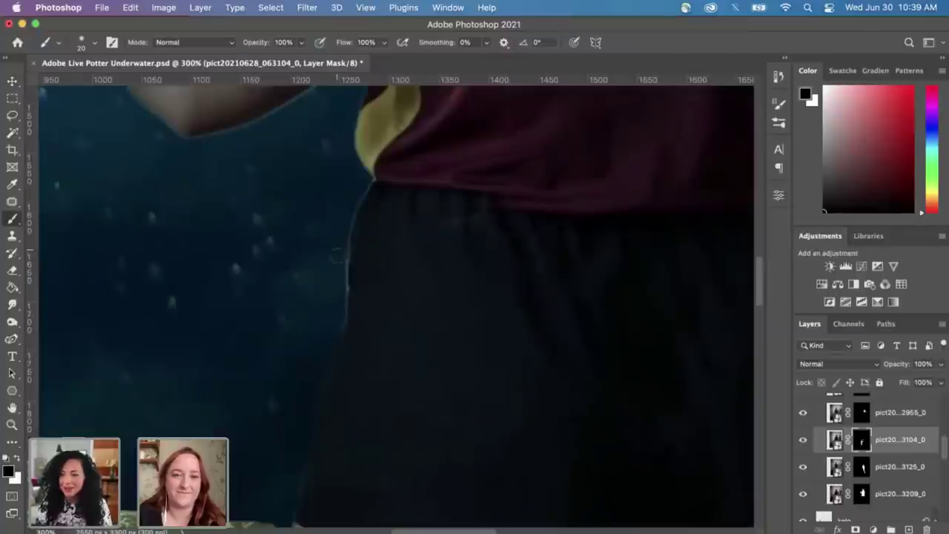
{"action": "scroll", "coordinate": [477, 198], "scroll_direction": "up", "scroll_amount": 3}
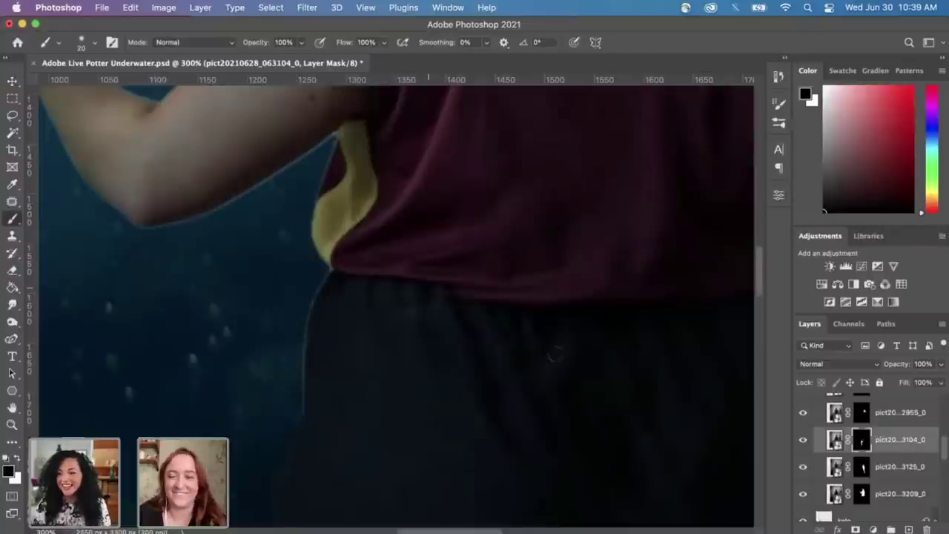
Step: Compare the top figure, 063125 and 063209 layers, then select the 063209 layer's mask
{"action": "left_click", "coordinate": [803, 413]}
{"action": "left_click", "coordinate": [803, 413]}
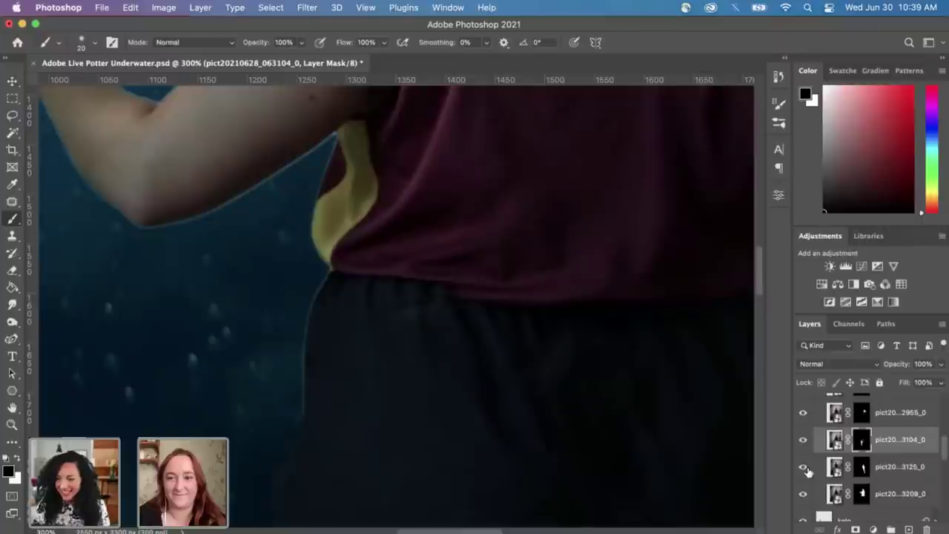
{"action": "left_click", "coordinate": [803, 466]}
{"action": "left_click", "coordinate": [804, 466]}
{"action": "left_click", "coordinate": [803, 493]}
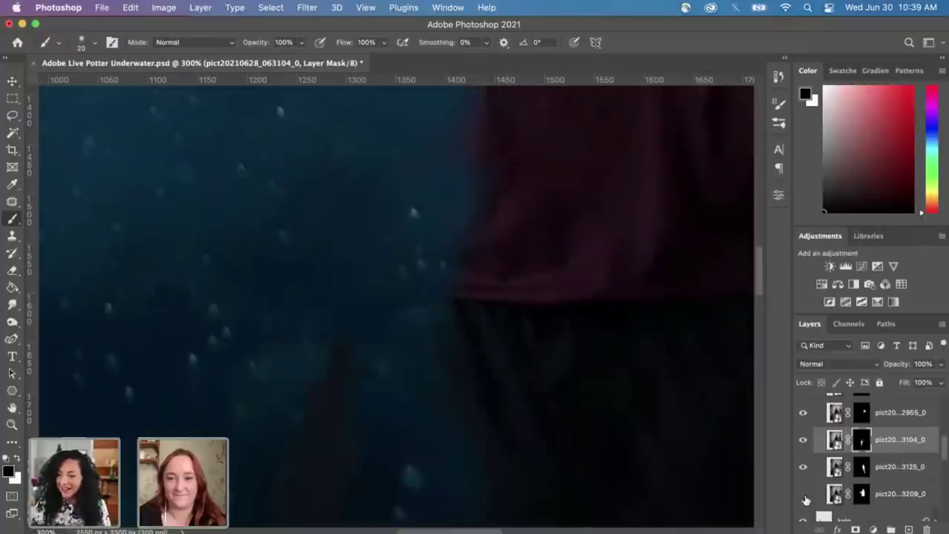
{"action": "left_click", "coordinate": [804, 495]}
{"action": "left_click", "coordinate": [861, 493]}
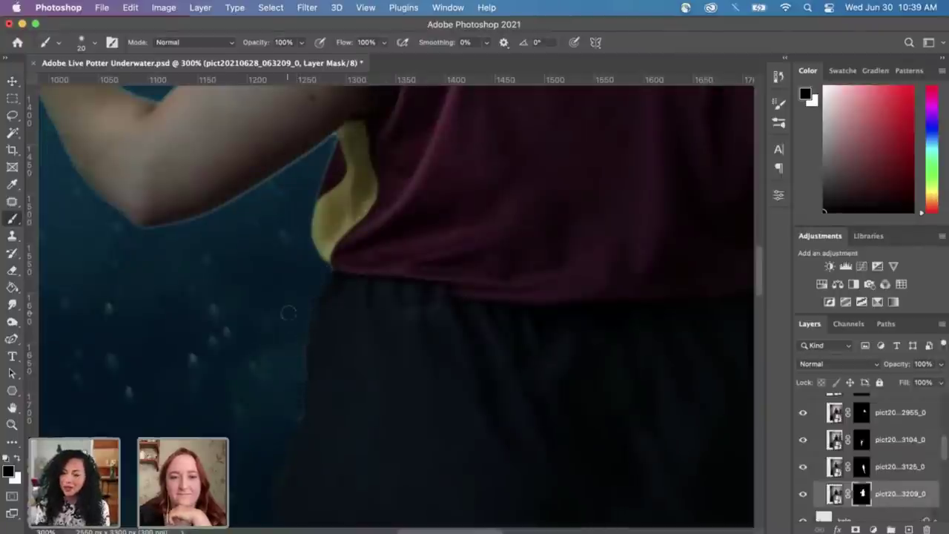
Step: Shrink the brush to size 9 and pan along the girl's arm toward the fist
{"action": "left_click_drag", "start_coordinate": [299, 225], "coordinate": [341, 311]}
{"action": "key", "text": "bracketleft"}
{"action": "key", "text": "bracketleft"}
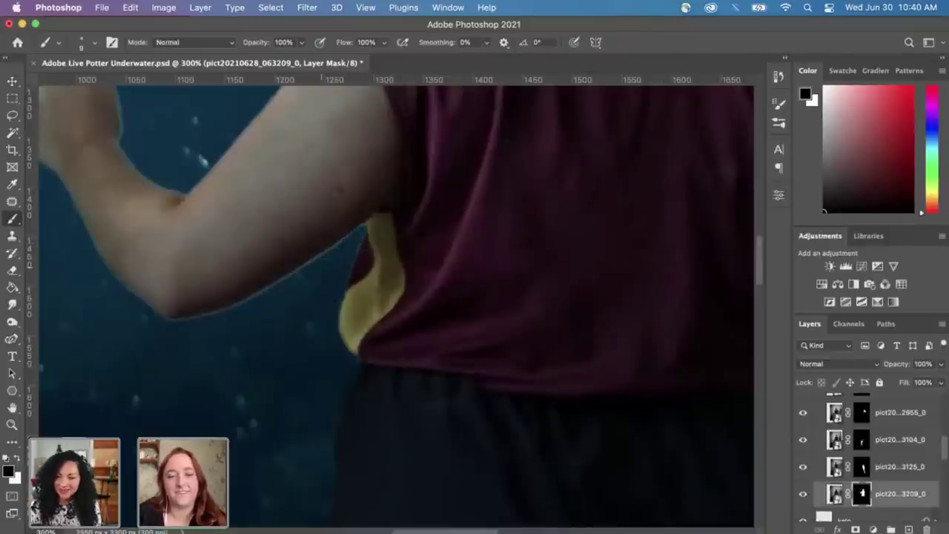
{"action": "left_click_drag", "start_coordinate": [333, 313], "coordinate": [394, 334]}
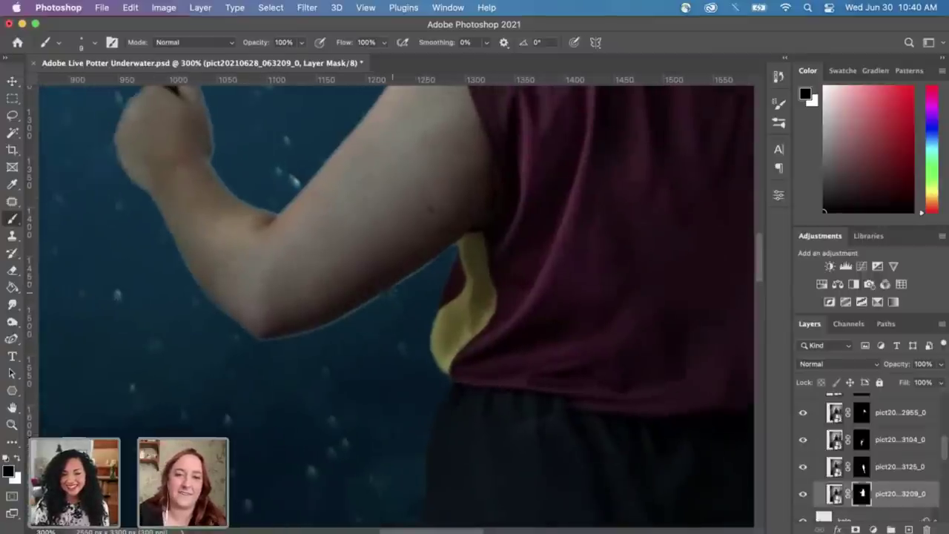
{"action": "left_click_drag", "start_coordinate": [364, 328], "coordinate": [425, 298]}
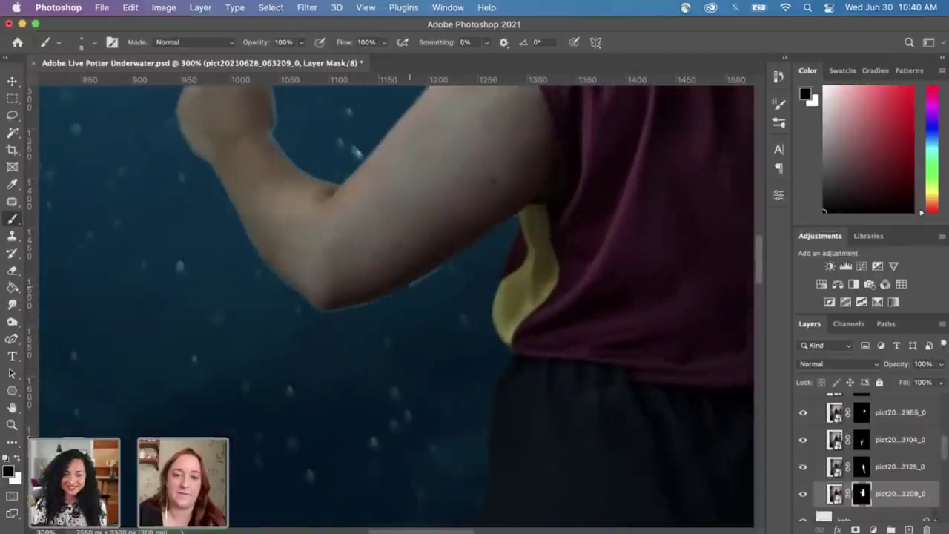
{"action": "left_click_drag", "start_coordinate": [356, 313], "coordinate": [395, 338]}
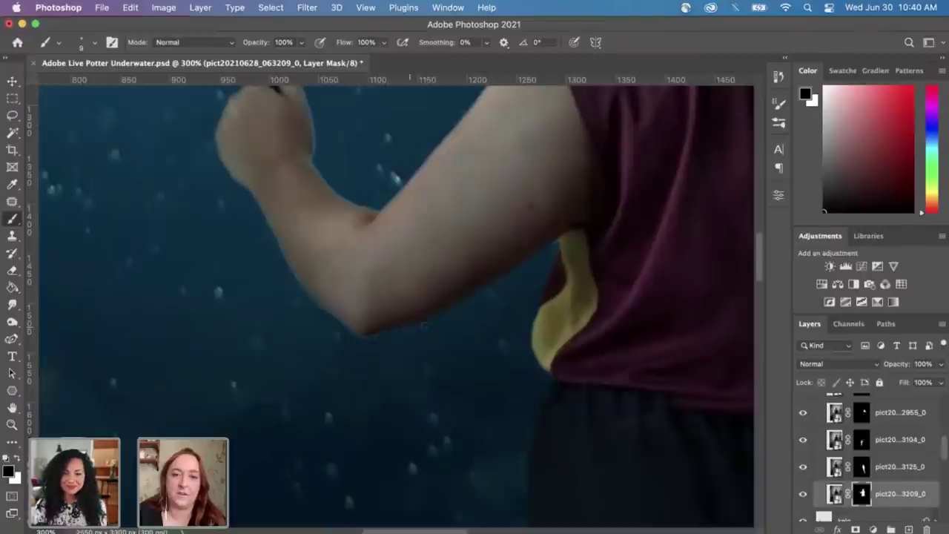
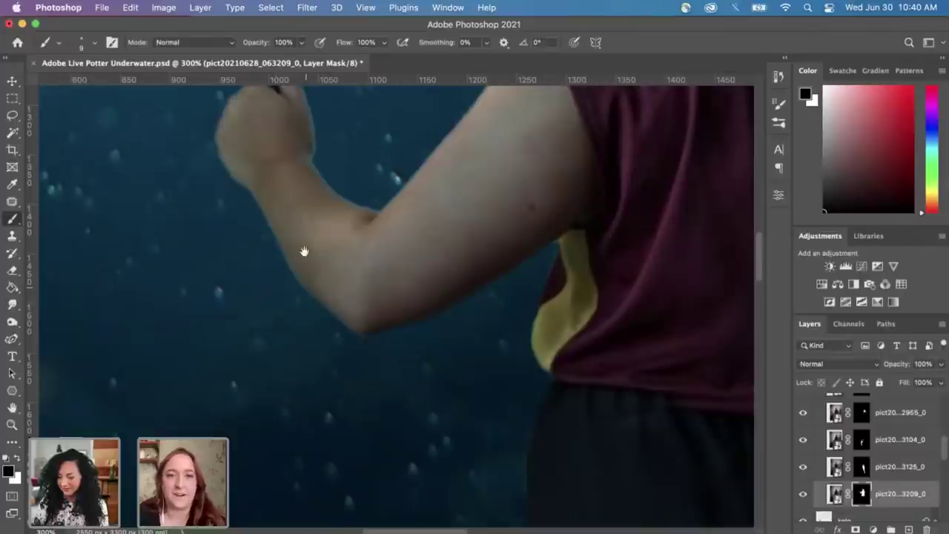
Step: Brush black along the hand's right edge on the 063209 layer mask to trim it
{"action": "scroll", "coordinate": [304, 297], "scroll_direction": "up", "scroll_amount": 3}
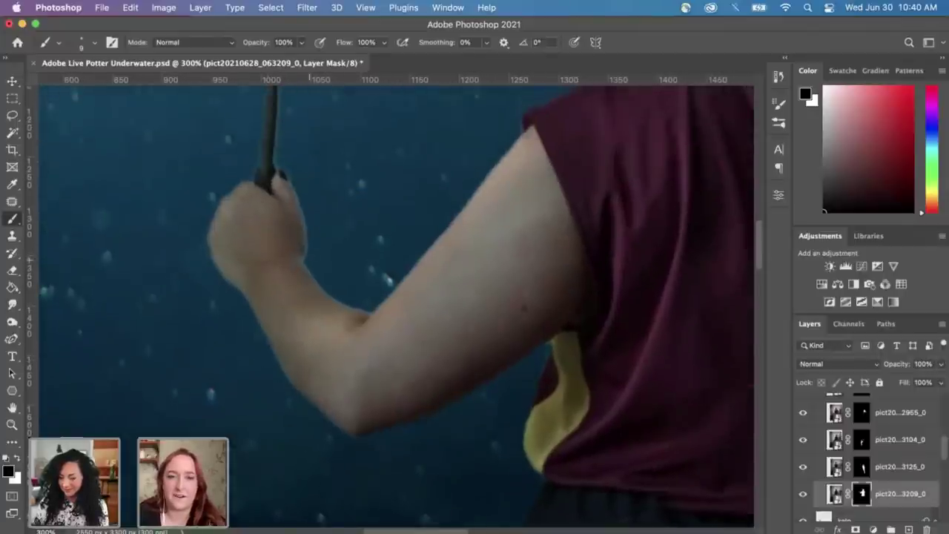
{"action": "left_click_drag", "start_coordinate": [306, 258], "coordinate": [297, 197]}
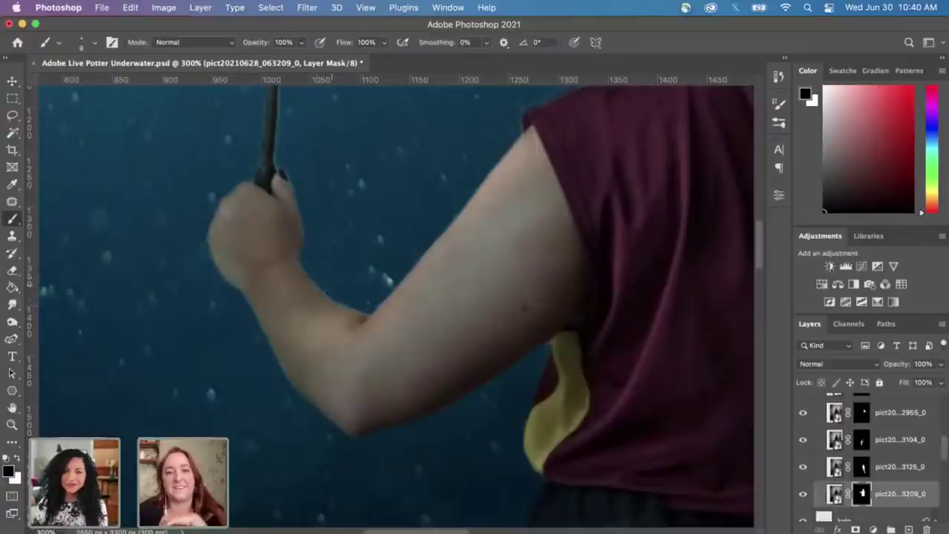
{"action": "scroll", "coordinate": [299, 147], "scroll_direction": "up", "scroll_amount": 5}
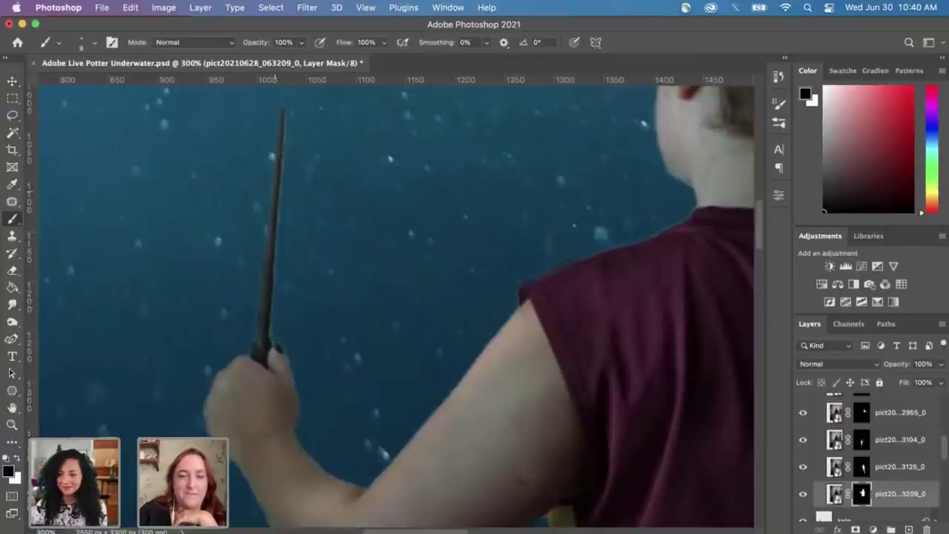
{"action": "scroll", "coordinate": [290, 224], "scroll_direction": "up", "scroll_amount": 2}
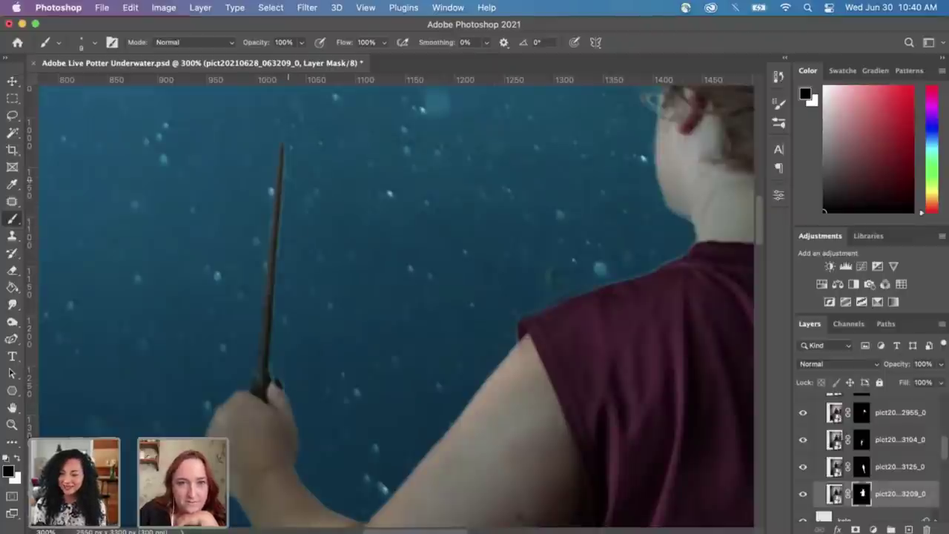
{"action": "scroll", "coordinate": [401, 296], "scroll_direction": "right", "scroll_amount": 5}
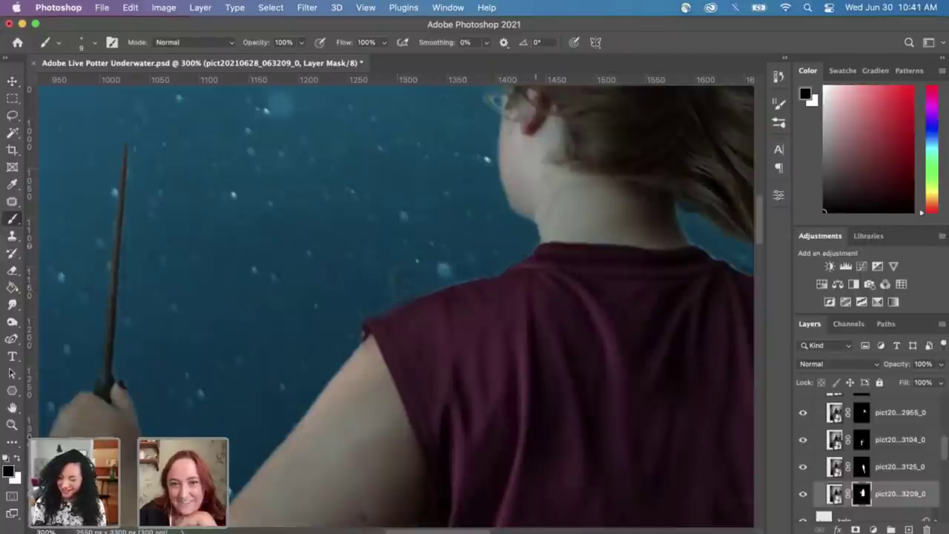
Step: Toggle the 063125 layer to check its effect, then pan across the flowing hair
{"action": "left_click", "coordinate": [803, 467]}
{"action": "left_click", "coordinate": [802, 467]}
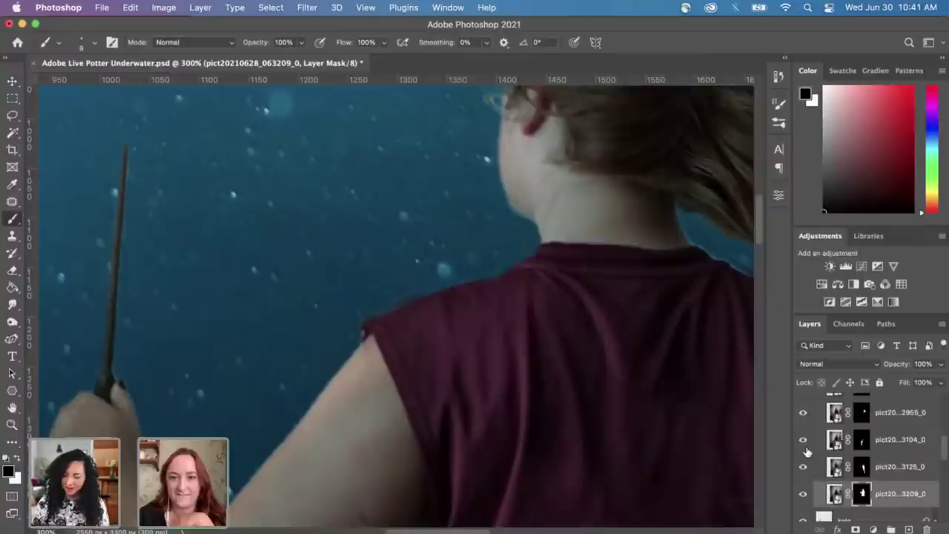
{"action": "left_click", "coordinate": [861, 442]}
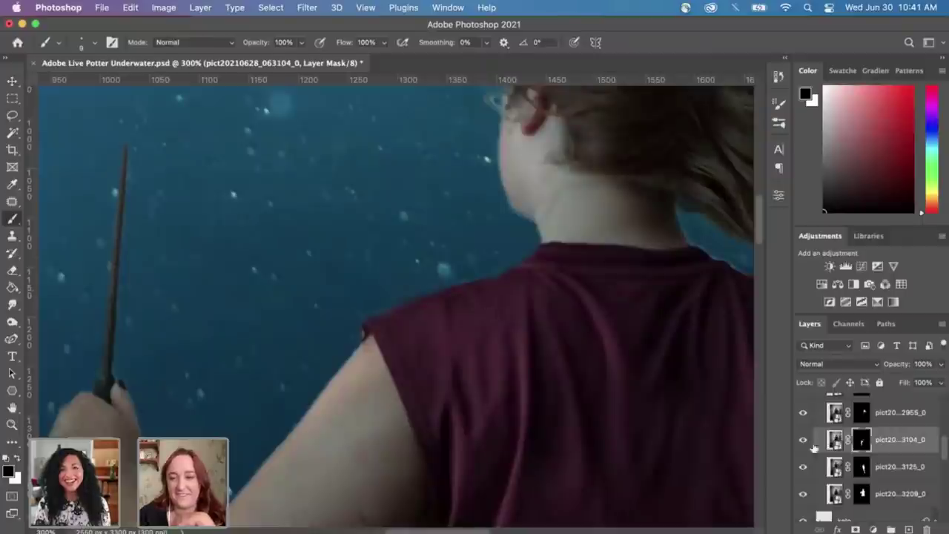
{"action": "left_click", "coordinate": [862, 412]}
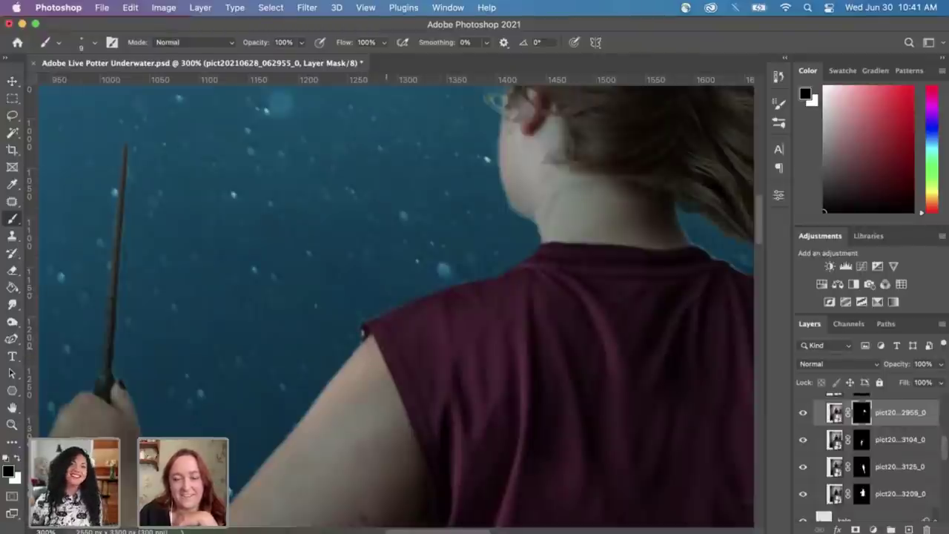
{"action": "scroll", "coordinate": [509, 307], "scroll_direction": "right", "scroll_amount": 3}
{"action": "scroll", "coordinate": [509, 308], "scroll_direction": "up", "scroll_amount": 2}
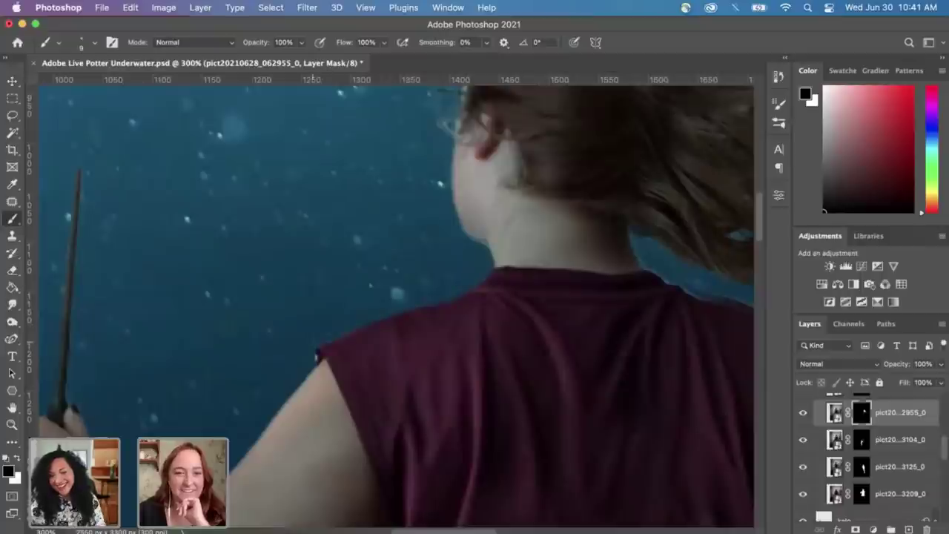
{"action": "left_click_drag", "start_coordinate": [598, 197], "coordinate": [448, 330]}
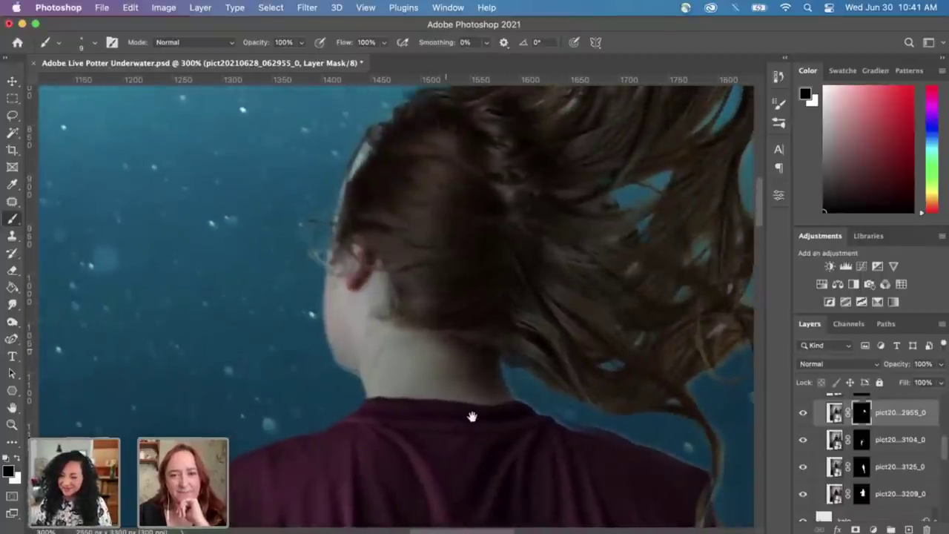
{"action": "left_click_drag", "start_coordinate": [470, 413], "coordinate": [356, 322]}
{"action": "scroll", "coordinate": [482, 356], "scroll_direction": "right", "scroll_amount": 2}
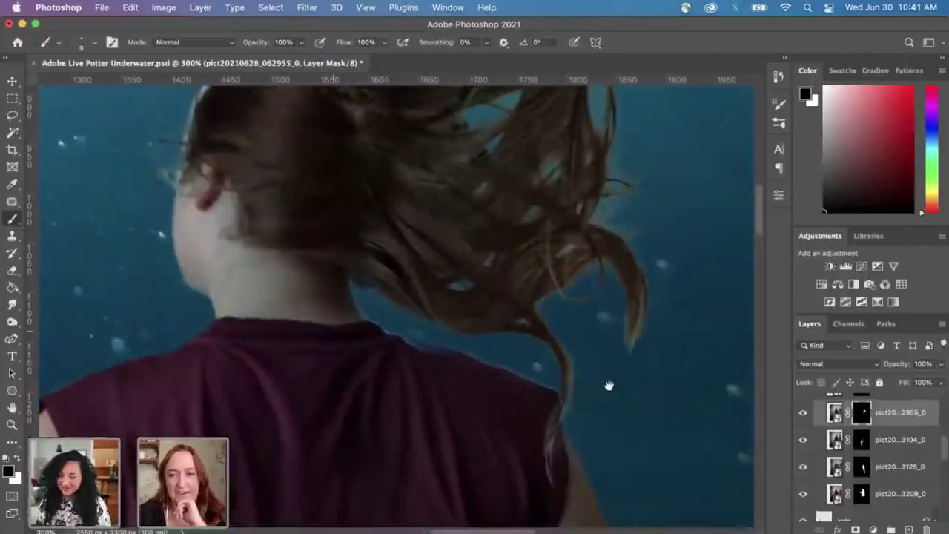
Step: Compare the top, 063104 and 063209 layers by toggling visibility, then target the 063209 mask
{"action": "left_click", "coordinate": [803, 413]}
{"action": "left_click", "coordinate": [803, 415]}
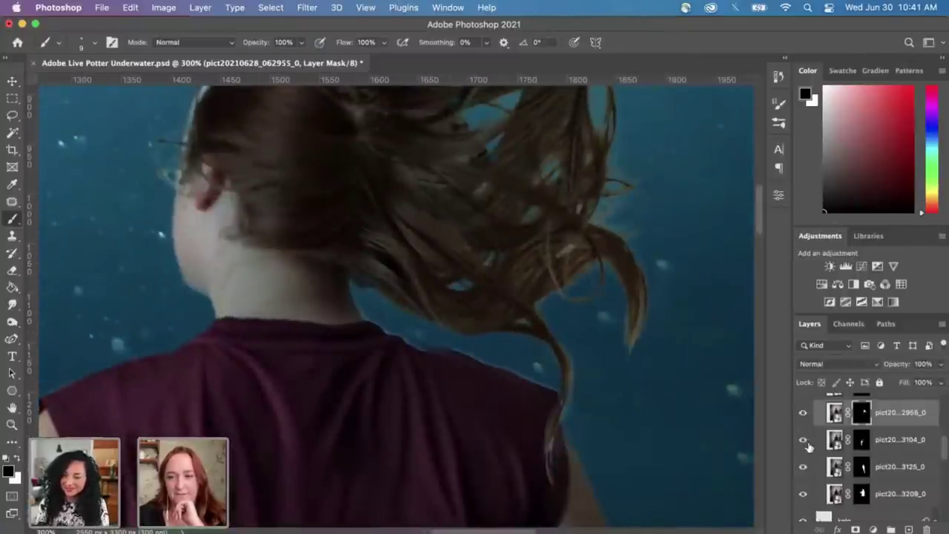
{"action": "left_click", "coordinate": [803, 440]}
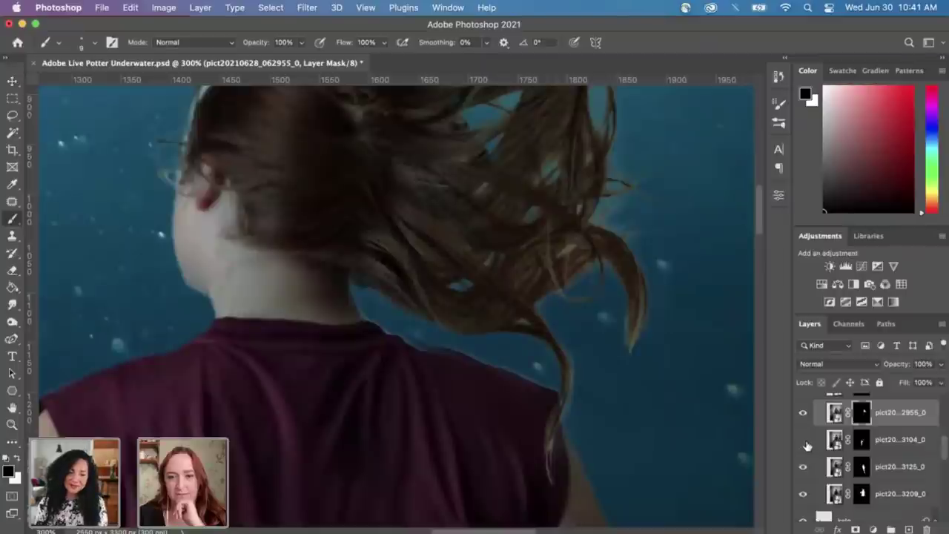
{"action": "left_click", "coordinate": [803, 467]}
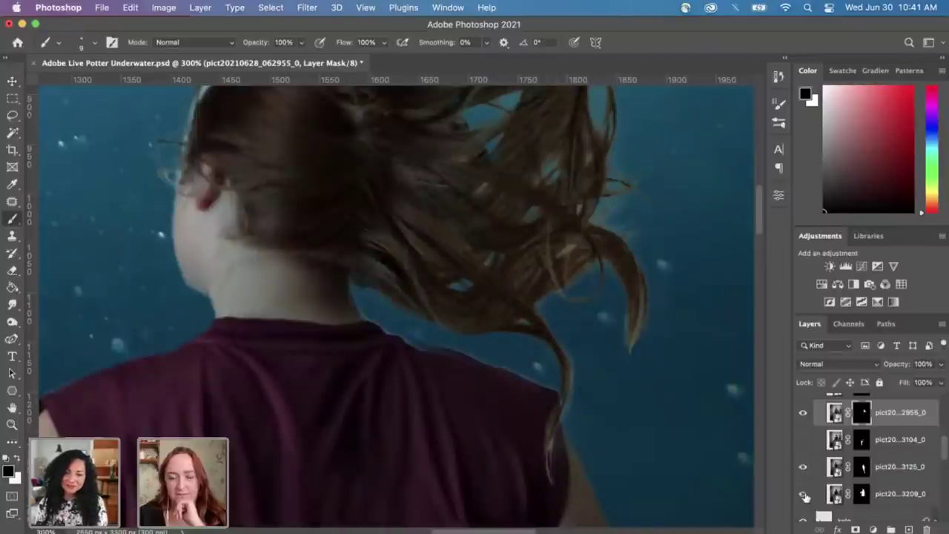
{"action": "left_click", "coordinate": [803, 494]}
{"action": "left_click", "coordinate": [804, 494]}
{"action": "left_click", "coordinate": [861, 494]}
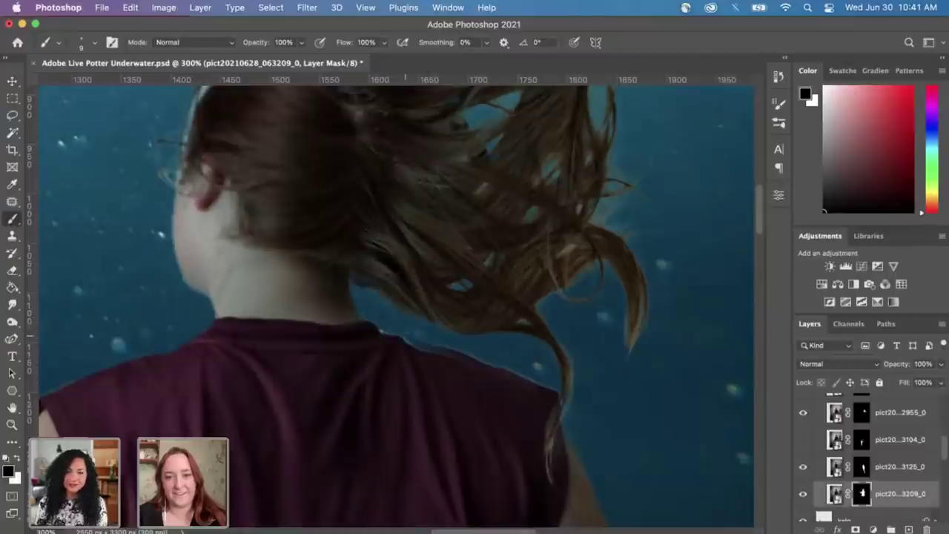
Step: Toggle the 062955 layer to compare the shirt and hair, then target its mask
{"action": "left_click", "coordinate": [803, 440]}
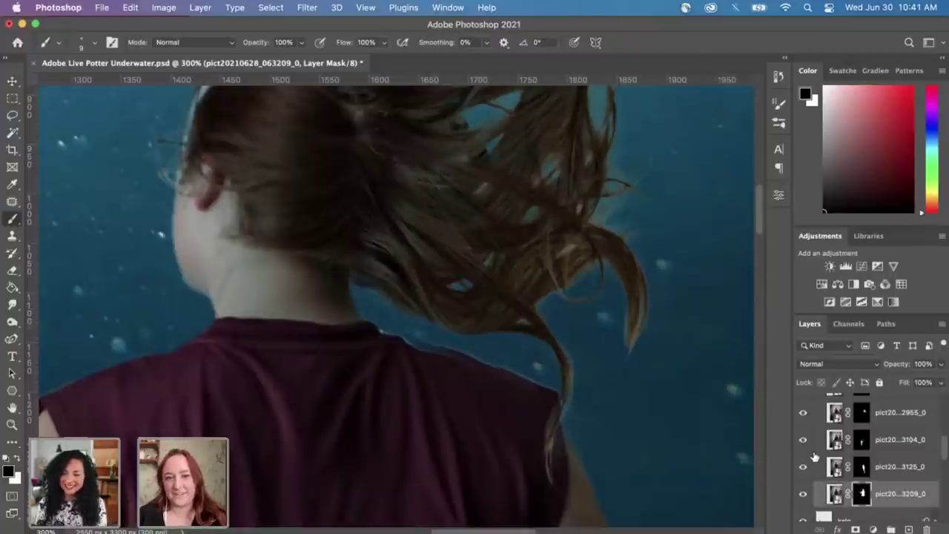
{"action": "left_click", "coordinate": [803, 414]}
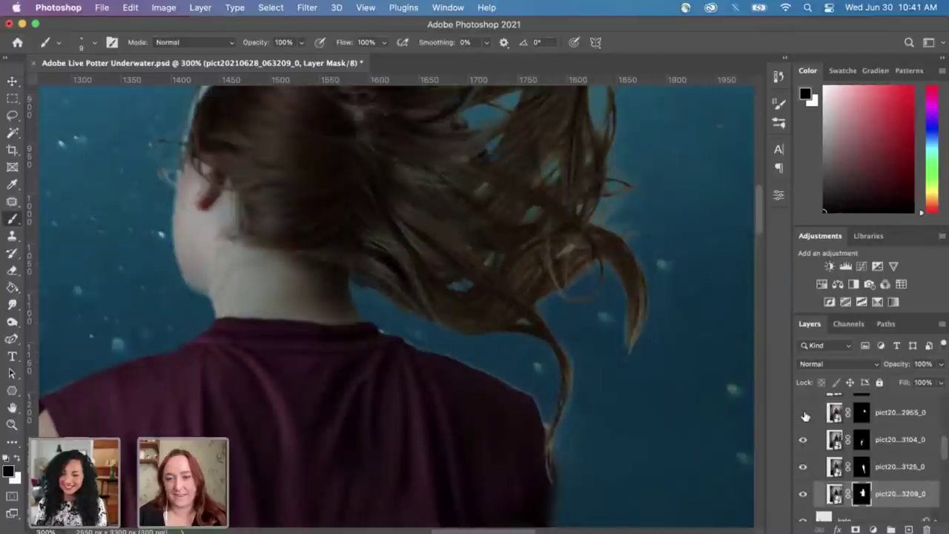
{"action": "left_click", "coordinate": [804, 414]}
{"action": "left_click", "coordinate": [803, 416]}
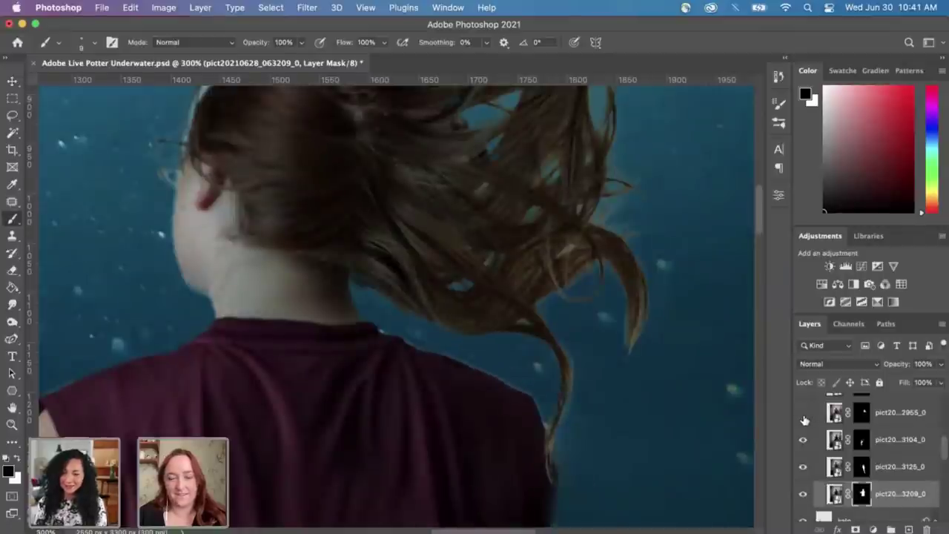
{"action": "left_click", "coordinate": [804, 414]}
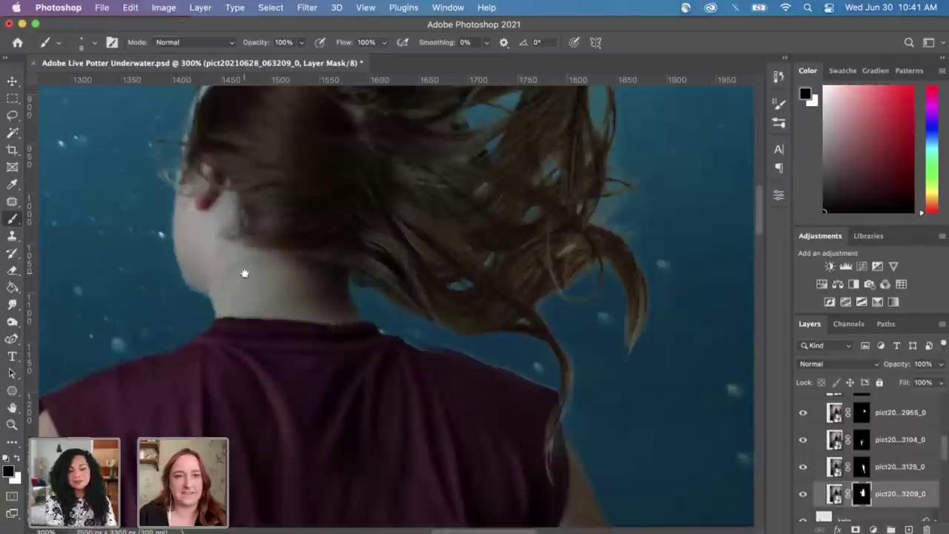
{"action": "left_click_drag", "start_coordinate": [245, 272], "coordinate": [323, 348]}
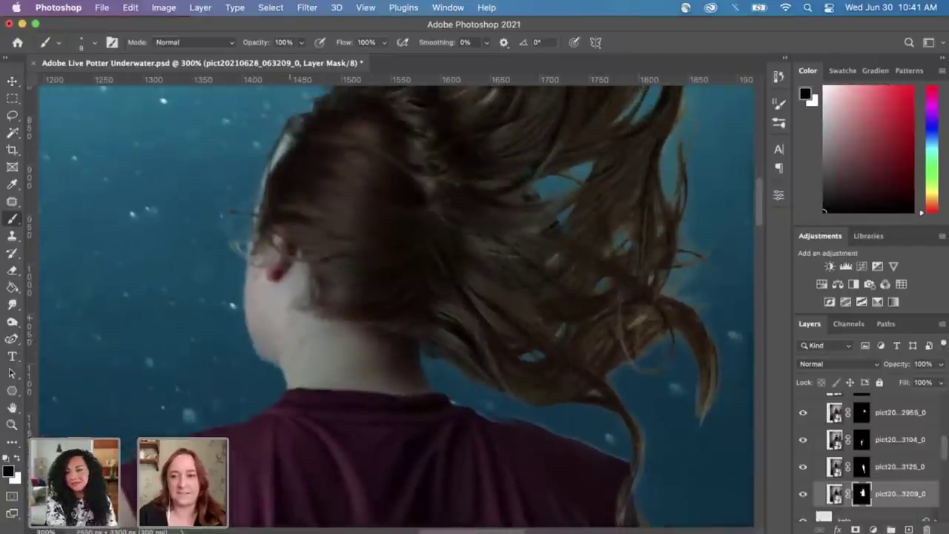
{"action": "left_click", "coordinate": [803, 414]}
{"action": "left_click", "coordinate": [804, 412]}
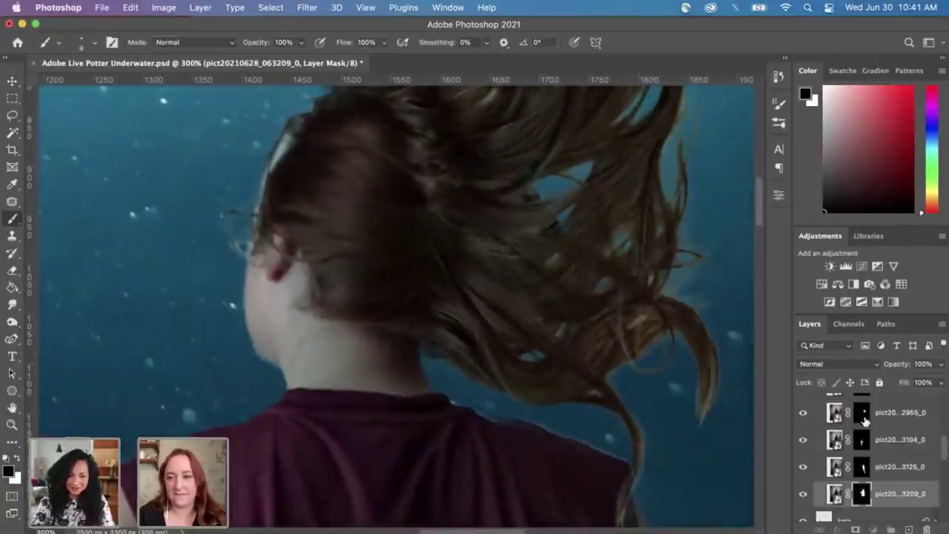
{"action": "left_click", "coordinate": [862, 412]}
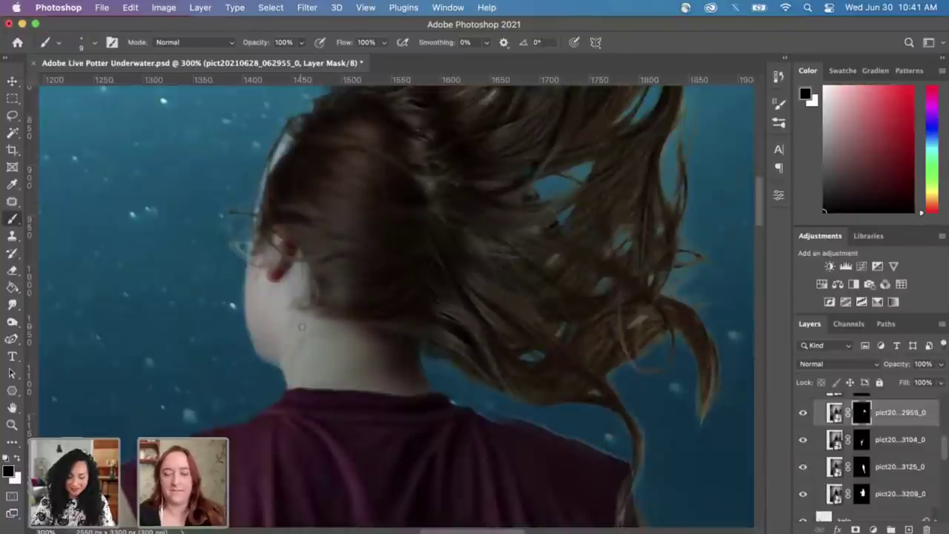
Step: Enlarge the brush to 25, compare the top layer around the hair tips, then shrink the brush to 8
{"action": "key", "text": "bracketright"}
{"action": "key", "text": "bracketright"}
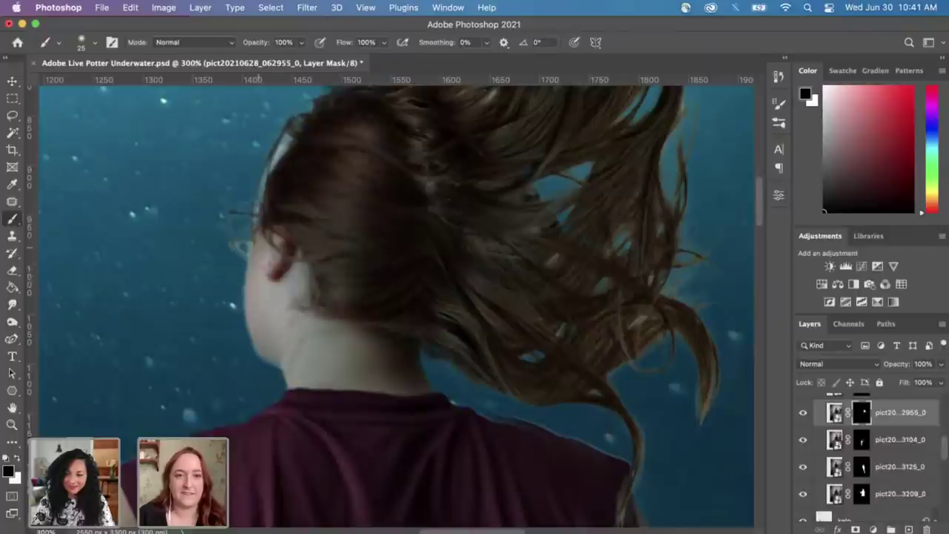
{"action": "left_click", "coordinate": [803, 413]}
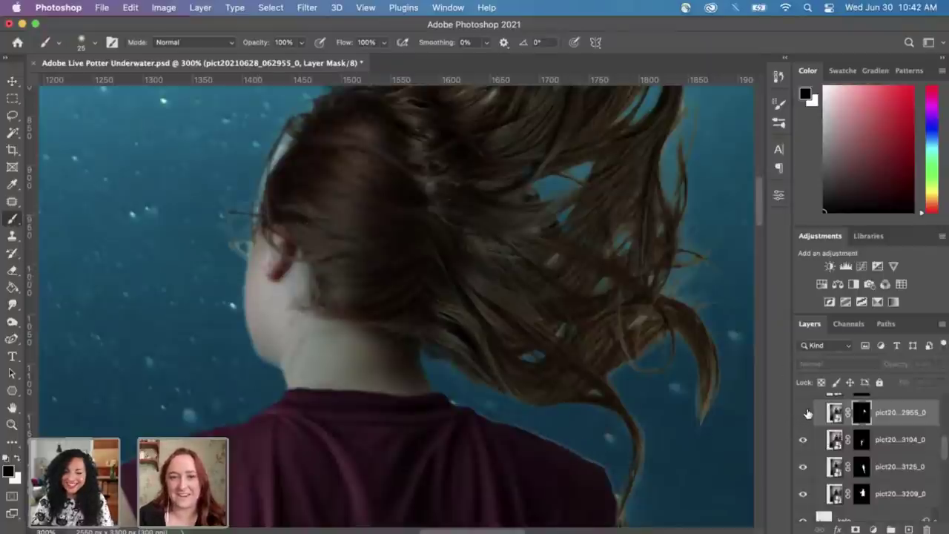
{"action": "left_click", "coordinate": [803, 414]}
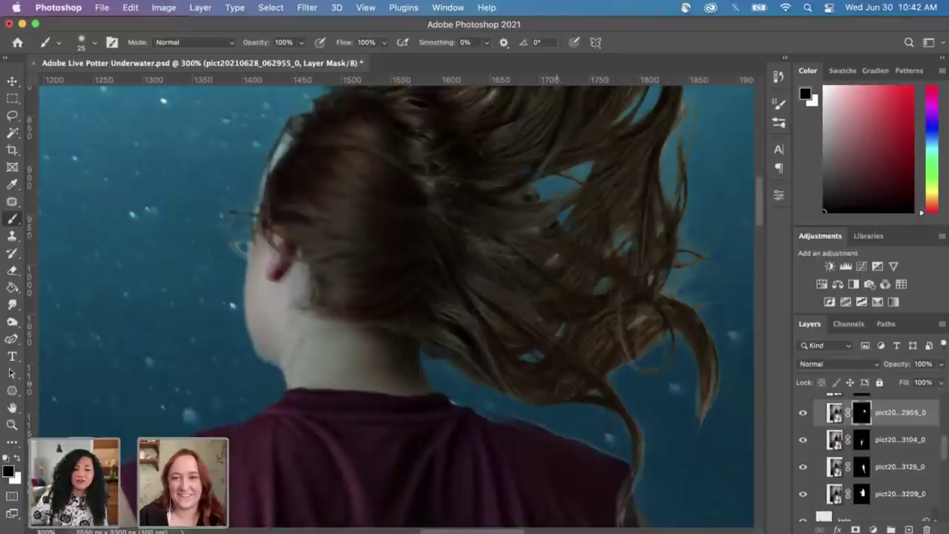
{"action": "scroll", "coordinate": [558, 344], "scroll_direction": "right", "scroll_amount": 5}
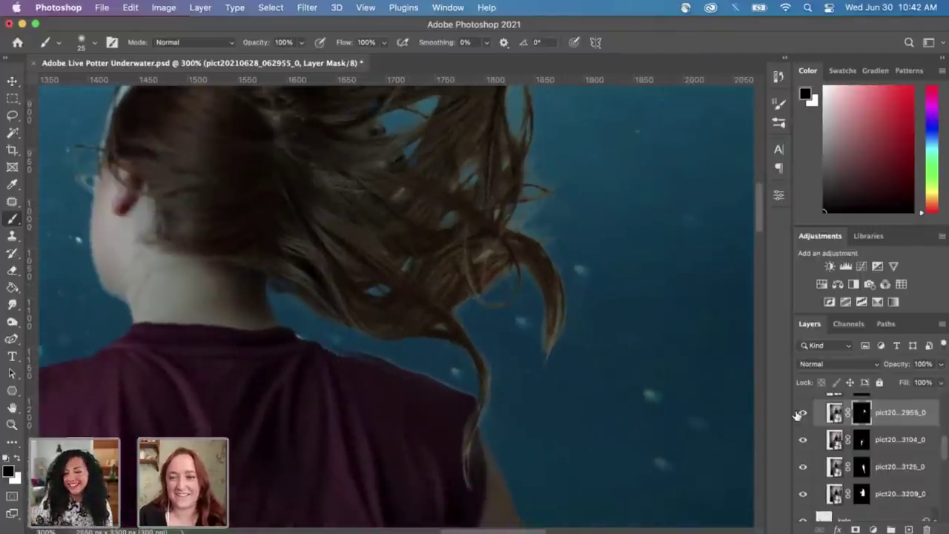
{"action": "left_click", "coordinate": [803, 413]}
{"action": "left_click", "coordinate": [803, 413]}
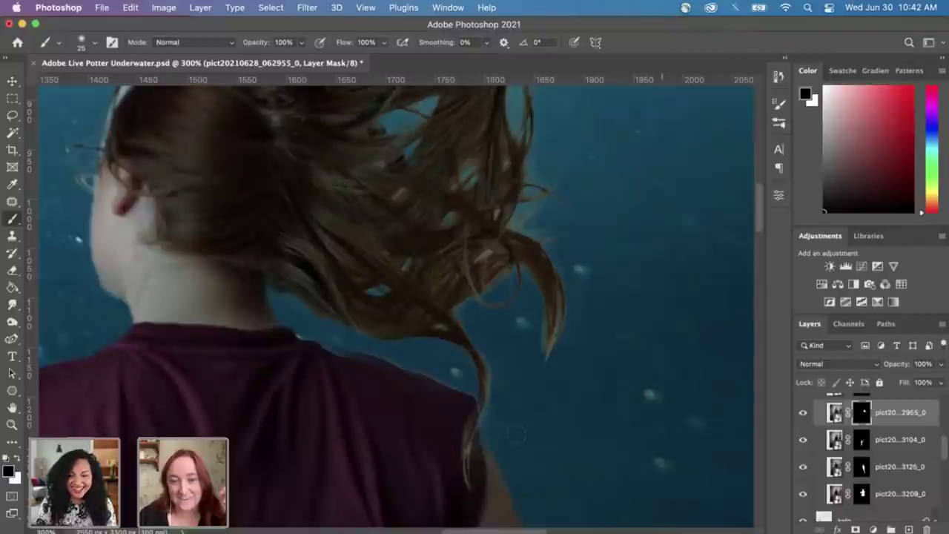
{"action": "scroll", "coordinate": [491, 260], "scroll_direction": "down", "scroll_amount": 5}
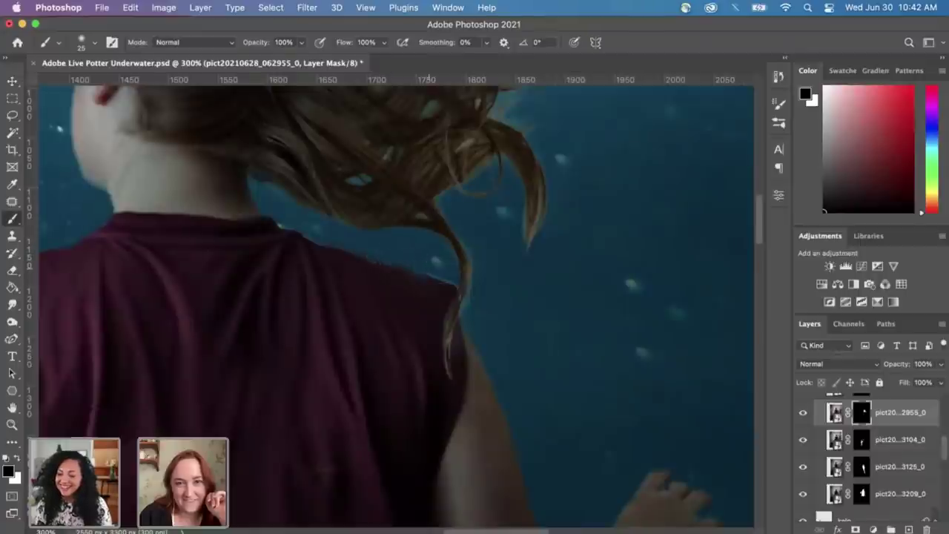
{"action": "key", "text": "bracketleft"}
{"action": "key", "text": "bracketleft"}
{"action": "key", "text": "bracketleft"}
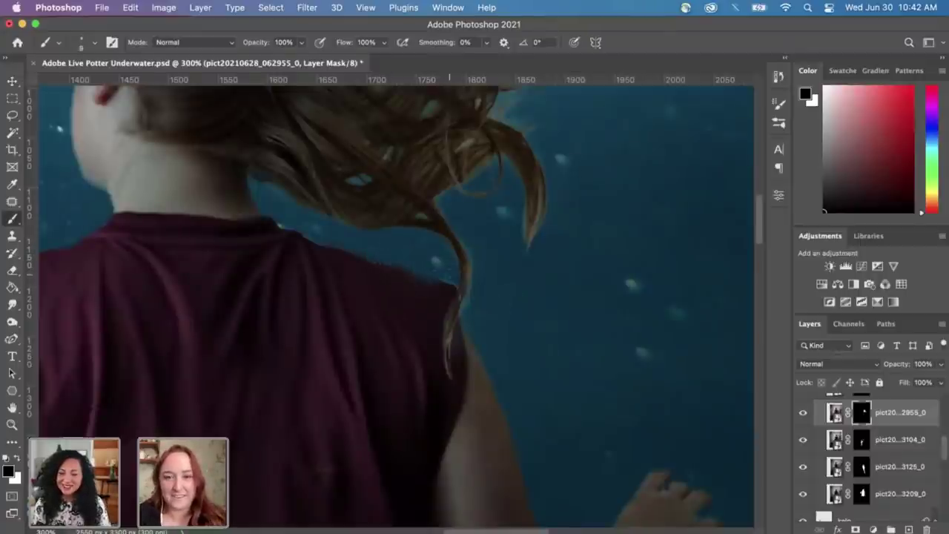
Step: Toggle each girl layer to check the shoulder edge, then target the 063209 layer mask
{"action": "left_click", "coordinate": [803, 412]}
{"action": "left_click", "coordinate": [802, 412]}
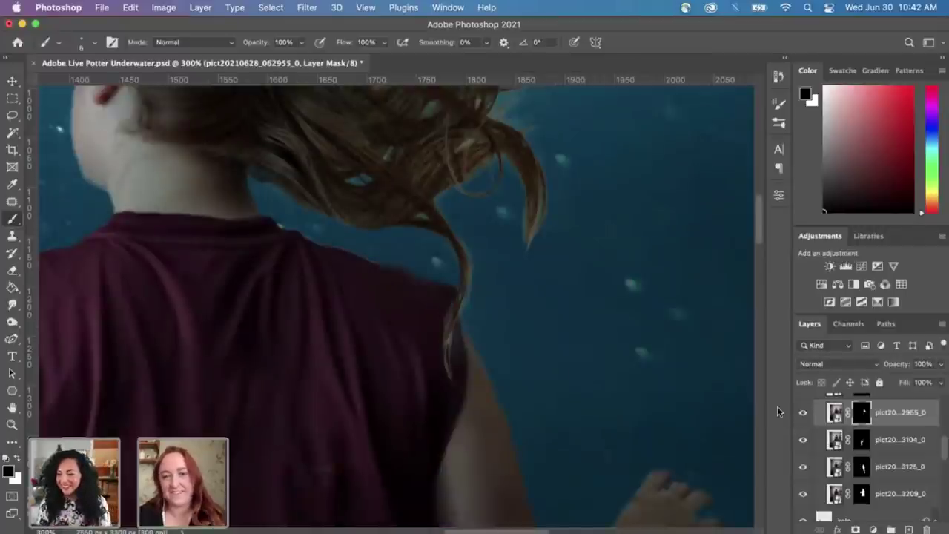
{"action": "left_click", "coordinate": [804, 440]}
{"action": "left_click", "coordinate": [803, 440]}
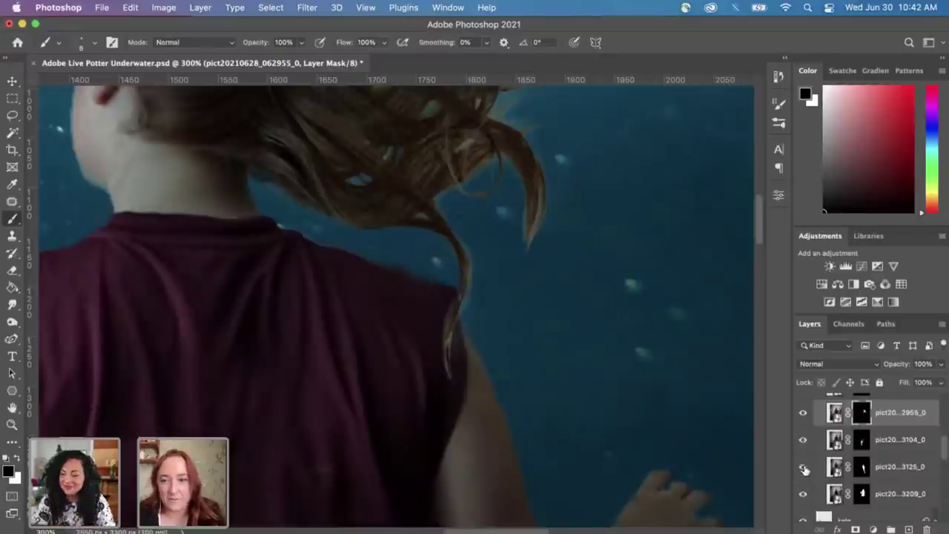
{"action": "left_click", "coordinate": [804, 467]}
{"action": "left_click", "coordinate": [804, 467]}
{"action": "left_click", "coordinate": [803, 493]}
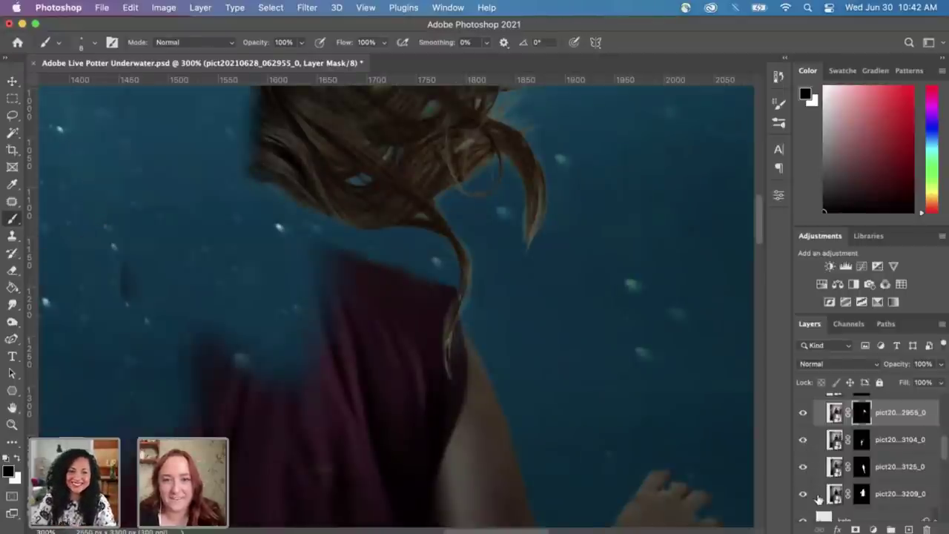
{"action": "left_click", "coordinate": [802, 493]}
{"action": "left_click", "coordinate": [860, 497]}
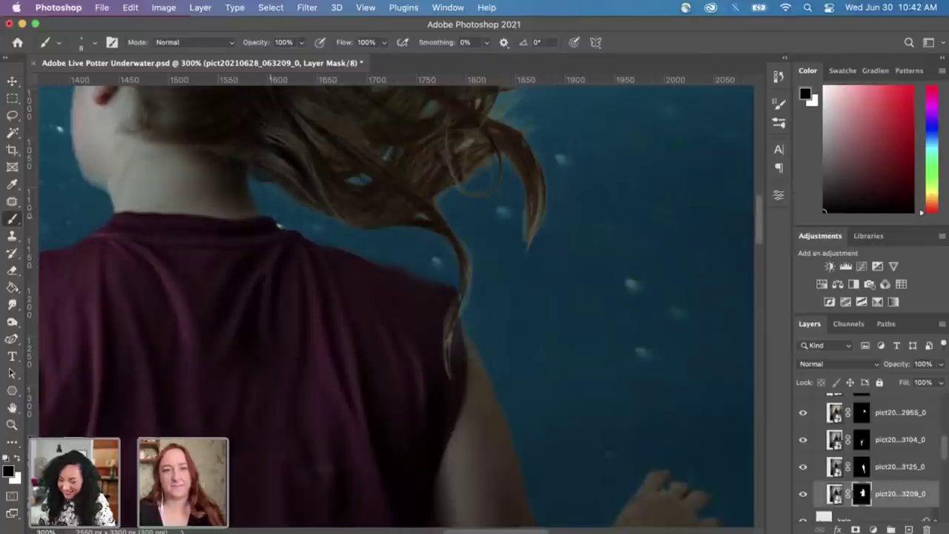
{"action": "key", "text": "super+minus"}
{"action": "key", "text": "super+minus"}
{"action": "key", "text": "super+minus"}
{"action": "key", "text": "super+minus"}
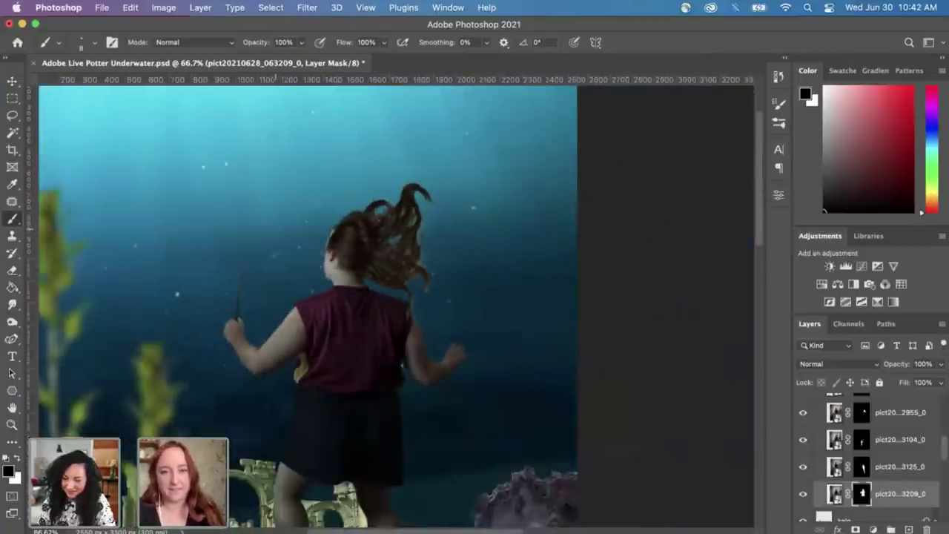
{"action": "scroll", "coordinate": [308, 308], "scroll_direction": "down", "scroll_amount": 3}
{"action": "scroll", "coordinate": [308, 308], "scroll_direction": "down", "scroll_amount": 2}
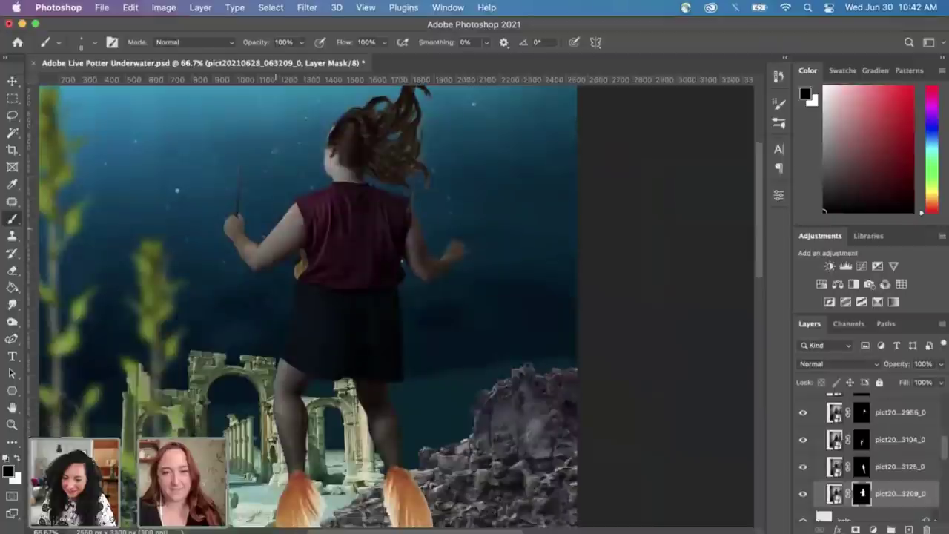
{"action": "key", "text": "super+minus"}
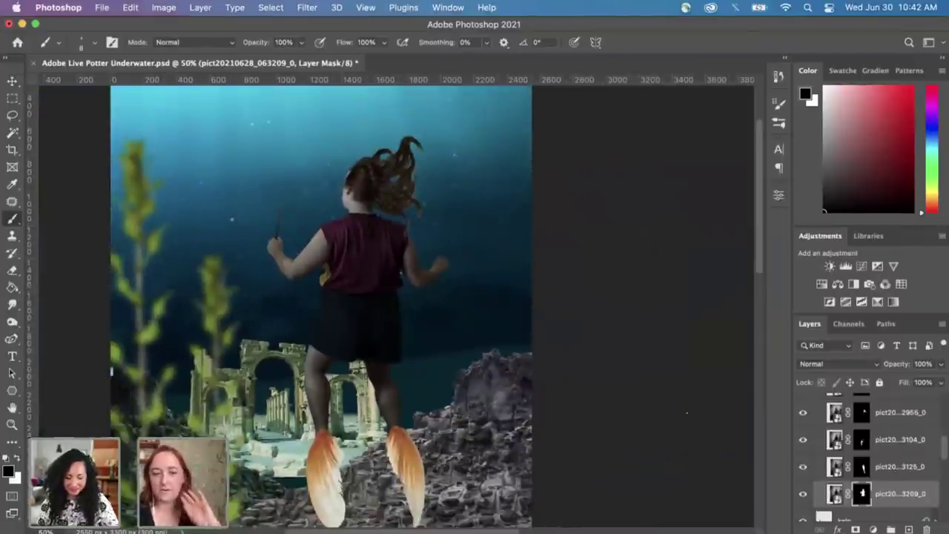
{"action": "key", "text": "super+plus"}
{"action": "key", "text": "super+plus"}
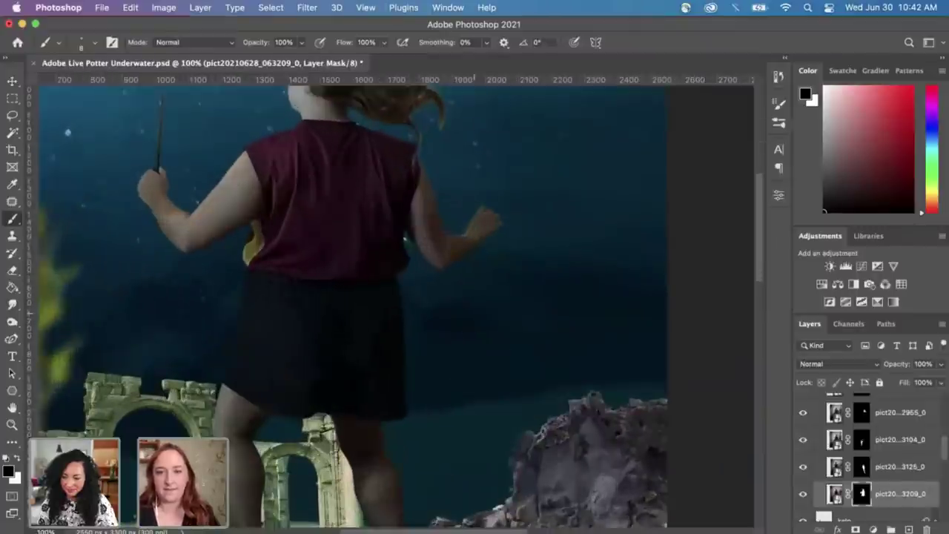
{"action": "scroll", "coordinate": [393, 297], "scroll_direction": "up", "scroll_amount": 3}
{"action": "scroll", "coordinate": [393, 297], "scroll_direction": "left", "scroll_amount": 2}
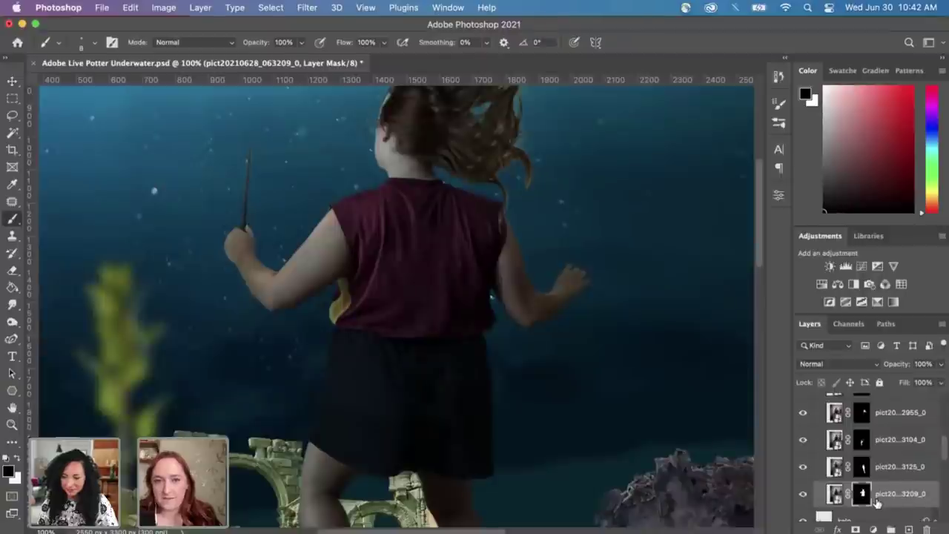
{"action": "scroll", "coordinate": [397, 304], "scroll_direction": "down", "scroll_amount": 2}
{"action": "scroll", "coordinate": [396, 304], "scroll_direction": "up", "scroll_amount": 3}
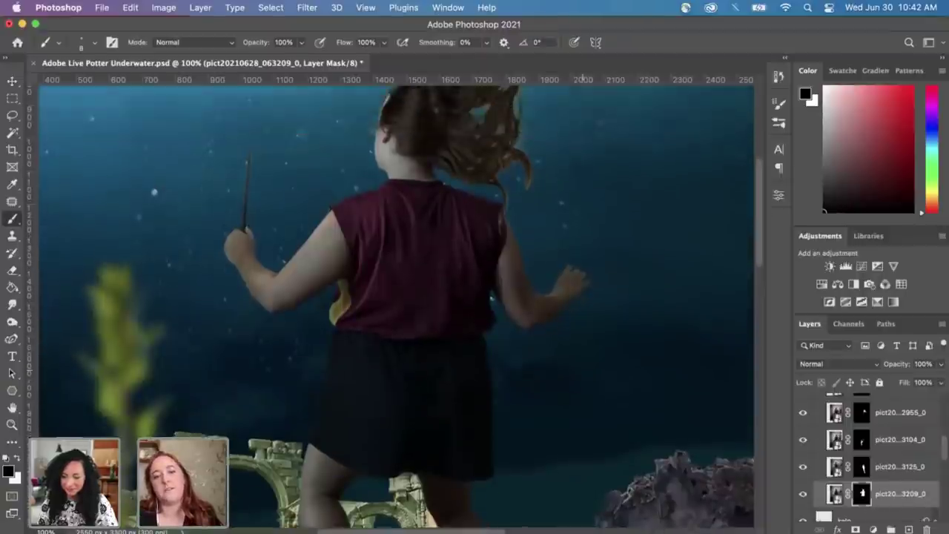
{"action": "key", "text": "super+minus"}
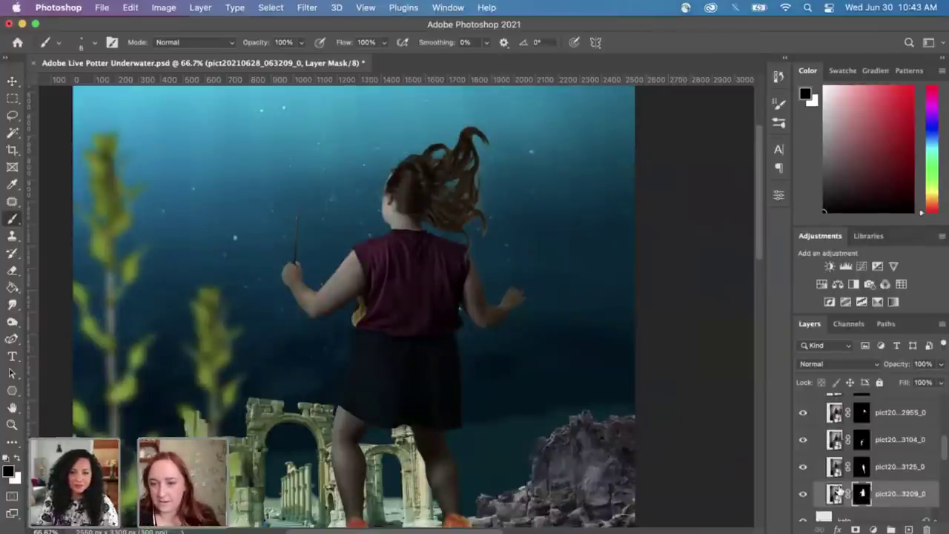
{"action": "left_click", "coordinate": [803, 494]}
{"action": "left_click", "coordinate": [803, 495]}
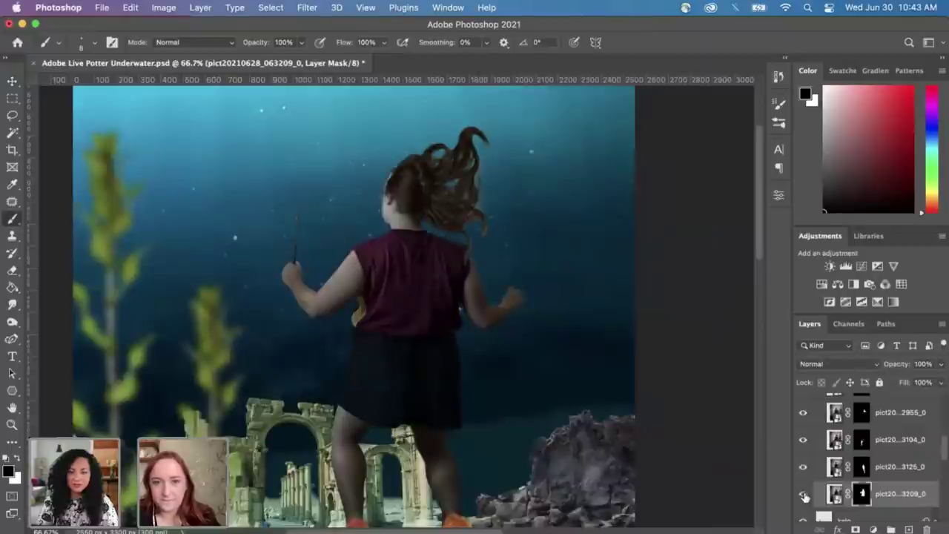
{"action": "key", "text": "super+plus"}
{"action": "key", "text": "super+plus"}
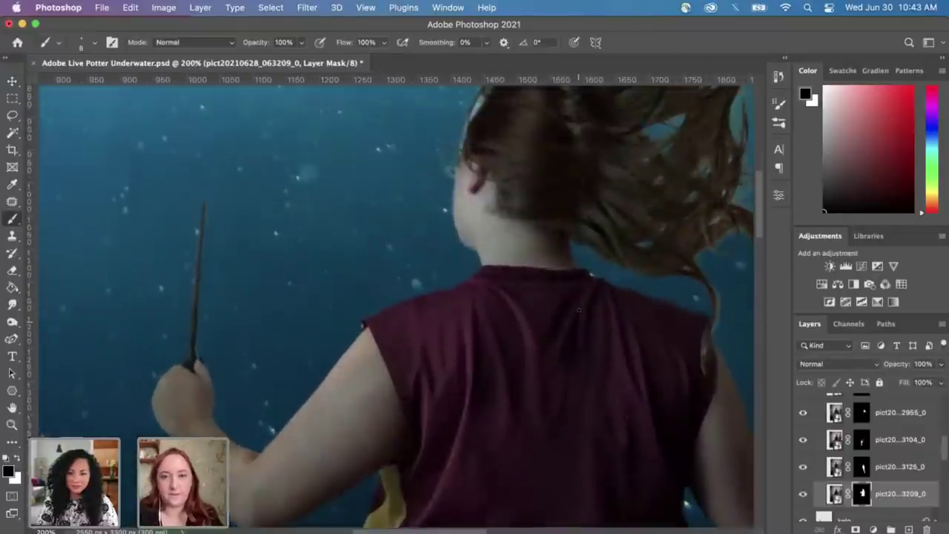
Step: Set the 063209 layer mask's feather to 0.3 px in Properties, then close the panel
{"action": "double_click", "coordinate": [861, 494]}
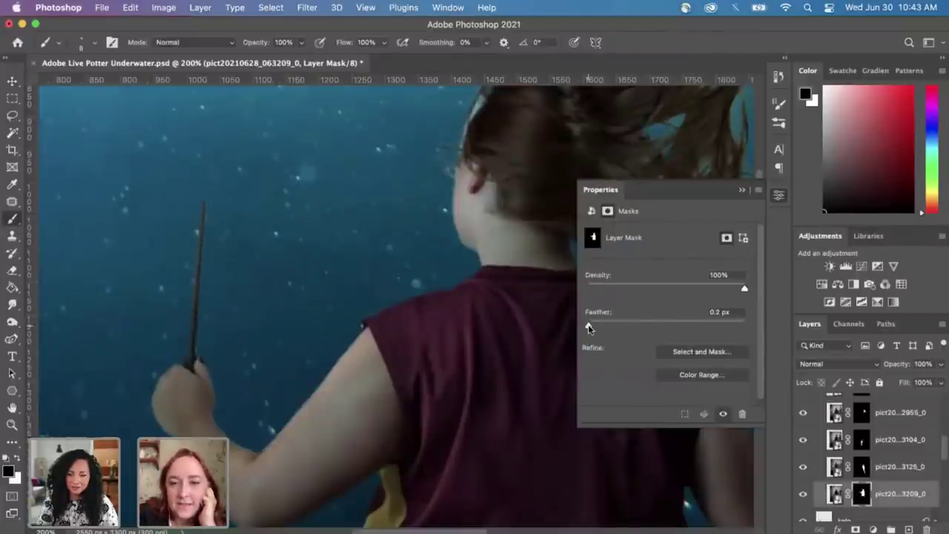
{"action": "left_click_drag", "start_coordinate": [589, 328], "coordinate": [644, 331]}
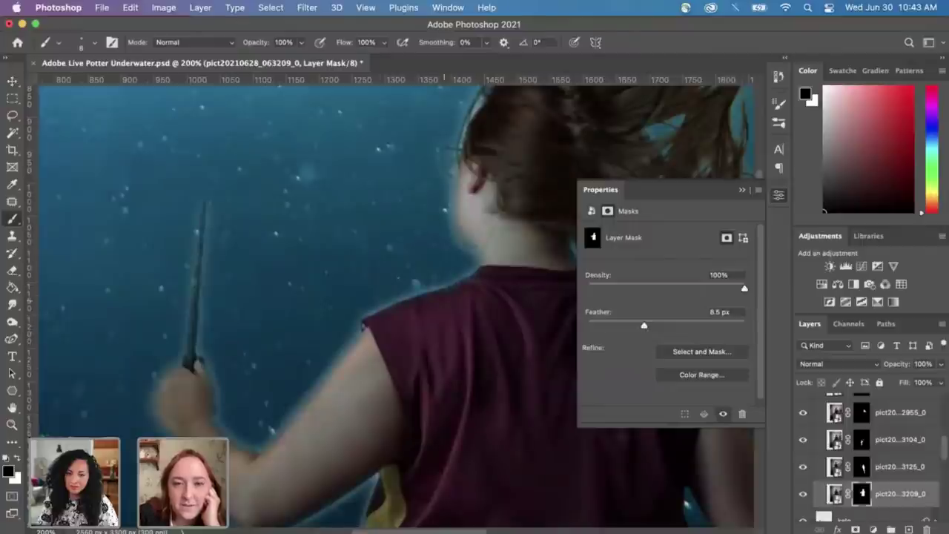
{"action": "left_click_drag", "start_coordinate": [644, 326], "coordinate": [588, 328]}
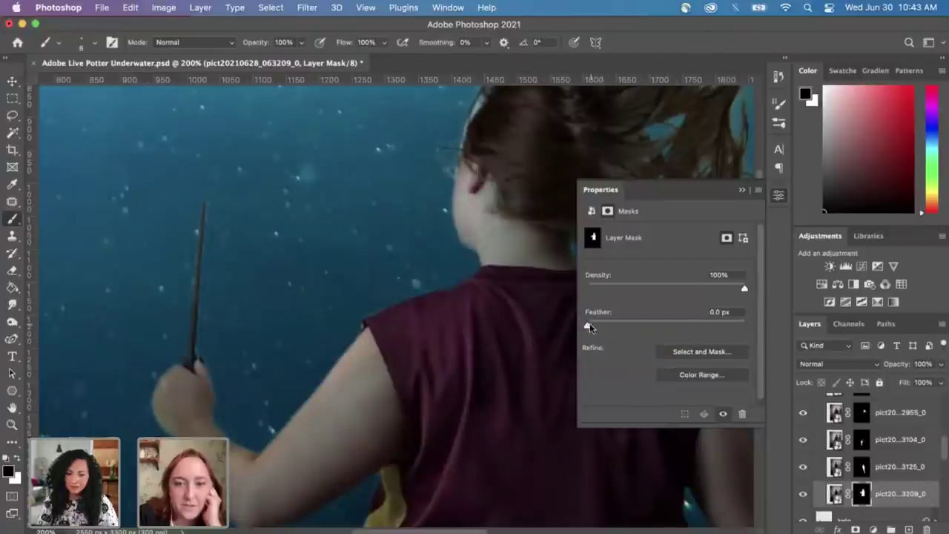
{"action": "mouse_move", "coordinate": [593, 328]}
{"action": "left_mouse_down"}
{"action": "mouse_move", "coordinate": [583, 330]}
{"action": "mouse_move", "coordinate": [598, 329]}
{"action": "left_mouse_up"}
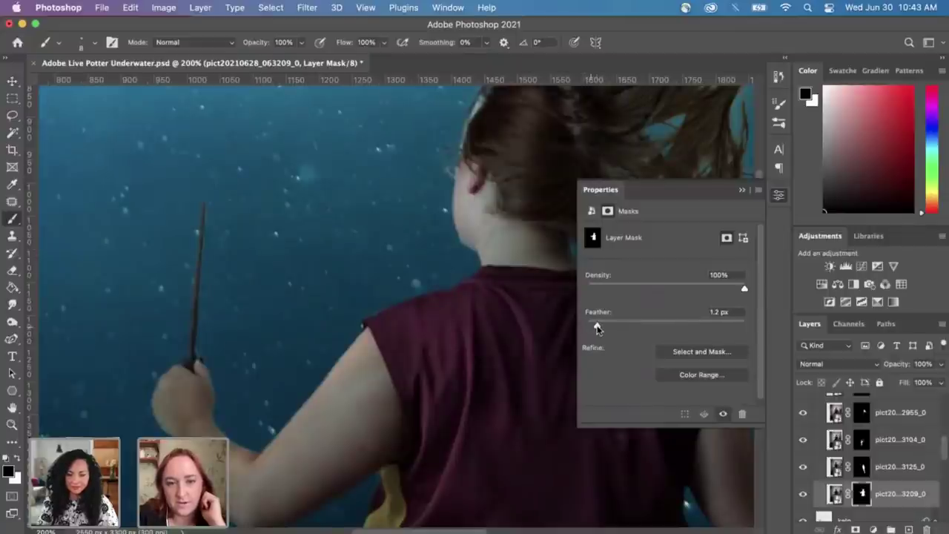
{"action": "scroll", "coordinate": [363, 325], "scroll_direction": "down", "scroll_amount": 3}
{"action": "key", "text": "super+equal"}
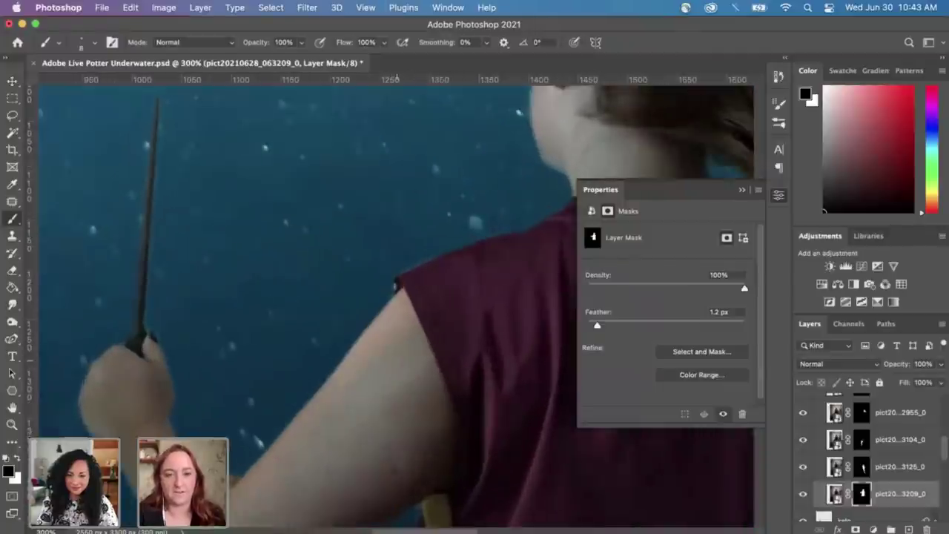
{"action": "scroll", "coordinate": [396, 365], "scroll_direction": "left", "scroll_amount": 3}
{"action": "scroll", "coordinate": [397, 365], "scroll_direction": "left", "scroll_amount": 2}
{"action": "left_click_drag", "start_coordinate": [598, 326], "coordinate": [588, 329]}
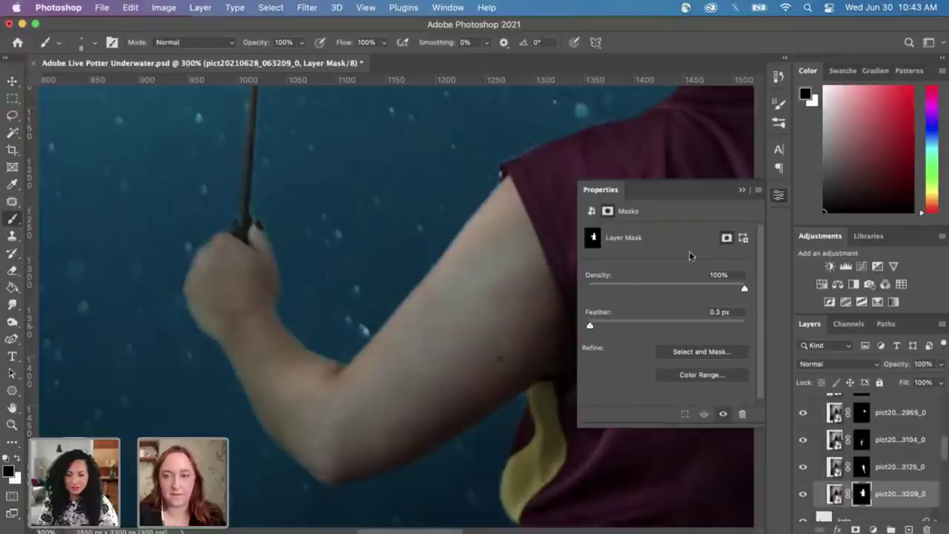
{"action": "left_click", "coordinate": [742, 191]}
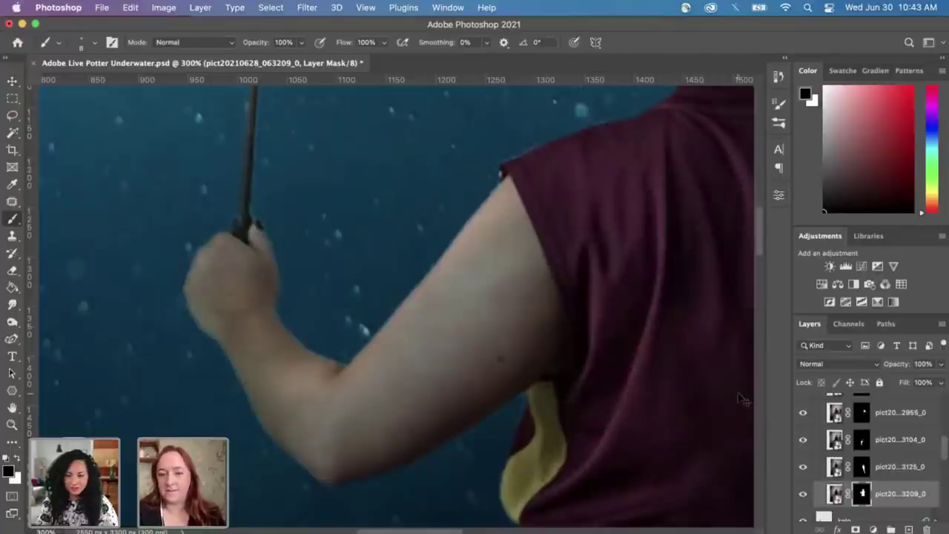
{"action": "key", "text": "super+1"}
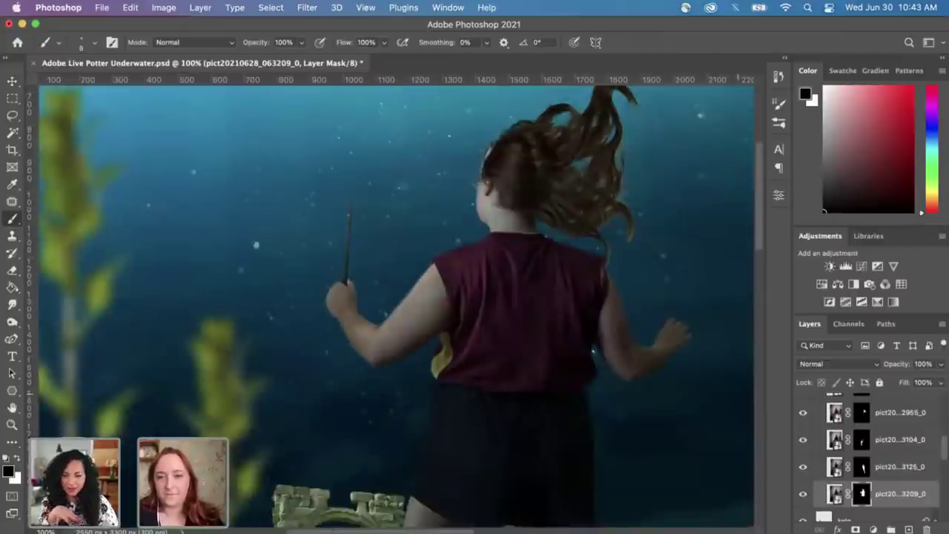
{"action": "scroll", "coordinate": [396, 303], "scroll_direction": "right", "scroll_amount": 3}
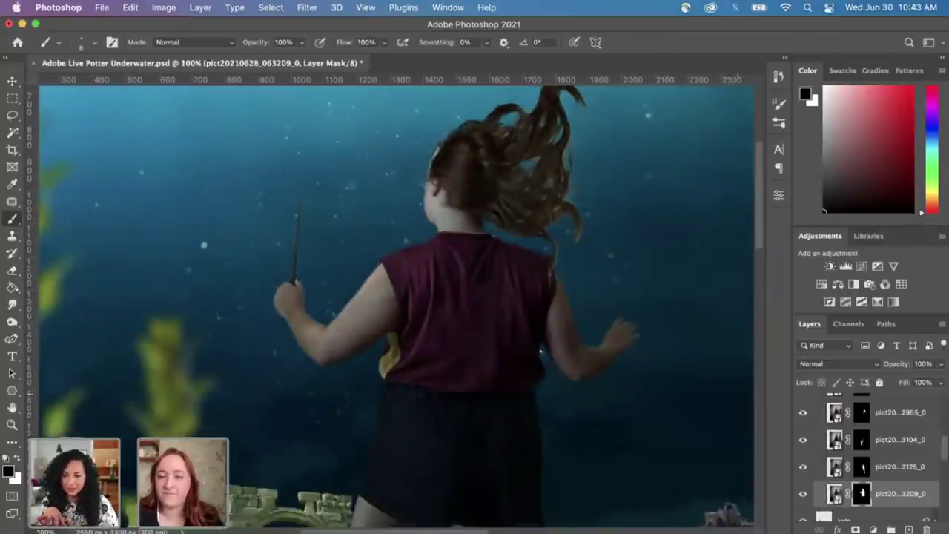
{"action": "scroll", "coordinate": [396, 303], "scroll_direction": "down", "scroll_amount": 1}
{"action": "scroll", "coordinate": [706, 343], "scroll_direction": "down", "scroll_amount": 5}
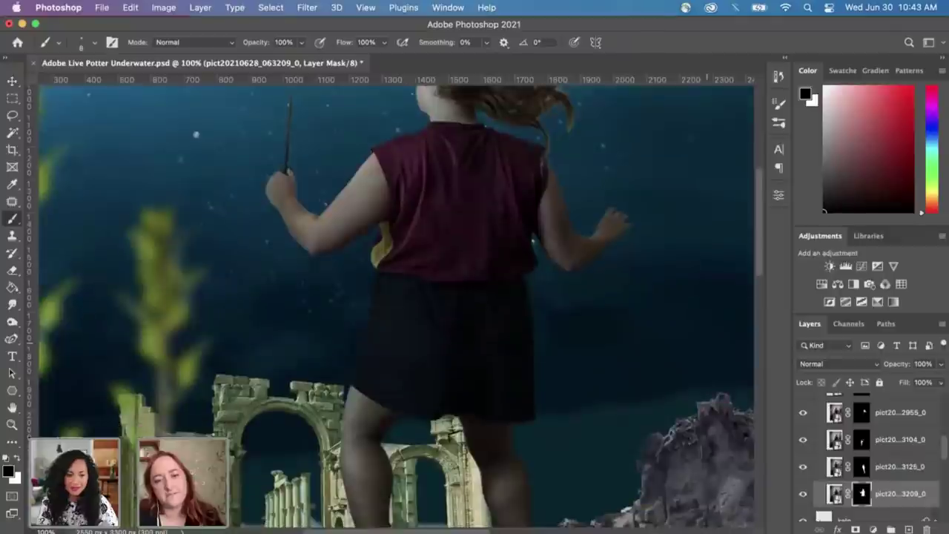
{"action": "key", "text": "super+minus"}
{"action": "key", "text": "super+minus"}
{"action": "key", "text": "super+minus"}
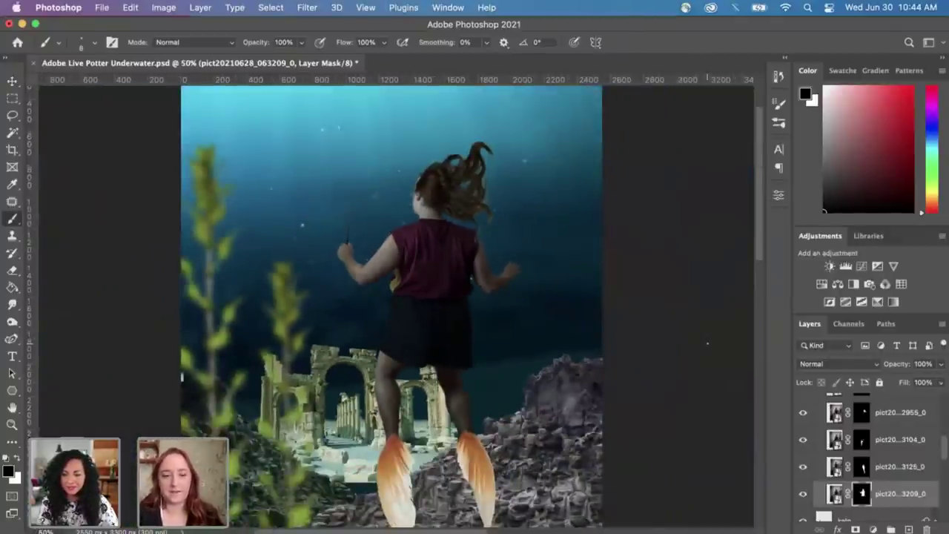
{"action": "key", "text": "super+s"}
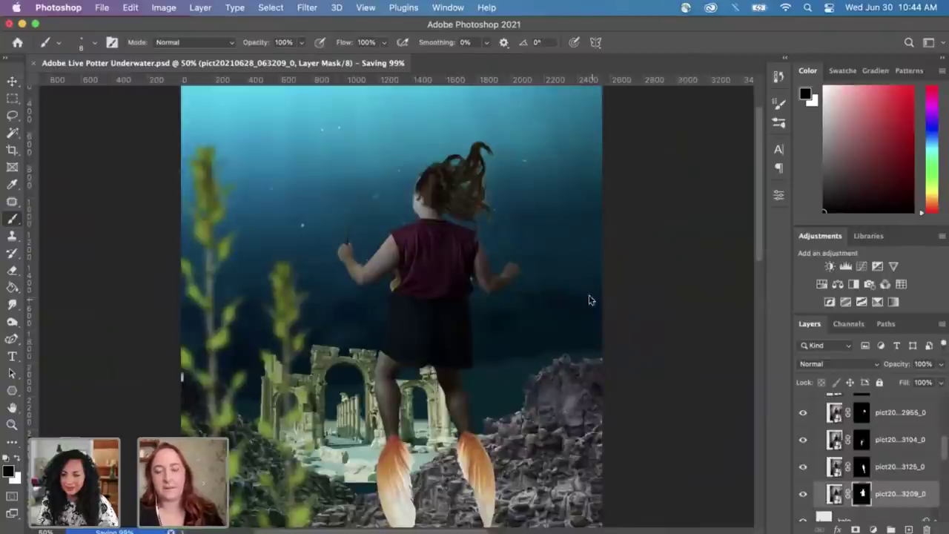
{"action": "scroll", "coordinate": [589, 298], "scroll_direction": "down", "scroll_amount": 2}
{"action": "scroll", "coordinate": [424, 303], "scroll_direction": "down", "scroll_amount": 2}
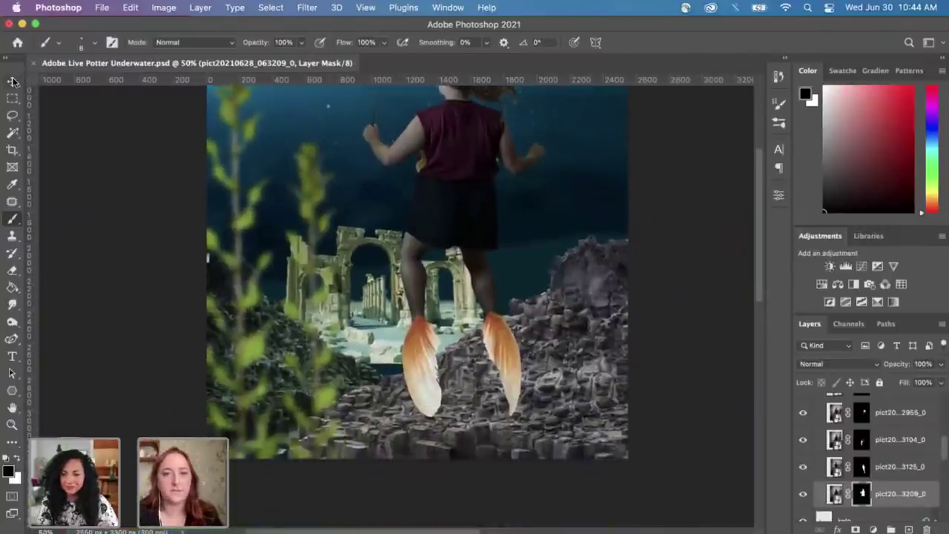
{"action": "left_click", "coordinate": [13, 80]}
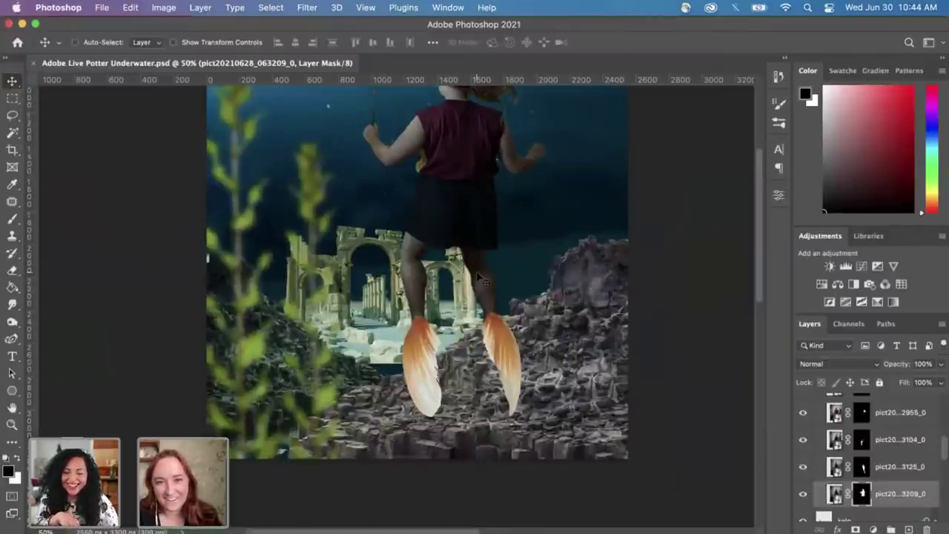
{"action": "scroll", "coordinate": [481, 279], "scroll_direction": "up", "scroll_amount": 10}
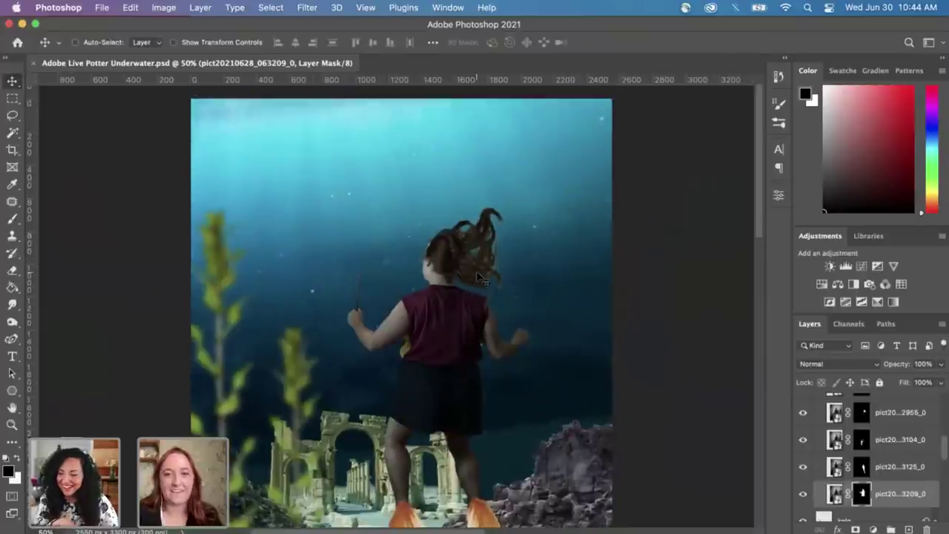
{"action": "scroll", "coordinate": [481, 279], "scroll_direction": "down", "scroll_amount": 5}
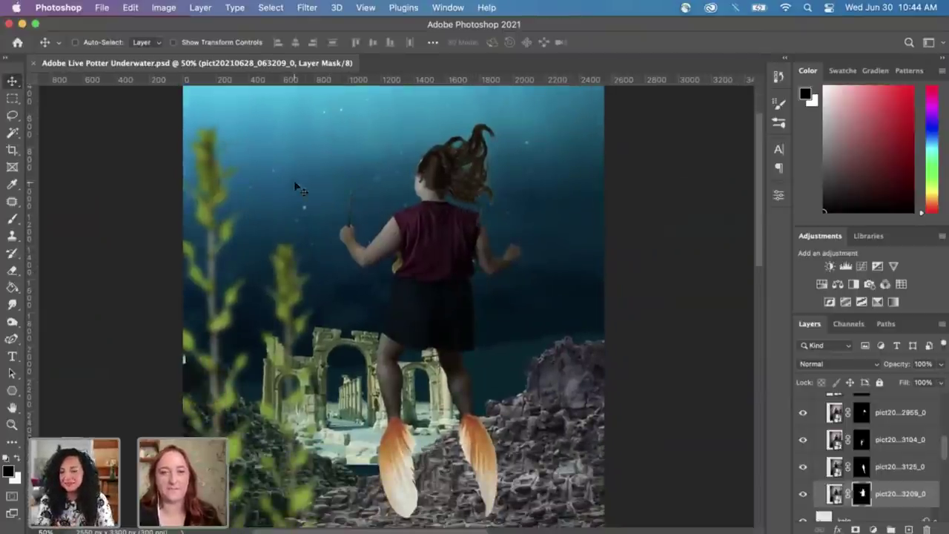
{"action": "scroll", "coordinate": [295, 186], "scroll_direction": "down", "scroll_amount": 3}
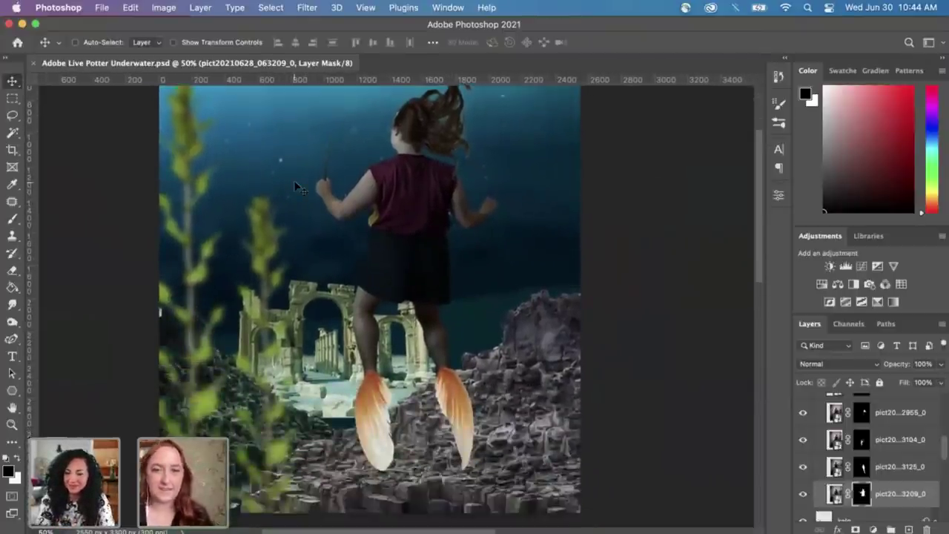
{"action": "scroll", "coordinate": [861, 447], "scroll_direction": "up", "scroll_amount": 5}
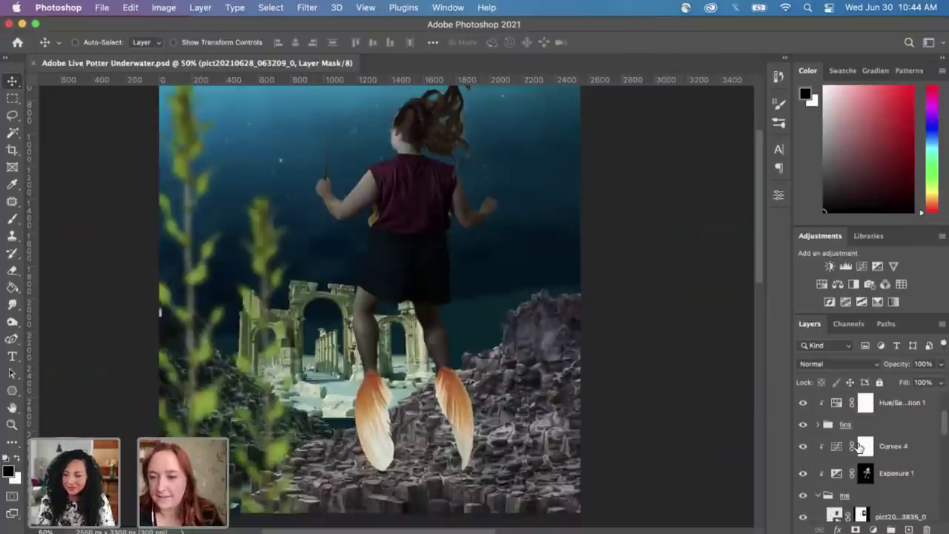
{"action": "left_click", "coordinate": [825, 497]}
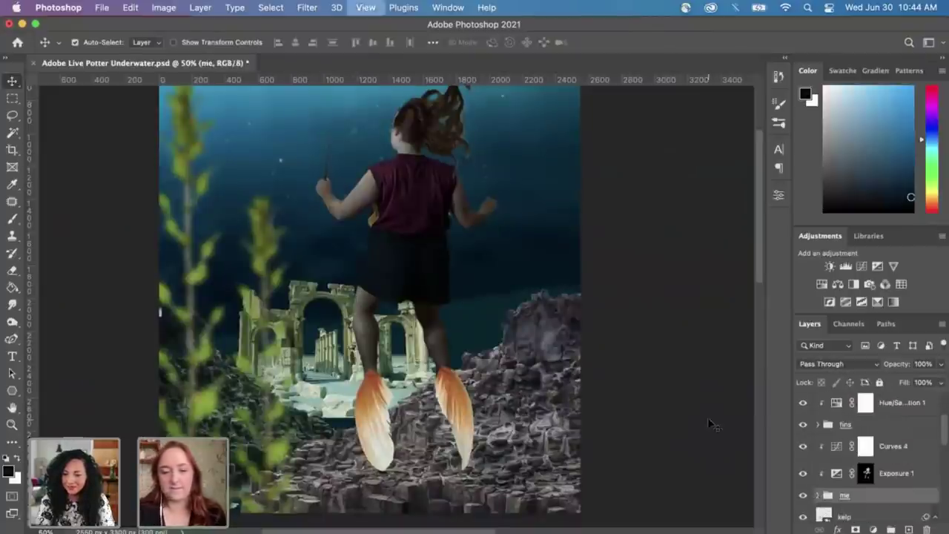
{"action": "key", "text": "super+minus"}
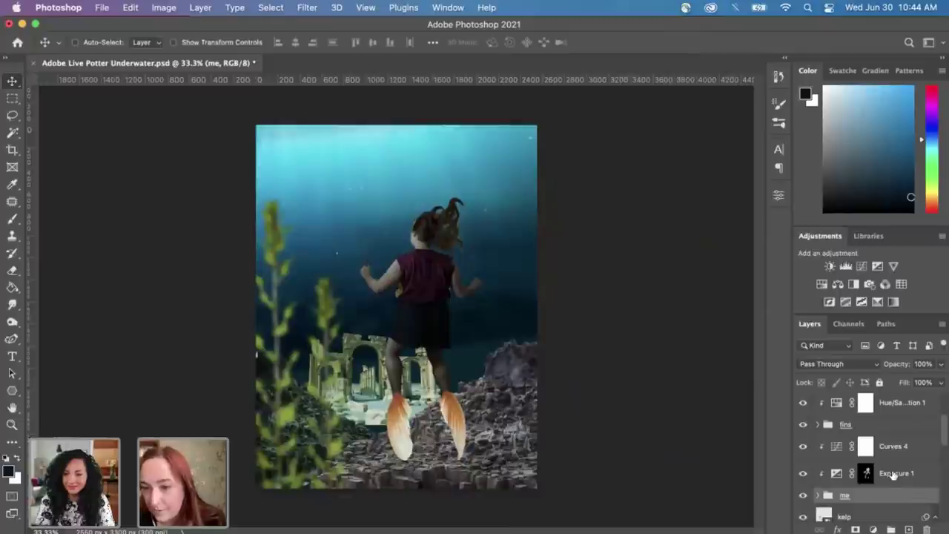
{"action": "scroll", "coordinate": [894, 474], "scroll_direction": "down", "scroll_amount": 10}
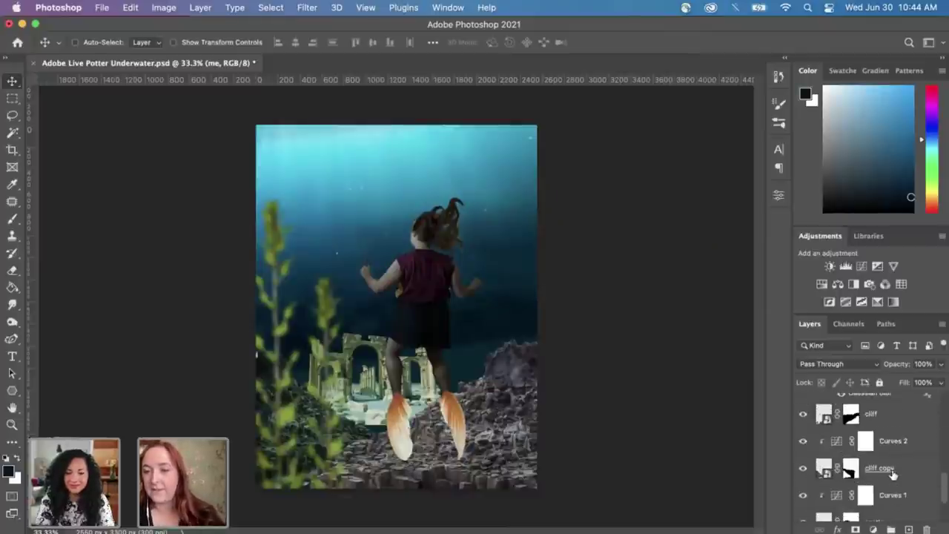
{"action": "scroll", "coordinate": [894, 475], "scroll_direction": "down", "scroll_amount": 4}
Step: Scale the castle layer and Curves 1 down to about 80% and reposition them behind the fins
{"action": "left_click", "coordinate": [874, 455]}
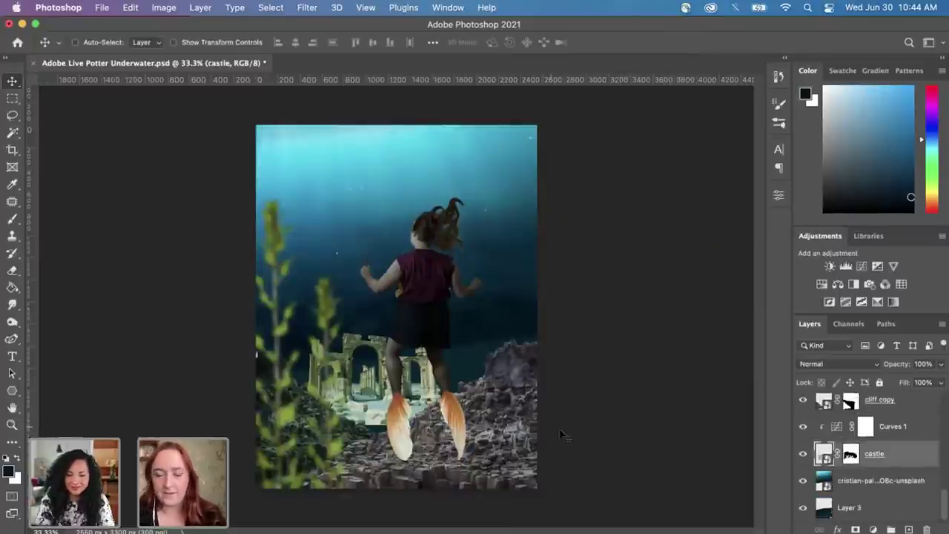
{"action": "left_click", "coordinate": [893, 428], "text": "shift"}
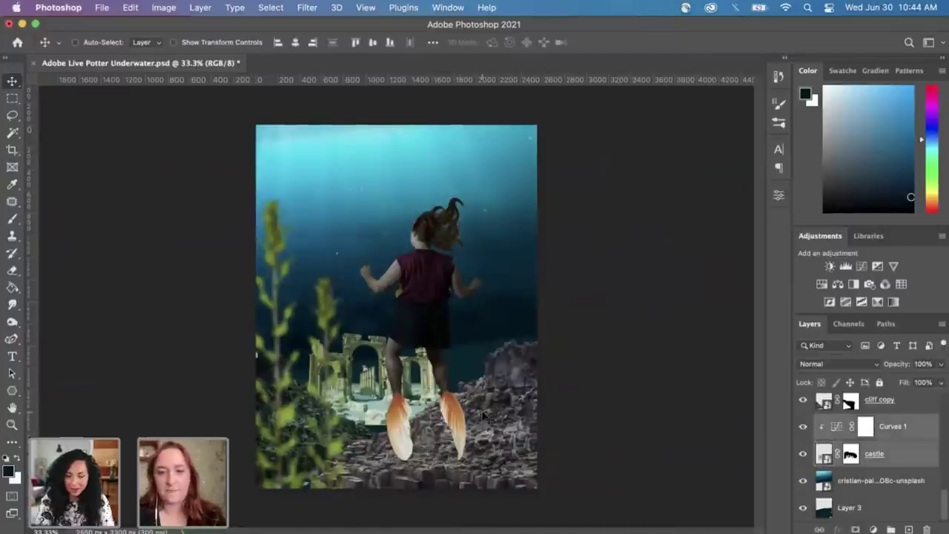
{"action": "key", "text": "ctrl+t"}
{"action": "left_click_drag", "start_coordinate": [353, 378], "coordinate": [353, 367]}
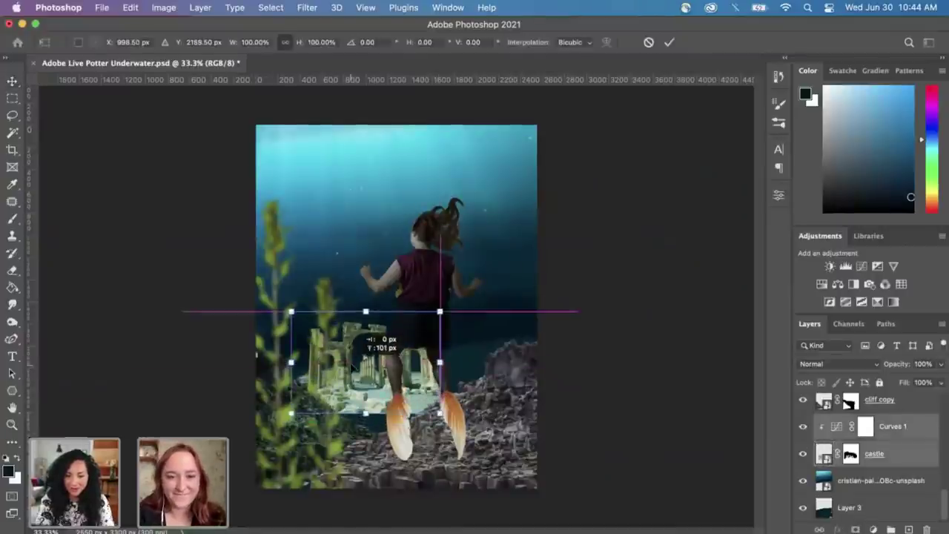
{"action": "left_click_drag", "start_coordinate": [440, 413], "coordinate": [423, 398]}
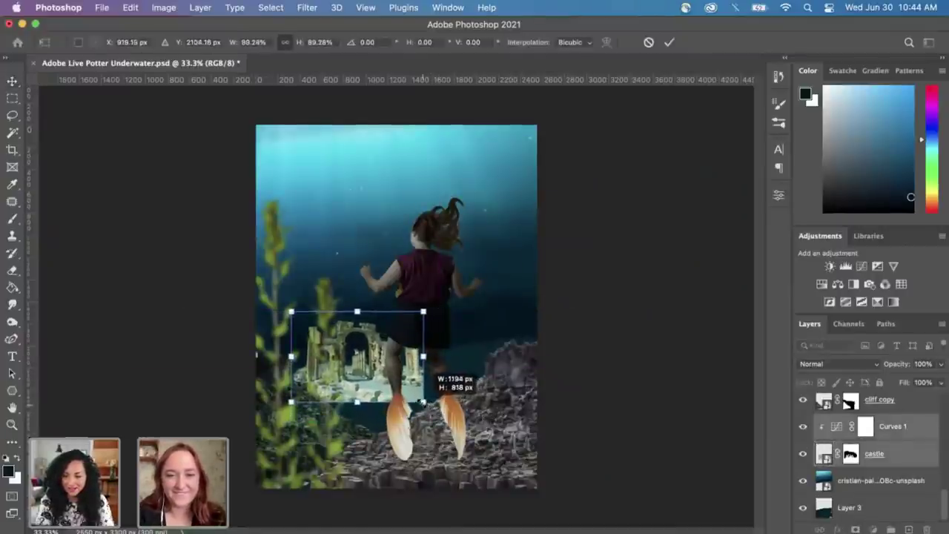
{"action": "mouse_move", "coordinate": [346, 387]}
{"action": "left_mouse_down"}
{"action": "mouse_move", "coordinate": [359, 379]}
{"action": "mouse_move", "coordinate": [354, 386]}
{"action": "left_mouse_up"}
{"action": "left_click_drag", "start_coordinate": [427, 388], "coordinate": [417, 383]}
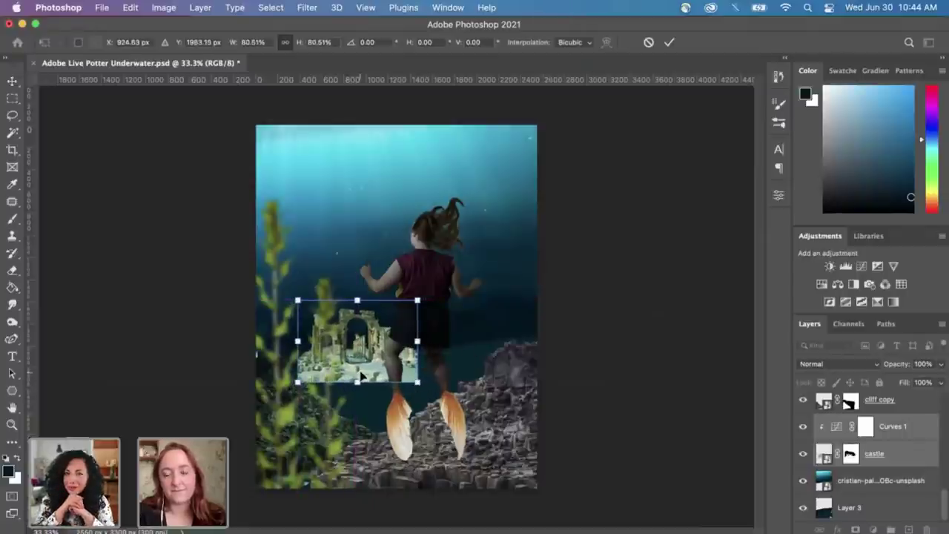
{"action": "left_click_drag", "start_coordinate": [361, 377], "coordinate": [359, 382]}
{"action": "key", "text": "Return"}
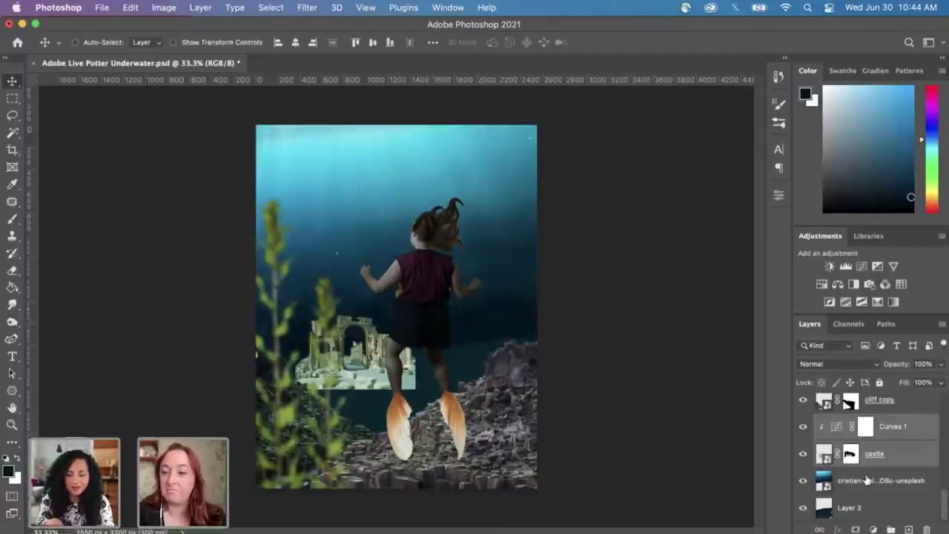
{"action": "scroll", "coordinate": [866, 480], "scroll_direction": "up", "scroll_amount": 1}
Step: Select the cliff layer and add a Curves adjustment layer (Curves 5) above it
{"action": "left_click", "coordinate": [907, 428]}
{"action": "scroll", "coordinate": [905, 430], "scroll_direction": "up", "scroll_amount": 2}
{"action": "scroll", "coordinate": [905, 430], "scroll_direction": "up", "scroll_amount": 1}
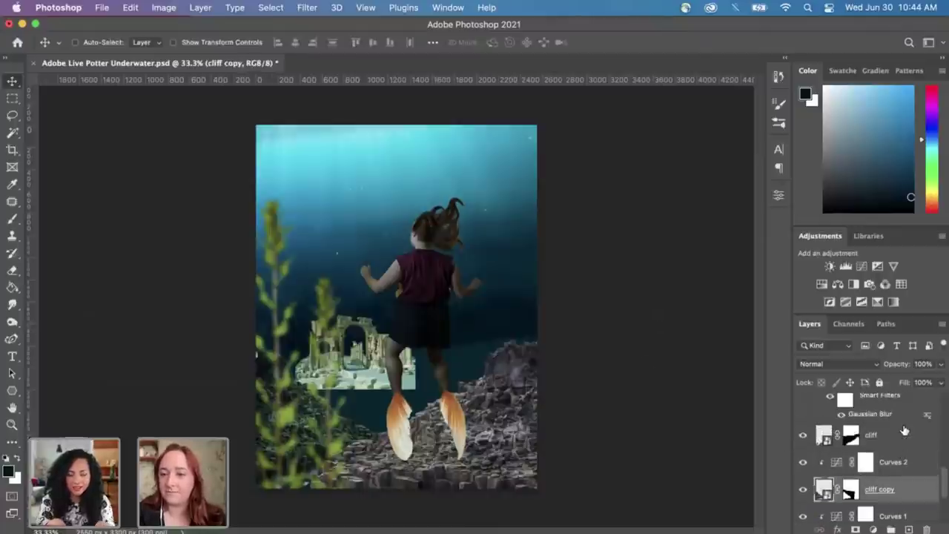
{"action": "left_click", "coordinate": [905, 435]}
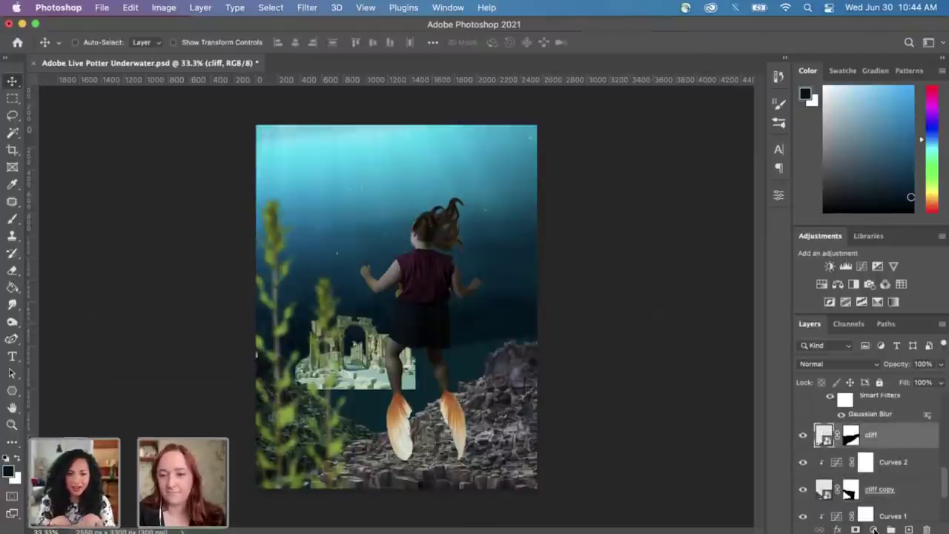
{"action": "left_click", "coordinate": [874, 530]}
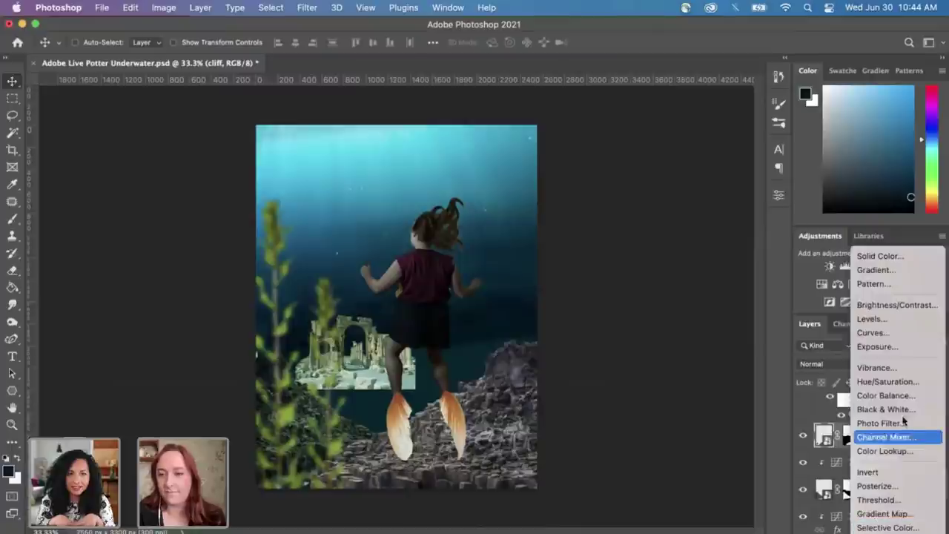
{"action": "left_click", "coordinate": [904, 339]}
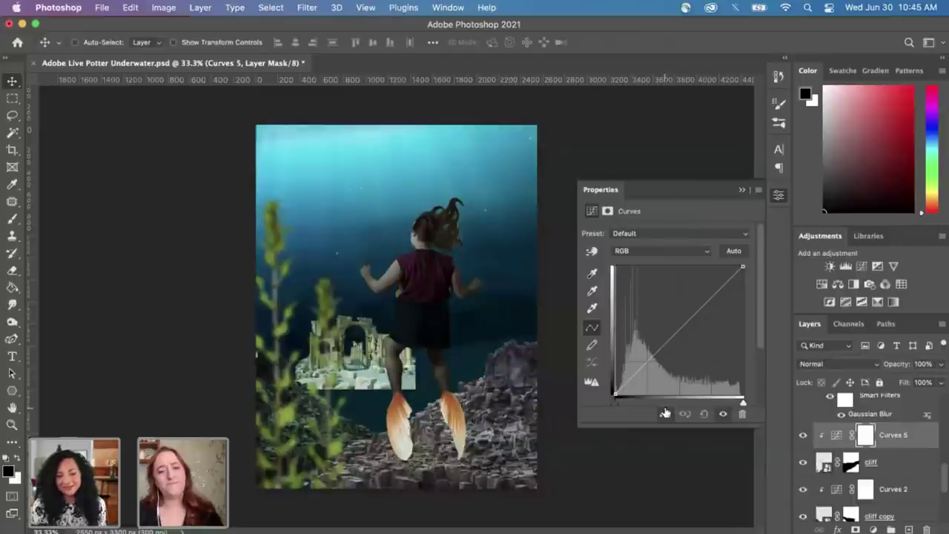
Step: Pull the Curves 5 RGB curve down to darken the cliff rocks
{"action": "key", "text": "super+plus"}
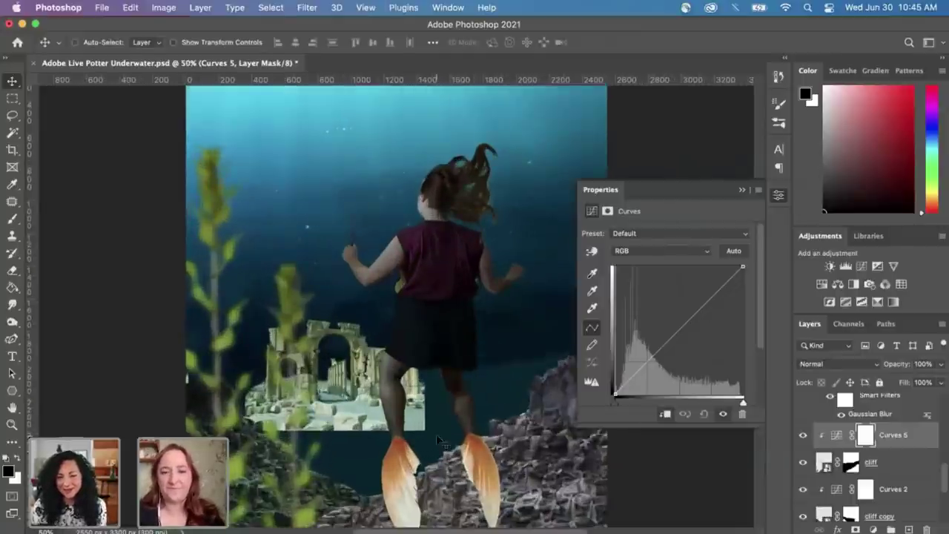
{"action": "scroll", "coordinate": [436, 433], "scroll_direction": "down", "scroll_amount": 2}
{"action": "scroll", "coordinate": [436, 441], "scroll_direction": "down", "scroll_amount": 5}
{"action": "scroll", "coordinate": [436, 442], "scroll_direction": "right", "scroll_amount": 3}
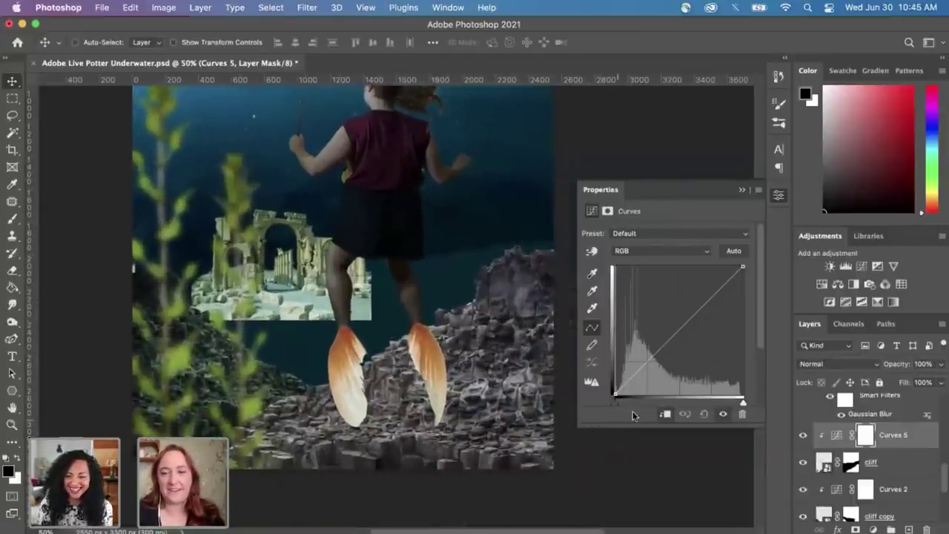
{"action": "left_click_drag", "start_coordinate": [680, 333], "coordinate": [689, 340]}
{"action": "left_click", "coordinate": [679, 252]}
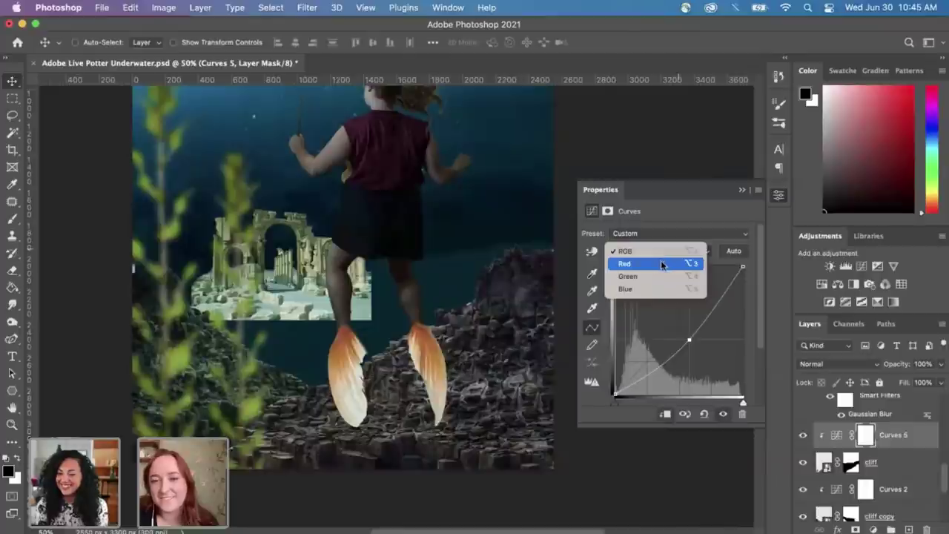
Step: Adjust the Green and Blue channel curves to shift the rocks' tone, then close Properties
{"action": "left_click", "coordinate": [670, 264]}
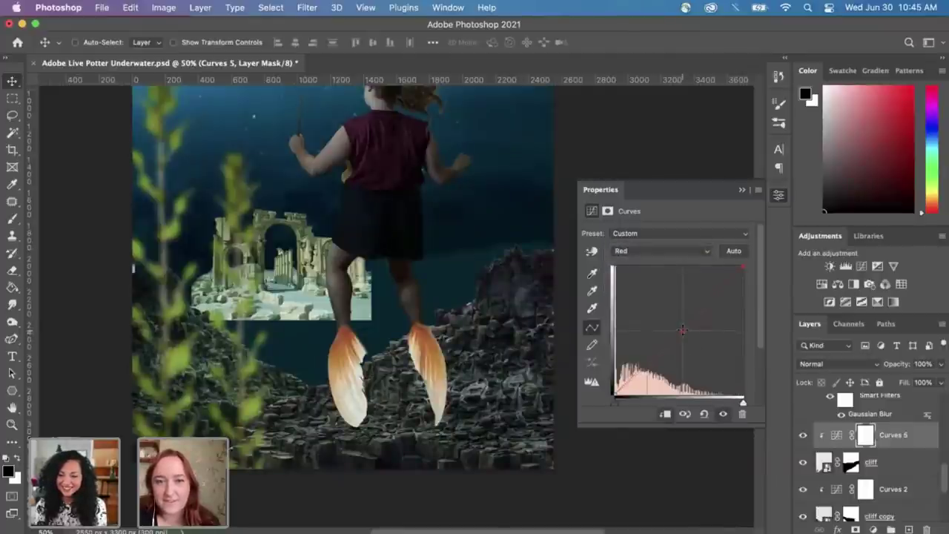
{"action": "left_click", "coordinate": [670, 250]}
{"action": "left_click", "coordinate": [671, 265]}
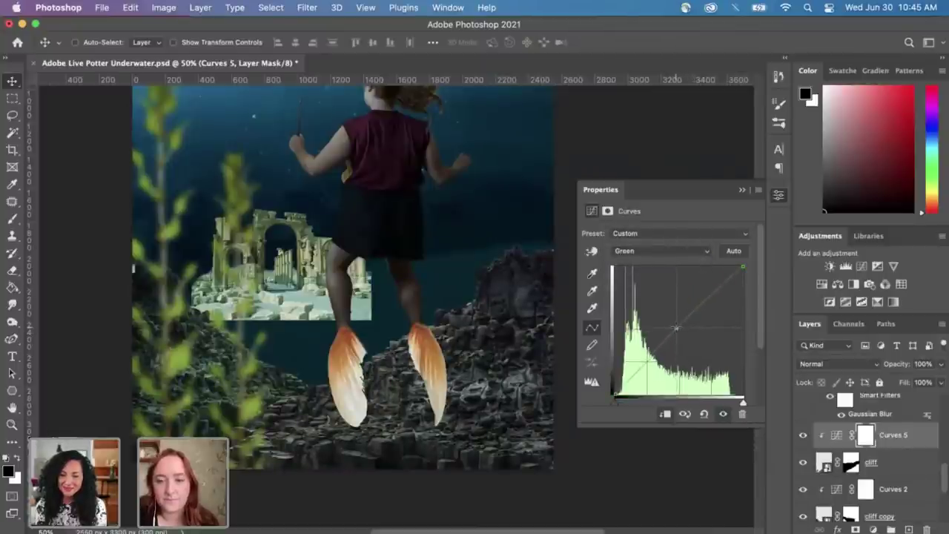
{"action": "left_click", "coordinate": [678, 328]}
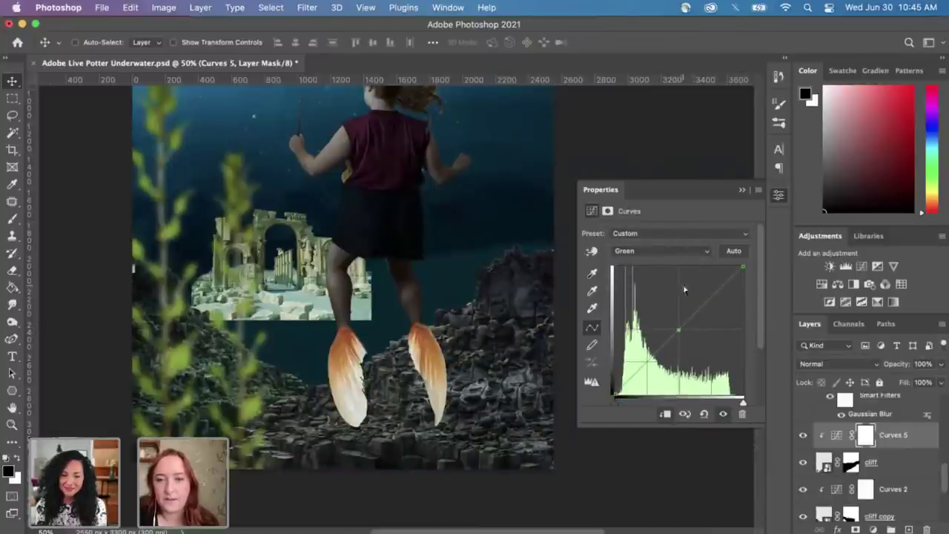
{"action": "scroll", "coordinate": [449, 177], "scroll_direction": "up", "scroll_amount": 2}
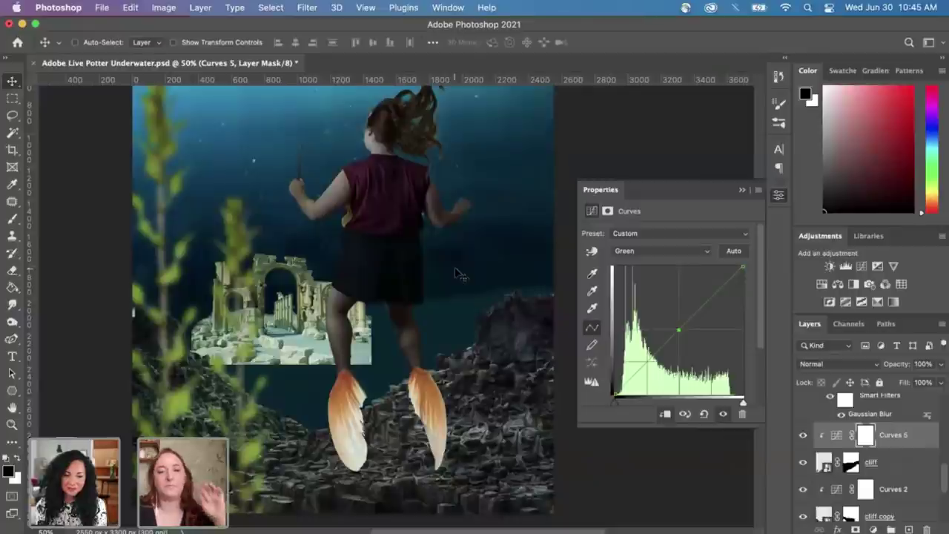
{"action": "left_click", "coordinate": [669, 255]}
{"action": "left_click", "coordinate": [658, 264]}
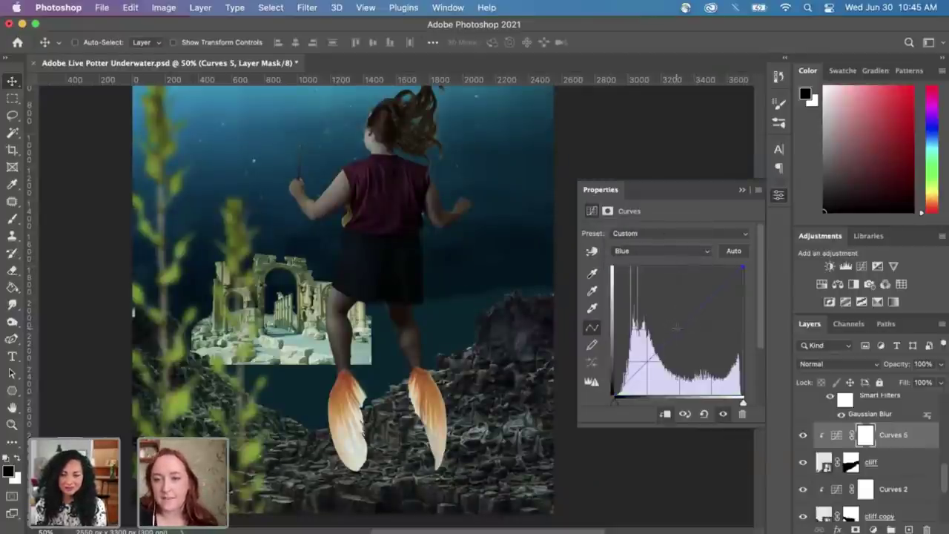
{"action": "left_click_drag", "start_coordinate": [679, 329], "coordinate": [680, 325]}
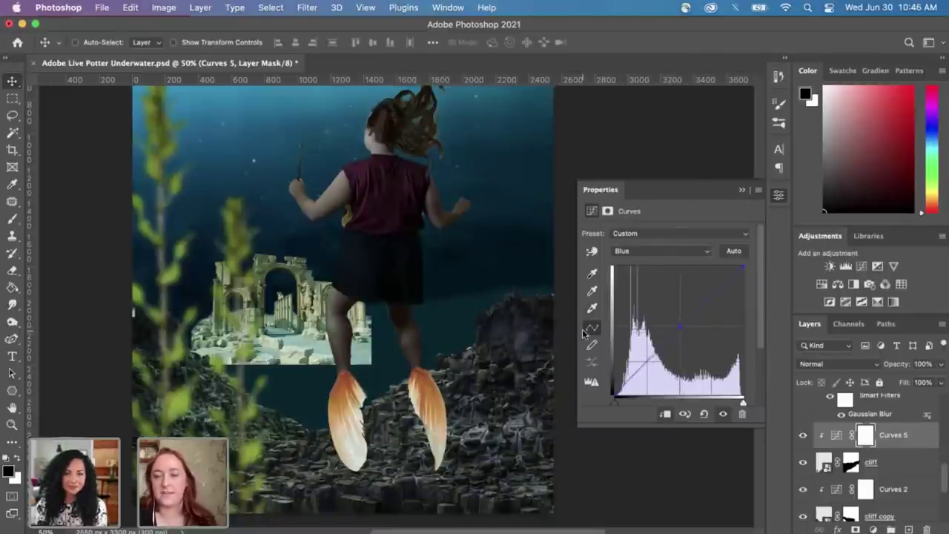
{"action": "left_click", "coordinate": [743, 190]}
{"action": "scroll", "coordinate": [599, 323], "scroll_direction": "left", "scroll_amount": 3}
{"action": "scroll", "coordinate": [600, 324], "scroll_direction": "down", "scroll_amount": 1}
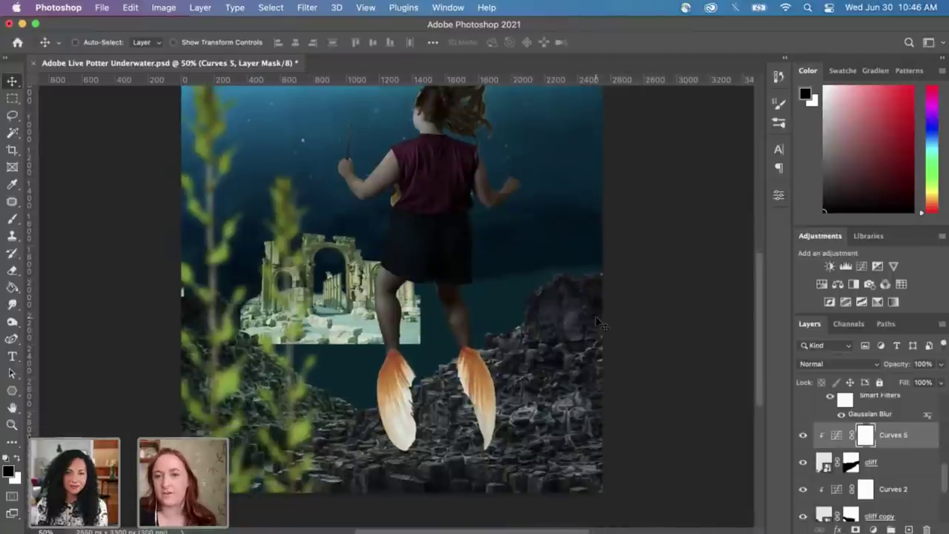
{"action": "scroll", "coordinate": [600, 323], "scroll_direction": "up", "scroll_amount": 1}
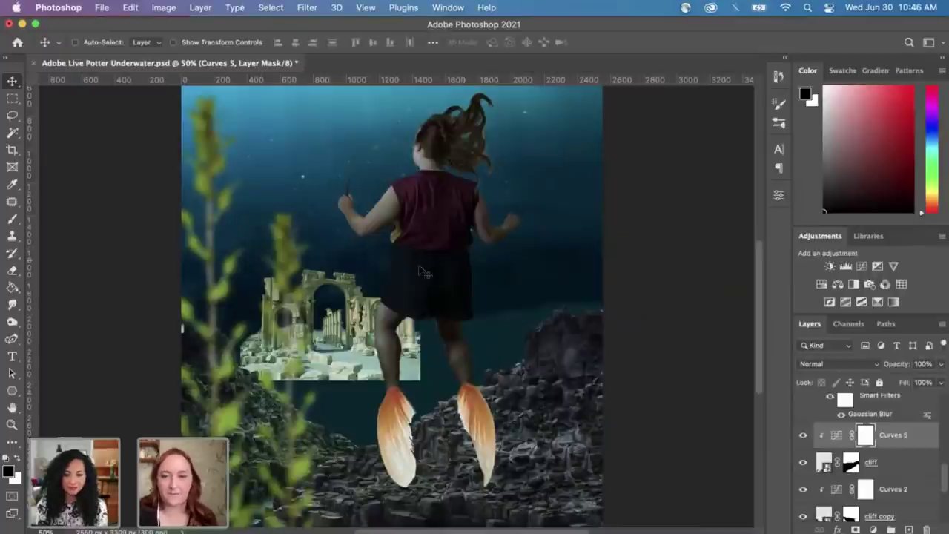
{"action": "key", "text": "super+minus"}
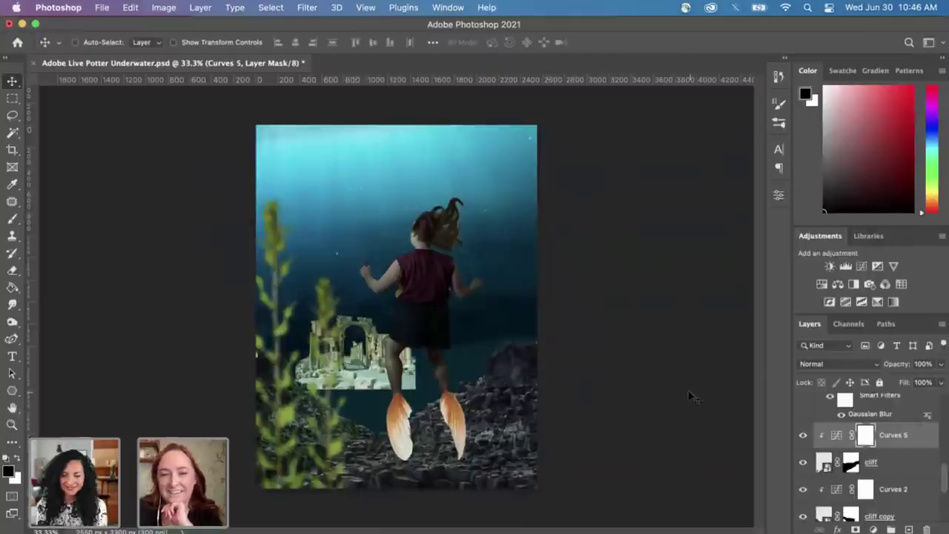
{"action": "scroll", "coordinate": [910, 447], "scroll_direction": "up", "scroll_amount": 3}
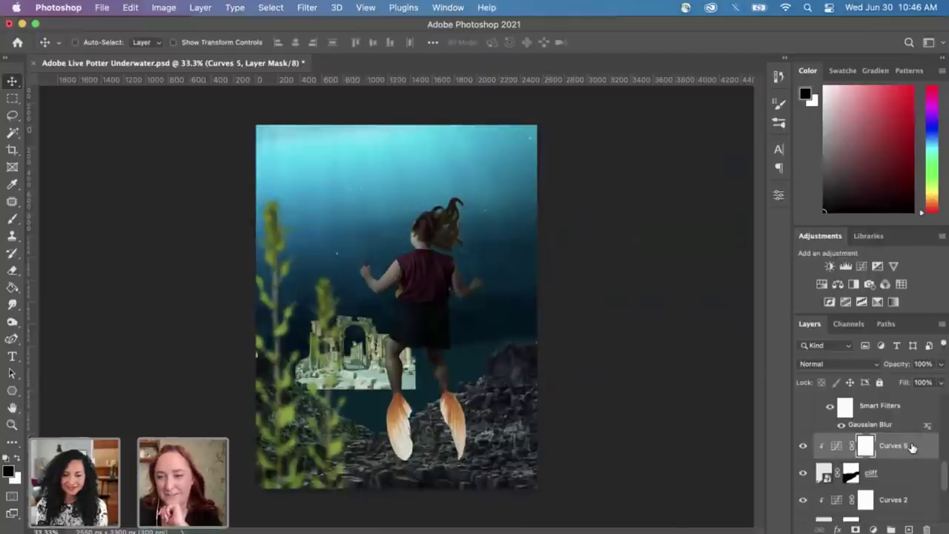
{"action": "scroll", "coordinate": [912, 448], "scroll_direction": "up", "scroll_amount": 5}
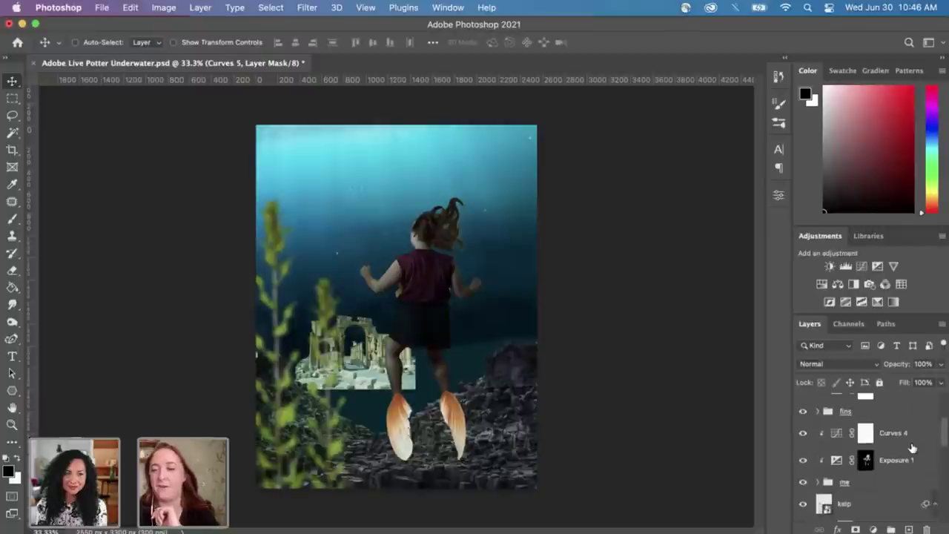
{"action": "scroll", "coordinate": [912, 447], "scroll_direction": "up", "scroll_amount": 2}
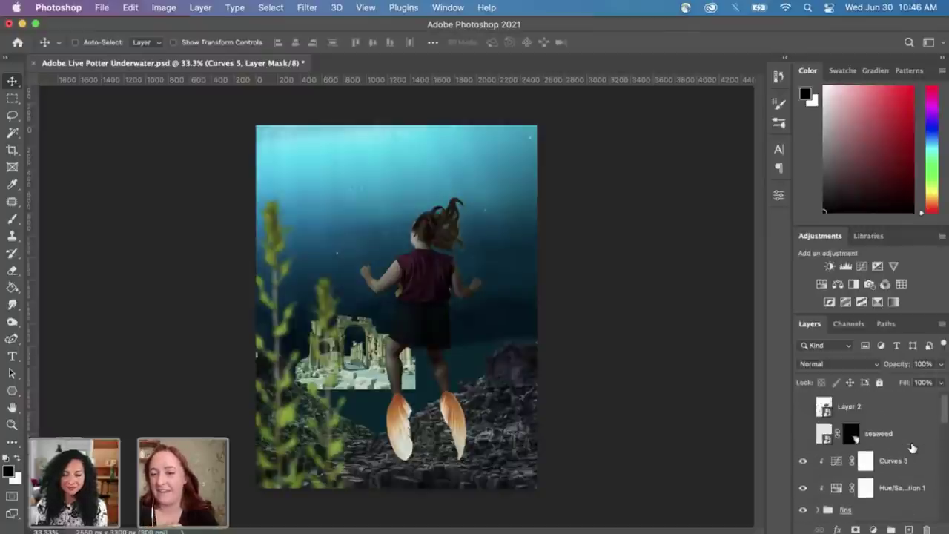
Step: Show the seaweed layer and move its clump slightly left and up over the girl's fin
{"action": "left_click", "coordinate": [802, 434]}
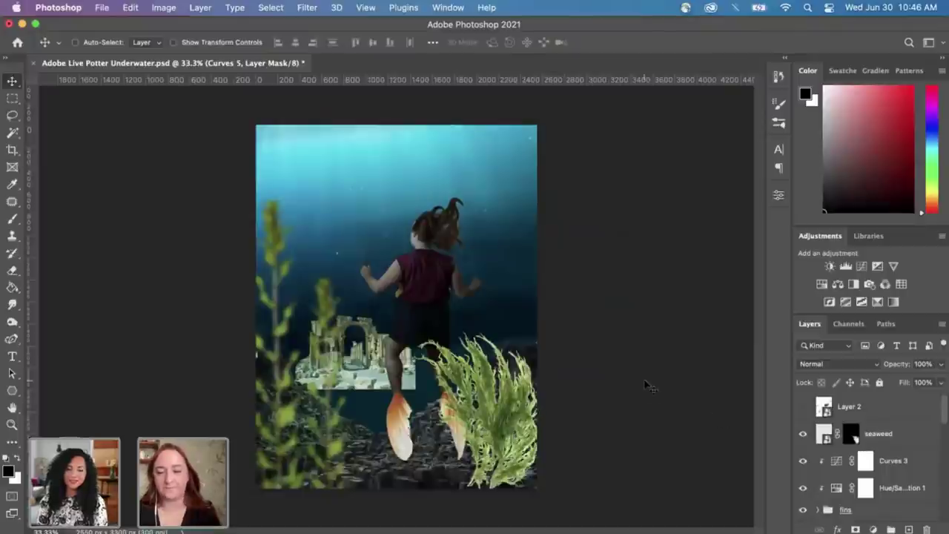
{"action": "key", "text": "super+equal"}
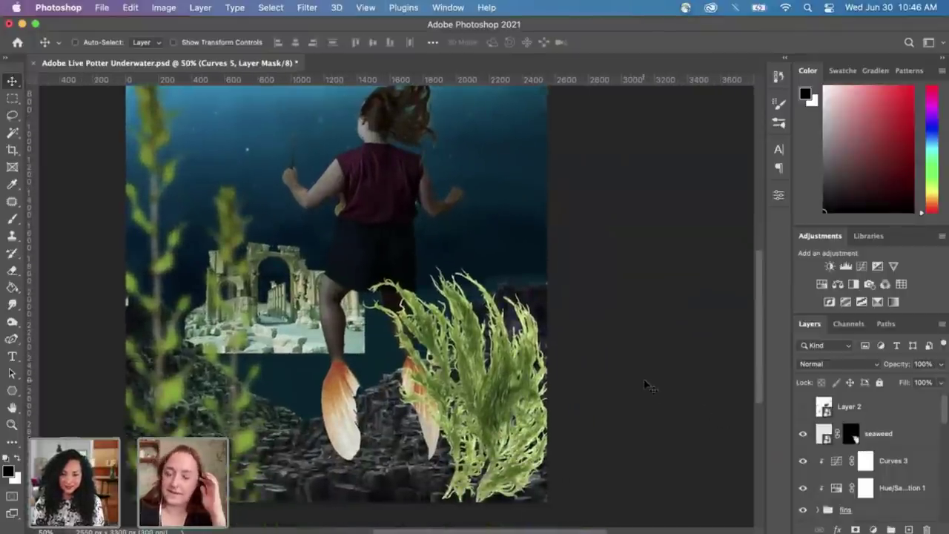
{"action": "left_click", "coordinate": [887, 443]}
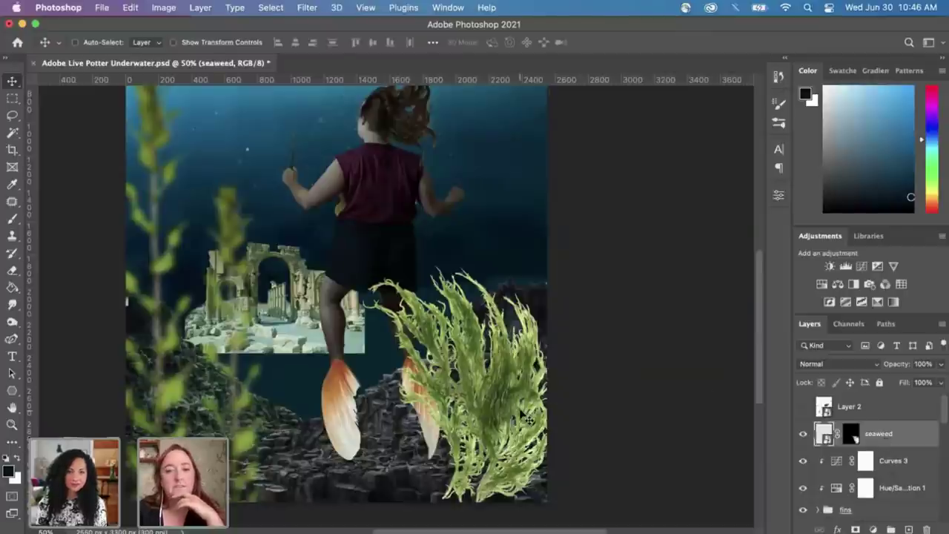
{"action": "left_click_drag", "start_coordinate": [528, 416], "coordinate": [507, 402]}
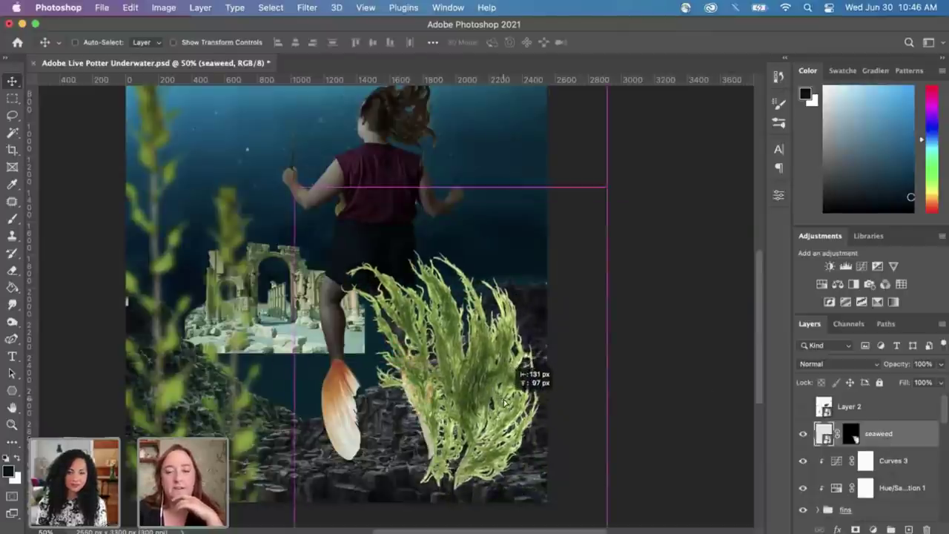
{"action": "left_click", "coordinate": [874, 528]}
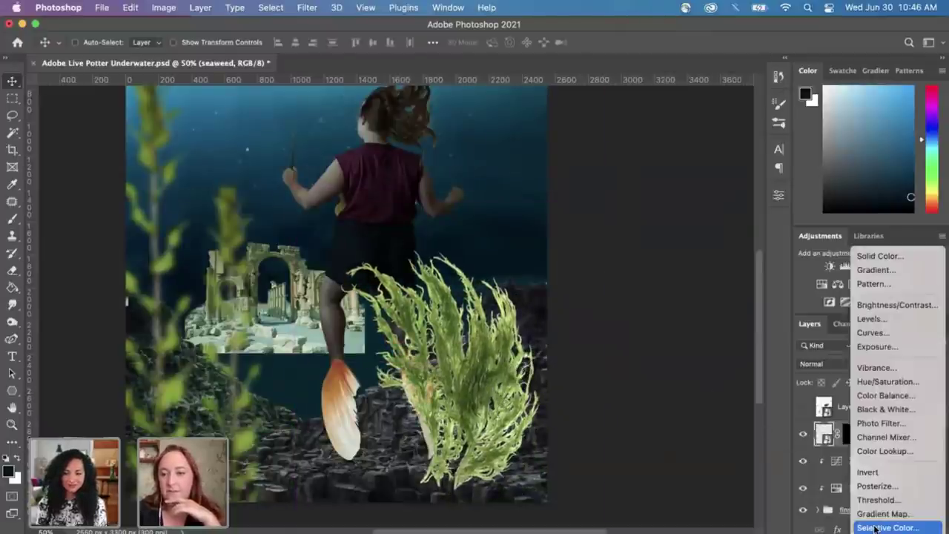
Step: Add a Curves layer clipped to the seaweed and pull the RGB curve down to darken it
{"action": "left_click", "coordinate": [883, 333]}
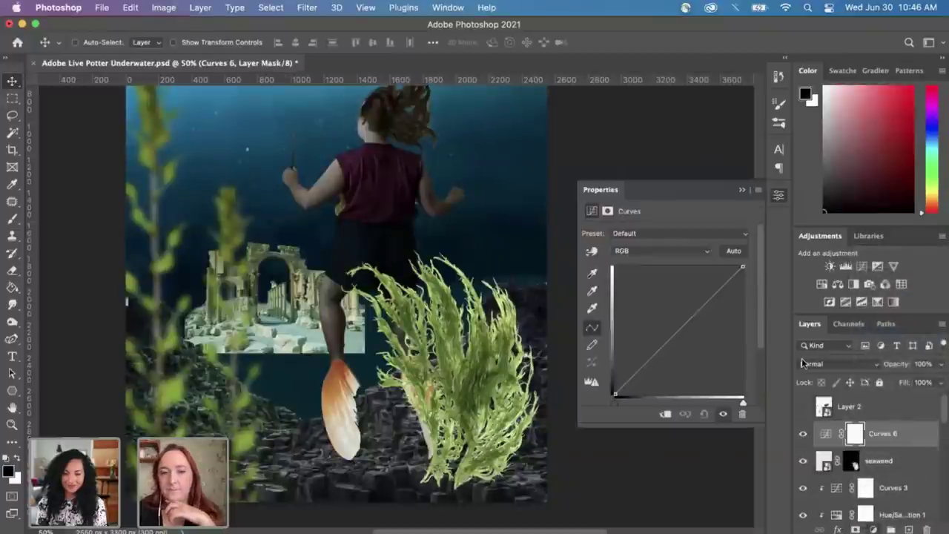
{"action": "left_click", "coordinate": [666, 416]}
{"action": "left_click_drag", "start_coordinate": [684, 326], "coordinate": [685, 337]}
{"action": "left_click", "coordinate": [684, 250]}
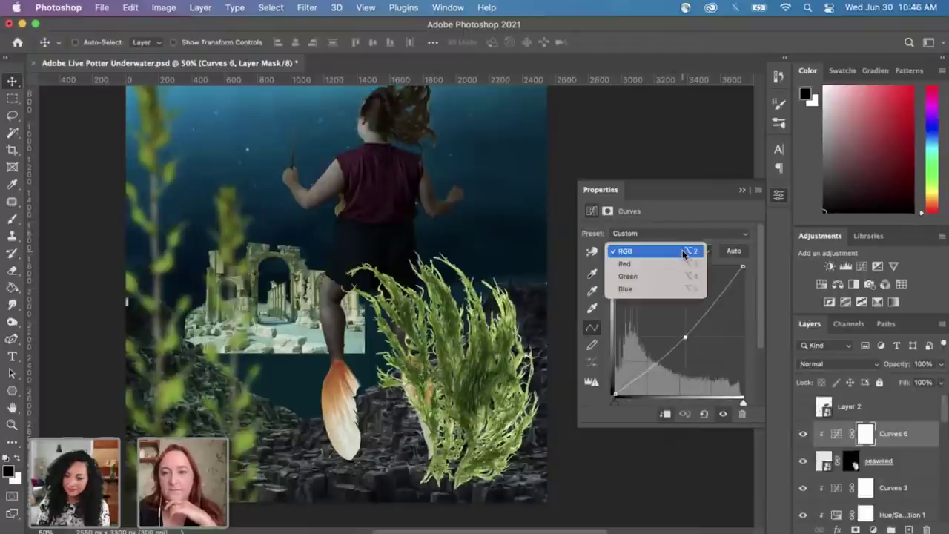
{"action": "left_click", "coordinate": [684, 252]}
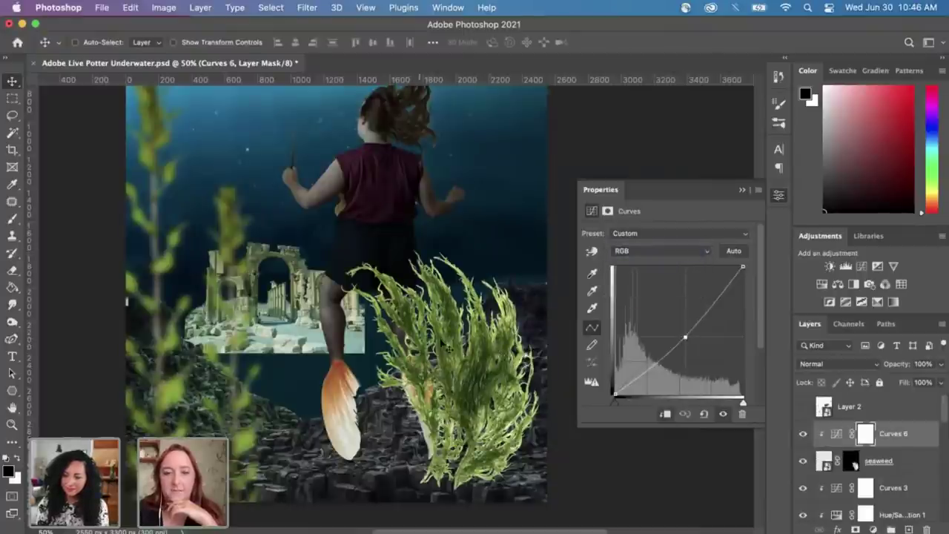
{"action": "scroll", "coordinate": [433, 217], "scroll_direction": "up", "scroll_amount": 2}
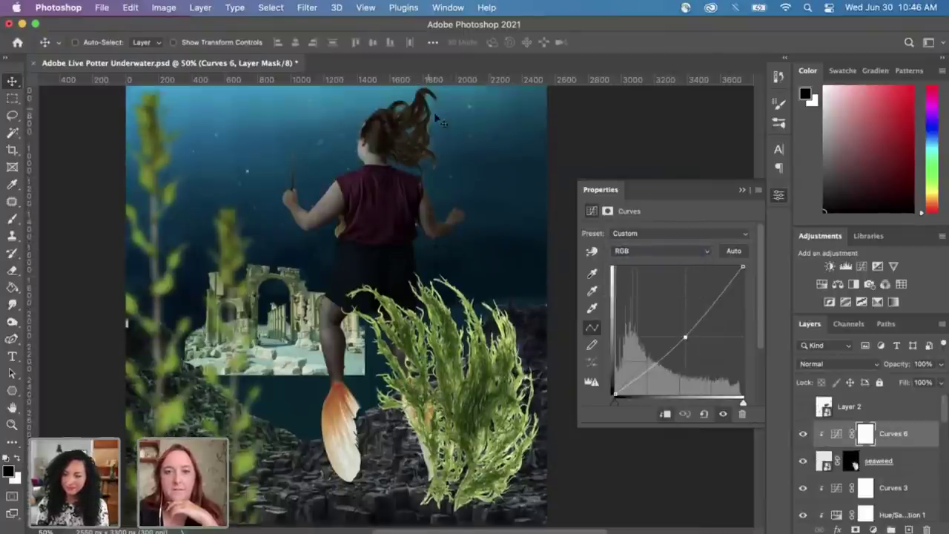
{"action": "scroll", "coordinate": [442, 409], "scroll_direction": "down", "scroll_amount": 2}
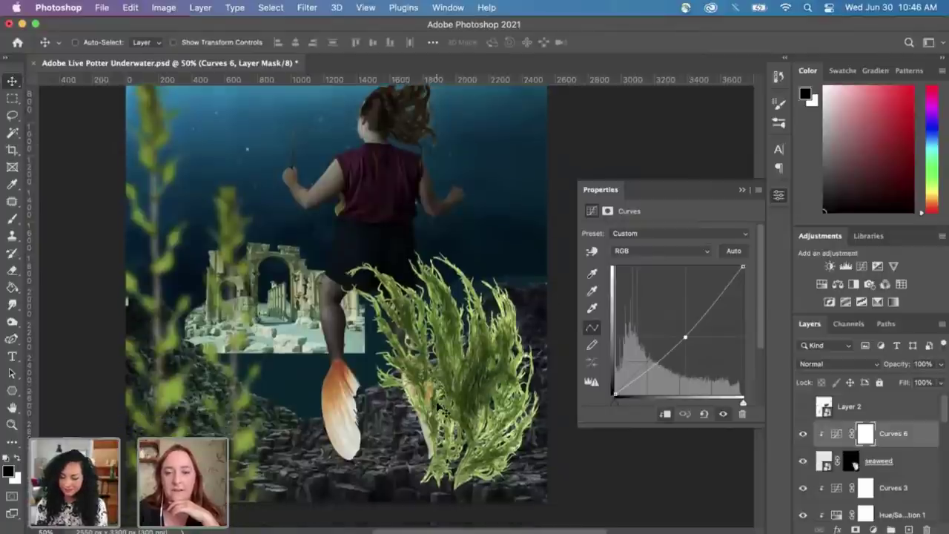
{"action": "scroll", "coordinate": [469, 441], "scroll_direction": "down", "scroll_amount": 1}
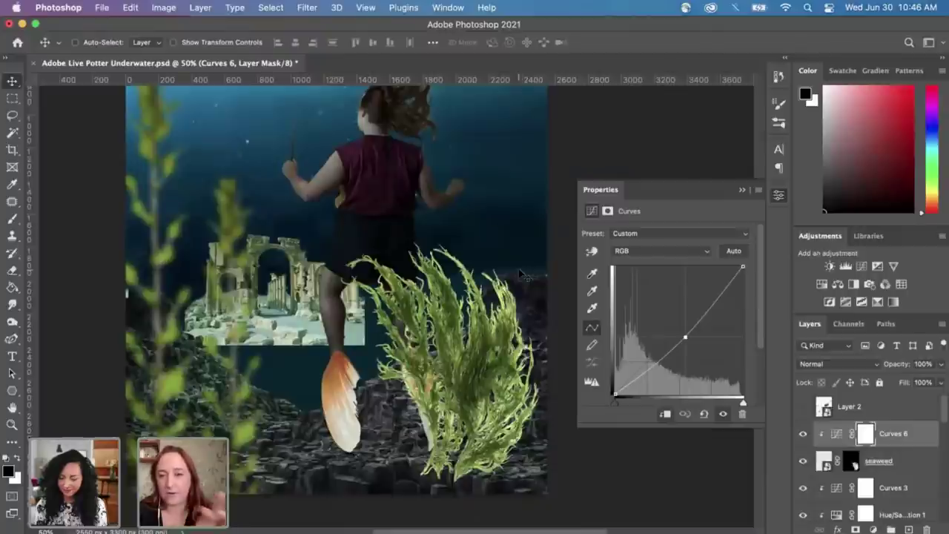
Step: Inspect the Red, Green and Blue channel curves, then close the Curves properties
{"action": "left_click", "coordinate": [657, 253]}
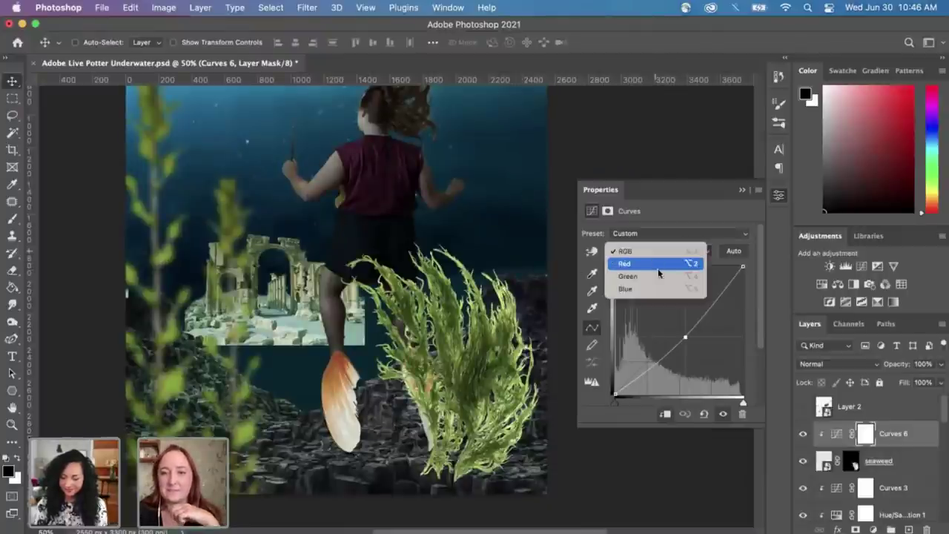
{"action": "left_click", "coordinate": [689, 264]}
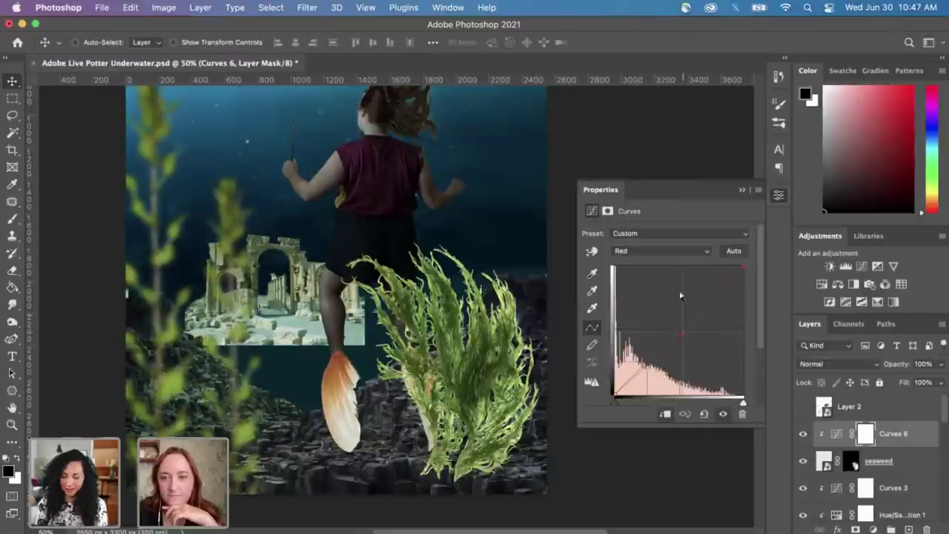
{"action": "left_click", "coordinate": [672, 253]}
{"action": "left_click", "coordinate": [681, 263]}
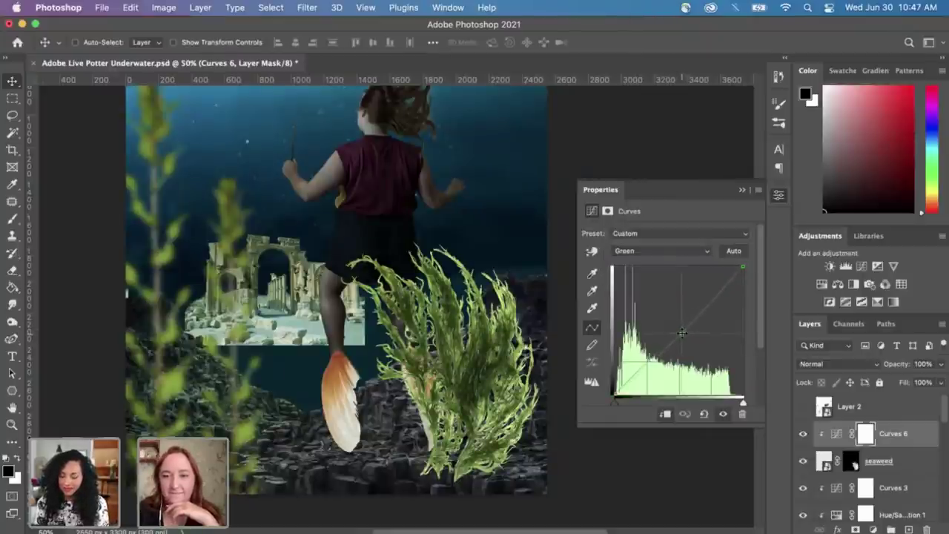
{"action": "left_click", "coordinate": [667, 252]}
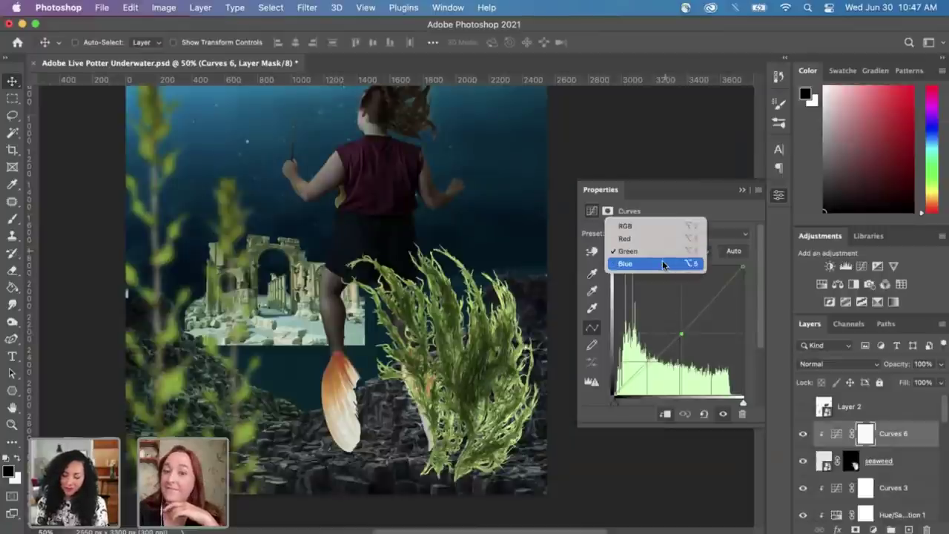
{"action": "left_click", "coordinate": [664, 265]}
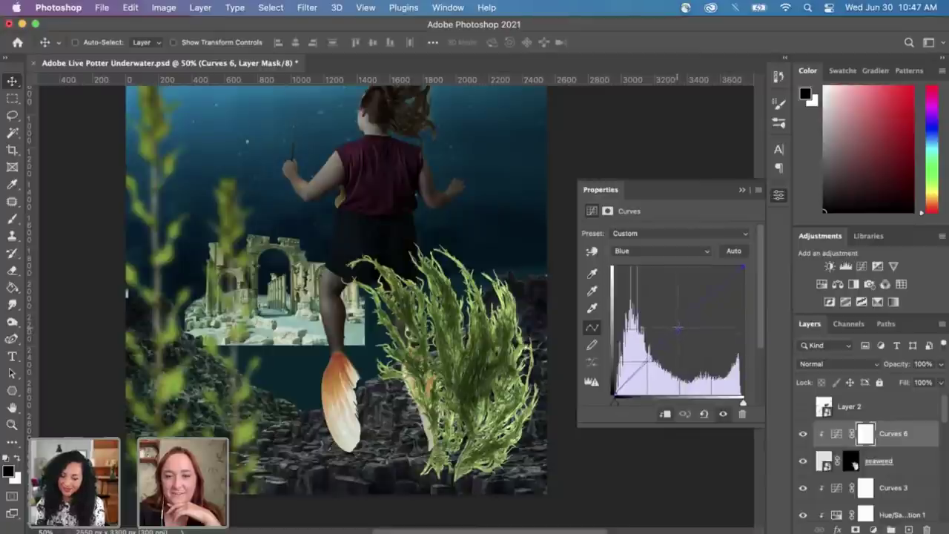
{"action": "left_click", "coordinate": [743, 192]}
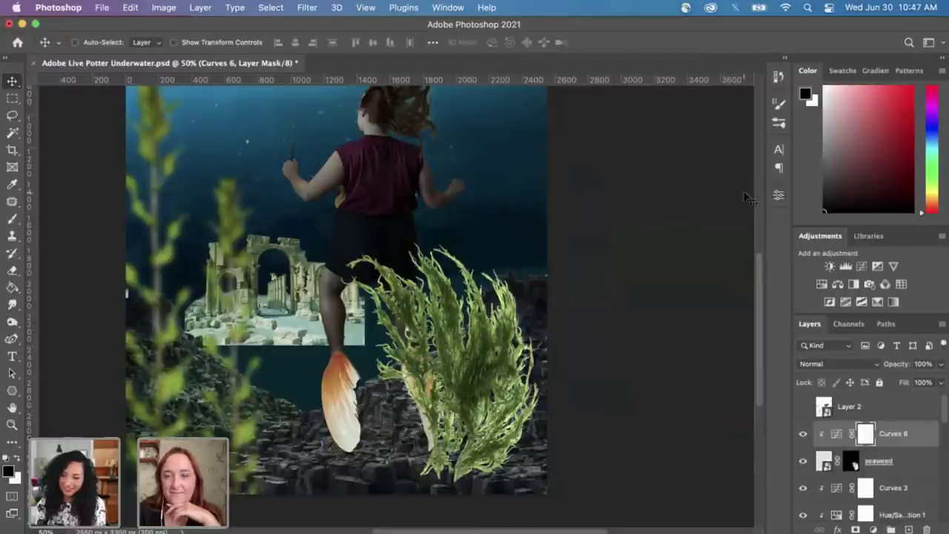
Step: Open Adobe Stock in the browser from the Creative Cloud app
{"action": "left_click", "coordinate": [710, 8]}
{"action": "scroll", "coordinate": [123, 385], "scroll_direction": "down", "scroll_amount": 2}
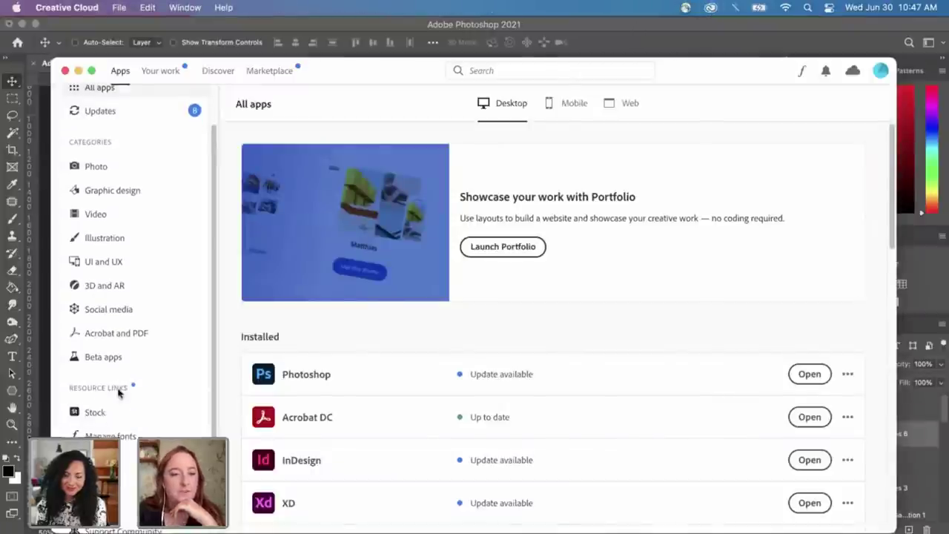
{"action": "left_click", "coordinate": [604, 236]}
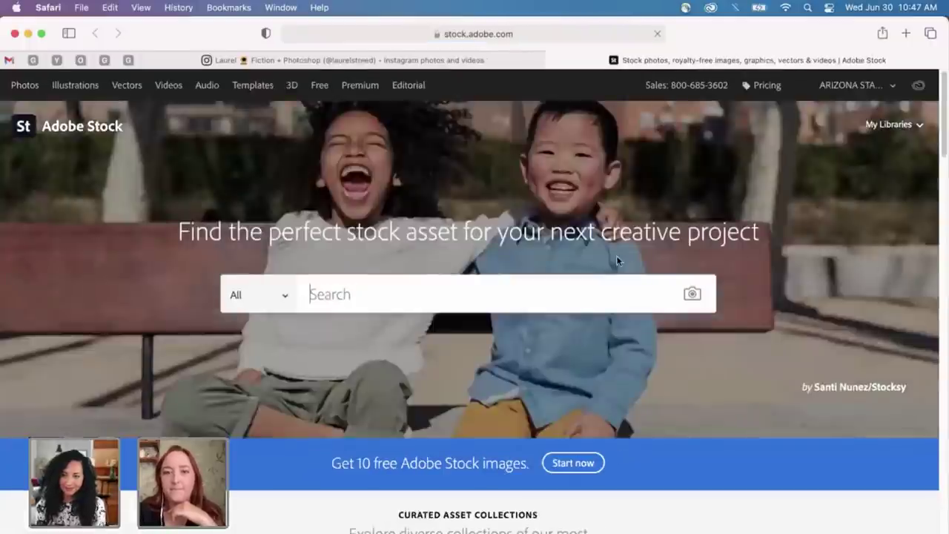
Step: Search Adobe Stock Images for 'sea horse' and browse the 69,226 results
{"action": "left_click", "coordinate": [260, 295]}
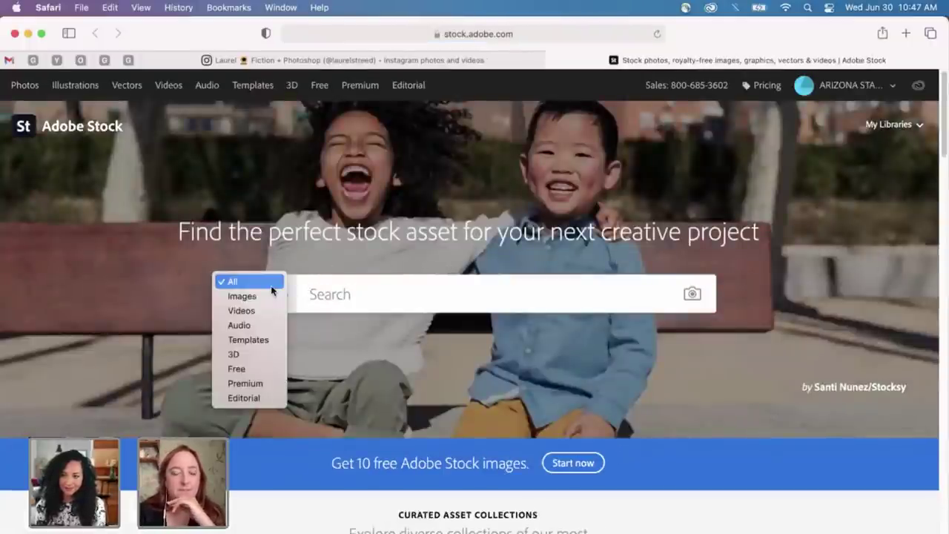
{"action": "left_click", "coordinate": [271, 296]}
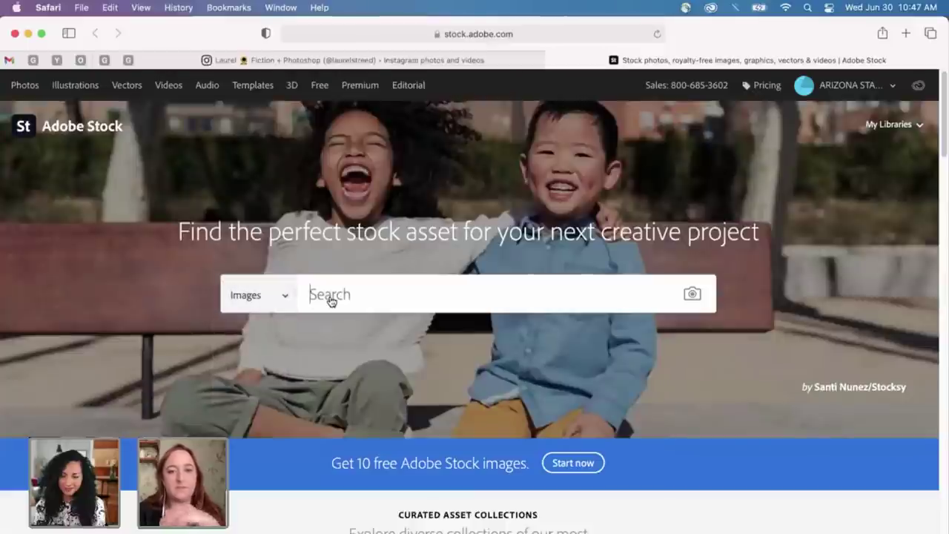
{"action": "type", "text": "sea horse"}
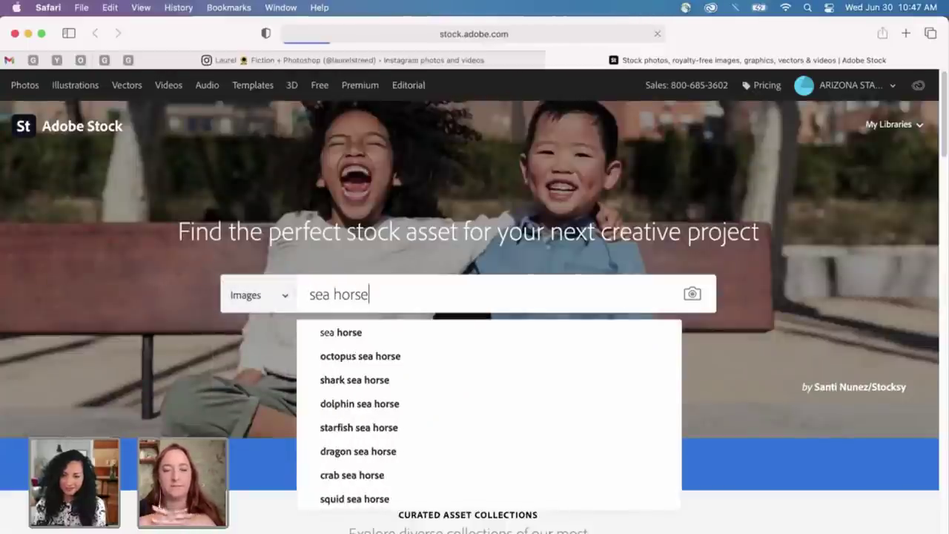
{"action": "key", "text": "Return"}
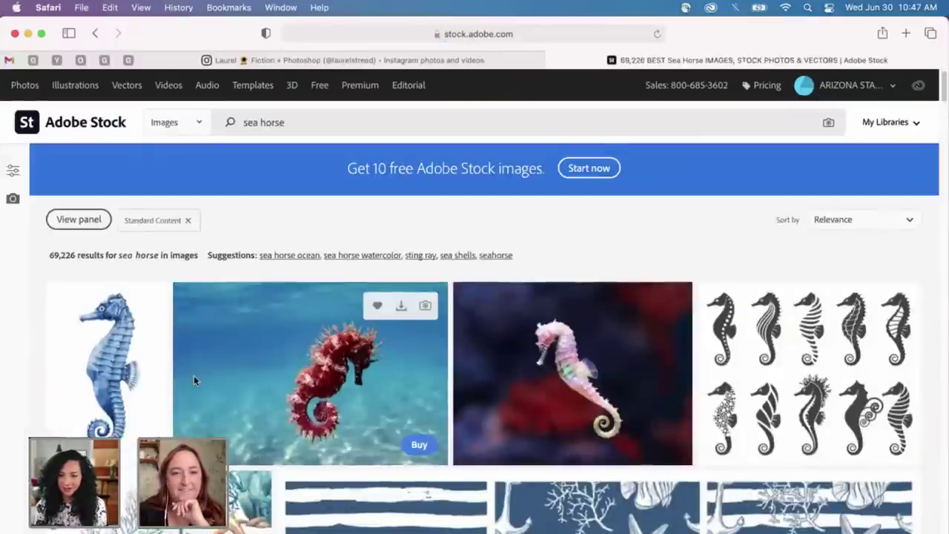
{"action": "scroll", "coordinate": [195, 381], "scroll_direction": "down", "scroll_amount": 5}
{"action": "scroll", "coordinate": [195, 381], "scroll_direction": "down", "scroll_amount": 3}
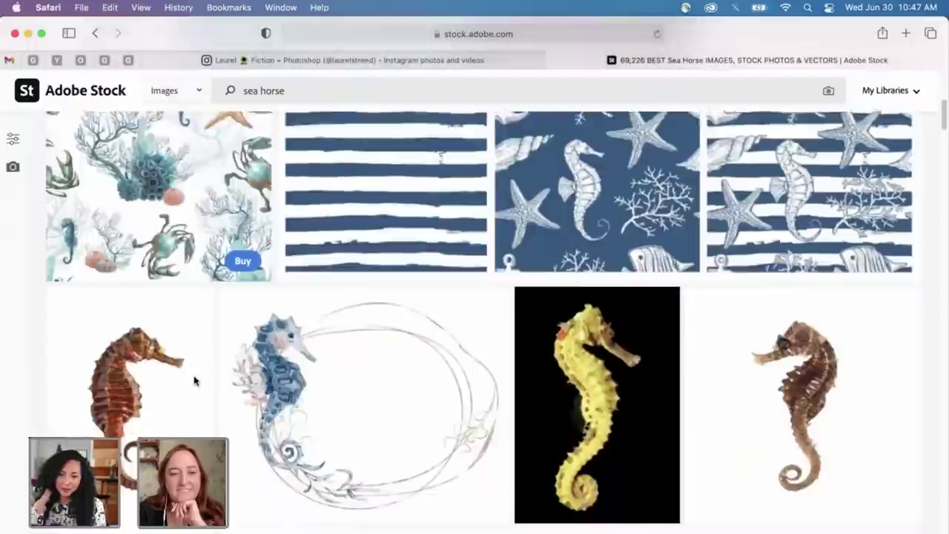
{"action": "scroll", "coordinate": [195, 381], "scroll_direction": "down", "scroll_amount": 2}
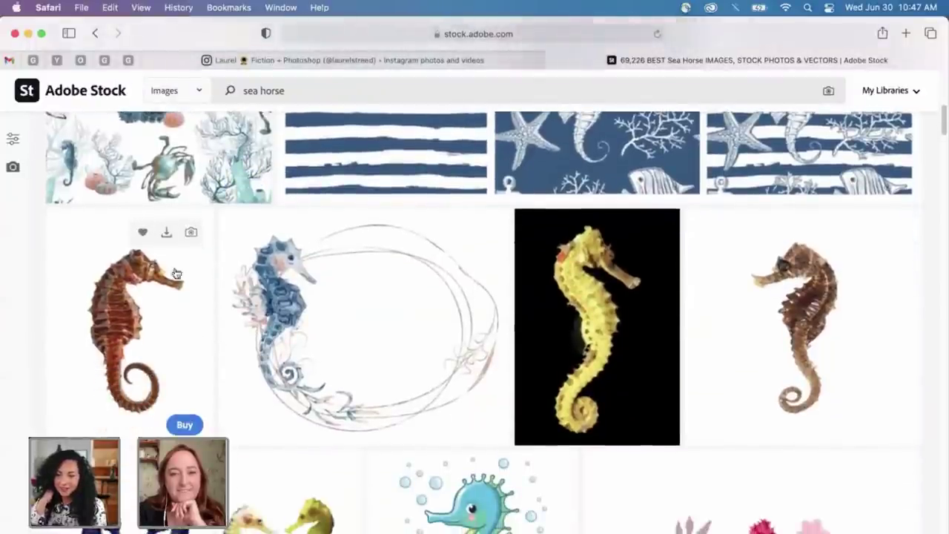
{"action": "scroll", "coordinate": [649, 309], "scroll_direction": "down", "scroll_amount": 5}
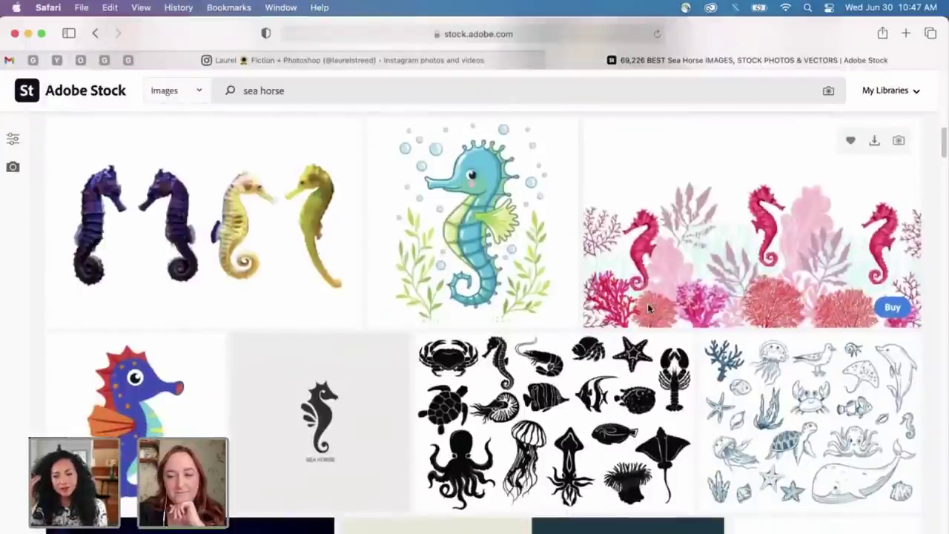
{"action": "scroll", "coordinate": [648, 308], "scroll_direction": "up", "scroll_amount": 10}
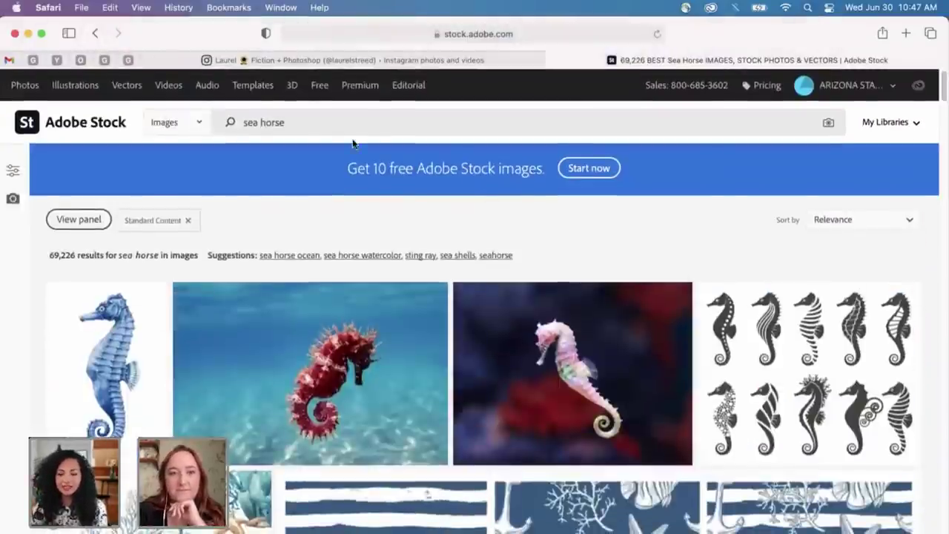
Step: Refine the stock search to 'sea horse isolated' and browse the results
{"action": "left_click", "coordinate": [246, 126]}
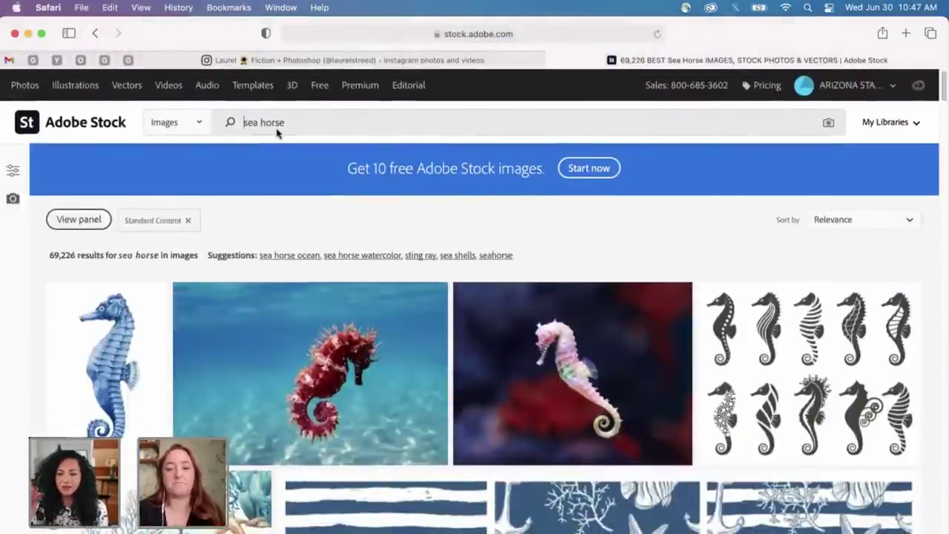
{"action": "type", "text": "i"}
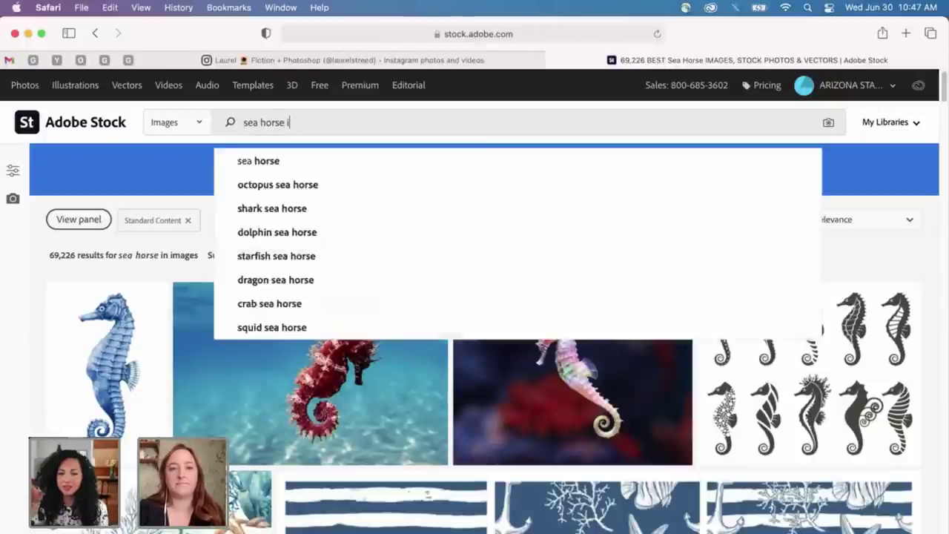
{"action": "type", "text": "solated"}
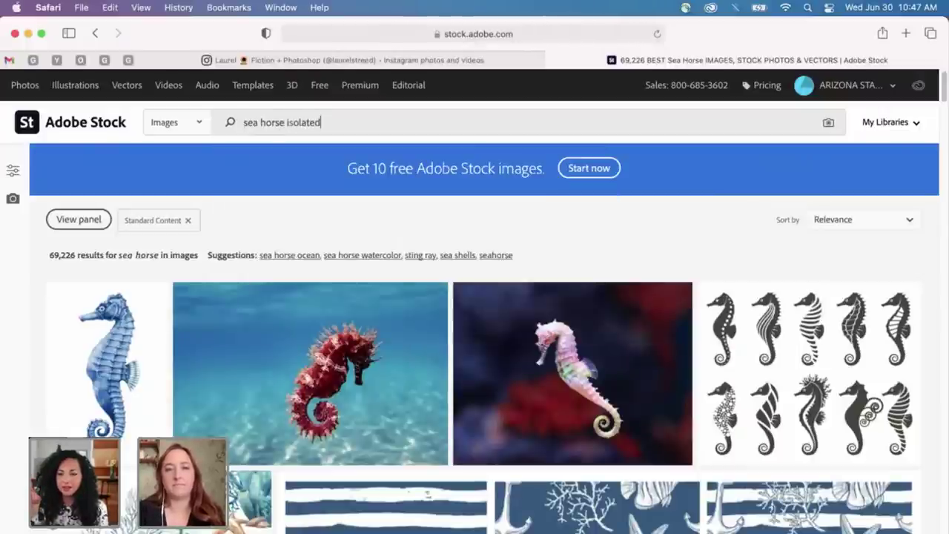
{"action": "key", "text": "Return"}
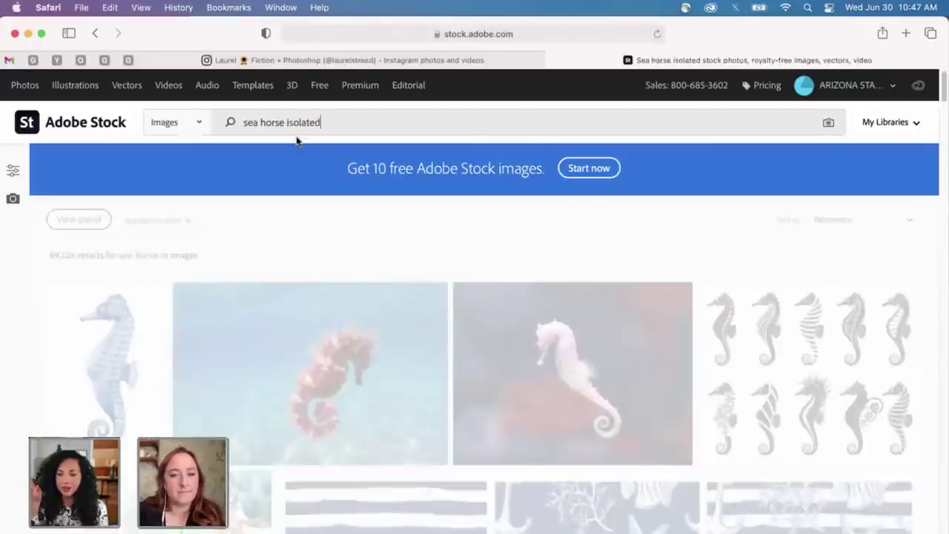
{"action": "scroll", "coordinate": [297, 236], "scroll_direction": "down", "scroll_amount": 4}
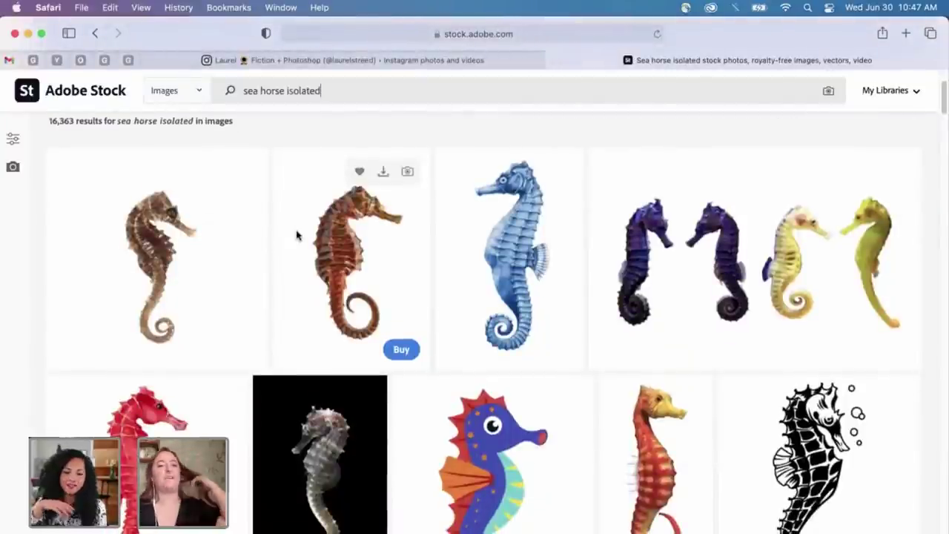
{"action": "scroll", "coordinate": [297, 236], "scroll_direction": "up", "scroll_amount": 1}
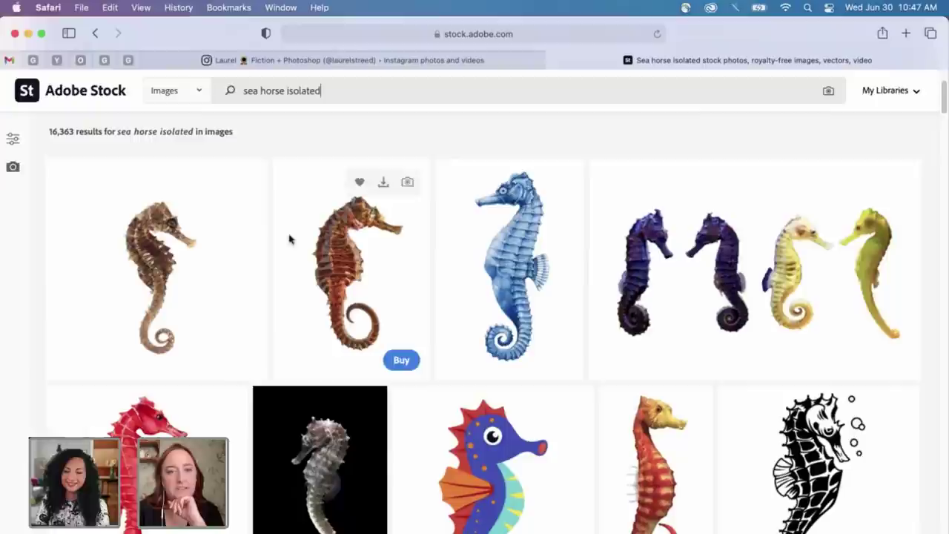
{"action": "scroll", "coordinate": [354, 267], "scroll_direction": "down", "scroll_amount": 4}
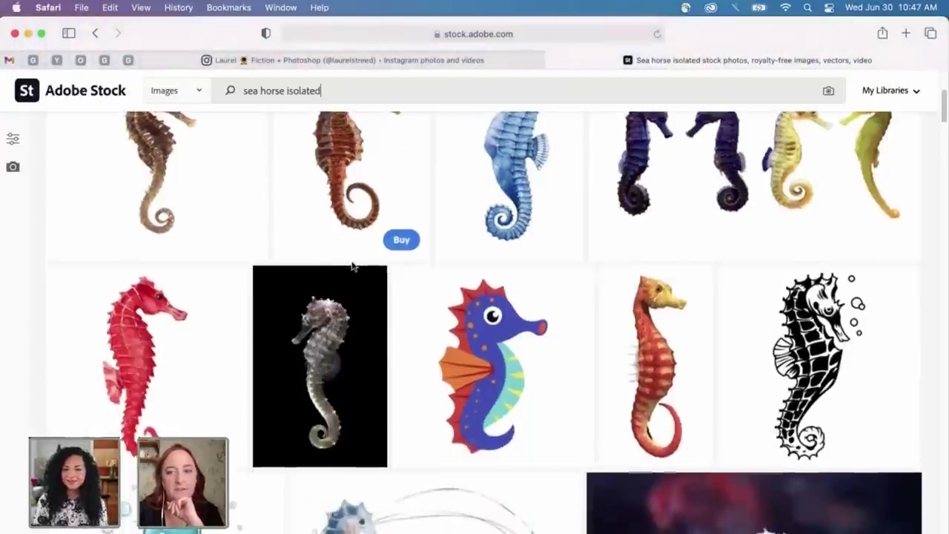
{"action": "scroll", "coordinate": [354, 267], "scroll_direction": "down", "scroll_amount": 5}
{"action": "scroll", "coordinate": [355, 266], "scroll_direction": "down", "scroll_amount": 5}
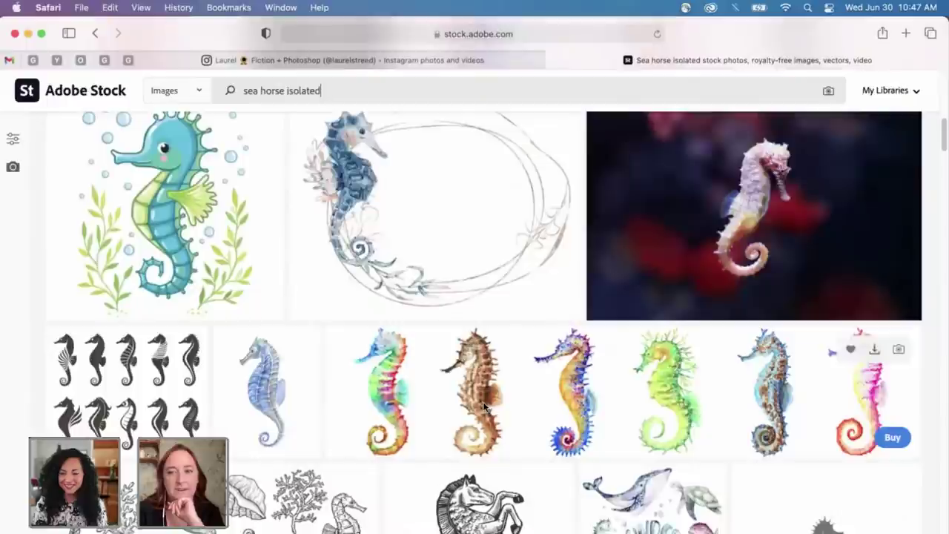
{"action": "scroll", "coordinate": [483, 404], "scroll_direction": "down", "scroll_amount": 5}
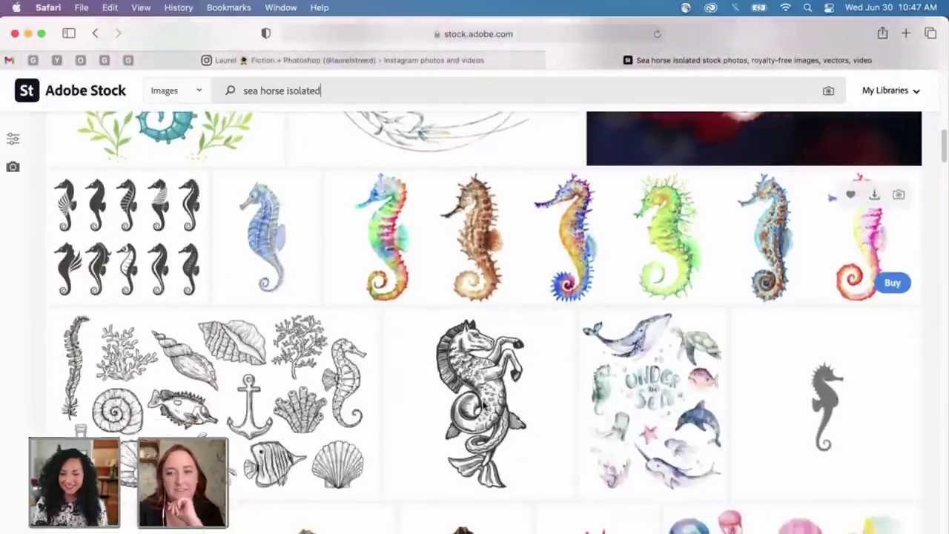
{"action": "scroll", "coordinate": [483, 405], "scroll_direction": "down", "scroll_amount": 9}
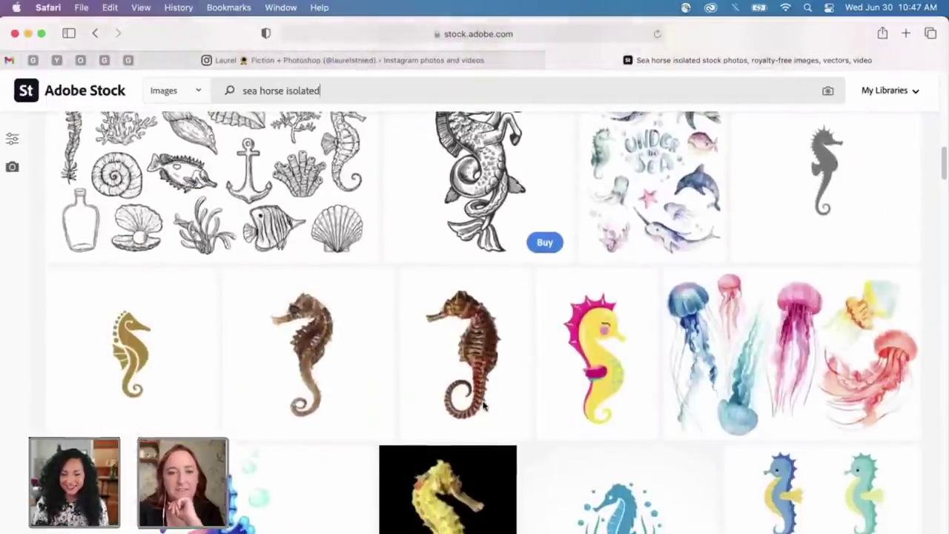
{"action": "scroll", "coordinate": [482, 404], "scroll_direction": "down", "scroll_amount": 3}
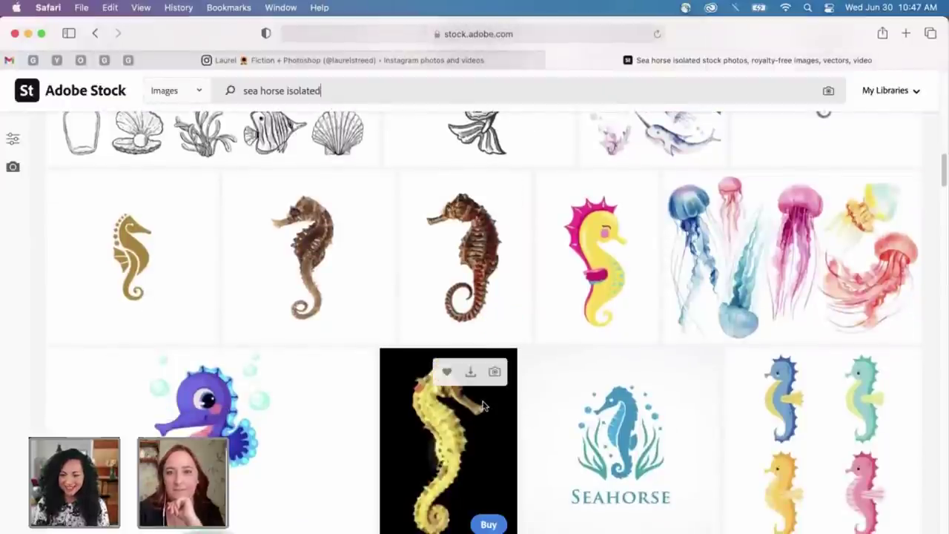
{"action": "scroll", "coordinate": [483, 405], "scroll_direction": "up", "scroll_amount": 15}
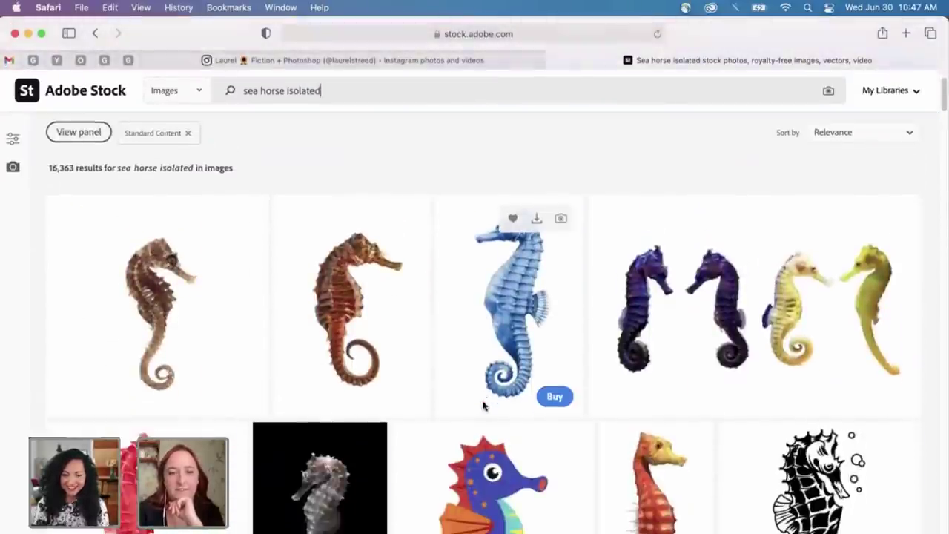
Step: View the dried orange seahorse's details, then close them
{"action": "left_click", "coordinate": [359, 295]}
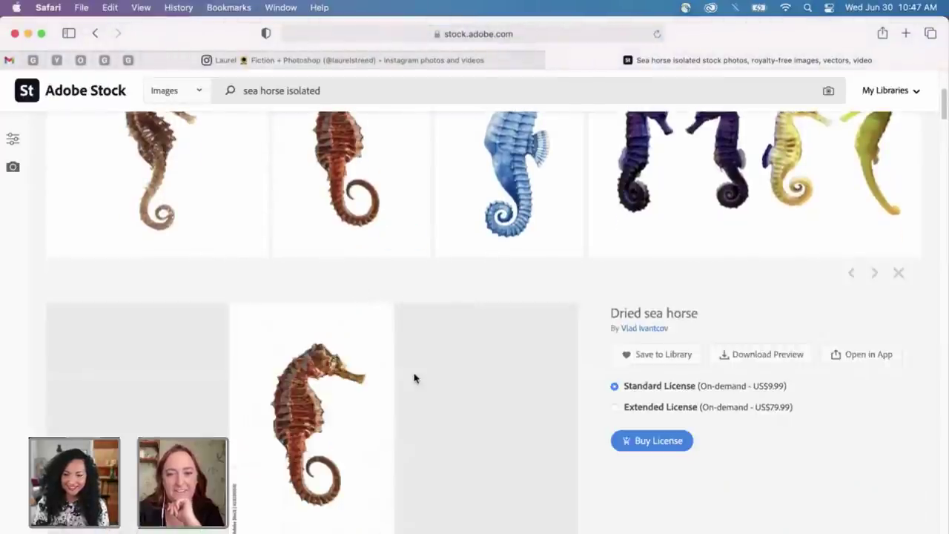
{"action": "scroll", "coordinate": [333, 373], "scroll_direction": "down", "scroll_amount": 3}
{"action": "scroll", "coordinate": [333, 373], "scroll_direction": "up", "scroll_amount": 5}
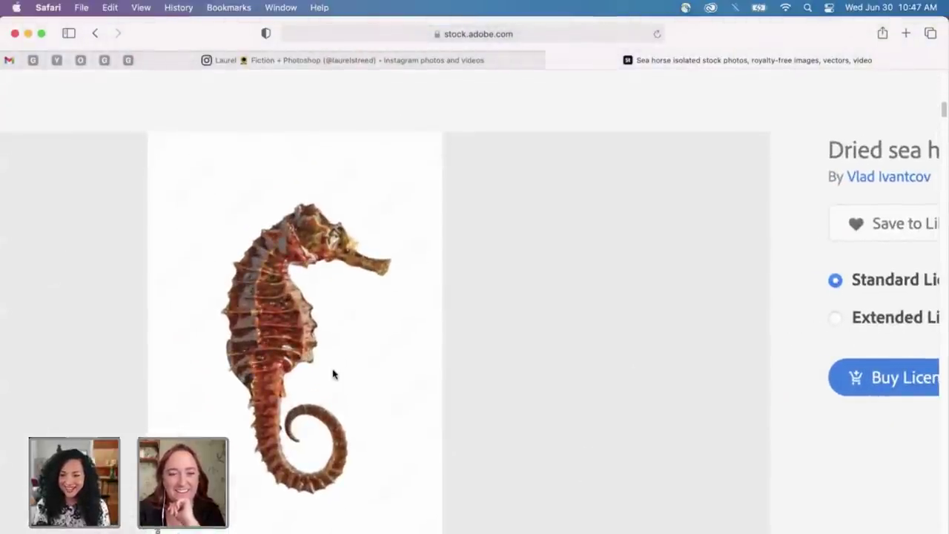
{"action": "scroll", "coordinate": [333, 373], "scroll_direction": "down", "scroll_amount": 5}
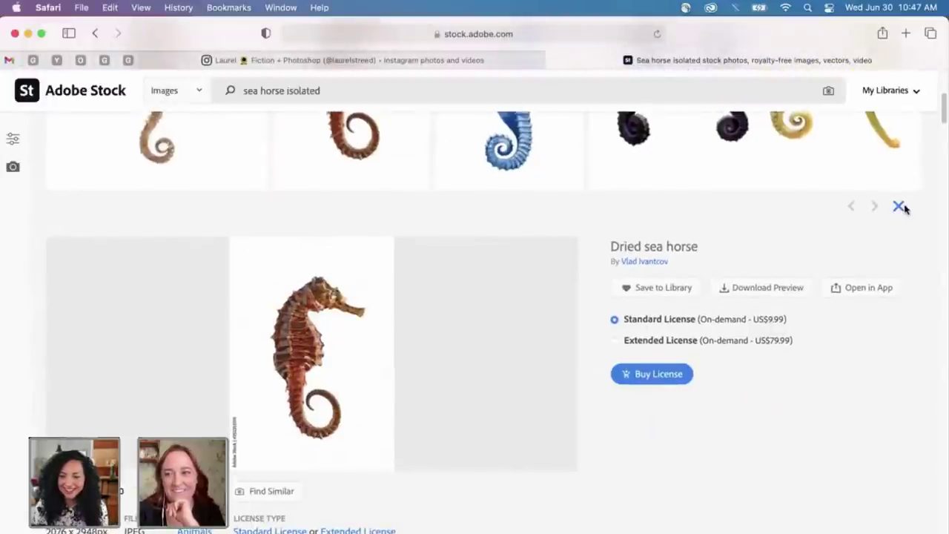
{"action": "left_click", "coordinate": [900, 207]}
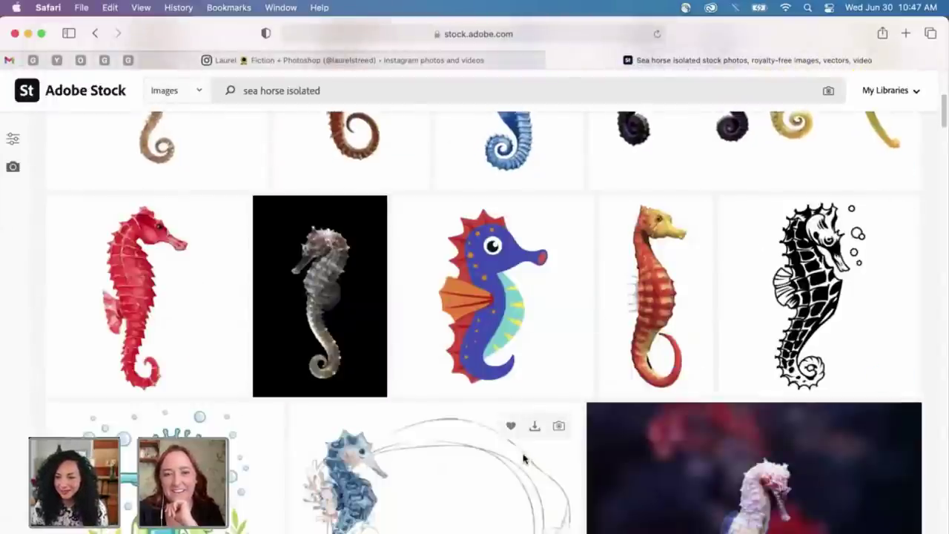
Step: Find and open the watercolour 'Group of colorful seahorses, panorama' image details
{"action": "scroll", "coordinate": [523, 459], "scroll_direction": "up", "scroll_amount": 5}
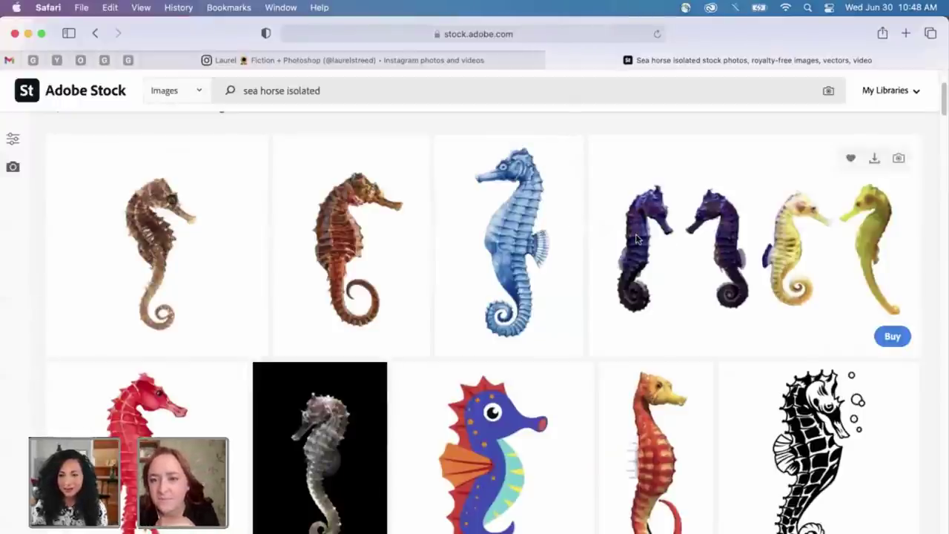
{"action": "scroll", "coordinate": [635, 238], "scroll_direction": "down", "scroll_amount": 6}
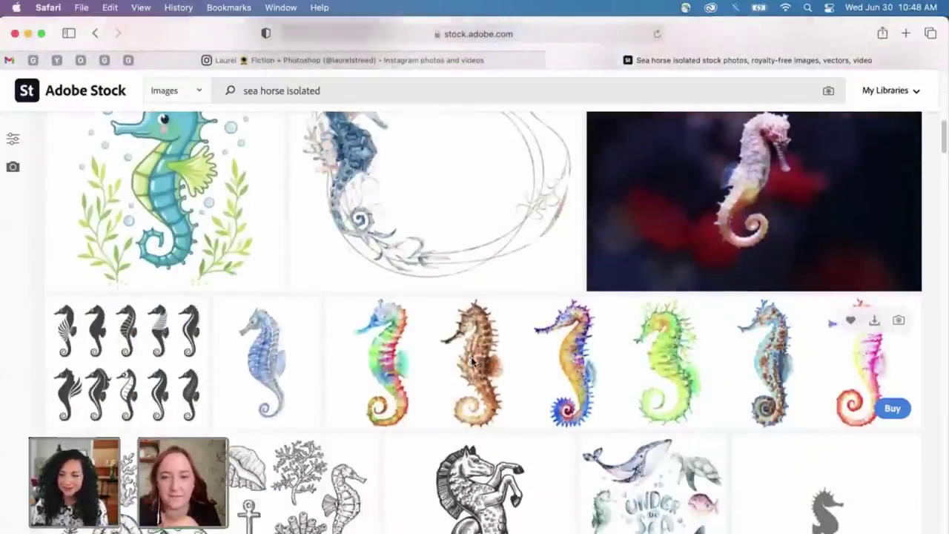
{"action": "scroll", "coordinate": [472, 362], "scroll_direction": "down", "scroll_amount": 6}
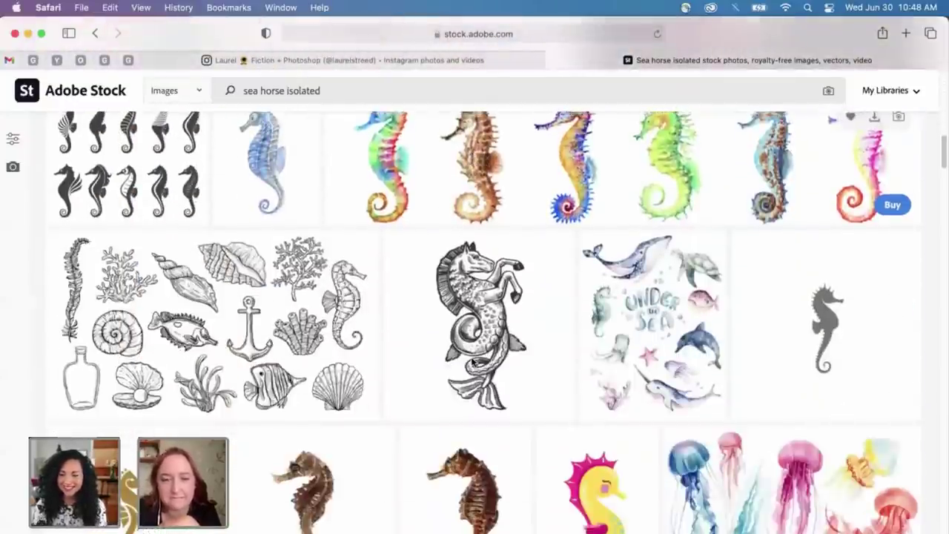
{"action": "scroll", "coordinate": [472, 362], "scroll_direction": "down", "scroll_amount": 5}
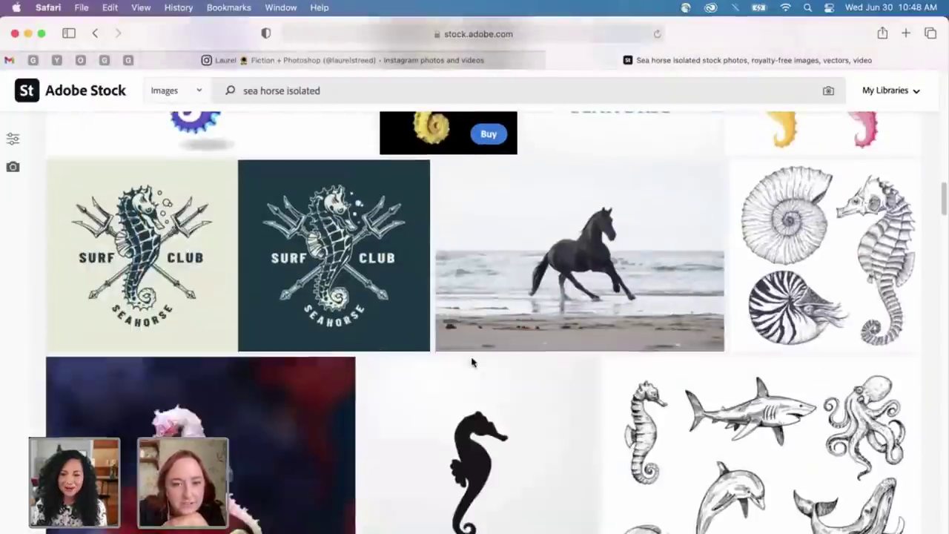
{"action": "scroll", "coordinate": [472, 362], "scroll_direction": "down", "scroll_amount": 2}
{"action": "scroll", "coordinate": [472, 362], "scroll_direction": "down", "scroll_amount": 7}
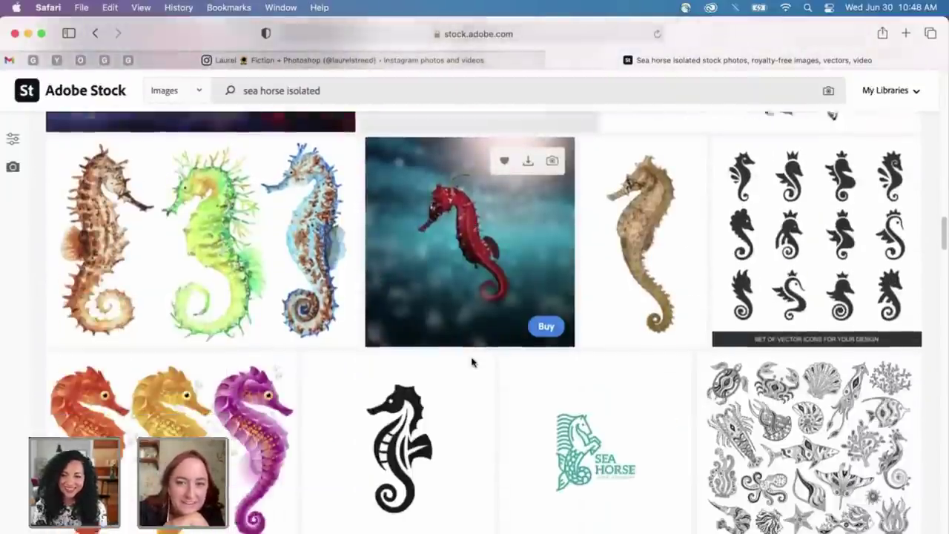
{"action": "scroll", "coordinate": [472, 362], "scroll_direction": "down", "scroll_amount": 3}
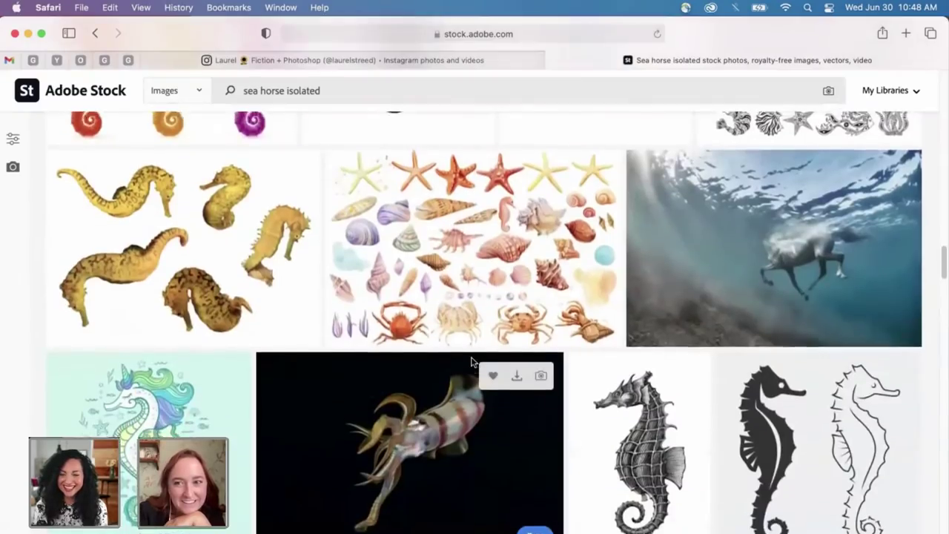
{"action": "scroll", "coordinate": [471, 362], "scroll_direction": "down", "scroll_amount": 4}
{"action": "scroll", "coordinate": [471, 362], "scroll_direction": "down", "scroll_amount": 2}
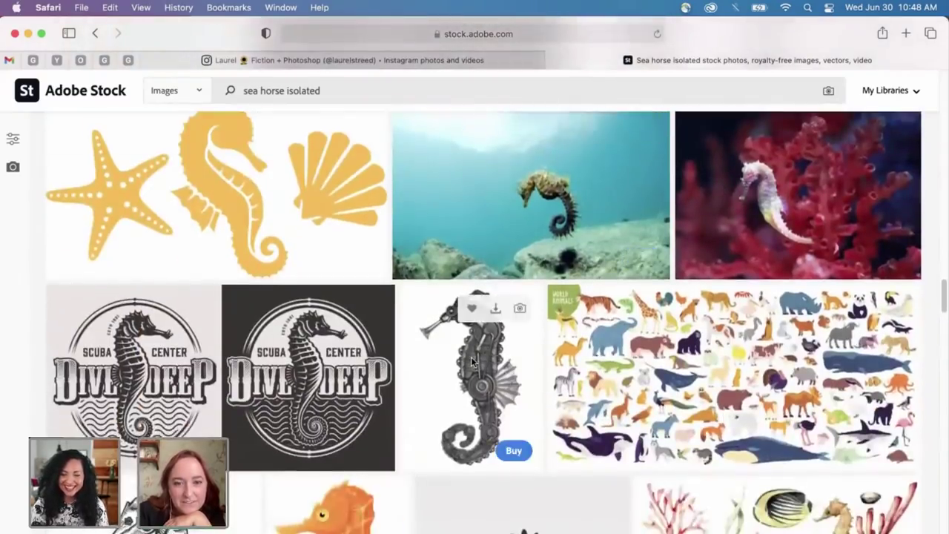
{"action": "scroll", "coordinate": [472, 362], "scroll_direction": "down", "scroll_amount": 6}
{"action": "scroll", "coordinate": [471, 362], "scroll_direction": "down", "scroll_amount": 10}
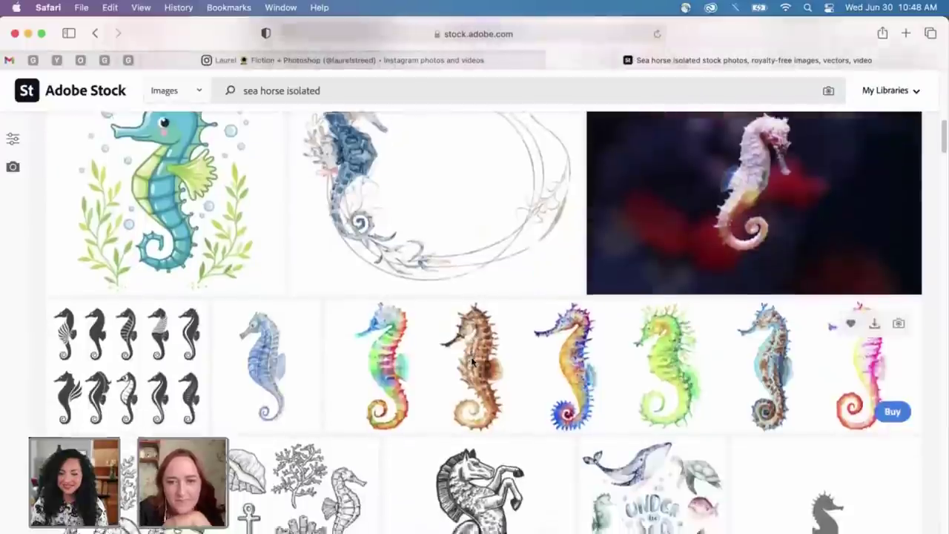
{"action": "left_click", "coordinate": [471, 362]}
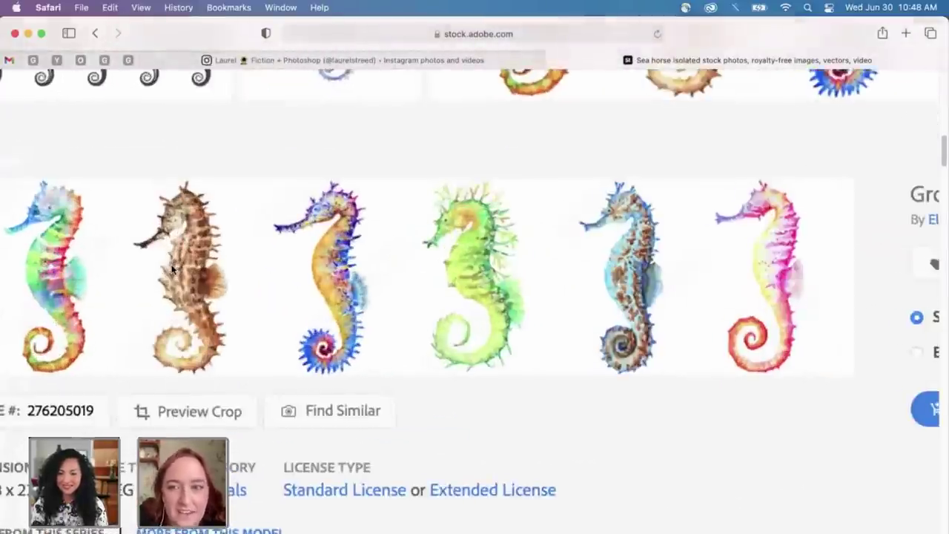
{"action": "scroll", "coordinate": [475, 195], "scroll_direction": "up", "scroll_amount": 3}
{"action": "scroll", "coordinate": [547, 186], "scroll_direction": "up", "scroll_amount": 5}
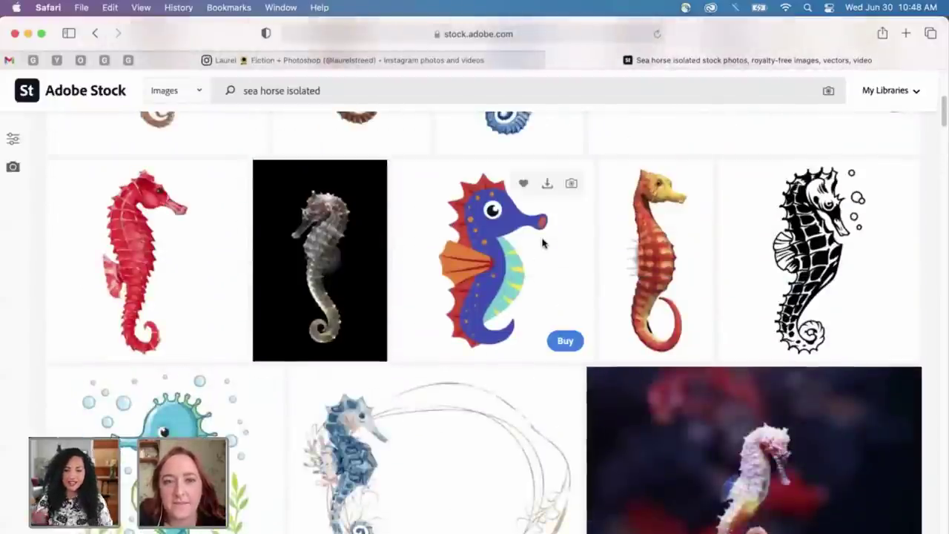
{"action": "scroll", "coordinate": [437, 240], "scroll_direction": "up", "scroll_amount": 4}
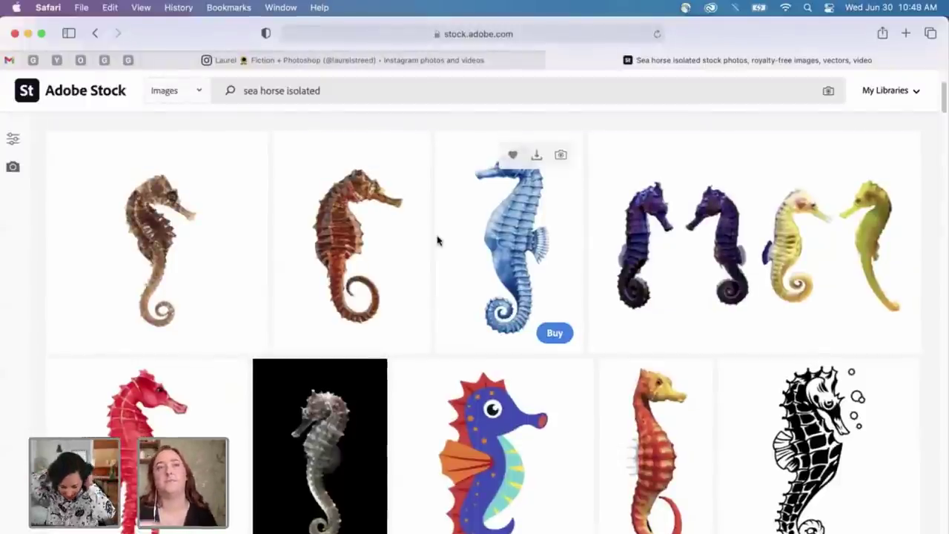
{"action": "scroll", "coordinate": [437, 239], "scroll_direction": "down", "scroll_amount": 10}
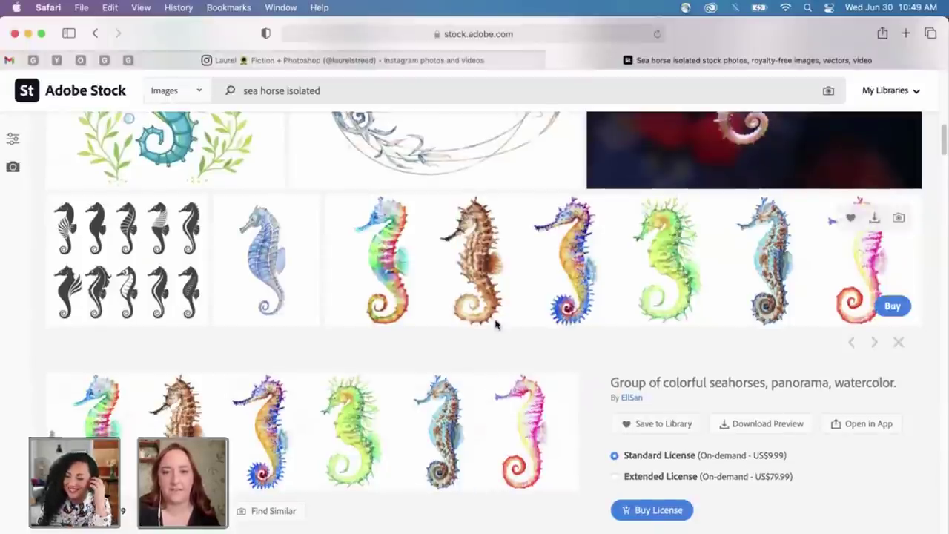
{"action": "scroll", "coordinate": [496, 323], "scroll_direction": "up", "scroll_amount": 5}
{"action": "scroll", "coordinate": [496, 325], "scroll_direction": "up", "scroll_amount": 4}
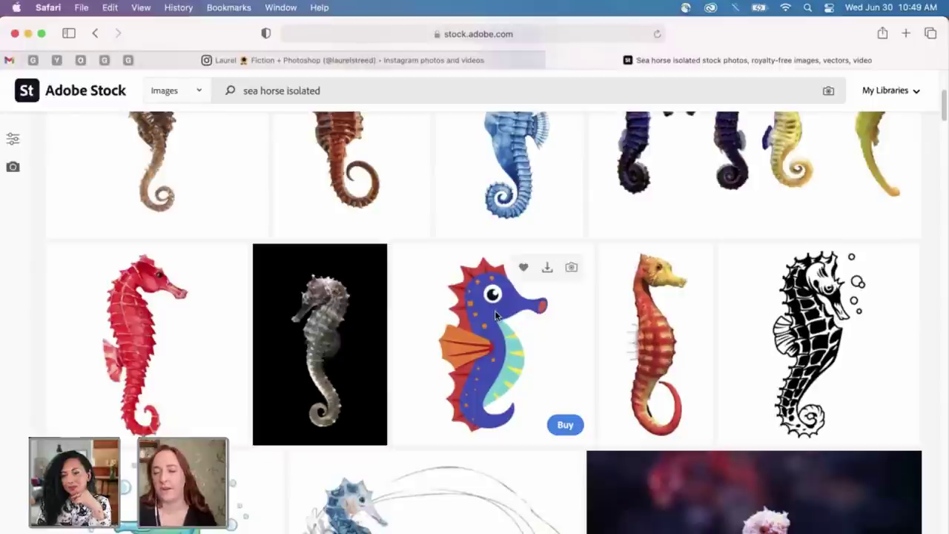
{"action": "scroll", "coordinate": [496, 315], "scroll_direction": "up", "scroll_amount": 2}
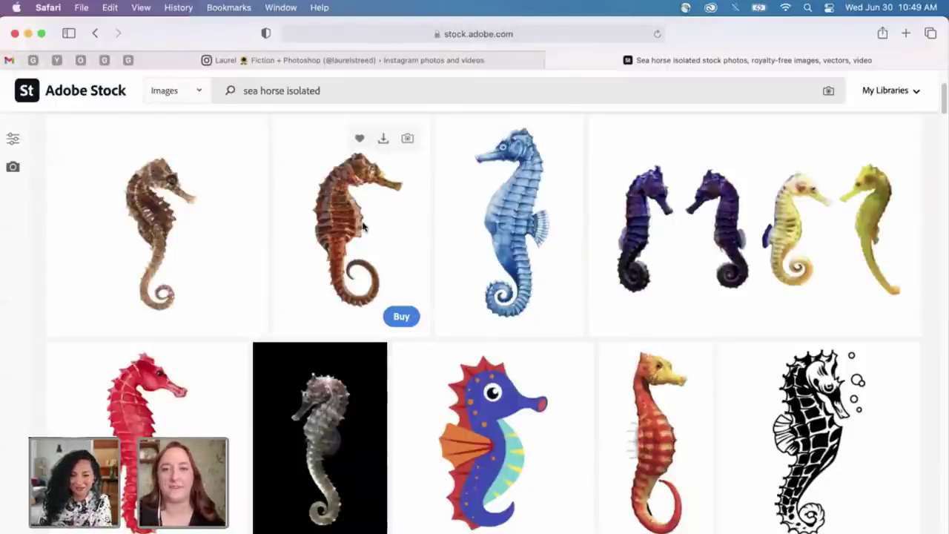
{"action": "scroll", "coordinate": [376, 274], "scroll_direction": "down", "scroll_amount": 1}
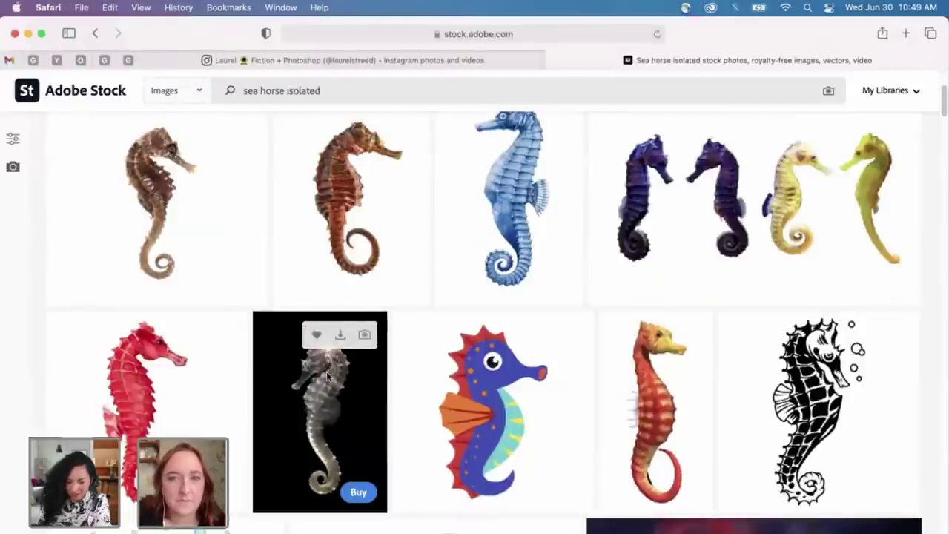
Step: View details for the seahorse-on-black image, then the four-seahorse 'Various type of Sea Horse' image
{"action": "left_click", "coordinate": [349, 386]}
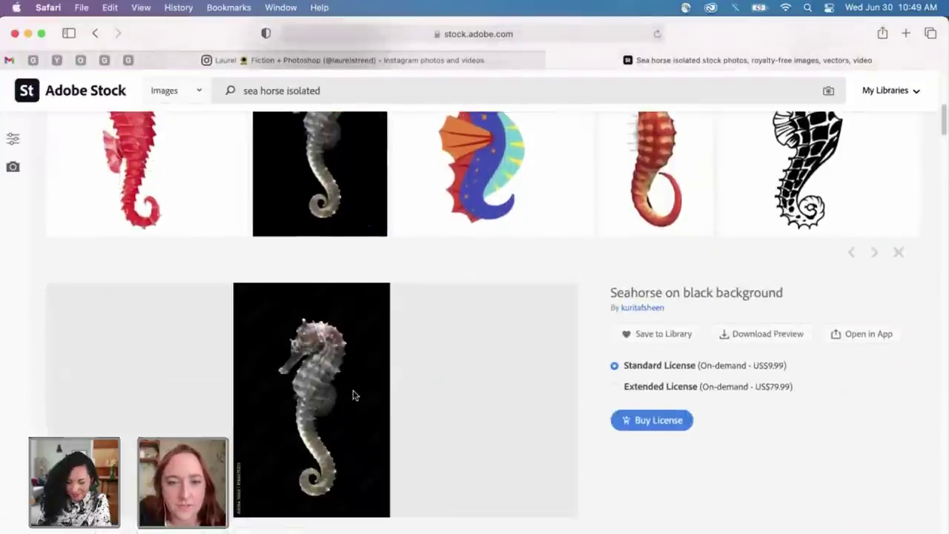
{"action": "scroll", "coordinate": [353, 395], "scroll_direction": "up", "scroll_amount": 5}
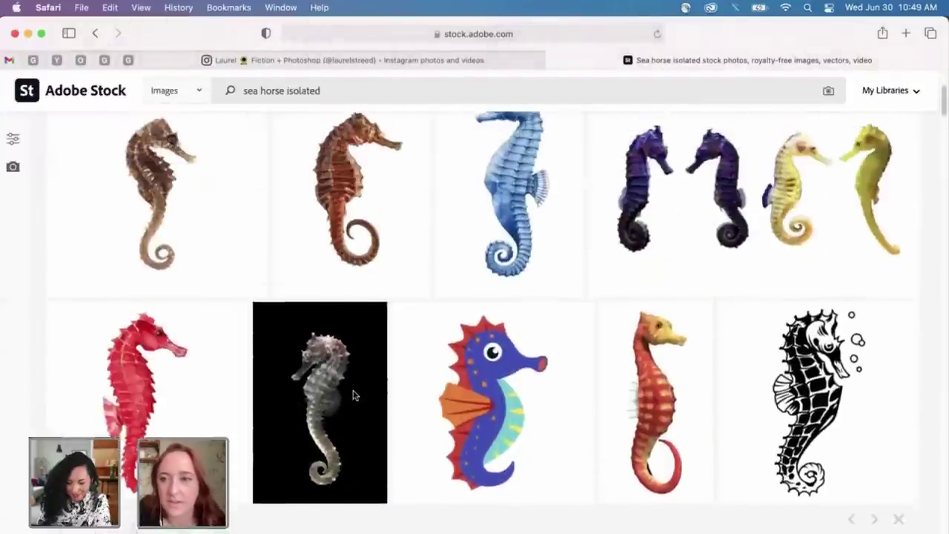
{"action": "scroll", "coordinate": [718, 211], "scroll_direction": "down", "scroll_amount": 5}
{"action": "left_click", "coordinate": [718, 210]}
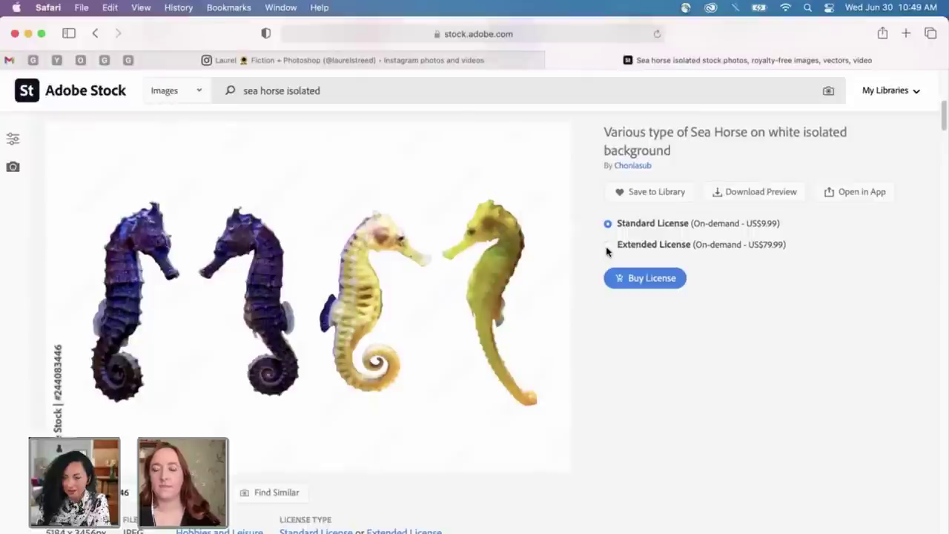
Step: Start licensing the four-seahorse image, dismiss the checkout, and open the account menu
{"action": "left_click", "coordinate": [648, 282]}
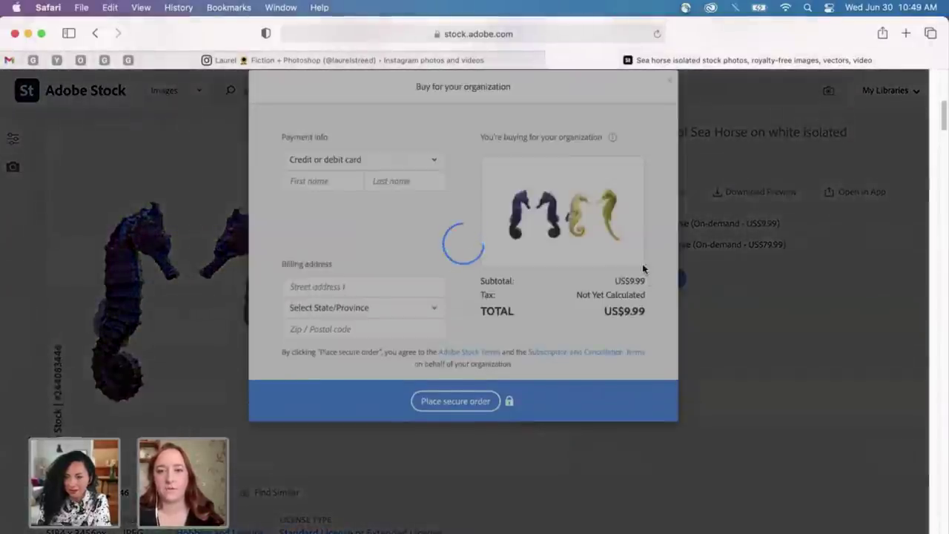
{"action": "left_click", "coordinate": [669, 83]}
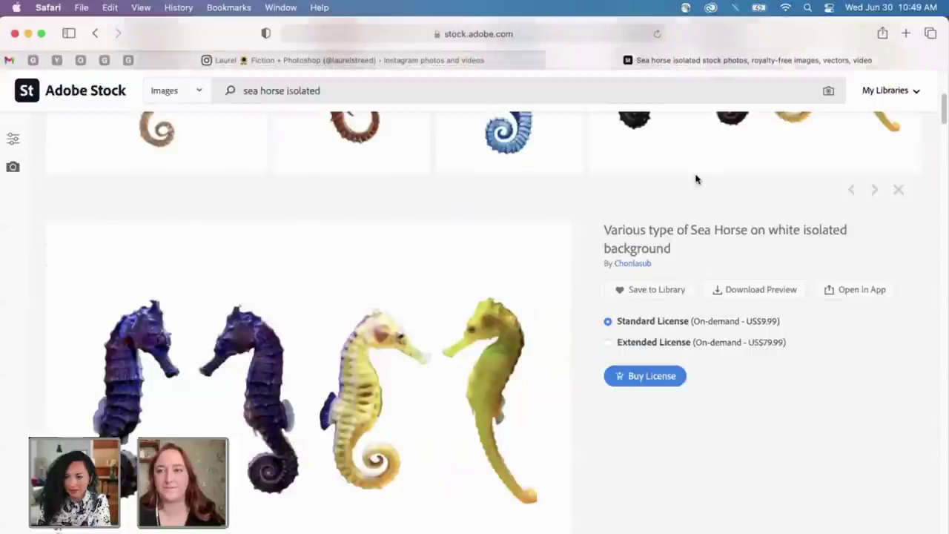
{"action": "left_click", "coordinate": [858, 87]}
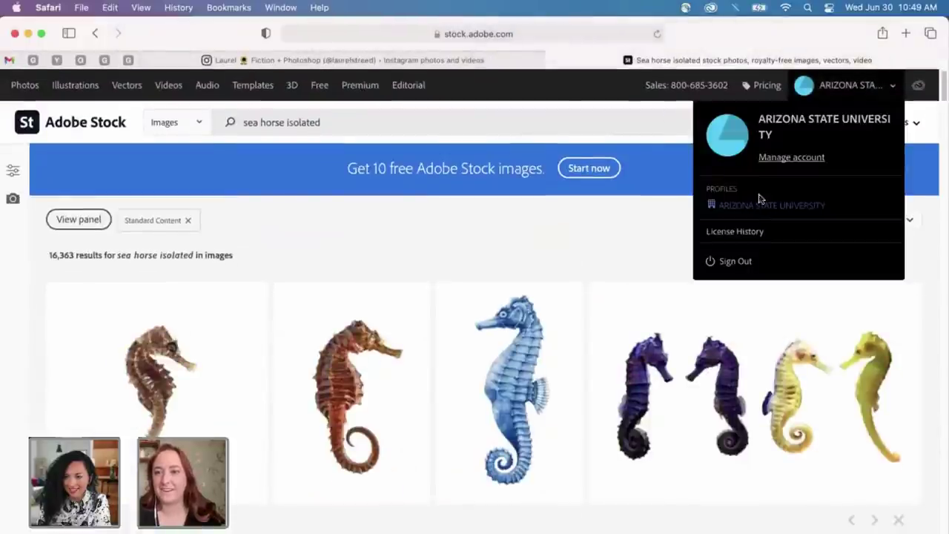
Step: Sign out of the organization account and sign in with the personal Adobe ID, skipping the backup e-mail
{"action": "left_click", "coordinate": [736, 263]}
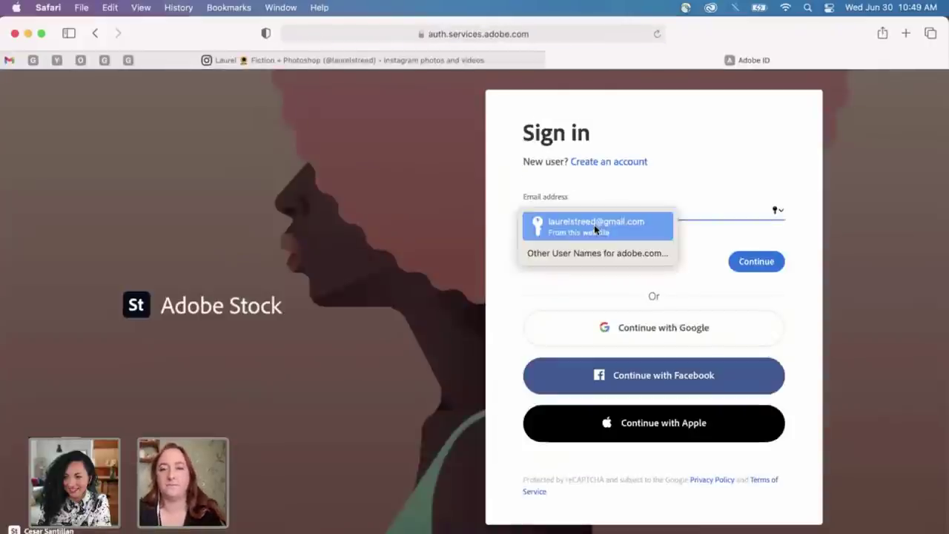
{"action": "left_click", "coordinate": [602, 220]}
{"action": "left_click", "coordinate": [755, 260]}
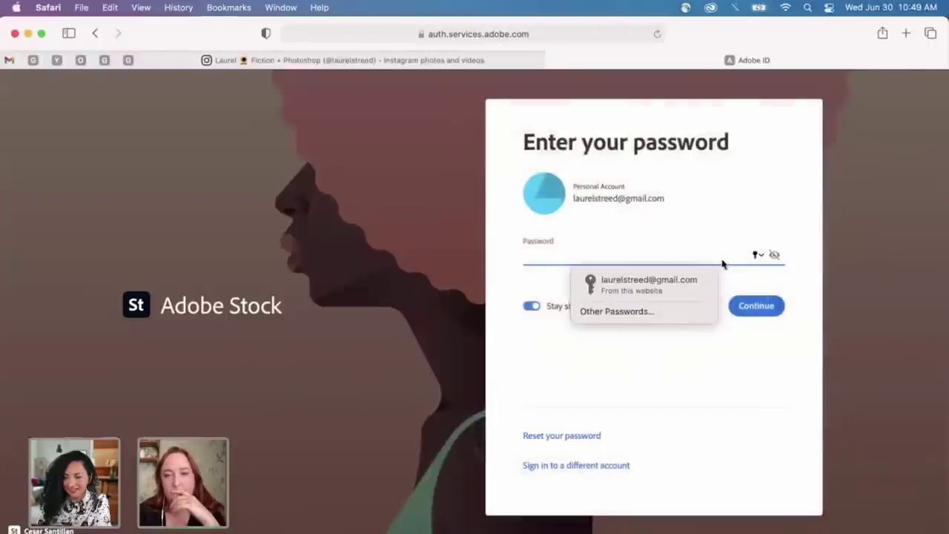
{"action": "left_click", "coordinate": [708, 279]}
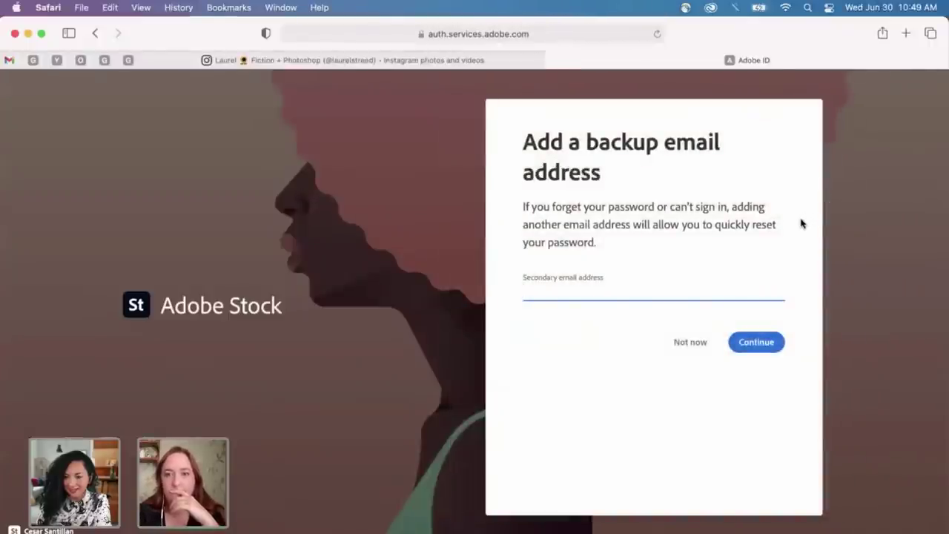
{"action": "left_click", "coordinate": [684, 342]}
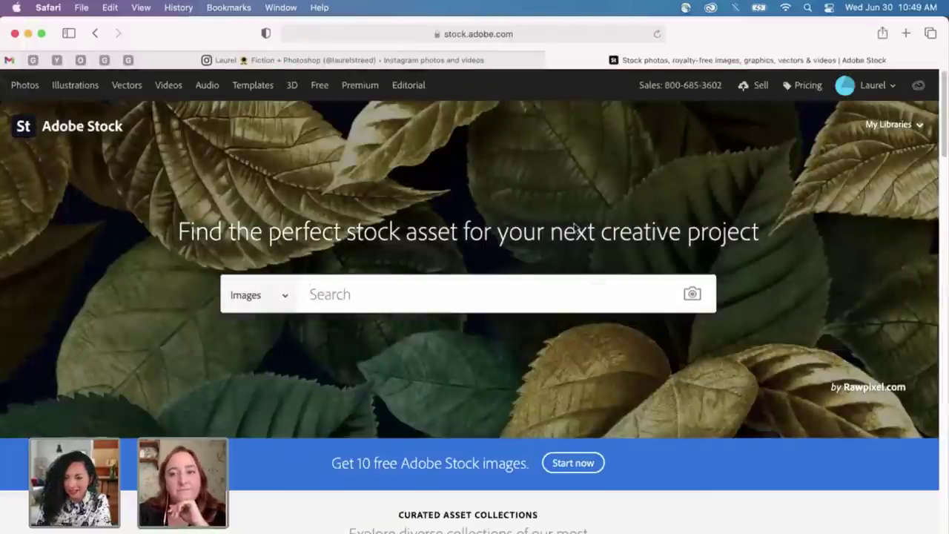
Step: Search Adobe Stock again for 'sea horse isolated'
{"action": "left_click", "coordinate": [506, 289]}
{"action": "type", "text": "sea "}
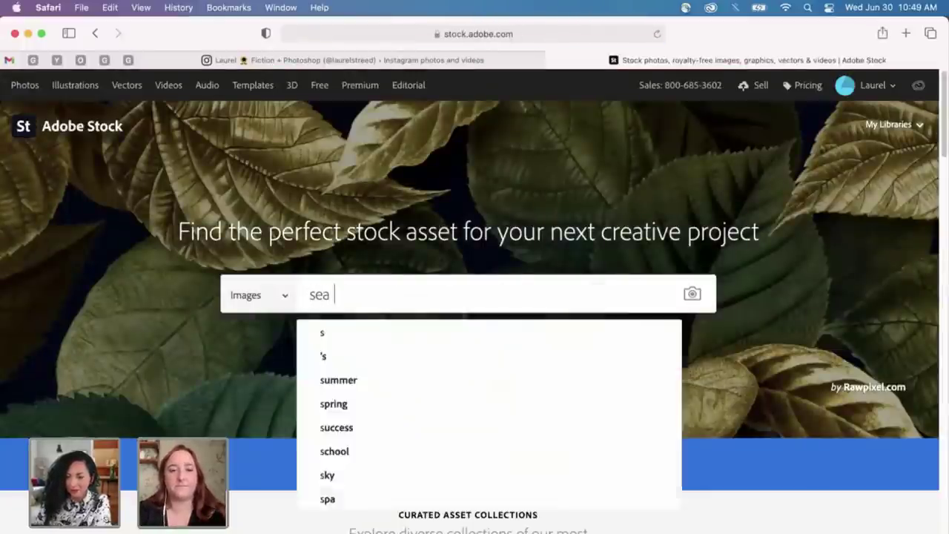
{"action": "type", "text": "horse isolated"}
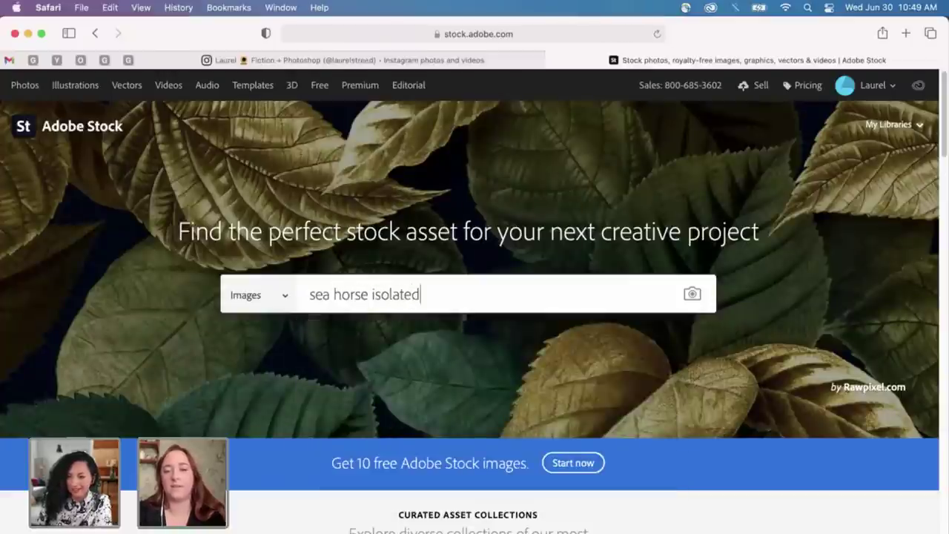
{"action": "key", "text": "Return"}
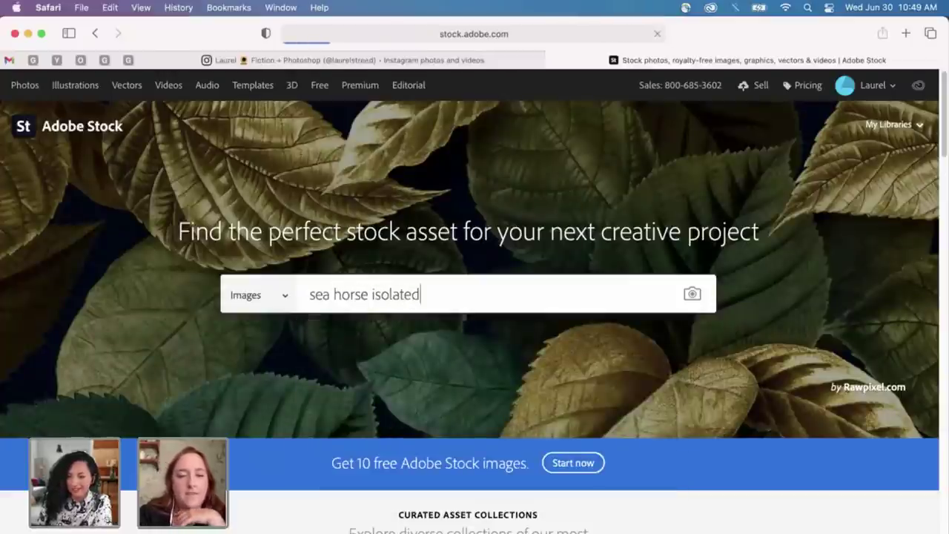
{"action": "key", "text": "ctrl+Up"}
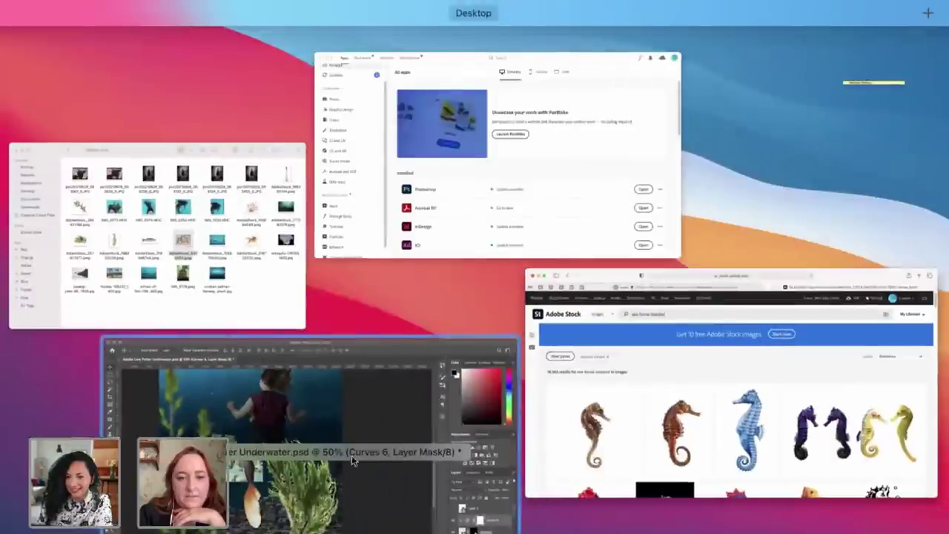
Step: Switch from the browser to the Photoshop composite document
{"action": "left_click", "coordinate": [622, 406]}
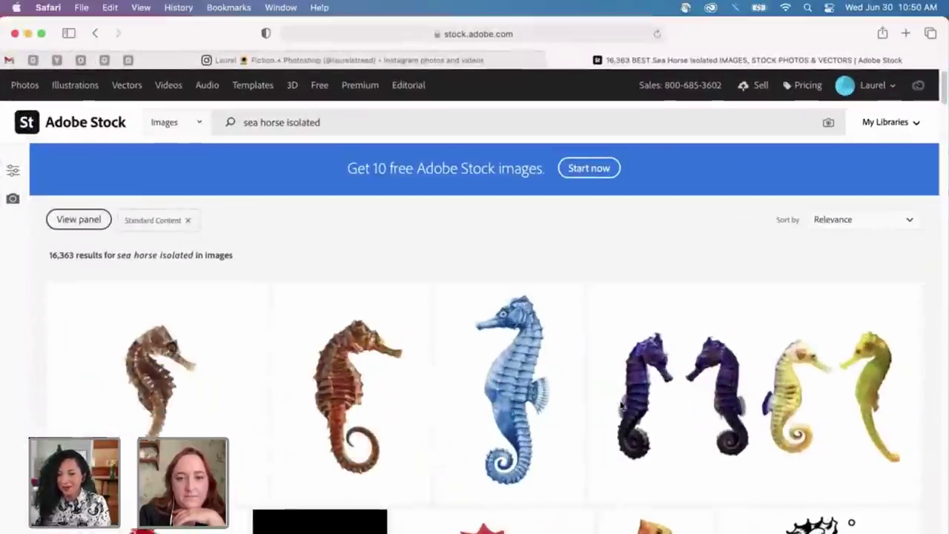
{"action": "key", "text": "ctrl+Up"}
{"action": "left_click", "coordinate": [340, 419]}
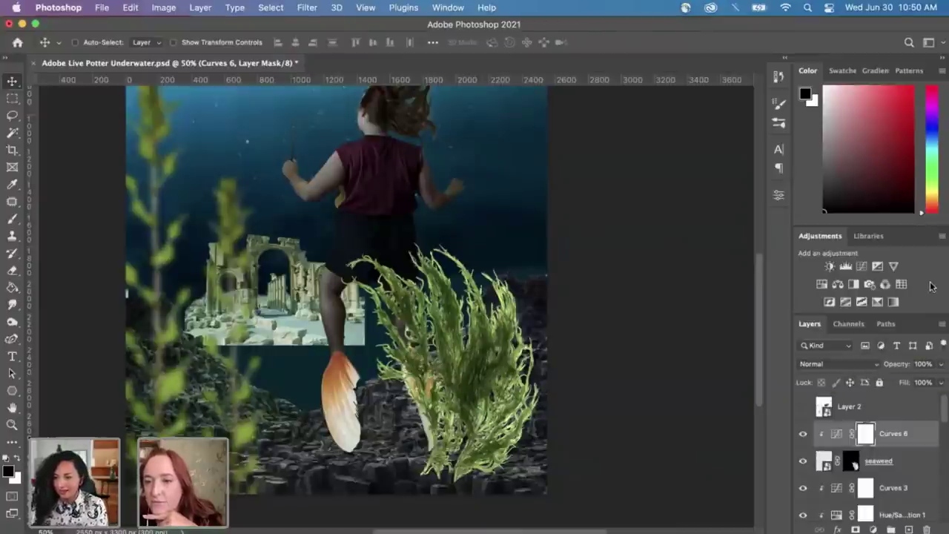
Step: Show the Libraries panel and search all libraries for 'adobe stock'
{"action": "left_click", "coordinate": [875, 236]}
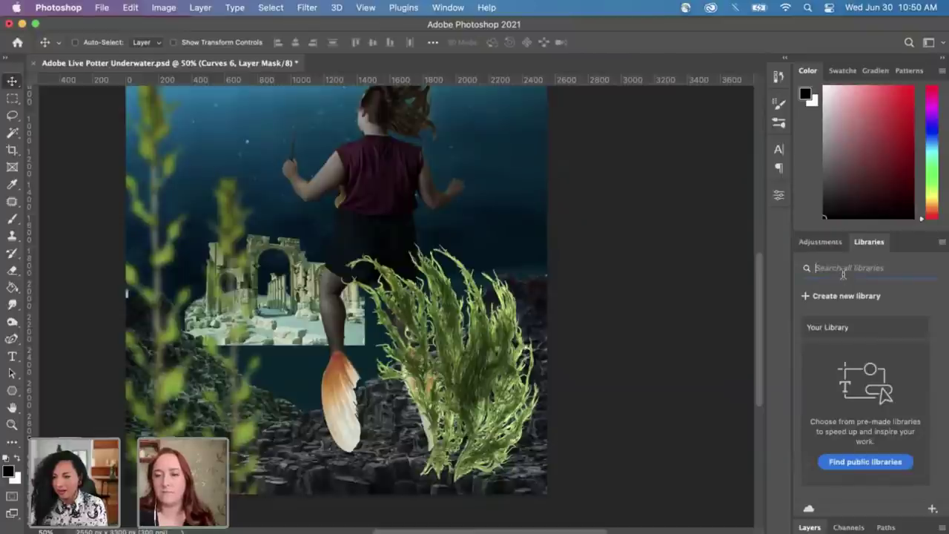
{"action": "left_click", "coordinate": [895, 268]}
{"action": "type", "text": "adobe stock"}
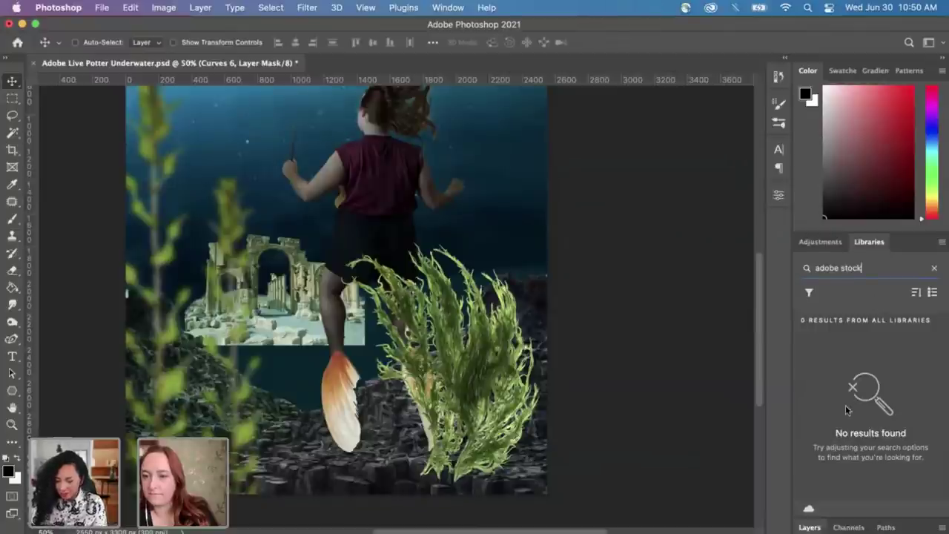
{"action": "triple_click", "coordinate": [868, 270]}
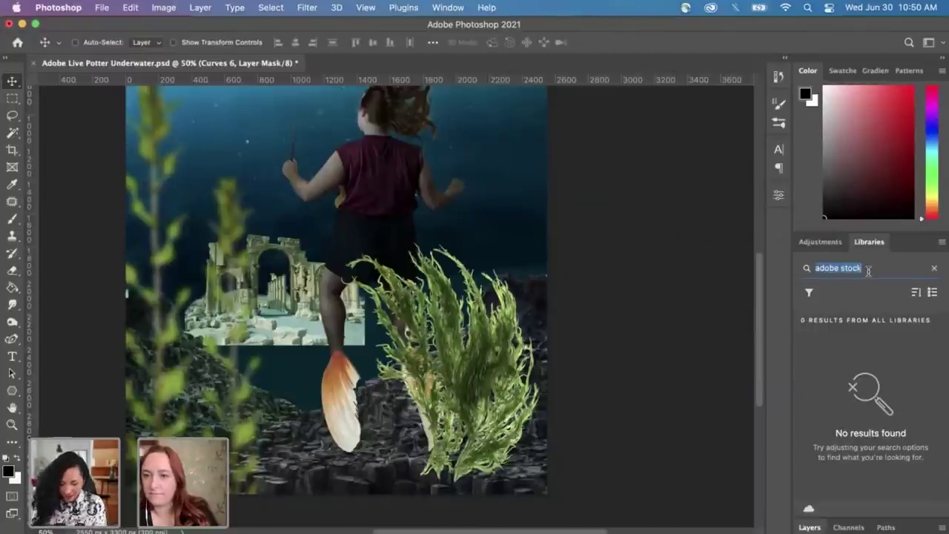
{"action": "left_click", "coordinate": [879, 270]}
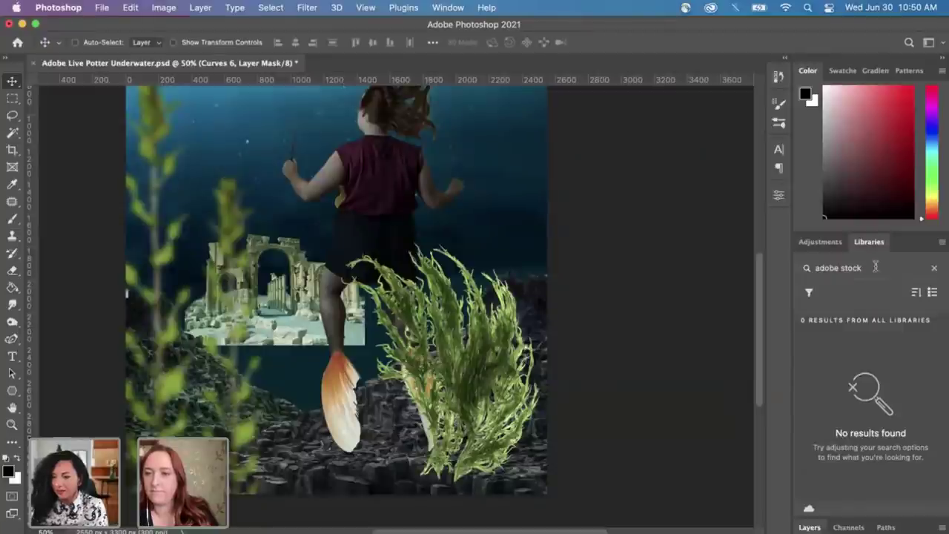
{"action": "triple_click", "coordinate": [876, 267]}
{"action": "left_click", "coordinate": [869, 270]}
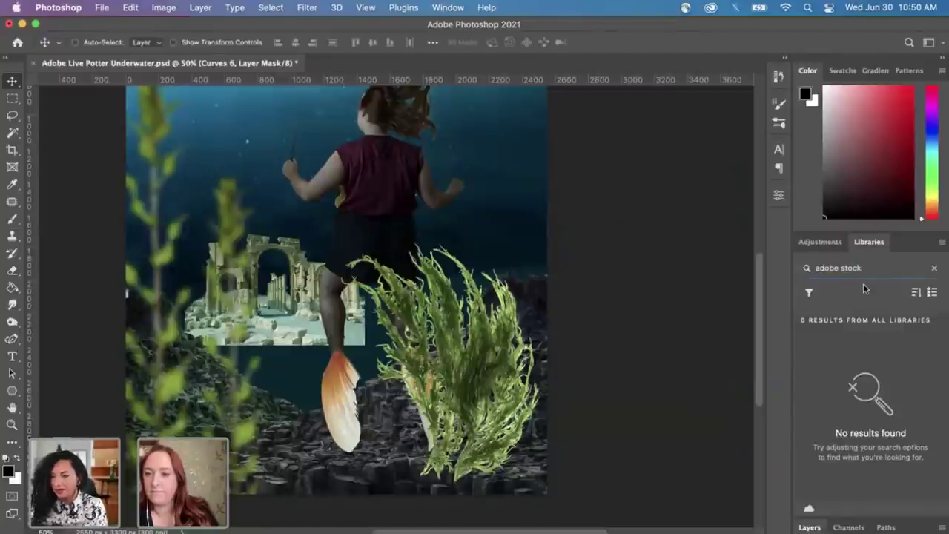
Step: Clear the library search and create a new library named 'stock'
{"action": "left_click", "coordinate": [934, 268]}
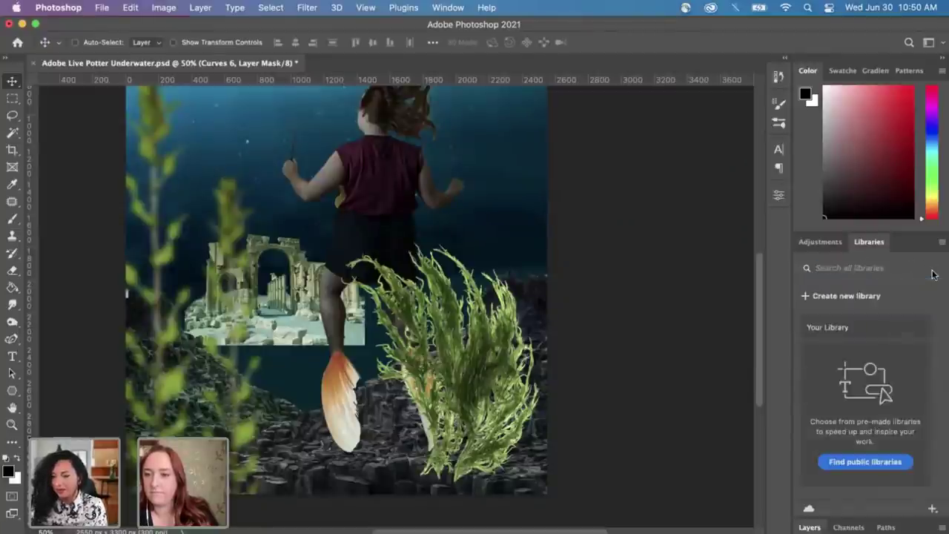
{"action": "left_click", "coordinate": [828, 295]}
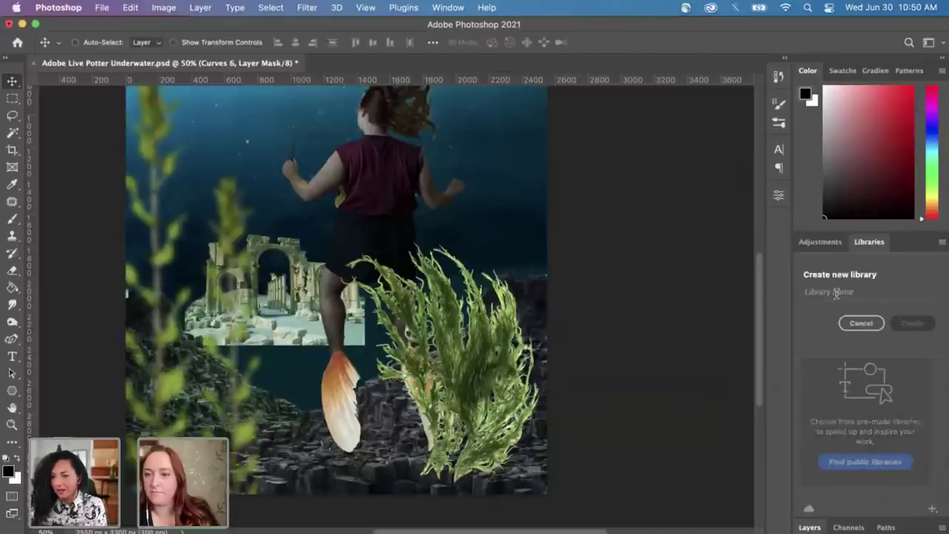
{"action": "type", "text": "stock"}
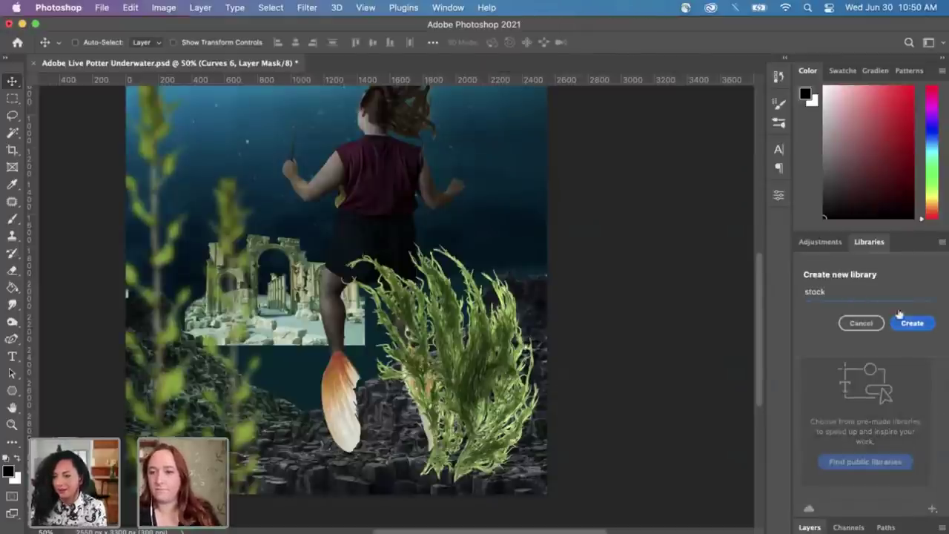
{"action": "left_click", "coordinate": [909, 323]}
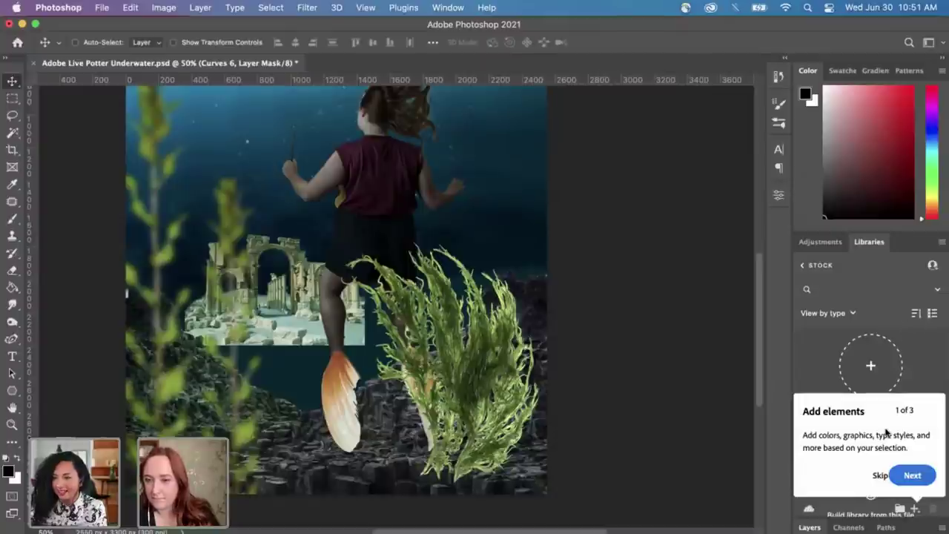
{"action": "left_click", "coordinate": [878, 478]}
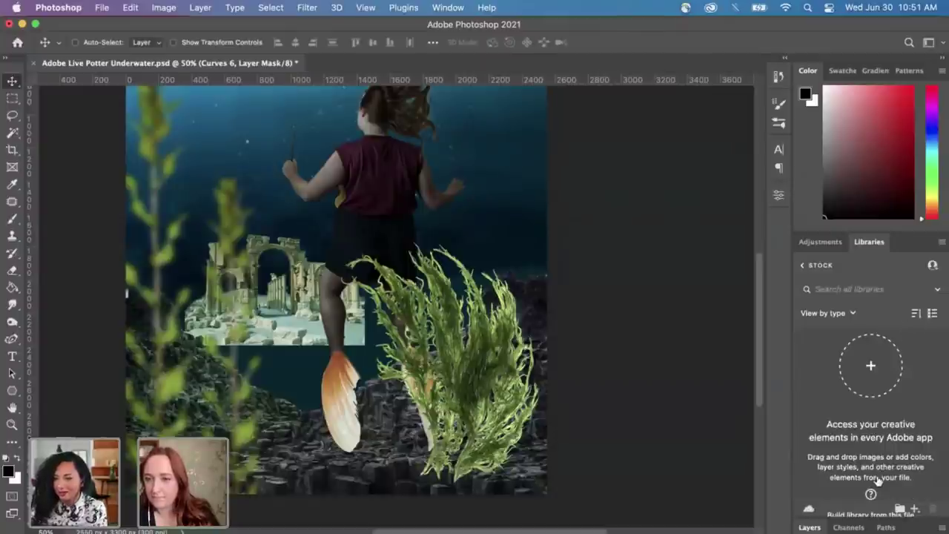
Step: Set the Libraries search to Adobe Stock and search for 'sea horse isolated'
{"action": "left_click", "coordinate": [937, 293]}
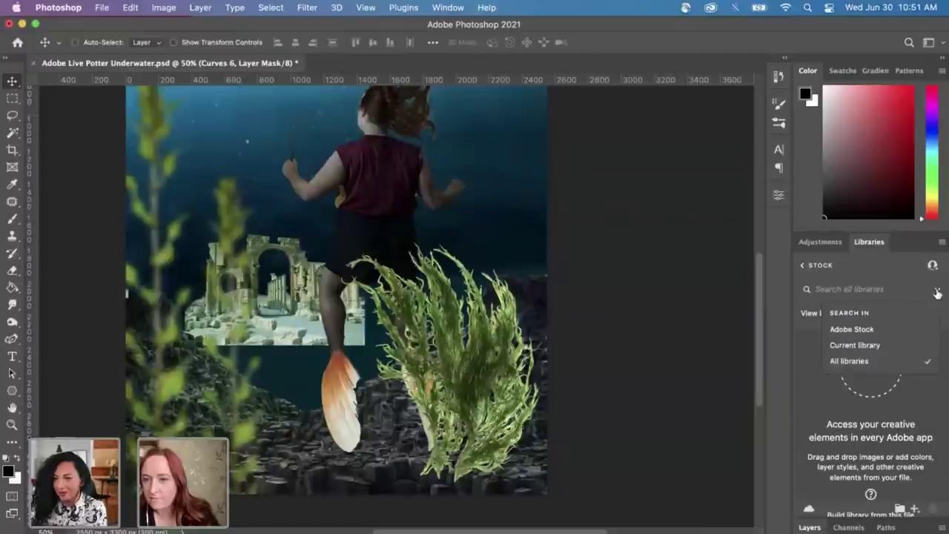
{"action": "left_click", "coordinate": [866, 330]}
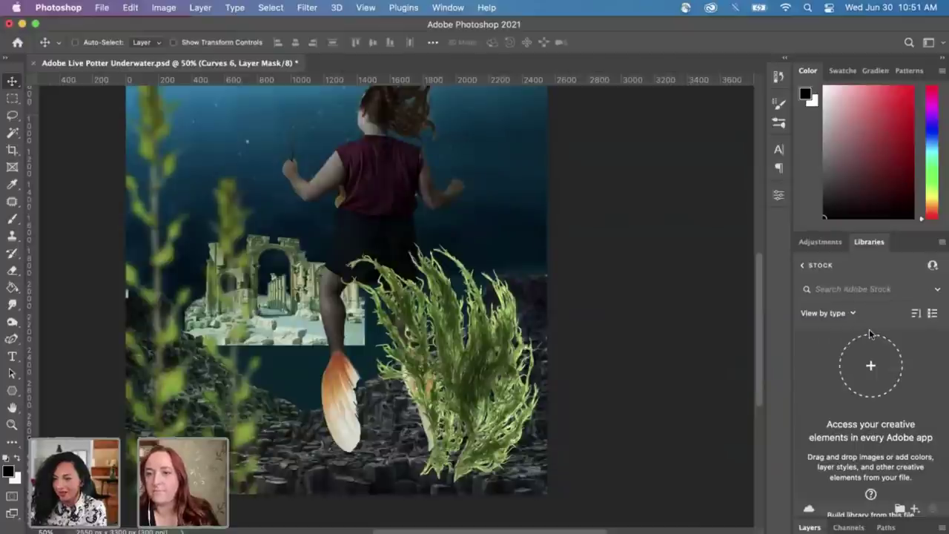
{"action": "left_click", "coordinate": [847, 289]}
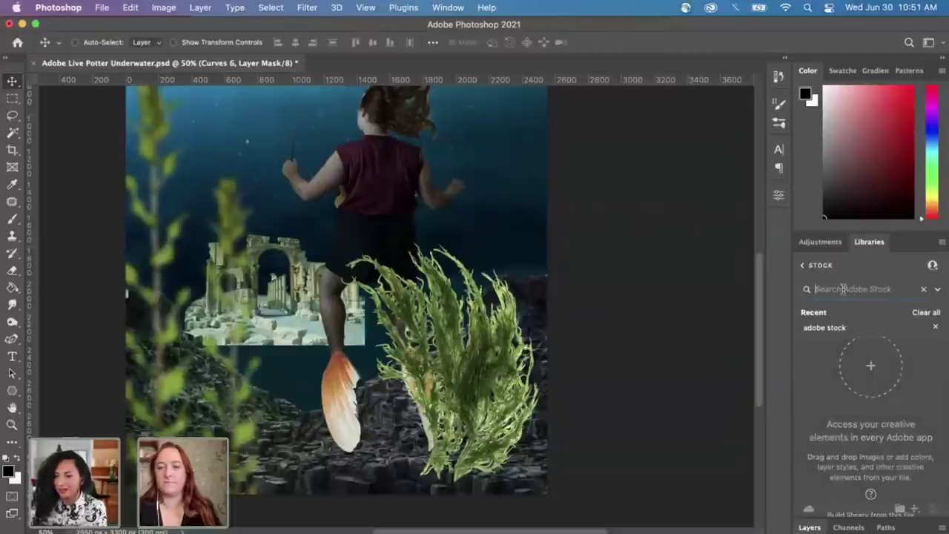
{"action": "type", "text": "sea horse i"}
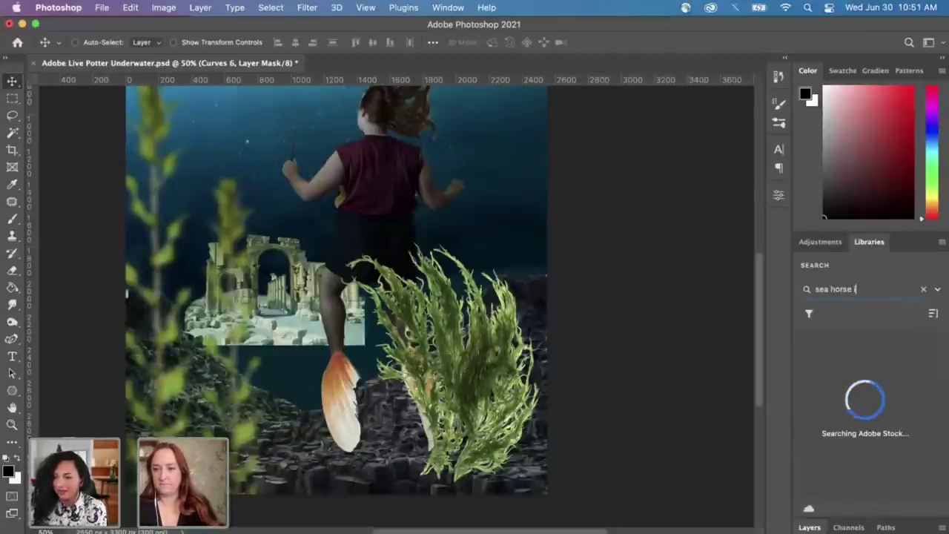
{"action": "type", "text": "solated"}
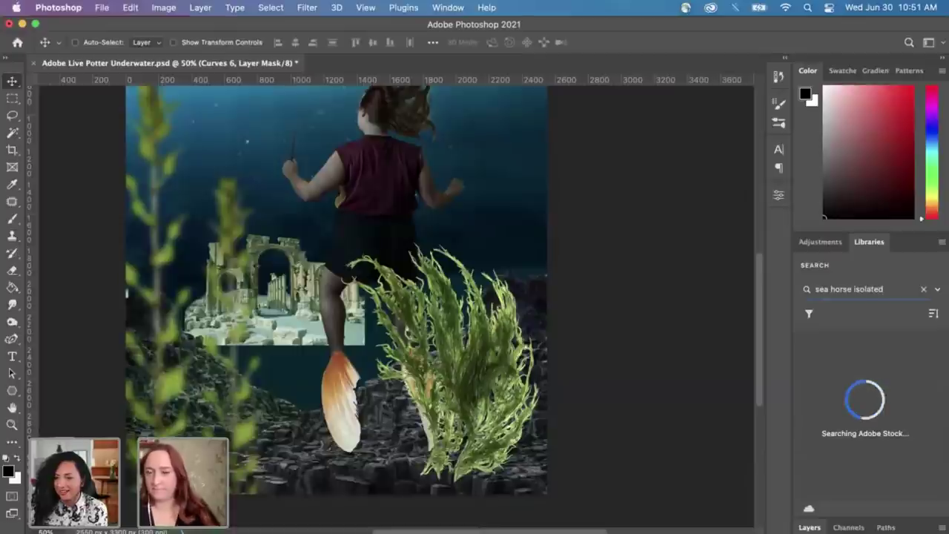
Step: Add the four-seahorse stock image from the results to the library
{"action": "scroll", "coordinate": [905, 401], "scroll_direction": "down", "scroll_amount": 2}
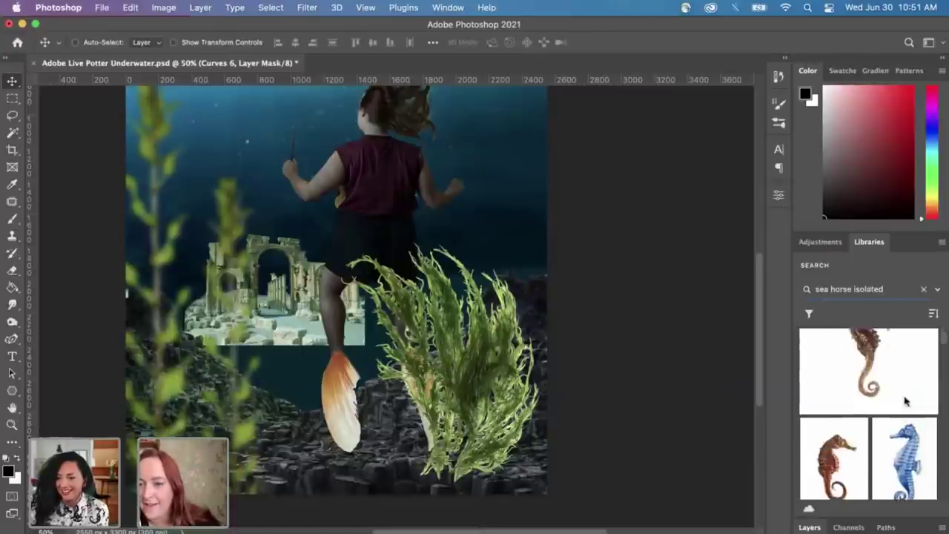
{"action": "scroll", "coordinate": [905, 402], "scroll_direction": "down", "scroll_amount": 3}
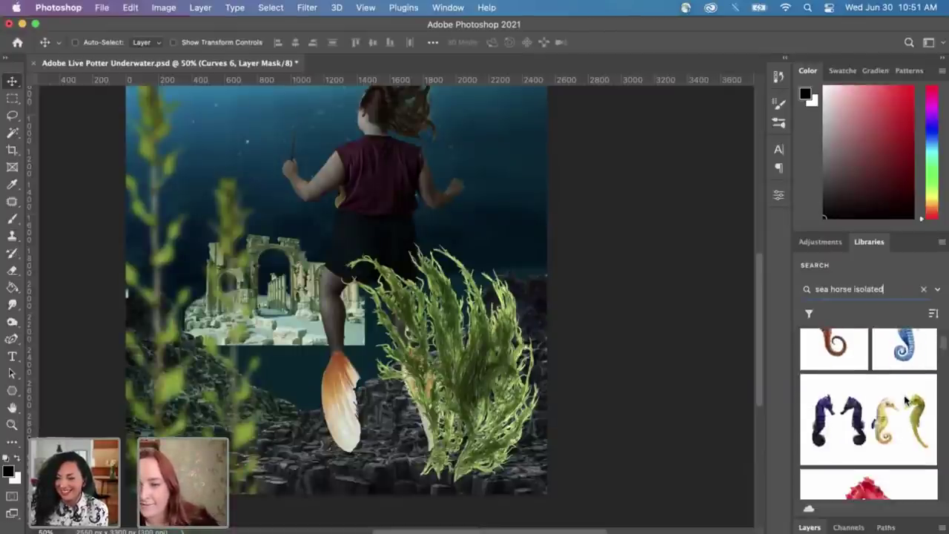
{"action": "scroll", "coordinate": [905, 401], "scroll_direction": "down", "scroll_amount": 4}
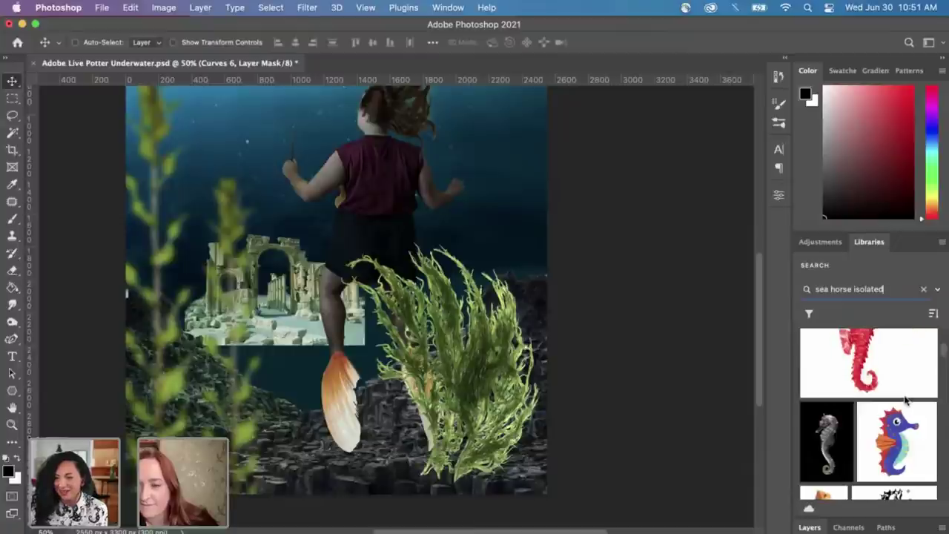
{"action": "scroll", "coordinate": [905, 401], "scroll_direction": "up", "scroll_amount": 5}
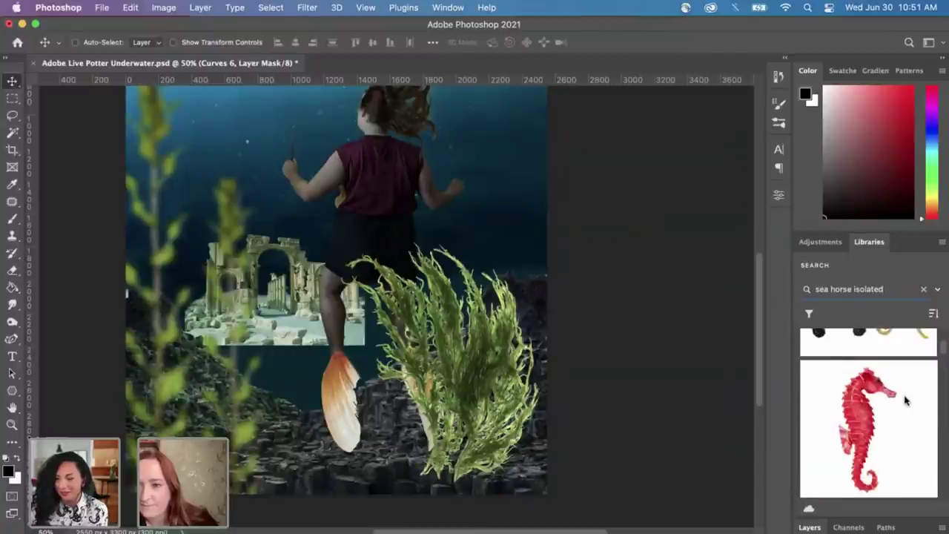
{"action": "mouse_move", "coordinate": [853, 356]}
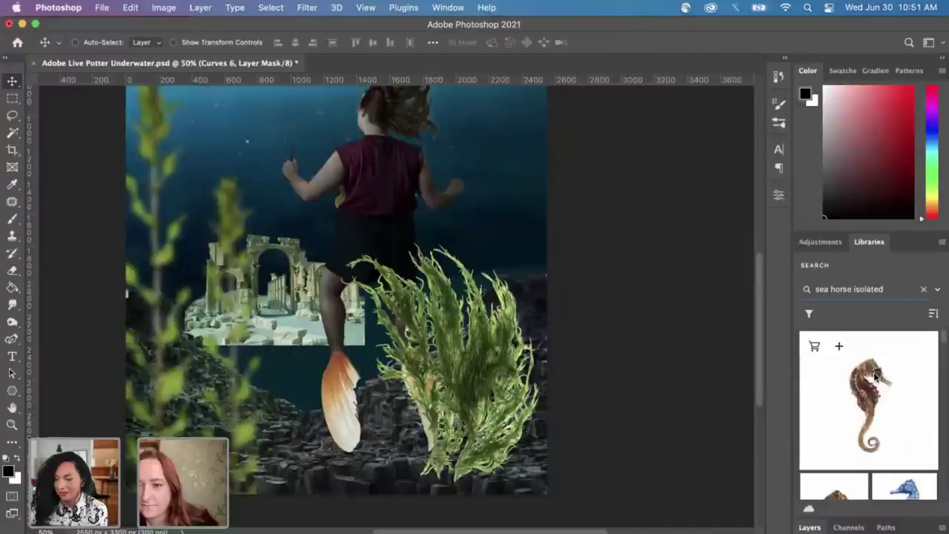
{"action": "scroll", "coordinate": [876, 408], "scroll_direction": "down", "scroll_amount": 4}
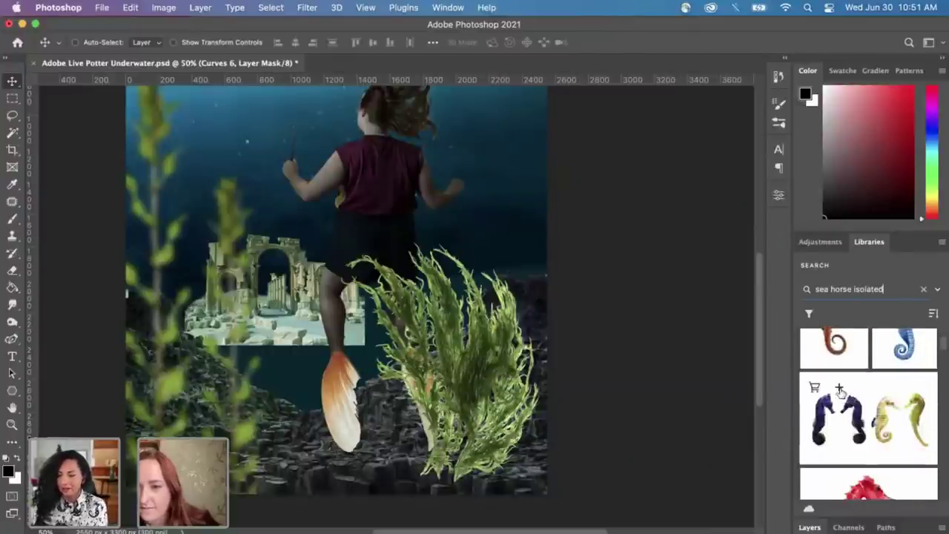
{"action": "left_click", "coordinate": [842, 397]}
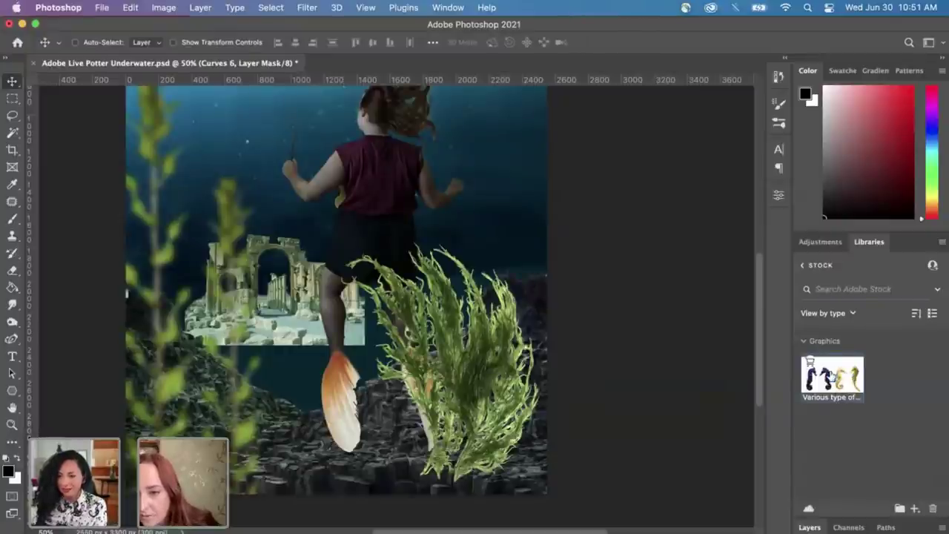
Step: Place the four-seahorse library graphic on the canvas, move it up-left, then switch to Safari
{"action": "left_click_drag", "start_coordinate": [831, 376], "coordinate": [400, 375]}
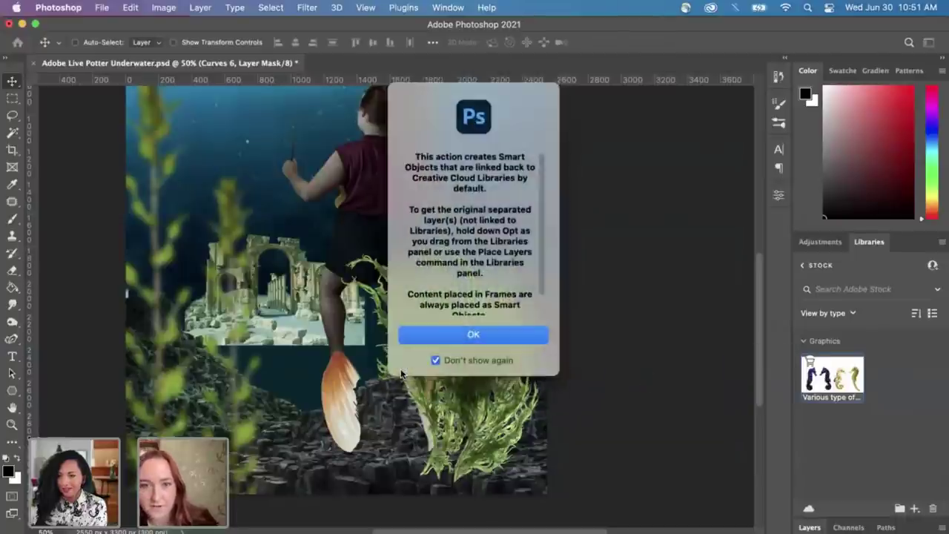
{"action": "left_click", "coordinate": [474, 335]}
{"action": "left_click_drag", "start_coordinate": [473, 374], "coordinate": [409, 302]}
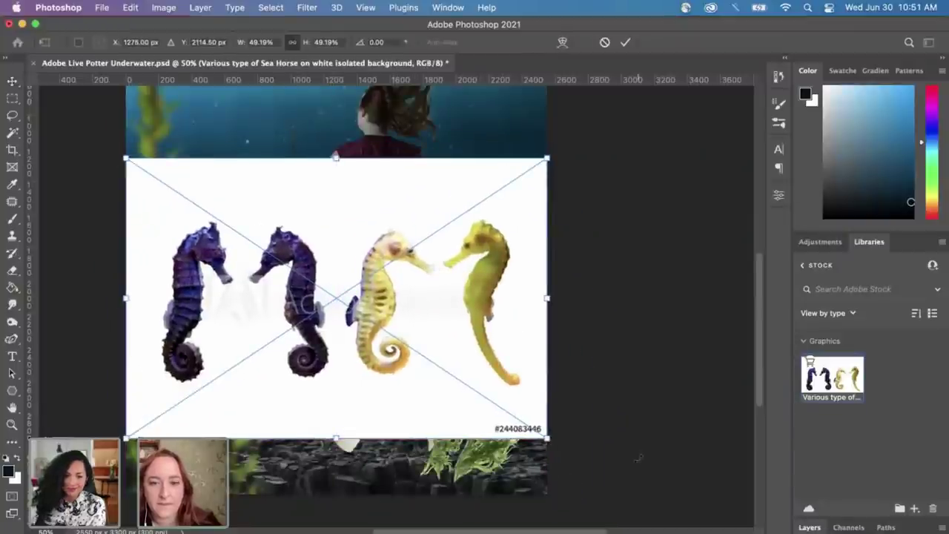
{"action": "key", "text": "Return"}
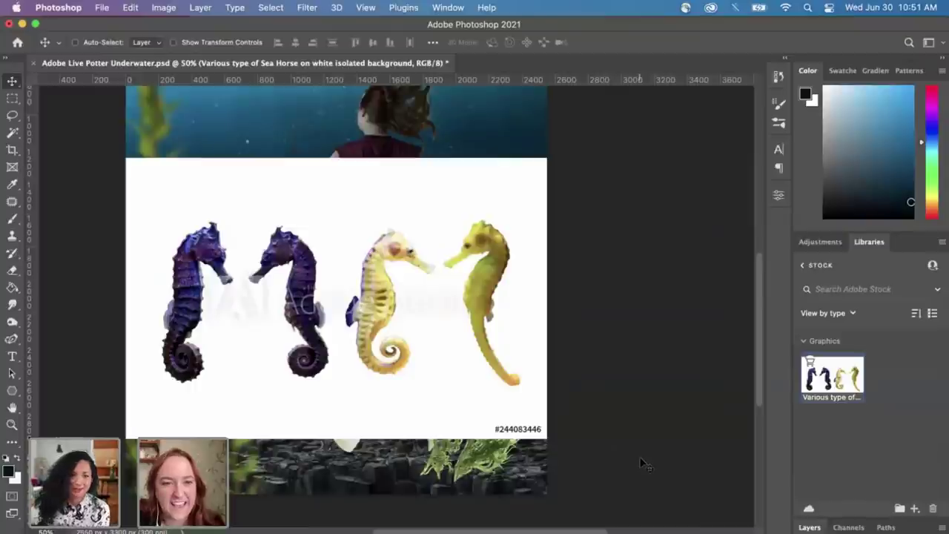
{"action": "key", "text": "ctrl+Up"}
{"action": "left_click", "coordinate": [757, 379]}
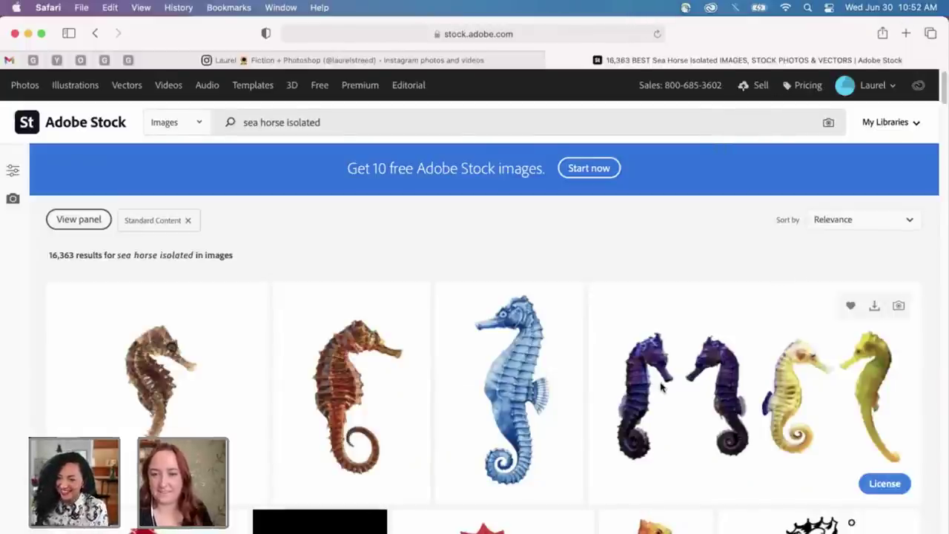
Step: License the four-seahorse stock image and close its downloaded preview
{"action": "scroll", "coordinate": [663, 387], "scroll_direction": "down", "scroll_amount": 5}
{"action": "left_click", "coordinate": [652, 219]}
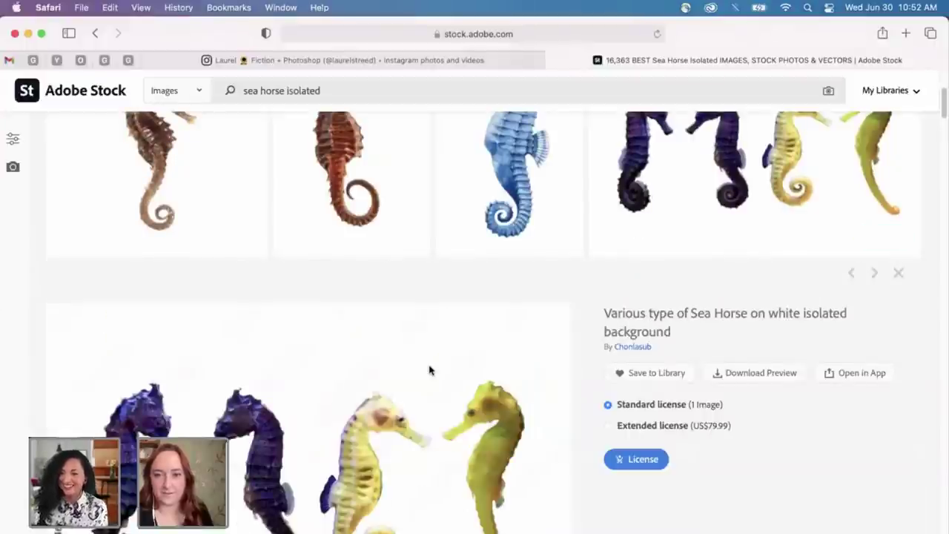
{"action": "left_click", "coordinate": [652, 401]}
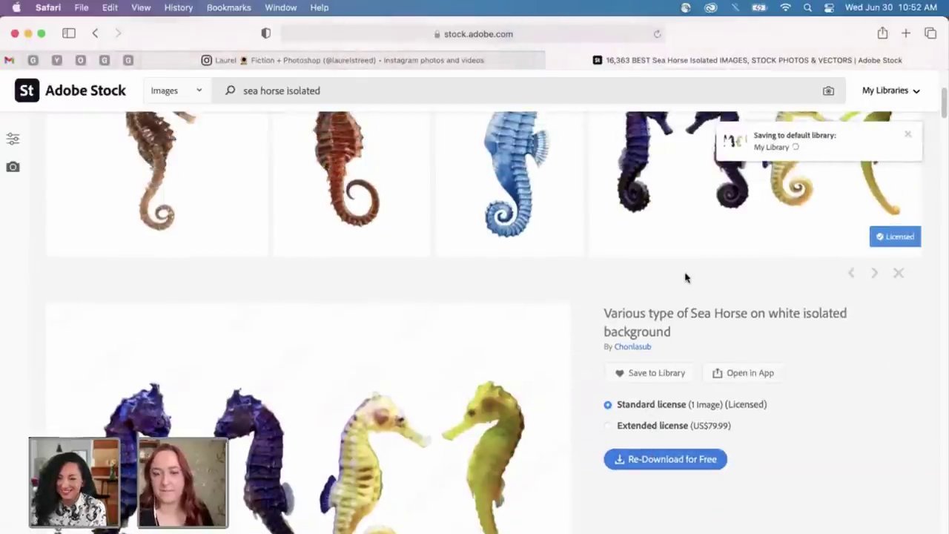
{"action": "key", "text": "ctrl+Up"}
{"action": "left_click", "coordinate": [376, 359]}
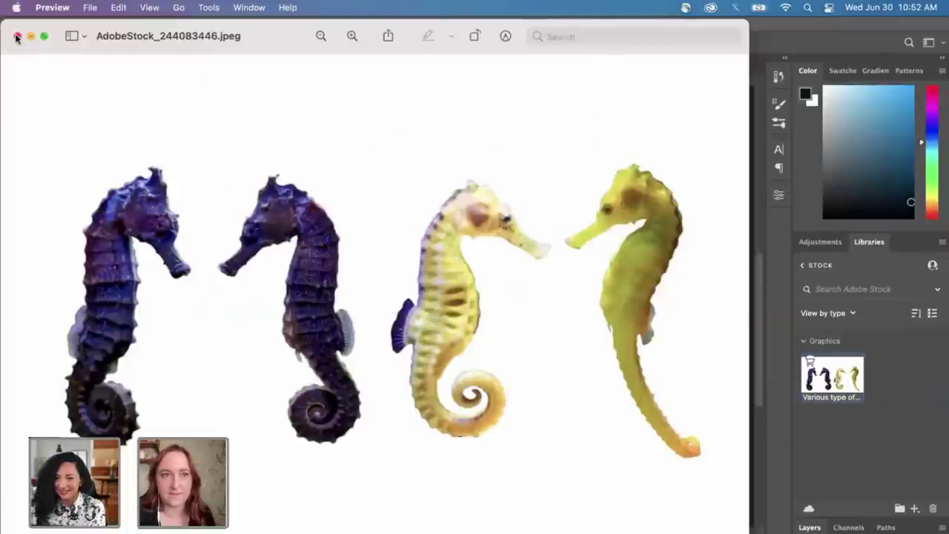
{"action": "left_click", "coordinate": [17, 37]}
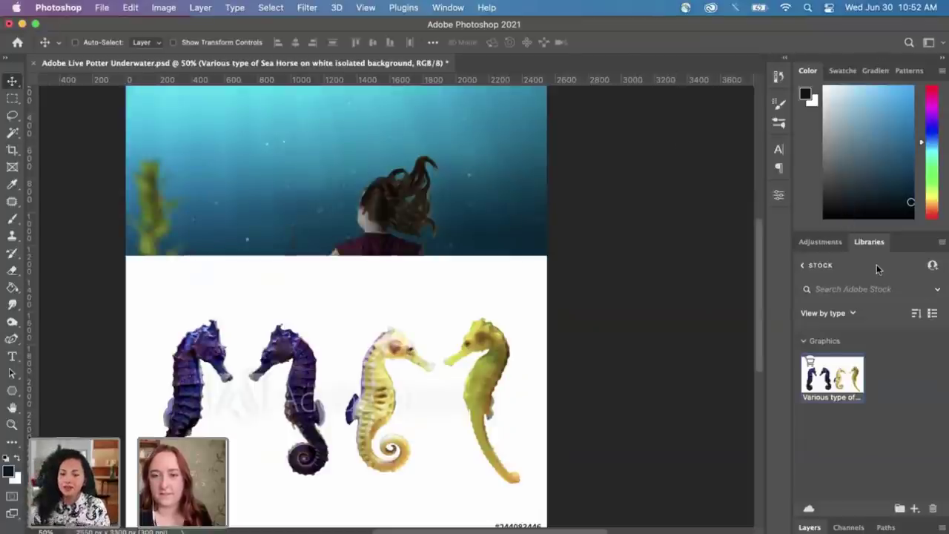
Step: Open the seahorse graphic's stock page from Libraries, close it, and return to Photoshop
{"action": "left_click", "coordinate": [824, 242]}
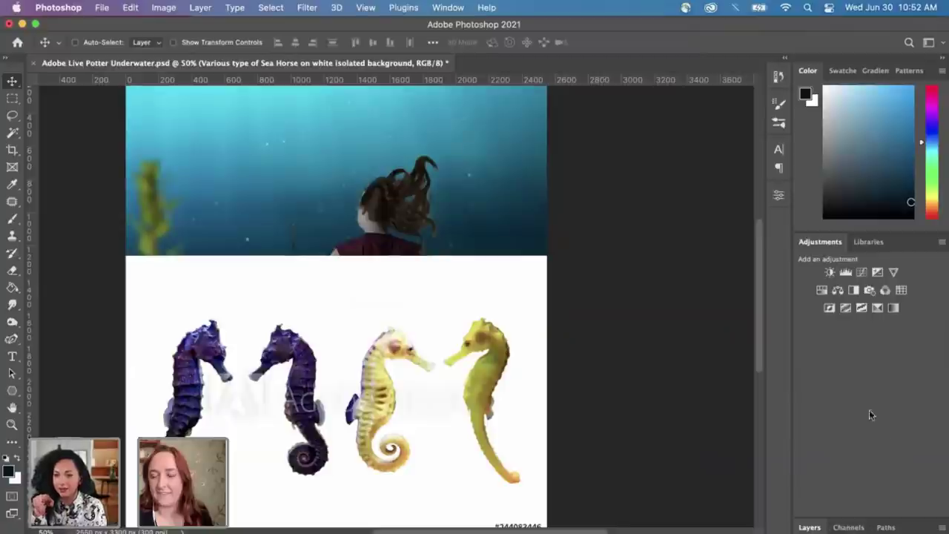
{"action": "left_click", "coordinate": [874, 240]}
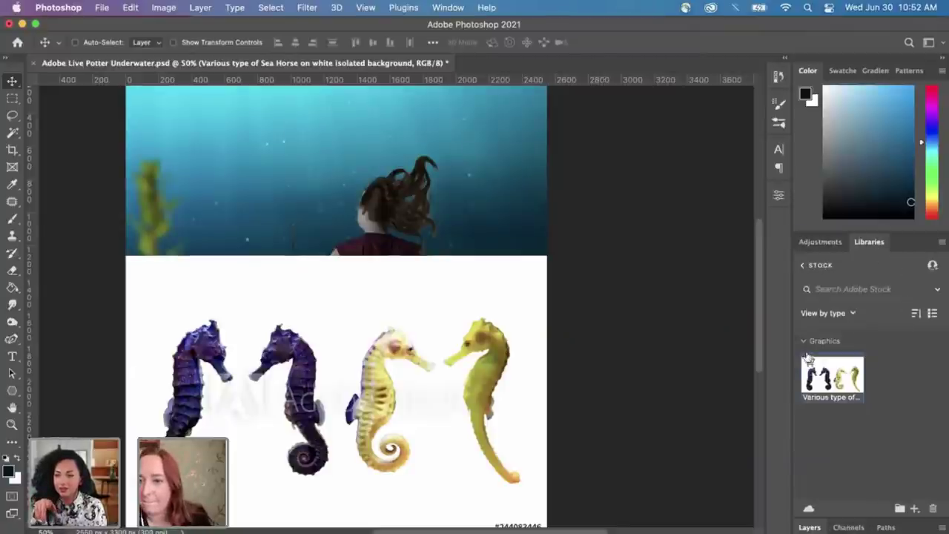
{"action": "double_click", "coordinate": [810, 363]}
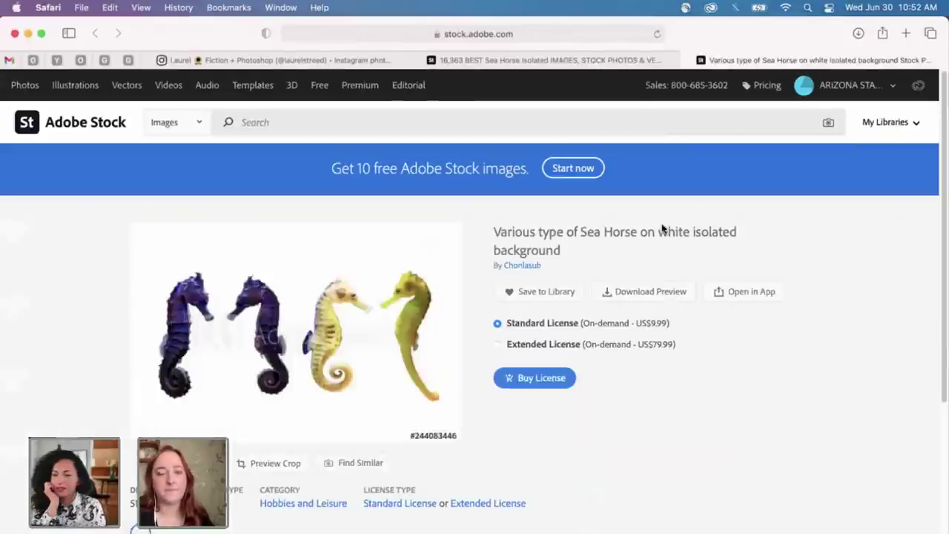
{"action": "left_click", "coordinate": [689, 62]}
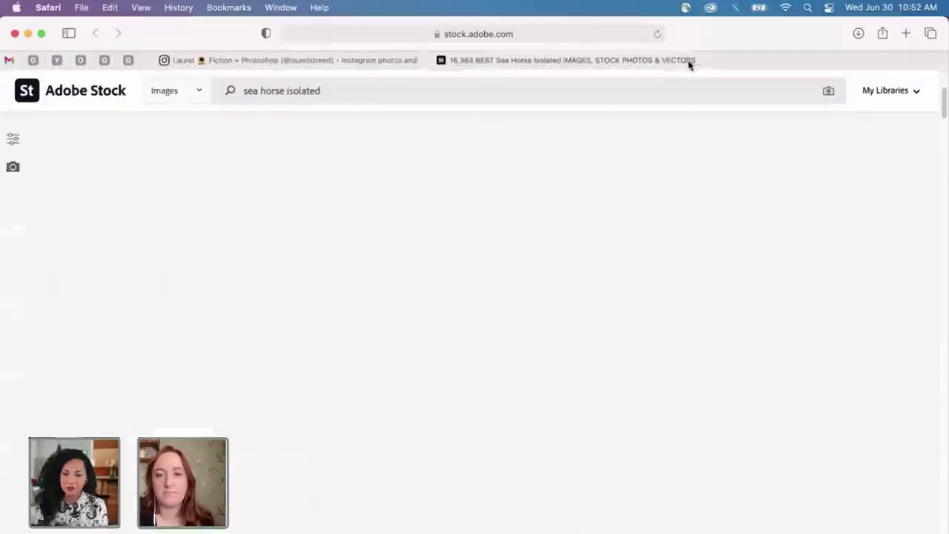
{"action": "key", "text": "ctrl+Up"}
{"action": "left_click", "coordinate": [405, 432]}
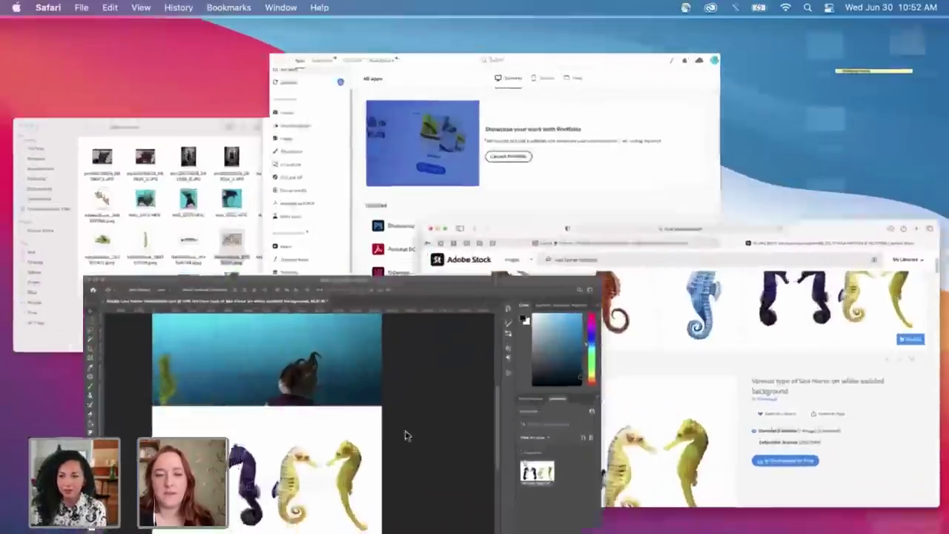
{"action": "left_click", "coordinate": [830, 449]}
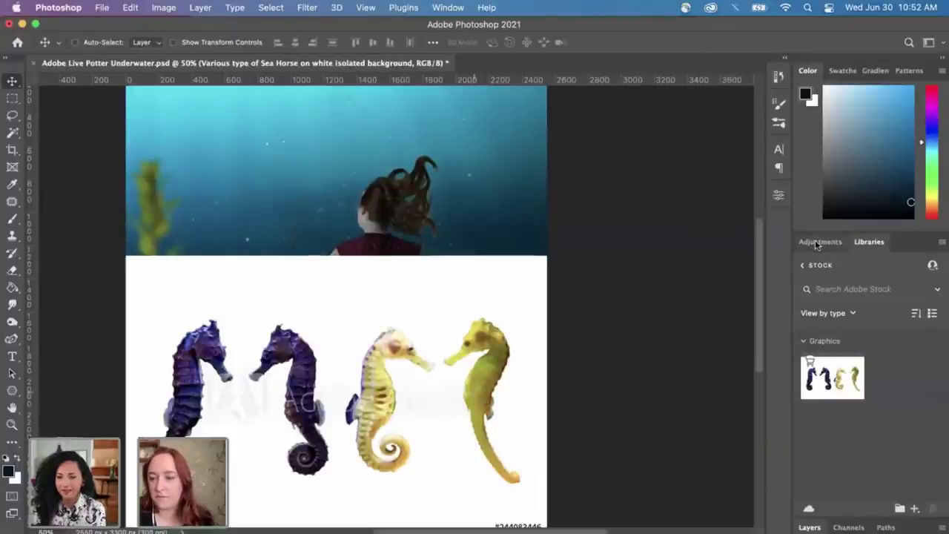
Step: Place the licensed AdobeStock_244083446 download on the canvas and delete the watermarked preview layer
{"action": "left_click", "coordinate": [840, 243]}
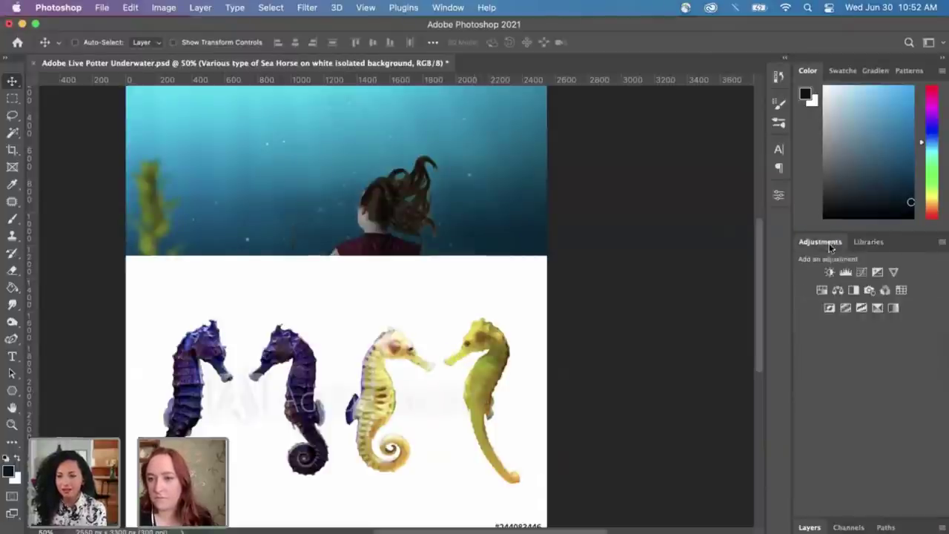
{"action": "left_click", "coordinate": [816, 528]}
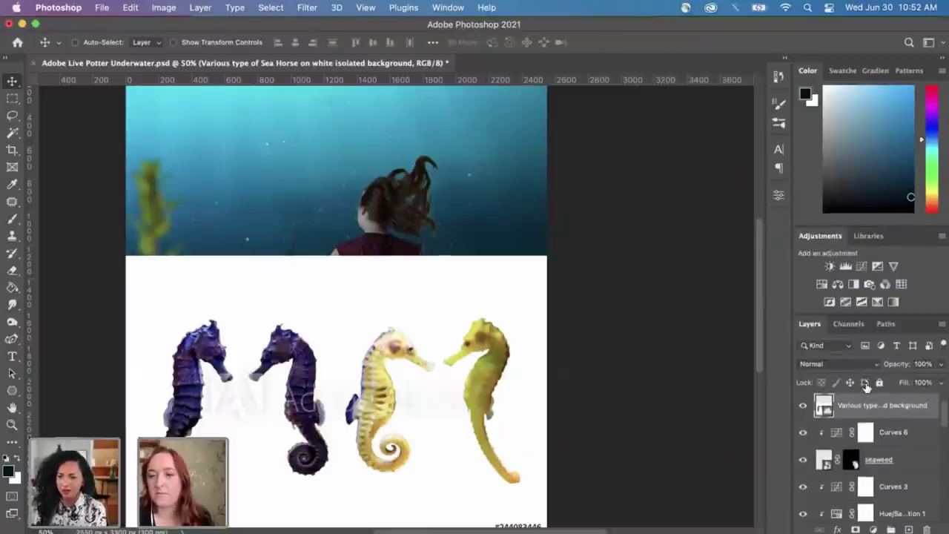
{"action": "key", "text": "super+alt+shift+e"}
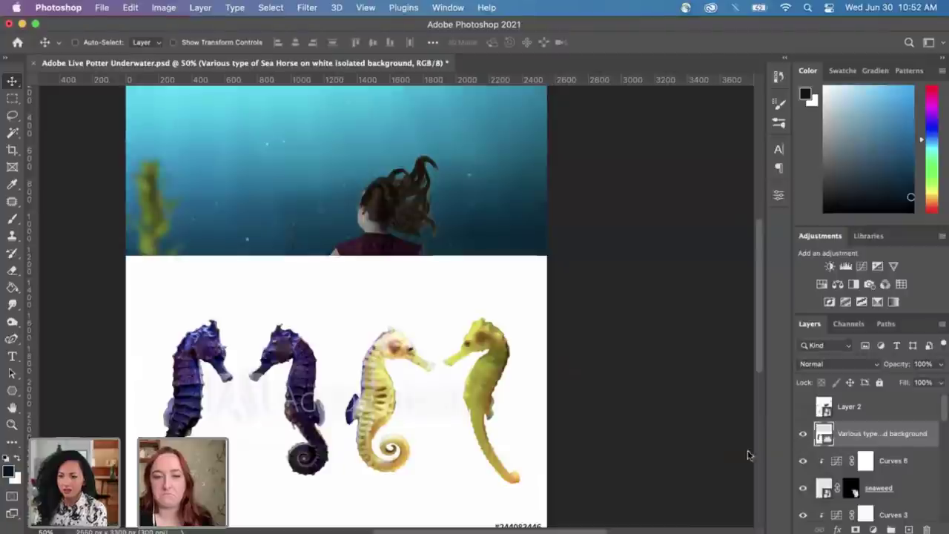
{"action": "mouse_move", "coordinate": [561, 530]}
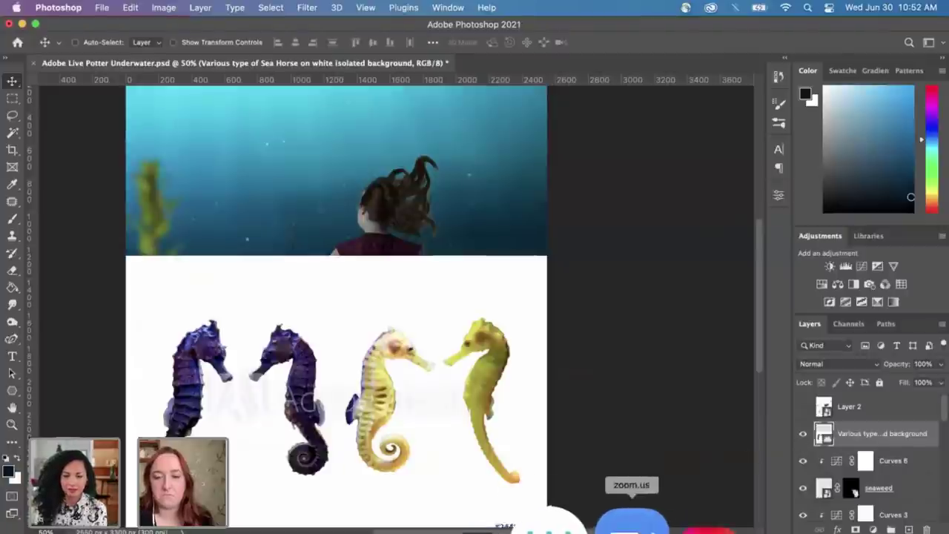
{"action": "left_click", "coordinate": [637, 517]}
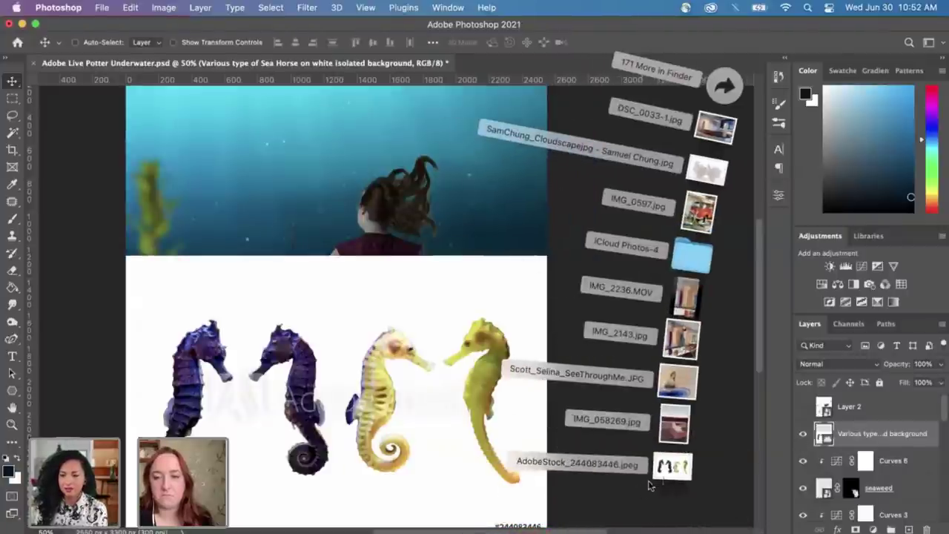
{"action": "left_click_drag", "start_coordinate": [665, 460], "coordinate": [420, 319]}
{"action": "key", "text": "Return"}
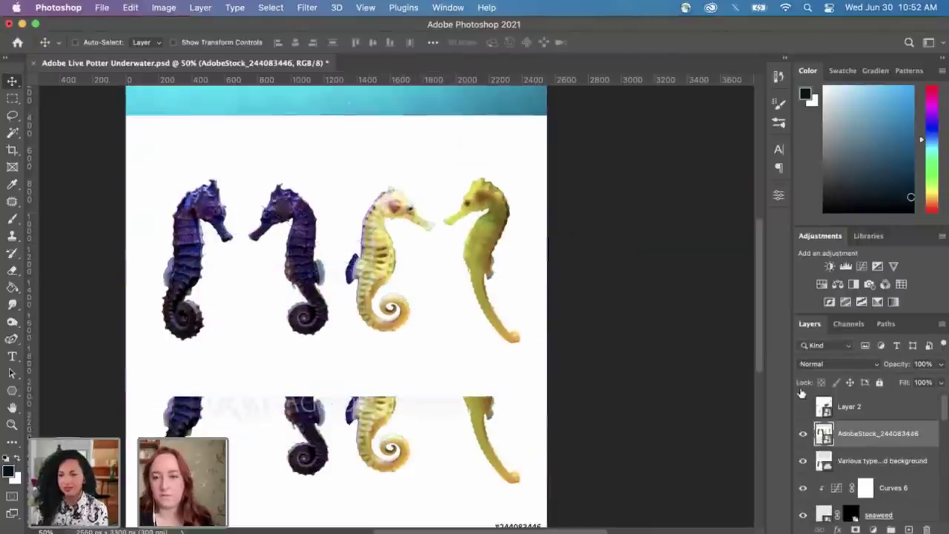
{"action": "left_click", "coordinate": [853, 464]}
{"action": "key", "text": "Delete"}
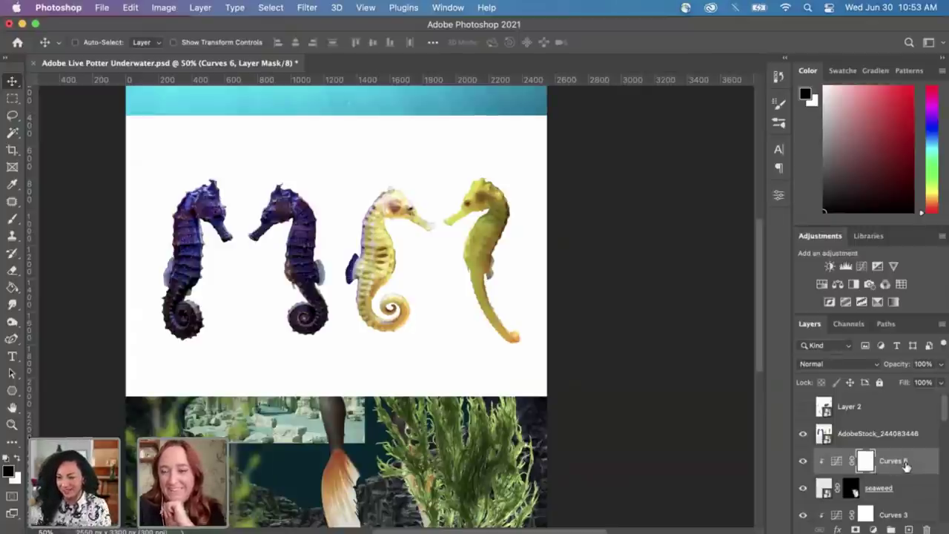
Step: Mask the AdobeStock_244083446 layer via Select Subject to hide the seahorses' white background
{"action": "key", "text": "BackSpace"}
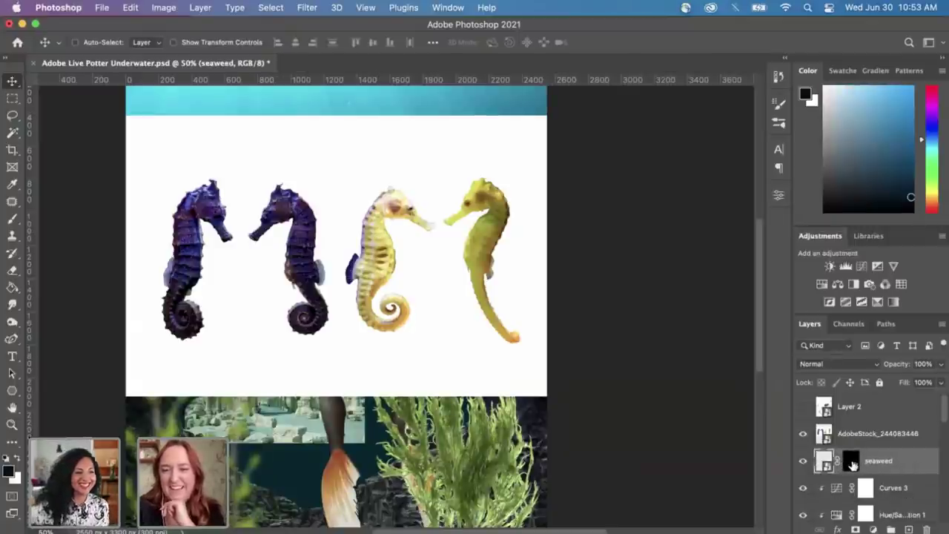
{"action": "key", "text": "super+z"}
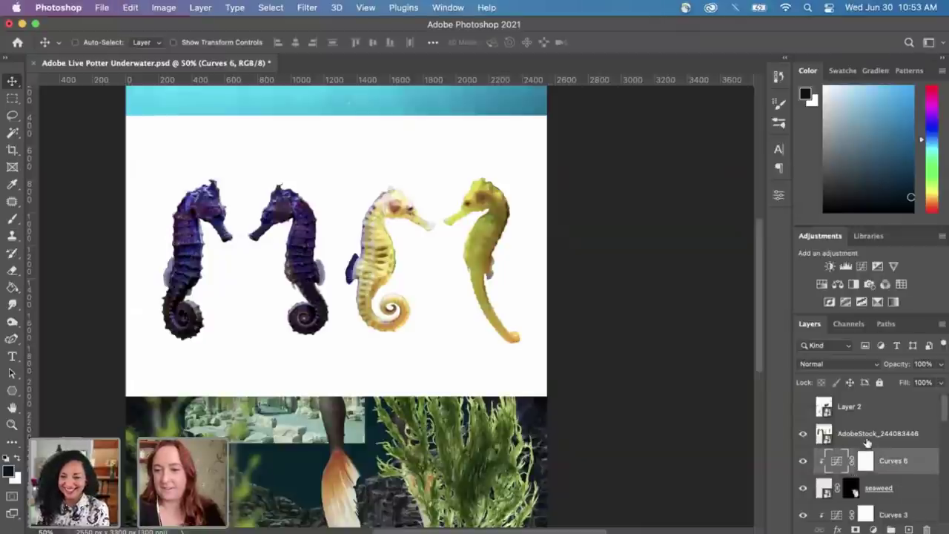
{"action": "left_click", "coordinate": [865, 437]}
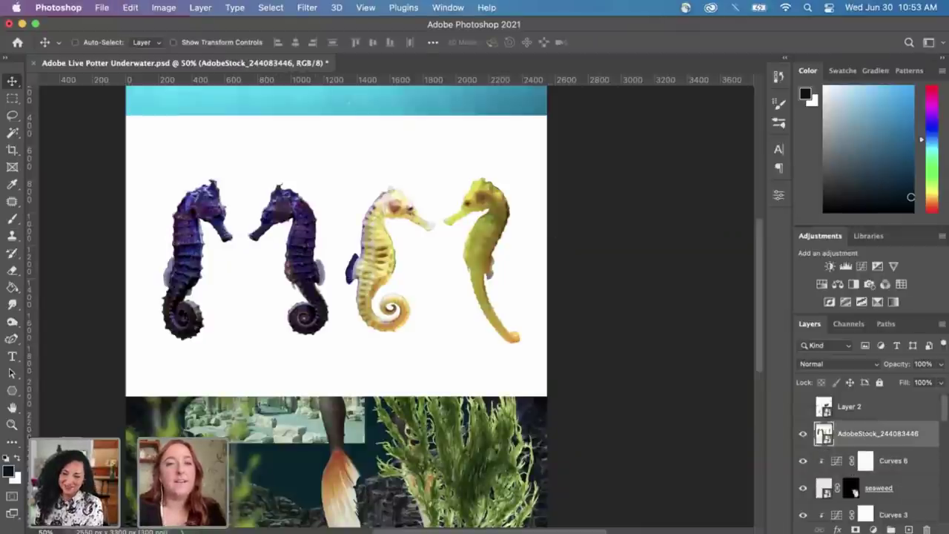
{"action": "left_click", "coordinate": [271, 7]}
{"action": "left_click", "coordinate": [279, 158]}
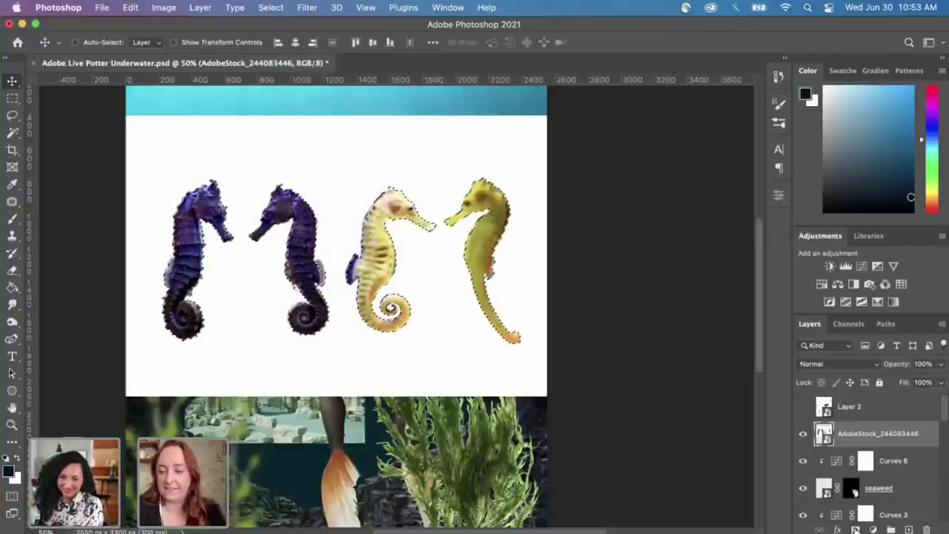
{"action": "left_click", "coordinate": [855, 528]}
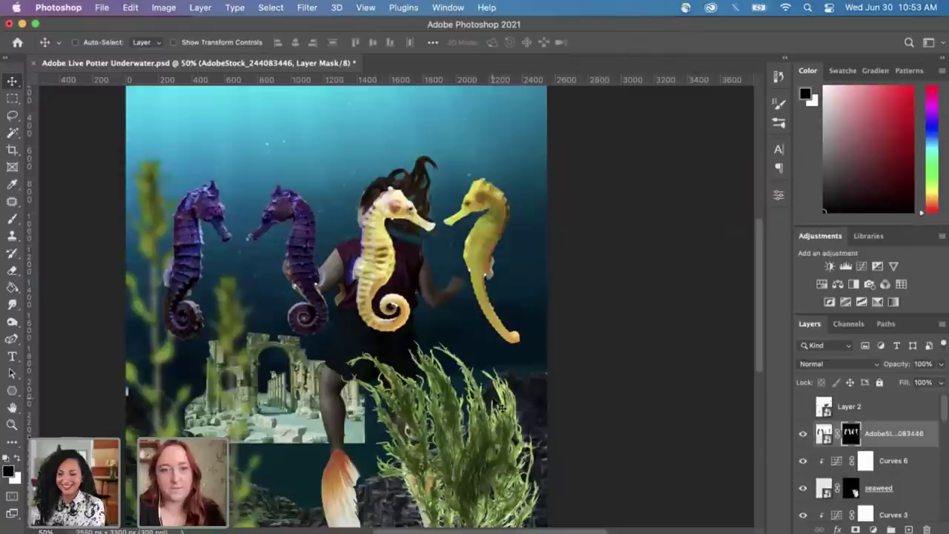
{"action": "scroll", "coordinate": [456, 399], "scroll_direction": "up", "scroll_amount": 2}
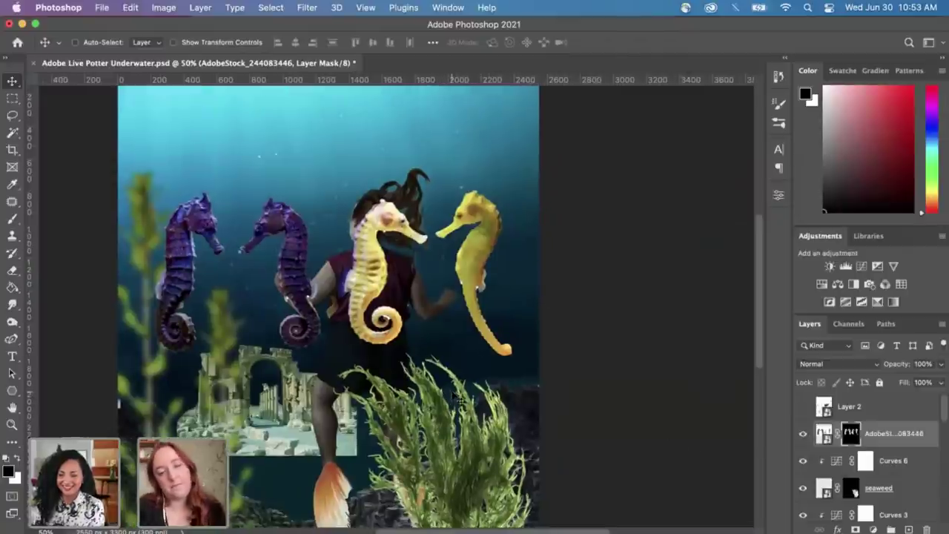
Step: Scale the seahorses to about 26%, move them to the upper left, and zoom to 66.7%
{"action": "key", "text": "ctrl+t"}
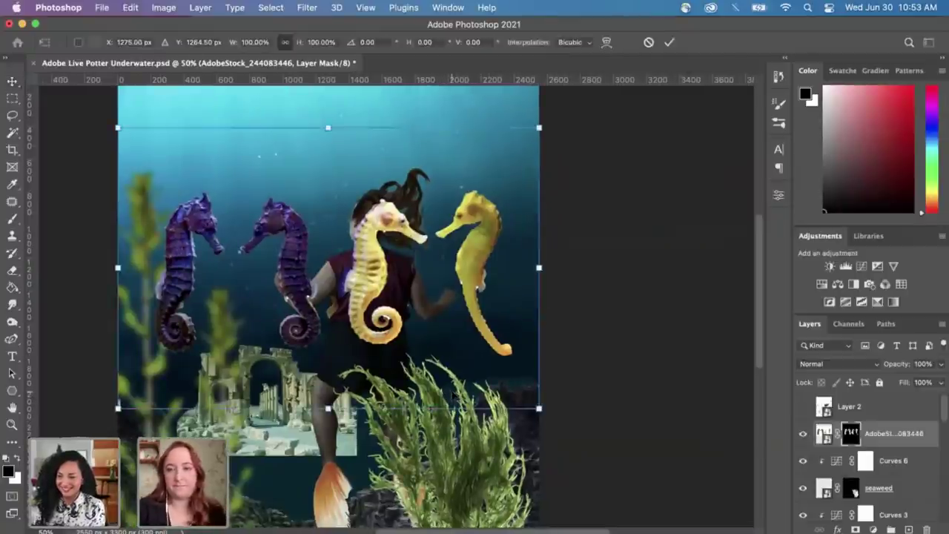
{"action": "left_click_drag", "start_coordinate": [541, 127], "coordinate": [326, 263]}
{"action": "left_click_drag", "start_coordinate": [247, 346], "coordinate": [327, 207]}
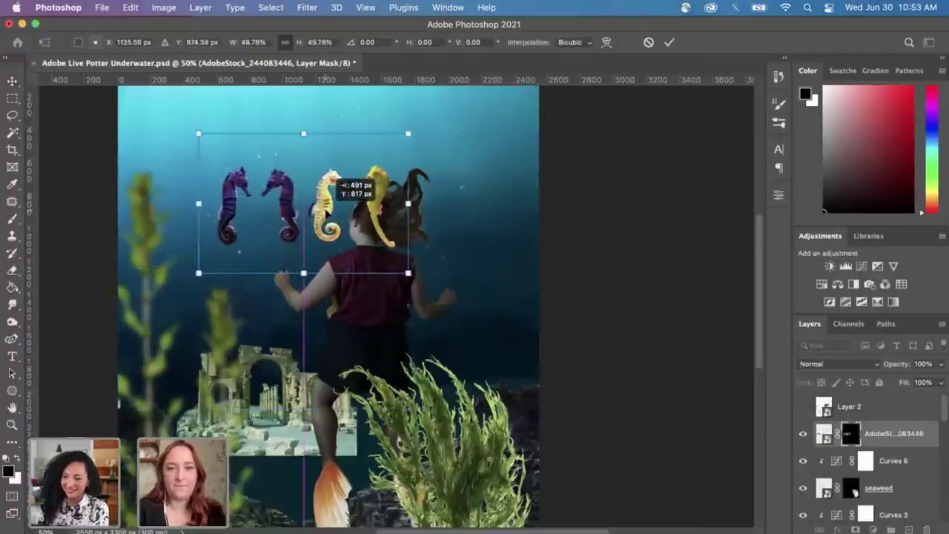
{"action": "left_click_drag", "start_coordinate": [408, 131], "coordinate": [301, 188]}
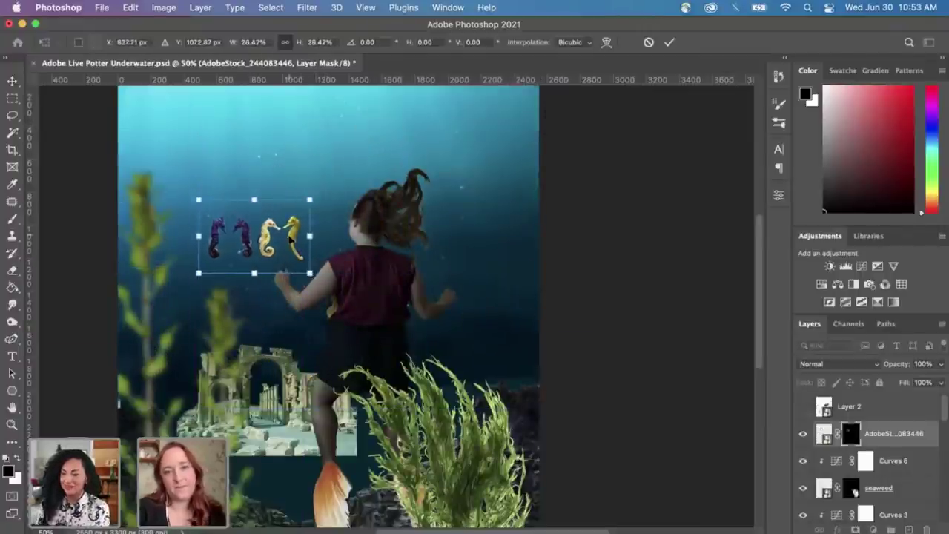
{"action": "left_click_drag", "start_coordinate": [291, 239], "coordinate": [308, 189]}
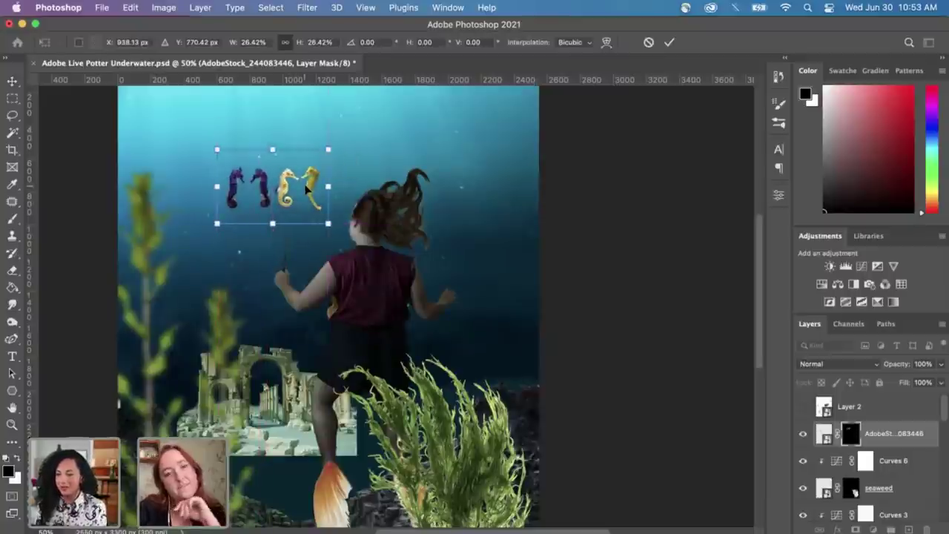
{"action": "key", "text": "Return"}
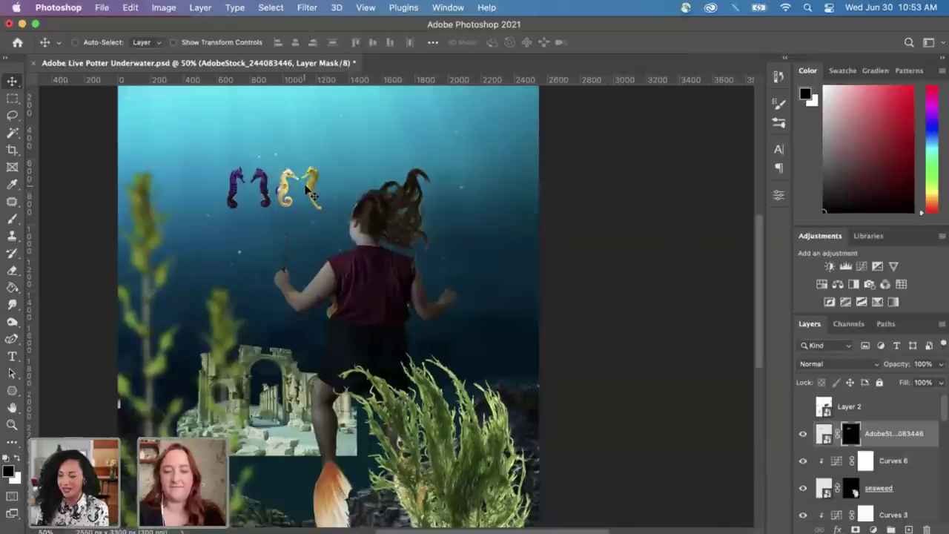
{"action": "key", "text": "super+equal"}
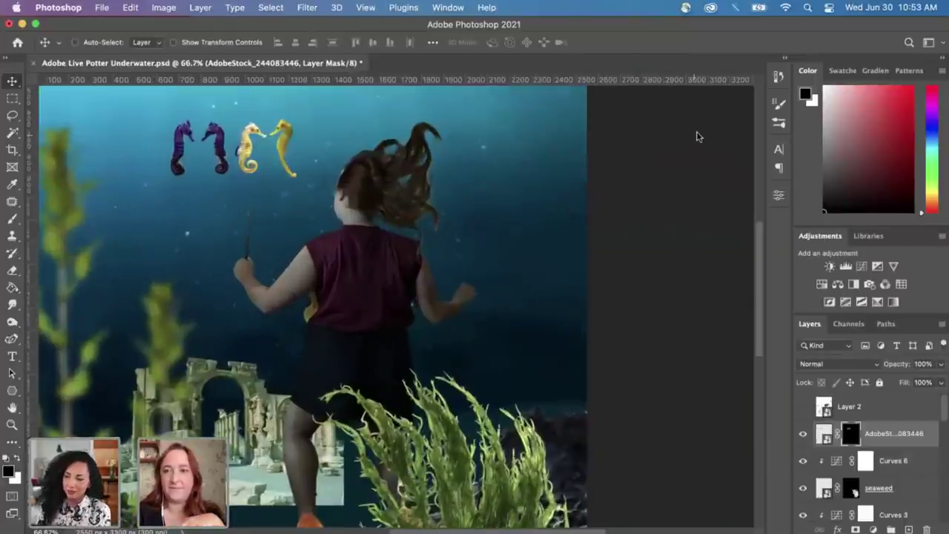
{"action": "scroll", "coordinate": [571, 215], "scroll_direction": "left", "scroll_amount": 2}
{"action": "scroll", "coordinate": [571, 215], "scroll_direction": "left", "scroll_amount": 6}
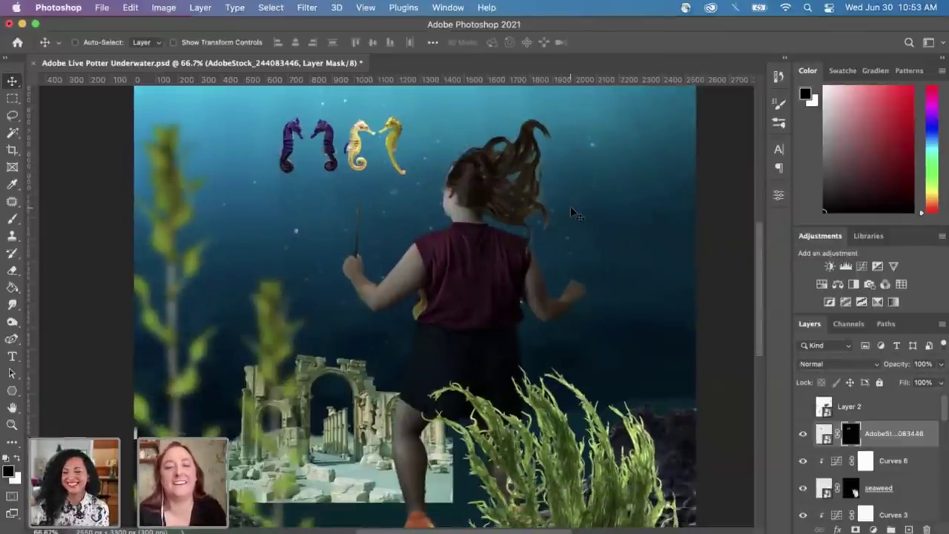
{"action": "scroll", "coordinate": [572, 211], "scroll_direction": "down", "scroll_amount": 8}
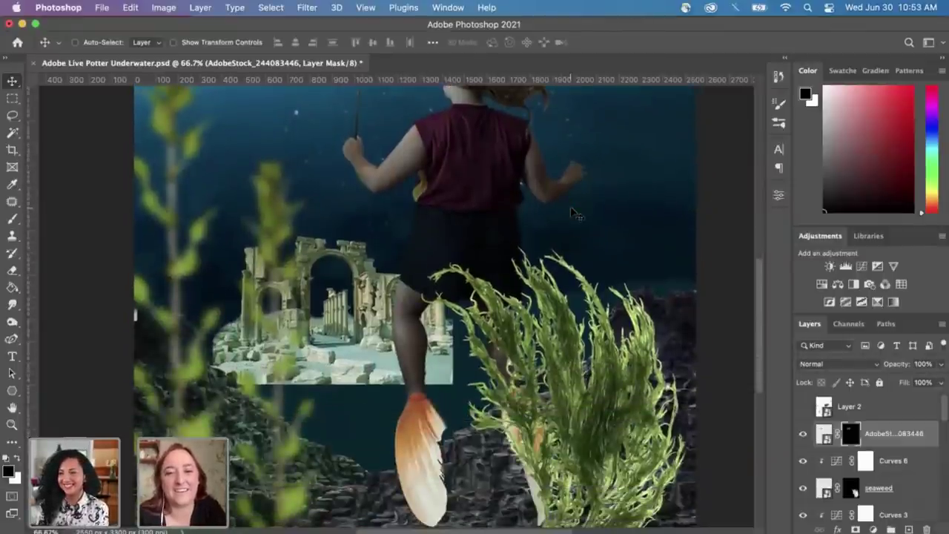
{"action": "scroll", "coordinate": [571, 215], "scroll_direction": "up", "scroll_amount": 10}
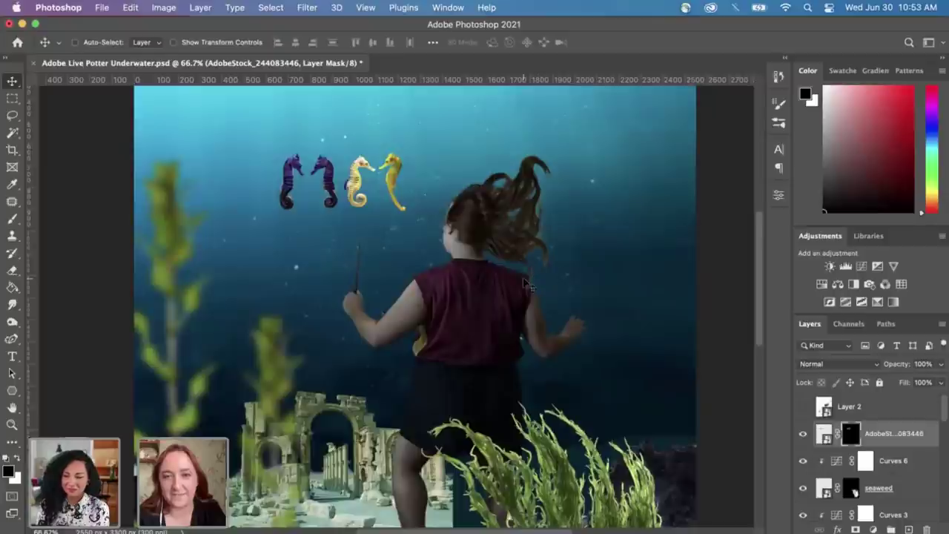
Step: Zoom back out to 50% and nudge the seahorse group slightly left near the top
{"action": "scroll", "coordinate": [486, 326], "scroll_direction": "down", "scroll_amount": 1}
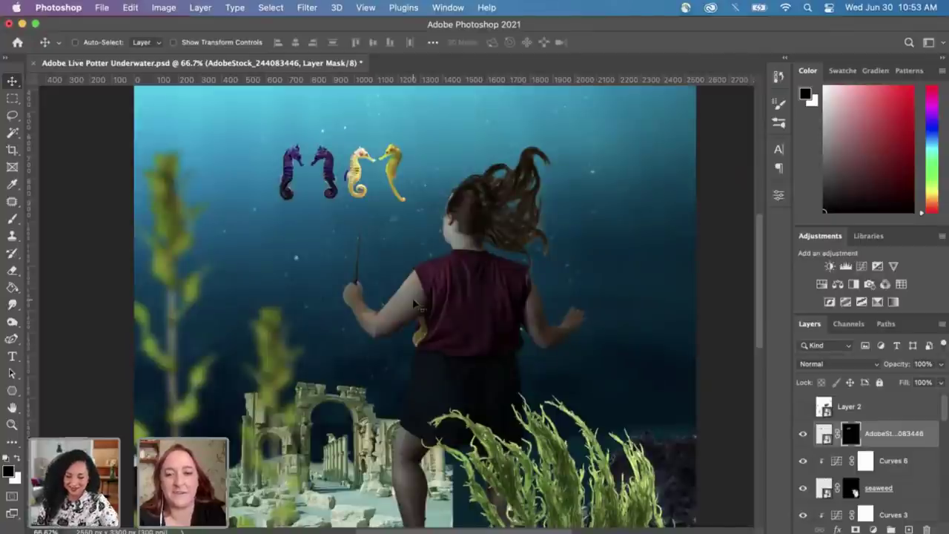
{"action": "scroll", "coordinate": [420, 306], "scroll_direction": "down", "scroll_amount": 5}
{"action": "scroll", "coordinate": [420, 307], "scroll_direction": "up", "scroll_amount": 5}
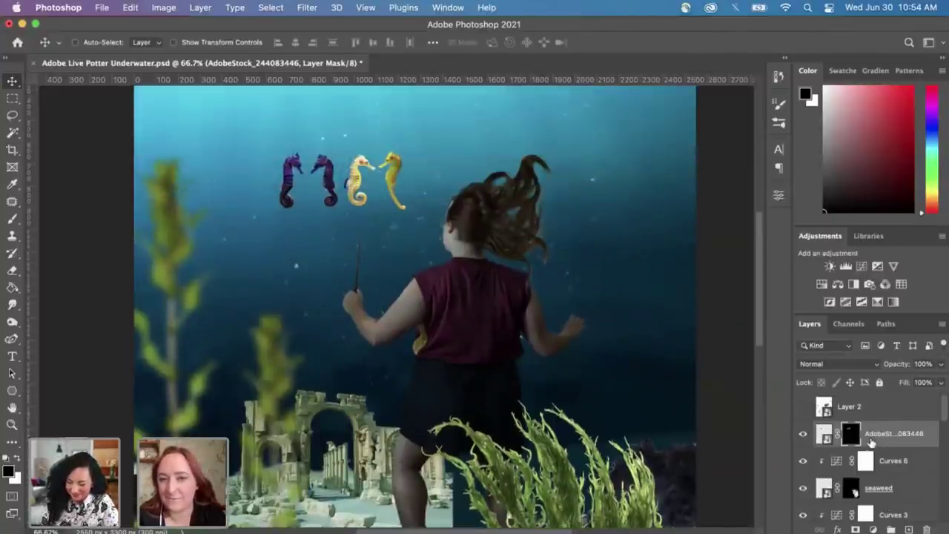
{"action": "scroll", "coordinate": [616, 430], "scroll_direction": "down", "scroll_amount": 5}
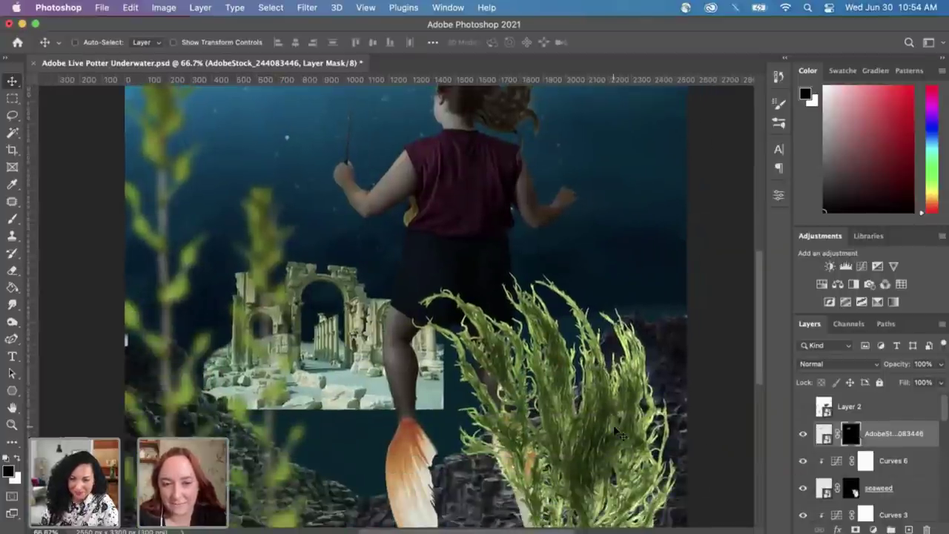
{"action": "scroll", "coordinate": [620, 434], "scroll_direction": "up", "scroll_amount": 5}
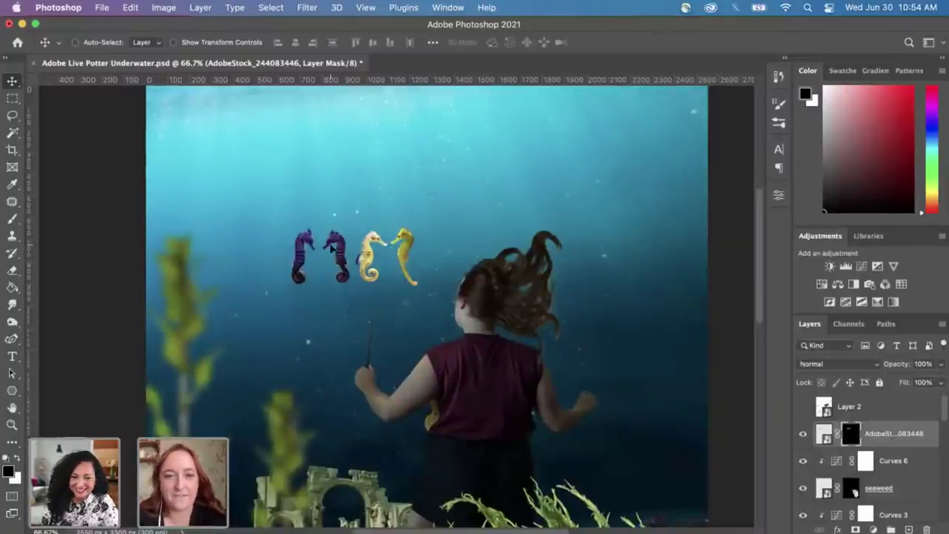
{"action": "scroll", "coordinate": [387, 272], "scroll_direction": "down", "scroll_amount": 2}
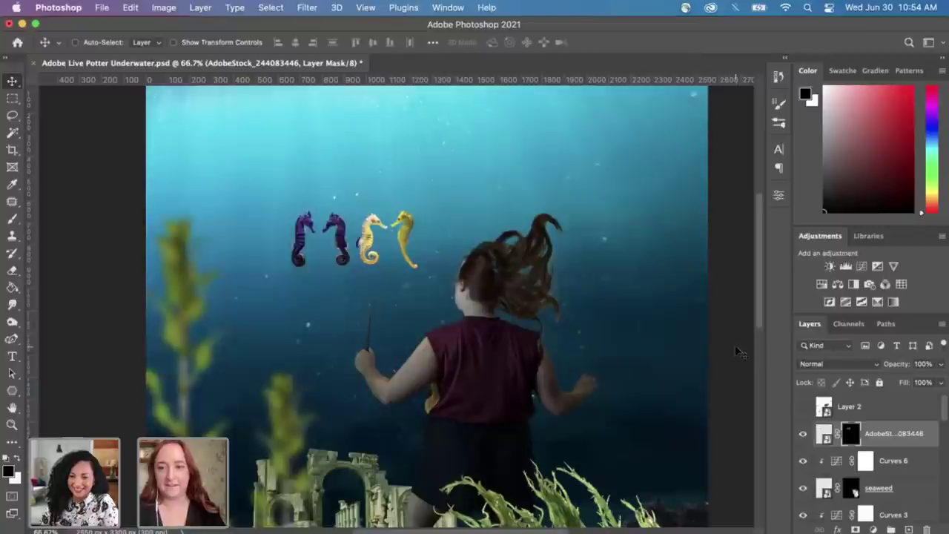
{"action": "key", "text": "super+minus"}
{"action": "scroll", "coordinate": [714, 426], "scroll_direction": "down", "scroll_amount": 5}
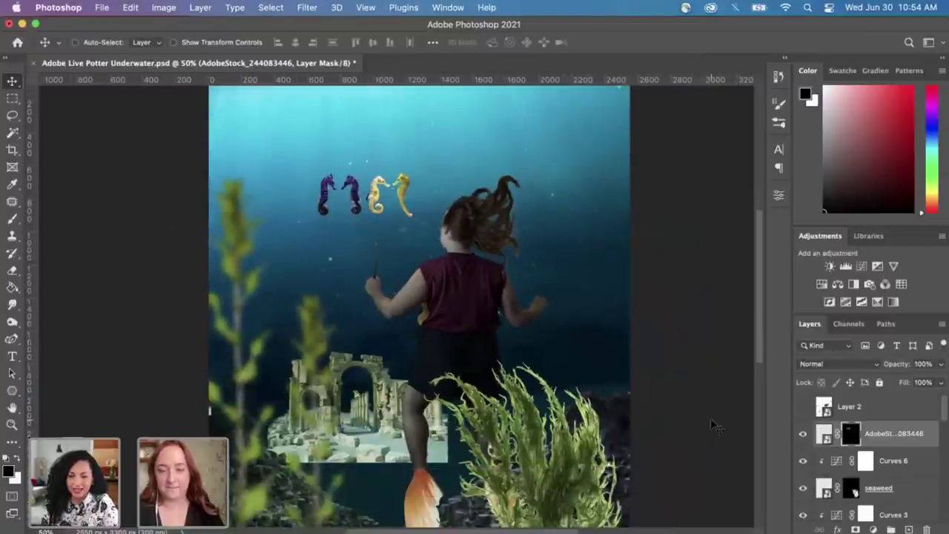
{"action": "scroll", "coordinate": [714, 425], "scroll_direction": "down", "scroll_amount": 5}
{"action": "scroll", "coordinate": [715, 425], "scroll_direction": "down", "scroll_amount": 3}
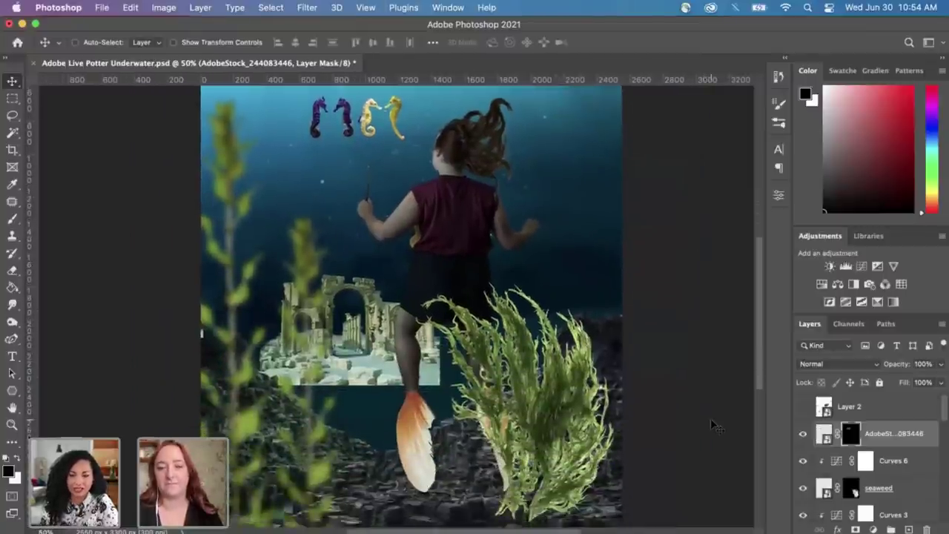
{"action": "left_click_drag", "start_coordinate": [593, 390], "coordinate": [549, 422]}
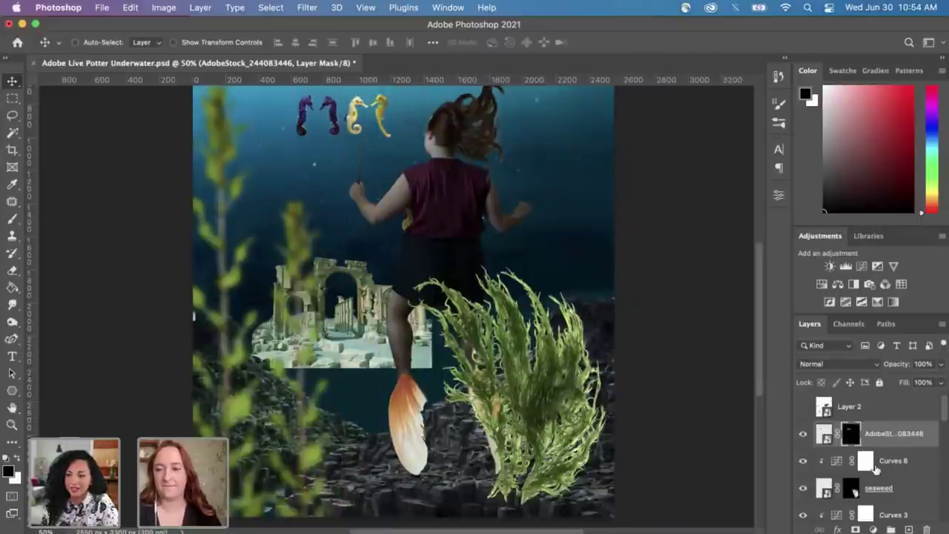
Step: Move the seaweed and Curves 6 layers together down the stack to sit just above kelp
{"action": "left_click", "coordinate": [898, 495]}
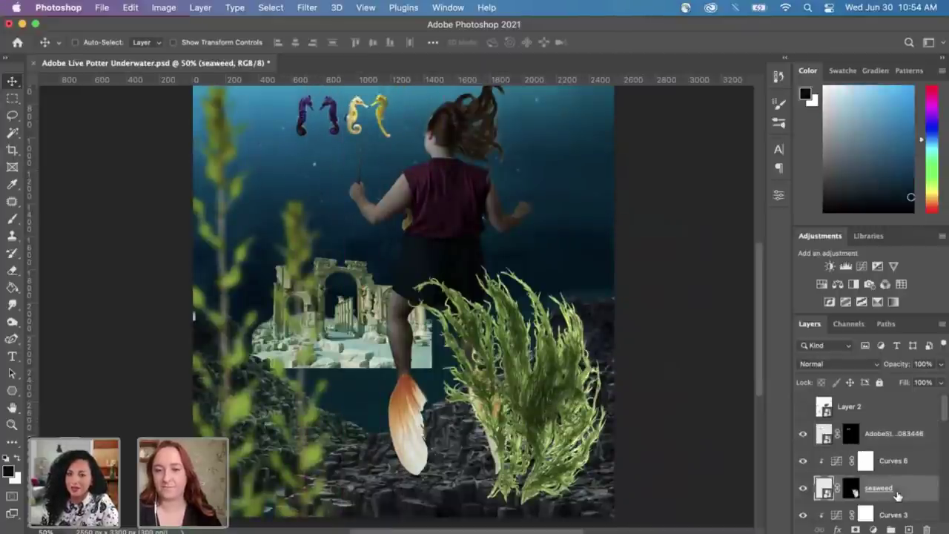
{"action": "scroll", "coordinate": [735, 459], "scroll_direction": "down", "scroll_amount": 2}
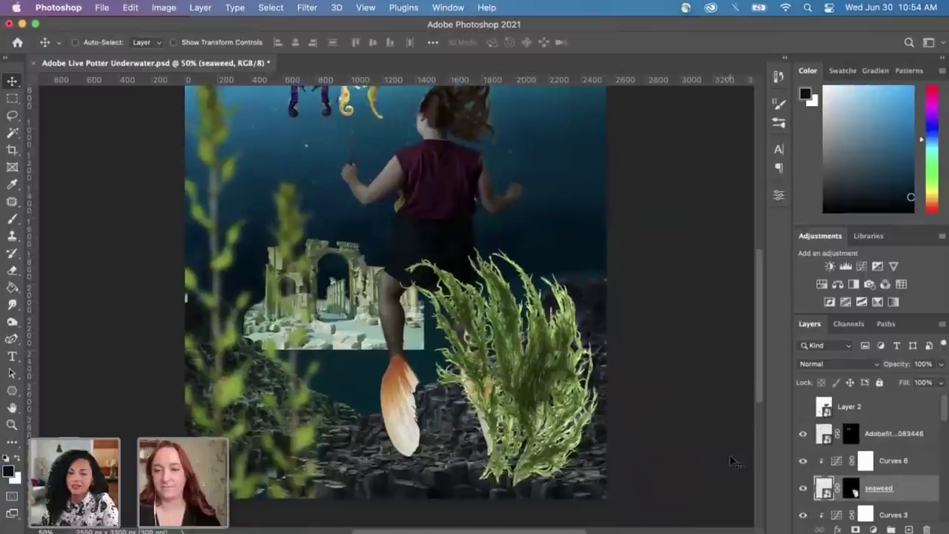
{"action": "left_click", "coordinate": [892, 461], "text": "shift"}
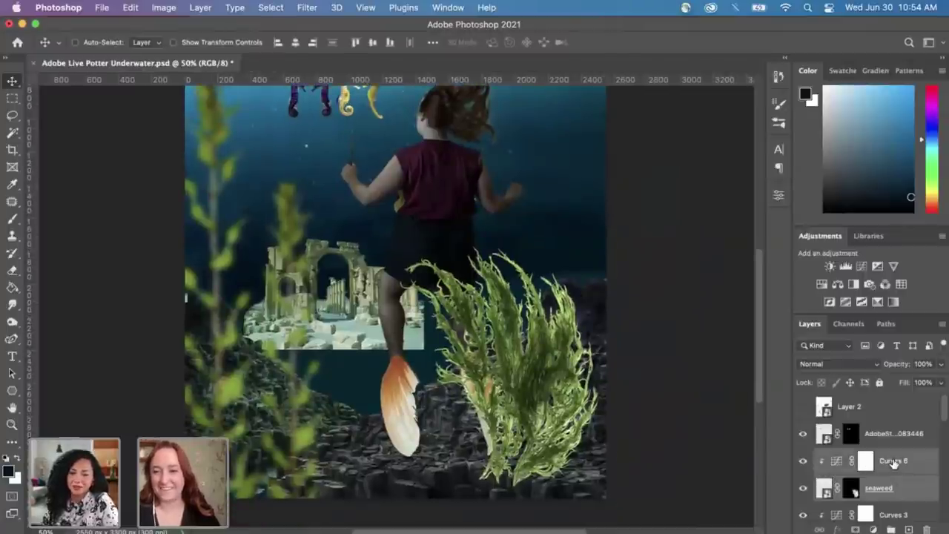
{"action": "scroll", "coordinate": [615, 366], "scroll_direction": "up", "scroll_amount": 3}
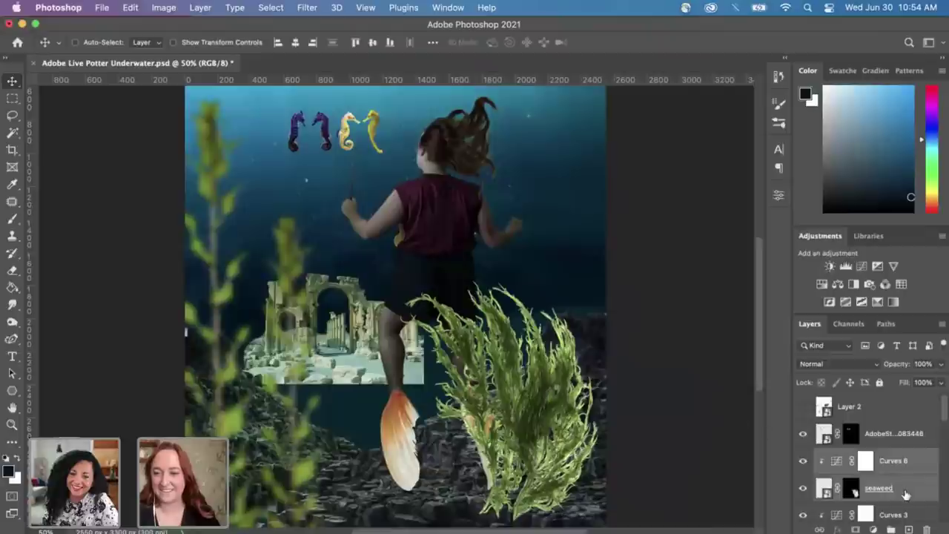
{"action": "scroll", "coordinate": [905, 496], "scroll_direction": "down", "scroll_amount": 2}
{"action": "scroll", "coordinate": [905, 496], "scroll_direction": "down", "scroll_amount": 5}
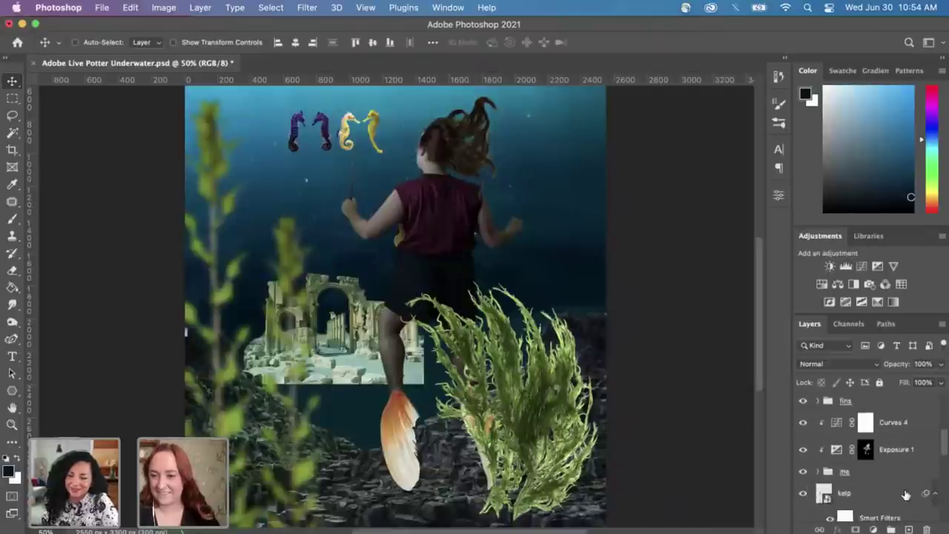
{"action": "scroll", "coordinate": [906, 495], "scroll_direction": "up", "scroll_amount": 3}
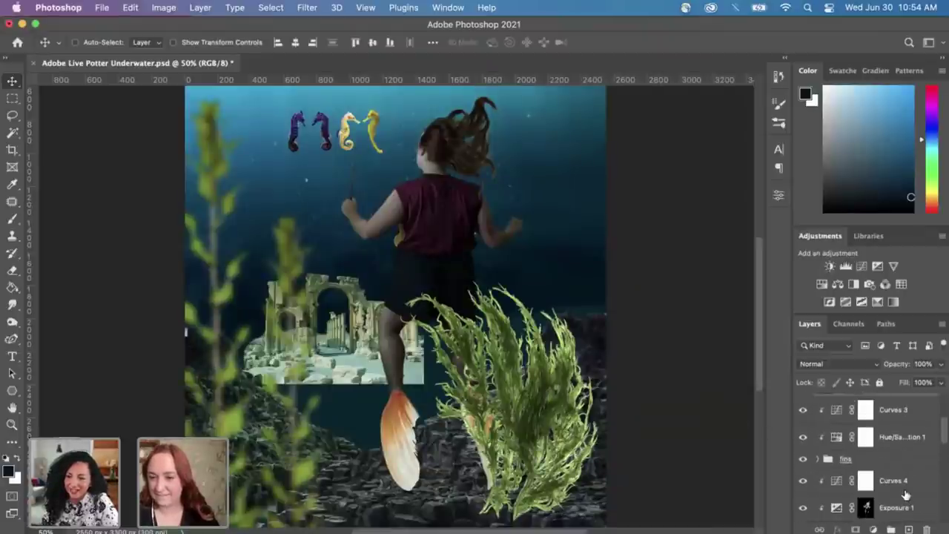
{"action": "scroll", "coordinate": [906, 496], "scroll_direction": "down", "scroll_amount": 3}
{"action": "scroll", "coordinate": [906, 495], "scroll_direction": "up", "scroll_amount": 5}
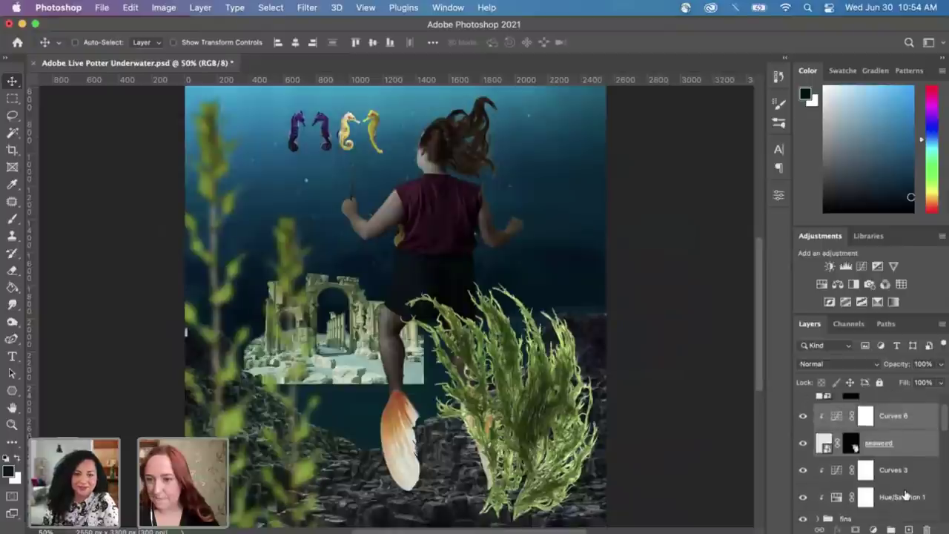
{"action": "left_click_drag", "start_coordinate": [905, 424], "coordinate": [889, 504]}
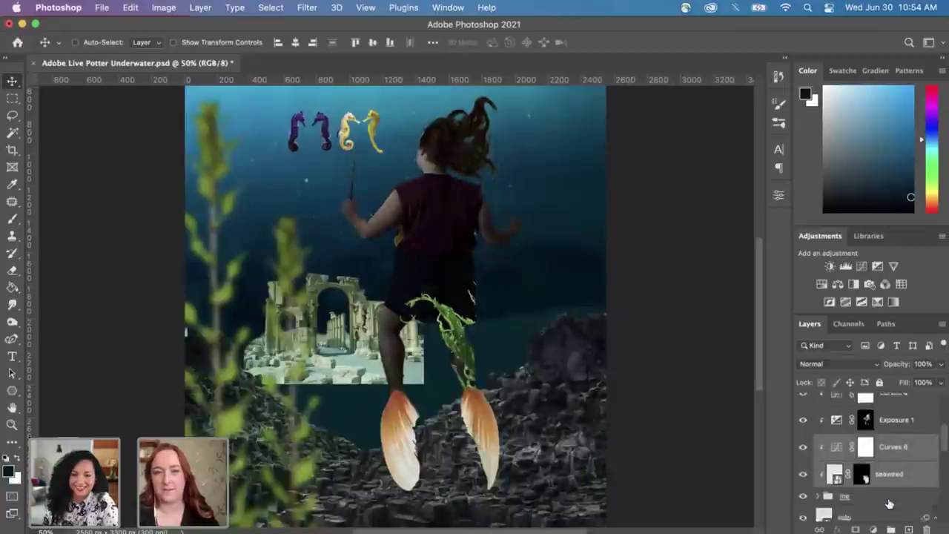
{"action": "scroll", "coordinate": [889, 505], "scroll_direction": "down", "scroll_amount": 1}
{"action": "left_click_drag", "start_coordinate": [887, 435], "coordinate": [879, 467]}
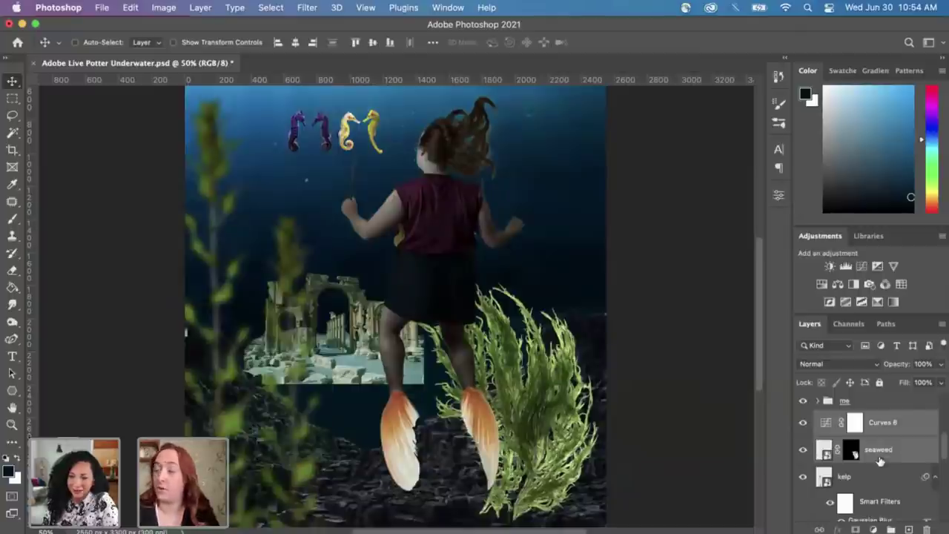
Step: Clip the Curves 6 adjustment to the seaweed layer with Create Clipping Mask
{"action": "left_click", "coordinate": [883, 429]}
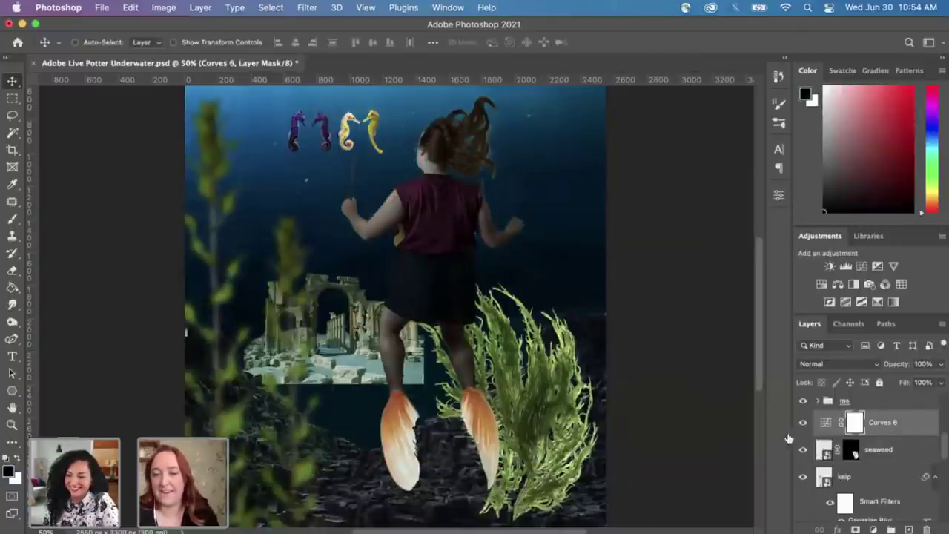
{"action": "scroll", "coordinate": [594, 340], "scroll_direction": "up", "scroll_amount": 2}
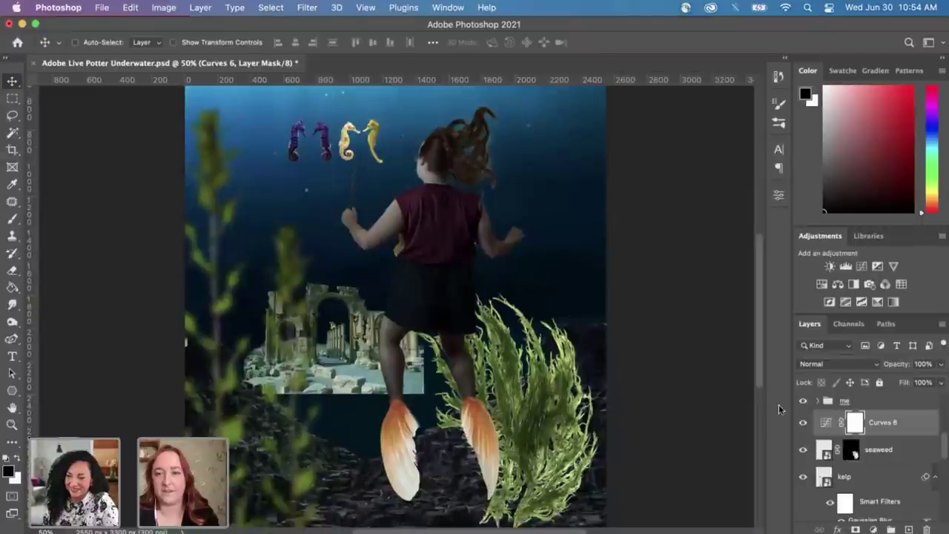
{"action": "right_click", "coordinate": [890, 423]}
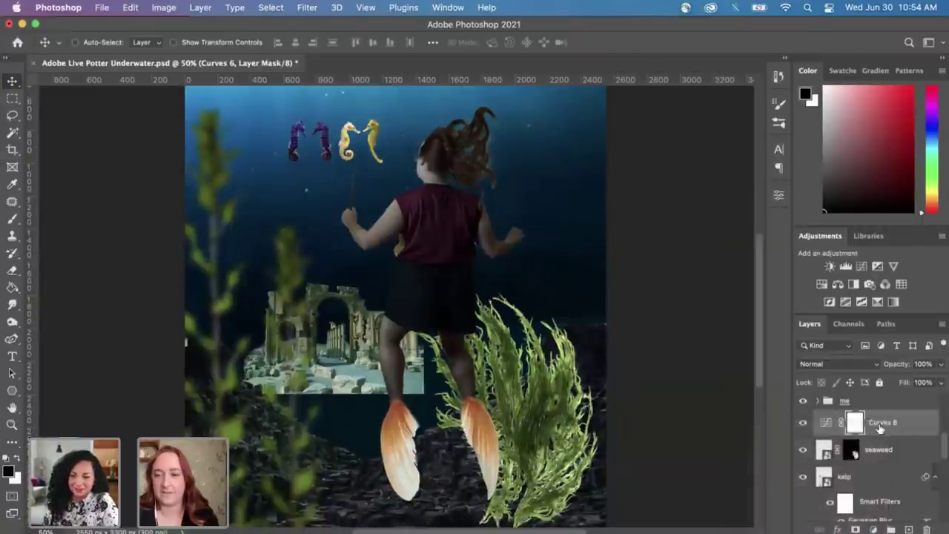
{"action": "right_click", "coordinate": [890, 424]}
{"action": "scroll", "coordinate": [814, 524], "scroll_direction": "down", "scroll_amount": 2}
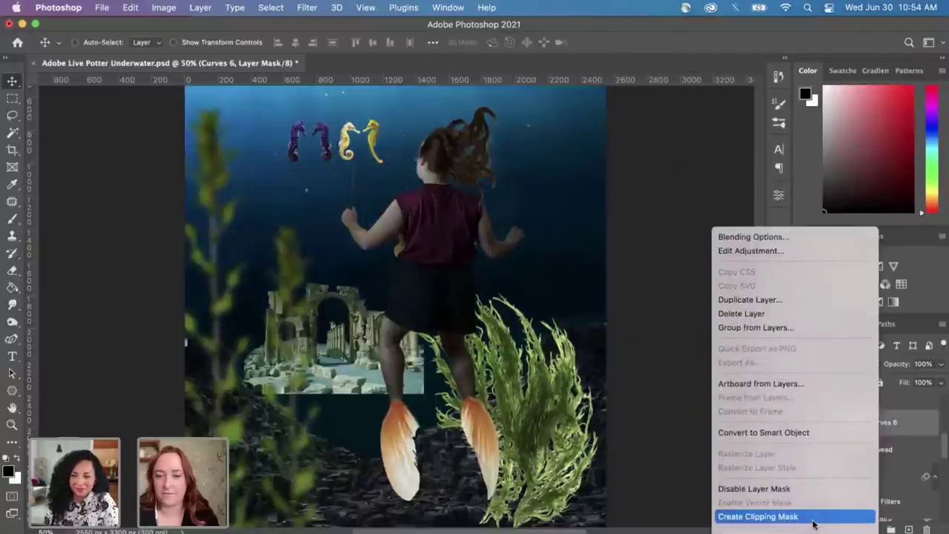
{"action": "left_click", "coordinate": [814, 517]}
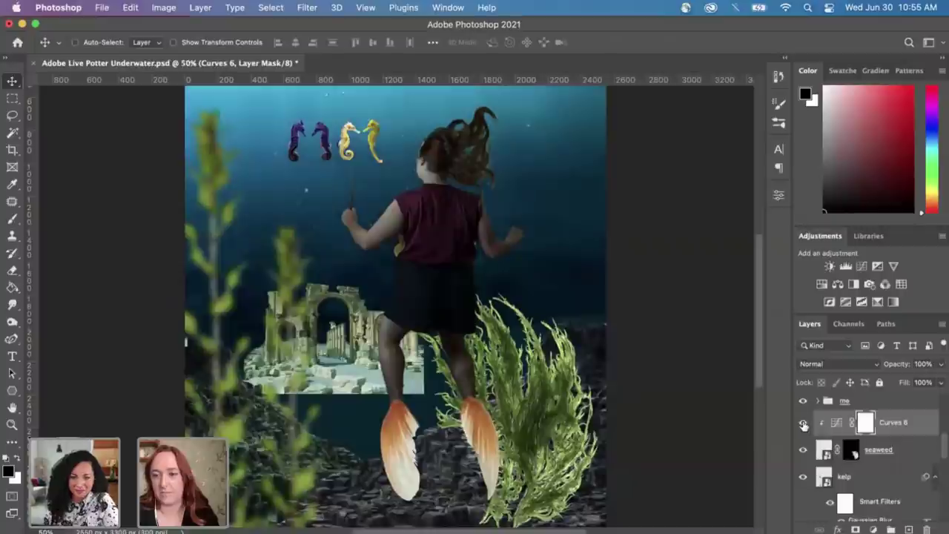
Step: Toggle Curves 6 visibility off and on to compare the seaweed's darkening
{"action": "left_click", "coordinate": [803, 423]}
{"action": "left_click", "coordinate": [803, 423]}
{"action": "left_click", "coordinate": [803, 423]}
{"action": "left_click", "coordinate": [803, 423]}
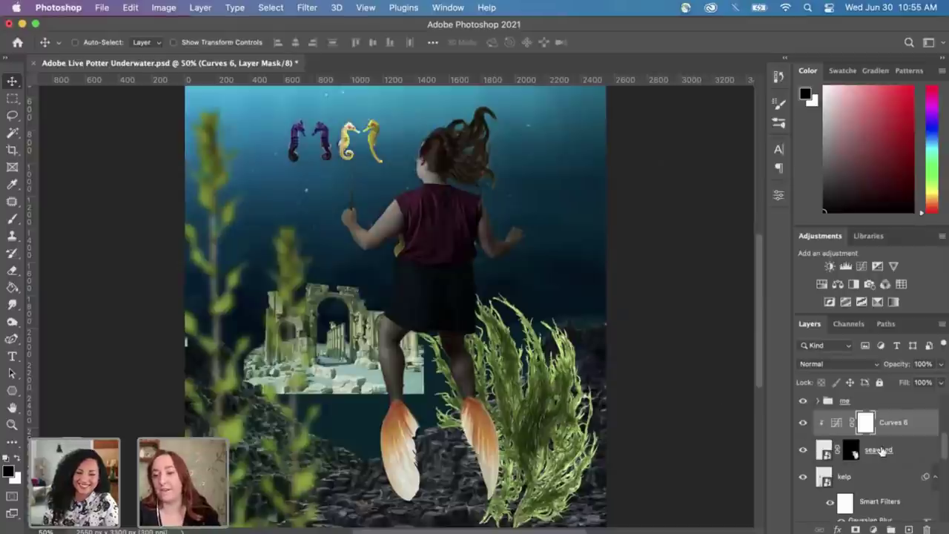
Step: Select the seaweed layer together with Curves 6 in the Layers panel
{"action": "scroll", "coordinate": [883, 451], "scroll_direction": "up", "scroll_amount": 1}
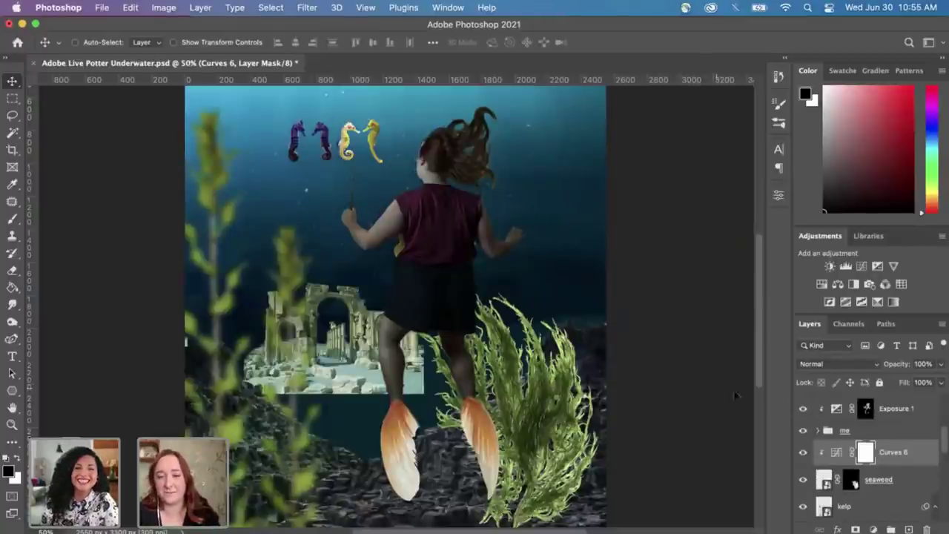
{"action": "scroll", "coordinate": [893, 448], "scroll_direction": "down", "scroll_amount": 1}
{"action": "double_click", "coordinate": [894, 444]}
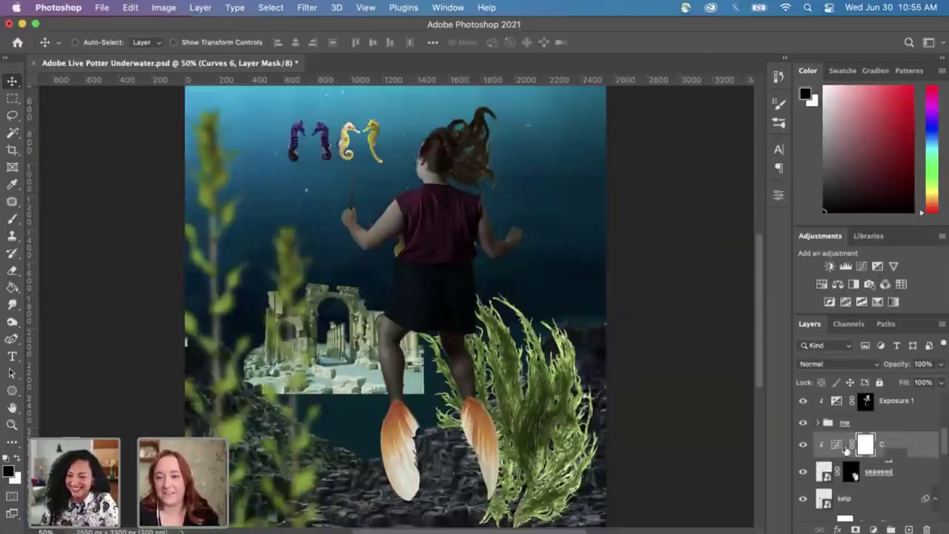
{"action": "scroll", "coordinate": [913, 444], "scroll_direction": "down", "scroll_amount": 1}
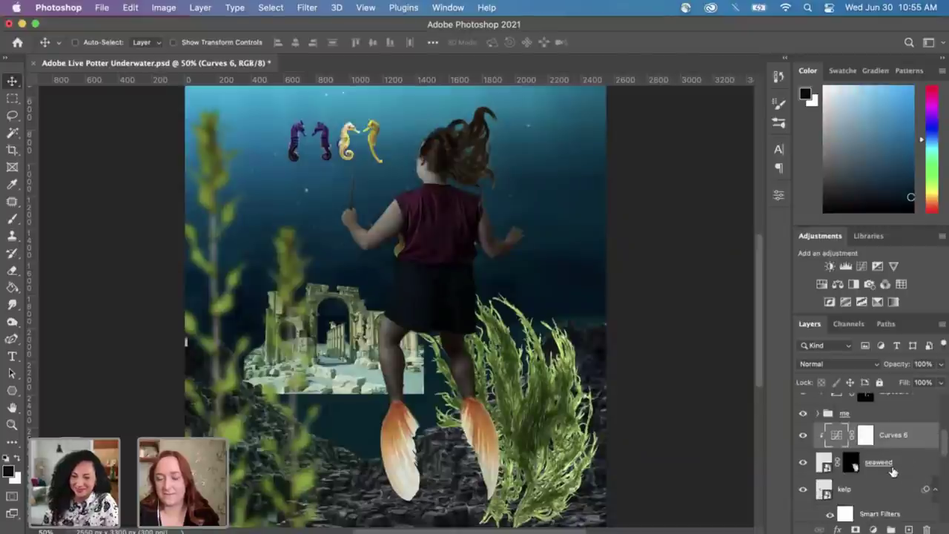
{"action": "scroll", "coordinate": [858, 459], "scroll_direction": "down", "scroll_amount": 4}
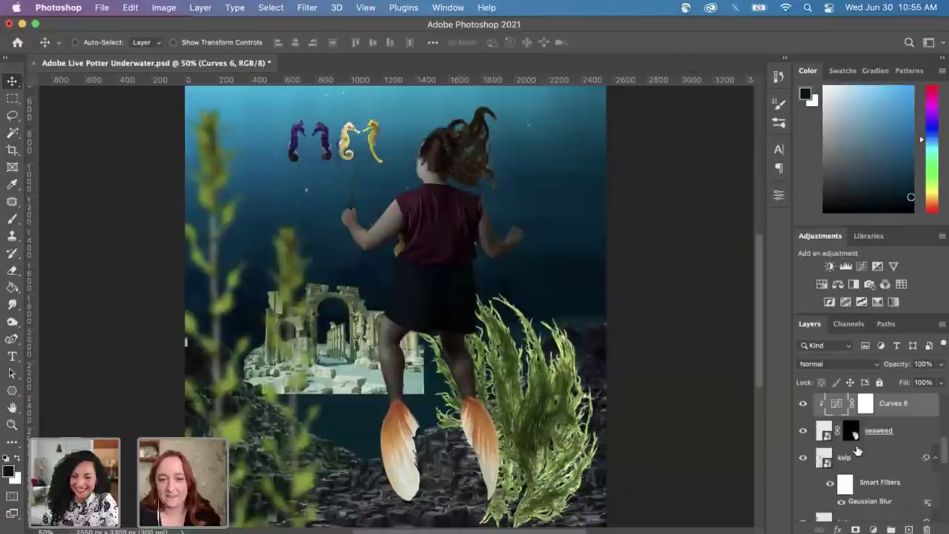
{"action": "scroll", "coordinate": [885, 468], "scroll_direction": "up", "scroll_amount": 5}
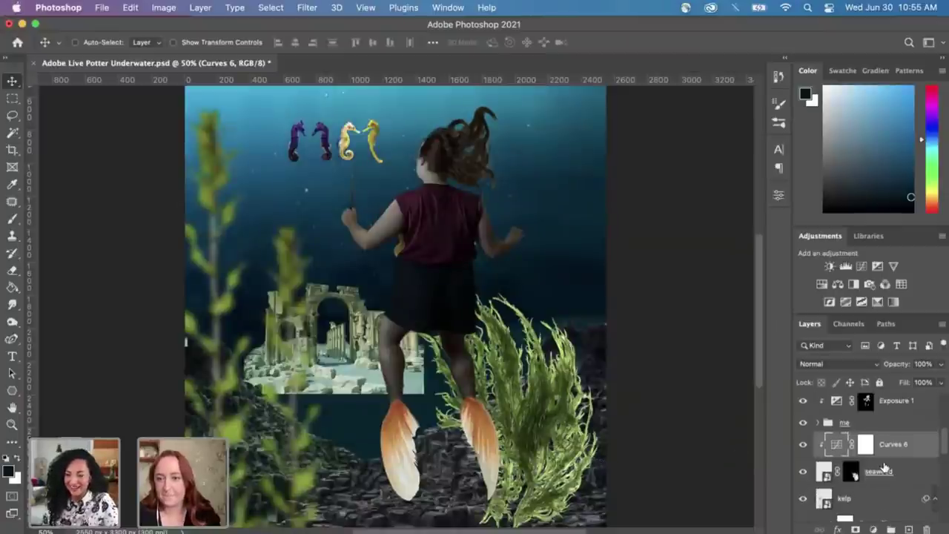
{"action": "left_click", "coordinate": [887, 471], "text": "shift"}
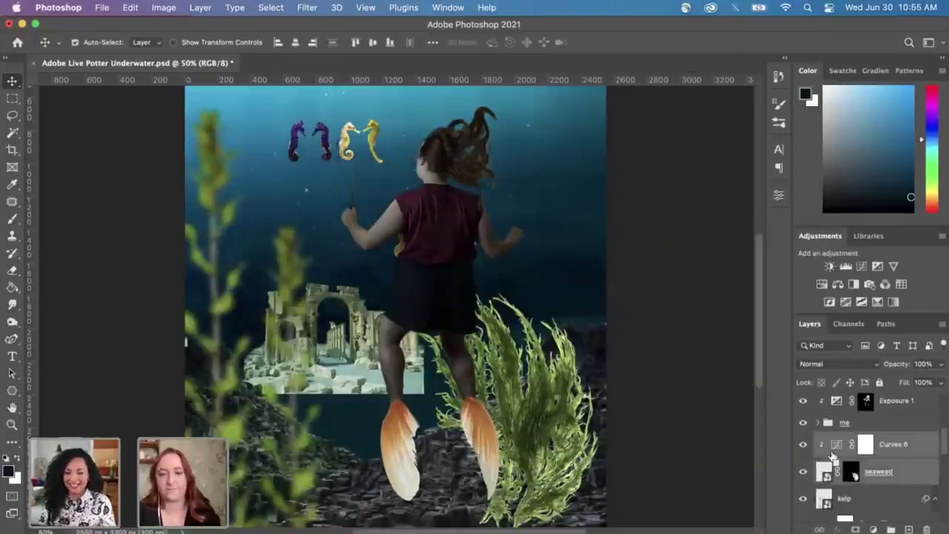
Step: Scale the seaweed and Curves 6 to about 77% and shift them right and down toward the rocks
{"action": "key", "text": "super+t"}
{"action": "left_click_drag", "start_coordinate": [667, 227], "coordinate": [593, 307]}
{"action": "scroll", "coordinate": [593, 307], "scroll_direction": "down", "scroll_amount": 2}
{"action": "left_click_drag", "start_coordinate": [517, 429], "coordinate": [578, 454]}
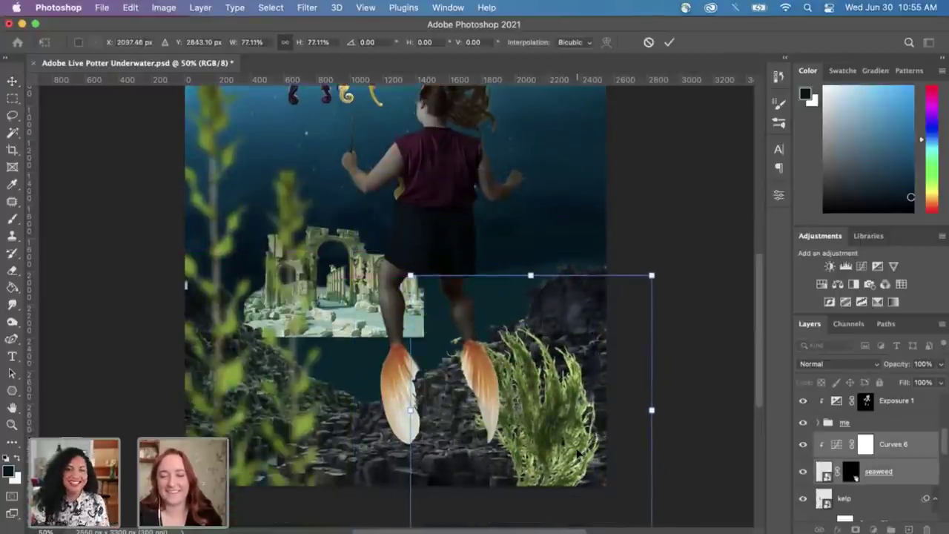
{"action": "key", "text": "Return"}
{"action": "scroll", "coordinate": [679, 306], "scroll_direction": "up", "scroll_amount": 3}
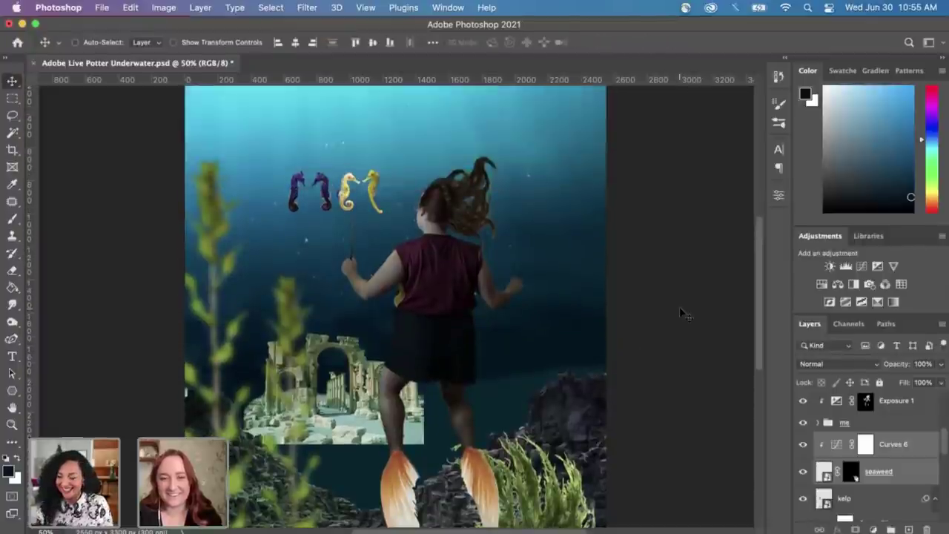
{"action": "key", "text": "super+minus"}
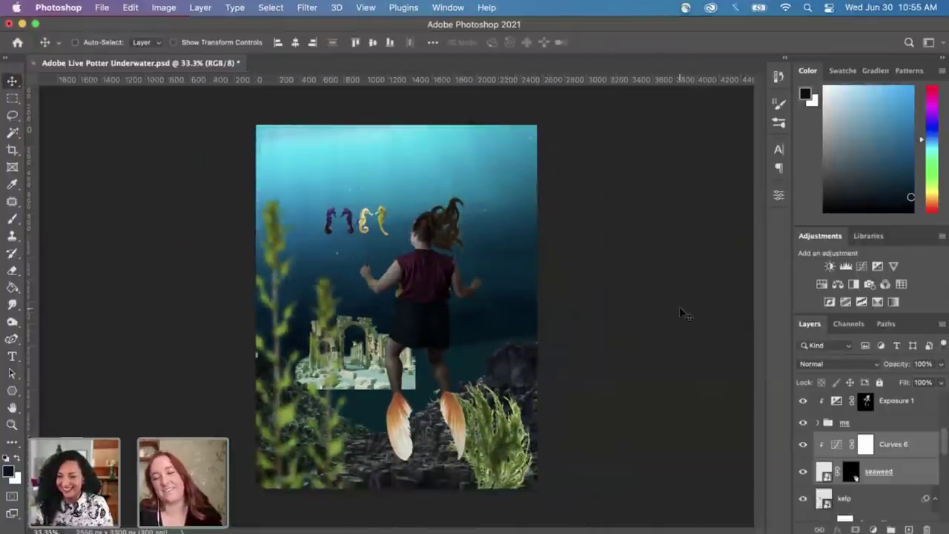
{"action": "key", "text": "super+plus"}
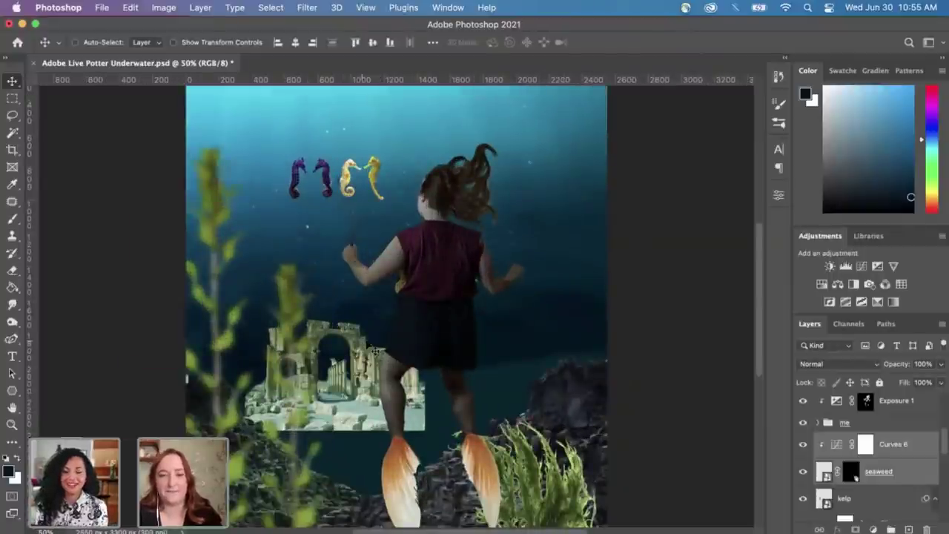
Step: Nudge the seaweed clump slightly up and left, beside the girl's right tail fin
{"action": "scroll", "coordinate": [471, 387], "scroll_direction": "down", "scroll_amount": 5}
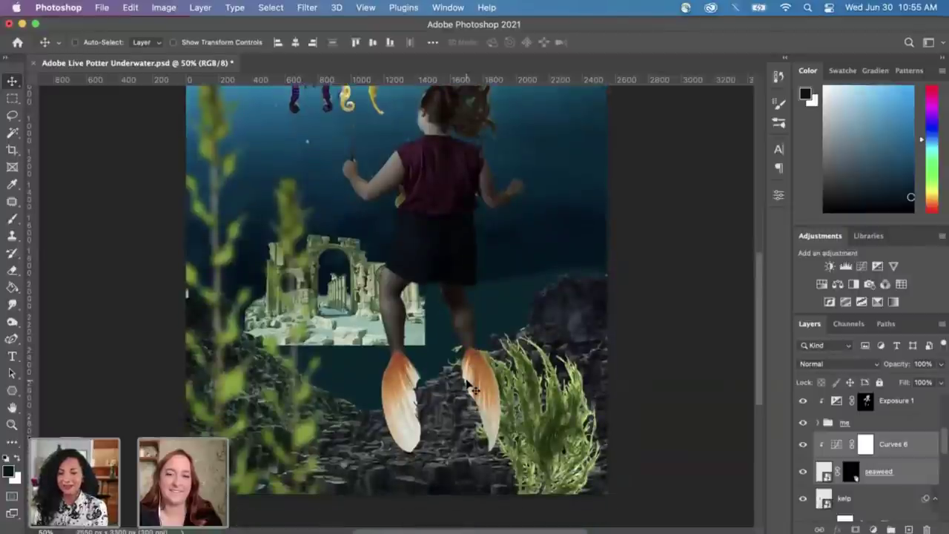
{"action": "scroll", "coordinate": [472, 386], "scroll_direction": "up", "scroll_amount": 1}
{"action": "scroll", "coordinate": [472, 386], "scroll_direction": "up", "scroll_amount": 5}
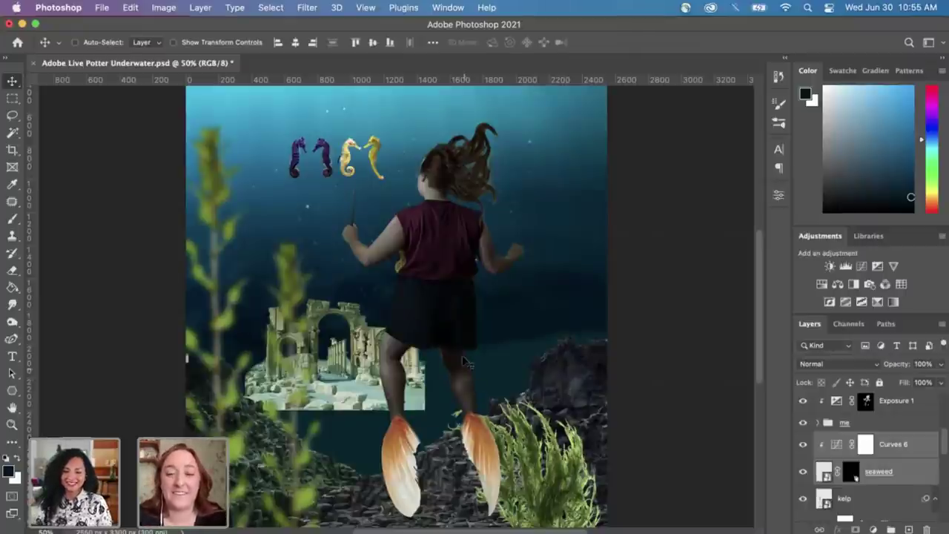
{"action": "scroll", "coordinate": [462, 362], "scroll_direction": "up", "scroll_amount": 3}
{"action": "scroll", "coordinate": [465, 362], "scroll_direction": "up", "scroll_amount": 2}
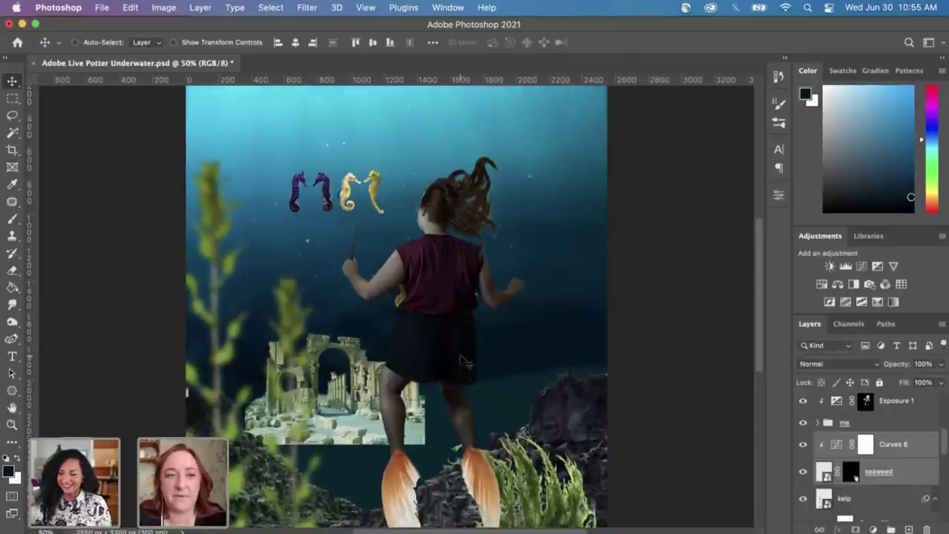
{"action": "scroll", "coordinate": [462, 337], "scroll_direction": "down", "scroll_amount": 5}
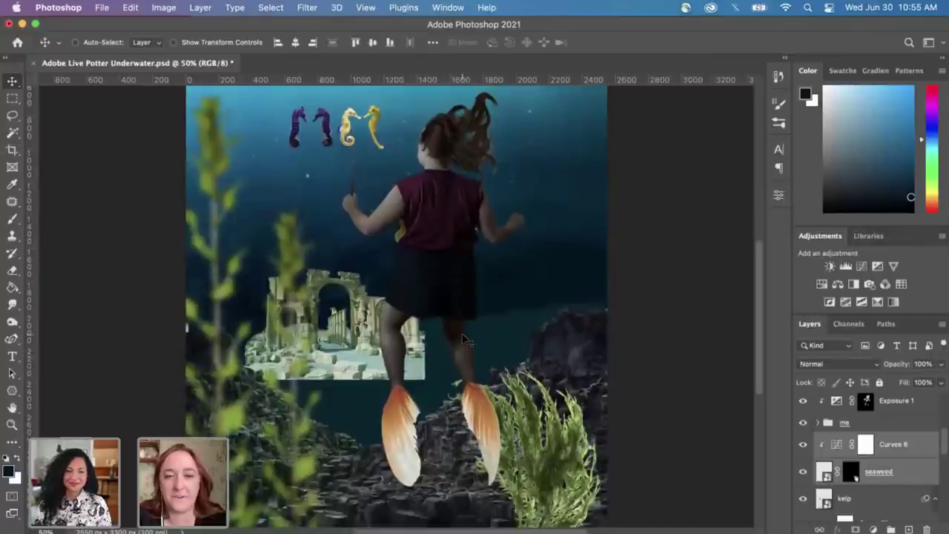
{"action": "scroll", "coordinate": [463, 339], "scroll_direction": "up", "scroll_amount": 2}
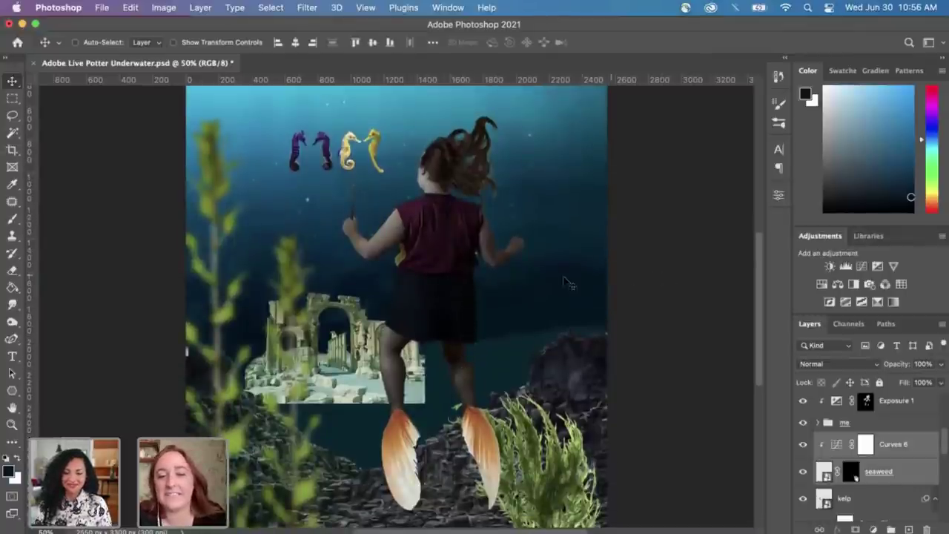
{"action": "scroll", "coordinate": [540, 471], "scroll_direction": "down", "scroll_amount": 4}
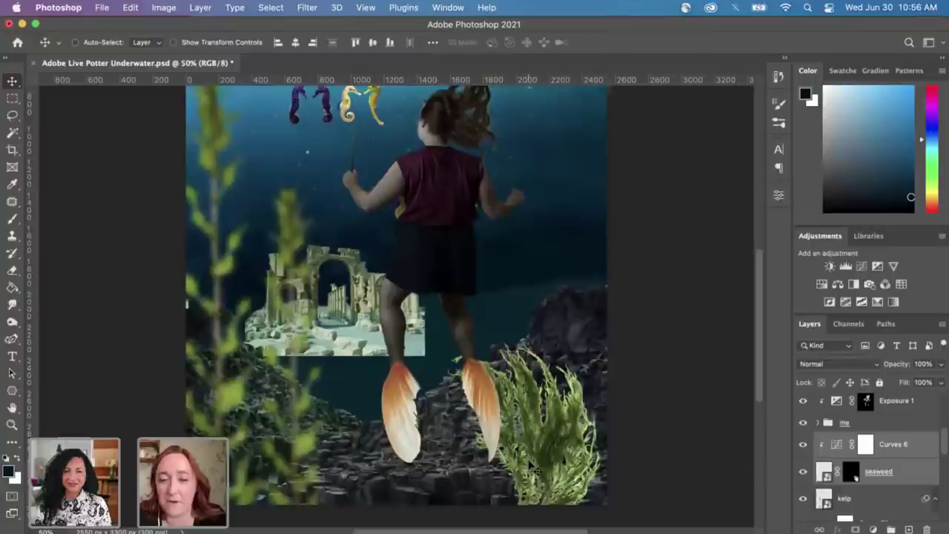
{"action": "left_click_drag", "start_coordinate": [547, 462], "coordinate": [539, 452]}
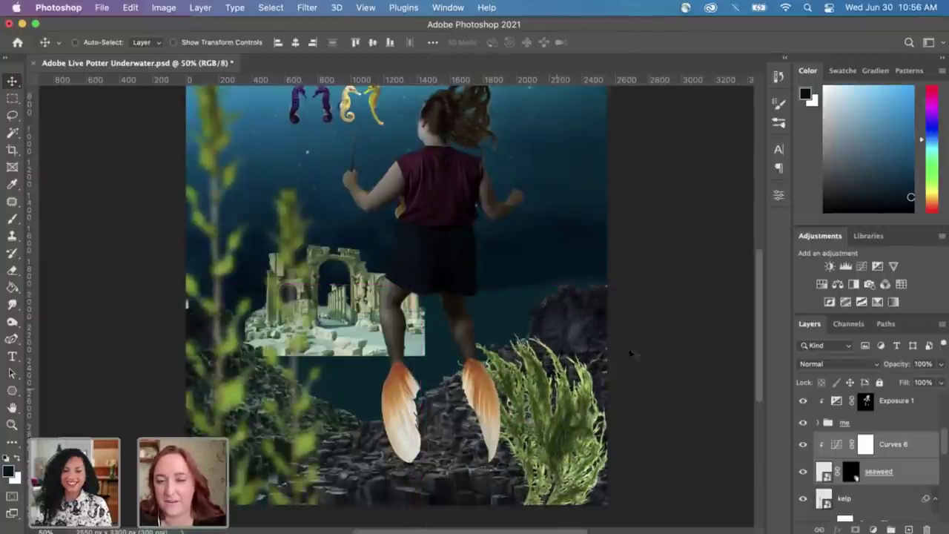
{"action": "scroll", "coordinate": [666, 325], "scroll_direction": "up", "scroll_amount": 8}
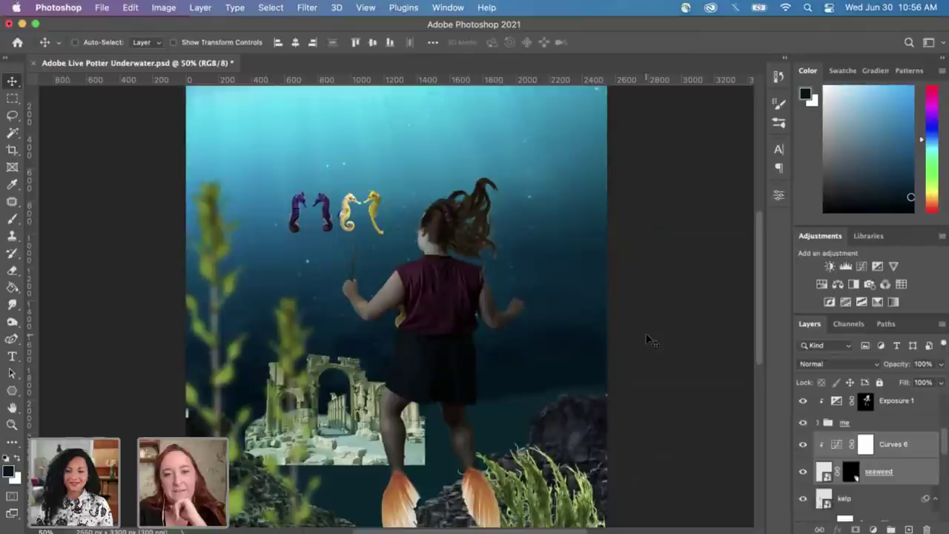
{"action": "scroll", "coordinate": [666, 347], "scroll_direction": "down", "scroll_amount": 2}
{"action": "scroll", "coordinate": [666, 348], "scroll_direction": "down", "scroll_amount": 4}
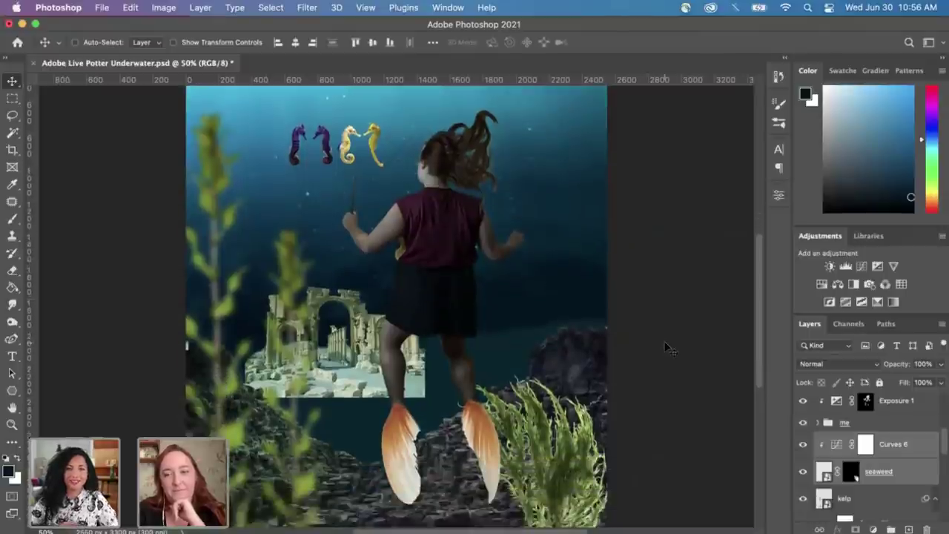
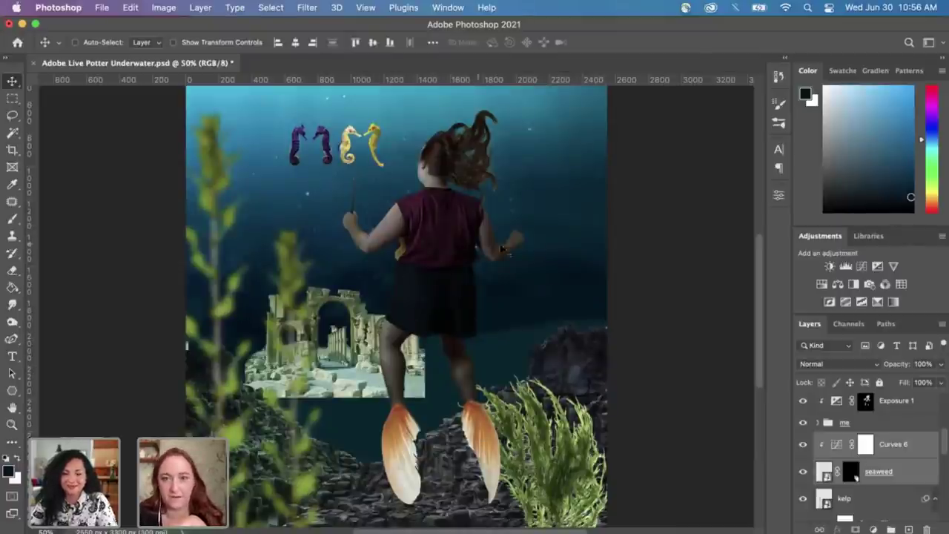
Step: Zoom to 100% and pan to inspect the girl and the seahorses at the top
{"action": "scroll", "coordinate": [597, 298], "scroll_direction": "up", "scroll_amount": 2}
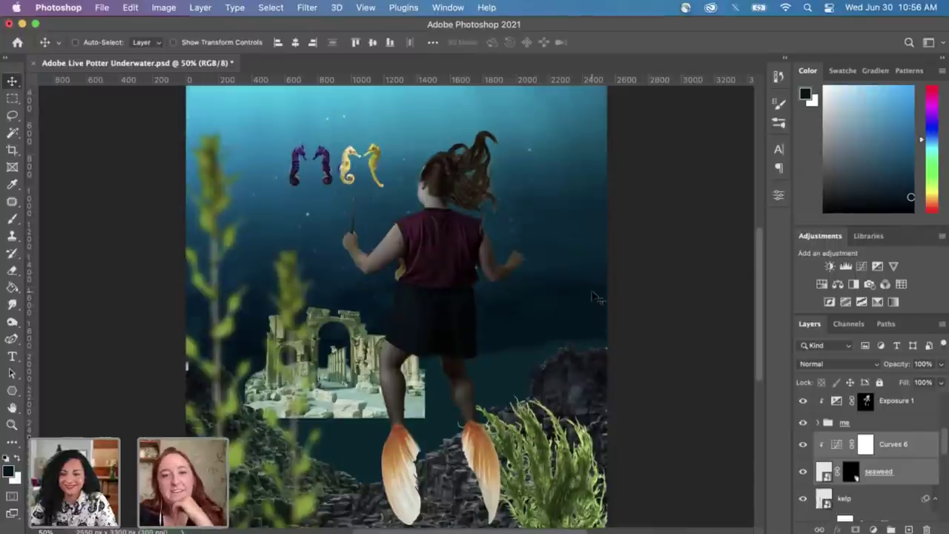
{"action": "scroll", "coordinate": [594, 310], "scroll_direction": "up", "scroll_amount": 1}
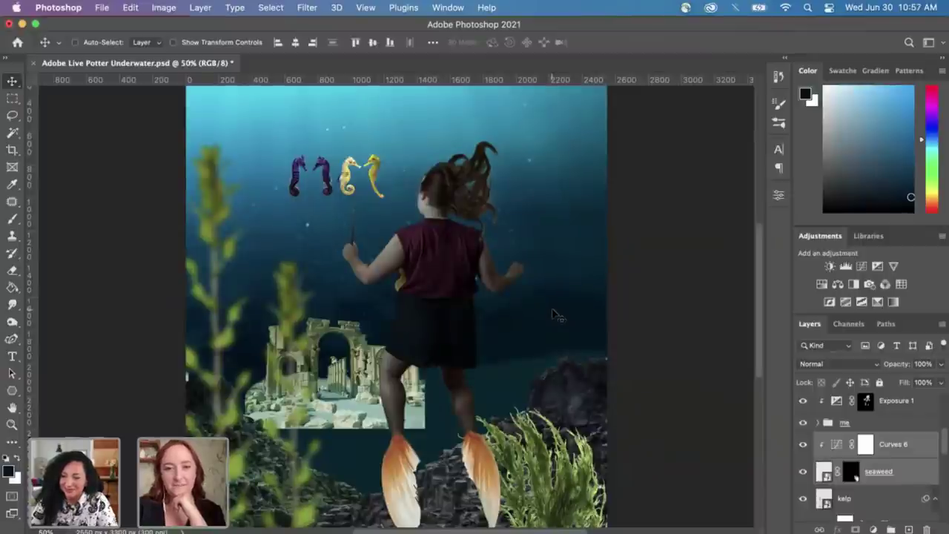
{"action": "scroll", "coordinate": [557, 315], "scroll_direction": "down", "scroll_amount": 2}
{"action": "scroll", "coordinate": [558, 315], "scroll_direction": "up", "scroll_amount": 1}
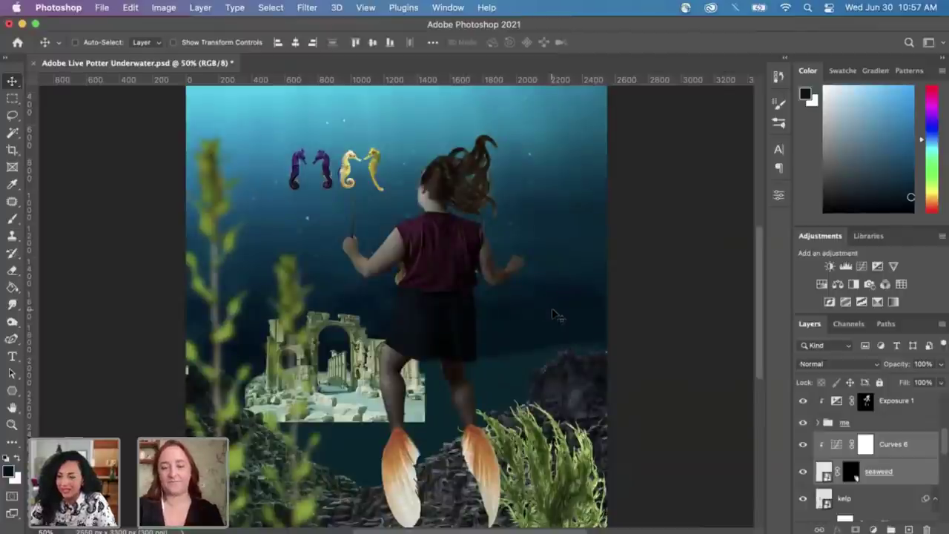
{"action": "key", "text": "super+equal"}
{"action": "key", "text": "super+equal"}
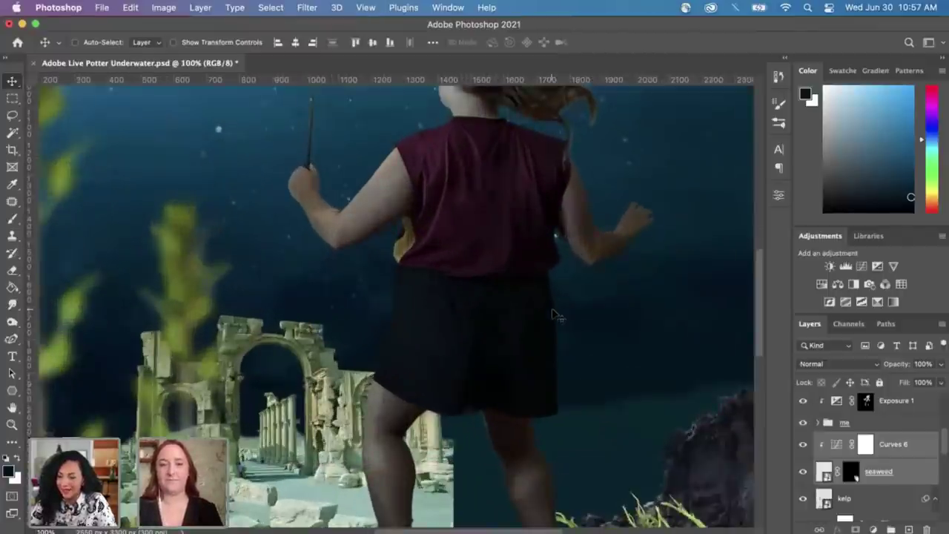
{"action": "scroll", "coordinate": [558, 315], "scroll_direction": "right", "scroll_amount": 3}
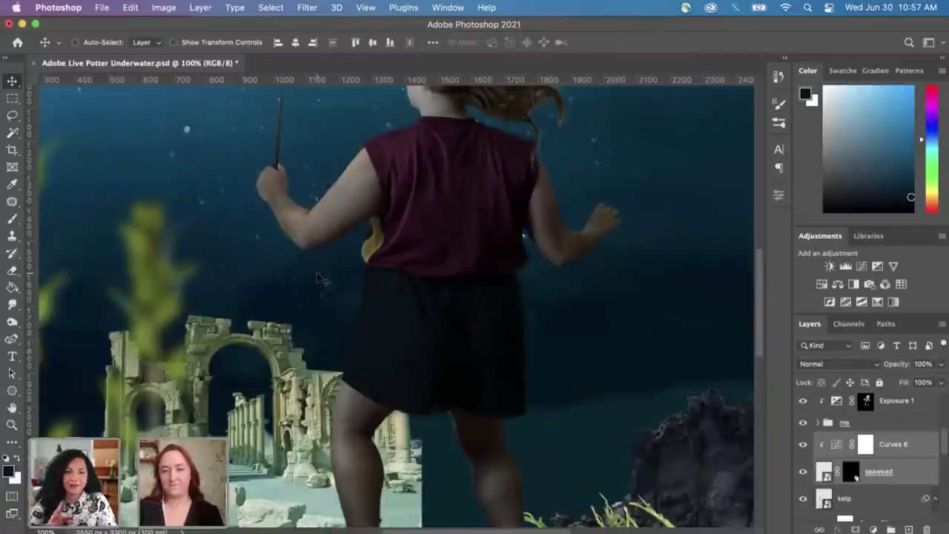
{"action": "left_click_drag", "start_coordinate": [420, 256], "coordinate": [372, 339]}
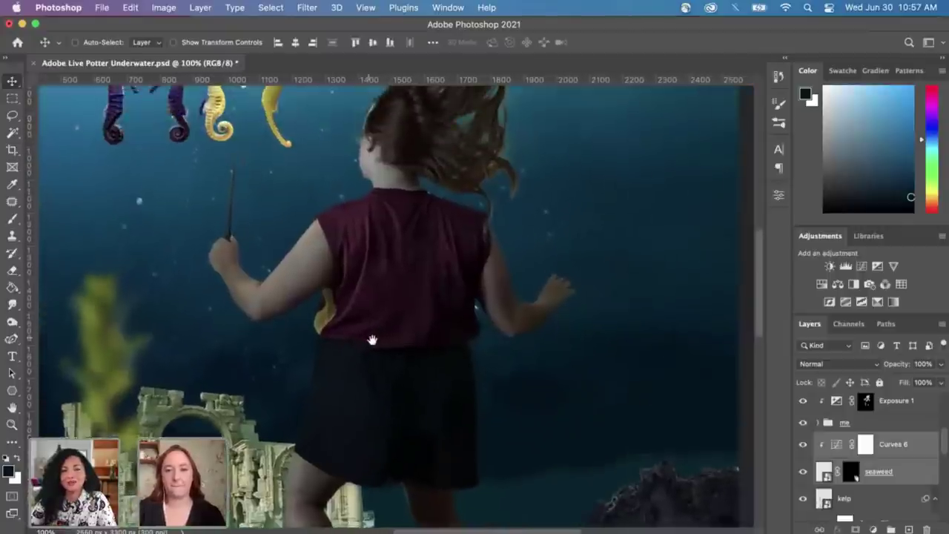
Step: Select the seaweed layer and me group, inspect the girl, then show all windows side by side
{"action": "left_click", "coordinate": [935, 463]}
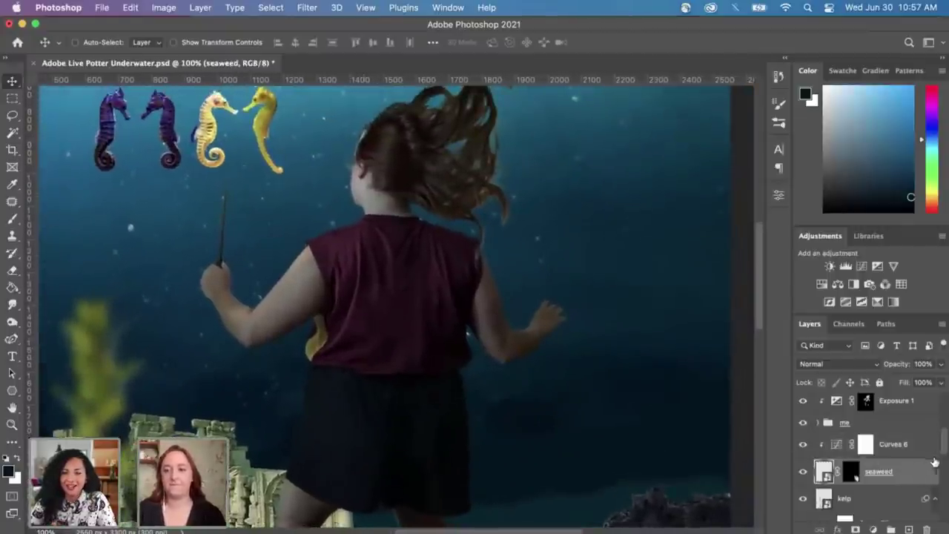
{"action": "mouse_move", "coordinate": [945, 451]}
{"action": "left_mouse_down"}
{"action": "mouse_move", "coordinate": [942, 428]}
{"action": "mouse_move", "coordinate": [939, 520]}
{"action": "mouse_move", "coordinate": [943, 448]}
{"action": "left_mouse_up"}
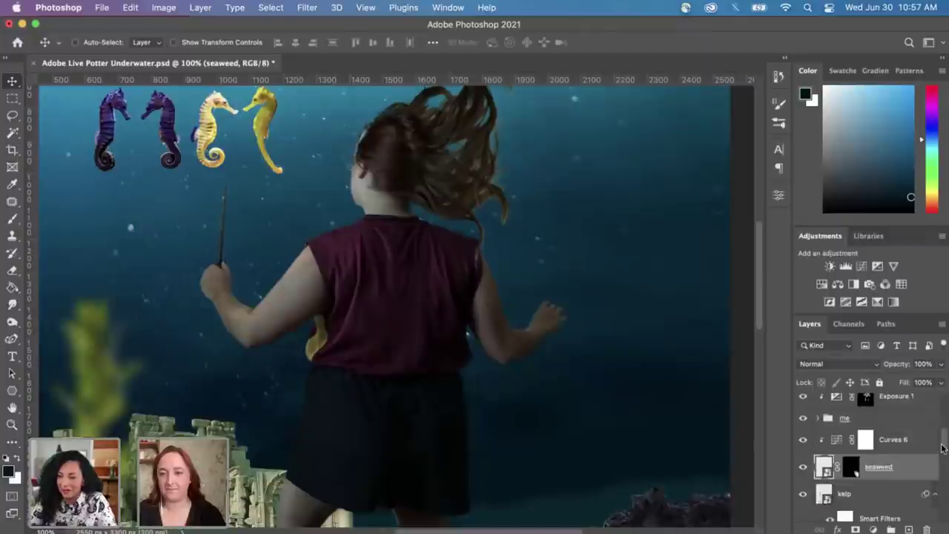
{"action": "left_click", "coordinate": [855, 423]}
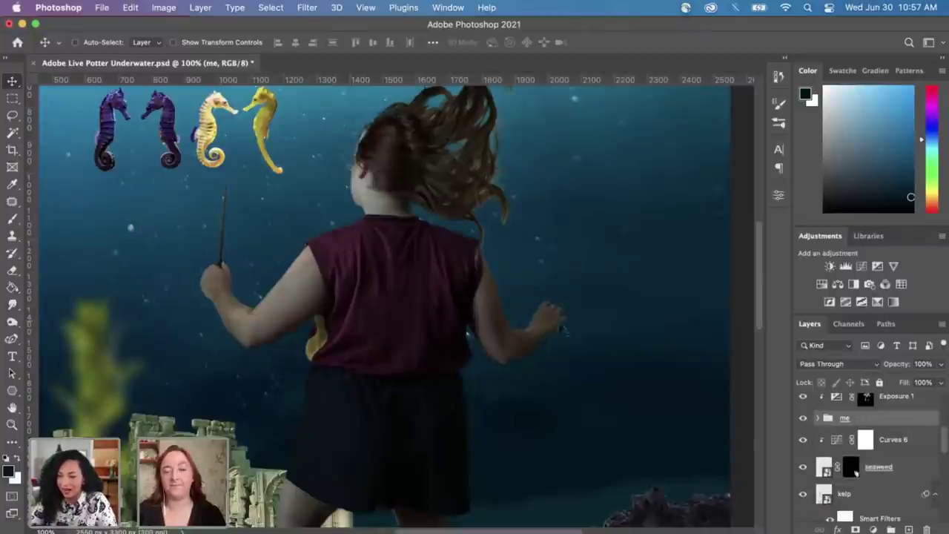
{"action": "left_click_drag", "start_coordinate": [434, 239], "coordinate": [479, 263]}
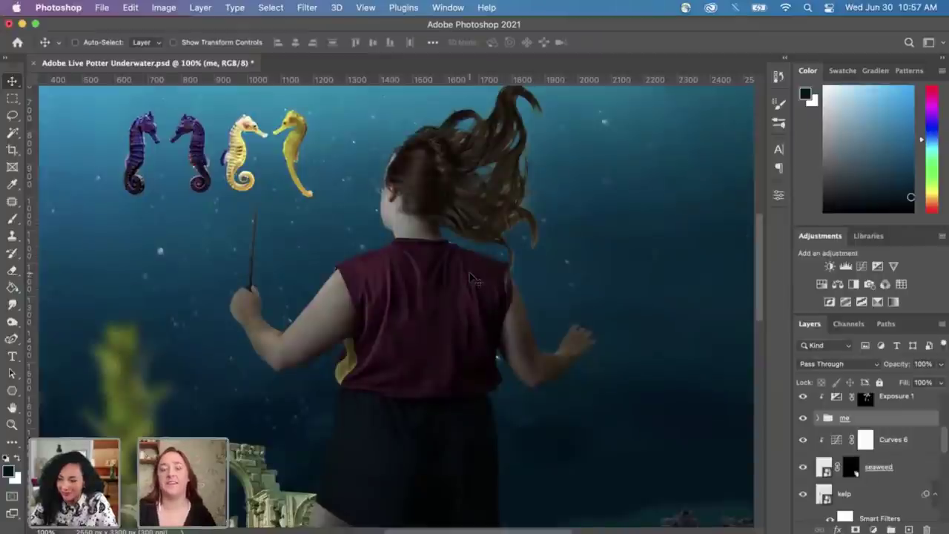
{"action": "scroll", "coordinate": [415, 409], "scroll_direction": "down", "scroll_amount": 3}
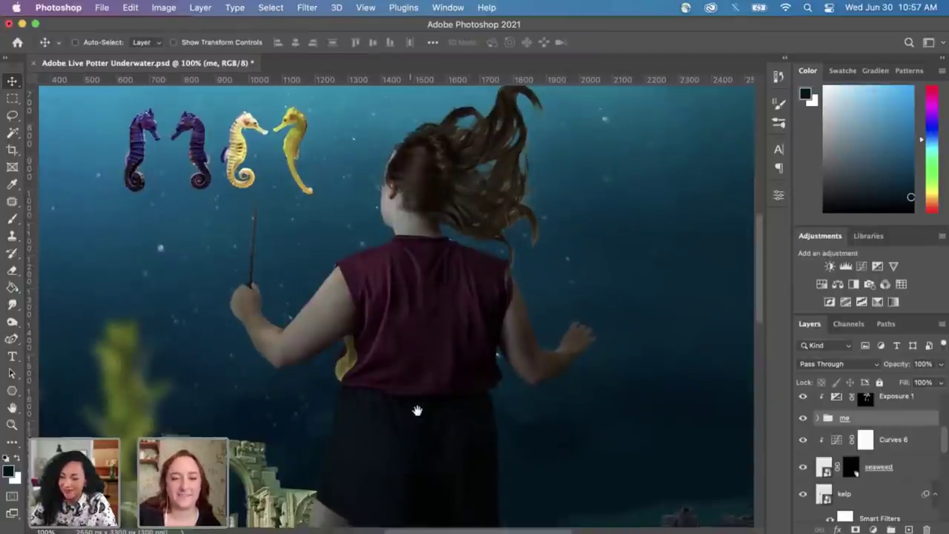
{"action": "scroll", "coordinate": [220, 353], "scroll_direction": "left", "scroll_amount": 5}
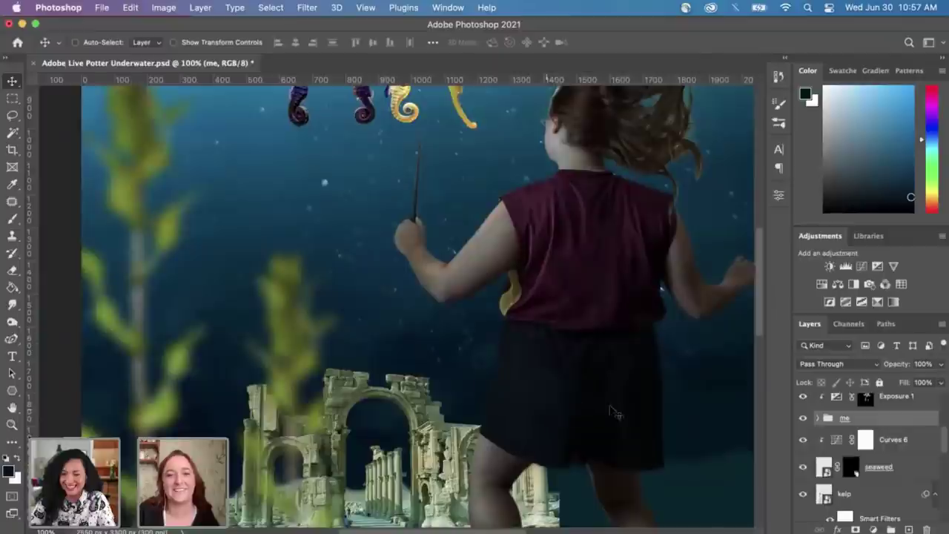
{"action": "left_click_drag", "start_coordinate": [588, 325], "coordinate": [493, 306]}
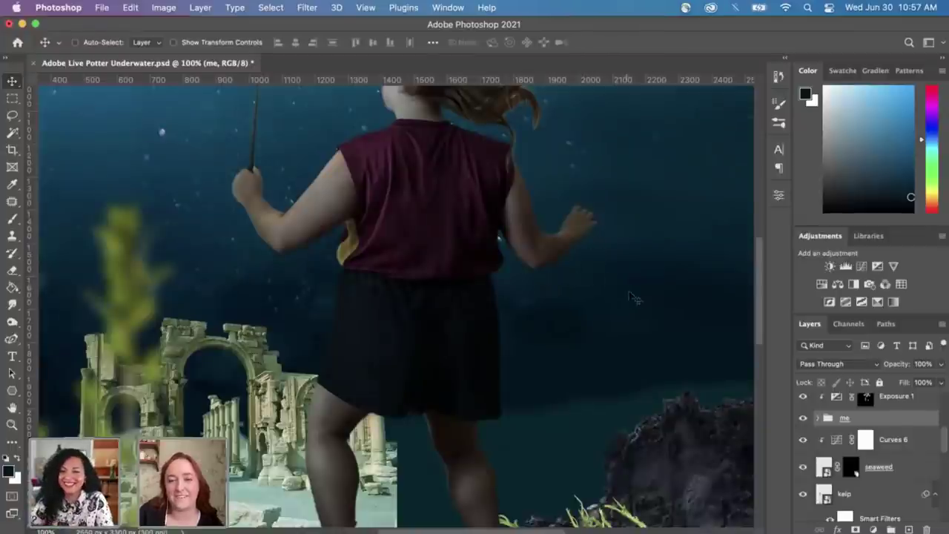
{"action": "scroll", "coordinate": [341, 256], "scroll_direction": "up", "scroll_amount": 5}
{"action": "scroll", "coordinate": [342, 256], "scroll_direction": "left", "scroll_amount": 5}
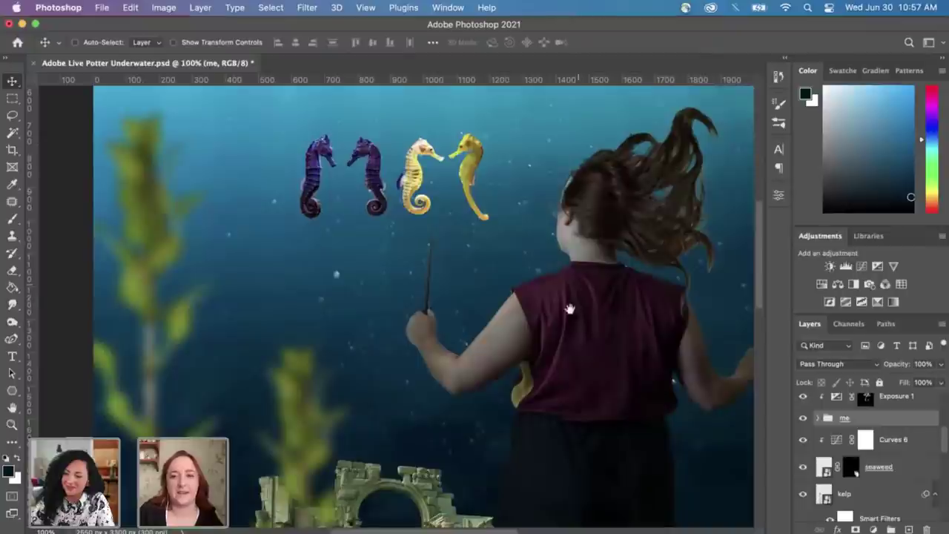
{"action": "scroll", "coordinate": [527, 319], "scroll_direction": "right", "scroll_amount": 2}
{"action": "key", "text": "super+minus"}
{"action": "key", "text": "super+minus"}
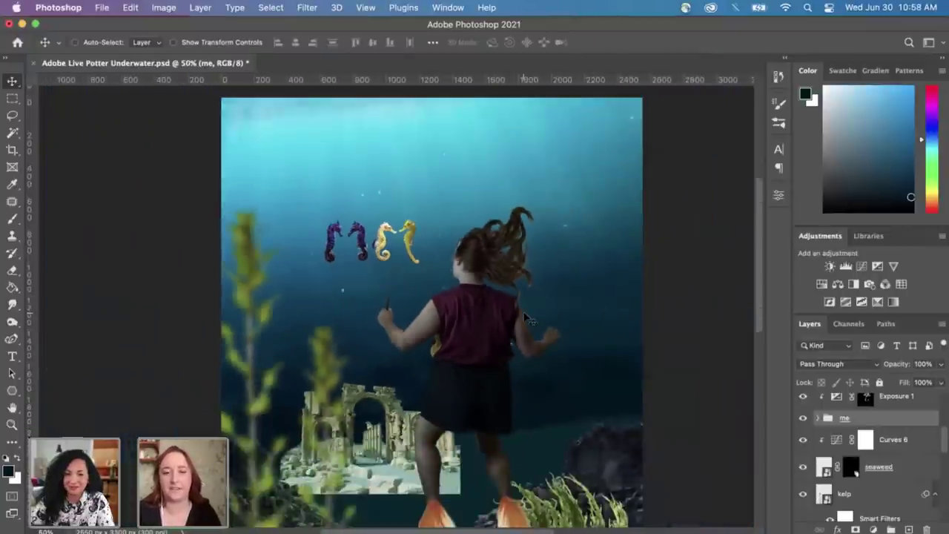
{"action": "key", "text": "ctrl+Up"}
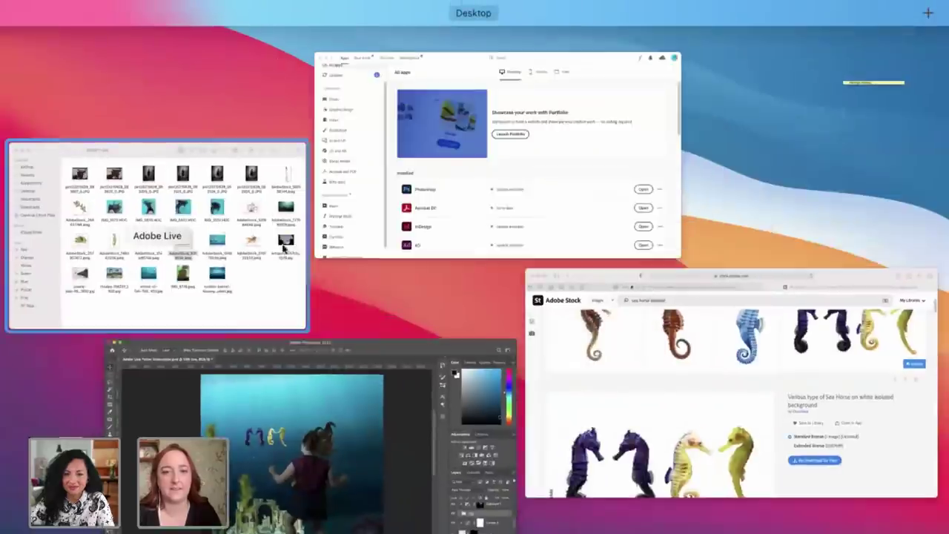
Step: Place the school-of-fish photo from the Adobe Live folder, shrunk to sit above the seahorses
{"action": "left_click", "coordinate": [259, 256]}
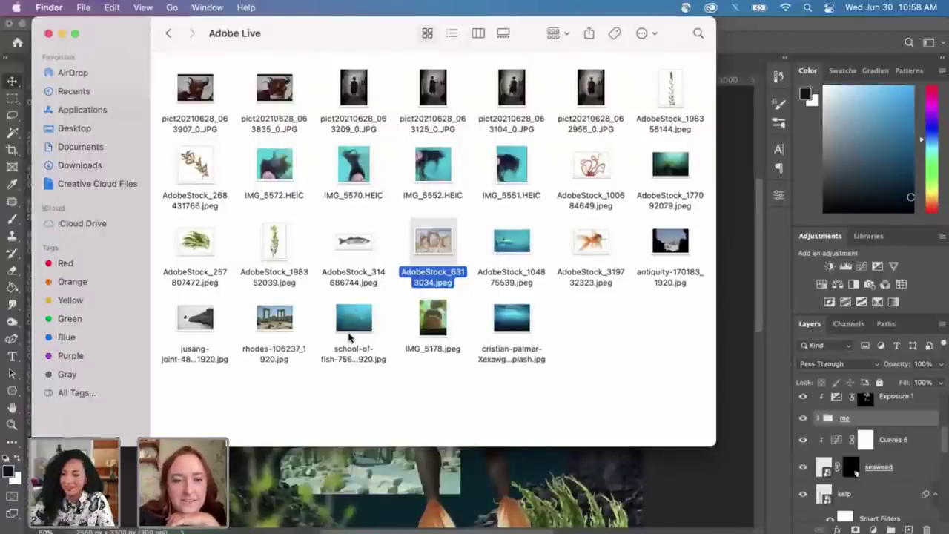
{"action": "left_click_drag", "start_coordinate": [353, 327], "coordinate": [368, 475]}
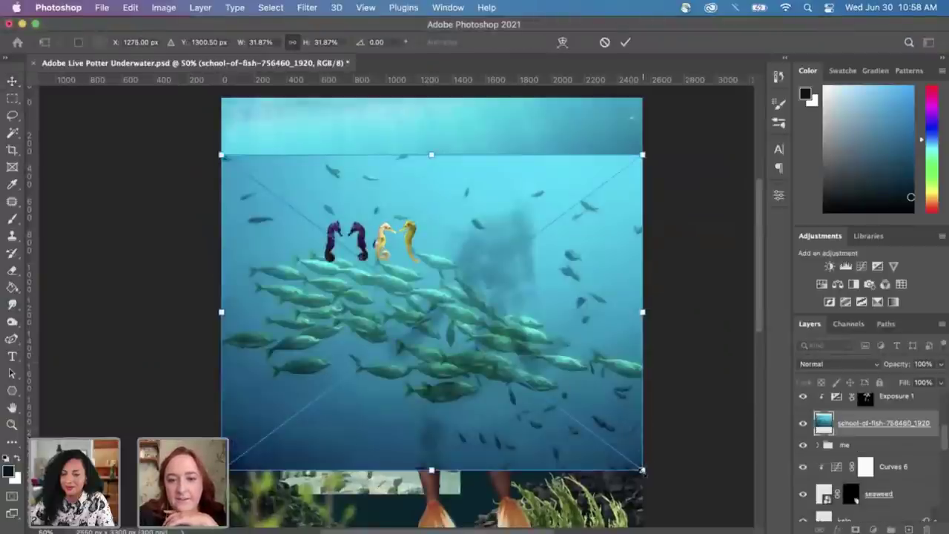
{"action": "left_click_drag", "start_coordinate": [643, 470], "coordinate": [390, 260]}
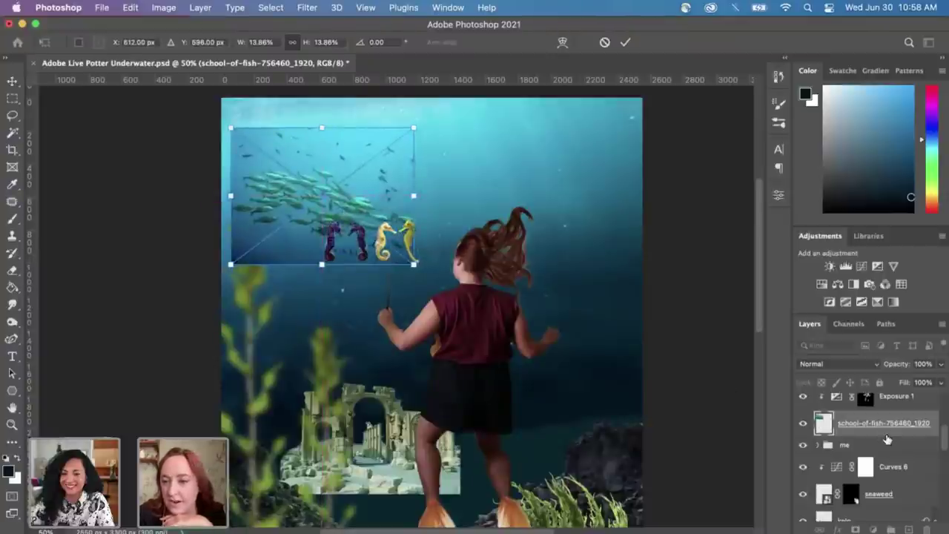
{"action": "scroll", "coordinate": [888, 440], "scroll_direction": "up", "scroll_amount": 2}
Step: Try the fish layer inside the fins group and higher in the stack, undoing each move
{"action": "left_click_drag", "start_coordinate": [890, 483], "coordinate": [889, 410]}
{"action": "scroll", "coordinate": [885, 451], "scroll_direction": "up", "scroll_amount": 1}
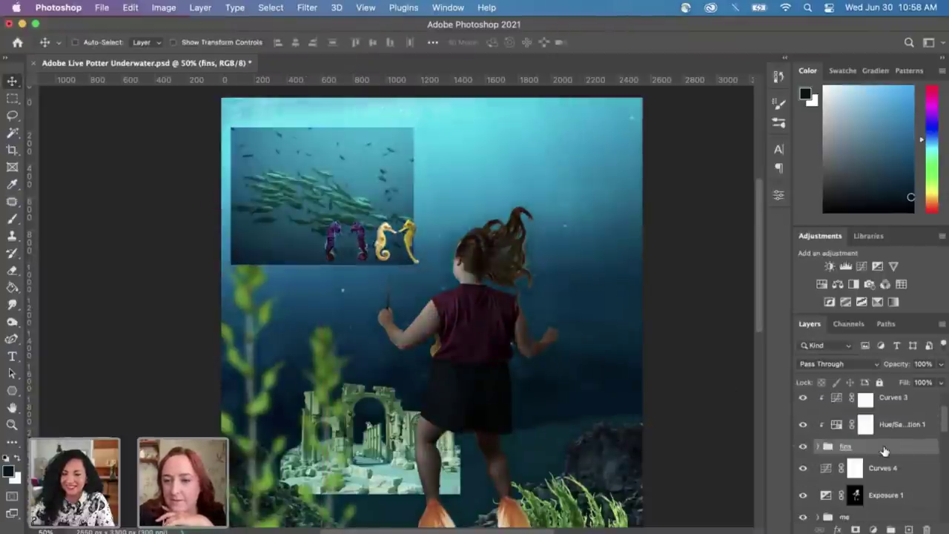
{"action": "key", "text": "super+z"}
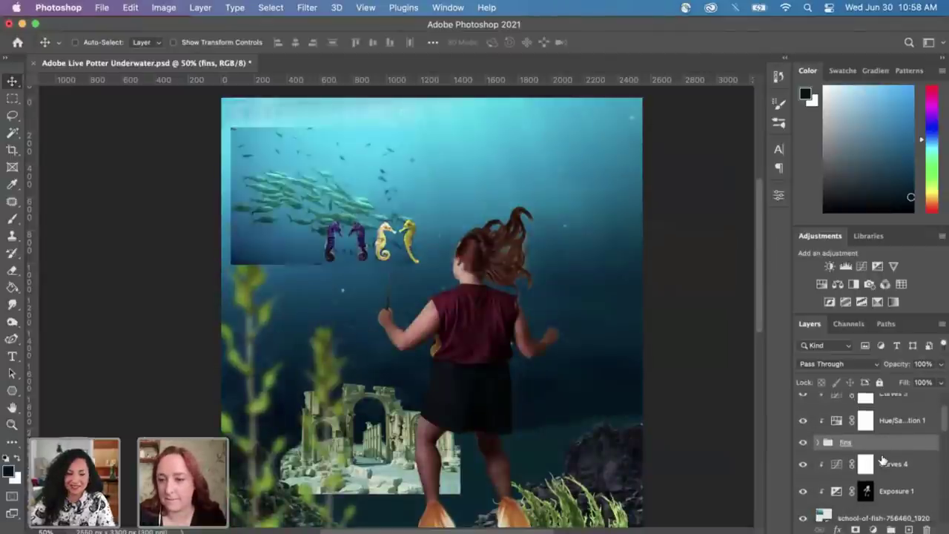
{"action": "scroll", "coordinate": [880, 475], "scroll_direction": "down", "scroll_amount": 1}
{"action": "left_click", "coordinate": [883, 491]}
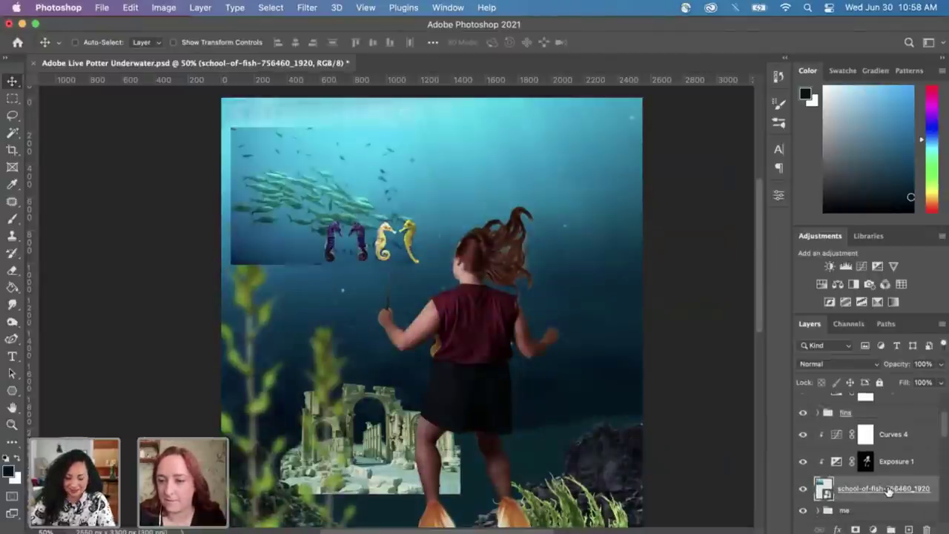
{"action": "left_click_drag", "start_coordinate": [889, 491], "coordinate": [882, 433]}
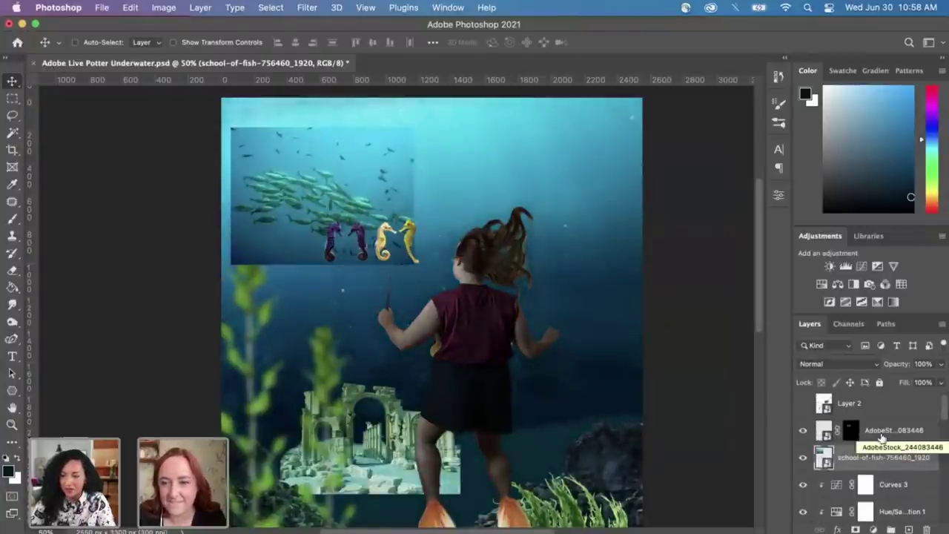
{"action": "key", "text": "super+z"}
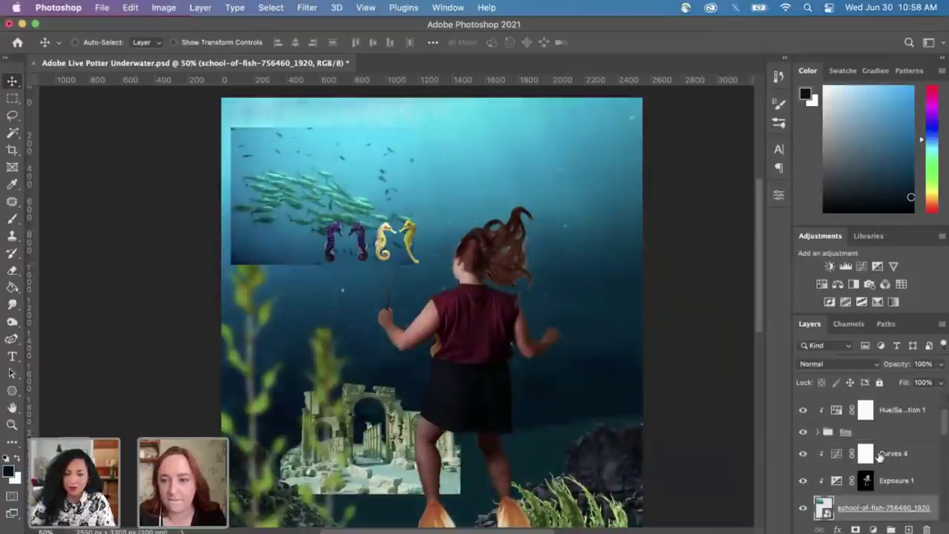
{"action": "scroll", "coordinate": [879, 458], "scroll_direction": "down", "scroll_amount": 2}
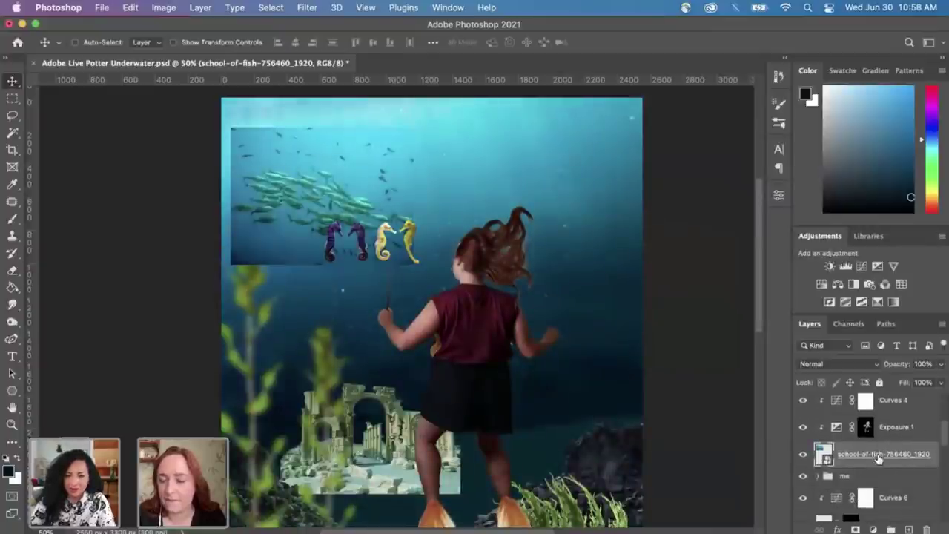
Step: Toggle the fish layer's visibility, then undo back until the fish photo is removed
{"action": "left_click", "coordinate": [803, 455]}
{"action": "left_click", "coordinate": [802, 455]}
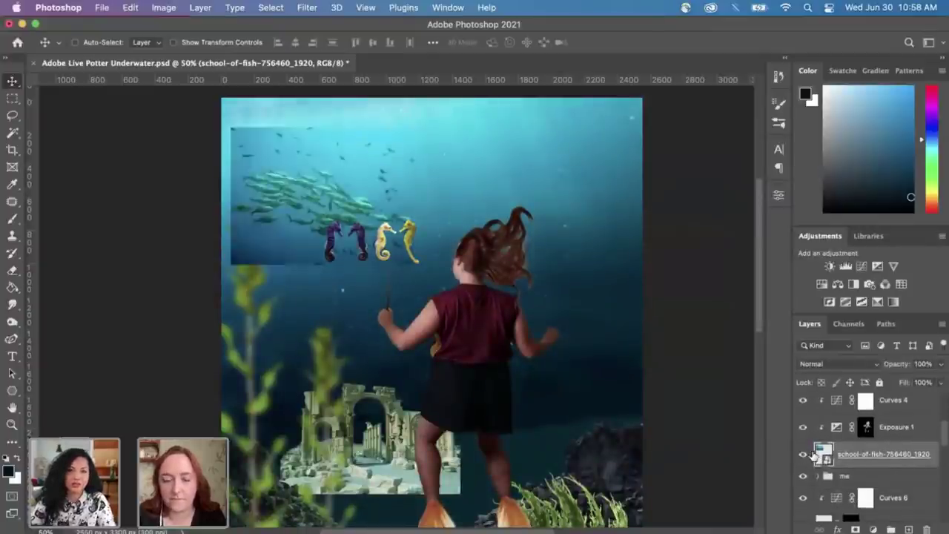
{"action": "left_click", "coordinate": [803, 454]}
{"action": "key", "text": "super+z"}
{"action": "key", "text": "super+z"}
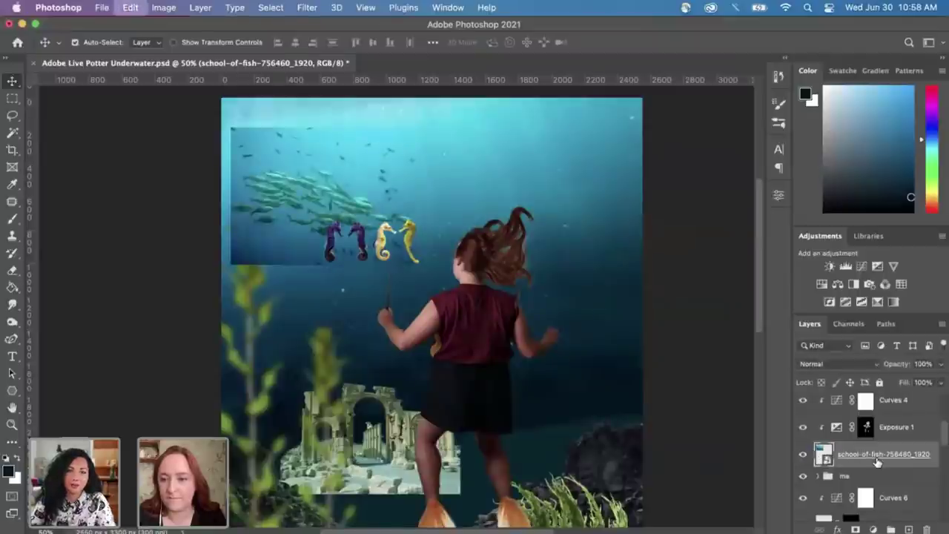
{"action": "key", "text": "super+z"}
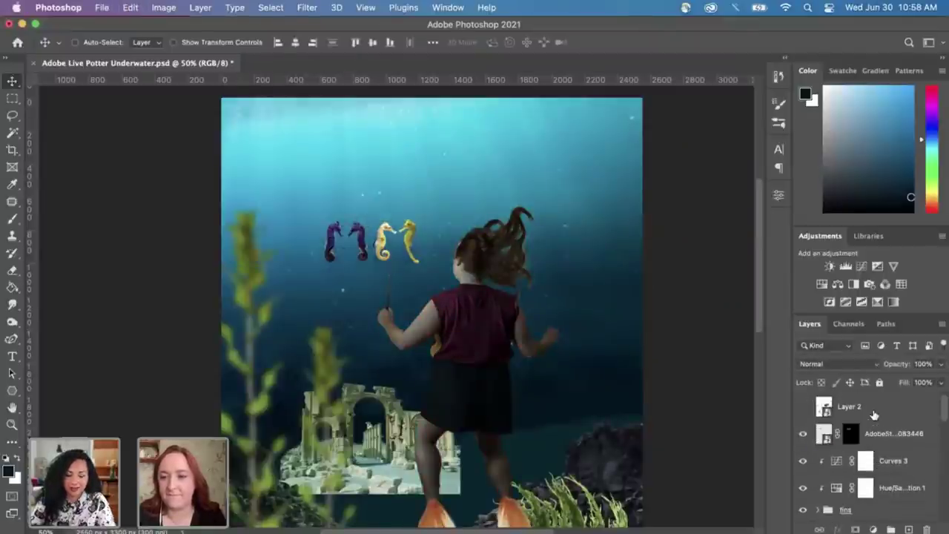
{"action": "key", "text": "super+z"}
Step: Place the school-of-fish photo into the composite again, scaled down above the seahorses
{"action": "left_click", "coordinate": [662, 420]}
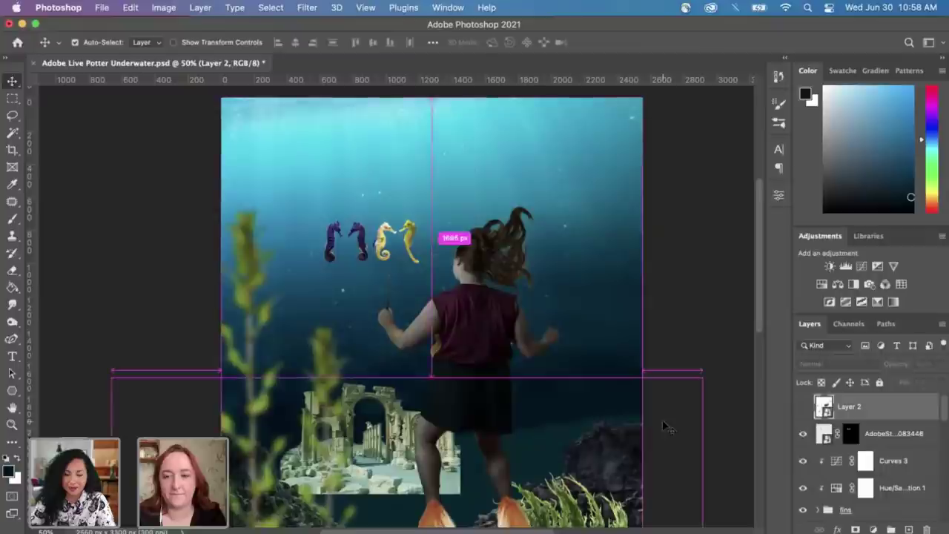
{"action": "scroll", "coordinate": [661, 416], "scroll_direction": "down", "scroll_amount": 2}
{"action": "key", "text": "ctrl+Up"}
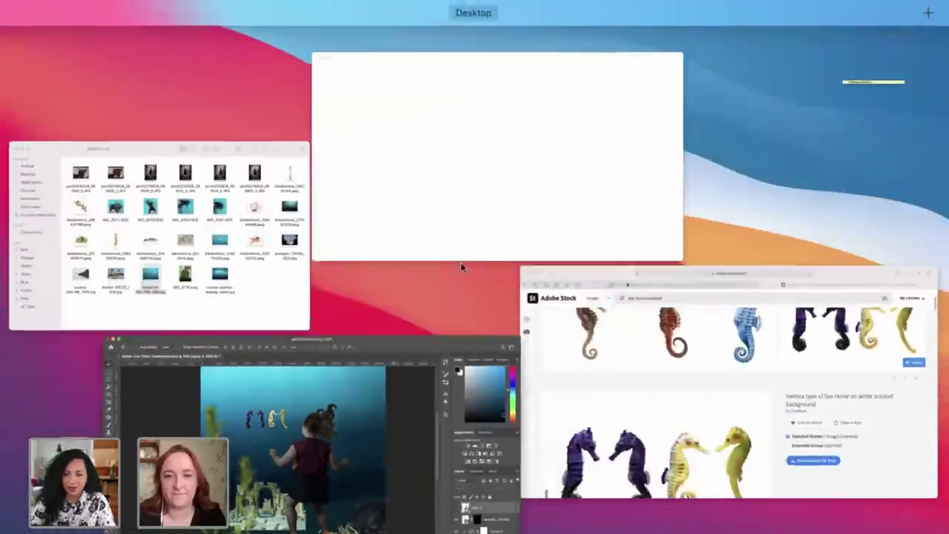
{"action": "left_click", "coordinate": [296, 289]}
{"action": "left_click_drag", "start_coordinate": [358, 314], "coordinate": [586, 491]}
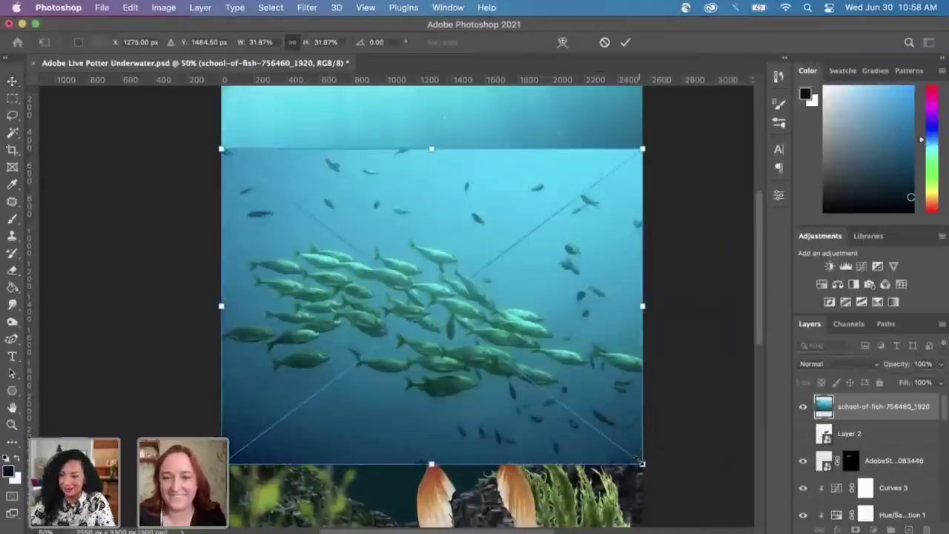
{"action": "left_click_drag", "start_coordinate": [641, 462], "coordinate": [412, 237]}
{"action": "key", "text": "Return"}
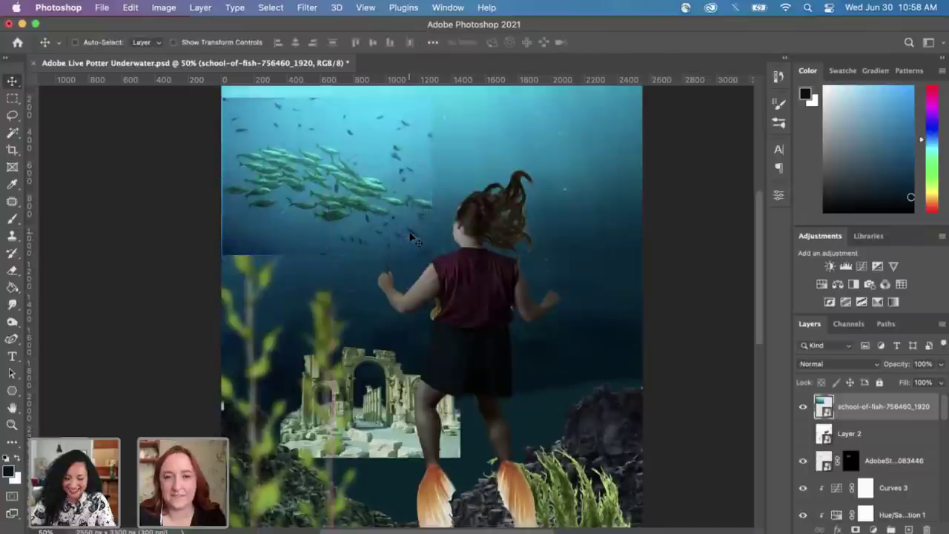
Step: Move the fish image toward the upper left and refine its size with another free transform
{"action": "scroll", "coordinate": [430, 274], "scroll_direction": "up", "scroll_amount": 5}
{"action": "left_click_drag", "start_coordinate": [416, 297], "coordinate": [398, 283]}
{"action": "key", "text": "ctrl+t"}
{"action": "key", "text": "Return"}
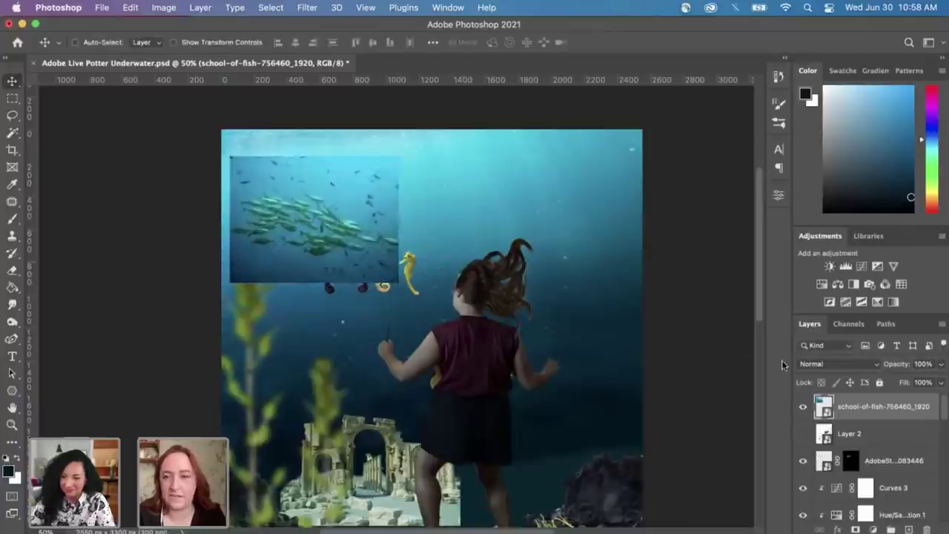
{"action": "left_click", "coordinate": [863, 366]}
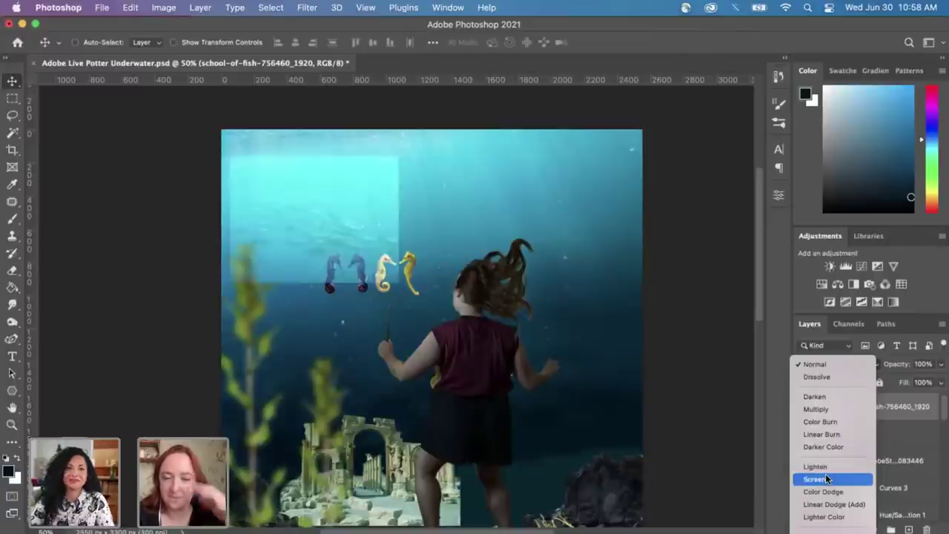
Step: Preview blend modes on the fish layer, keep Normal at 100% opacity, and add a white layer mask
{"action": "left_click", "coordinate": [827, 365]}
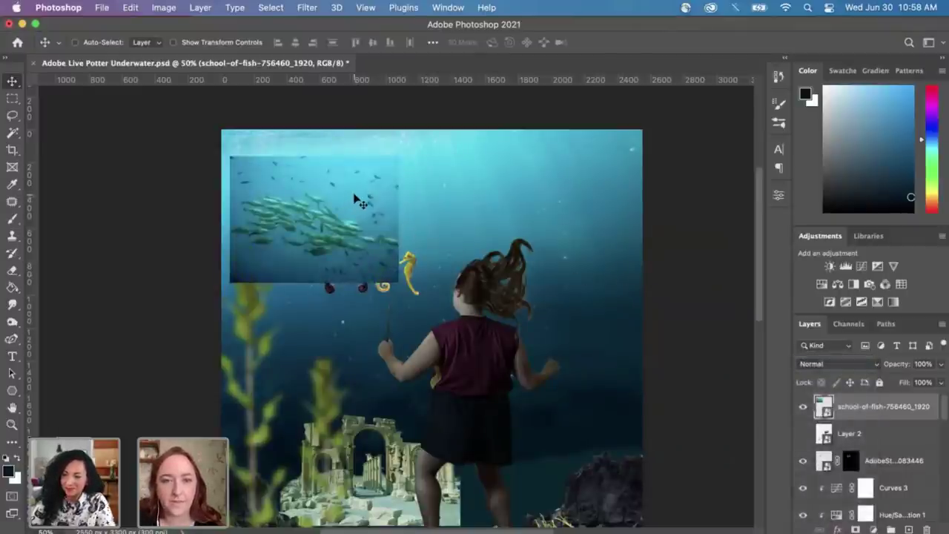
{"action": "left_click", "coordinate": [858, 365]}
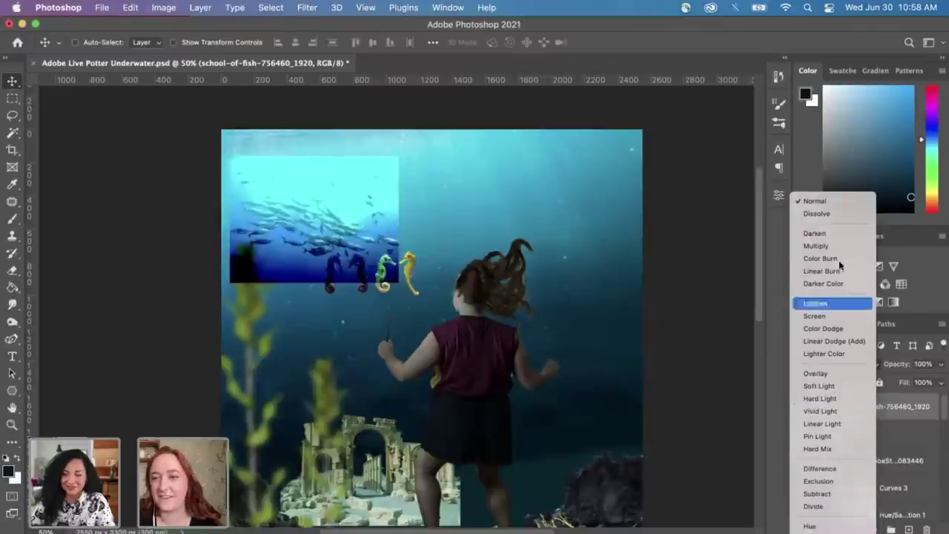
{"action": "left_click", "coordinate": [827, 200]}
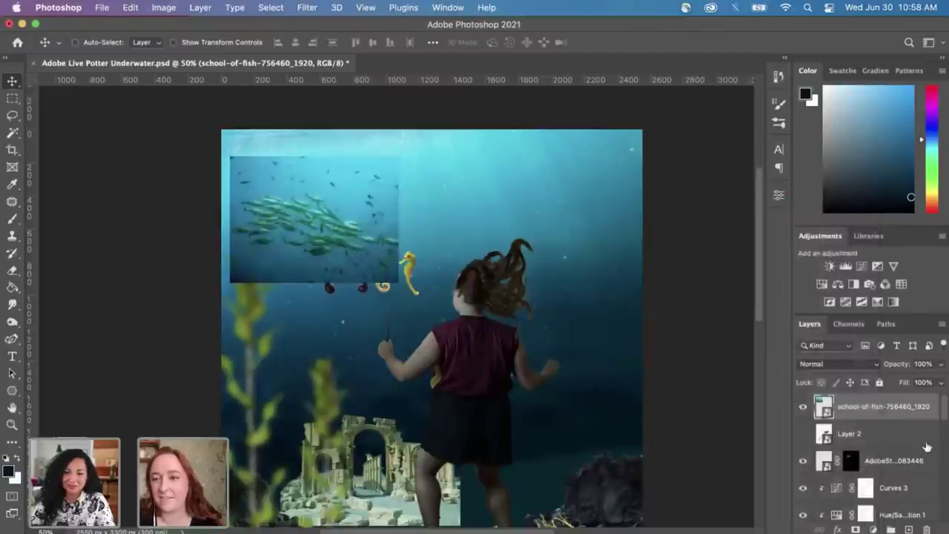
{"action": "left_click", "coordinate": [939, 365]}
{"action": "mouse_move", "coordinate": [939, 383]}
{"action": "left_mouse_down"}
{"action": "mouse_move", "coordinate": [896, 383]}
{"action": "mouse_move", "coordinate": [946, 382]}
{"action": "left_mouse_up"}
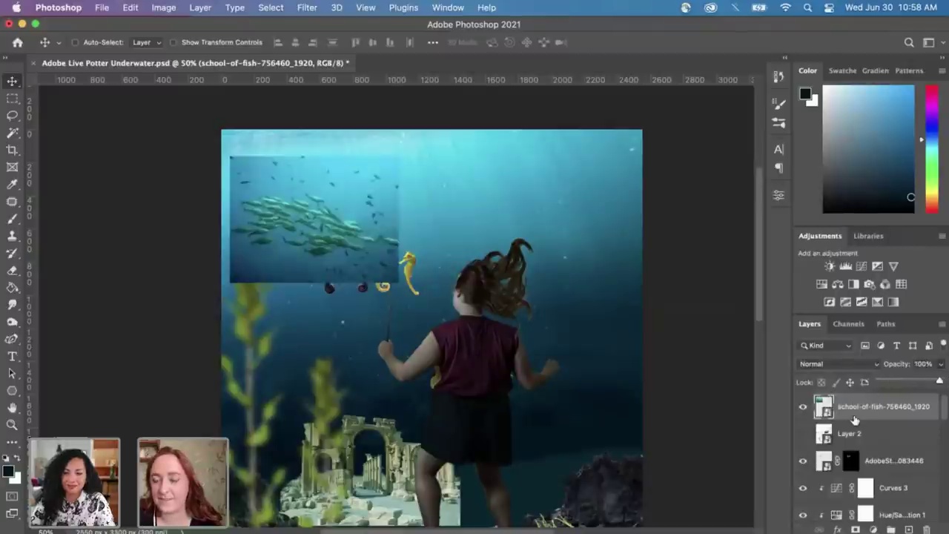
{"action": "left_click", "coordinate": [859, 414]}
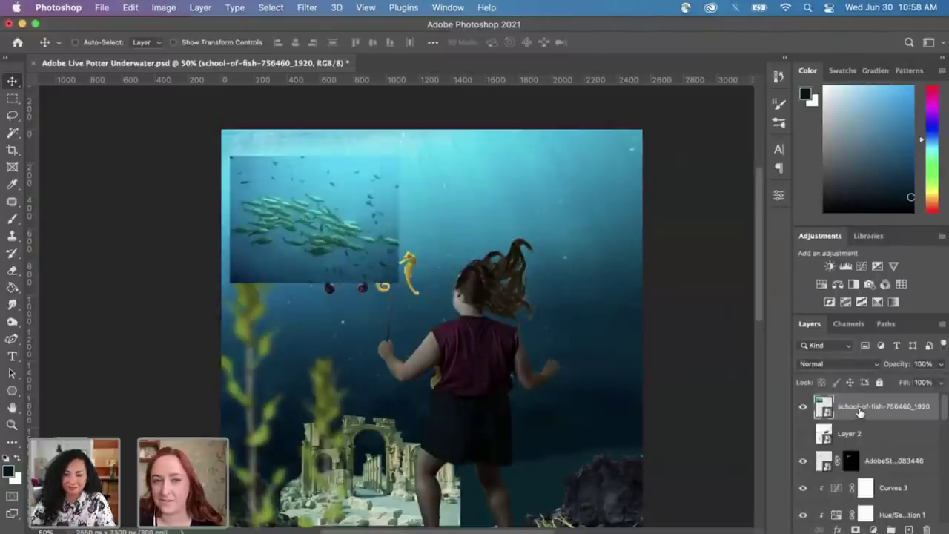
{"action": "left_click", "coordinate": [858, 529]}
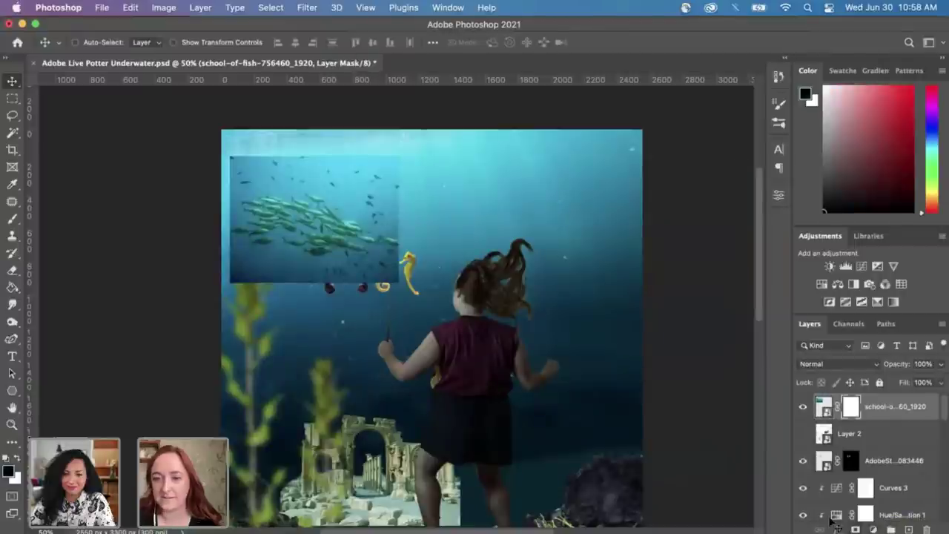
{"action": "key", "text": "super+plus"}
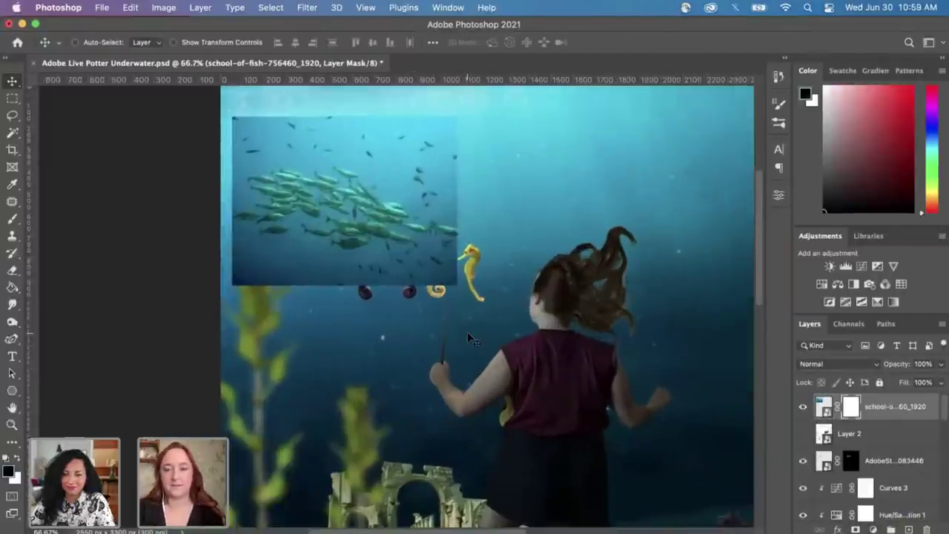
Step: At 100% zoom, select the brush and set its opacity to 66%
{"action": "key", "text": "super+plus"}
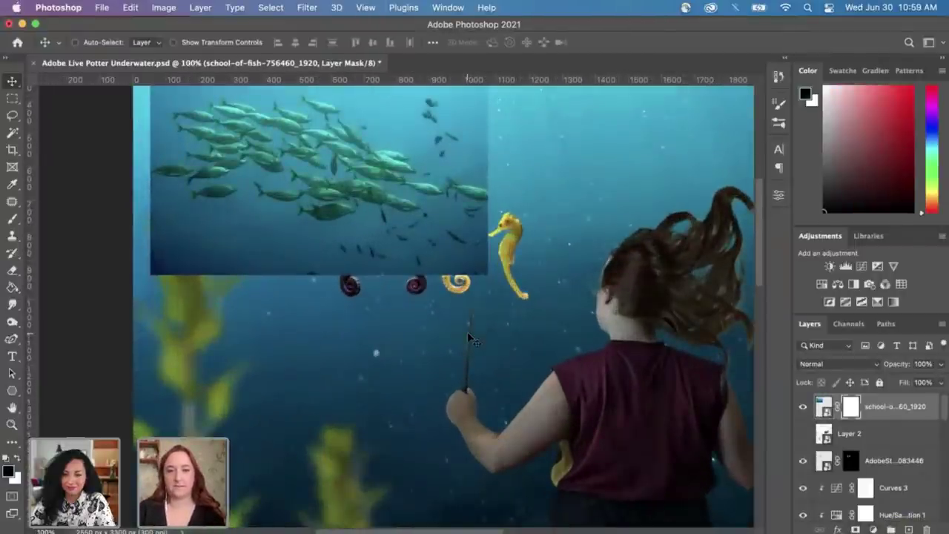
{"action": "key", "text": "b"}
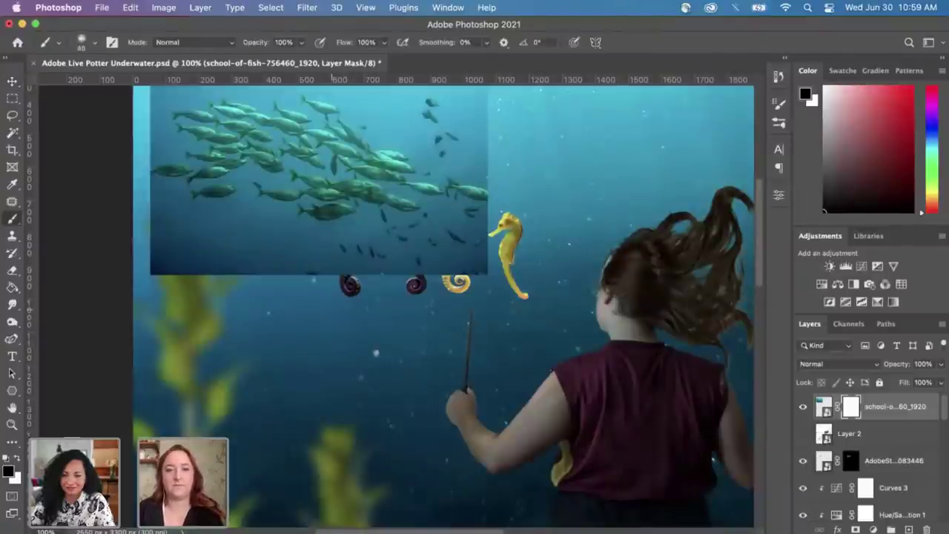
{"action": "left_click", "coordinate": [301, 42]}
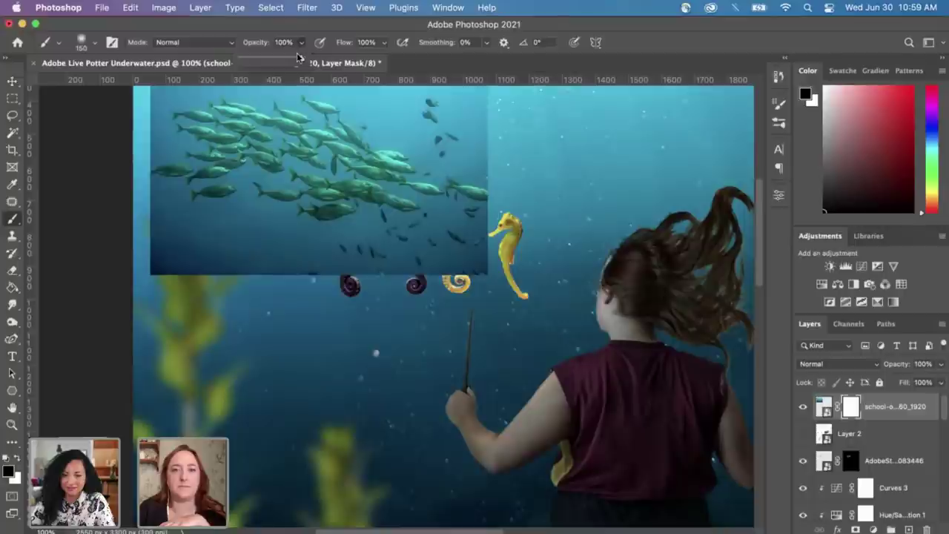
{"action": "left_click_drag", "start_coordinate": [301, 59], "coordinate": [251, 63]}
{"action": "left_click", "coordinate": [299, 42]}
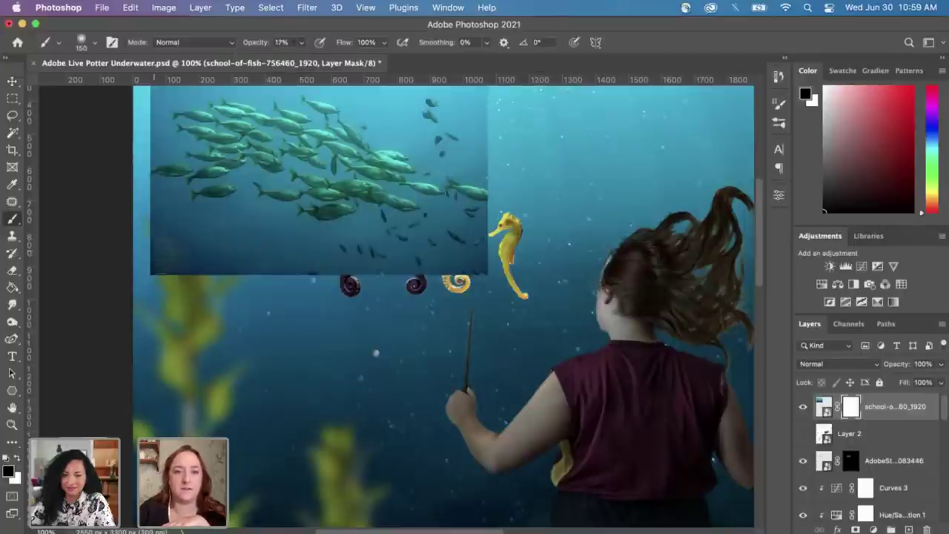
{"action": "left_click", "coordinate": [300, 42]}
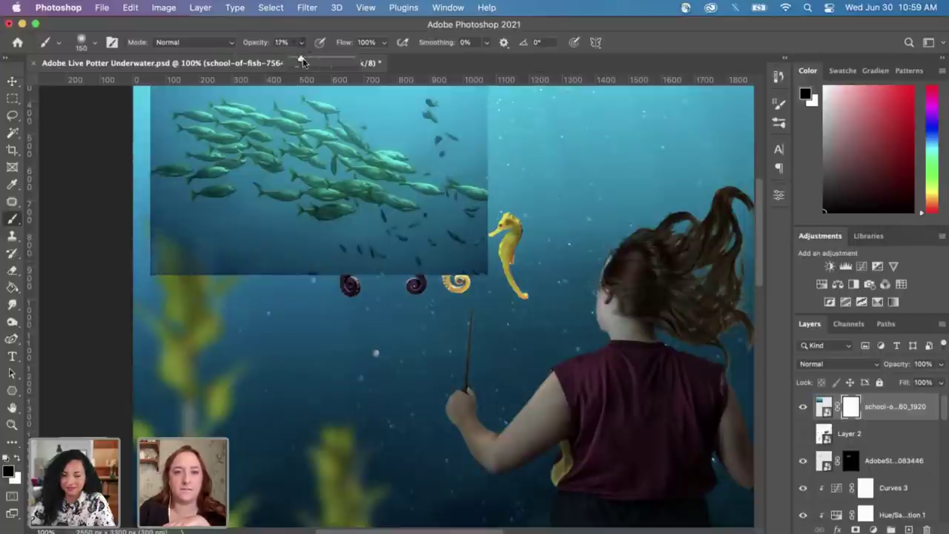
{"action": "left_click_drag", "start_coordinate": [304, 60], "coordinate": [325, 71]}
Step: Paint black on the mask to soften the fish image's bottom, left and top edges
{"action": "mouse_move", "coordinate": [152, 267]}
{"action": "left_mouse_down"}
{"action": "mouse_move", "coordinate": [259, 262]}
{"action": "mouse_move", "coordinate": [141, 263]}
{"action": "mouse_move", "coordinate": [137, 218]}
{"action": "left_mouse_up"}
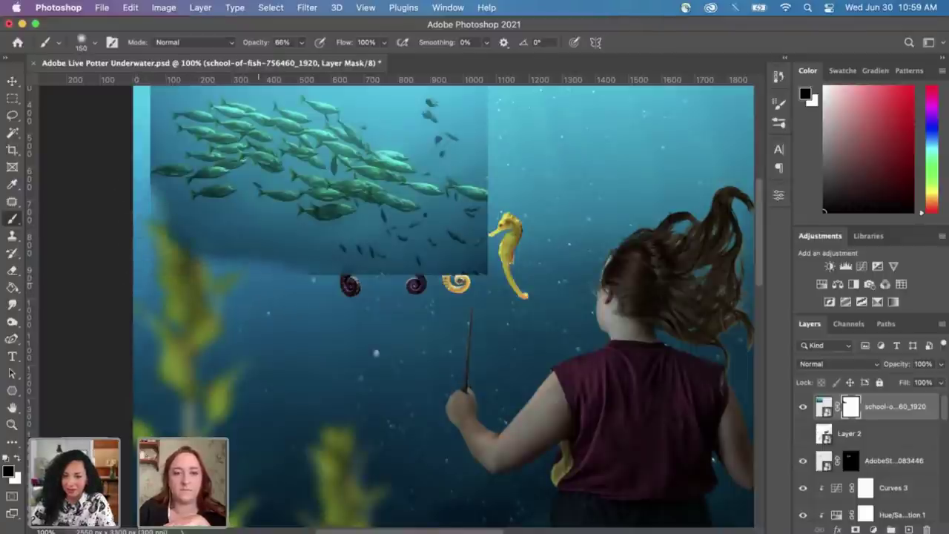
{"action": "left_click_drag", "start_coordinate": [258, 267], "coordinate": [461, 267]}
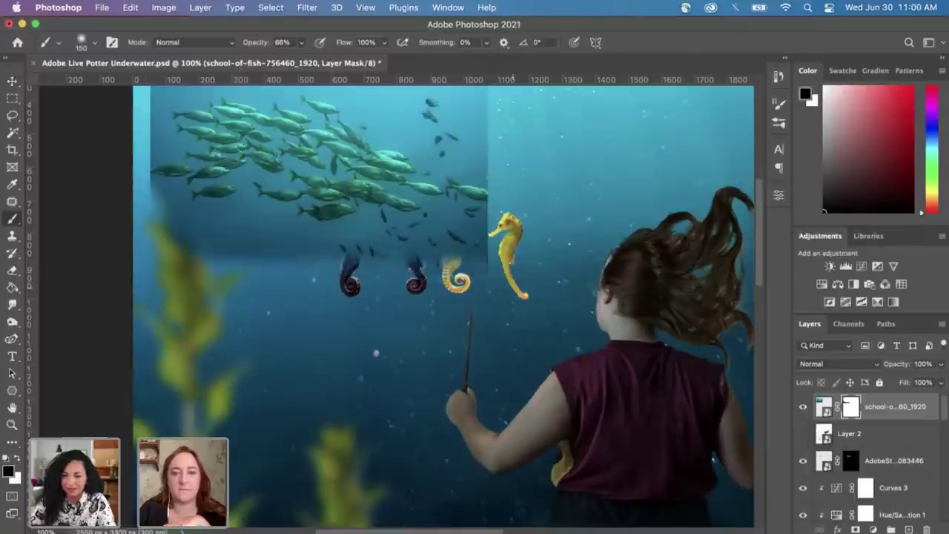
{"action": "left_click_drag", "start_coordinate": [339, 252], "coordinate": [357, 384]}
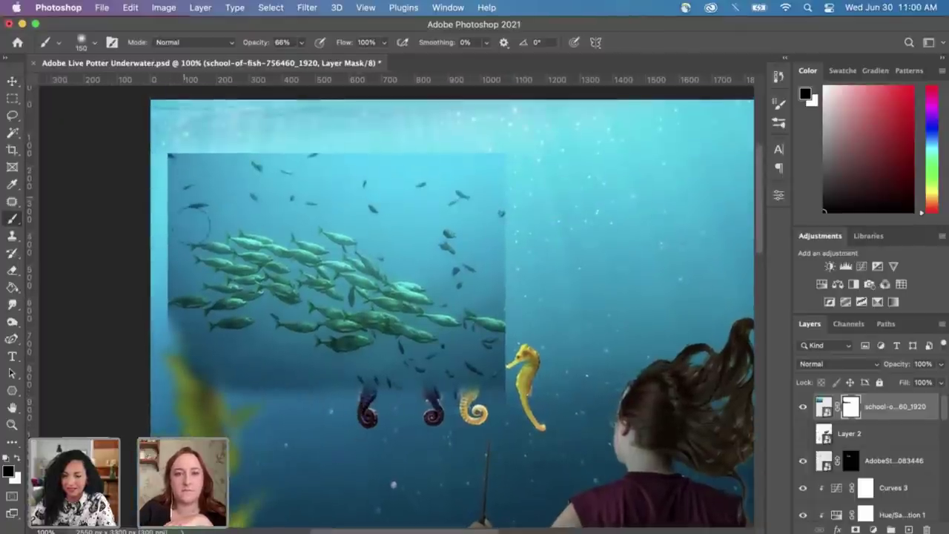
{"action": "left_click_drag", "start_coordinate": [172, 158], "coordinate": [172, 297]}
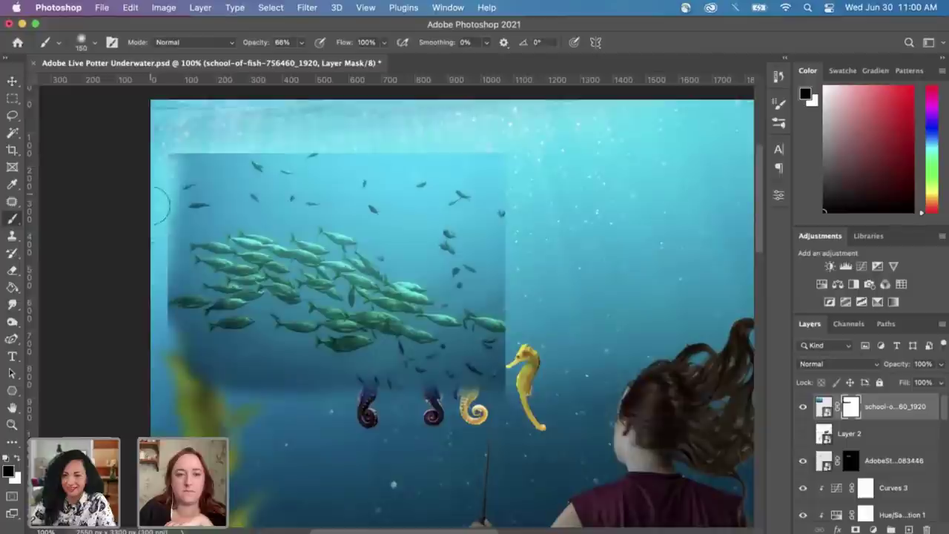
{"action": "mouse_move", "coordinate": [167, 224]}
{"action": "left_mouse_down"}
{"action": "mouse_move", "coordinate": [154, 300]}
{"action": "mouse_move", "coordinate": [170, 160]}
{"action": "left_mouse_up"}
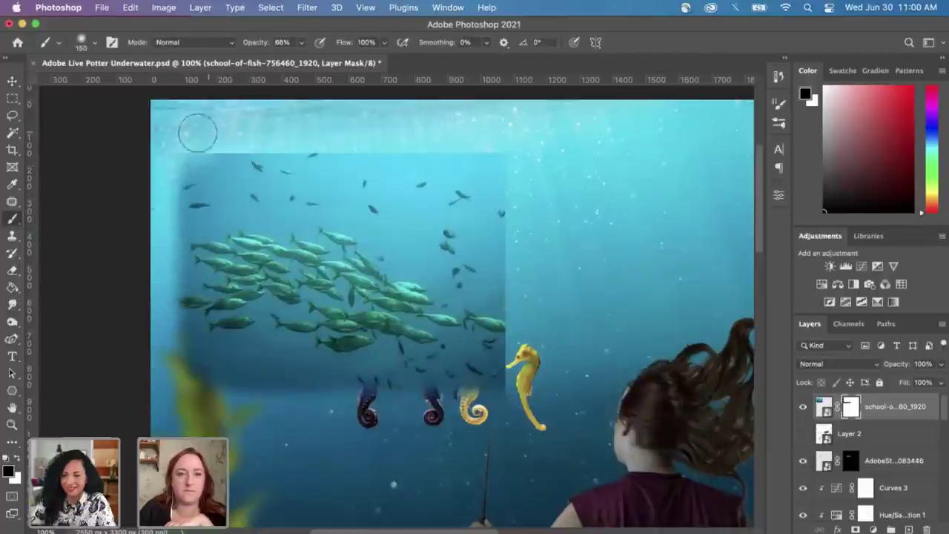
{"action": "mouse_move", "coordinate": [195, 129]}
{"action": "left_mouse_down"}
{"action": "mouse_move", "coordinate": [276, 141]}
{"action": "mouse_move", "coordinate": [186, 132]}
{"action": "mouse_move", "coordinate": [437, 151]}
{"action": "mouse_move", "coordinate": [281, 129]}
{"action": "mouse_move", "coordinate": [428, 142]}
{"action": "mouse_move", "coordinate": [523, 161]}
{"action": "mouse_move", "coordinate": [511, 192]}
{"action": "mouse_move", "coordinate": [523, 266]}
{"action": "mouse_move", "coordinate": [500, 375]}
{"action": "left_mouse_up"}
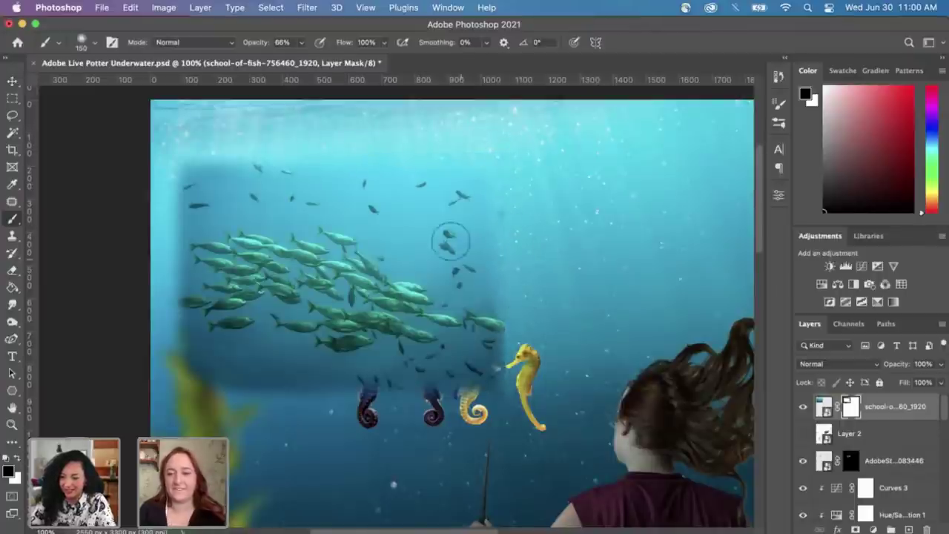
Step: With a ~250 brush, fade the left-edge band and stray fish, revealing the purple seahorse's head
{"action": "key", "text": "bracketright"}
{"action": "key", "text": "bracketright"}
{"action": "key", "text": "bracketright"}
{"action": "key", "text": "bracketright"}
{"action": "key", "text": "bracketright"}
{"action": "key", "text": "bracketright"}
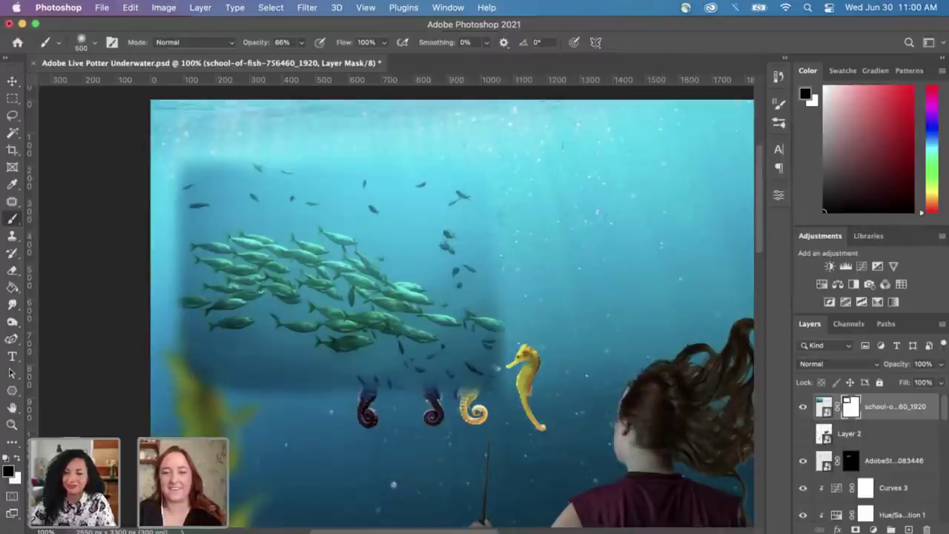
{"action": "left_click_drag", "start_coordinate": [371, 257], "coordinate": [384, 286]}
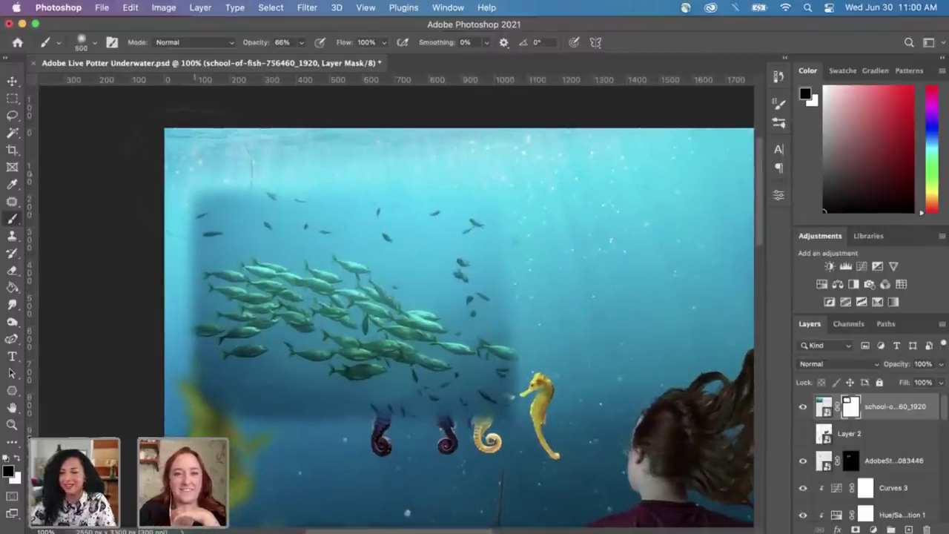
{"action": "key", "text": "bracketleft"}
{"action": "key", "text": "bracketleft"}
{"action": "key", "text": "bracketleft"}
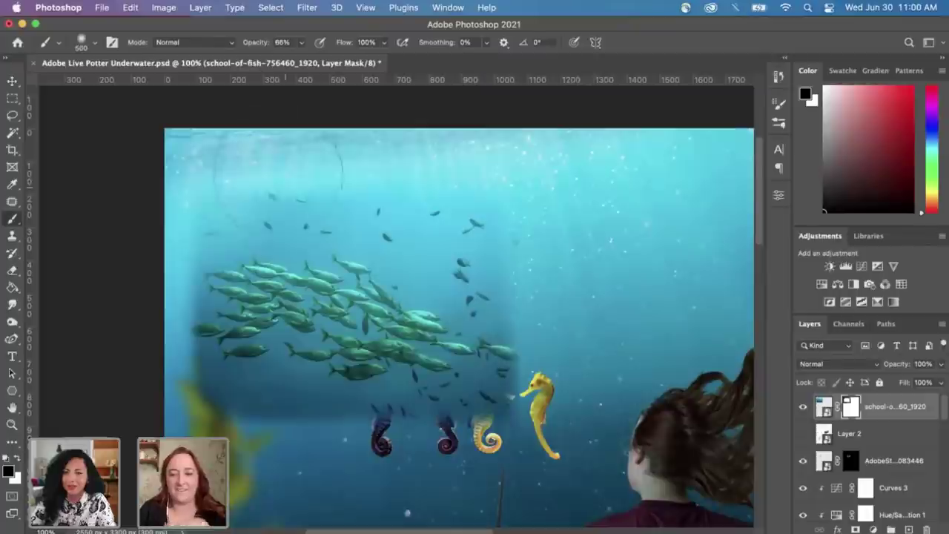
{"action": "mouse_move", "coordinate": [206, 178]}
{"action": "left_mouse_down"}
{"action": "mouse_move", "coordinate": [189, 258]}
{"action": "mouse_move", "coordinate": [190, 335]}
{"action": "mouse_move", "coordinate": [215, 390]}
{"action": "mouse_move", "coordinate": [275, 404]}
{"action": "mouse_move", "coordinate": [468, 408]}
{"action": "left_mouse_up"}
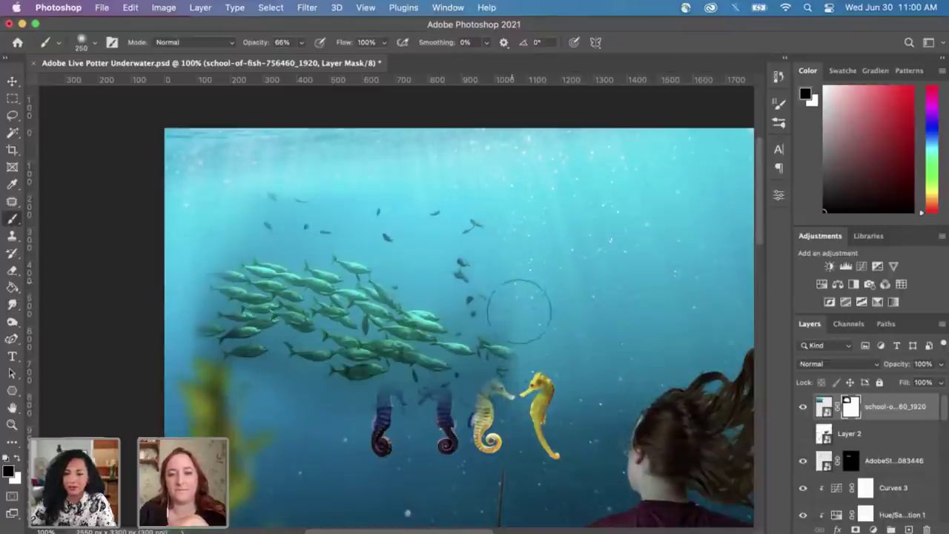
{"action": "mouse_move", "coordinate": [402, 191]}
{"action": "left_mouse_down"}
{"action": "mouse_move", "coordinate": [437, 268]}
{"action": "mouse_move", "coordinate": [411, 205]}
{"action": "mouse_move", "coordinate": [331, 208]}
{"action": "mouse_move", "coordinate": [338, 219]}
{"action": "mouse_move", "coordinate": [298, 205]}
{"action": "mouse_move", "coordinate": [274, 228]}
{"action": "mouse_move", "coordinate": [230, 239]}
{"action": "mouse_move", "coordinate": [186, 279]}
{"action": "mouse_move", "coordinate": [197, 245]}
{"action": "mouse_move", "coordinate": [247, 270]}
{"action": "mouse_move", "coordinate": [305, 272]}
{"action": "mouse_move", "coordinate": [355, 224]}
{"action": "mouse_move", "coordinate": [397, 268]}
{"action": "mouse_move", "coordinate": [365, 282]}
{"action": "left_mouse_up"}
{"action": "key", "text": "super+z"}
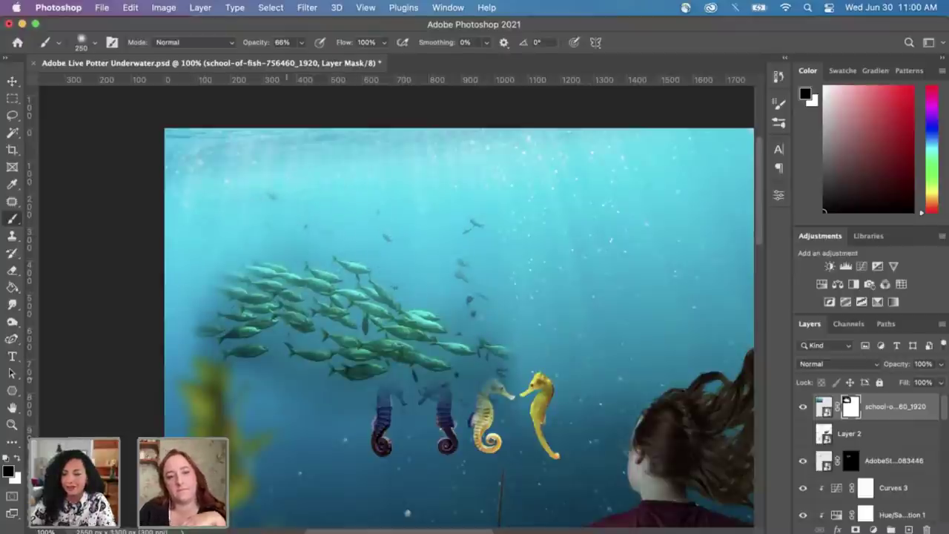
{"action": "mouse_move", "coordinate": [270, 371]}
{"action": "left_mouse_down"}
{"action": "mouse_move", "coordinate": [267, 354]}
{"action": "mouse_move", "coordinate": [195, 307]}
{"action": "mouse_move", "coordinate": [205, 322]}
{"action": "left_mouse_up"}
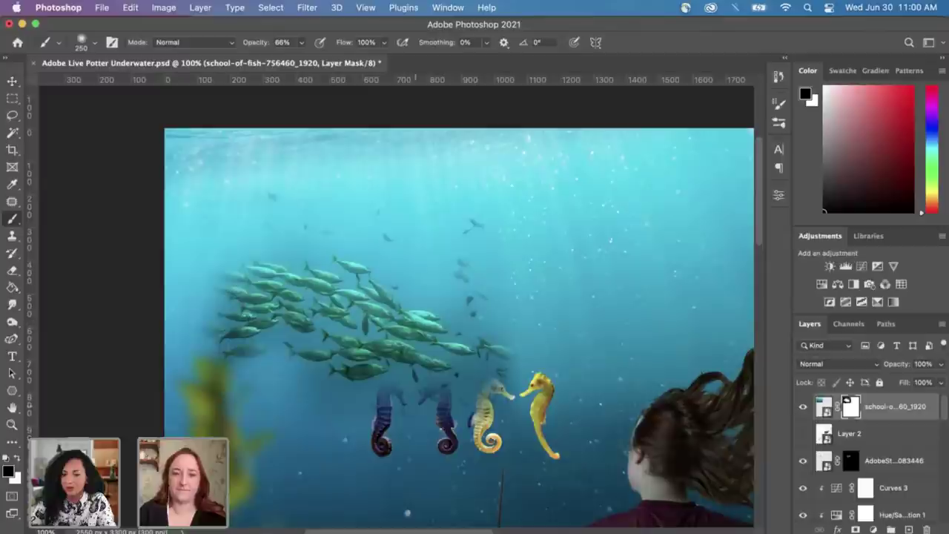
{"action": "left_click_drag", "start_coordinate": [426, 401], "coordinate": [464, 400]}
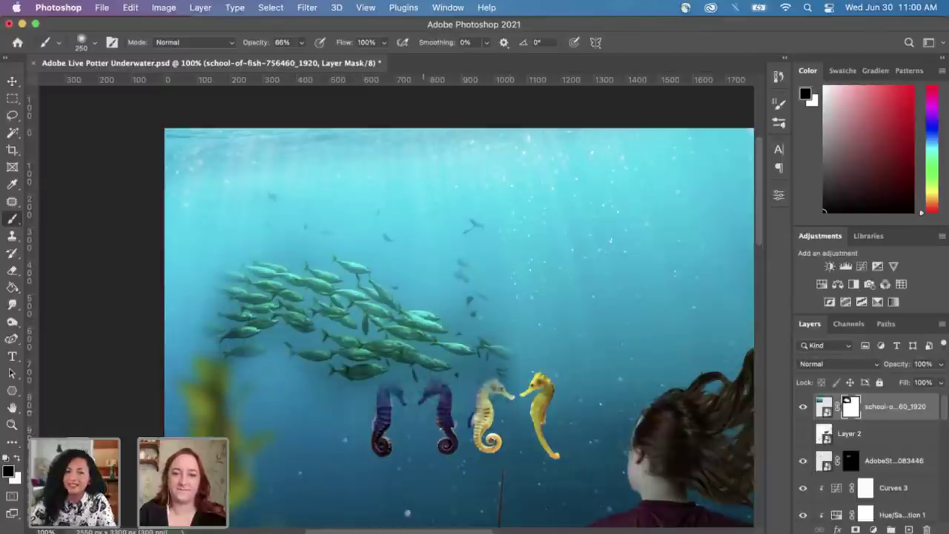
{"action": "key", "text": "super+minus"}
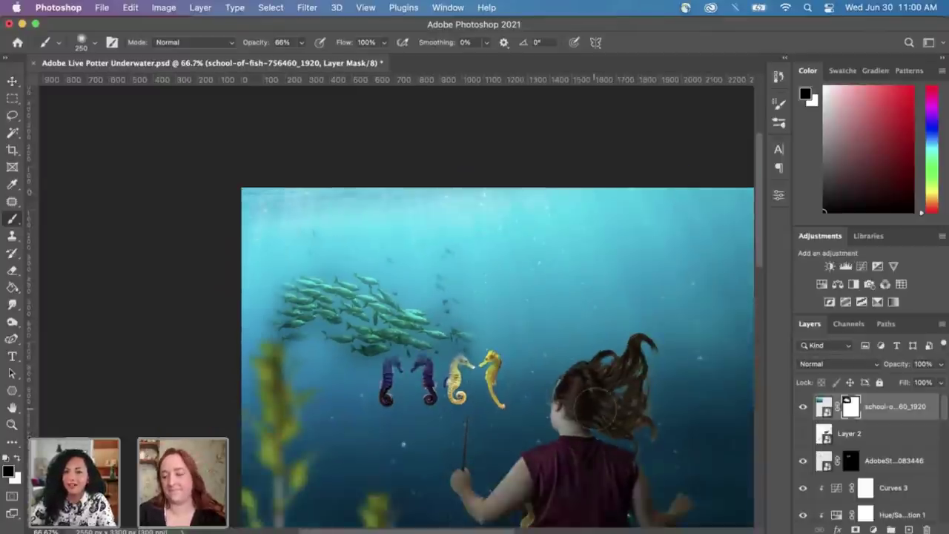
{"action": "scroll", "coordinate": [497, 334], "scroll_direction": "down", "scroll_amount": 2}
Step: Lower the school-of-fish layer's opacity to 41%
{"action": "key", "text": "super+minus"}
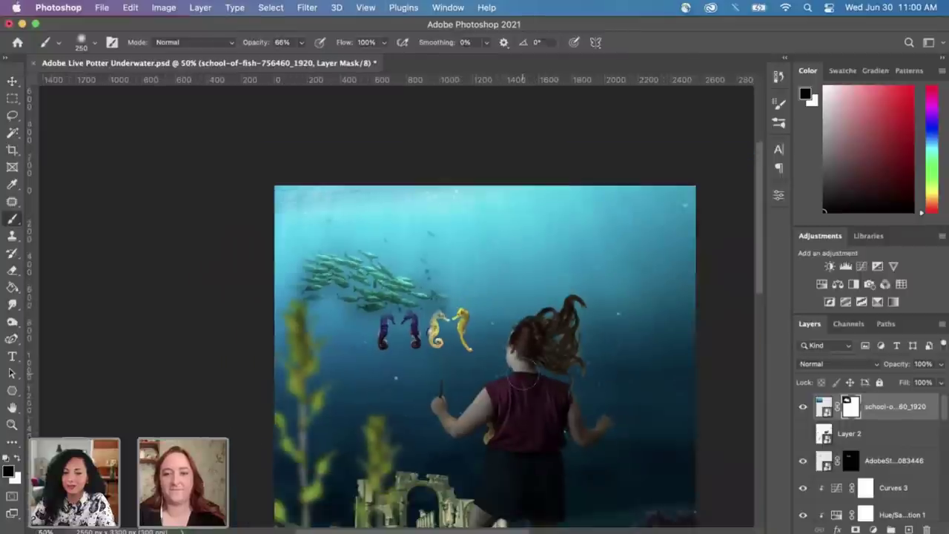
{"action": "left_click", "coordinate": [942, 366]}
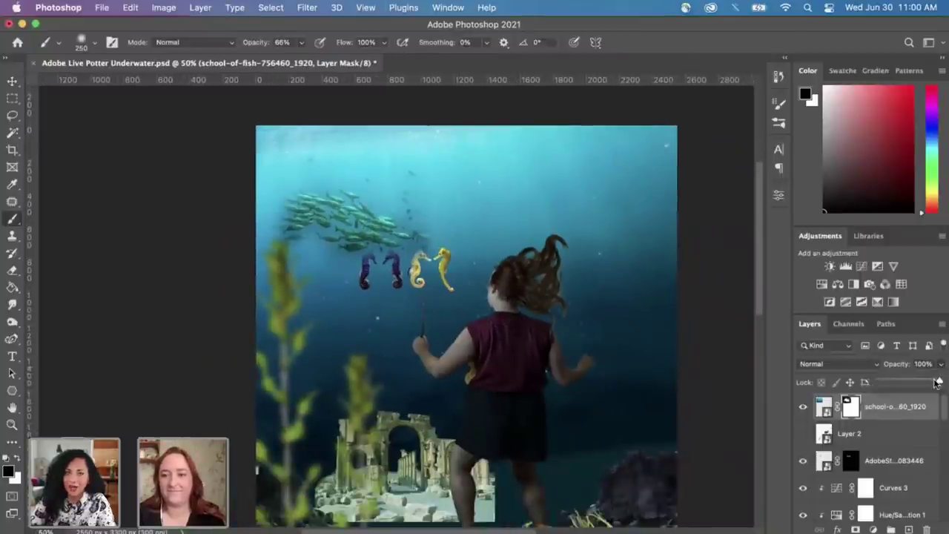
{"action": "left_click_drag", "start_coordinate": [938, 381], "coordinate": [903, 382]}
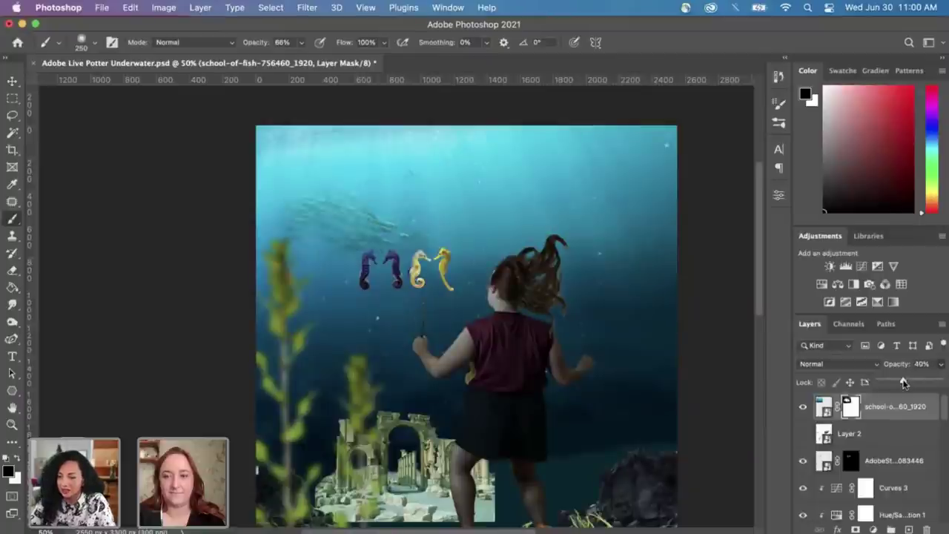
{"action": "left_click", "coordinate": [879, 418]}
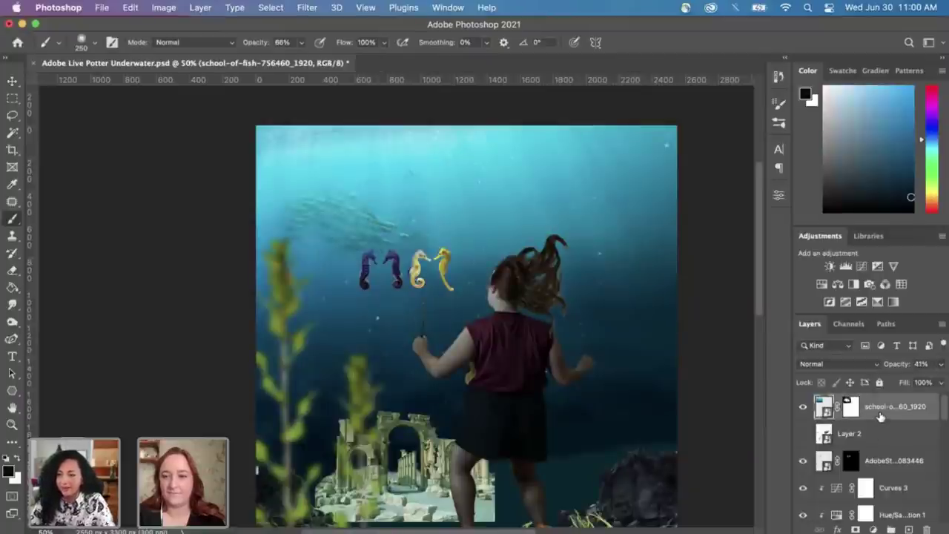
Step: Scale the fish school to about 78% and shift it up toward the top-left
{"action": "key", "text": "super+t"}
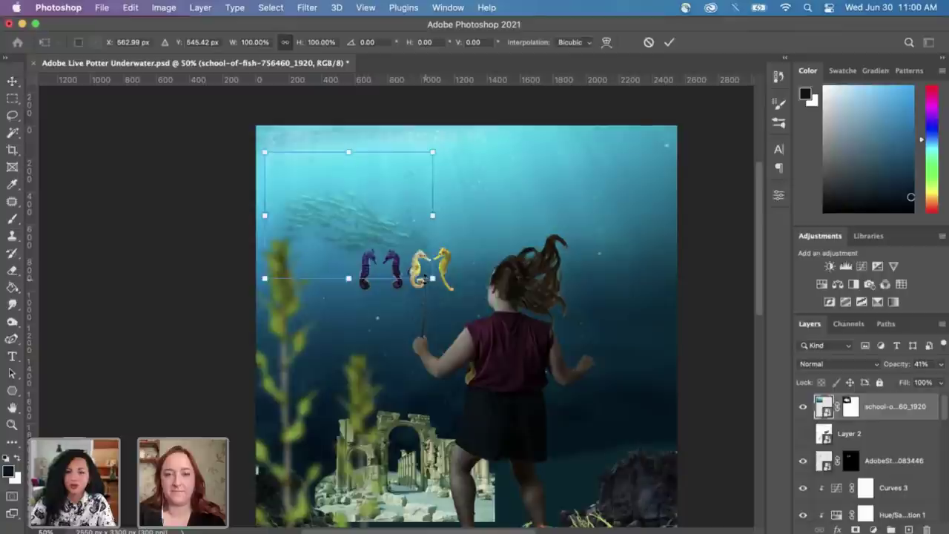
{"action": "left_click_drag", "start_coordinate": [432, 278], "coordinate": [396, 250]}
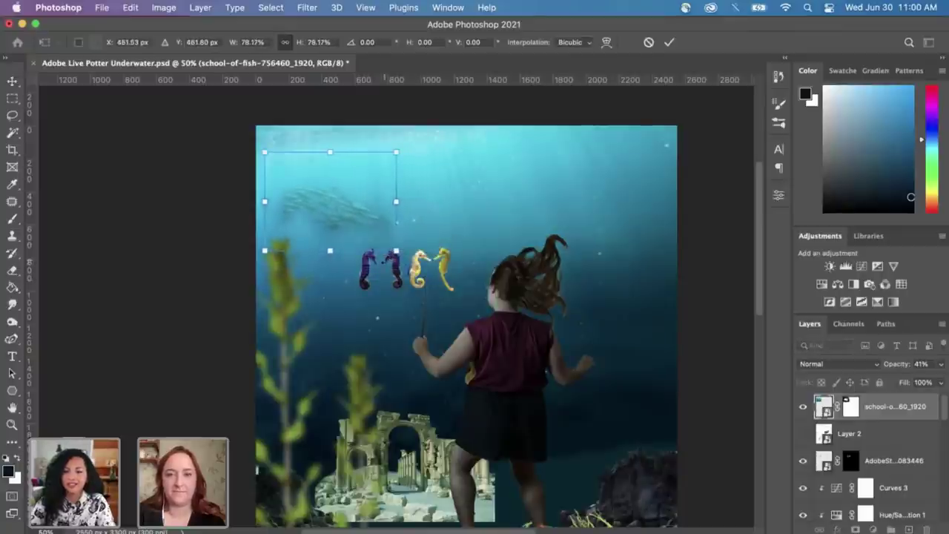
{"action": "left_click_drag", "start_coordinate": [331, 220], "coordinate": [323, 207]}
{"action": "key", "text": "Return"}
{"action": "key", "text": "b"}
{"action": "scroll", "coordinate": [468, 312], "scroll_direction": "down", "scroll_amount": 3}
{"action": "scroll", "coordinate": [468, 312], "scroll_direction": "up", "scroll_amount": 3}
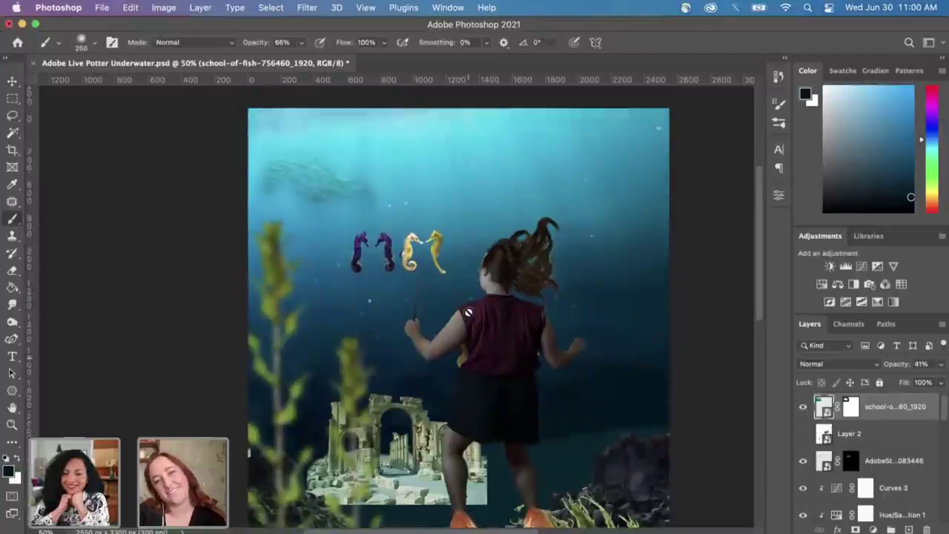
{"action": "scroll", "coordinate": [468, 313], "scroll_direction": "down", "scroll_amount": 2}
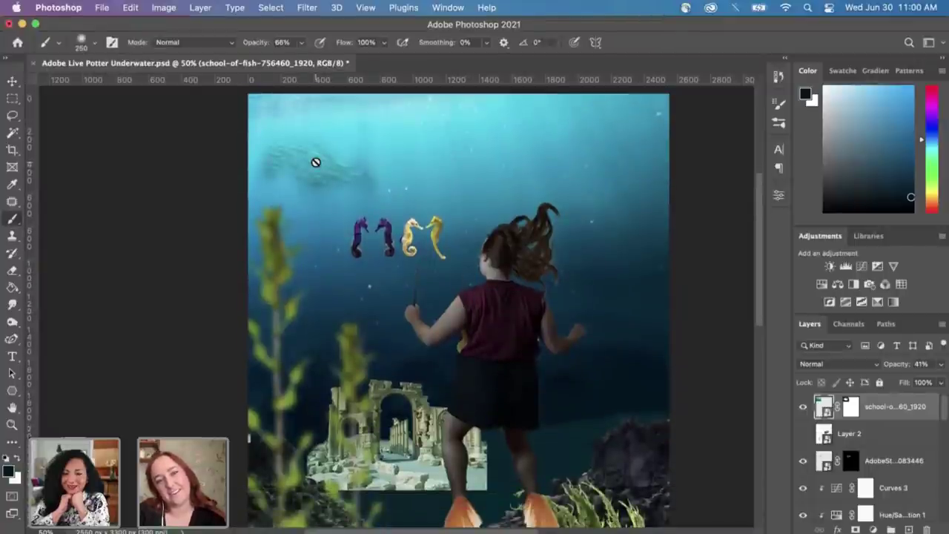
Step: Switch the school-of-fish layer to Overlay blending at 70% opacity
{"action": "left_click", "coordinate": [804, 408]}
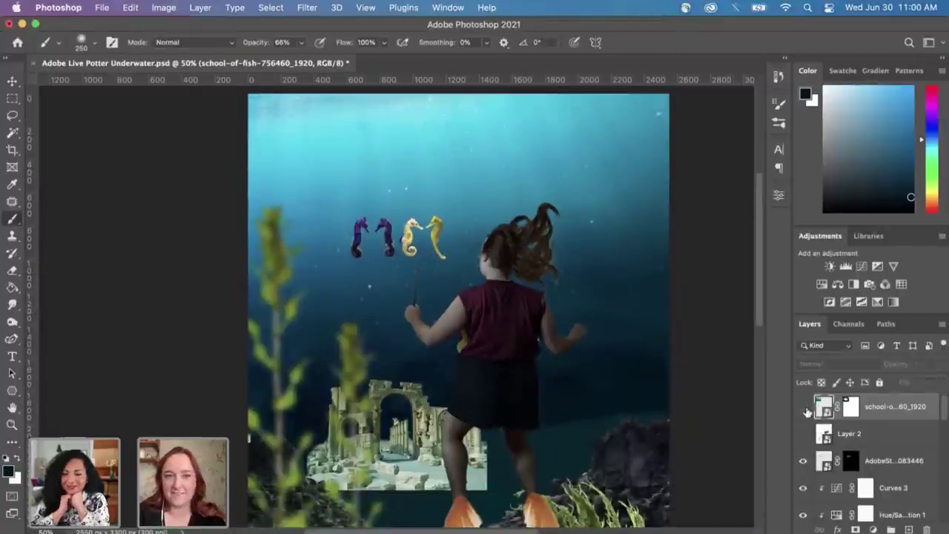
{"action": "left_click", "coordinate": [804, 408]}
{"action": "left_click", "coordinate": [831, 365]}
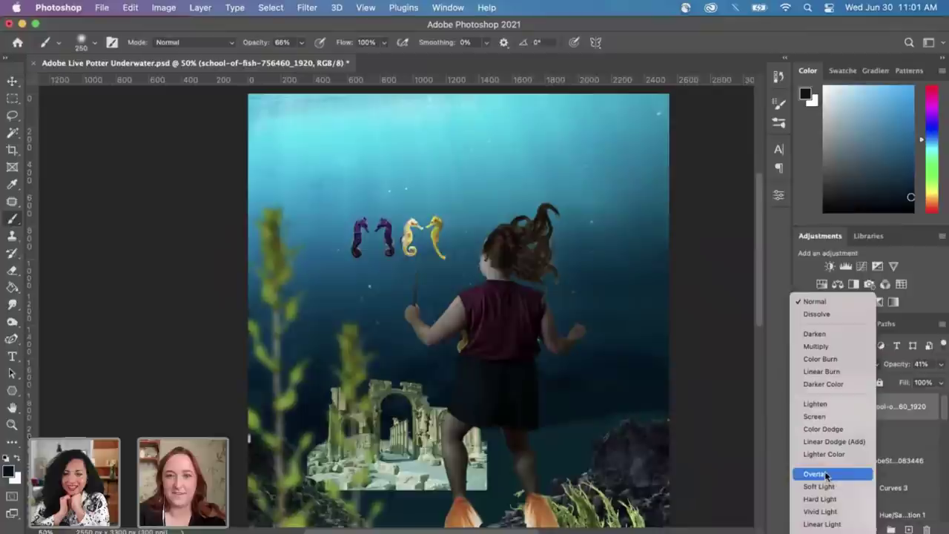
{"action": "left_click", "coordinate": [825, 475]}
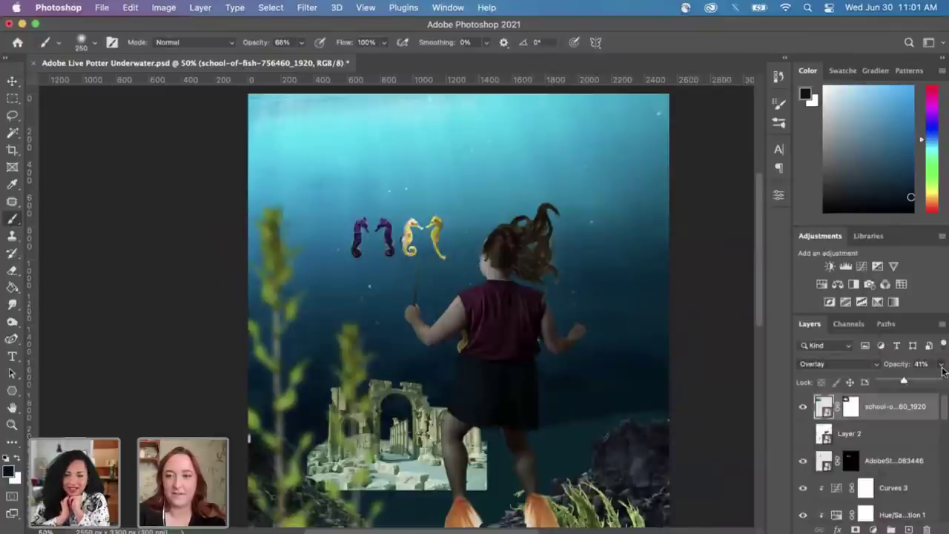
{"action": "left_click_drag", "start_coordinate": [911, 379], "coordinate": [926, 382]}
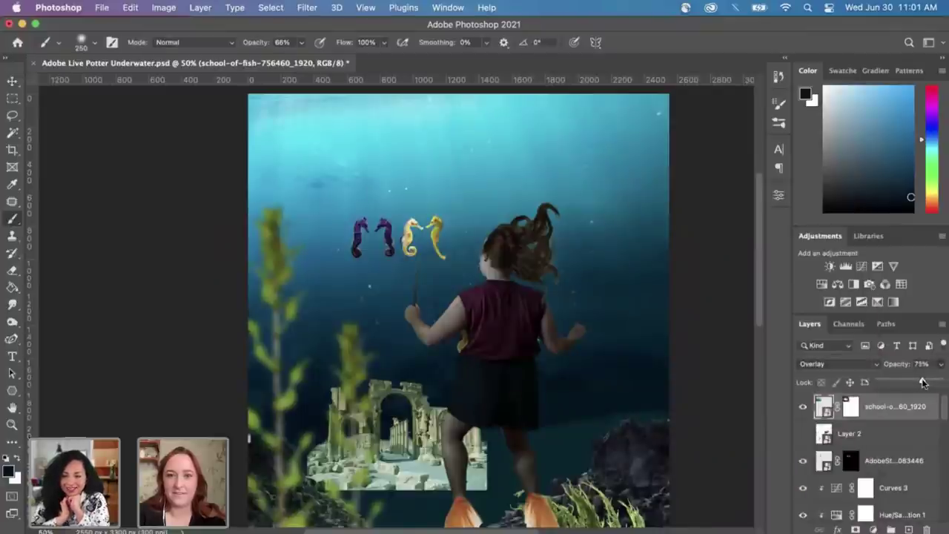
{"action": "left_click", "coordinate": [889, 421]}
{"action": "scroll", "coordinate": [642, 399], "scroll_direction": "down", "scroll_amount": 1}
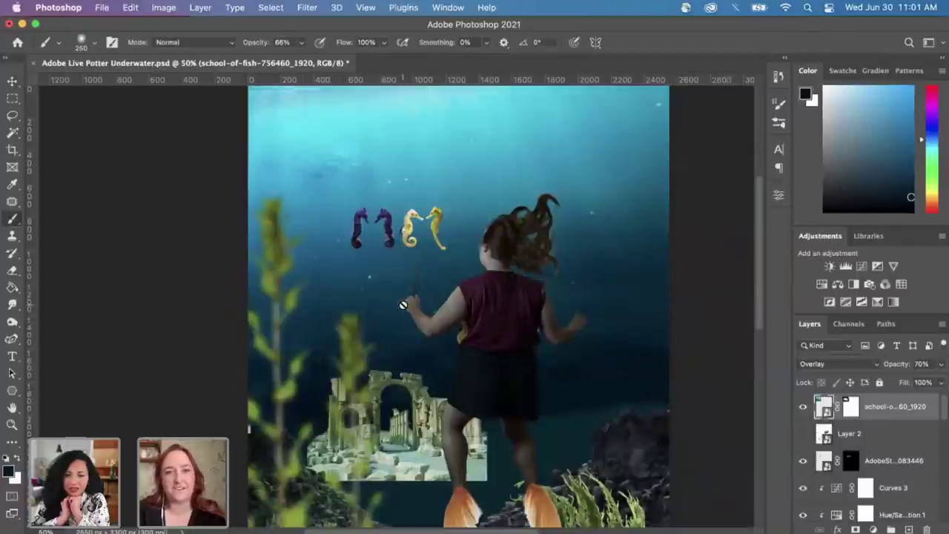
{"action": "scroll", "coordinate": [403, 305], "scroll_direction": "down", "scroll_amount": 5}
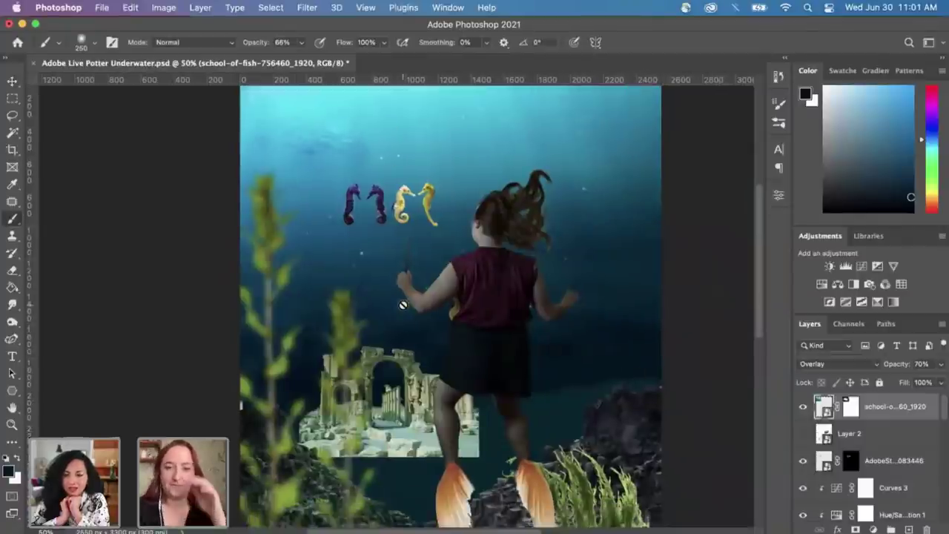
{"action": "scroll", "coordinate": [403, 305], "scroll_direction": "up", "scroll_amount": 3}
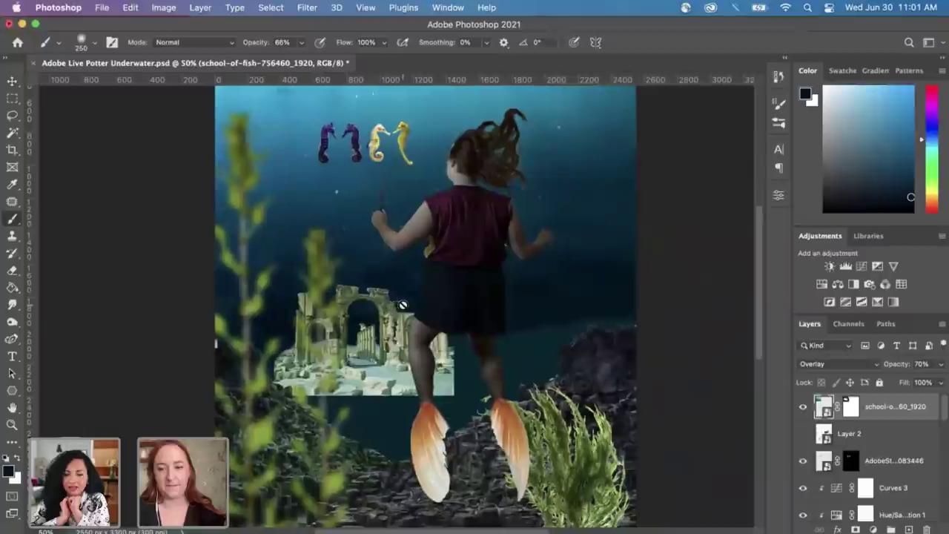
{"action": "scroll", "coordinate": [403, 305], "scroll_direction": "right", "scroll_amount": 2}
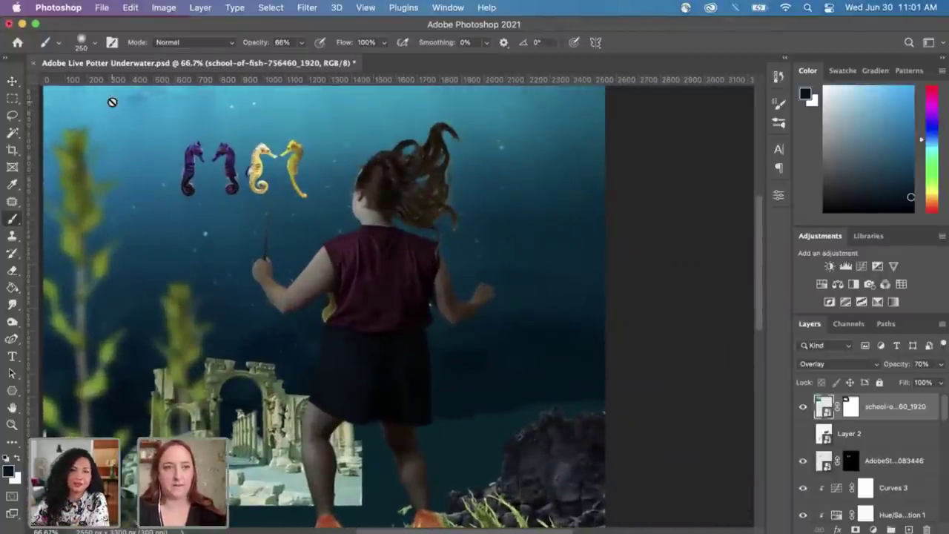
{"action": "left_click", "coordinate": [12, 81]}
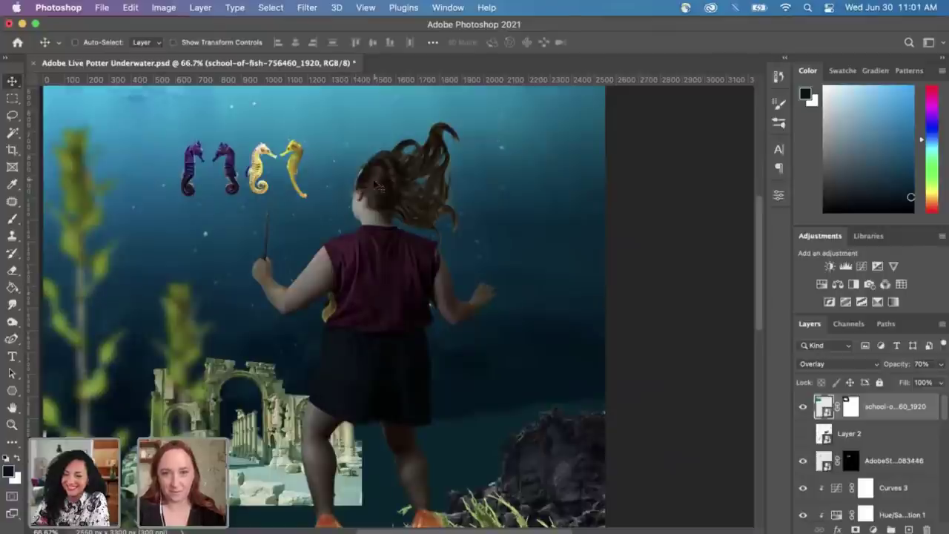
Step: Toggle Layer 2's line sketch on and off to compare it with the composite
{"action": "left_click", "coordinate": [804, 435]}
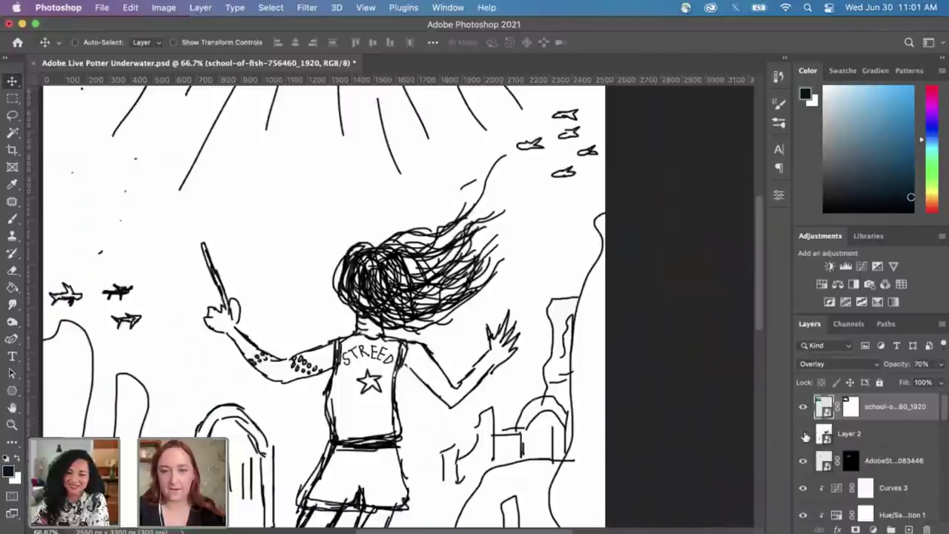
{"action": "left_click", "coordinate": [803, 435]}
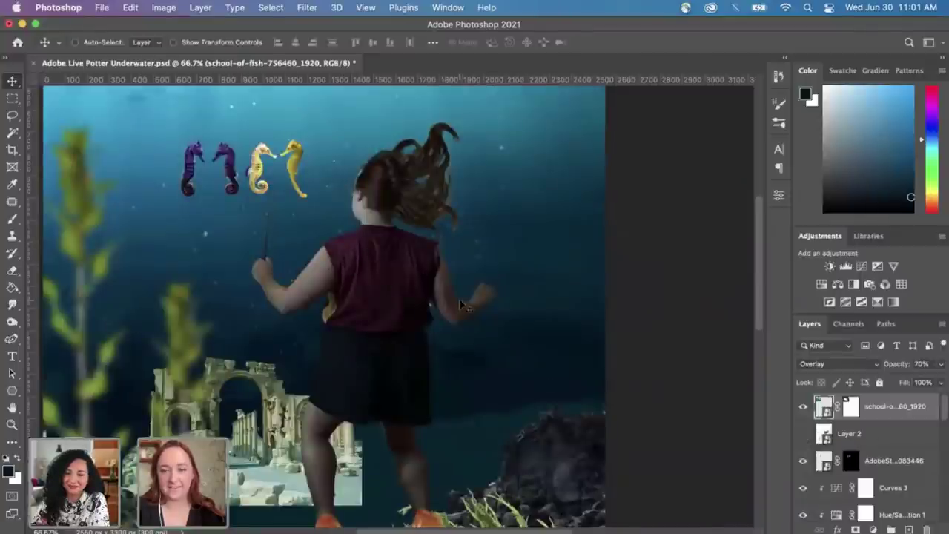
{"action": "scroll", "coordinate": [556, 348], "scroll_direction": "down", "scroll_amount": 4}
{"action": "left_click", "coordinate": [803, 434]}
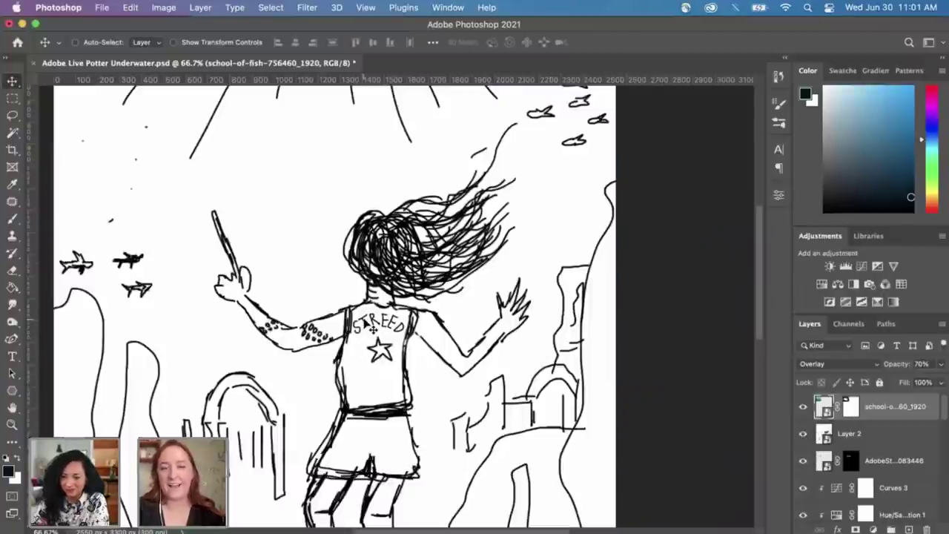
{"action": "left_click", "coordinate": [803, 434]}
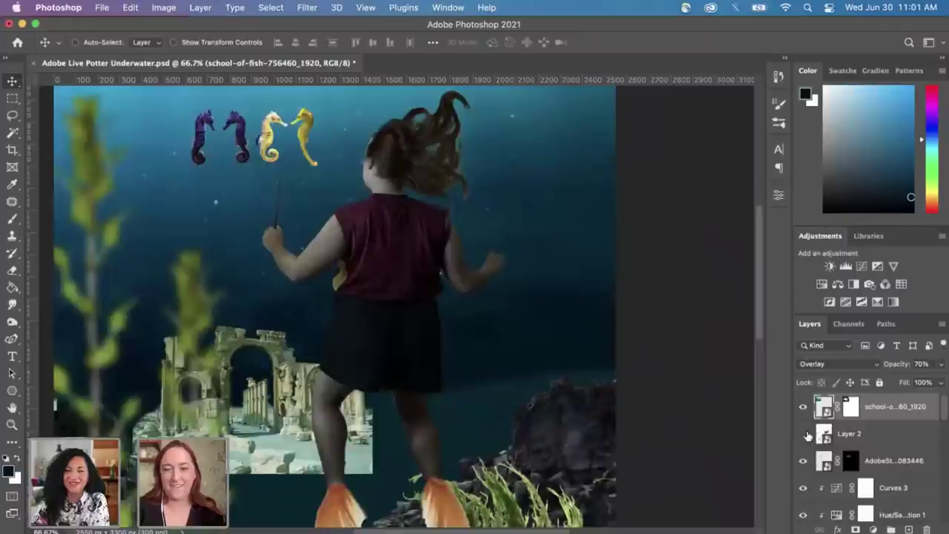
{"action": "scroll", "coordinate": [686, 315], "scroll_direction": "left", "scroll_amount": 2}
{"action": "scroll", "coordinate": [686, 315], "scroll_direction": "down", "scroll_amount": 2}
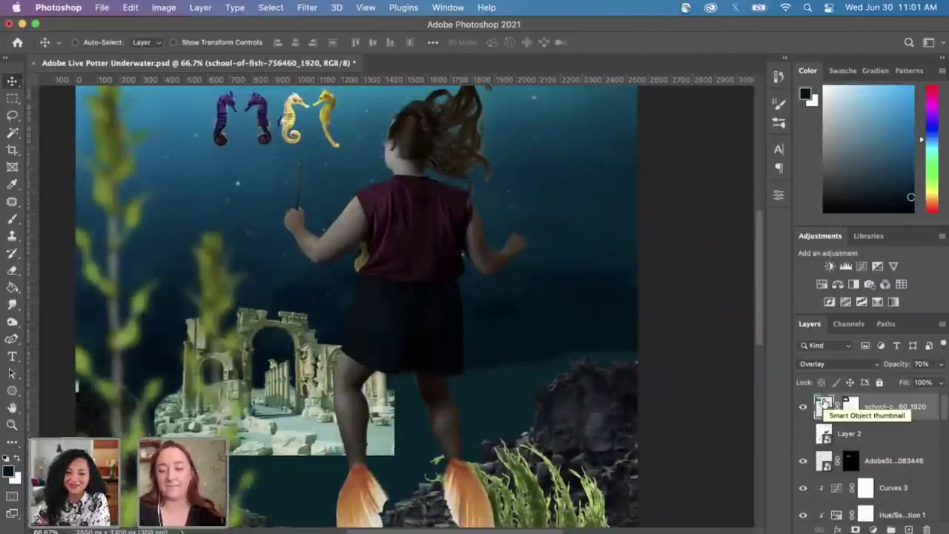
Step: Move Layer 2 to the top of the stack above the fish layer, then hide it again
{"action": "left_click", "coordinate": [859, 436]}
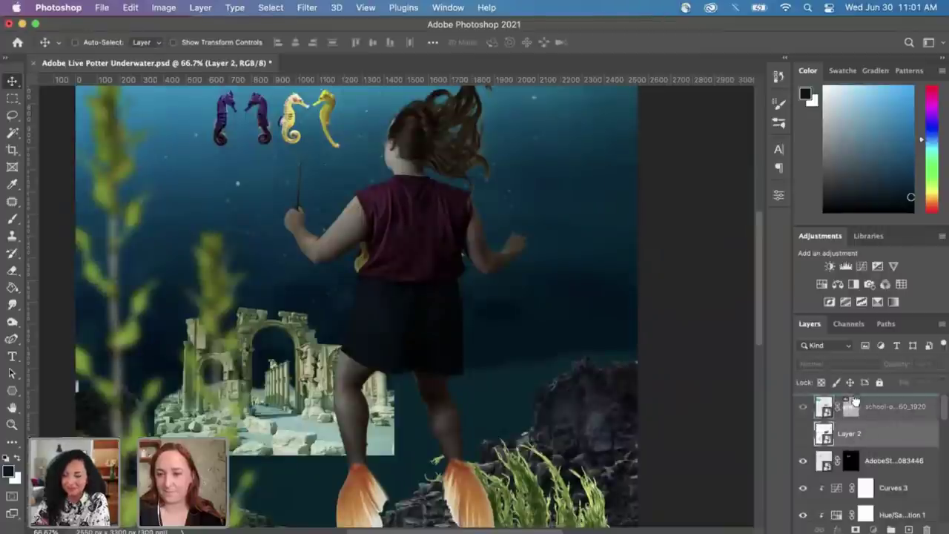
{"action": "left_click_drag", "start_coordinate": [859, 436], "coordinate": [816, 445]}
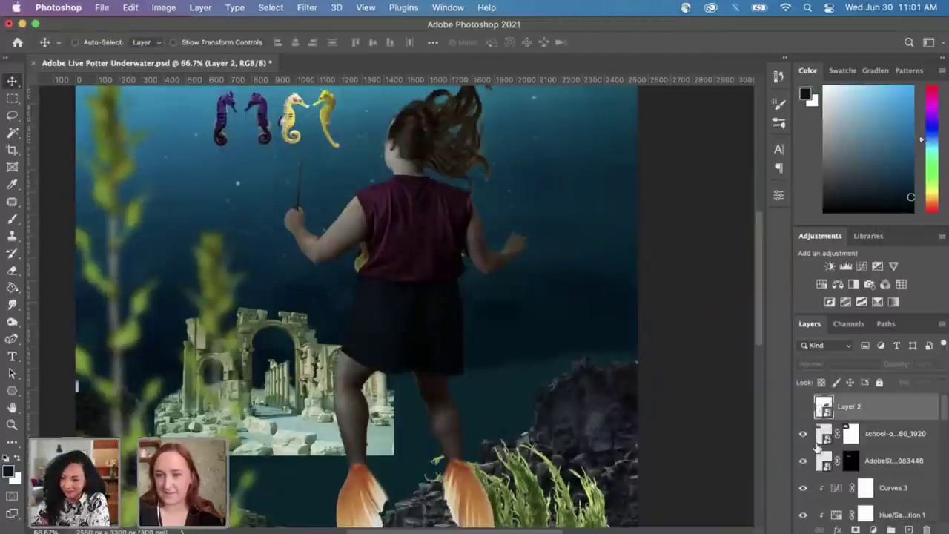
{"action": "left_click", "coordinate": [804, 409]}
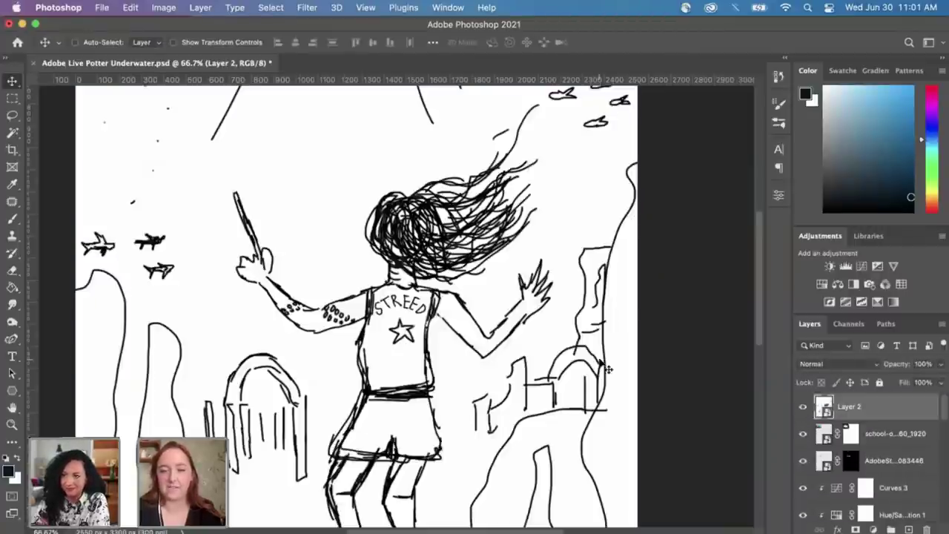
{"action": "key", "text": "super+minus"}
{"action": "key", "text": "super+minus"}
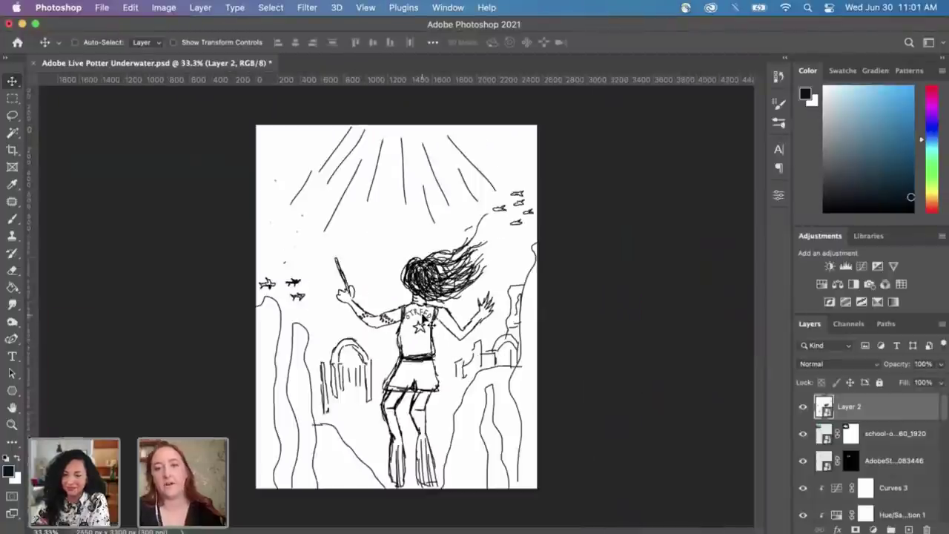
{"action": "left_click", "coordinate": [804, 409]}
{"action": "key", "text": "super+plus"}
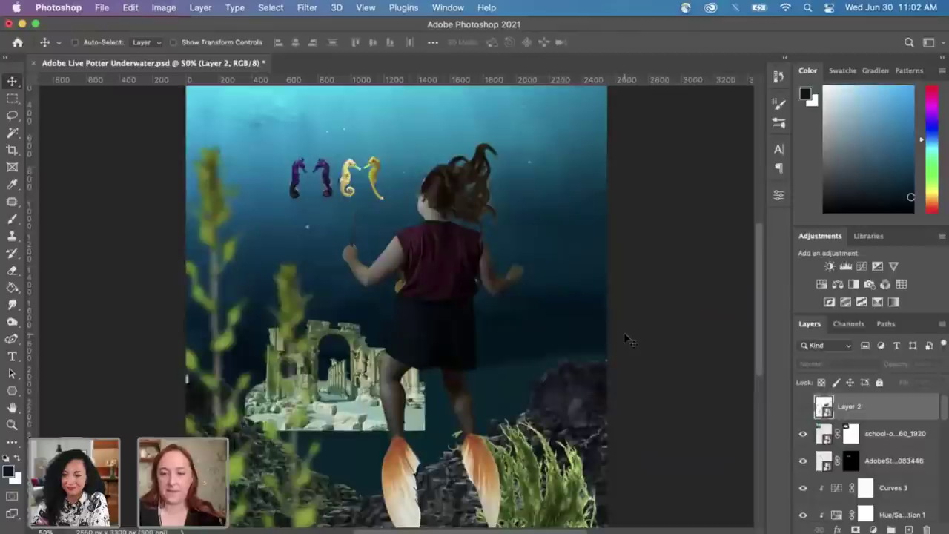
{"action": "scroll", "coordinate": [567, 439], "scroll_direction": "down", "scroll_amount": 3}
{"action": "scroll", "coordinate": [567, 439], "scroll_direction": "right", "scroll_amount": 2}
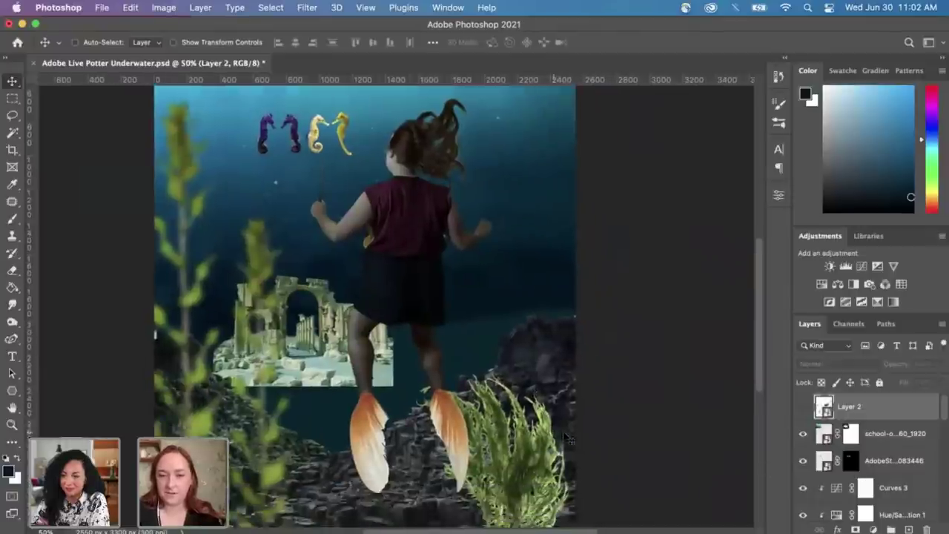
{"action": "scroll", "coordinate": [890, 487], "scroll_direction": "down", "scroll_amount": 8}
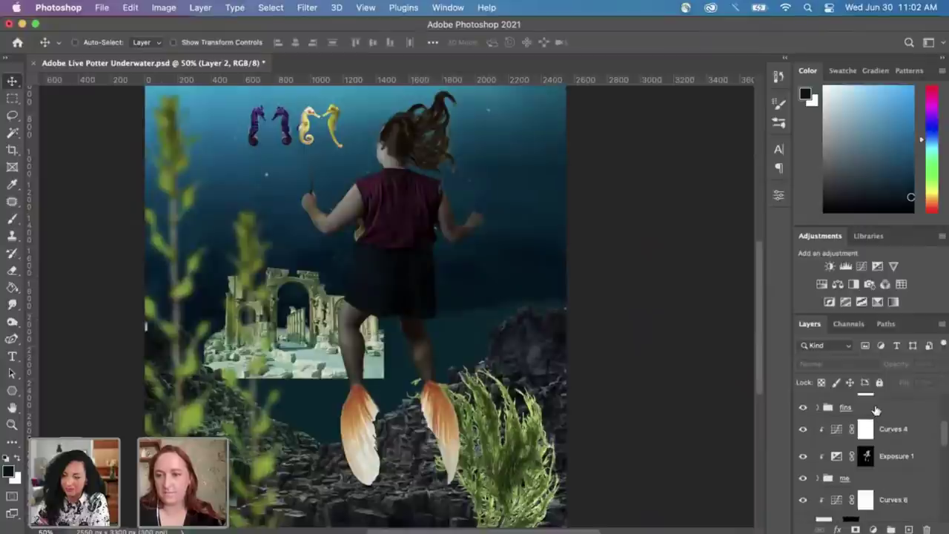
{"action": "left_click", "coordinate": [877, 410]}
{"action": "scroll", "coordinate": [877, 415], "scroll_direction": "up", "scroll_amount": 2}
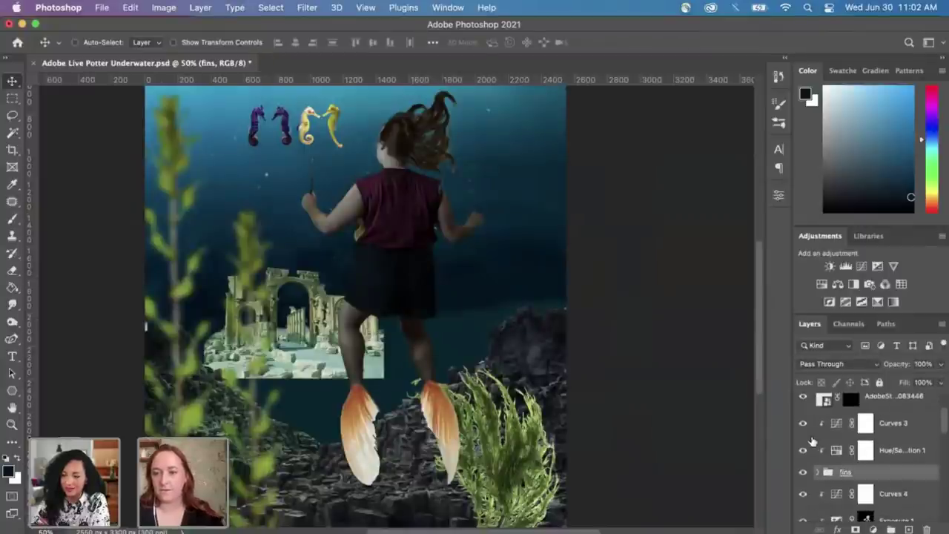
{"action": "left_click", "coordinate": [803, 450]}
{"action": "left_click", "coordinate": [804, 451]}
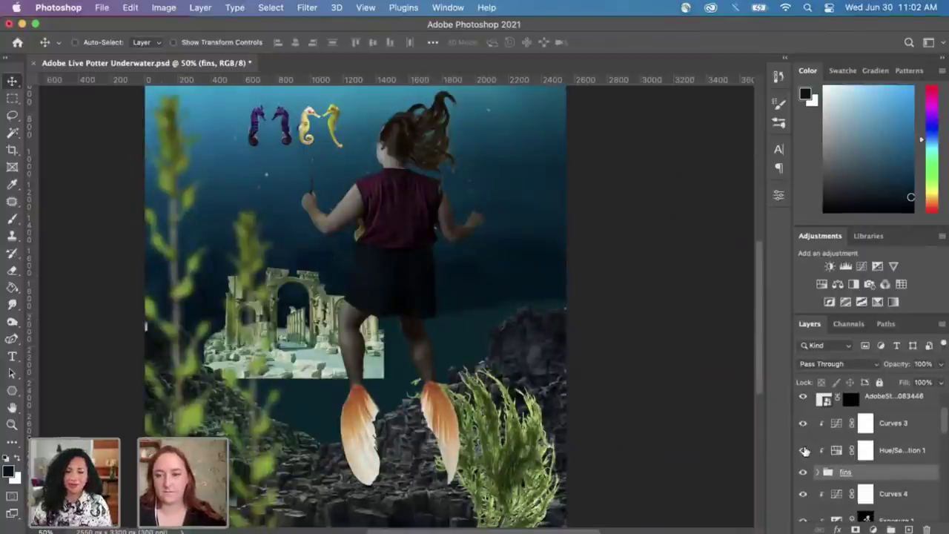
{"action": "left_click", "coordinate": [804, 450]}
{"action": "left_click", "coordinate": [804, 450]}
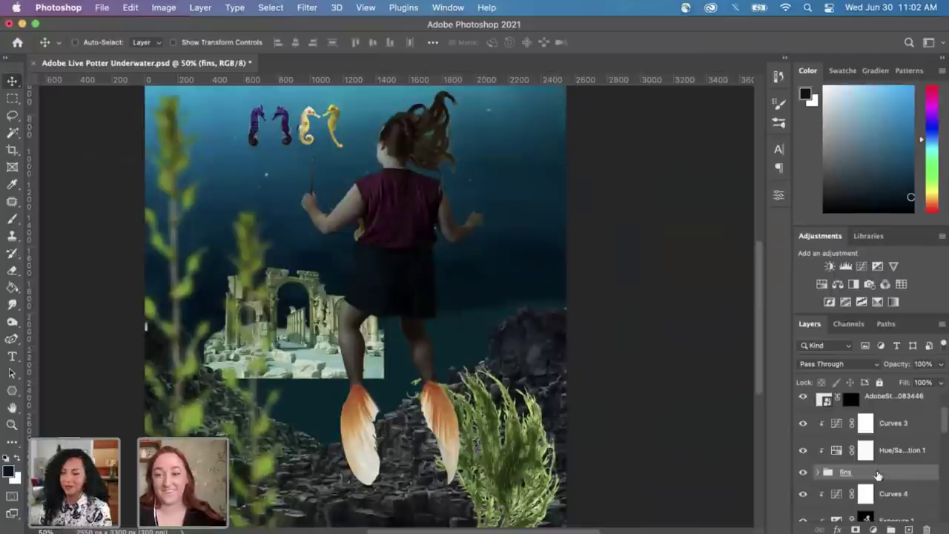
{"action": "left_click", "coordinate": [872, 529]}
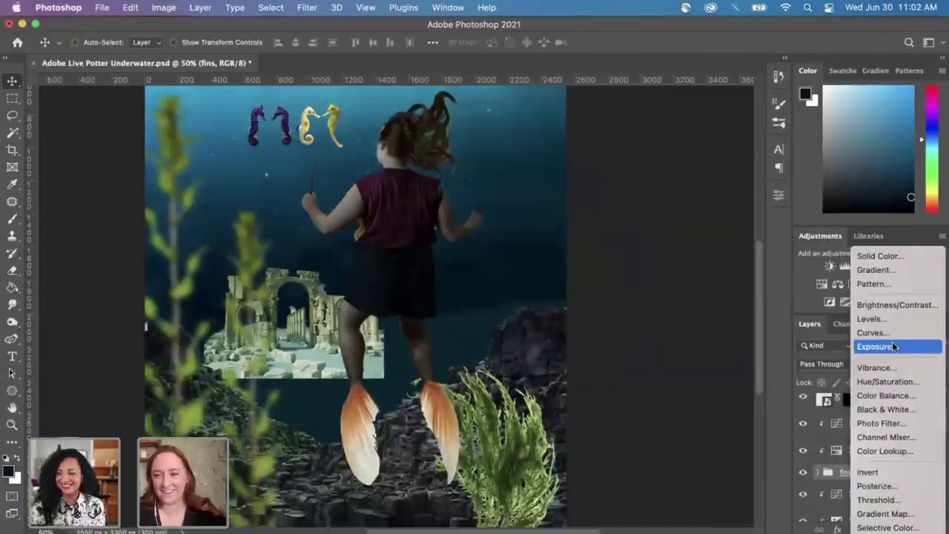
{"action": "left_click", "coordinate": [654, 383]}
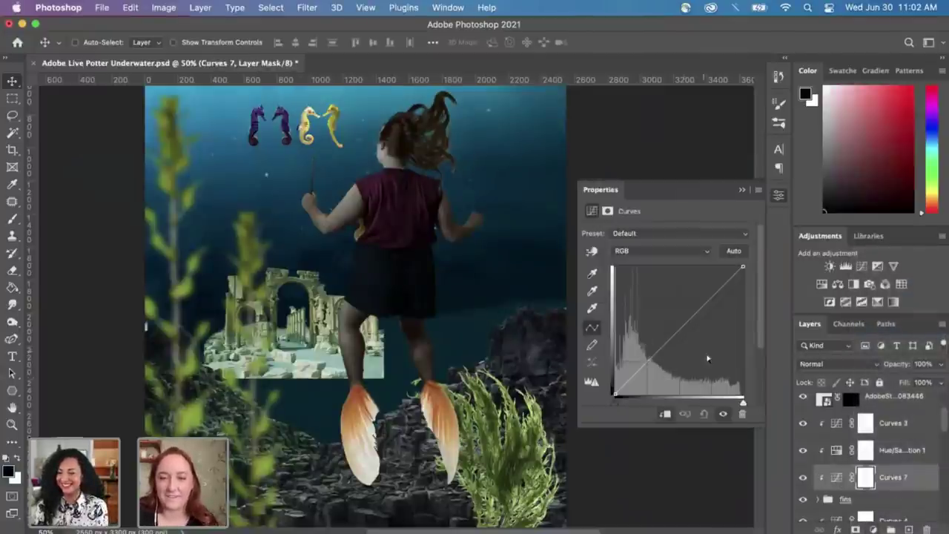
{"action": "mouse_move", "coordinate": [687, 323]}
{"action": "left_mouse_down"}
{"action": "mouse_move", "coordinate": [693, 344]}
{"action": "mouse_move", "coordinate": [672, 323]}
{"action": "mouse_move", "coordinate": [670, 276]}
{"action": "mouse_move", "coordinate": [681, 335]}
{"action": "left_mouse_up"}
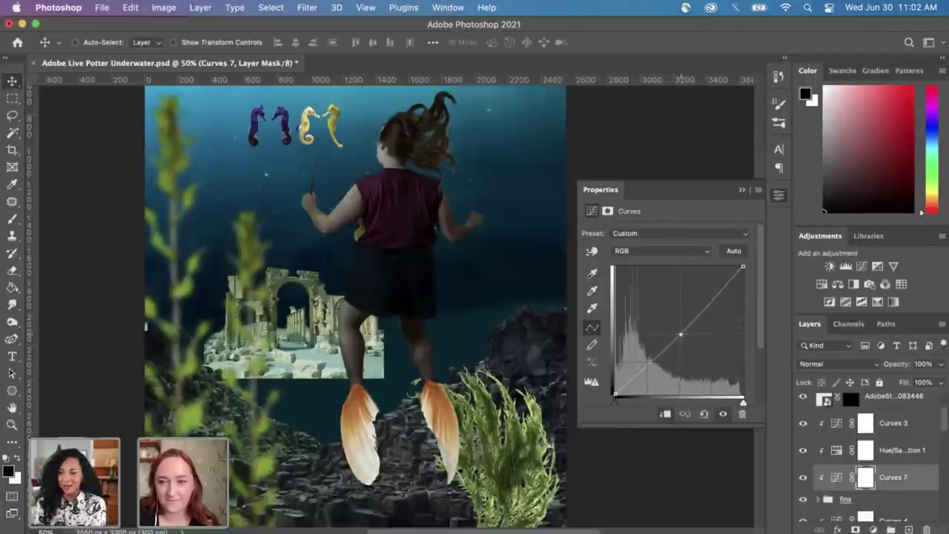
{"action": "left_click", "coordinate": [743, 192]}
{"action": "left_click", "coordinate": [896, 475]}
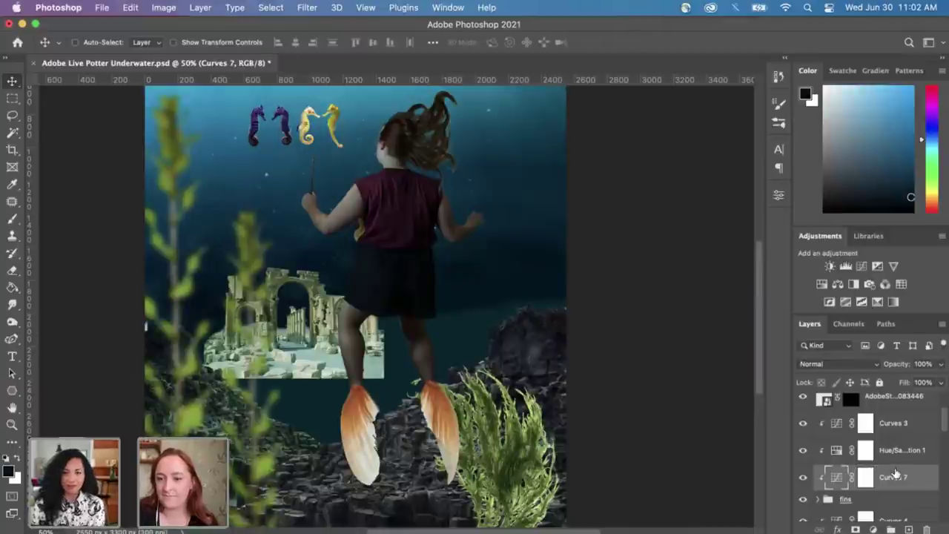
{"action": "key", "text": "Delete"}
{"action": "left_click", "coordinate": [873, 529]}
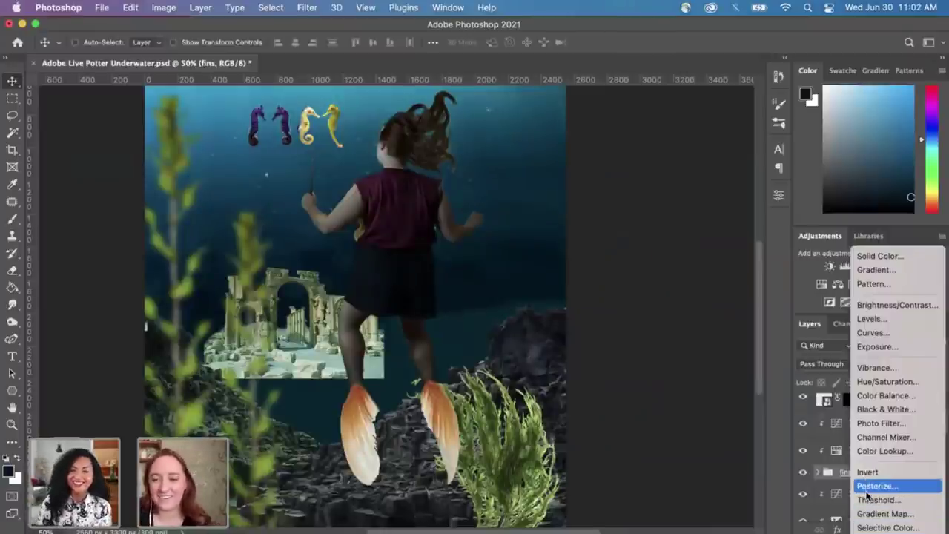
Step: Add an Exposure 2 adjustment at -1.29 exposure to darken the fins, then zoom in on them
{"action": "left_click", "coordinate": [887, 343]}
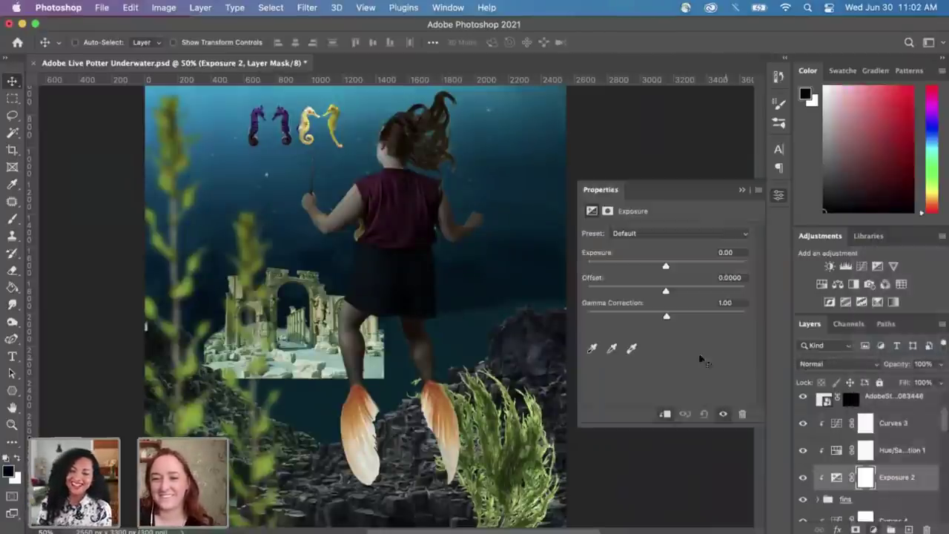
{"action": "left_click_drag", "start_coordinate": [666, 266], "coordinate": [651, 270]}
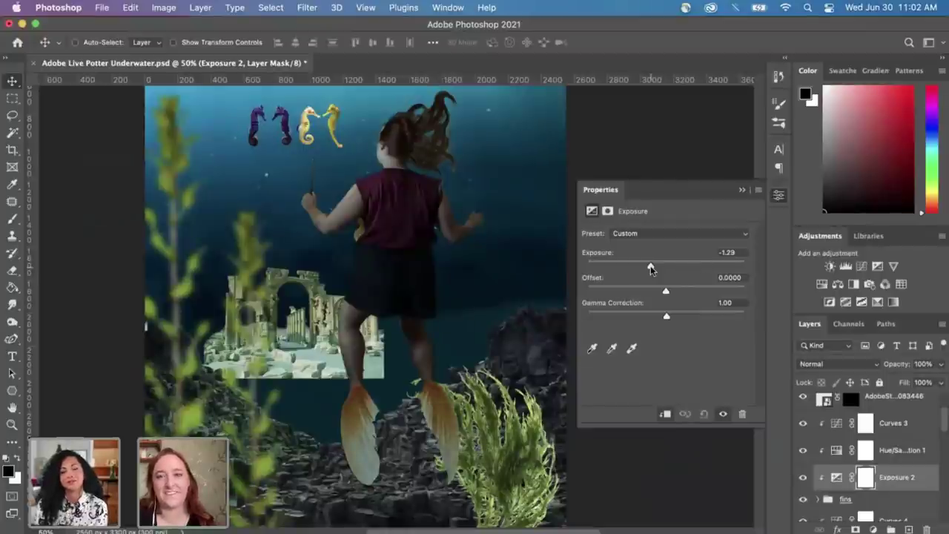
{"action": "left_click", "coordinate": [743, 191]}
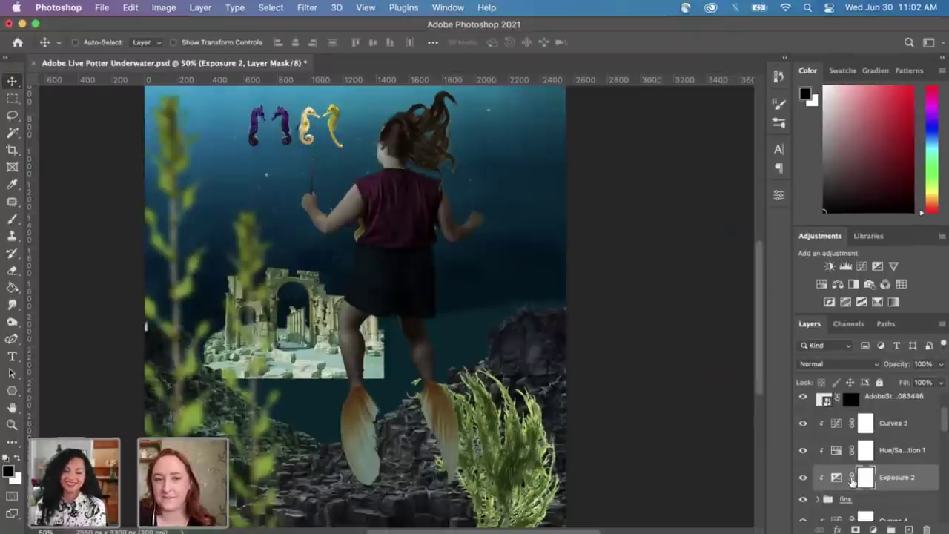
{"action": "key", "text": "super+z"}
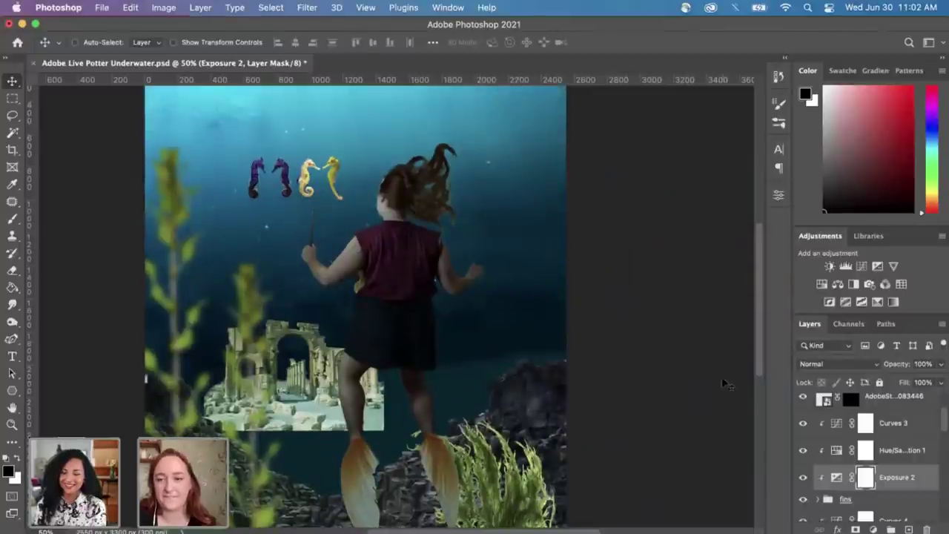
{"action": "key", "text": "super+equal"}
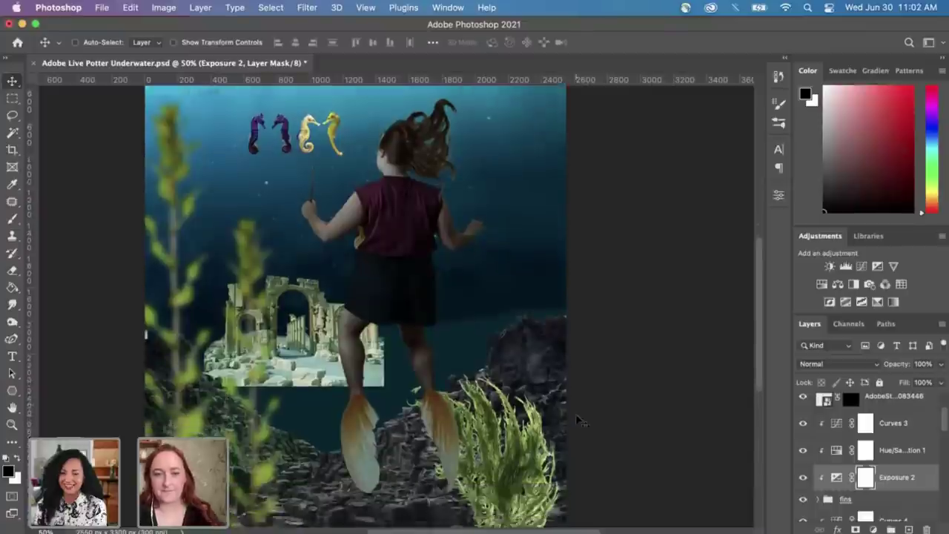
{"action": "key", "text": "super+equal"}
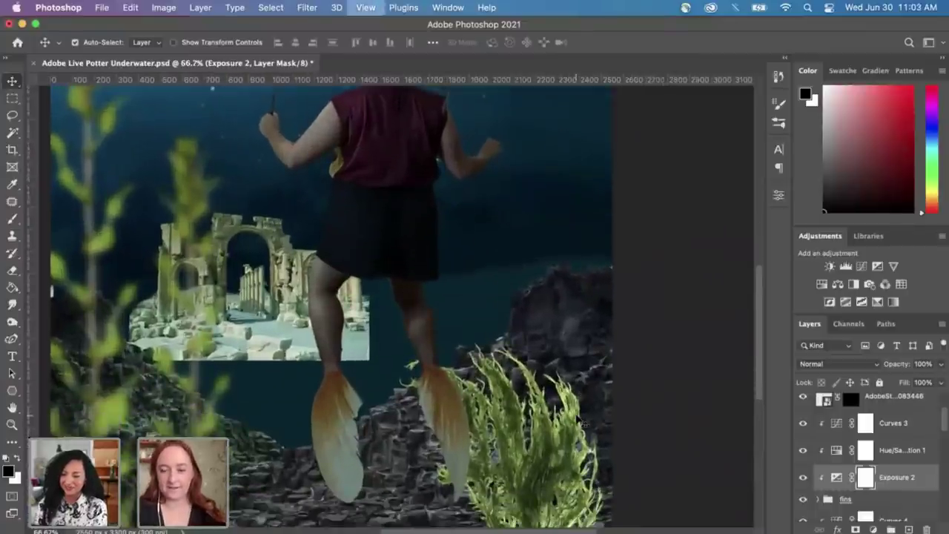
Step: Toggle the Exposure 2 darkening to compare, then pick the brush and lower its opacity
{"action": "scroll", "coordinate": [575, 428], "scroll_direction": "down", "scroll_amount": 5}
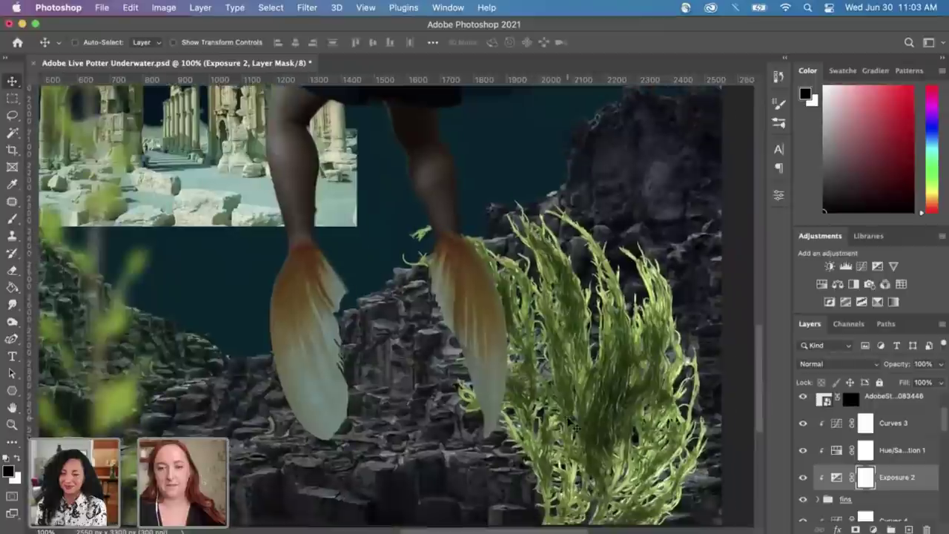
{"action": "left_click", "coordinate": [803, 478]}
{"action": "left_click", "coordinate": [810, 481]}
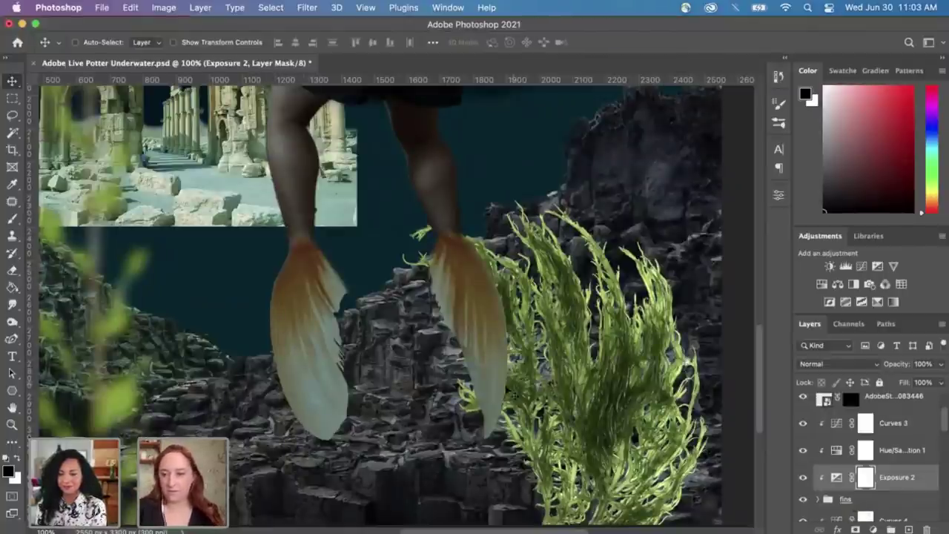
{"action": "key", "text": "b"}
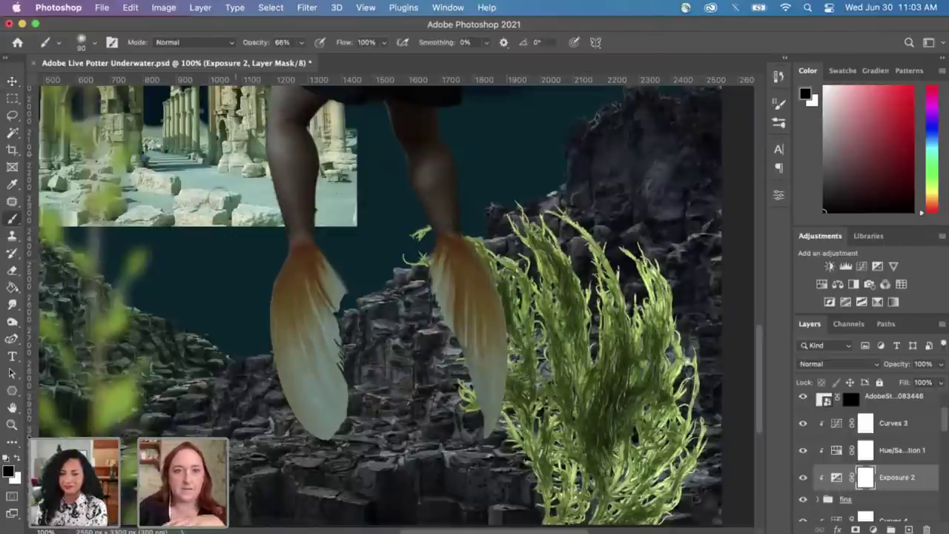
{"action": "left_click", "coordinate": [301, 42]}
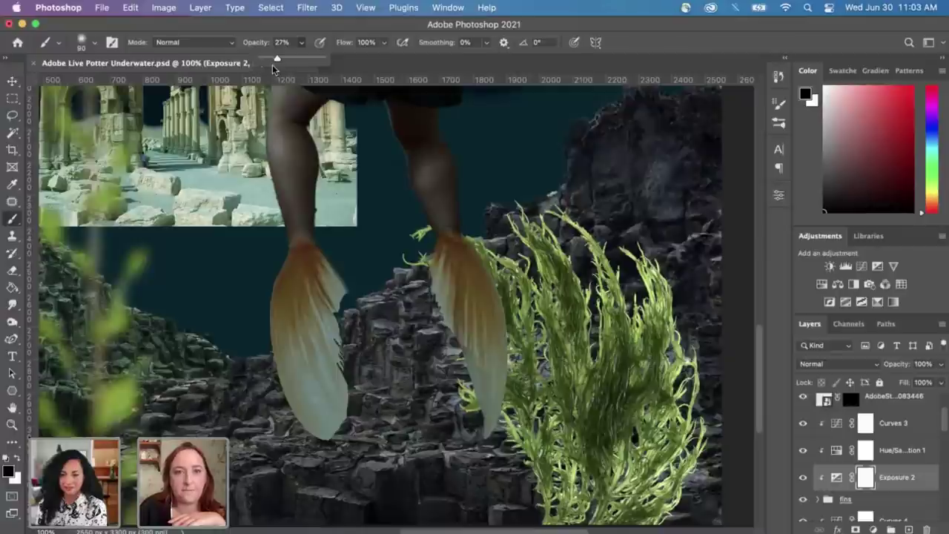
{"action": "left_click_drag", "start_coordinate": [271, 63], "coordinate": [270, 57]}
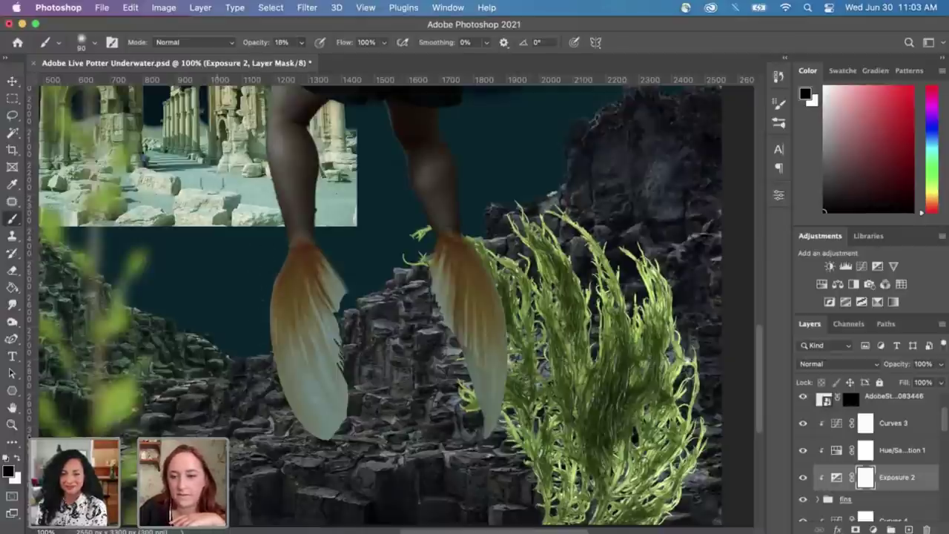
Step: Set the brush to 35% opacity and paint the Exposure 2 mask down the left fin
{"action": "key", "text": "1"}
{"action": "key", "text": "6"}
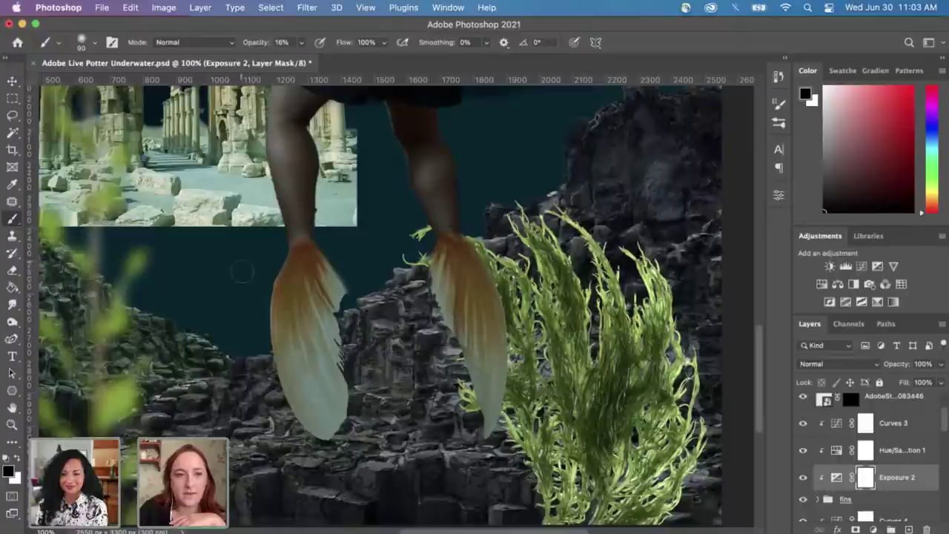
{"action": "left_click", "coordinate": [302, 42]}
{"action": "left_click_drag", "start_coordinate": [295, 58], "coordinate": [312, 58]}
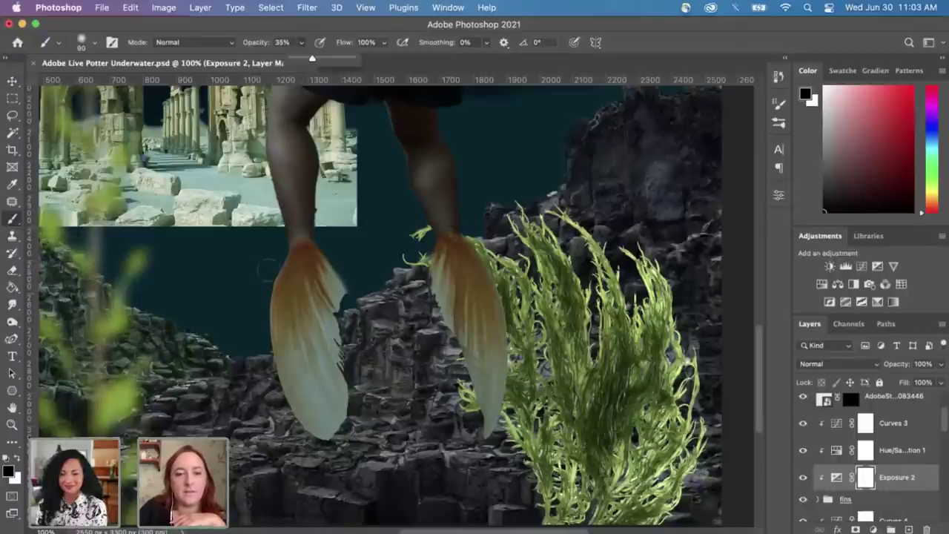
{"action": "left_click", "coordinate": [267, 270]}
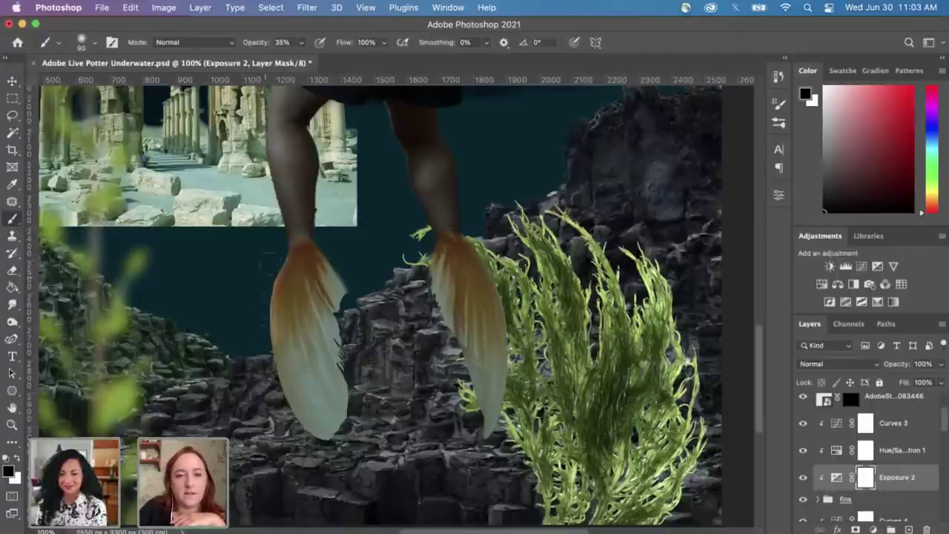
{"action": "mouse_move", "coordinate": [291, 252]}
{"action": "left_mouse_down"}
{"action": "mouse_move", "coordinate": [280, 379]}
{"action": "mouse_move", "coordinate": [294, 416]}
{"action": "left_mouse_up"}
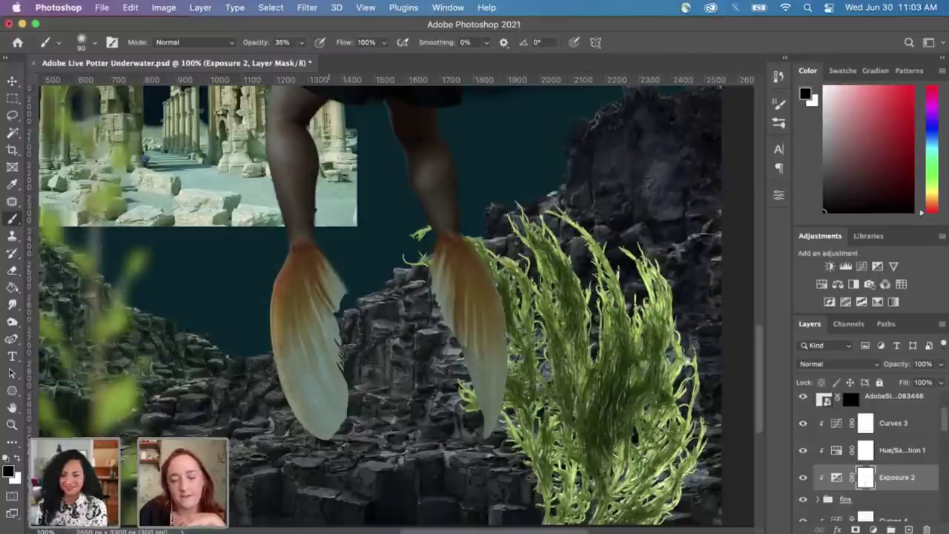
Step: With a 175 brush, paint the Exposure 2 darkening off the left fin and the right fin's edges
{"action": "key", "text": "bracketright"}
{"action": "key", "text": "bracketright"}
{"action": "key", "text": "bracketright"}
{"action": "key", "text": "bracketright"}
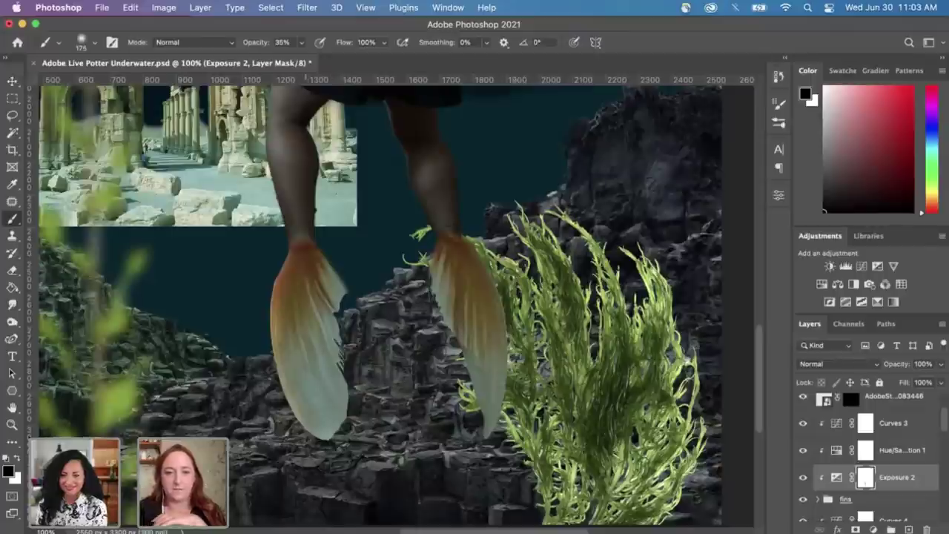
{"action": "left_click_drag", "start_coordinate": [310, 419], "coordinate": [353, 393]}
{"action": "mouse_move", "coordinate": [315, 430]}
{"action": "left_mouse_down"}
{"action": "mouse_move", "coordinate": [331, 427]}
{"action": "mouse_move", "coordinate": [276, 404]}
{"action": "left_mouse_up"}
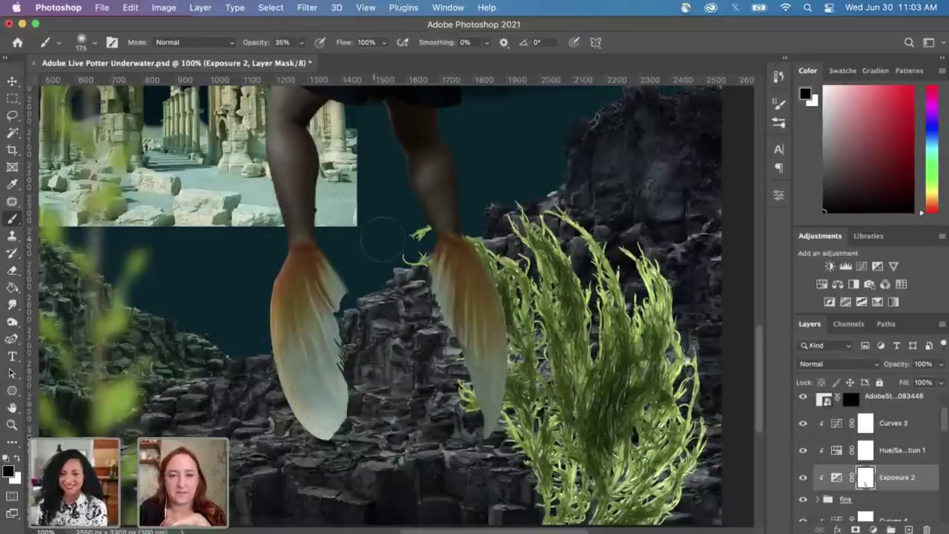
{"action": "mouse_move", "coordinate": [341, 241]}
{"action": "left_mouse_down"}
{"action": "mouse_move", "coordinate": [336, 280]}
{"action": "mouse_move", "coordinate": [343, 241]}
{"action": "left_mouse_up"}
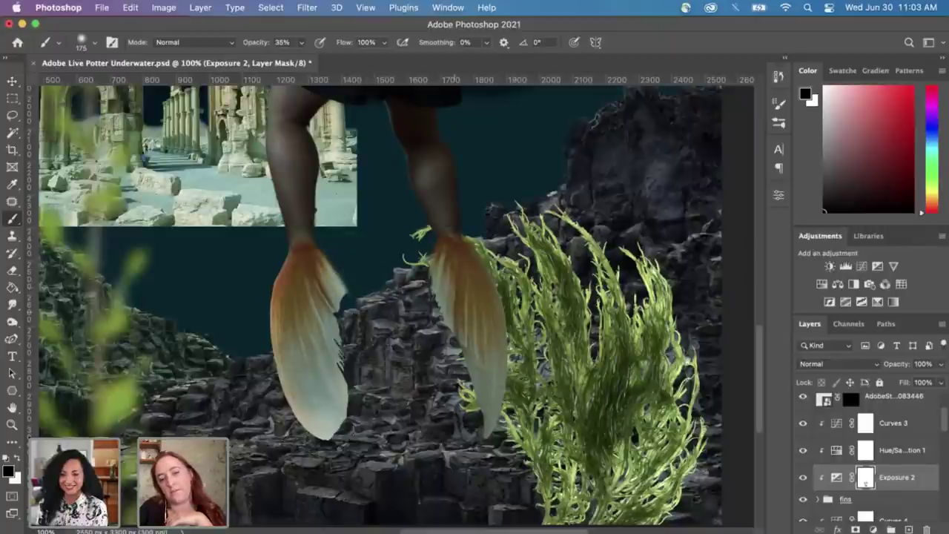
{"action": "left_click_drag", "start_coordinate": [408, 243], "coordinate": [462, 338]}
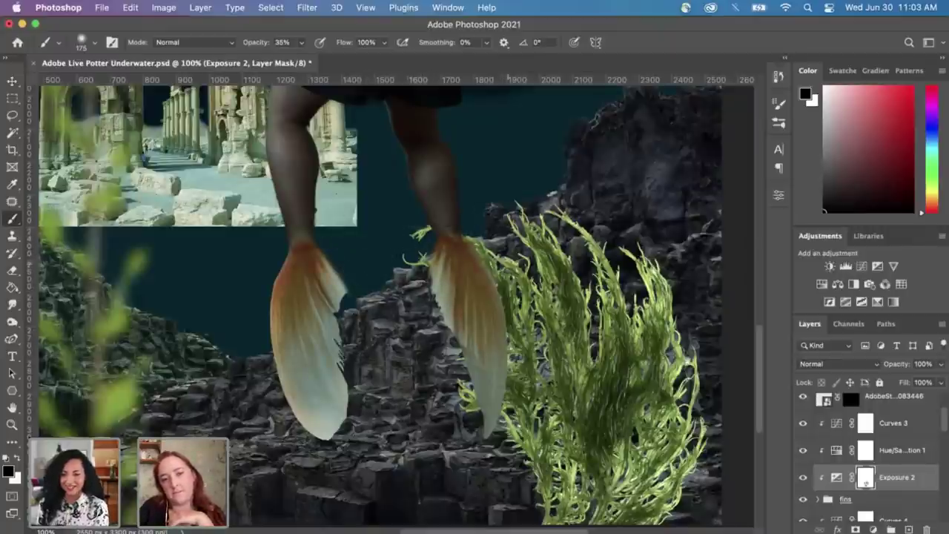
{"action": "left_click_drag", "start_coordinate": [498, 290], "coordinate": [497, 421]}
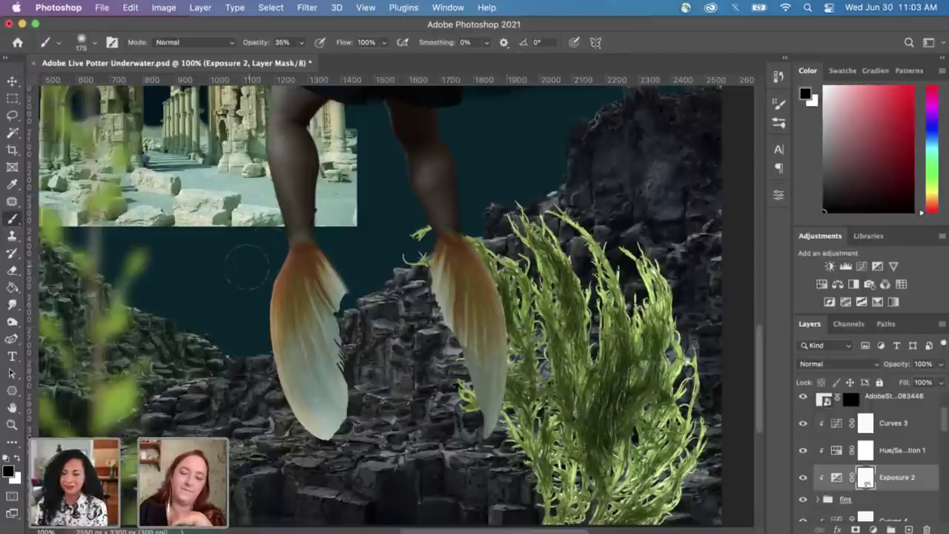
{"action": "key", "text": "bracketleft"}
{"action": "key", "text": "bracketleft"}
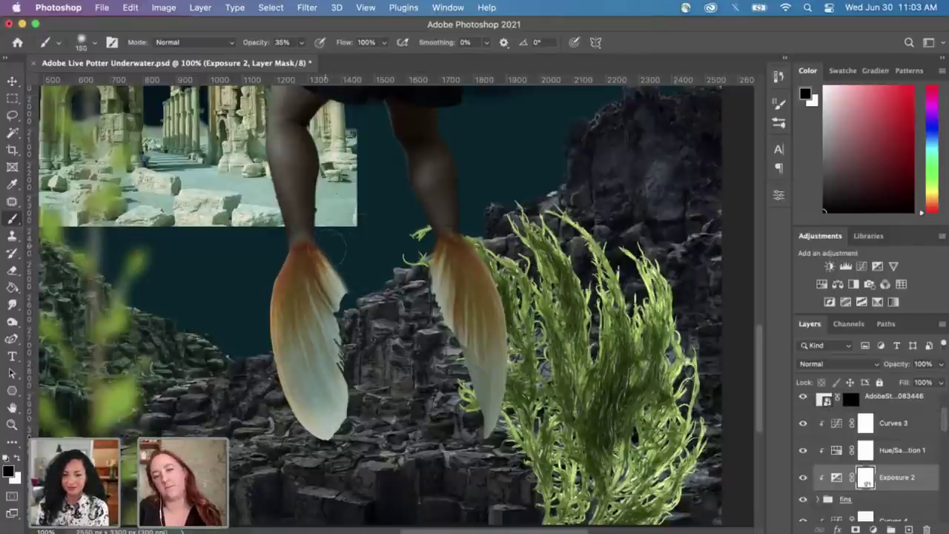
Step: Zoom out from the fins to view the whole composite
{"action": "key", "text": "super+minus"}
{"action": "key", "text": "super+minus"}
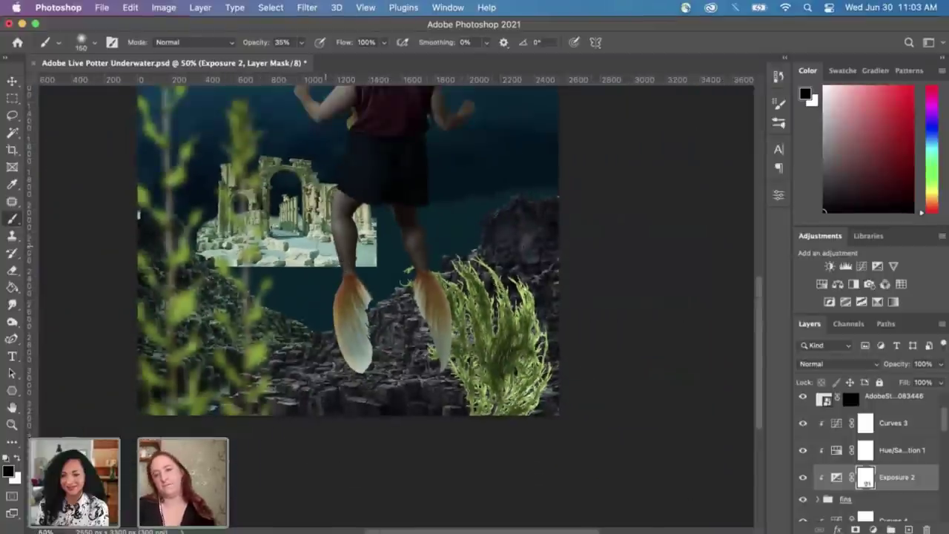
{"action": "key", "text": "super+plus"}
{"action": "key", "text": "super+plus"}
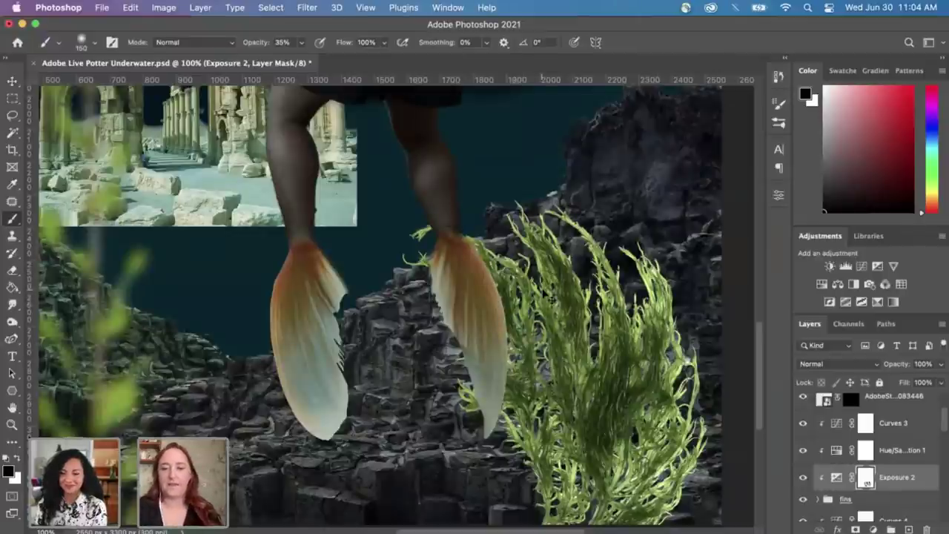
{"action": "key", "text": "super+minus"}
{"action": "scroll", "coordinate": [545, 290], "scroll_direction": "up", "scroll_amount": 3}
{"action": "key", "text": "super+minus"}
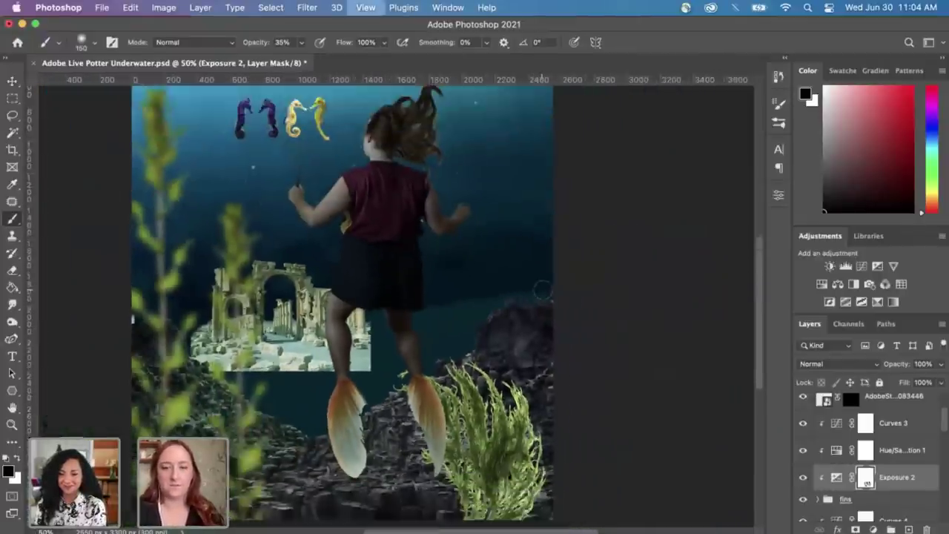
{"action": "scroll", "coordinate": [448, 266], "scroll_direction": "right", "scroll_amount": 2}
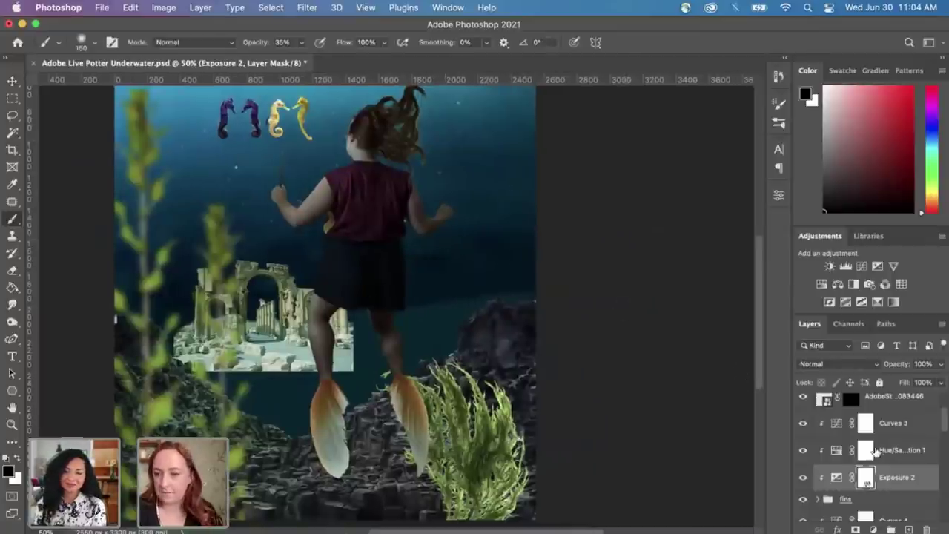
{"action": "scroll", "coordinate": [874, 456], "scroll_direction": "down", "scroll_amount": 4}
Step: Select the me group and bring up the new fill or adjustment layer menu
{"action": "left_click", "coordinate": [862, 457]}
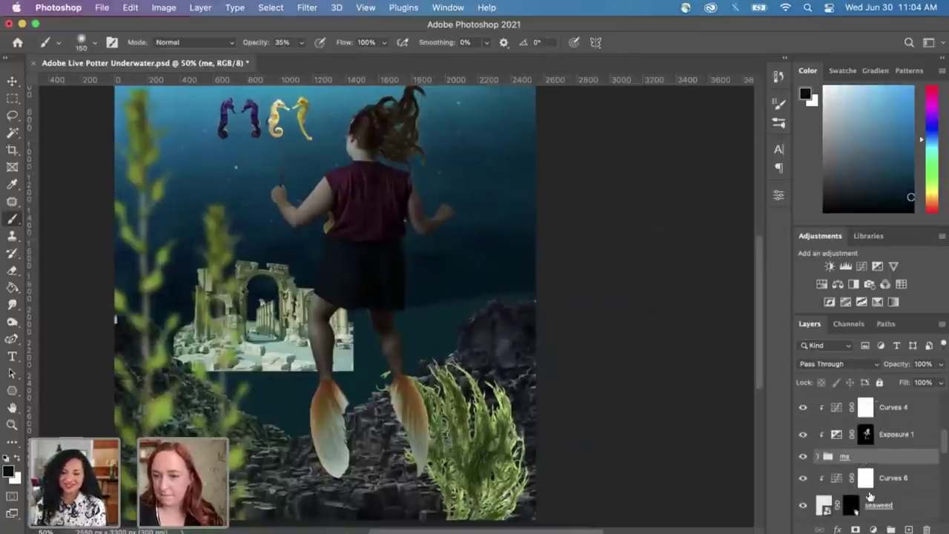
{"action": "scroll", "coordinate": [573, 360], "scroll_direction": "up", "scroll_amount": 3}
{"action": "scroll", "coordinate": [573, 361], "scroll_direction": "left", "scroll_amount": 3}
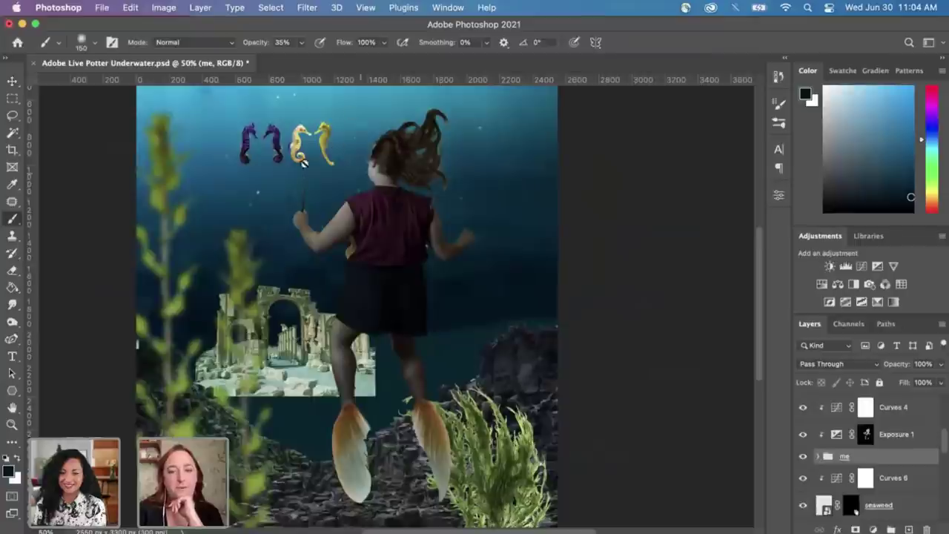
{"action": "scroll", "coordinate": [424, 304], "scroll_direction": "down", "scroll_amount": 3}
{"action": "scroll", "coordinate": [425, 304], "scroll_direction": "up", "scroll_amount": 2}
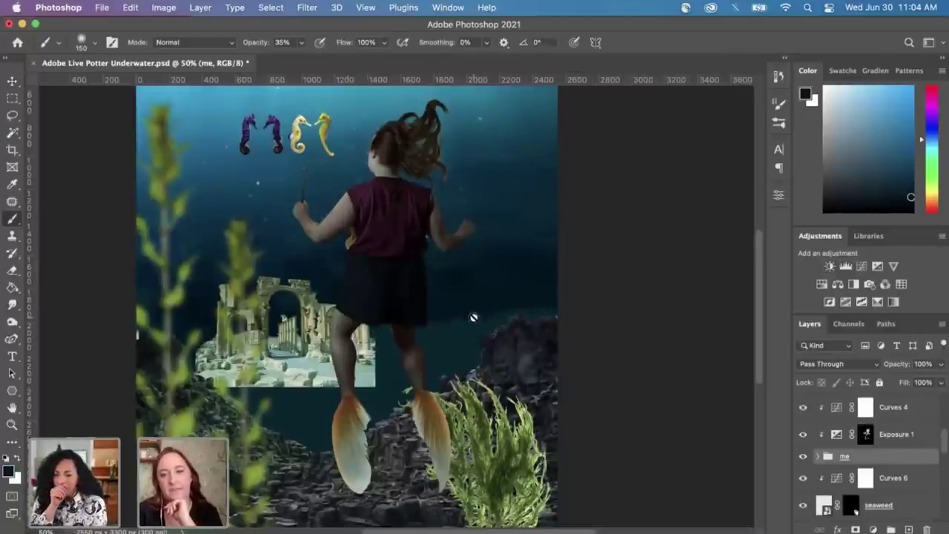
{"action": "scroll", "coordinate": [894, 481], "scroll_direction": "down", "scroll_amount": 2}
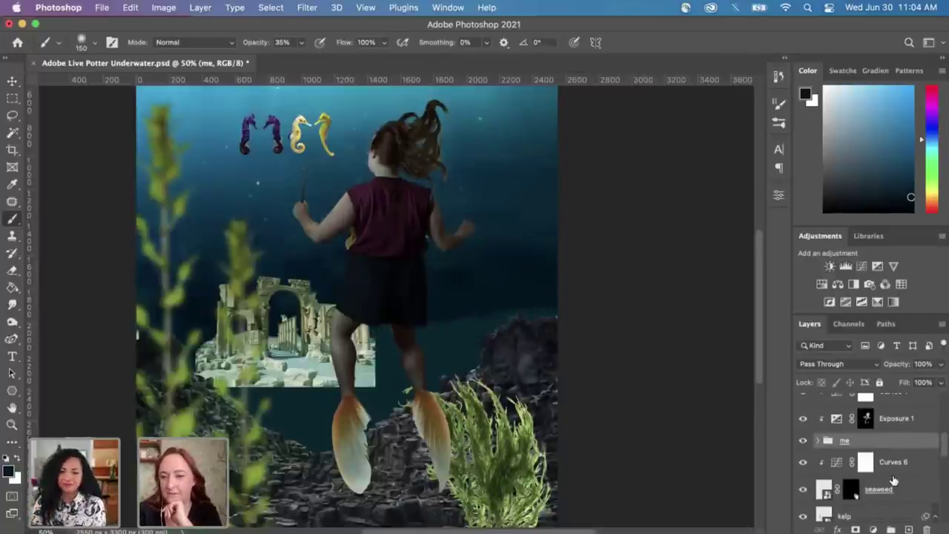
{"action": "left_click", "coordinate": [873, 530]}
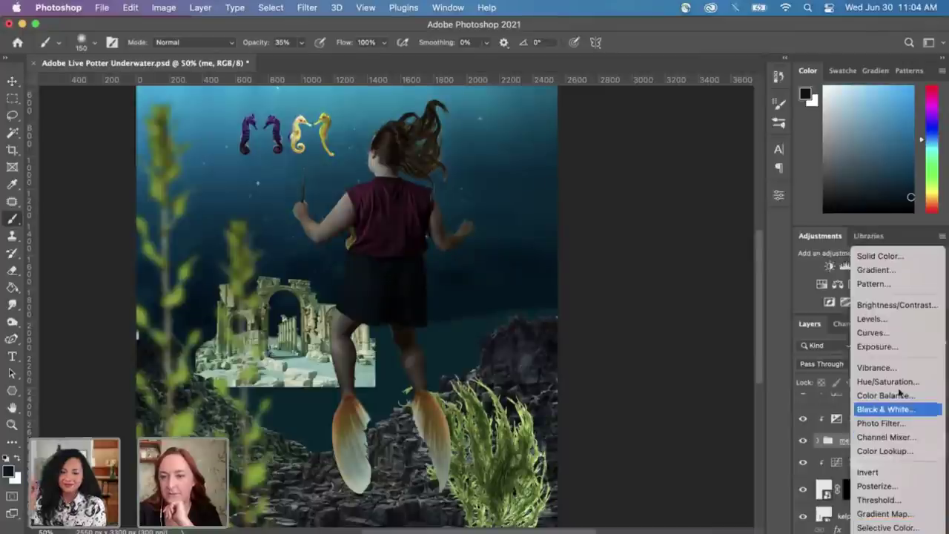
Step: Add a Curves 7 adjustment above the me group and bow its RGB curve upward to brighten
{"action": "left_click", "coordinate": [888, 332]}
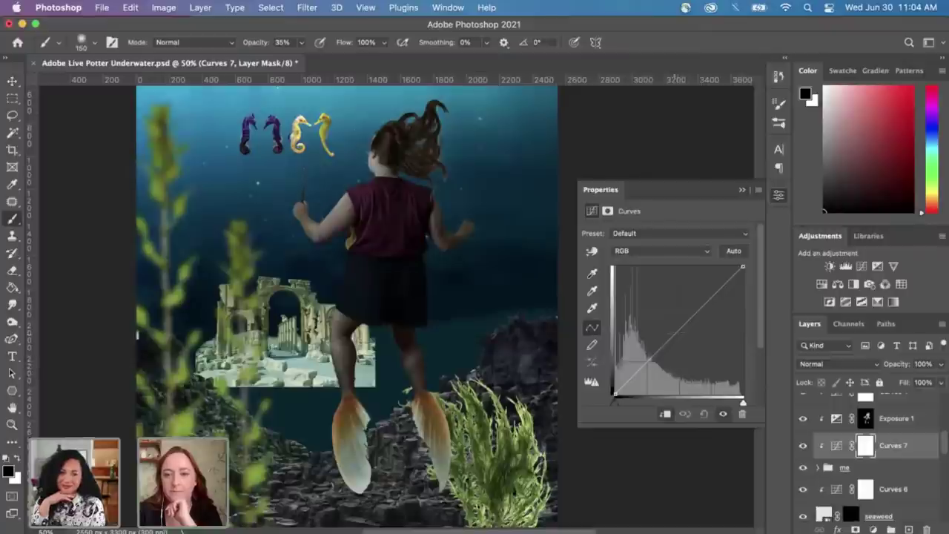
{"action": "left_click_drag", "start_coordinate": [674, 334], "coordinate": [660, 312]}
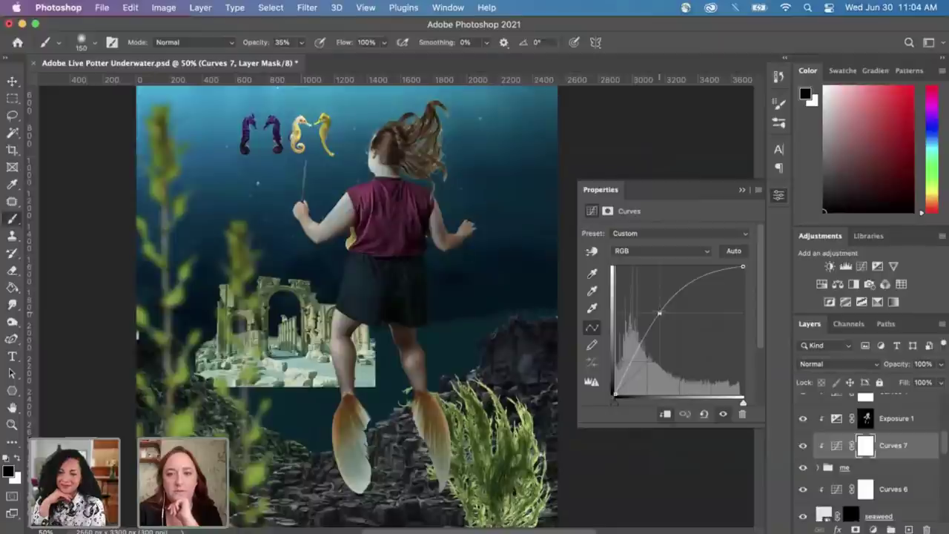
{"action": "mouse_move", "coordinate": [659, 312]}
{"action": "left_mouse_down"}
{"action": "mouse_move", "coordinate": [677, 326]}
{"action": "mouse_move", "coordinate": [660, 312]}
{"action": "left_mouse_up"}
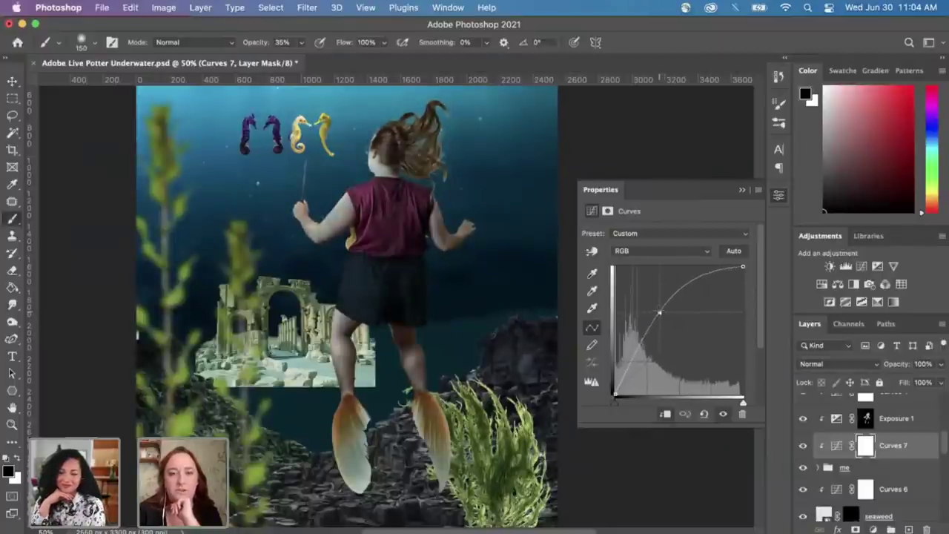
{"action": "scroll", "coordinate": [279, 179], "scroll_direction": "up", "scroll_amount": 5}
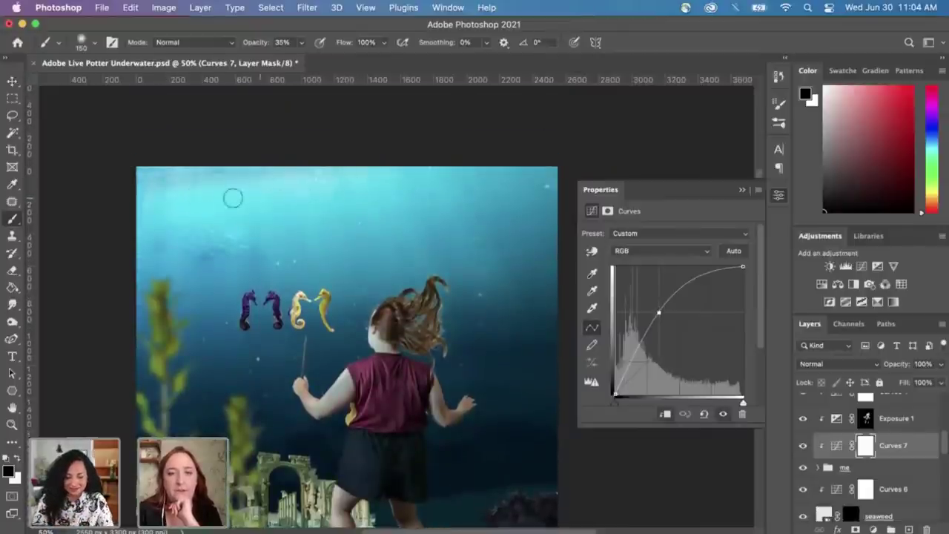
Step: Eyedropper a light cyan from the upper water on the background photo layer as foreground colour
{"action": "key", "text": "i"}
{"action": "left_click", "coordinate": [278, 191]}
{"action": "left_click", "coordinate": [274, 192]}
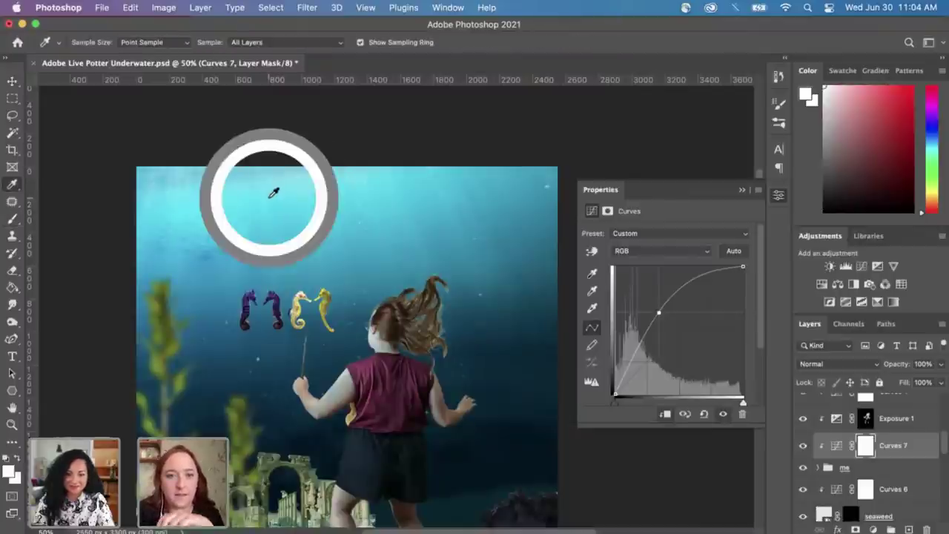
{"action": "left_click", "coordinate": [274, 193]}
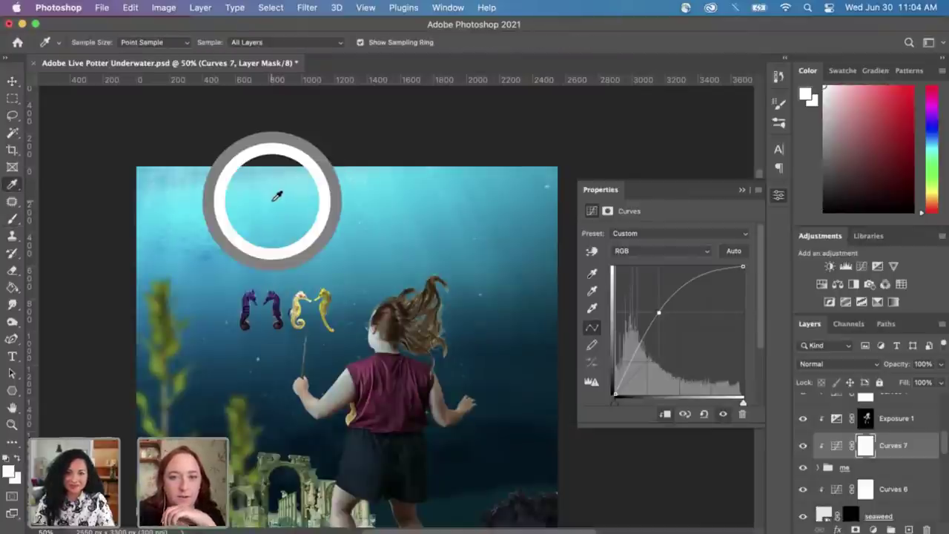
{"action": "scroll", "coordinate": [899, 480], "scroll_direction": "down", "scroll_amount": 5}
{"action": "left_click", "coordinate": [886, 480]}
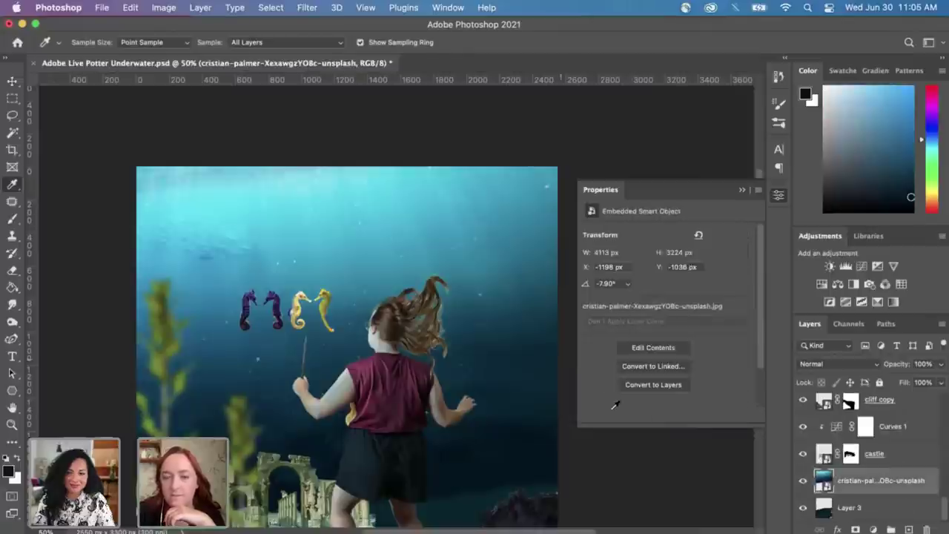
{"action": "left_click", "coordinate": [292, 188]}
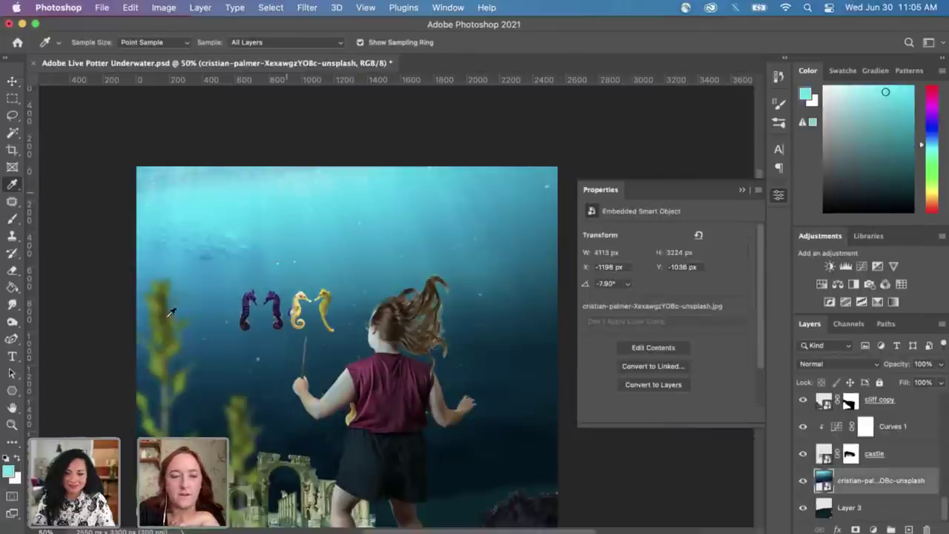
{"action": "left_click", "coordinate": [10, 468]}
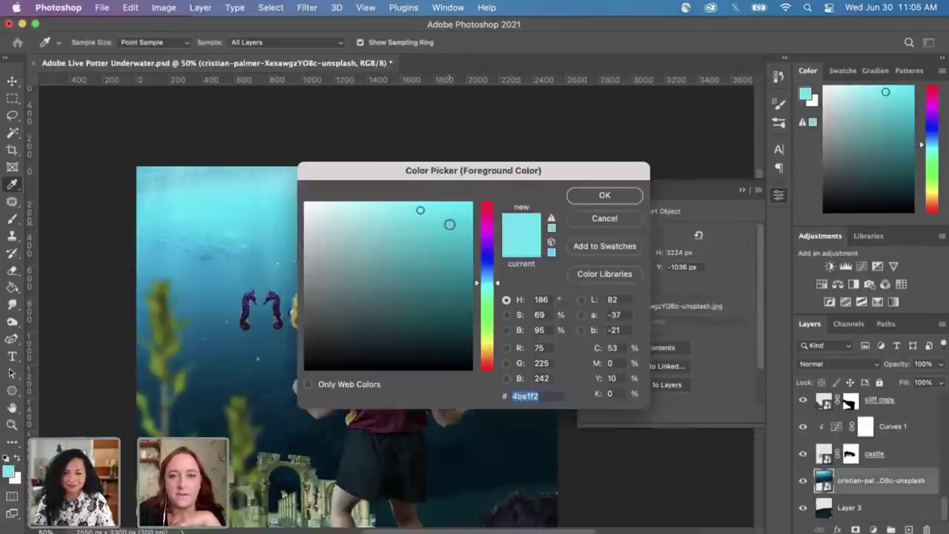
{"action": "left_click", "coordinate": [606, 219]}
{"action": "left_click_drag", "start_coordinate": [228, 205], "coordinate": [221, 192]}
{"action": "left_click_drag", "start_coordinate": [320, 173], "coordinate": [266, 179]}
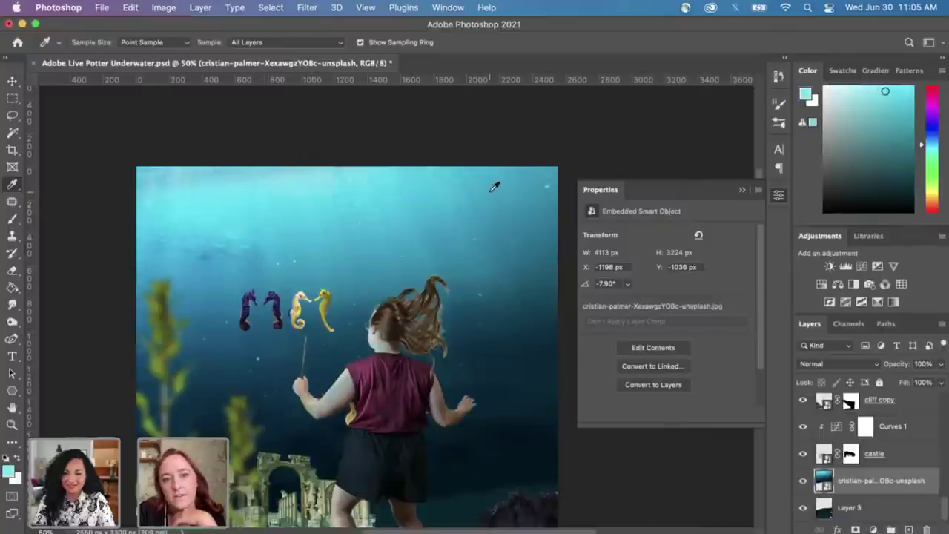
{"action": "left_click_drag", "start_coordinate": [481, 179], "coordinate": [482, 178]}
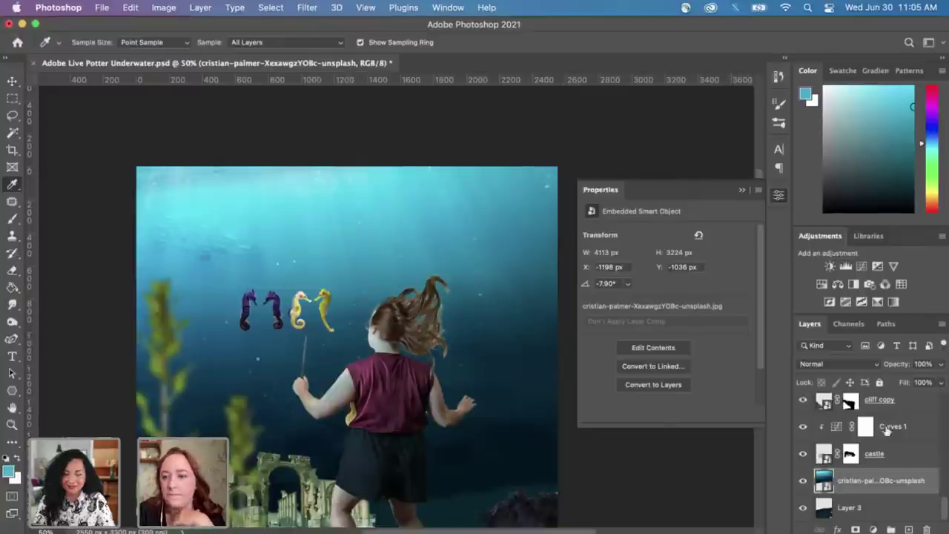
Step: Close the Properties panel and scroll the layer stack down to kelp and back up to Curves 7
{"action": "left_click", "coordinate": [742, 190]}
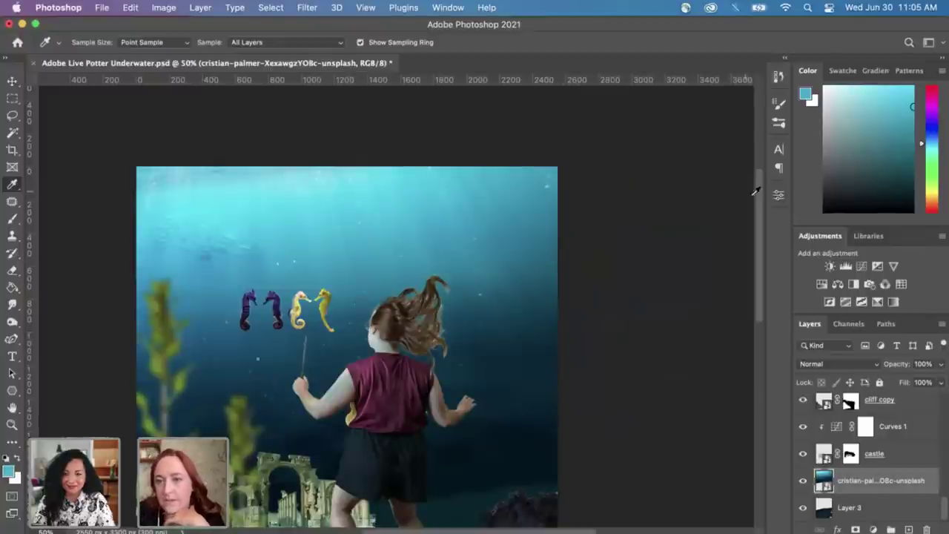
{"action": "scroll", "coordinate": [865, 465], "scroll_direction": "up", "scroll_amount": 2}
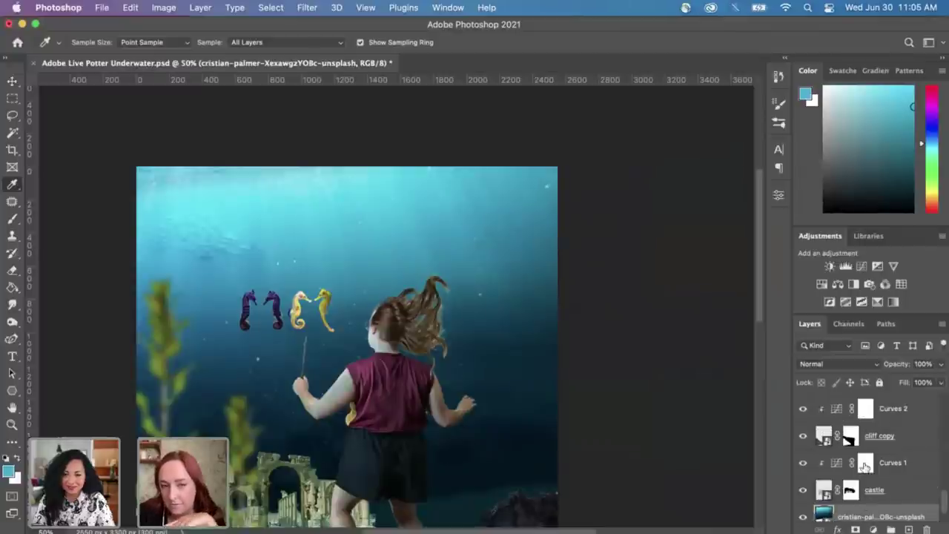
{"action": "scroll", "coordinate": [653, 402], "scroll_direction": "down", "scroll_amount": 2}
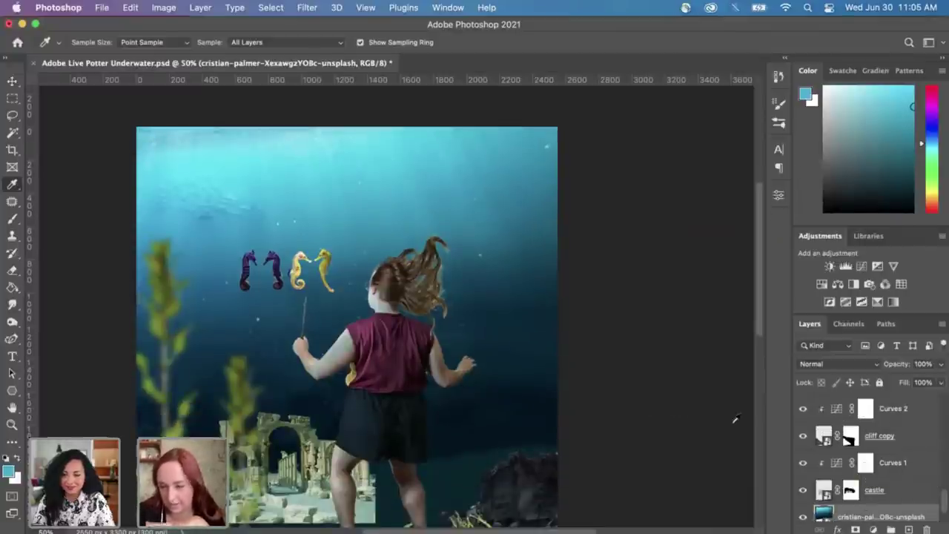
{"action": "scroll", "coordinate": [900, 473], "scroll_direction": "up", "scroll_amount": 2}
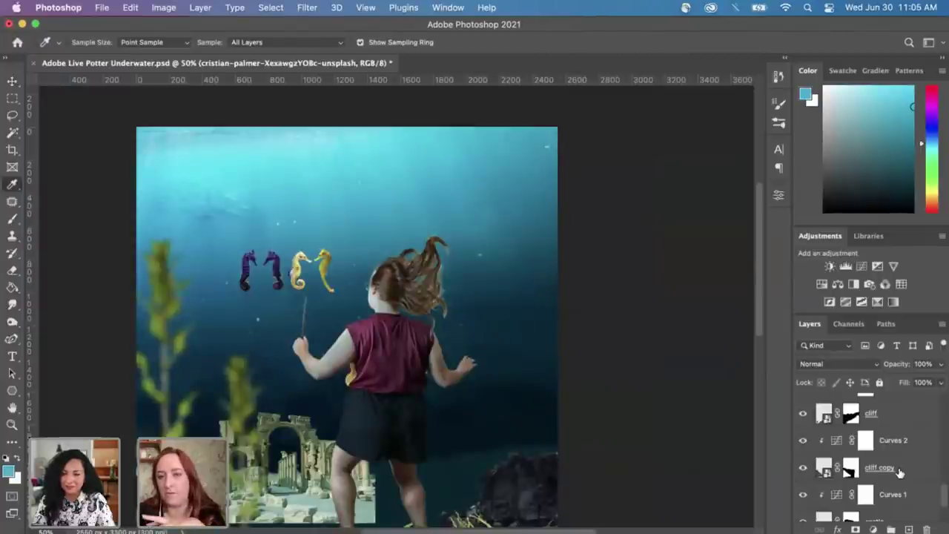
{"action": "scroll", "coordinate": [726, 414], "scroll_direction": "down", "scroll_amount": 3}
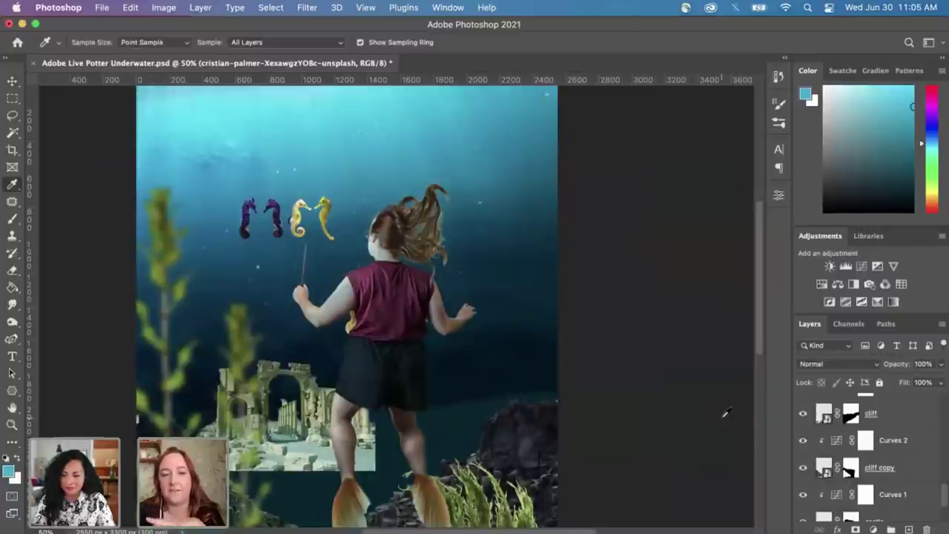
{"action": "scroll", "coordinate": [648, 390], "scroll_direction": "left", "scroll_amount": 2}
{"action": "scroll", "coordinate": [648, 390], "scroll_direction": "down", "scroll_amount": 2}
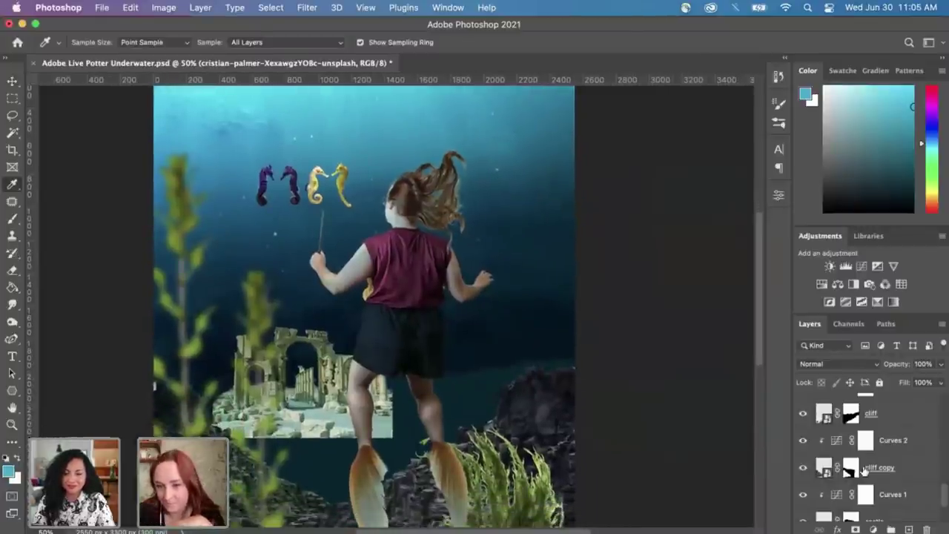
{"action": "scroll", "coordinate": [864, 469], "scroll_direction": "up", "scroll_amount": 4}
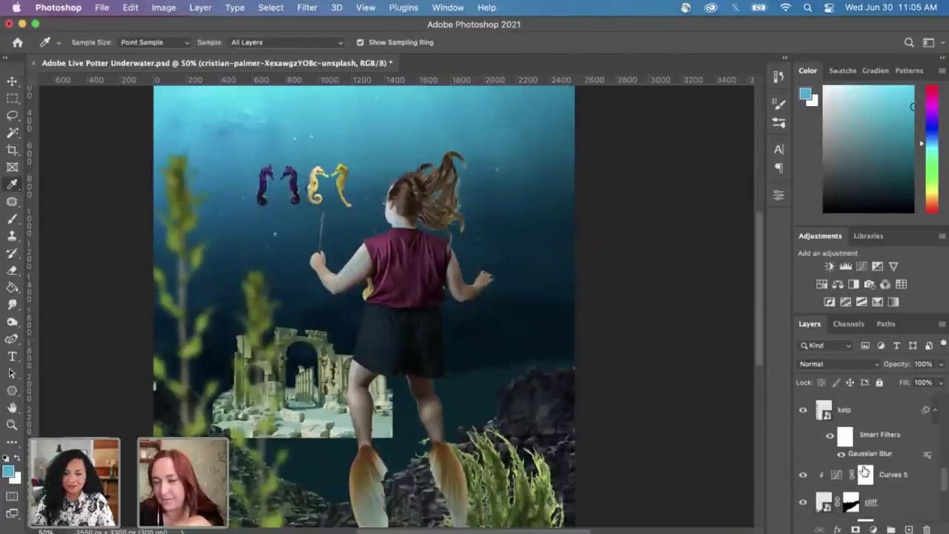
{"action": "scroll", "coordinate": [864, 471], "scroll_direction": "up", "scroll_amount": 2}
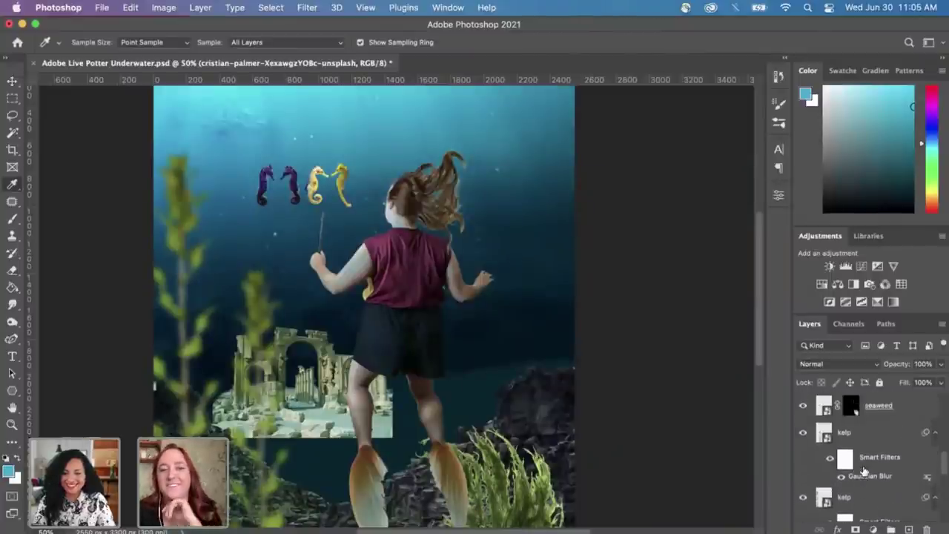
{"action": "scroll", "coordinate": [866, 471], "scroll_direction": "up", "scroll_amount": 3}
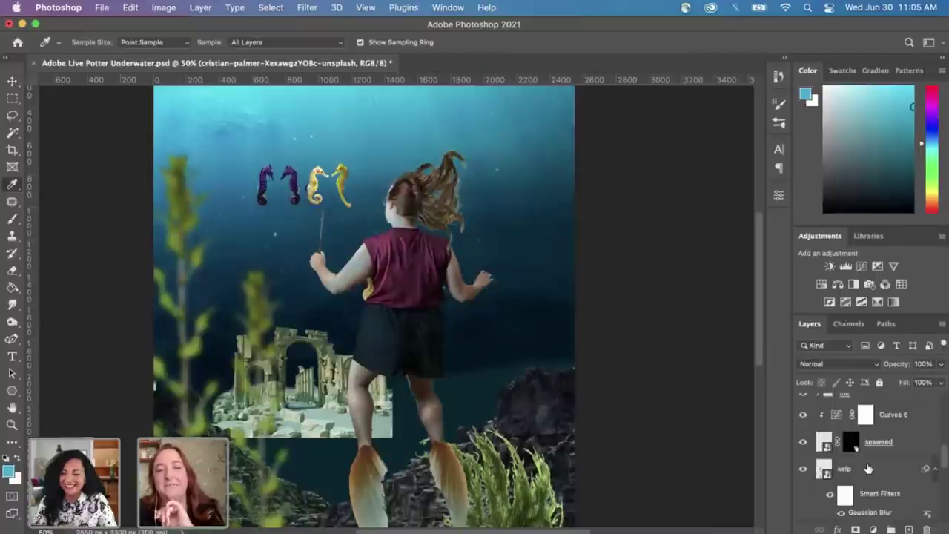
{"action": "scroll", "coordinate": [869, 468], "scroll_direction": "up", "scroll_amount": 7}
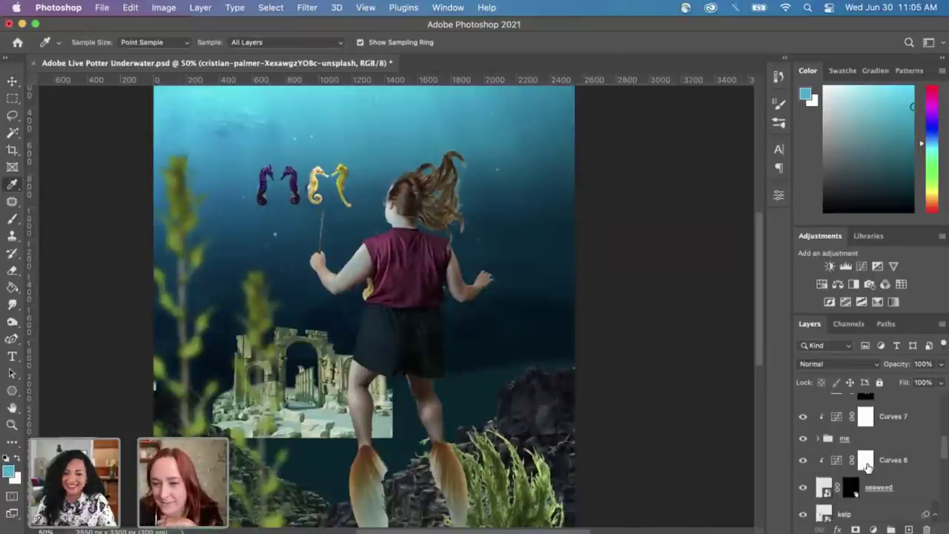
Step: Fill the Curves 7 layer mask with black using the Paint Bucket, hiding its brightening
{"action": "left_click", "coordinate": [803, 454]}
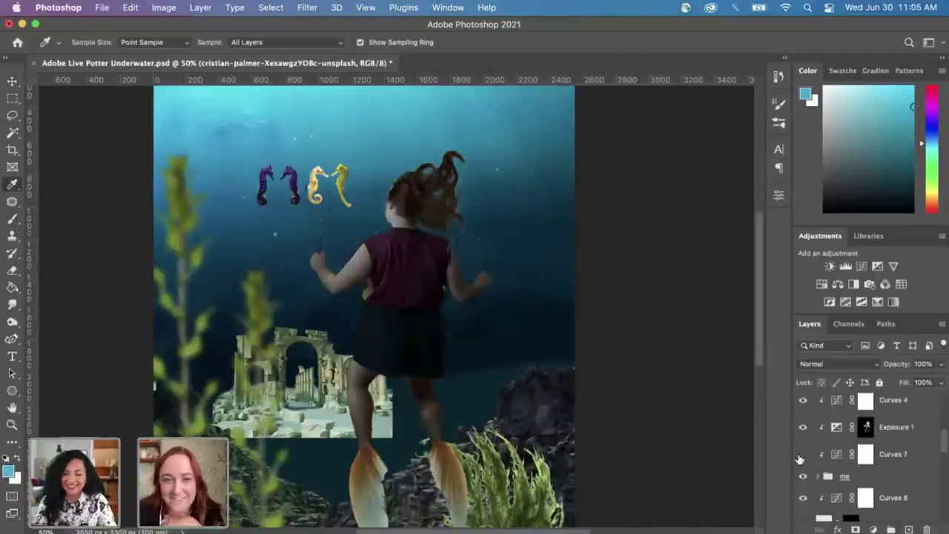
{"action": "left_click", "coordinate": [802, 454]}
{"action": "left_click", "coordinate": [866, 455]}
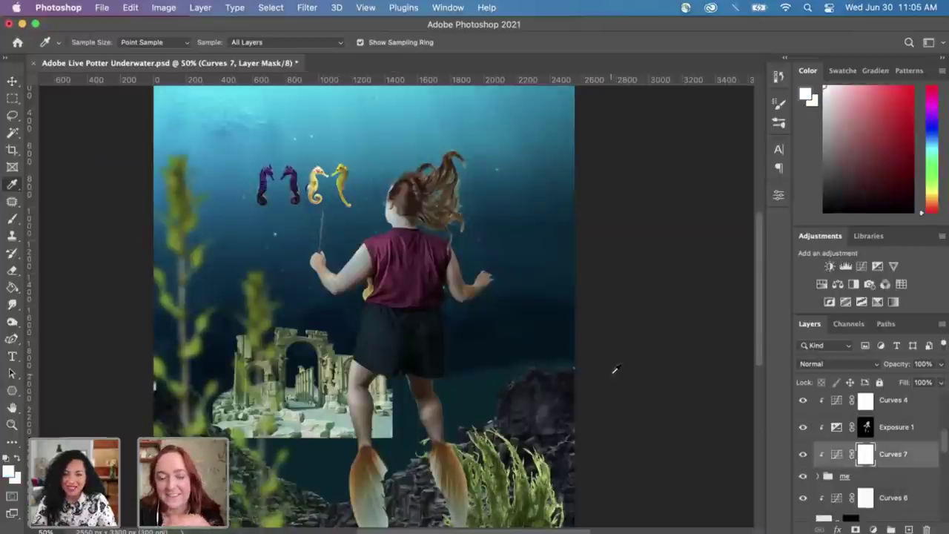
{"action": "key", "text": "g"}
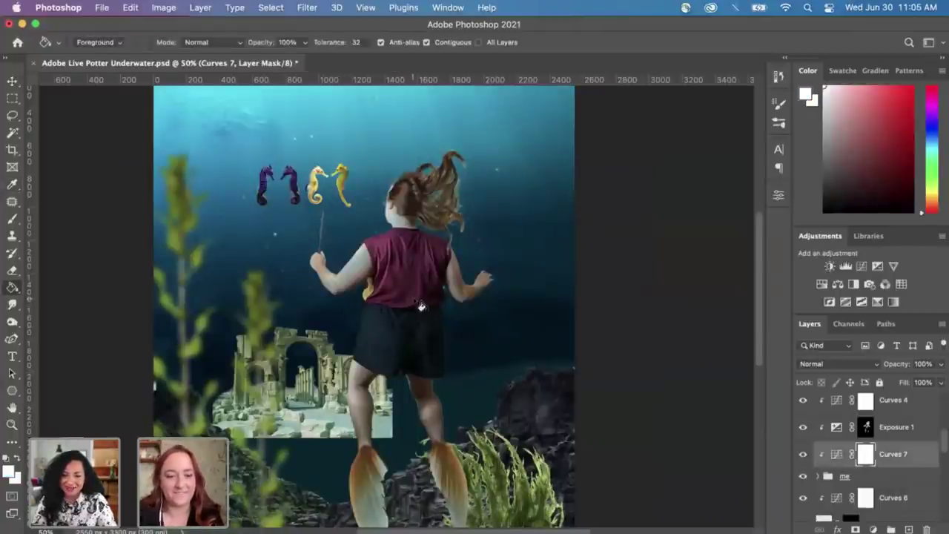
{"action": "left_click", "coordinate": [18, 460]}
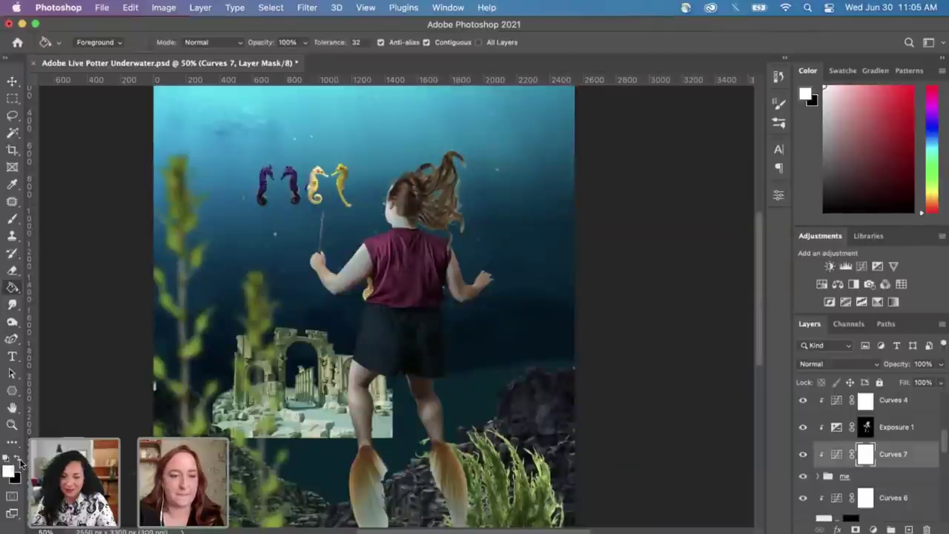
{"action": "left_click", "coordinate": [20, 461]}
{"action": "left_click", "coordinate": [399, 301]}
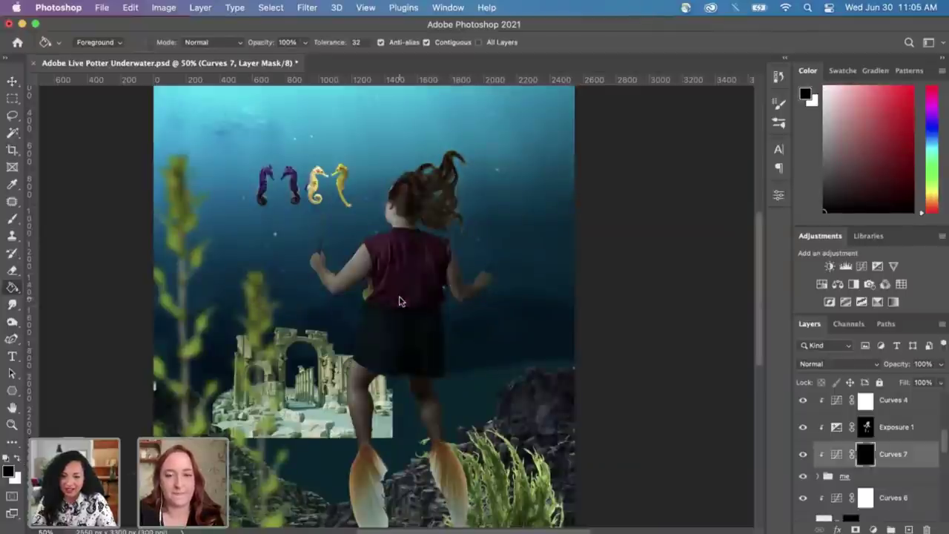
Step: Resample the water colour near the top of the image with the Eyedropper
{"action": "scroll", "coordinate": [470, 270], "scroll_direction": "up", "scroll_amount": 3}
{"action": "key", "text": "i"}
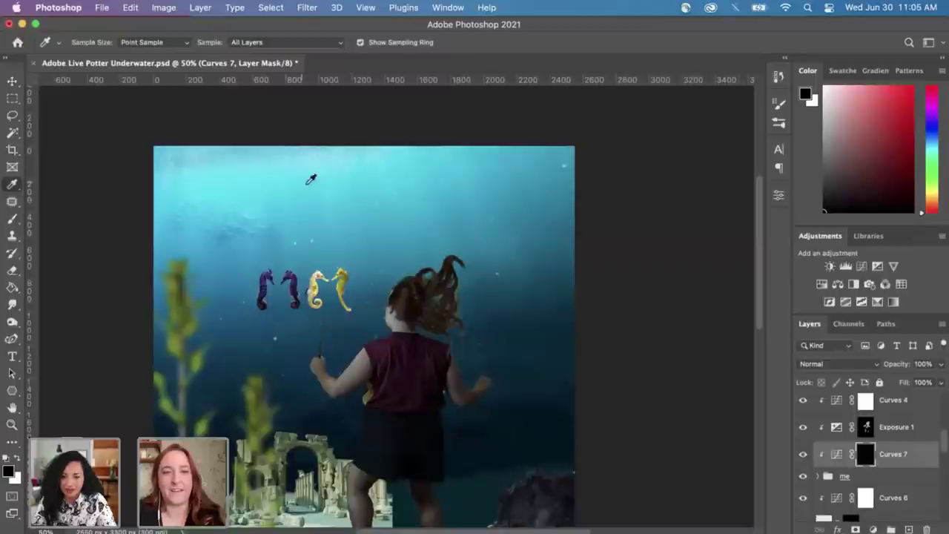
{"action": "left_click", "coordinate": [287, 167]}
{"action": "left_click", "coordinate": [286, 168]}
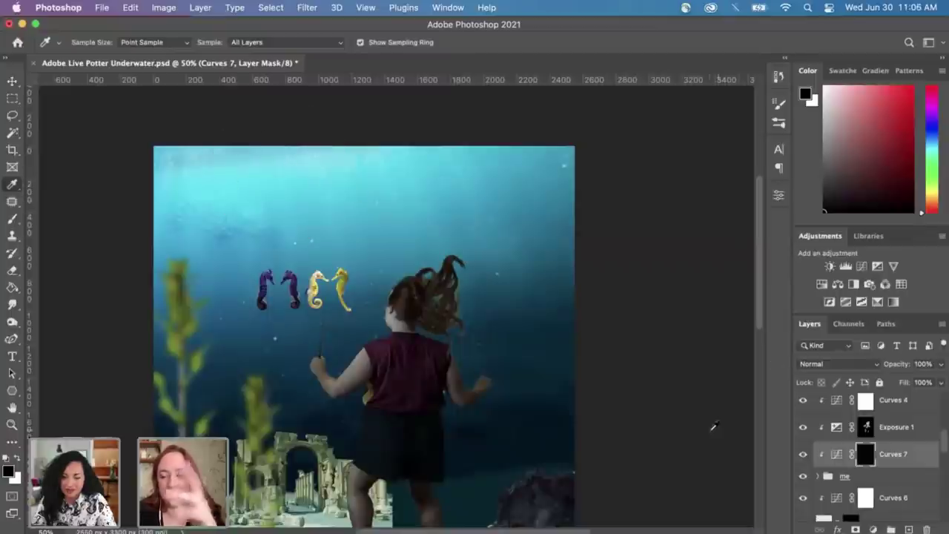
{"action": "scroll", "coordinate": [560, 424], "scroll_direction": "down", "scroll_amount": 3}
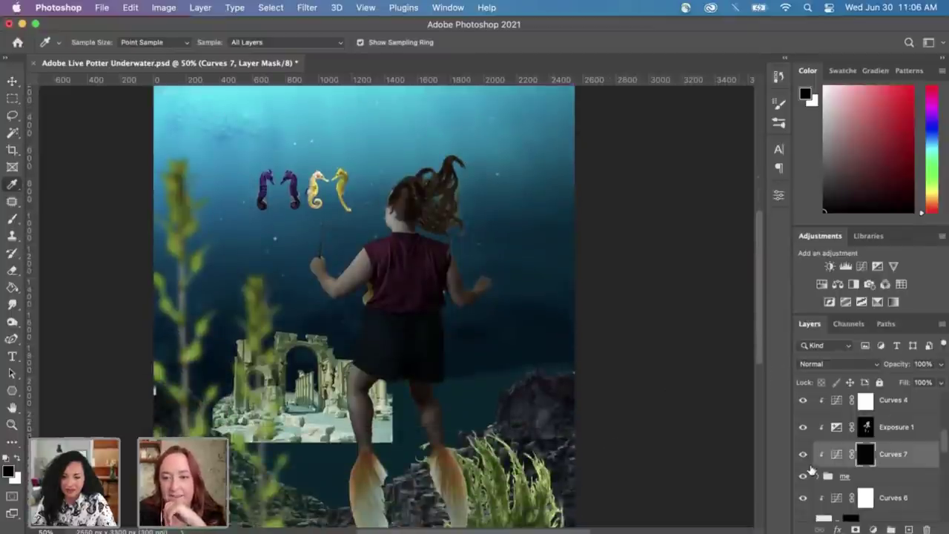
{"action": "scroll", "coordinate": [731, 437], "scroll_direction": "down", "scroll_amount": 4}
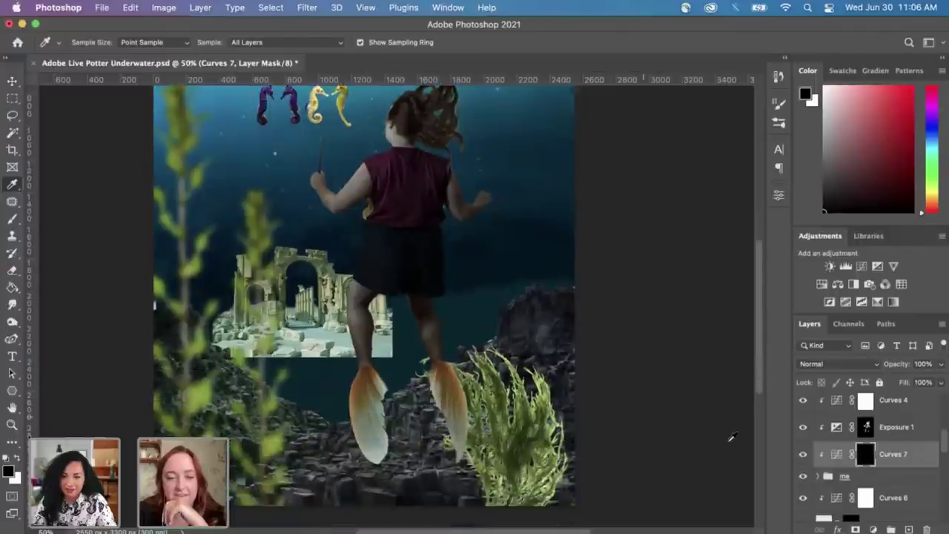
{"action": "scroll", "coordinate": [731, 438], "scroll_direction": "up", "scroll_amount": 1}
{"action": "scroll", "coordinate": [554, 415], "scroll_direction": "down", "scroll_amount": 2}
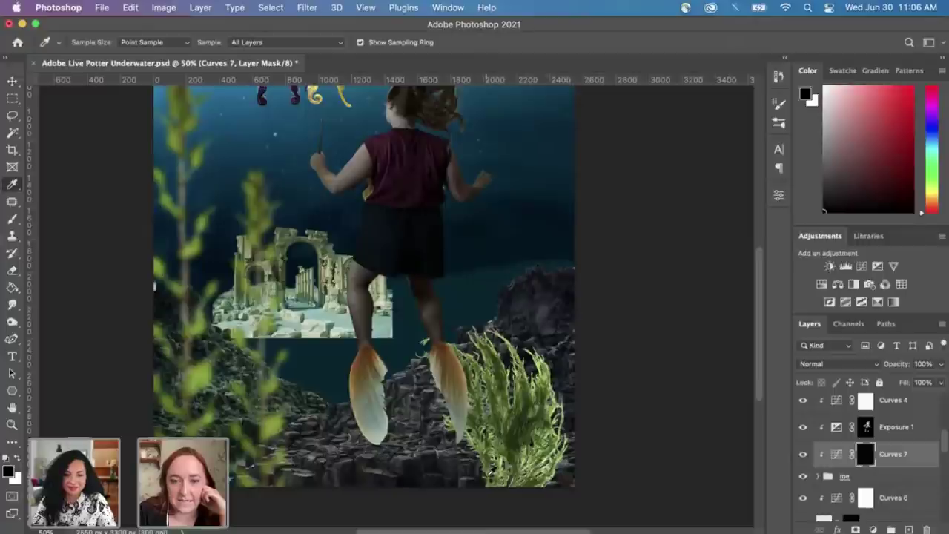
{"action": "scroll", "coordinate": [493, 469], "scroll_direction": "up", "scroll_amount": 5}
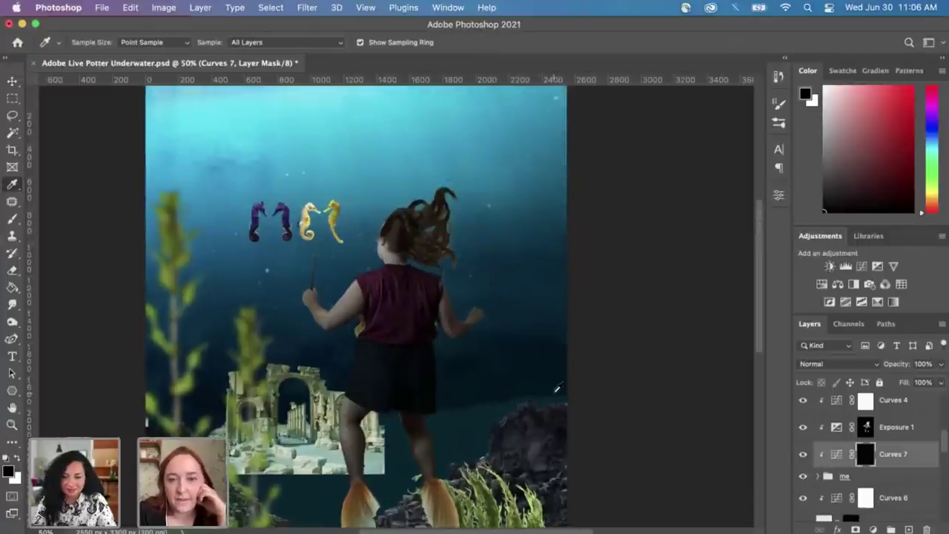
{"action": "scroll", "coordinate": [557, 388], "scroll_direction": "down", "scroll_amount": 2}
Step: Compare Curves 7 and Exposure 1 toggled off and on, then take the Brush with white foreground
{"action": "left_click", "coordinate": [803, 455]}
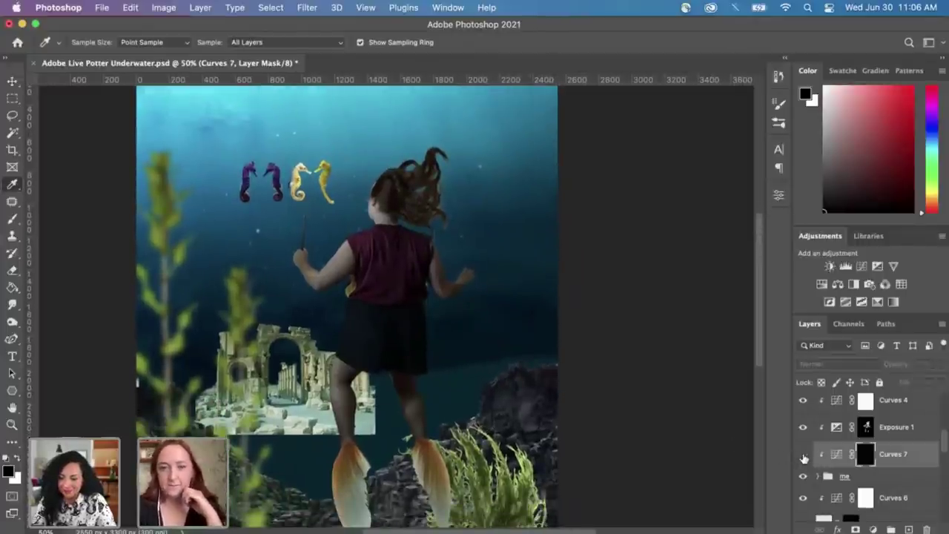
{"action": "left_click", "coordinate": [804, 455]}
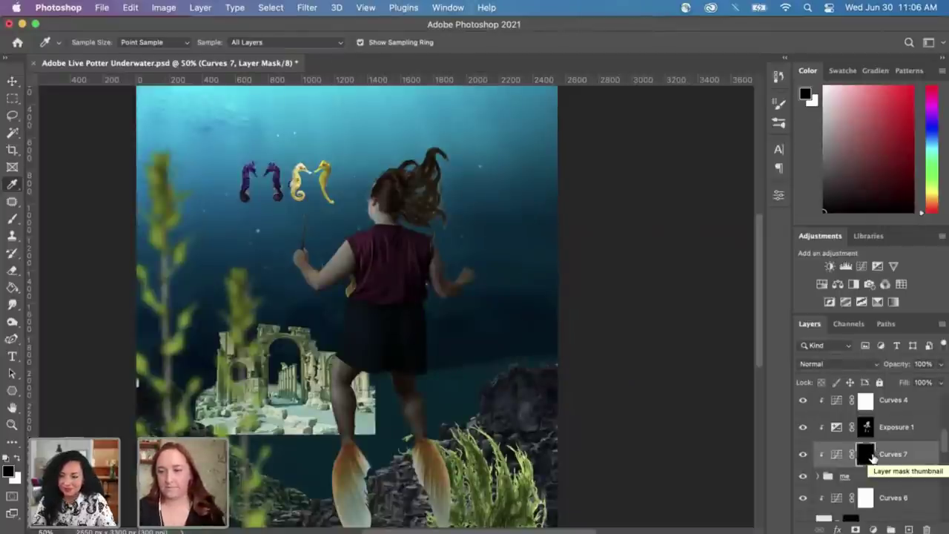
{"action": "left_click", "coordinate": [800, 428]}
{"action": "left_click", "coordinate": [801, 428]}
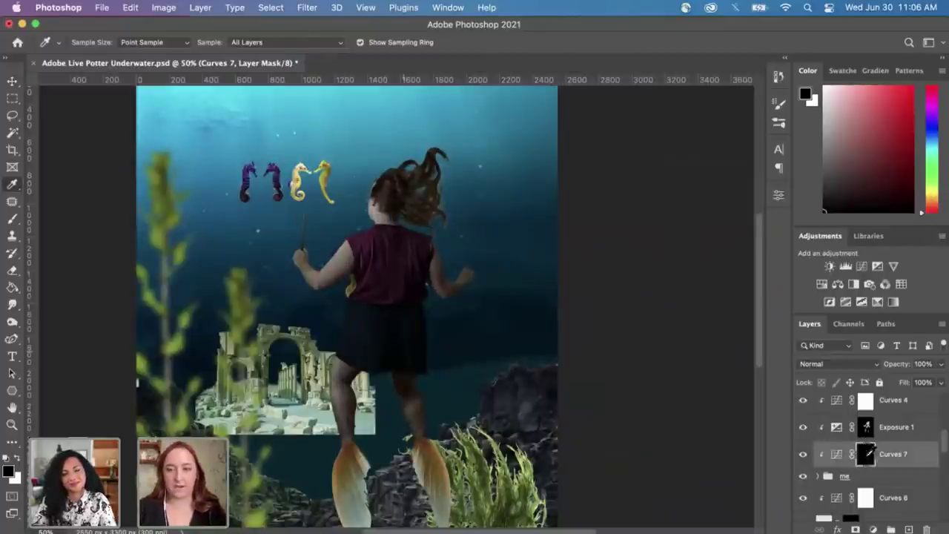
{"action": "key", "text": "x"}
{"action": "key", "text": "b"}
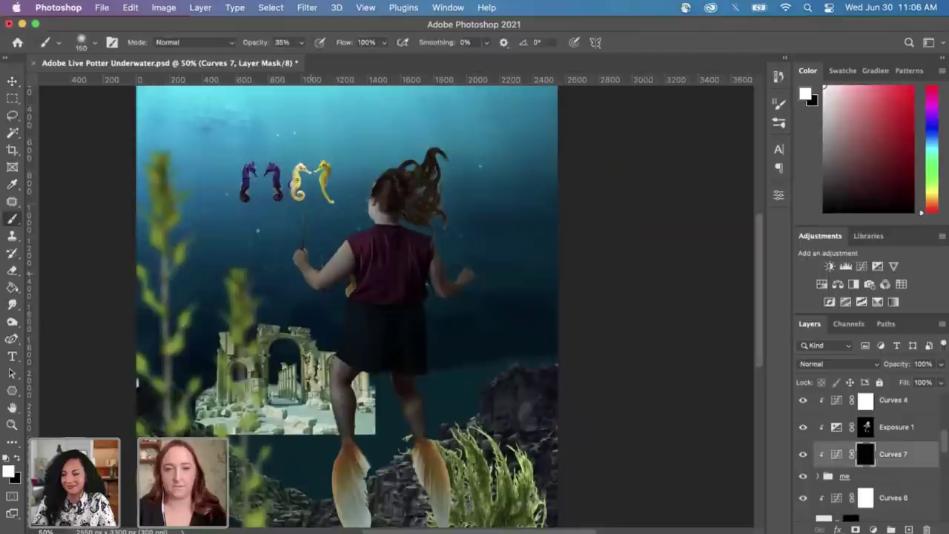
Step: Zoom to 100% and paint white on the Curves 7 mask over the girl's raised hand
{"action": "key", "text": "super+equal"}
{"action": "key", "text": "super+equal"}
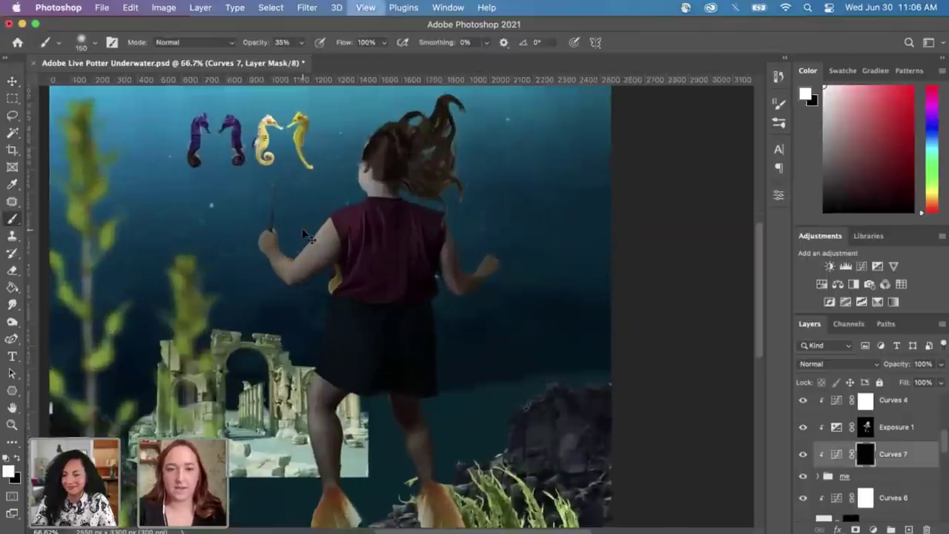
{"action": "scroll", "coordinate": [246, 259], "scroll_direction": "up", "scroll_amount": 5}
{"action": "scroll", "coordinate": [246, 259], "scroll_direction": "left", "scroll_amount": 5}
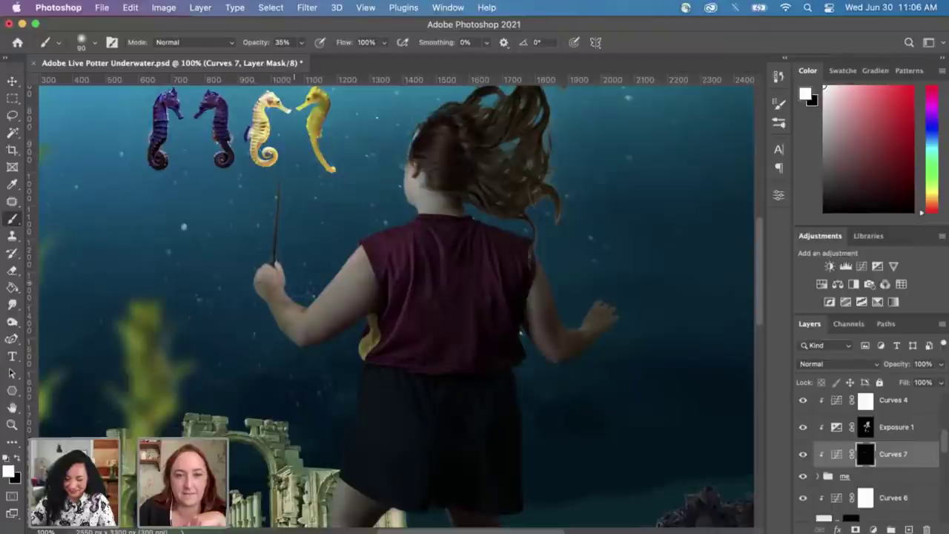
{"action": "mouse_move", "coordinate": [294, 297]}
{"action": "left_mouse_down"}
{"action": "mouse_move", "coordinate": [274, 286]}
{"action": "mouse_move", "coordinate": [324, 308]}
{"action": "left_mouse_up"}
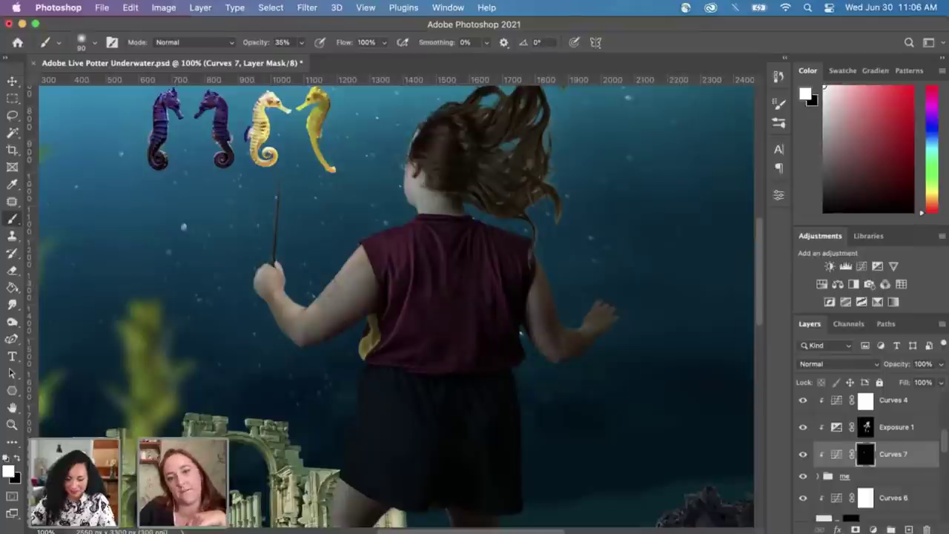
Step: Pan around the girl, ruins, seahorses and seaweed to review the painted area
{"action": "mouse_move", "coordinate": [366, 227]}
{"action": "left_mouse_down"}
{"action": "mouse_move", "coordinate": [328, 240]}
{"action": "mouse_move", "coordinate": [363, 248]}
{"action": "mouse_move", "coordinate": [335, 258]}
{"action": "mouse_move", "coordinate": [315, 287]}
{"action": "left_mouse_up"}
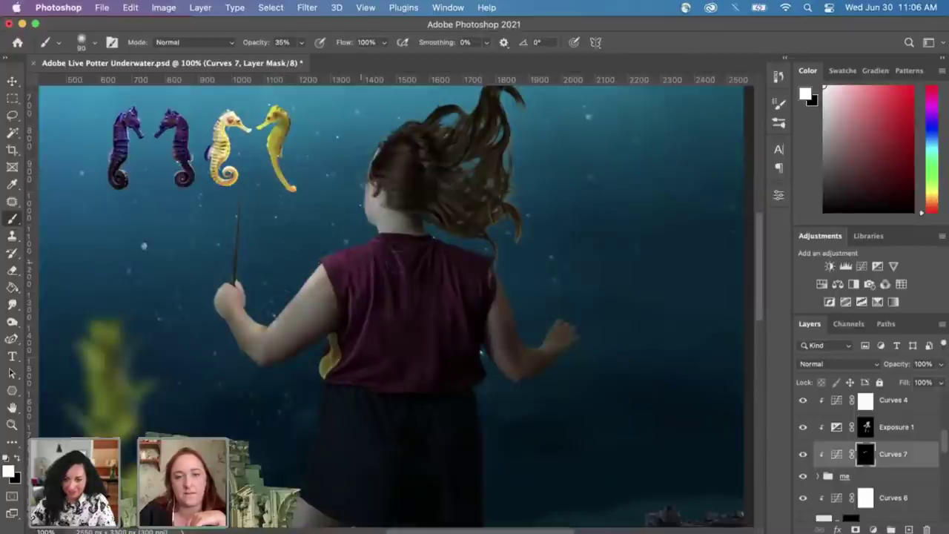
{"action": "left_click_drag", "start_coordinate": [463, 253], "coordinate": [438, 275]}
{"action": "left_click_drag", "start_coordinate": [373, 271], "coordinate": [398, 254]}
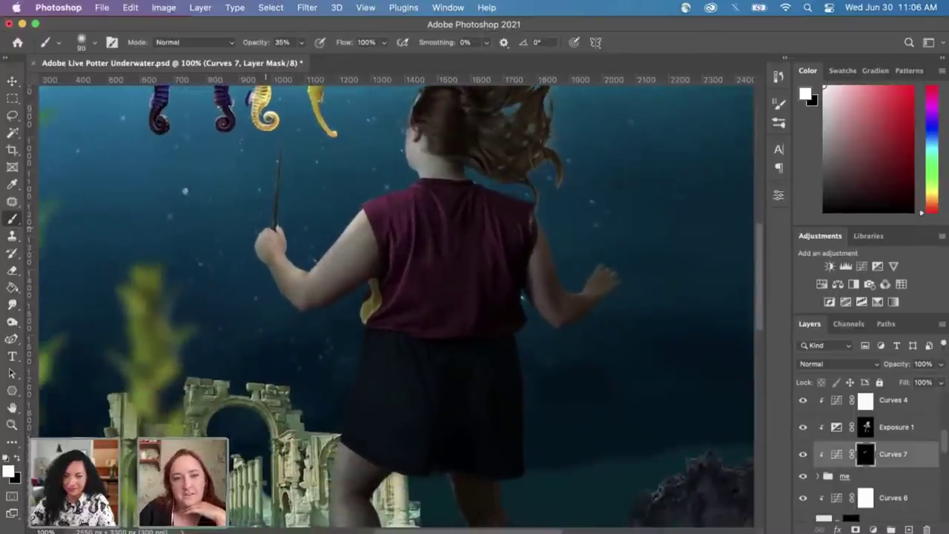
{"action": "left_click_drag", "start_coordinate": [271, 238], "coordinate": [174, 375]}
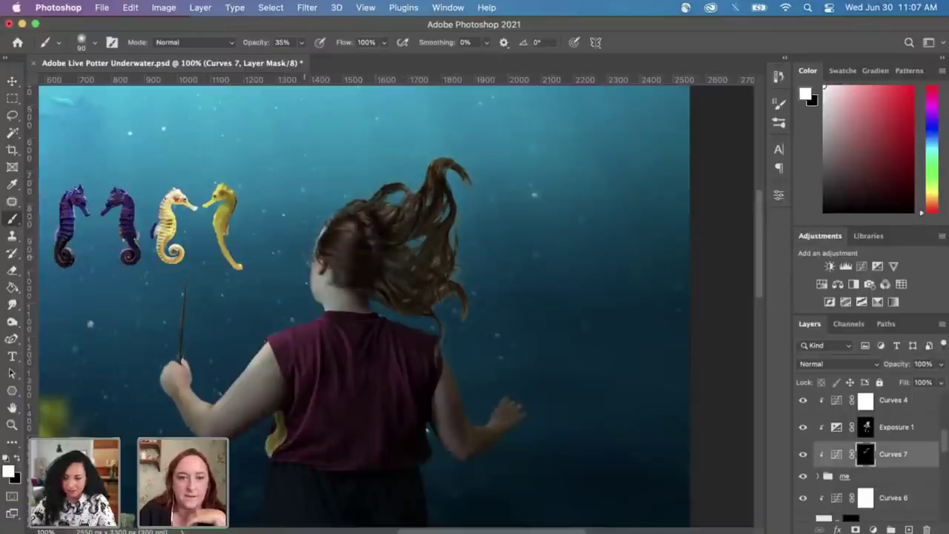
{"action": "left_click_drag", "start_coordinate": [343, 358], "coordinate": [343, 314]}
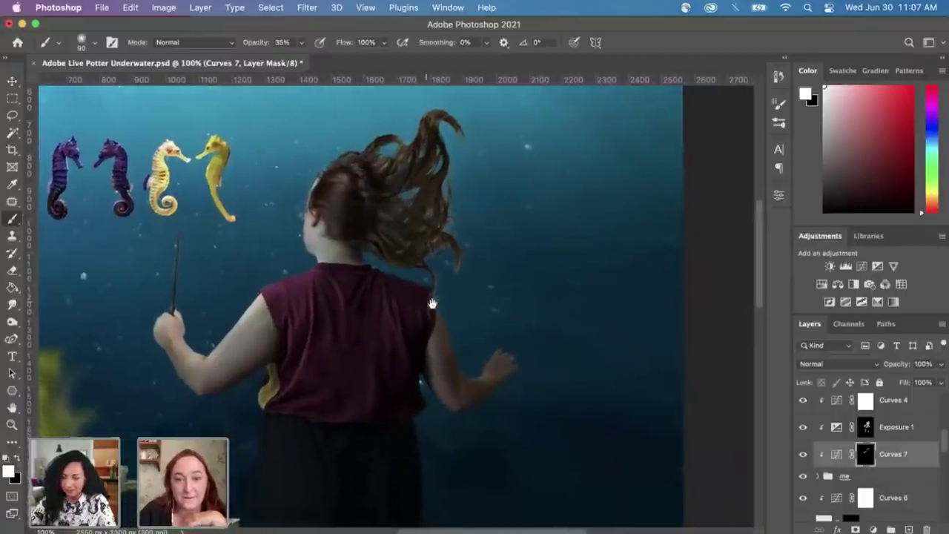
{"action": "left_click_drag", "start_coordinate": [435, 303], "coordinate": [397, 277]}
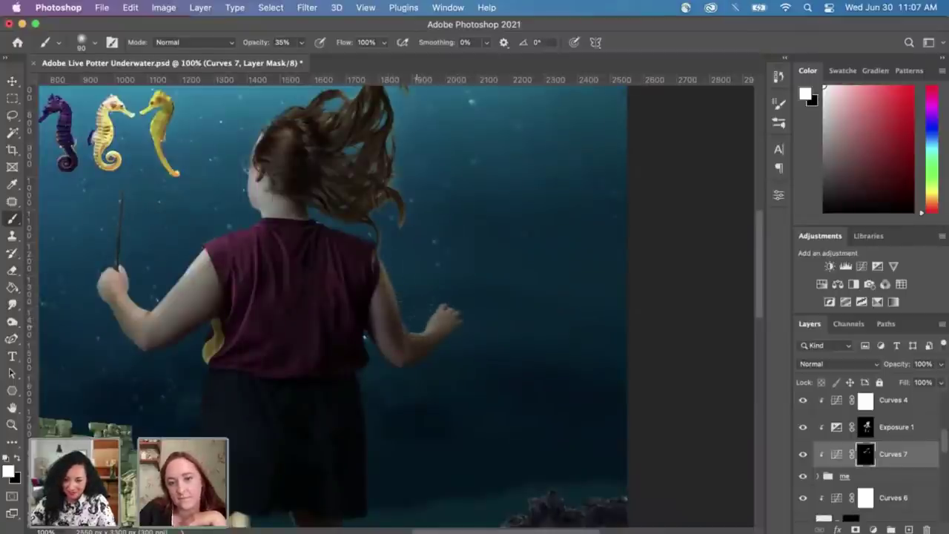
{"action": "left_click_drag", "start_coordinate": [504, 298], "coordinate": [500, 255]}
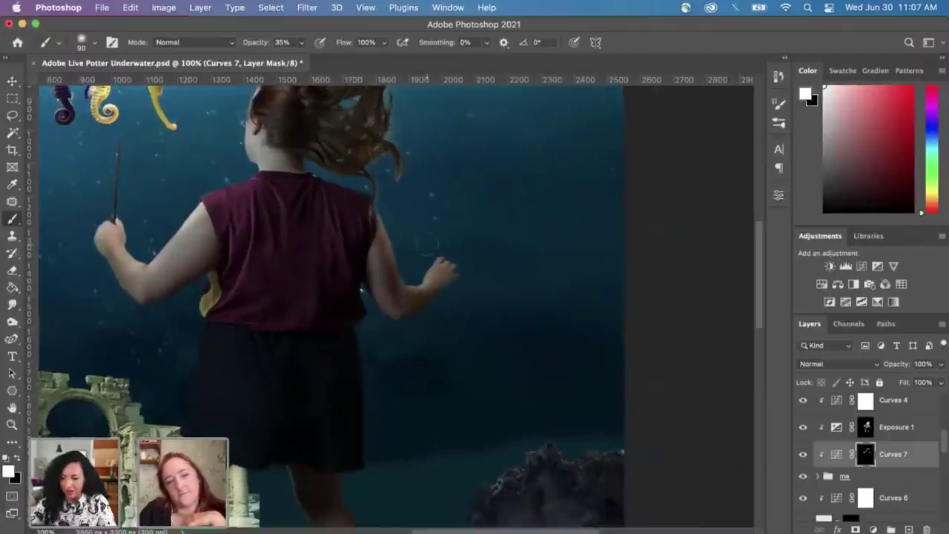
{"action": "left_click_drag", "start_coordinate": [272, 353], "coordinate": [338, 243]}
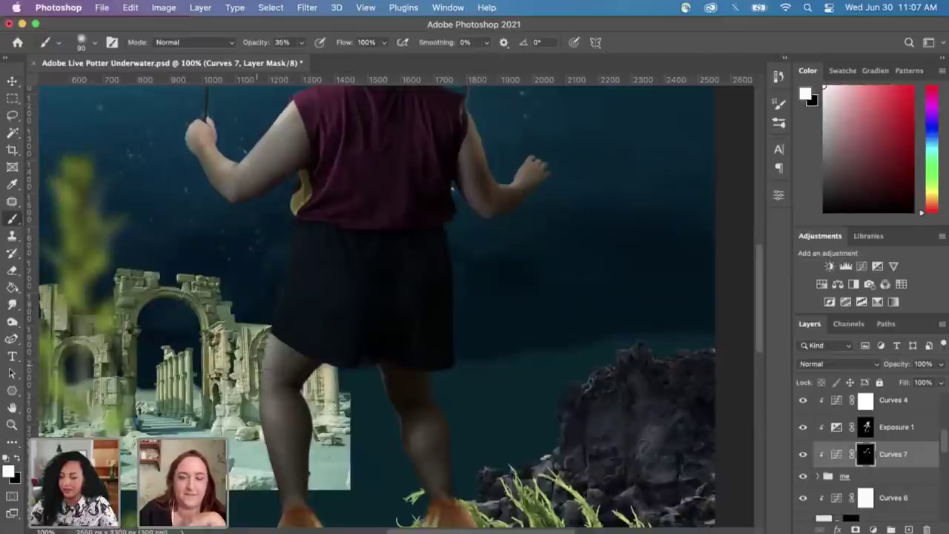
Step: Paint white on the Curves 7 mask down both of the girl's legs, panning between fins and hair
{"action": "left_click_drag", "start_coordinate": [279, 412], "coordinate": [295, 312]}
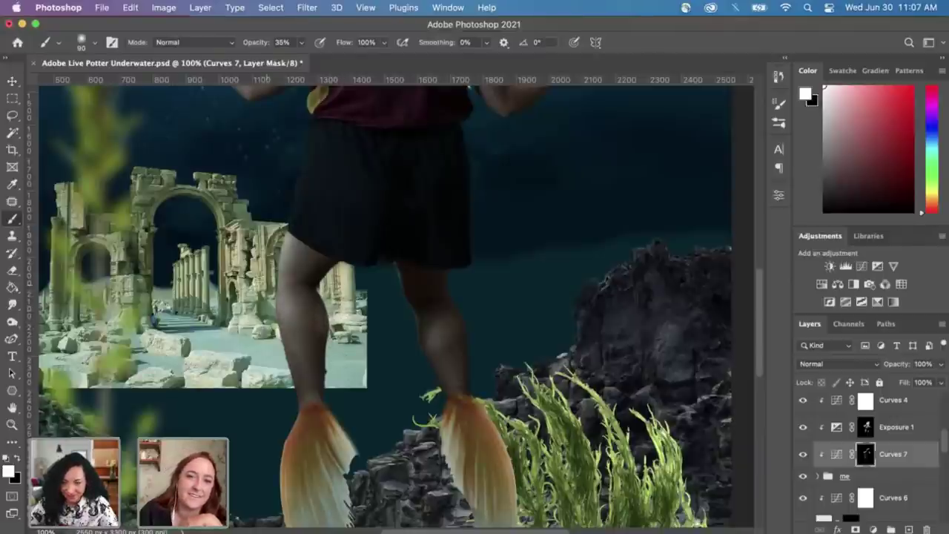
{"action": "left_click_drag", "start_coordinate": [264, 297], "coordinate": [289, 365]}
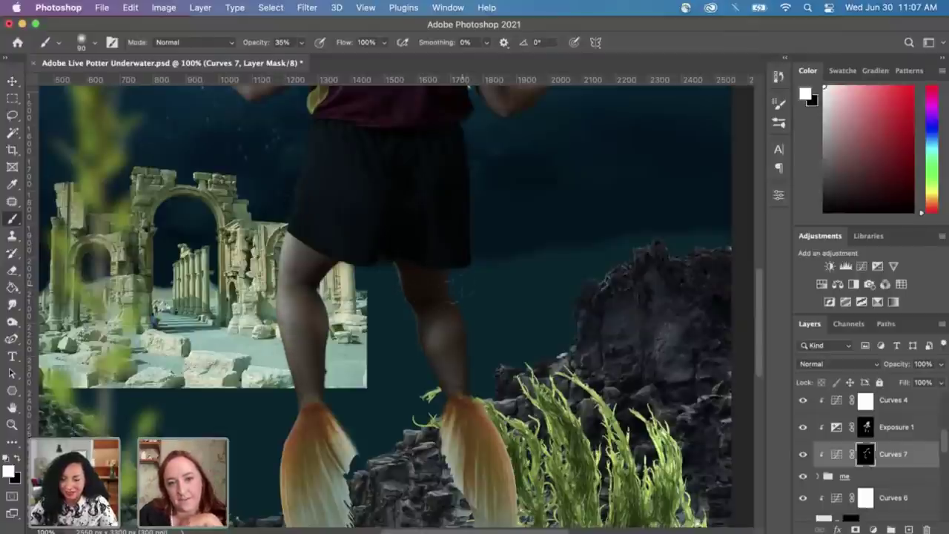
{"action": "left_click_drag", "start_coordinate": [401, 281], "coordinate": [427, 355]}
{"action": "left_click_drag", "start_coordinate": [477, 334], "coordinate": [480, 342]}
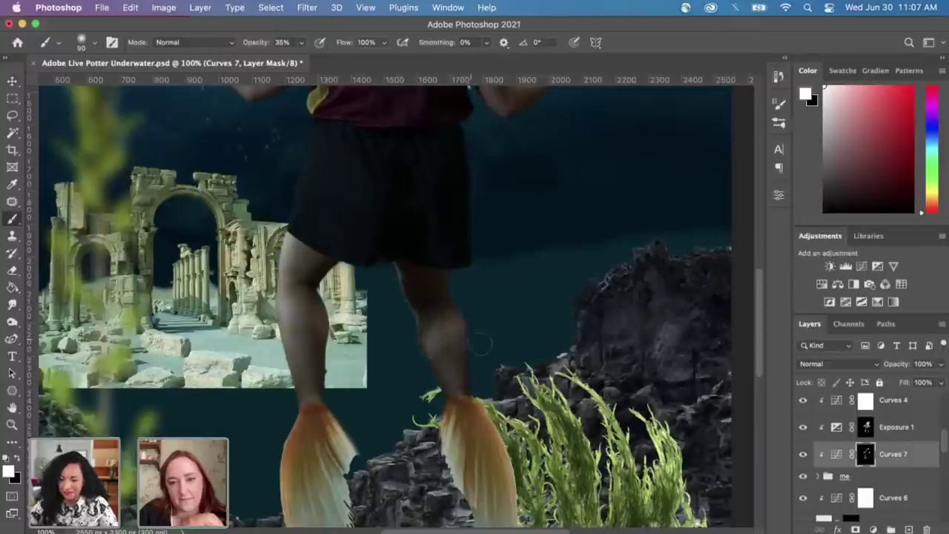
{"action": "left_click_drag", "start_coordinate": [446, 278], "coordinate": [448, 290]}
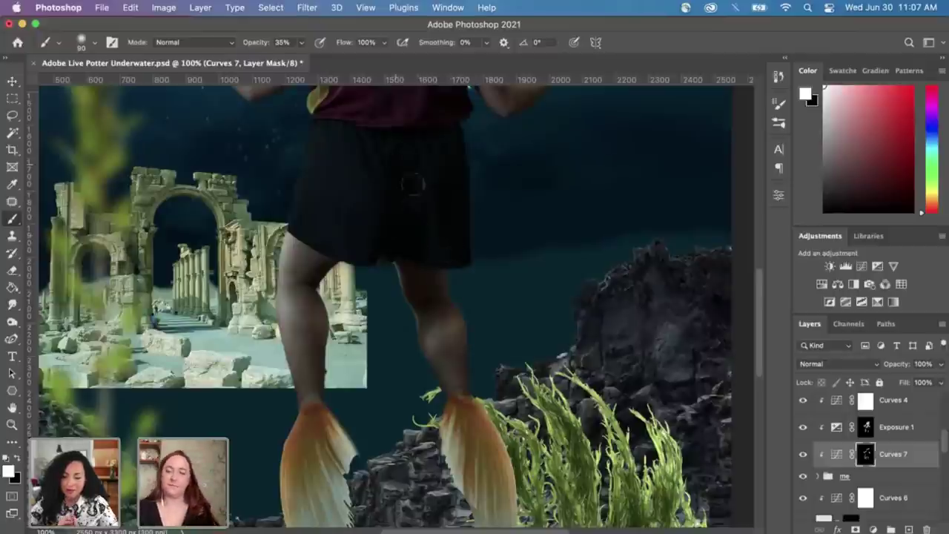
{"action": "left_click_drag", "start_coordinate": [470, 216], "coordinate": [436, 364]}
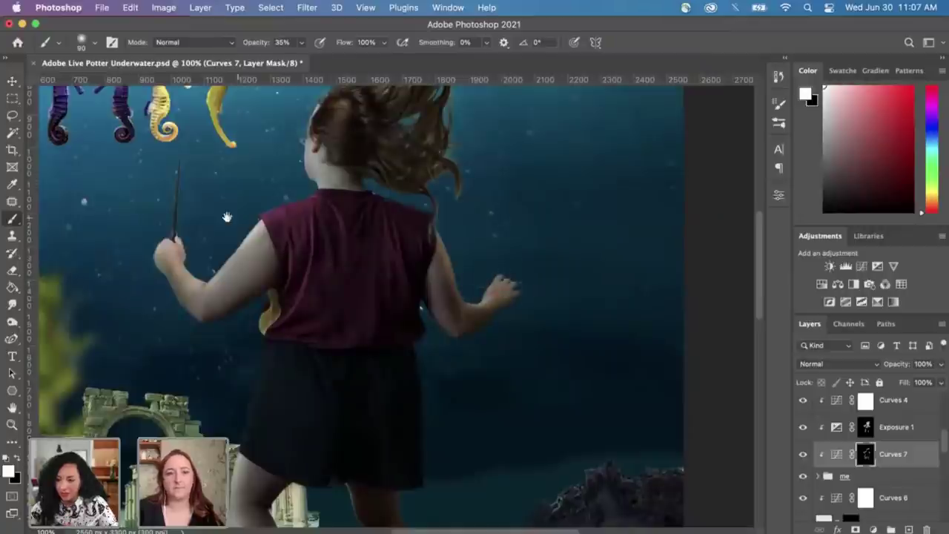
{"action": "left_click_drag", "start_coordinate": [227, 217], "coordinate": [244, 203]}
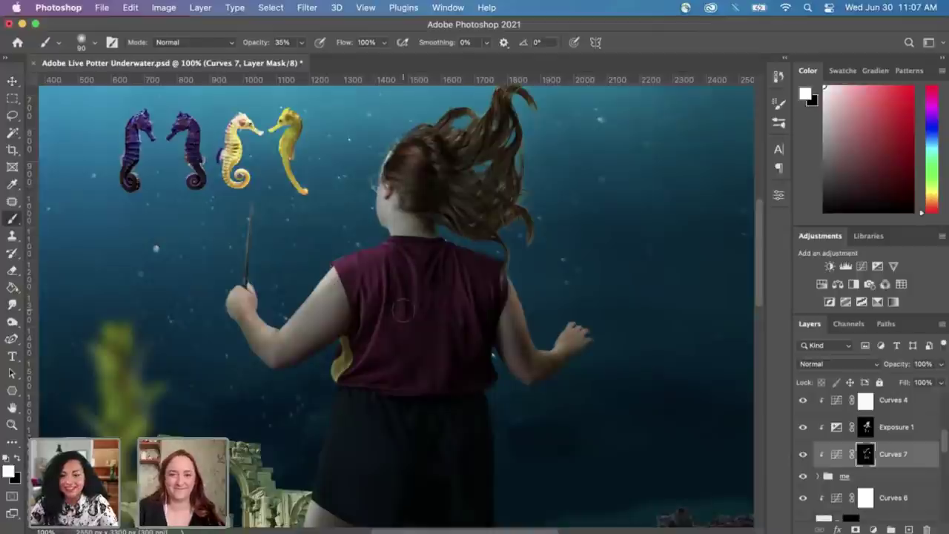
Step: Zoom out to 50% to see the full composite and select the girl's me group
{"action": "scroll", "coordinate": [416, 304], "scroll_direction": "down", "scroll_amount": 3}
{"action": "scroll", "coordinate": [408, 288], "scroll_direction": "down", "scroll_amount": 2}
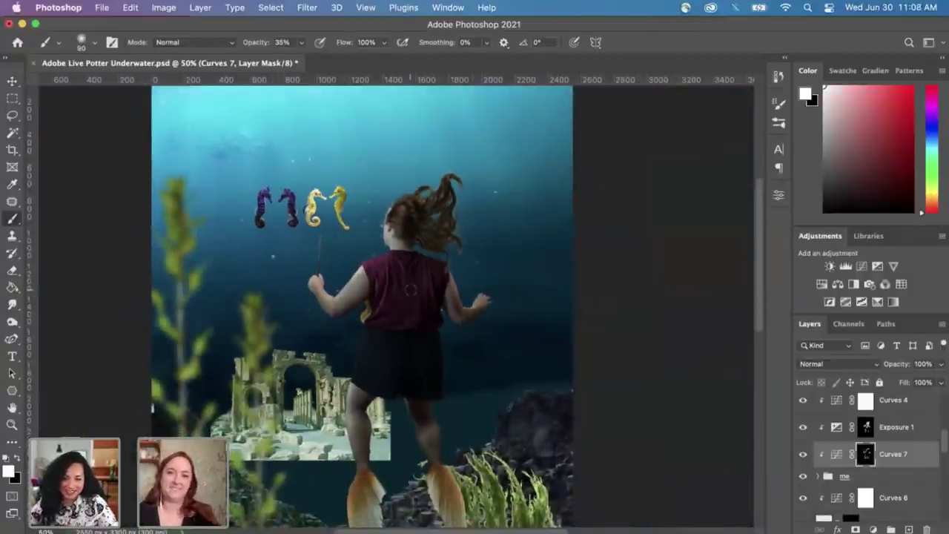
{"action": "scroll", "coordinate": [410, 291], "scroll_direction": "down", "scroll_amount": 2}
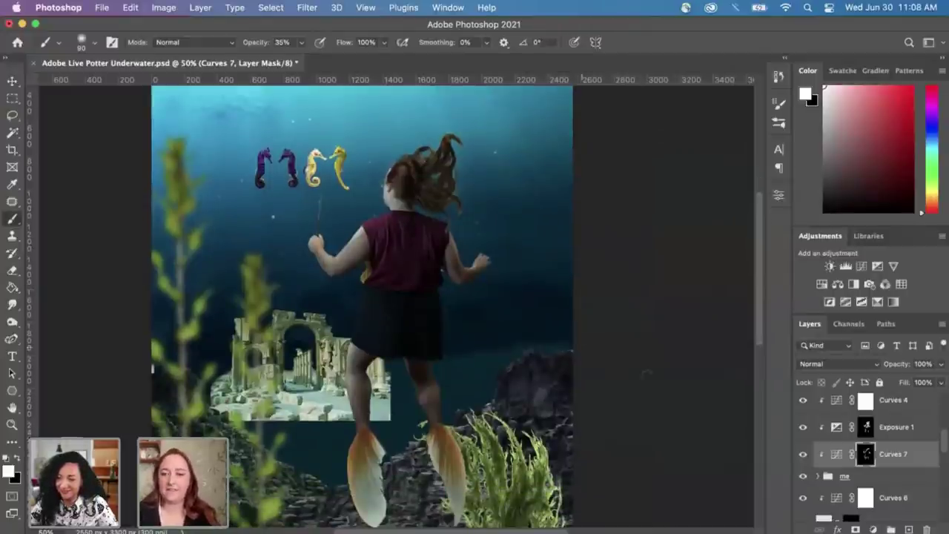
{"action": "left_click", "coordinate": [852, 477]}
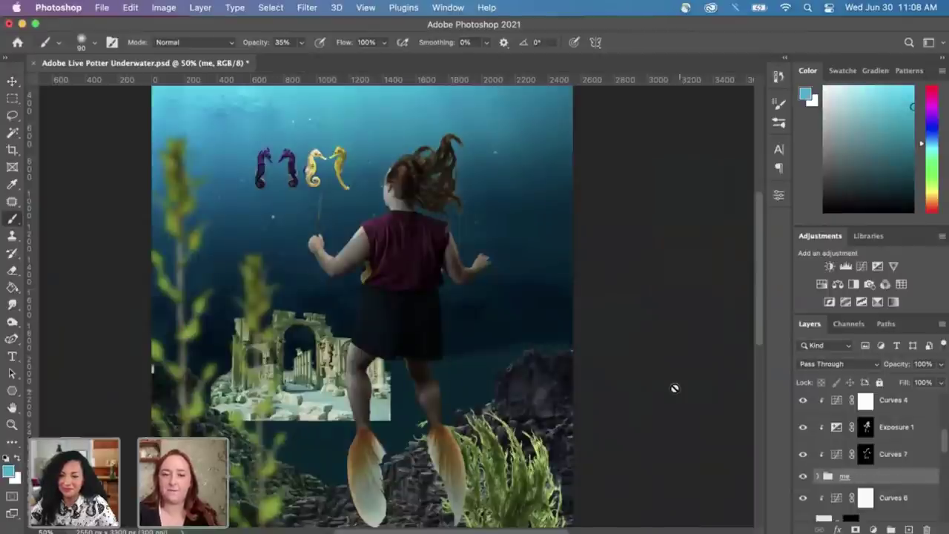
{"action": "scroll", "coordinate": [867, 480], "scroll_direction": "down", "scroll_amount": 1}
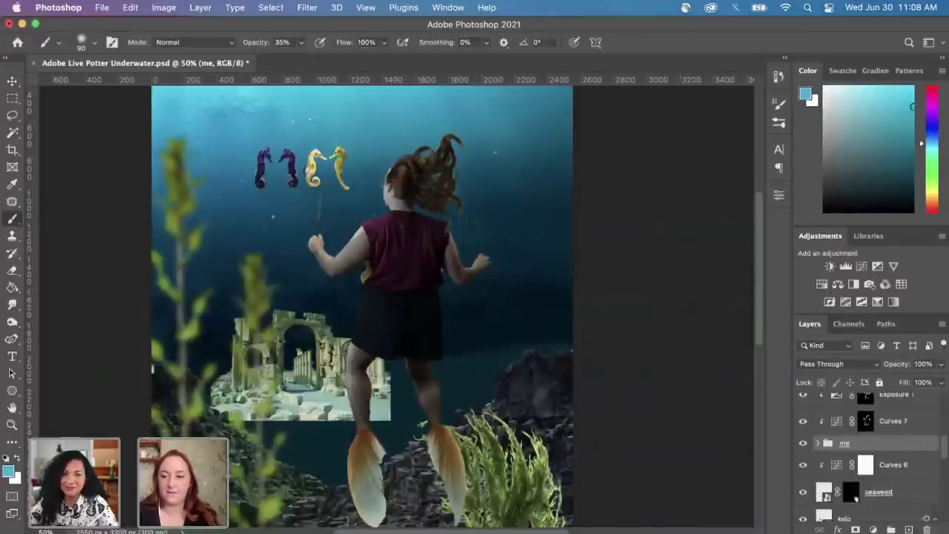
Step: Add Layer 4 above the me group and sample a deep water blue with the Eyedropper
{"action": "left_click", "coordinate": [909, 530]}
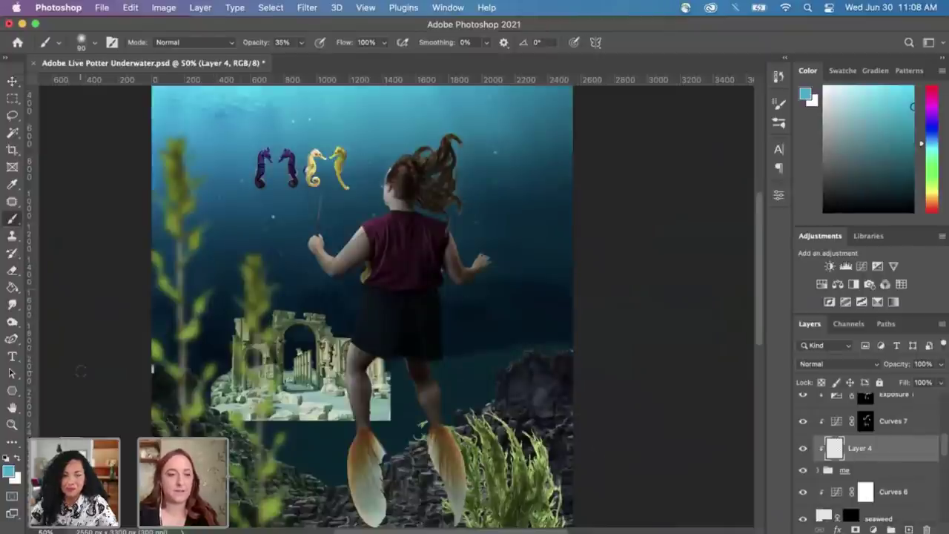
{"action": "scroll", "coordinate": [286, 343], "scroll_direction": "up", "scroll_amount": 3}
{"action": "key", "text": "i"}
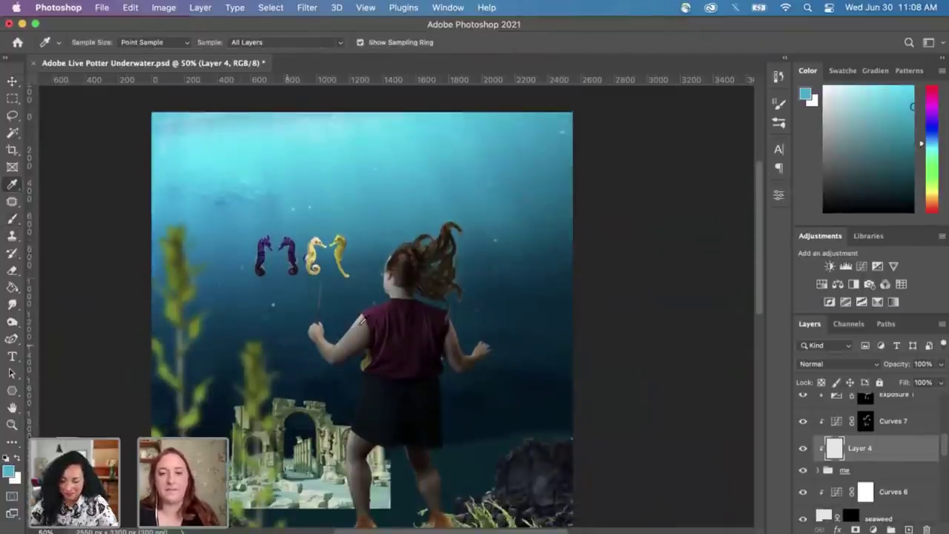
{"action": "left_click", "coordinate": [526, 263]}
{"action": "scroll", "coordinate": [445, 302], "scroll_direction": "down", "scroll_amount": 2}
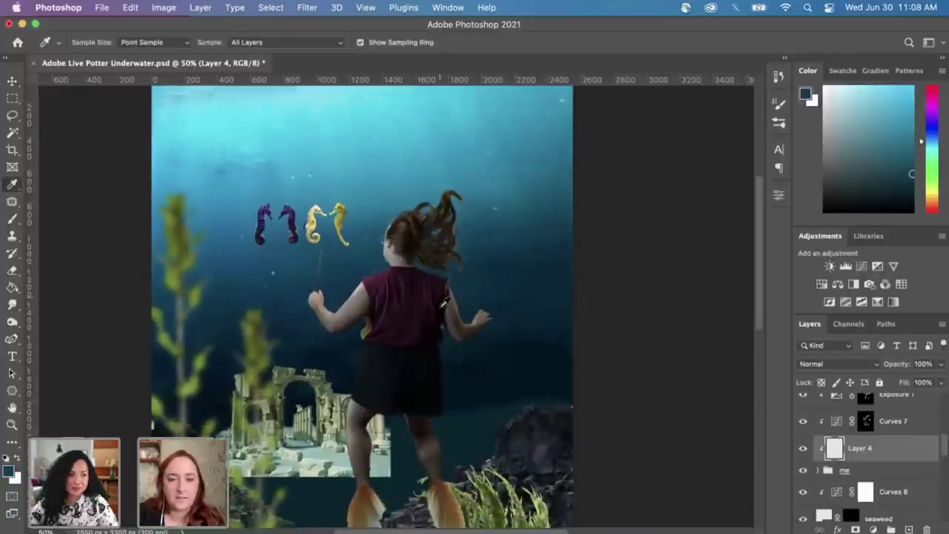
{"action": "scroll", "coordinate": [404, 299], "scroll_direction": "up", "scroll_amount": 3}
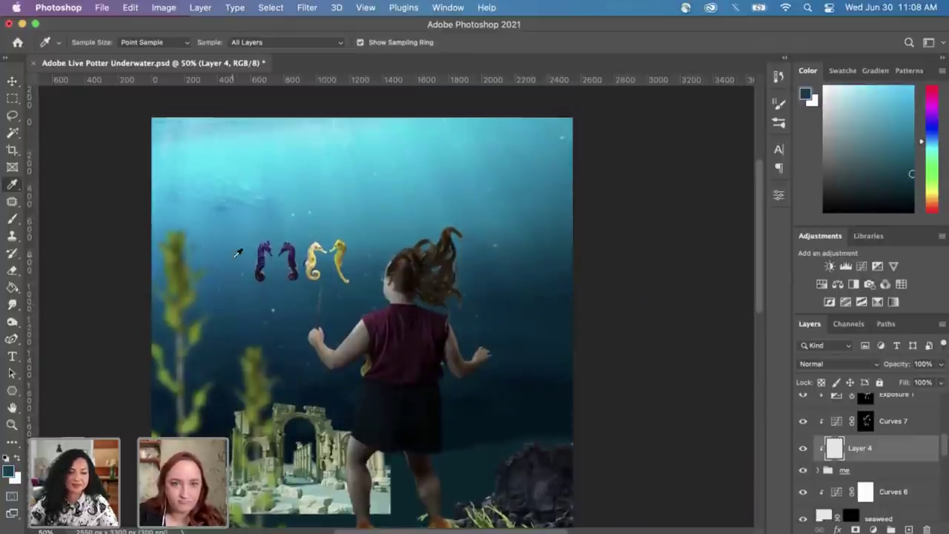
{"action": "mouse_move", "coordinate": [237, 252]}
{"action": "left_mouse_down"}
{"action": "mouse_move", "coordinate": [226, 241]}
{"action": "mouse_move", "coordinate": [241, 298]}
{"action": "left_mouse_up"}
Step: Switch to the Brush and enlarge it to 700 px
{"action": "key", "text": "b"}
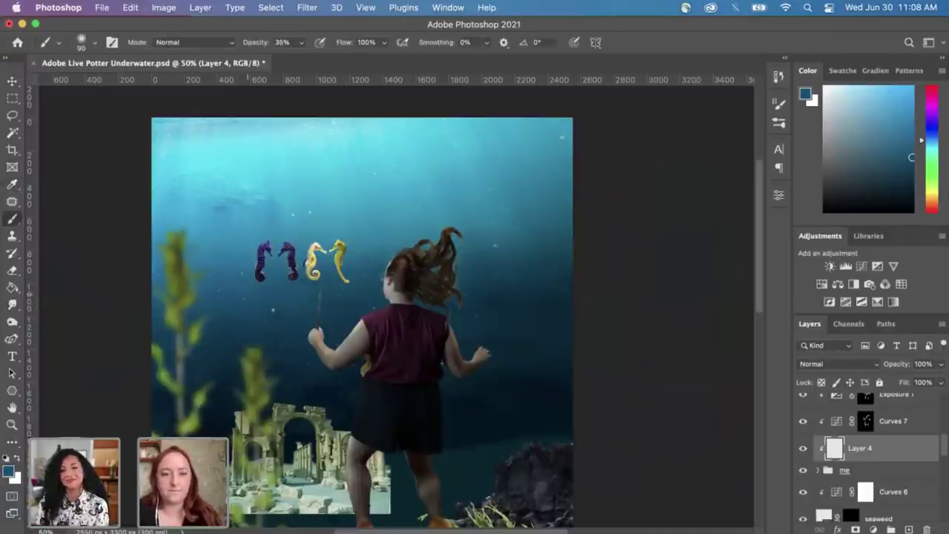
{"action": "key", "text": "bracketright"}
{"action": "key", "text": "bracketright"}
{"action": "key", "text": "bracketright"}
{"action": "key", "text": "bracketright"}
{"action": "key", "text": "bracketright"}
{"action": "key", "text": "bracketright"}
{"action": "key", "text": "bracketright"}
{"action": "key", "text": "bracketright"}
{"action": "key", "text": "bracketright"}
{"action": "key", "text": "bracketright"}
{"action": "key", "text": "bracketright"}
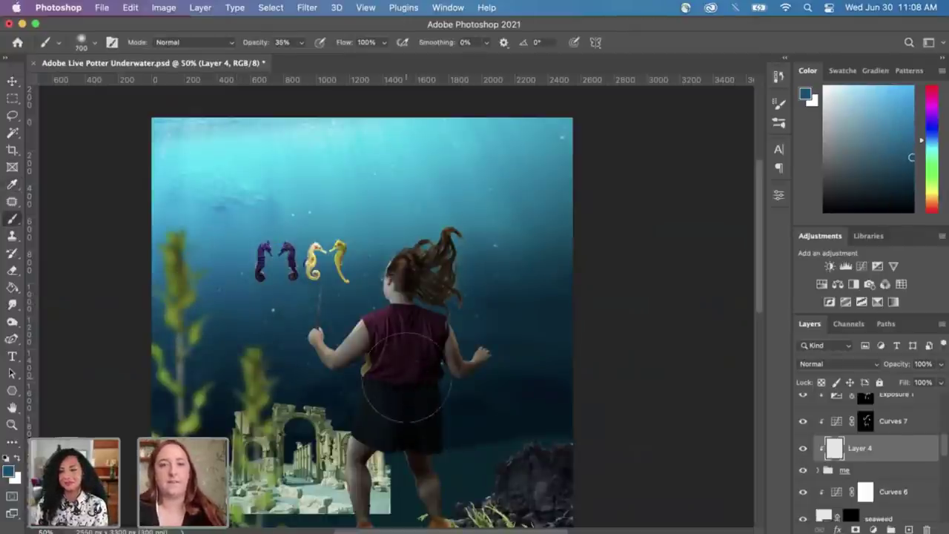
{"action": "scroll", "coordinate": [406, 377], "scroll_direction": "down", "scroll_amount": 1}
{"action": "scroll", "coordinate": [405, 378], "scroll_direction": "down", "scroll_amount": 2}
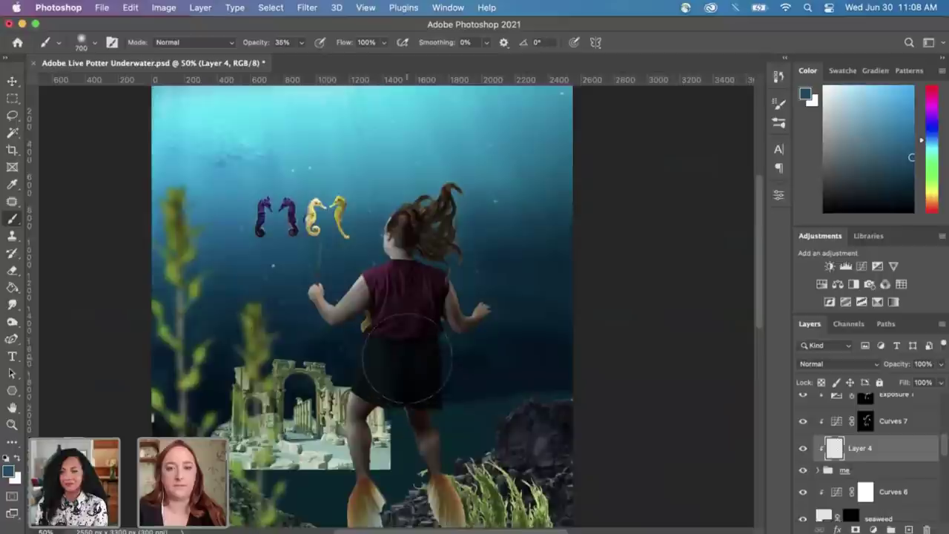
Step: At 100% brush opacity, paint blue over the girl's hair, torso and right arm
{"action": "left_click", "coordinate": [302, 43]}
{"action": "left_click_drag", "start_coordinate": [300, 58], "coordinate": [346, 57]}
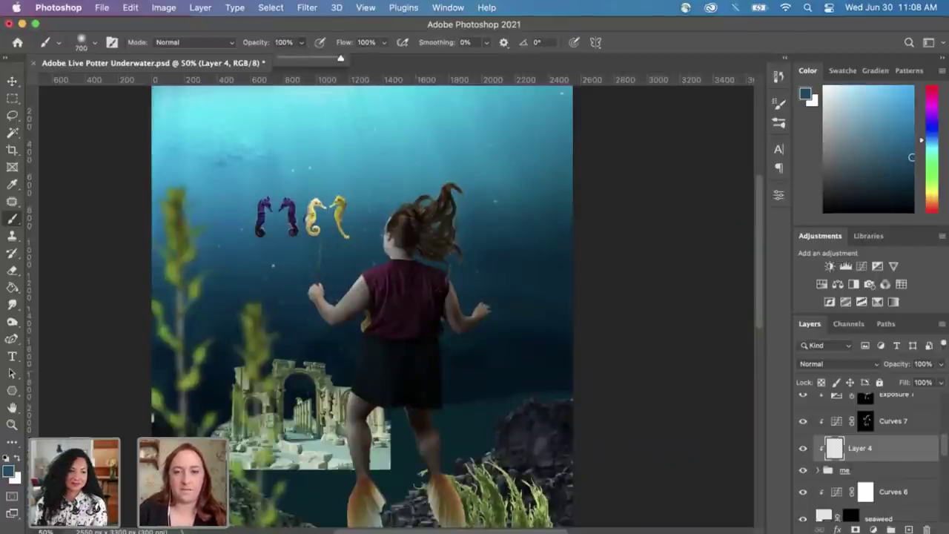
{"action": "mouse_move", "coordinate": [419, 223]}
{"action": "left_mouse_down"}
{"action": "mouse_move", "coordinate": [415, 304]}
{"action": "mouse_move", "coordinate": [371, 371]}
{"action": "mouse_move", "coordinate": [422, 459]}
{"action": "mouse_move", "coordinate": [367, 460]}
{"action": "mouse_move", "coordinate": [349, 348]}
{"action": "left_mouse_up"}
{"action": "left_click_drag", "start_coordinate": [452, 327], "coordinate": [471, 334]}
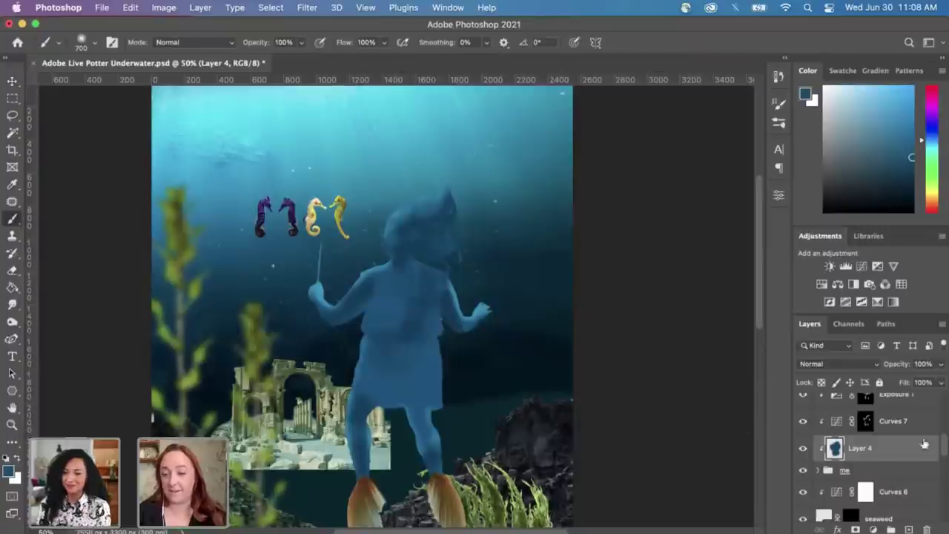
Step: Lower Layer 4's opacity to 13% for a faint blue haze
{"action": "left_click", "coordinate": [943, 364]}
{"action": "left_click_drag", "start_coordinate": [940, 380], "coordinate": [893, 387]}
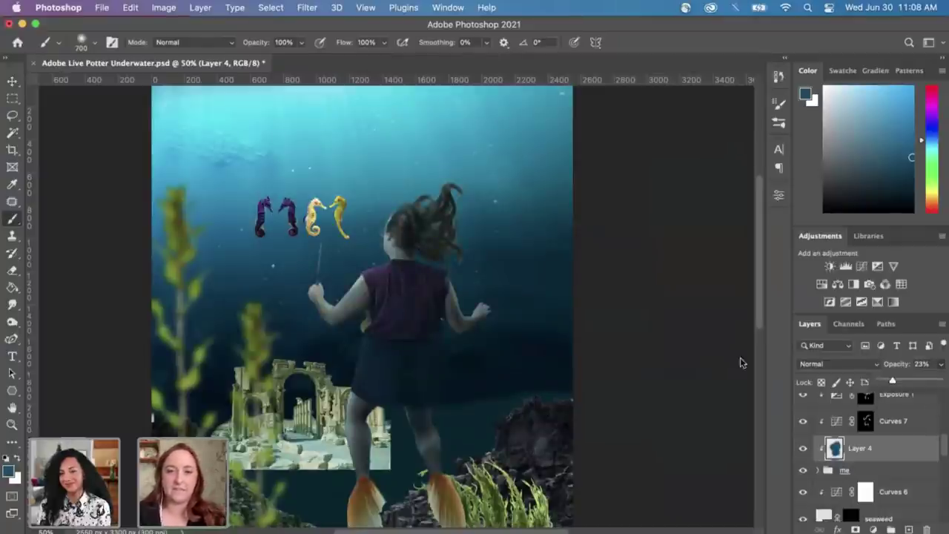
{"action": "scroll", "coordinate": [454, 280], "scroll_direction": "down", "scroll_amount": 3}
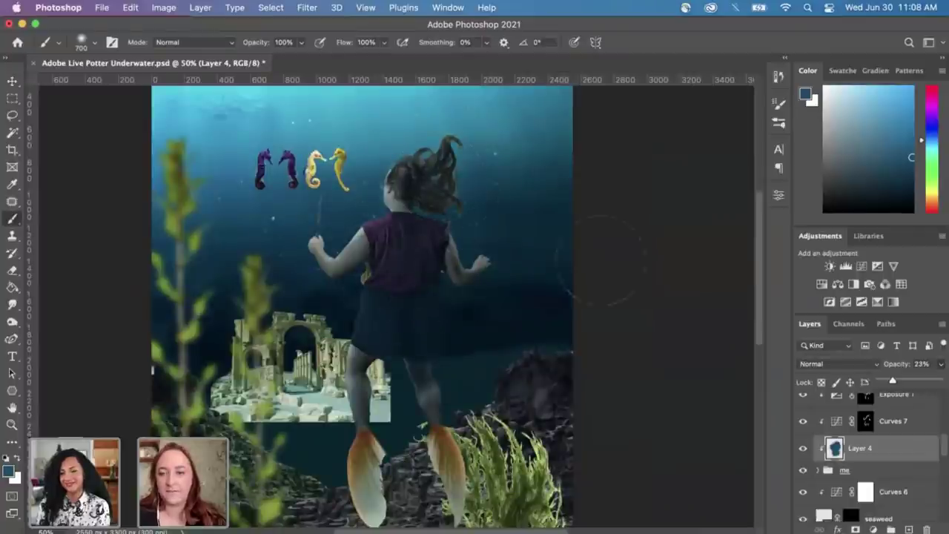
{"action": "mouse_move", "coordinate": [893, 382]}
{"action": "left_mouse_down"}
{"action": "mouse_move", "coordinate": [876, 382]}
{"action": "mouse_move", "coordinate": [889, 383]}
{"action": "left_mouse_up"}
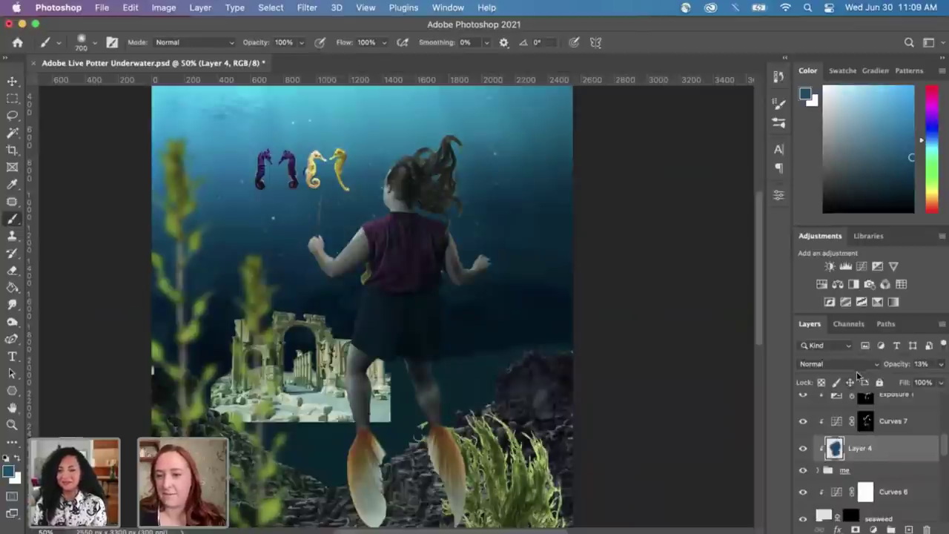
Step: Switch Layer 4's blue tint to Soft Light and tune its opacity to about 40%
{"action": "left_click", "coordinate": [857, 364]}
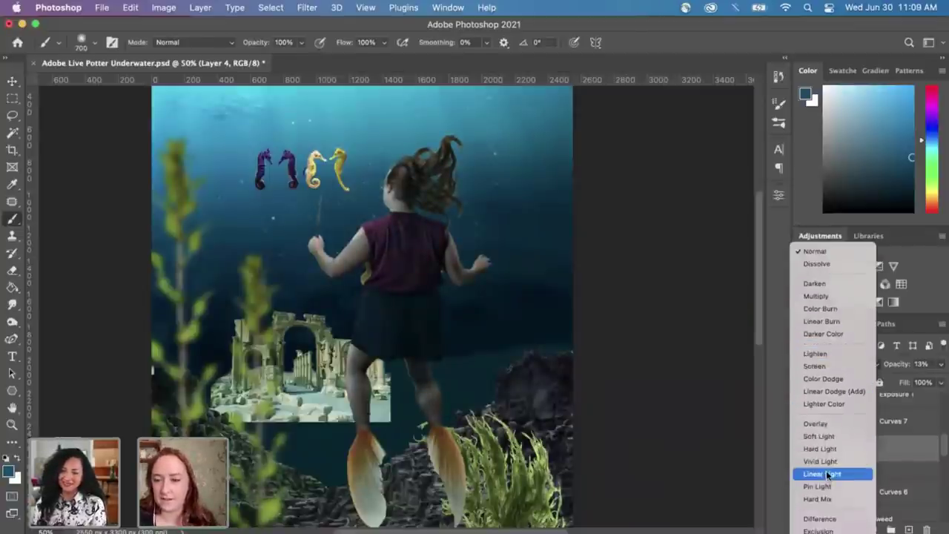
{"action": "left_click", "coordinate": [824, 437]}
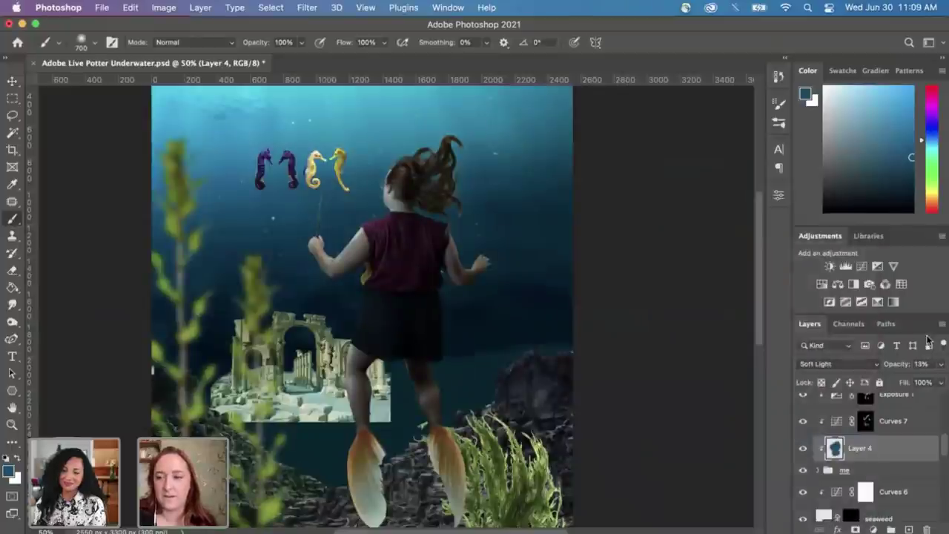
{"action": "left_click", "coordinate": [941, 364]}
{"action": "mouse_move", "coordinate": [887, 383]}
{"action": "left_mouse_down"}
{"action": "mouse_move", "coordinate": [914, 383]}
{"action": "mouse_move", "coordinate": [870, 374]}
{"action": "left_mouse_up"}
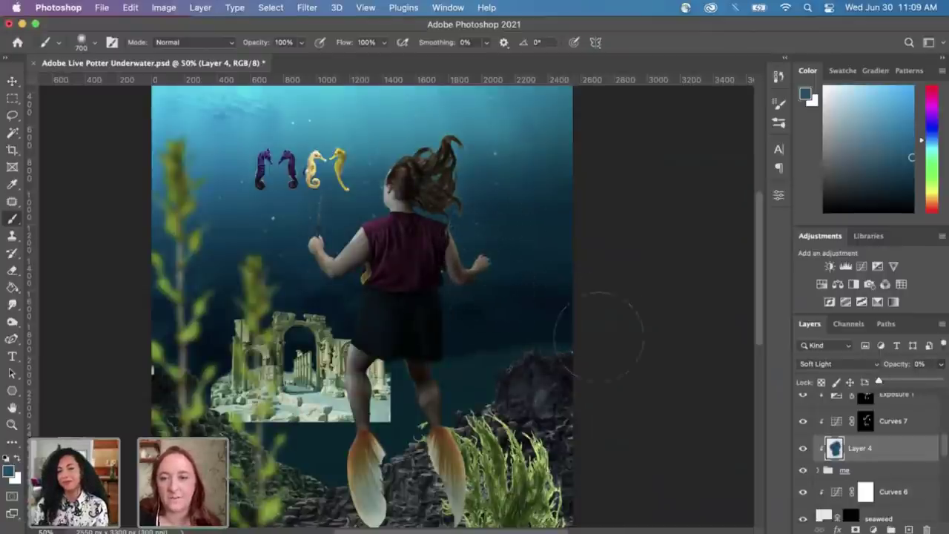
{"action": "left_click_drag", "start_coordinate": [881, 381], "coordinate": [905, 384]}
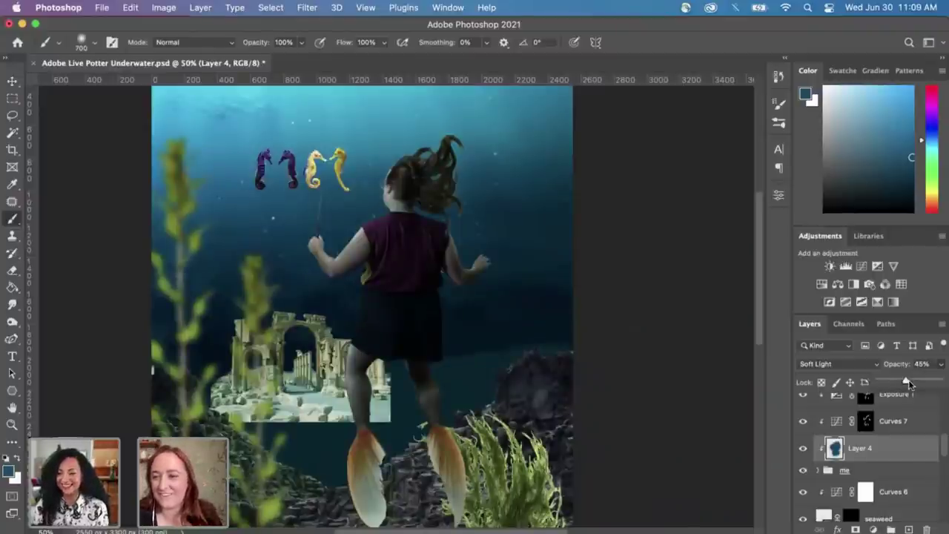
{"action": "mouse_move", "coordinate": [909, 382]}
{"action": "left_mouse_down"}
{"action": "mouse_move", "coordinate": [874, 379]}
{"action": "mouse_move", "coordinate": [905, 383]}
{"action": "left_mouse_up"}
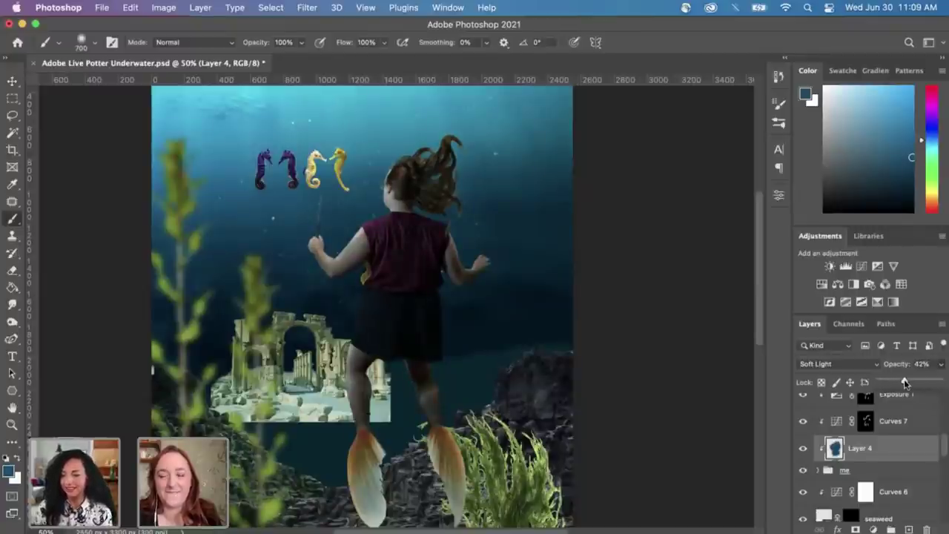
{"action": "left_click_drag", "start_coordinate": [905, 383], "coordinate": [904, 382]}
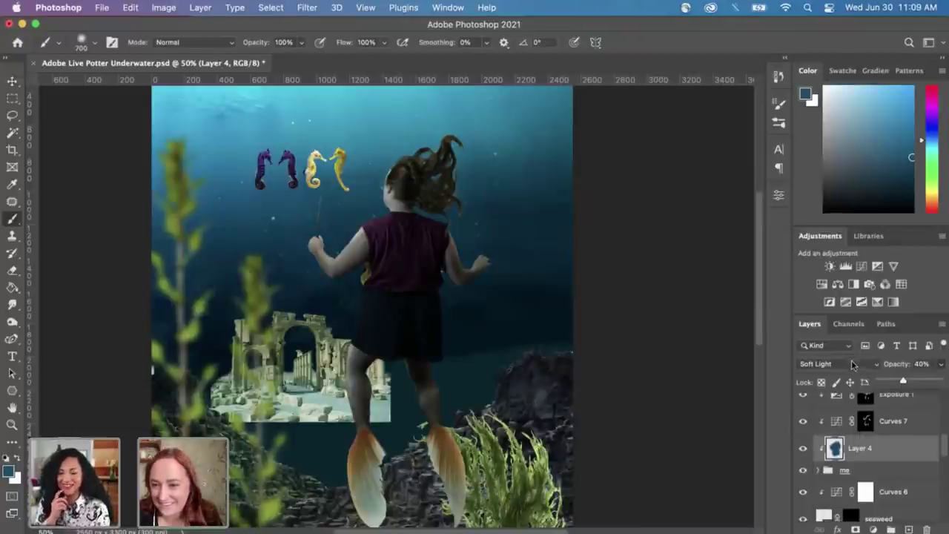
Step: Try Overlay blending on Layer 4 with opacity lowered to 30%
{"action": "left_click", "coordinate": [853, 364]}
{"action": "left_click", "coordinate": [847, 353]}
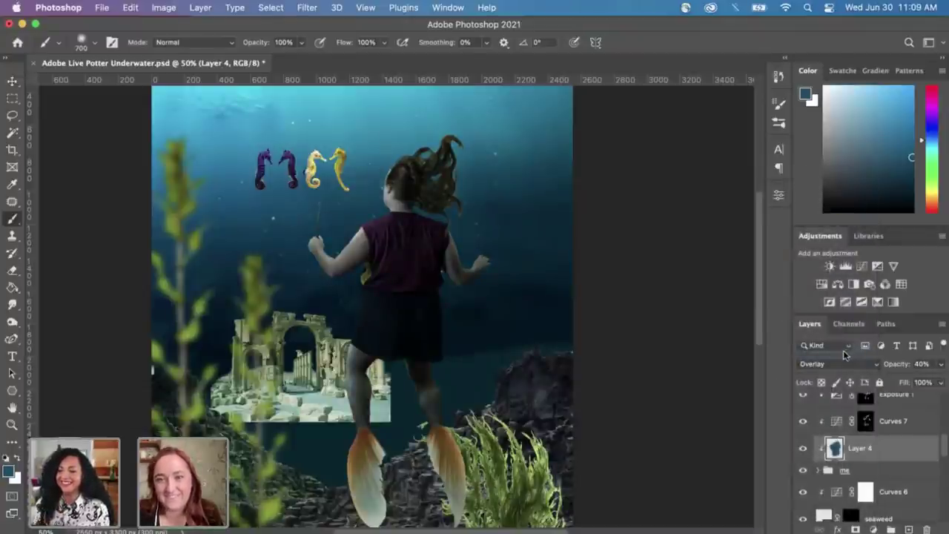
{"action": "left_click", "coordinate": [840, 364]}
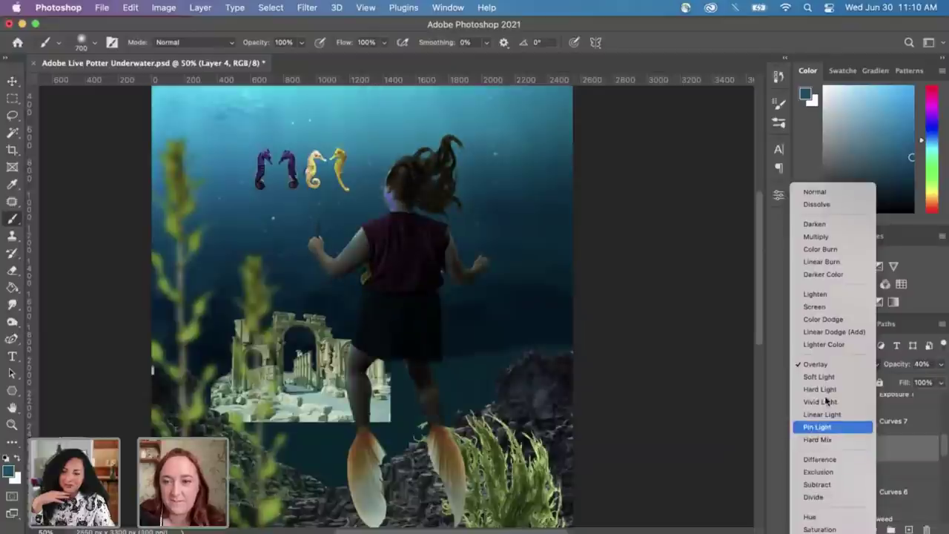
{"action": "left_click", "coordinate": [830, 367]}
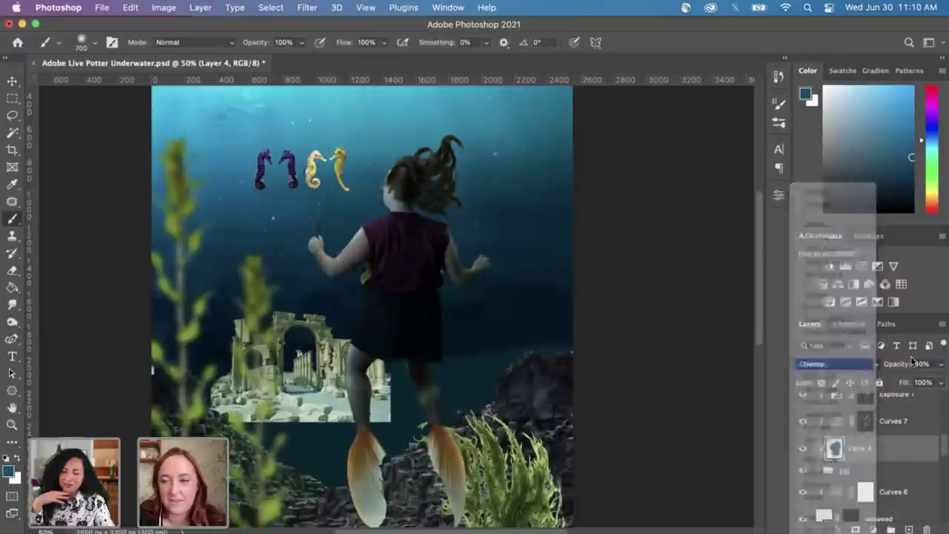
{"action": "left_click", "coordinate": [941, 364]}
{"action": "left_click_drag", "start_coordinate": [918, 381], "coordinate": [895, 382]}
Step: Return Layer 4 to Normal blending at about 10% opacity and select the fins group
{"action": "left_click", "coordinate": [871, 363]}
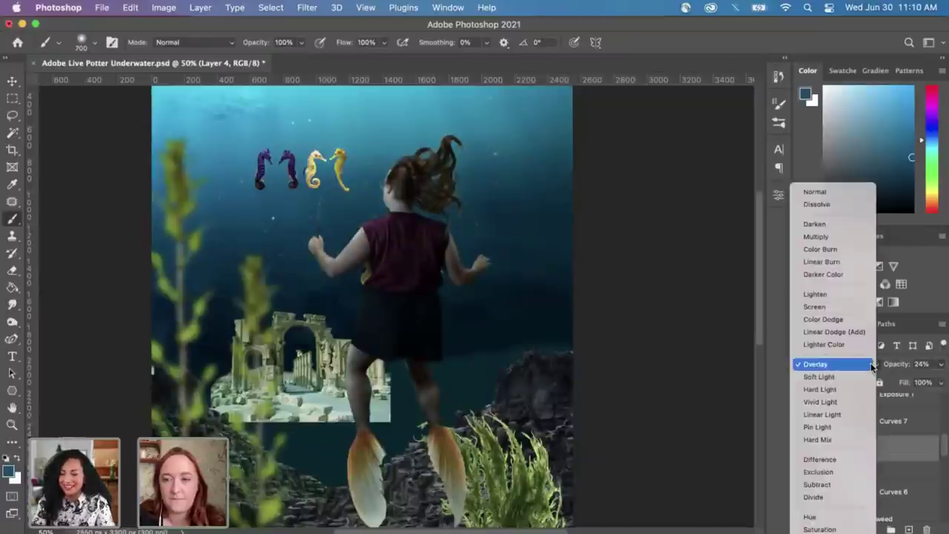
{"action": "left_click", "coordinate": [850, 192]}
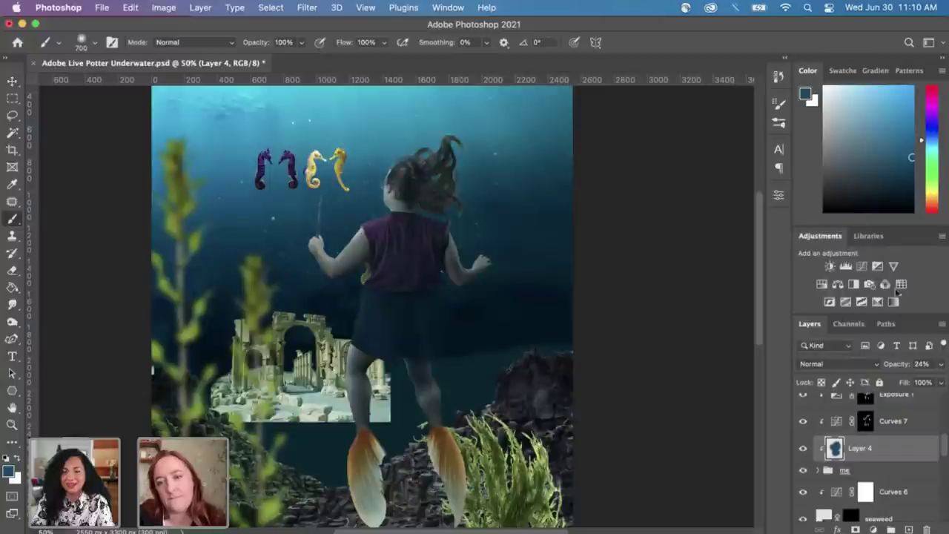
{"action": "left_click", "coordinate": [941, 364]}
{"action": "left_click_drag", "start_coordinate": [921, 382], "coordinate": [885, 382]}
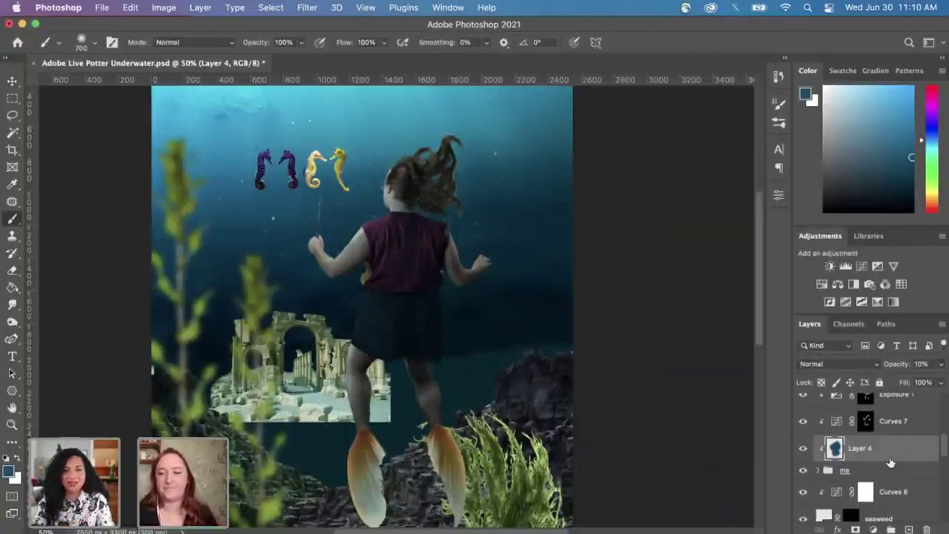
{"action": "scroll", "coordinate": [875, 486], "scroll_direction": "up", "scroll_amount": 3}
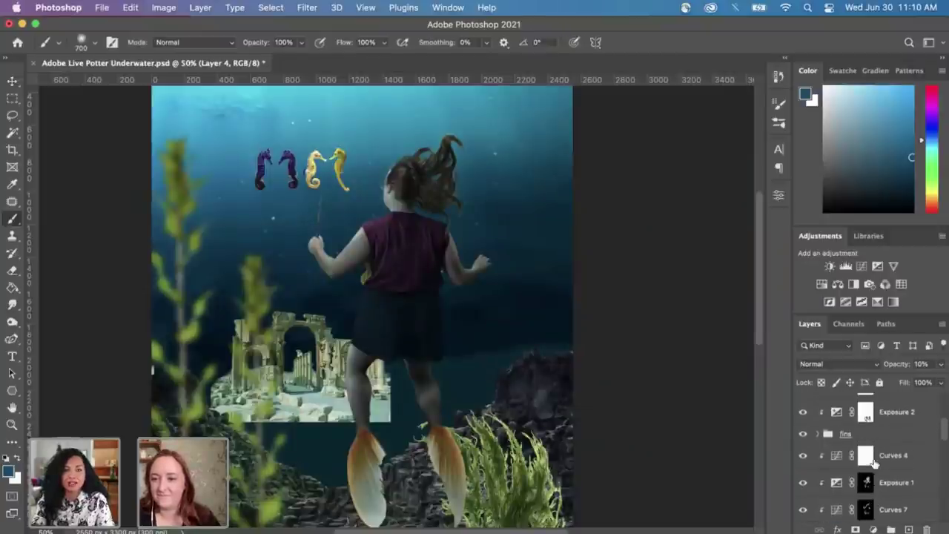
{"action": "left_click", "coordinate": [868, 413]}
{"action": "left_click", "coordinate": [873, 434]}
Step: Add a new layer above the fins group, paint dark blue over both fins, fade to 26%
{"action": "left_click", "coordinate": [910, 529]}
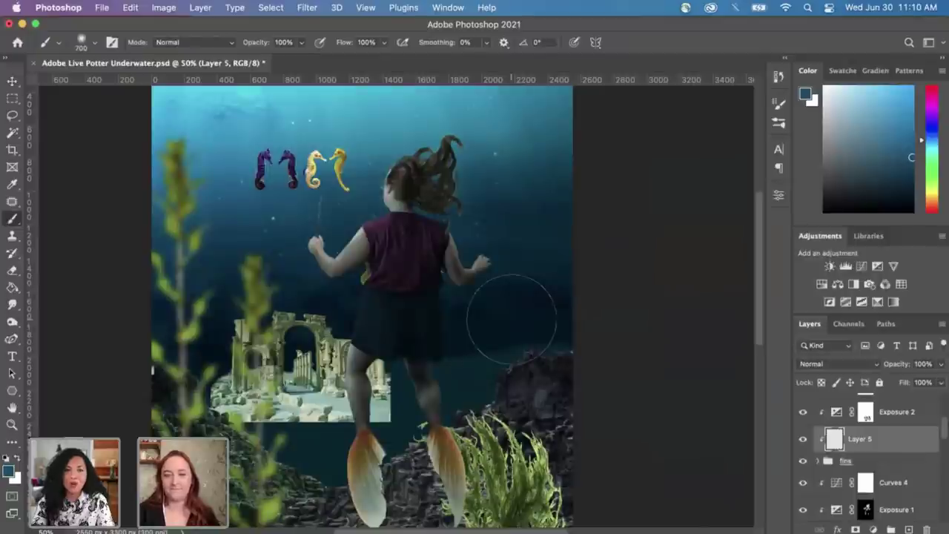
{"action": "scroll", "coordinate": [333, 460], "scroll_direction": "down", "scroll_amount": 5}
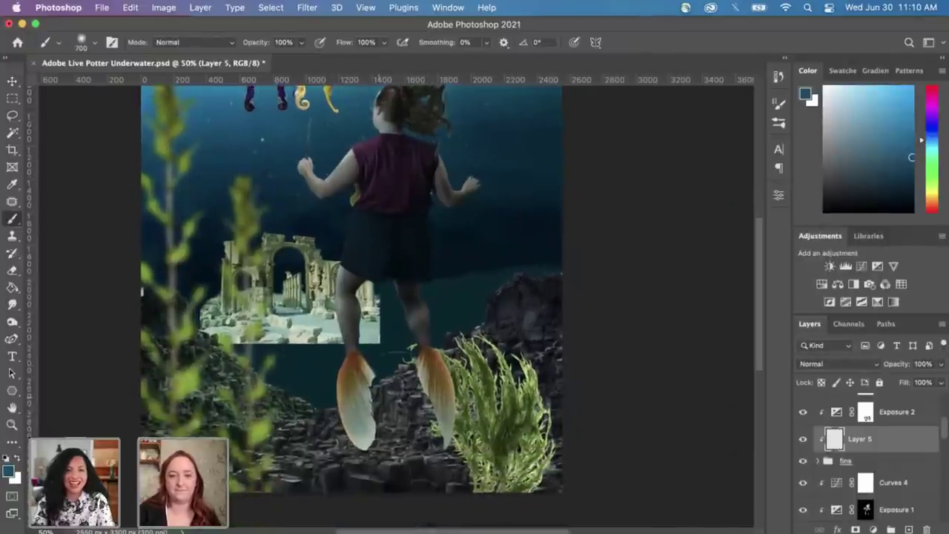
{"action": "left_click_drag", "start_coordinate": [356, 397], "coordinate": [389, 396]}
{"action": "mouse_move", "coordinate": [387, 362]}
{"action": "left_mouse_down"}
{"action": "mouse_move", "coordinate": [442, 415]}
{"action": "mouse_move", "coordinate": [437, 386]}
{"action": "left_mouse_up"}
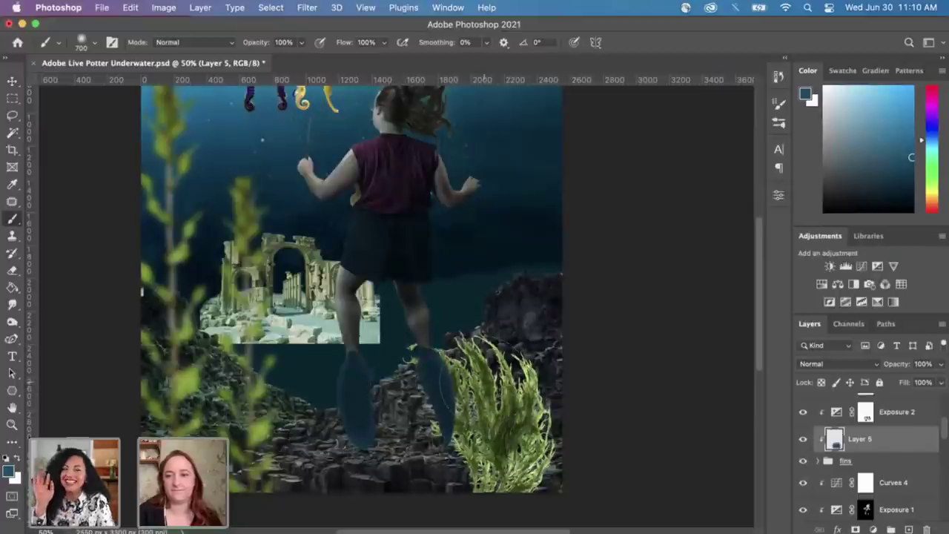
{"action": "left_click", "coordinate": [941, 365]}
{"action": "mouse_move", "coordinate": [942, 370]}
{"action": "left_mouse_down"}
{"action": "mouse_move", "coordinate": [933, 382]}
{"action": "mouse_move", "coordinate": [887, 384]}
{"action": "mouse_move", "coordinate": [895, 384]}
{"action": "left_mouse_up"}
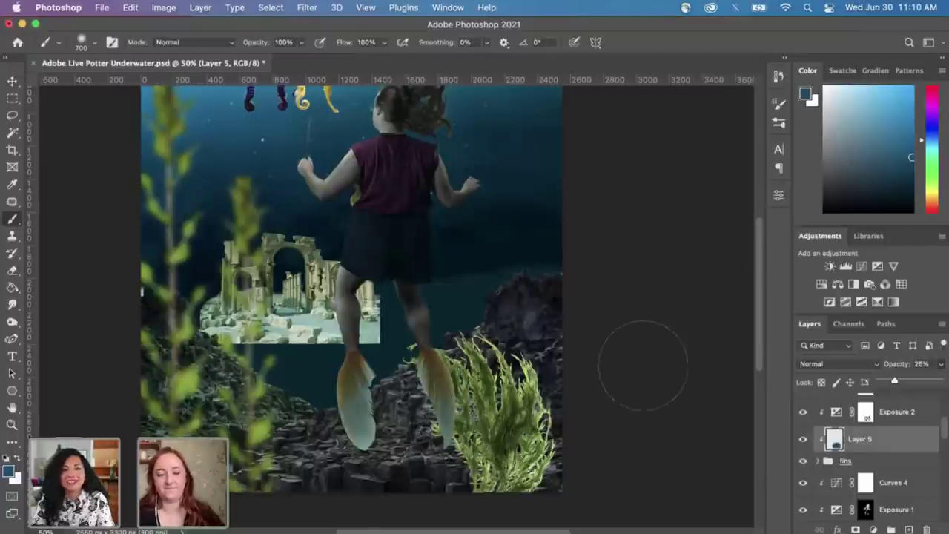
Step: Zoom to 100% on the fins, expand the fins group, and hide the right fin layer
{"action": "key", "text": "super+equal"}
{"action": "key", "text": "super+equal"}
{"action": "key", "text": "super+equal"}
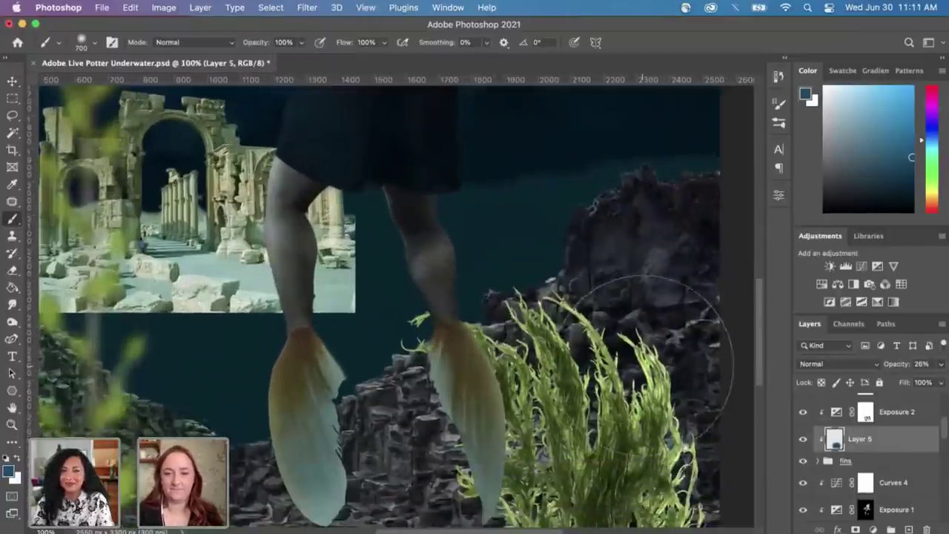
{"action": "scroll", "coordinate": [638, 326], "scroll_direction": "left", "scroll_amount": 3}
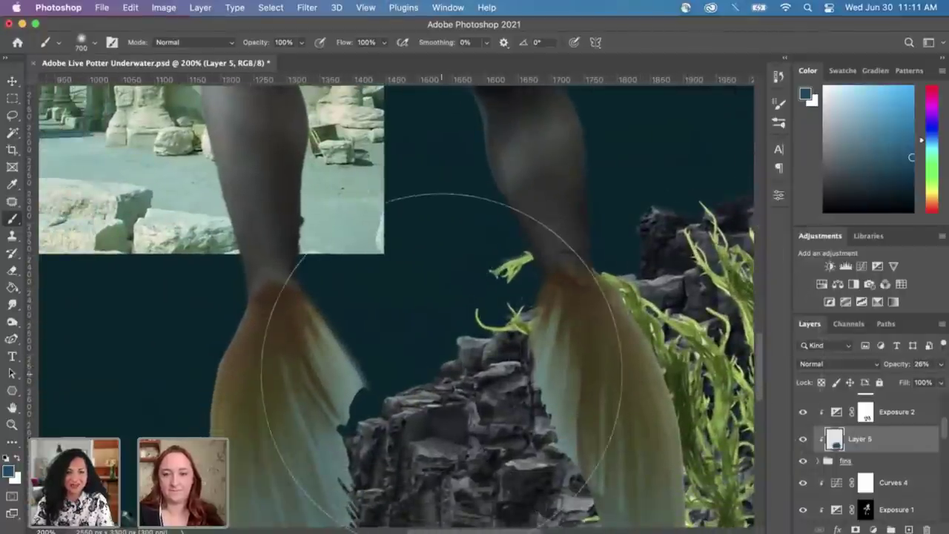
{"action": "scroll", "coordinate": [876, 479], "scroll_direction": "down", "scroll_amount": 1}
{"action": "scroll", "coordinate": [876, 479], "scroll_direction": "down", "scroll_amount": 1}
{"action": "left_click", "coordinate": [818, 438]}
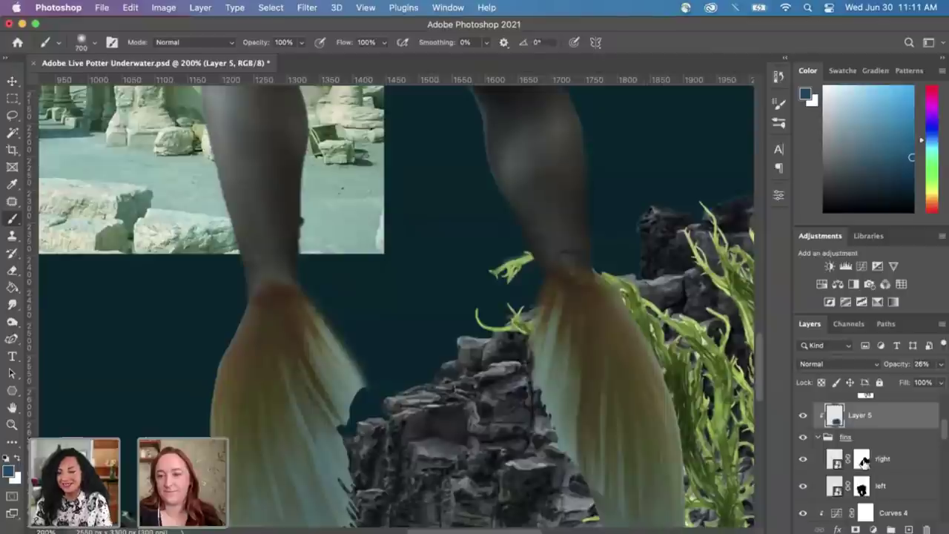
{"action": "scroll", "coordinate": [816, 442], "scroll_direction": "down", "scroll_amount": 2}
{"action": "left_click", "coordinate": [803, 432]}
Step: Show the right fin again and paint on its mask near the seaweed with a size 45 brush
{"action": "left_click", "coordinate": [802, 433]}
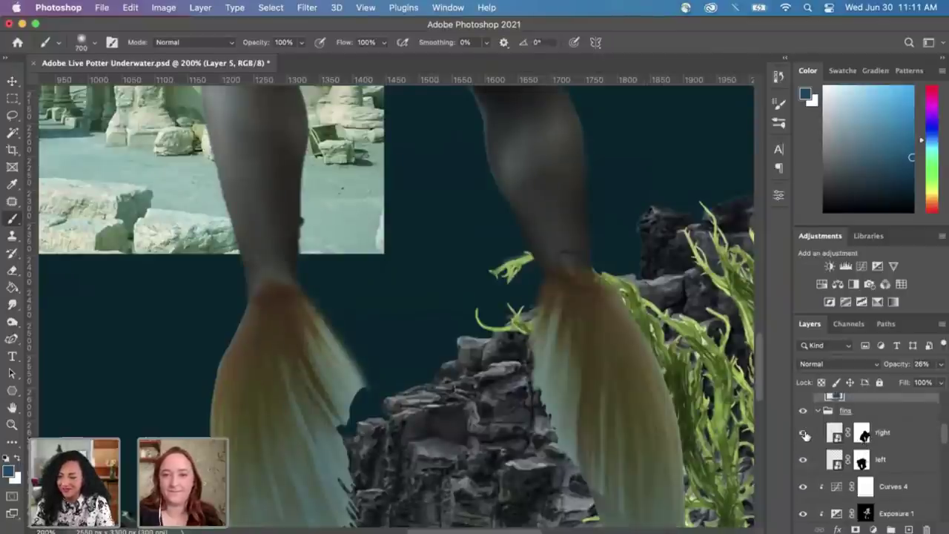
{"action": "left_click", "coordinate": [862, 434]}
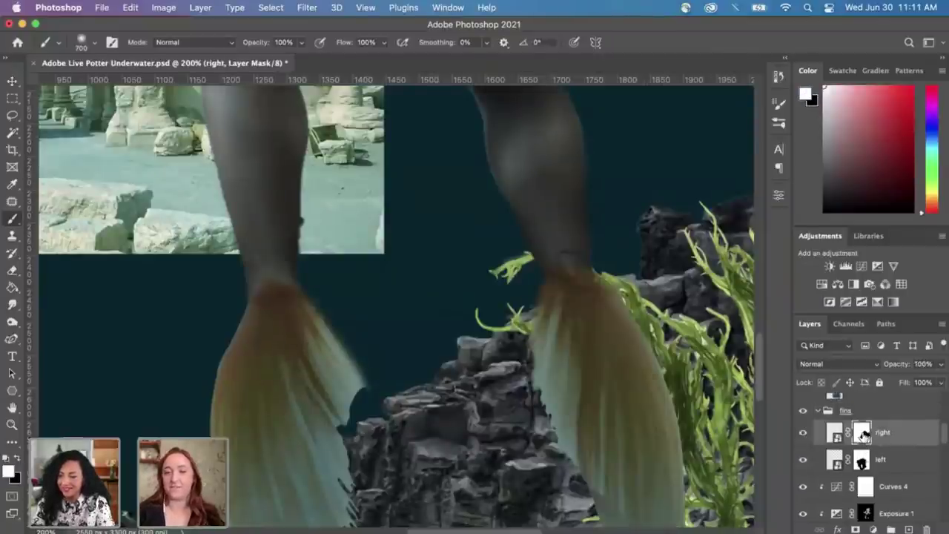
{"action": "key", "text": "bracketright"}
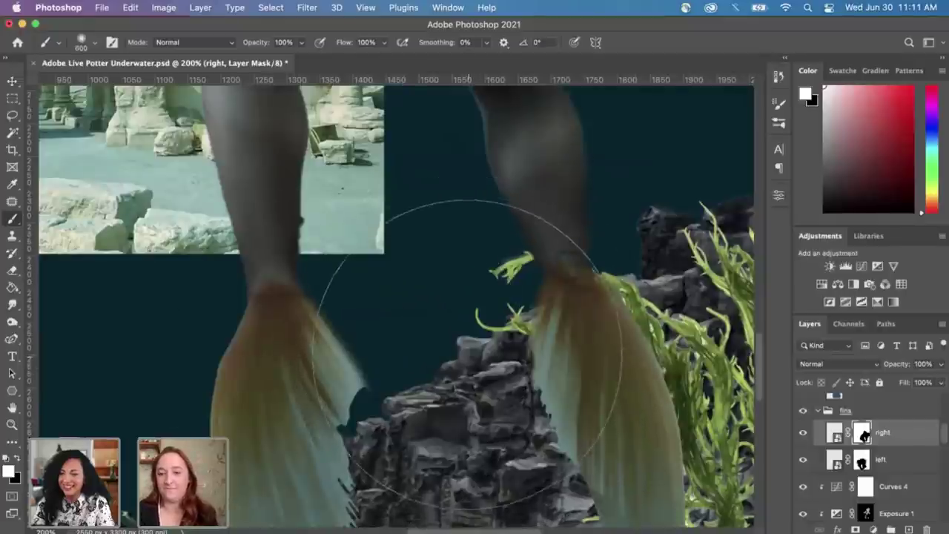
{"action": "key", "text": "bracketleft"}
{"action": "key", "text": "bracketleft"}
{"action": "key", "text": "bracketleft"}
{"action": "key", "text": "bracketleft"}
{"action": "key", "text": "bracketleft"}
{"action": "key", "text": "bracketleft"}
{"action": "key", "text": "bracketleft"}
{"action": "key", "text": "bracketleft"}
{"action": "key", "text": "bracketleft"}
{"action": "key", "text": "bracketleft"}
{"action": "key", "text": "bracketleft"}
{"action": "key", "text": "bracketleft"}
{"action": "key", "text": "bracketleft"}
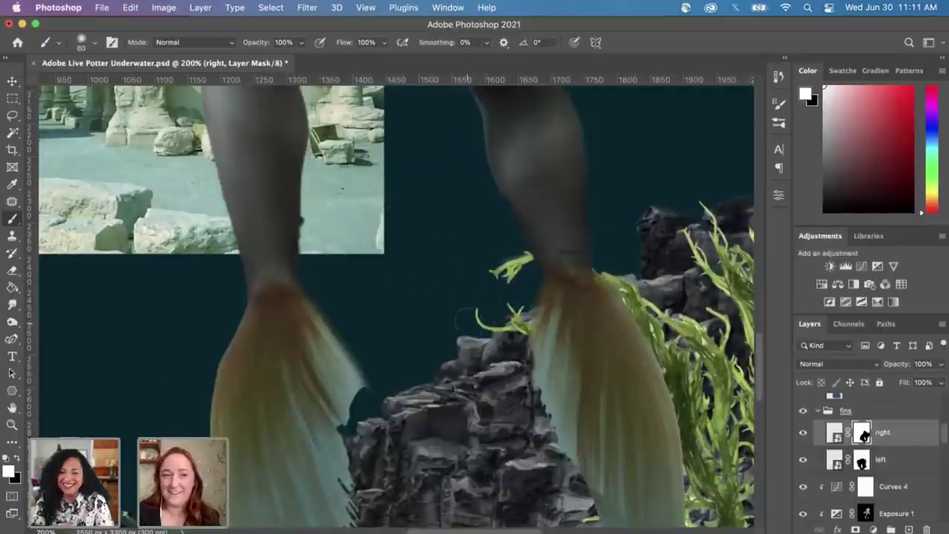
{"action": "key", "text": "bracketleft"}
{"action": "key", "text": "bracketleft"}
{"action": "key", "text": "bracketleft"}
{"action": "key", "text": "bracketleft"}
{"action": "left_click_drag", "start_coordinate": [552, 291], "coordinate": [440, 307]}
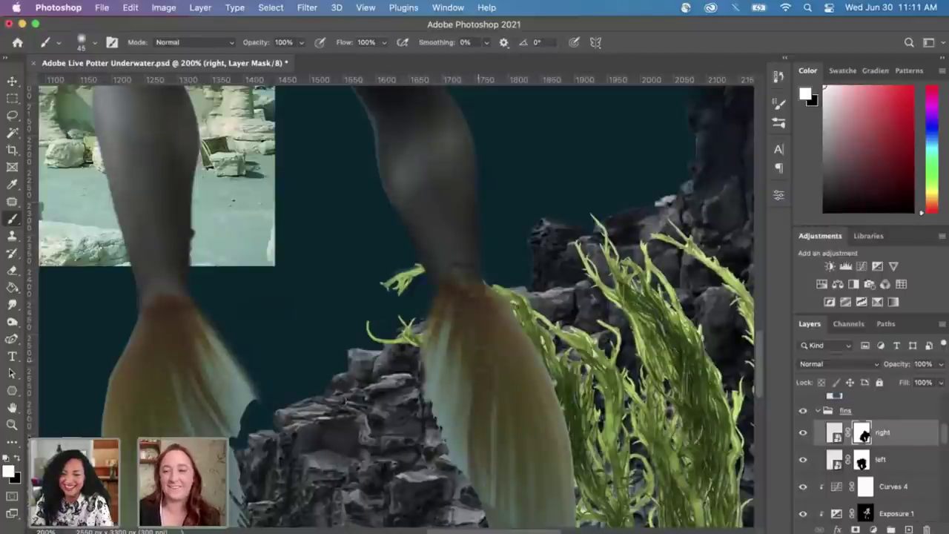
{"action": "mouse_move", "coordinate": [412, 291]}
{"action": "left_mouse_down"}
{"action": "mouse_move", "coordinate": [420, 308]}
{"action": "mouse_move", "coordinate": [415, 298]}
{"action": "mouse_move", "coordinate": [408, 309]}
{"action": "left_mouse_up"}
Step: Switch to black, lower brush opacity to 16%, and target the left fin's layer mask
{"action": "key", "text": "x"}
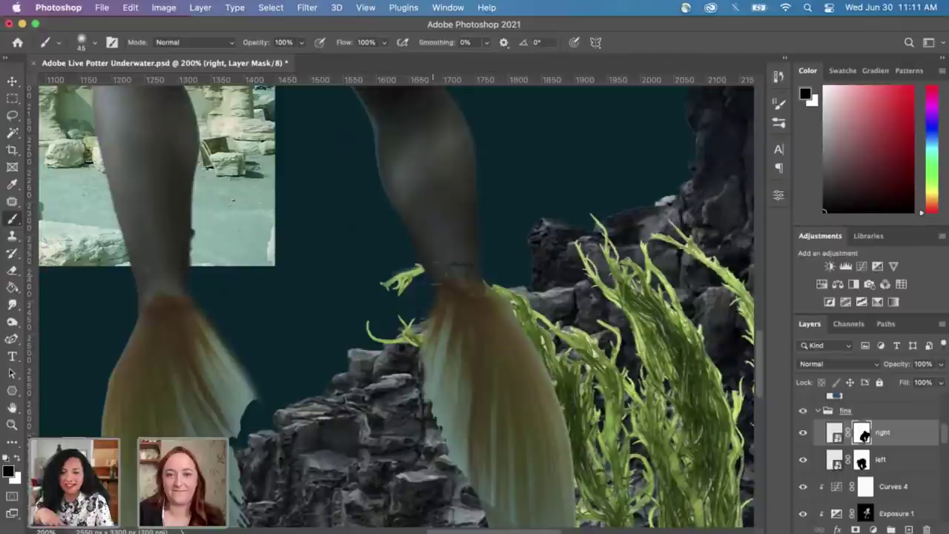
{"action": "left_click", "coordinate": [301, 43]}
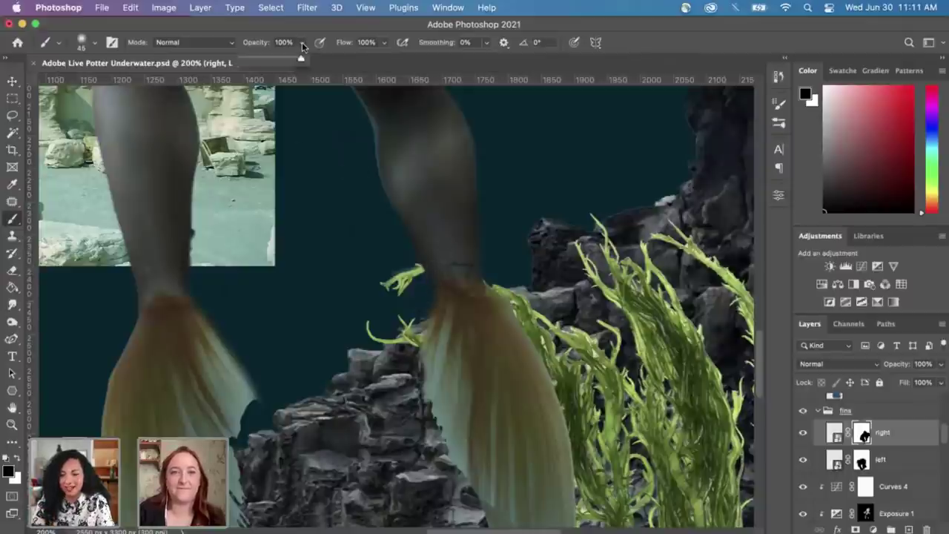
{"action": "left_click_drag", "start_coordinate": [303, 59], "coordinate": [254, 63]}
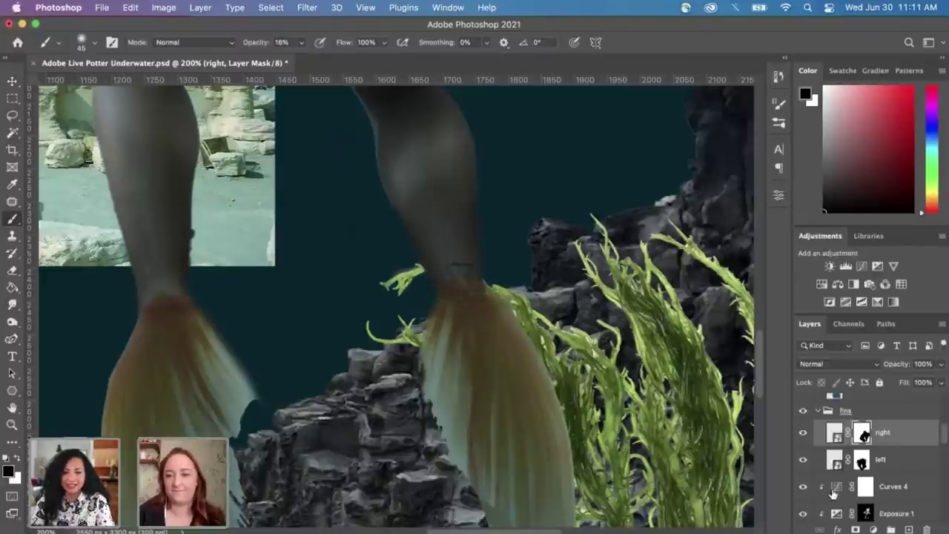
{"action": "left_click", "coordinate": [862, 462]}
{"action": "left_click", "coordinate": [801, 461]}
{"action": "left_click", "coordinate": [802, 459]}
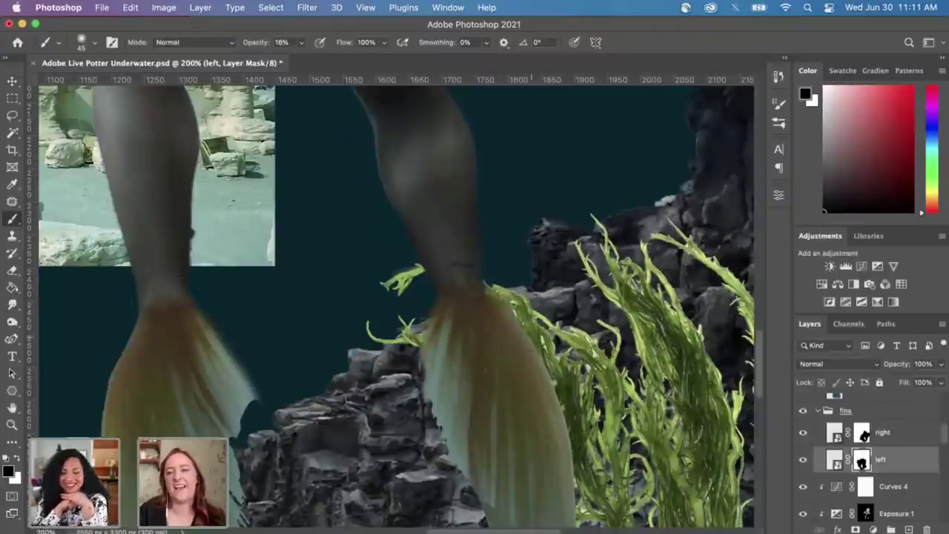
Step: Switch the brush to white and target the left fin's layer mask
{"action": "scroll", "coordinate": [487, 335], "scroll_direction": "left", "scroll_amount": 2}
{"action": "left_click", "coordinate": [862, 434]}
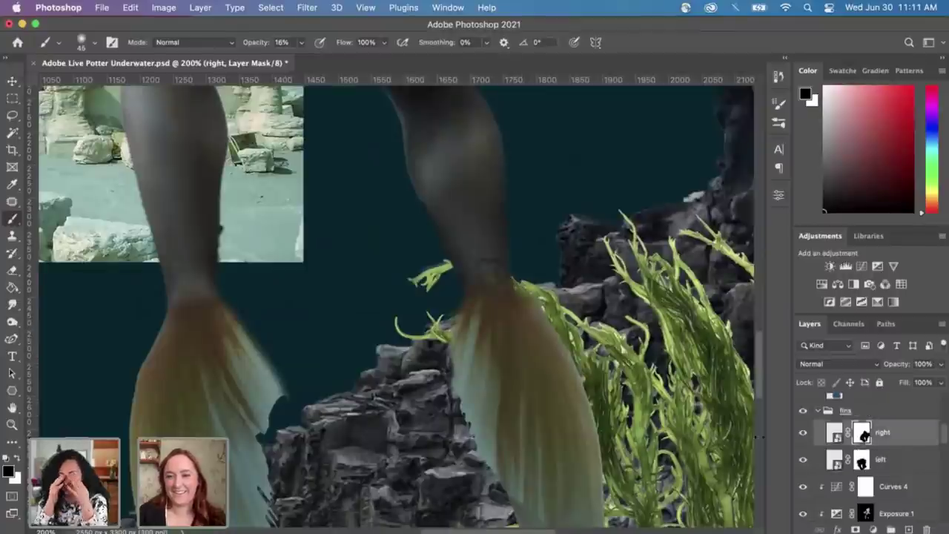
{"action": "key", "text": "x"}
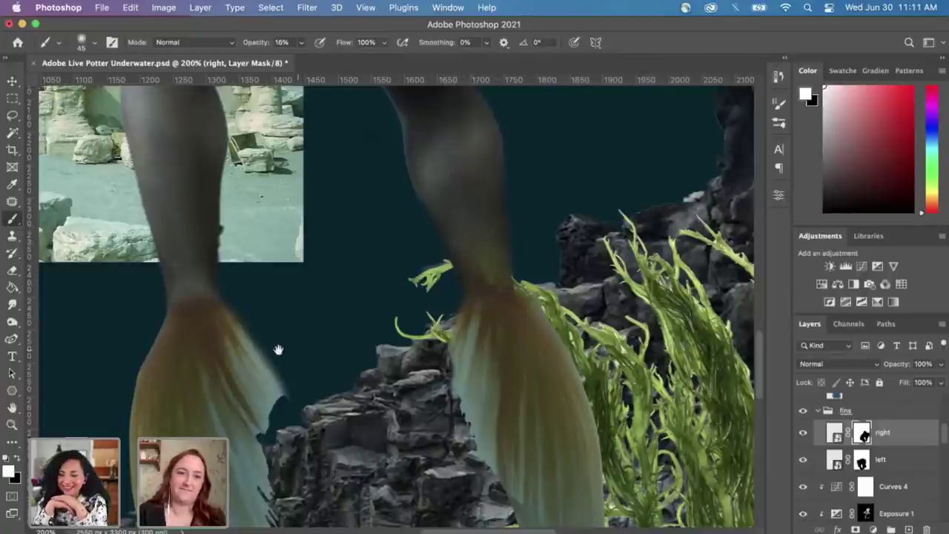
{"action": "left_click_drag", "start_coordinate": [277, 350], "coordinate": [355, 365]}
{"action": "left_click", "coordinate": [861, 460]}
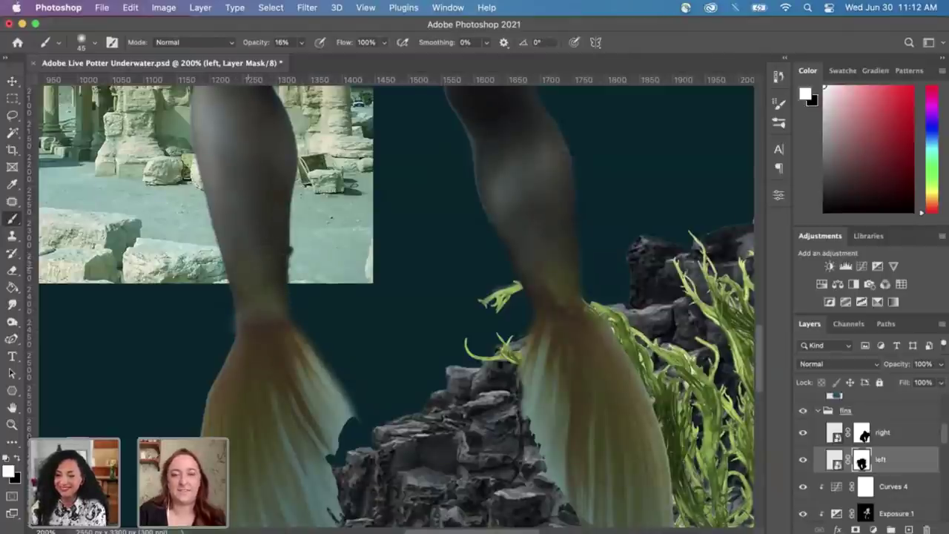
Step: Frame the fin tips against the rocks, with the brush set back to black
{"action": "left_click_drag", "start_coordinate": [483, 280], "coordinate": [420, 347]}
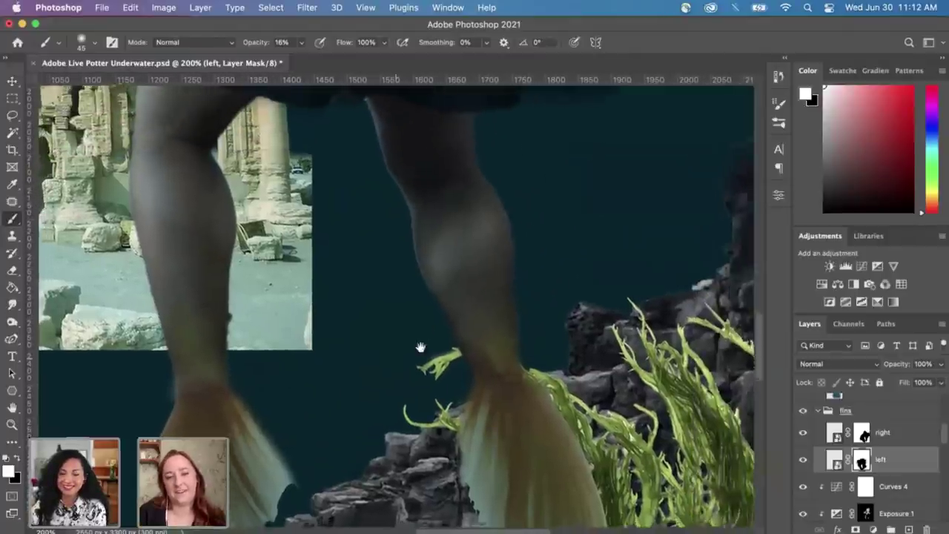
{"action": "scroll", "coordinate": [424, 335], "scroll_direction": "down", "scroll_amount": 3}
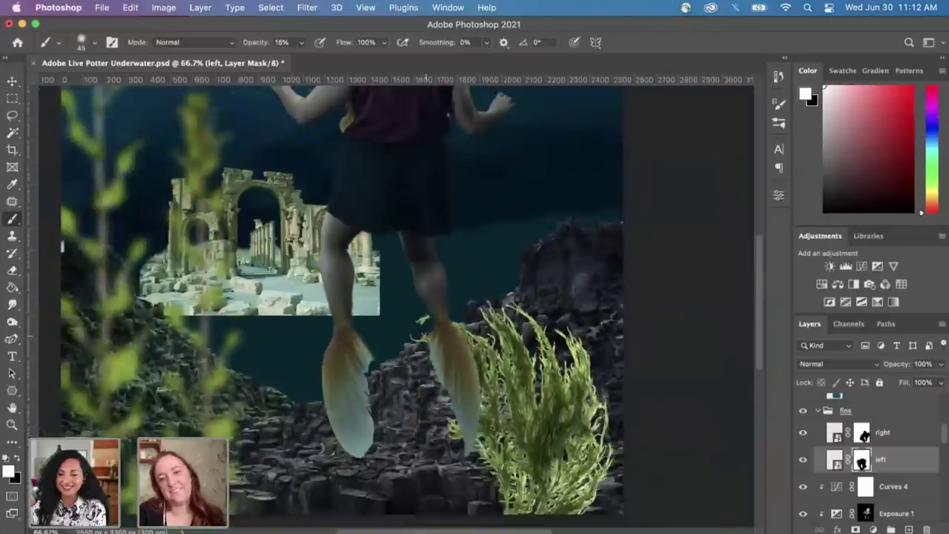
{"action": "scroll", "coordinate": [431, 340], "scroll_direction": "down", "scroll_amount": 2}
{"action": "scroll", "coordinate": [429, 339], "scroll_direction": "up", "scroll_amount": 3}
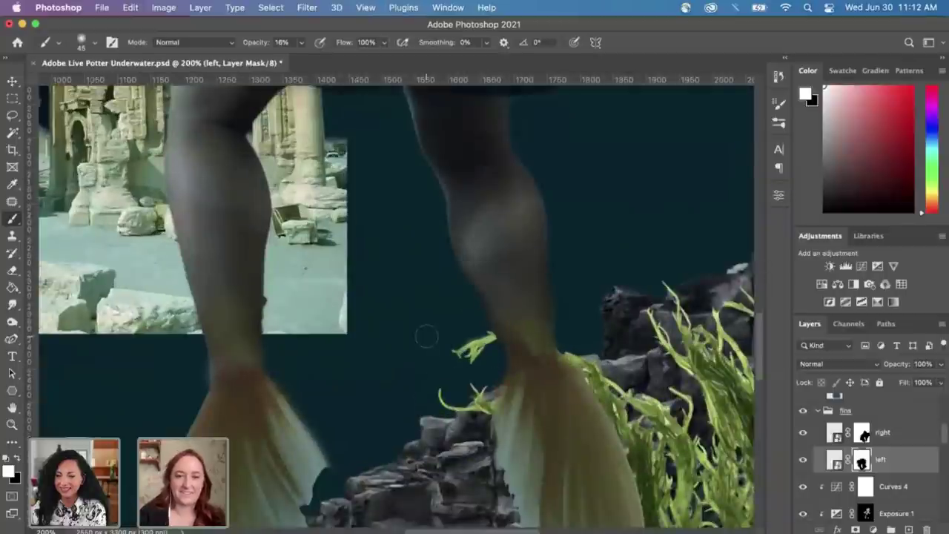
{"action": "left_click_drag", "start_coordinate": [346, 409], "coordinate": [369, 275]}
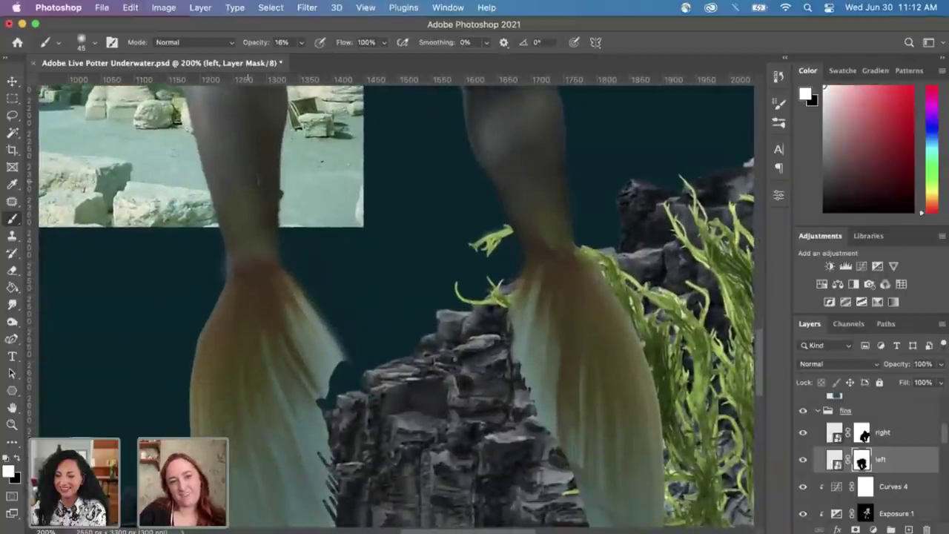
{"action": "key", "text": "x"}
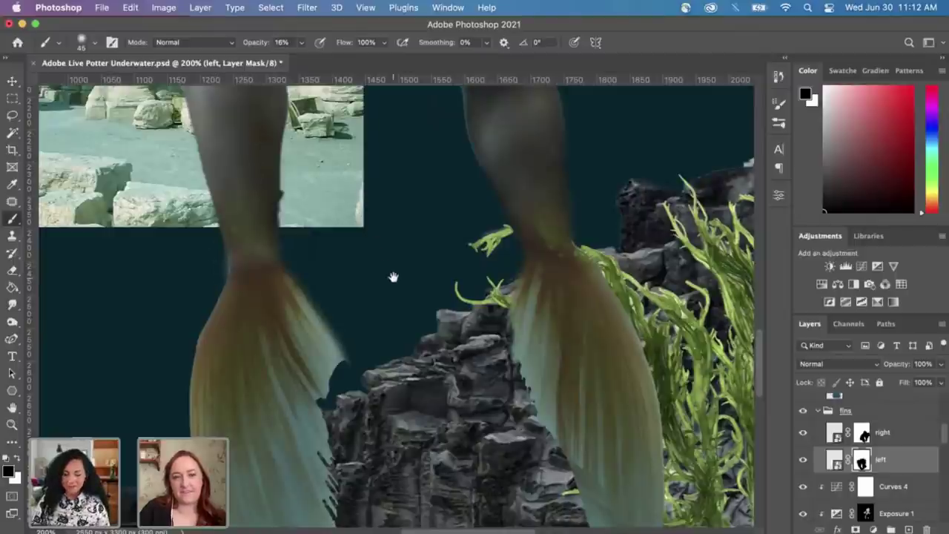
{"action": "left_click_drag", "start_coordinate": [392, 276], "coordinate": [379, 282]}
{"action": "left_click_drag", "start_coordinate": [352, 366], "coordinate": [344, 233]}
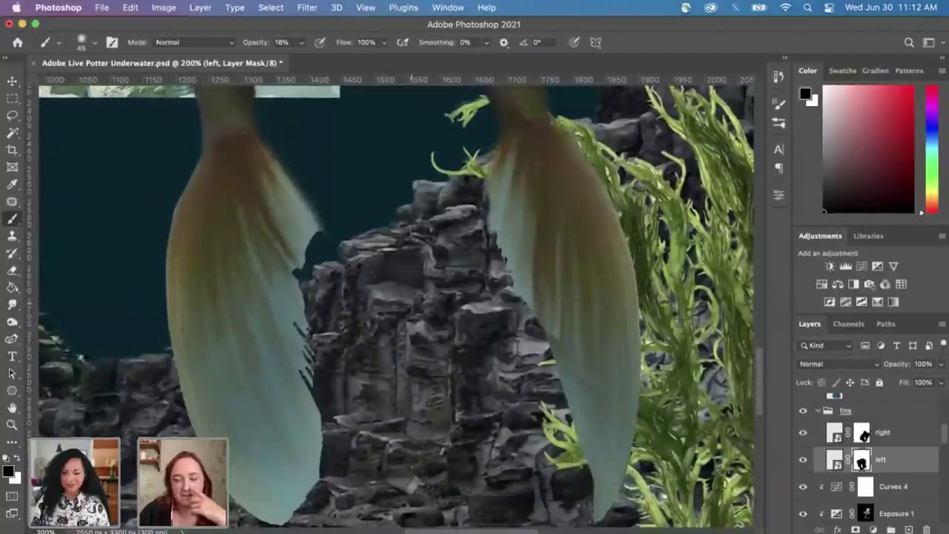
{"action": "left_click_drag", "start_coordinate": [244, 359], "coordinate": [266, 349]}
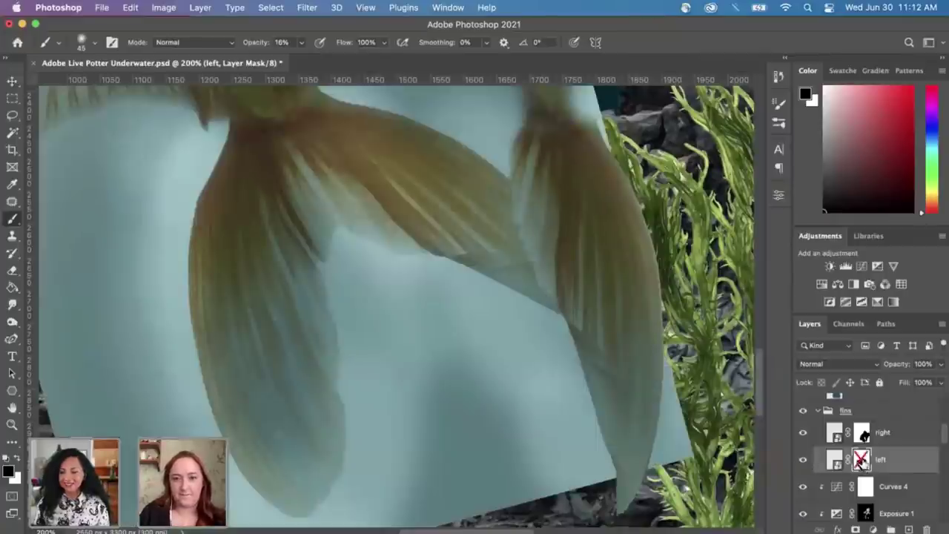
Step: Compare the left fin with its mask off and on, then set a white brush at 64% opacity
{"action": "left_click", "coordinate": [861, 461], "text": "shift"}
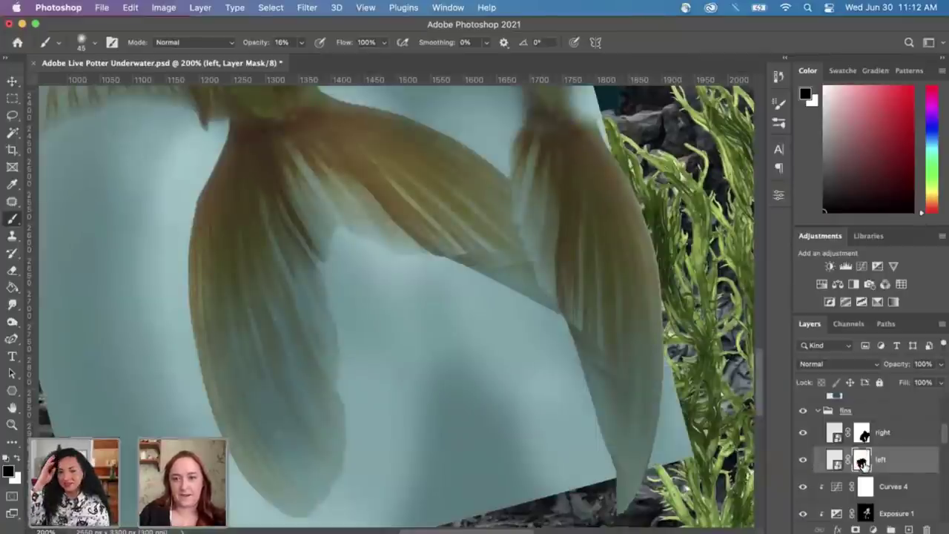
{"action": "left_click", "coordinate": [861, 461], "text": "shift"}
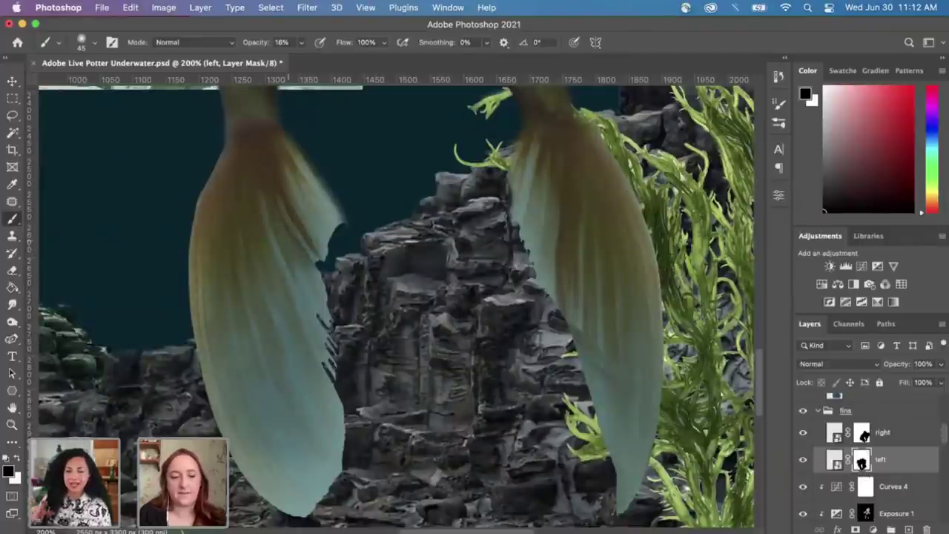
{"action": "key", "text": "x"}
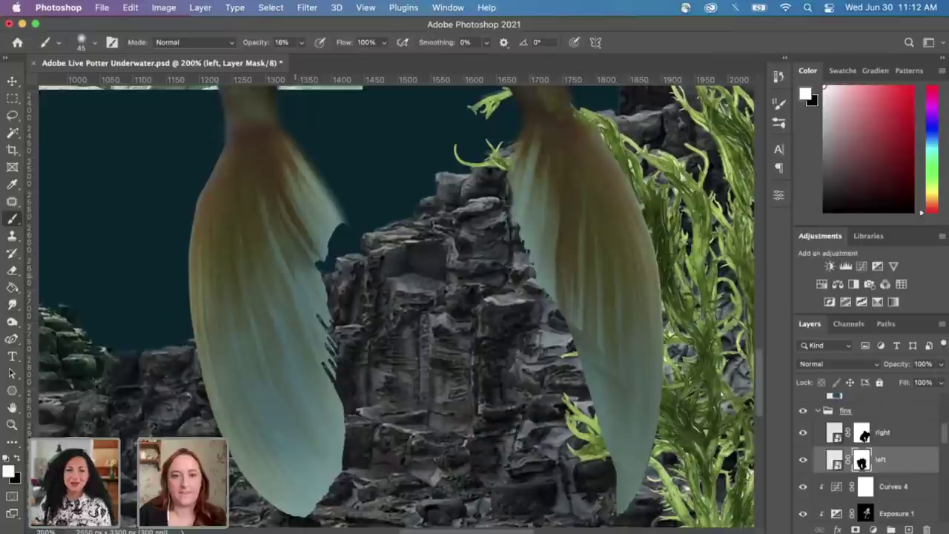
{"action": "left_click", "coordinate": [301, 42]}
{"action": "left_click_drag", "start_coordinate": [300, 59], "coordinate": [331, 59]}
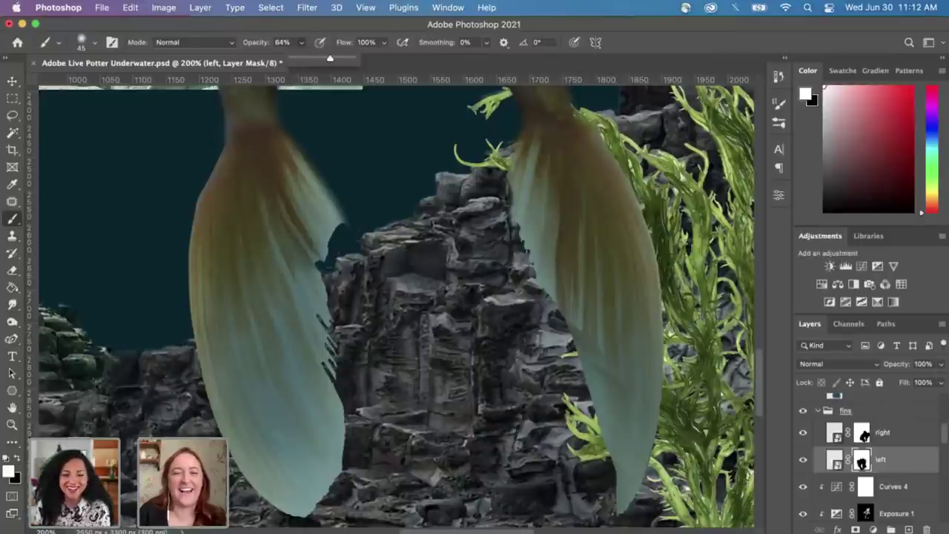
{"action": "left_click", "coordinate": [301, 42]}
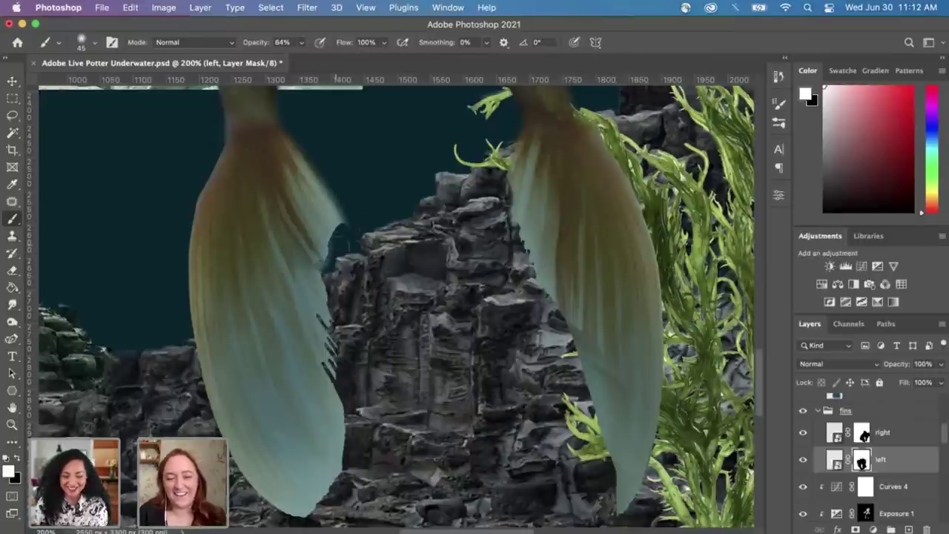
Step: Reveal the left fin's right and upper-right edge with a smaller brush, then drop opacity to 14%
{"action": "left_click_drag", "start_coordinate": [336, 259], "coordinate": [286, 263]}
{"action": "key", "text": "bracketleft"}
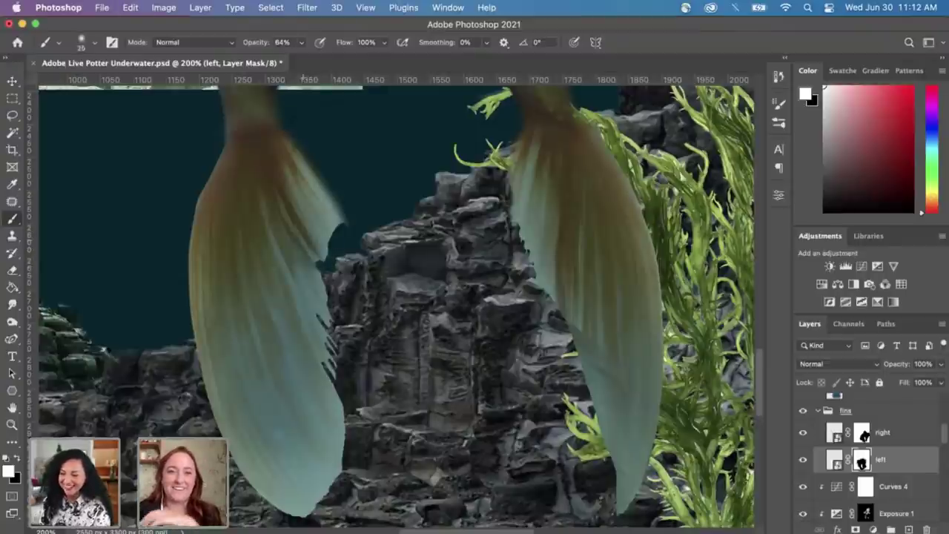
{"action": "left_click_drag", "start_coordinate": [336, 232], "coordinate": [343, 220]}
{"action": "mouse_move", "coordinate": [302, 43]}
{"action": "left_mouse_down"}
{"action": "mouse_move", "coordinate": [296, 61]}
{"action": "mouse_move", "coordinate": [270, 59]}
{"action": "left_mouse_up"}
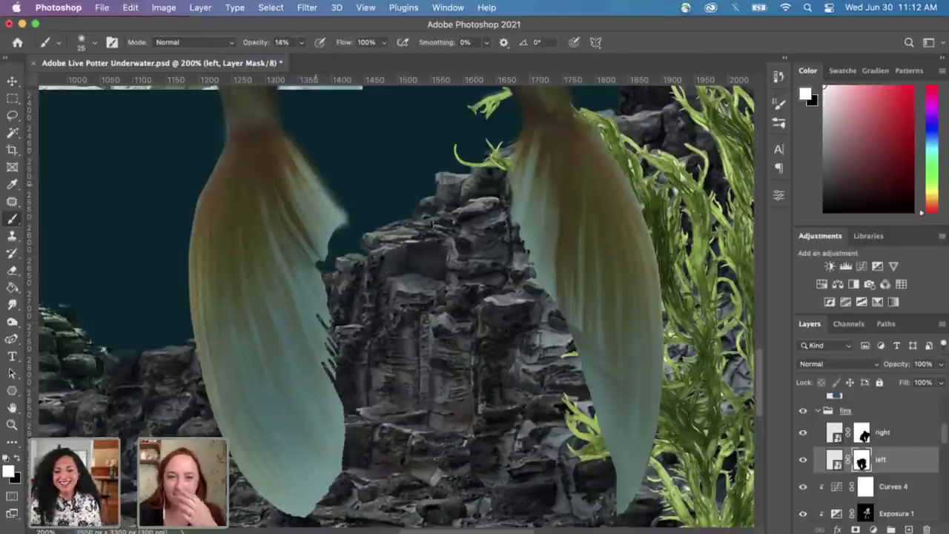
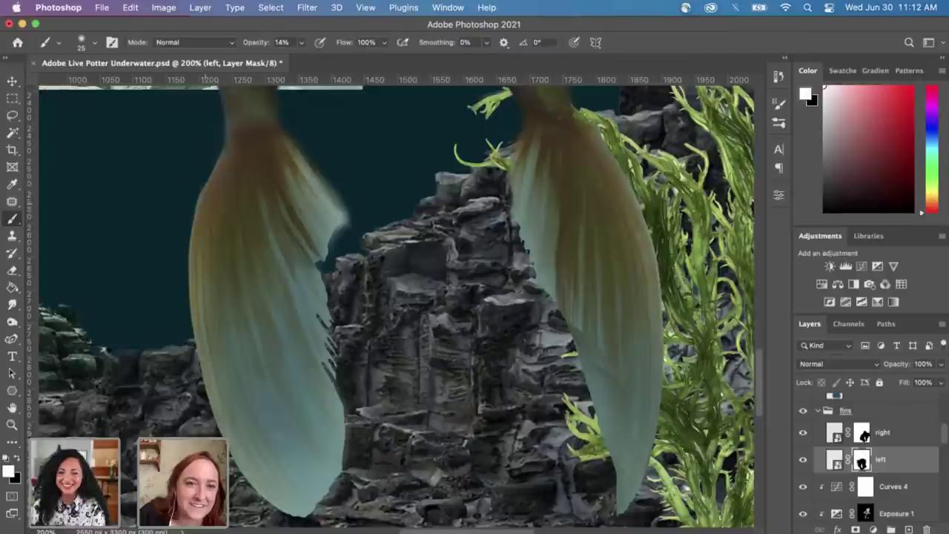
Step: Paint white on the left fin's mask to reveal more of its edges, raising brush opacity to 59%
{"action": "left_click_drag", "start_coordinate": [191, 204], "coordinate": [187, 285]}
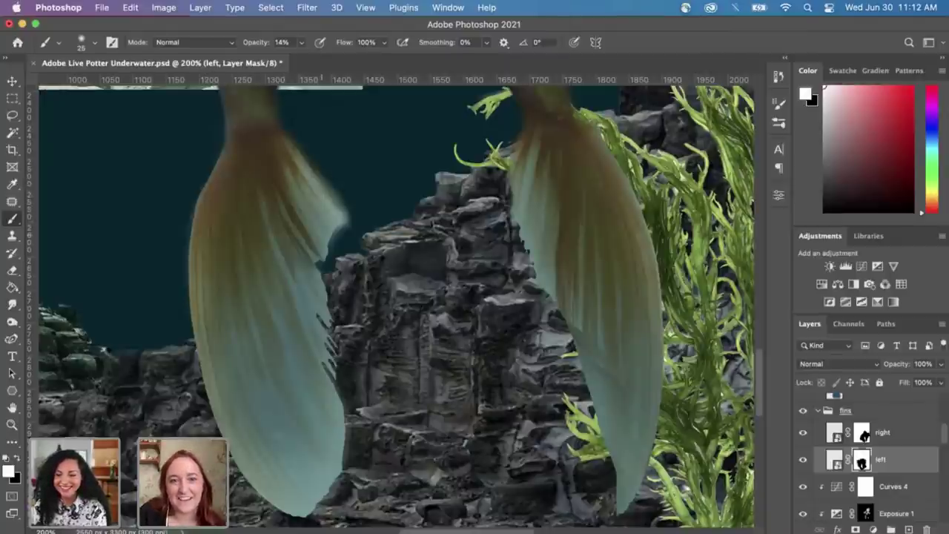
{"action": "left_click_drag", "start_coordinate": [336, 226], "coordinate": [332, 246]}
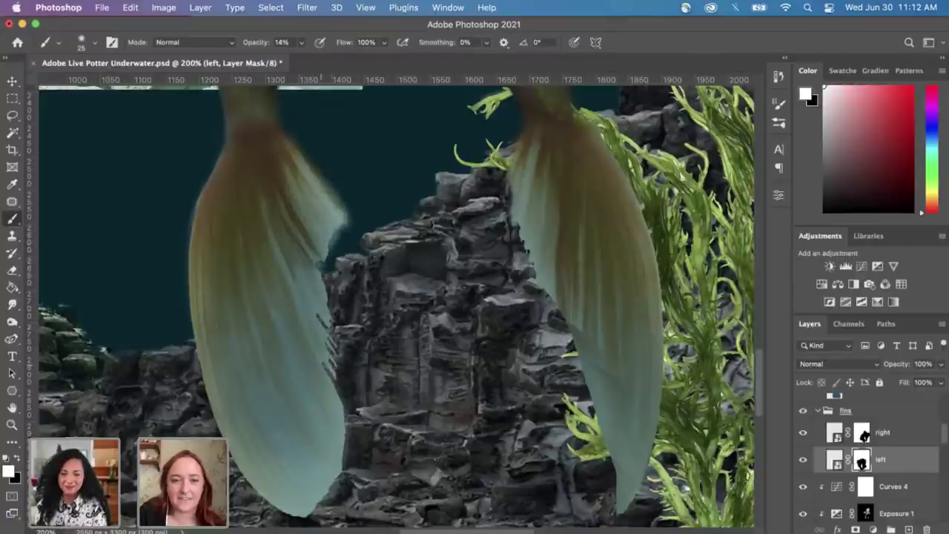
{"action": "scroll", "coordinate": [279, 419], "scroll_direction": "down", "scroll_amount": 2}
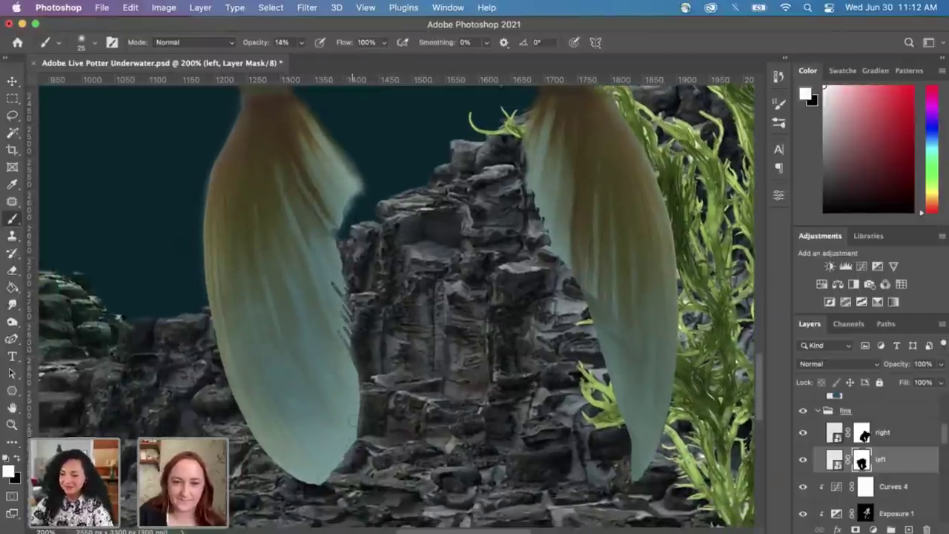
{"action": "left_click", "coordinate": [301, 42]}
{"action": "left_click_drag", "start_coordinate": [300, 58], "coordinate": [328, 58]}
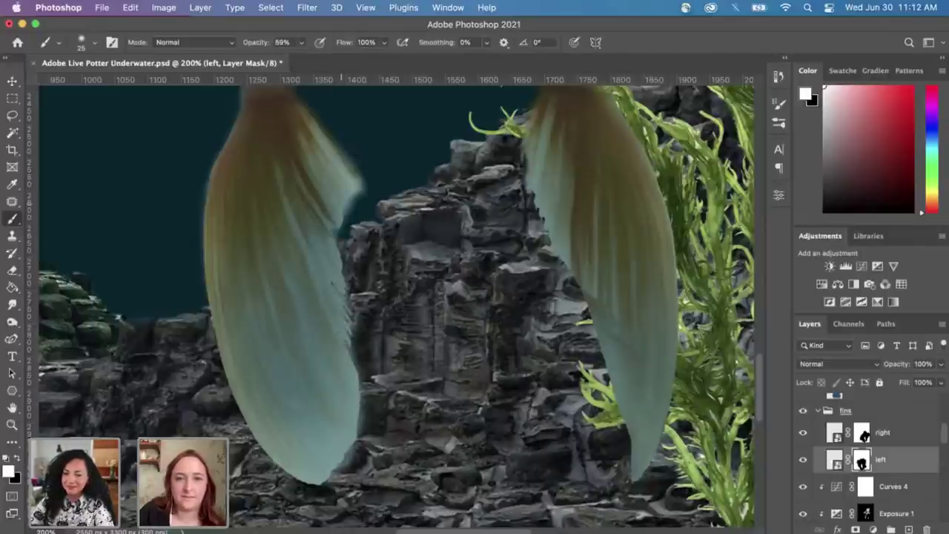
Step: Paint white on the right fin's layer mask to reveal more of its left edge
{"action": "left_click_drag", "start_coordinate": [314, 418], "coordinate": [354, 522]}
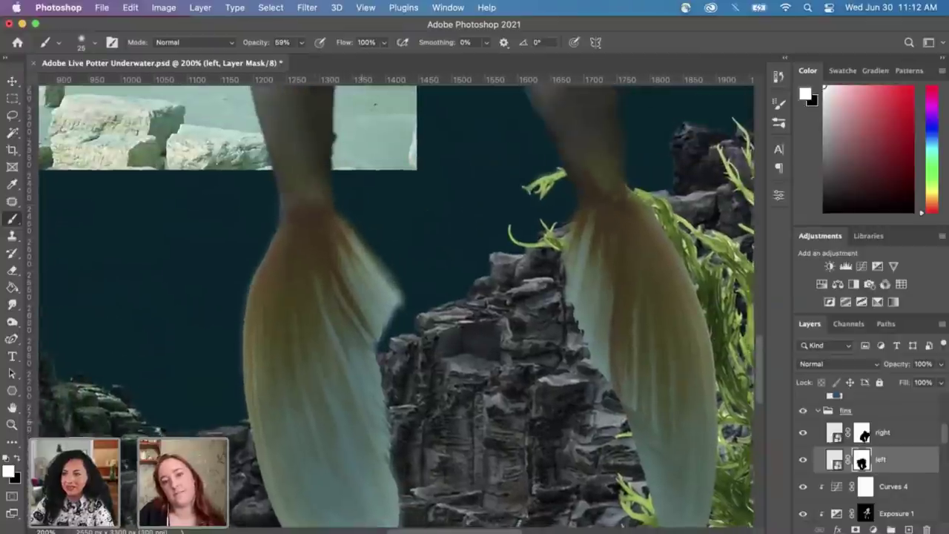
{"action": "left_click_drag", "start_coordinate": [579, 273], "coordinate": [462, 250]}
{"action": "left_click", "coordinate": [860, 438]}
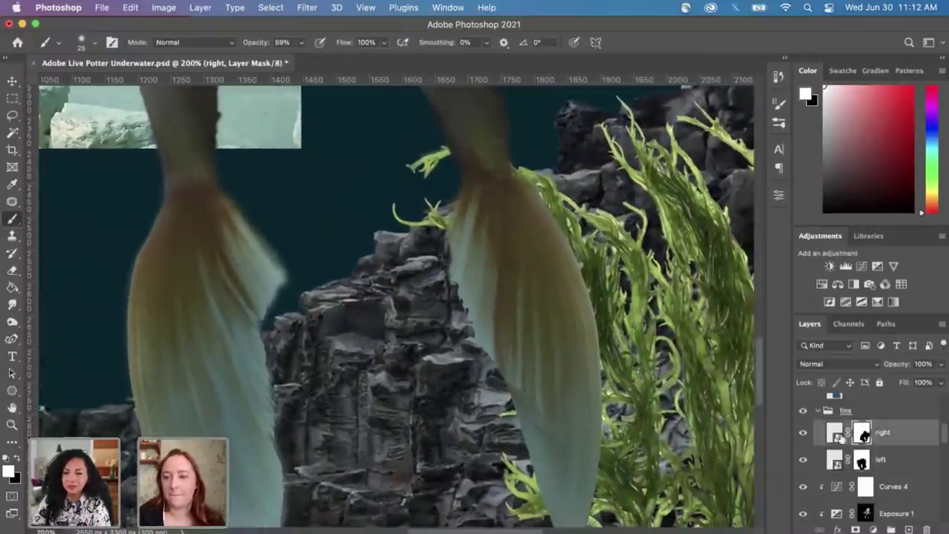
{"action": "left_click_drag", "start_coordinate": [450, 233], "coordinate": [459, 303]}
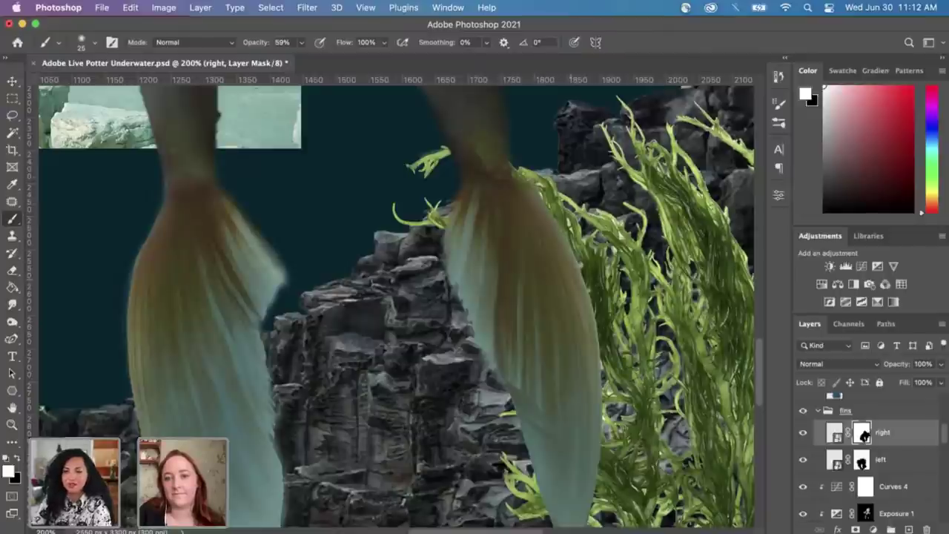
{"action": "scroll", "coordinate": [541, 377], "scroll_direction": "down", "scroll_amount": 5}
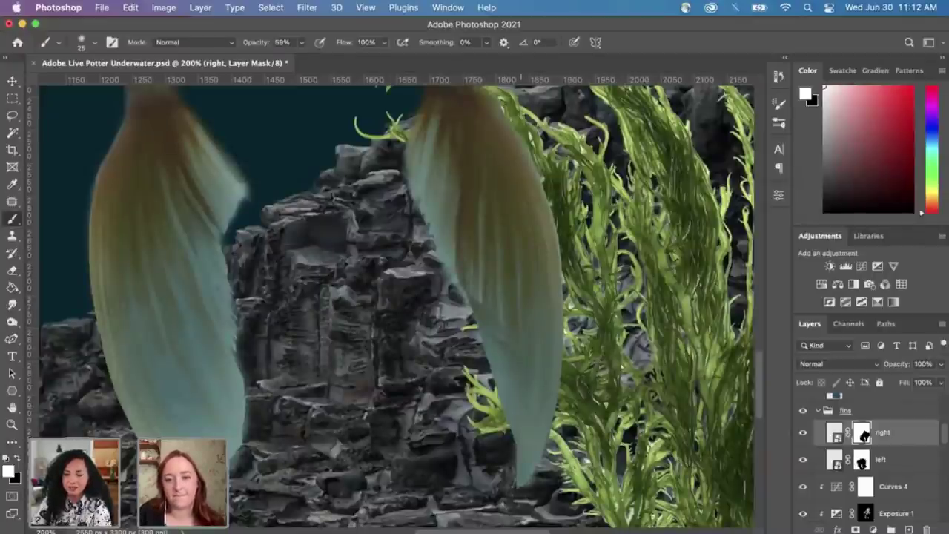
{"action": "scroll", "coordinate": [489, 248], "scroll_direction": "right", "scroll_amount": 2}
{"action": "scroll", "coordinate": [489, 248], "scroll_direction": "up", "scroll_amount": 1}
{"action": "left_click_drag", "start_coordinate": [522, 259], "coordinate": [536, 312]}
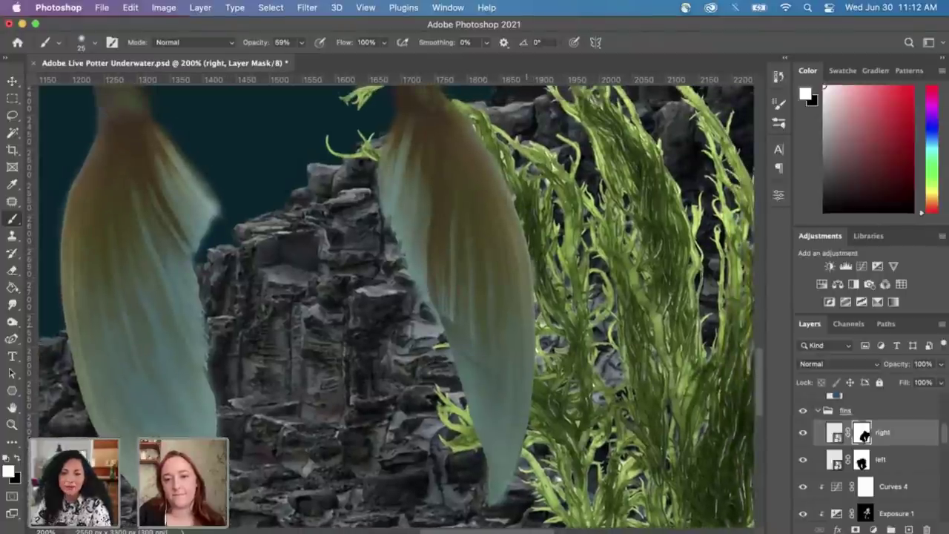
{"action": "scroll", "coordinate": [475, 334], "scroll_direction": "left", "scroll_amount": 1}
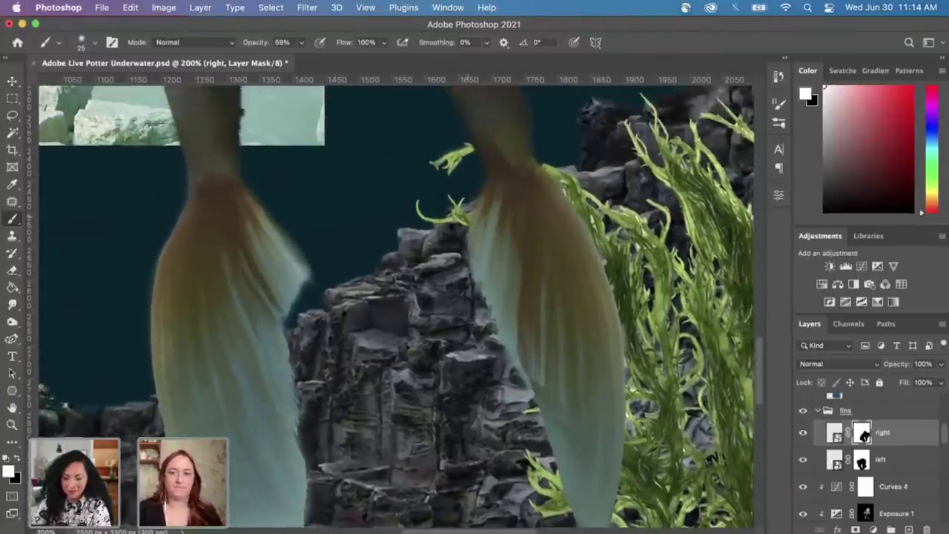
Step: Paint black along the left fin's right edge on its mask, then zoom out to check the result
{"action": "left_click", "coordinate": [862, 462]}
{"action": "key", "text": "x"}
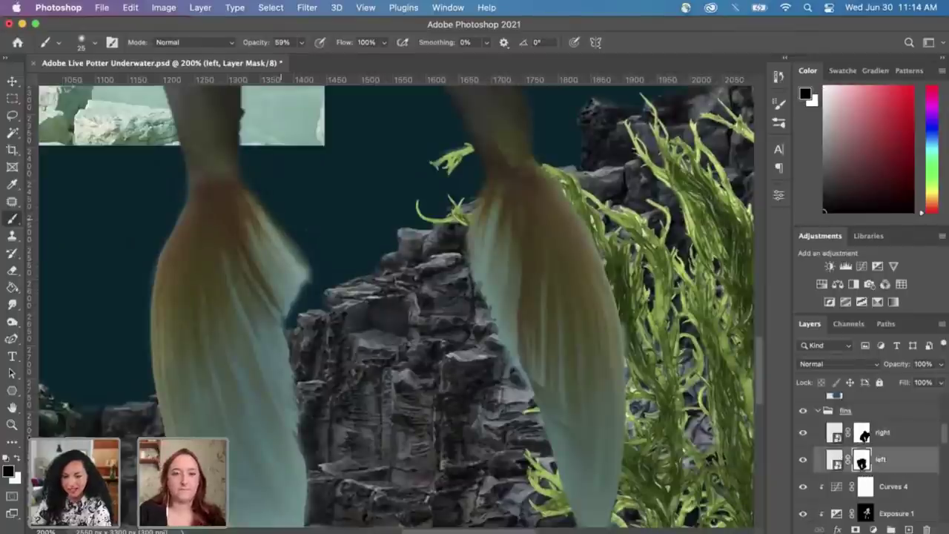
{"action": "mouse_move", "coordinate": [282, 235]}
{"action": "left_mouse_down"}
{"action": "mouse_move", "coordinate": [310, 268]}
{"action": "mouse_move", "coordinate": [292, 249]}
{"action": "left_mouse_up"}
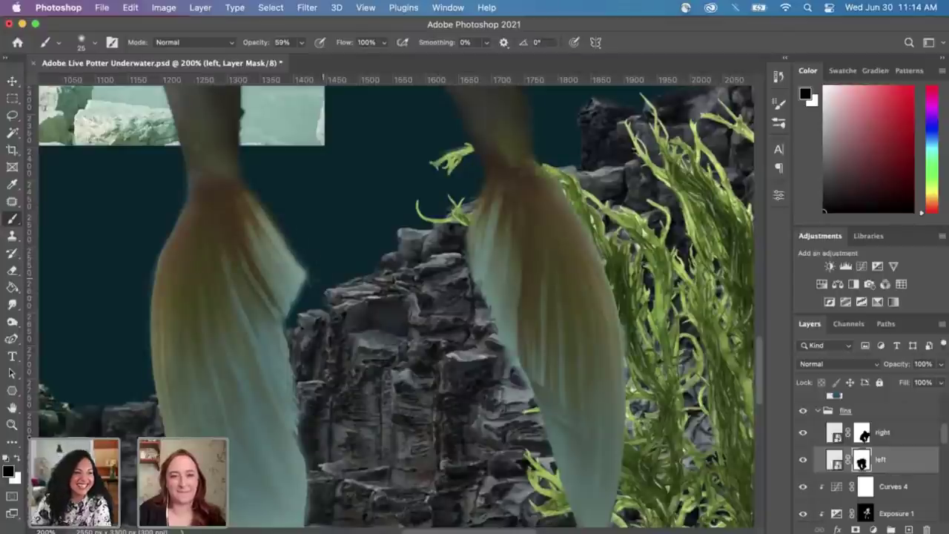
{"action": "left_click_drag", "start_coordinate": [294, 305], "coordinate": [306, 271]}
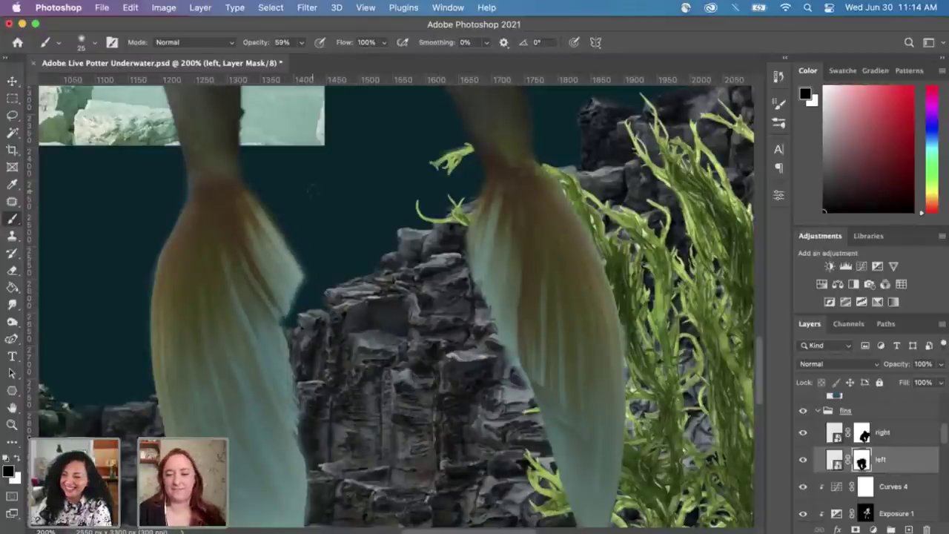
{"action": "key", "text": "super+minus"}
{"action": "key", "text": "super+minus"}
{"action": "key", "text": "super+minus"}
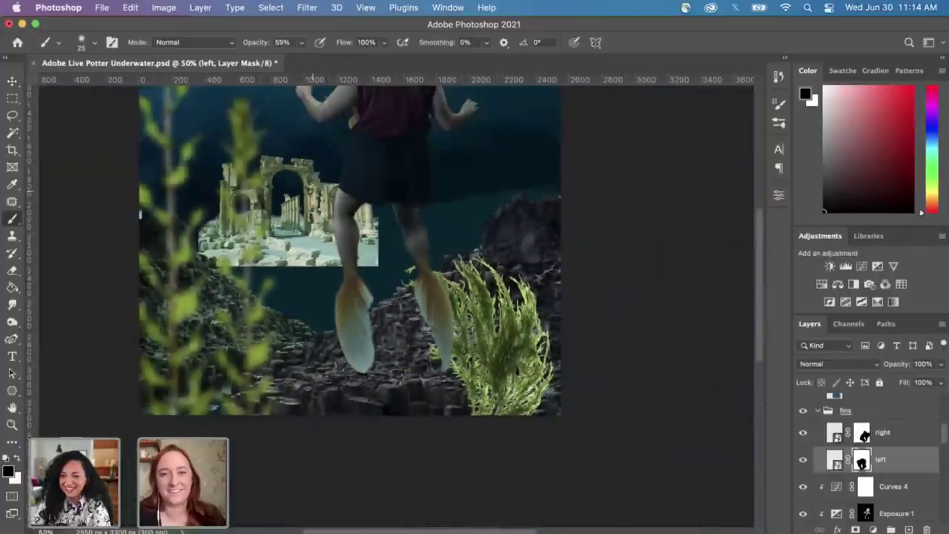
{"action": "key", "text": "super+plus"}
{"action": "key", "text": "super+plus"}
{"action": "key", "text": "super+plus"}
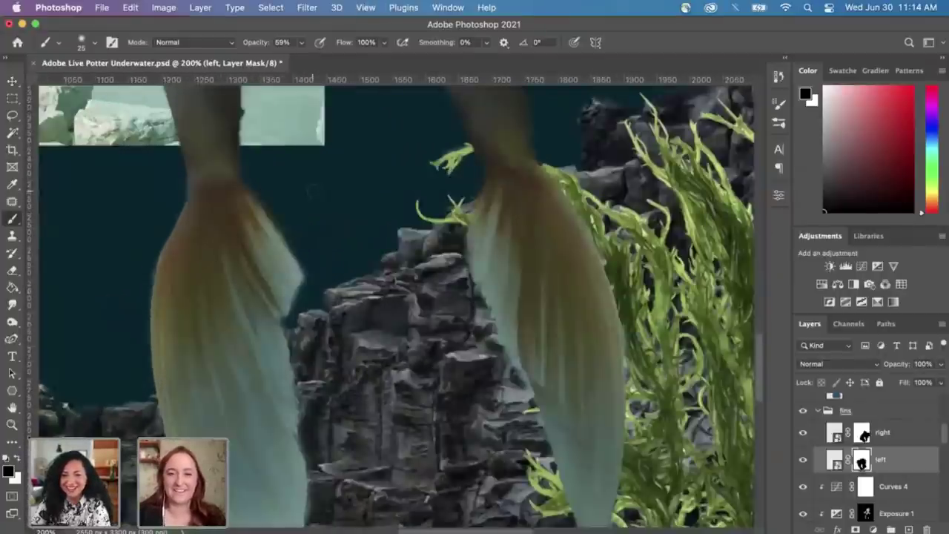
{"action": "scroll", "coordinate": [452, 269], "scroll_direction": "up", "scroll_amount": 10}
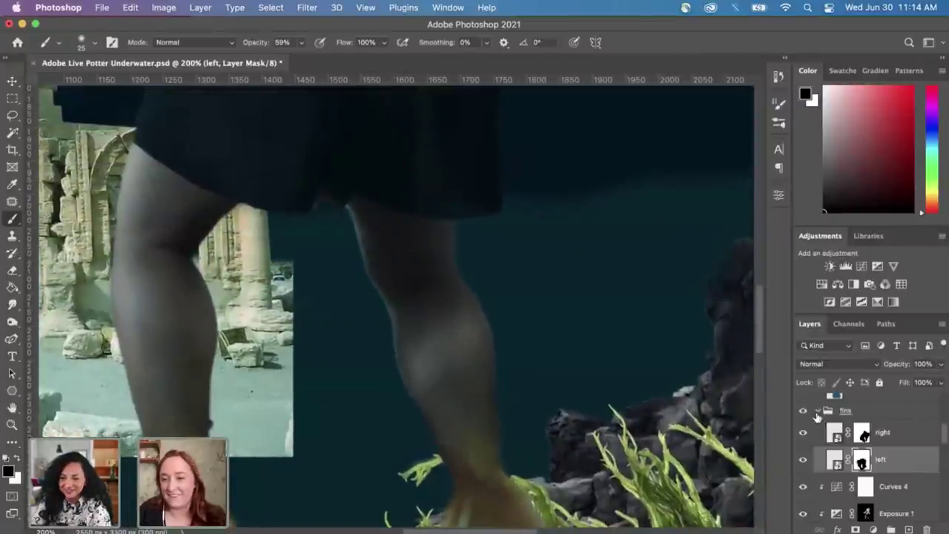
Step: Collapse the fins group and expand the me group to list its leg layers
{"action": "left_click", "coordinate": [818, 412]}
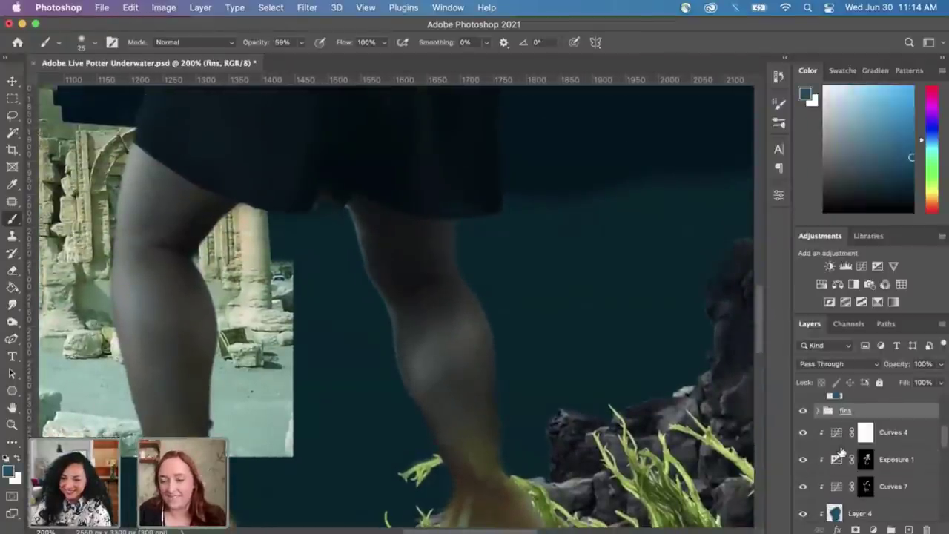
{"action": "scroll", "coordinate": [941, 448], "scroll_direction": "down", "scroll_amount": 5}
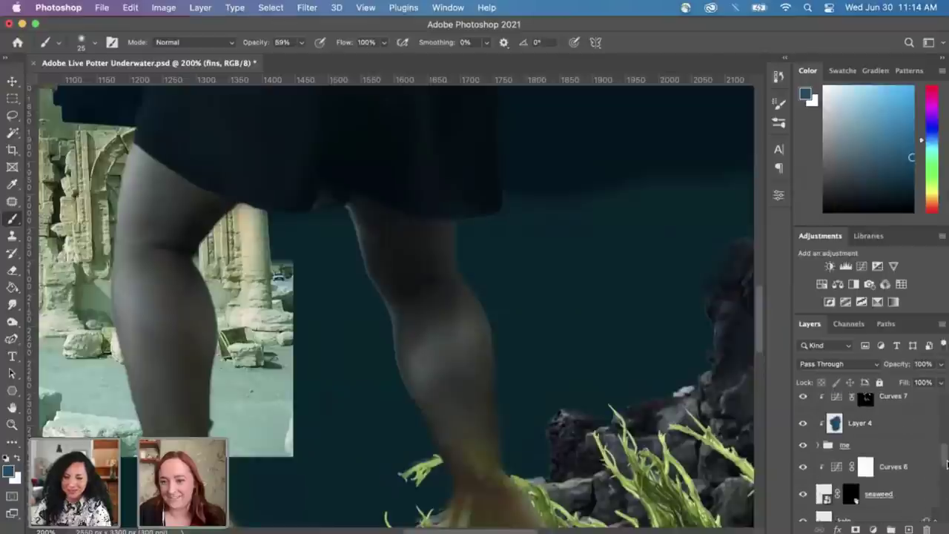
{"action": "left_click", "coordinate": [818, 445]}
{"action": "left_click", "coordinate": [818, 445]}
{"action": "left_click", "coordinate": [818, 445]}
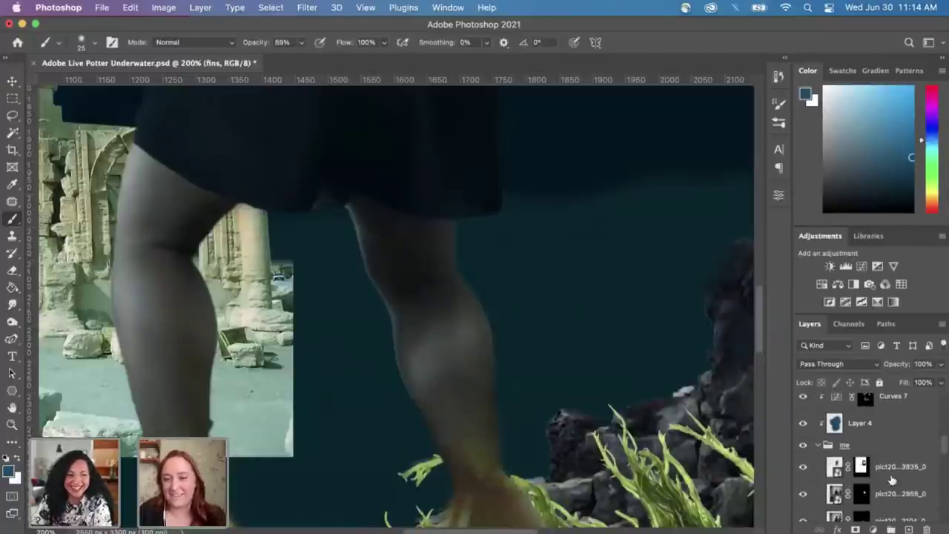
{"action": "scroll", "coordinate": [946, 454], "scroll_direction": "down", "scroll_amount": 3}
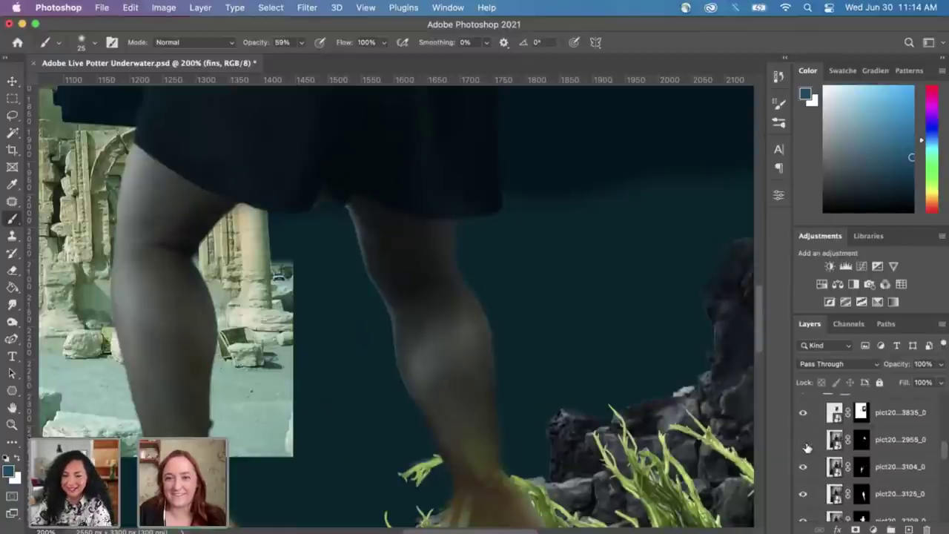
Step: Toggle two leg layers' visibility to compare, then target the second leg layer's mask
{"action": "left_click", "coordinate": [803, 468]}
{"action": "left_click", "coordinate": [803, 467]}
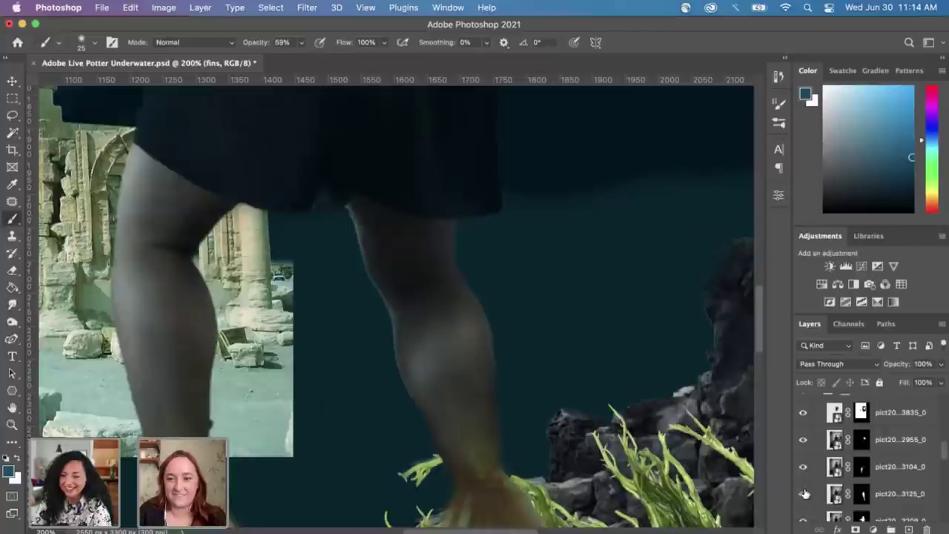
{"action": "left_click", "coordinate": [803, 494]}
{"action": "left_click", "coordinate": [804, 494]}
{"action": "left_click", "coordinate": [861, 494]}
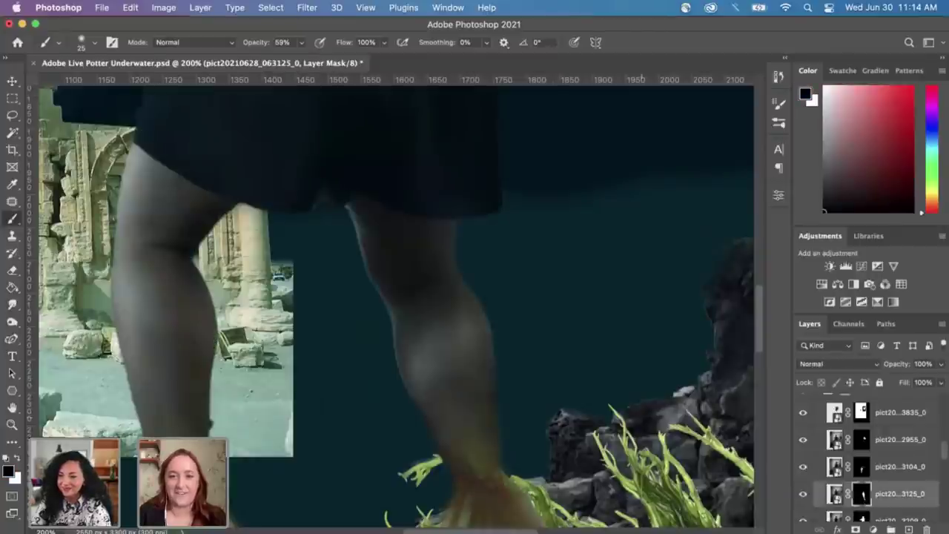
Step: At 300% zoom with a size-8 brush, mask slivers of the leg's left edge to blend it
{"action": "key", "text": "super+plus"}
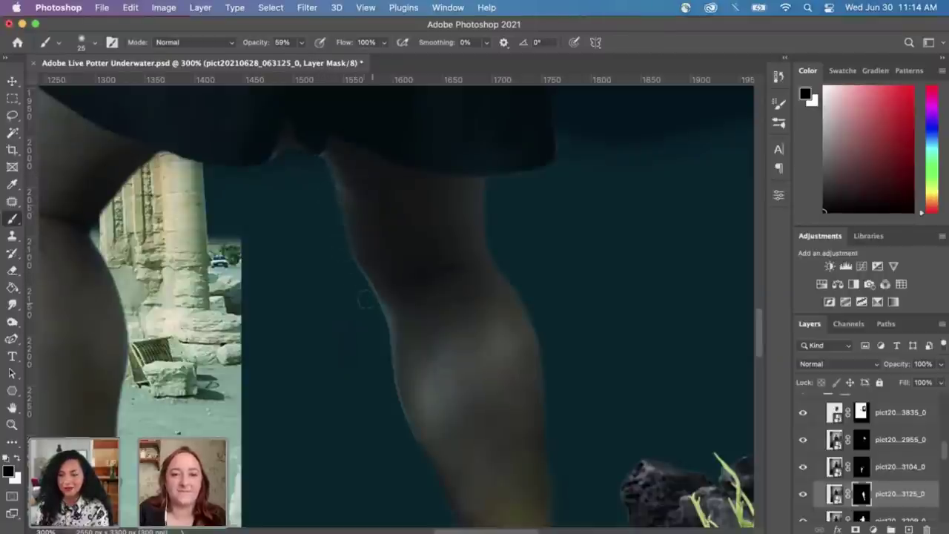
{"action": "key", "text": "bracketleft"}
{"action": "key", "text": "bracketleft"}
{"action": "key", "text": "bracketleft"}
{"action": "key", "text": "bracketleft"}
{"action": "key", "text": "bracketleft"}
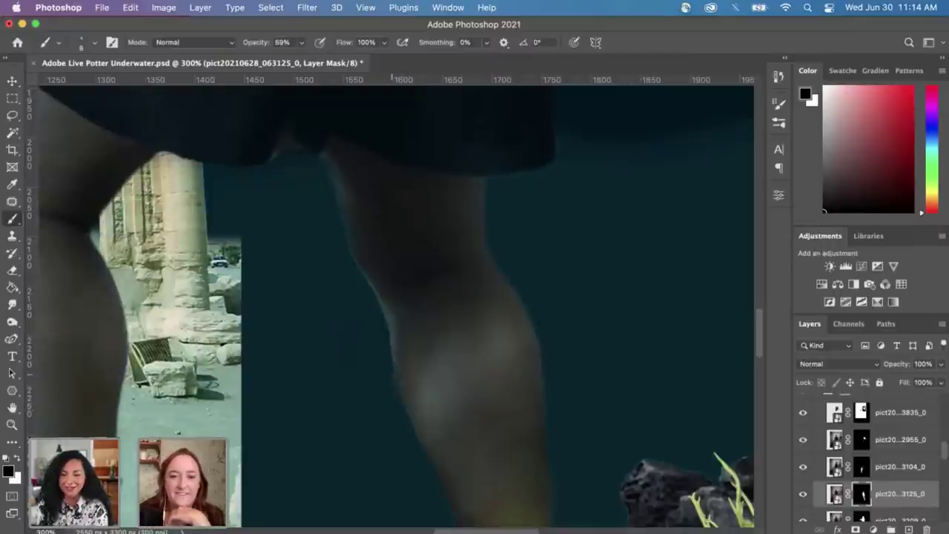
{"action": "left_click_drag", "start_coordinate": [386, 350], "coordinate": [389, 335]}
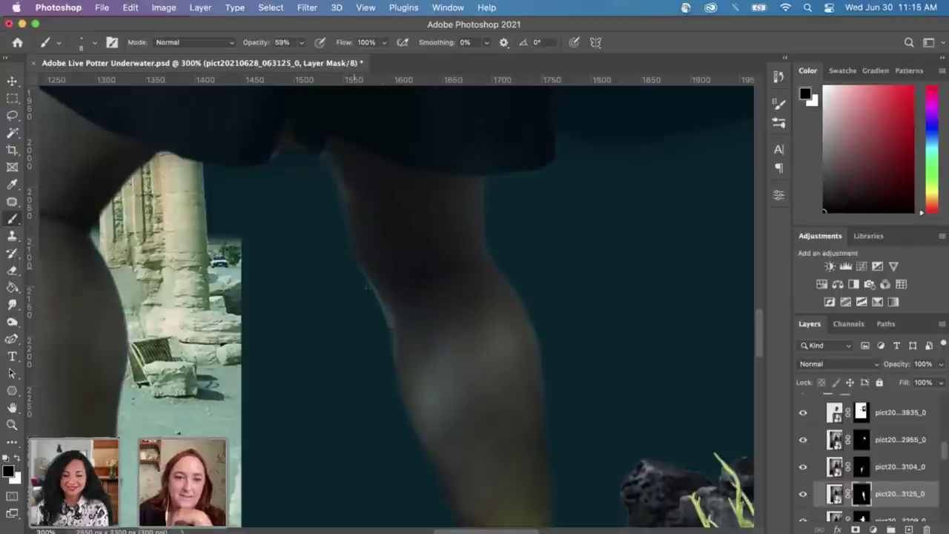
{"action": "mouse_move", "coordinate": [374, 291]}
{"action": "left_mouse_down"}
{"action": "mouse_move", "coordinate": [391, 327]}
{"action": "mouse_move", "coordinate": [377, 301]}
{"action": "left_mouse_up"}
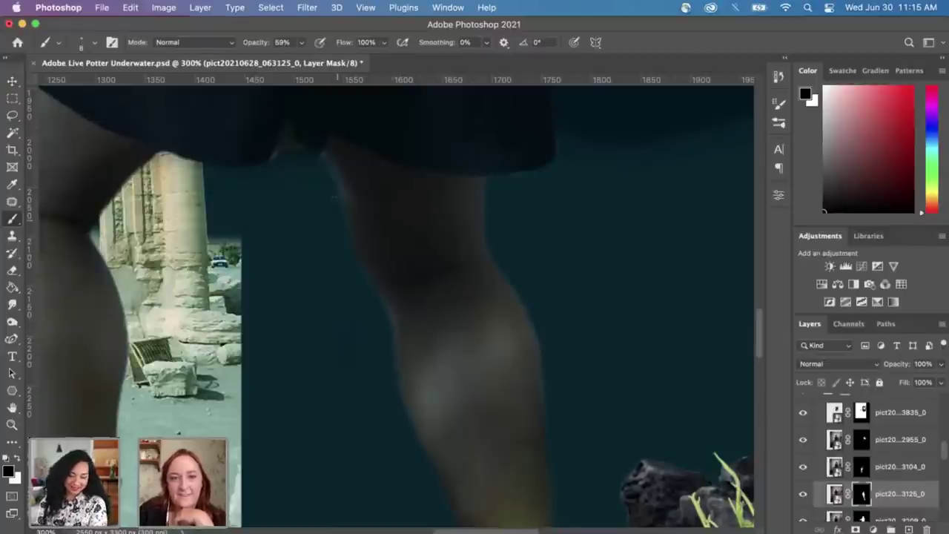
{"action": "left_click_drag", "start_coordinate": [445, 418], "coordinate": [411, 256]}
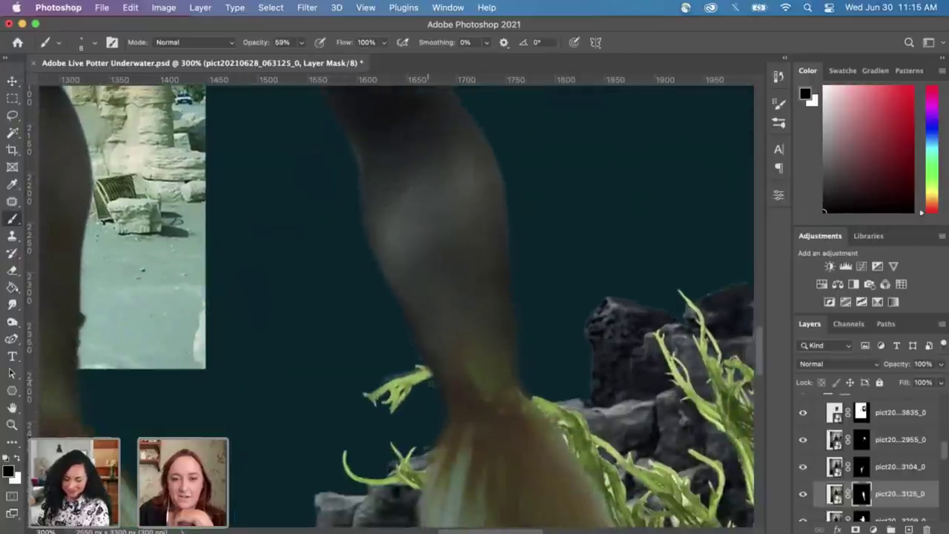
{"action": "left_click_drag", "start_coordinate": [411, 166], "coordinate": [406, 183]}
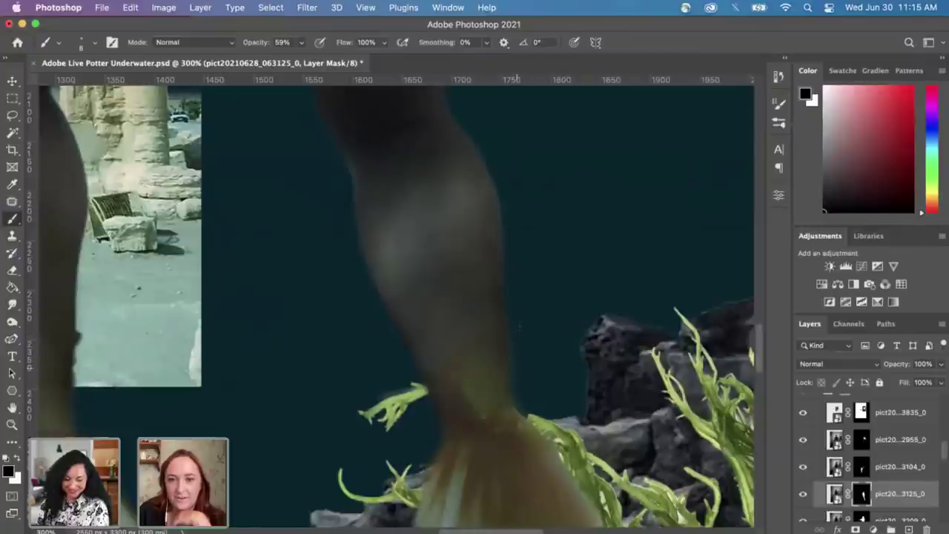
{"action": "scroll", "coordinate": [279, 251], "scroll_direction": "up", "scroll_amount": 5}
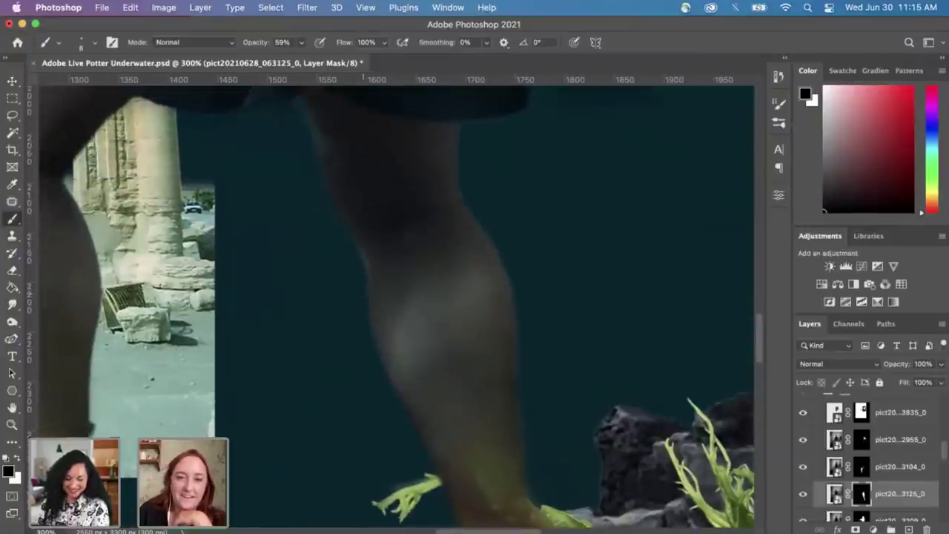
{"action": "scroll", "coordinate": [352, 208], "scroll_direction": "up", "scroll_amount": 3}
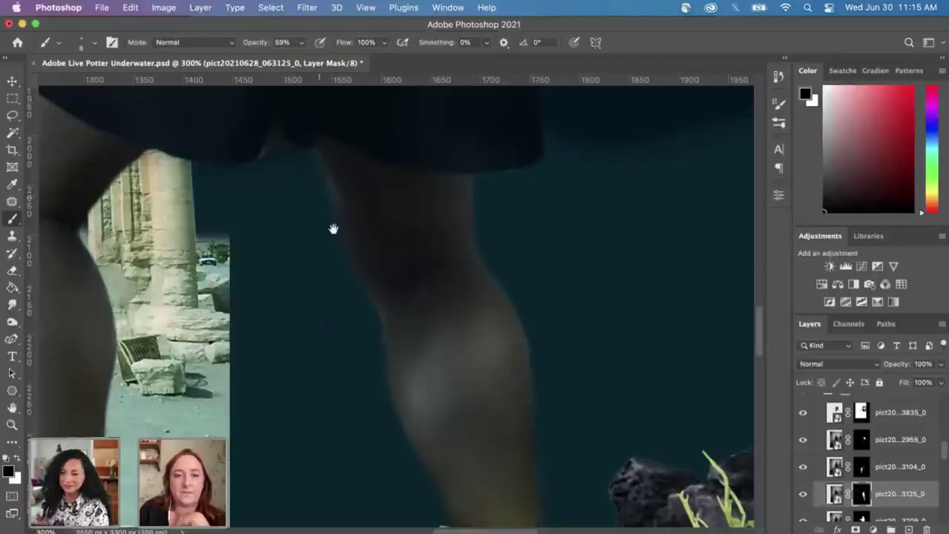
{"action": "scroll", "coordinate": [327, 231], "scroll_direction": "up", "scroll_amount": 3}
{"action": "scroll", "coordinate": [327, 232], "scroll_direction": "left", "scroll_amount": 1}
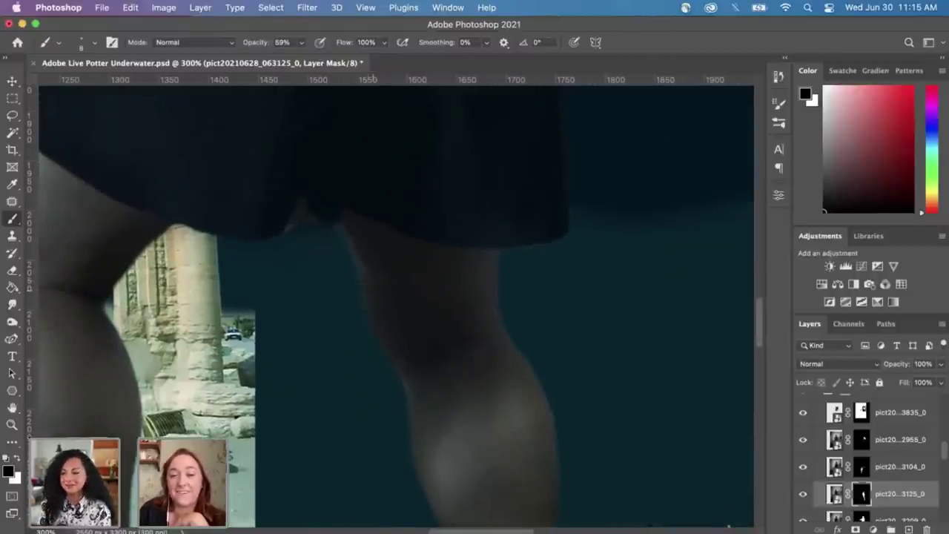
Step: Zoom out to show the whole composite with the seahorses and save the document
{"action": "key", "text": "super+minus"}
{"action": "key", "text": "super+minus"}
{"action": "key", "text": "super+minus"}
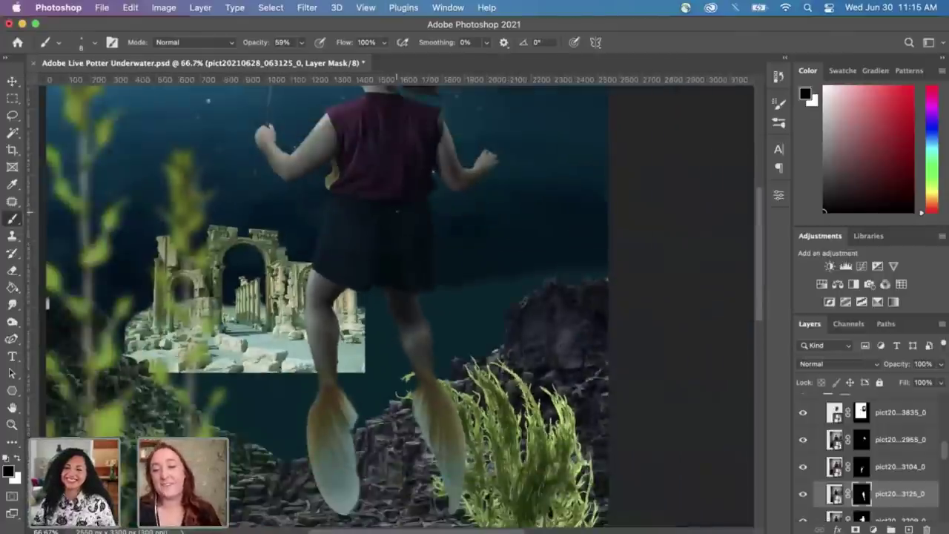
{"action": "key", "text": "super+minus"}
{"action": "key", "text": "super+minus"}
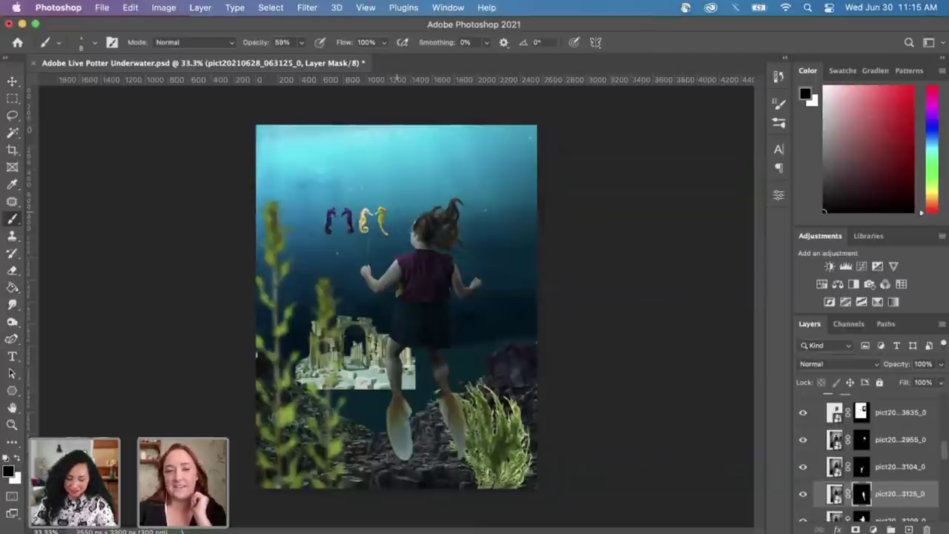
{"action": "key", "text": "super+s"}
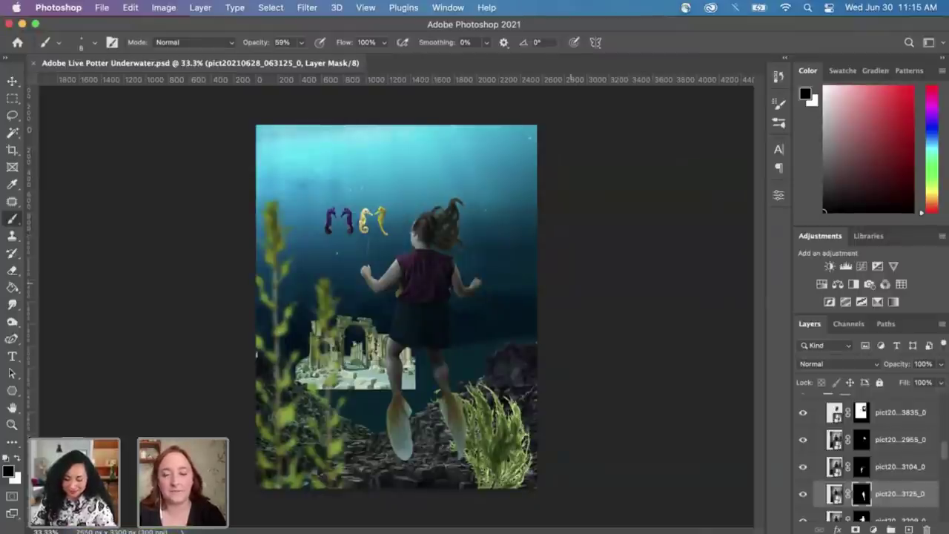
{"action": "key", "text": "super+equal"}
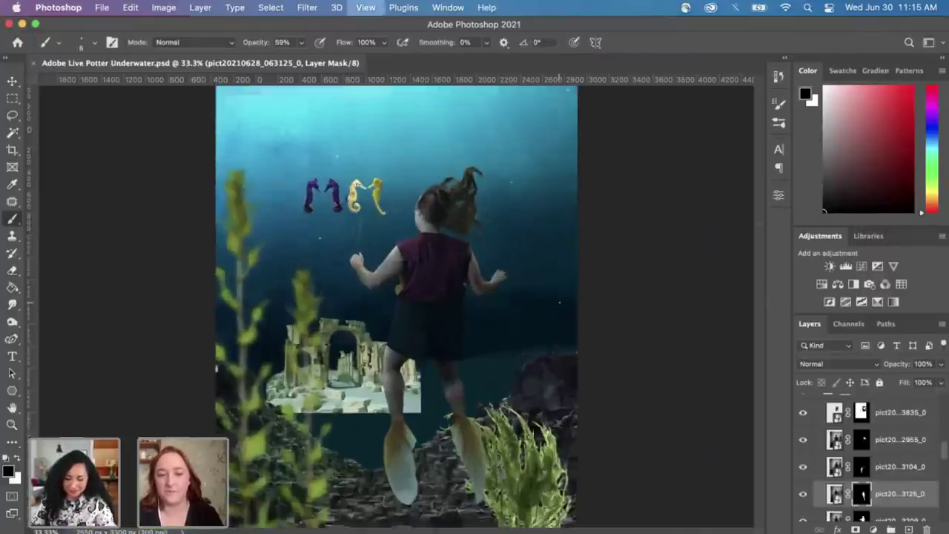
{"action": "scroll", "coordinate": [559, 78], "scroll_direction": "down", "scroll_amount": 2}
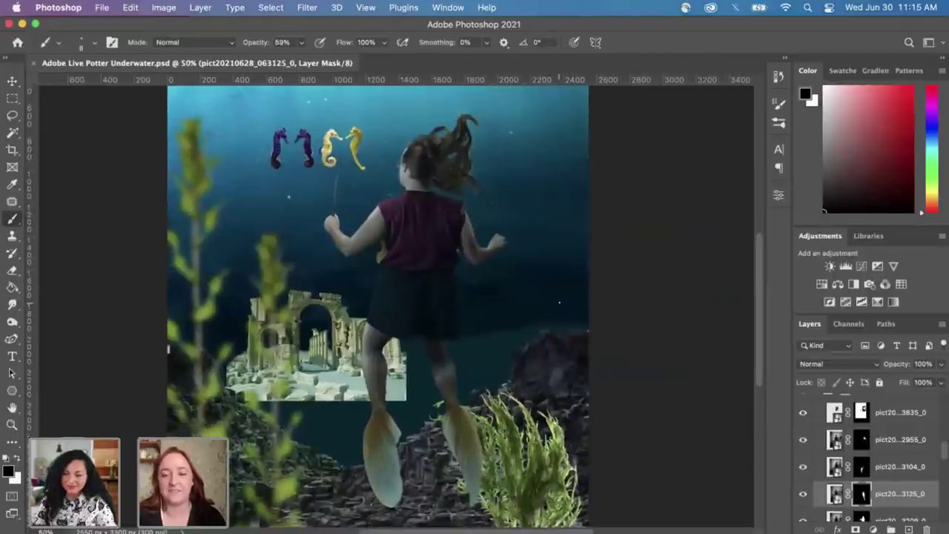
{"action": "scroll", "coordinate": [560, 301], "scroll_direction": "down", "scroll_amount": 2}
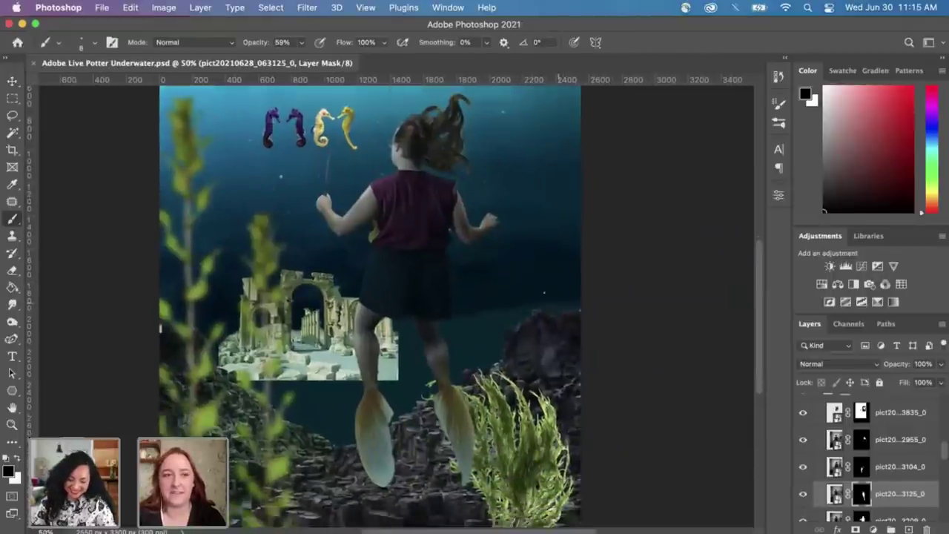
Step: Switch to the Move tool and make the me group the active layer
{"action": "key", "text": "v"}
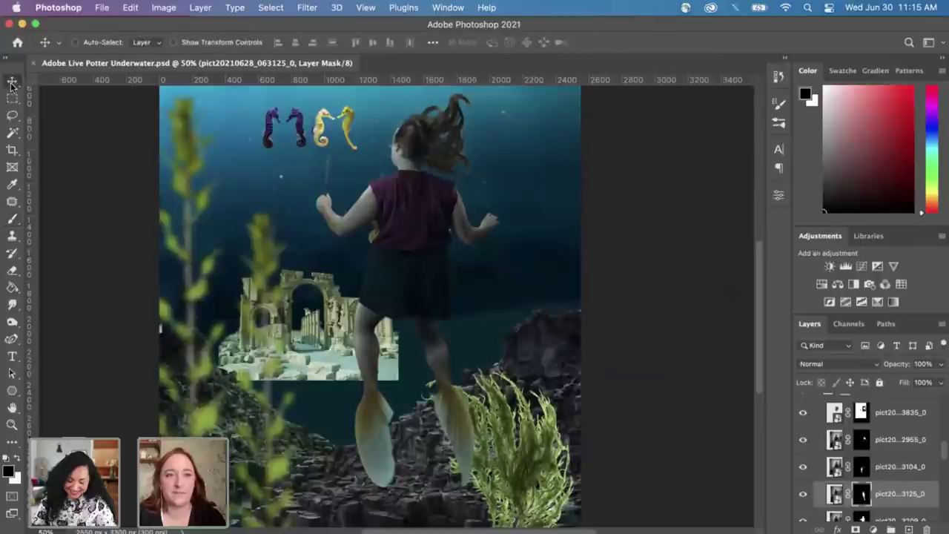
{"action": "scroll", "coordinate": [625, 309], "scroll_direction": "up", "scroll_amount": 5}
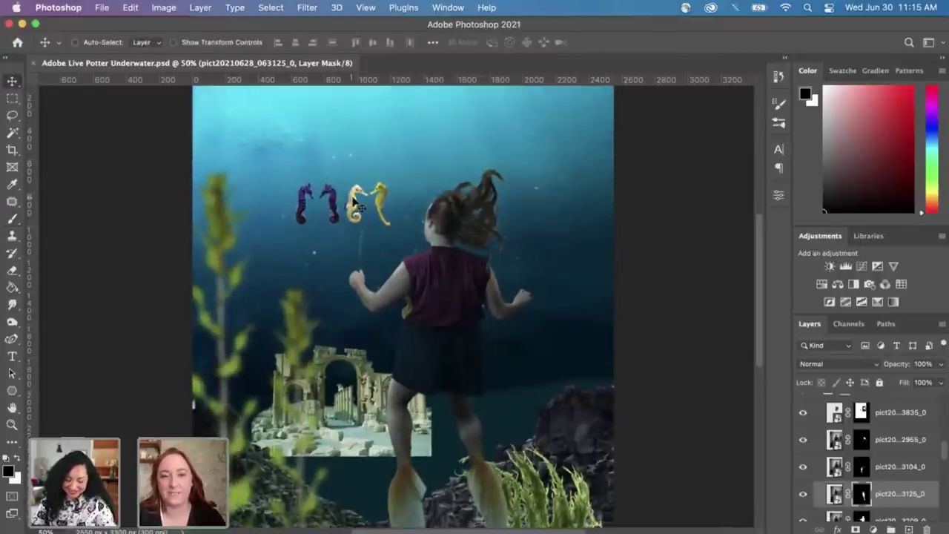
{"action": "scroll", "coordinate": [885, 462], "scroll_direction": "up", "scroll_amount": 2}
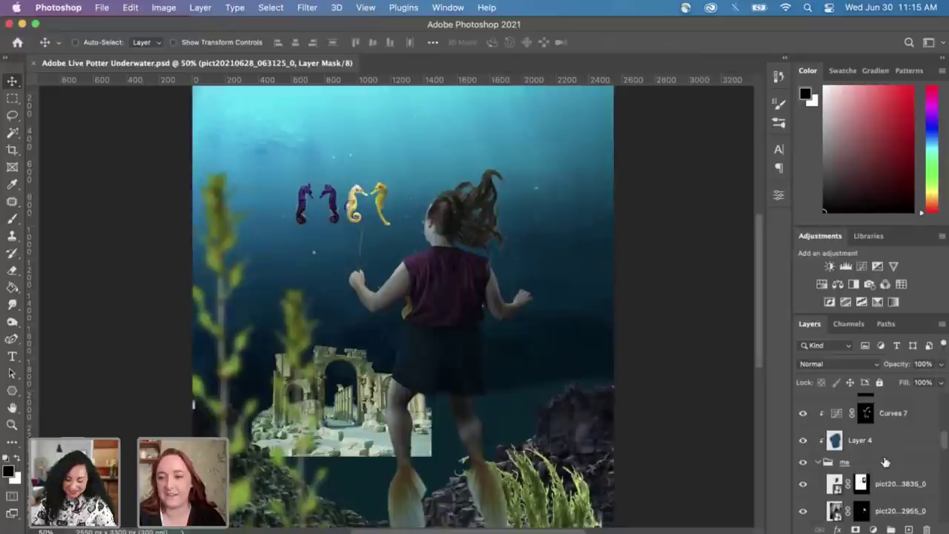
{"action": "left_click", "coordinate": [820, 462]}
{"action": "scroll", "coordinate": [909, 450], "scroll_direction": "down", "scroll_amount": 2}
{"action": "scroll", "coordinate": [910, 450], "scroll_direction": "up", "scroll_amount": 2}
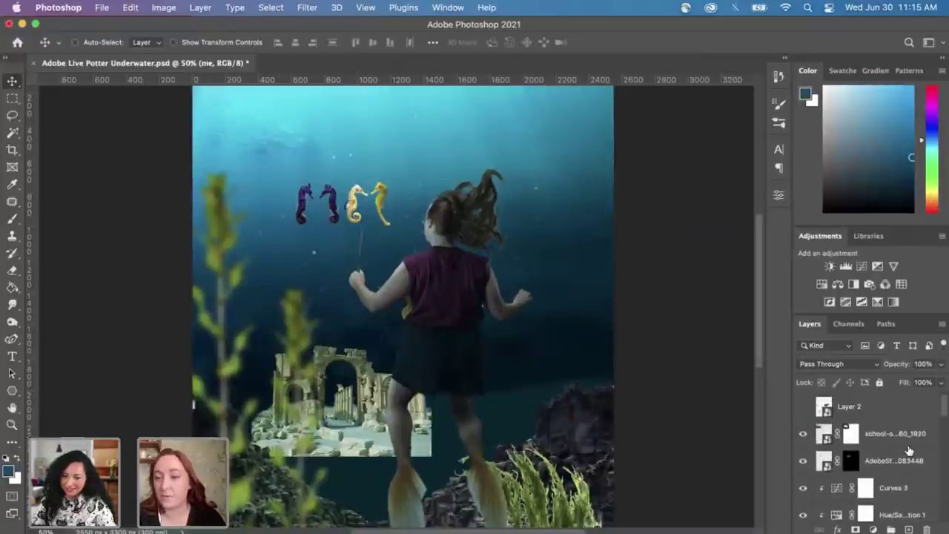
{"action": "scroll", "coordinate": [909, 451], "scroll_direction": "down", "scroll_amount": 5}
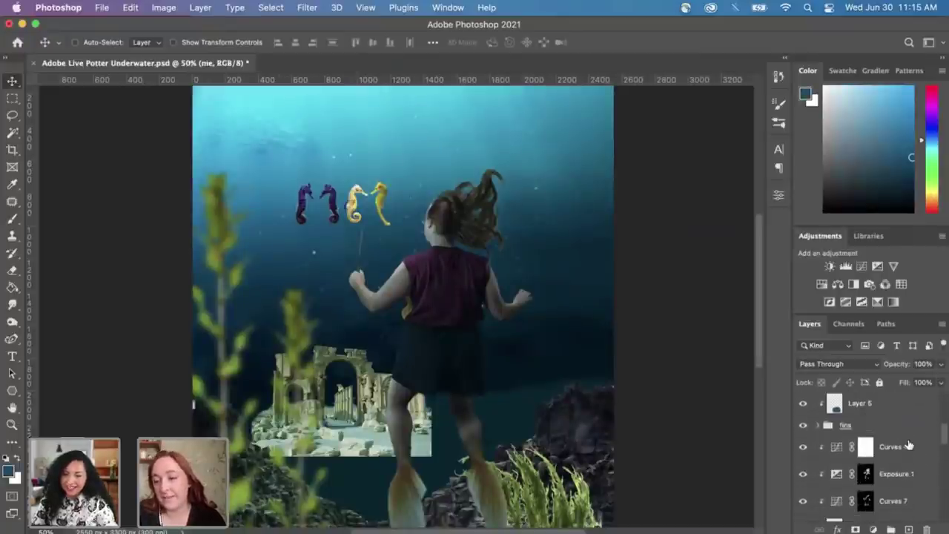
{"action": "scroll", "coordinate": [910, 444], "scroll_direction": "down", "scroll_amount": 8}
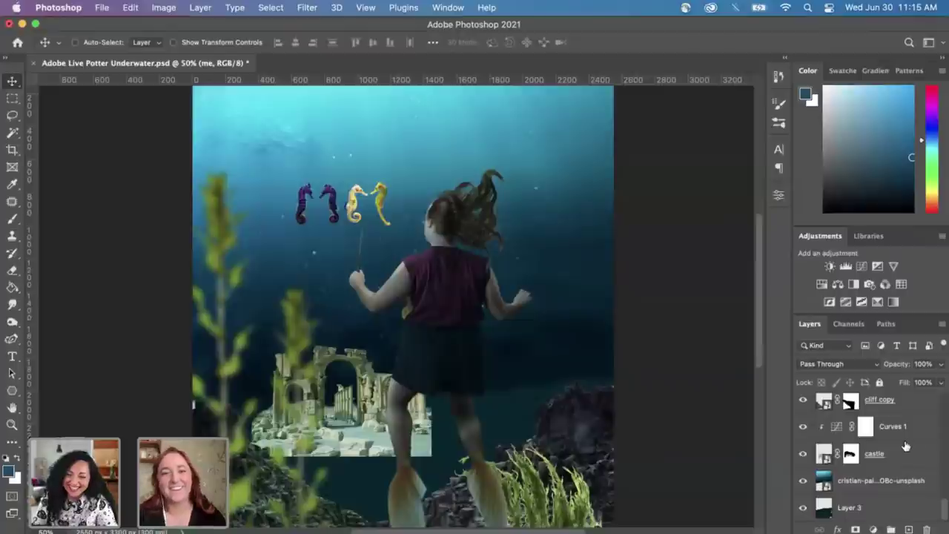
{"action": "scroll", "coordinate": [859, 456], "scroll_direction": "up", "scroll_amount": 3}
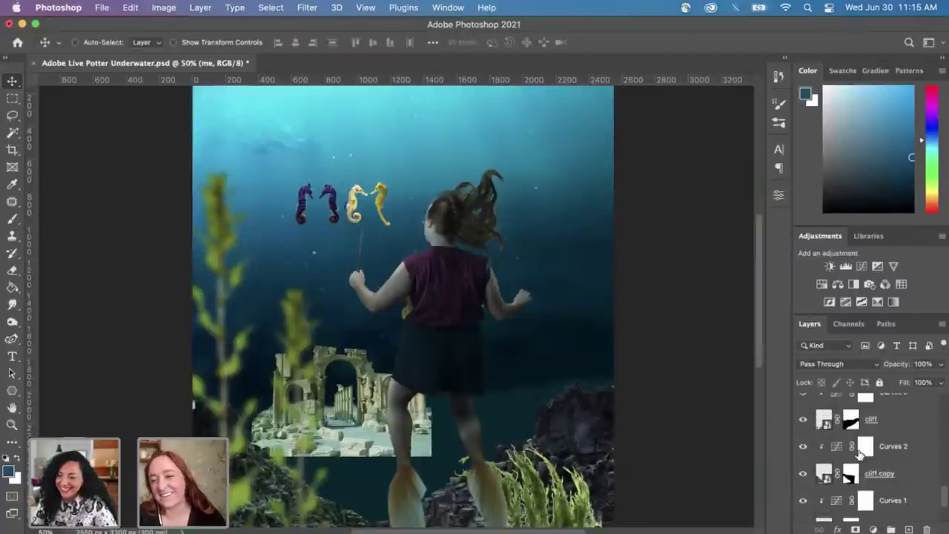
{"action": "scroll", "coordinate": [859, 454], "scroll_direction": "up", "scroll_amount": 2}
{"action": "scroll", "coordinate": [859, 455], "scroll_direction": "up", "scroll_amount": 2}
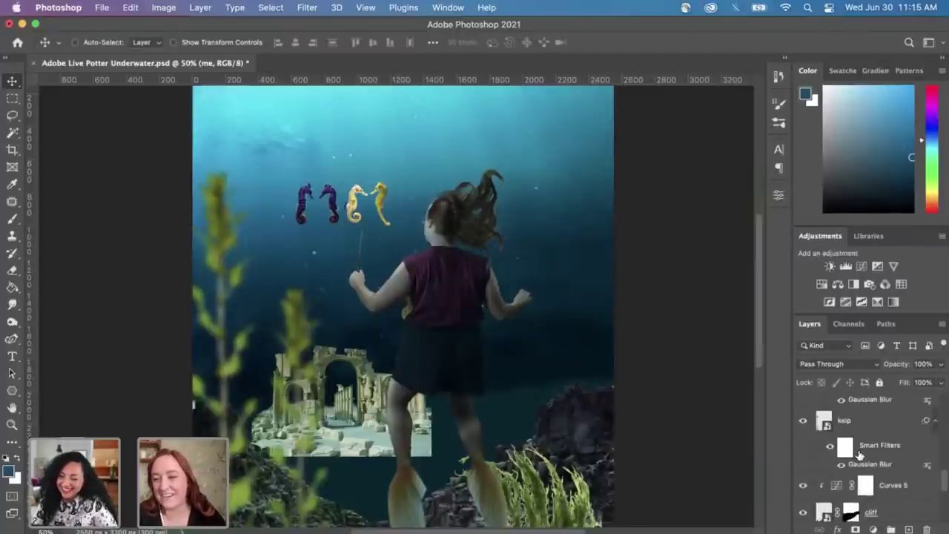
{"action": "scroll", "coordinate": [859, 454], "scroll_direction": "up", "scroll_amount": 5}
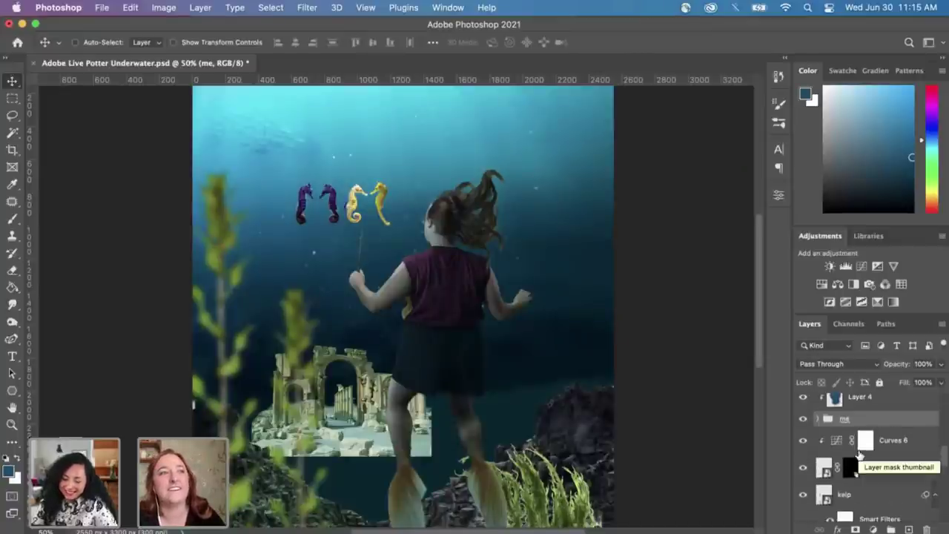
{"action": "scroll", "coordinate": [859, 455], "scroll_direction": "up", "scroll_amount": 2}
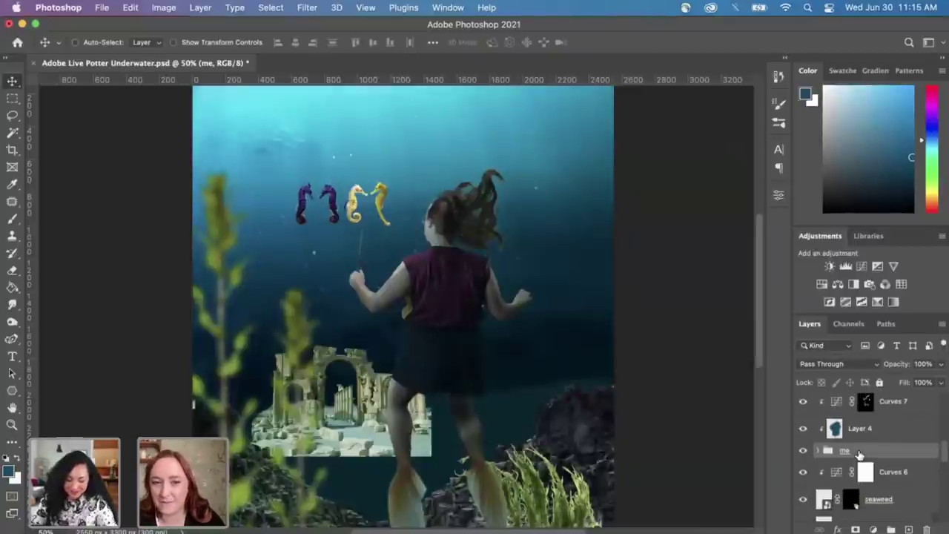
{"action": "scroll", "coordinate": [875, 459], "scroll_direction": "up", "scroll_amount": 1}
{"action": "scroll", "coordinate": [887, 463], "scroll_direction": "up", "scroll_amount": 4}
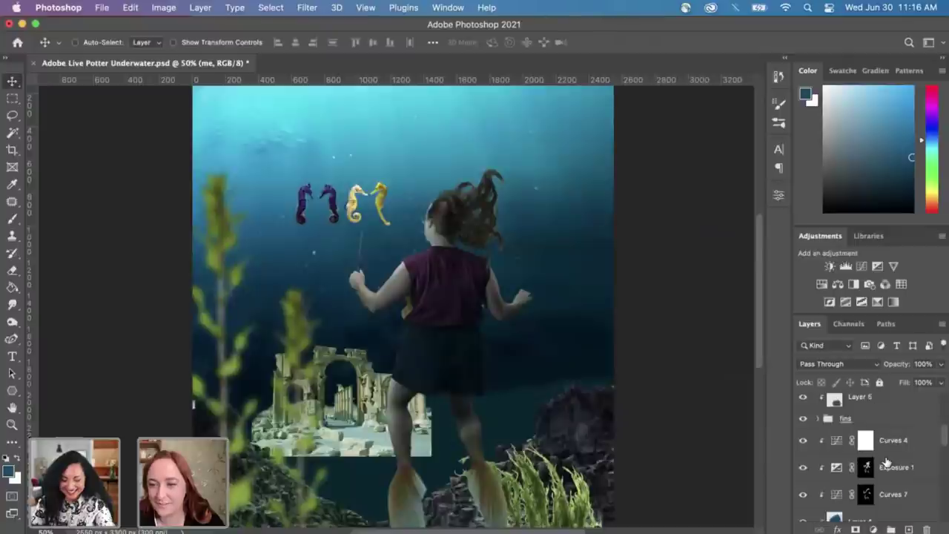
{"action": "scroll", "coordinate": [887, 462], "scroll_direction": "up", "scroll_amount": 5}
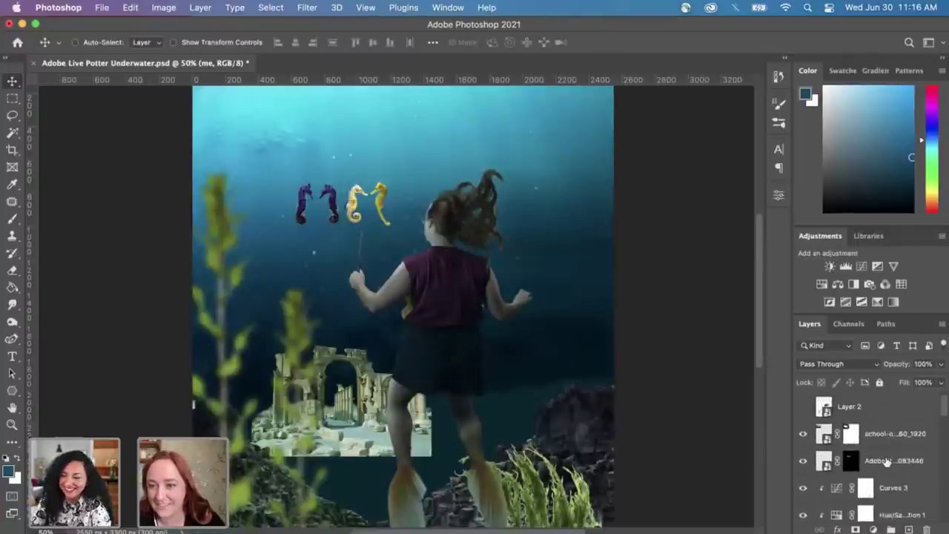
{"action": "scroll", "coordinate": [887, 461], "scroll_direction": "down", "scroll_amount": 8}
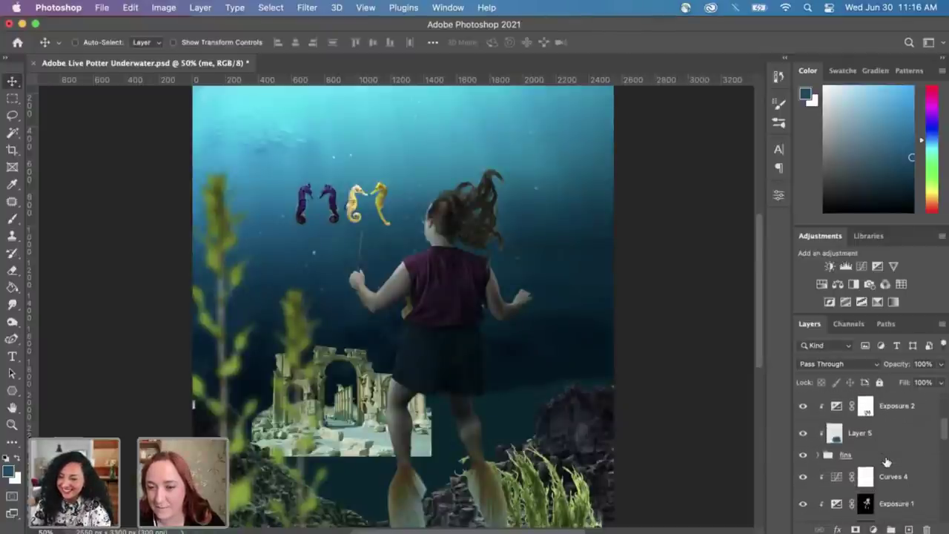
{"action": "scroll", "coordinate": [887, 463], "scroll_direction": "down", "scroll_amount": 6}
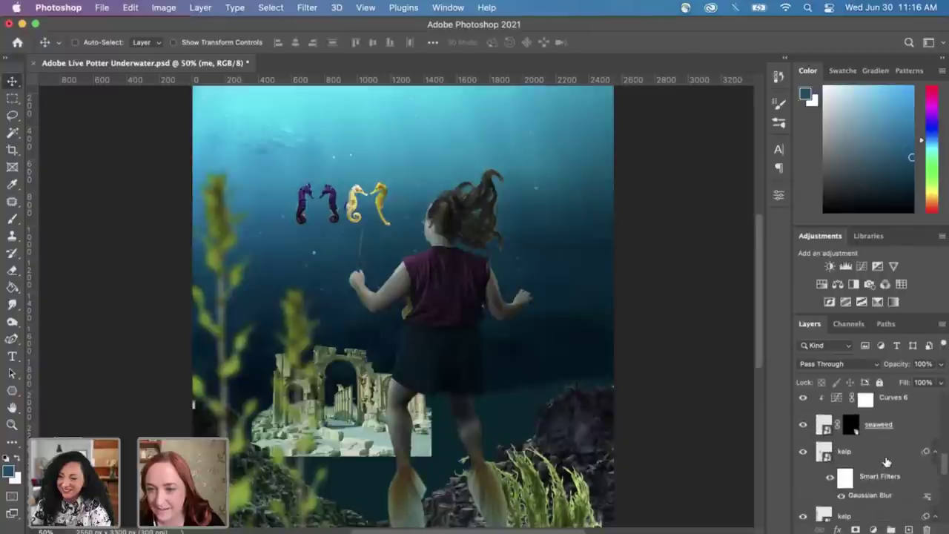
{"action": "scroll", "coordinate": [887, 461], "scroll_direction": "down", "scroll_amount": 5}
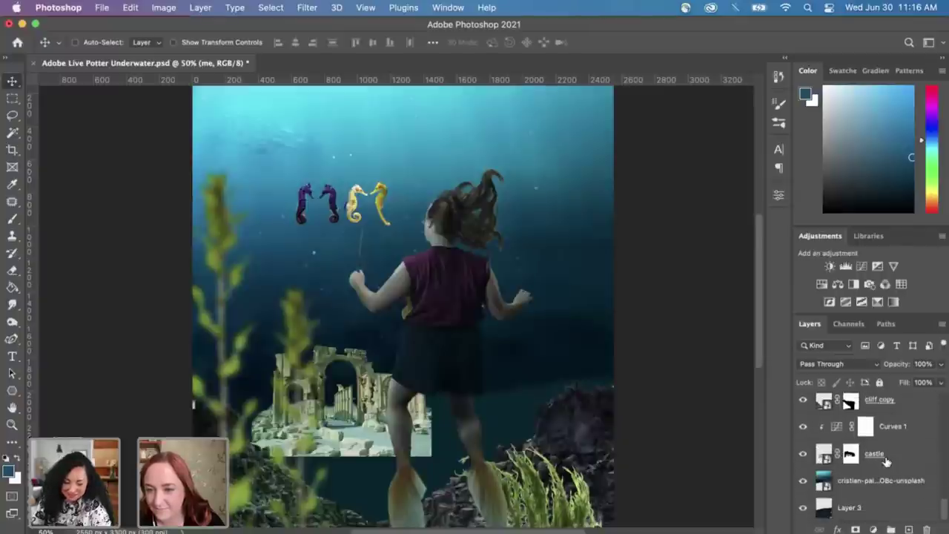
{"action": "scroll", "coordinate": [885, 462], "scroll_direction": "up", "scroll_amount": 5}
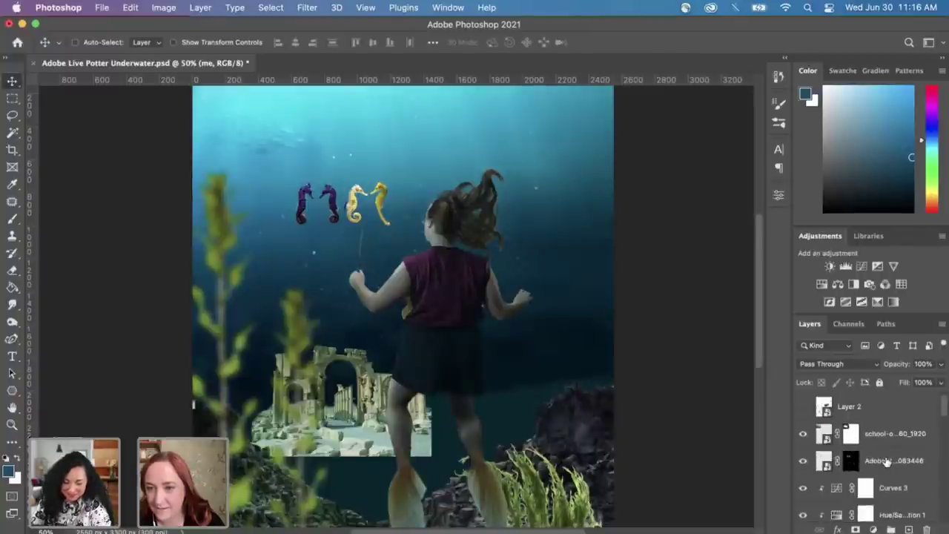
{"action": "left_click", "coordinate": [802, 461]}
{"action": "left_click", "coordinate": [802, 460]}
{"action": "key", "text": "super+1"}
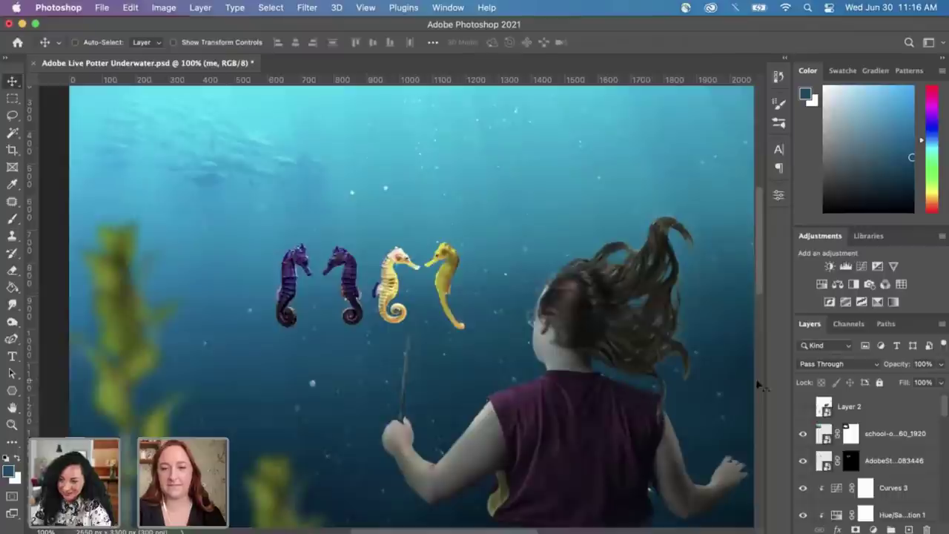
{"action": "left_click", "coordinate": [850, 461]}
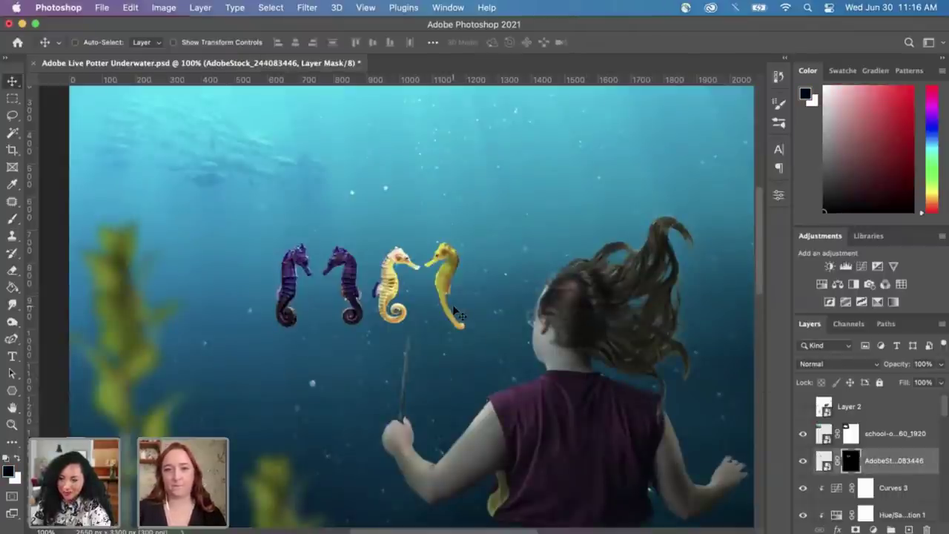
{"action": "left_click", "coordinate": [12, 218]}
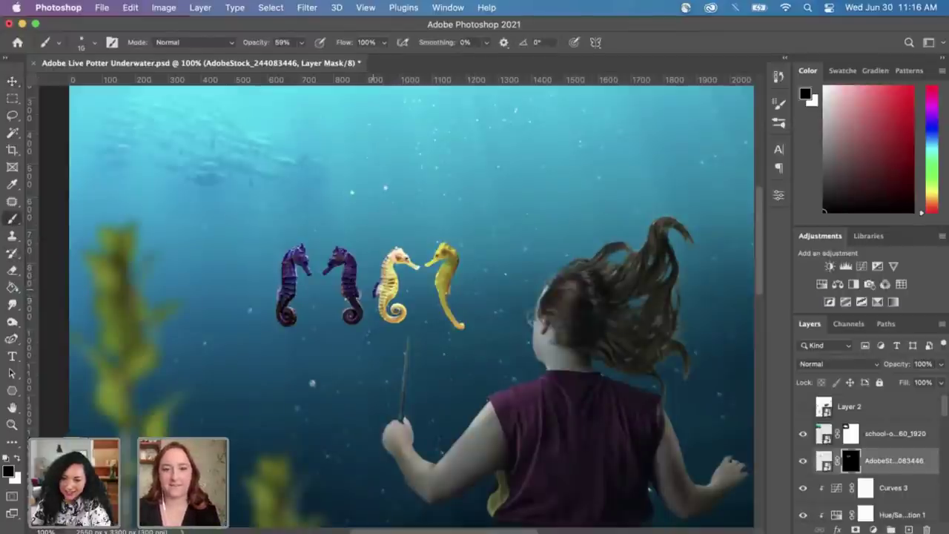
{"action": "key", "text": "bracketright"}
{"action": "key", "text": "bracketright"}
{"action": "key", "text": "bracketright"}
{"action": "key", "text": "bracketright"}
{"action": "key", "text": "bracketright"}
{"action": "key", "text": "bracketright"}
{"action": "left_click", "coordinate": [301, 42]}
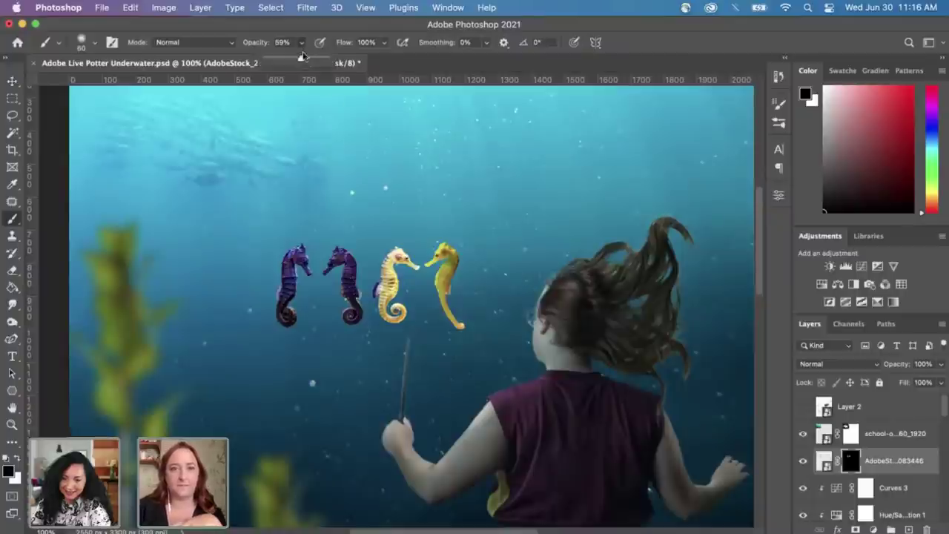
{"action": "left_click_drag", "start_coordinate": [299, 58], "coordinate": [326, 58]}
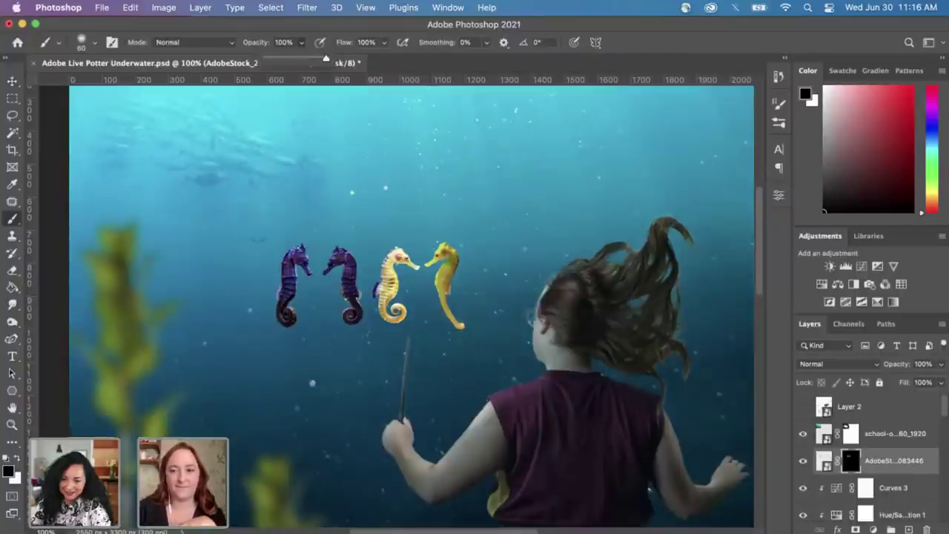
{"action": "left_click_drag", "start_coordinate": [289, 279], "coordinate": [289, 326]}
{"action": "mouse_move", "coordinate": [291, 278]}
{"action": "left_mouse_down"}
{"action": "mouse_move", "coordinate": [297, 260]}
{"action": "mouse_move", "coordinate": [327, 256]}
{"action": "mouse_move", "coordinate": [350, 293]}
{"action": "mouse_move", "coordinate": [349, 319]}
{"action": "mouse_move", "coordinate": [360, 316]}
{"action": "left_mouse_up"}
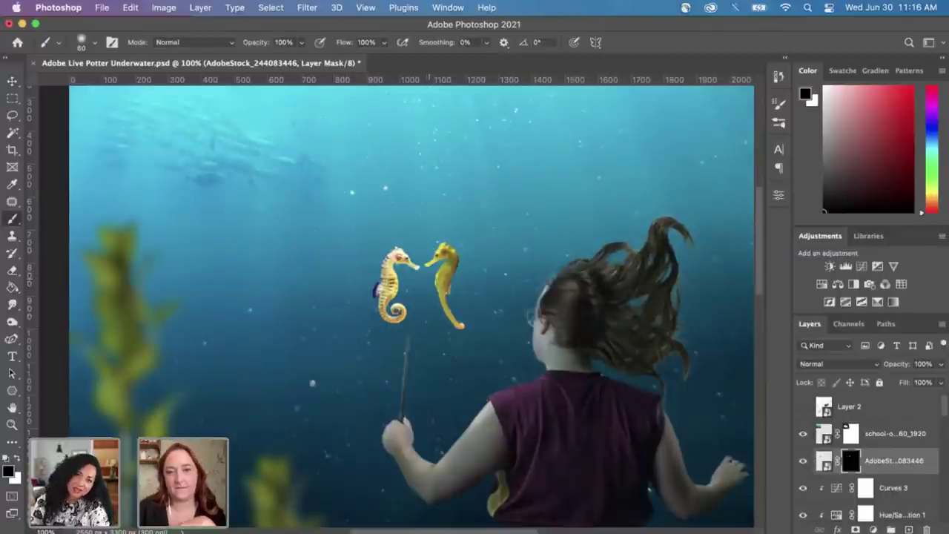
{"action": "mouse_move", "coordinate": [429, 260]}
{"action": "left_mouse_down"}
{"action": "mouse_move", "coordinate": [441, 275]}
{"action": "mouse_move", "coordinate": [439, 249]}
{"action": "mouse_move", "coordinate": [455, 328]}
{"action": "left_mouse_up"}
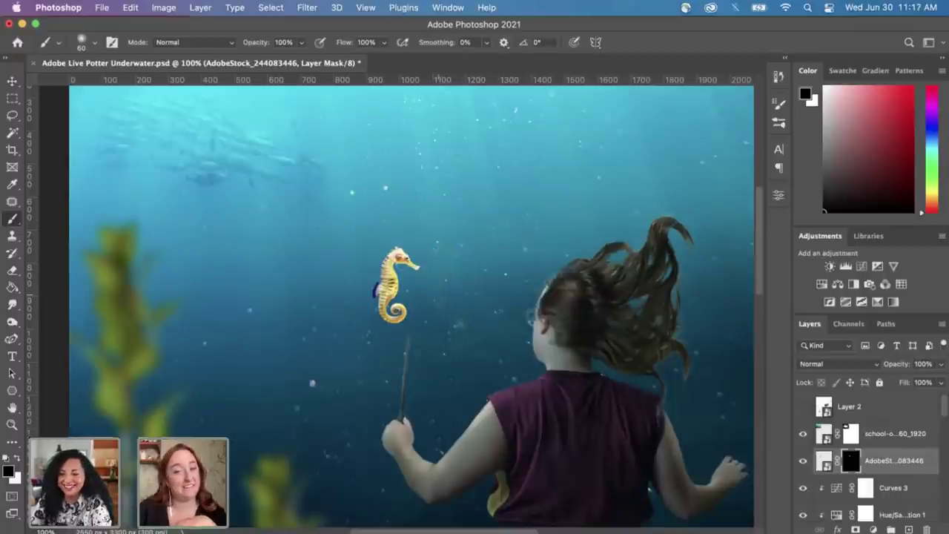
{"action": "left_click_drag", "start_coordinate": [583, 329], "coordinate": [409, 248]}
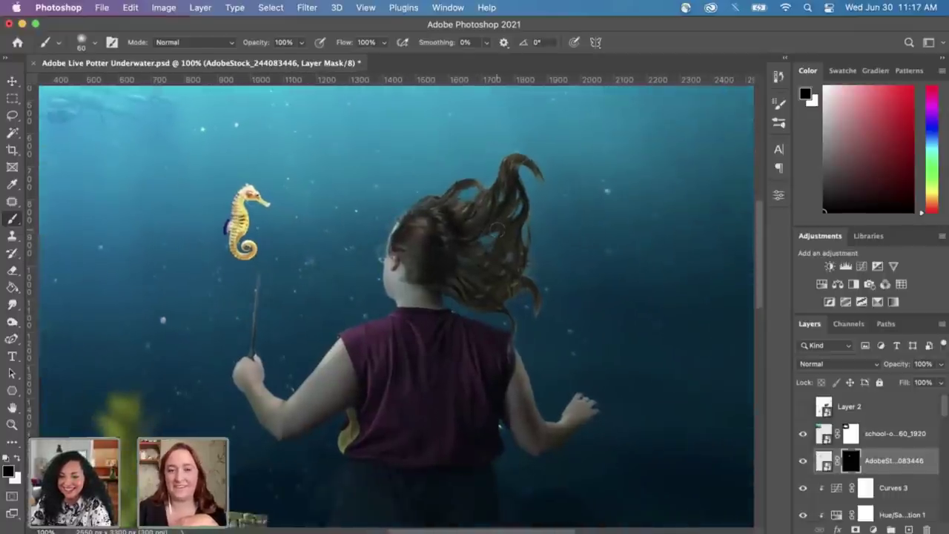
Step: Move the seahorse to the right of the girl's head and flip it horizontally via Edit > Transform
{"action": "left_click", "coordinate": [12, 80]}
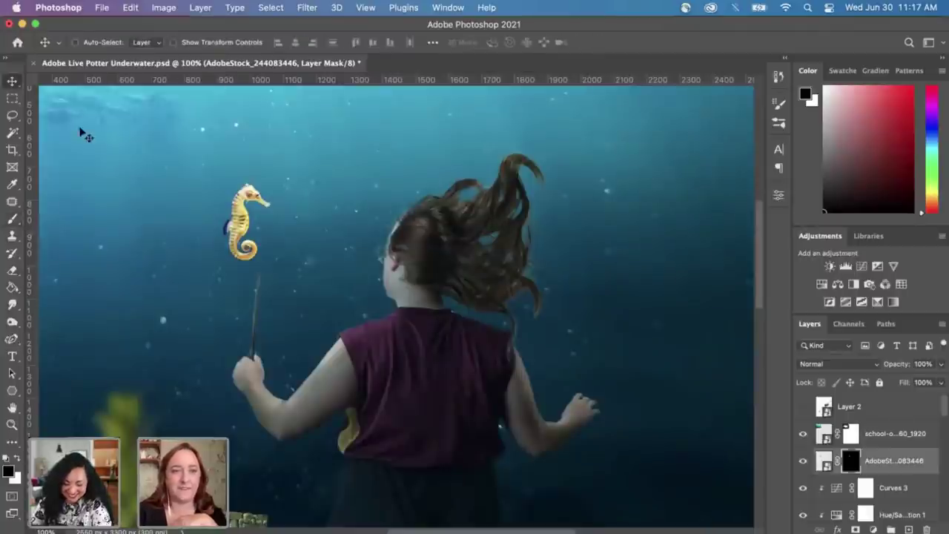
{"action": "key", "text": "super+minus"}
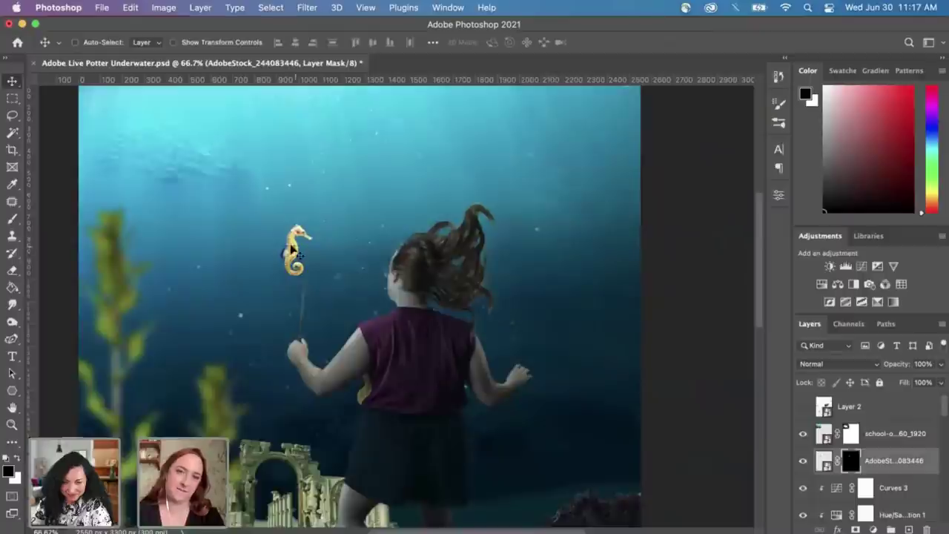
{"action": "left_click_drag", "start_coordinate": [316, 255], "coordinate": [553, 305]}
{"action": "left_click", "coordinate": [133, 9]}
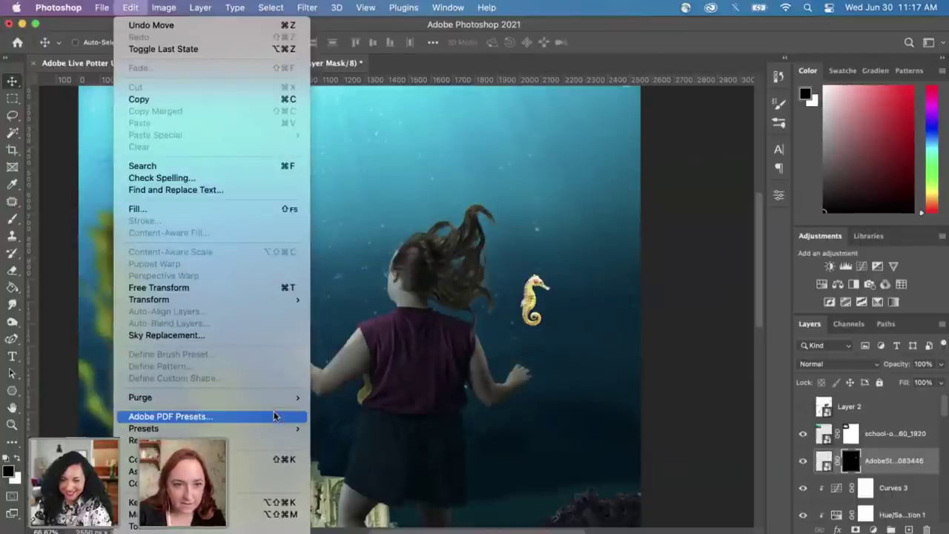
{"action": "mouse_move", "coordinate": [282, 300]}
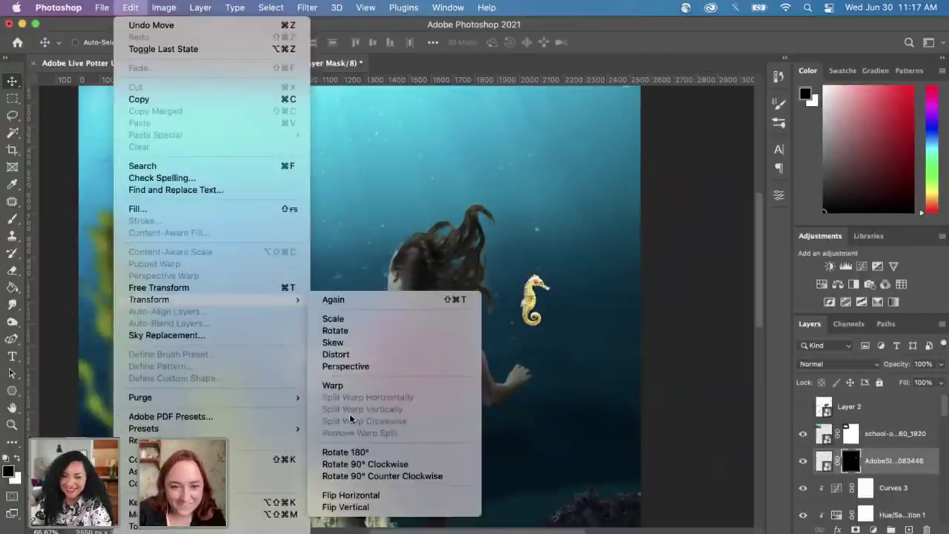
{"action": "left_click", "coordinate": [350, 494]}
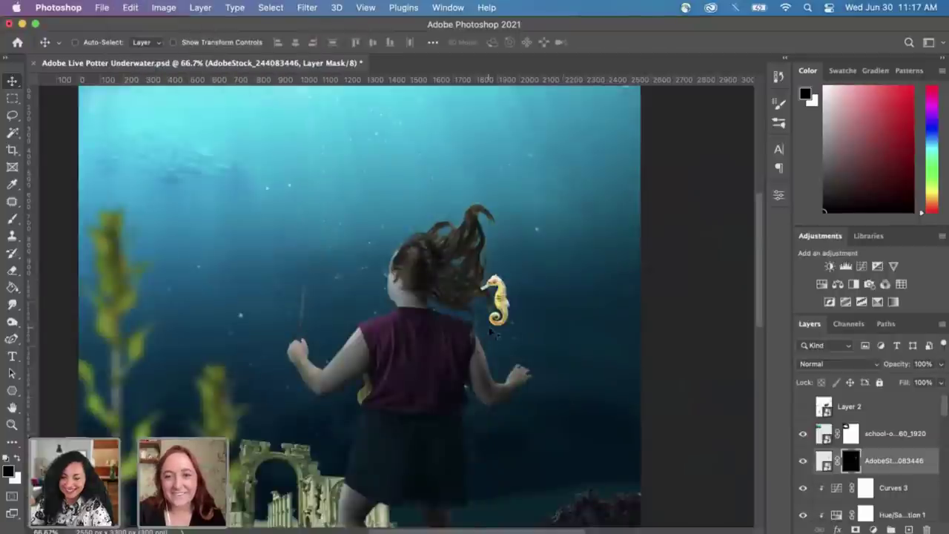
{"action": "left_click_drag", "start_coordinate": [500, 317], "coordinate": [530, 317]}
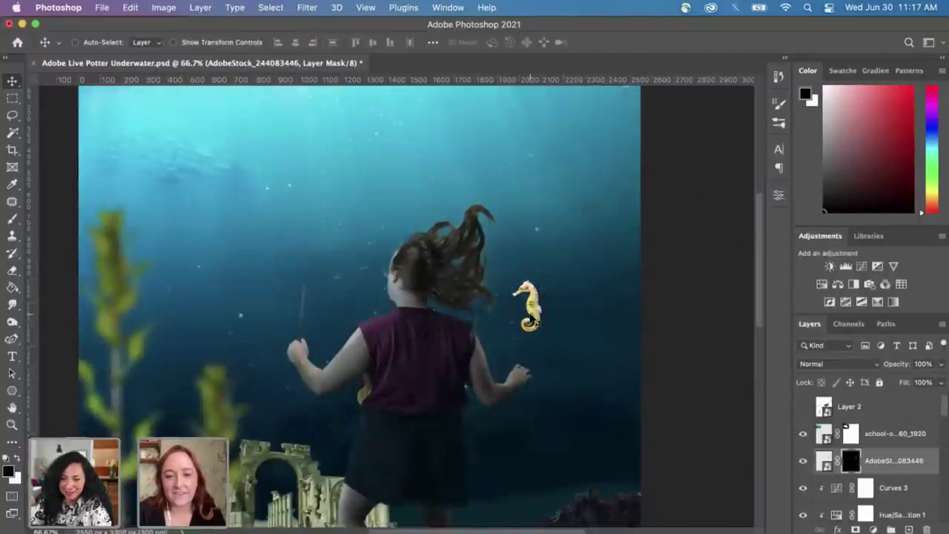
Step: Scale the seahorse to 80% with Free Transform and nudge it beside the girl's hair
{"action": "key", "text": "super+t"}
{"action": "left_click_drag", "start_coordinate": [627, 254], "coordinate": [592, 273]}
{"action": "left_click_drag", "start_coordinate": [523, 319], "coordinate": [532, 311]}
{"action": "key", "text": "Return"}
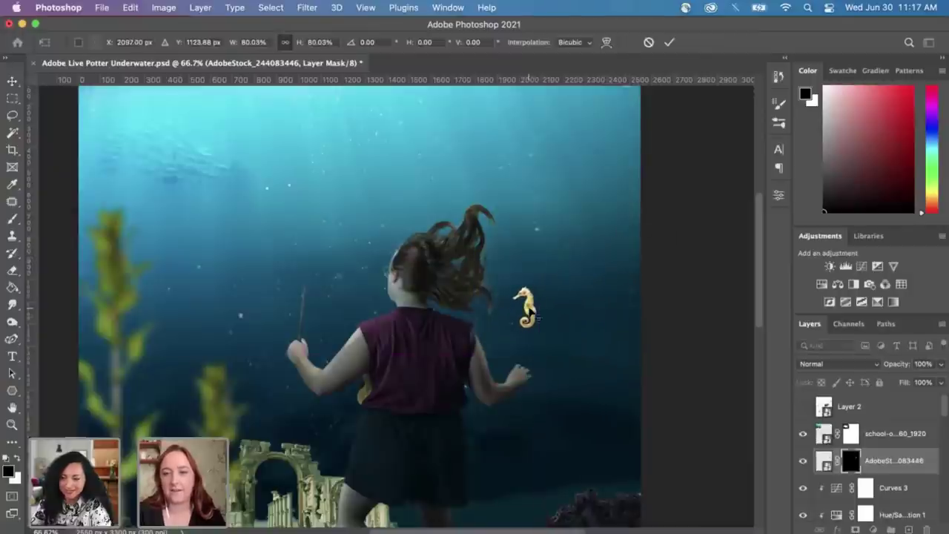
{"action": "scroll", "coordinate": [660, 394], "scroll_direction": "down", "scroll_amount": 4}
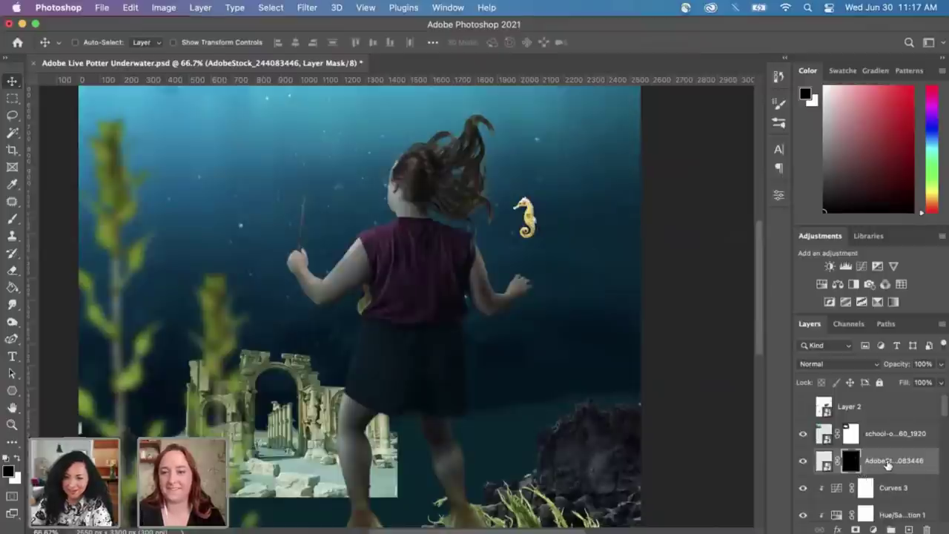
Step: Add a Curves adjustment clipped to the seahorse layer and pull the RGB curve down
{"action": "left_click", "coordinate": [874, 529]}
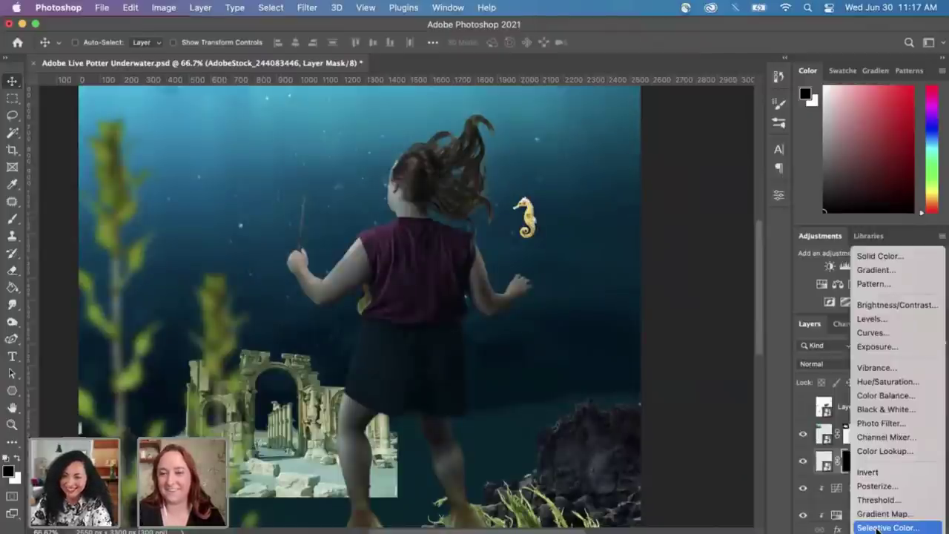
{"action": "left_click", "coordinate": [893, 332]}
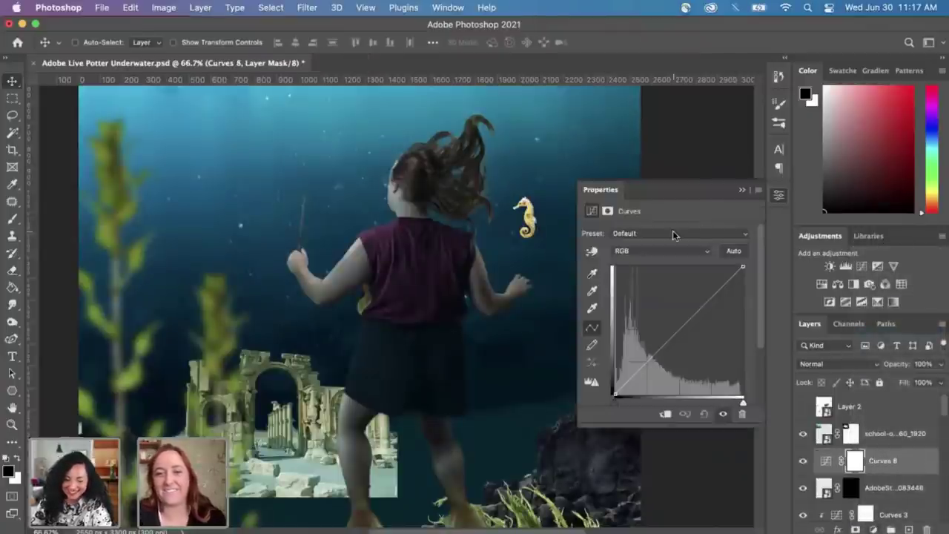
{"action": "left_click", "coordinate": [666, 415]}
{"action": "mouse_move", "coordinate": [676, 332]}
{"action": "left_mouse_down"}
{"action": "mouse_move", "coordinate": [696, 343]}
{"action": "mouse_move", "coordinate": [686, 339]}
{"action": "left_mouse_up"}
Step: Check the curve's Red, Green and Blue channels, then close Curves and reselect the seahorse layer
{"action": "left_click", "coordinate": [683, 257]}
{"action": "left_click", "coordinate": [681, 264]}
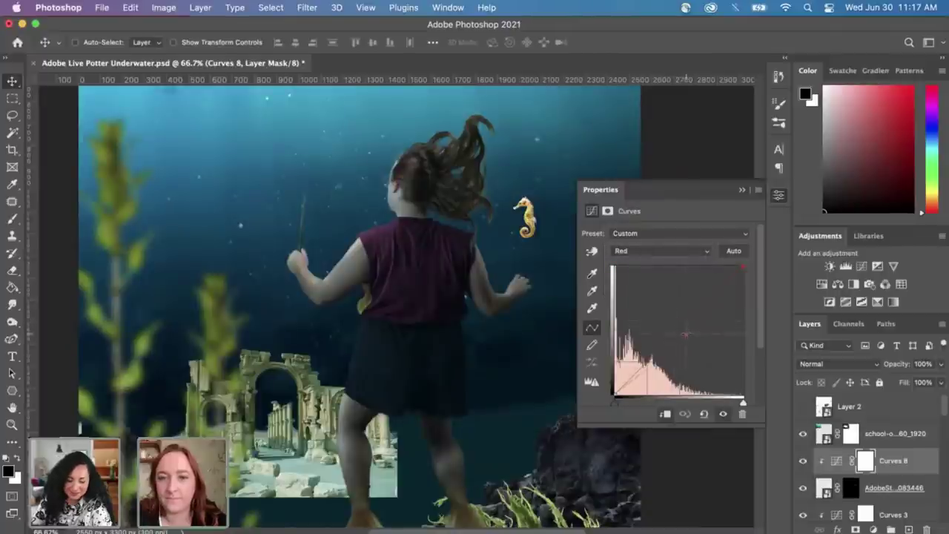
{"action": "left_click", "coordinate": [673, 251]}
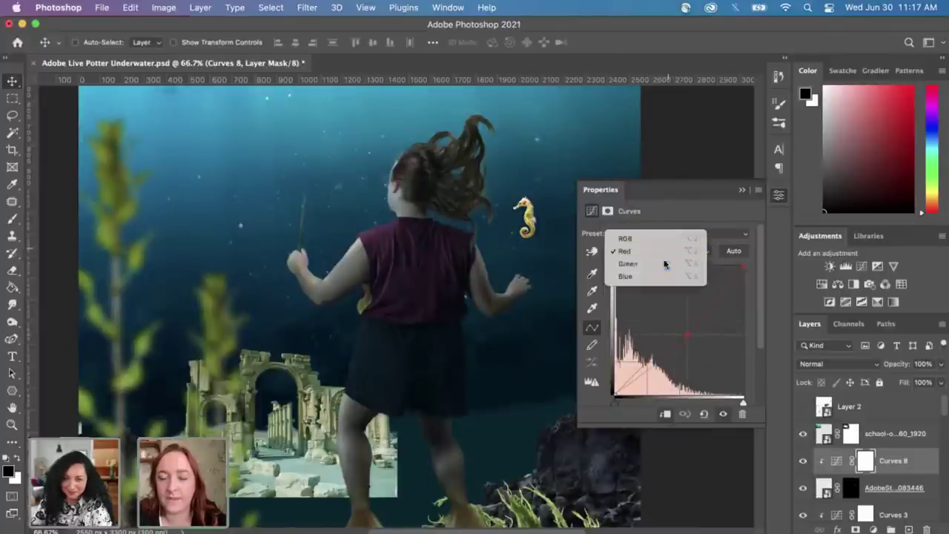
{"action": "left_click", "coordinate": [669, 263]}
{"action": "mouse_move", "coordinate": [681, 331]}
{"action": "left_mouse_down"}
{"action": "mouse_move", "coordinate": [675, 324]}
{"action": "mouse_move", "coordinate": [681, 330]}
{"action": "left_mouse_up"}
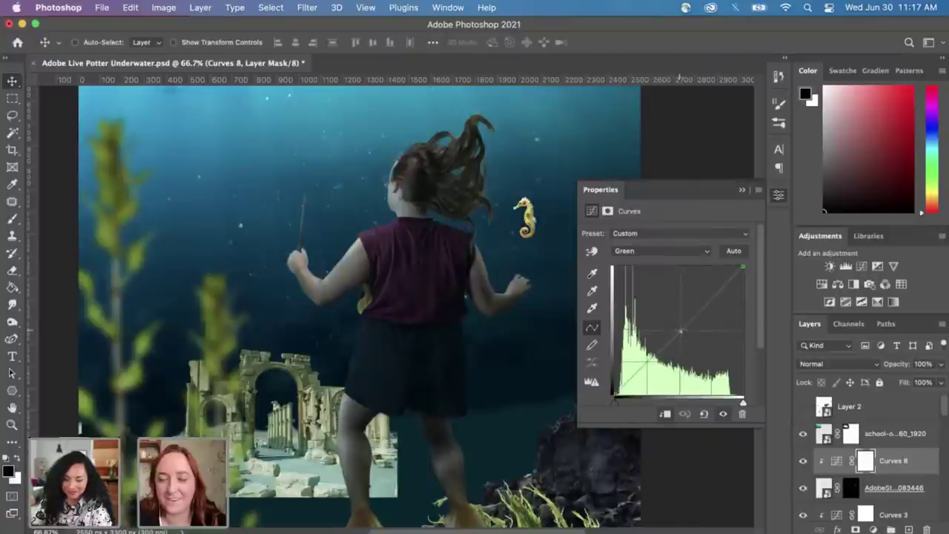
{"action": "left_click", "coordinate": [670, 252]}
{"action": "left_click", "coordinate": [675, 264]}
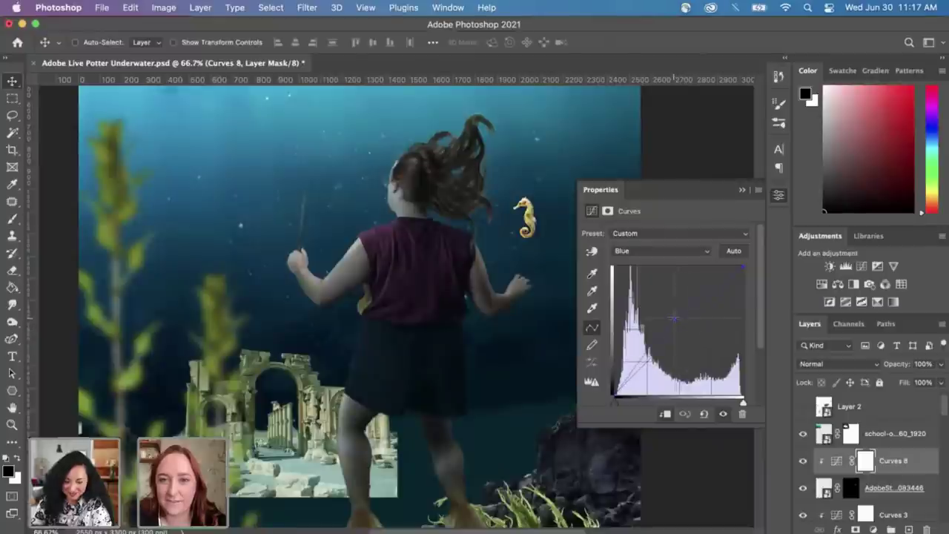
{"action": "left_click", "coordinate": [742, 190]}
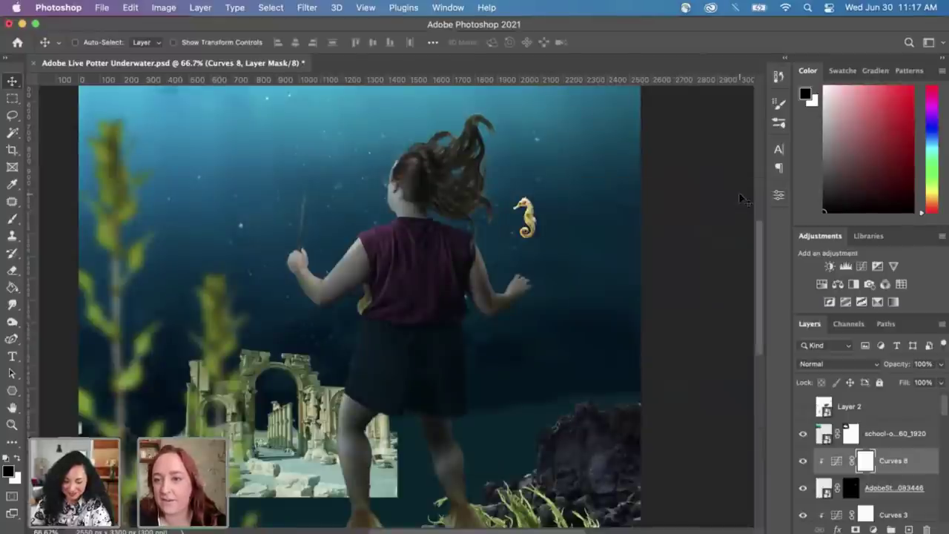
{"action": "left_click", "coordinate": [873, 482]}
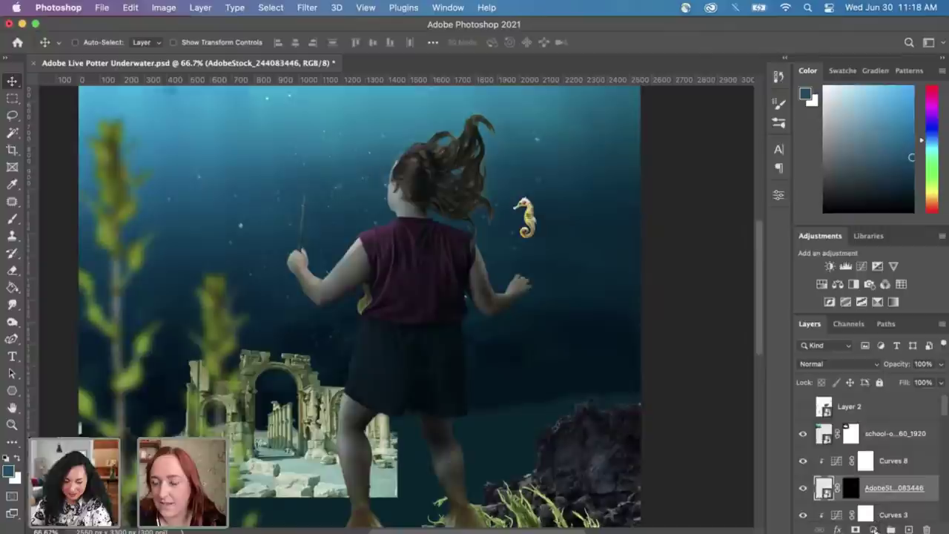
Step: Select the seahorse layer and toggle Curves 8 off and on to compare the effect
{"action": "left_click_drag", "start_coordinate": [881, 482], "coordinate": [919, 488]}
{"action": "left_click", "coordinate": [899, 466]}
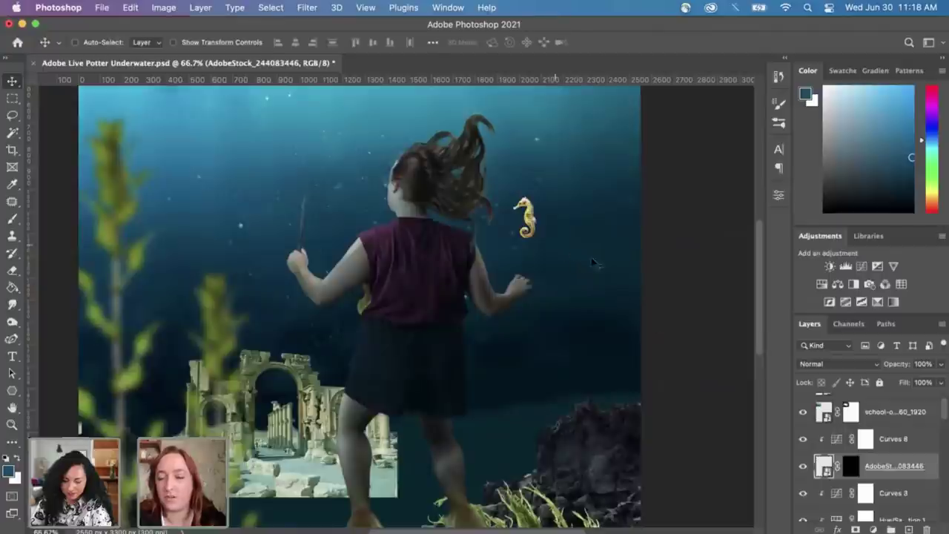
{"action": "left_click", "coordinate": [804, 440]}
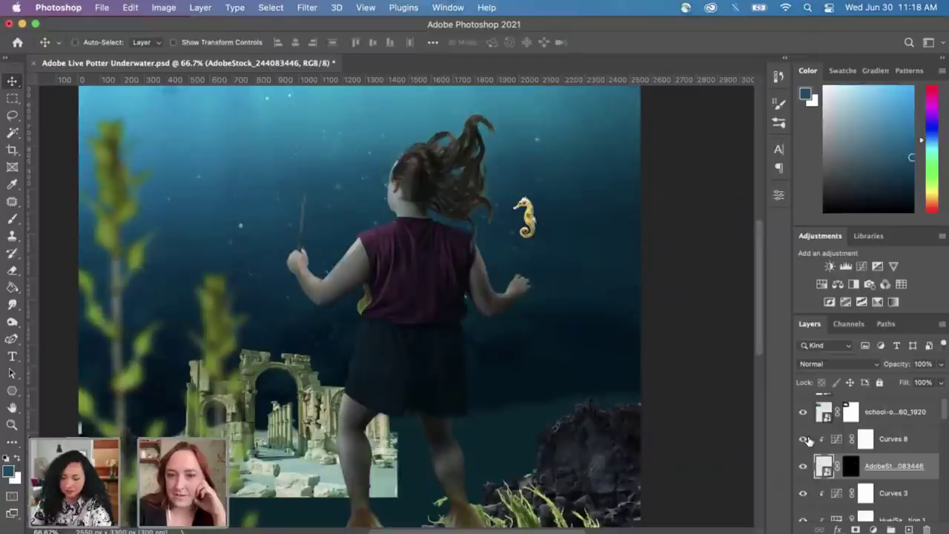
{"action": "left_click", "coordinate": [803, 439]}
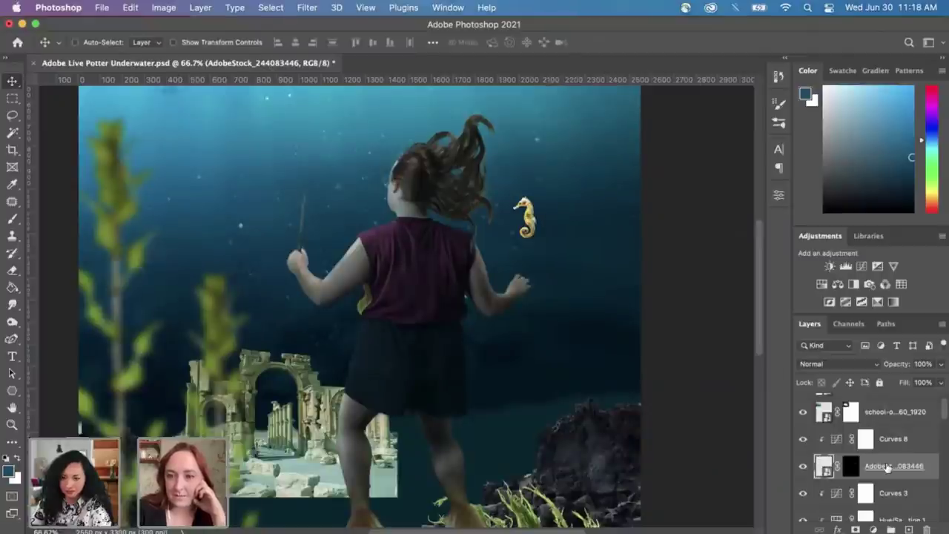
Step: Add an Exposure adjustment above the seahorse set to -0.84, then reselect the seahorse layer
{"action": "left_click", "coordinate": [874, 530]}
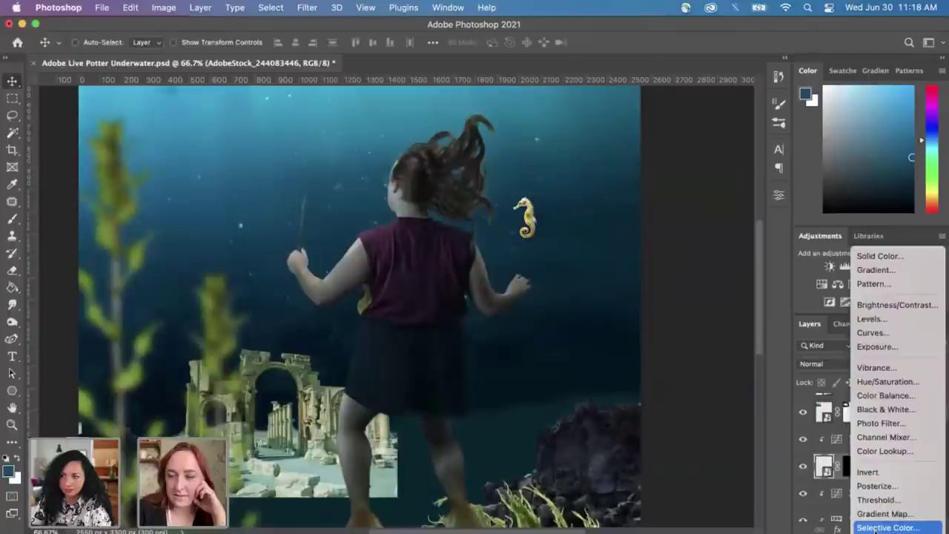
{"action": "left_click", "coordinate": [875, 347]}
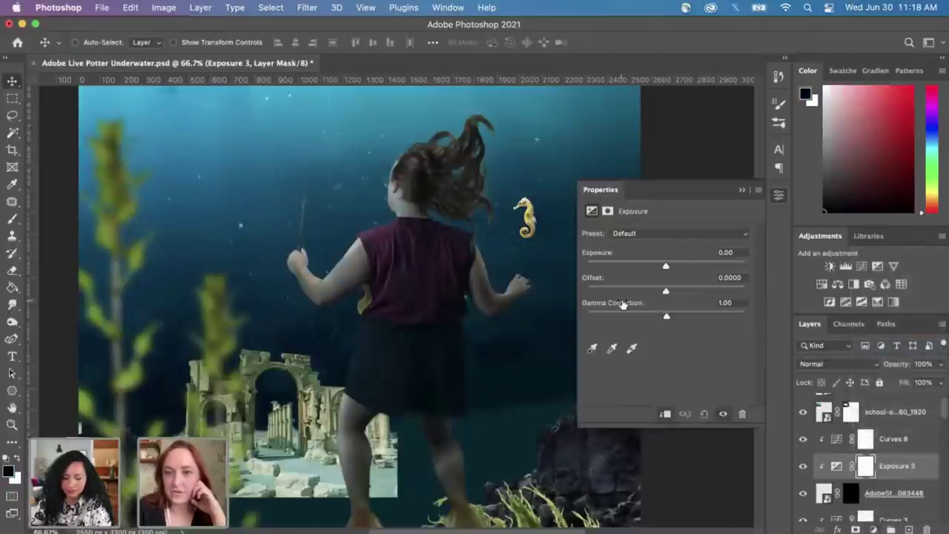
{"action": "left_click_drag", "start_coordinate": [666, 267], "coordinate": [656, 270]}
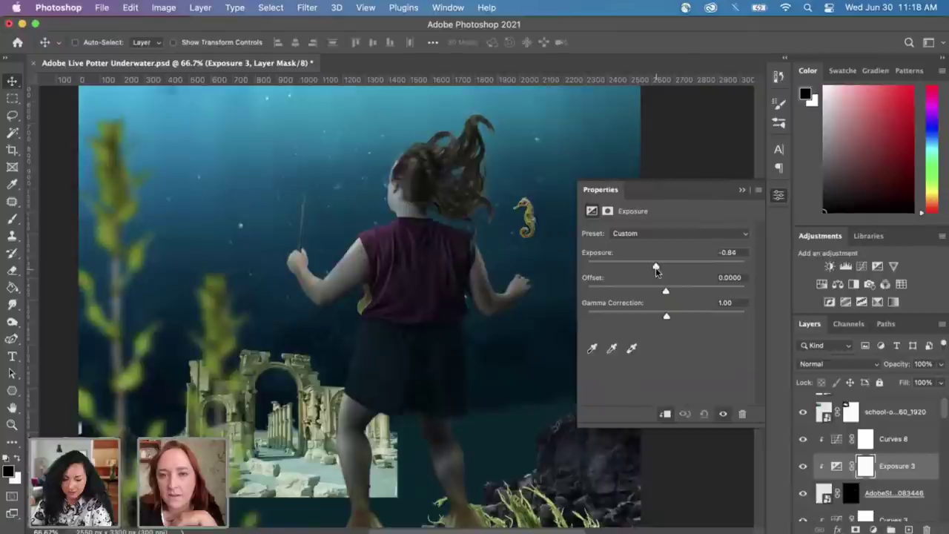
{"action": "left_click", "coordinate": [744, 192]}
{"action": "left_click", "coordinate": [886, 499]}
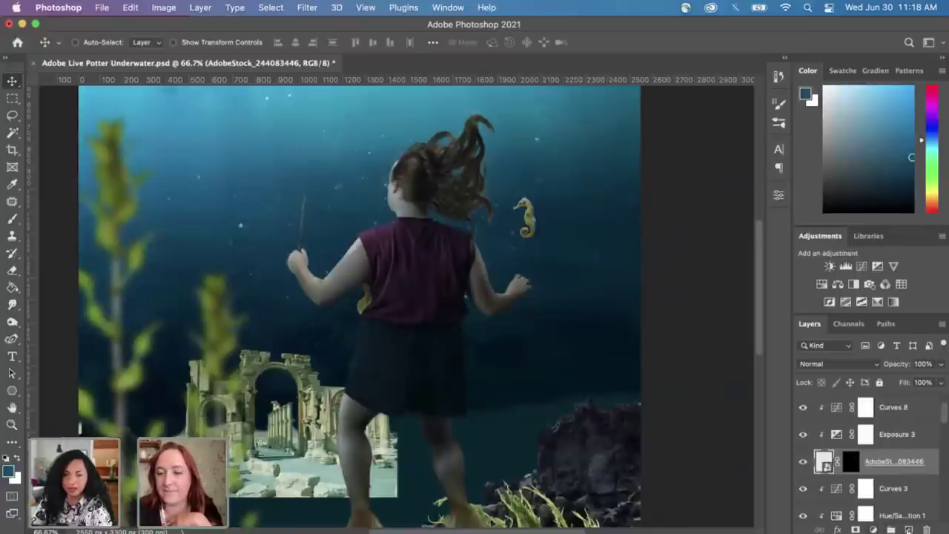
Step: Add a new Layer 6 over the seahorse, brush dark water colour on it, and set opacity to 11%
{"action": "left_click", "coordinate": [909, 530]}
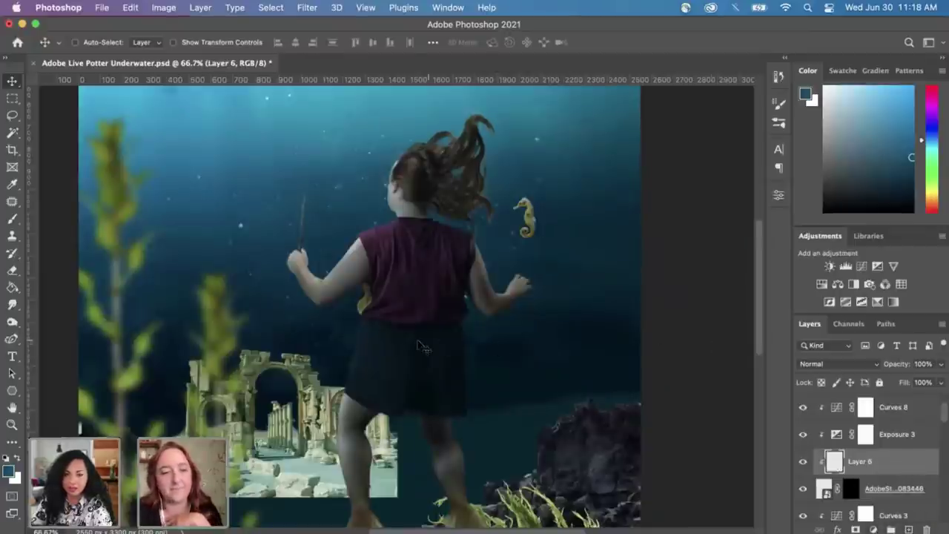
{"action": "key", "text": "b"}
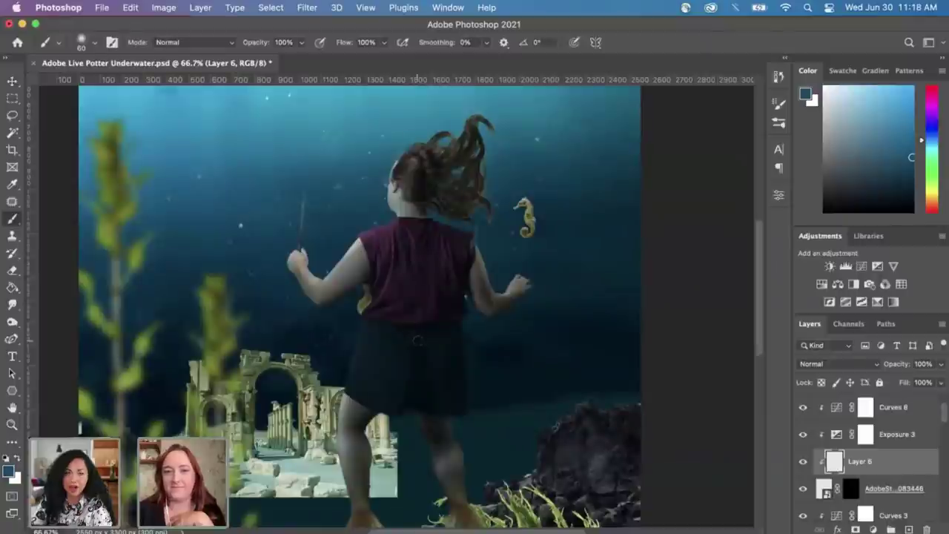
{"action": "left_click_drag", "start_coordinate": [519, 202], "coordinate": [526, 226]}
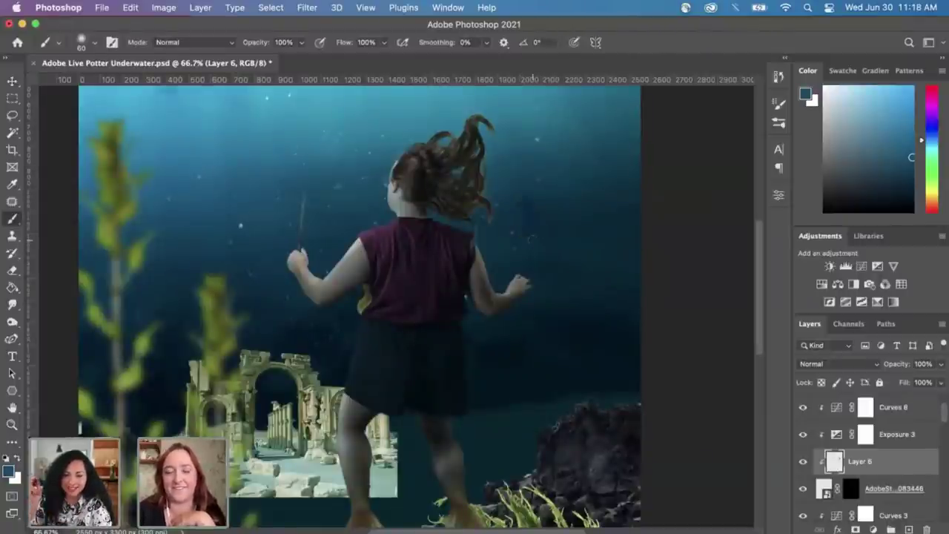
{"action": "left_click", "coordinate": [941, 364]}
{"action": "left_click_drag", "start_coordinate": [938, 383], "coordinate": [886, 386]}
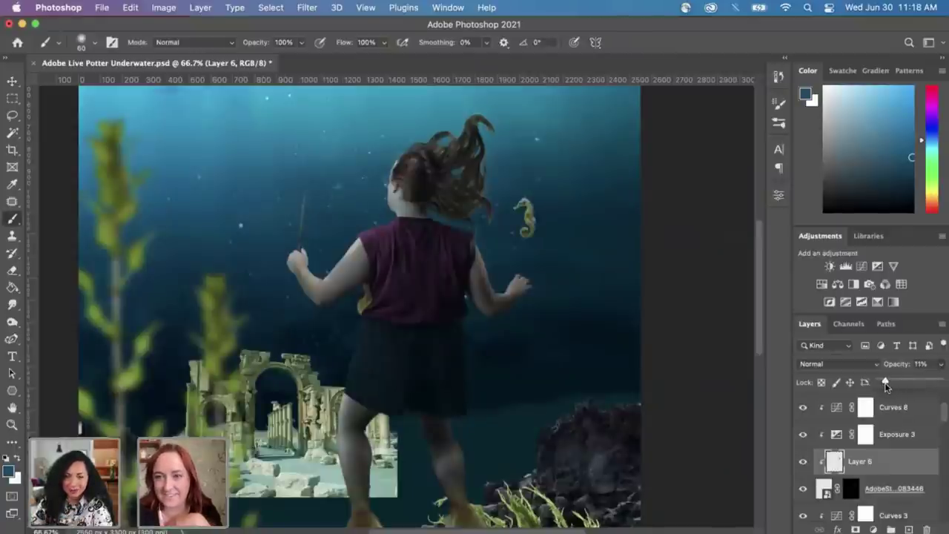
{"action": "left_click", "coordinate": [890, 461]}
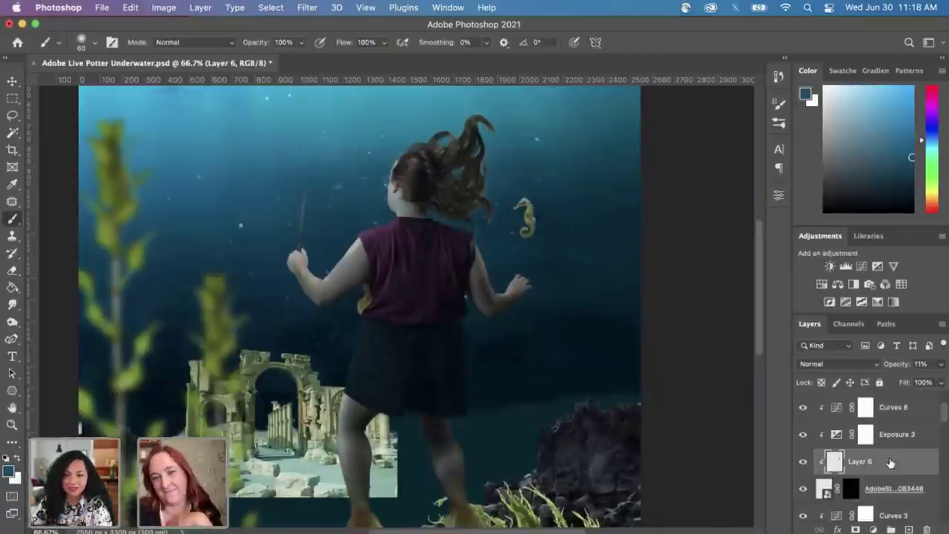
Step: Zoom in to 200% centred on the seahorse and select the AdobeStock seahorse layer
{"action": "key", "text": "super+plus"}
{"action": "key", "text": "super+plus"}
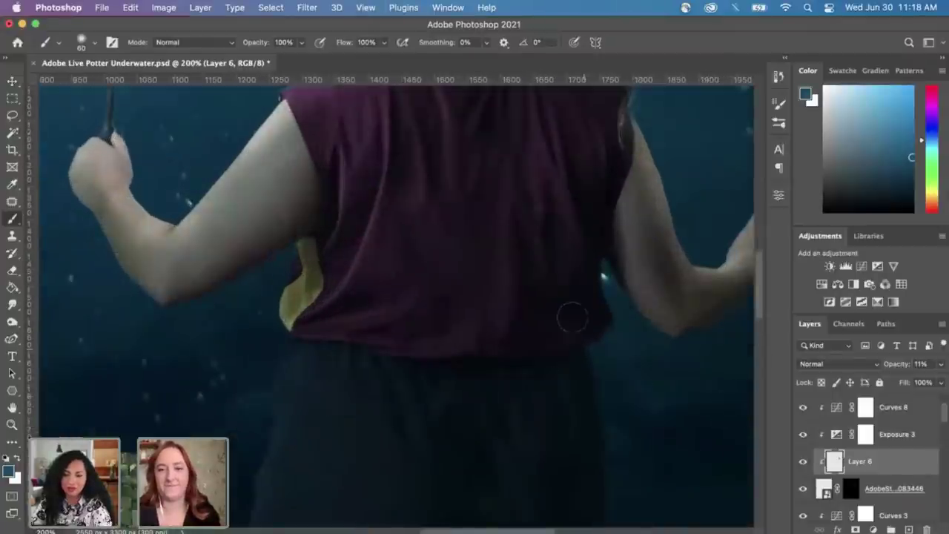
{"action": "scroll", "coordinate": [572, 314], "scroll_direction": "right", "scroll_amount": 5}
{"action": "scroll", "coordinate": [572, 319], "scroll_direction": "up", "scroll_amount": 5}
{"action": "scroll", "coordinate": [572, 319], "scroll_direction": "left", "scroll_amount": 2}
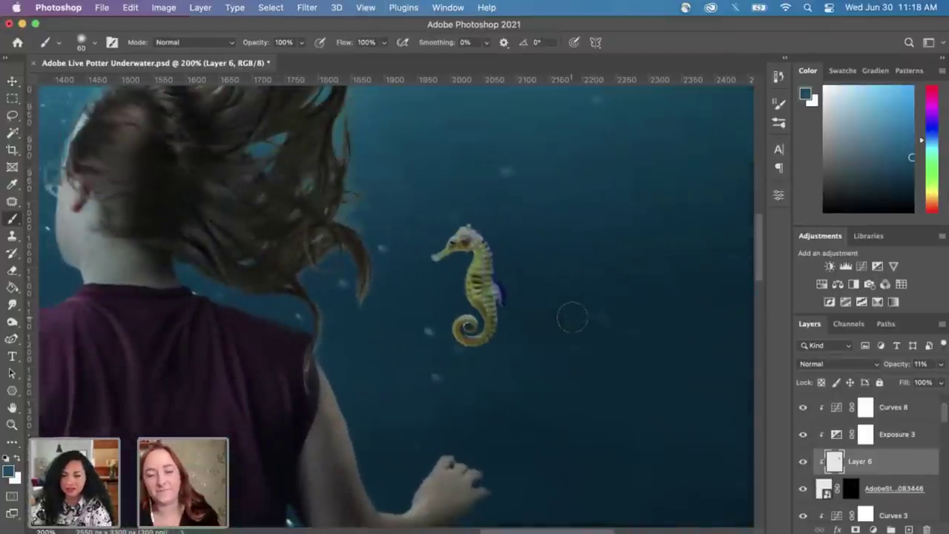
{"action": "scroll", "coordinate": [572, 318], "scroll_direction": "down", "scroll_amount": 2}
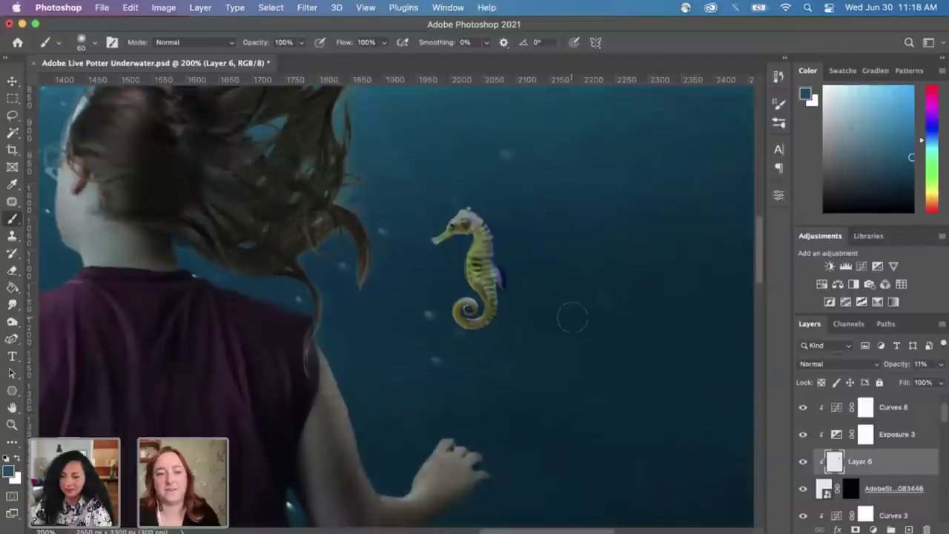
{"action": "scroll", "coordinate": [572, 318], "scroll_direction": "left", "scroll_amount": 1}
{"action": "left_click", "coordinate": [895, 481]}
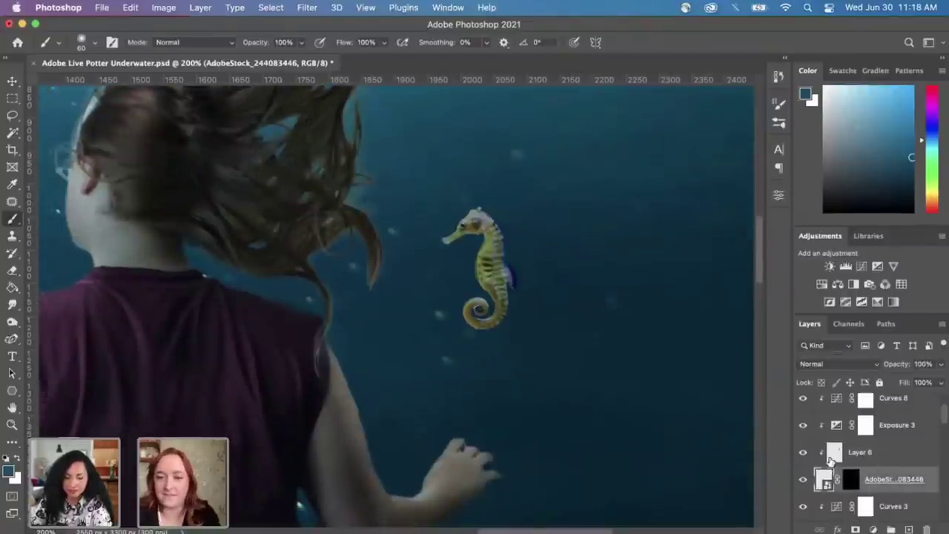
Step: Toggle Exposure 3 to compare, lower its exposure from -0.84 to -2.07, then target its mask
{"action": "left_click", "coordinate": [803, 426]}
{"action": "left_click", "coordinate": [806, 427]}
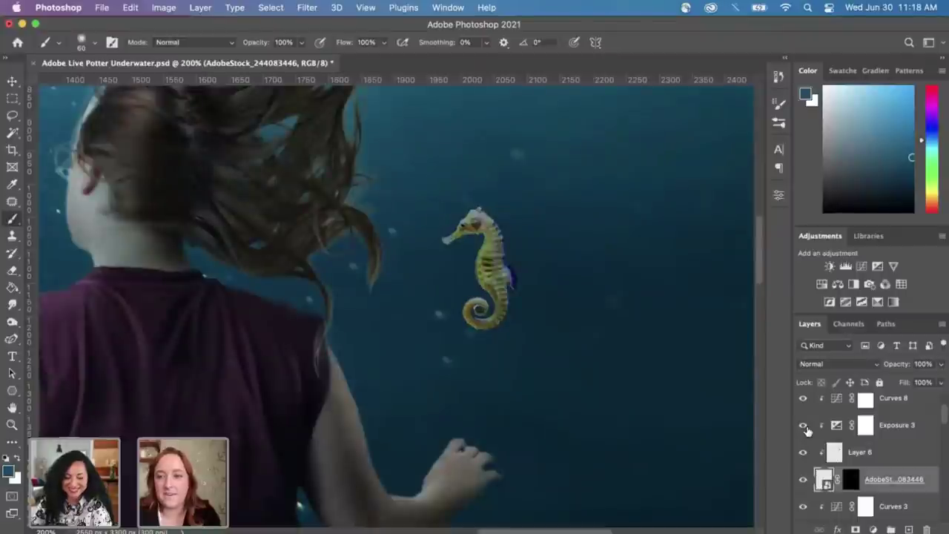
{"action": "left_click", "coordinate": [872, 432]}
{"action": "double_click", "coordinate": [836, 436]}
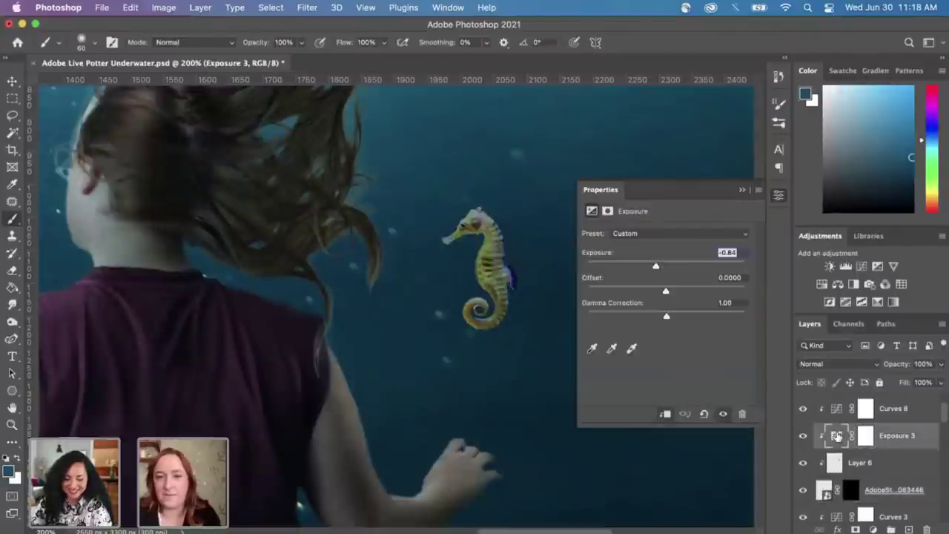
{"action": "left_click_drag", "start_coordinate": [656, 267], "coordinate": [642, 268]}
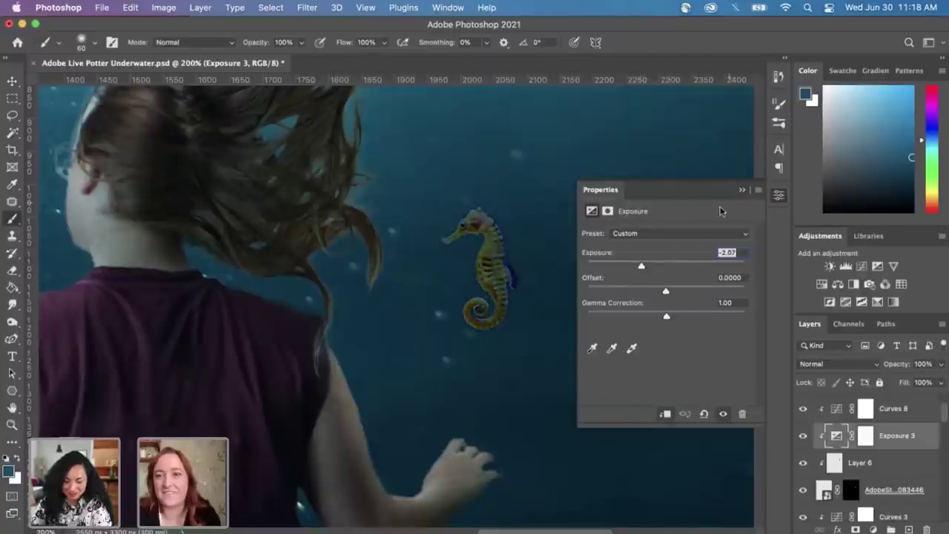
{"action": "left_click", "coordinate": [740, 192]}
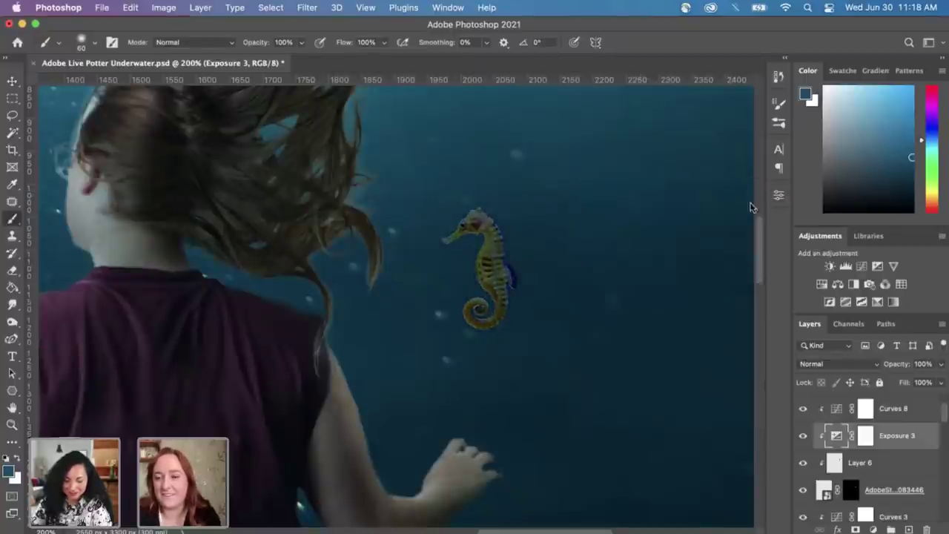
{"action": "left_click", "coordinate": [867, 434]}
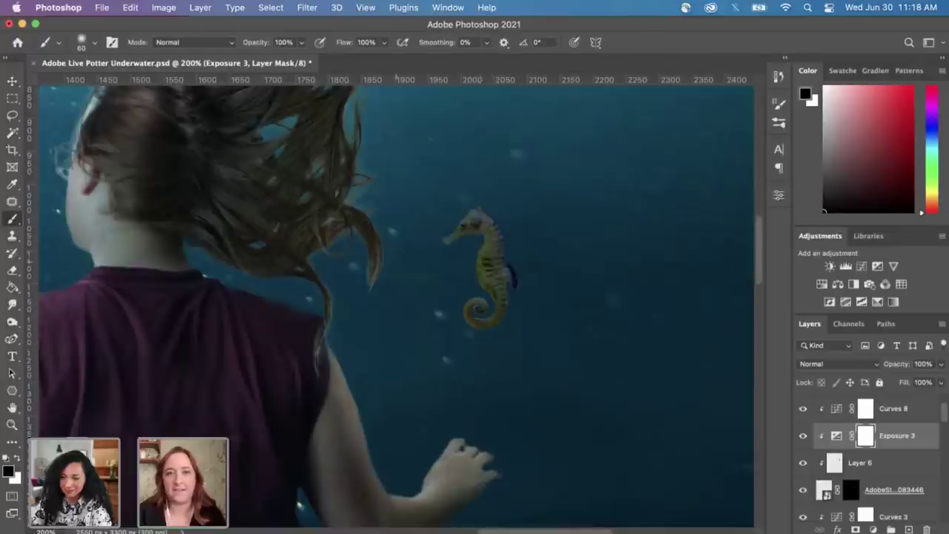
Step: Lower the brush opacity to 9% for soft black painting over the seahorse on the Exposure 3 mask
{"action": "left_click", "coordinate": [301, 42]}
{"action": "left_click_drag", "start_coordinate": [297, 59], "coordinate": [247, 61]}
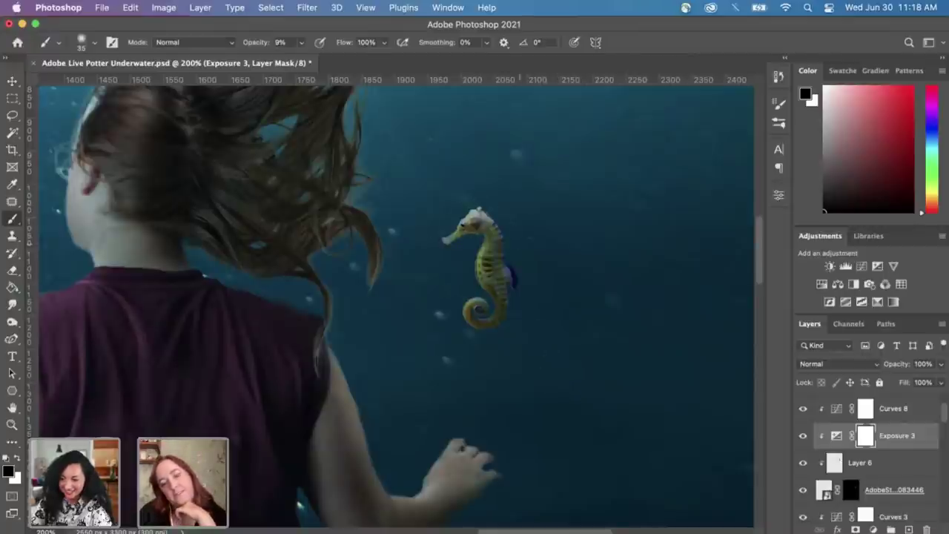
{"action": "scroll", "coordinate": [411, 208], "scroll_direction": "left", "scroll_amount": 5}
{"action": "scroll", "coordinate": [411, 208], "scroll_direction": "up", "scroll_amount": 3}
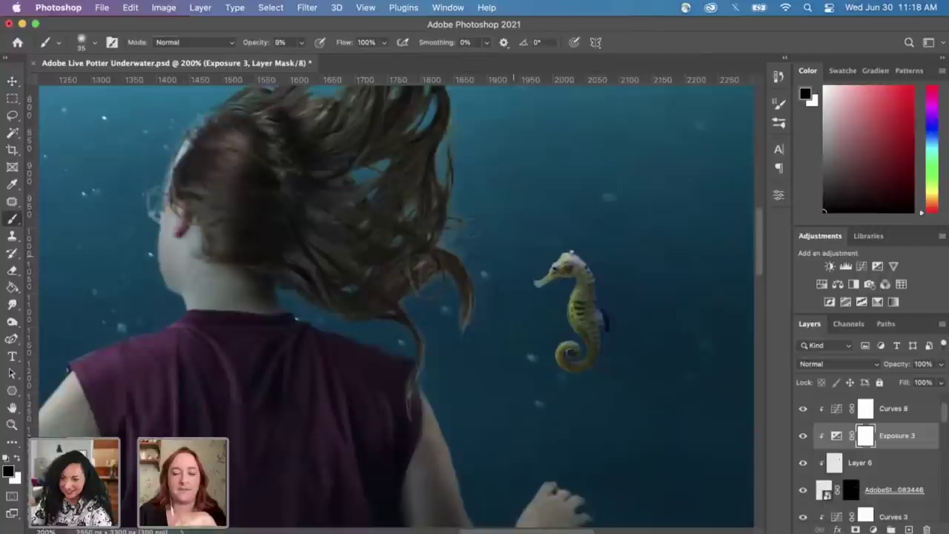
{"action": "key", "text": "super+minus"}
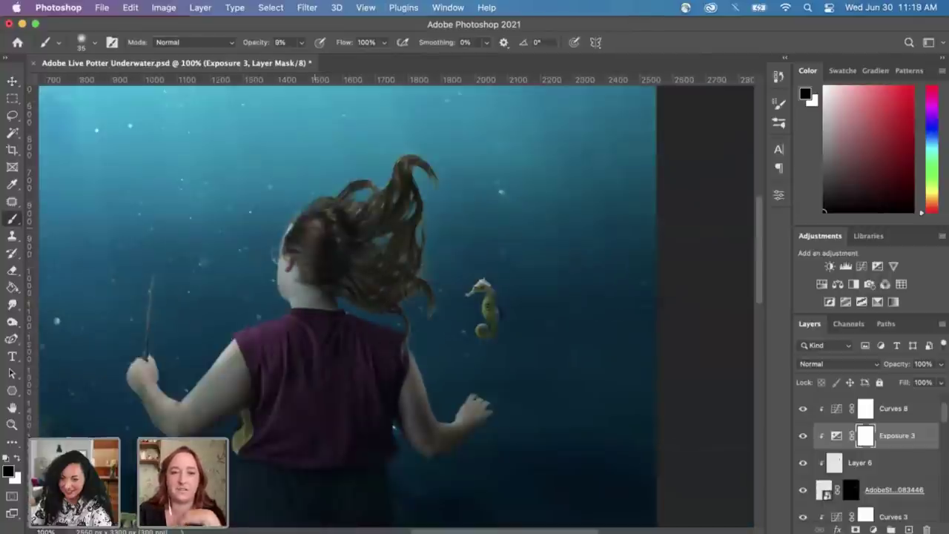
{"action": "scroll", "coordinate": [501, 296], "scroll_direction": "down", "scroll_amount": 2}
{"action": "scroll", "coordinate": [501, 297], "scroll_direction": "right", "scroll_amount": 2}
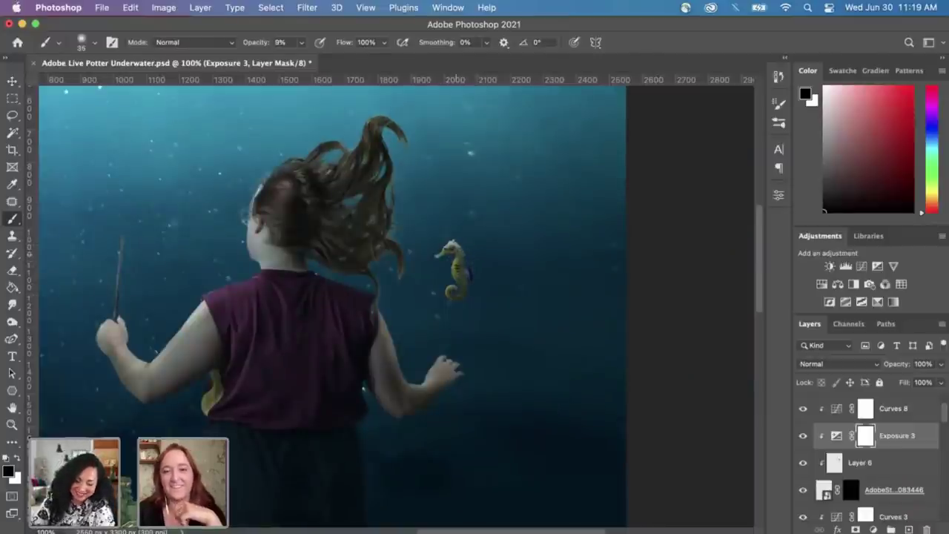
{"action": "key", "text": "super+minus"}
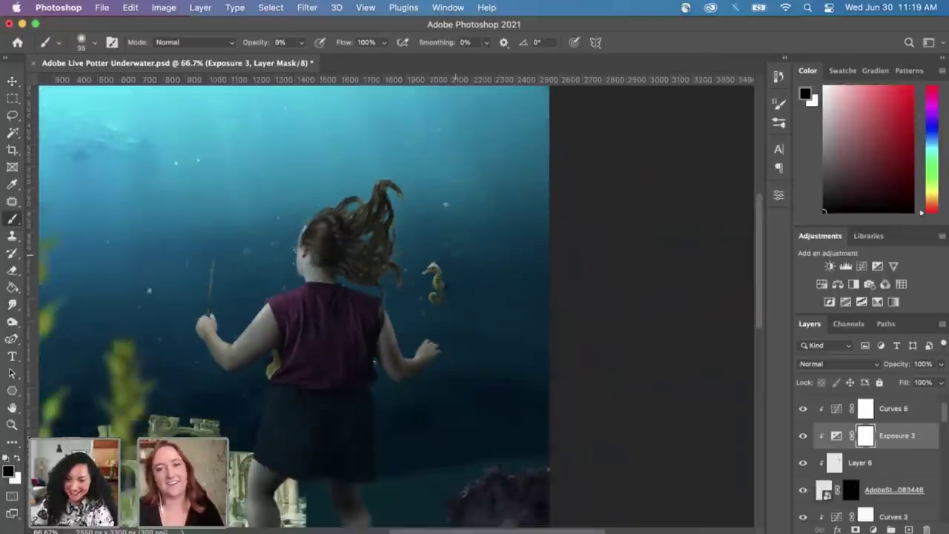
{"action": "scroll", "coordinate": [454, 297], "scroll_direction": "down", "scroll_amount": 1}
{"action": "scroll", "coordinate": [455, 297], "scroll_direction": "left", "scroll_amount": 2}
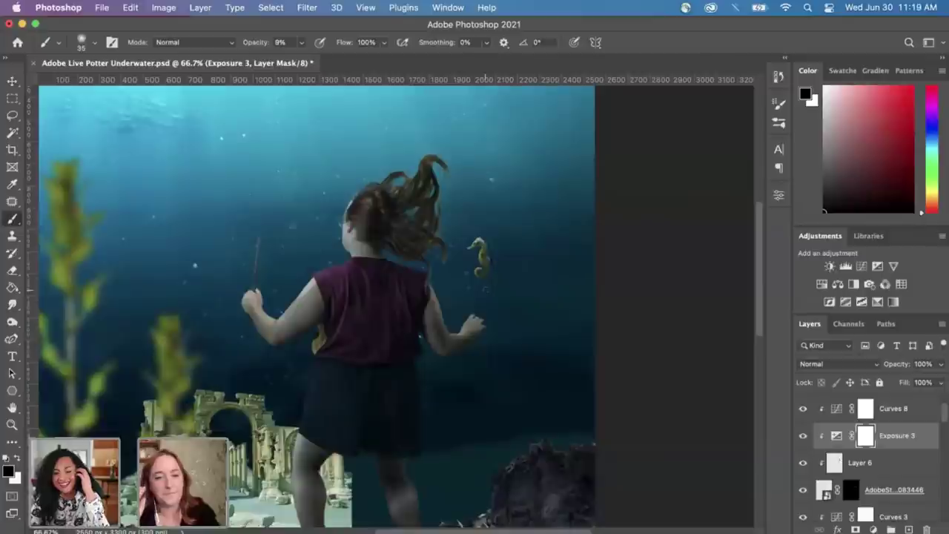
{"action": "scroll", "coordinate": [400, 305], "scroll_direction": "down", "scroll_amount": 1}
{"action": "scroll", "coordinate": [400, 304], "scroll_direction": "left", "scroll_amount": 1}
{"action": "scroll", "coordinate": [438, 322], "scroll_direction": "left", "scroll_amount": 3}
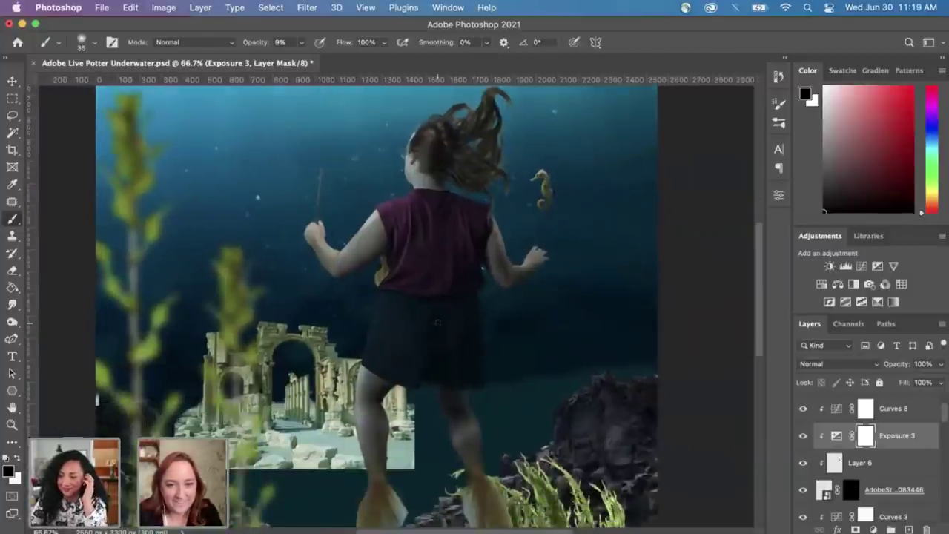
{"action": "scroll", "coordinate": [437, 322], "scroll_direction": "down", "scroll_amount": 1}
{"action": "scroll", "coordinate": [438, 323], "scroll_direction": "left", "scroll_amount": 3}
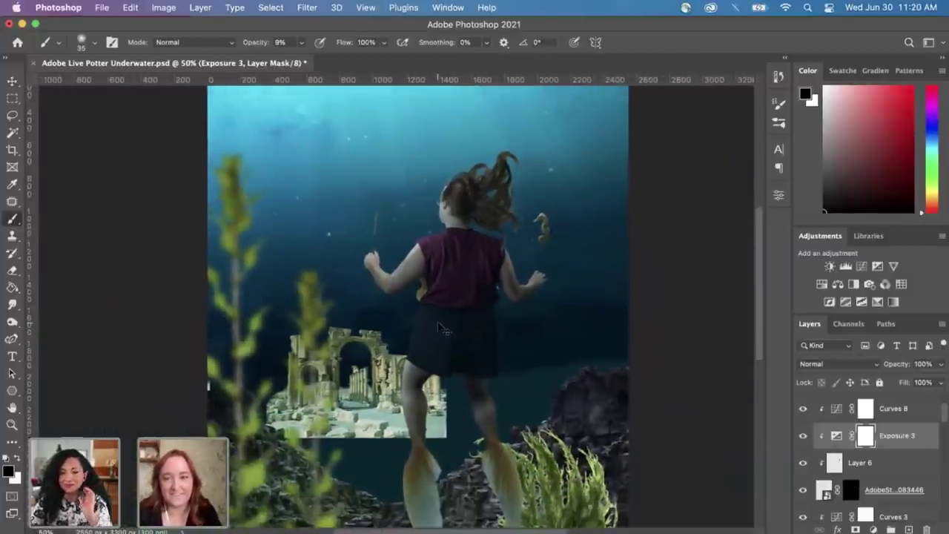
{"action": "scroll", "coordinate": [438, 323], "scroll_direction": "down", "scroll_amount": 1}
{"action": "scroll", "coordinate": [437, 323], "scroll_direction": "up", "scroll_amount": 1}
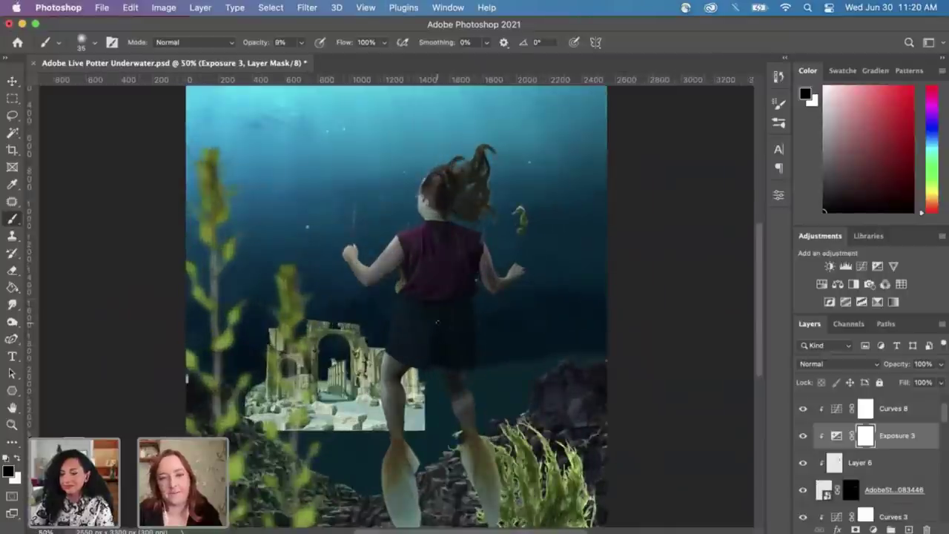
{"action": "scroll", "coordinate": [437, 323], "scroll_direction": "down", "scroll_amount": 2}
{"action": "scroll", "coordinate": [437, 323], "scroll_direction": "down", "scroll_amount": 1}
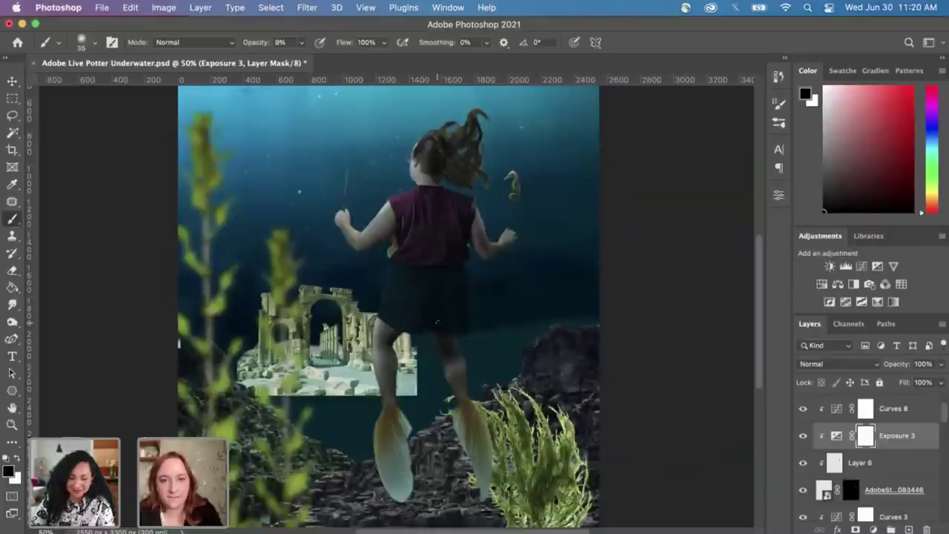
Step: Zoom in to 300% on the girl's wand and expand the 'me' layer group
{"action": "scroll", "coordinate": [351, 190], "scroll_direction": "up", "scroll_amount": 4}
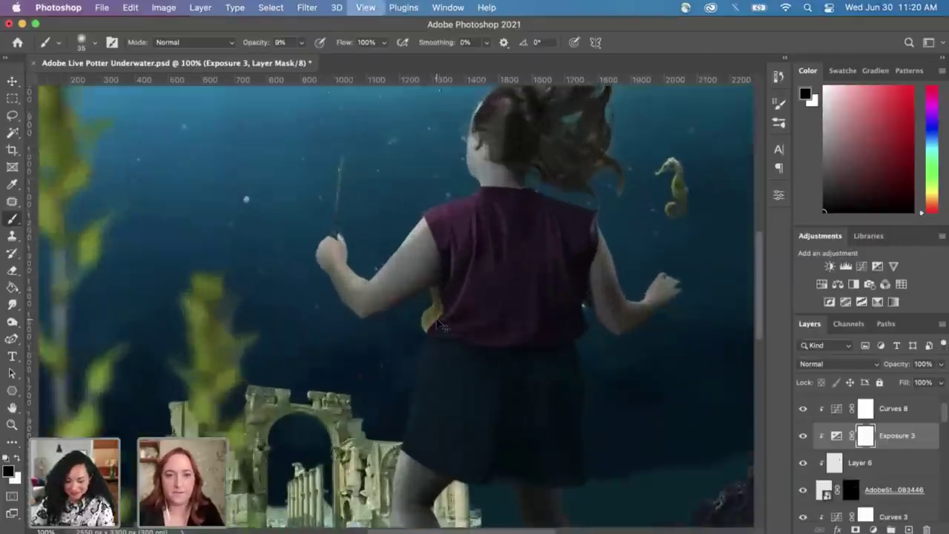
{"action": "scroll", "coordinate": [436, 322], "scroll_direction": "up", "scroll_amount": 2}
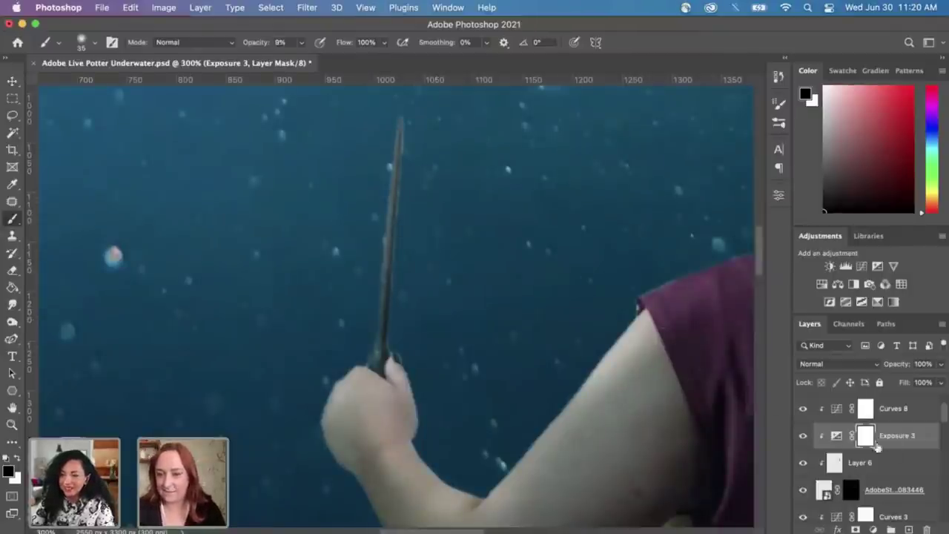
{"action": "scroll", "coordinate": [943, 418], "scroll_direction": "down", "scroll_amount": 1}
{"action": "left_click_drag", "start_coordinate": [944, 419], "coordinate": [946, 461]}
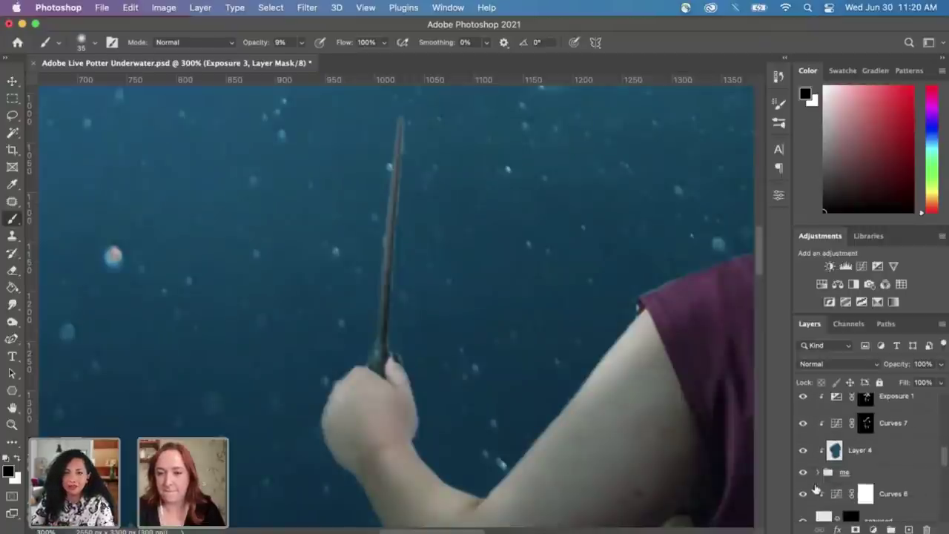
{"action": "left_click", "coordinate": [818, 471]}
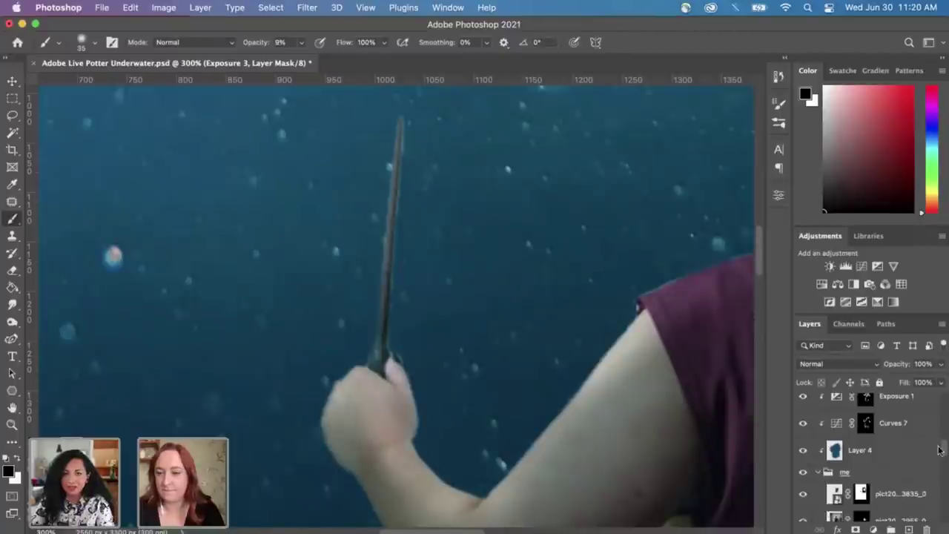
Step: Select the wand-and-arm photo layer and toggle its visibility off and on to compare
{"action": "scroll", "coordinate": [874, 469], "scroll_direction": "down", "scroll_amount": 3}
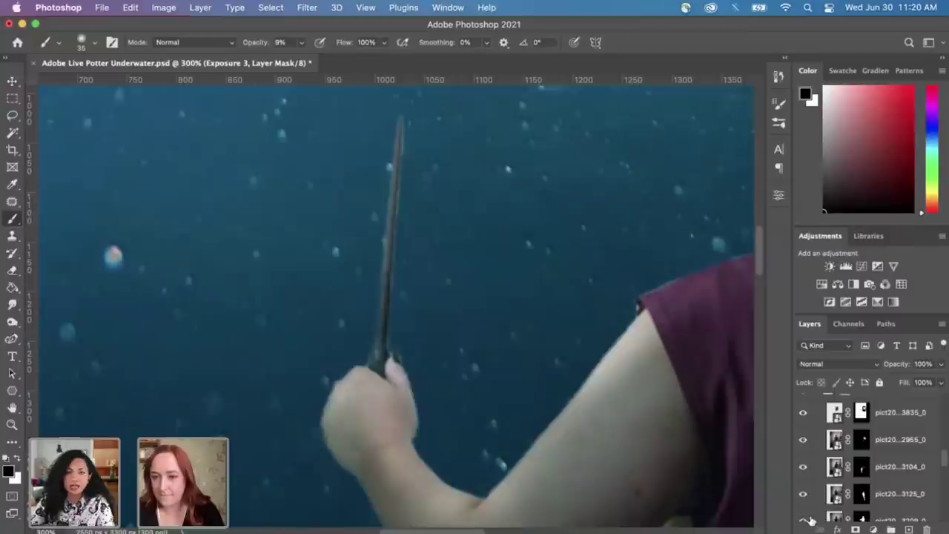
{"action": "scroll", "coordinate": [943, 466], "scroll_direction": "down", "scroll_amount": 2}
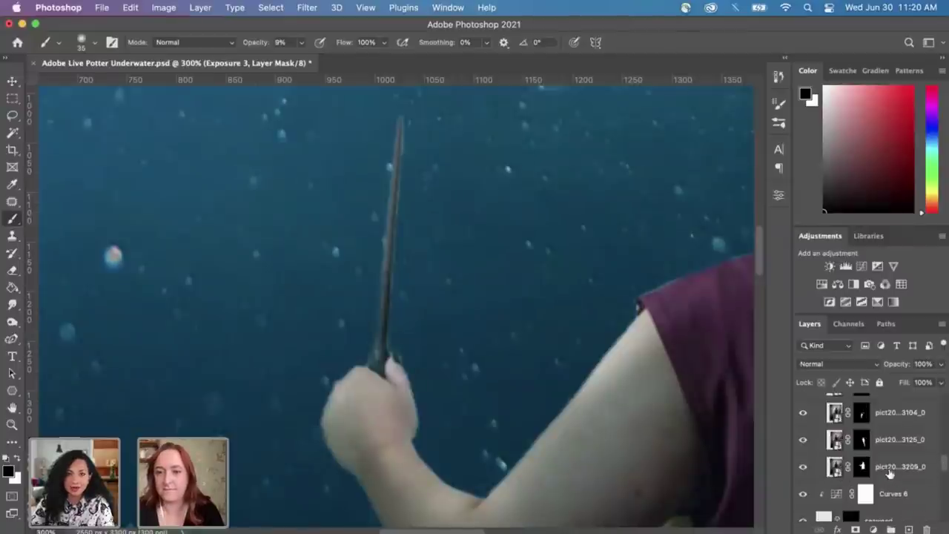
{"action": "left_click", "coordinate": [836, 467]}
{"action": "left_click", "coordinate": [802, 467]}
{"action": "left_click", "coordinate": [802, 468]}
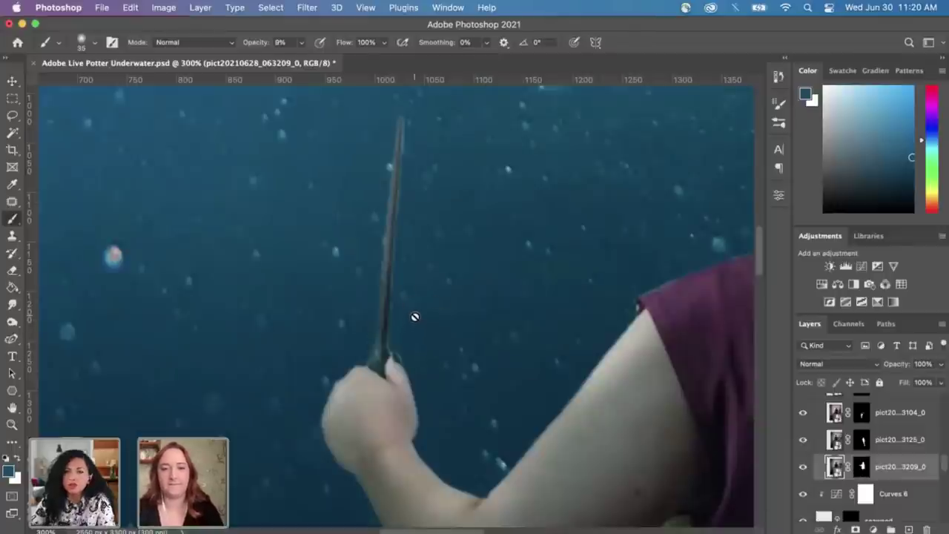
Step: Target the pict20210628_063209_0 layer mask with a smaller brush at 100% opacity
{"action": "left_click", "coordinate": [861, 472]}
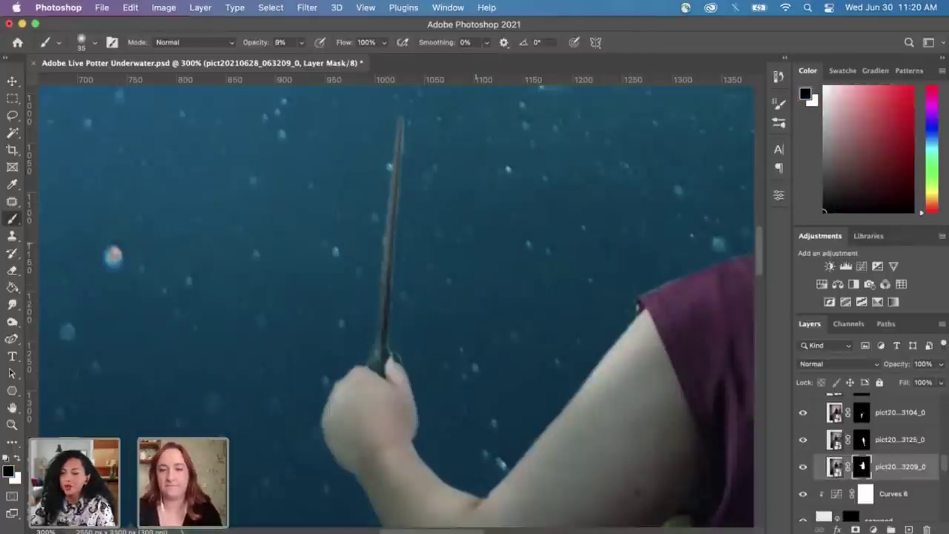
{"action": "key", "text": "bracketleft"}
{"action": "key", "text": "bracketleft"}
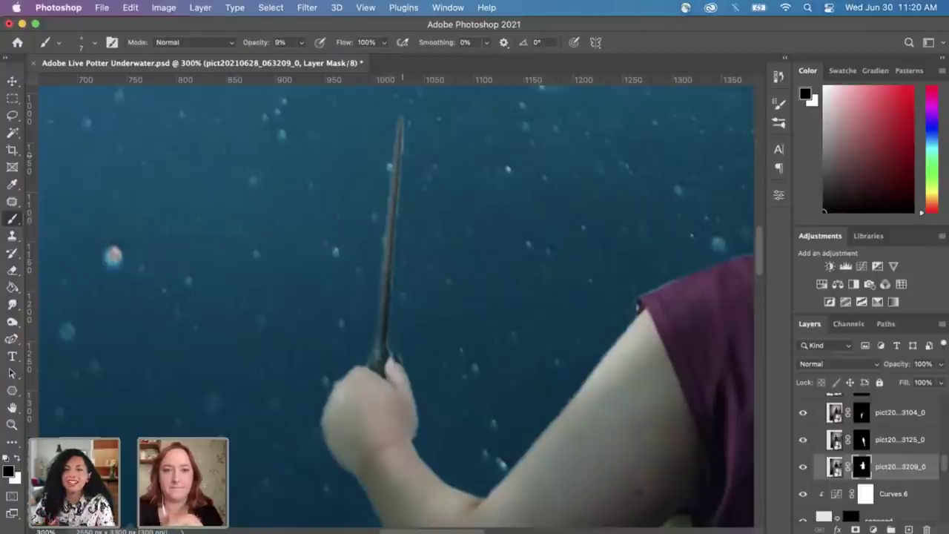
{"action": "left_click", "coordinate": [300, 42]}
{"action": "left_click_drag", "start_coordinate": [302, 58], "coordinate": [356, 58]}
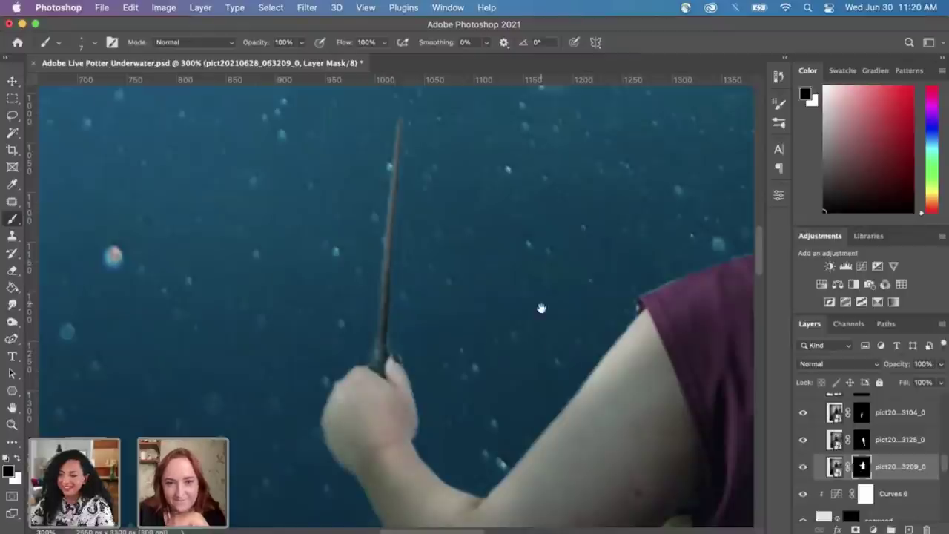
Step: Collapse the 'me' layer group
{"action": "scroll", "coordinate": [519, 275], "scroll_direction": "up", "scroll_amount": 2}
{"action": "scroll", "coordinate": [519, 275], "scroll_direction": "right", "scroll_amount": 2}
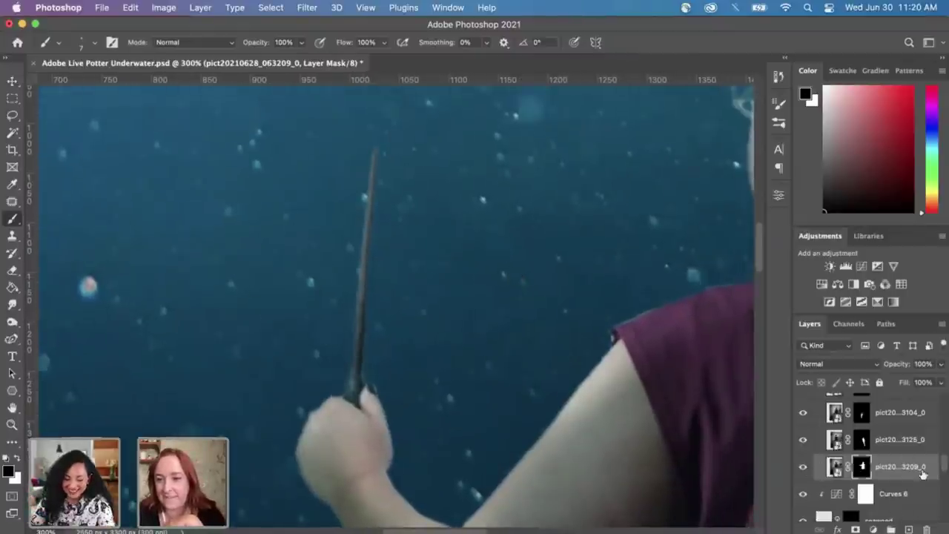
{"action": "scroll", "coordinate": [945, 461], "scroll_direction": "up", "scroll_amount": 2}
{"action": "scroll", "coordinate": [945, 461], "scroll_direction": "up", "scroll_amount": 2}
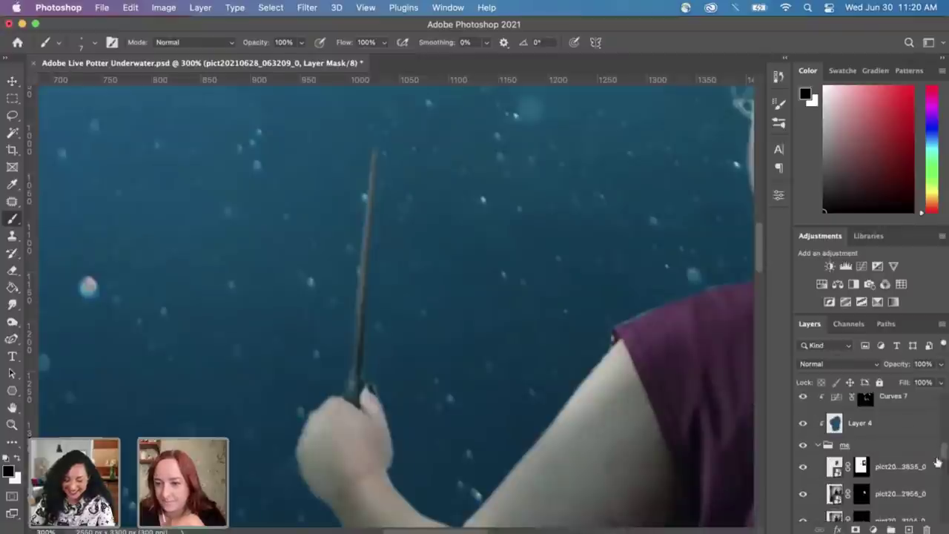
{"action": "left_click", "coordinate": [825, 447]}
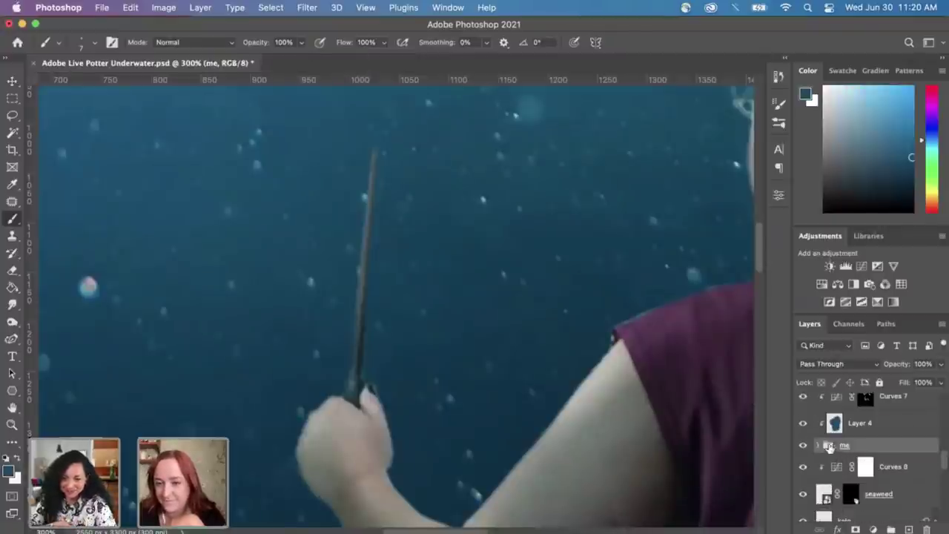
Step: Compare Curves 7 on and off, target its mask, and enlarge the brush to 20
{"action": "scroll", "coordinate": [945, 460], "scroll_direction": "up", "scroll_amount": 1}
{"action": "scroll", "coordinate": [945, 457], "scroll_direction": "up", "scroll_amount": 1}
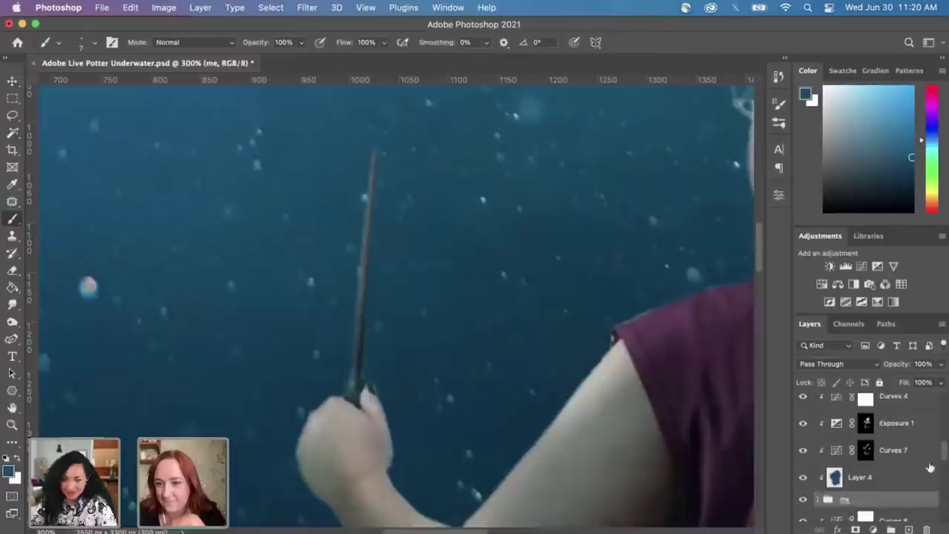
{"action": "left_click", "coordinate": [804, 451]}
{"action": "left_click", "coordinate": [804, 451]}
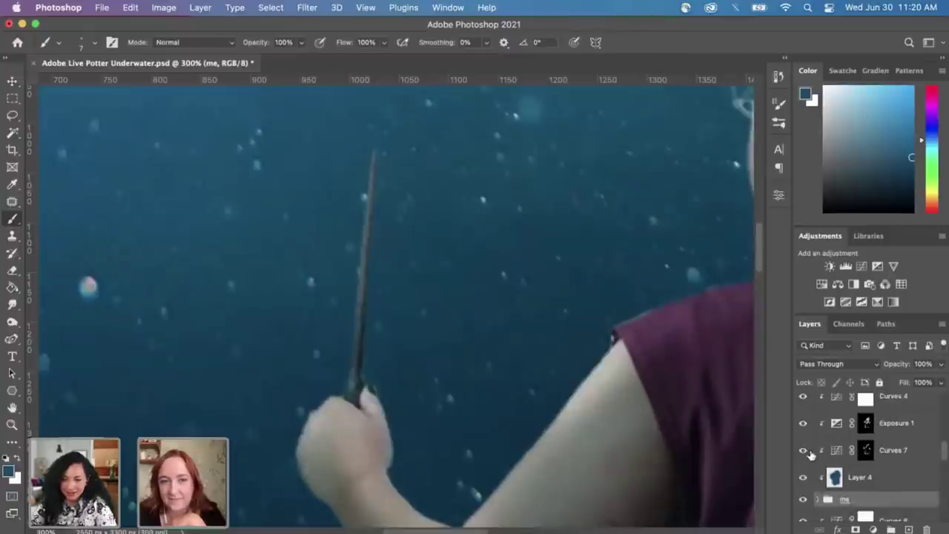
{"action": "left_click", "coordinate": [865, 456]}
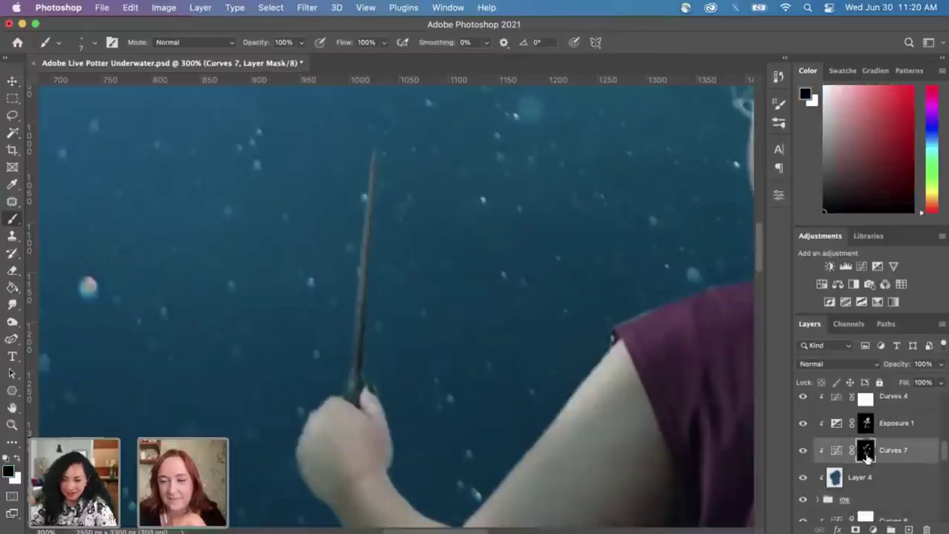
{"action": "left_click", "coordinate": [803, 452]}
{"action": "left_click", "coordinate": [803, 452]}
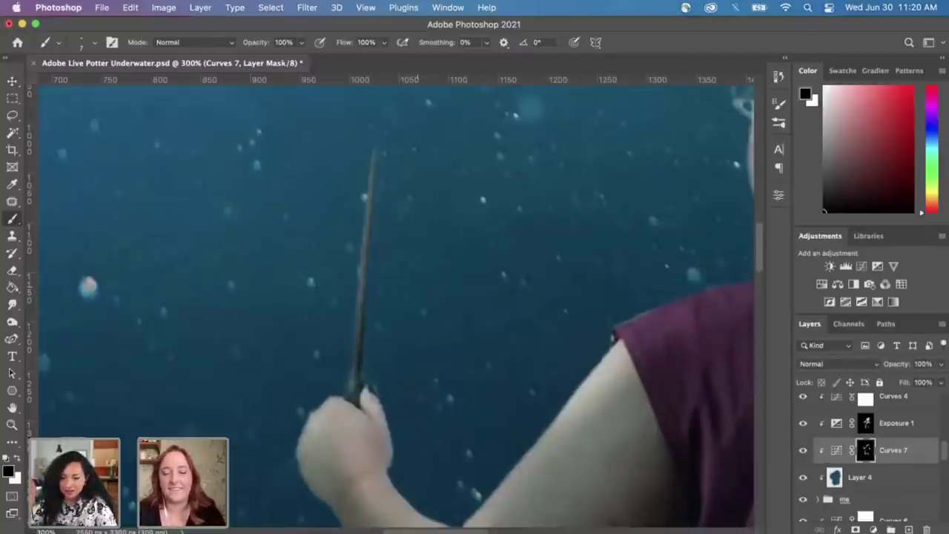
{"action": "key", "text": "bracketright"}
{"action": "key", "text": "bracketright"}
{"action": "key", "text": "bracketright"}
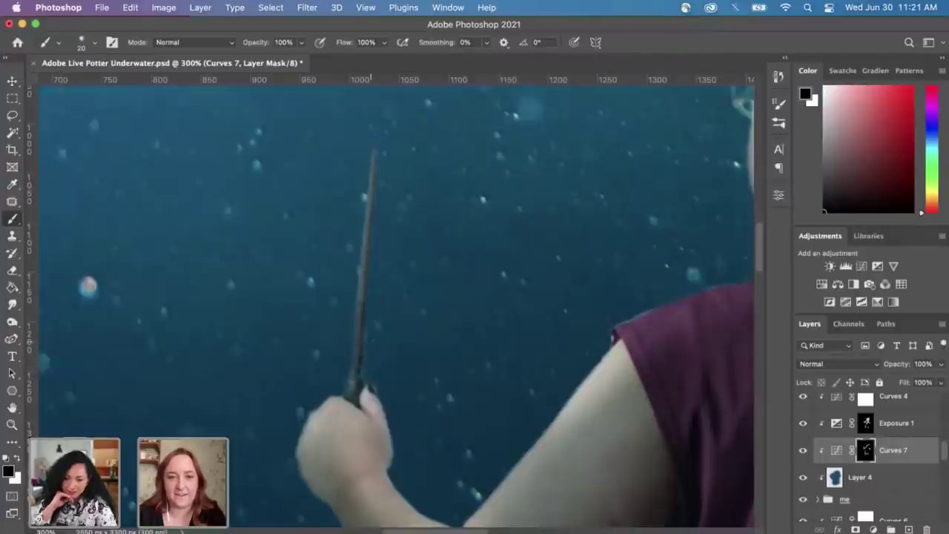
Step: Paint the wand out of the Curves 7 mask, then set the brush to 19% opacity and size 35
{"action": "left_click_drag", "start_coordinate": [361, 367], "coordinate": [370, 192]}
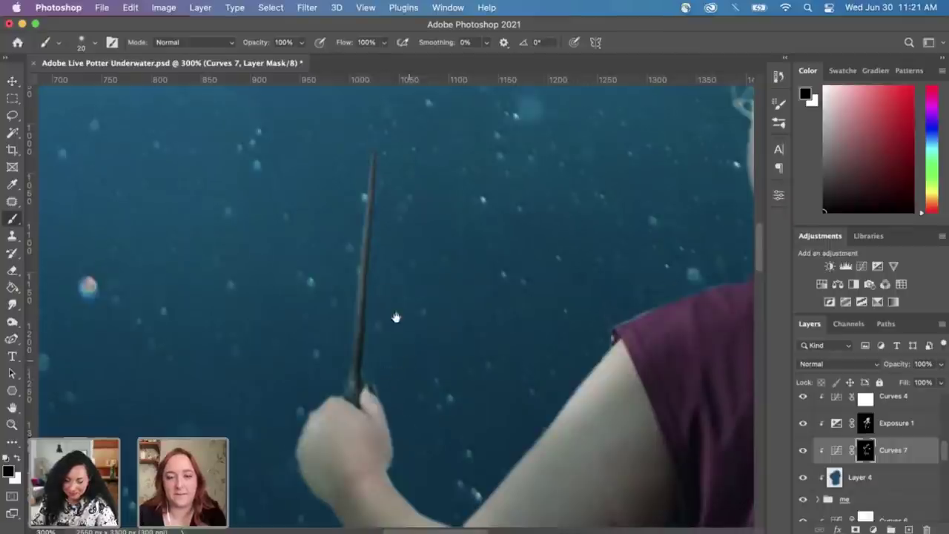
{"action": "scroll", "coordinate": [394, 318], "scroll_direction": "down", "scroll_amount": 5}
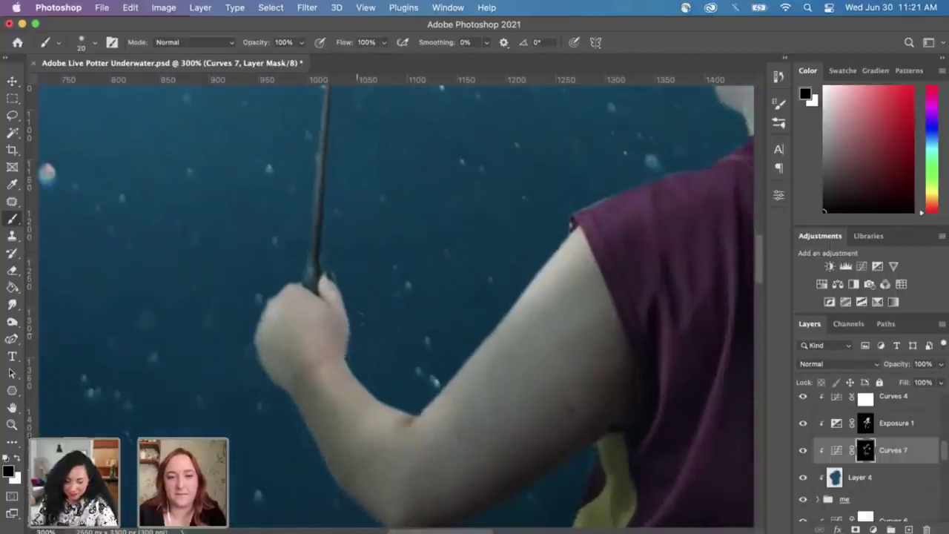
{"action": "left_click_drag", "start_coordinate": [299, 59], "coordinate": [261, 64]}
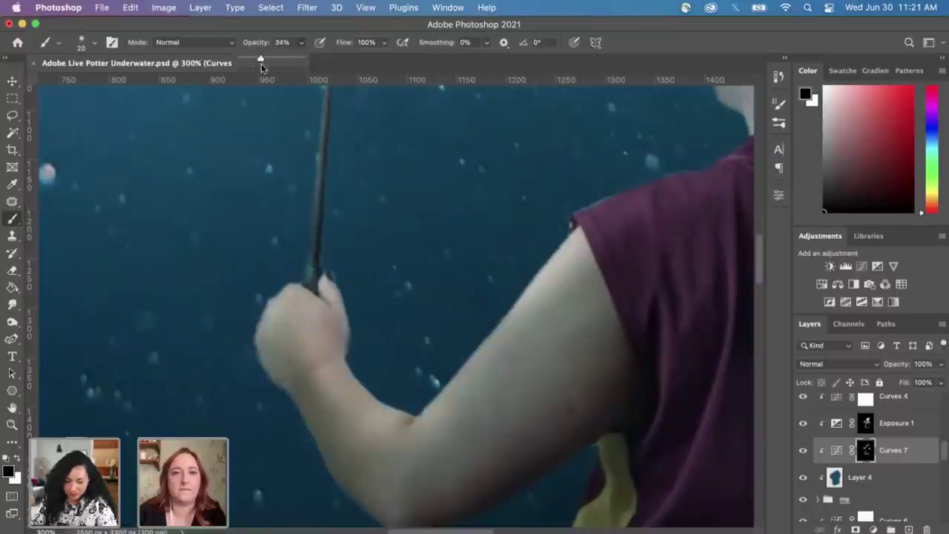
{"action": "key", "text": "bracketright"}
{"action": "key", "text": "bracketright"}
{"action": "key", "text": "bracketright"}
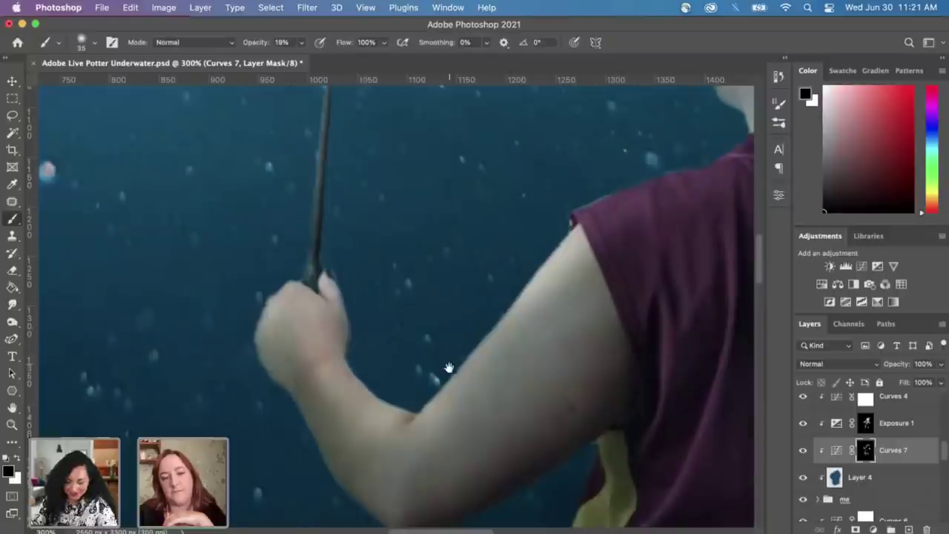
{"action": "scroll", "coordinate": [447, 366], "scroll_direction": "down", "scroll_amount": 4}
{"action": "scroll", "coordinate": [447, 366], "scroll_direction": "right", "scroll_amount": 2}
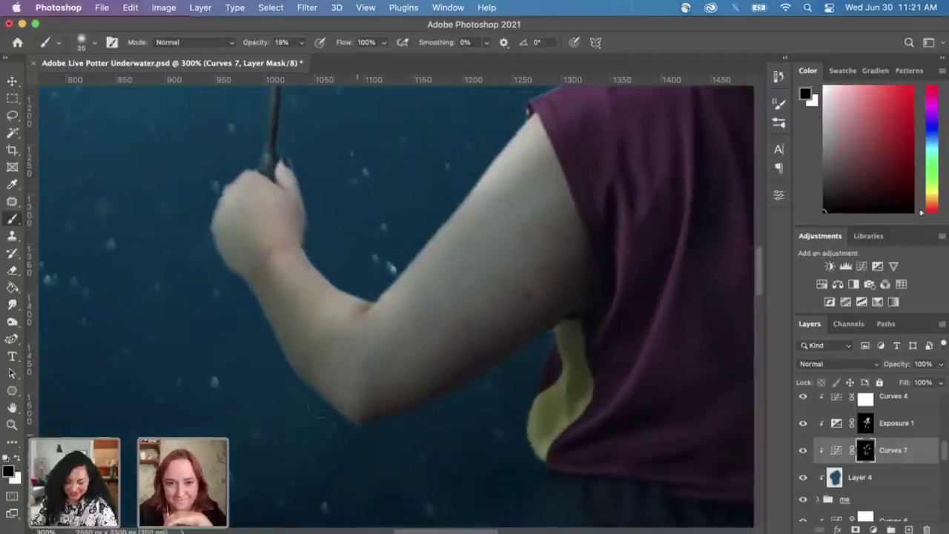
Step: Zoom out to 50% and pan to view the whole underwater composite
{"action": "key", "text": "super+minus"}
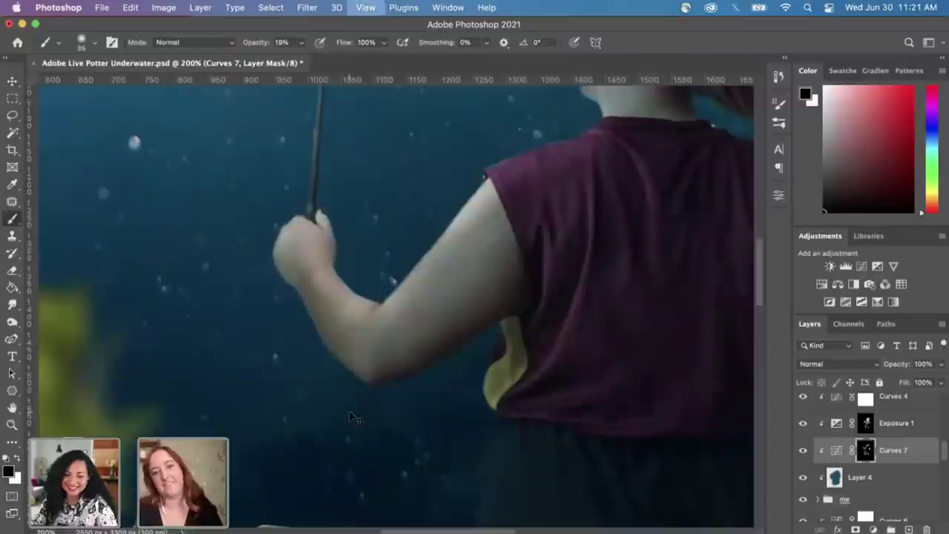
{"action": "key", "text": "super+minus"}
{"action": "key", "text": "super+minus"}
{"action": "key", "text": "super+minus"}
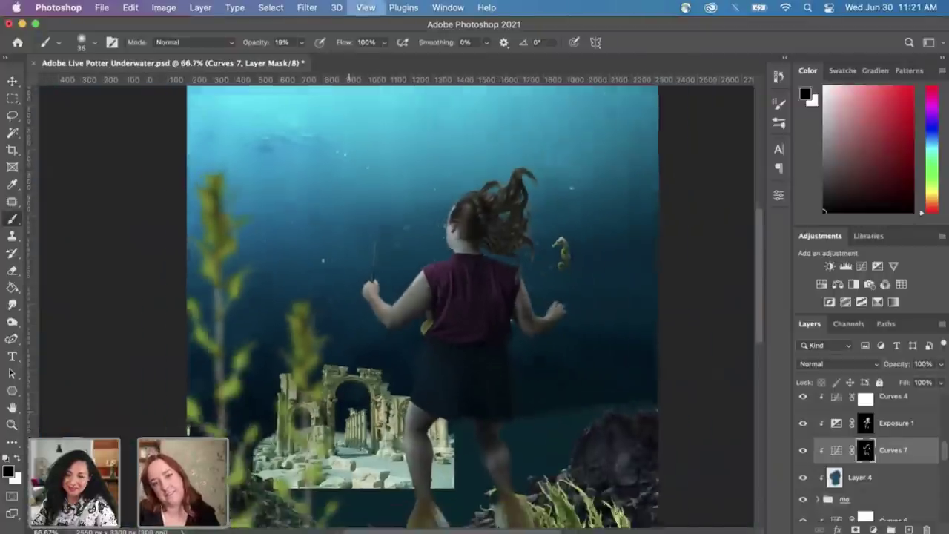
{"action": "key", "text": "super+minus"}
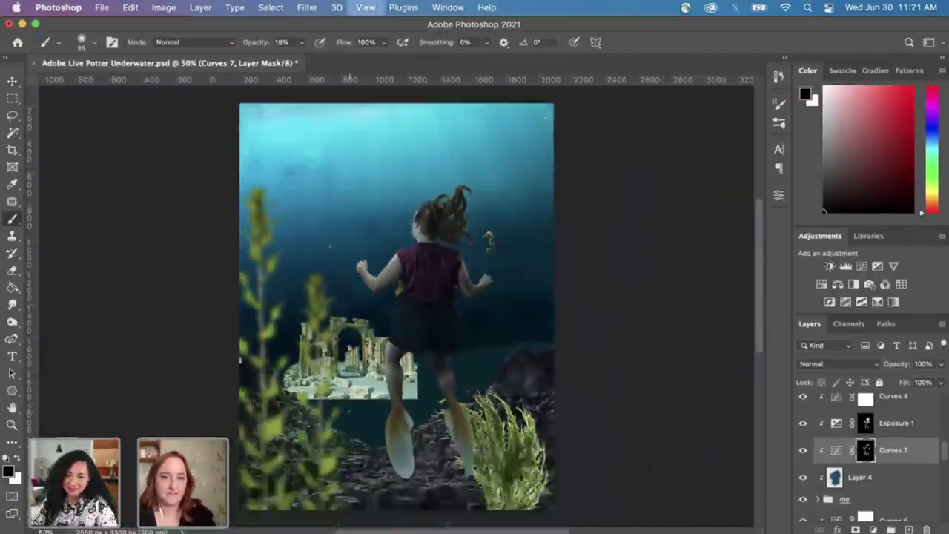
{"action": "key", "text": "super+equal"}
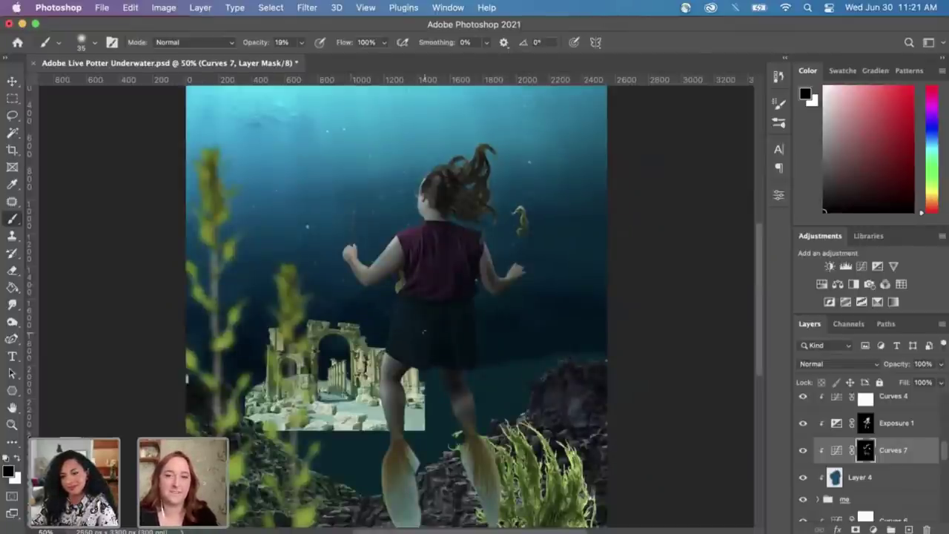
{"action": "scroll", "coordinate": [426, 305], "scroll_direction": "left", "scroll_amount": 3}
{"action": "scroll", "coordinate": [438, 304], "scroll_direction": "right", "scroll_amount": 2}
{"action": "scroll", "coordinate": [438, 304], "scroll_direction": "up", "scroll_amount": 1}
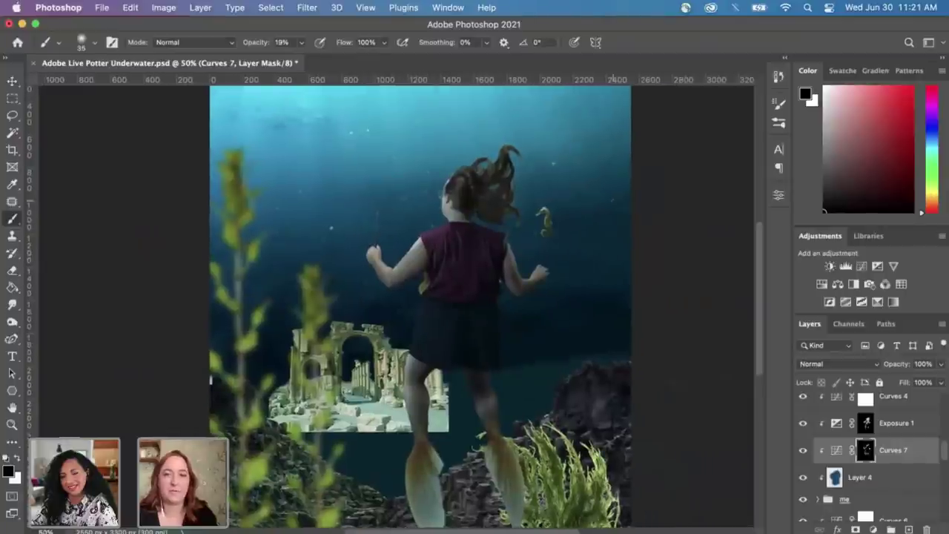
{"action": "scroll", "coordinate": [438, 305], "scroll_direction": "left", "scroll_amount": 2}
{"action": "scroll", "coordinate": [438, 304], "scroll_direction": "down", "scroll_amount": 2}
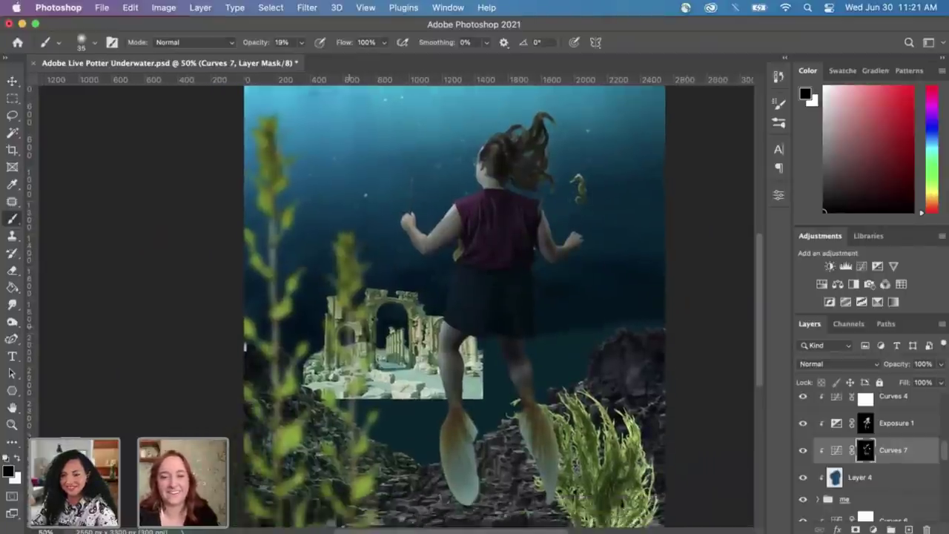
{"action": "scroll", "coordinate": [437, 304], "scroll_direction": "down", "scroll_amount": 3}
{"action": "scroll", "coordinate": [438, 304], "scroll_direction": "right", "scroll_amount": 1}
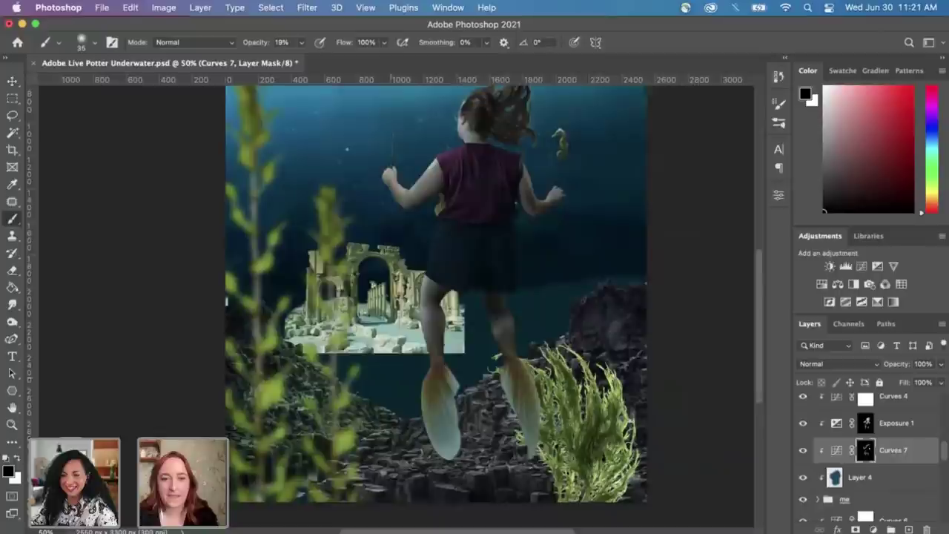
Step: Switch to the Move tool and scroll the Layers panel down to the castle layer
{"action": "key", "text": "v"}
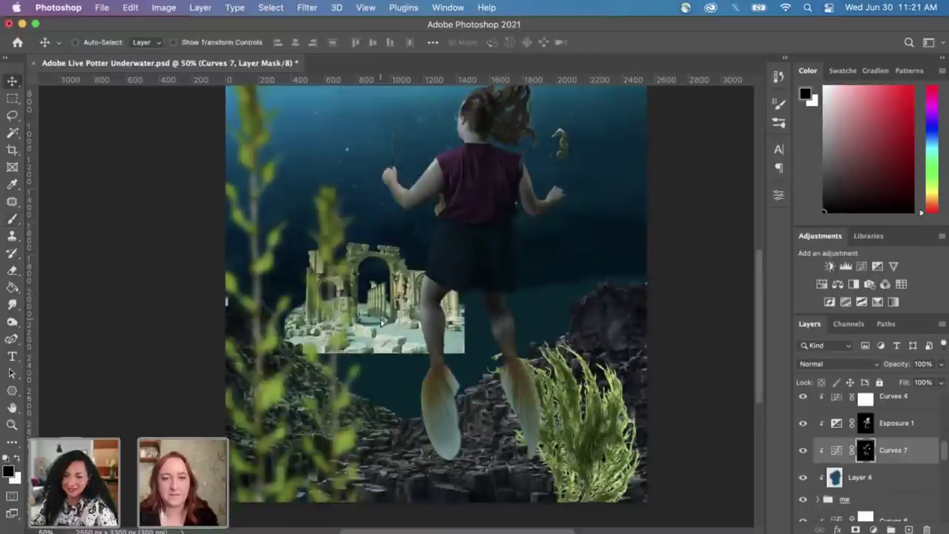
{"action": "left_click_drag", "start_coordinate": [390, 316], "coordinate": [403, 321]}
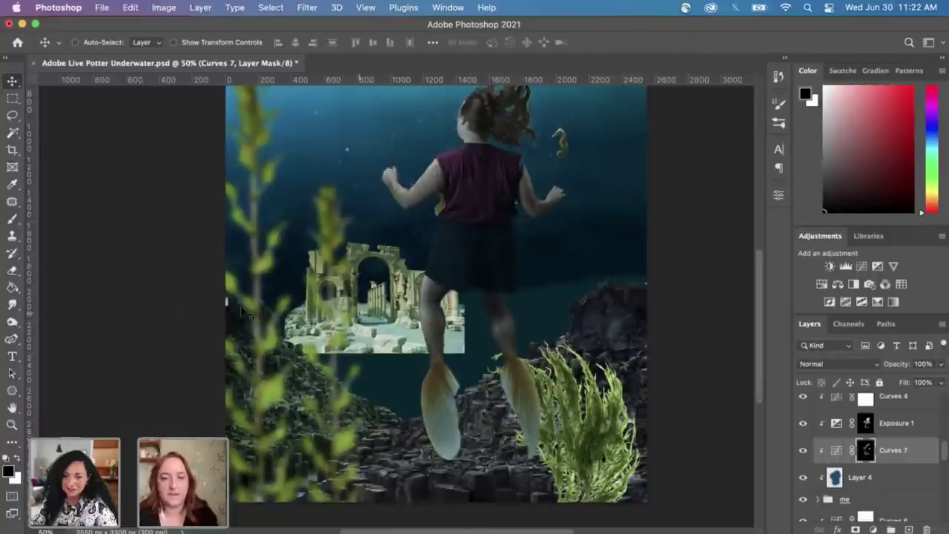
{"action": "scroll", "coordinate": [887, 493], "scroll_direction": "down", "scroll_amount": 6}
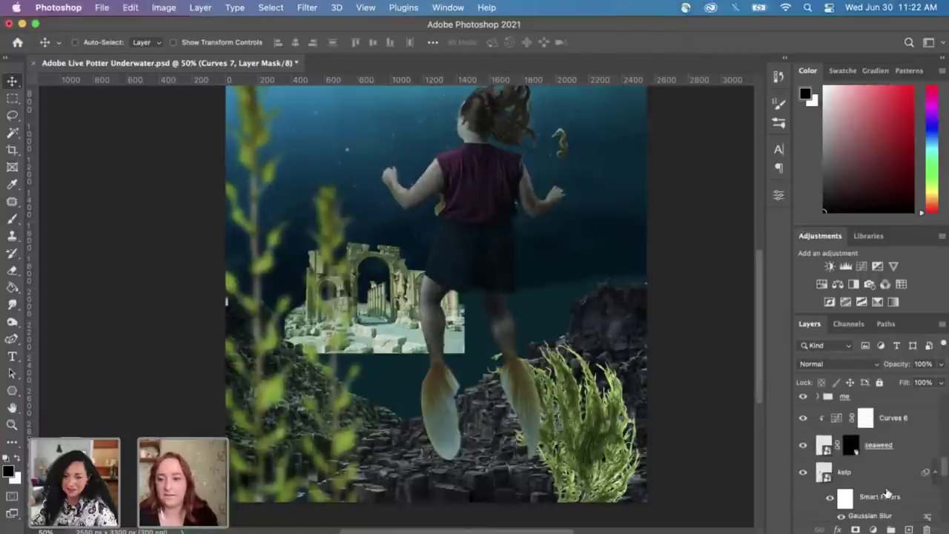
{"action": "scroll", "coordinate": [887, 493], "scroll_direction": "down", "scroll_amount": 3}
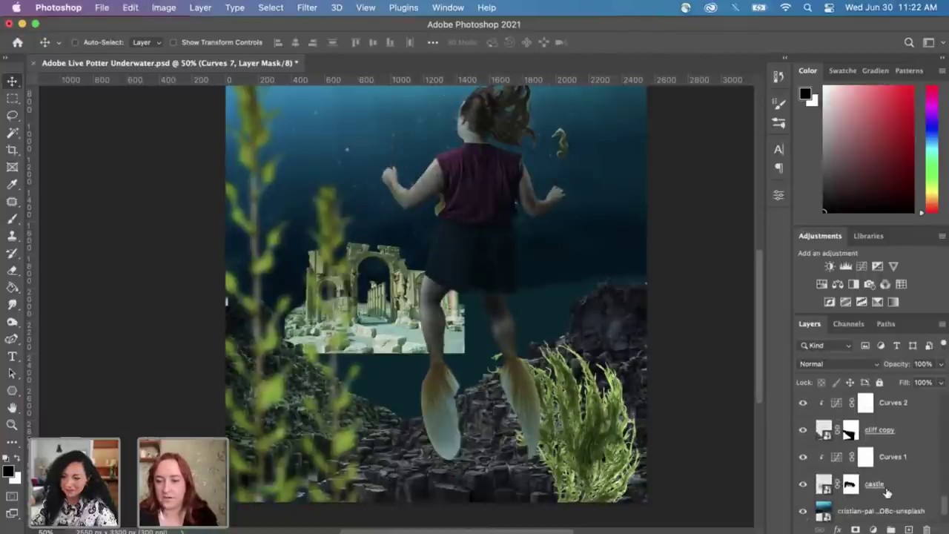
Step: Select the castle layer, zoom in to 100%, and target its layer mask
{"action": "left_click", "coordinate": [825, 455]}
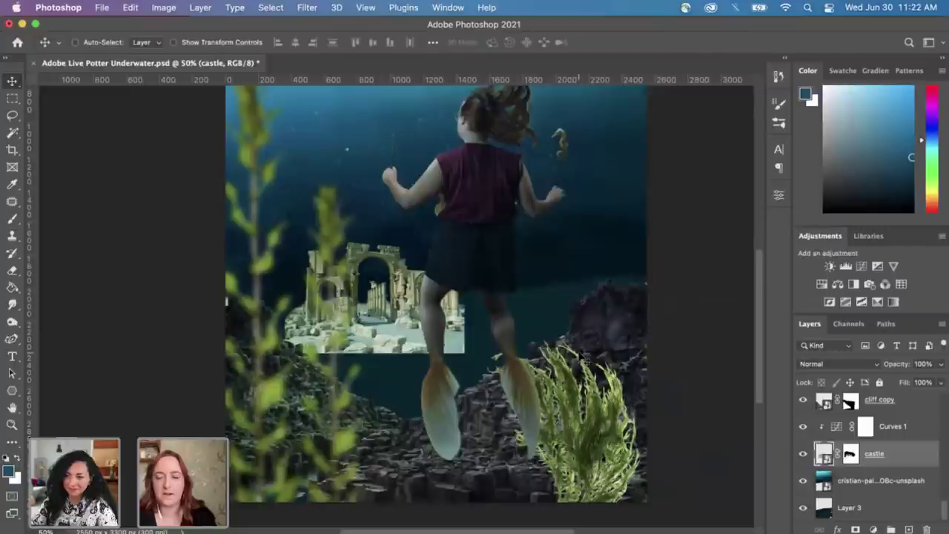
{"action": "key", "text": "super+plus"}
{"action": "key", "text": "super+plus"}
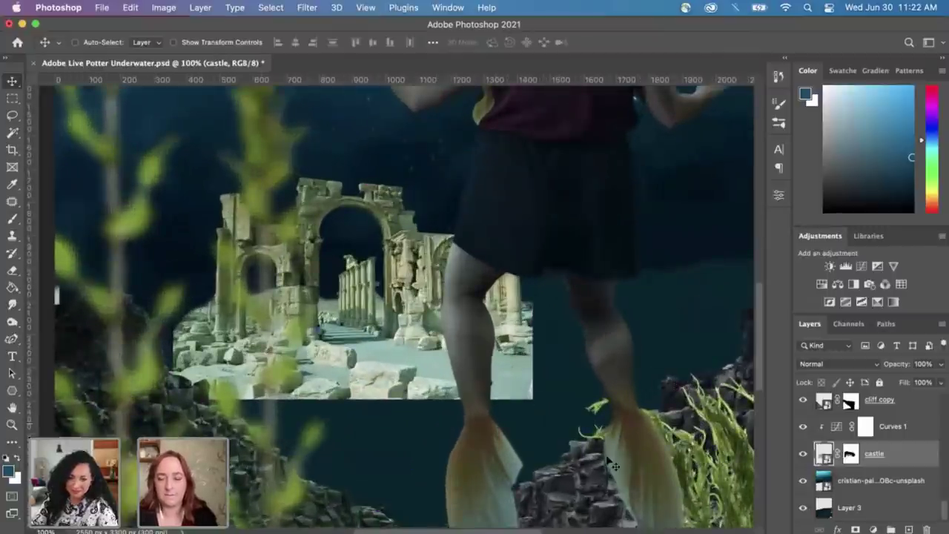
{"action": "scroll", "coordinate": [615, 466], "scroll_direction": "down", "scroll_amount": 2}
{"action": "left_click", "coordinate": [850, 455]}
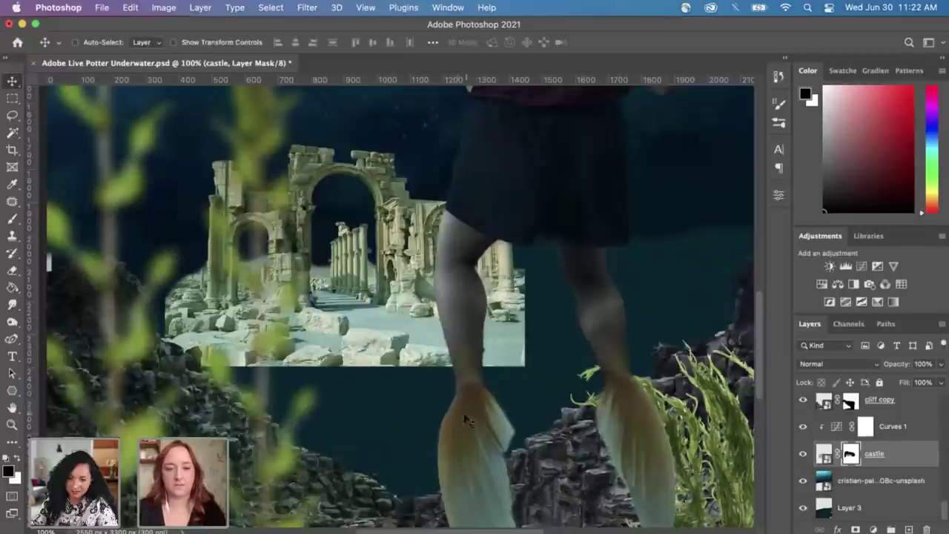
Step: With a size-80 brush at 58% opacity, paint away the castle's bottom-right corner and lower edge
{"action": "key", "text": "b"}
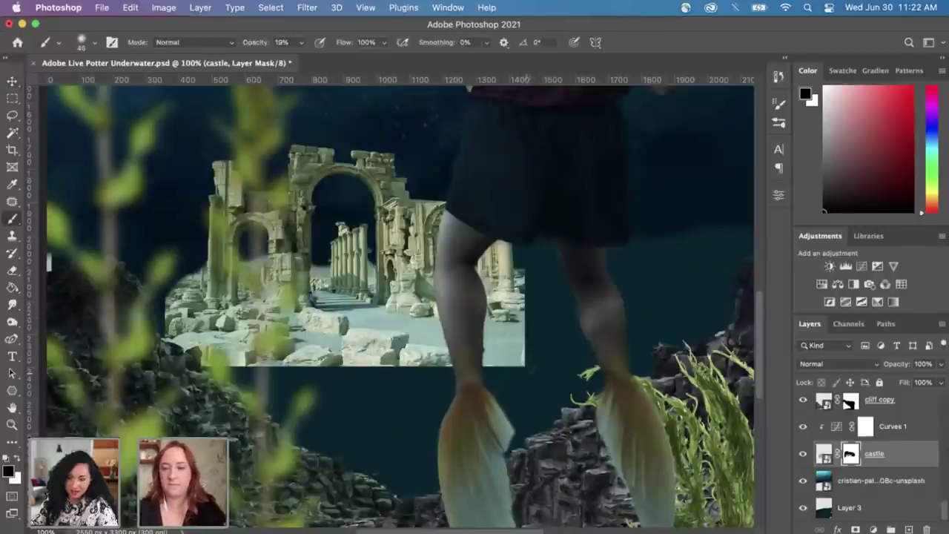
{"action": "key", "text": "bracketright"}
{"action": "key", "text": "bracketright"}
{"action": "key", "text": "bracketright"}
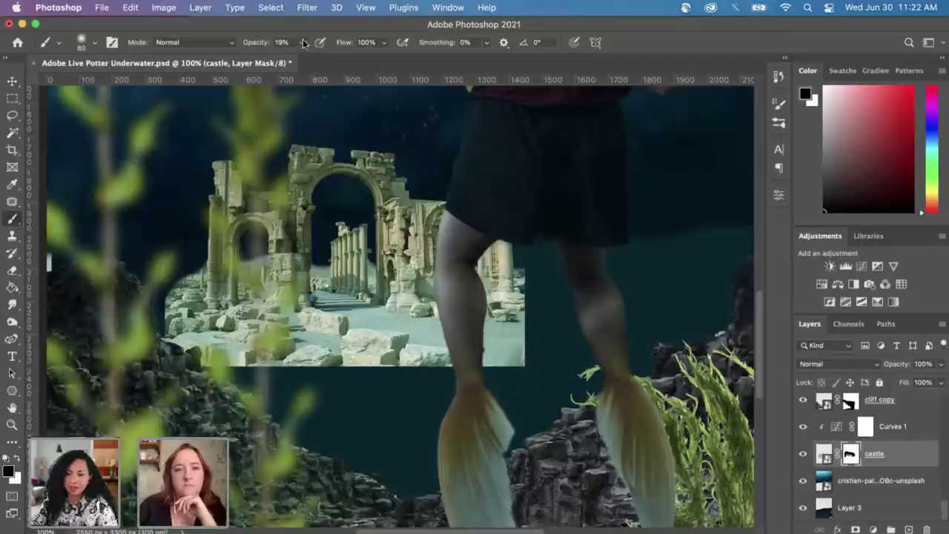
{"action": "left_click_drag", "start_coordinate": [304, 42], "coordinate": [328, 59]}
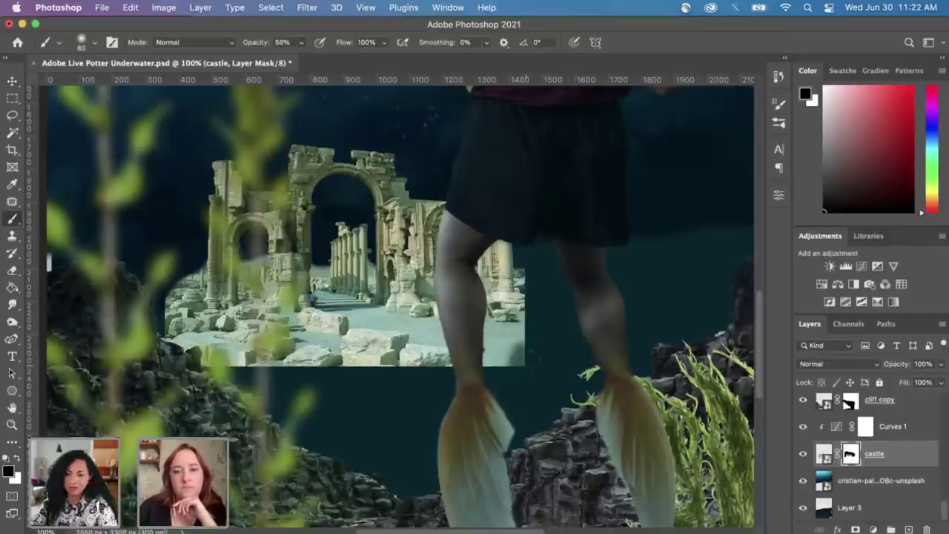
{"action": "mouse_move", "coordinate": [521, 363]}
{"action": "left_mouse_down"}
{"action": "mouse_move", "coordinate": [495, 359]}
{"action": "mouse_move", "coordinate": [522, 278]}
{"action": "mouse_move", "coordinate": [520, 320]}
{"action": "mouse_move", "coordinate": [519, 275]}
{"action": "mouse_move", "coordinate": [522, 350]}
{"action": "mouse_move", "coordinate": [519, 330]}
{"action": "left_mouse_up"}
{"action": "left_click_drag", "start_coordinate": [205, 362], "coordinate": [437, 364]}
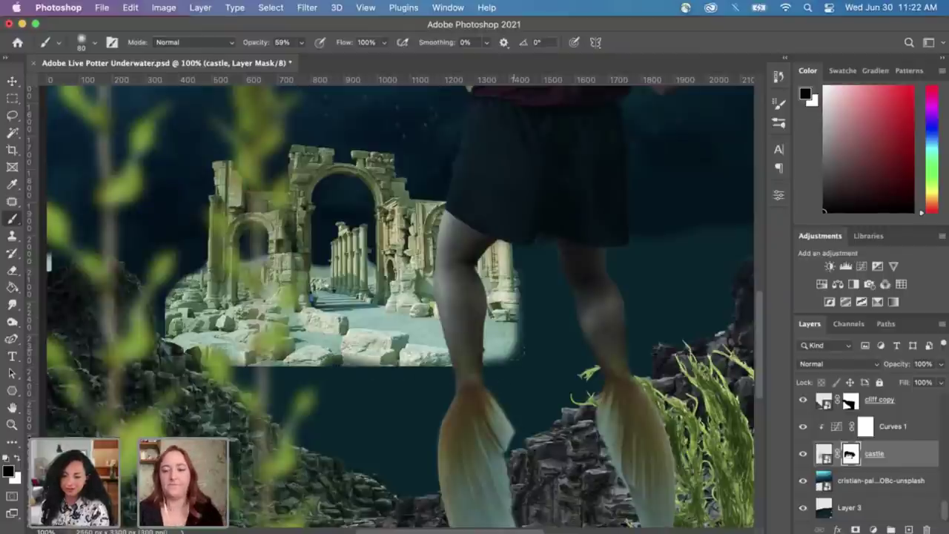
Step: Zoom out to 33.3% and turn on Layer 2 to reveal the original line sketch
{"action": "key", "text": "super+minus"}
{"action": "key", "text": "super+minus"}
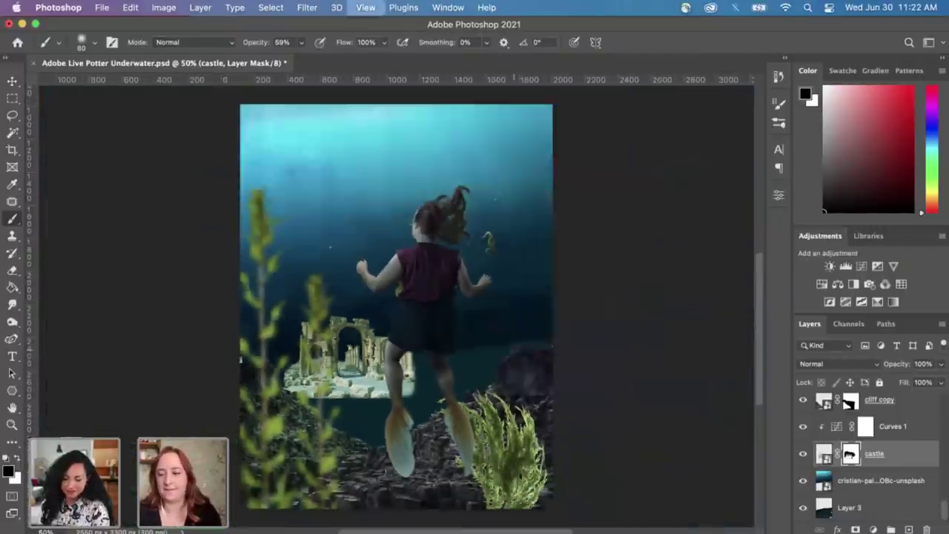
{"action": "key", "text": "super+minus"}
{"action": "key", "text": "super+s"}
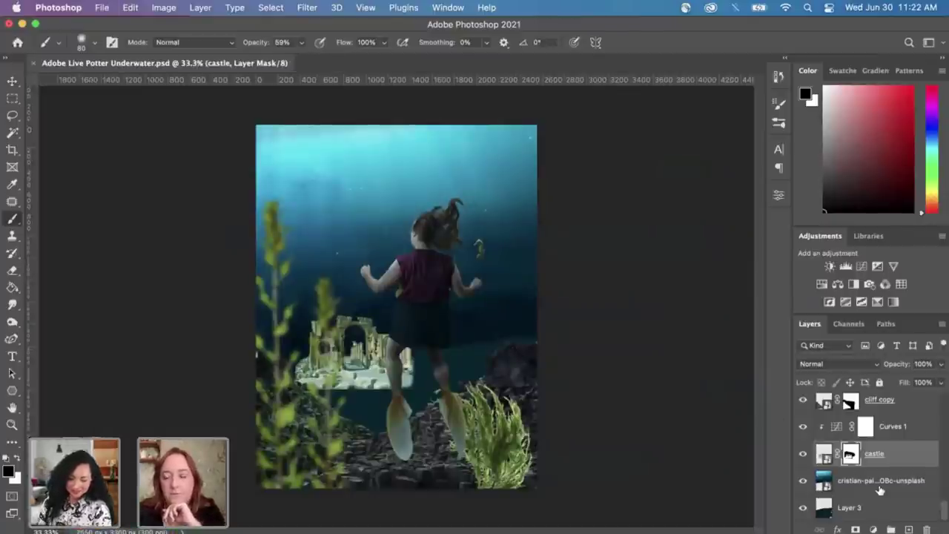
{"action": "scroll", "coordinate": [880, 490], "scroll_direction": "up", "scroll_amount": 10}
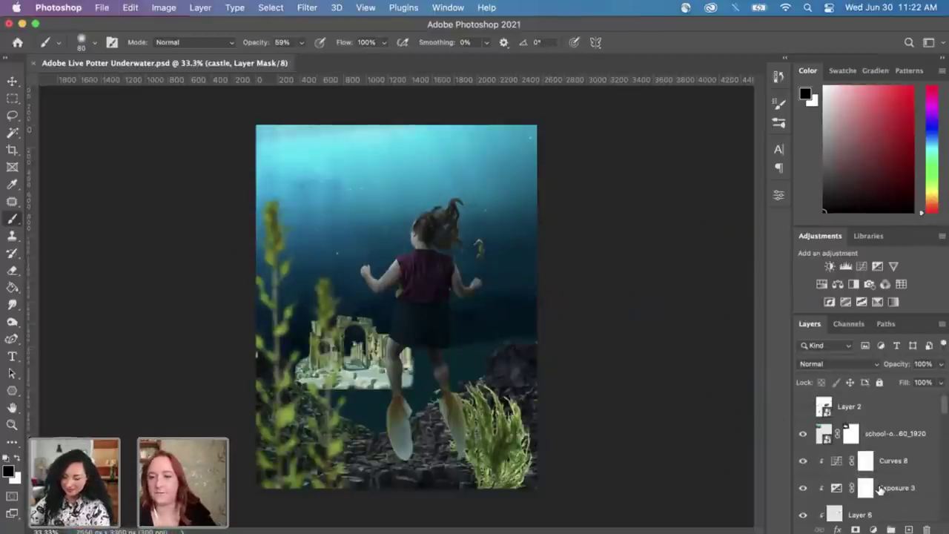
{"action": "left_click", "coordinate": [802, 408]}
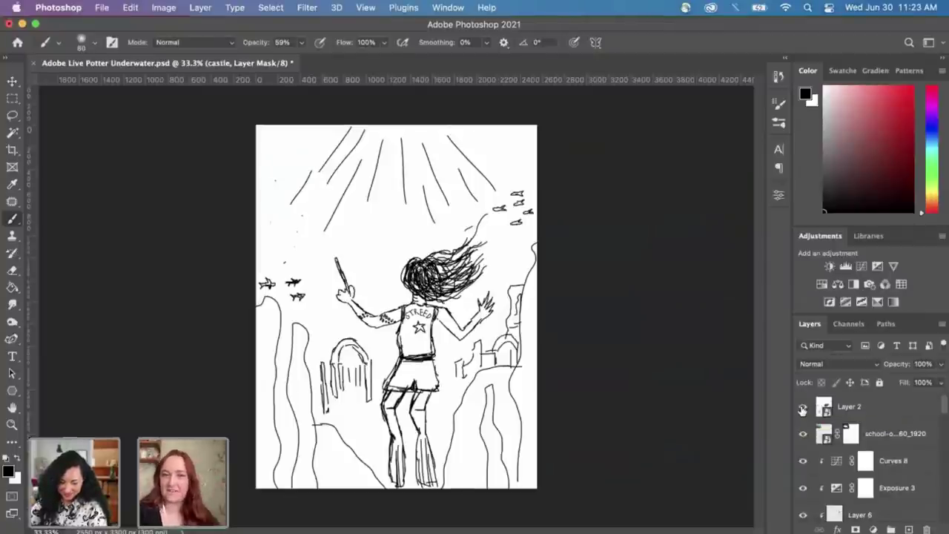
Step: Hide the Layer 2 sketch and toggle school, Curves 8, Exposure 3 and seahorse to compare
{"action": "left_click", "coordinate": [804, 408]}
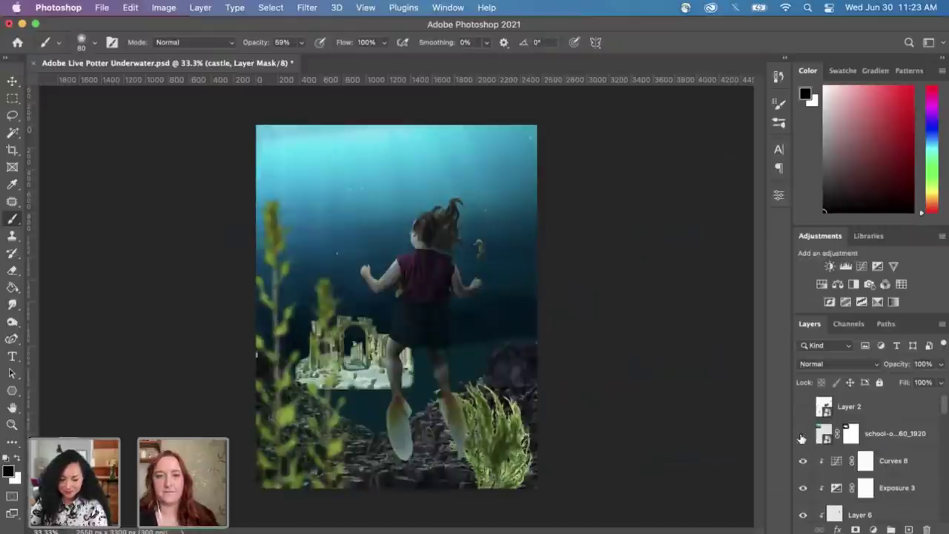
{"action": "left_click", "coordinate": [802, 434]}
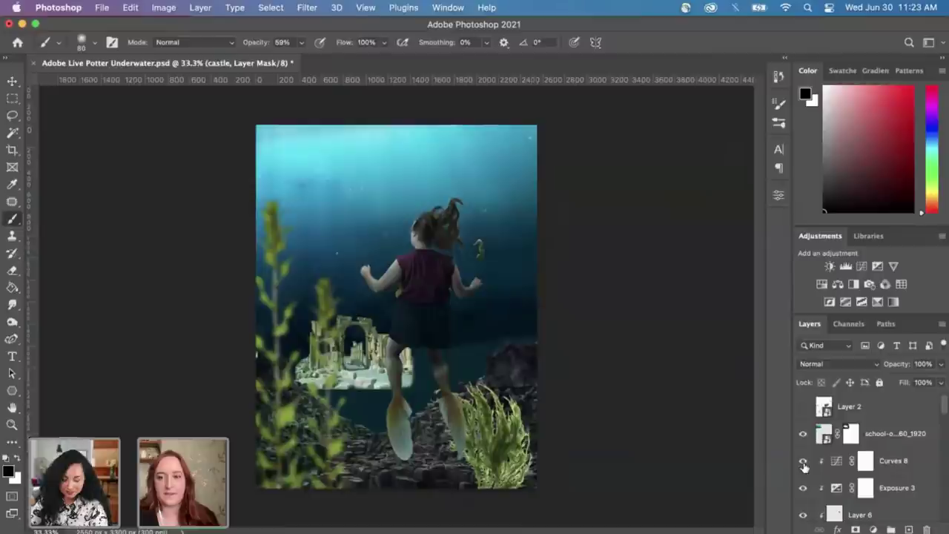
{"action": "scroll", "coordinate": [805, 465], "scroll_direction": "down", "scroll_amount": 1}
{"action": "left_click", "coordinate": [802, 420]}
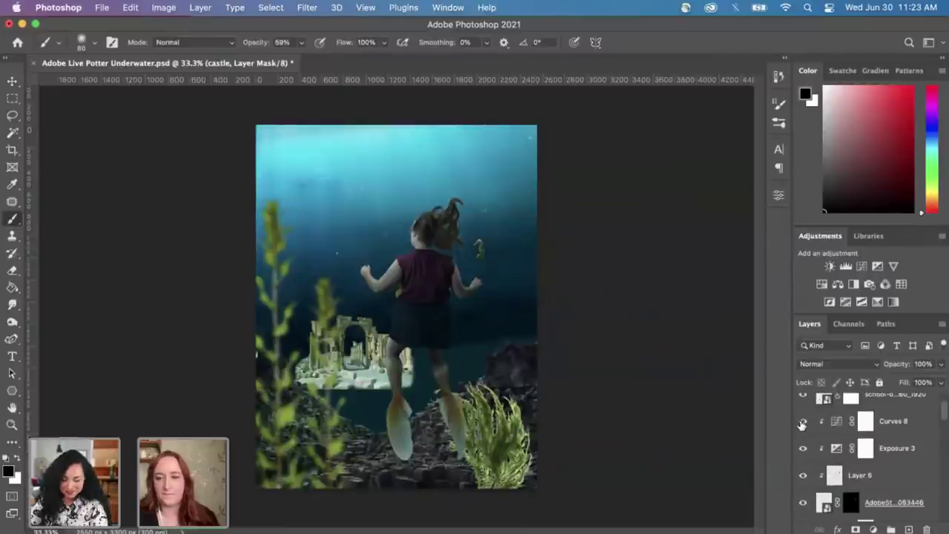
{"action": "left_click", "coordinate": [803, 448]}
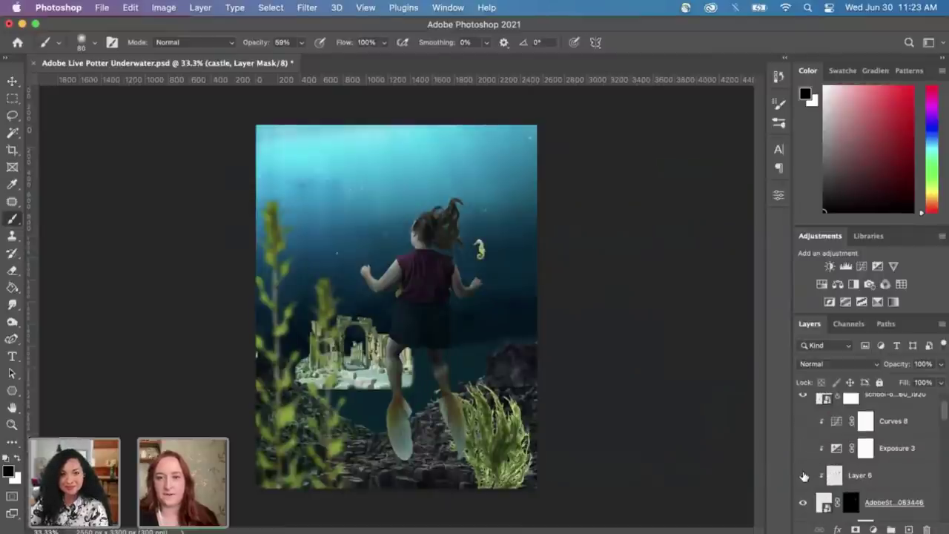
{"action": "left_click_drag", "start_coordinate": [804, 477], "coordinate": [803, 423]}
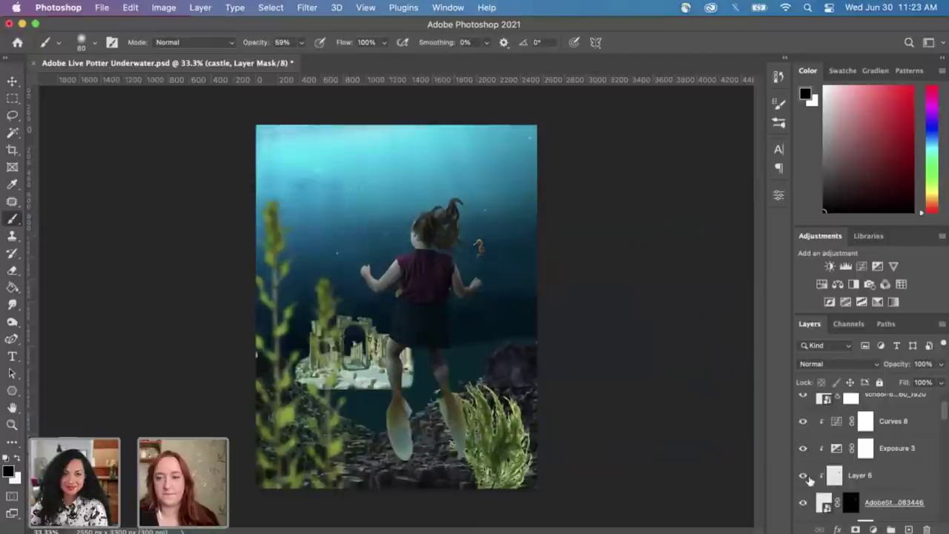
{"action": "left_click", "coordinate": [803, 503]}
{"action": "left_click", "coordinate": [804, 502]}
Step: Toggle Layer 5 off and on to compare fin colour, then expand the fins group
{"action": "scroll", "coordinate": [816, 475], "scroll_direction": "down", "scroll_amount": 3}
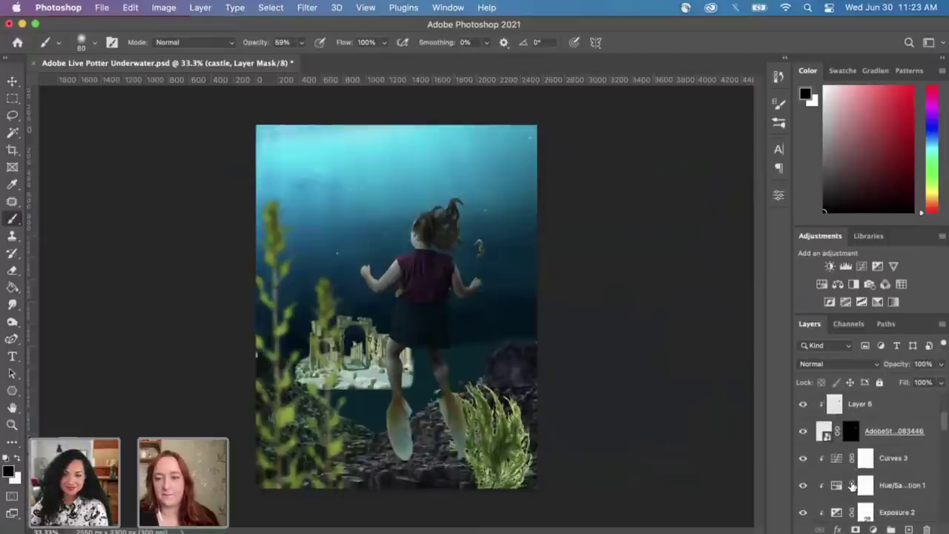
{"action": "scroll", "coordinate": [813, 459], "scroll_direction": "down", "scroll_amount": 1}
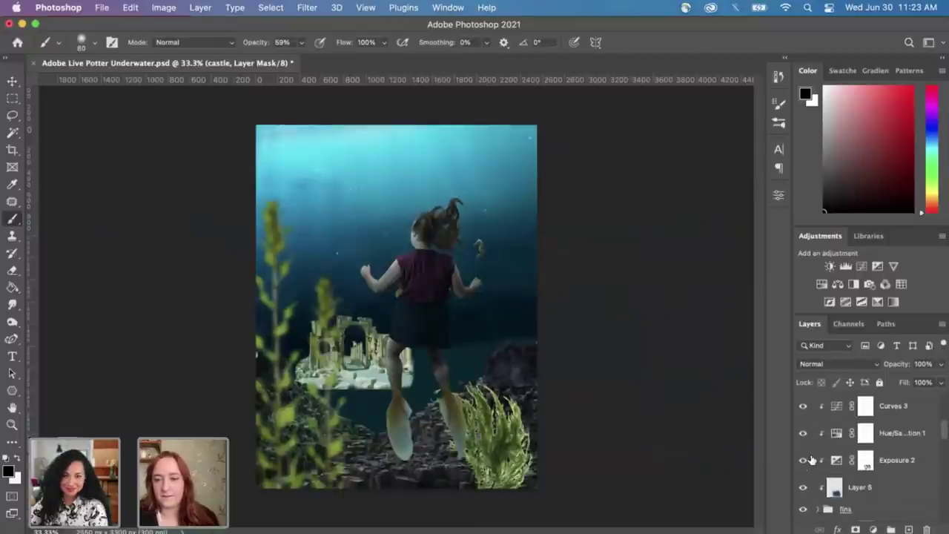
{"action": "left_click", "coordinate": [803, 487]}
{"action": "left_click", "coordinate": [803, 488]}
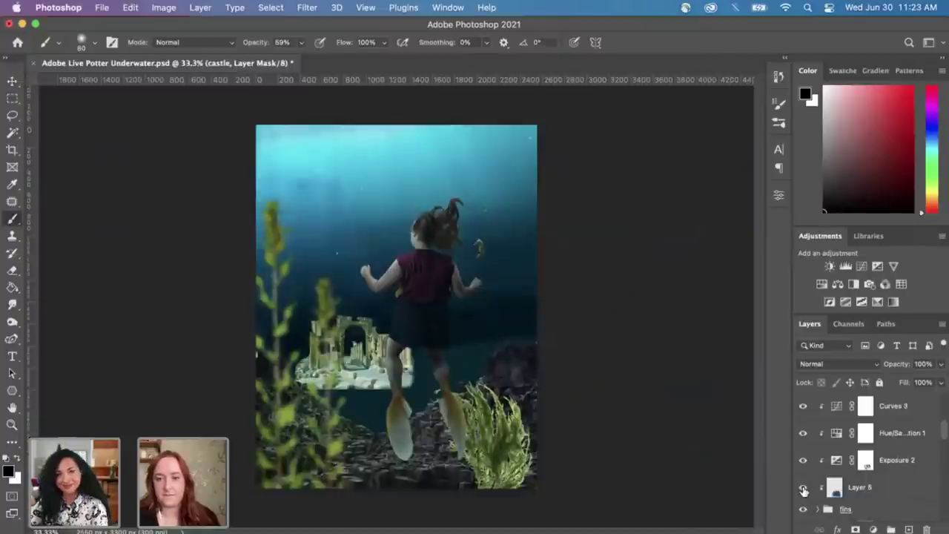
{"action": "left_click", "coordinate": [803, 488]}
{"action": "left_click", "coordinate": [804, 487]}
{"action": "scroll", "coordinate": [824, 479], "scroll_direction": "down", "scroll_amount": 3}
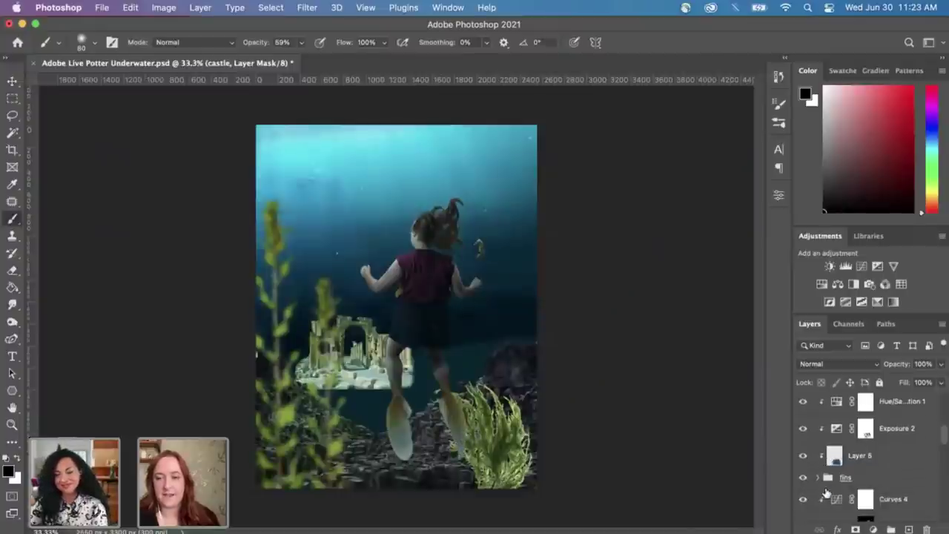
{"action": "left_click", "coordinate": [819, 478]}
{"action": "scroll", "coordinate": [846, 472], "scroll_direction": "down", "scroll_amount": 5}
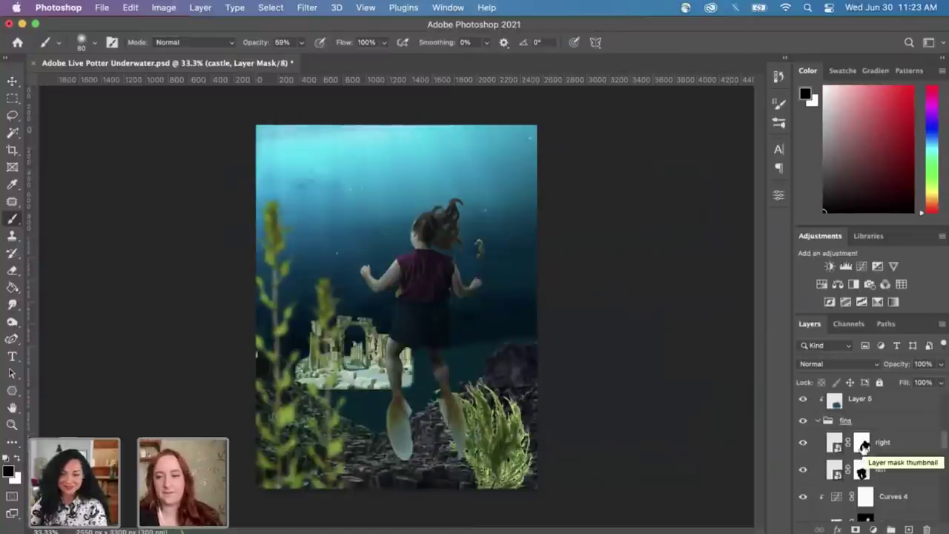
Step: Disable and re-enable the right fin's mask twice to compare against the goldfish photo
{"action": "left_click", "coordinate": [863, 446], "text": "shift"}
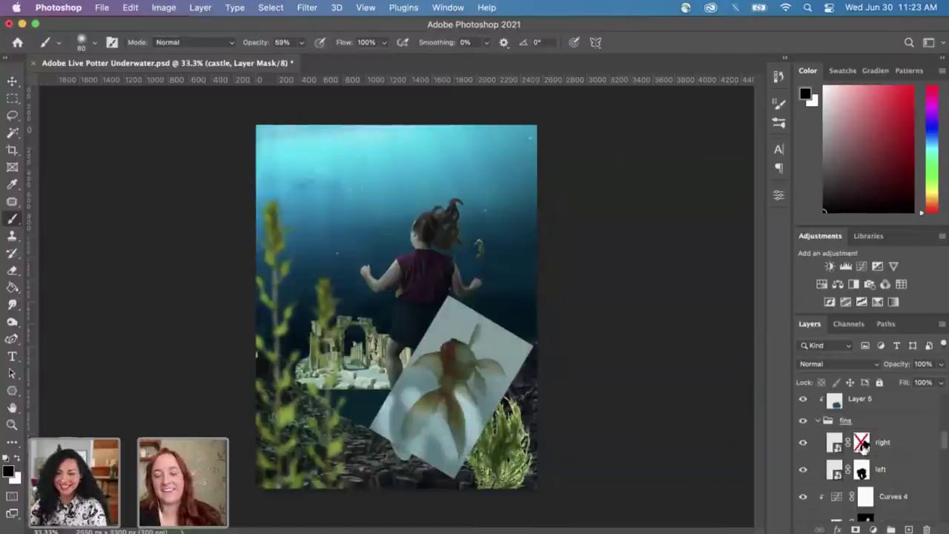
{"action": "left_click", "coordinate": [863, 443], "text": "shift"}
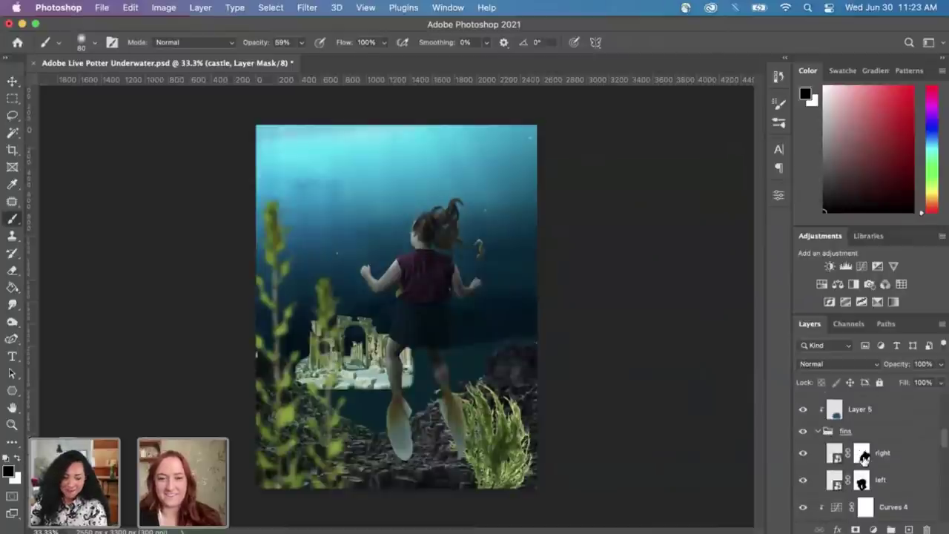
{"action": "left_click", "coordinate": [863, 454], "text": "shift"}
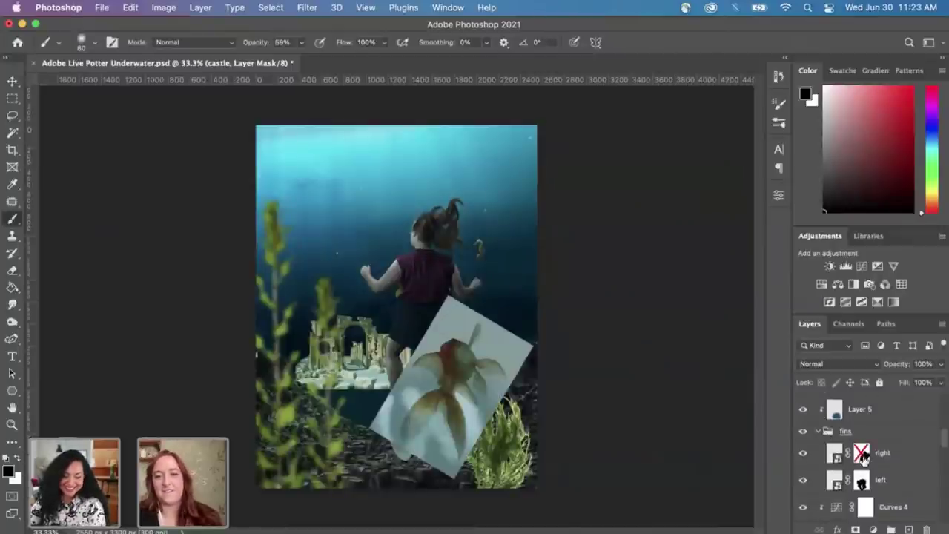
{"action": "left_click", "coordinate": [863, 455], "text": "shift"}
Step: Collapse the fins group and toggle Layer 5 to compare fin colour
{"action": "left_click", "coordinate": [819, 431]}
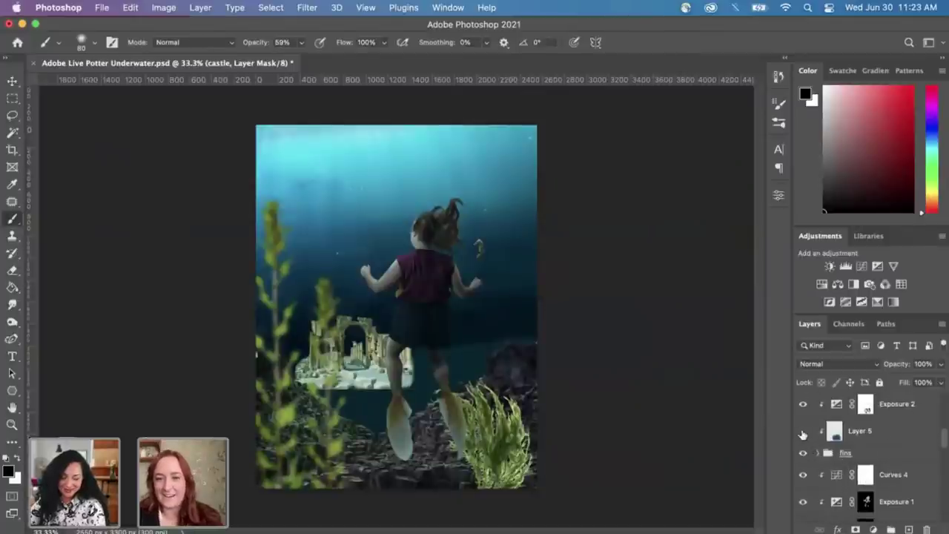
{"action": "left_click", "coordinate": [802, 433]}
{"action": "scroll", "coordinate": [803, 433], "scroll_direction": "up", "scroll_amount": 1}
Step: Toggle Exposure 2 and Curves 3 off and back on to compare the fins
{"action": "left_click", "coordinate": [803, 433]}
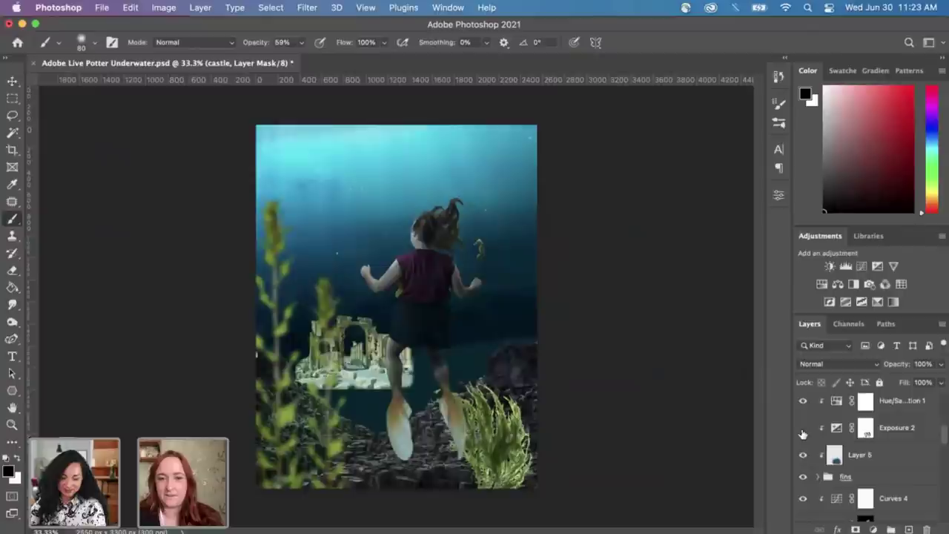
{"action": "left_click", "coordinate": [803, 433]}
{"action": "scroll", "coordinate": [803, 434], "scroll_direction": "up", "scroll_amount": 1}
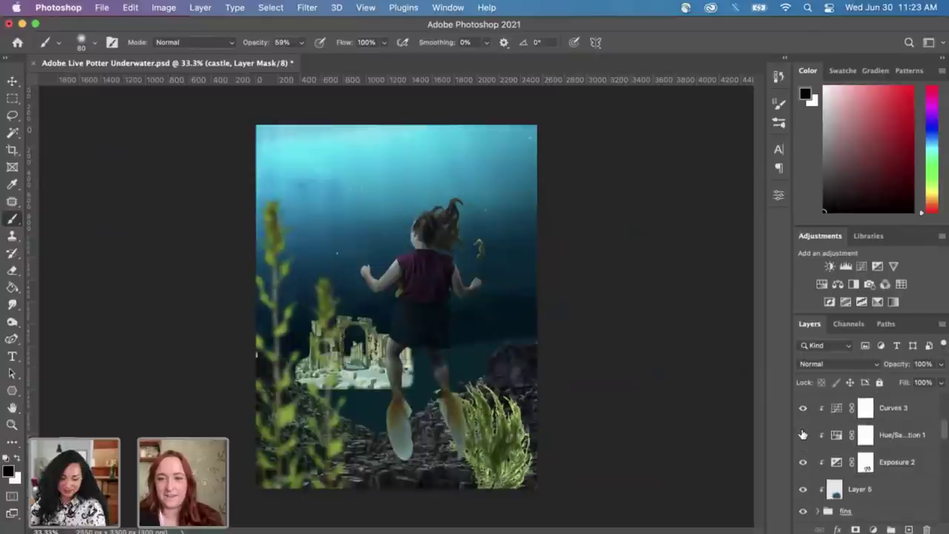
{"action": "left_click", "coordinate": [803, 409]}
{"action": "left_click", "coordinate": [803, 409]}
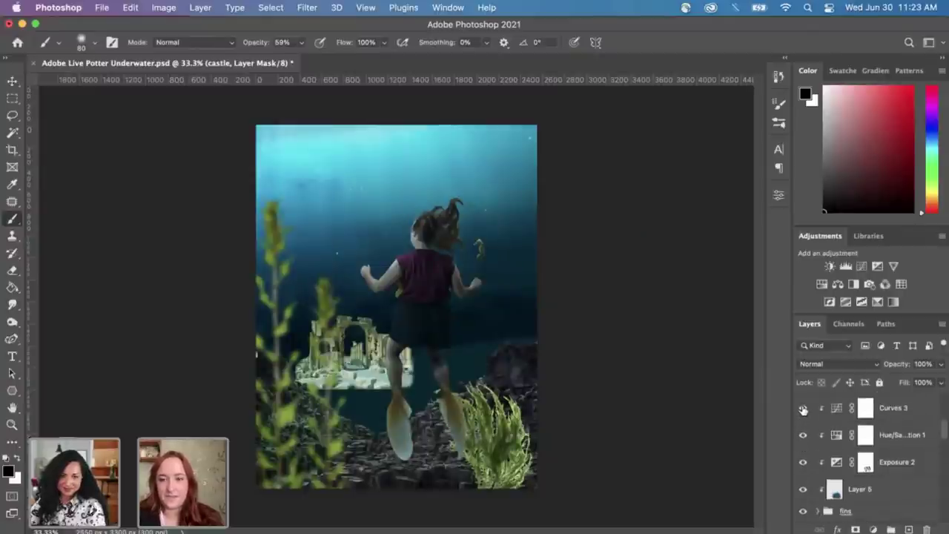
Step: Expand the me group to list its stacked pict photo layers
{"action": "scroll", "coordinate": [864, 443], "scroll_direction": "up", "scroll_amount": 1}
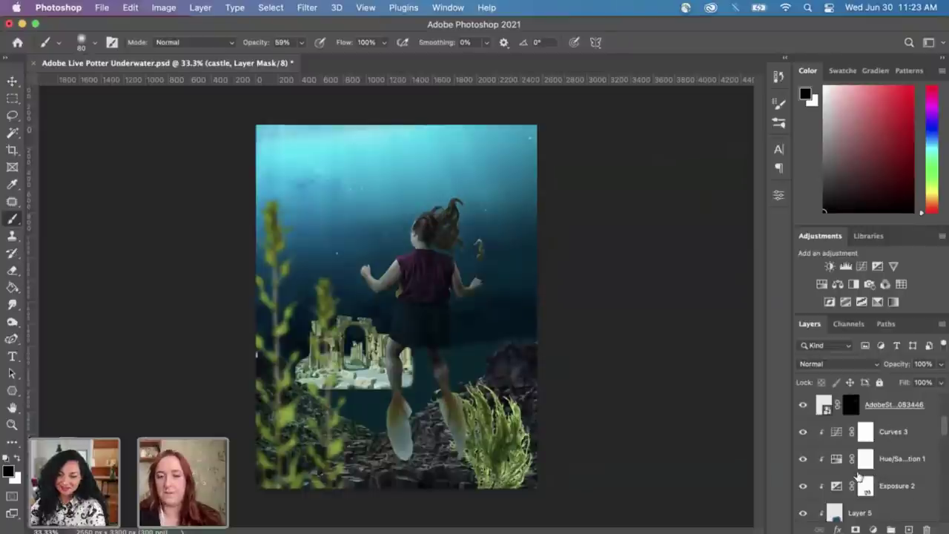
{"action": "scroll", "coordinate": [859, 475], "scroll_direction": "down", "scroll_amount": 5}
{"action": "scroll", "coordinate": [859, 475], "scroll_direction": "down", "scroll_amount": 4}
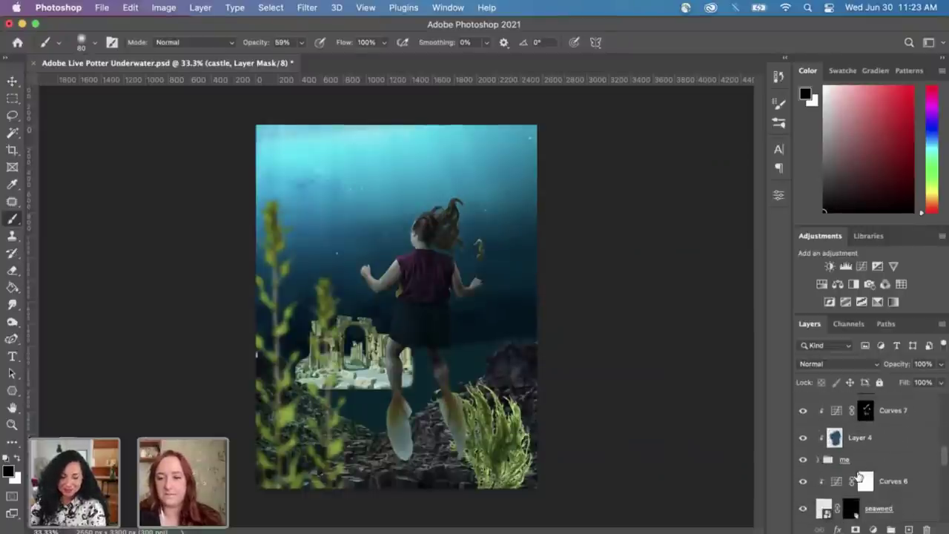
{"action": "scroll", "coordinate": [857, 460], "scroll_direction": "up", "scroll_amount": 2}
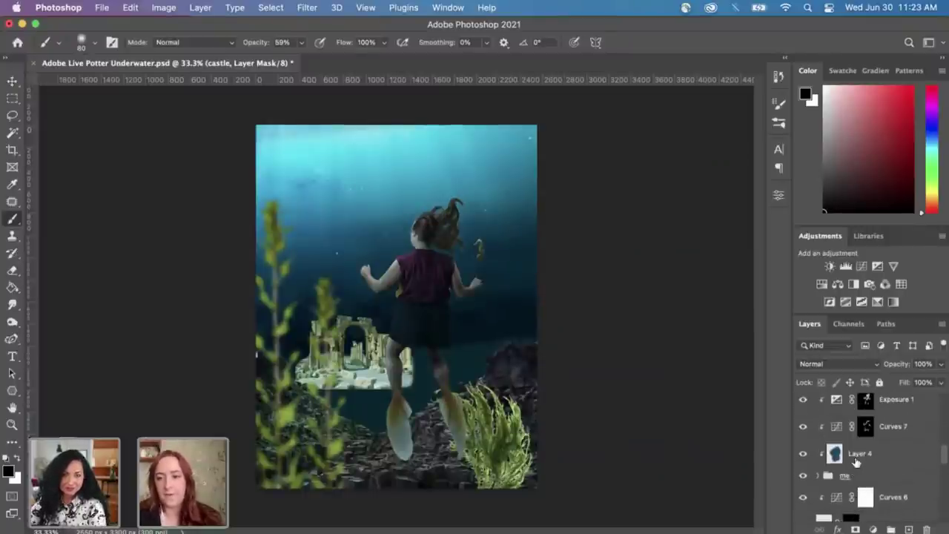
{"action": "left_click", "coordinate": [822, 474]}
Step: Disable and re-enable the top pict20 photo's mask, zooming the canvas to 50%
{"action": "scroll", "coordinate": [891, 464], "scroll_direction": "down", "scroll_amount": 3}
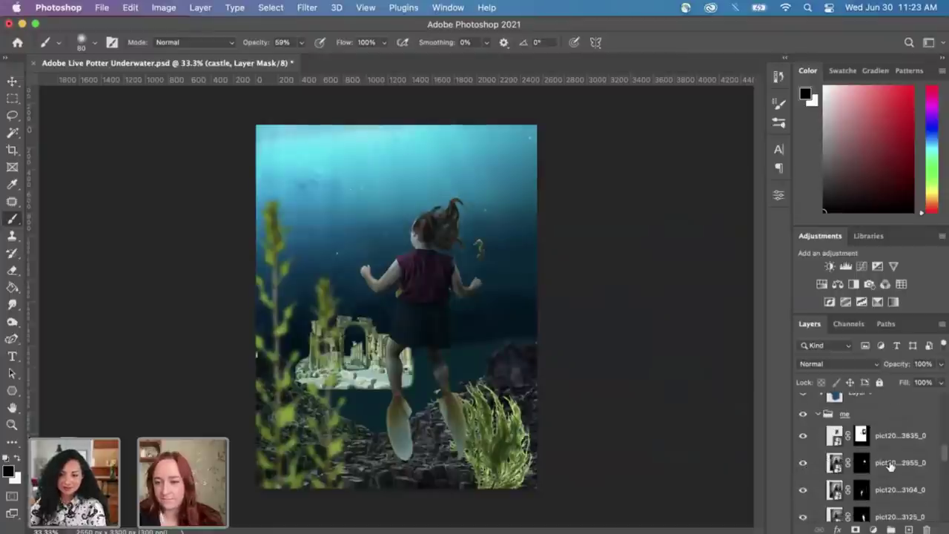
{"action": "left_click", "coordinate": [861, 436], "text": "shift"}
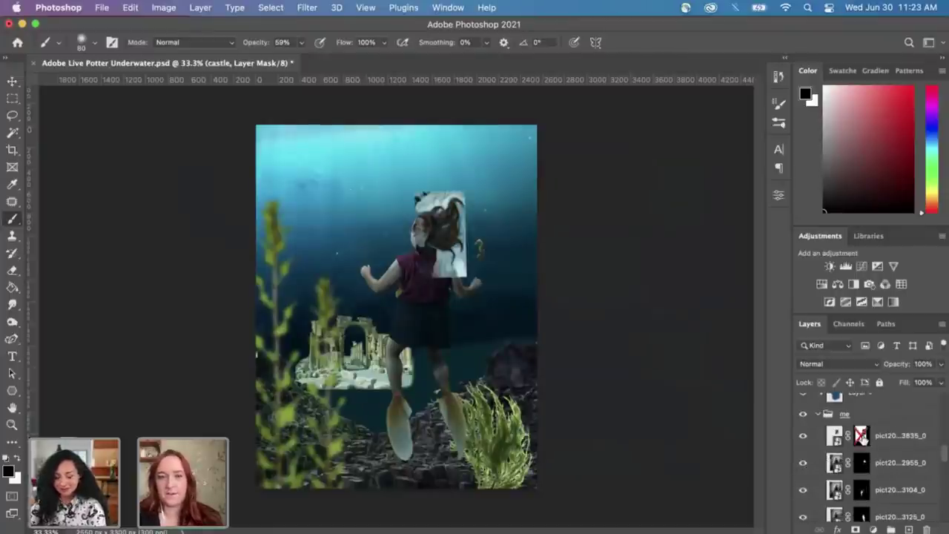
{"action": "key", "text": "super+plus"}
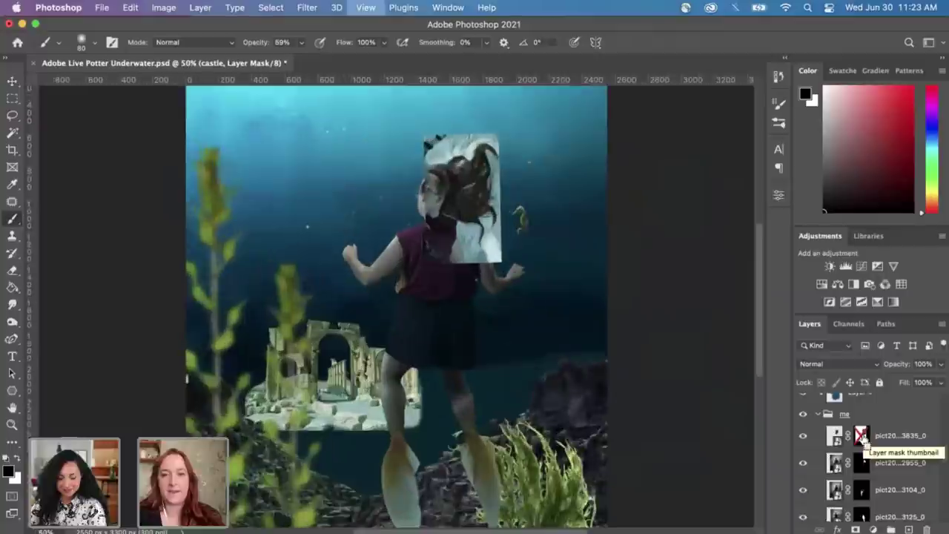
{"action": "scroll", "coordinate": [747, 421], "scroll_direction": "right", "scroll_amount": 2}
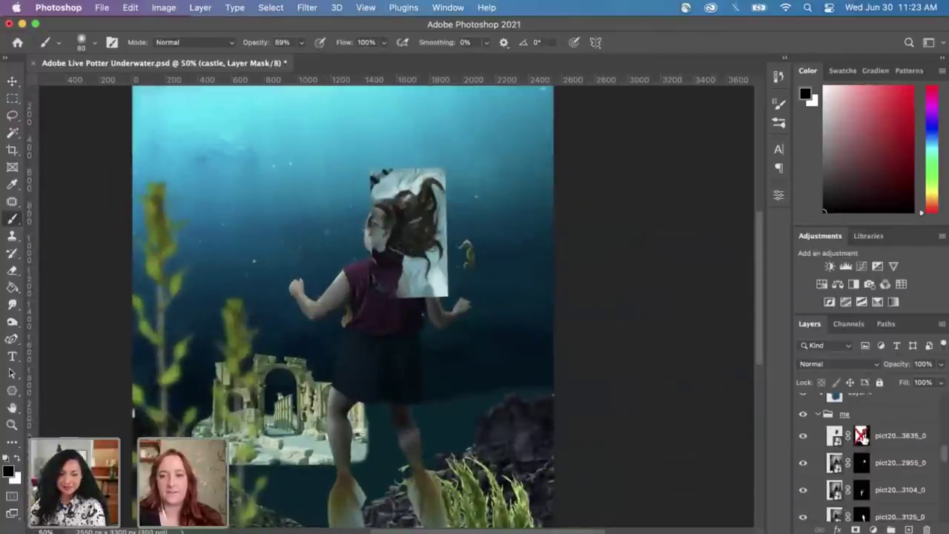
{"action": "left_click", "coordinate": [862, 436], "text": "shift"}
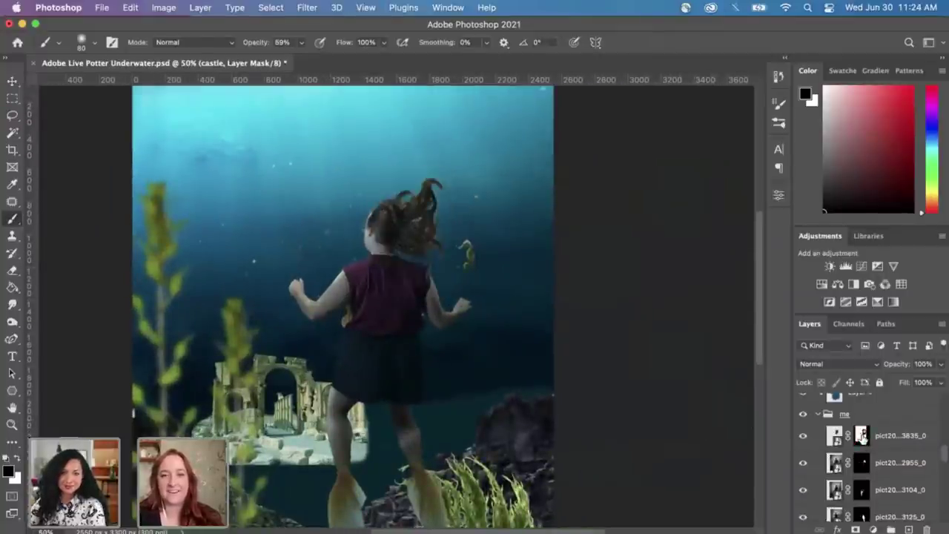
Step: Toggle the masks on the remaining girl photo layers, leaving every mask enabled
{"action": "scroll", "coordinate": [864, 456], "scroll_direction": "down", "scroll_amount": 1}
{"action": "left_click", "coordinate": [861, 442], "text": "shift"}
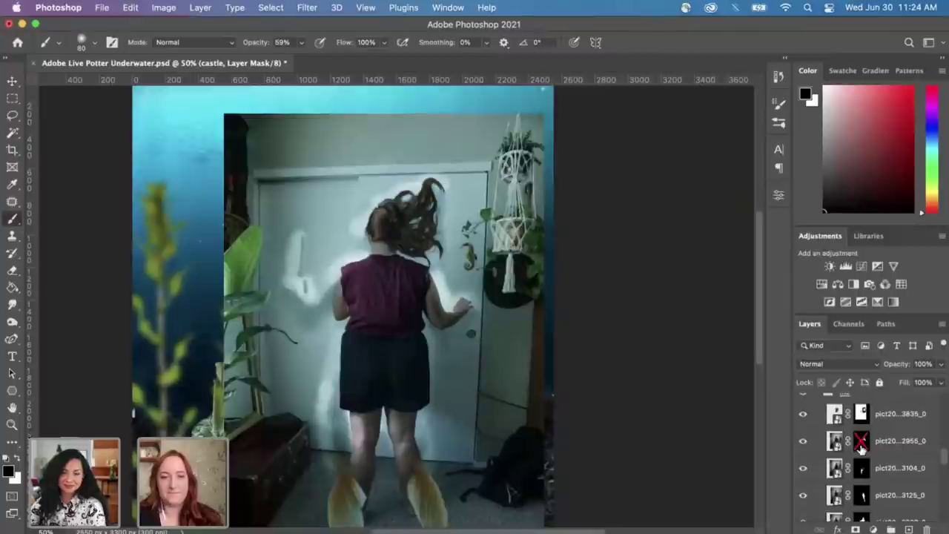
{"action": "scroll", "coordinate": [640, 445], "scroll_direction": "down", "scroll_amount": 1}
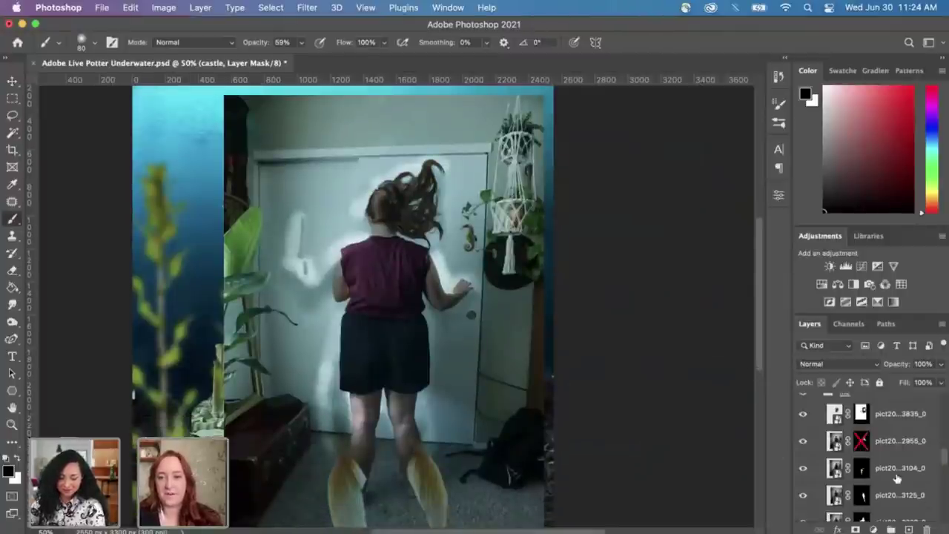
{"action": "left_click", "coordinate": [861, 441], "text": "shift"}
{"action": "left_click", "coordinate": [863, 468], "text": "shift"}
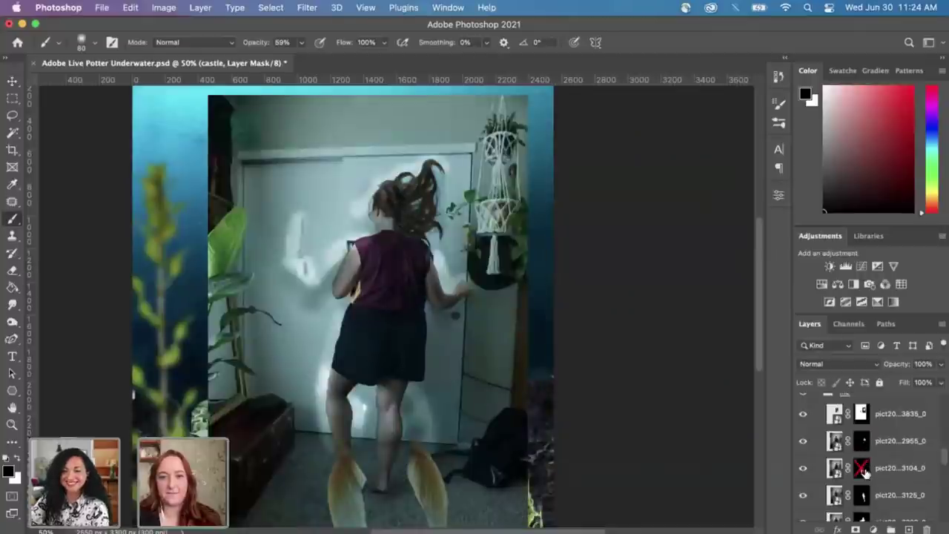
{"action": "left_click", "coordinate": [863, 468], "text": "shift"}
{"action": "left_click", "coordinate": [862, 496], "text": "shift"}
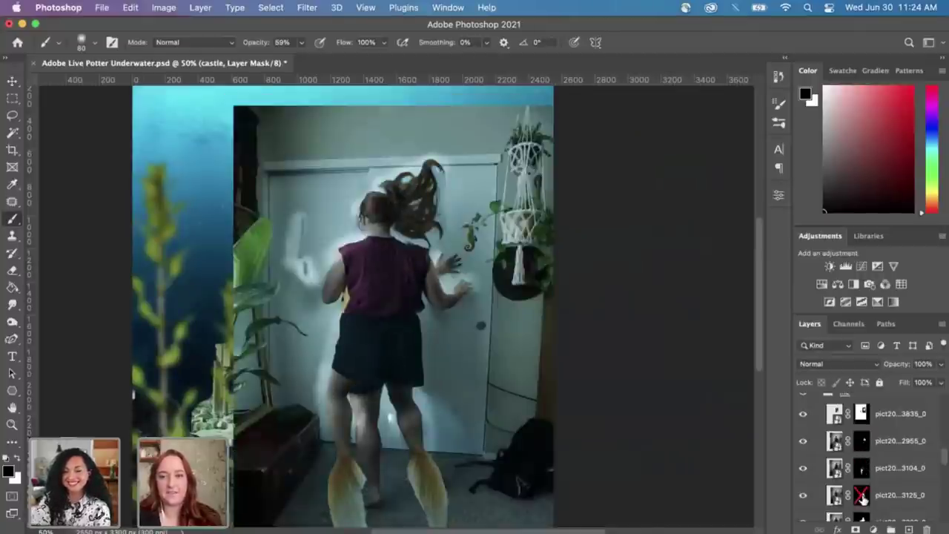
{"action": "left_click", "coordinate": [861, 495], "text": "shift"}
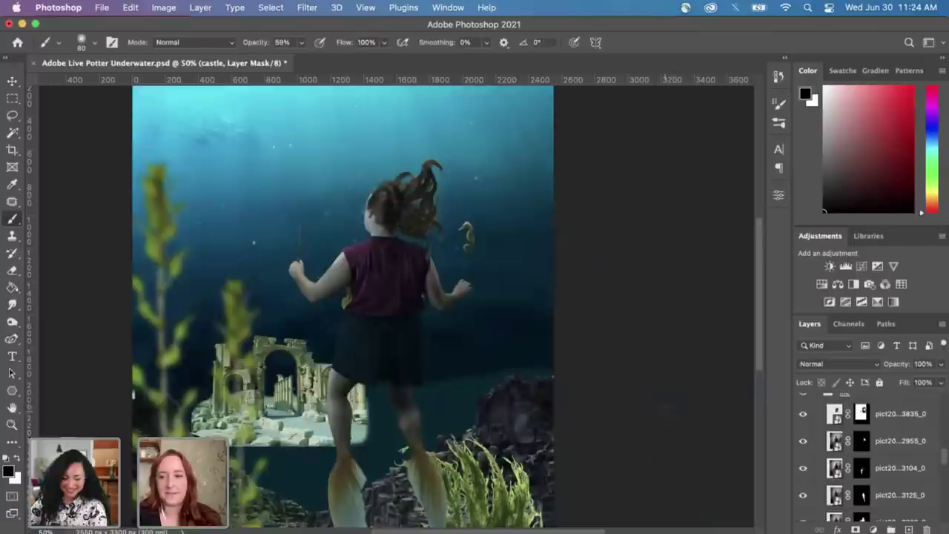
{"action": "scroll", "coordinate": [861, 456], "scroll_direction": "up", "scroll_amount": 2}
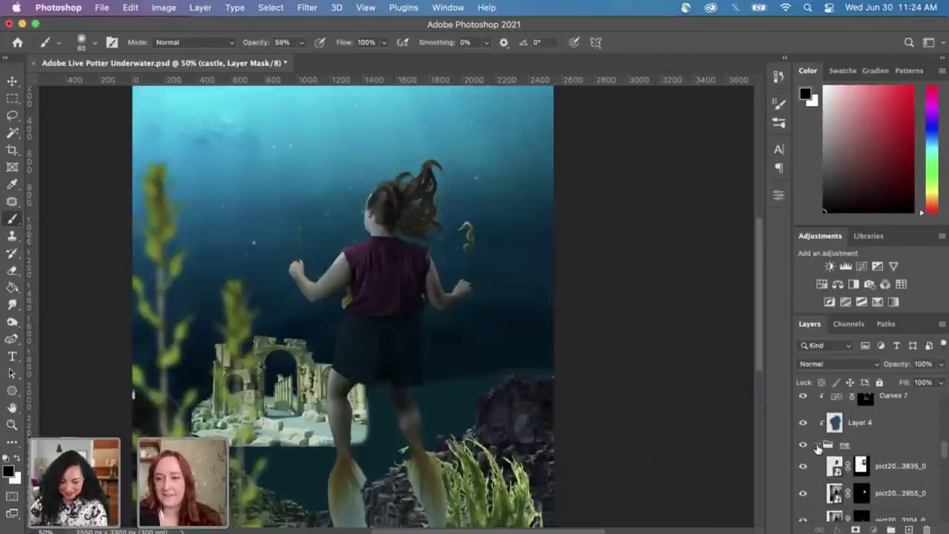
{"action": "scroll", "coordinate": [816, 449], "scroll_direction": "up", "scroll_amount": 1}
{"action": "scroll", "coordinate": [818, 449], "scroll_direction": "up", "scroll_amount": 1}
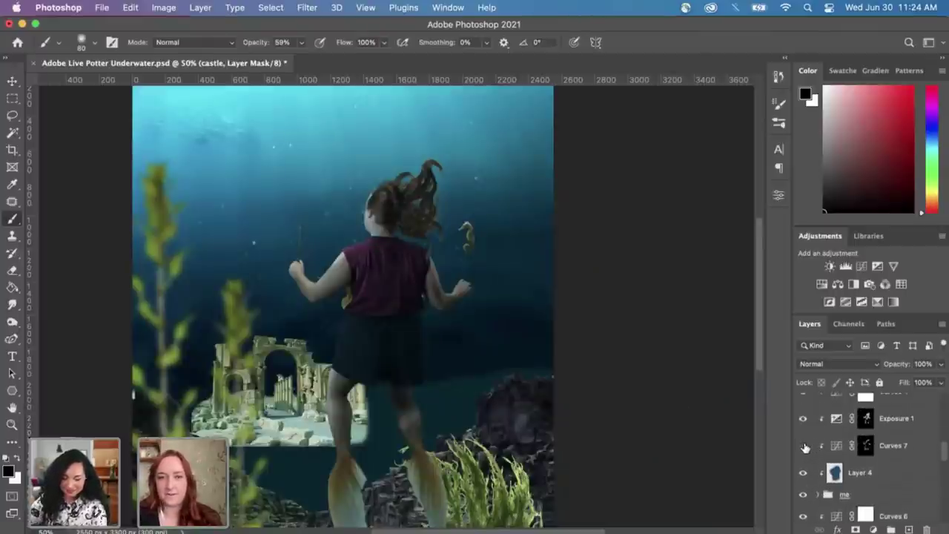
{"action": "left_click", "coordinate": [804, 446]}
{"action": "left_click", "coordinate": [804, 446]}
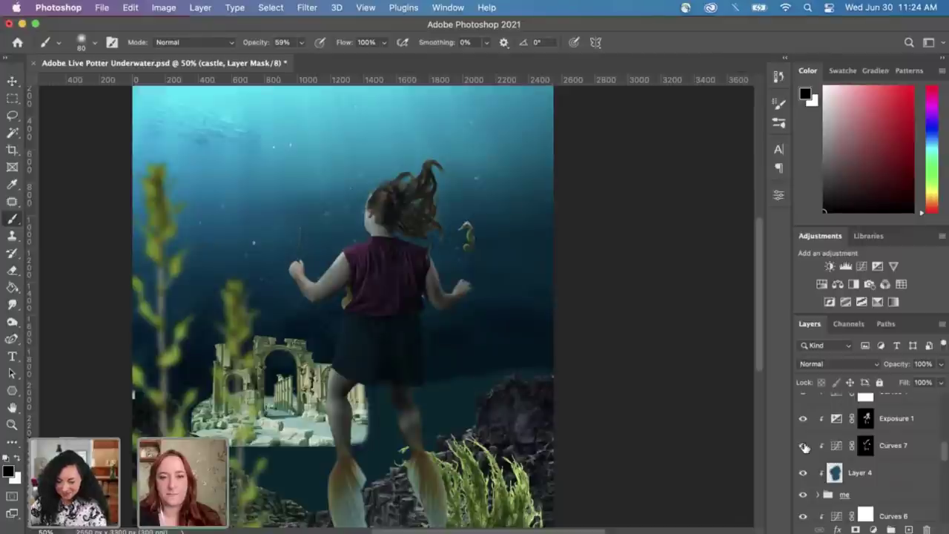
{"action": "left_click", "coordinate": [804, 445]}
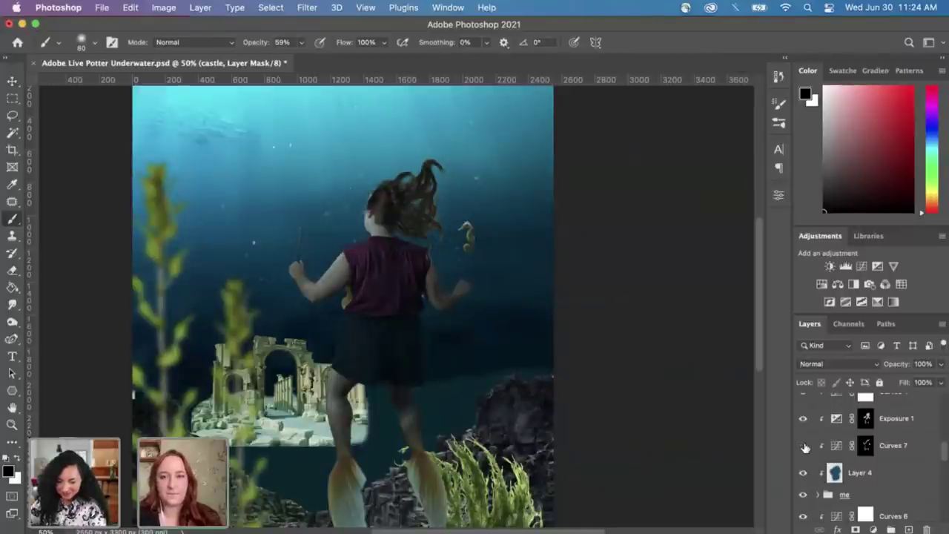
{"action": "left_click", "coordinate": [804, 446]}
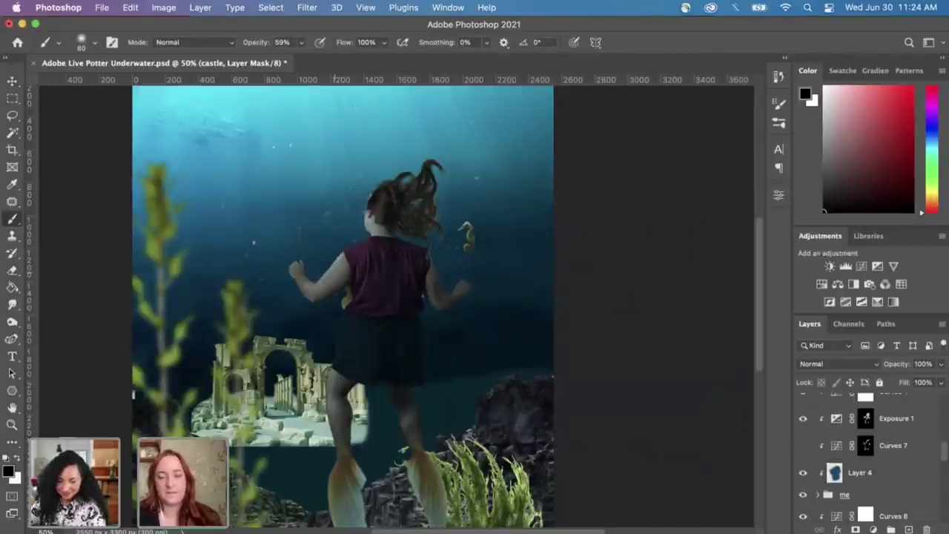
{"action": "left_click", "coordinate": [804, 446]}
{"action": "left_click", "coordinate": [803, 419]}
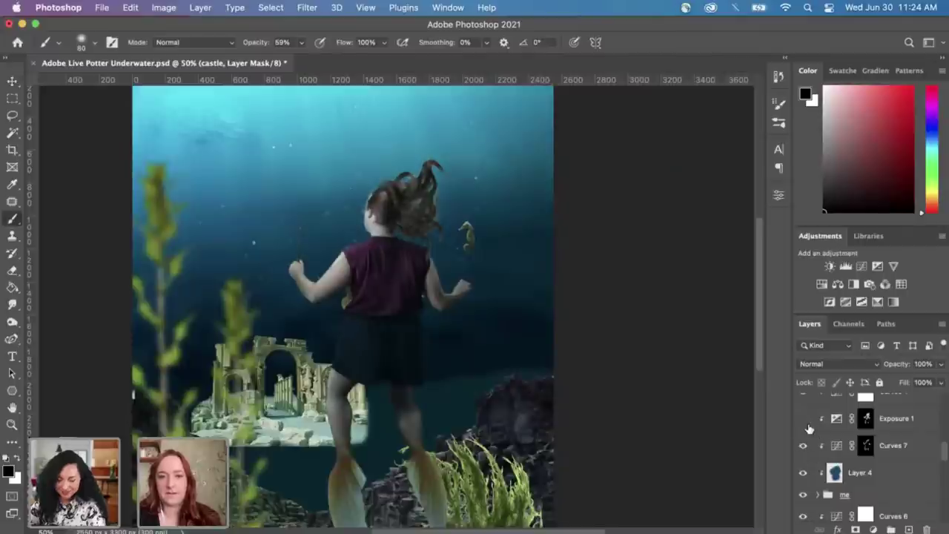
{"action": "scroll", "coordinate": [810, 430], "scroll_direction": "up", "scroll_amount": 1}
{"action": "left_click", "coordinate": [802, 443]}
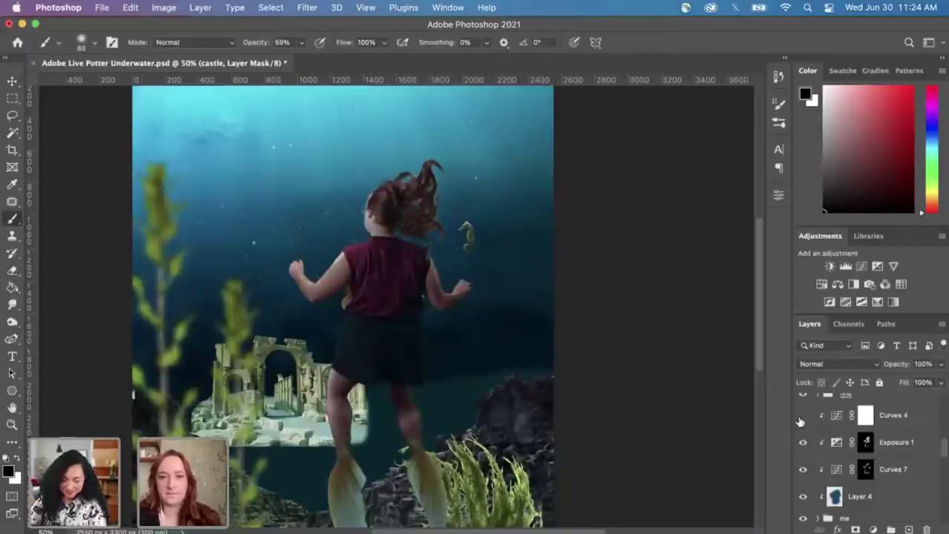
{"action": "scroll", "coordinate": [803, 422], "scroll_direction": "down", "scroll_amount": 5}
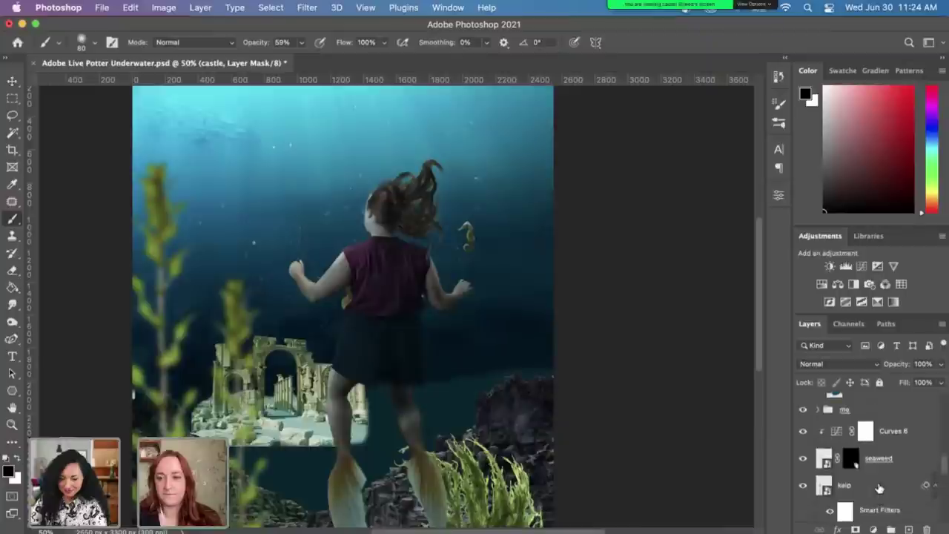
{"action": "left_click", "coordinate": [803, 439]}
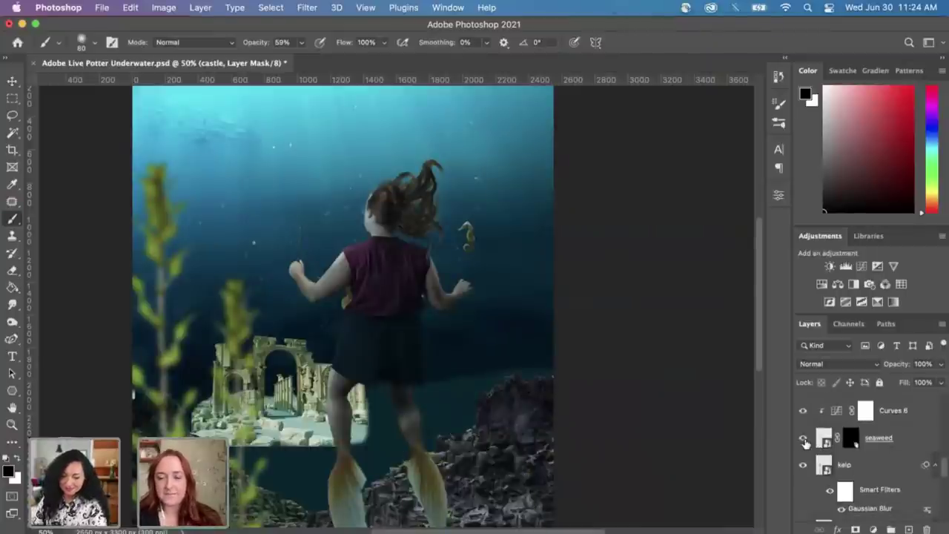
{"action": "left_click", "coordinate": [803, 440]}
{"action": "key", "text": "super+minus"}
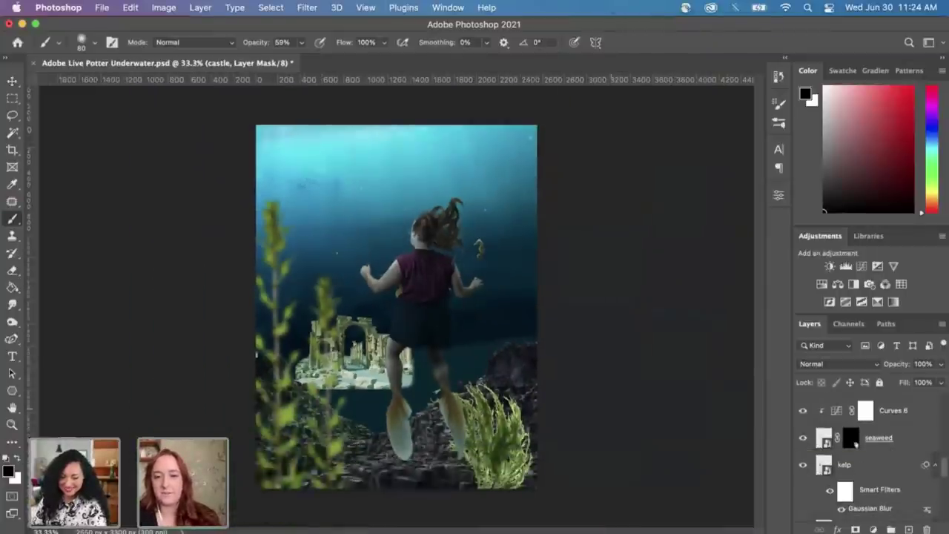
{"action": "left_click", "coordinate": [804, 439]}
{"action": "left_click", "coordinate": [804, 439]}
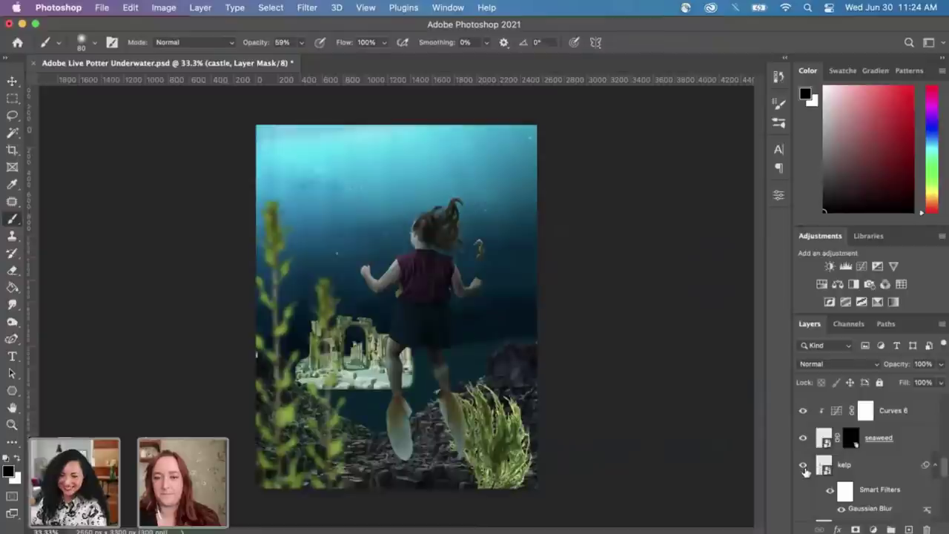
{"action": "left_click", "coordinate": [803, 465]}
{"action": "left_click", "coordinate": [803, 466]}
{"action": "scroll", "coordinate": [802, 465], "scroll_direction": "down", "scroll_amount": 5}
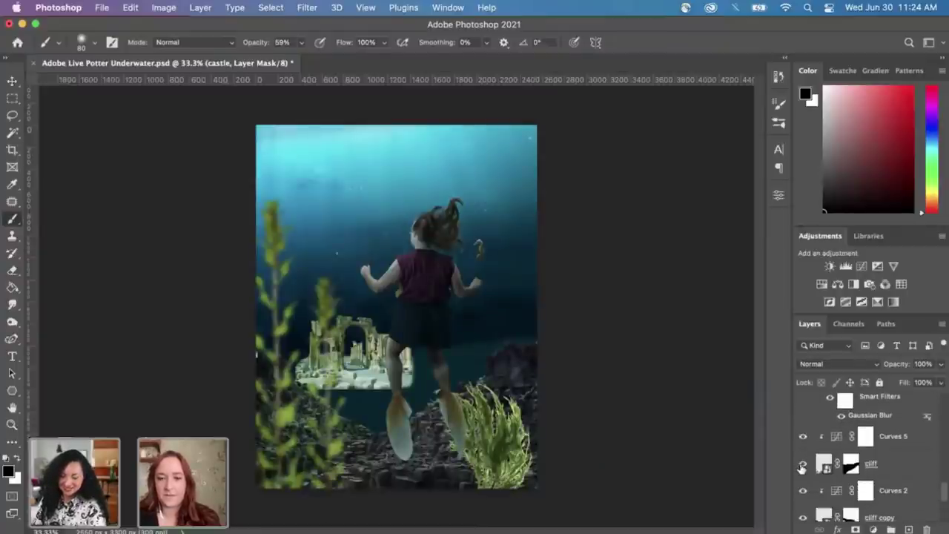
{"action": "left_click", "coordinate": [803, 466]}
{"action": "left_click", "coordinate": [802, 465]}
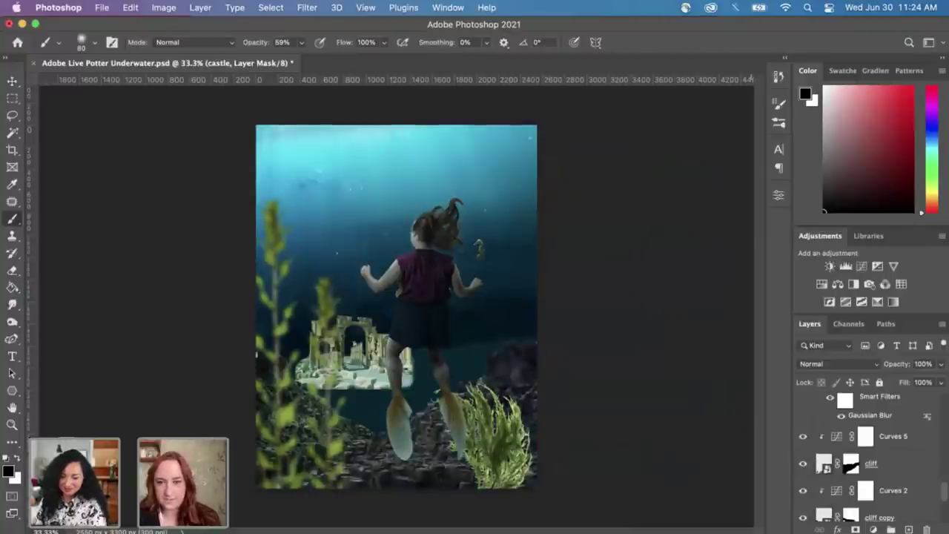
{"action": "key", "text": "super+equal"}
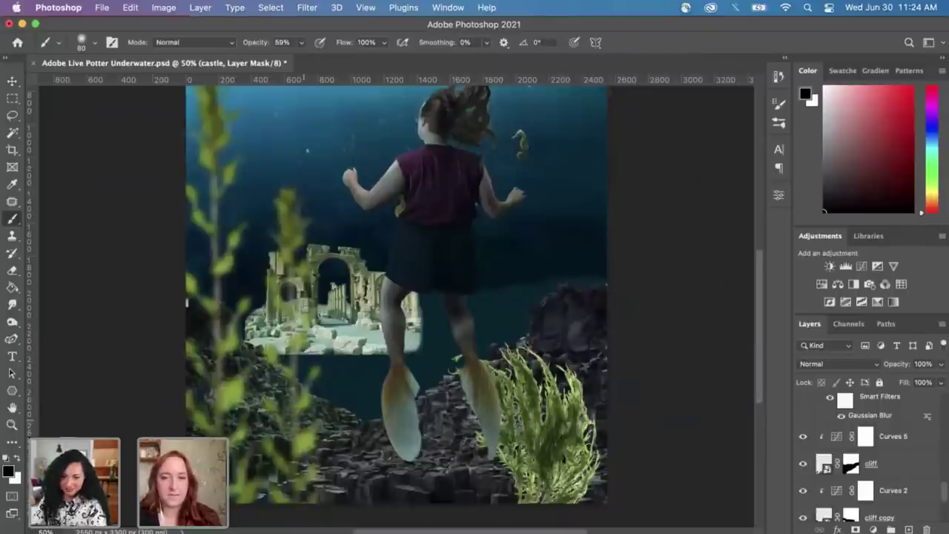
{"action": "scroll", "coordinate": [396, 296], "scroll_direction": "down", "scroll_amount": 2}
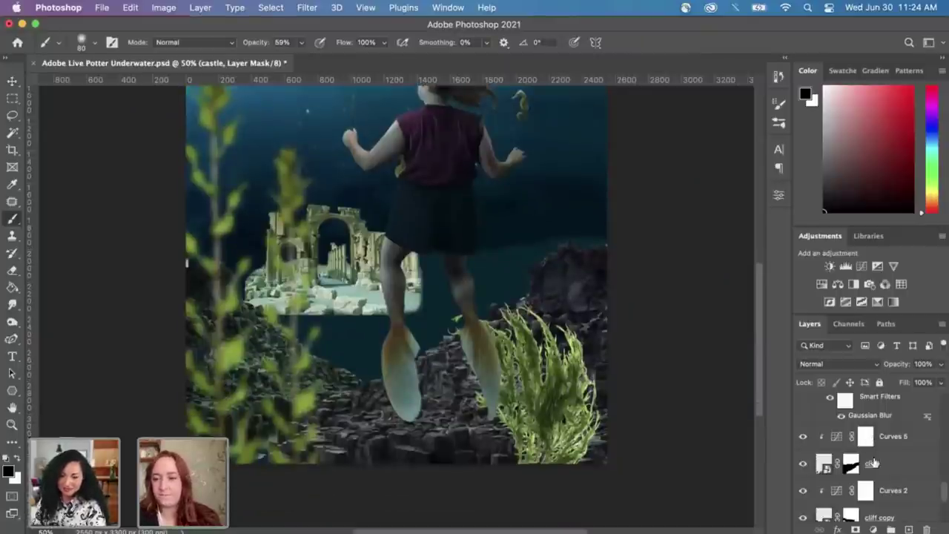
{"action": "scroll", "coordinate": [874, 459], "scroll_direction": "down", "scroll_amount": 2}
{"action": "scroll", "coordinate": [874, 462], "scroll_direction": "up", "scroll_amount": 2}
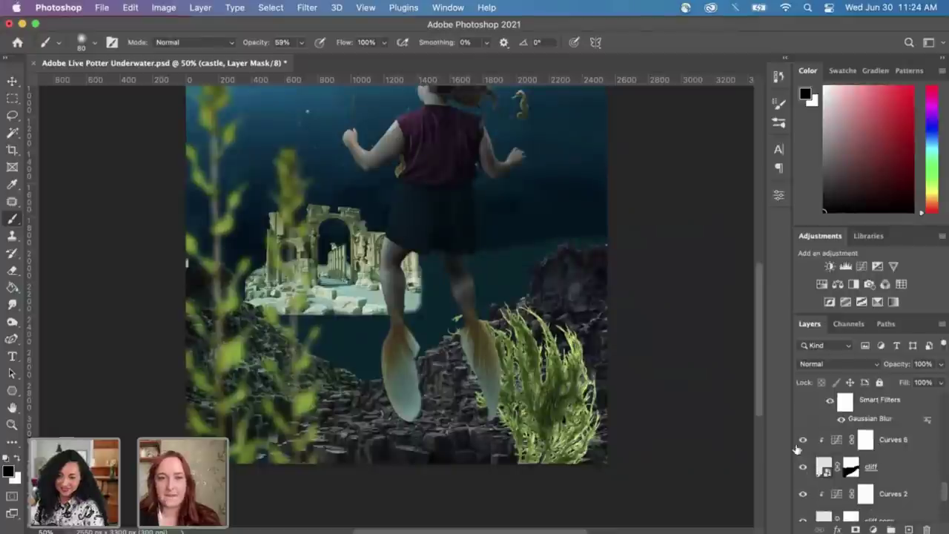
{"action": "scroll", "coordinate": [399, 297], "scroll_direction": "up", "scroll_amount": 5}
{"action": "scroll", "coordinate": [399, 296], "scroll_direction": "left", "scroll_amount": 2}
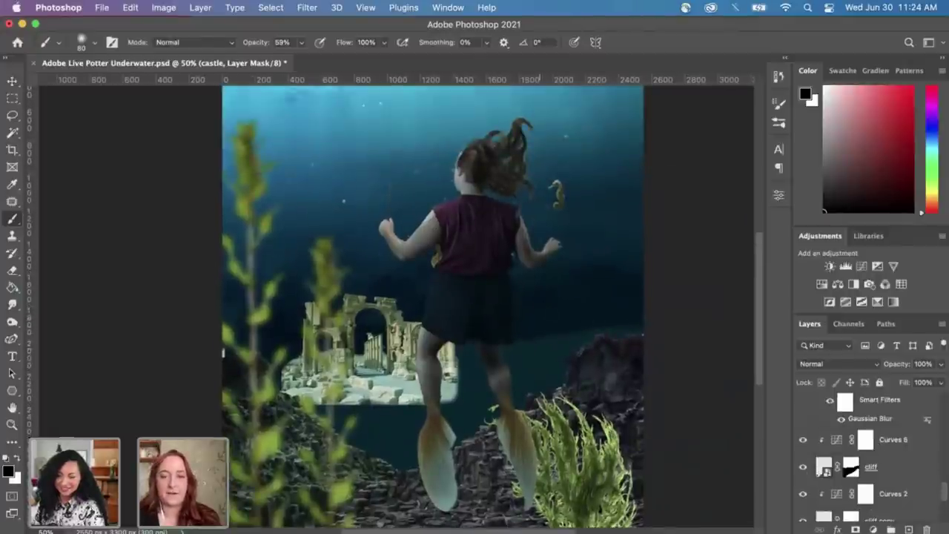
{"action": "scroll", "coordinate": [415, 297], "scroll_direction": "right", "scroll_amount": 2}
{"action": "scroll", "coordinate": [416, 296], "scroll_direction": "down", "scroll_amount": 1}
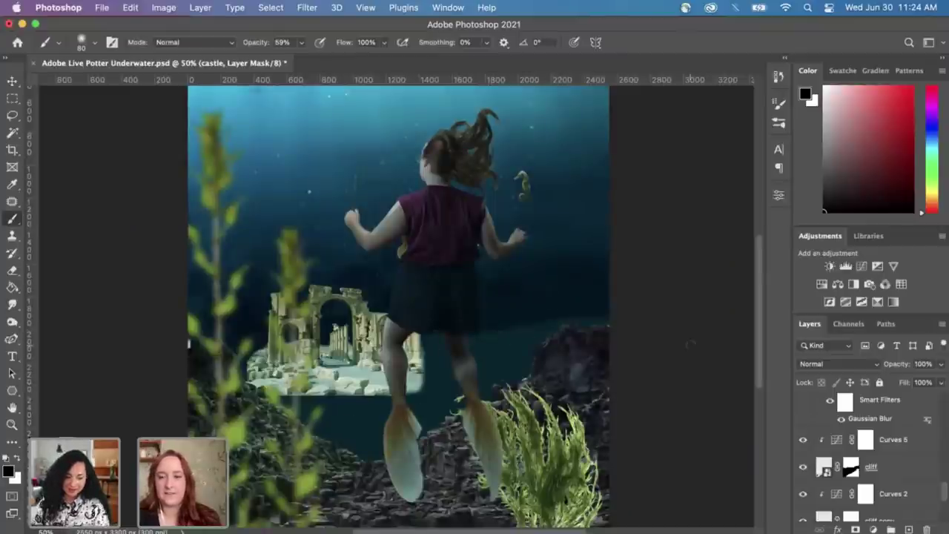
{"action": "scroll", "coordinate": [704, 400], "scroll_direction": "left", "scroll_amount": 1}
{"action": "scroll", "coordinate": [704, 401], "scroll_direction": "down", "scroll_amount": 1}
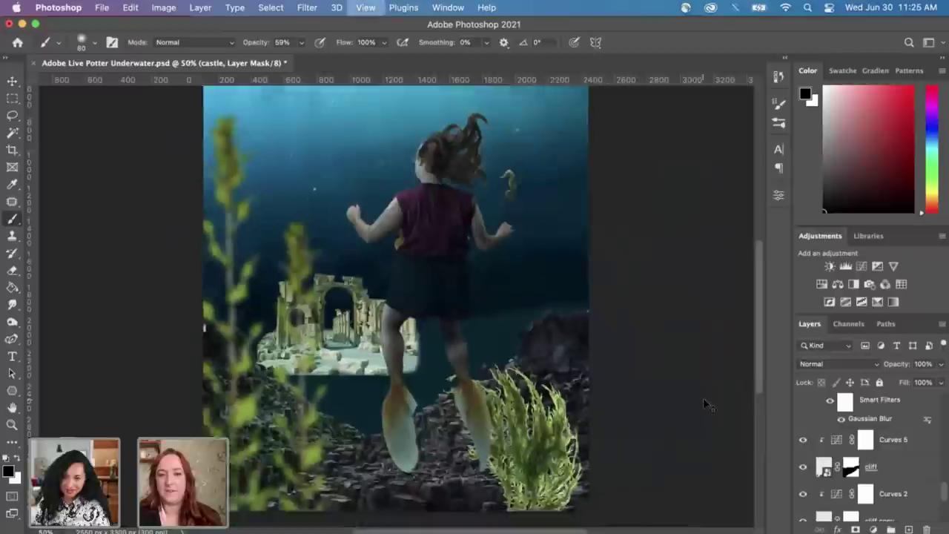
{"action": "scroll", "coordinate": [849, 456], "scroll_direction": "down", "scroll_amount": 3}
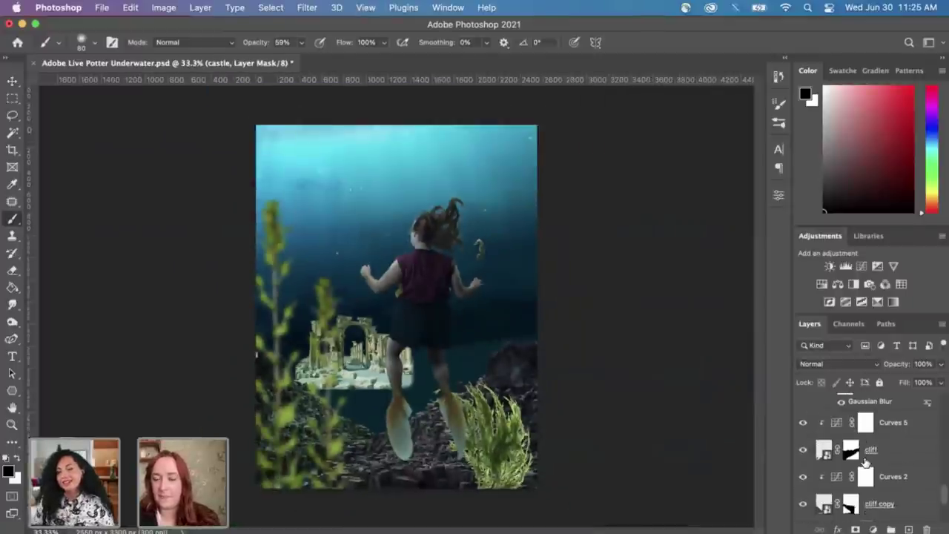
{"action": "scroll", "coordinate": [848, 463], "scroll_direction": "down", "scroll_amount": 3}
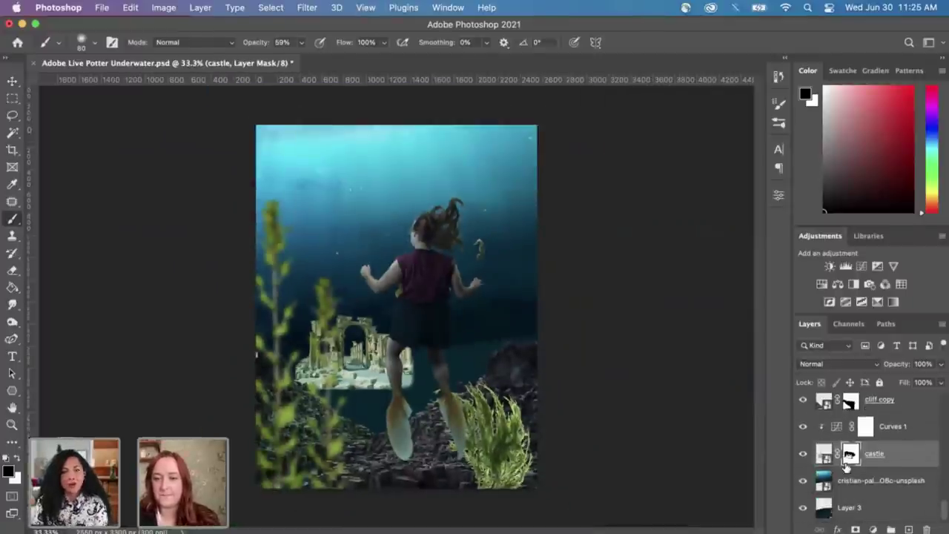
{"action": "left_click", "coordinate": [805, 481]}
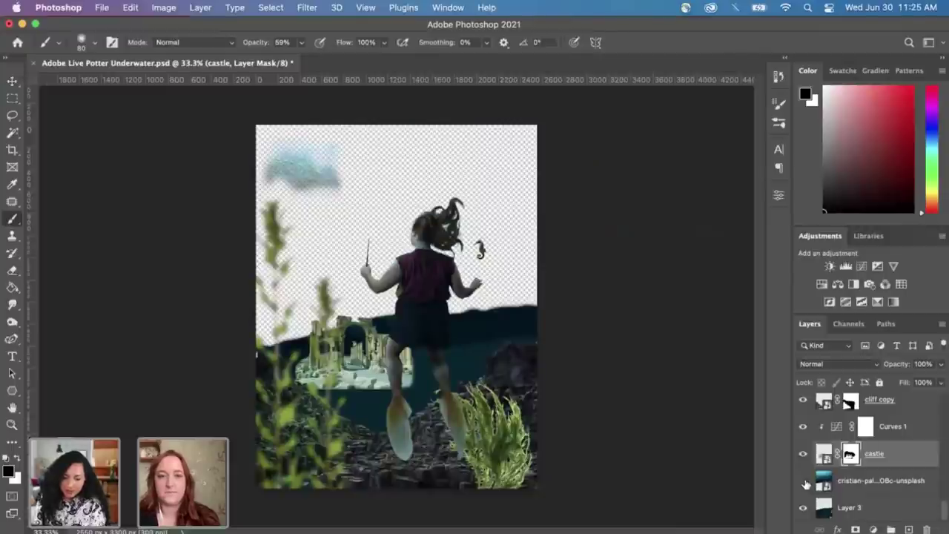
{"action": "left_click", "coordinate": [804, 481]}
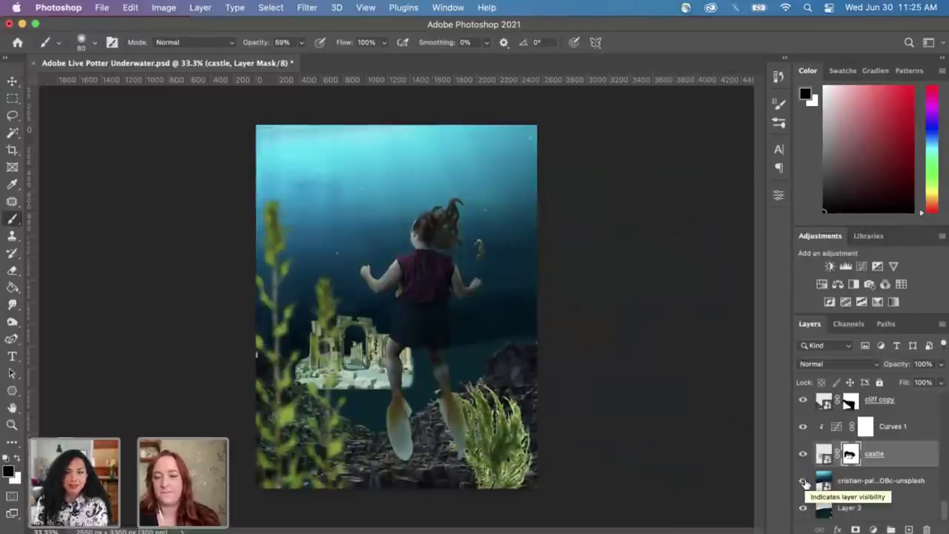